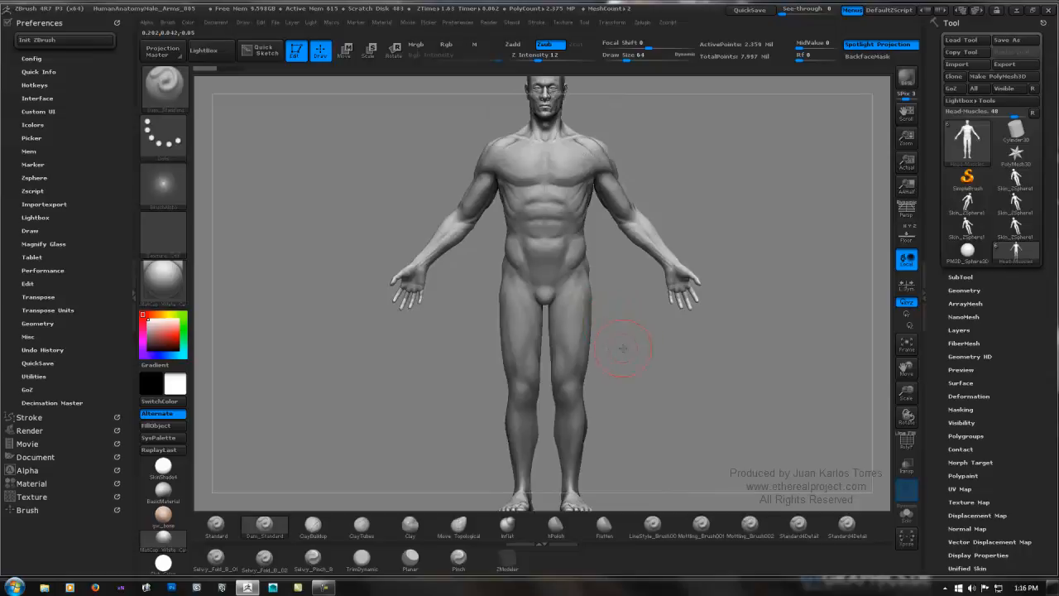
Lower the full-body mesh to subdivision level 2 in its geometry settings.
left_click_drag(623, 349, 629, 244)
key("super")
key("super")
left_click(969, 276)
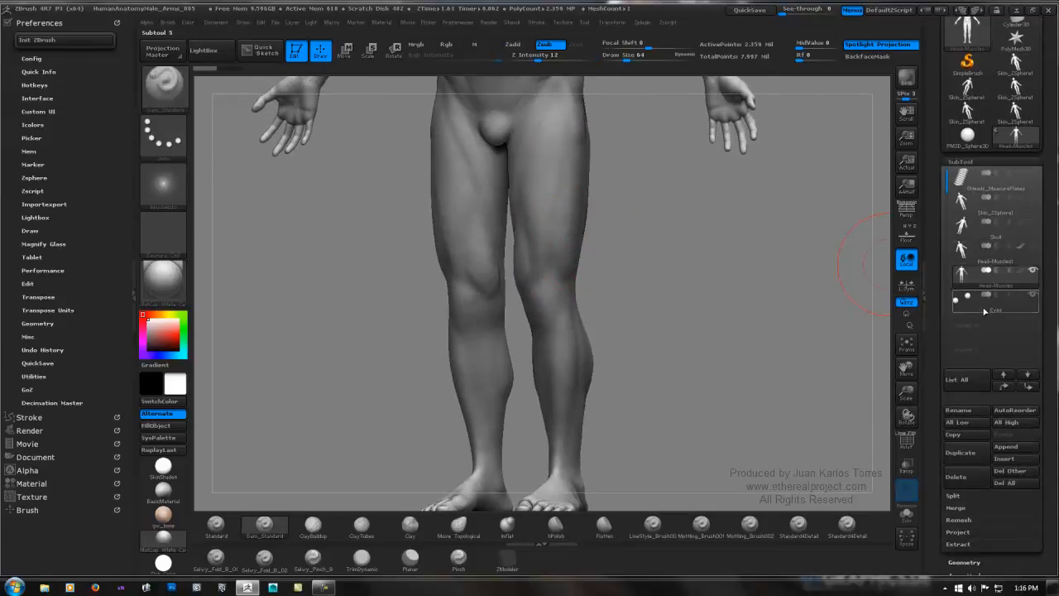
left_click_drag(715, 267, 678, 275)
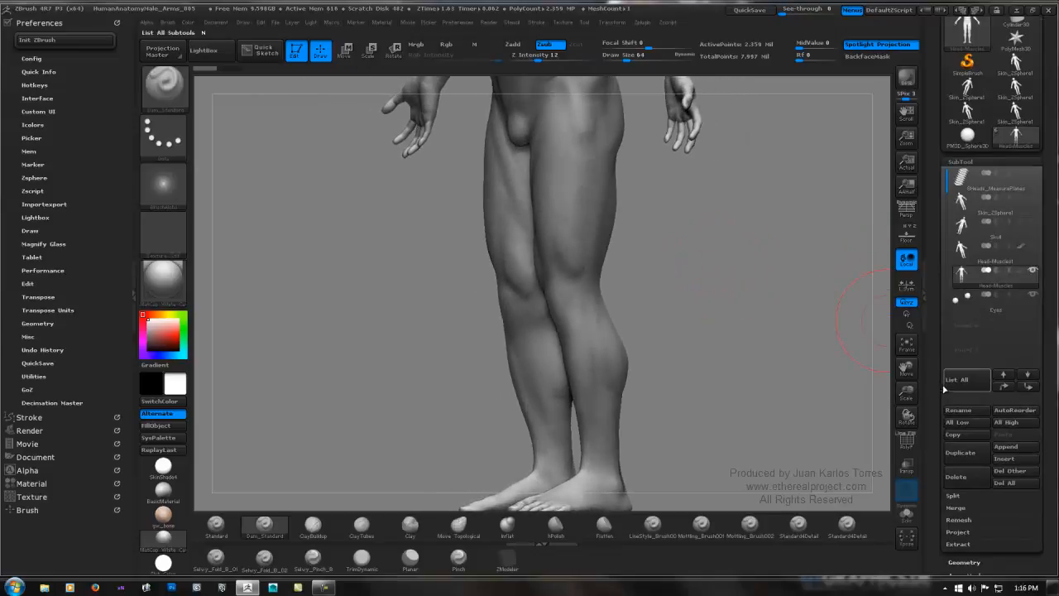
left_click_drag(1048, 402, 1047, 153)
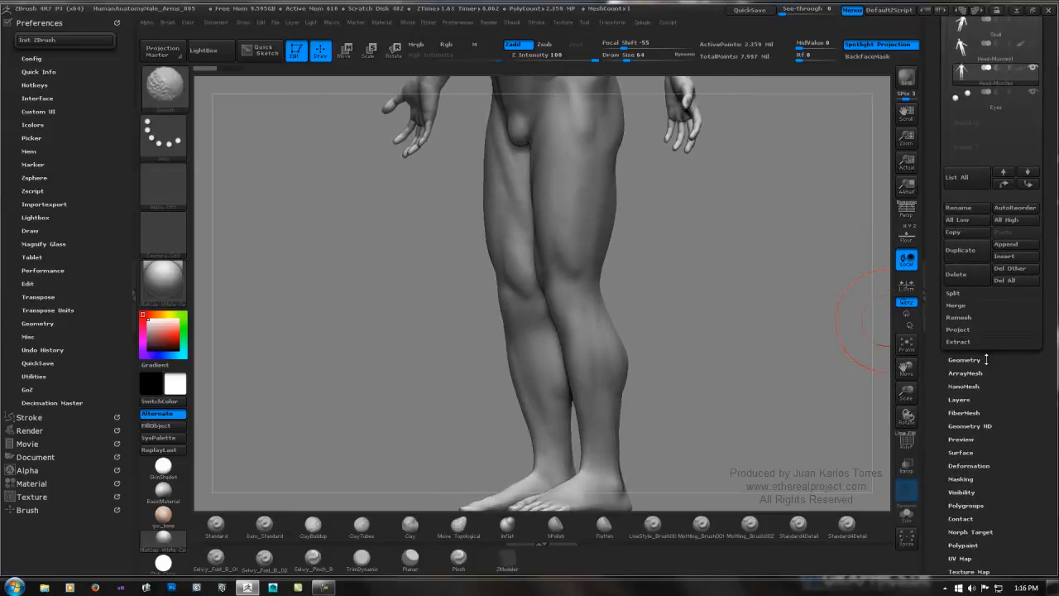
left_click(964, 313)
left_click_drag(980, 340, 960, 340)
Set the draw size to 22 and choose the ClayTubes brush for working on the thighs.
mouse_move(656, 248)
left_mouse_down()
mouse_move(686, 239)
mouse_move(629, 260)
mouse_move(580, 235)
left_mouse_up()
key("space")
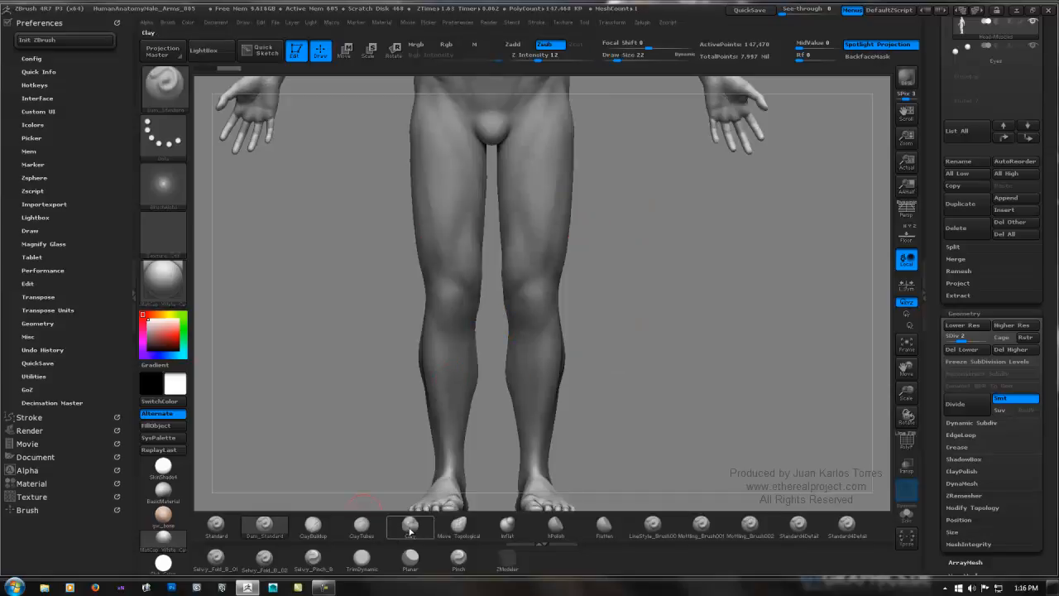
left_click(363, 522)
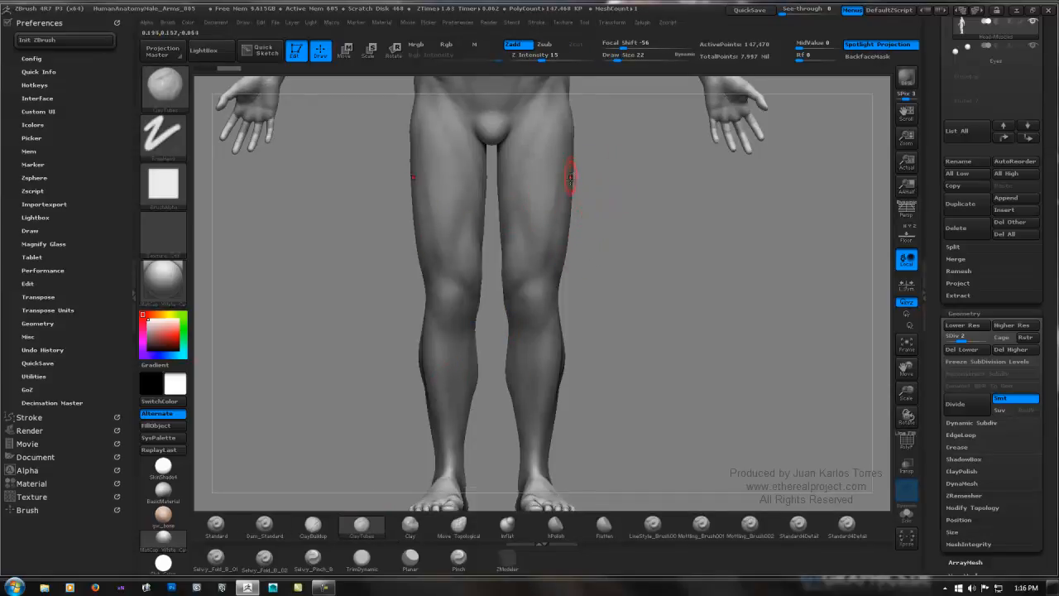
left_click_drag(570, 178, 560, 279, "alt")
left_click_drag(485, 237, 564, 219, "alt")
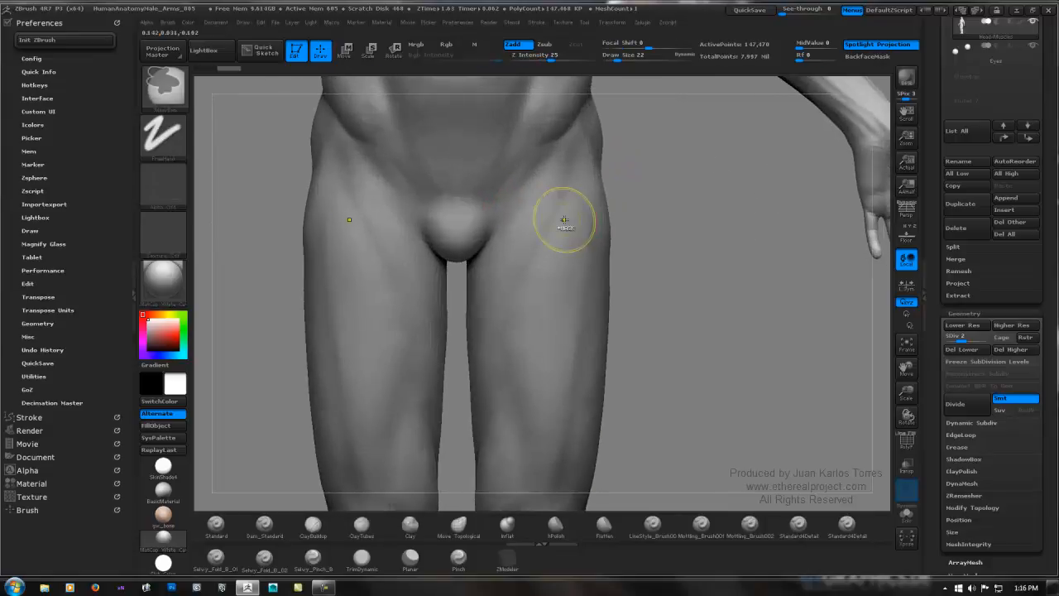
mouse_move(634, 230)
left_mouse_down("alt")
mouse_move(534, 237)
mouse_move(638, 241)
mouse_move(596, 256)
left_mouse_up("alt")
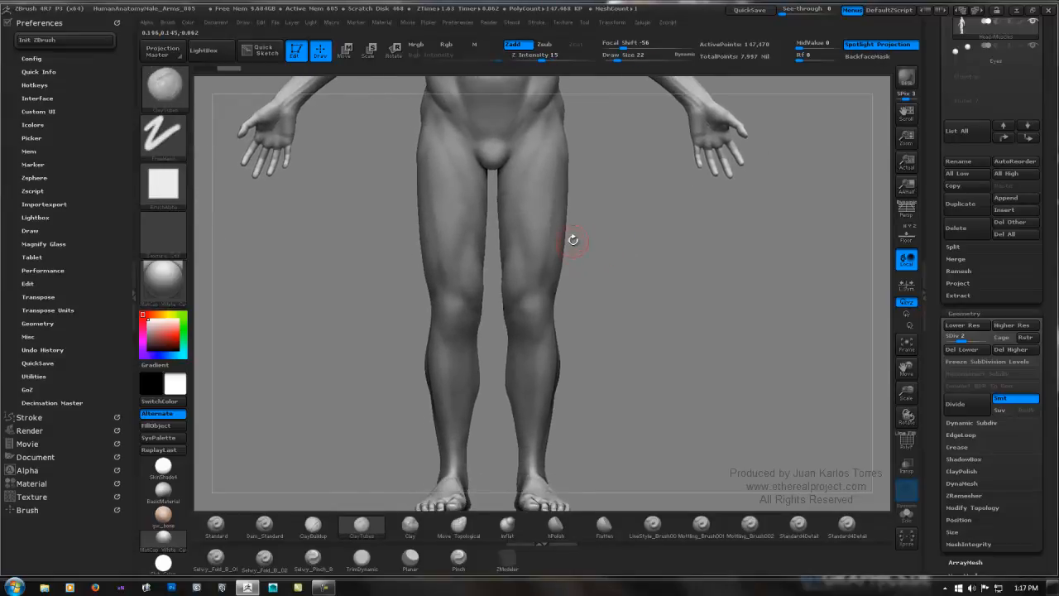
Paint a symmetrical mask over the front muscles of both thighs and trim its upper edges near the hips.
mouse_move(571, 216)
left_mouse_down("alt")
mouse_move(571, 263)
mouse_move(571, 237)
mouse_move(553, 235)
mouse_move(563, 224)
left_mouse_up("alt")
mouse_move(555, 276)
right_mouse_down()
mouse_move(498, 271)
mouse_move(543, 271)
mouse_move(542, 257)
mouse_move(584, 251)
mouse_move(621, 279)
right_mouse_up()
mouse_move(550, 179)
left_mouse_down("ctrl")
mouse_move(523, 273)
mouse_move(530, 343)
mouse_move(553, 189)
left_mouse_up("ctrl")
key("ctrl+z")
mouse_move(553, 189)
right_mouse_down()
mouse_move(500, 191)
mouse_move(599, 176)
right_mouse_up()
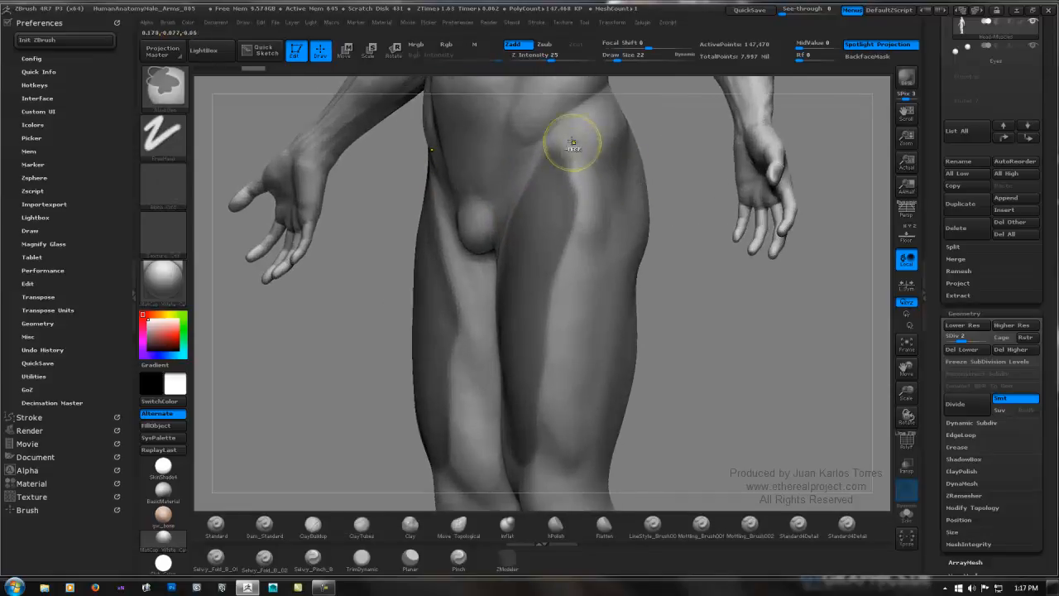
mouse_move(572, 143)
left_mouse_down("ctrl+alt")
mouse_move(586, 217)
mouse_move(587, 194)
left_mouse_up("ctrl+alt")
right_click_drag(591, 194, 634, 189)
left_click_drag(550, 142, 508, 229, "ctrl+alt")
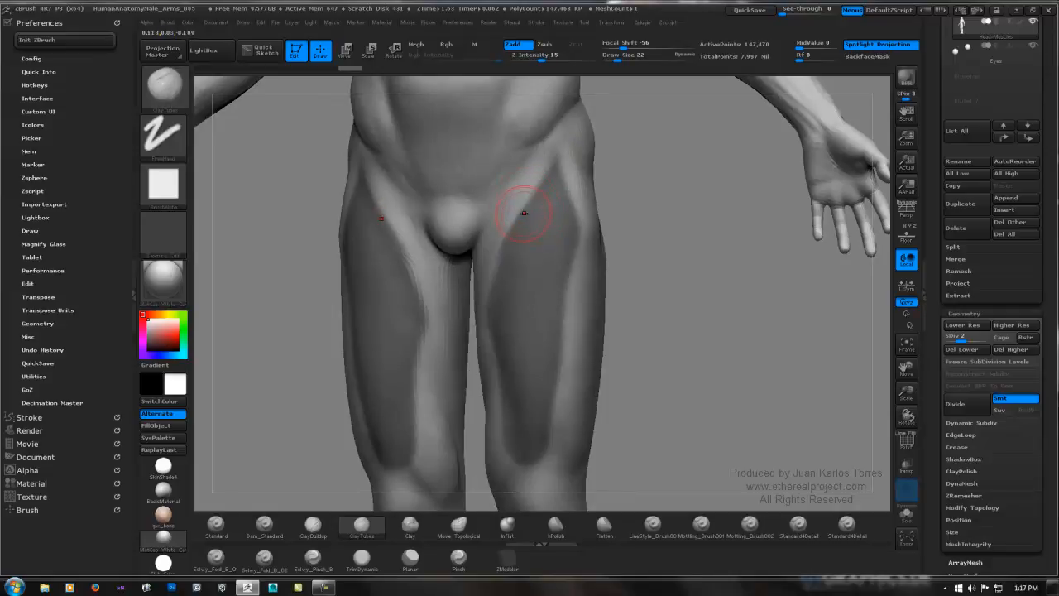
Refine the upper and inner edges of the painted mask along both thighs.
right_click_drag(524, 213, 488, 217)
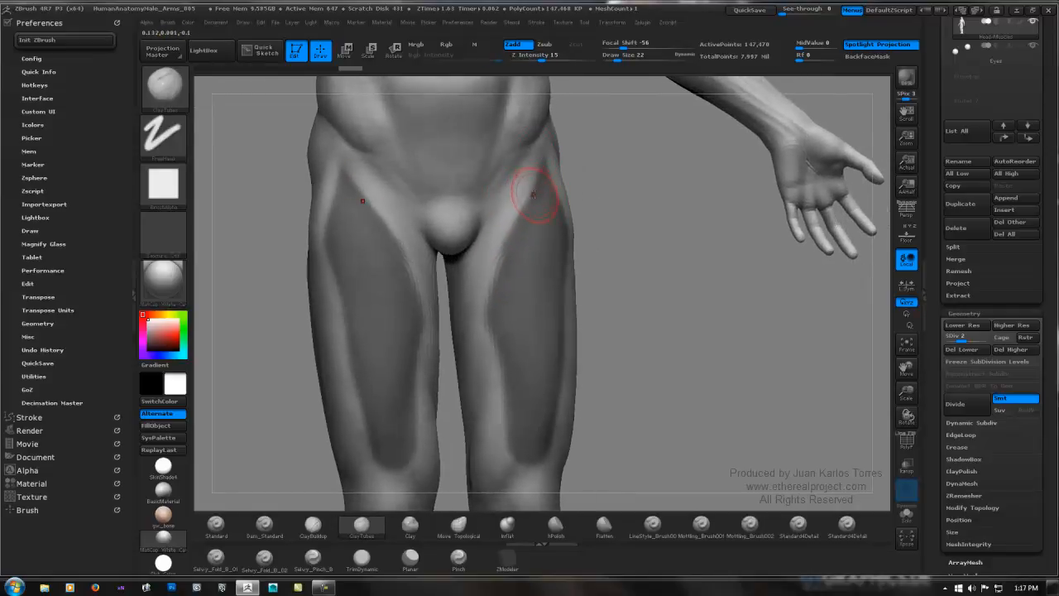
left_click_drag(541, 168, 499, 254, "ctrl+alt")
left_click_drag(508, 210, 476, 280, "ctrl+alt")
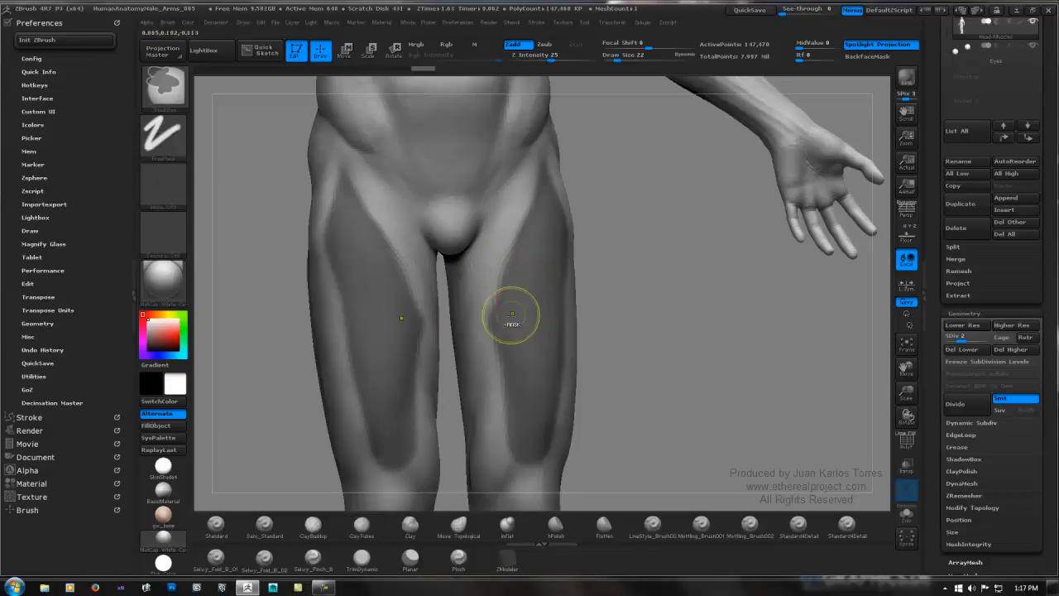
right_click_drag(513, 343, 597, 308, "ctrl")
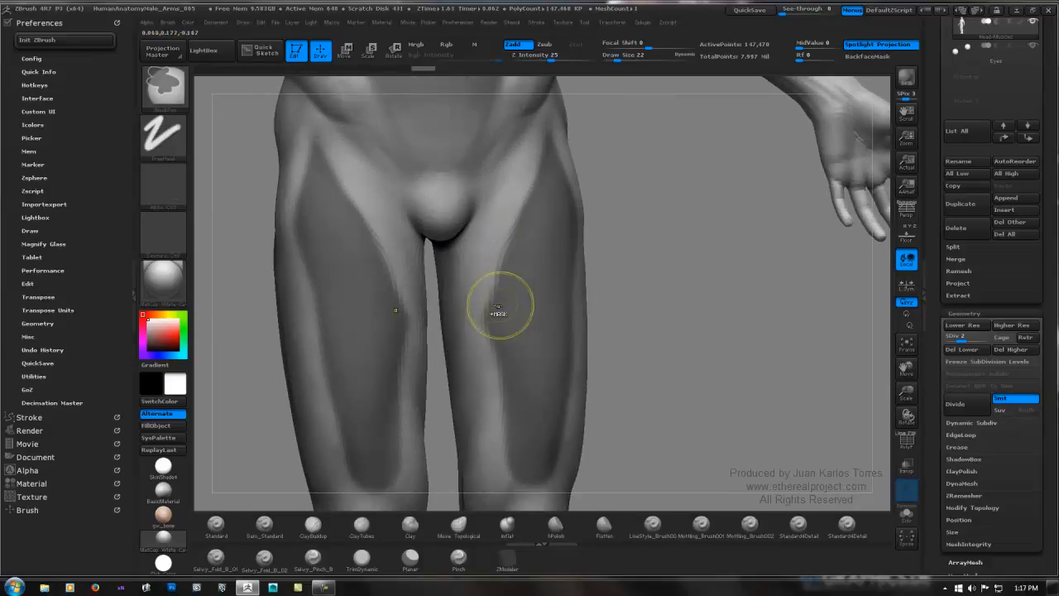
key("b")
key("c")
key("t")
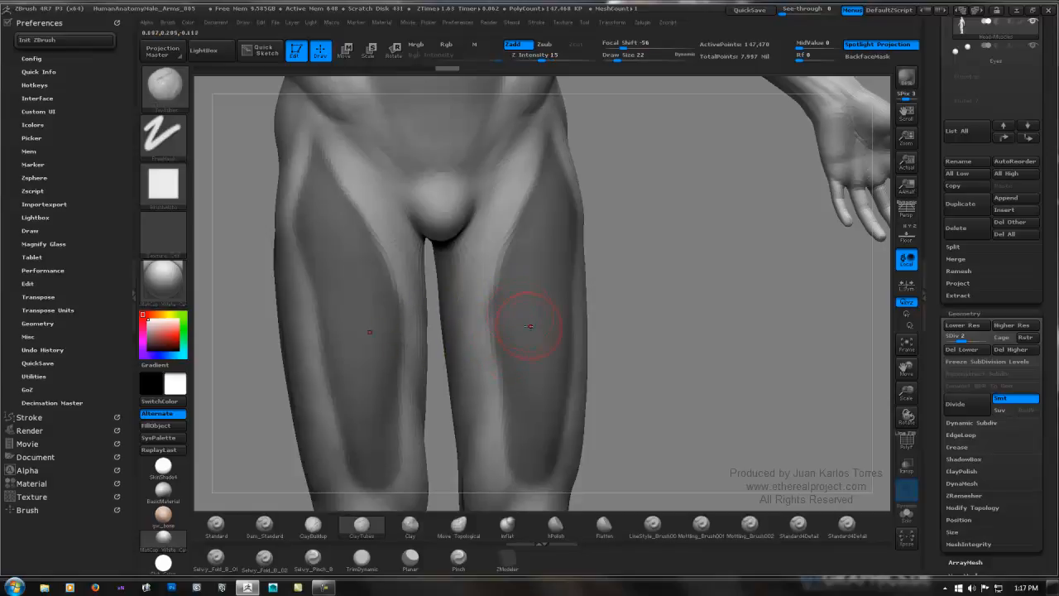
Adjust the painted mask's inner and outer edges down to the knees, and clear the whole mask.
right_click_drag(530, 326, 504, 243, "ctrl")
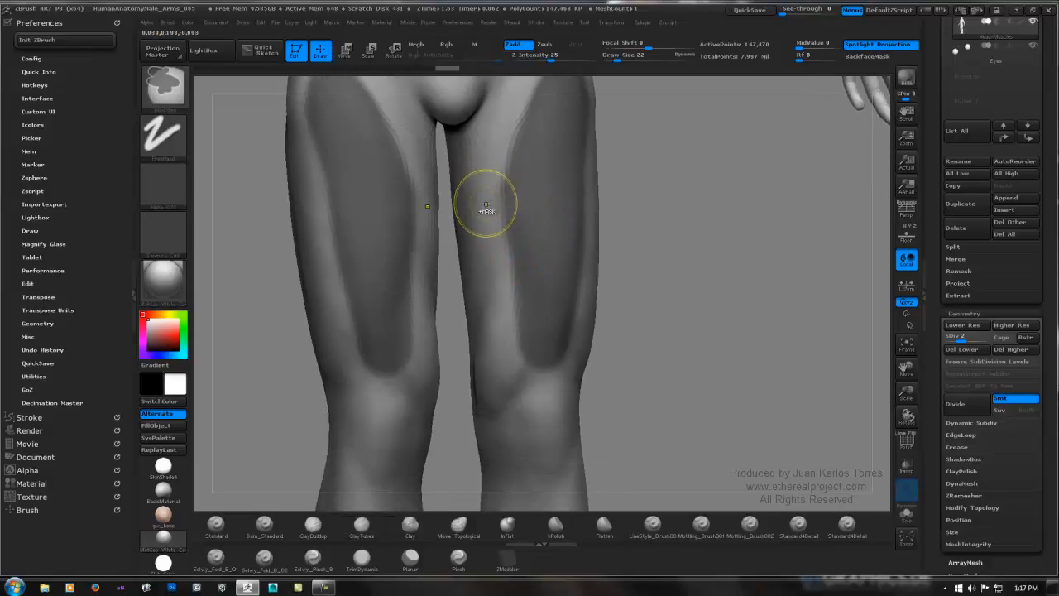
left_click(502, 298, "ctrl+alt")
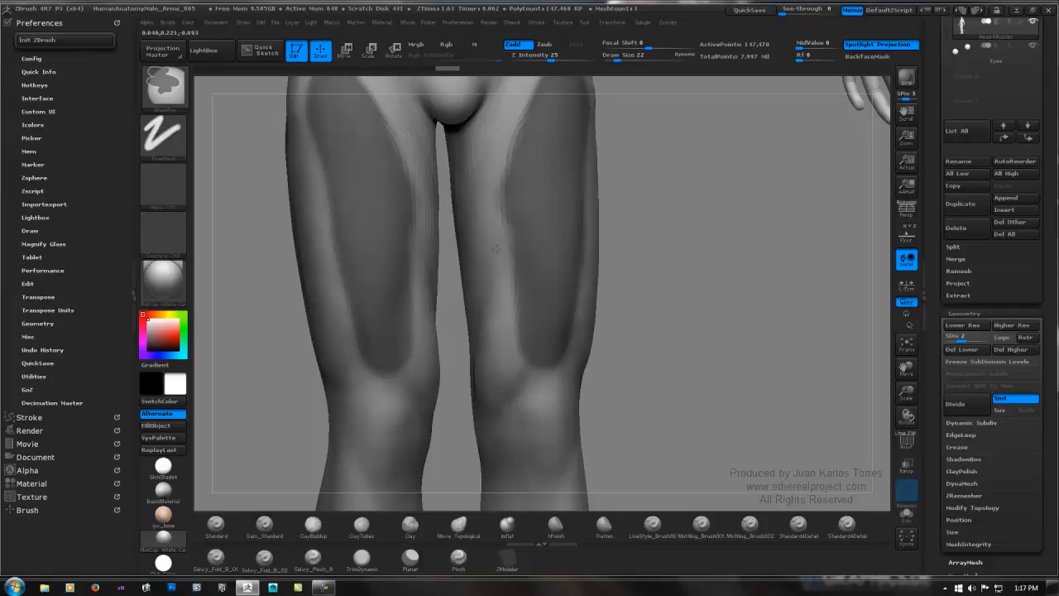
left_click(500, 333, "ctrl")
left_click_drag(745, 314, 678, 323)
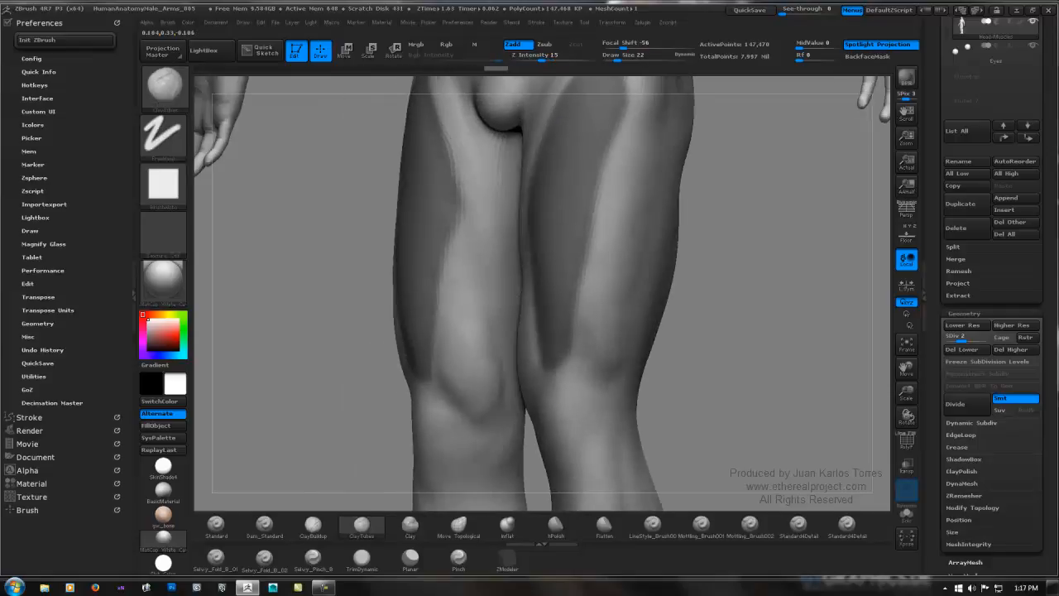
mouse_move(596, 186)
left_mouse_down("shift")
mouse_move(578, 294)
mouse_move(584, 362)
left_mouse_up("shift")
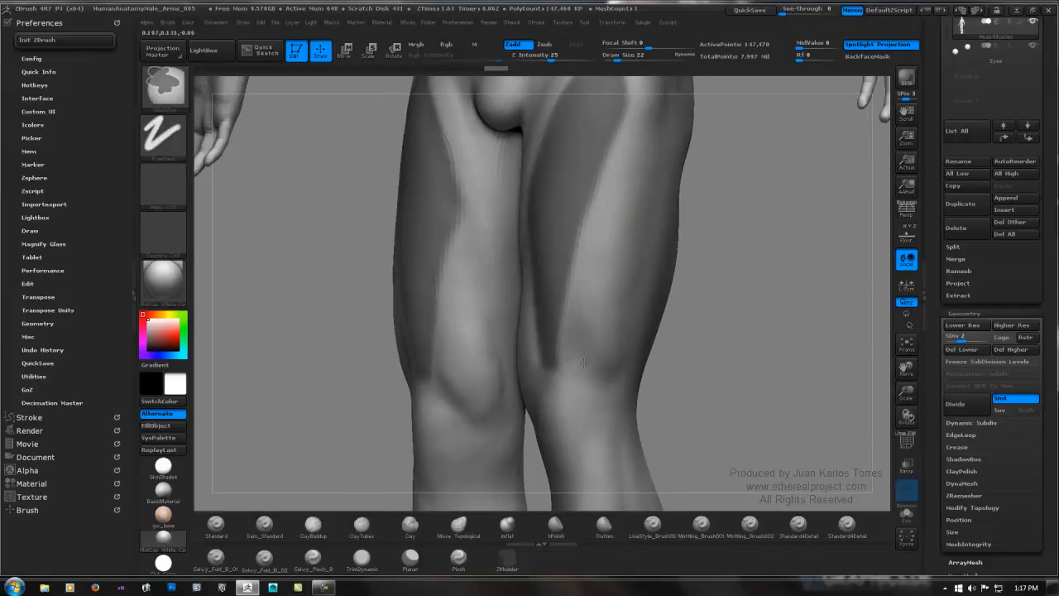
mouse_move(729, 347)
left_mouse_down()
mouse_move(633, 253)
mouse_move(700, 265)
mouse_move(655, 211)
mouse_move(672, 214)
mouse_move(638, 212)
left_mouse_up()
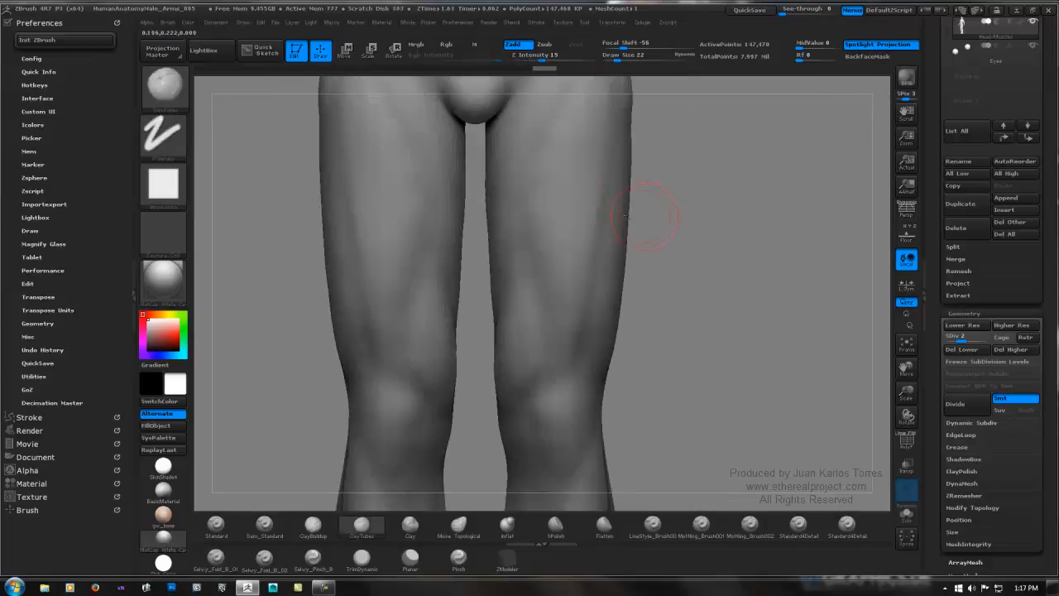
Set MaskLasso as the masking brush and reduce the draw size to 9.
left_click(163, 85, "ctrl")
left_click(334, 146)
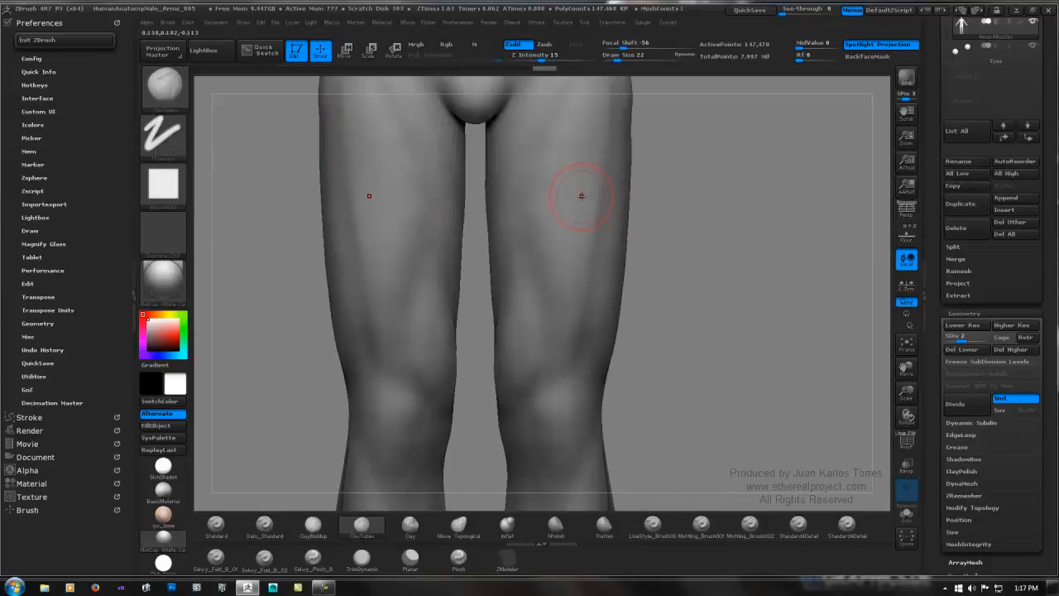
left_click_drag(567, 191, 563, 319, "alt")
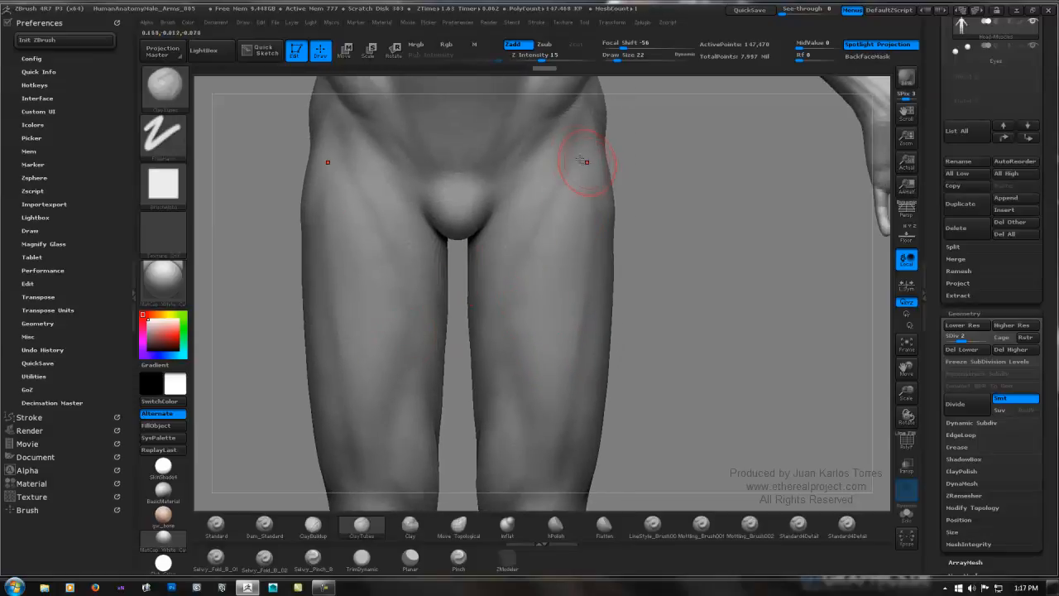
key("space")
Lasso a symmetrical mask over the front thigh muscles, tapering to a point at the hip and ending above the knee.
left_click_drag(580, 161, 543, 218)
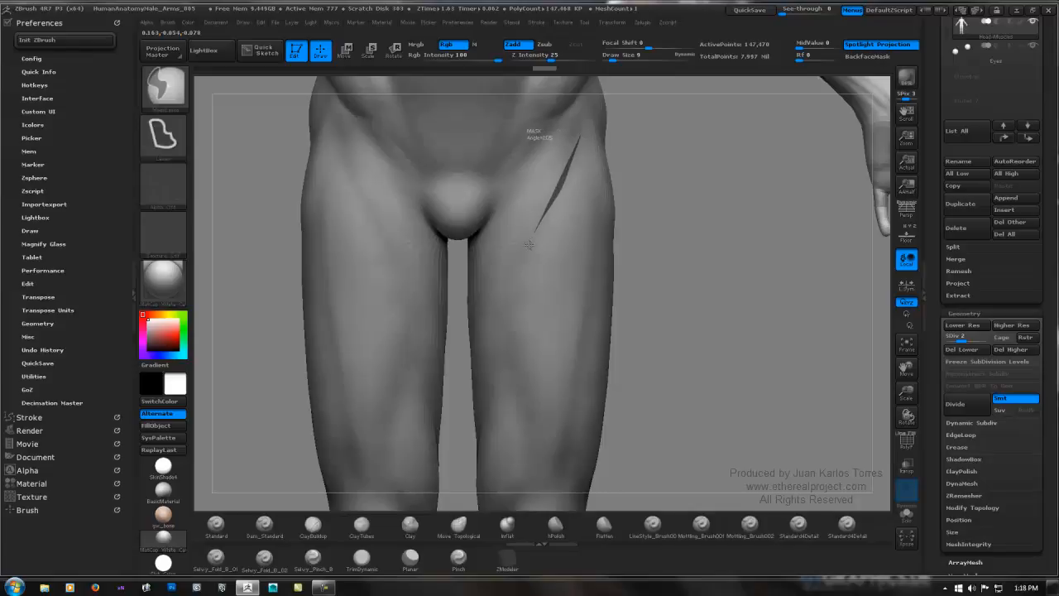
mouse_move(511, 278)
left_mouse_down("ctrl")
mouse_move(502, 299)
mouse_move(512, 389)
mouse_move(530, 473)
mouse_move(551, 488)
mouse_move(579, 430)
mouse_move(599, 224)
left_mouse_up("ctrl")
mouse_move(674, 224)
left_mouse_down()
mouse_move(643, 227)
mouse_move(604, 139)
left_mouse_up()
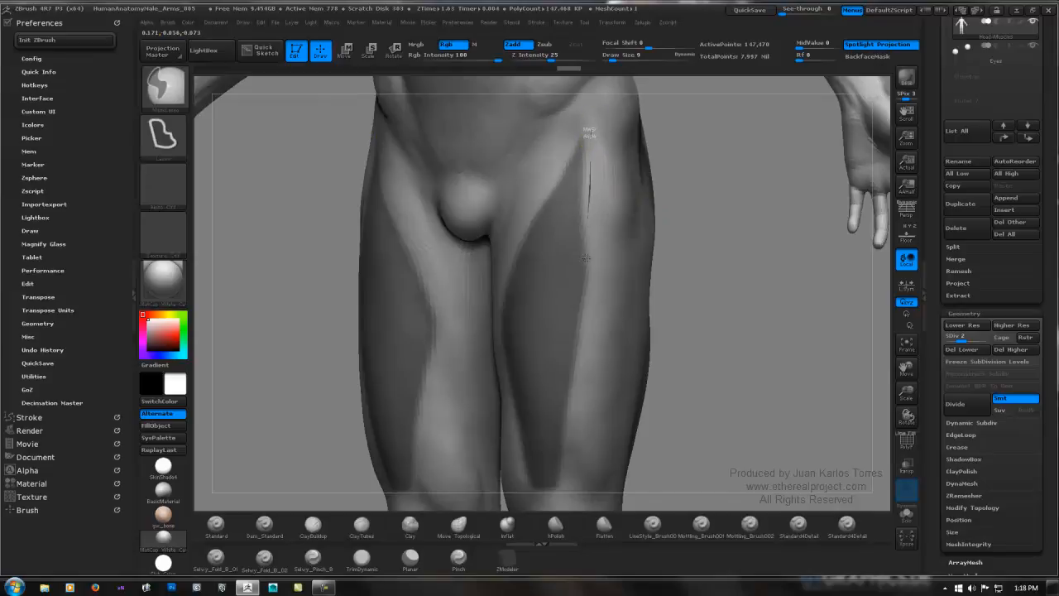
mouse_move(585, 259)
left_mouse_down("ctrl")
mouse_move(577, 280)
mouse_move(589, 148)
left_mouse_up("ctrl")
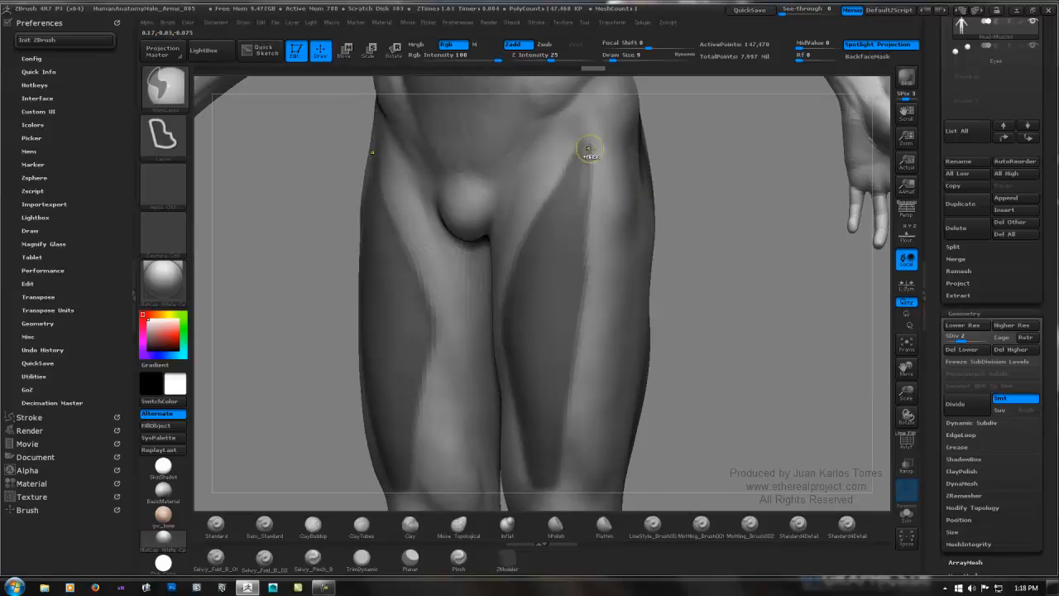
left_click_drag(567, 192, 586, 196, "ctrl")
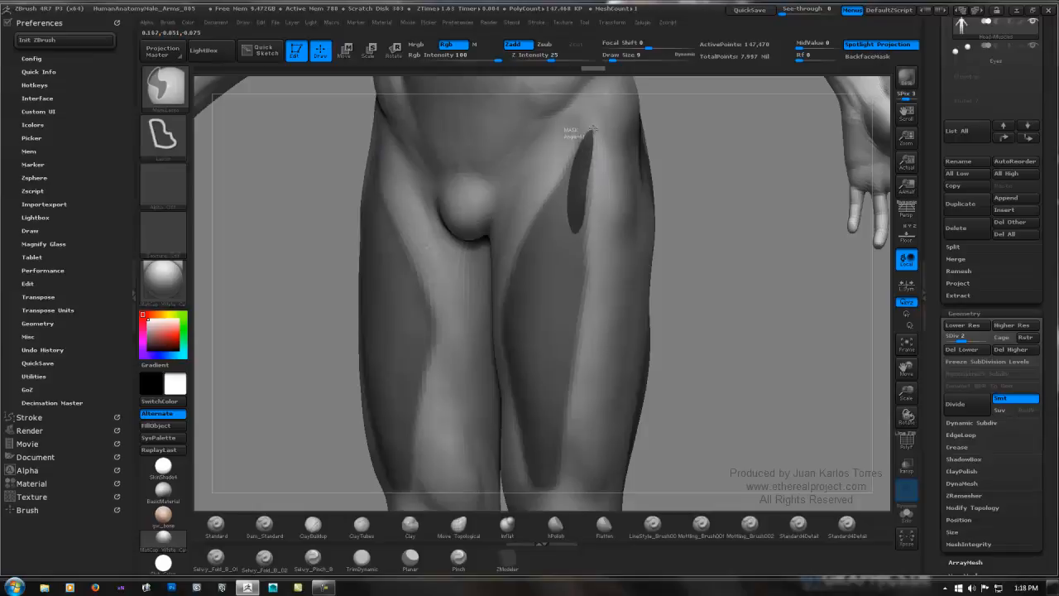
left_click_drag(592, 128, 591, 141, "ctrl")
left_click_drag(583, 251, 588, 184, "ctrl")
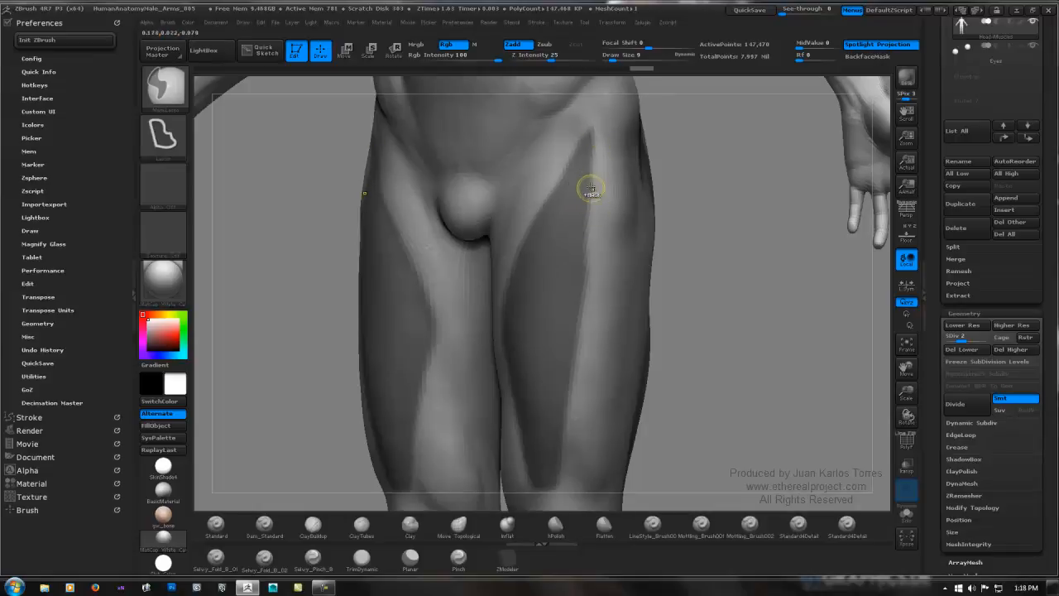
Invert the mask to leave only the front thigh muscles open for sculpting.
left_click_drag(634, 229, 737, 240)
mouse_move(788, 251)
right_mouse_down("ctrl")
mouse_move(695, 237)
mouse_move(817, 241)
mouse_move(741, 234)
right_mouse_up("ctrl")
mouse_move(776, 147)
left_mouse_down("ctrl")
mouse_move(672, 146)
mouse_move(633, 213)
mouse_move(643, 439)
left_mouse_up("ctrl")
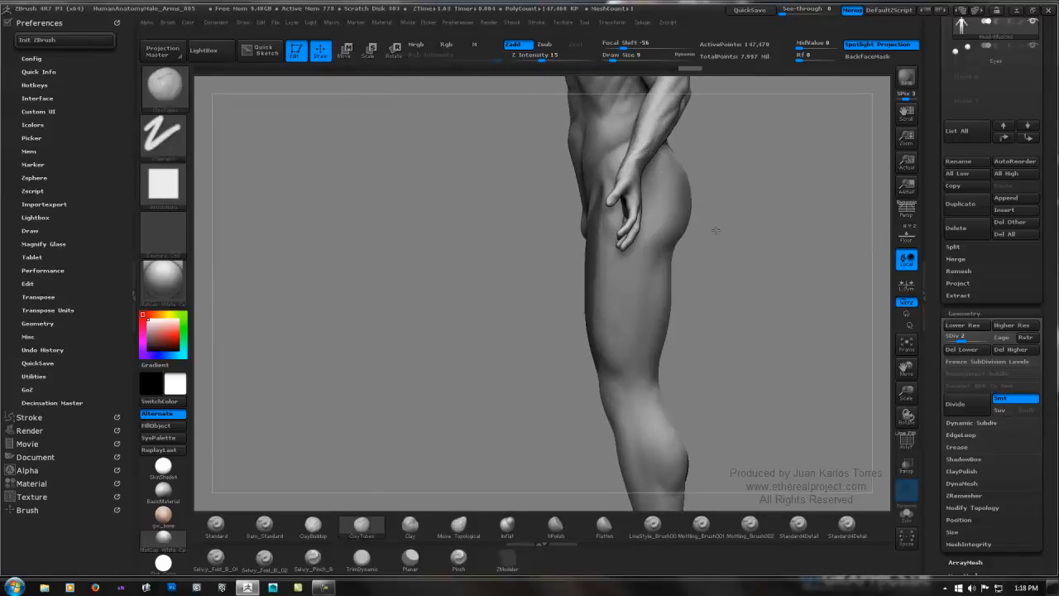
mouse_move(716, 221)
left_mouse_down()
mouse_move(745, 274)
mouse_move(716, 277)
left_mouse_up()
left_click(713, 276, "ctrl")
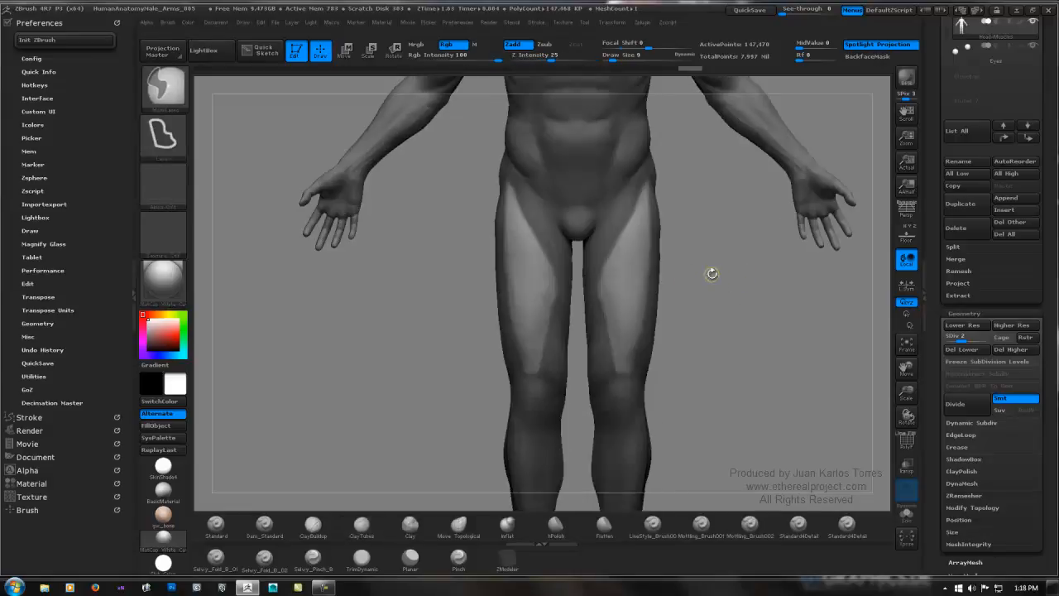
right_click_drag(703, 276, 717, 280, "ctrl")
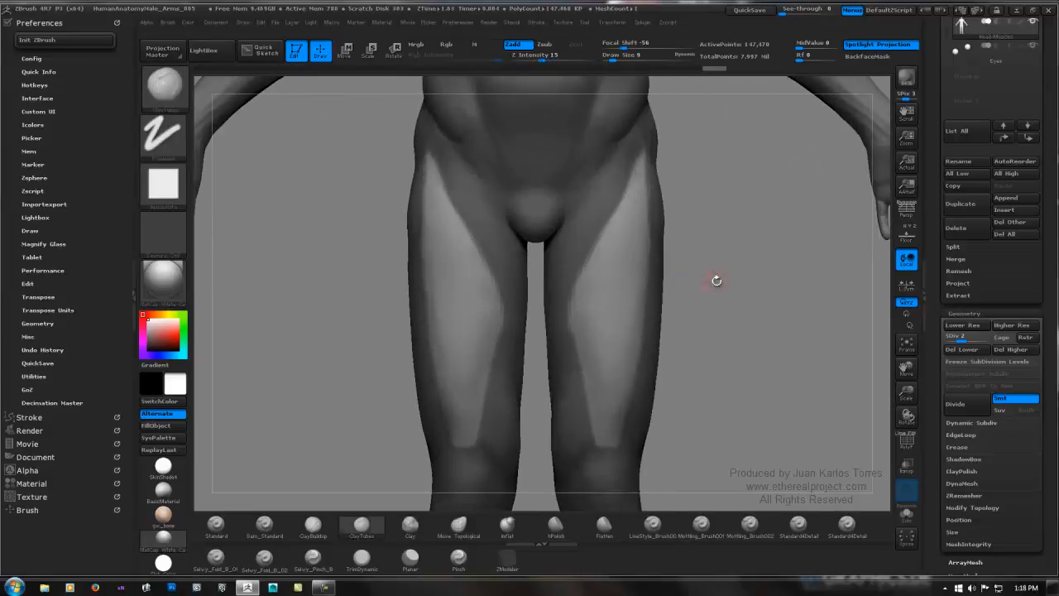
key("super")
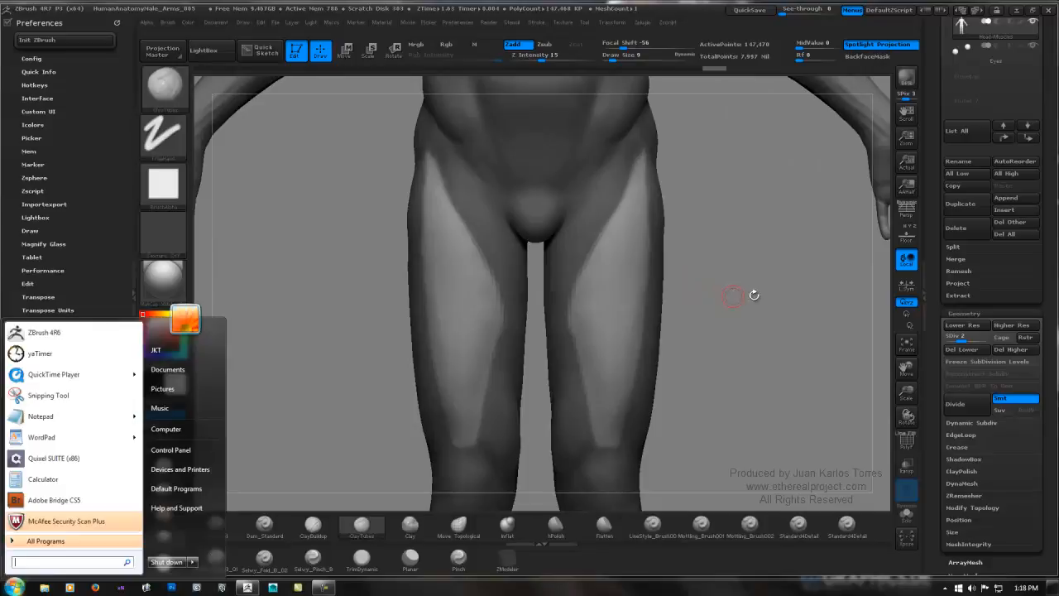
key("super")
Build up the unmasked front thigh muscles using the ClayTubes brush at draw size 17 and Z Intensity 9.
mouse_move(757, 298)
right_mouse_down("alt")
mouse_move(700, 261)
mouse_move(688, 274)
right_mouse_up("alt")
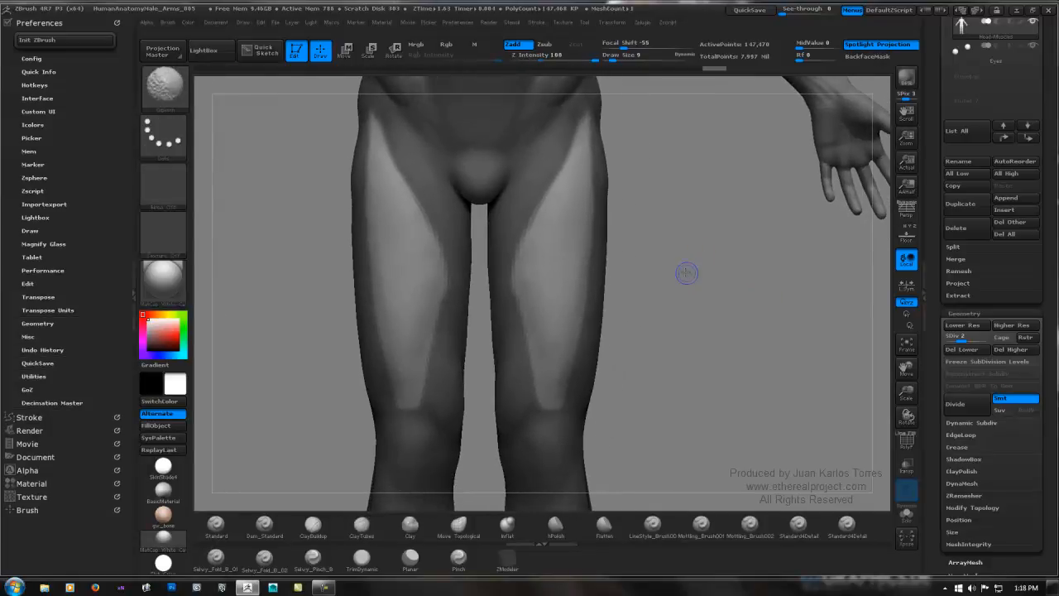
left_click(362, 530)
key("space")
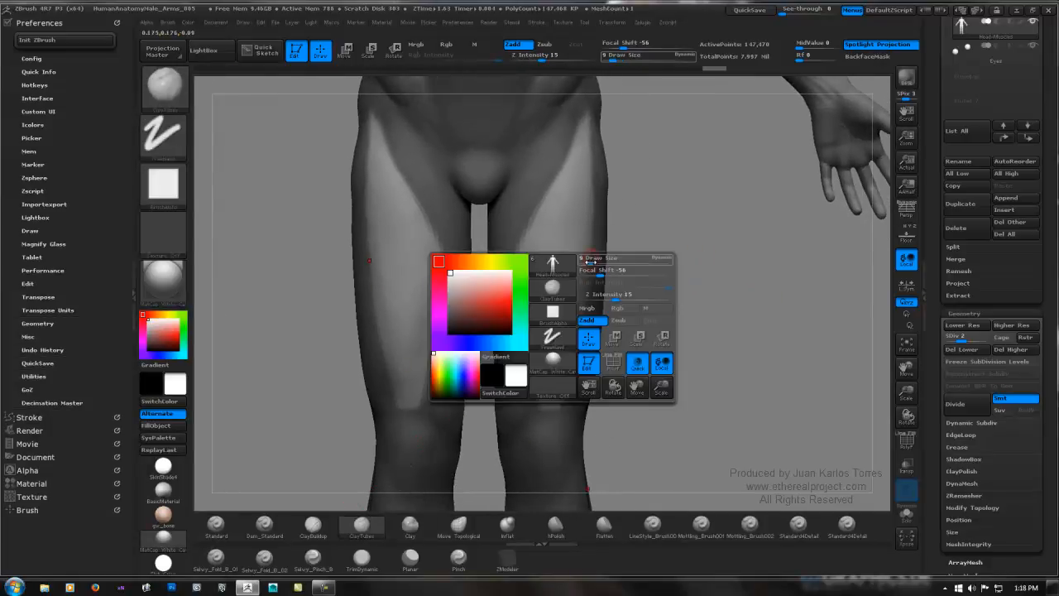
left_click_drag(610, 296, 607, 296)
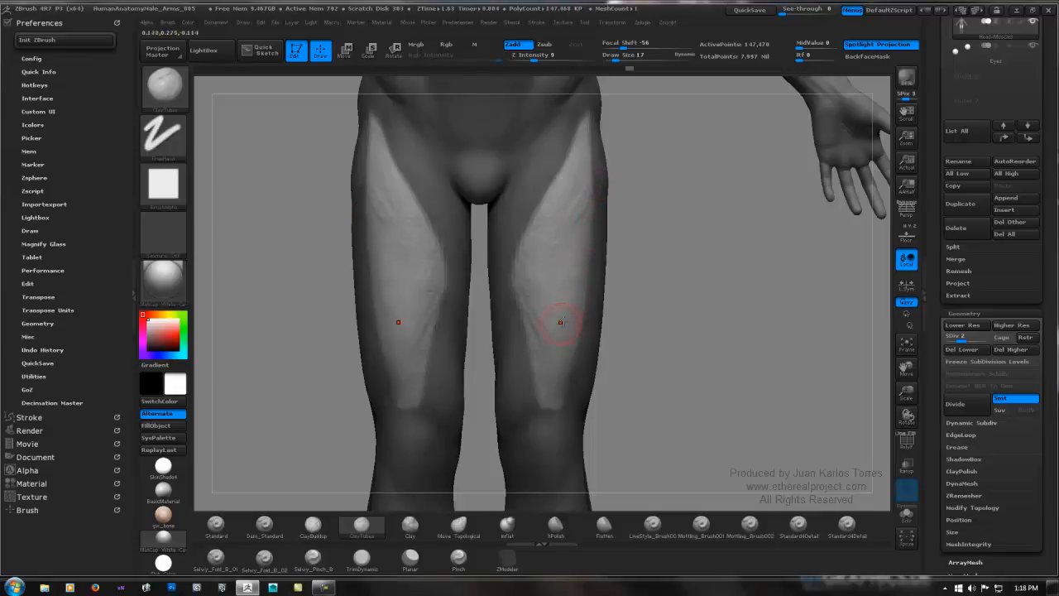
Carve muscle separation lines down the unmasked front thighs using the Dam_Standard brush at draw size 9.
left_click(264, 524)
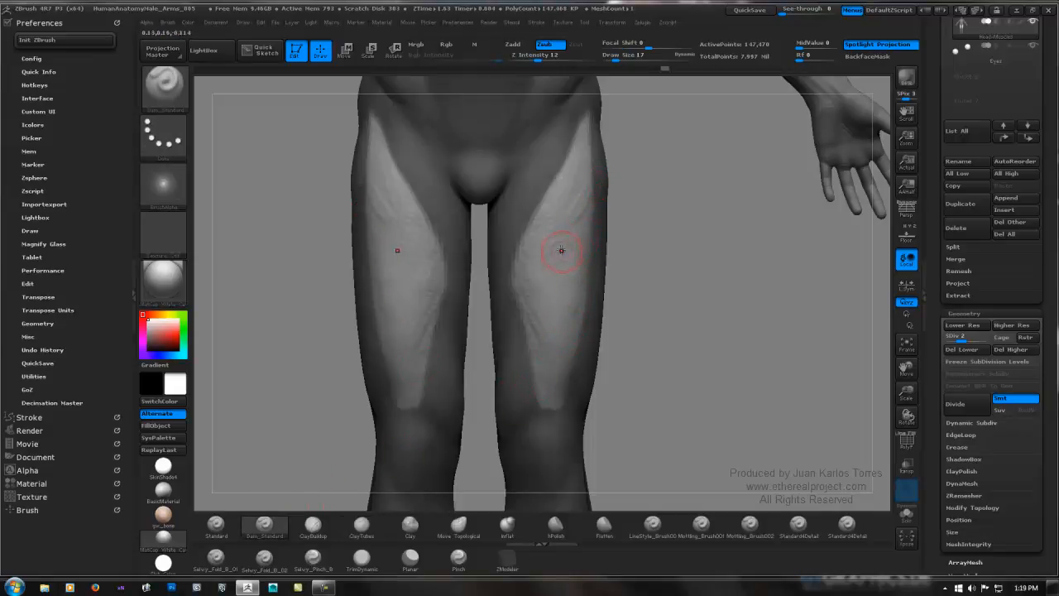
key("space")
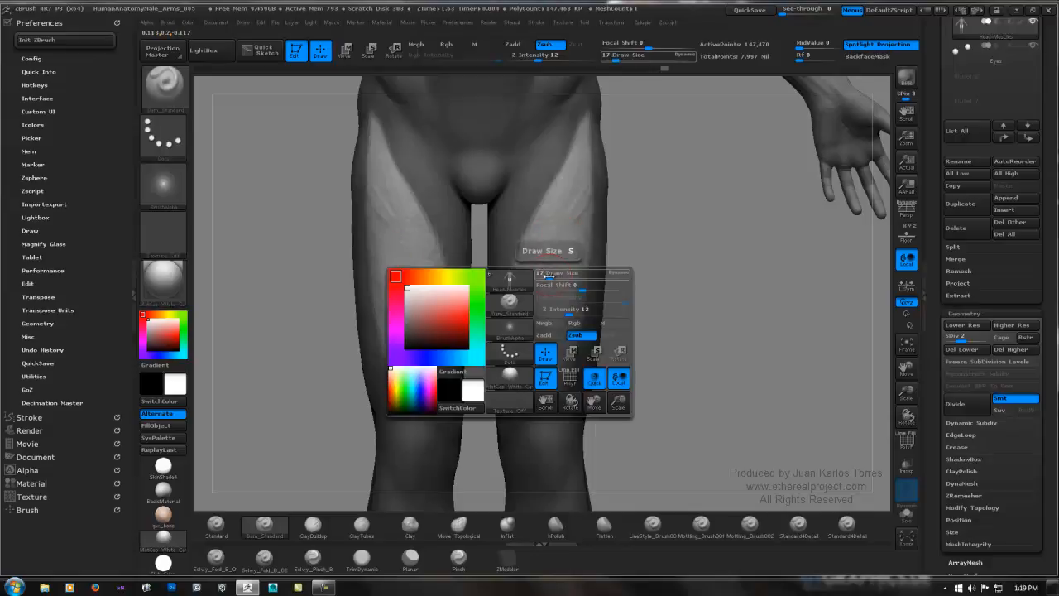
left_click_drag(547, 278, 543, 279)
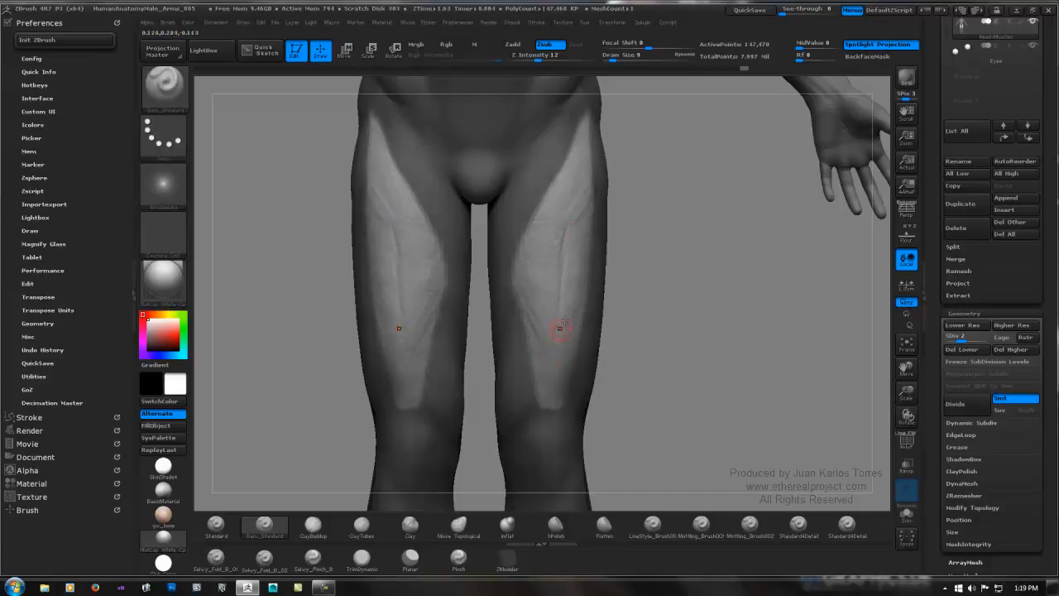
Add volume to the unmasked front thigh muscles beside the separation lines using the ClayTubes brush at draw size 11.
left_click(362, 525)
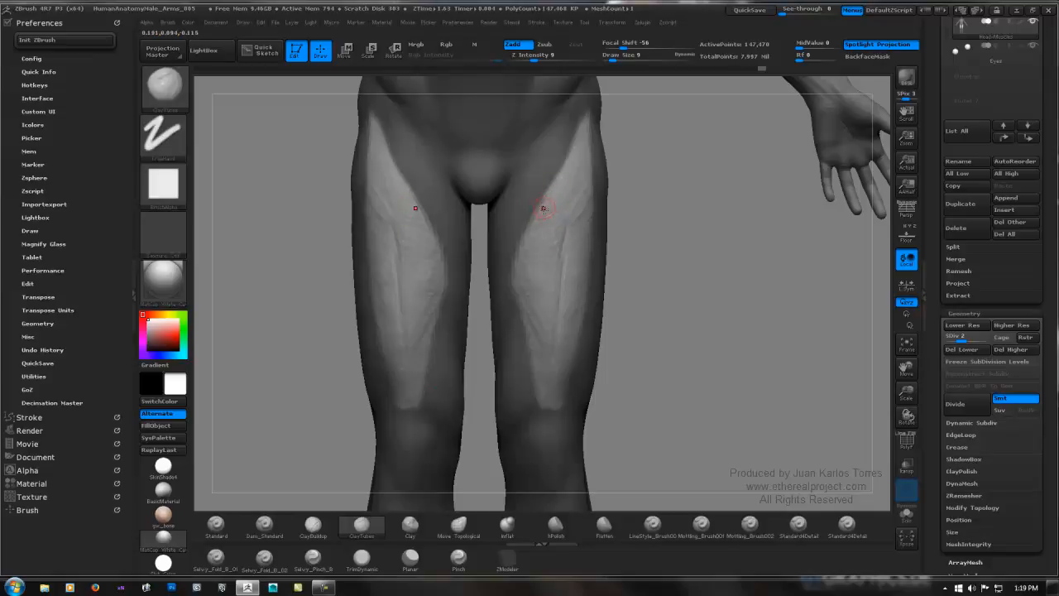
key("space")
left_click_drag(542, 234, 547, 234)
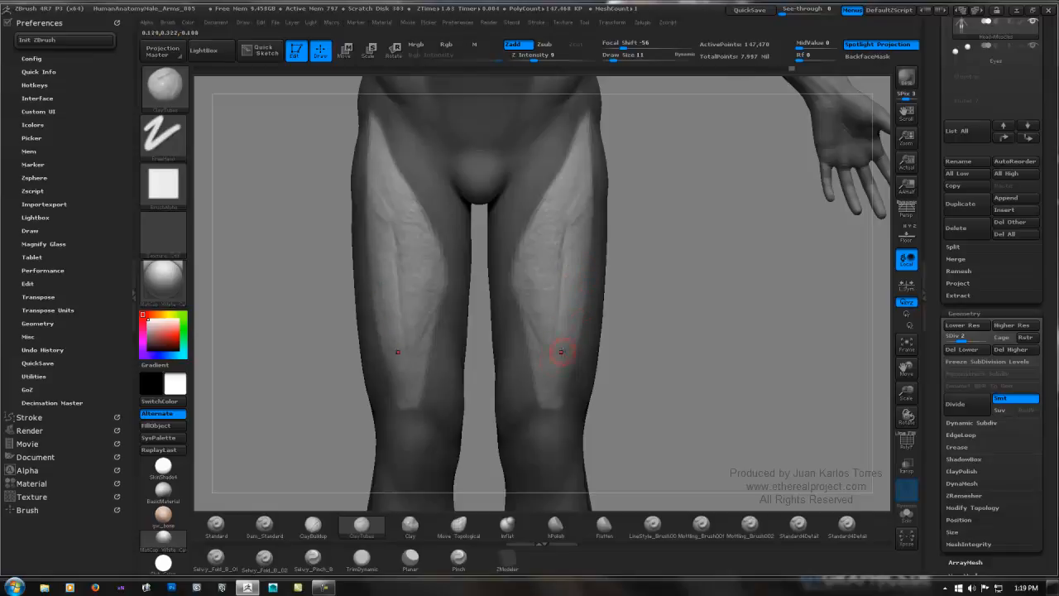
Smooth the lower front thigh muscles above the knees, setting the Smooth brush's Z Intensity to 17.
left_click_drag(547, 362, 535, 345, "shift")
key("shift")
left_click_drag(554, 389, 556, 377, "shift")
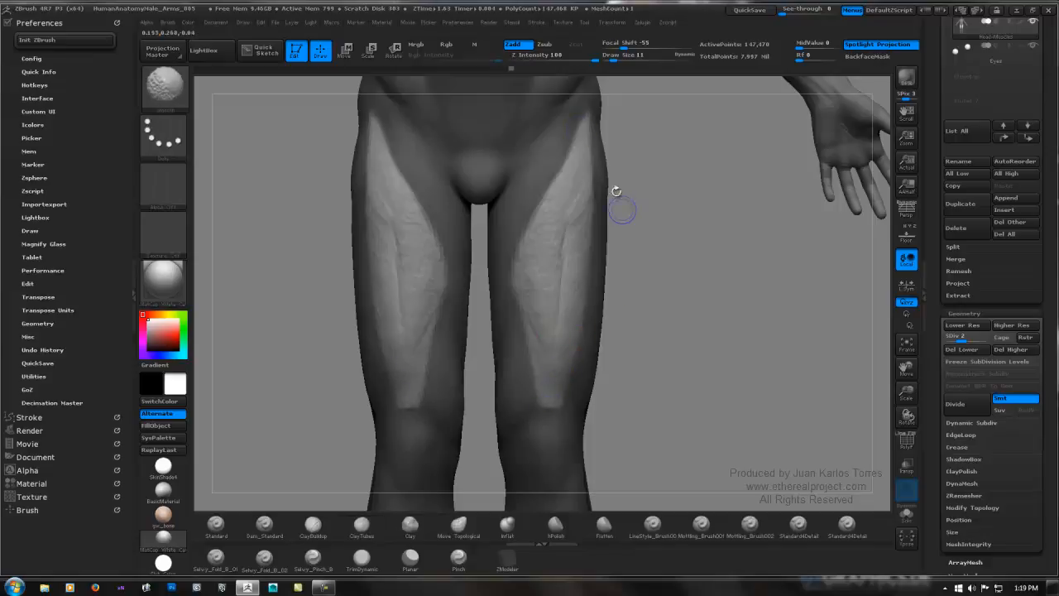
left_click(540, 54, "shift")
left_click_drag(540, 52, 538, 53)
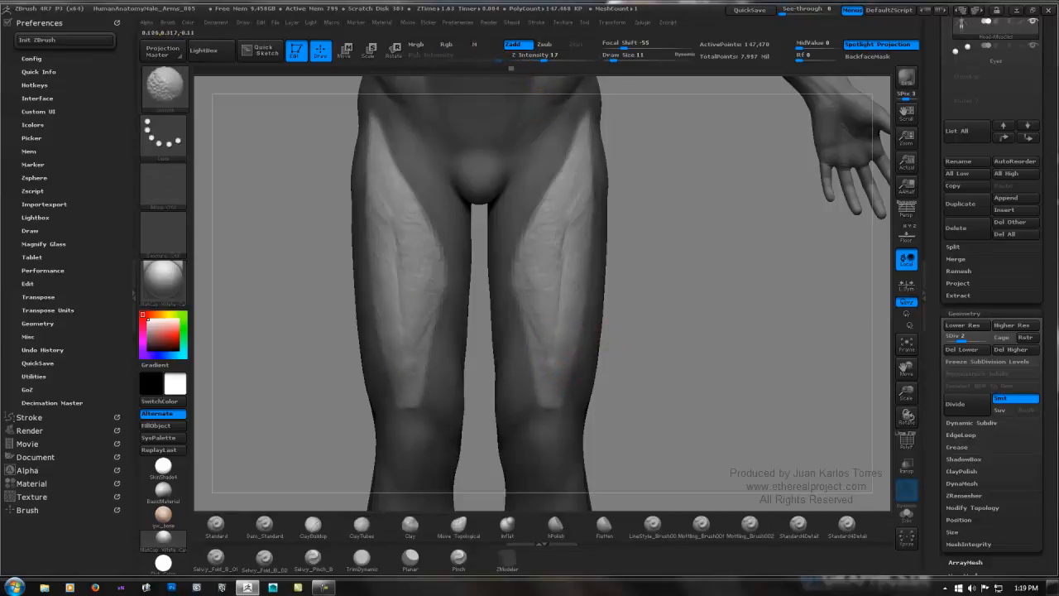
mouse_move(637, 257)
left_mouse_down()
mouse_move(567, 252)
mouse_move(621, 240)
left_mouse_up()
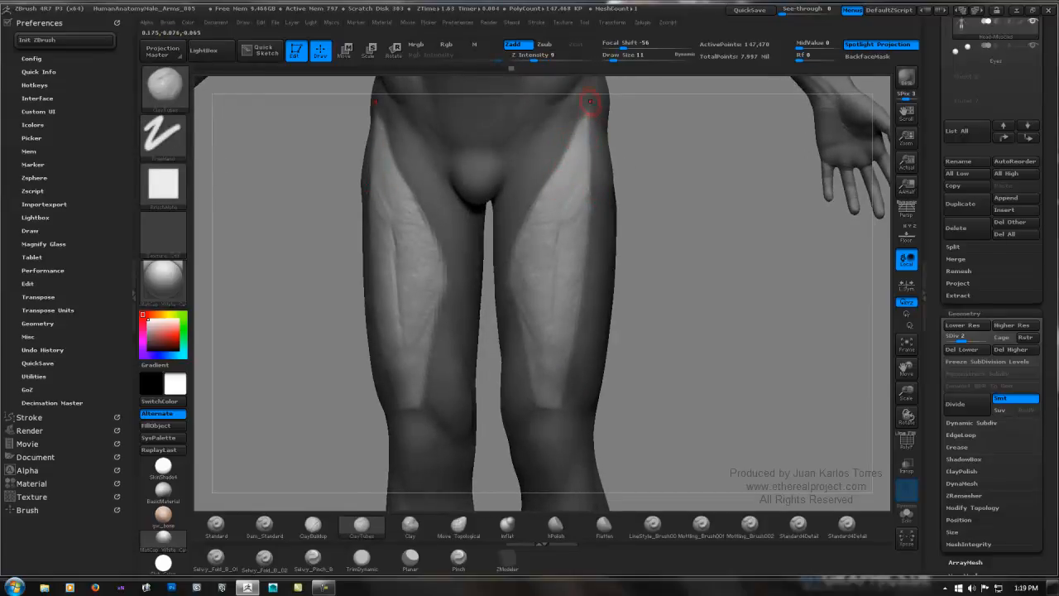
Extend the unmasked front thigh area upward to a sharper point at the hip with the lasso mask.
mouse_move(619, 157)
left_mouse_down()
mouse_move(631, 193)
mouse_move(619, 182)
mouse_move(598, 198)
mouse_move(582, 176)
left_mouse_up()
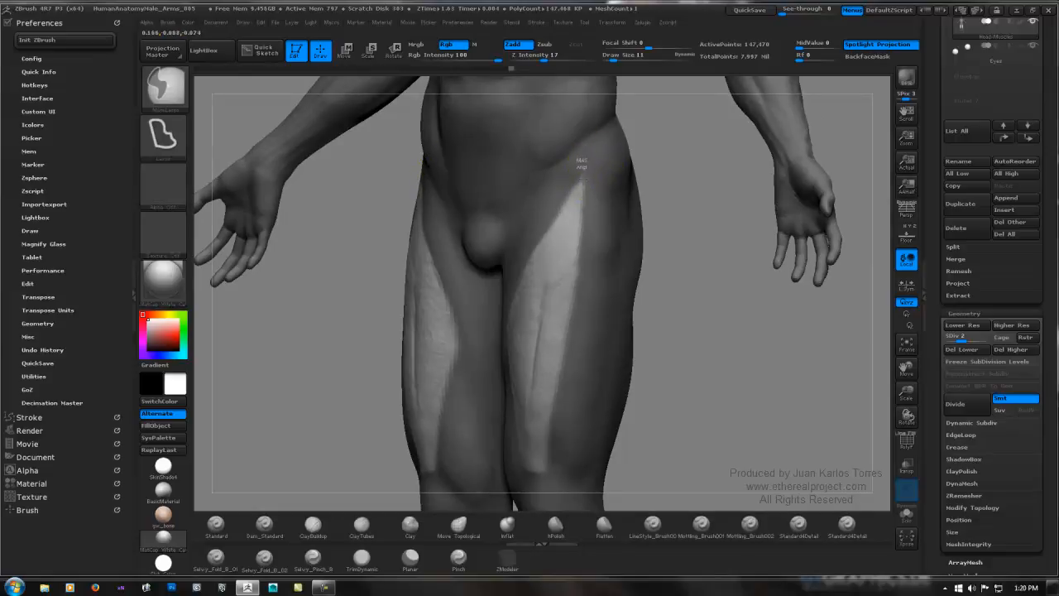
left_click_drag(585, 163, 593, 163, "shift")
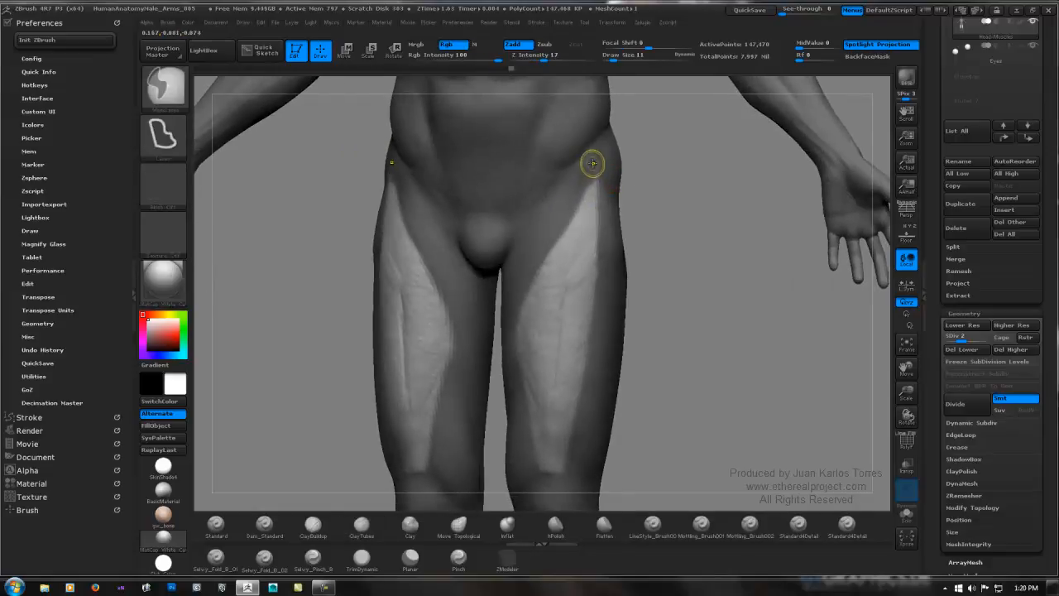
left_click_drag(577, 201, 586, 217, "ctrl")
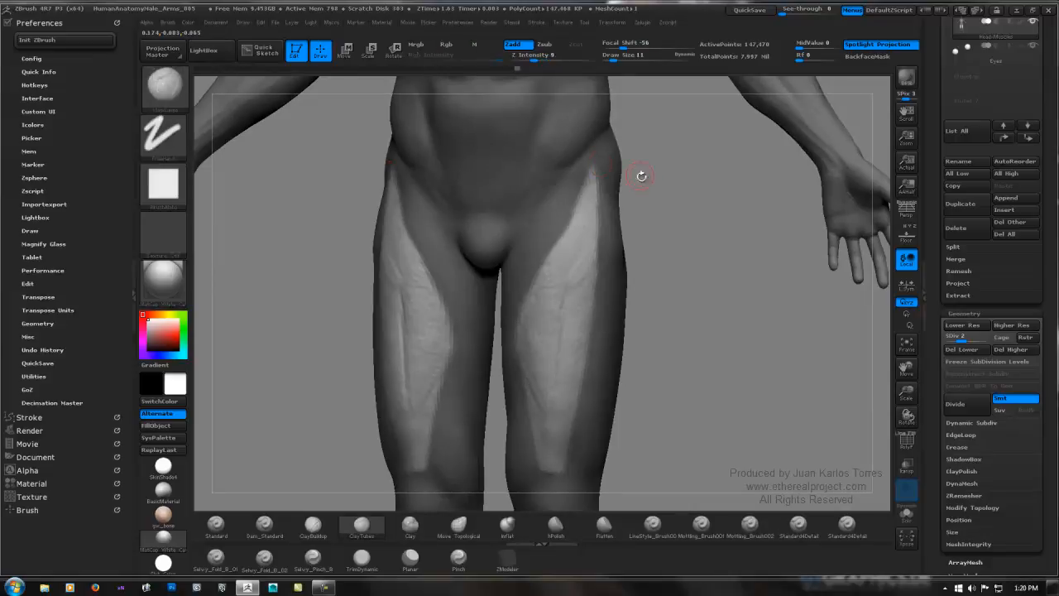
Build up the tapered upper end of the thigh muscles at the hip with ClayTubes and smooth it.
left_click_drag(638, 173, 587, 194)
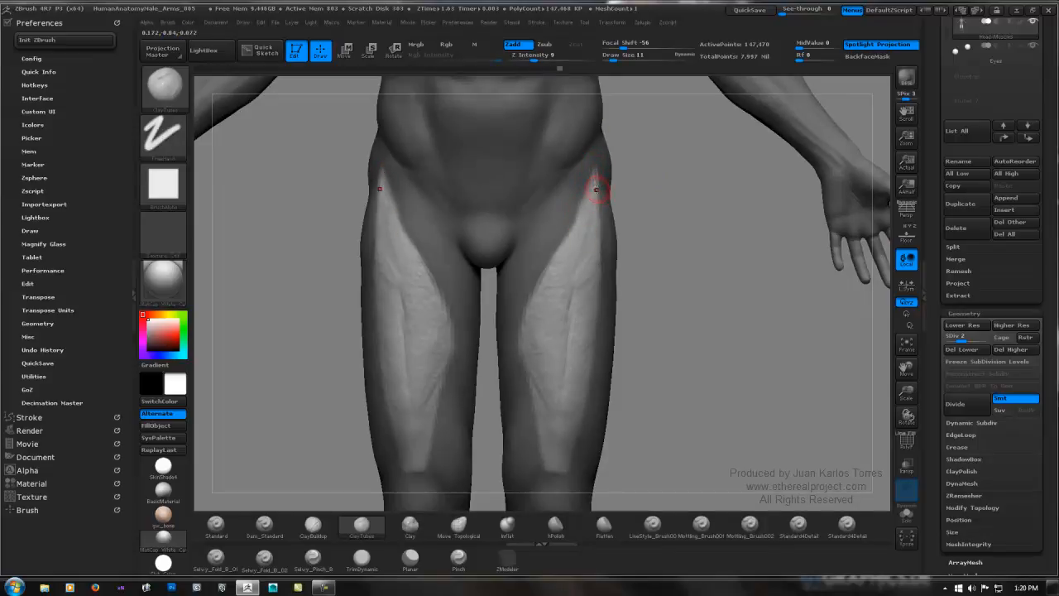
left_click_drag(597, 190, 592, 182)
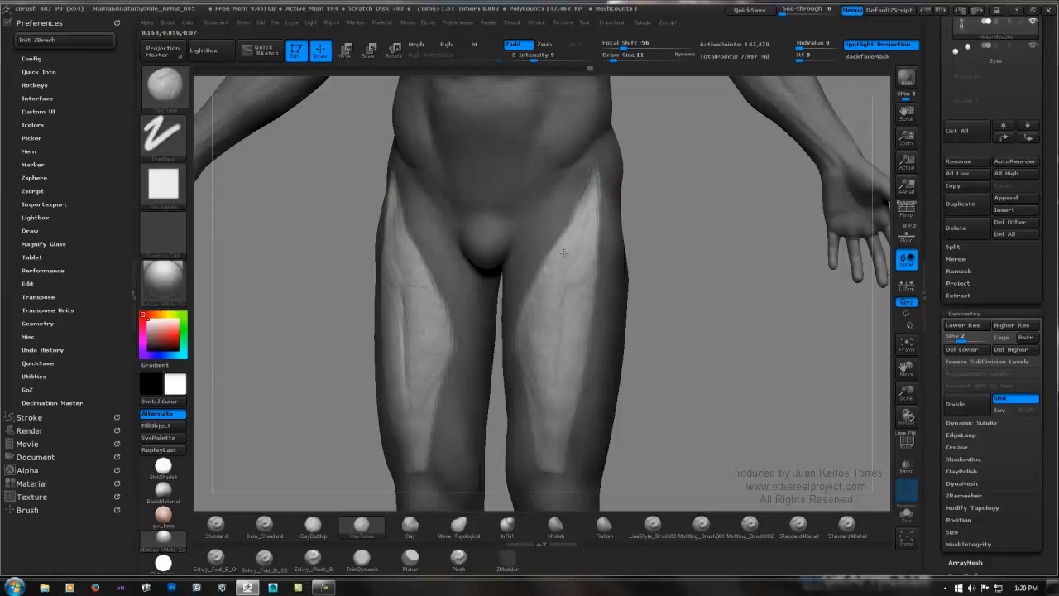
key("shift")
mouse_move(593, 189)
left_mouse_down()
mouse_move(593, 179)
mouse_move(595, 194)
mouse_move(605, 190)
left_mouse_up()
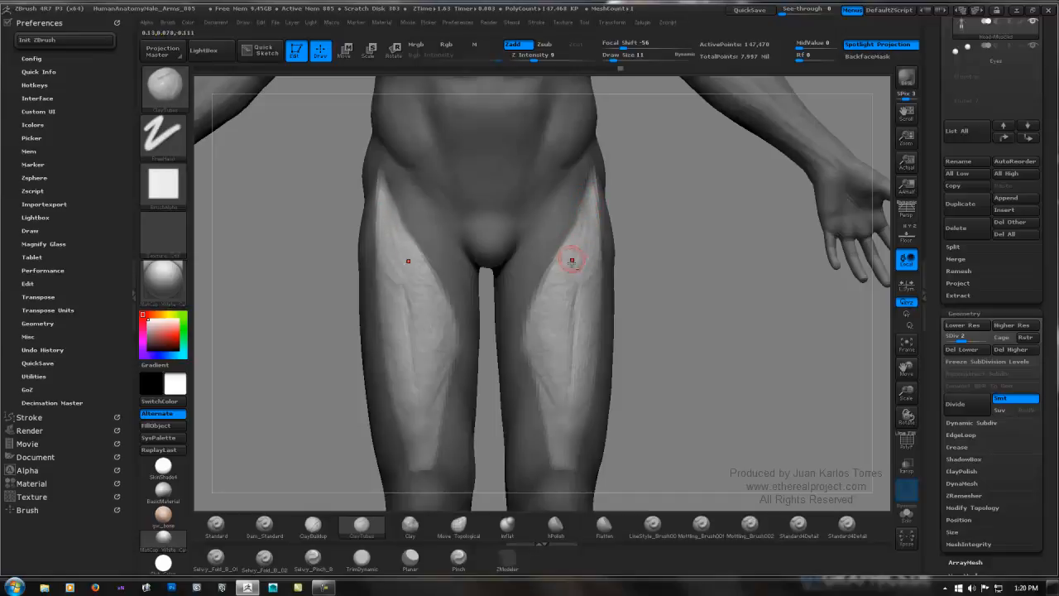
key("shift")
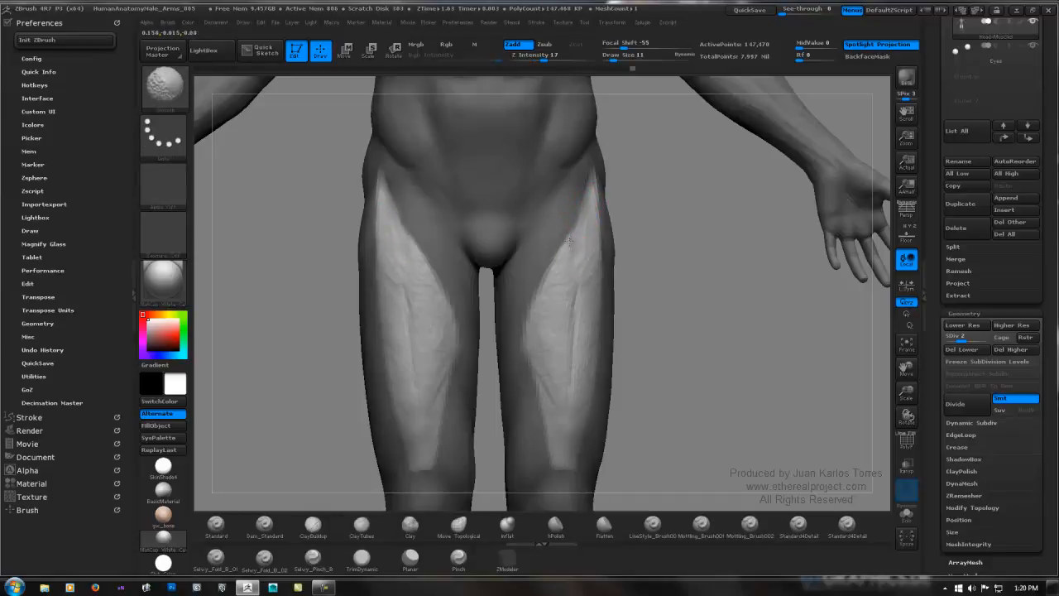
mouse_move(584, 262)
right_mouse_down()
mouse_move(534, 253)
mouse_move(572, 245)
right_mouse_up()
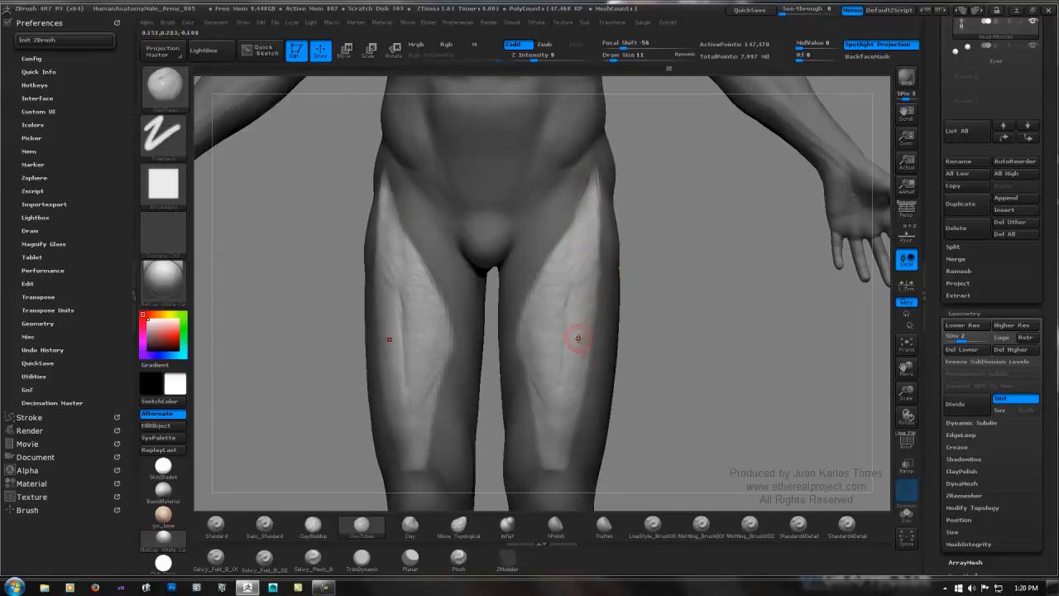
Refine and smooth the clay strokes along the middle of the unmasked front thighs.
mouse_move(693, 259)
left_mouse_down()
mouse_move(709, 246)
mouse_move(669, 260)
mouse_move(695, 262)
mouse_move(686, 240)
mouse_move(714, 243)
mouse_move(679, 237)
left_mouse_up()
key("ctrl+h")
left_click_drag(563, 254, 531, 332, "shift")
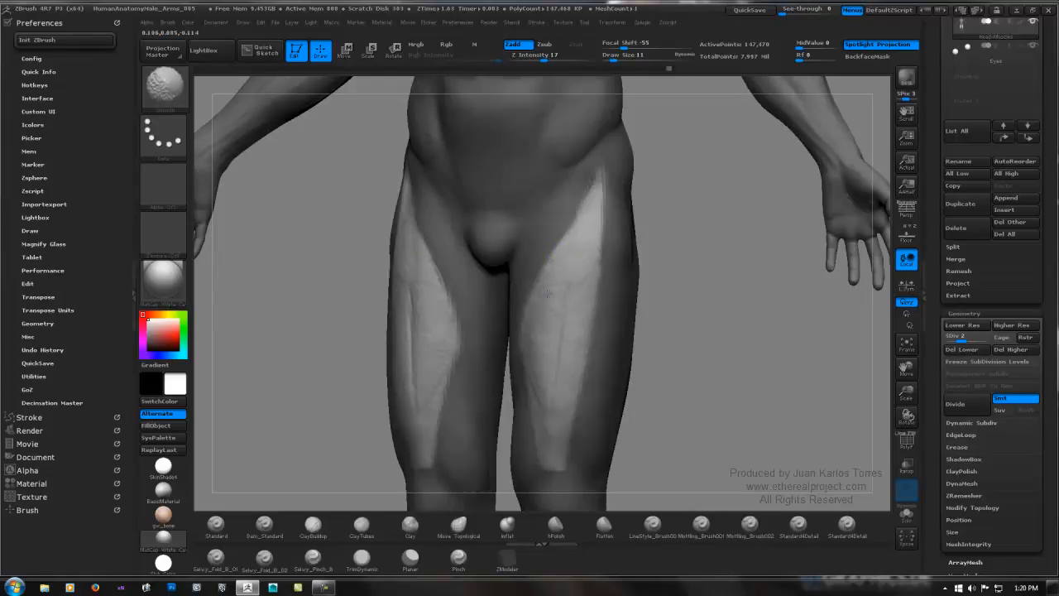
left_click_drag(547, 294, 579, 259, "shift")
left_click_drag(647, 263, 626, 276, "shift")
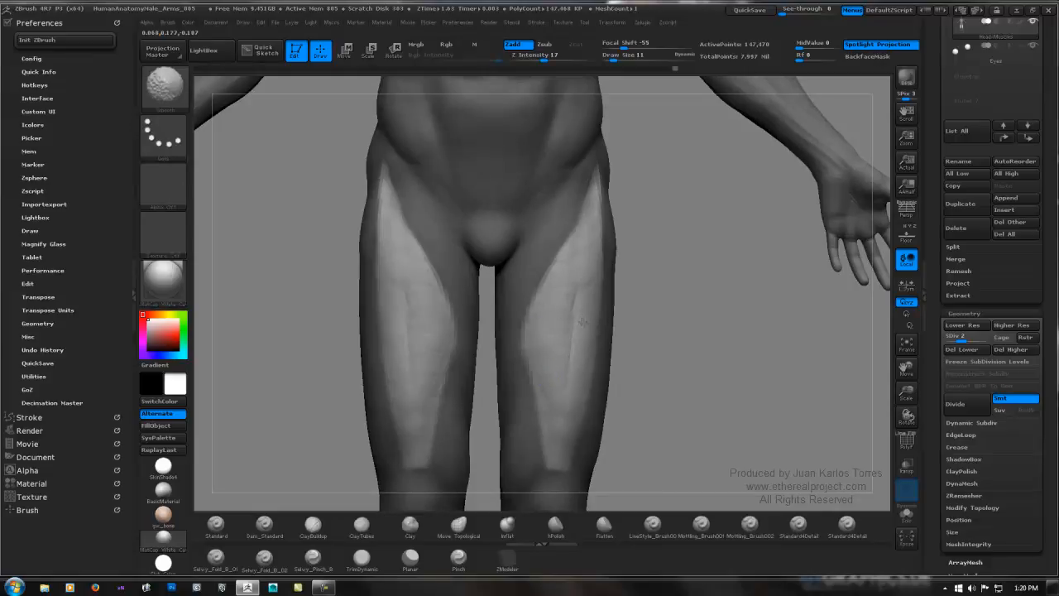
mouse_move(659, 269)
left_mouse_down()
mouse_move(584, 258)
mouse_move(619, 240)
left_mouse_up()
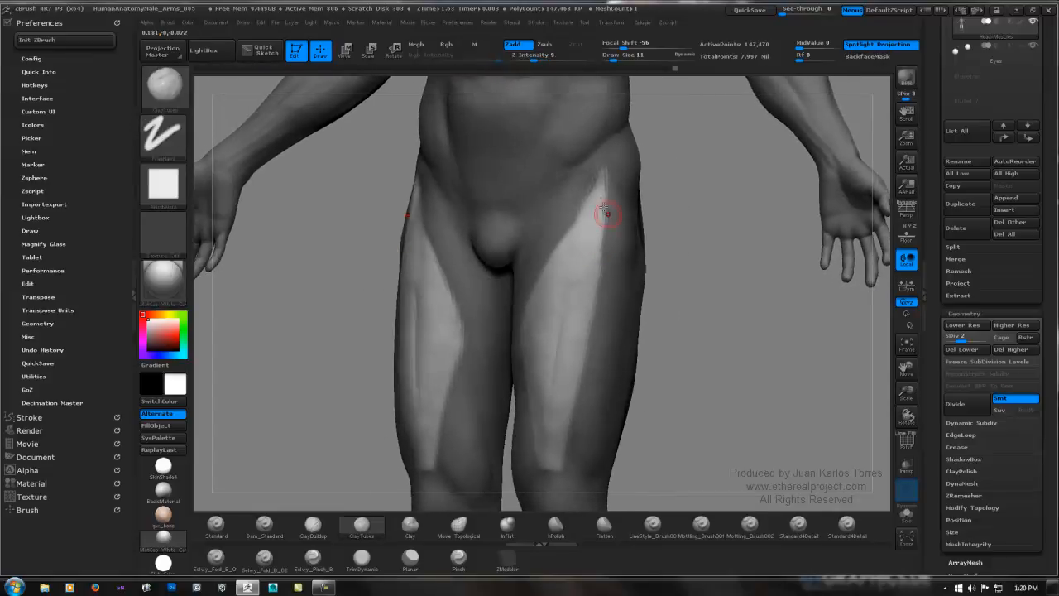
Strengthen the upper thigh muscle below the hip point with ClayTubes and blend it into the thigh by smoothing.
right_click_drag(591, 220, 631, 208)
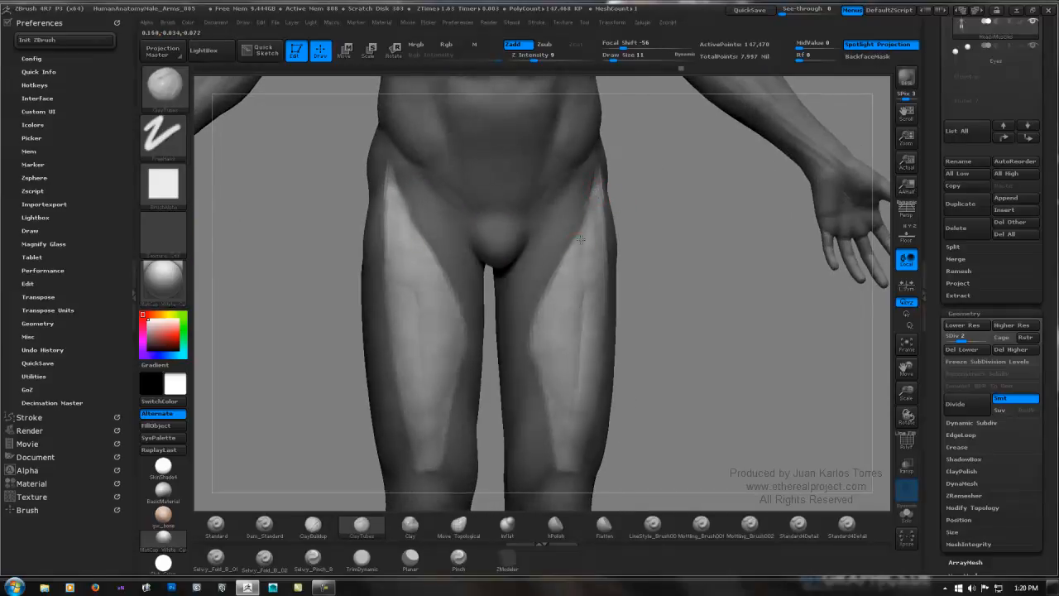
key("shift")
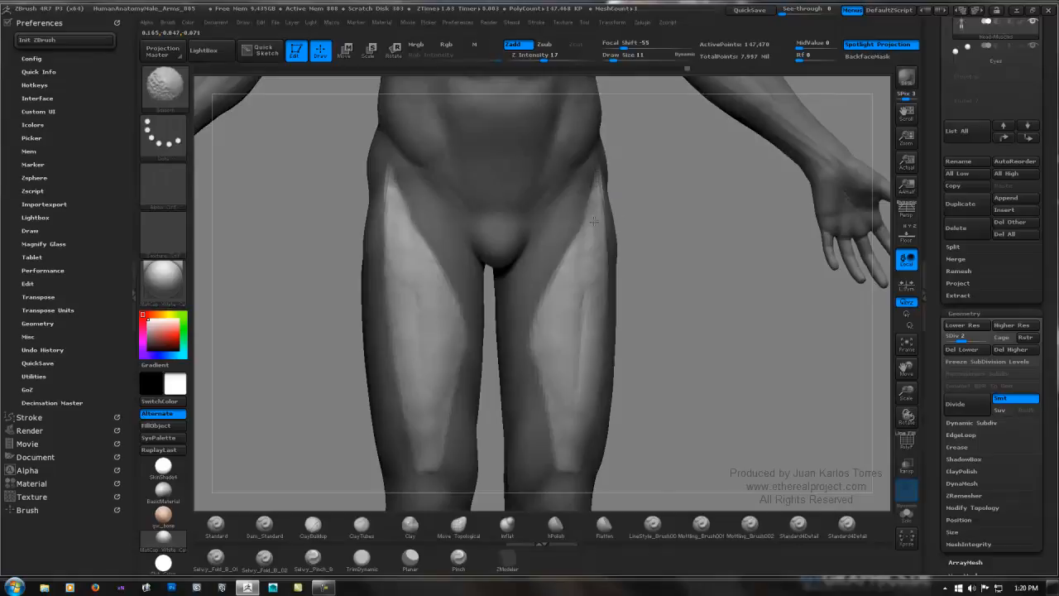
right_click_drag(601, 204, 596, 204)
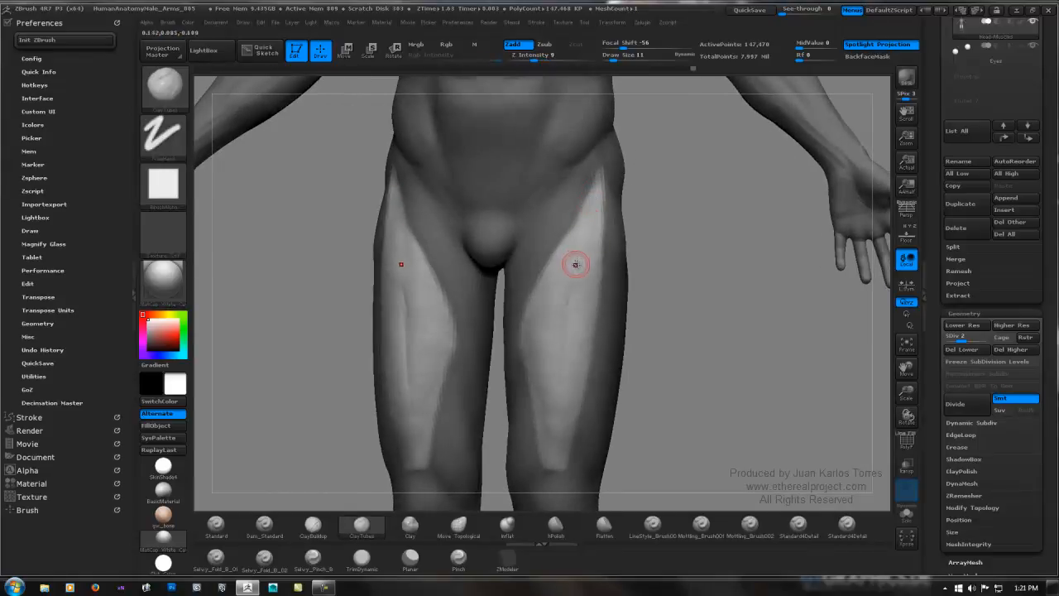
key("shift")
mouse_move(684, 260)
right_mouse_down()
mouse_move(646, 253)
mouse_move(683, 256)
mouse_move(669, 243)
right_mouse_up()
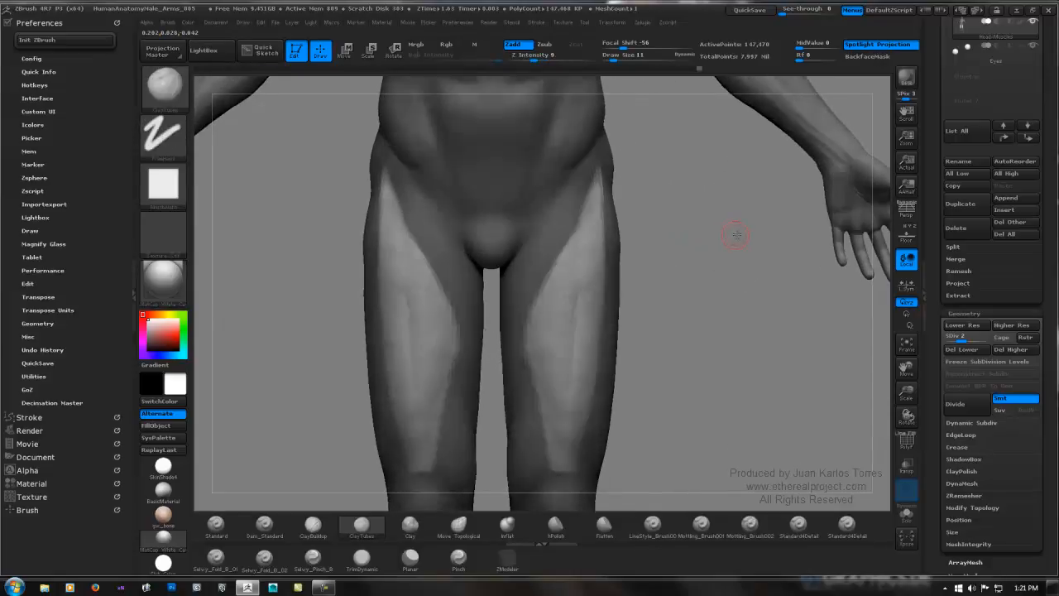
mouse_move(736, 235)
right_mouse_down("ctrl")
mouse_move(661, 236)
mouse_move(712, 232)
right_mouse_up("ctrl")
left_click_drag(578, 264, 571, 263, "shift")
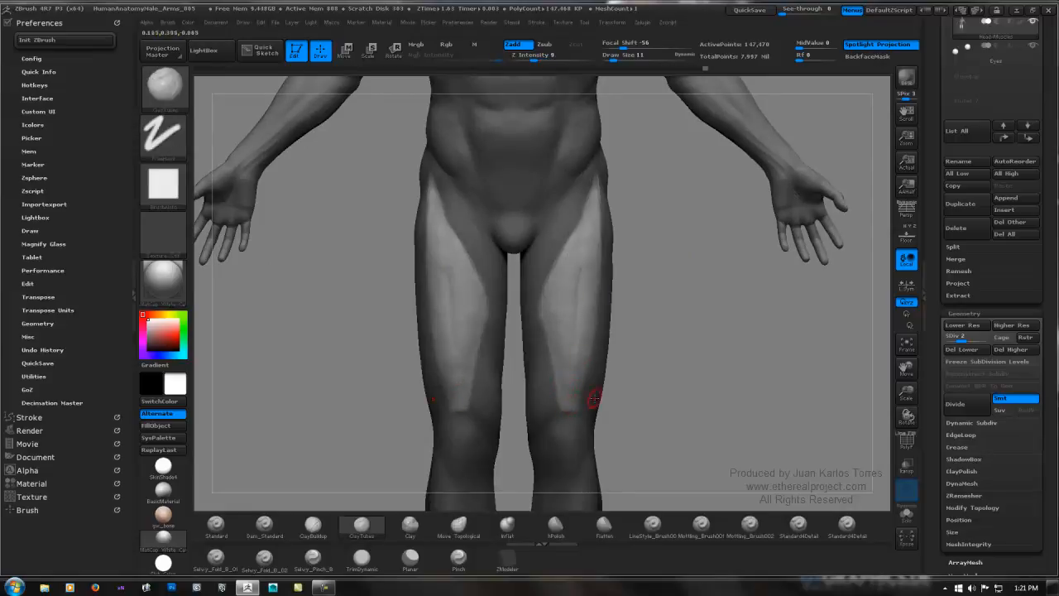
Clear the mask from the figure and smooth the ridge left above the kneecaps.
left_click_drag(651, 357, 659, 368, "ctrl")
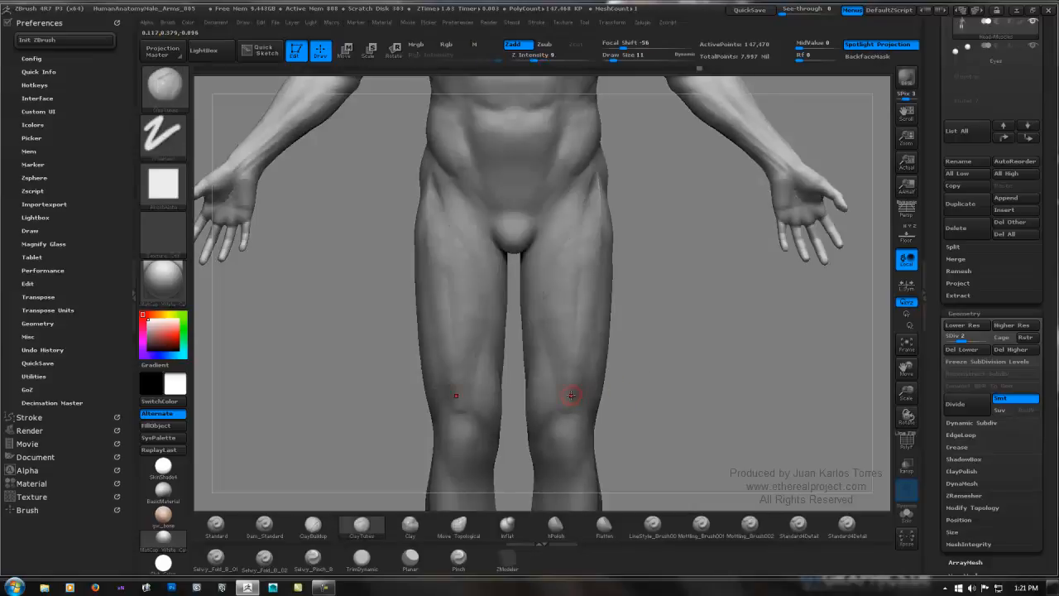
left_click_drag(571, 409, 567, 398, "shift")
left_click_drag(570, 421, 569, 410, "shift")
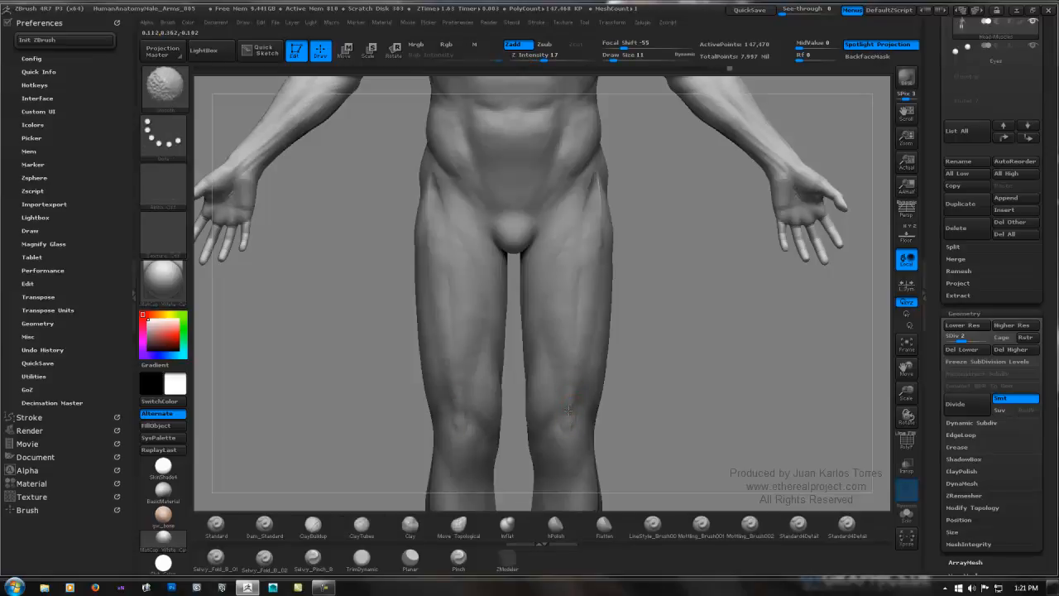
left_click_drag(629, 377, 504, 367)
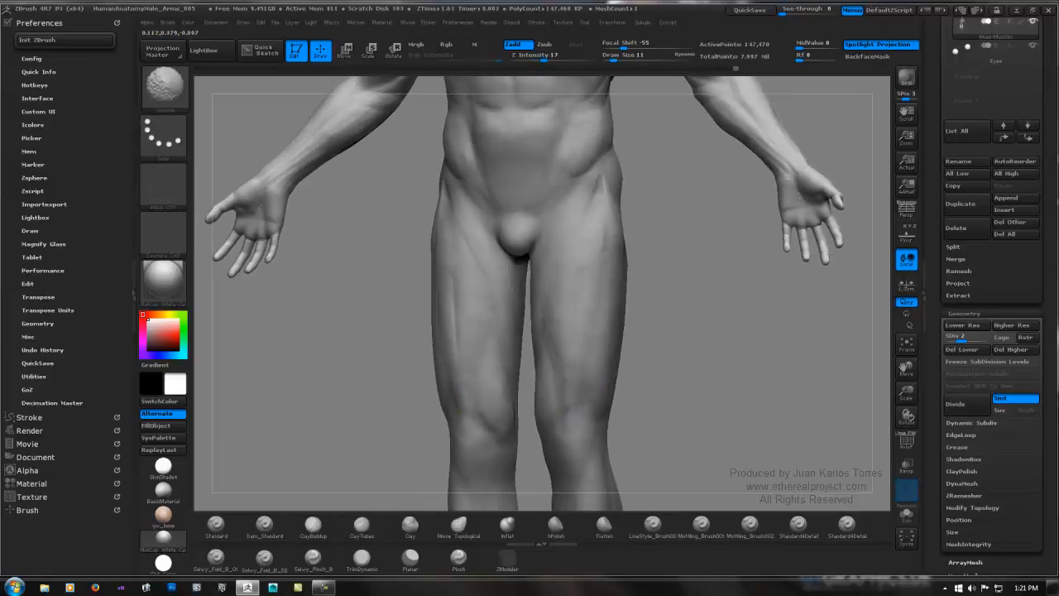
Shape the tendon area just above both knees with light ClayTubes strokes and smooth the transitions.
left_click_drag(570, 398, 572, 410)
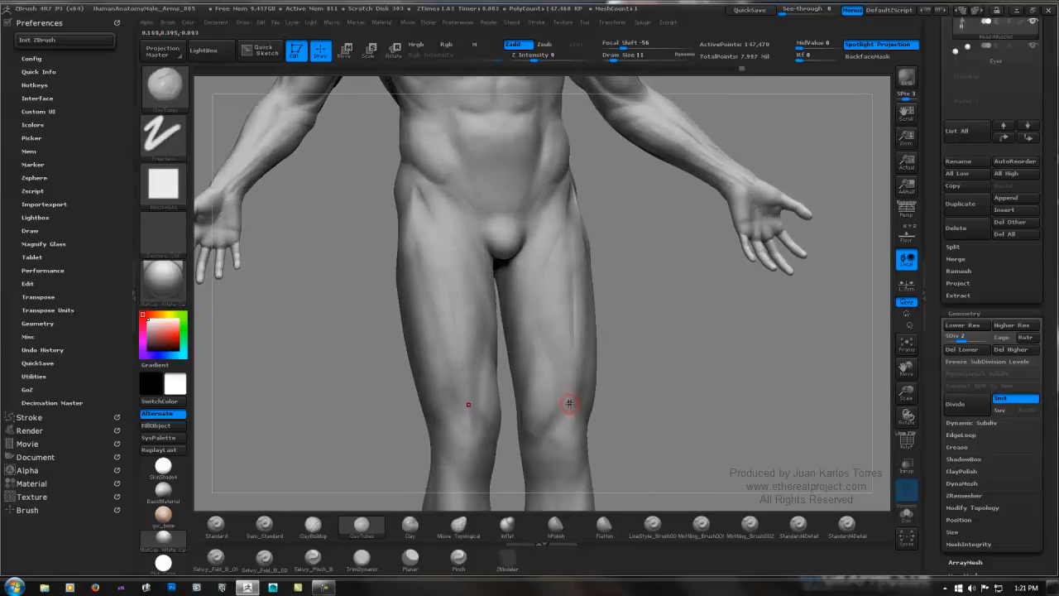
key("shift")
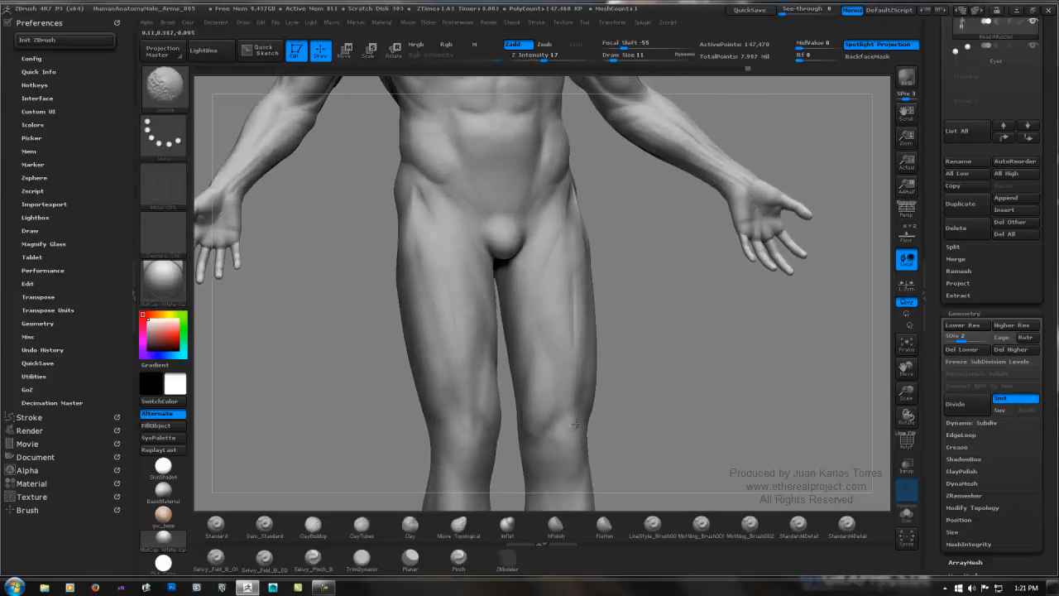
mouse_move(575, 390)
left_mouse_down()
mouse_move(560, 384)
mouse_move(588, 398)
left_mouse_up()
key("shift")
key("shift")
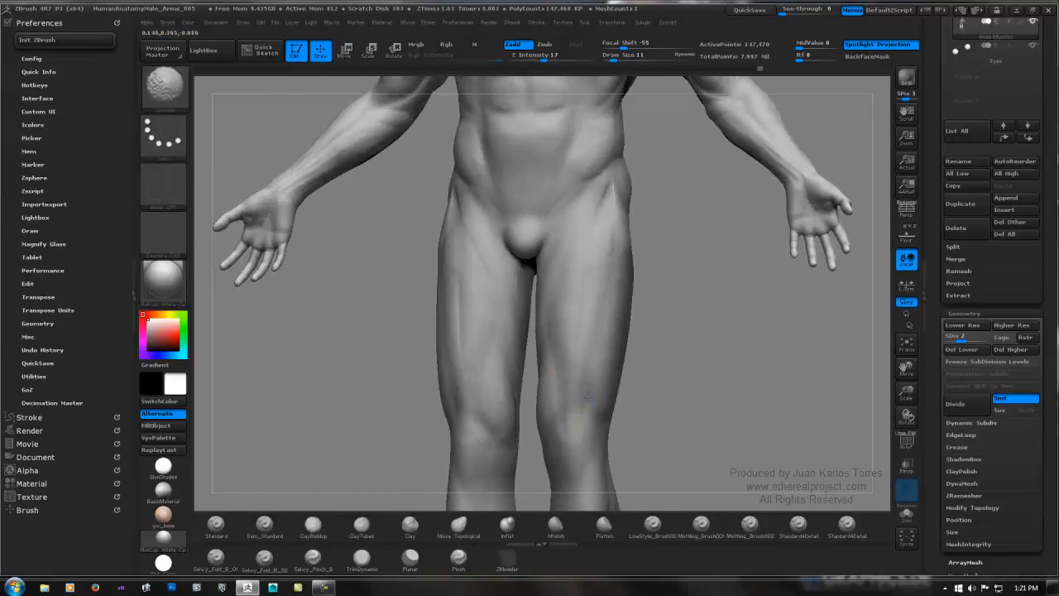
key("shift")
Build up and soften the inner front thigh muscles above the knees with ClayTubes and smoothing.
left_click_drag(525, 367, 600, 376)
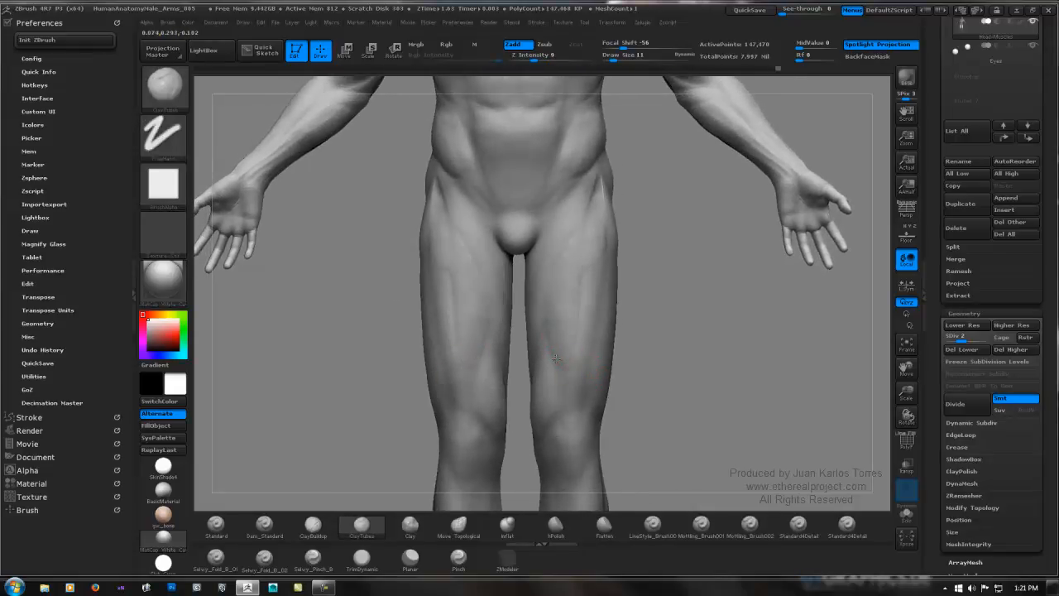
key("shift")
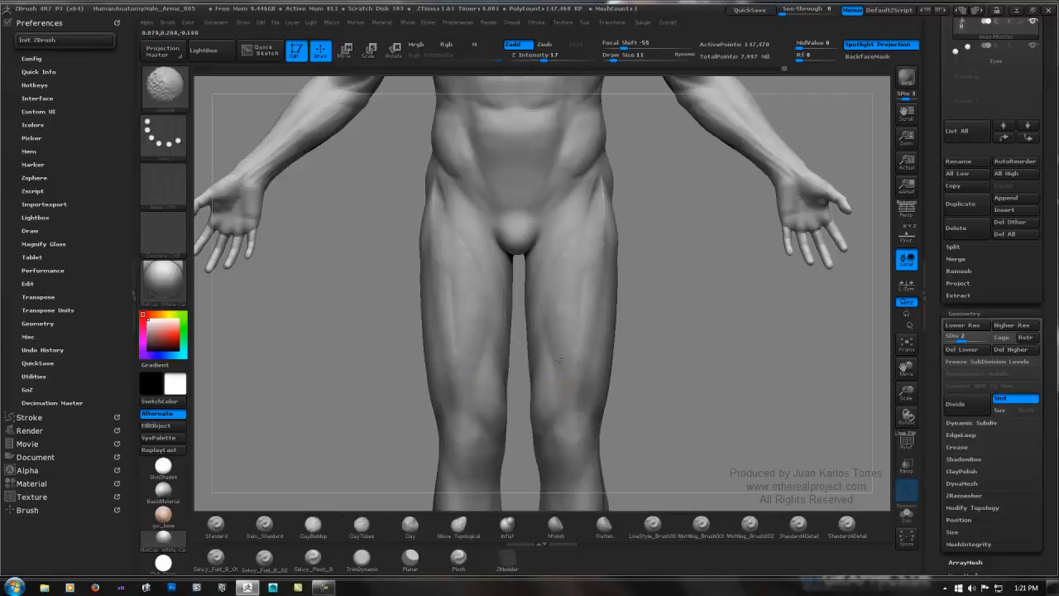
mouse_move(558, 360)
left_mouse_down()
mouse_move(558, 331)
mouse_move(548, 336)
mouse_move(651, 332)
left_mouse_up()
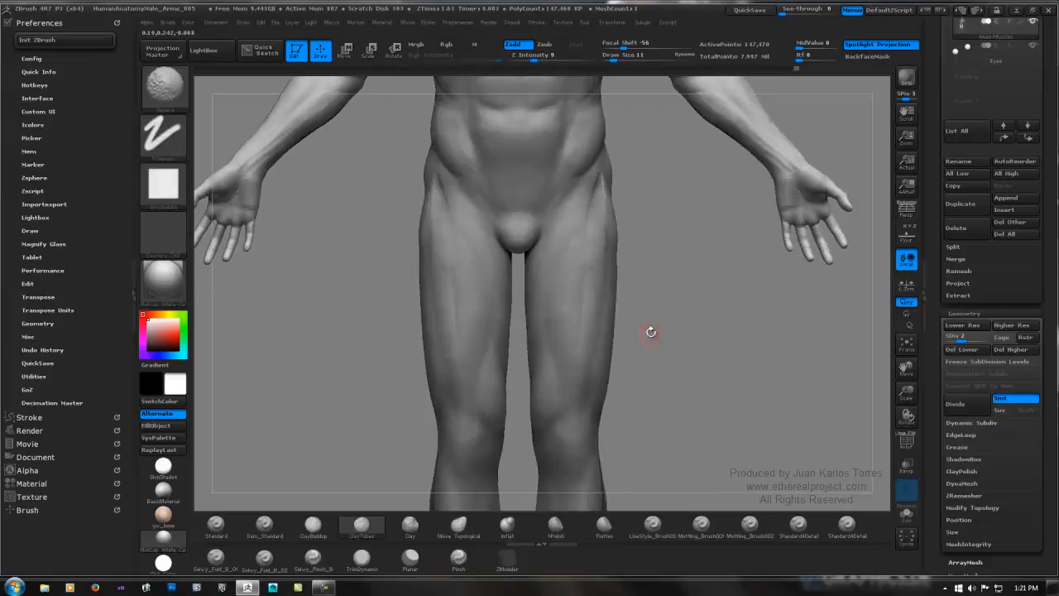
Build up the muscle at the front outer side of the hip using the ClayTubes brush at Z Intensity 9.
mouse_move(672, 267)
left_mouse_down()
mouse_move(610, 303)
mouse_move(546, 227)
mouse_move(508, 252)
mouse_move(571, 249)
mouse_move(527, 223)
left_mouse_up()
key("shift")
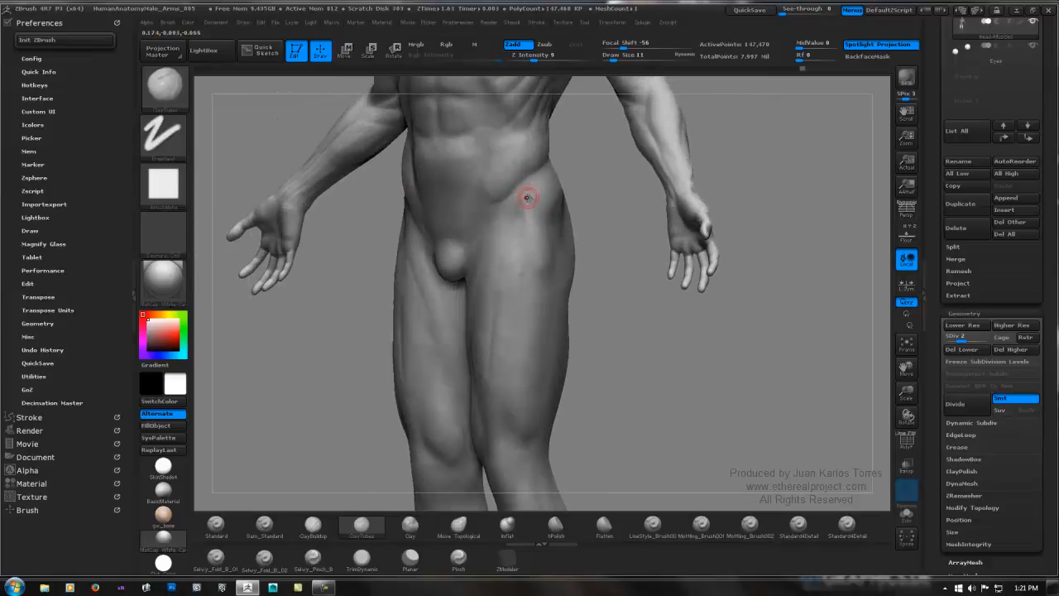
left_click_drag(529, 197, 525, 207)
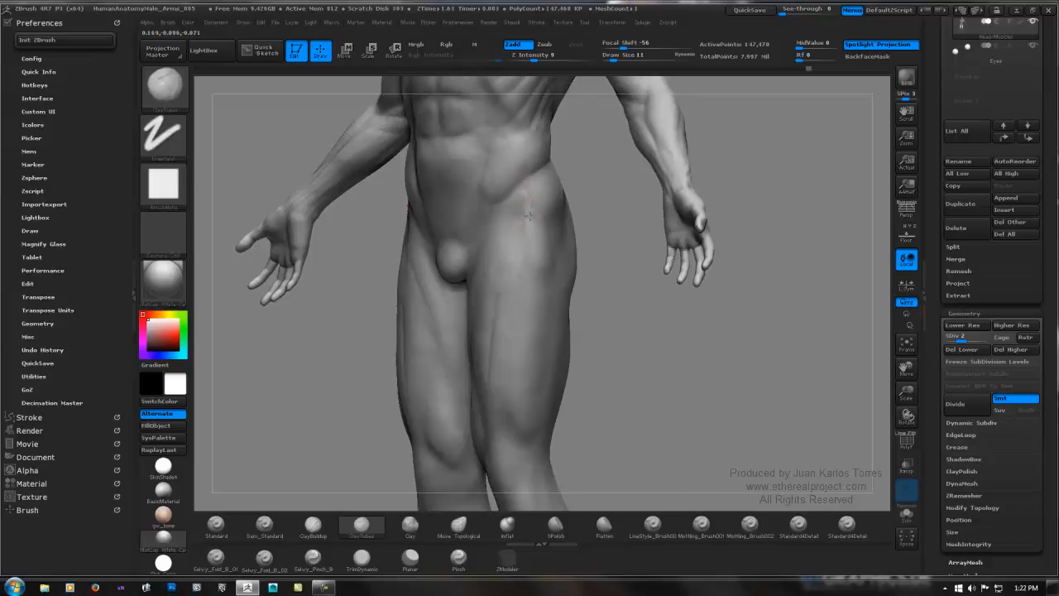
left_click_drag(549, 241, 455, 231)
left_click_drag(688, 216, 785, 210)
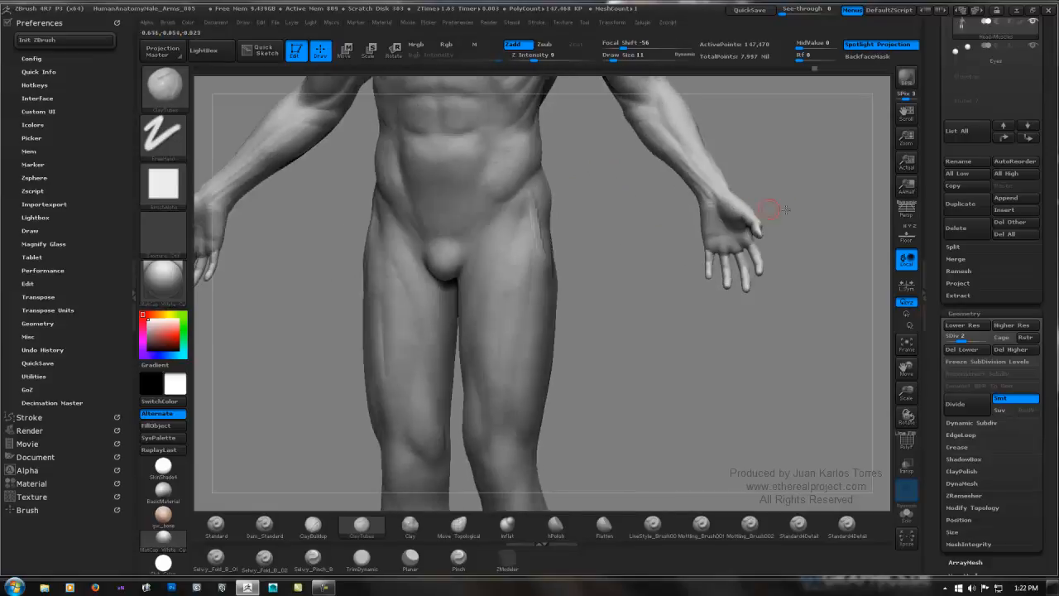
Frame the whole figure and activate the masking brush, accepting it as the active one.
key("f")
left_click_drag(656, 164, 679, 252, "alt")
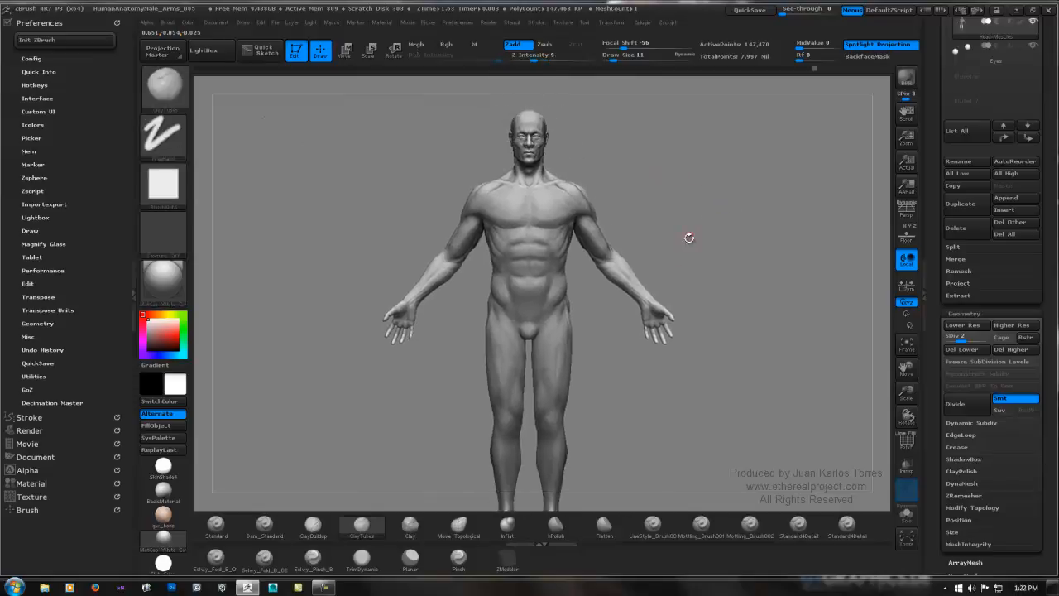
key("ctrl+1")
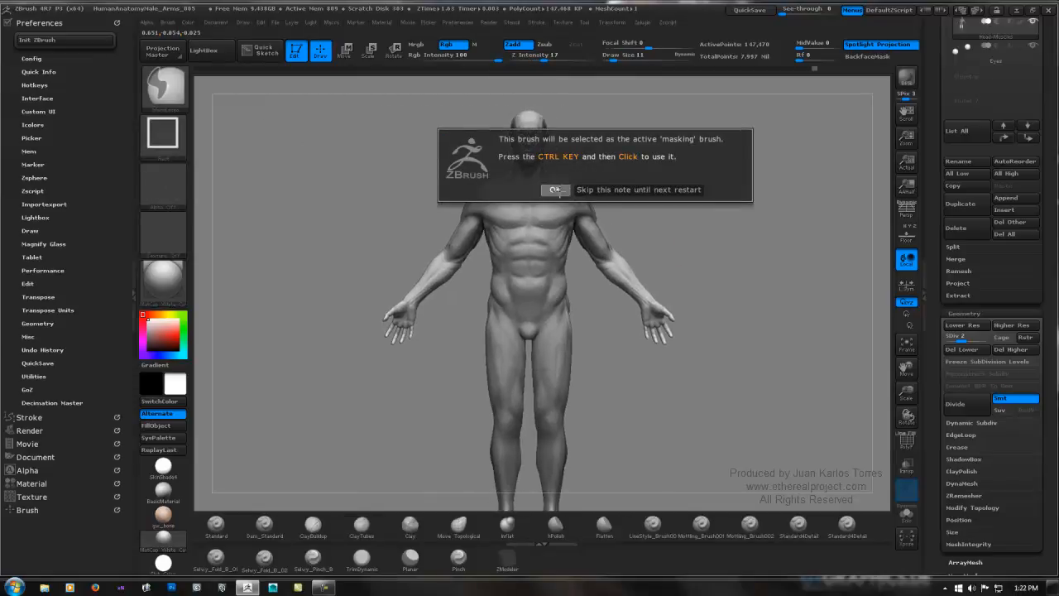
left_click(566, 189)
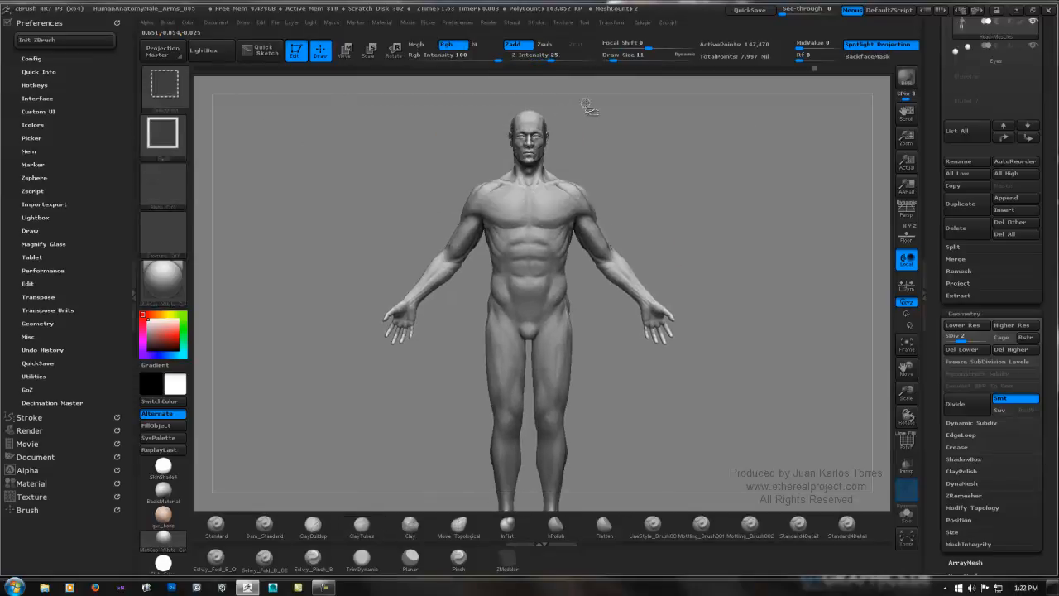
Use the SelectLasso brush to hide the head, torso and arms, isolating the pelvis and legs.
left_click_drag(537, 99, 301, 303, "ctrl")
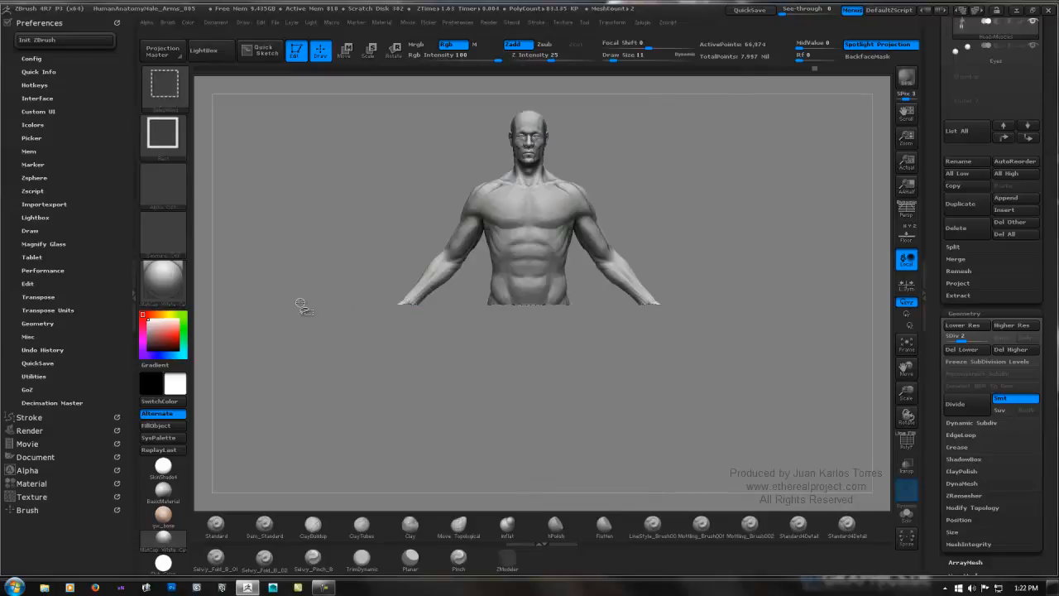
left_click(633, 205, "ctrl+shift")
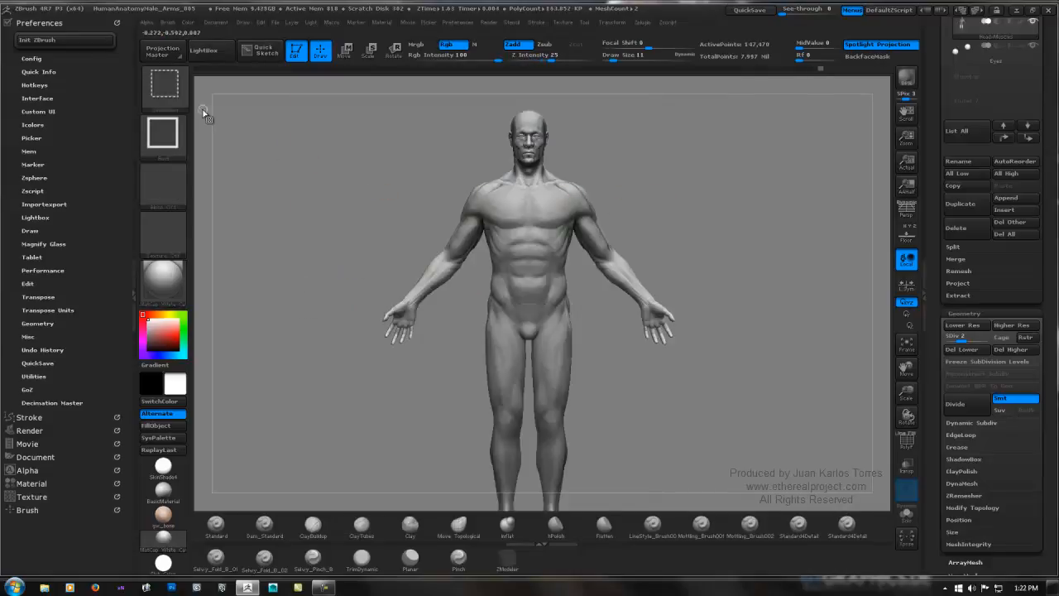
left_click(169, 83)
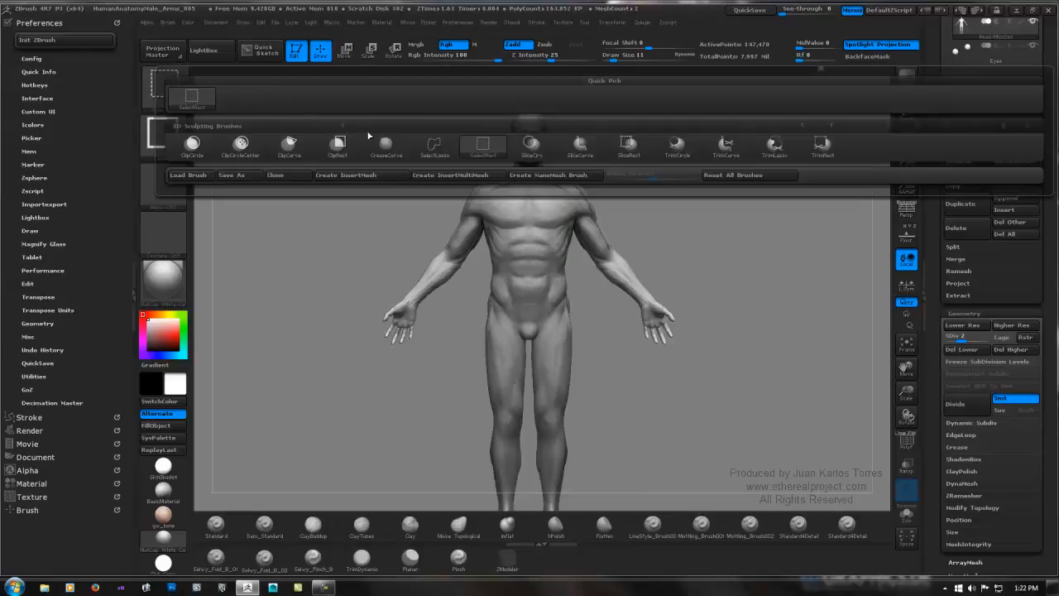
left_click(435, 146)
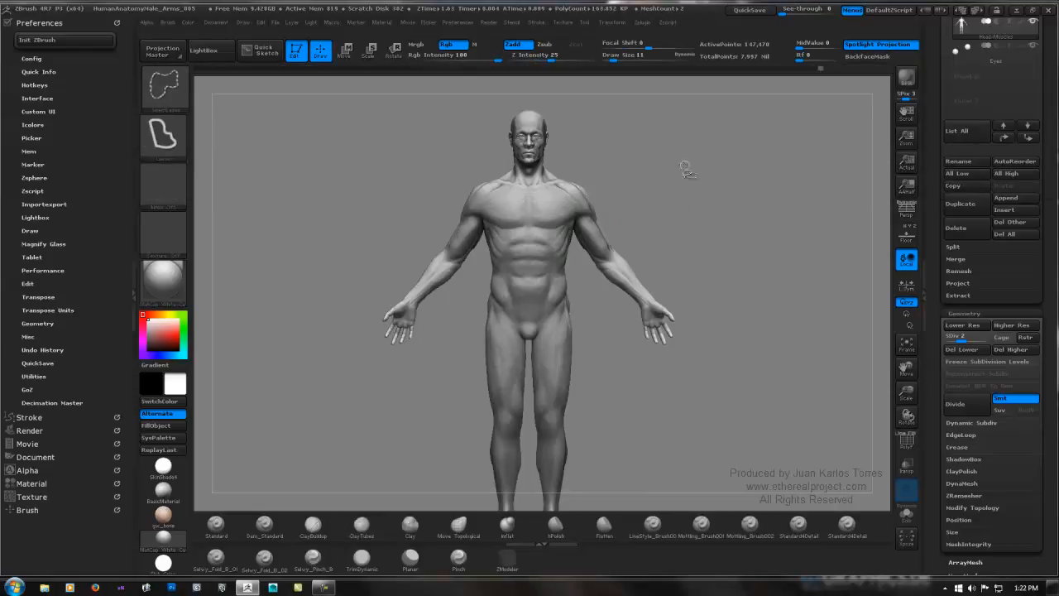
mouse_move(672, 130)
left_mouse_down("ctrl+shift")
mouse_move(509, 97)
mouse_move(447, 105)
mouse_move(376, 201)
mouse_move(324, 335)
mouse_move(361, 362)
mouse_move(484, 356)
mouse_move(454, 316)
left_mouse_up("ctrl+shift")
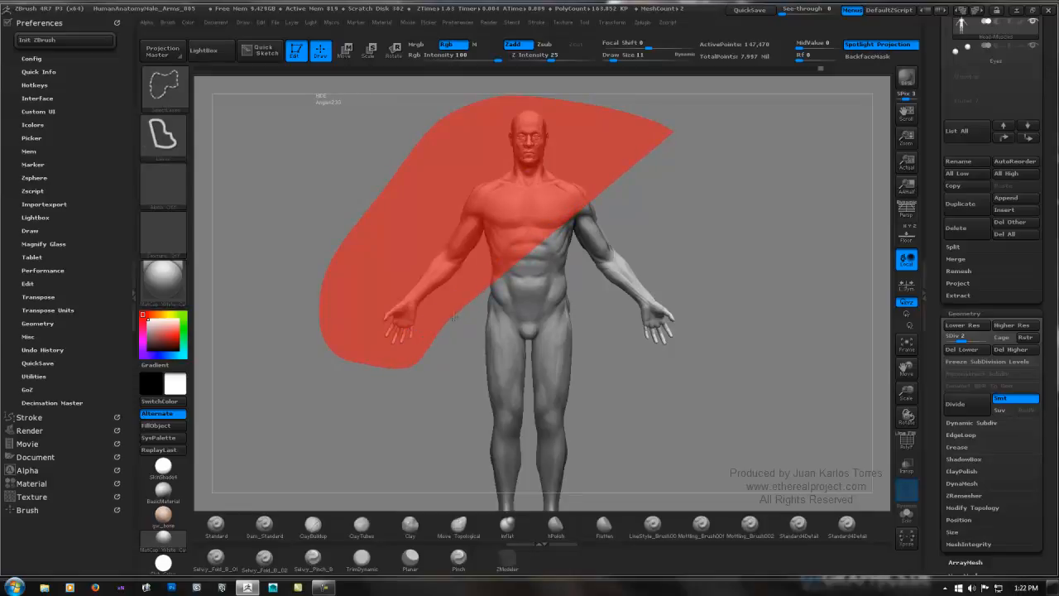
mouse_move(497, 285)
left_mouse_down("ctrl+alt+shift")
mouse_move(587, 240)
mouse_move(609, 298)
mouse_move(741, 364)
left_mouse_up("ctrl+alt+shift")
Grow the visible leg and pelvis mesh three times and turn on Solo to hide the eyes.
mouse_move(653, 258)
left_mouse_down()
mouse_move(618, 254)
mouse_move(632, 241)
mouse_move(664, 267)
left_mouse_up()
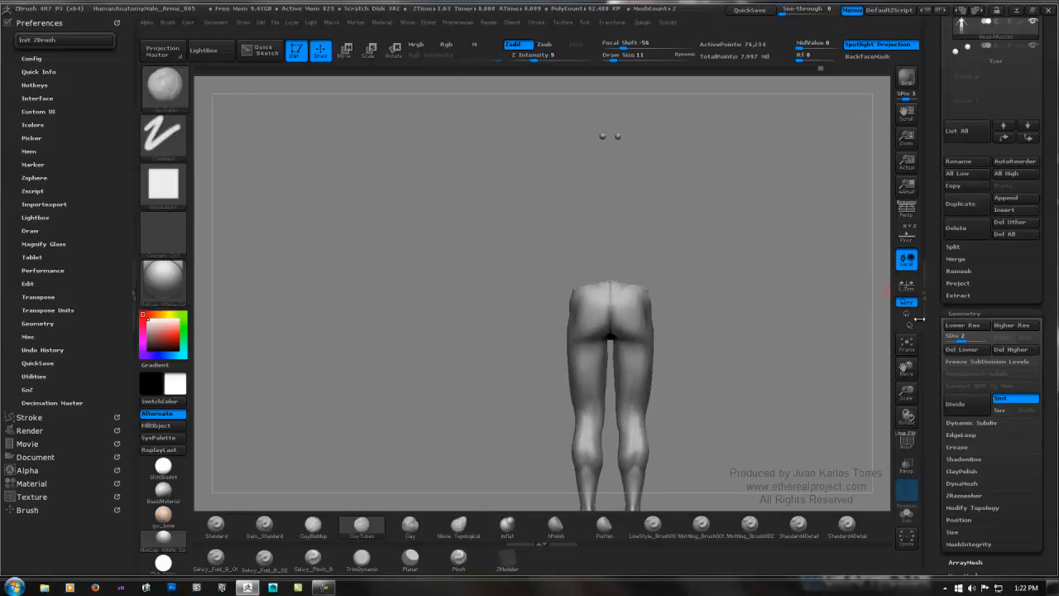
scroll(1008, 356, "down", 10)
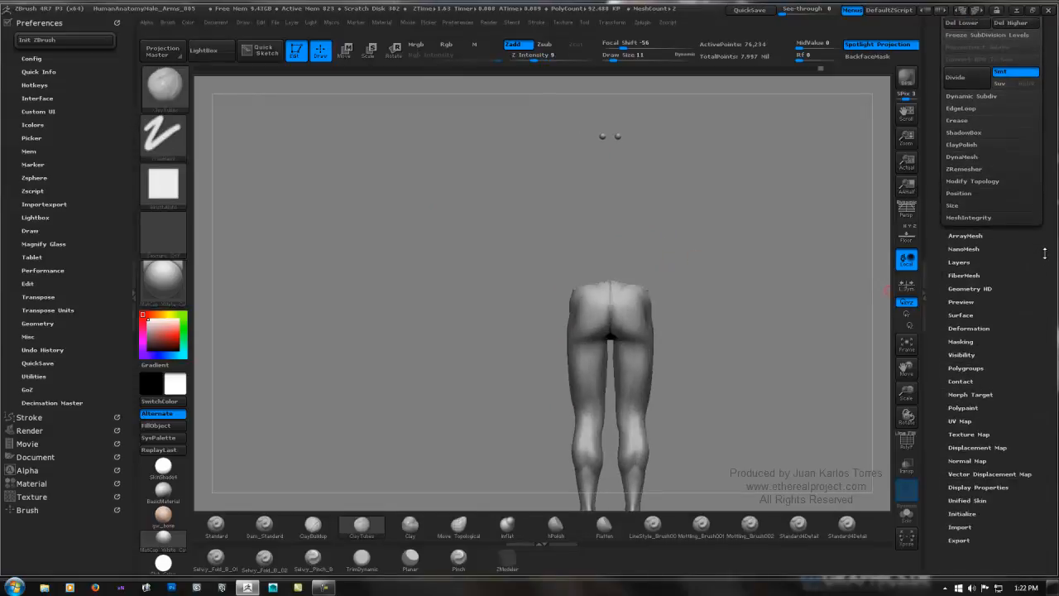
left_click(963, 348)
left_click(957, 372)
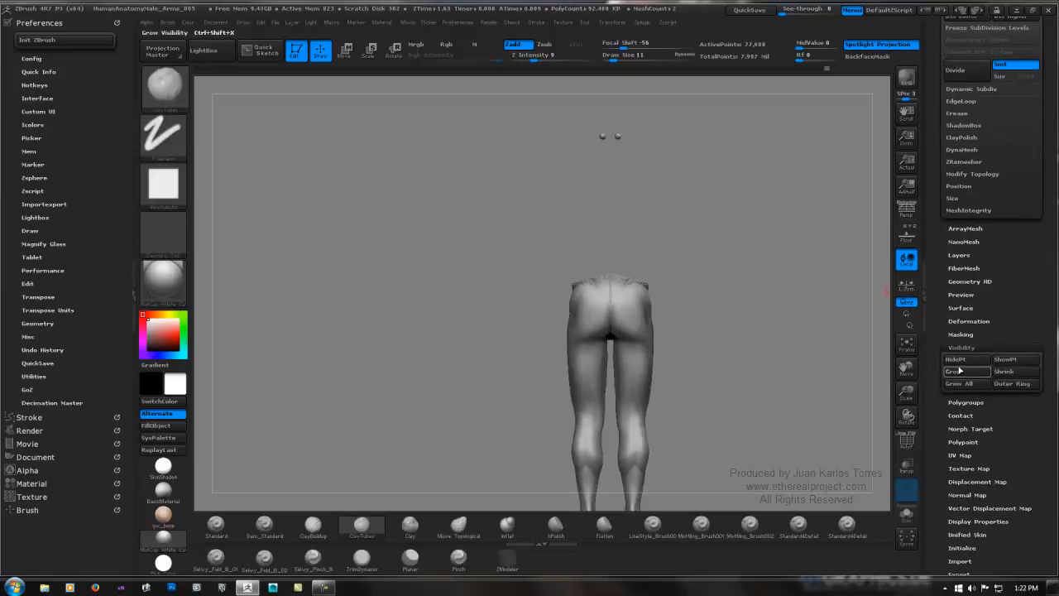
left_click(958, 371)
left_click(958, 372)
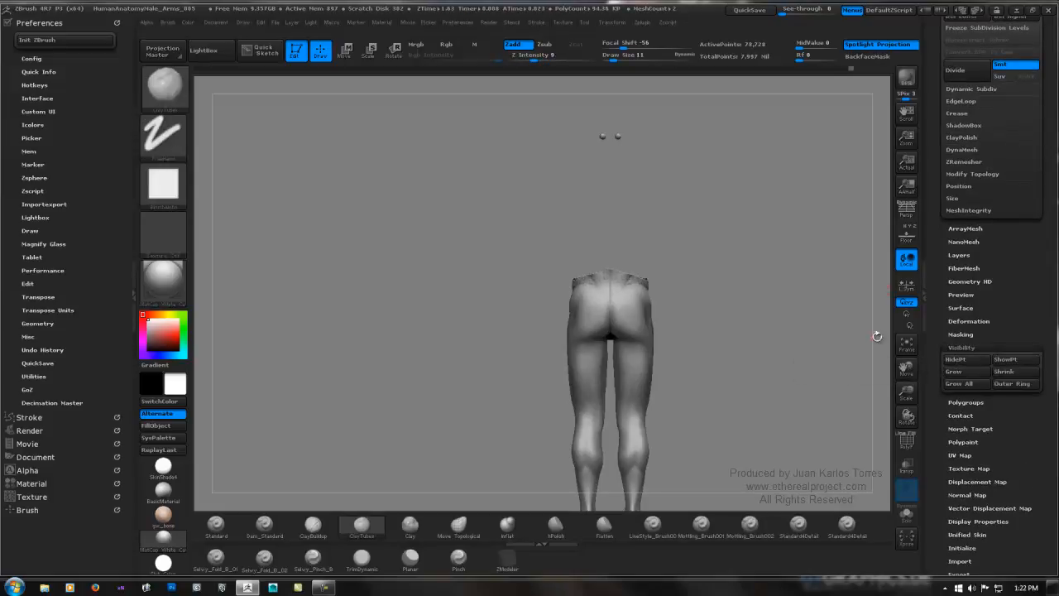
left_click_drag(877, 334, 748, 315)
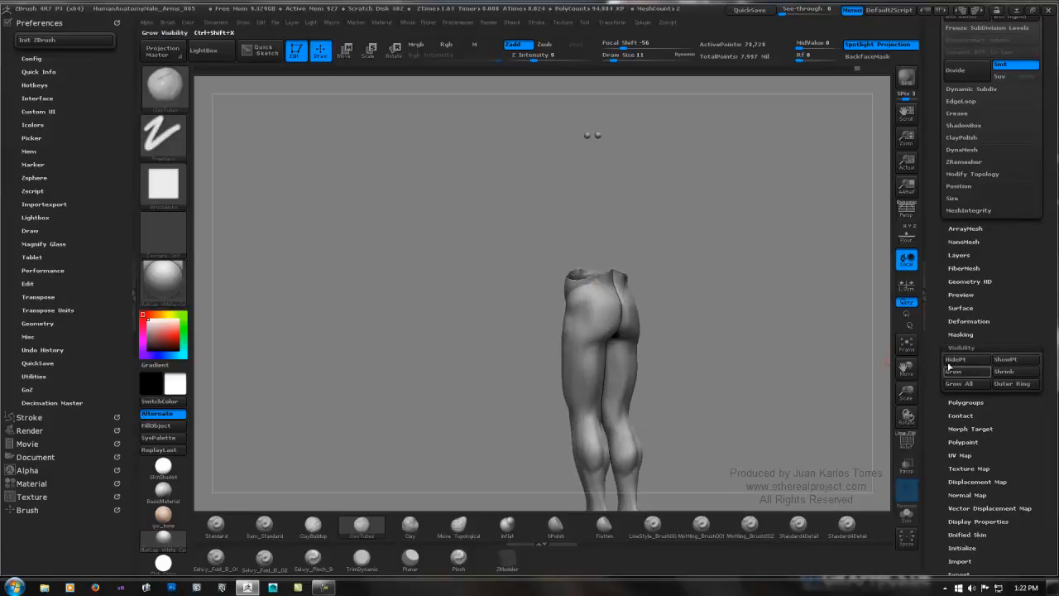
left_click_drag(878, 348, 679, 251)
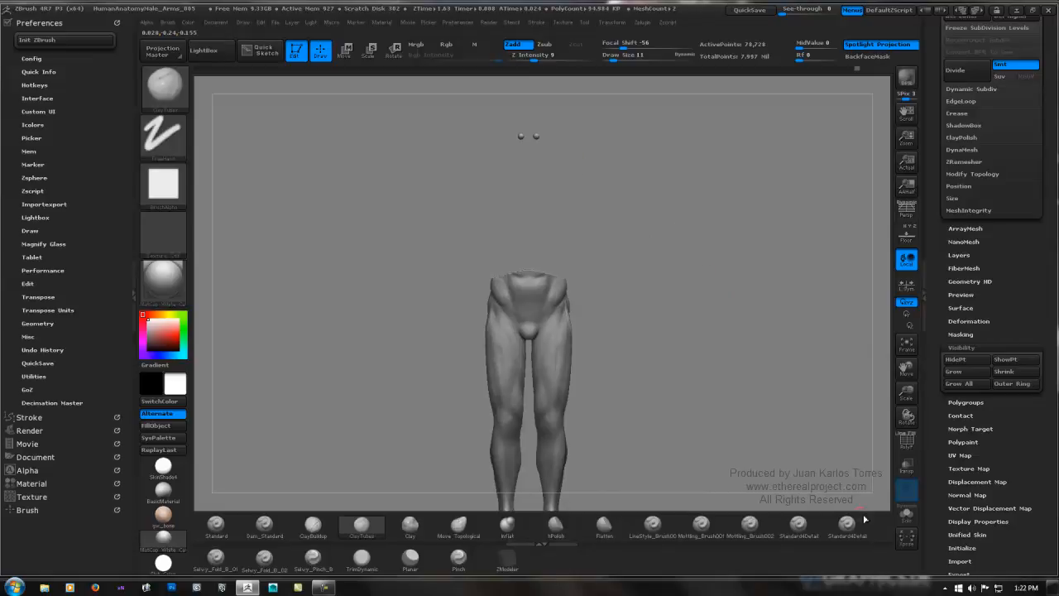
left_click(907, 513)
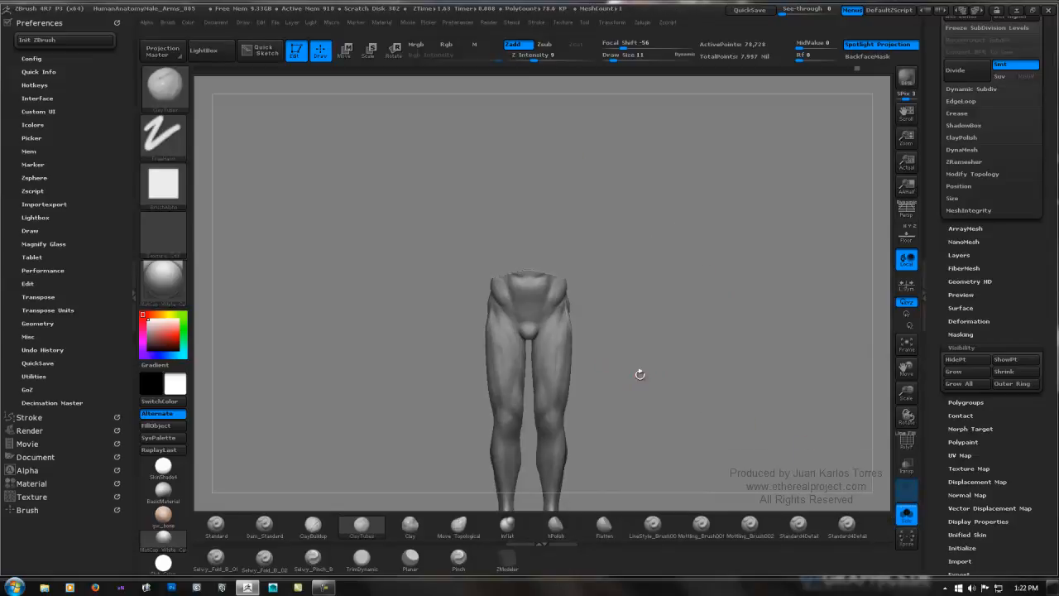
Build up a narrow muscle ridge running down from the front of the hip with ClayTubes at Z Intensity 9.
left_click_drag(639, 375, 649, 276, "alt")
right_click_drag(648, 276, 620, 291, "ctrl")
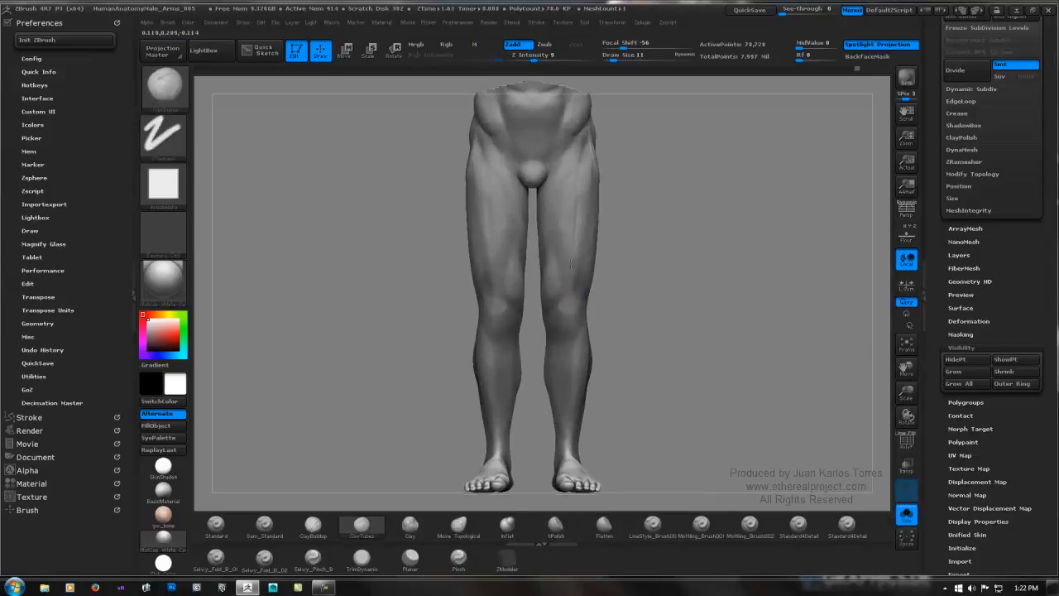
right_click_drag(571, 264, 588, 212, "alt")
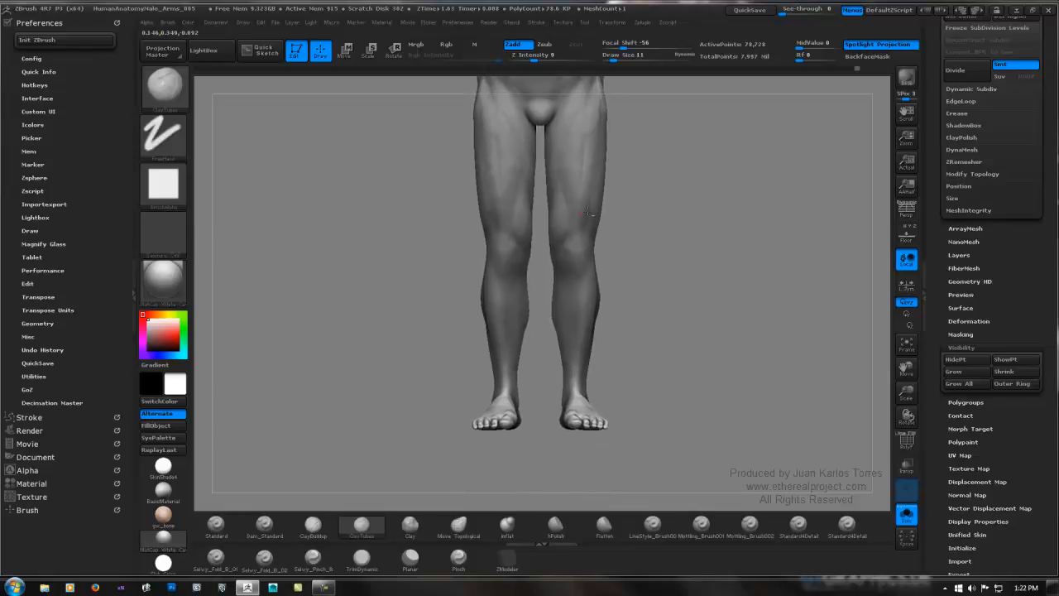
right_click_drag(597, 253, 534, 270)
right_click_drag(686, 247, 702, 258, "shift")
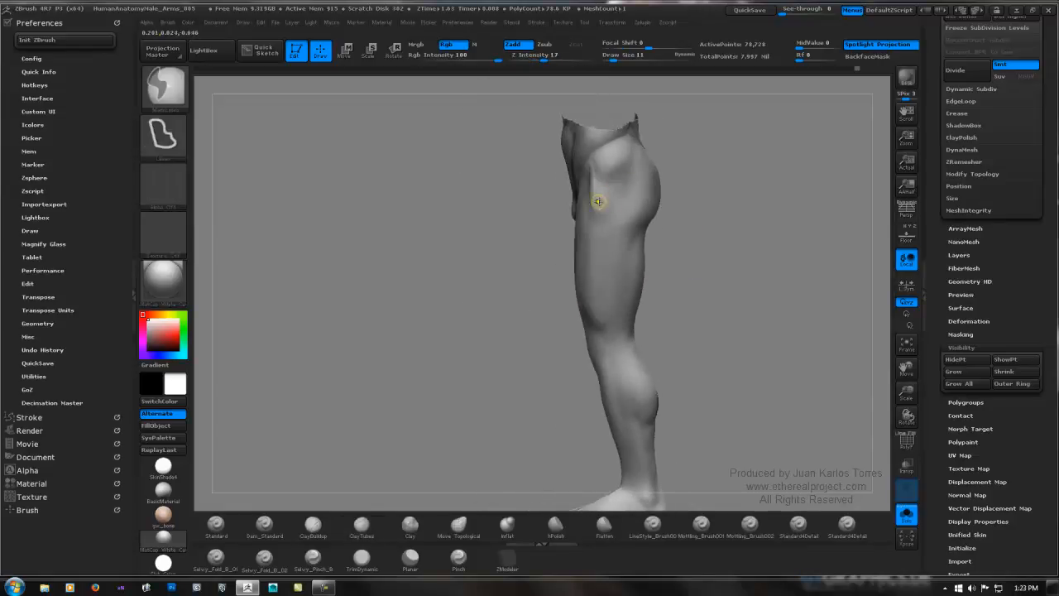
right_click_drag(598, 204, 504, 301, "ctrl")
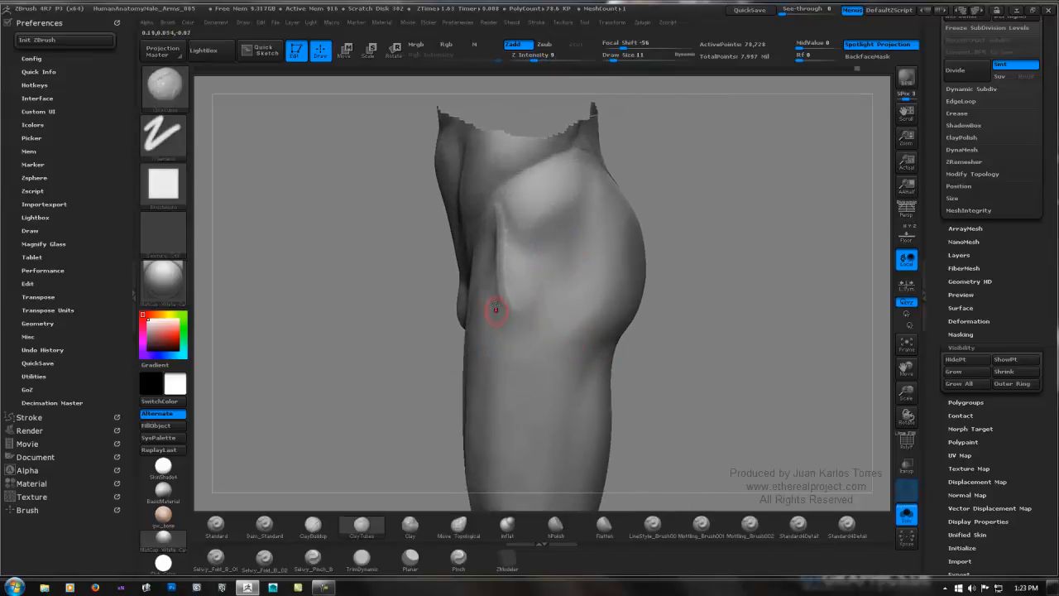
left_click_drag(601, 300, 596, 284)
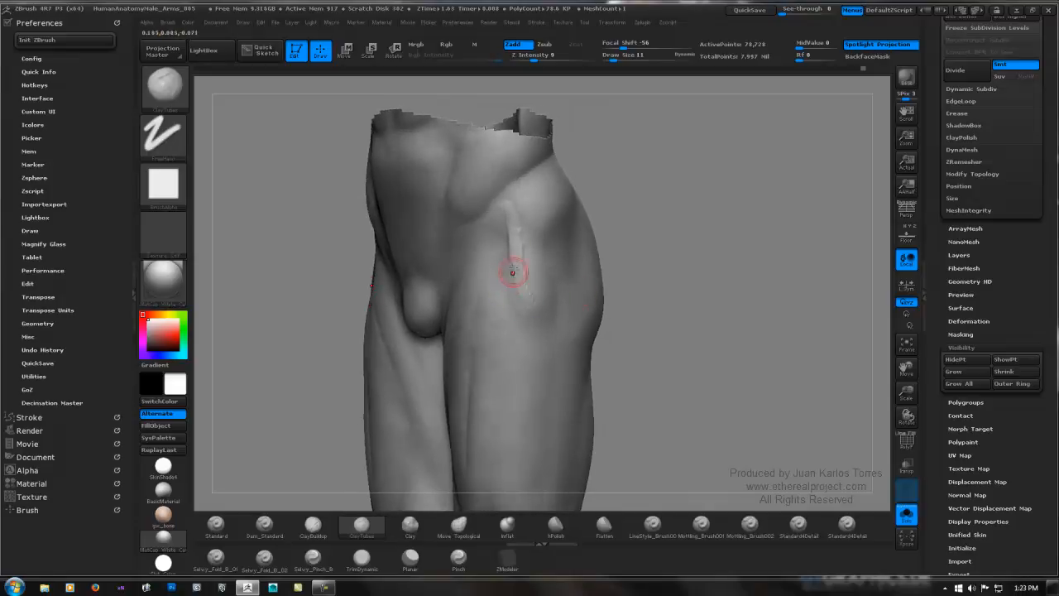
mouse_move(513, 259)
left_mouse_down()
mouse_move(519, 287)
mouse_move(518, 272)
left_mouse_up()
mouse_move(535, 272)
right_mouse_down()
mouse_move(515, 273)
mouse_move(620, 248)
mouse_move(503, 257)
right_mouse_up()
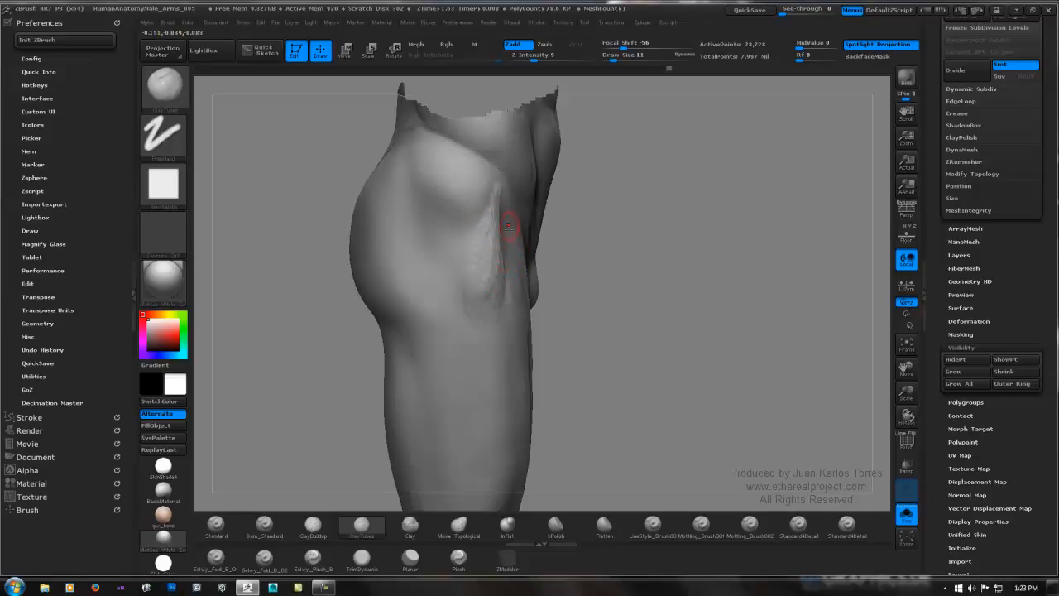
Fill out the front outer hip muscle into a tapered teardrop shape with ClayTubes strokes.
right_click_drag(494, 222, 496, 190)
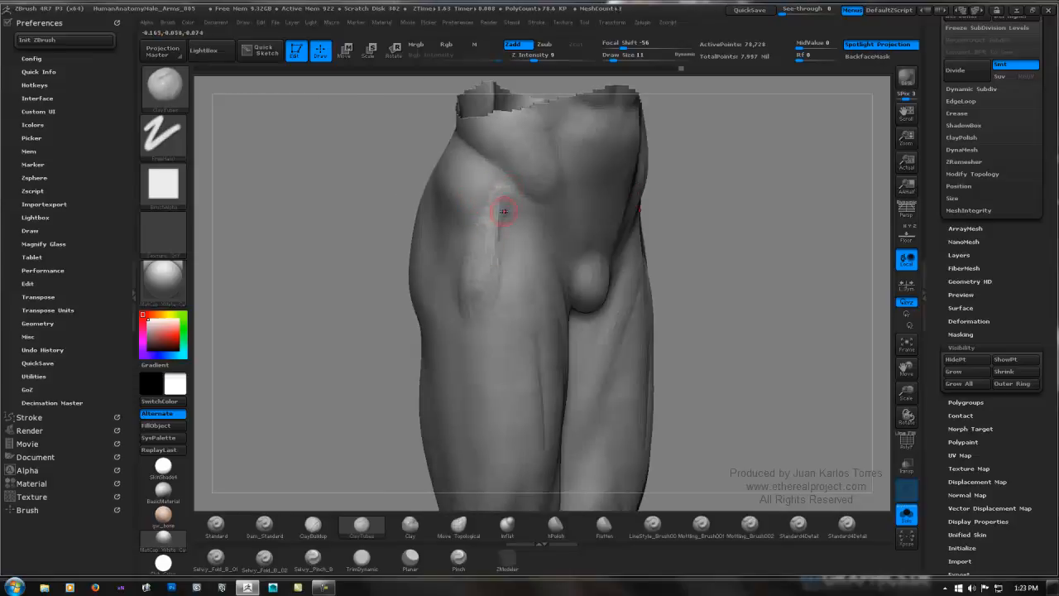
right_click_drag(503, 210, 501, 205)
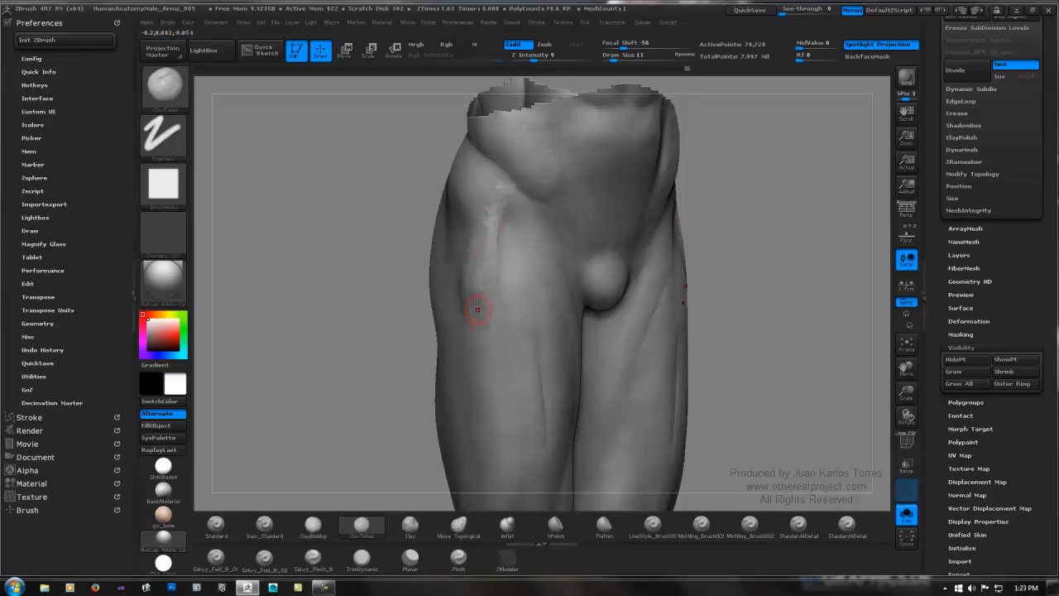
right_click_drag(478, 309, 470, 334)
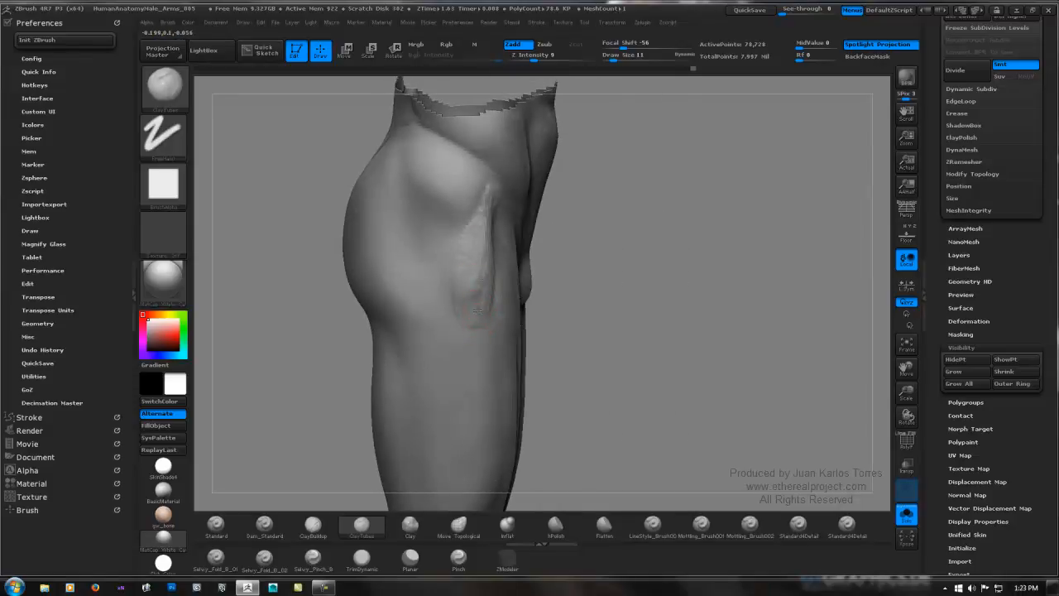
right_click_drag(487, 273, 473, 267)
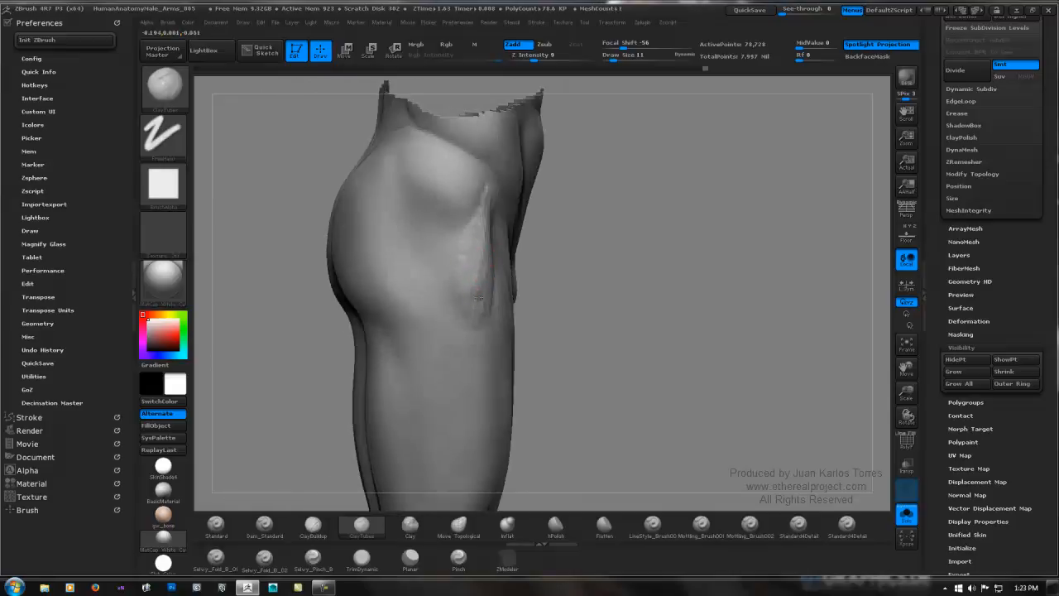
mouse_move(466, 253)
right_mouse_down("shift")
mouse_move(437, 239)
mouse_move(359, 287)
mouse_move(485, 205)
right_mouse_up("shift")
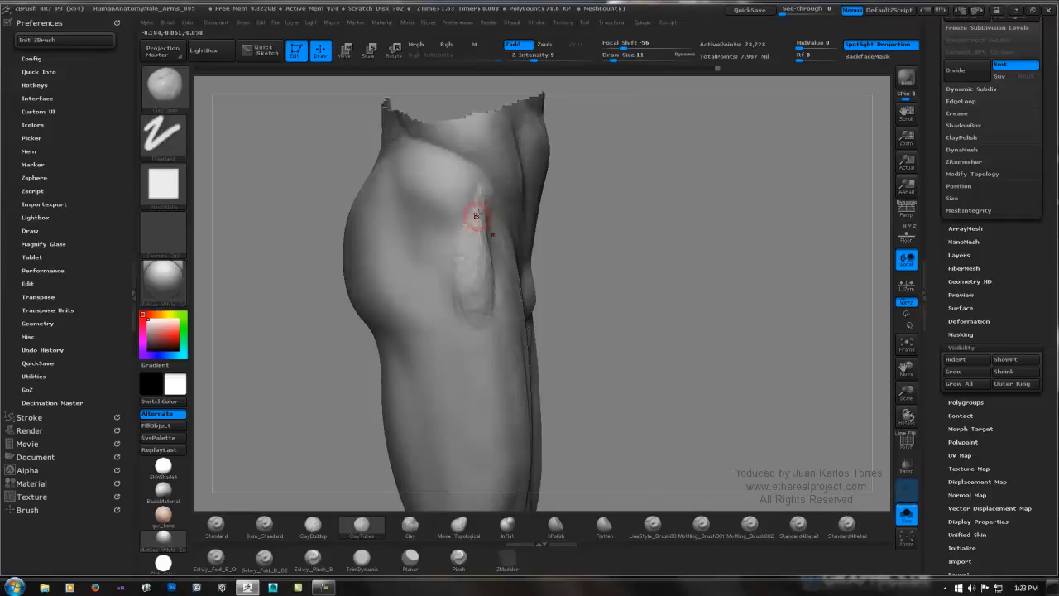
mouse_move(476, 216)
left_mouse_down()
mouse_move(456, 237)
mouse_move(461, 265)
left_mouse_up()
Smooth the surface of the front outer hip muscle and add ClayTubes volume around its lower end.
key("b")
key("s")
key("t")
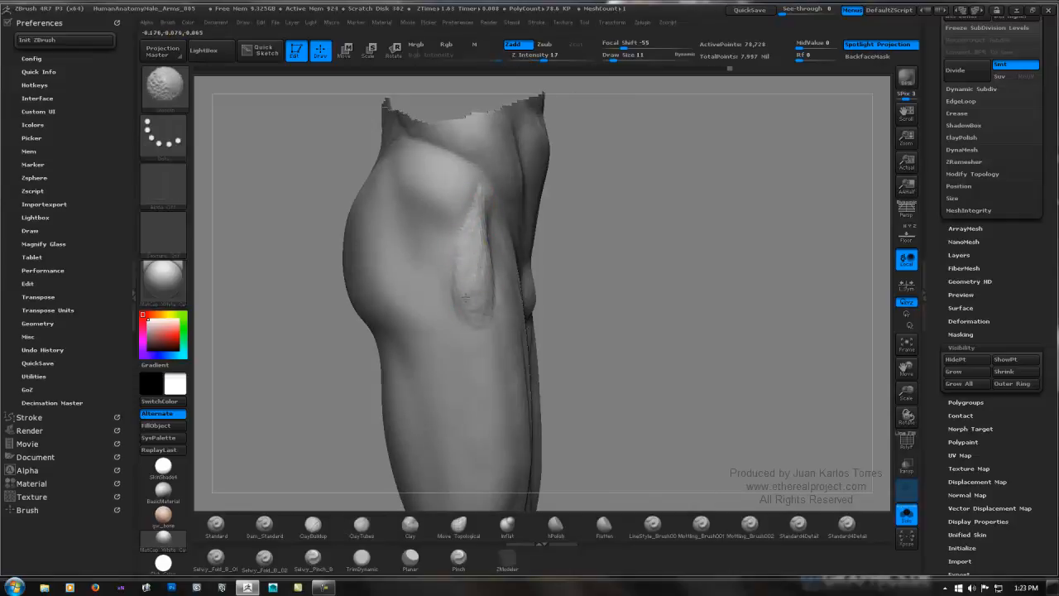
right_click_drag(497, 237, 480, 239, "shift")
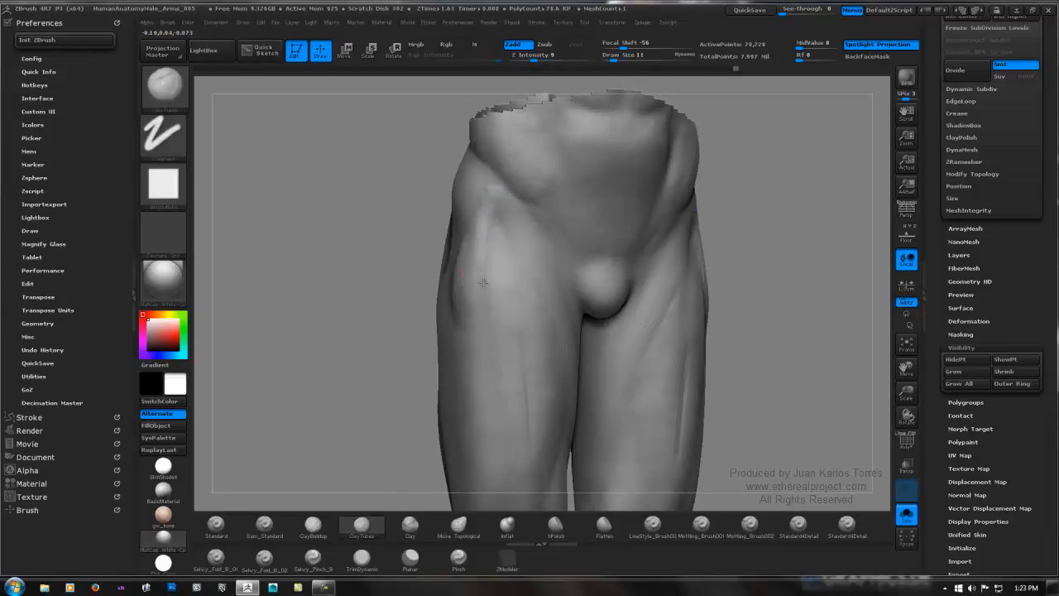
right_click_drag(461, 313, 448, 308, "shift")
right_click_drag(523, 239, 682, 236, "shift")
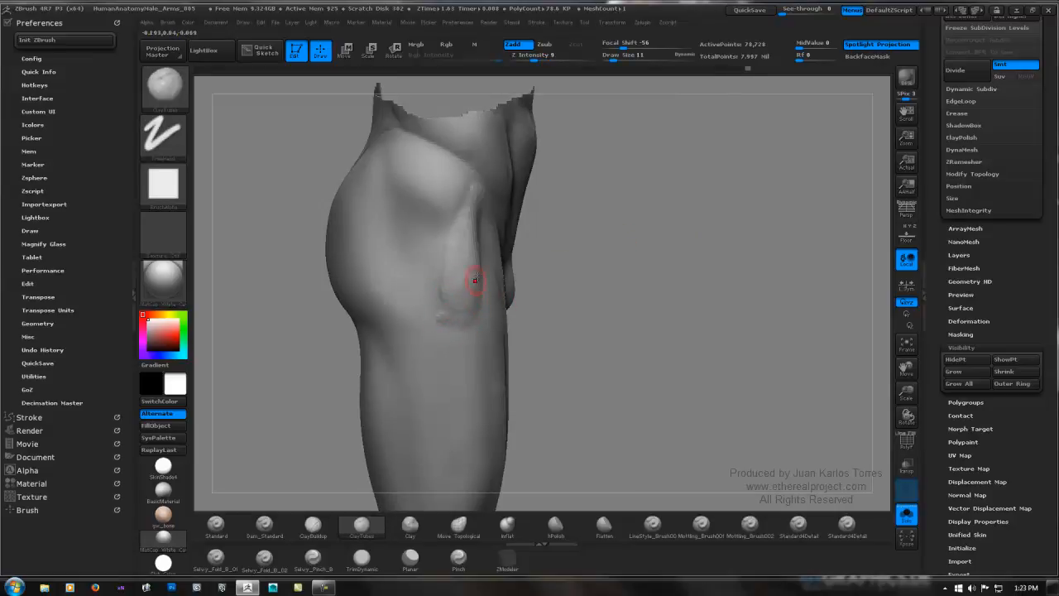
Smooth the lower end of the outer hip muscle and soften its blend into the outer thigh.
key("shift")
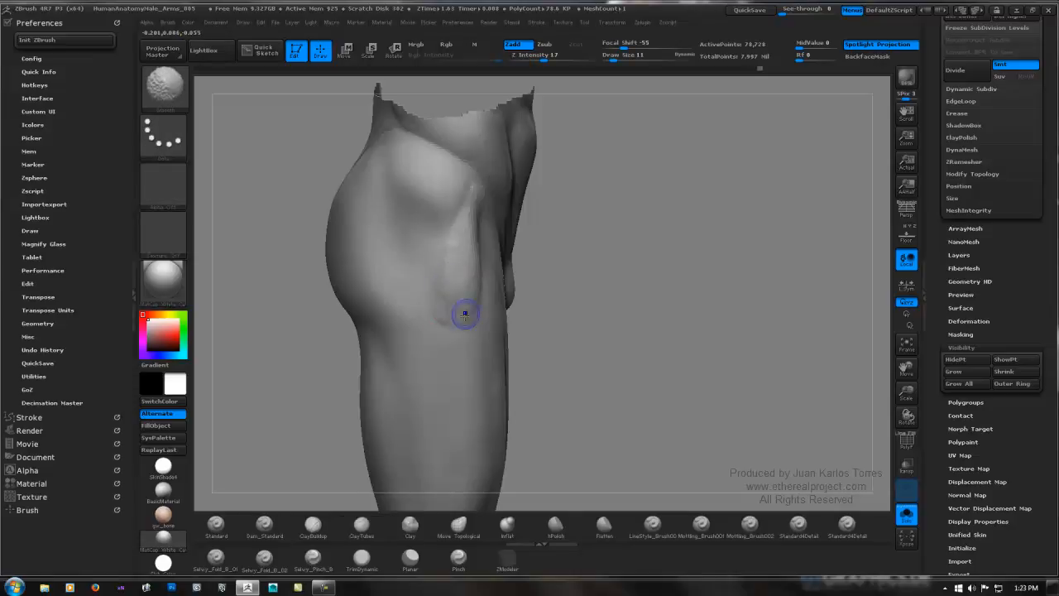
key("space")
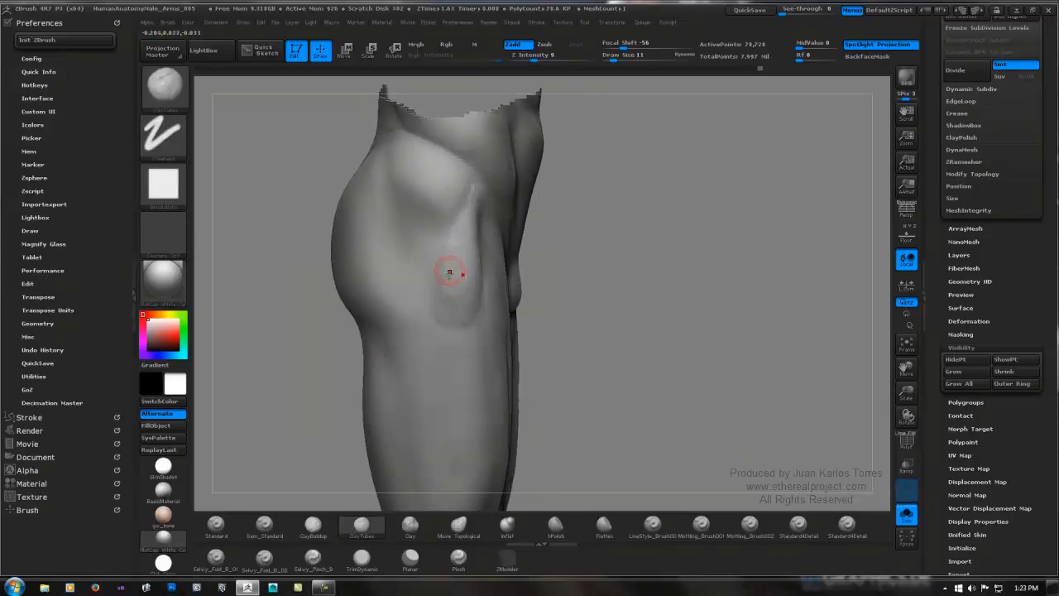
key("shift")
key("shift")
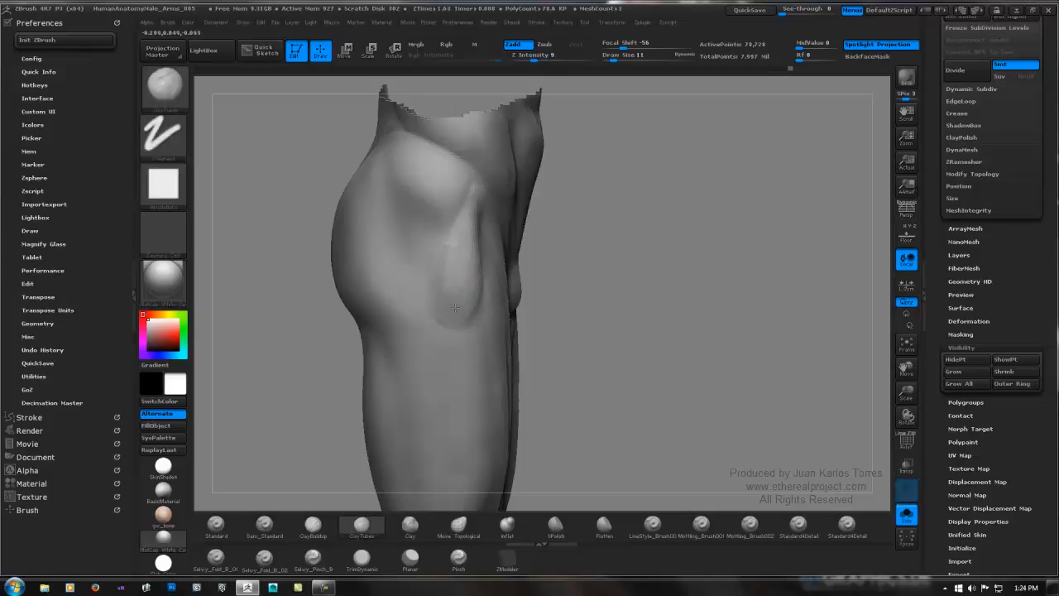
key("shift")
left_click_drag(466, 280, 461, 314, "shift")
left_click_drag(679, 273, 458, 253)
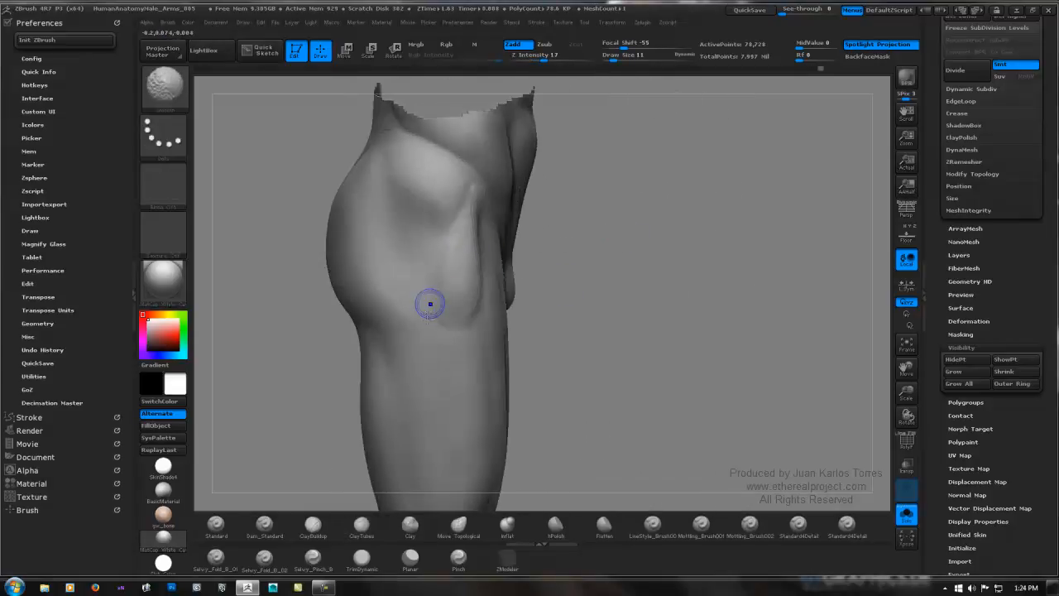
Mask the waist and abdomen above the hip crest with a lasso mask.
mouse_move(550, 255)
left_mouse_down()
mouse_move(579, 225)
mouse_move(602, 244)
left_mouse_up()
mouse_move(398, 124)
left_mouse_down("ctrl")
mouse_move(387, 178)
mouse_move(473, 172)
mouse_move(525, 195)
mouse_move(550, 230)
mouse_move(574, 87)
mouse_move(464, 87)
left_mouse_up("ctrl")
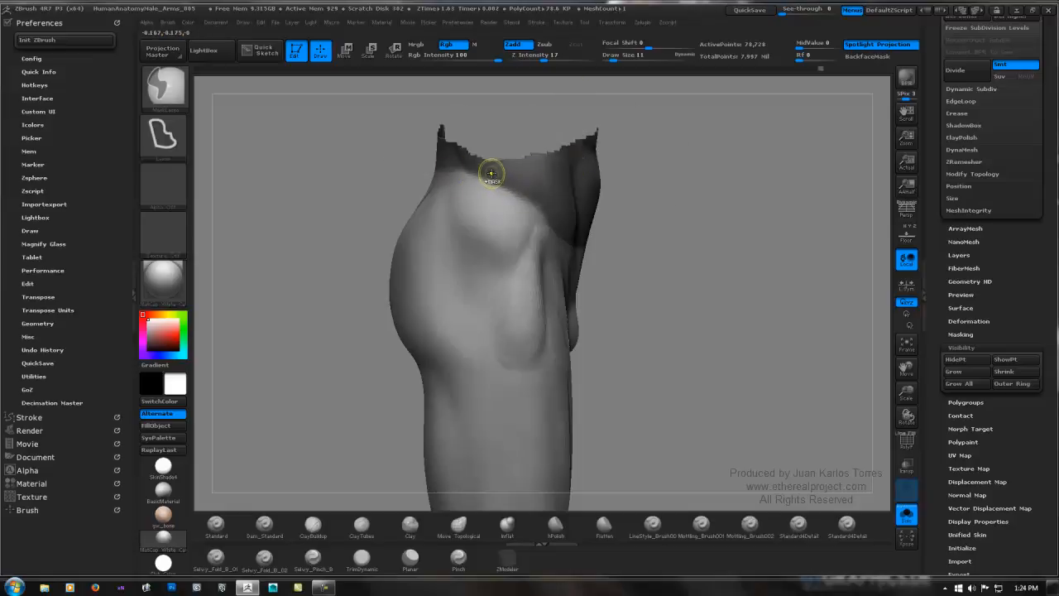
mouse_move(536, 204)
left_mouse_down("ctrl")
mouse_move(581, 211)
mouse_move(599, 119)
left_mouse_up("ctrl")
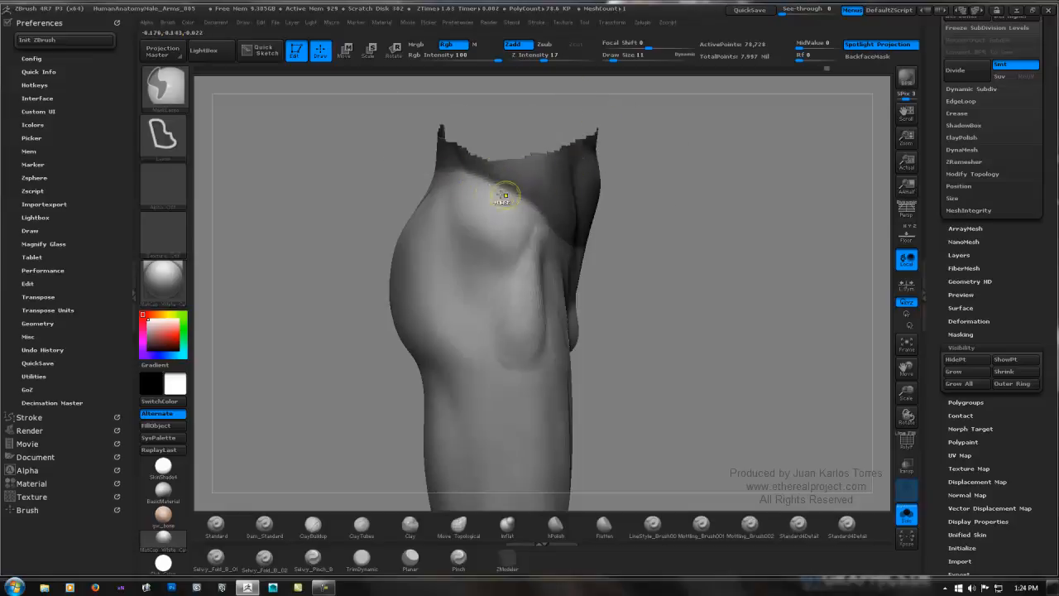
Mask the triangular sacrum area on the lower back, extending the existing waist mask.
right_click_drag(472, 174, 507, 174)
right_click_drag(598, 158, 585, 163, "shift")
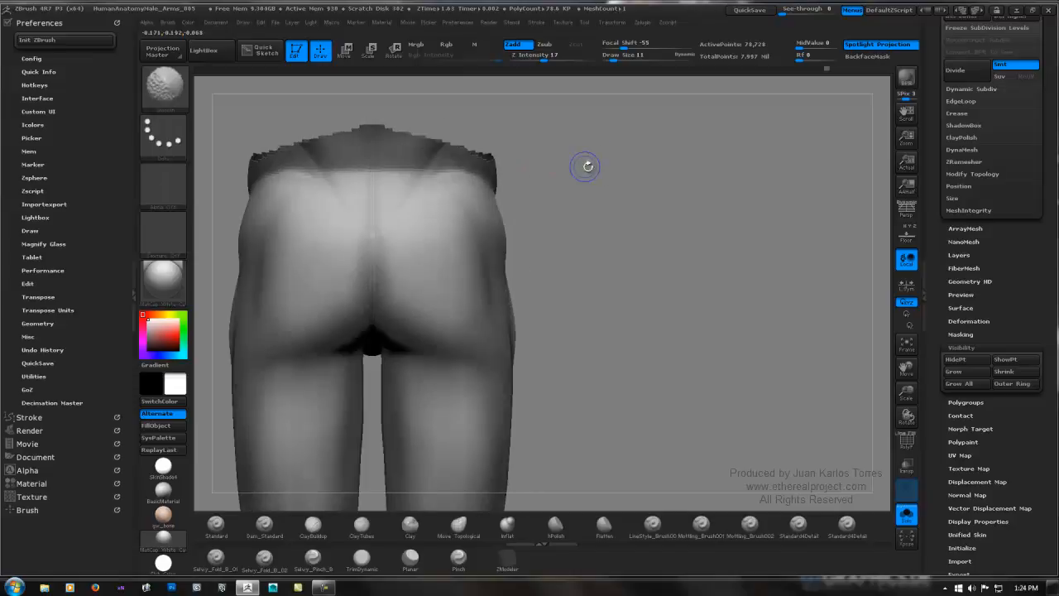
mouse_move(492, 155)
left_mouse_down("ctrl")
mouse_move(414, 185)
mouse_move(387, 220)
mouse_move(364, 222)
mouse_move(365, 103)
left_mouse_up("ctrl")
mouse_move(553, 176)
left_mouse_down()
mouse_move(701, 193)
mouse_move(669, 241)
mouse_move(620, 194)
mouse_move(589, 216)
mouse_move(544, 206)
left_mouse_up()
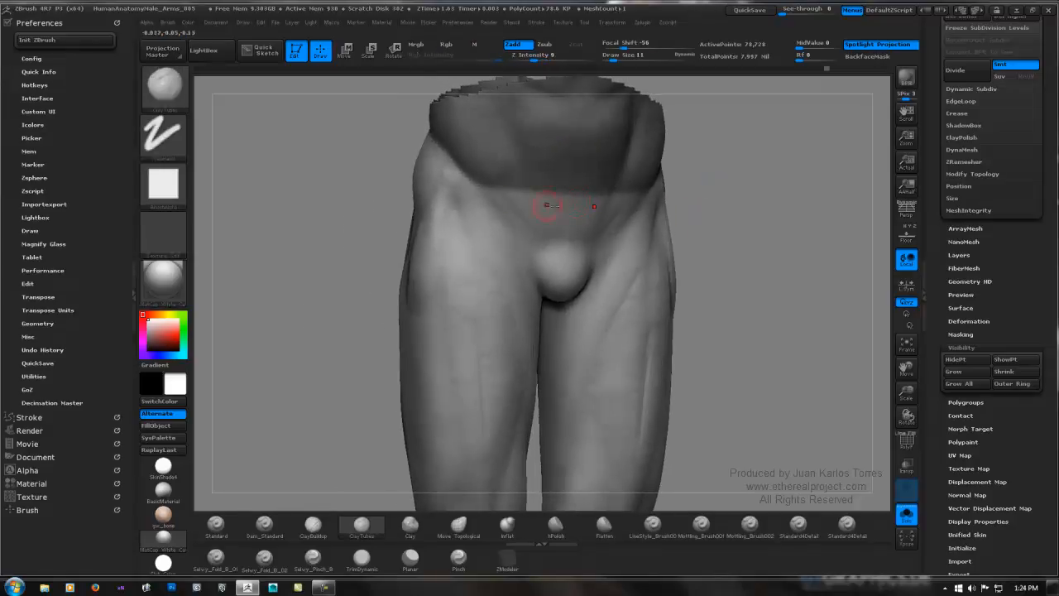
mouse_move(695, 182)
left_mouse_down()
mouse_move(510, 172)
mouse_move(515, 185)
mouse_move(643, 202)
mouse_move(496, 187)
mouse_move(560, 239)
left_mouse_up()
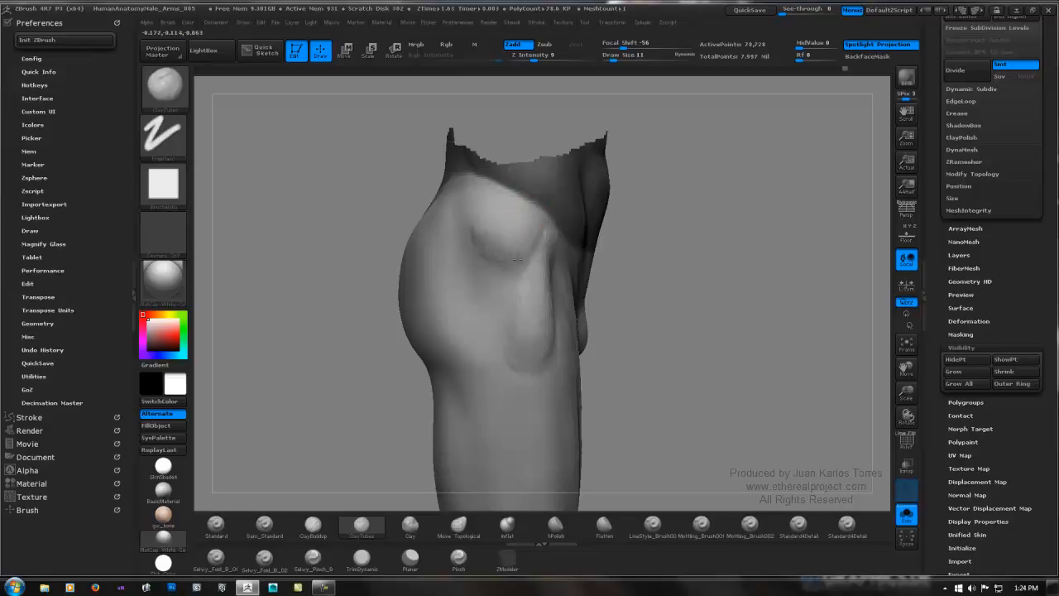
Build up the upper outer hip muscle with ClayTubes strokes, tapering it downward behind the front outer hip muscle.
left_click_drag(535, 230, 517, 273)
left_click_drag(531, 230, 532, 232)
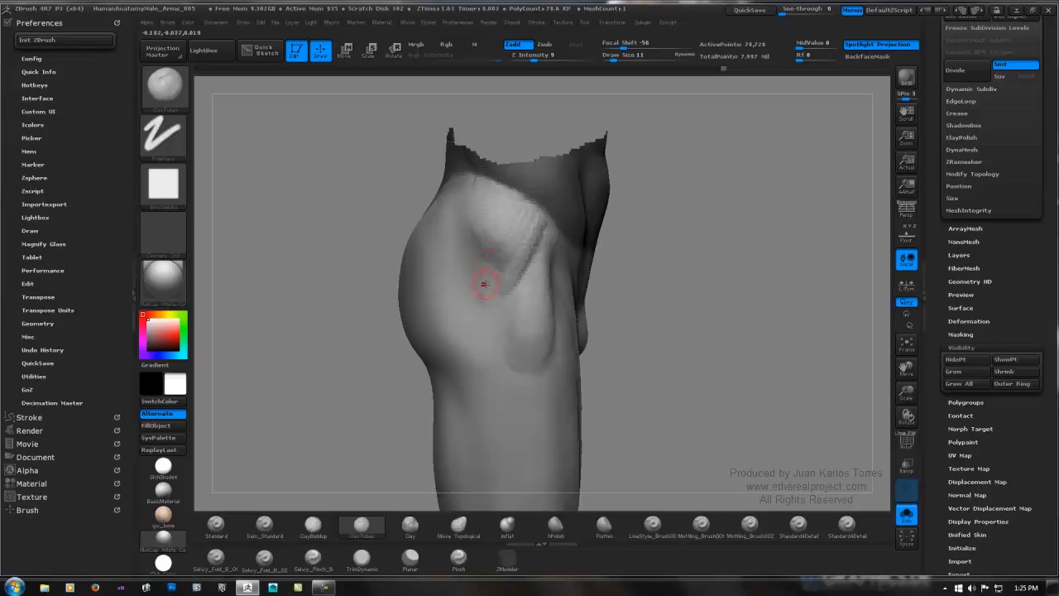
left_click_drag(492, 308, 492, 282)
key("shift")
mouse_move(487, 190)
right_mouse_down()
mouse_move(503, 194)
mouse_move(493, 192)
right_mouse_up()
left_click_drag(479, 181, 475, 203)
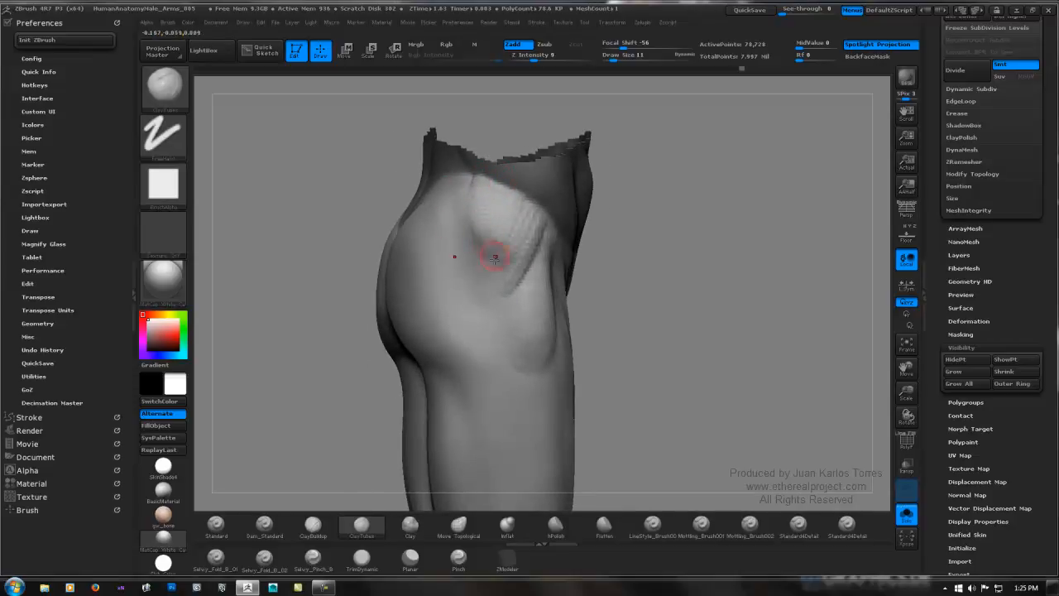
mouse_move(494, 192)
right_mouse_down()
mouse_move(509, 194)
mouse_move(492, 182)
right_mouse_up()
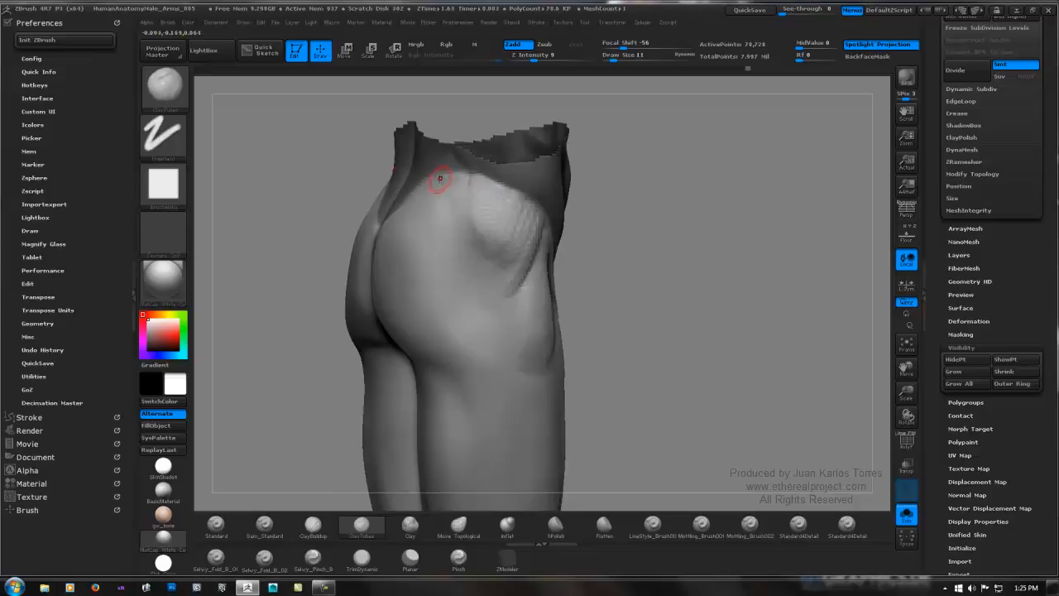
Mask the upper and front outer hip muscles with a lasso mask to isolate the buttocks.
key("b")
key("m")
key("a")
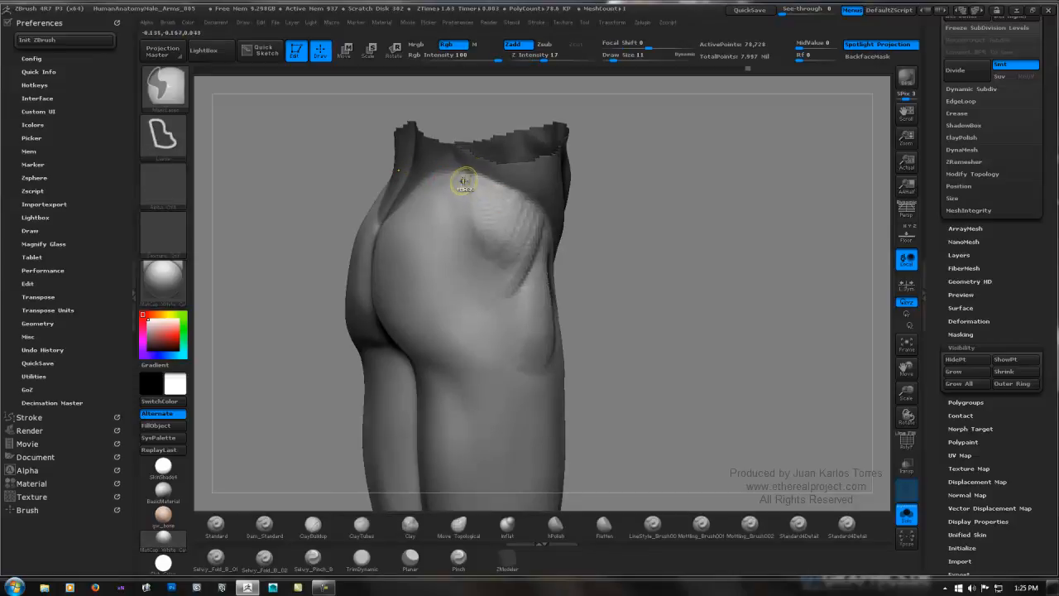
mouse_move(475, 230)
left_mouse_down()
mouse_move(519, 289)
mouse_move(517, 348)
mouse_move(550, 331)
mouse_move(565, 210)
left_mouse_up()
Sculpt a raised wedge of muscle on the upper buttocks between the masked outer hip and the sacrum with ClayTubes.
key("b")
key("c")
key("t")
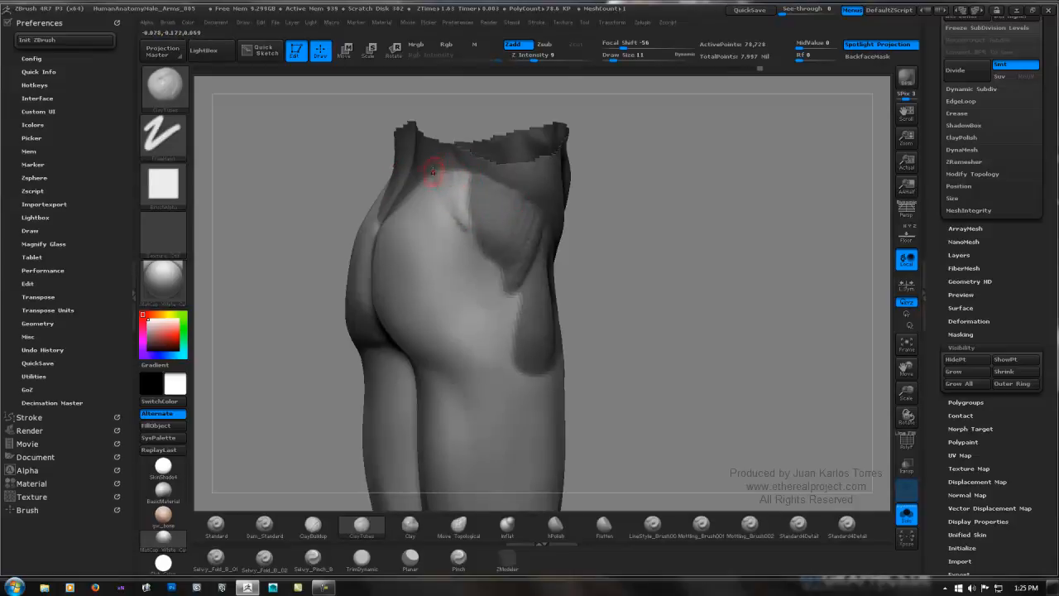
mouse_move(466, 201)
right_mouse_down()
mouse_move(490, 199)
mouse_move(475, 192)
right_mouse_up()
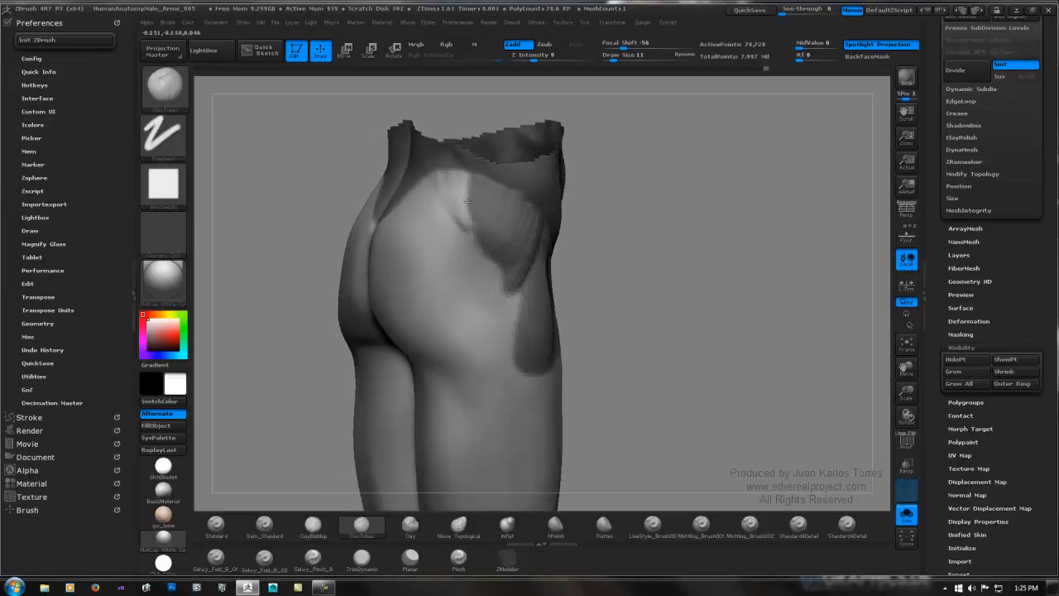
mouse_move(453, 191)
left_mouse_down()
mouse_move(430, 179)
mouse_move(457, 215)
mouse_move(452, 225)
mouse_move(434, 204)
left_mouse_up()
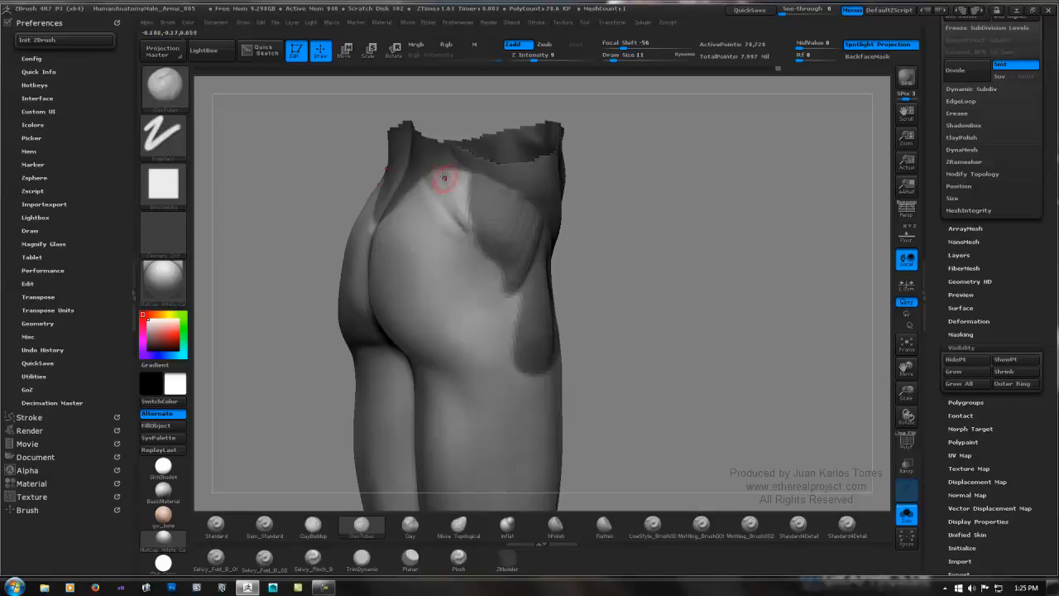
mouse_move(460, 175)
right_mouse_down()
mouse_move(538, 203)
mouse_move(608, 188)
mouse_move(607, 230)
mouse_move(547, 224)
mouse_move(537, 208)
right_mouse_up()
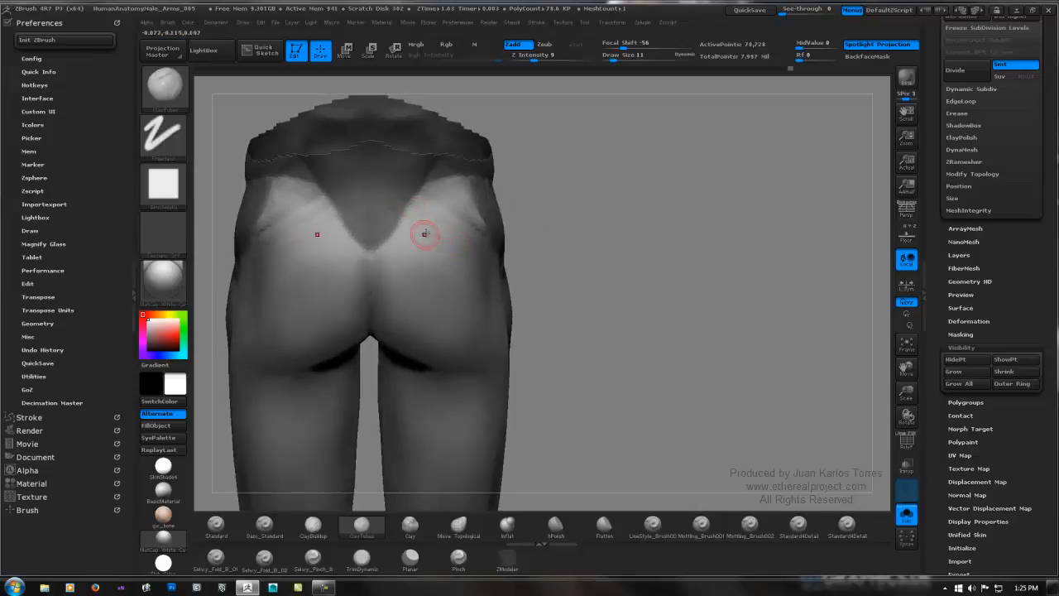
right_click_drag(428, 237, 430, 205)
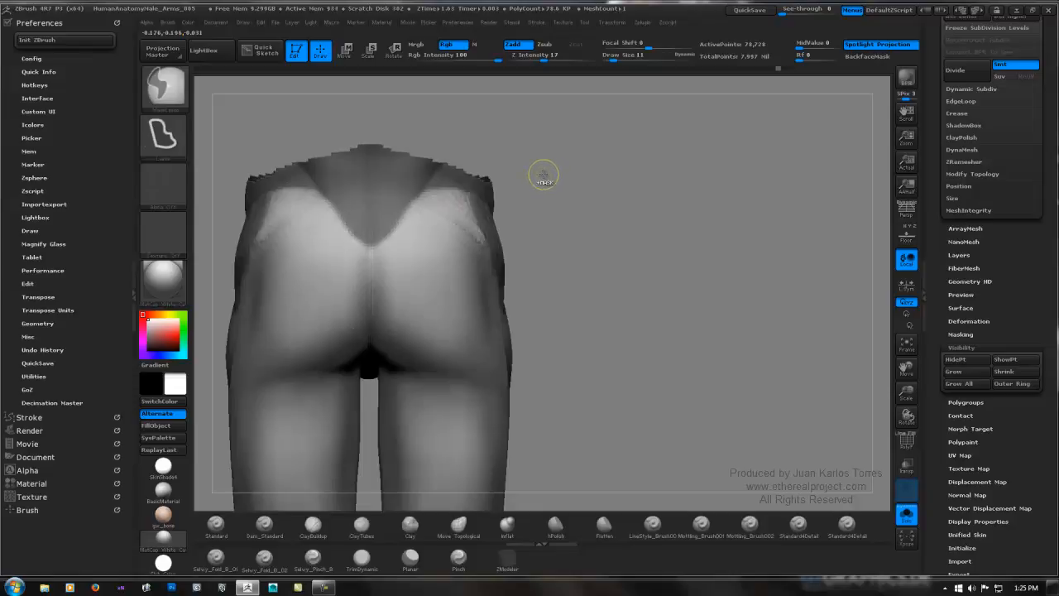
left_click_drag(542, 173, 451, 196)
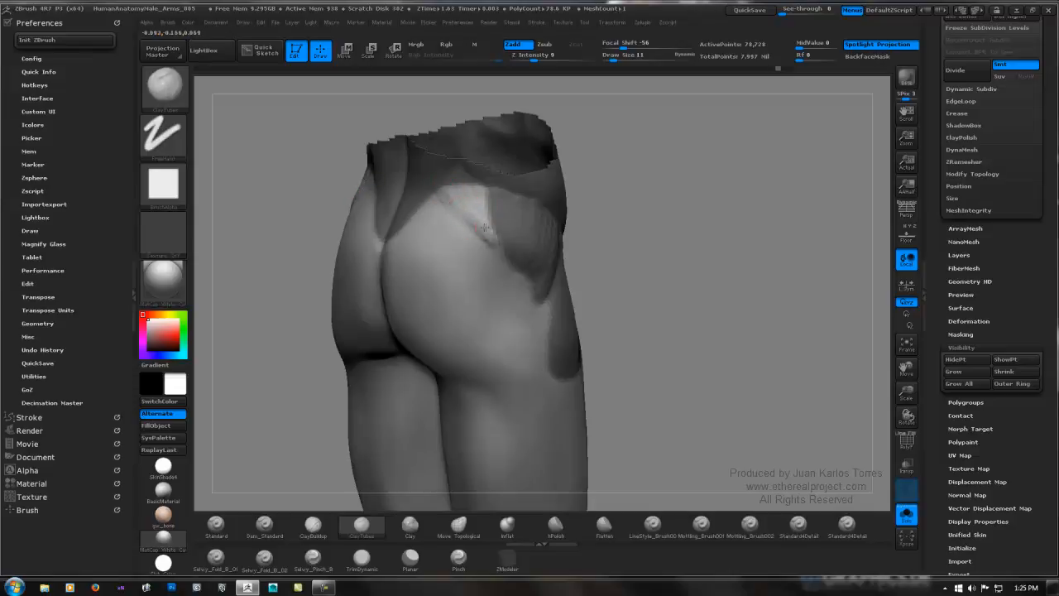
mouse_move(593, 201)
left_mouse_down()
mouse_move(567, 185)
mouse_move(478, 206)
left_mouse_up()
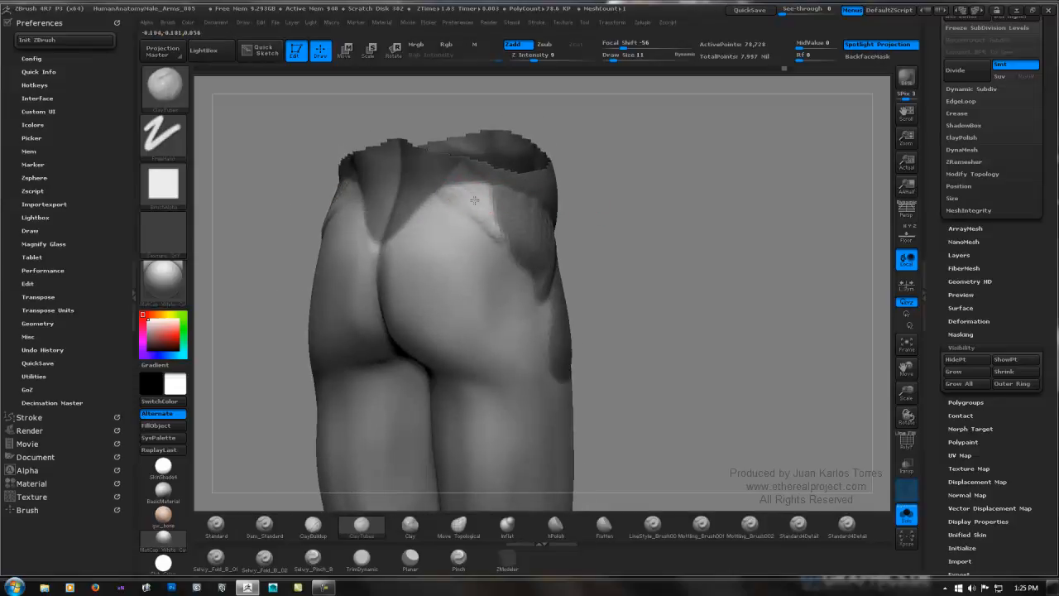
right_click_drag(527, 210, 558, 184)
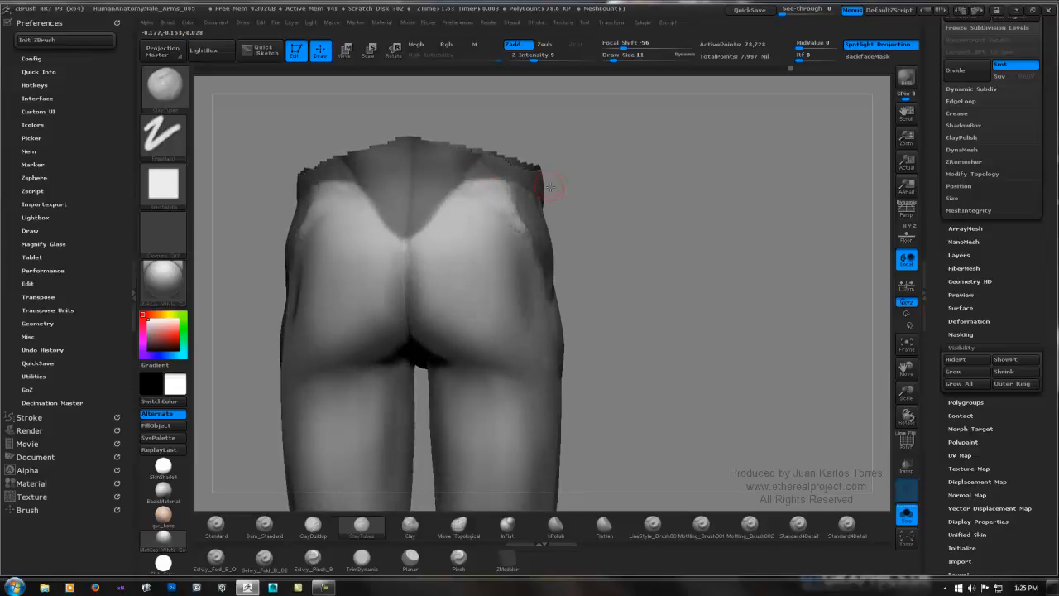
left_click_drag(479, 190, 523, 226)
Build up the main volume of the buttocks with ClayTubes strokes running outward from the sacrum and central cleft.
mouse_move(541, 204)
right_mouse_down()
mouse_move(532, 197)
mouse_move(603, 245)
right_mouse_up()
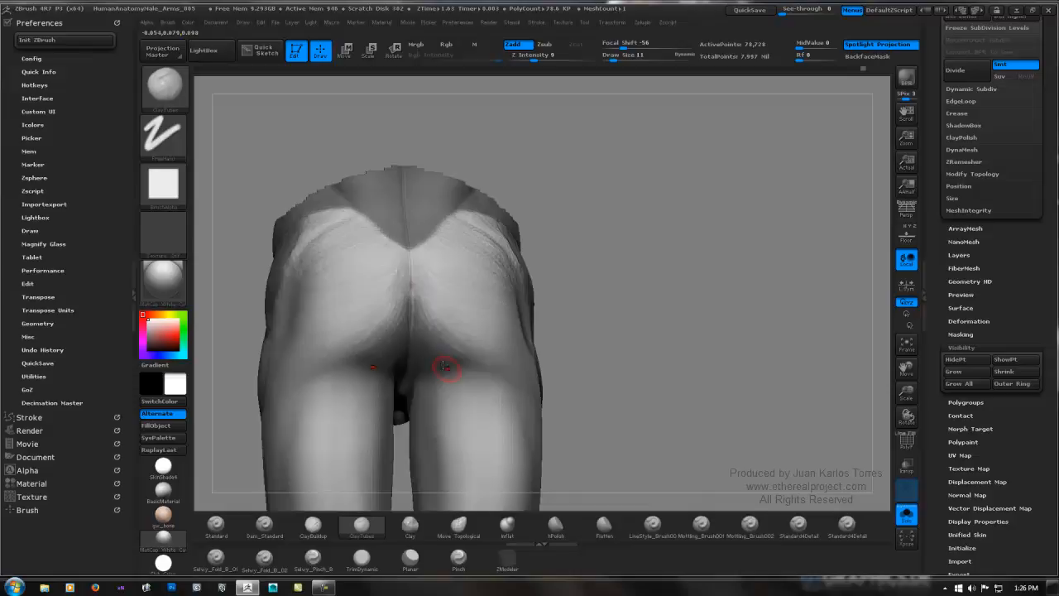
right_click_drag(450, 303, 437, 308)
right_click(437, 308)
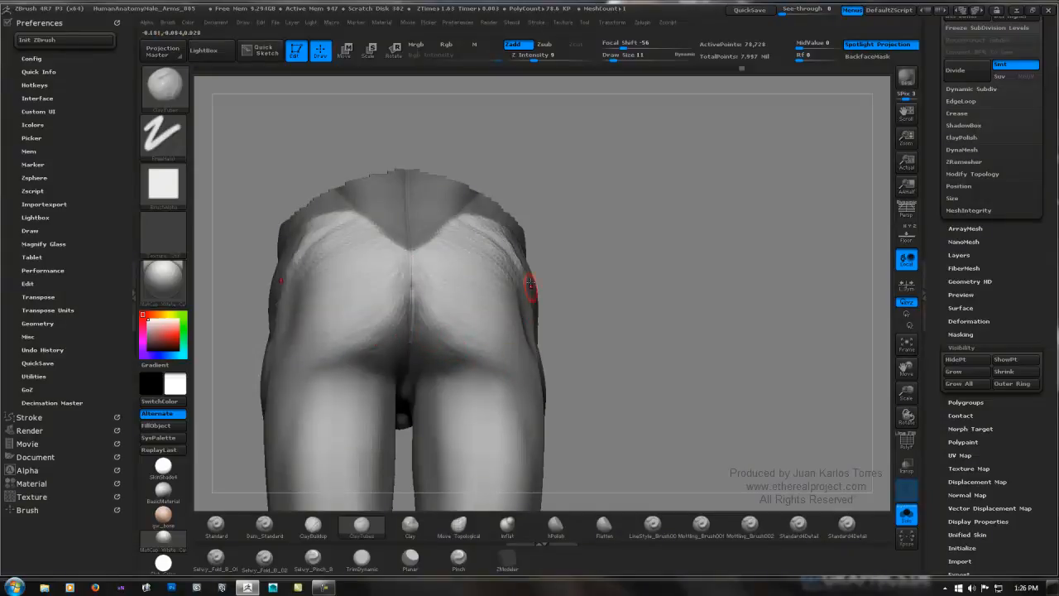
right_click_drag(531, 283, 610, 315)
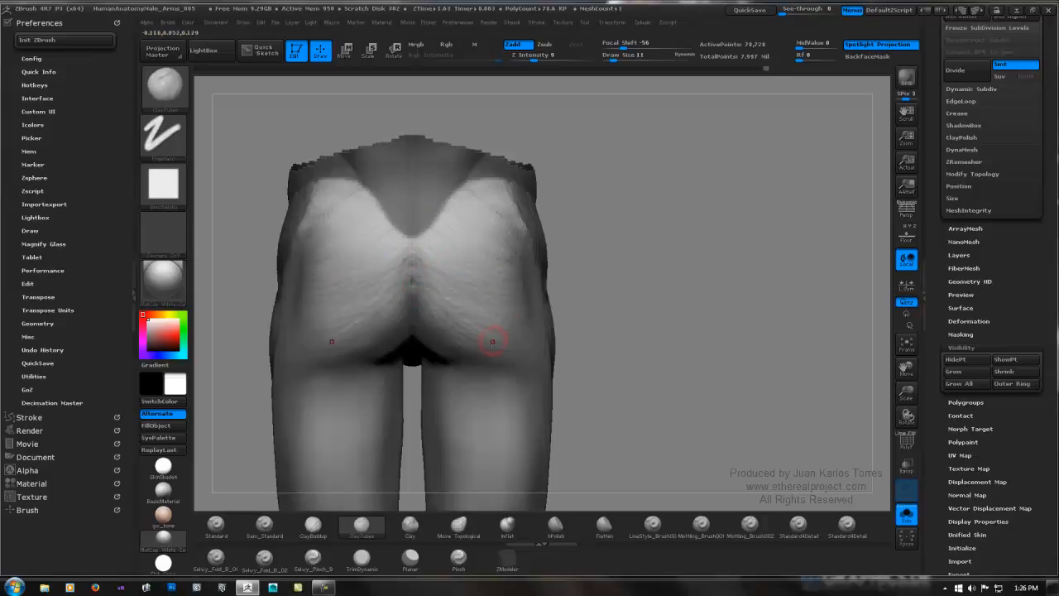
left_click_drag(589, 285, 497, 267)
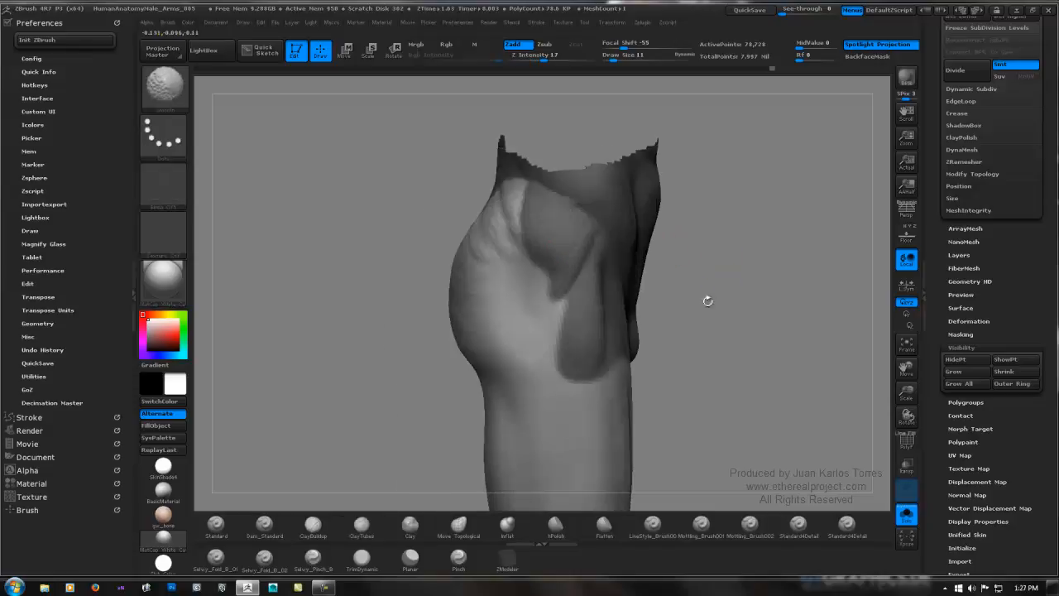
Extend ClayTubes strokes across the side and lower edge of the buttocks toward the outer thighs.
key("b")
key("c")
key("t")
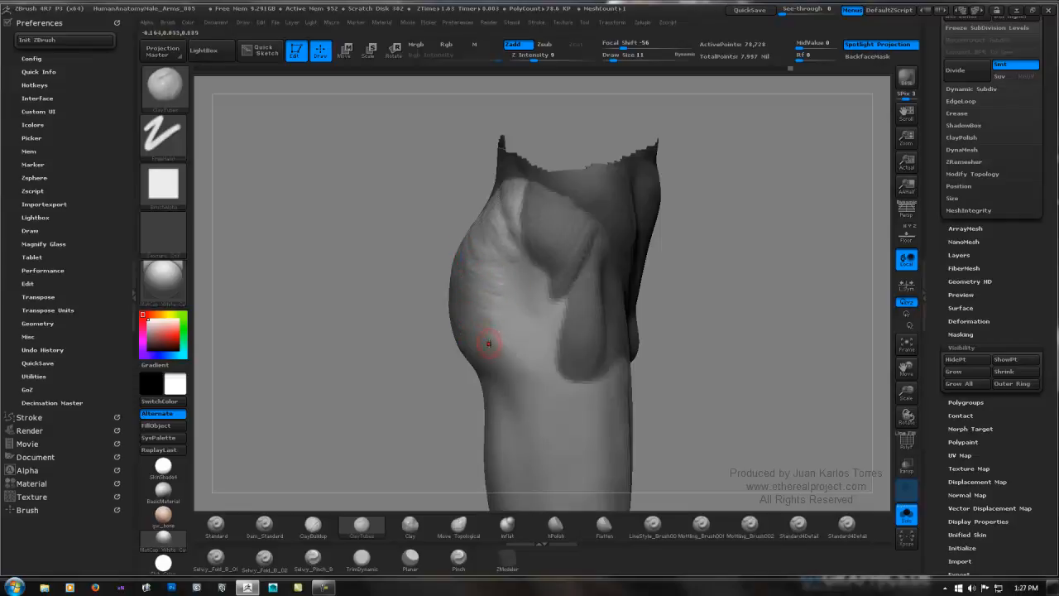
mouse_move(476, 341)
right_mouse_down("alt")
mouse_move(459, 262)
mouse_move(504, 248)
right_mouse_up("alt")
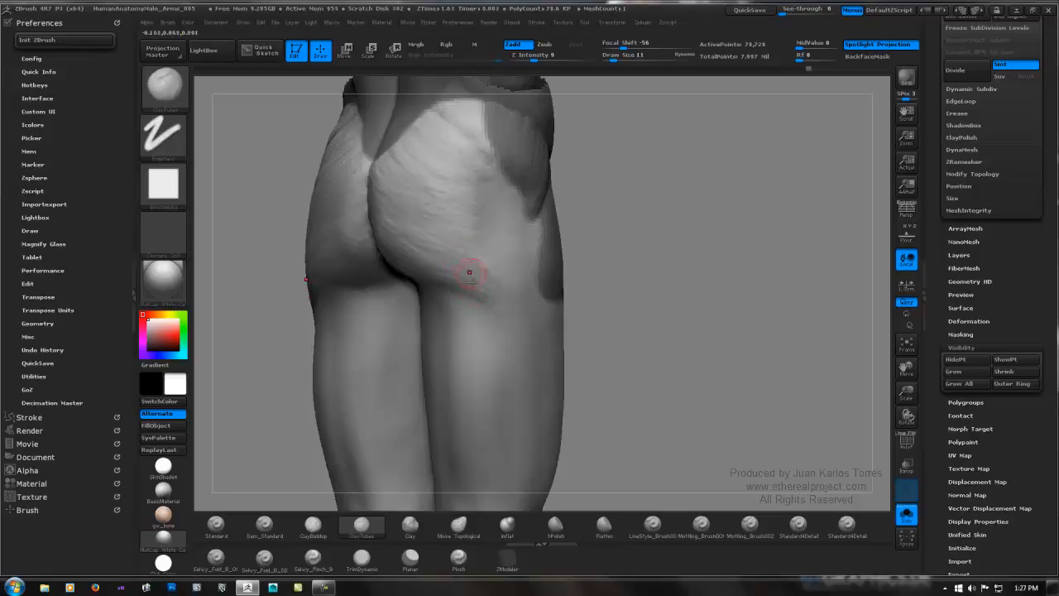
right_click_drag(470, 272, 417, 270)
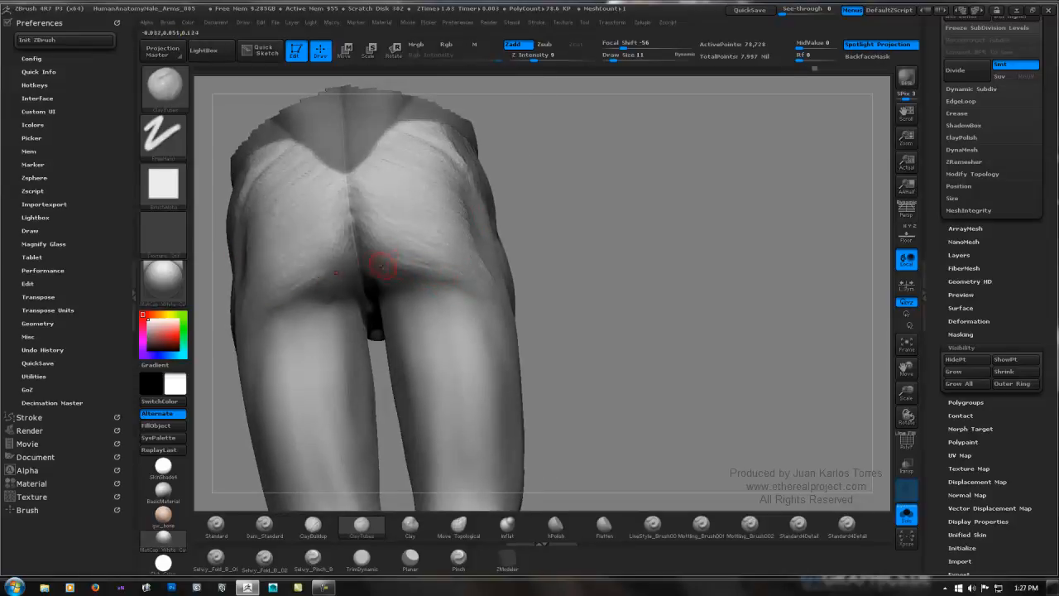
right_click_drag(493, 269, 485, 295)
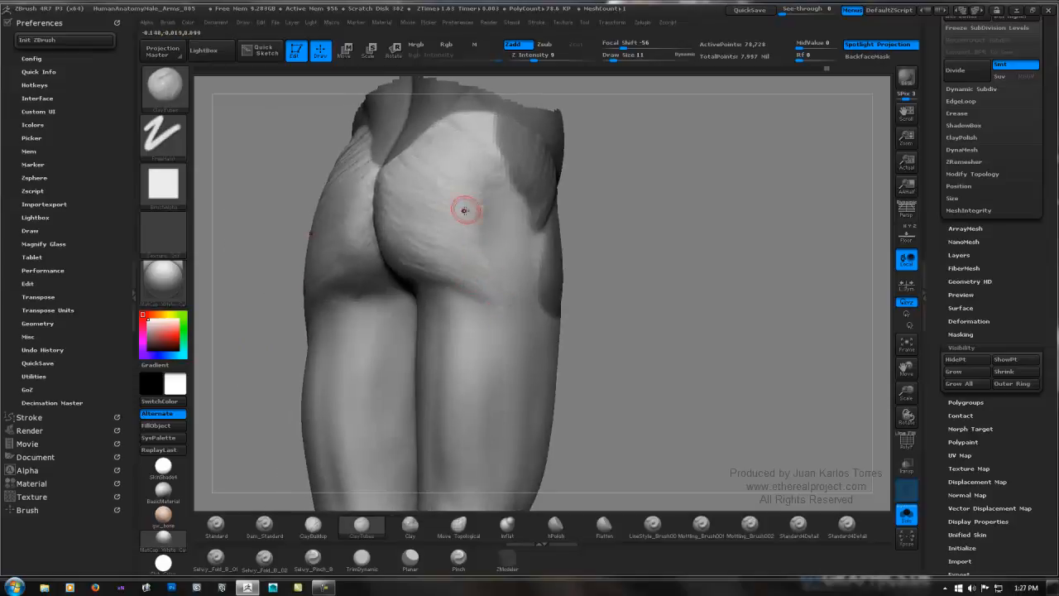
Layer more ClayTubes muscle fibres over the buttocks, from the sacrum edge to the outer hip.
right_click_drag(465, 207, 491, 216)
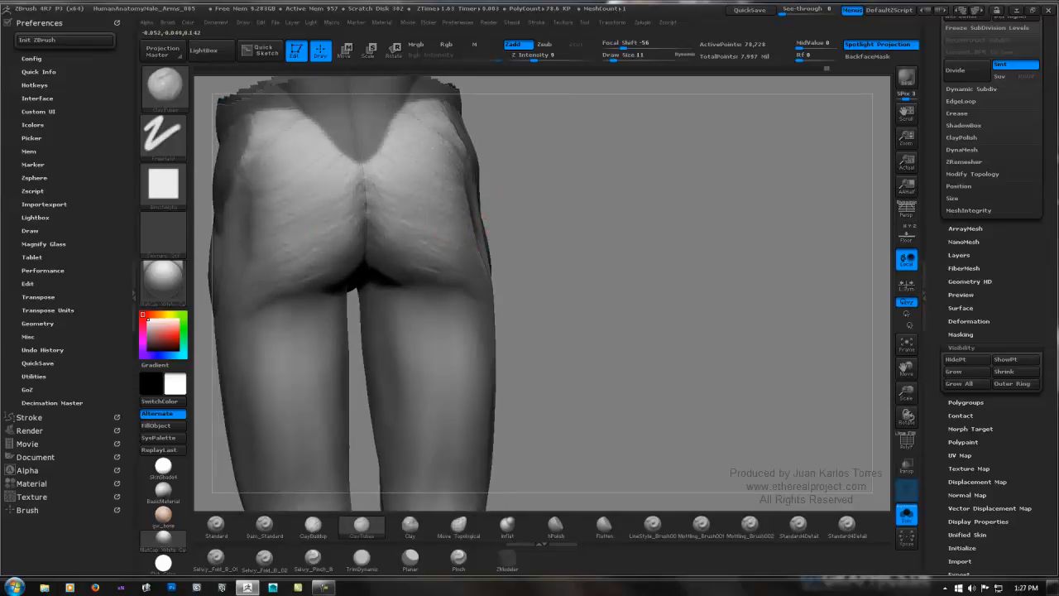
right_click_drag(518, 207, 425, 230)
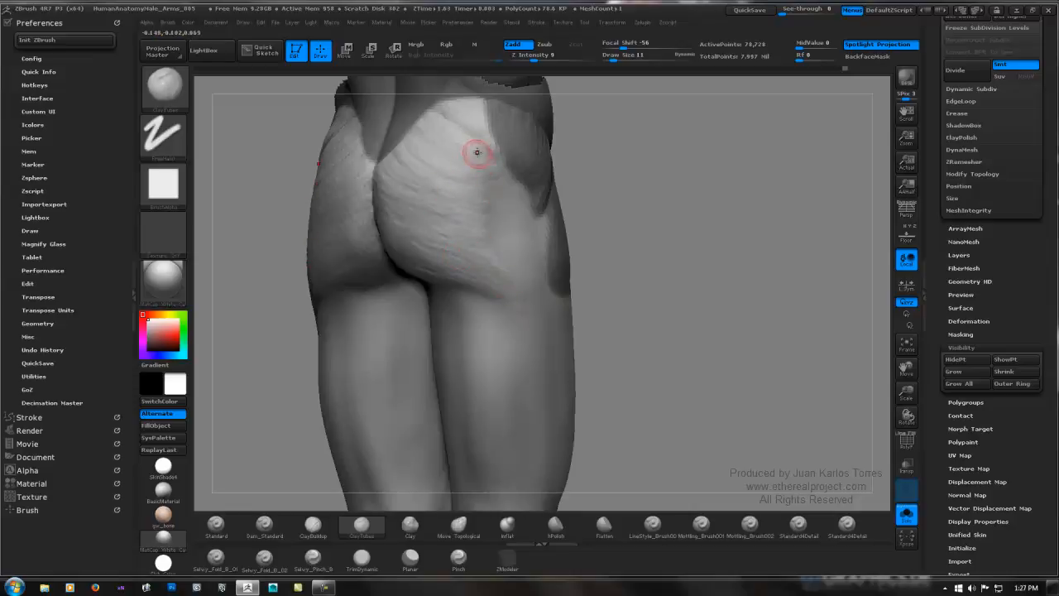
right_click_drag(485, 165, 431, 159)
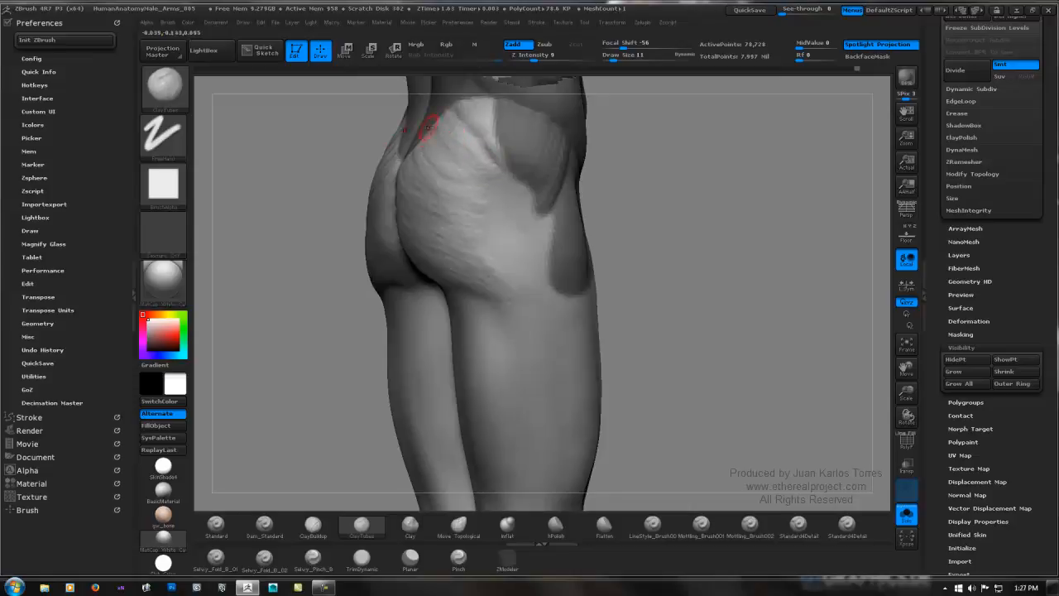
right_click_drag(447, 149, 454, 133)
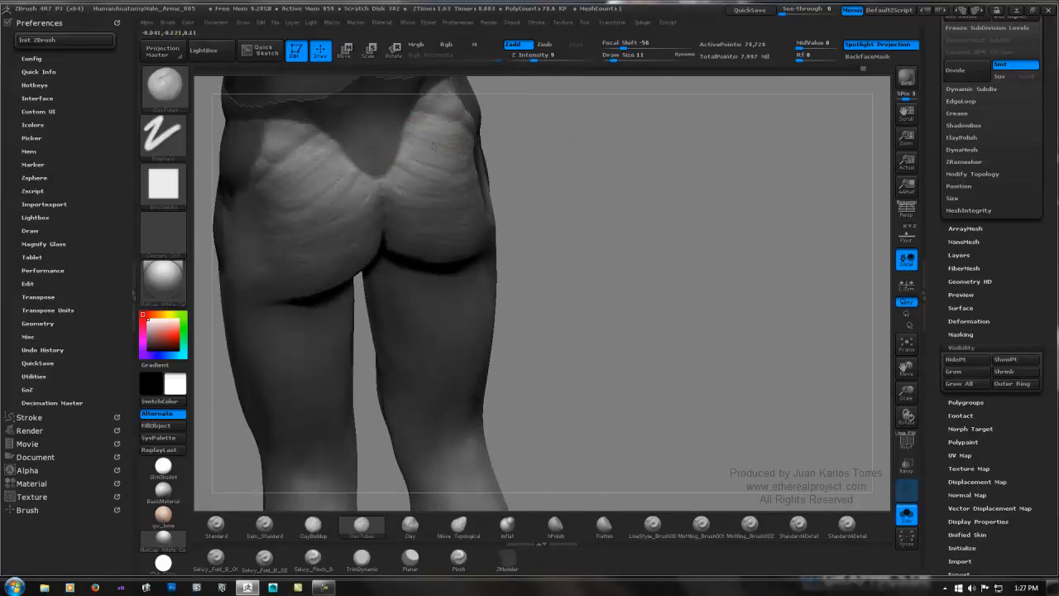
mouse_move(631, 189)
right_mouse_down()
mouse_move(703, 237)
mouse_move(521, 218)
mouse_move(675, 221)
mouse_move(521, 176)
right_mouse_up()
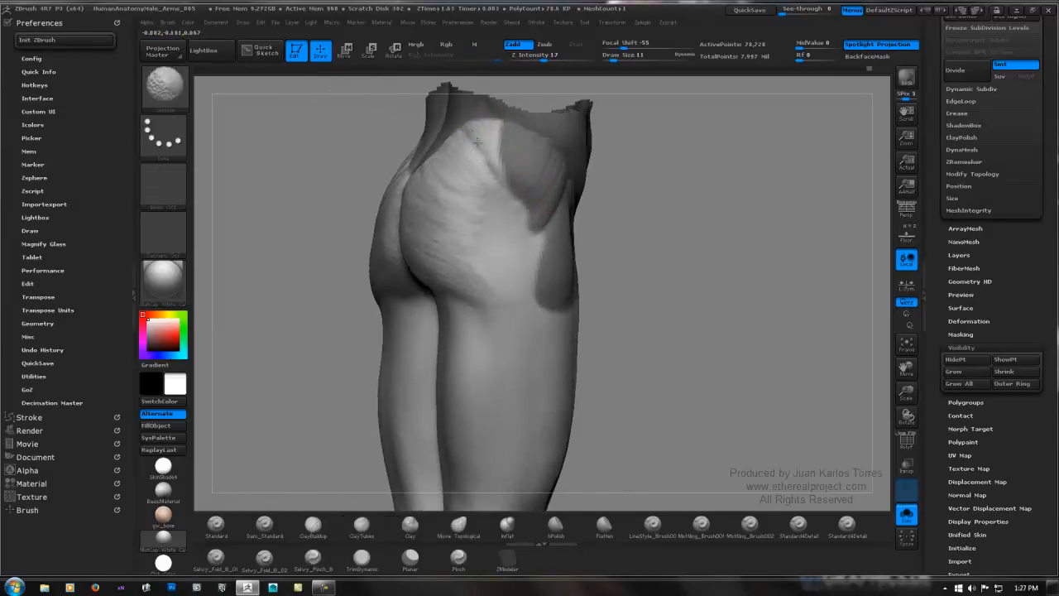
Smooth the muscle strokes over the buttocks and soften their lower edge into the backs of the thighs.
right_click_drag(516, 124, 450, 134)
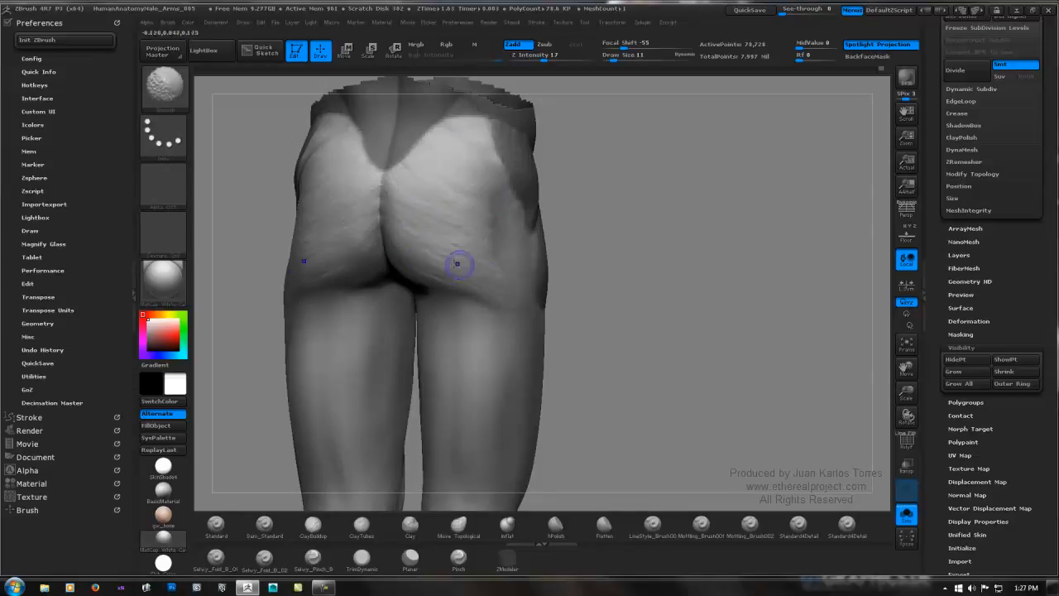
right_click_drag(511, 267, 497, 278)
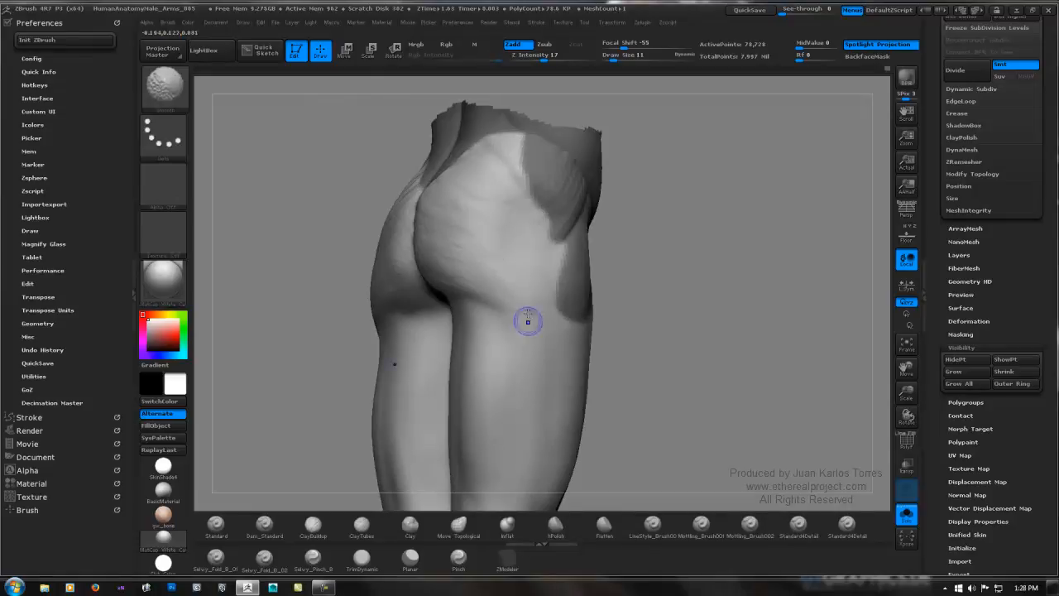
right_click_drag(525, 320, 551, 276)
right_click_drag(475, 271, 452, 243)
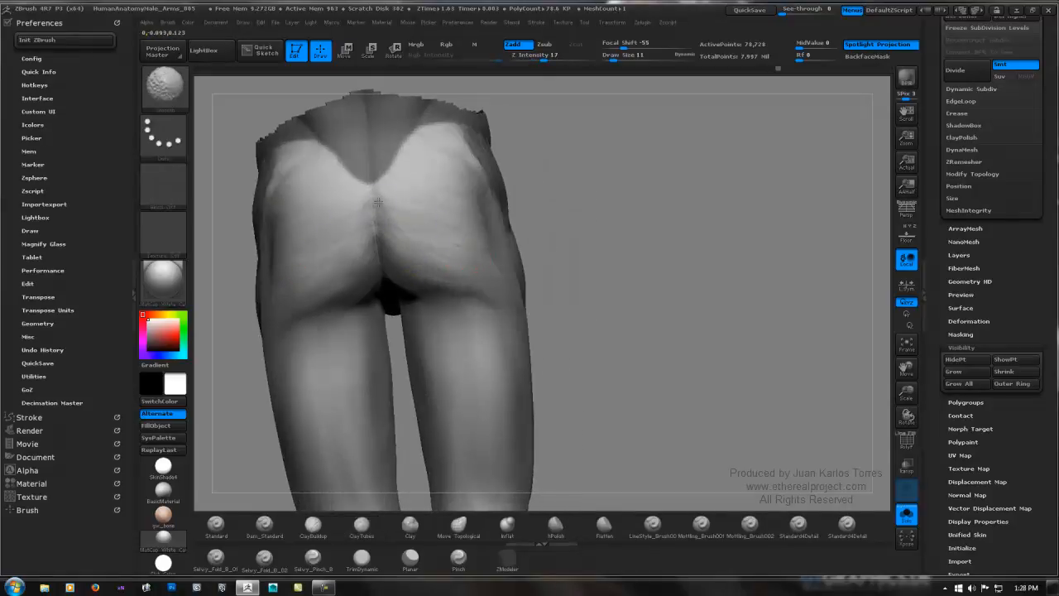
Add ClayTubes volume to the upper buttocks and smooth the fibres down toward the central cleft.
key("b")
key("c")
key("t")
mouse_move(484, 158)
right_mouse_down()
mouse_move(448, 193)
mouse_move(475, 182)
right_mouse_up()
key("b")
key("c")
key("l")
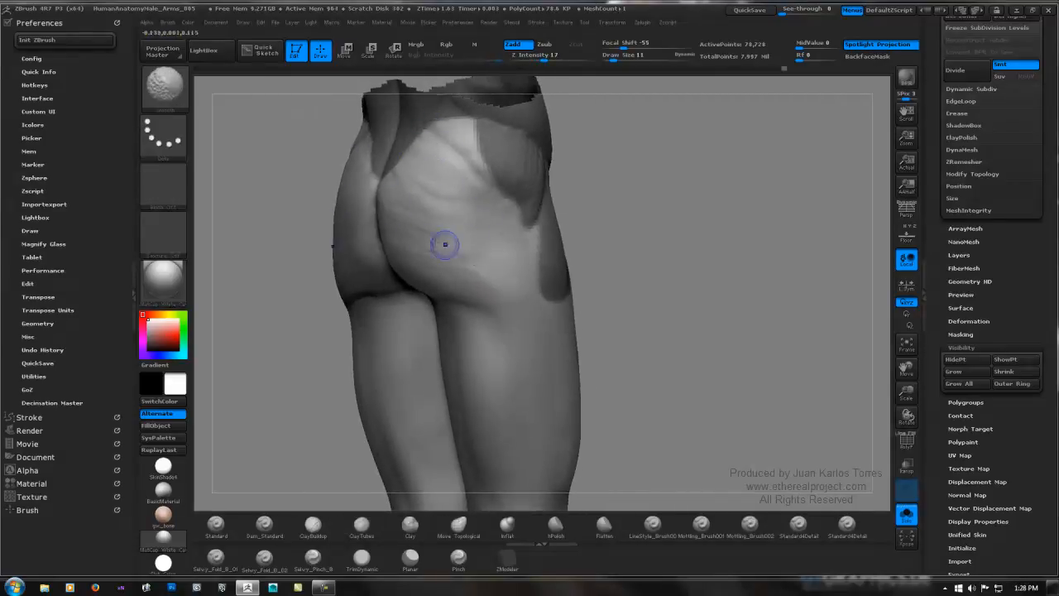
right_click_drag(461, 266, 377, 262)
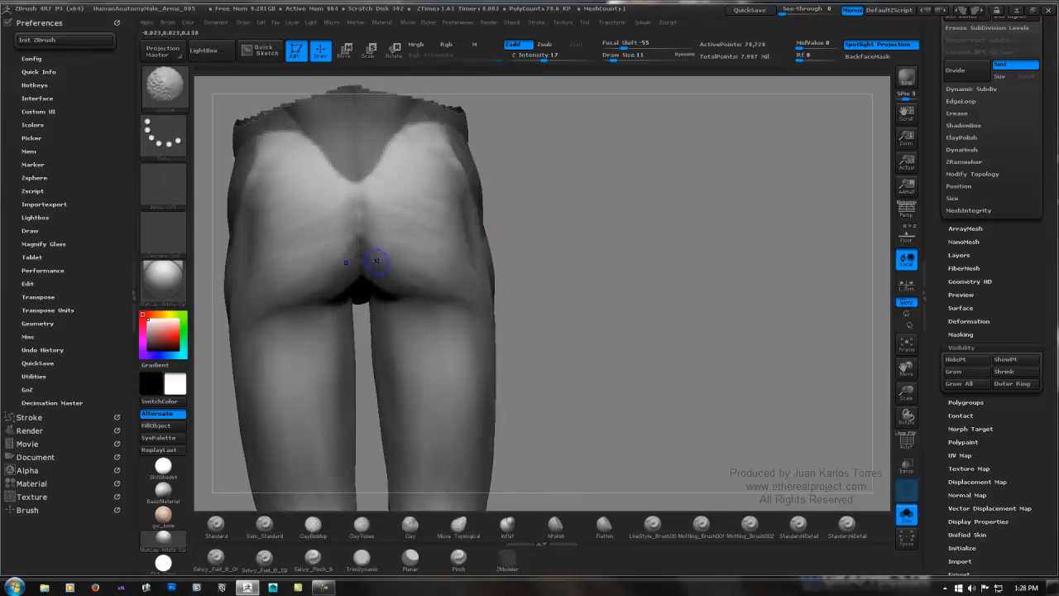
Refine the upper outer buttocks along the masked hip muscle with ClayTubes and smoothing.
mouse_move(461, 284)
right_mouse_down()
mouse_move(395, 281)
mouse_move(426, 266)
mouse_move(433, 245)
mouse_move(411, 164)
right_mouse_up()
key("b")
key("c")
key("t")
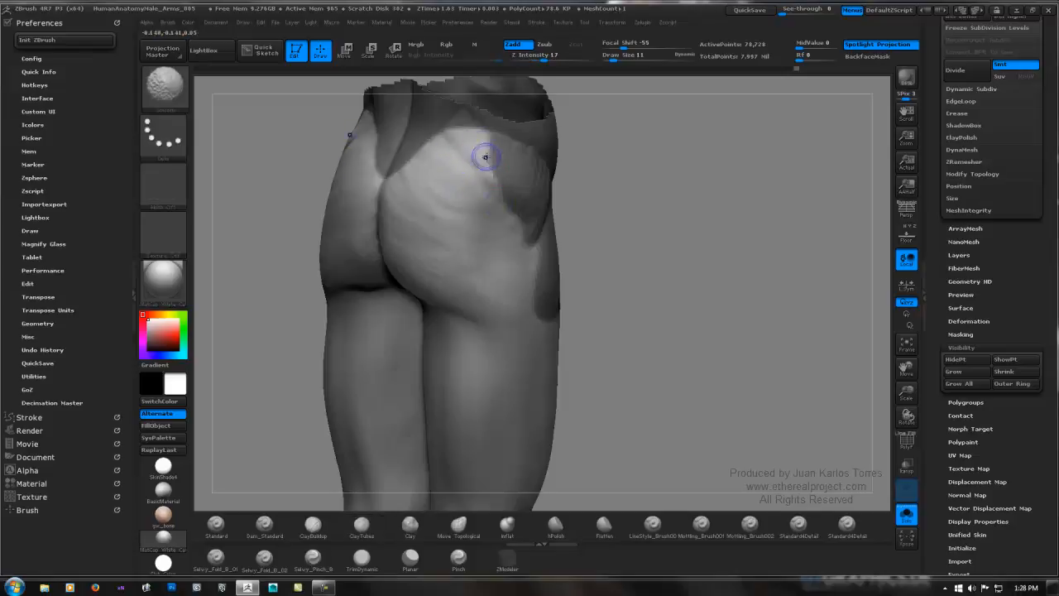
right_click_drag(615, 229, 588, 222)
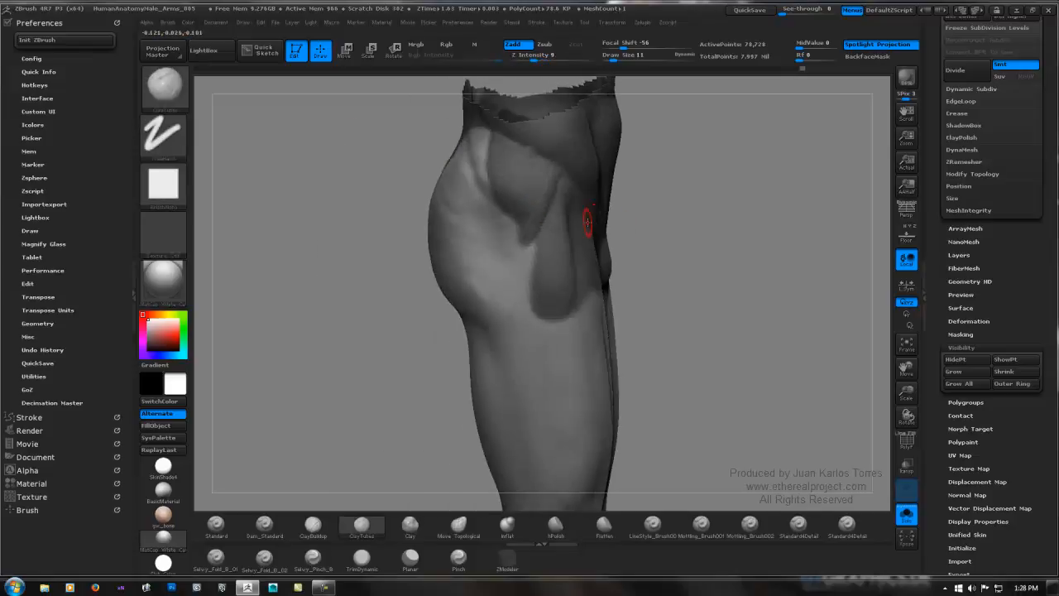
Clear the mask on the hip muscles and smooth the upper outer hip muscle.
right_click_drag(674, 240, 611, 242)
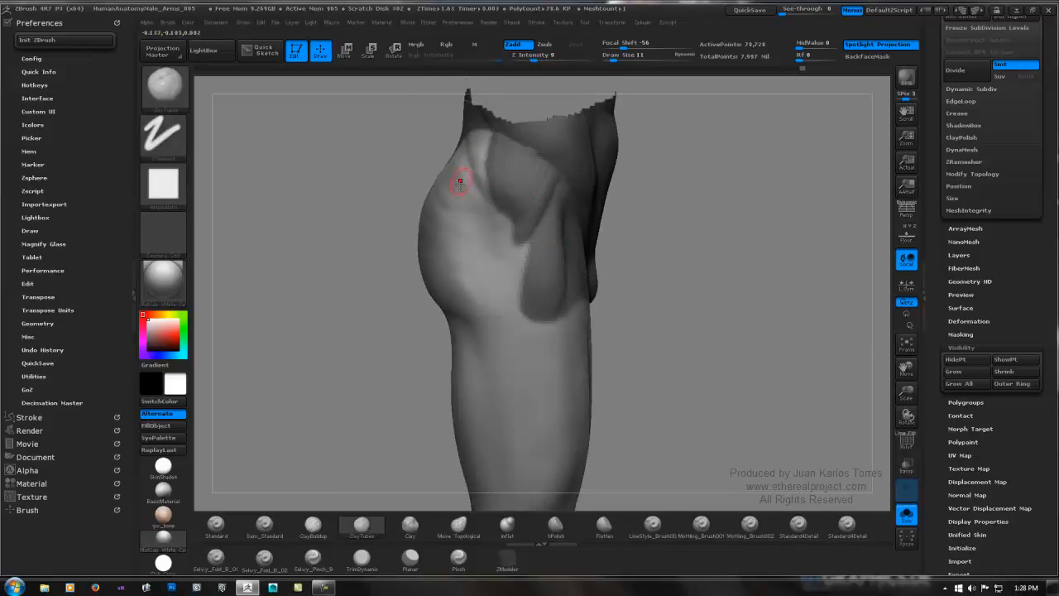
mouse_move(672, 208)
right_mouse_down("ctrl")
mouse_move(714, 207)
mouse_move(669, 198)
mouse_move(549, 231)
right_mouse_up("ctrl")
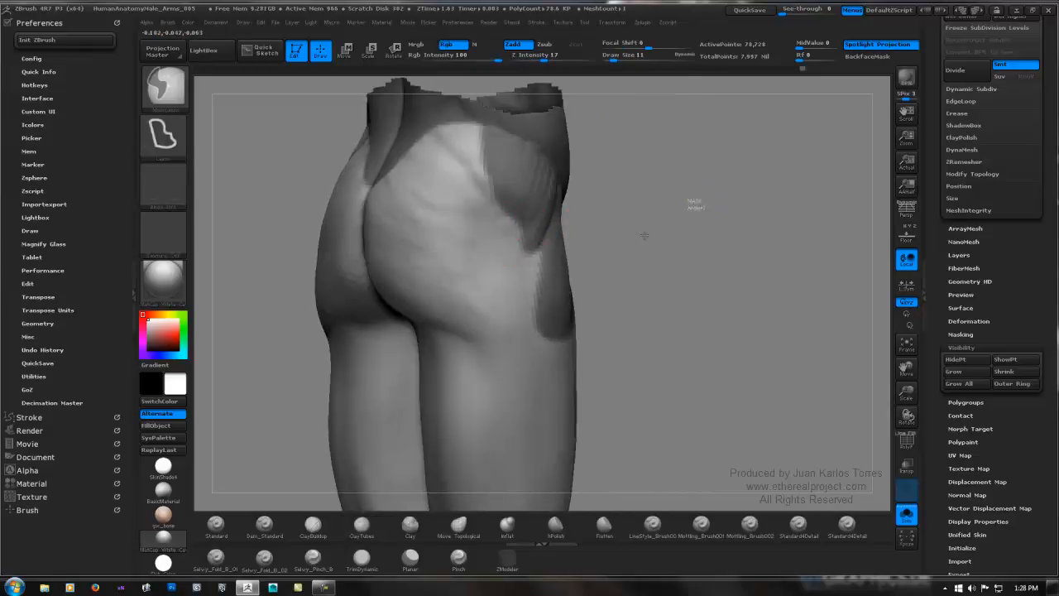
left_click_drag(645, 235, 693, 211, "ctrl")
mouse_move(697, 207)
right_mouse_down("ctrl")
mouse_move(604, 208)
mouse_move(662, 207)
right_mouse_up("ctrl")
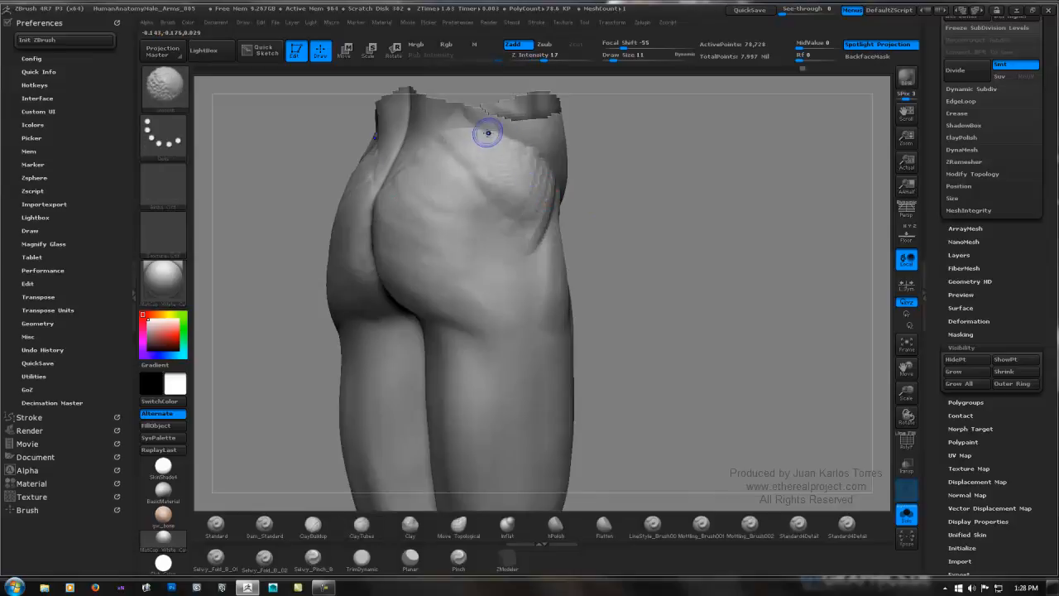
mouse_move(488, 132)
left_mouse_down("shift")
mouse_move(549, 158)
mouse_move(534, 235)
mouse_move(544, 176)
left_mouse_up("shift")
left_click_drag(662, 198, 689, 209)
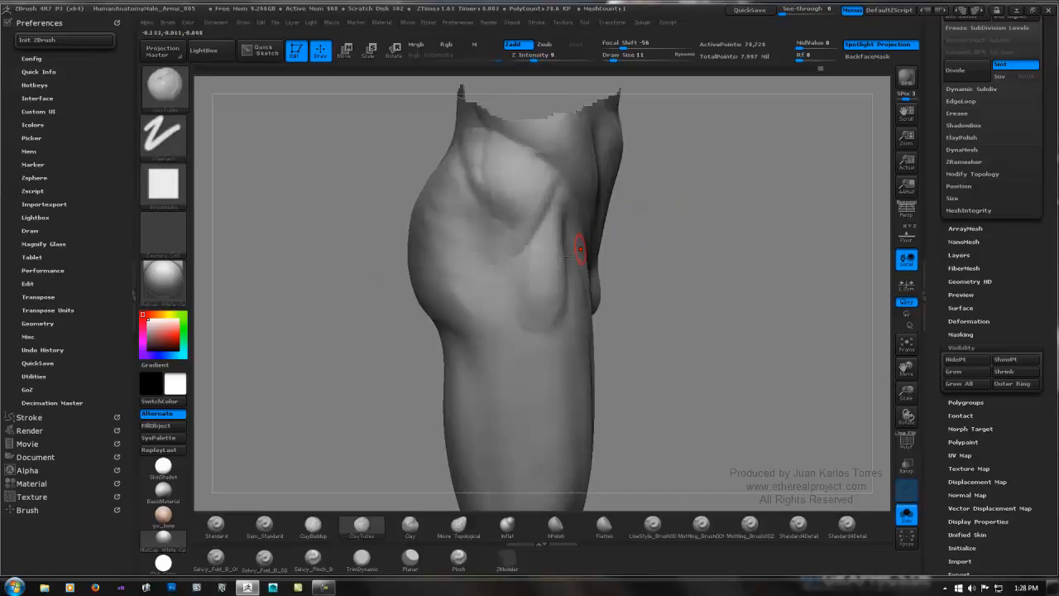
Smooth the rear and lower borders of the upper hip muscle and build up the area beneath it with ClayTubes.
mouse_move(522, 233)
right_mouse_down("ctrl")
mouse_move(570, 218)
mouse_move(662, 216)
mouse_move(582, 204)
mouse_move(622, 201)
mouse_move(579, 206)
right_mouse_up("ctrl")
left_click_drag(485, 149, 495, 183, "shift")
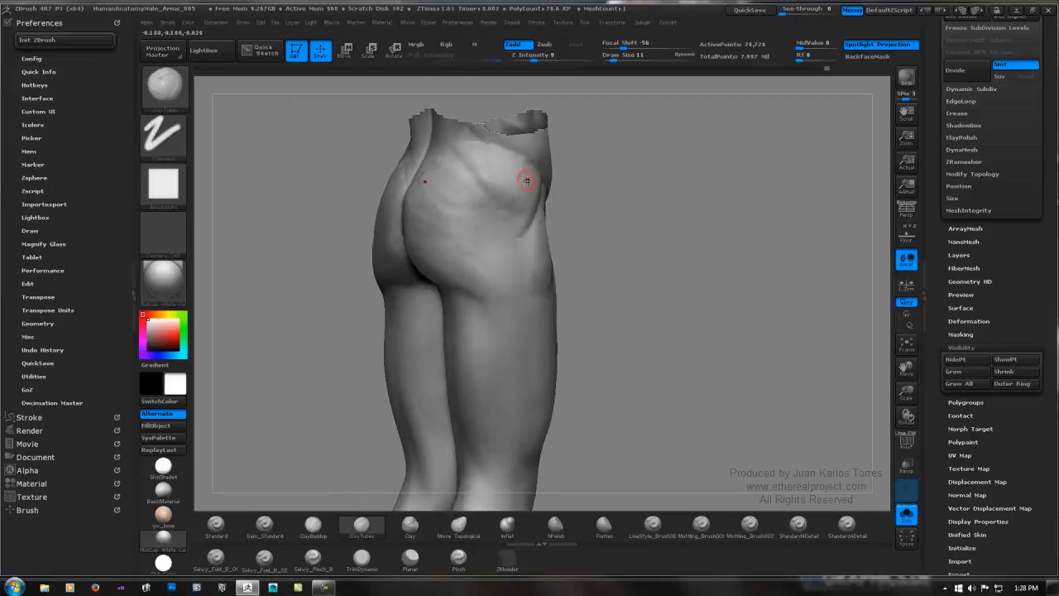
mouse_move(565, 196)
right_mouse_down()
mouse_move(510, 203)
mouse_move(529, 198)
right_mouse_up()
left_click_drag(521, 196, 549, 182, "shift")
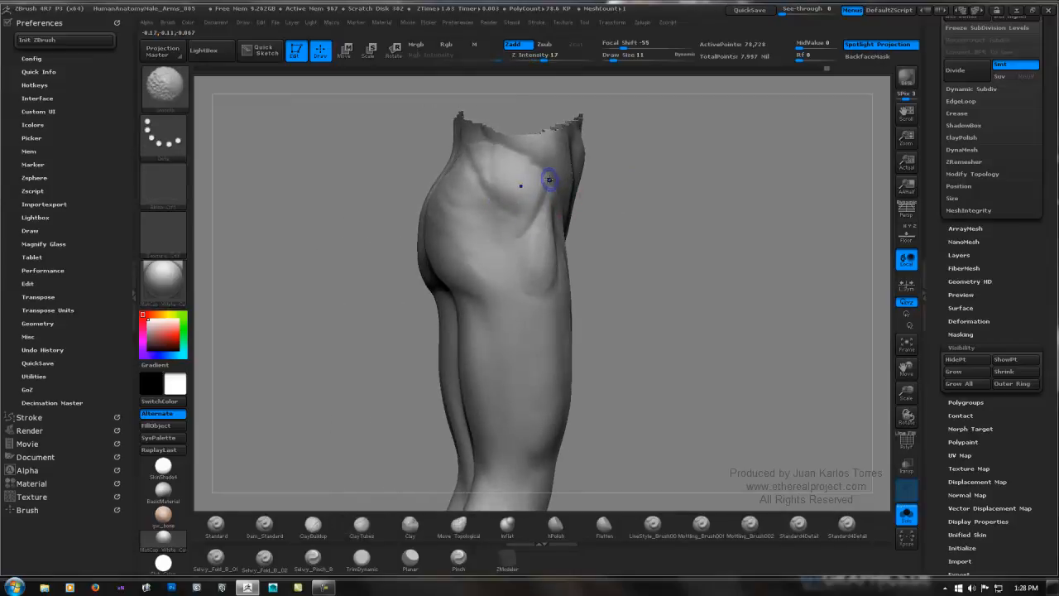
mouse_move(645, 210)
right_mouse_down()
mouse_move(544, 218)
mouse_move(610, 224)
mouse_move(563, 234)
mouse_move(549, 229)
mouse_move(651, 224)
right_mouse_up()
right_click_drag(534, 239, 548, 236, "ctrl")
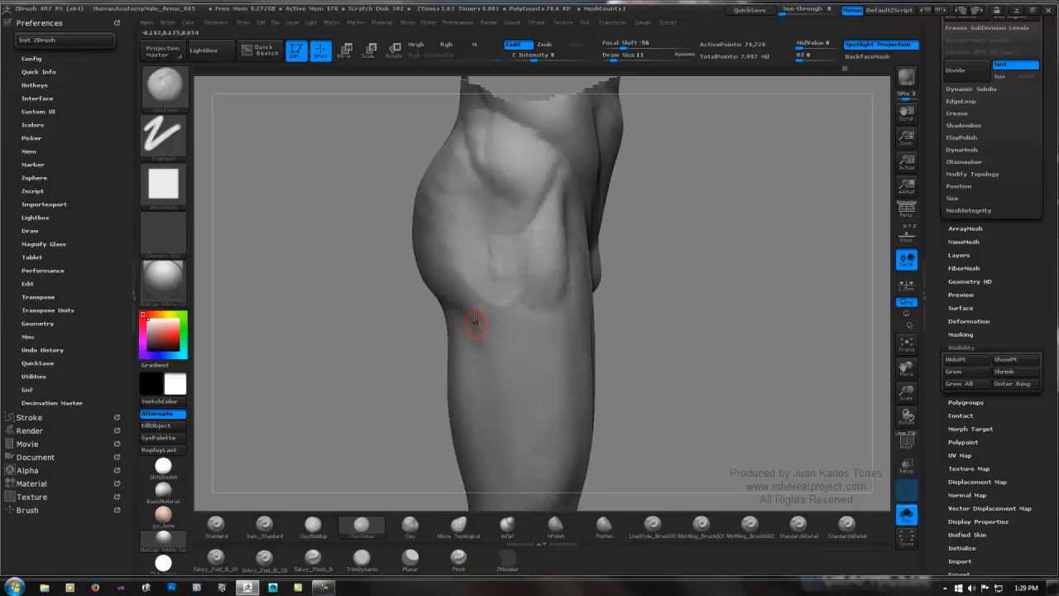
Add long ClayTubes strokes down the outer thigh from the hip to the knee and smooth them.
right_click_drag(490, 334, 514, 285, "alt")
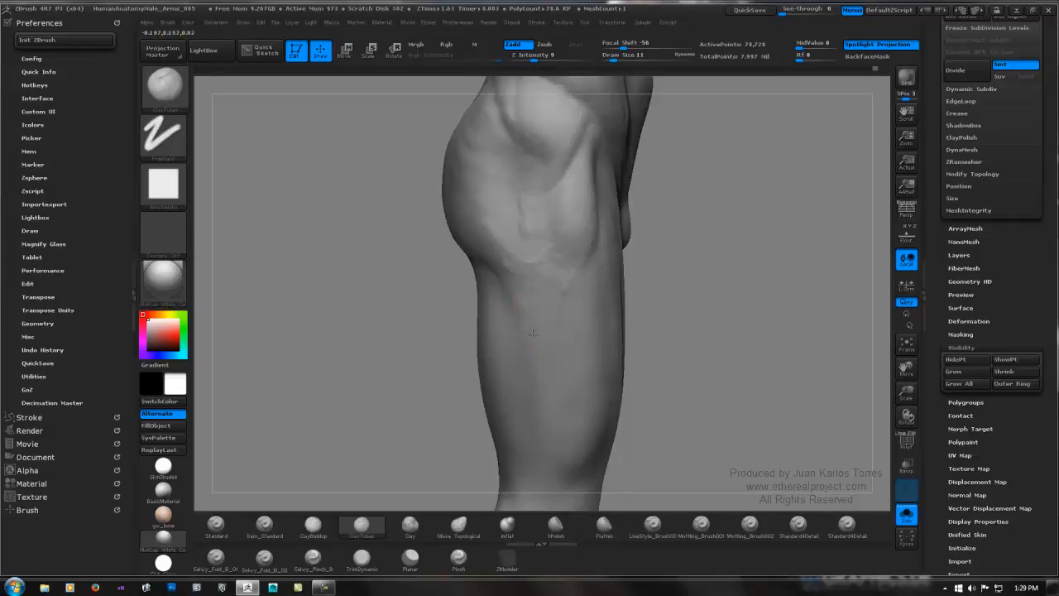
right_click_drag(563, 341, 562, 236, "alt")
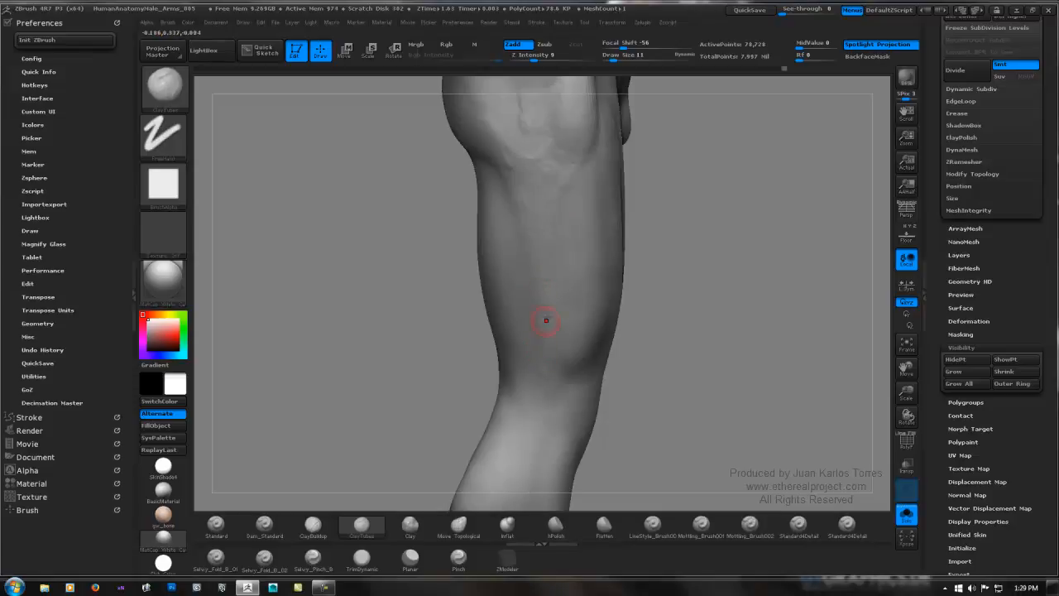
right_click_drag(549, 334, 538, 290, "alt")
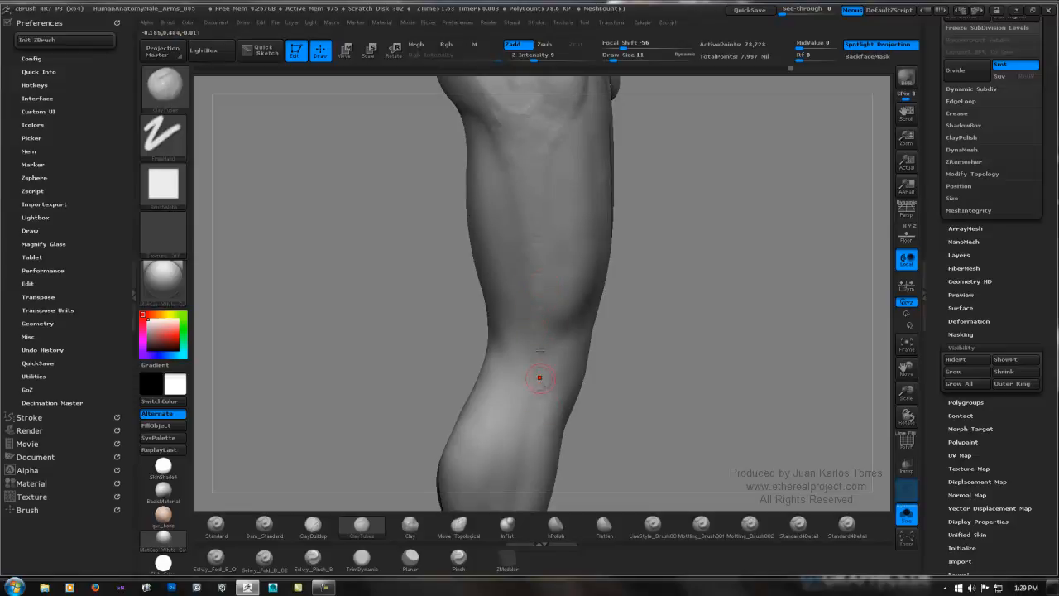
key("shift")
right_click_drag(561, 163, 547, 240, "alt")
key("shift")
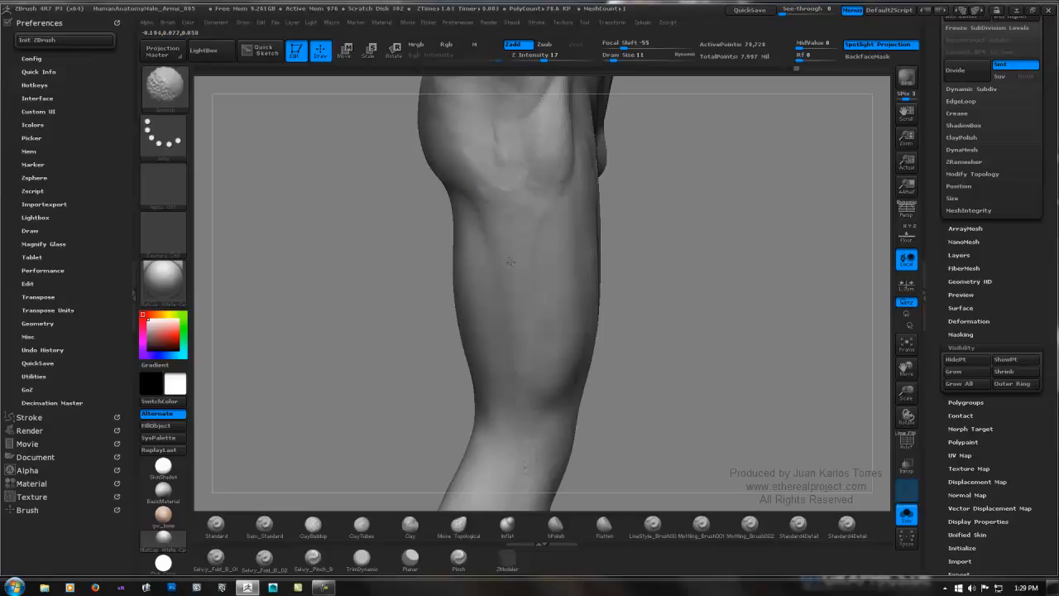
right_click_drag(523, 316, 516, 256, "alt")
key("shift")
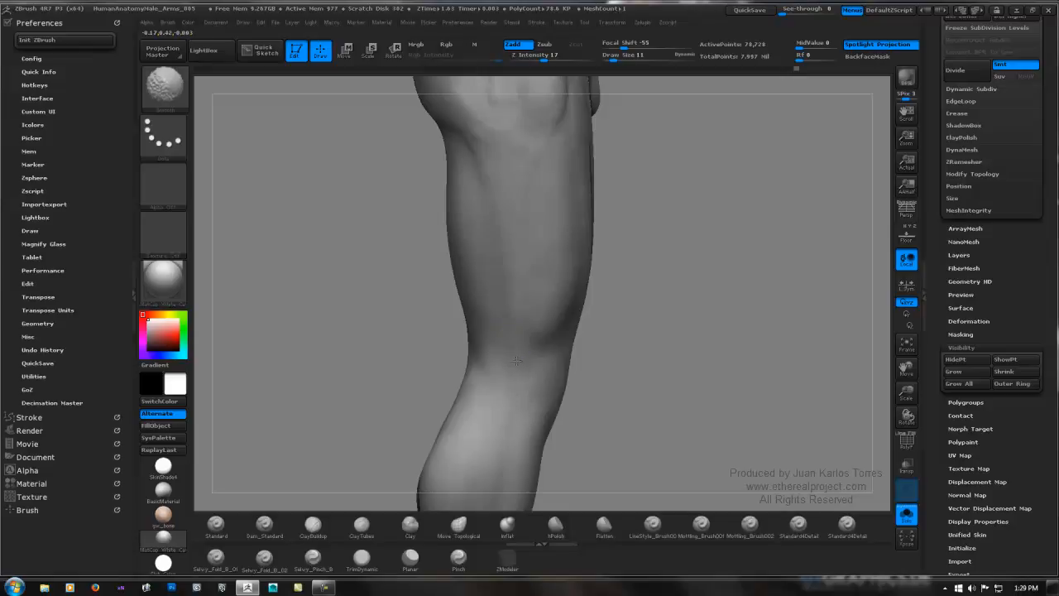
Smooth the back outer thigh down to the knee and the transition beneath the outer hip.
right_click_drag(515, 188, 461, 217)
left_click_drag(478, 269, 494, 355, "shift")
left_click_drag(464, 204, 489, 286, "shift")
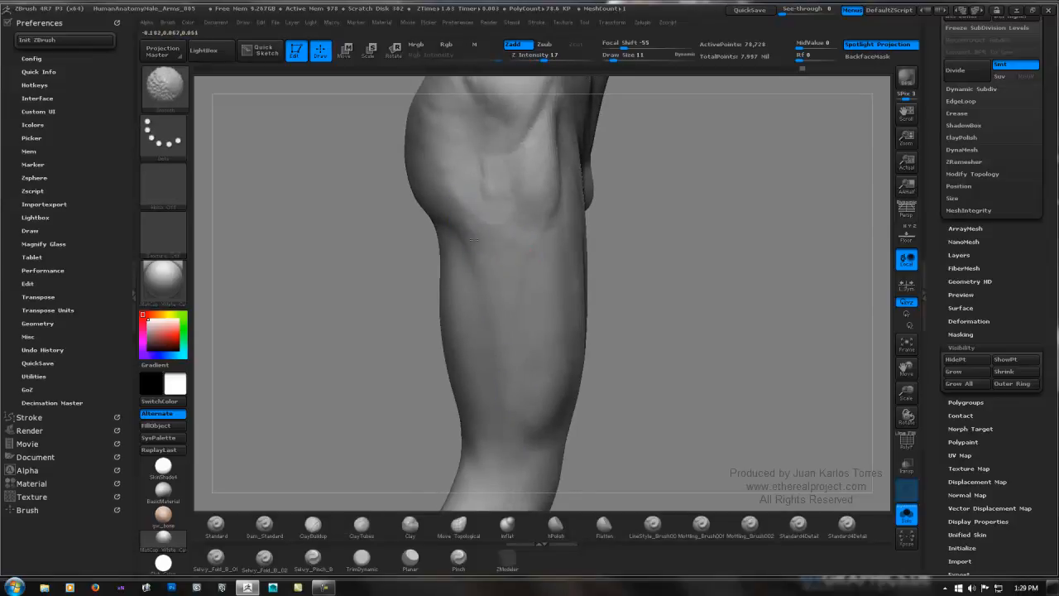
left_click_drag(509, 234, 518, 251, "shift")
mouse_move(568, 240)
right_mouse_down()
mouse_move(502, 245)
mouse_move(612, 255)
mouse_move(501, 236)
mouse_move(582, 242)
right_mouse_up()
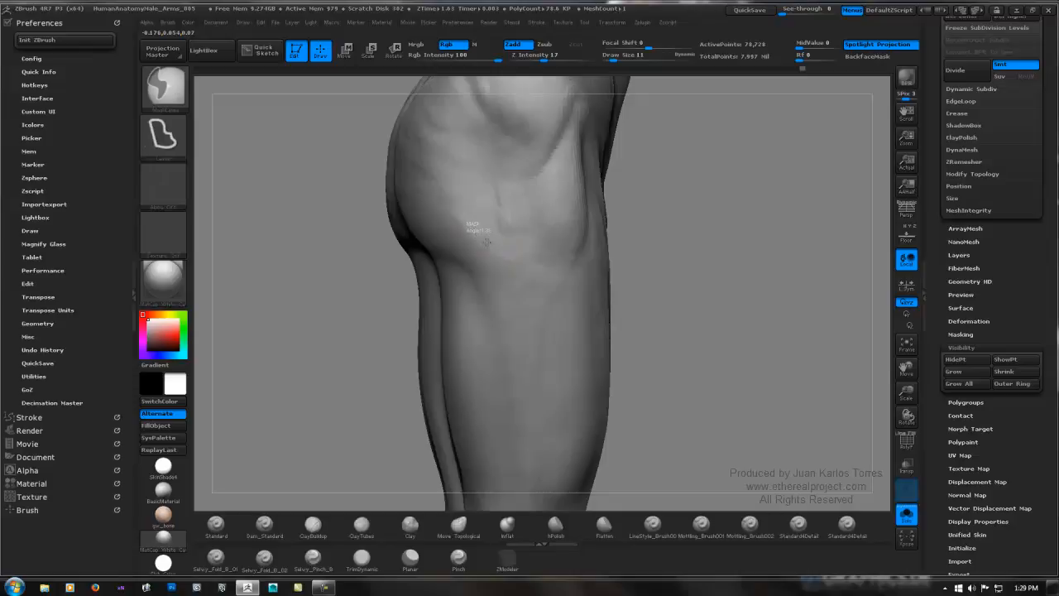
Lasso-mask a rounded patch on the outer hip between the buttock and front hip muscle, and invert the mask.
mouse_move(512, 256)
left_mouse_down("ctrl")
mouse_move(540, 222)
mouse_move(573, 247)
mouse_move(546, 310)
mouse_move(517, 331)
mouse_move(492, 326)
mouse_move(469, 235)
left_mouse_up("ctrl")
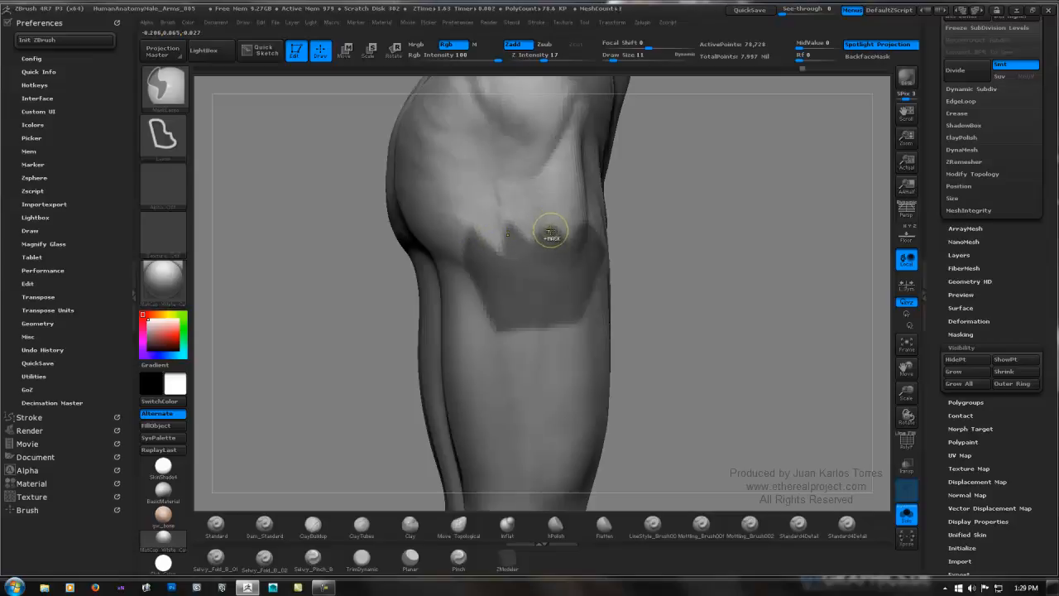
left_click_drag(694, 215, 667, 248, "shift")
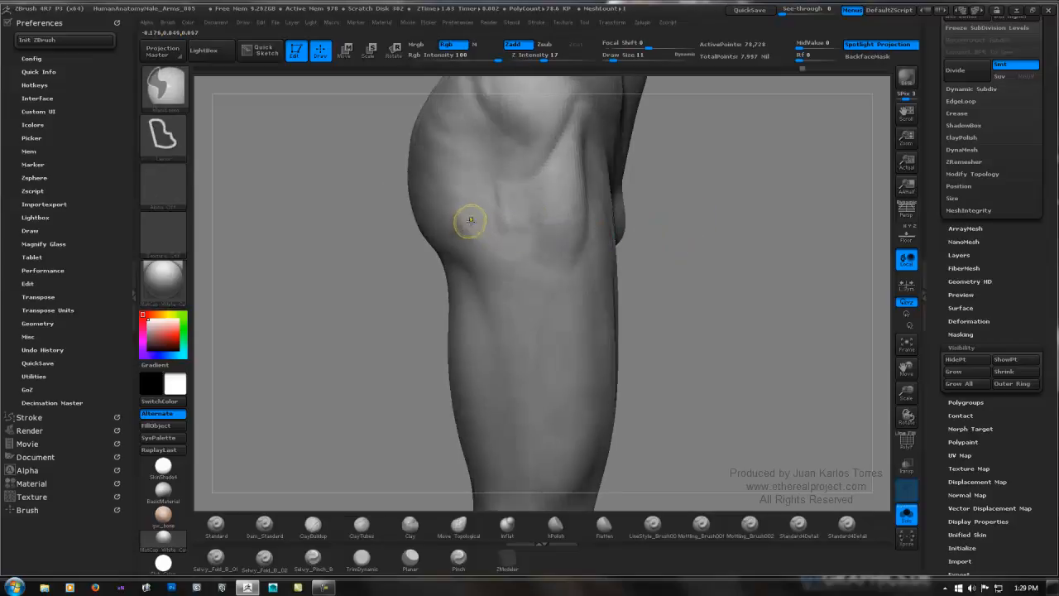
mouse_move(469, 221)
left_mouse_down("ctrl")
mouse_move(497, 254)
mouse_move(535, 240)
mouse_move(546, 190)
mouse_move(480, 159)
mouse_move(469, 220)
left_mouse_up("ctrl")
left_click(768, 222, "ctrl")
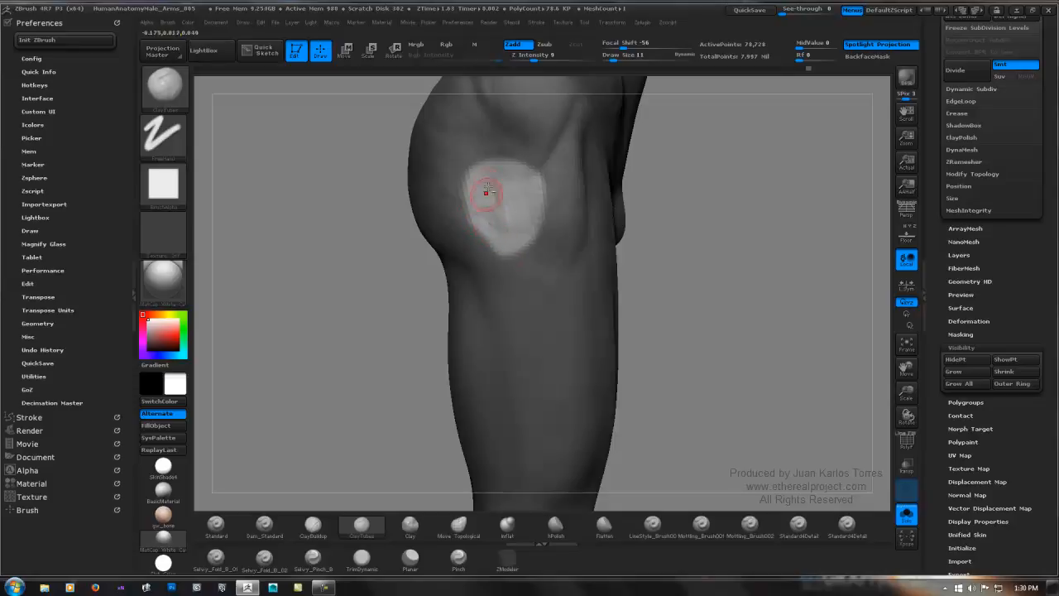
Sculpt the unmasked outer hip patch with ClayTubes, smooth its surface and lower edge, and clear the mask.
key("shift")
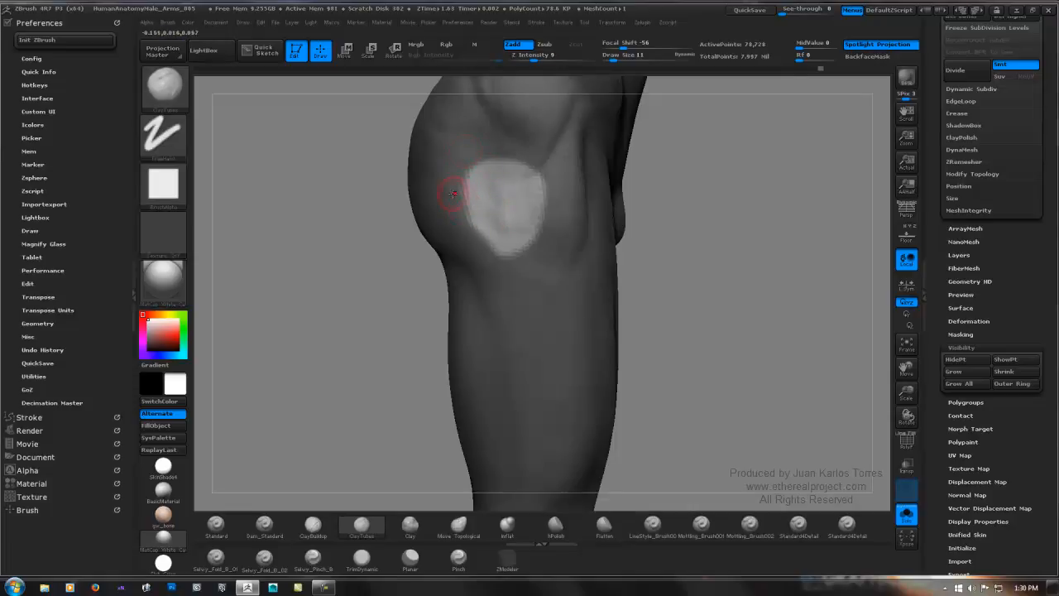
key("shift")
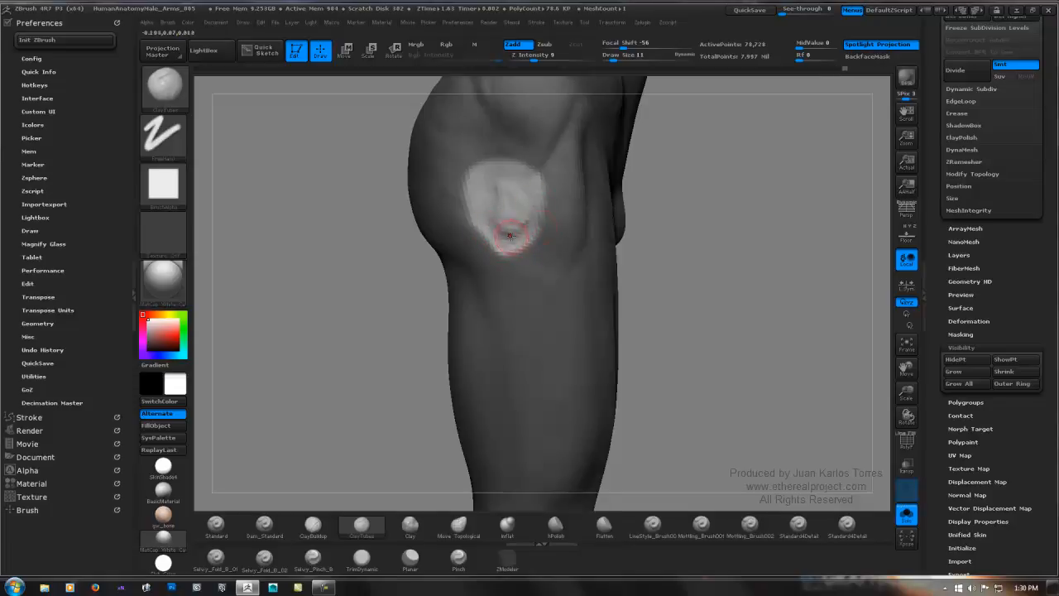
mouse_move(510, 236)
left_mouse_down("shift")
mouse_move(515, 229)
mouse_move(523, 242)
mouse_move(509, 237)
mouse_move(535, 206)
mouse_move(485, 249)
left_mouse_up("shift")
key("shift")
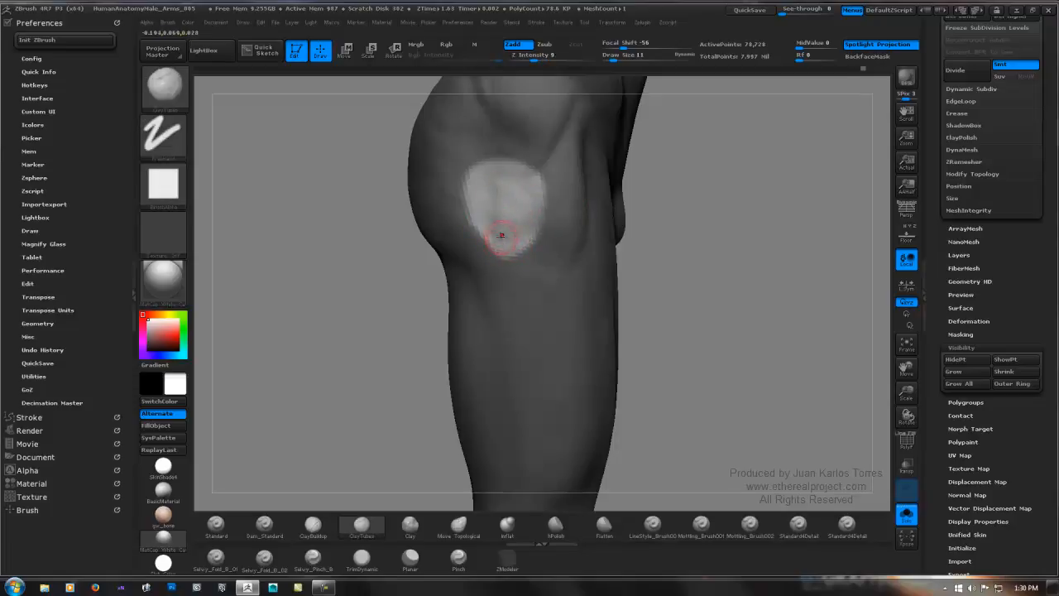
key("shift")
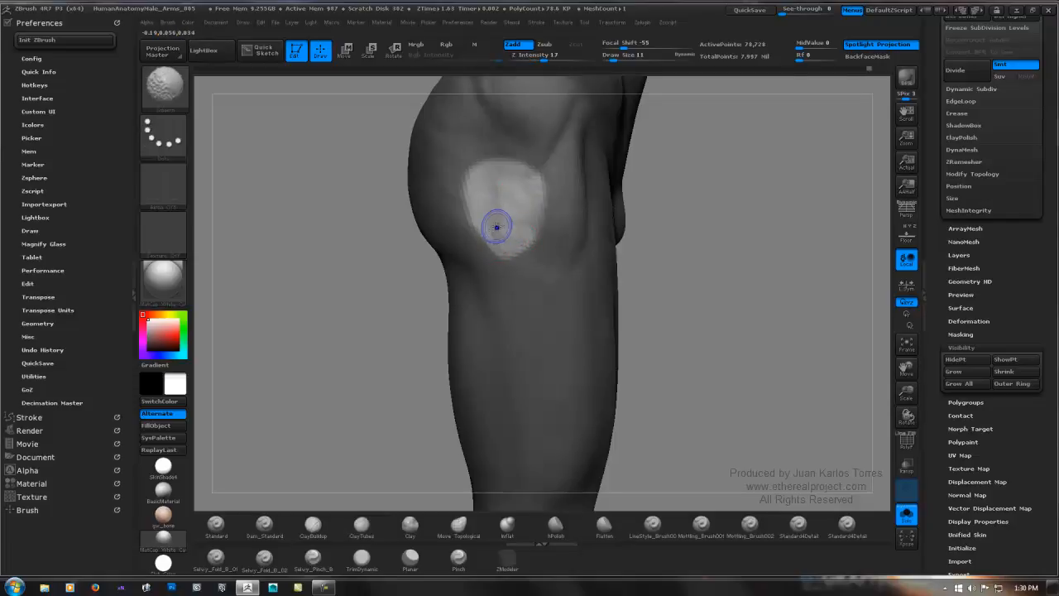
left_click_drag(678, 208, 699, 235, "ctrl")
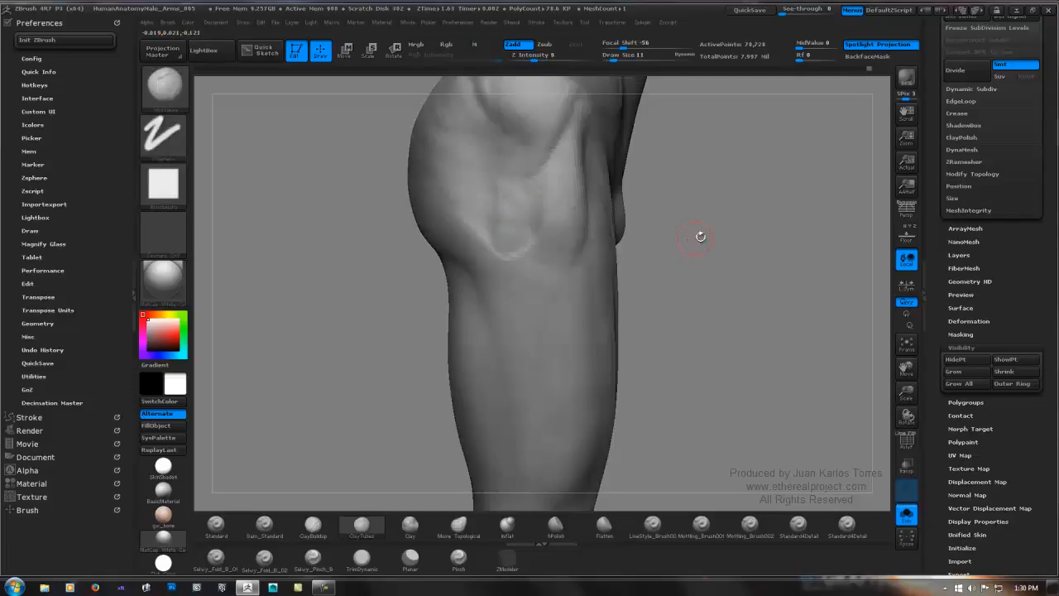
Blend the lower edge of the outer hip patch into the thigh and refine the front hip muscle beside it.
right_click_drag(730, 229, 573, 214, "ctrl")
mouse_move(574, 214)
right_mouse_down("ctrl")
mouse_move(530, 226)
mouse_move(524, 189)
mouse_move(490, 217)
mouse_move(676, 208)
mouse_move(676, 272)
mouse_move(669, 226)
right_mouse_up("ctrl")
key("shift")
right_click(476, 266)
key("shift")
key("shift")
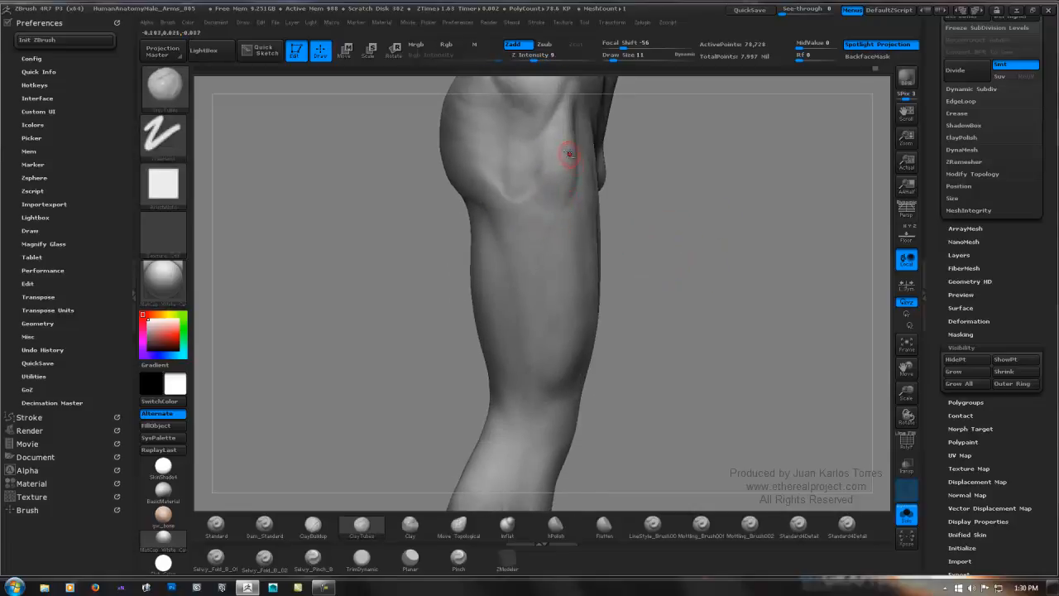
right_click_drag(565, 157, 549, 226)
Carve creases along the edges of the front outer hip muscle with the Dam_Standard brush.
left_click(274, 527)
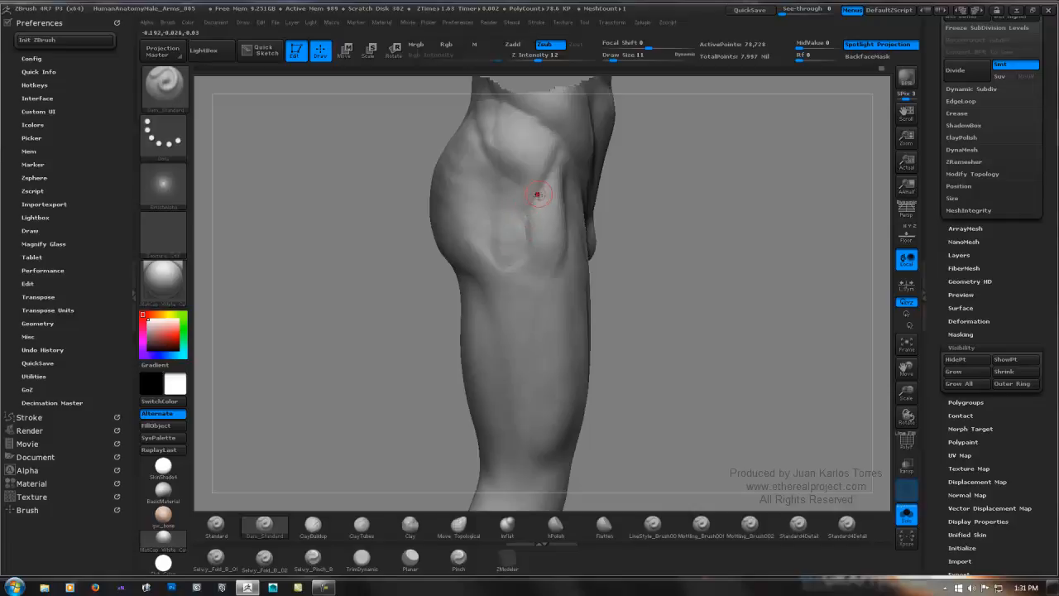
right_click_drag(547, 170, 568, 177)
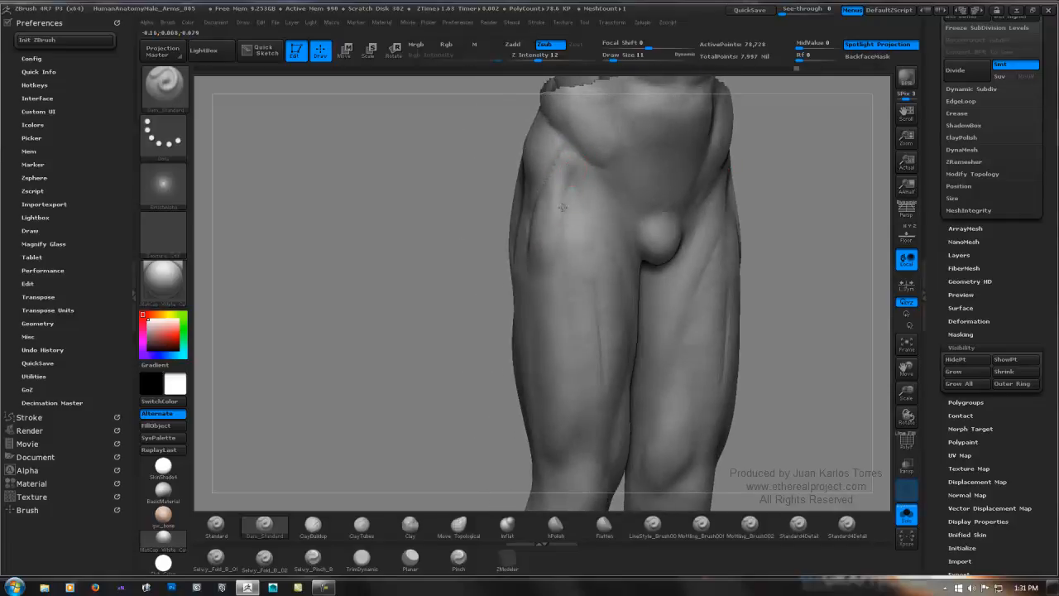
mouse_move(584, 230)
left_mouse_down()
mouse_move(568, 201)
mouse_move(568, 218)
mouse_move(576, 167)
mouse_move(539, 173)
left_mouse_up()
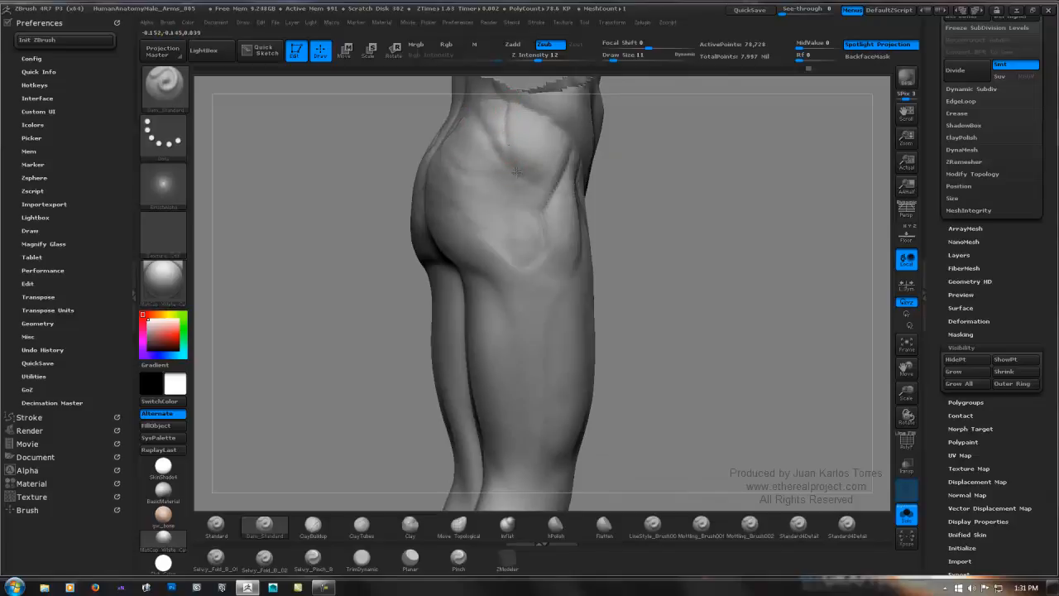
Carve Dam_Standard creases along the rear border of the upper hip muscle where it meets the buttock.
mouse_move(508, 183)
left_mouse_down()
mouse_move(472, 192)
mouse_move(471, 209)
left_mouse_up()
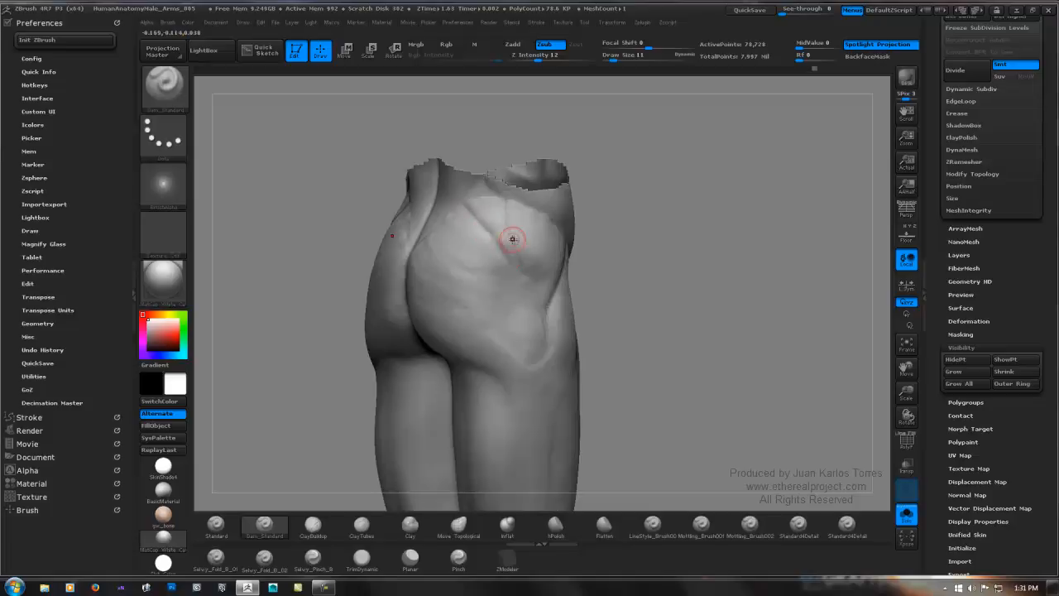
right_click_drag(527, 235, 535, 229)
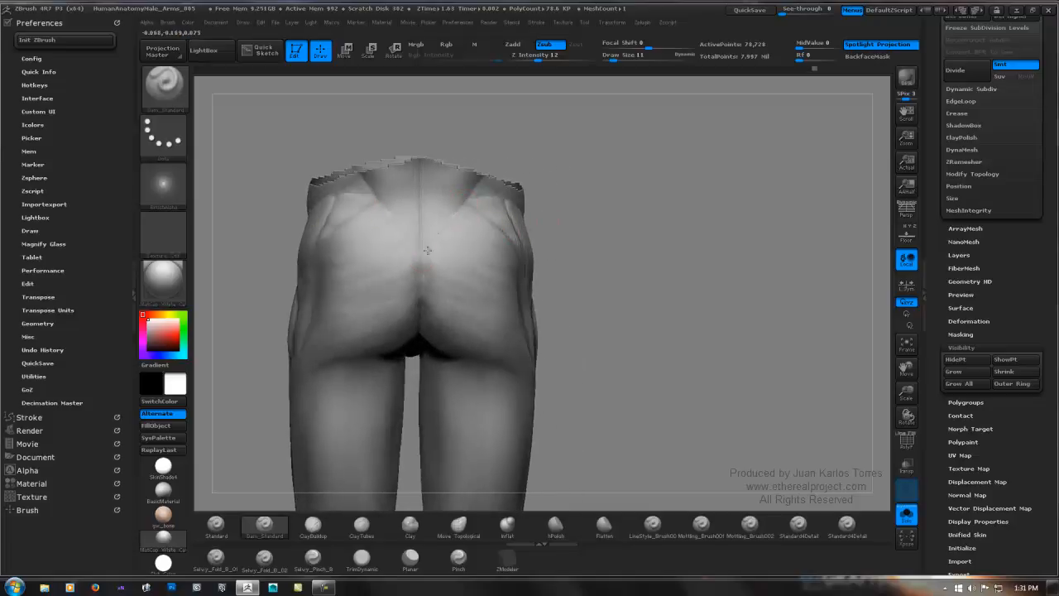
right_click_drag(428, 250, 711, 184)
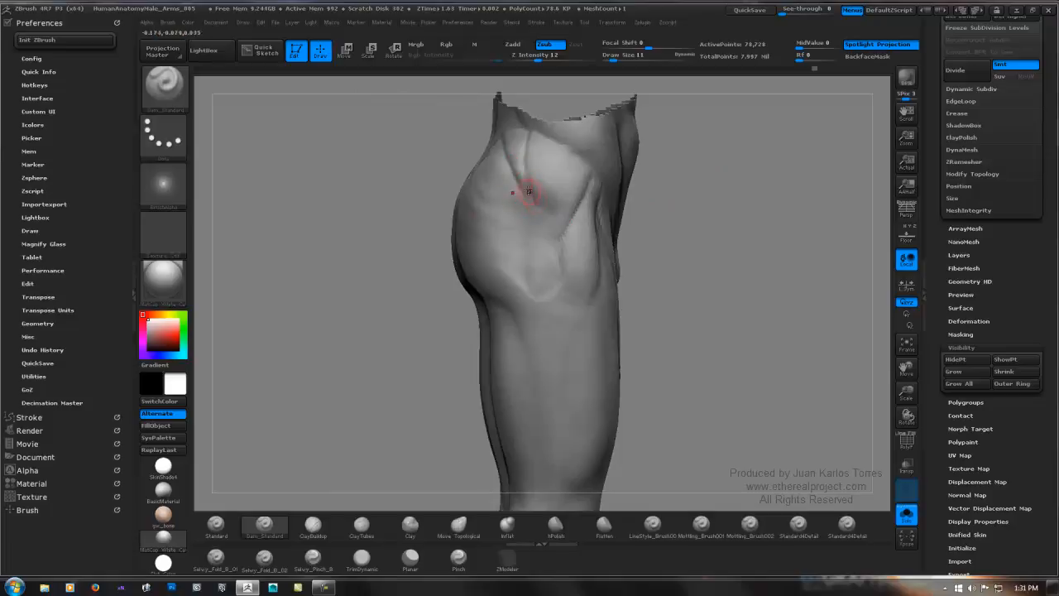
right_click_drag(538, 224, 473, 236, "alt")
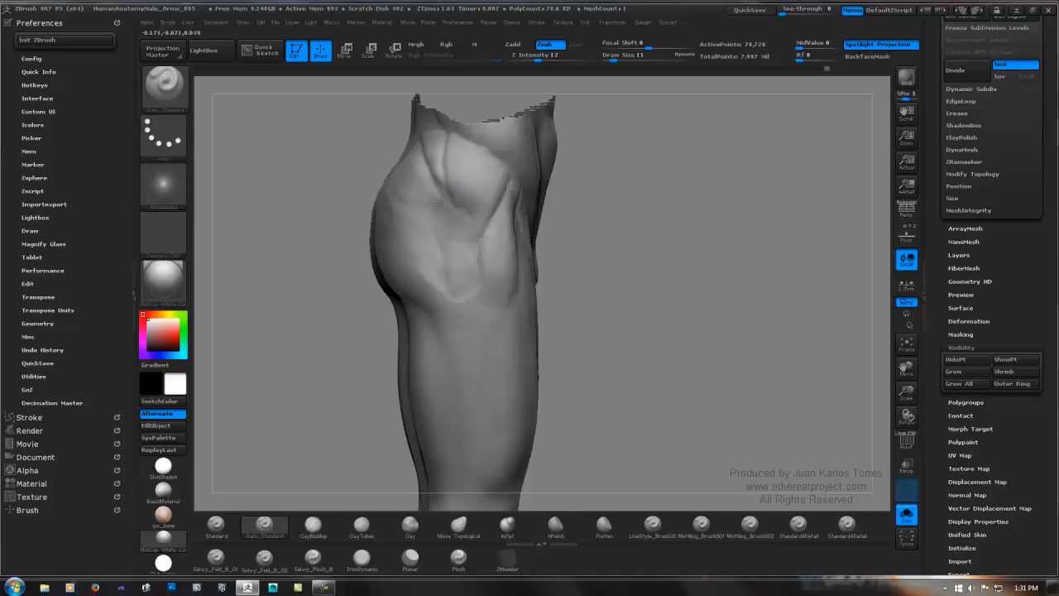
Build up the lower outer hip with ClayBuildup and sharpen the surrounding muscle creases with Dam_Standard.
key("b")
key("c")
key("b")
key("b")
key("d")
key("s")
mouse_move(432, 290)
right_mouse_down()
mouse_move(461, 257)
mouse_move(482, 297)
right_mouse_up()
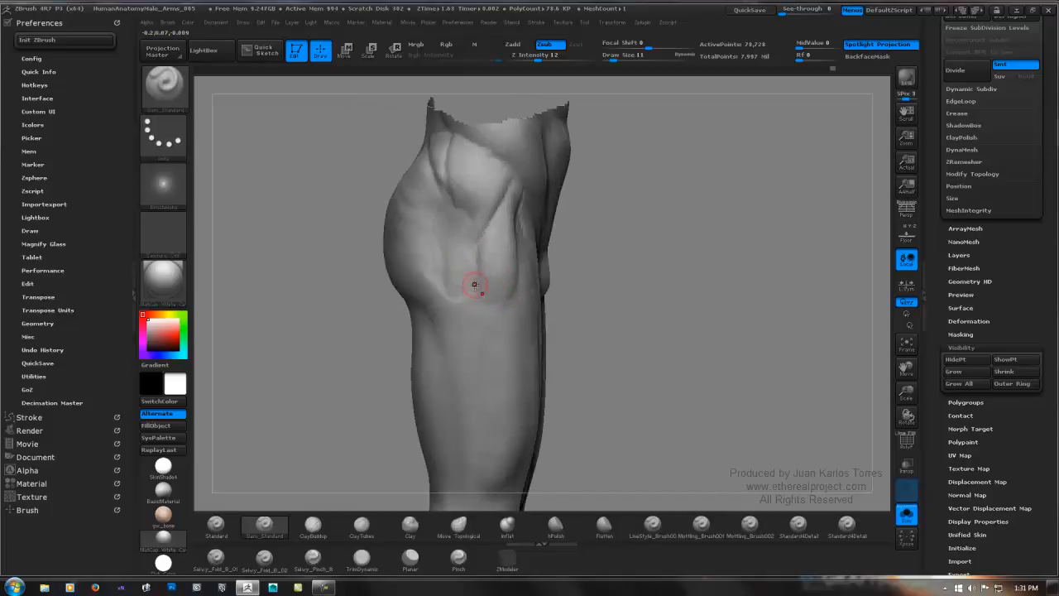
Fill the hollow behind the outer hip patch with ClayBuildup and smooth it into the lower buttock.
key("b")
key("c")
key("b")
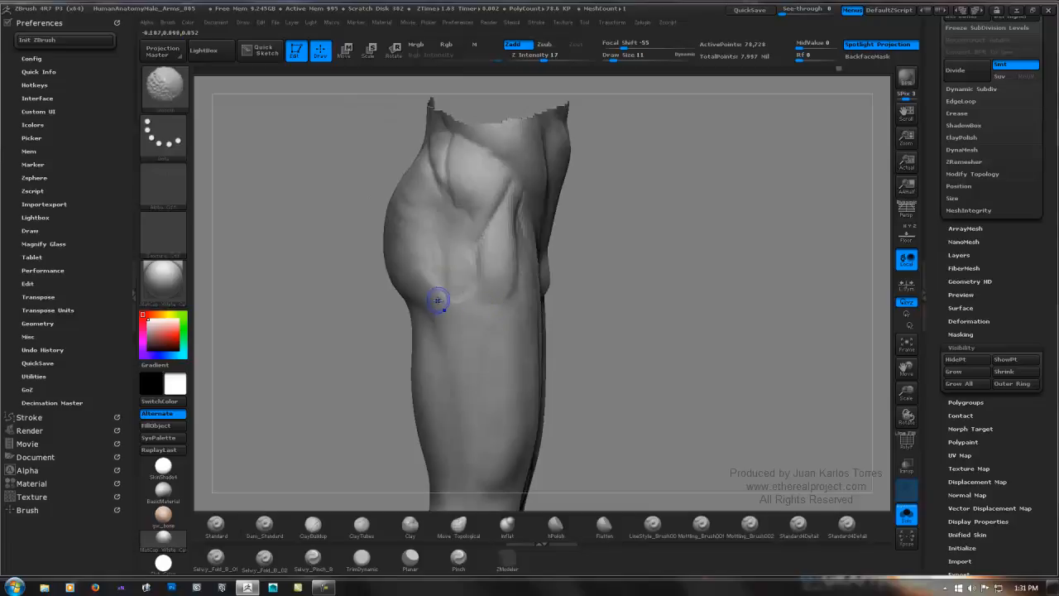
Define the outline of the outer hip patch and adjoining hip muscles with Dam_Standard creases, softening them with smoothing.
key("b")
key("d")
key("s")
mouse_move(485, 255)
right_mouse_down()
mouse_move(566, 241)
mouse_move(568, 224)
mouse_move(618, 254)
right_mouse_up()
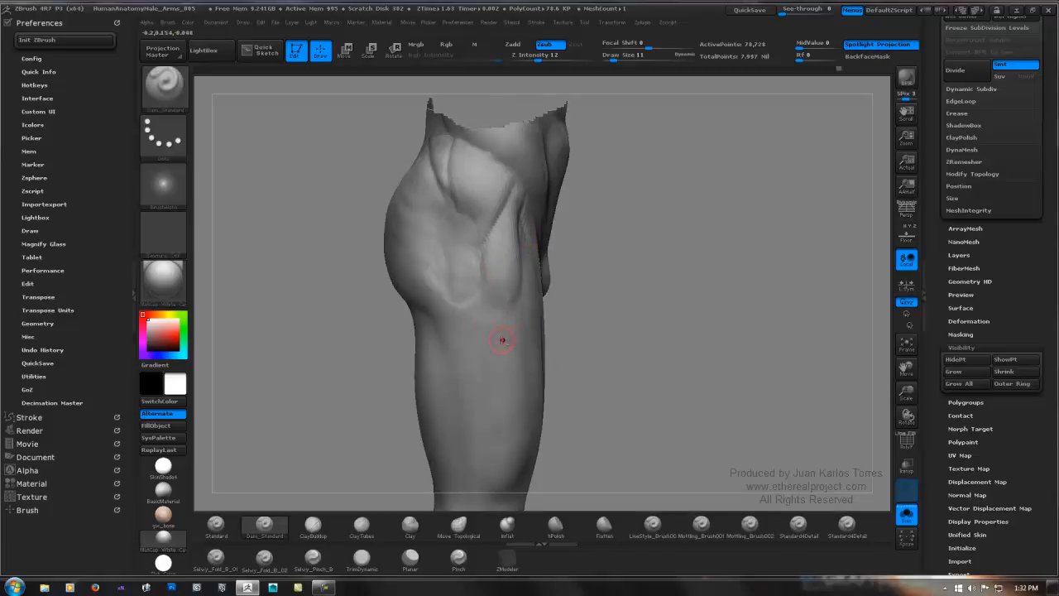
right_click_drag(502, 339, 425, 287)
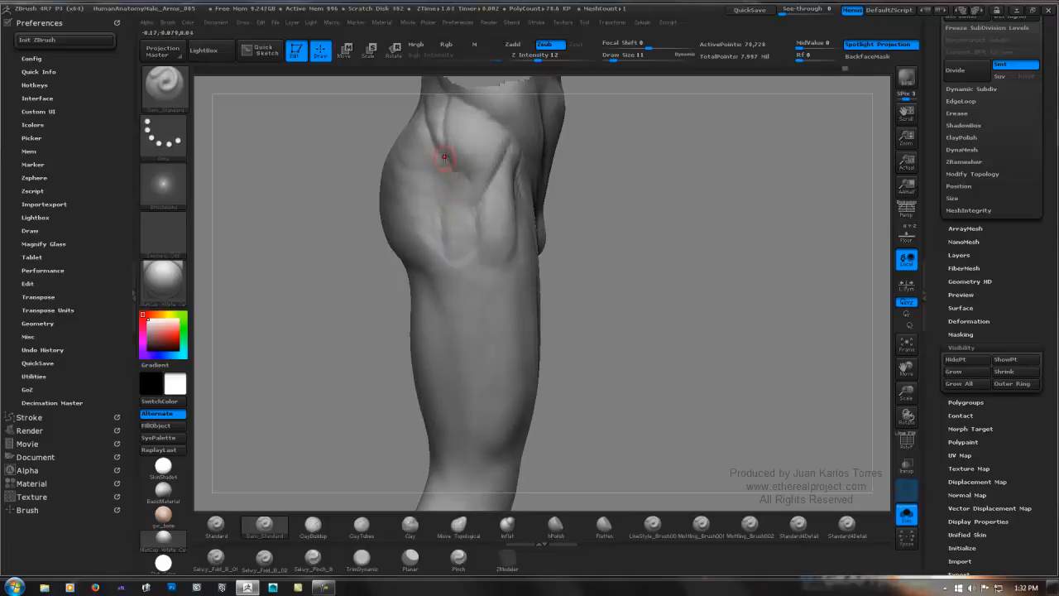
mouse_move(443, 207)
left_mouse_down()
mouse_move(448, 177)
mouse_move(439, 259)
mouse_move(455, 195)
left_mouse_up()
mouse_move(461, 220)
left_mouse_down("shift")
mouse_move(451, 206)
mouse_move(471, 251)
mouse_move(482, 215)
left_mouse_up("shift")
right_click_drag(422, 239, 480, 245)
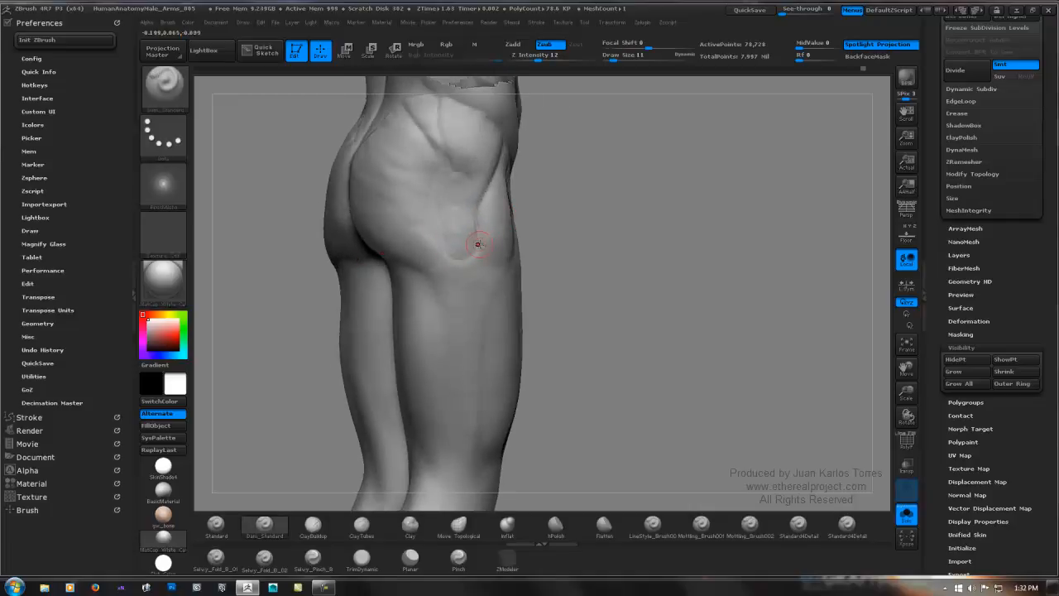
Smooth the lower front edge of the outer hip patch where it meets the upper thigh.
mouse_move(450, 249)
left_mouse_down("shift")
mouse_move(467, 256)
mouse_move(477, 242)
left_mouse_up("shift")
mouse_move(578, 214)
right_mouse_down()
mouse_move(650, 220)
mouse_move(510, 232)
mouse_move(575, 232)
mouse_move(610, 206)
mouse_move(580, 253)
mouse_move(569, 227)
mouse_move(629, 220)
right_mouse_up()
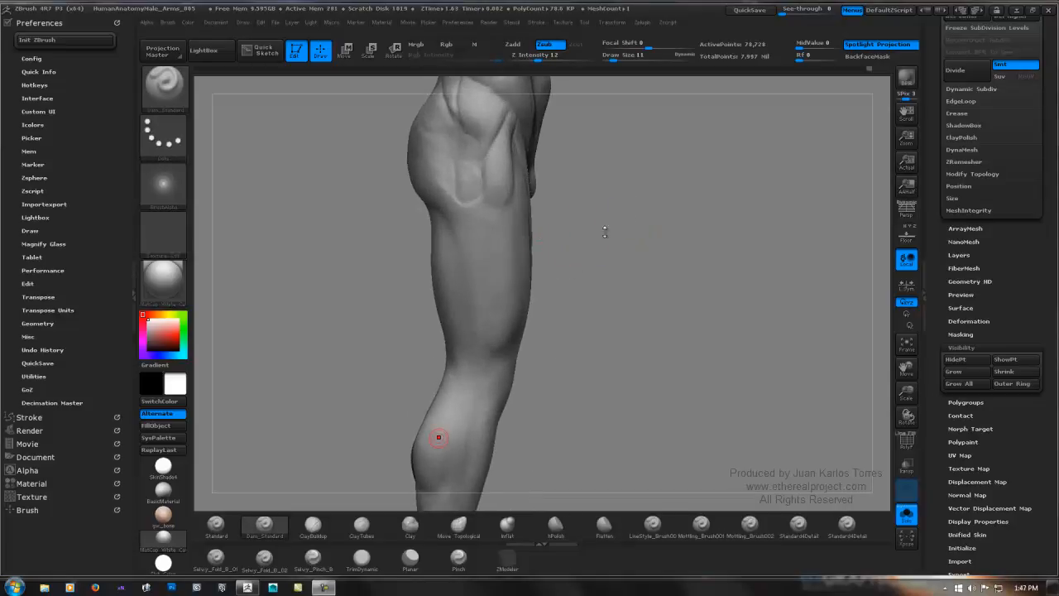
right_click_drag(389, 310, 395, 303)
right_click_drag(598, 249, 595, 257, "shift")
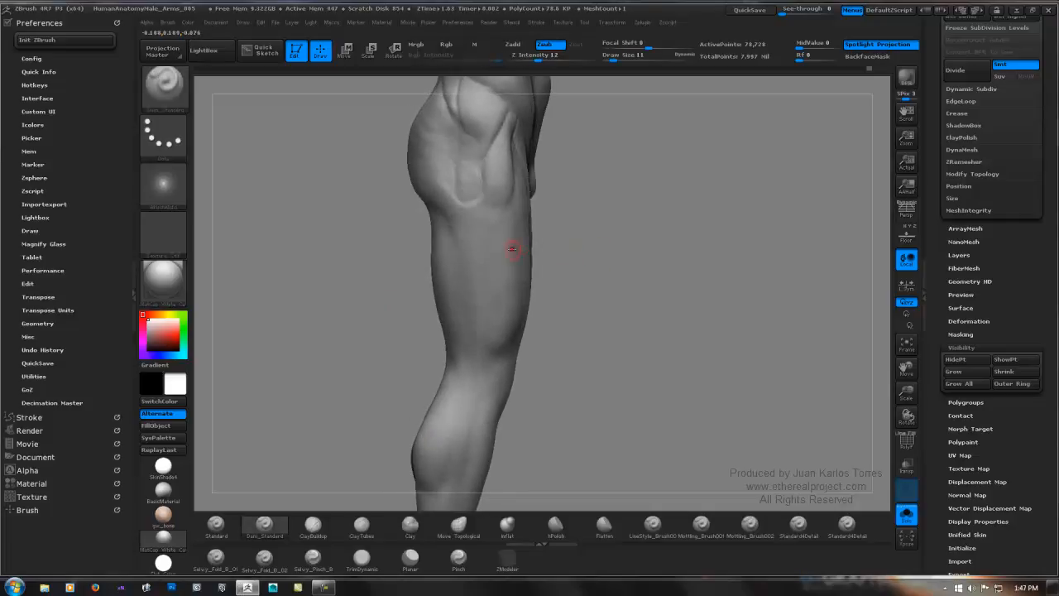
Lasso-mask a narrow vertical strip along the rear outer thigh and erase the stray mask from the front of the thigh.
mouse_move(455, 221)
right_mouse_down()
mouse_move(498, 222)
mouse_move(524, 206)
mouse_move(572, 234)
right_mouse_up()
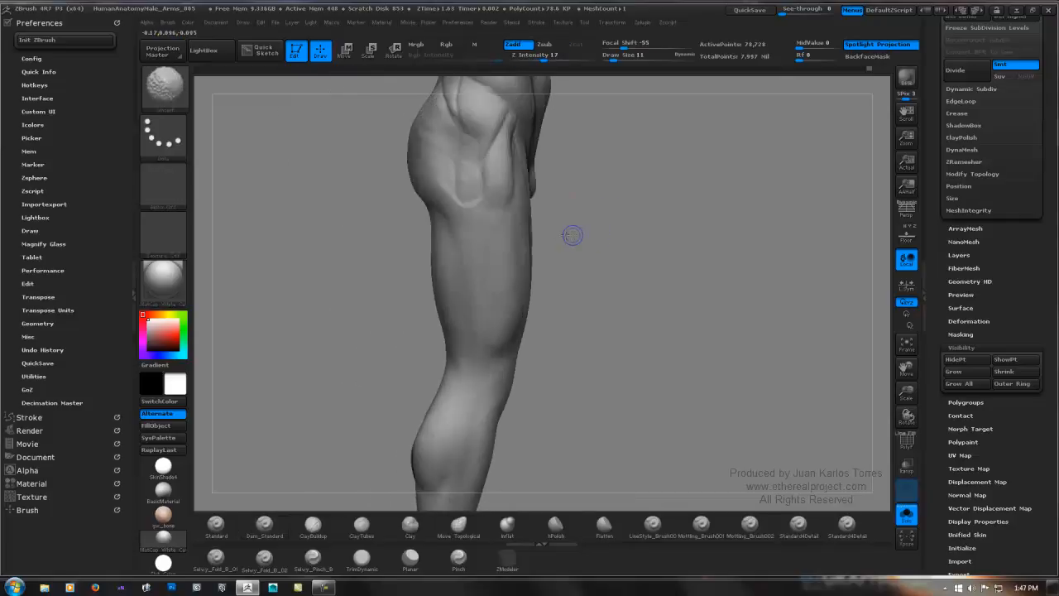
right_click_drag(457, 241, 473, 241)
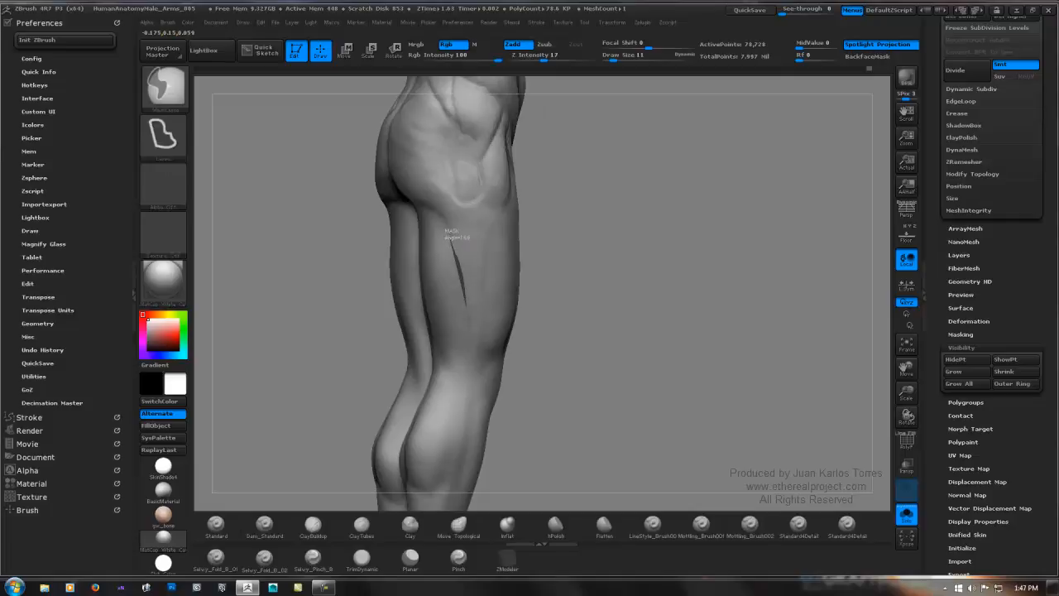
left_click_drag(467, 356, 451, 308, "ctrl")
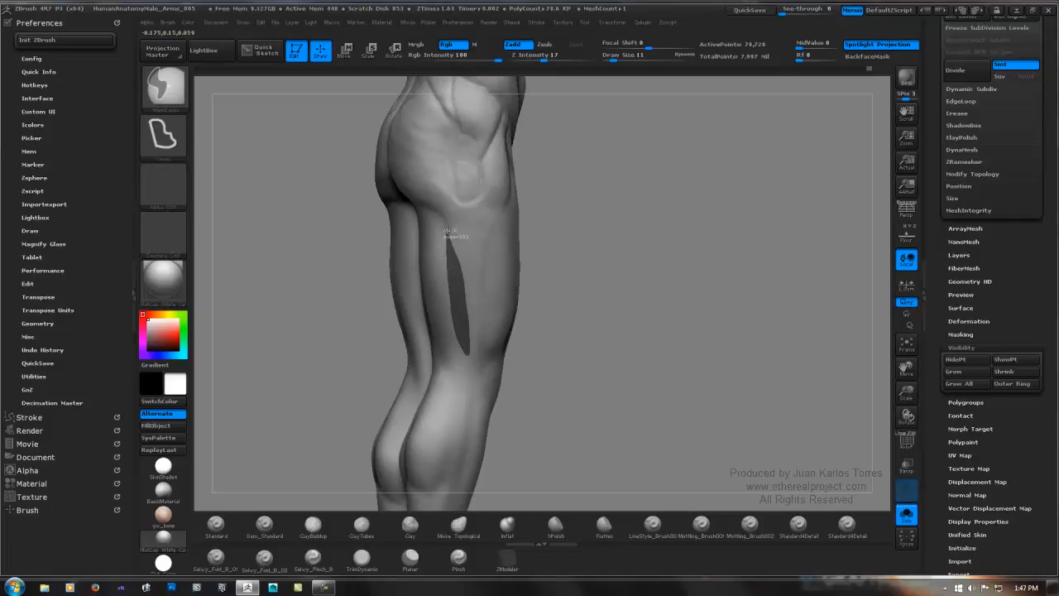
left_click_drag(444, 231, 450, 236, "ctrl")
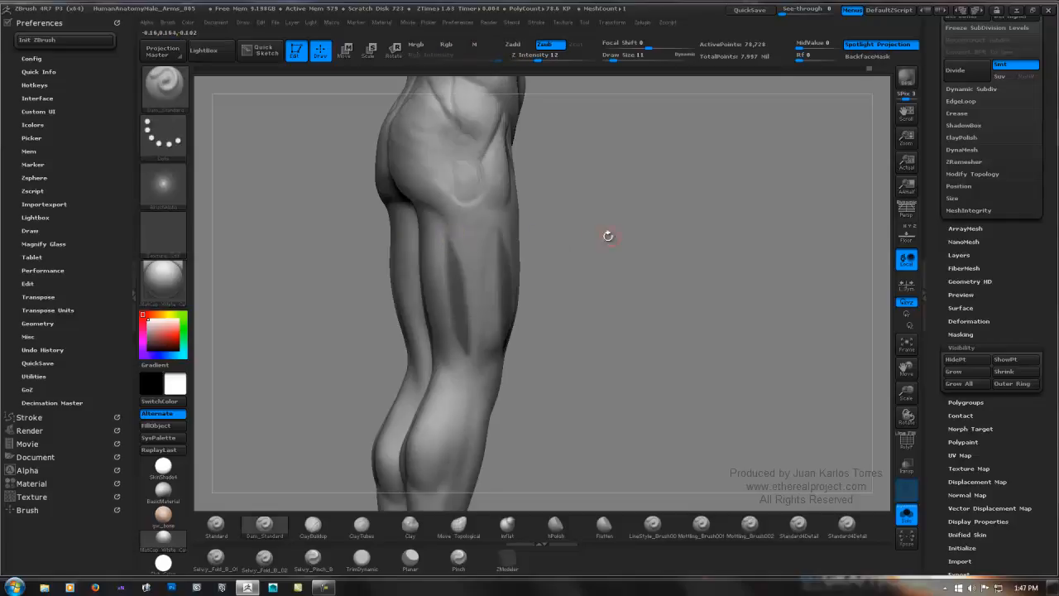
left_click_drag(608, 235, 603, 256, "shift")
mouse_move(543, 224)
left_mouse_down("ctrl+alt")
mouse_move(484, 243)
mouse_move(545, 331)
left_mouse_up("ctrl+alt")
Lasso-mask the long muscle on the front outer thigh, from below the hip down to just above the knee.
mouse_move(494, 246)
right_mouse_down()
mouse_move(560, 240)
mouse_move(336, 237)
right_mouse_up()
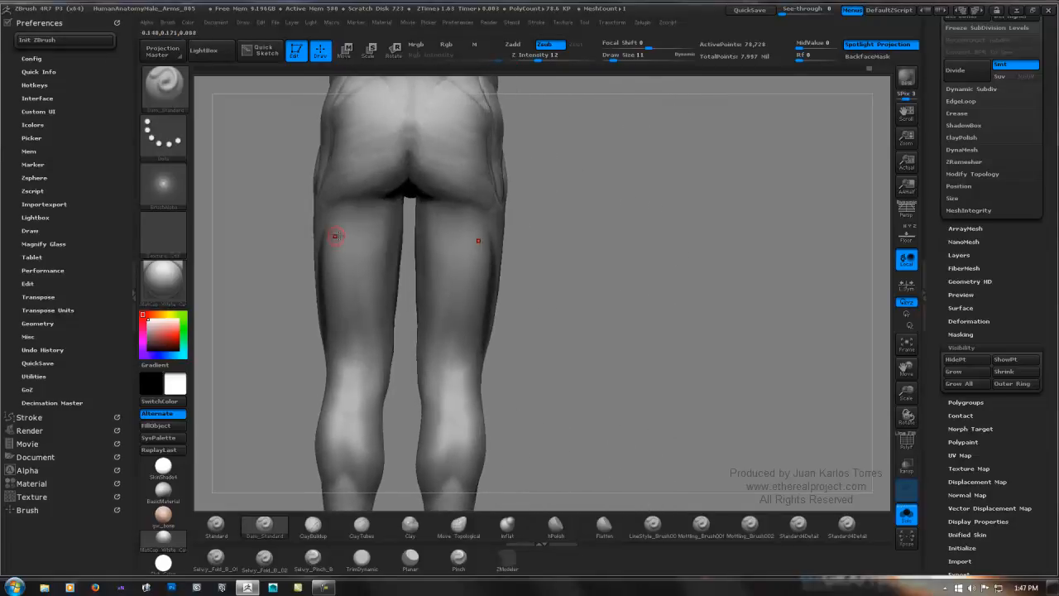
left_click_drag(560, 212, 554, 215, "shift")
mouse_move(379, 224)
left_mouse_down("ctrl")
mouse_move(443, 385)
mouse_move(389, 219)
left_mouse_up("ctrl")
right_click_drag(389, 219, 500, 262)
left_click_drag(606, 231, 494, 225)
left_click_drag(444, 201, 427, 199)
key("b")
key("m")
key("a")
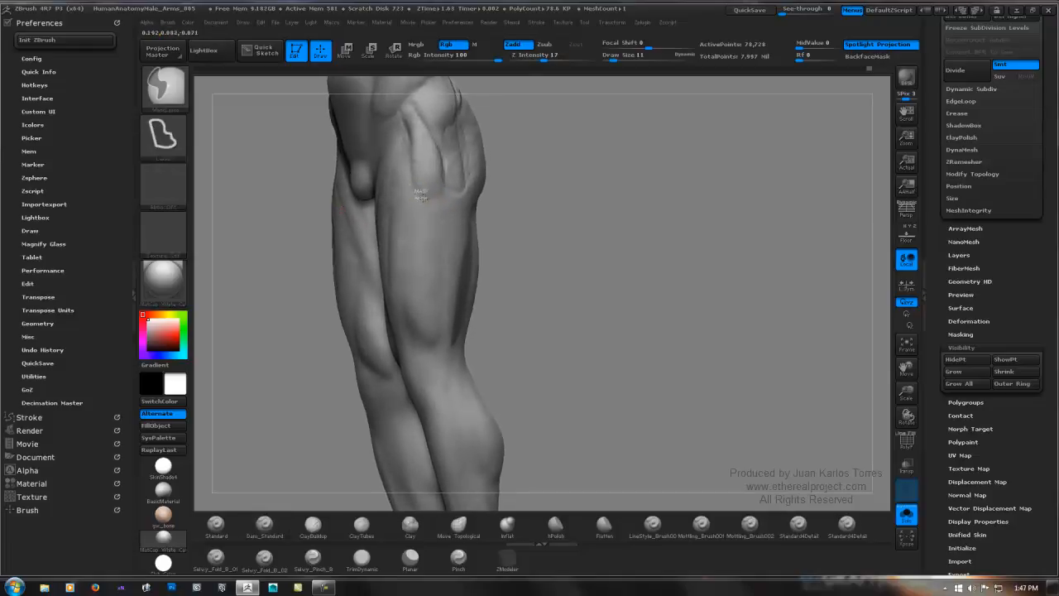
mouse_move(443, 242)
left_mouse_down()
mouse_move(440, 339)
mouse_move(430, 349)
mouse_move(407, 334)
mouse_move(402, 300)
left_mouse_up()
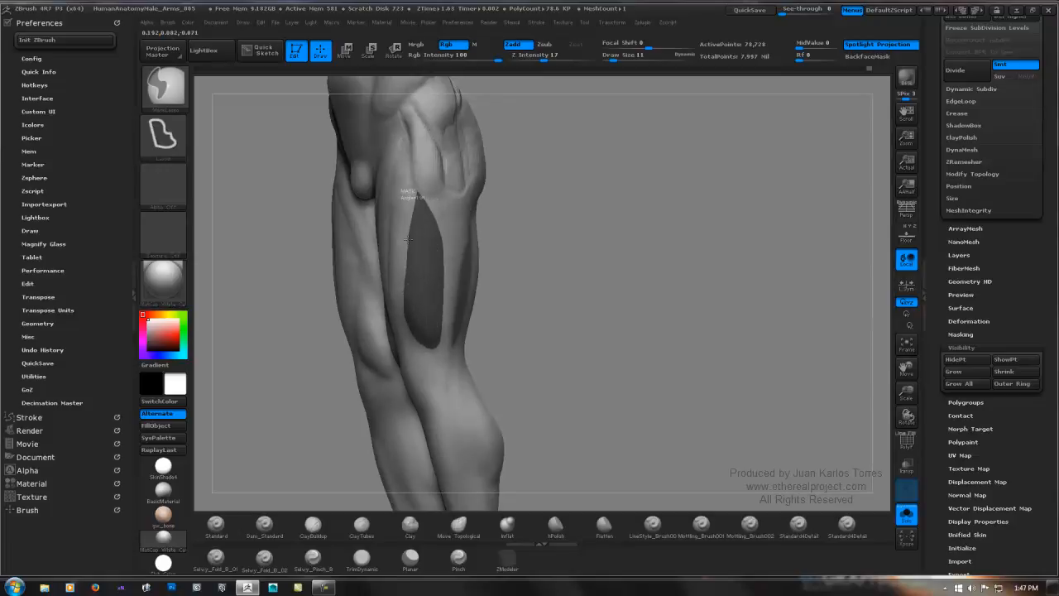
left_click_drag(408, 196, 413, 185)
Change the masking brush to MaskPen and erase the spilled mask from the outer back of the thighs.
key("b")
key("d")
key("s")
mouse_move(505, 207)
left_mouse_down()
mouse_move(556, 209)
mouse_move(498, 210)
left_mouse_up()
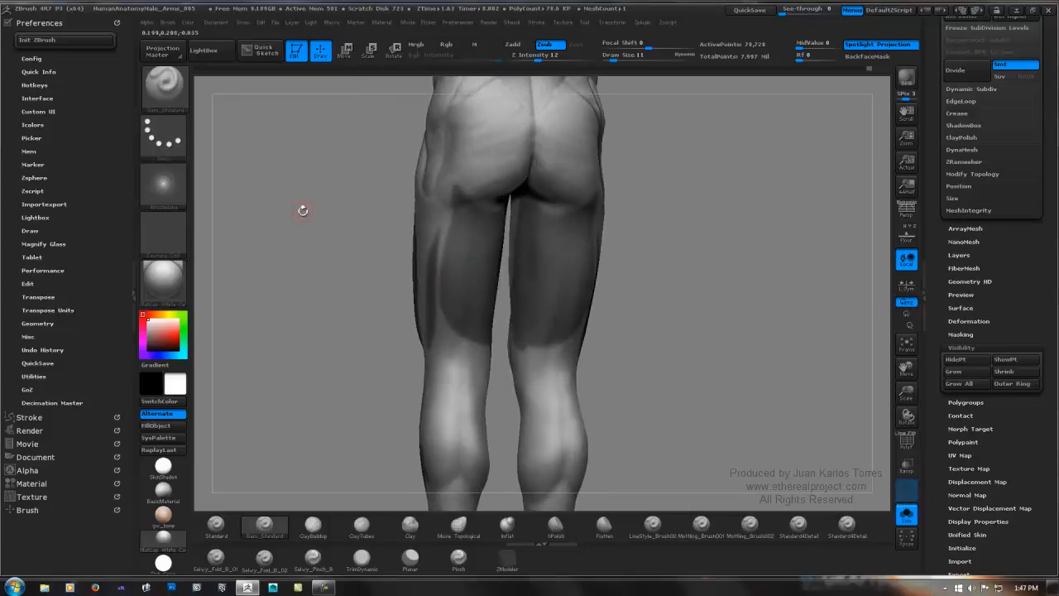
key("ctrl")
left_click(183, 96)
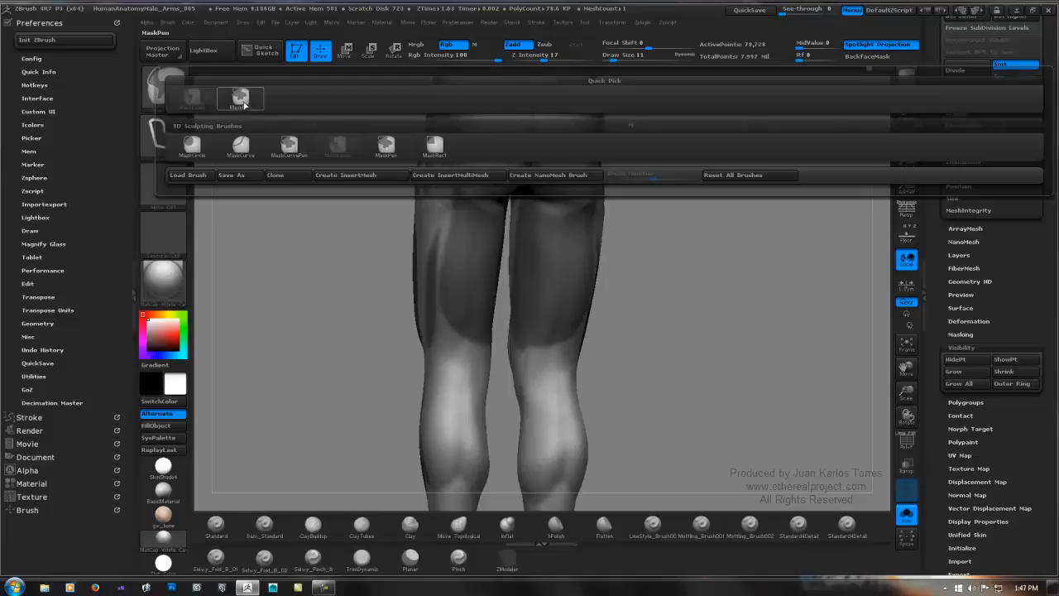
left_click(243, 104)
left_click_drag(638, 234, 584, 236)
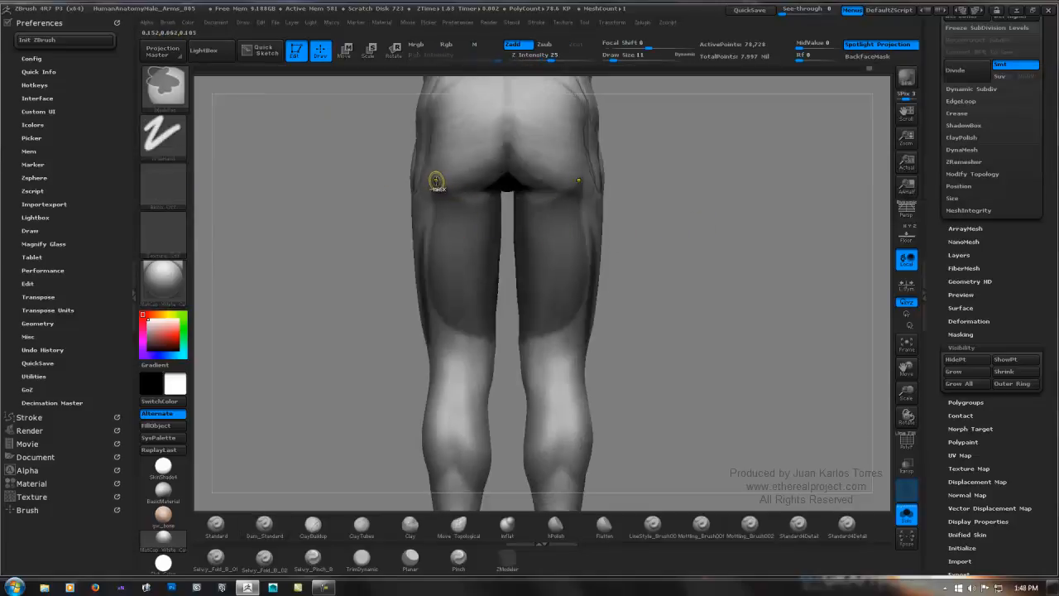
mouse_move(435, 175)
left_mouse_down("ctrl+alt")
mouse_move(436, 275)
mouse_move(501, 258)
left_mouse_up("ctrl+alt")
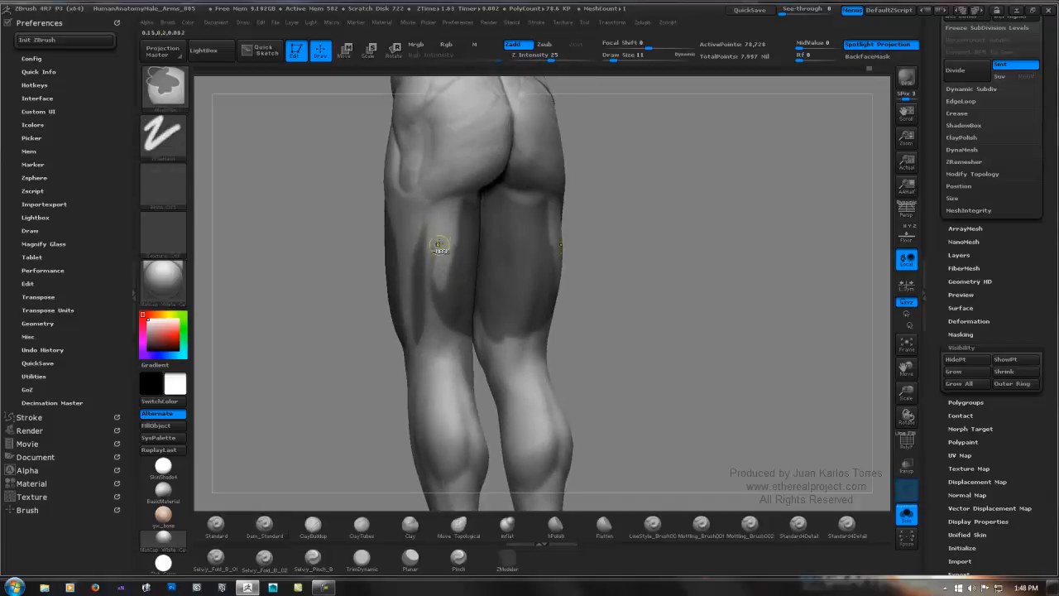
mouse_move(439, 247)
left_mouse_down("ctrl+alt")
mouse_move(436, 295)
mouse_move(440, 305)
mouse_move(446, 280)
mouse_move(451, 319)
mouse_move(462, 208)
mouse_move(452, 255)
left_mouse_up("ctrl+alt")
Erase the leftover mask from the inner back and inner side of the thighs with MaskPen.
right_click_drag(504, 237, 405, 248)
left_click_drag(357, 281, 363, 281, "shift")
mouse_move(475, 217)
left_mouse_down("ctrl+alt")
mouse_move(475, 295)
mouse_move(458, 323)
mouse_move(484, 217)
mouse_move(469, 227)
mouse_move(482, 277)
mouse_move(485, 201)
mouse_move(485, 324)
mouse_move(487, 204)
left_mouse_up("ctrl+alt")
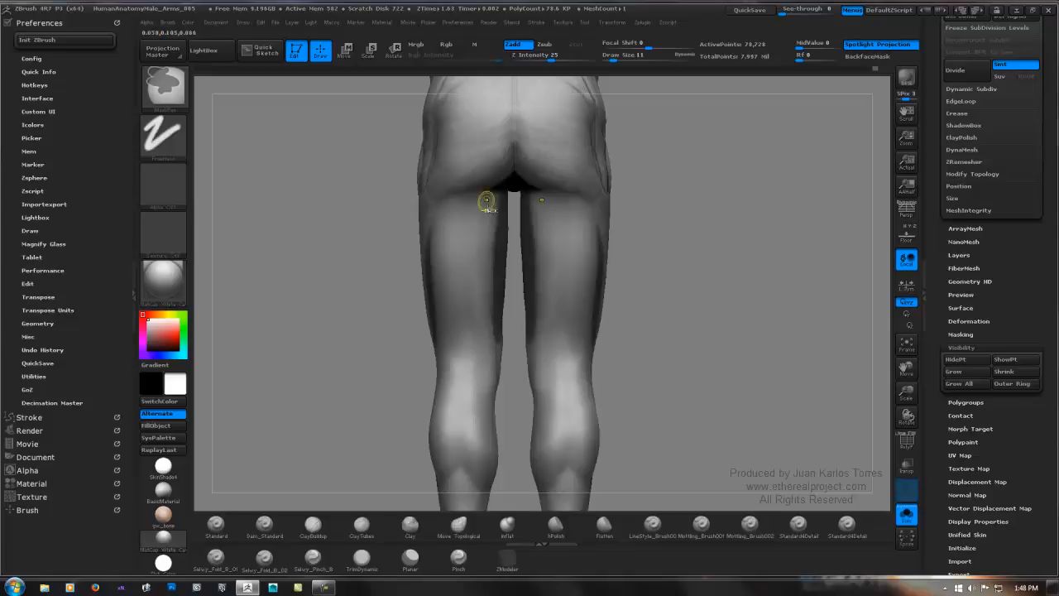
mouse_move(489, 207)
right_mouse_down()
mouse_move(455, 217)
mouse_move(477, 221)
mouse_move(400, 237)
mouse_move(473, 220)
right_mouse_up()
key("ctrl")
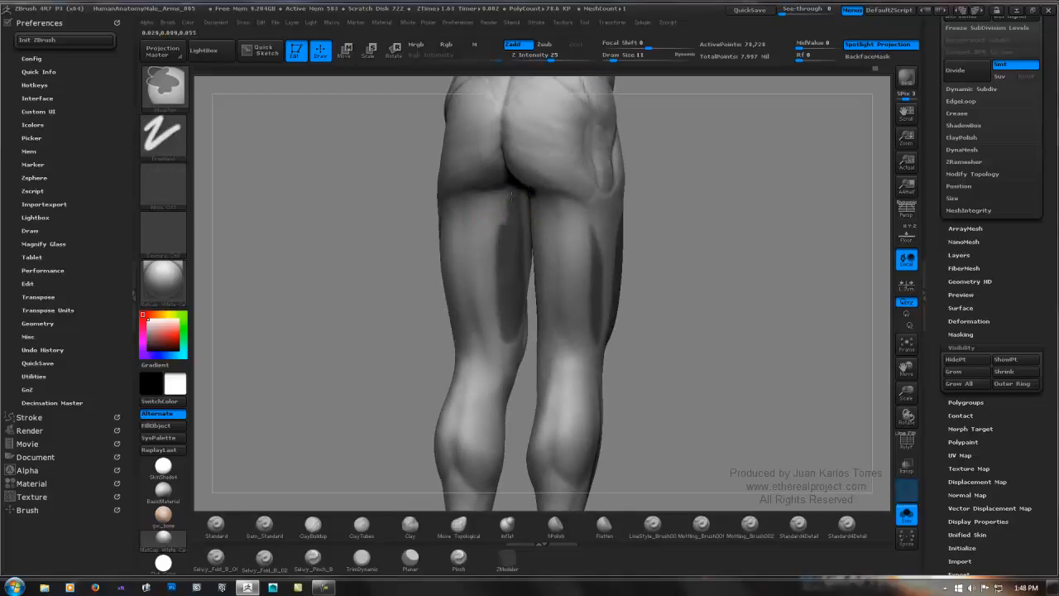
mouse_move(520, 220)
left_mouse_down("ctrl+alt")
mouse_move(499, 273)
mouse_move(502, 329)
mouse_move(519, 247)
left_mouse_up("ctrl+alt")
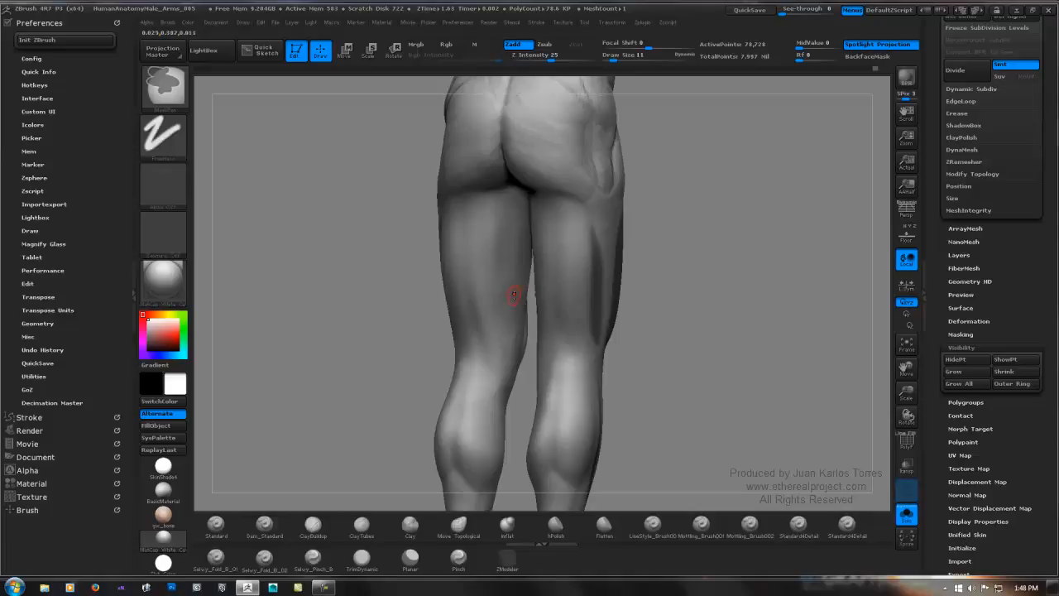
Examine the front and rear outer thigh masks from the front, side and back of the leg.
right_click_drag(513, 295, 408, 291)
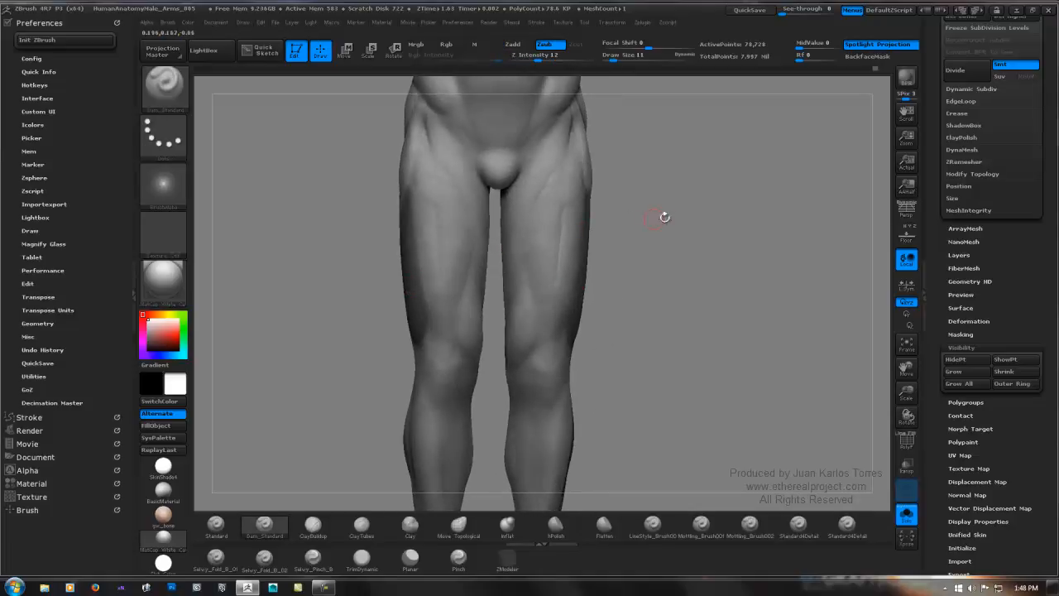
right_click_drag(634, 220, 571, 235)
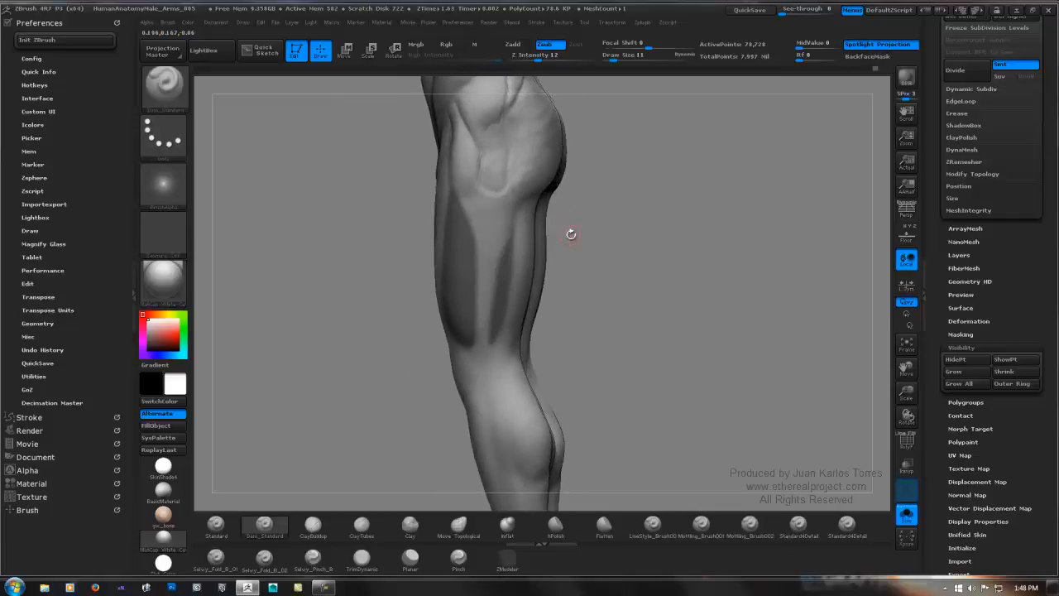
right_click_drag(618, 201, 513, 210)
mouse_move(534, 246)
right_mouse_down()
mouse_move(667, 206)
mouse_move(638, 236)
mouse_move(673, 206)
mouse_move(631, 243)
right_mouse_up()
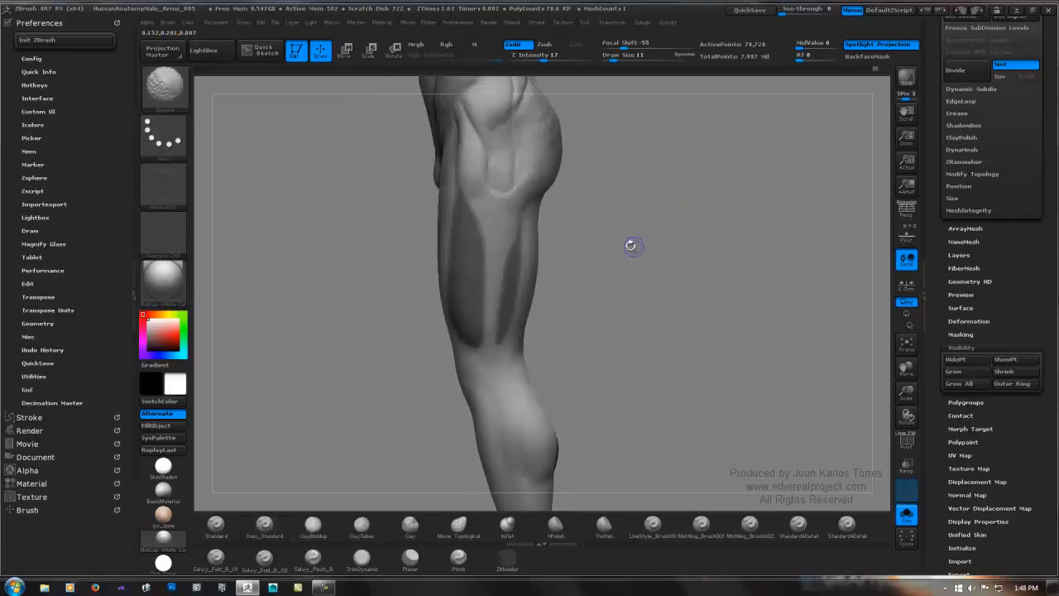
key("b")
key("d")
key("s")
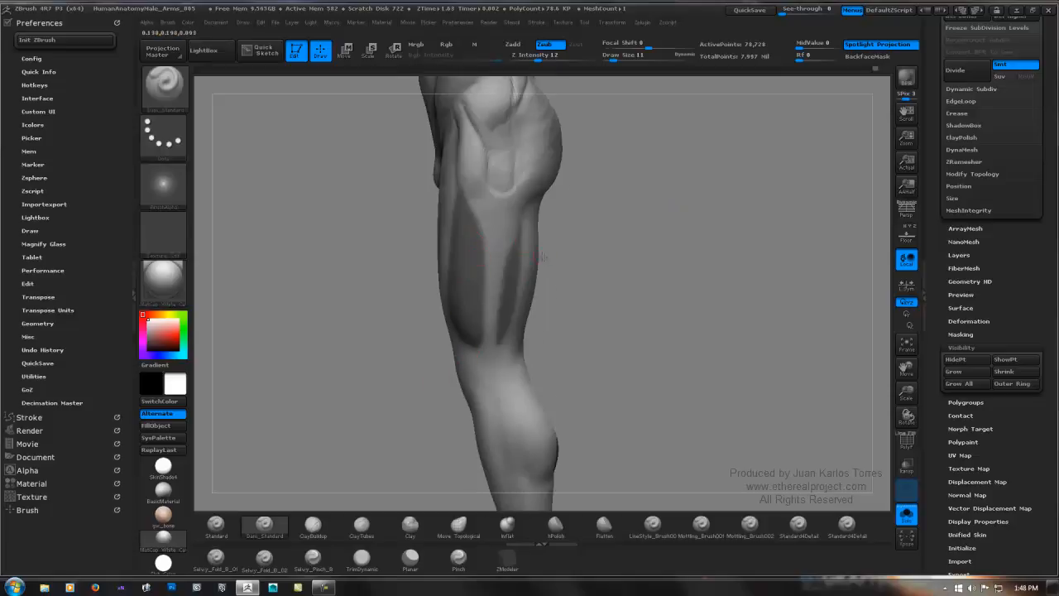
mouse_move(527, 244)
right_mouse_down()
mouse_move(547, 249)
mouse_move(524, 254)
right_mouse_up()
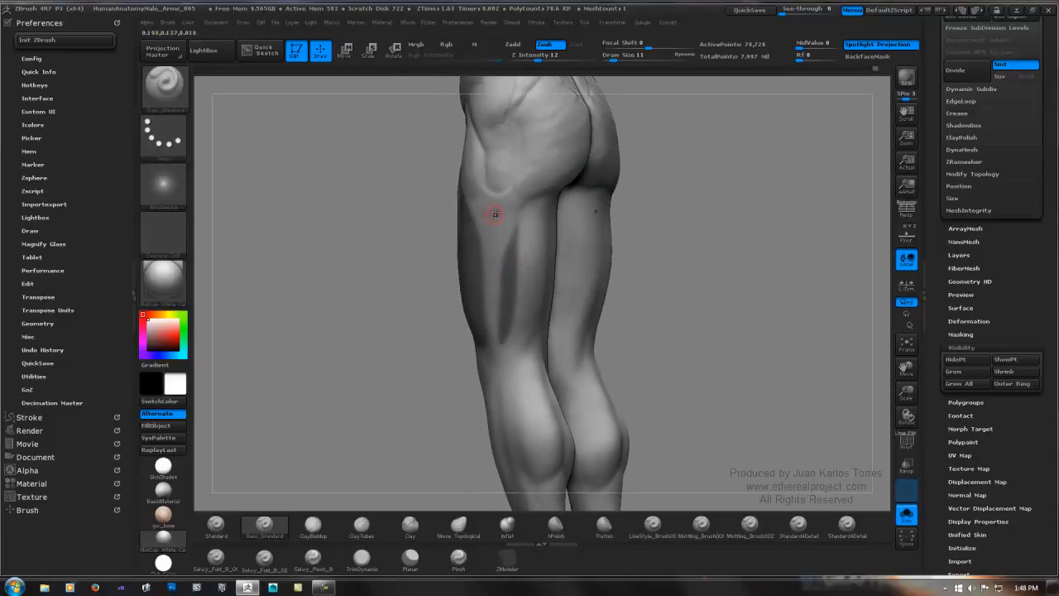
mouse_move(500, 213)
right_mouse_down()
mouse_move(610, 232)
mouse_move(653, 226)
mouse_move(579, 229)
mouse_move(567, 240)
mouse_move(579, 225)
right_mouse_up()
Refine the upper end and front edge of the rear outer thigh mask strip with MaskPen.
key("b")
key("s")
key("t")
key("b")
key("d")
key("s")
key("b")
key("c")
key("b")
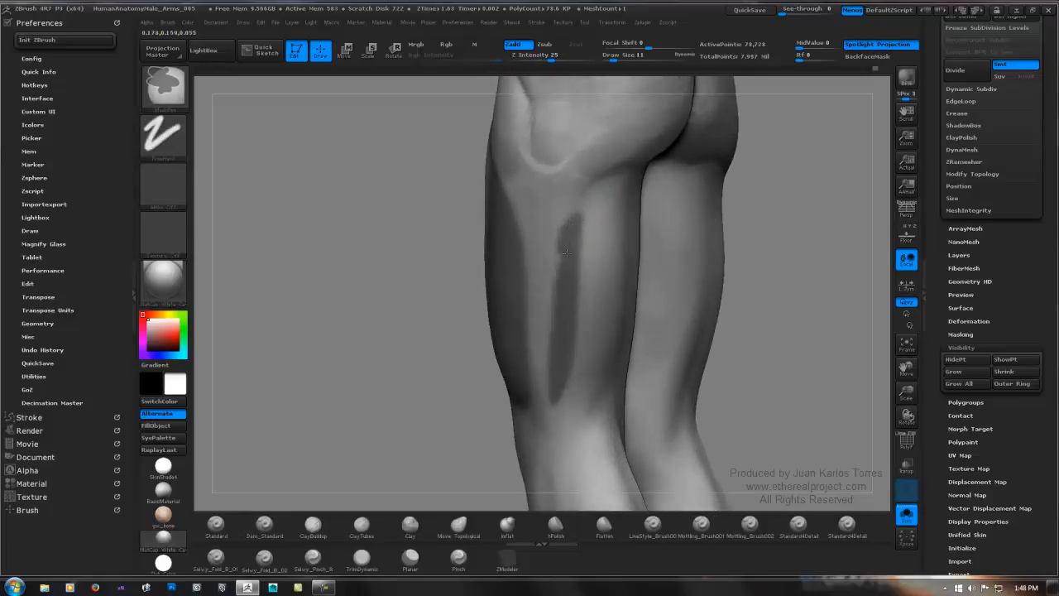
mouse_move(561, 253)
left_mouse_down()
mouse_move(568, 208)
mouse_move(554, 241)
left_mouse_up()
key("b")
key("d")
key("s")
Paint a rounded mask over the outer hip patch with MaskPen, keeping the rear outer hip unmasked.
right_click_drag(551, 244, 602, 218)
key("ctrl")
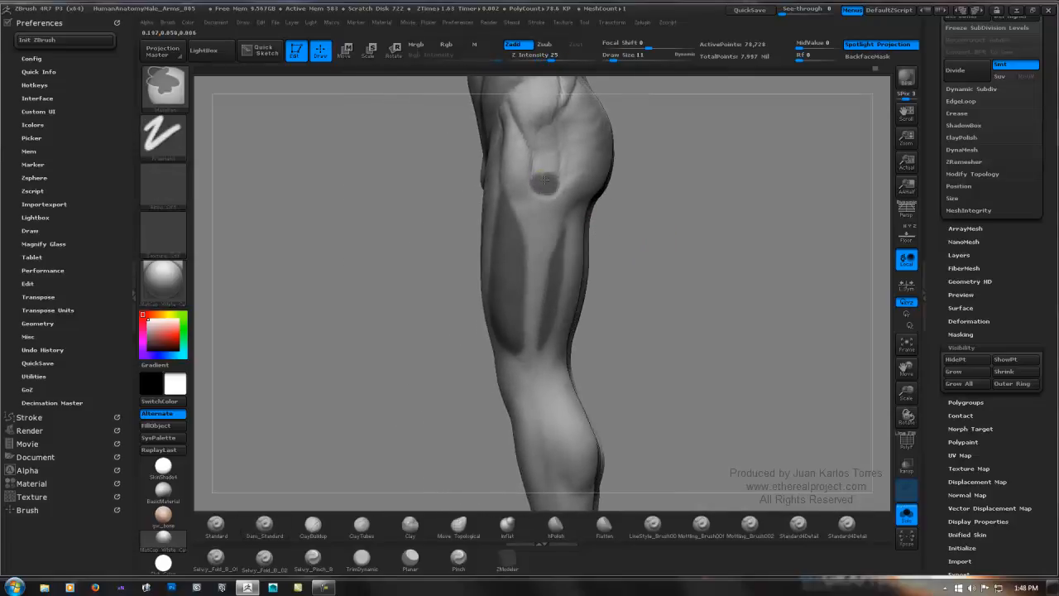
left_click_drag(548, 190, 543, 195, "ctrl")
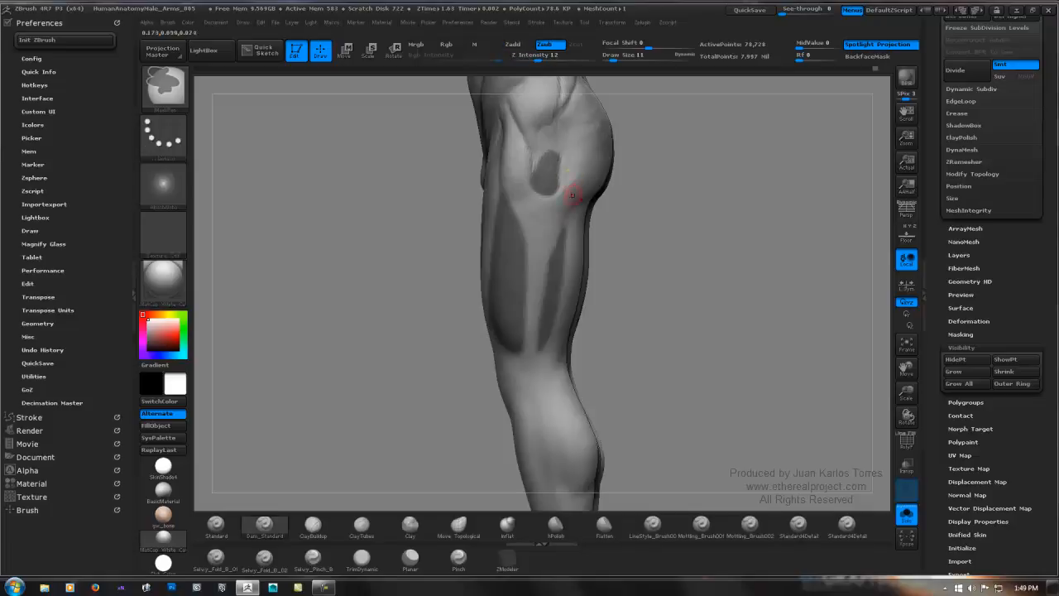
mouse_move(563, 177)
right_mouse_down()
mouse_move(605, 194)
mouse_move(548, 196)
right_mouse_up()
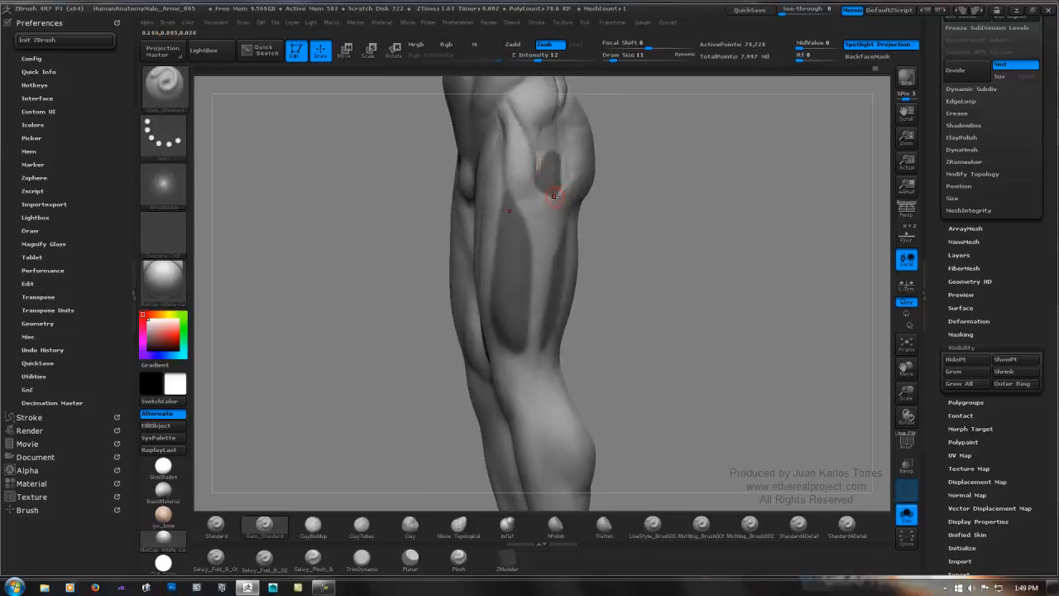
right_click_drag(558, 196, 551, 160)
key("ctrl")
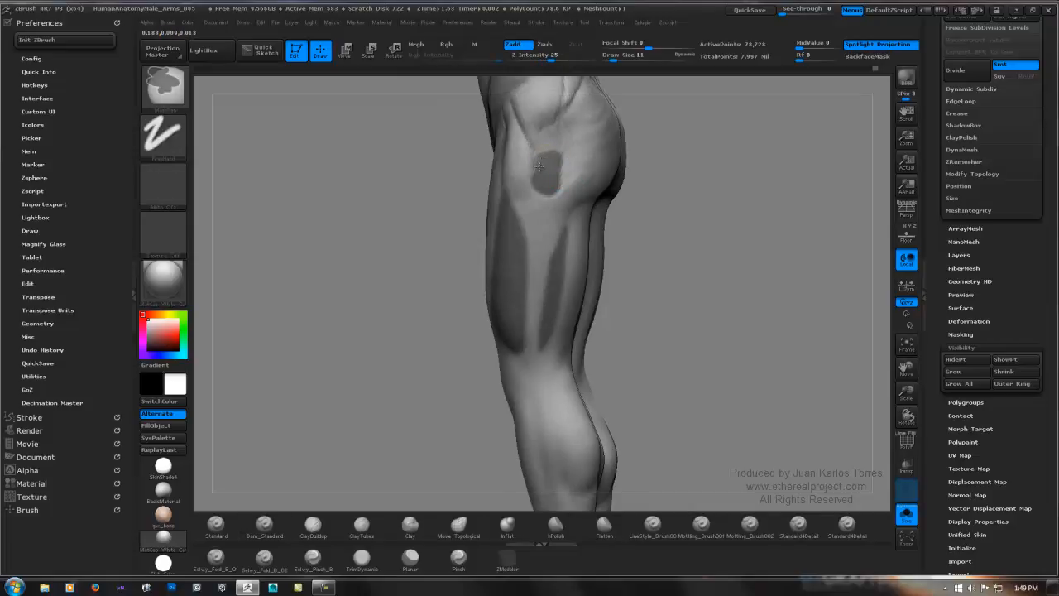
mouse_move(551, 170)
right_mouse_down()
mouse_move(686, 199)
mouse_move(673, 219)
mouse_move(601, 227)
mouse_move(621, 206)
mouse_move(621, 233)
right_mouse_up()
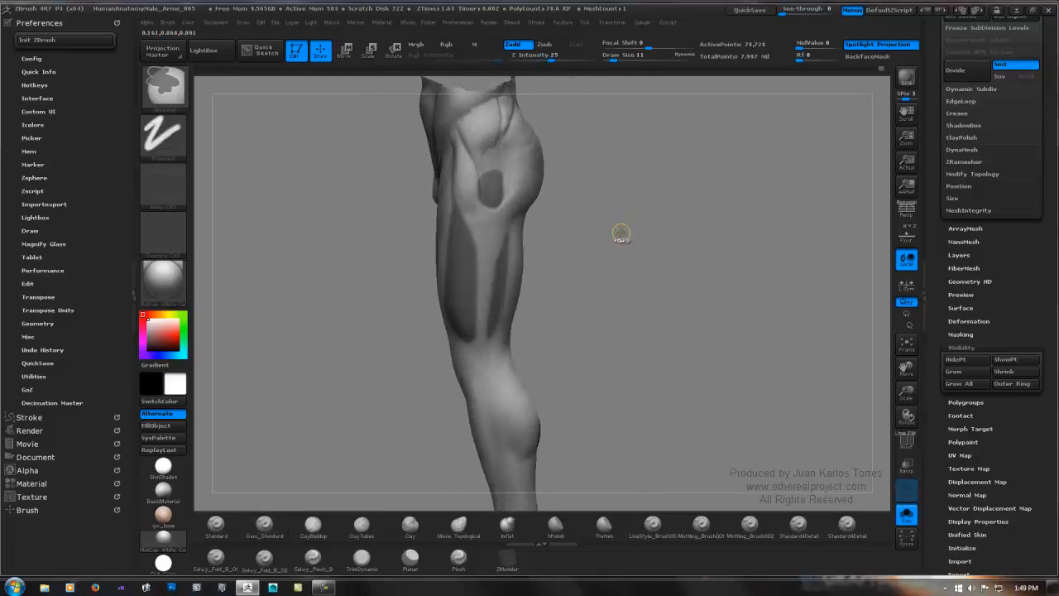
Invert the mask and build up the exposed outer hip patch with ClayTubes.
left_click(621, 235, "ctrl")
mouse_move(461, 287)
right_mouse_down()
mouse_move(518, 261)
mouse_move(581, 263)
mouse_move(654, 225)
right_mouse_up()
left_click(362, 523)
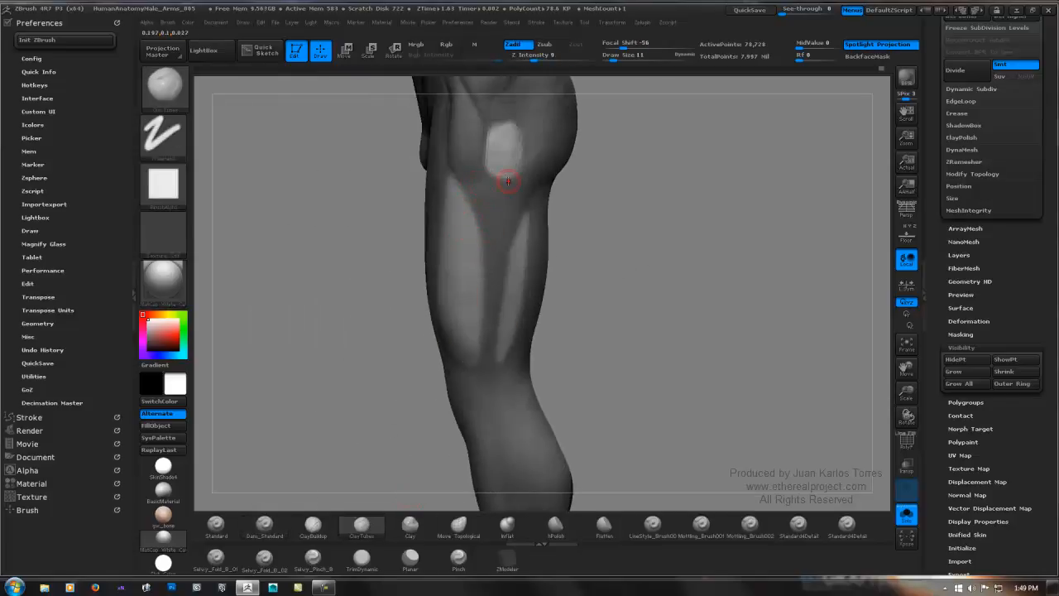
right_click_drag(476, 207, 534, 224)
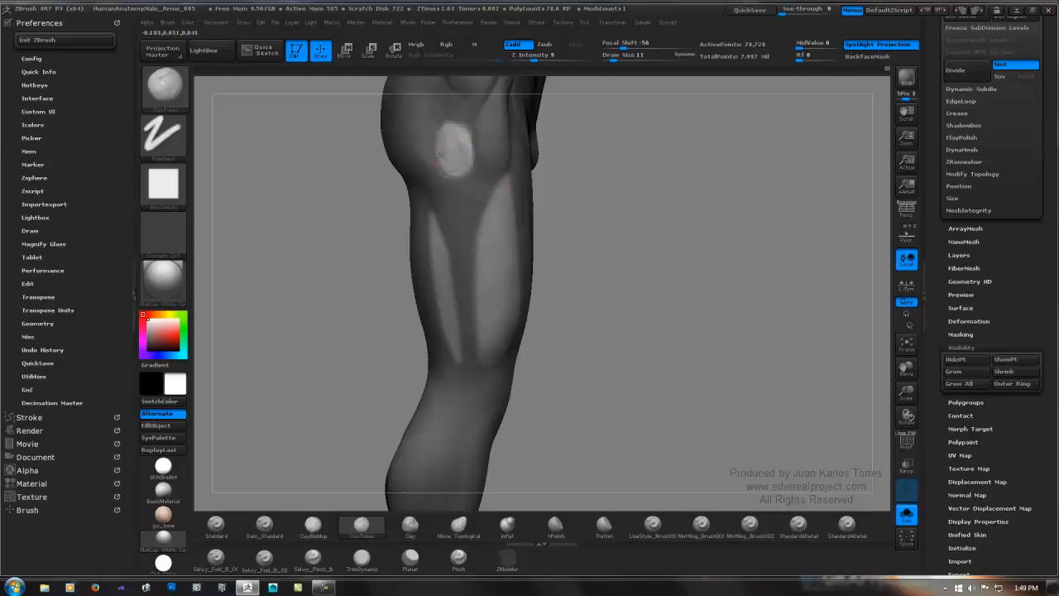
Build up the exposed front and rear outer thigh strips with ClayTubes, working from the side and front quarter.
right_click_drag(523, 260, 503, 228)
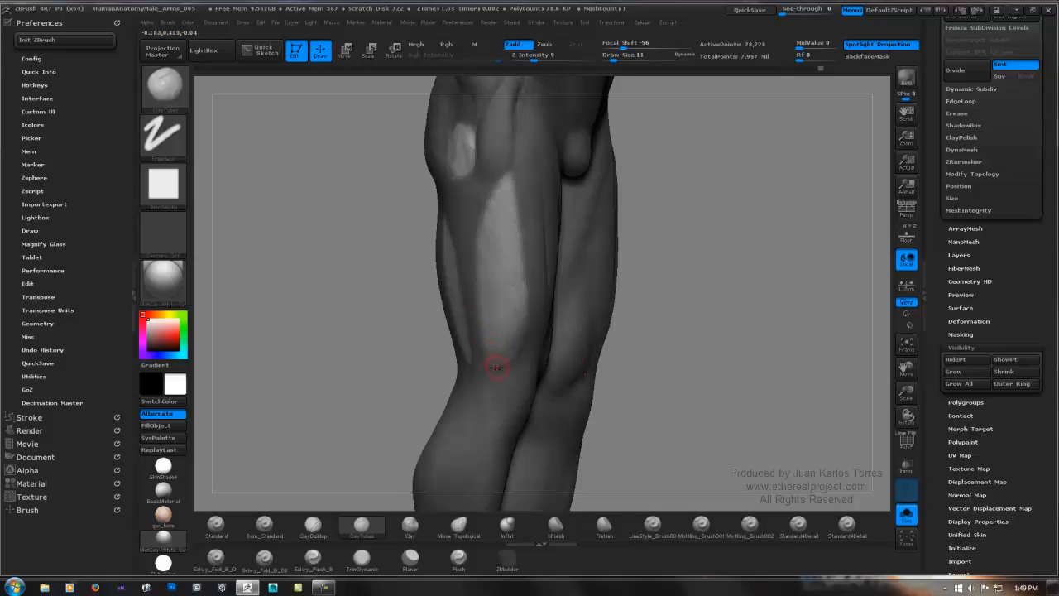
mouse_move(511, 314)
right_mouse_down()
mouse_move(489, 324)
mouse_move(464, 266)
mouse_move(427, 234)
right_mouse_up()
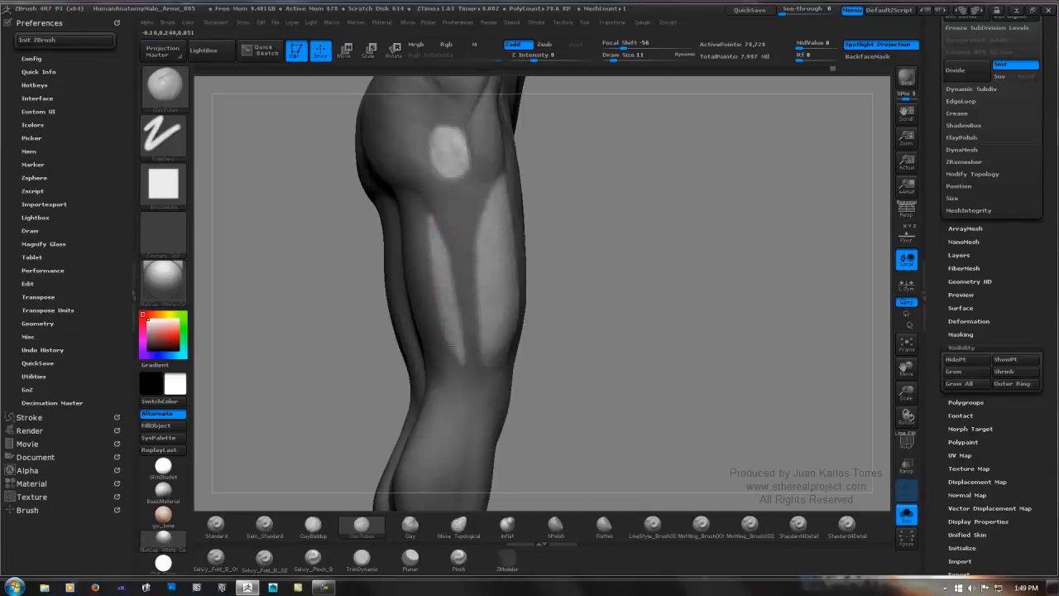
right_click_drag(454, 287, 450, 310)
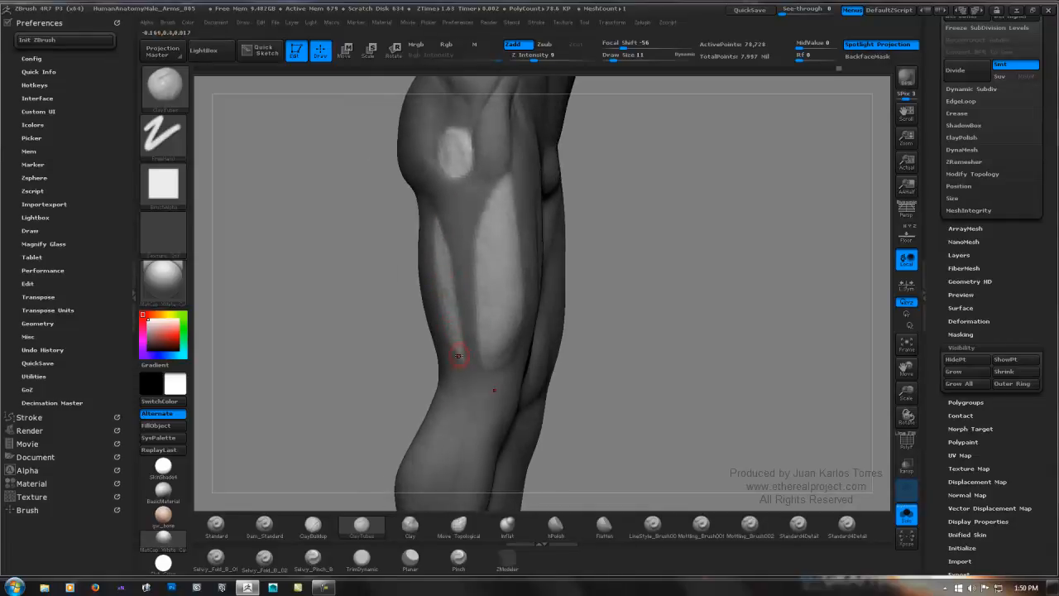
right_click_drag(528, 286, 489, 375)
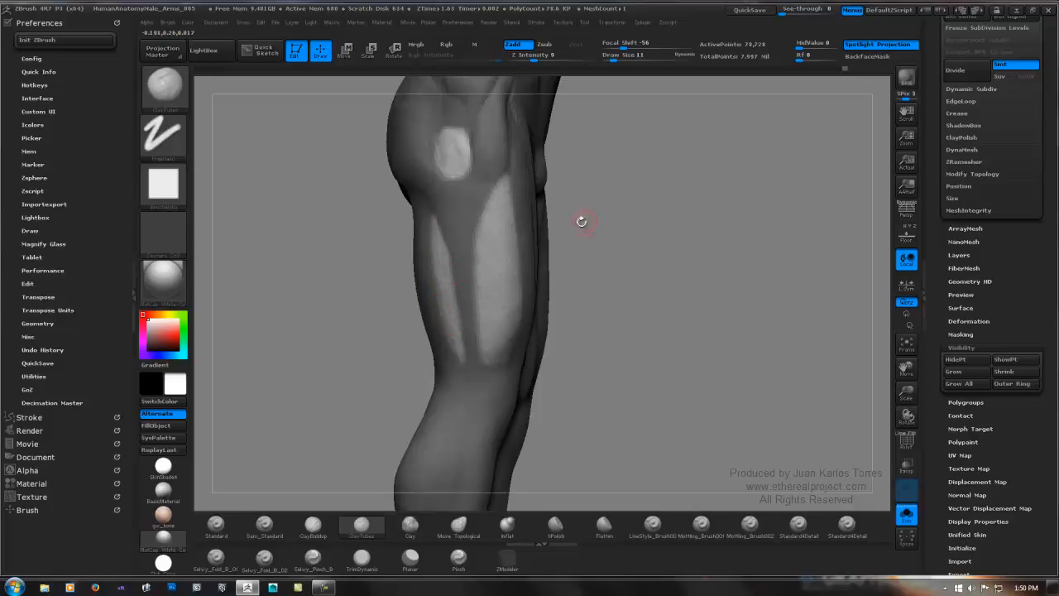
right_click_drag(582, 221, 644, 208)
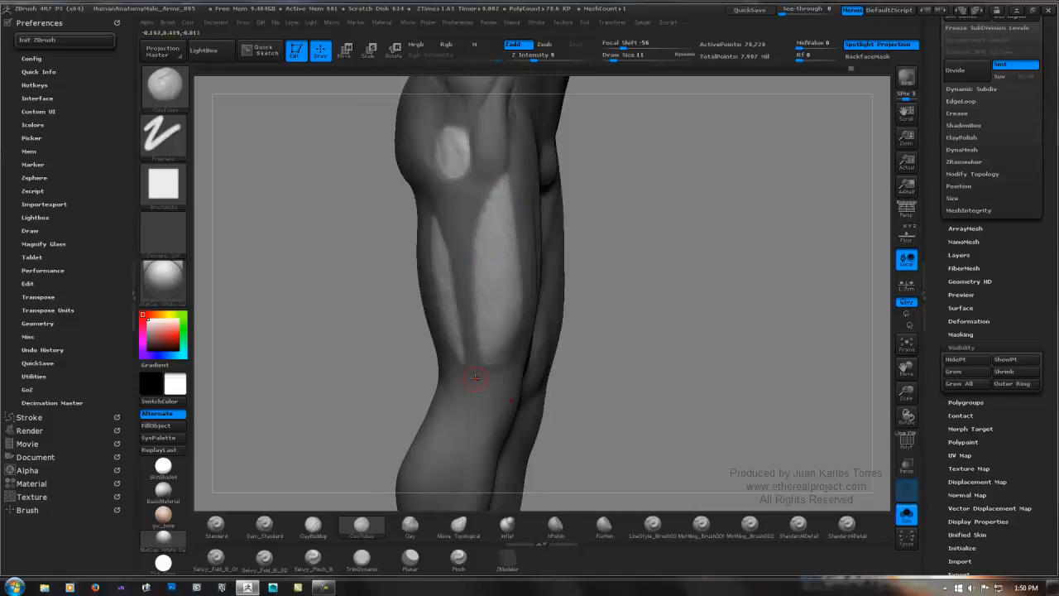
mouse_move(516, 224)
right_mouse_down()
mouse_move(579, 211)
mouse_move(508, 206)
right_mouse_up()
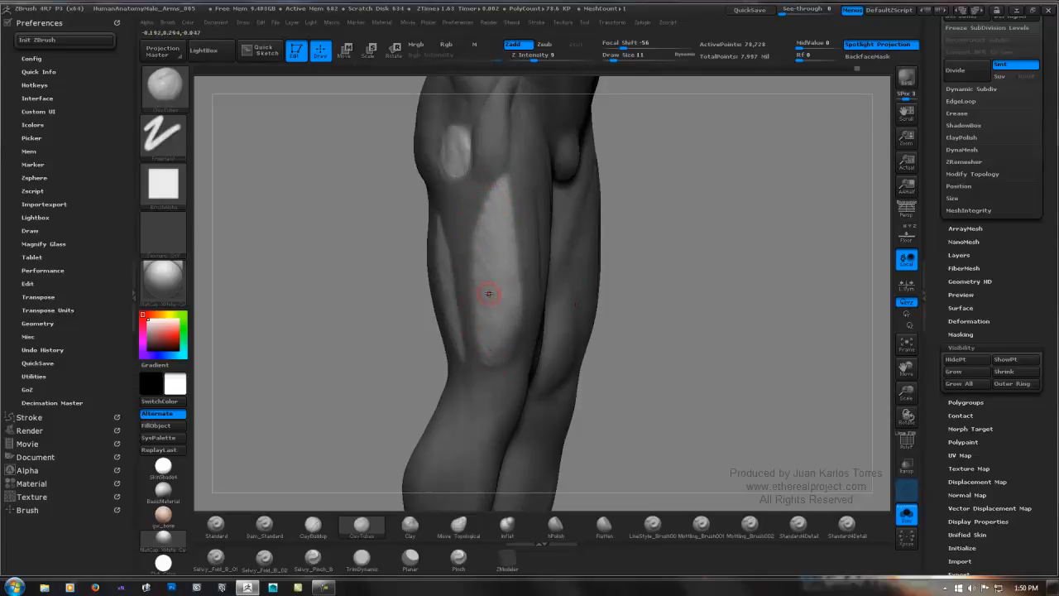
right_click_drag(489, 293, 455, 247)
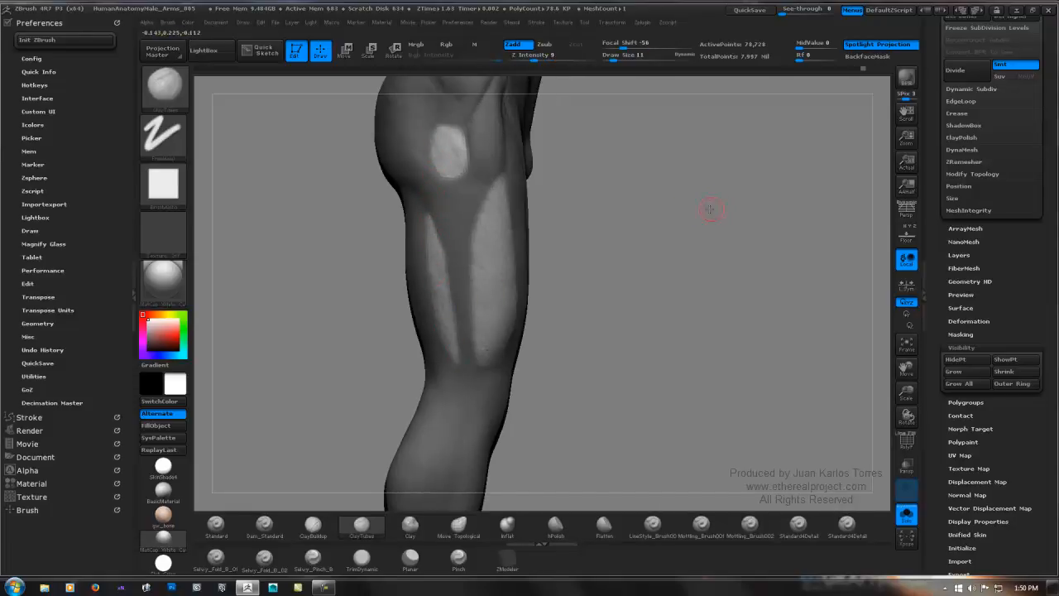
left_click_drag(710, 207, 644, 206)
Examine the built-up thigh and hip forms from the front and side without the mask shading.
left_click_drag(378, 348, 385, 351, "shift")
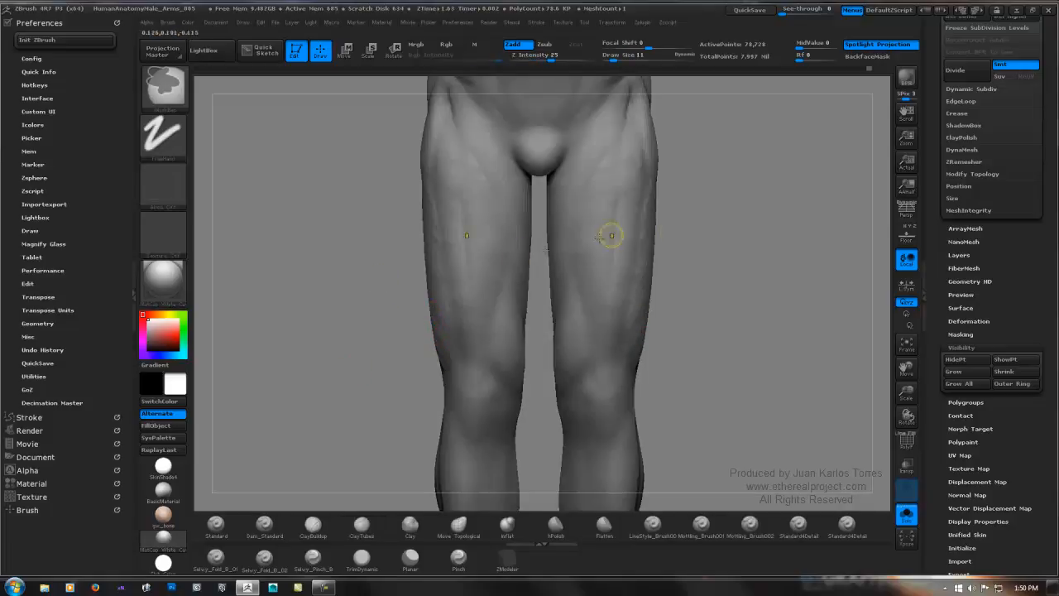
key("f")
mouse_move(598, 232)
left_mouse_down()
mouse_move(537, 242)
mouse_move(551, 269)
left_mouse_up()
mouse_move(552, 269)
right_mouse_down("ctrl")
mouse_move(552, 249)
mouse_move(678, 213)
right_mouse_up("ctrl")
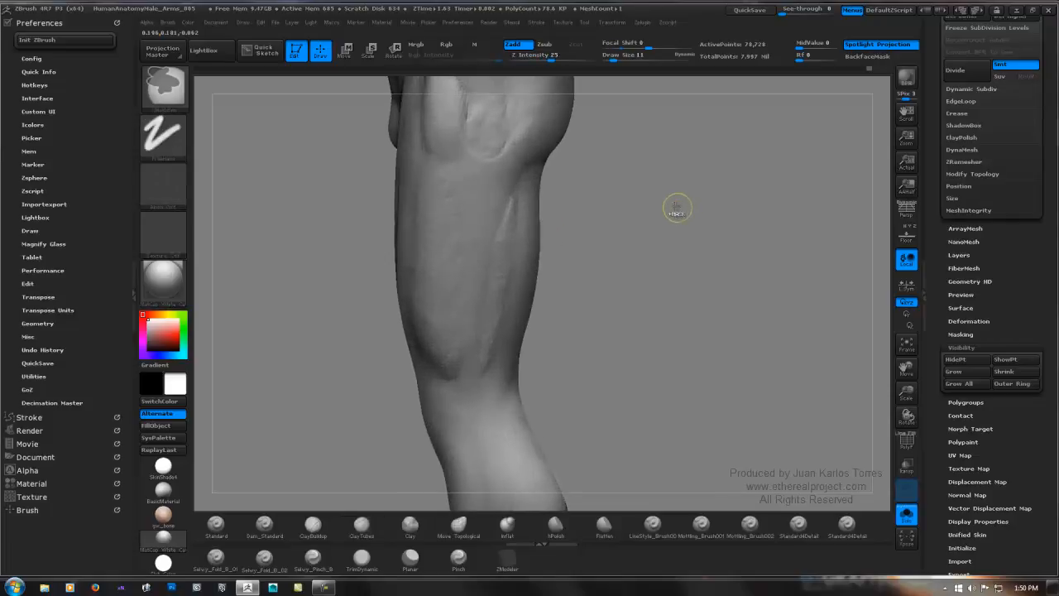
left_click(676, 207, "ctrl")
Smooth the unmasked outer hip patch and both outer thigh strips, keeping the surrounding areas masked.
mouse_move(508, 123)
left_mouse_down("shift")
mouse_move(472, 120)
mouse_move(486, 139)
left_mouse_up("shift")
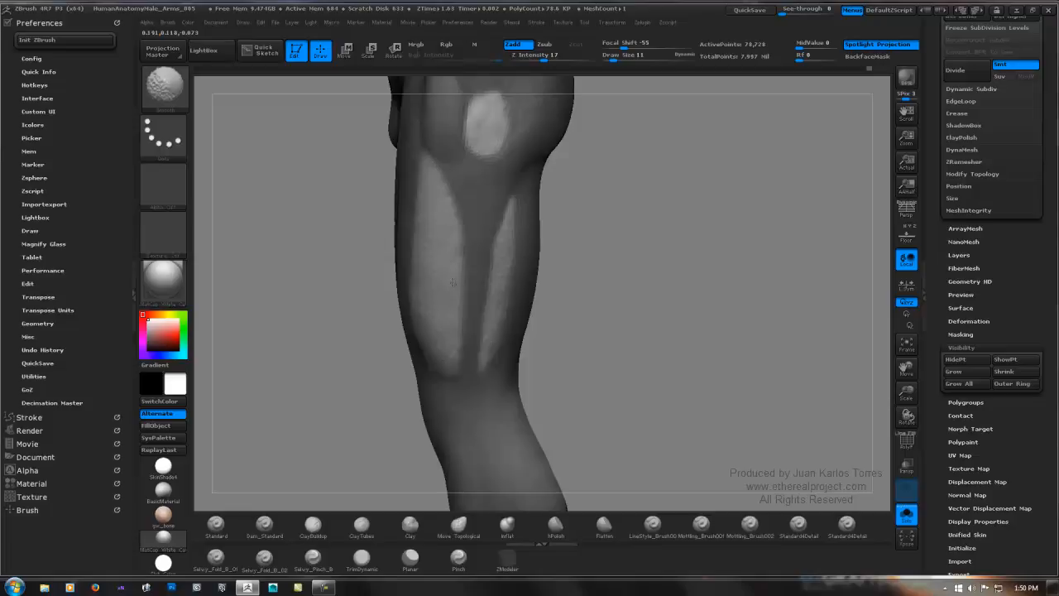
left_click_drag(451, 363, 430, 321, "shift")
right_click_drag(425, 312, 487, 271)
left_click_drag(429, 225, 425, 202, "shift")
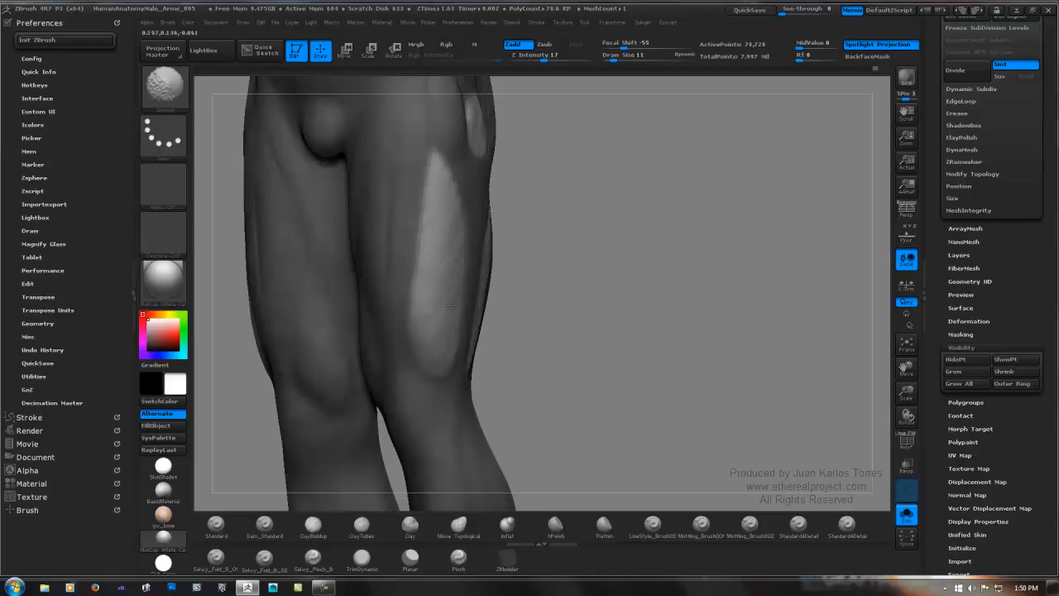
left_click_drag(474, 300, 477, 276)
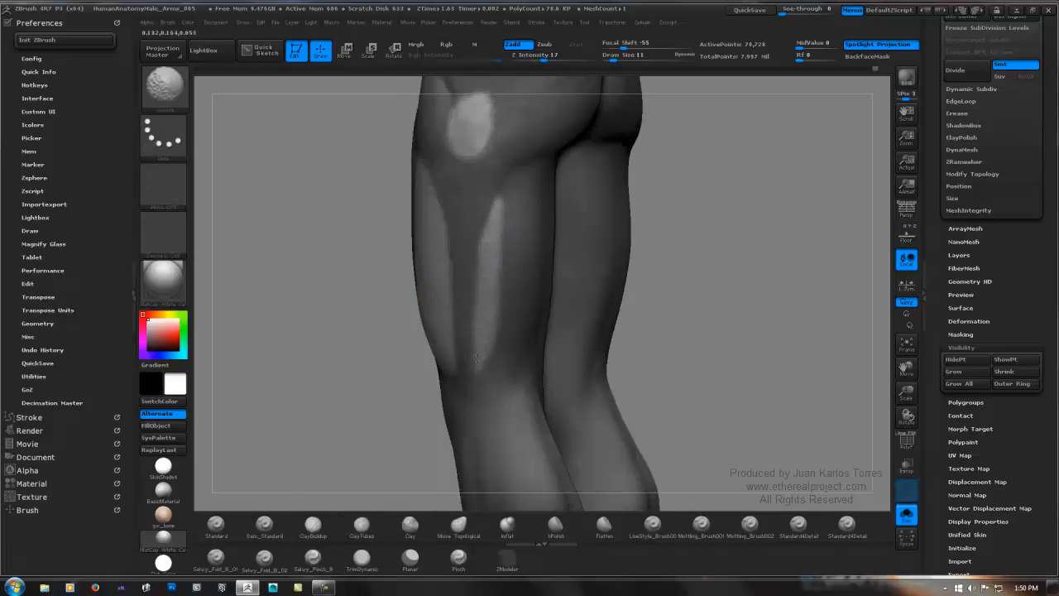
Add more volume to the unmasked outer hip patch with ClayTubes and smooth its surface.
key("b")
key("c")
key("t")
mouse_move(622, 239)
left_mouse_down()
mouse_move(780, 228)
mouse_move(617, 241)
mouse_move(638, 227)
mouse_move(691, 227)
mouse_move(601, 224)
mouse_move(568, 243)
mouse_move(696, 201)
mouse_move(669, 262)
mouse_move(702, 245)
mouse_move(643, 253)
mouse_move(638, 239)
mouse_move(669, 241)
mouse_move(650, 237)
mouse_move(651, 252)
mouse_move(616, 252)
left_mouse_up()
key("shift")
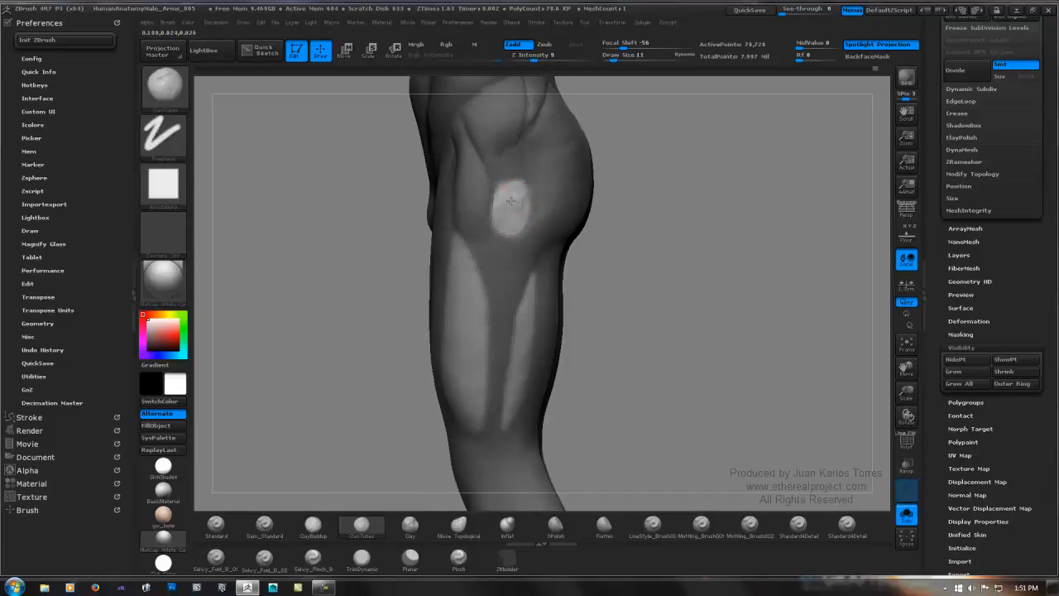
key("shift")
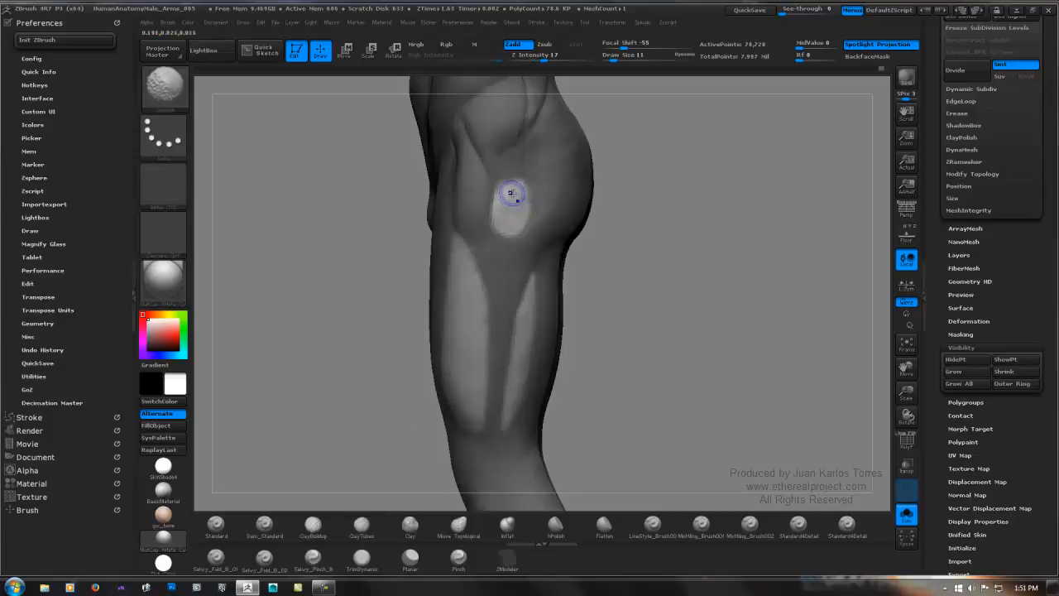
key("shift")
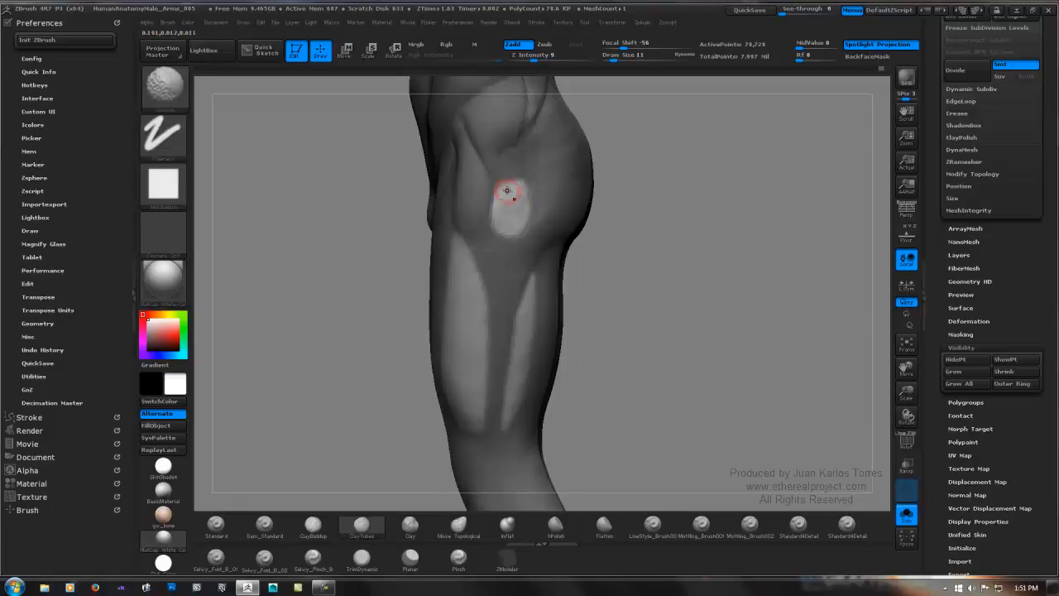
key("shift")
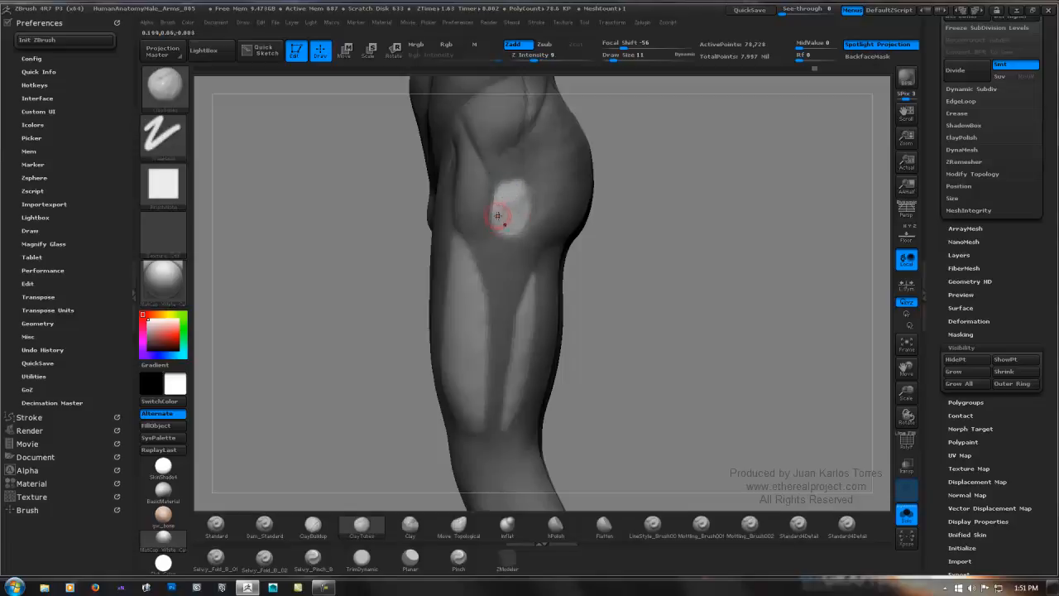
key("shift")
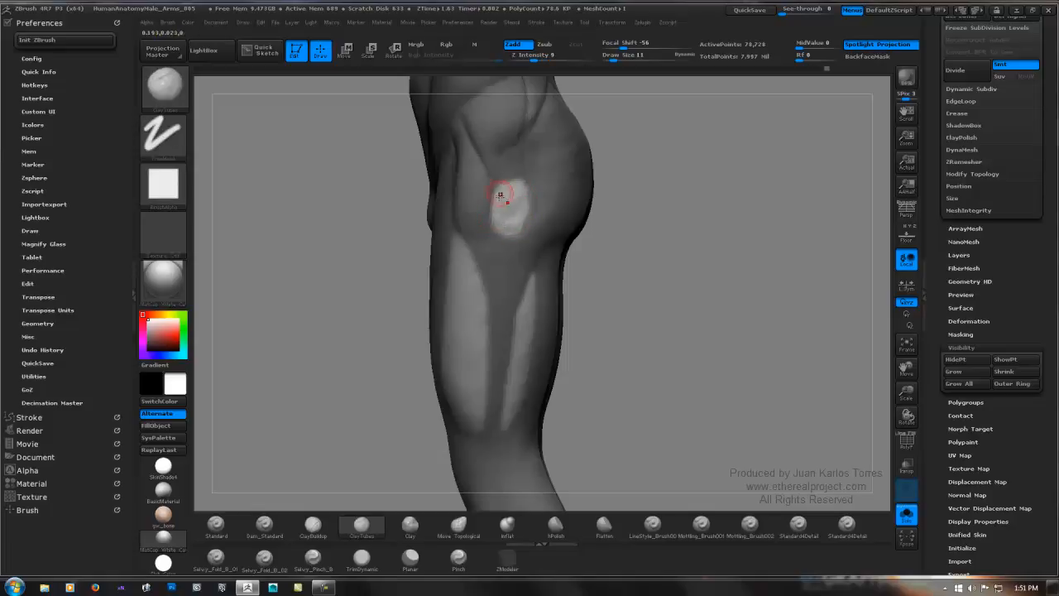
key("shift")
left_click_drag(513, 213, 510, 203, "shift")
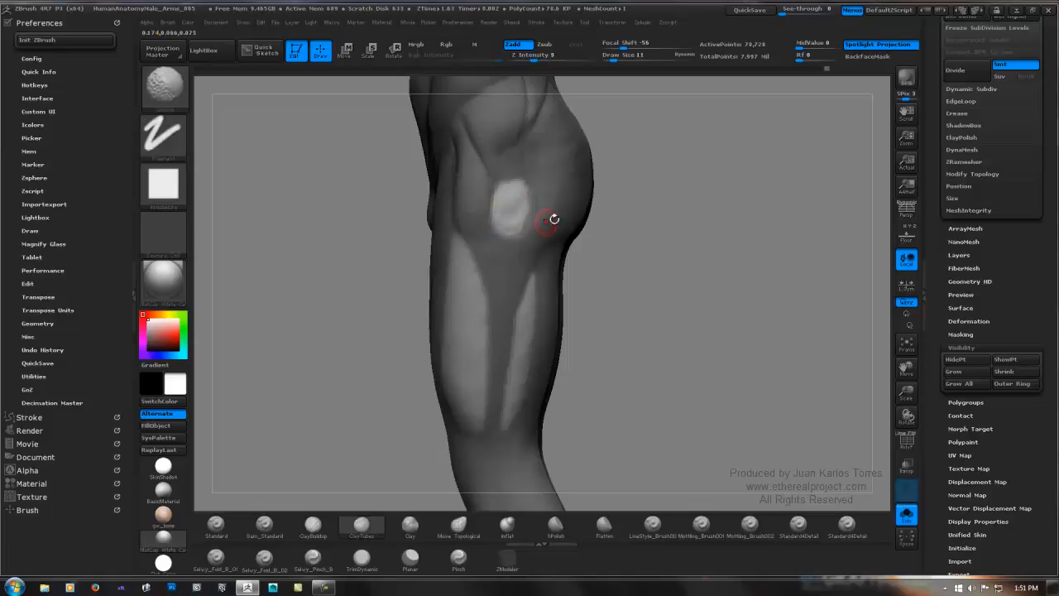
Clear the mask and soften the lower border of the outer hip patch.
left_click_drag(703, 217, 726, 229, "ctrl")
mouse_move(538, 198)
right_mouse_down("ctrl")
mouse_move(555, 220)
mouse_move(651, 193)
right_mouse_up("ctrl")
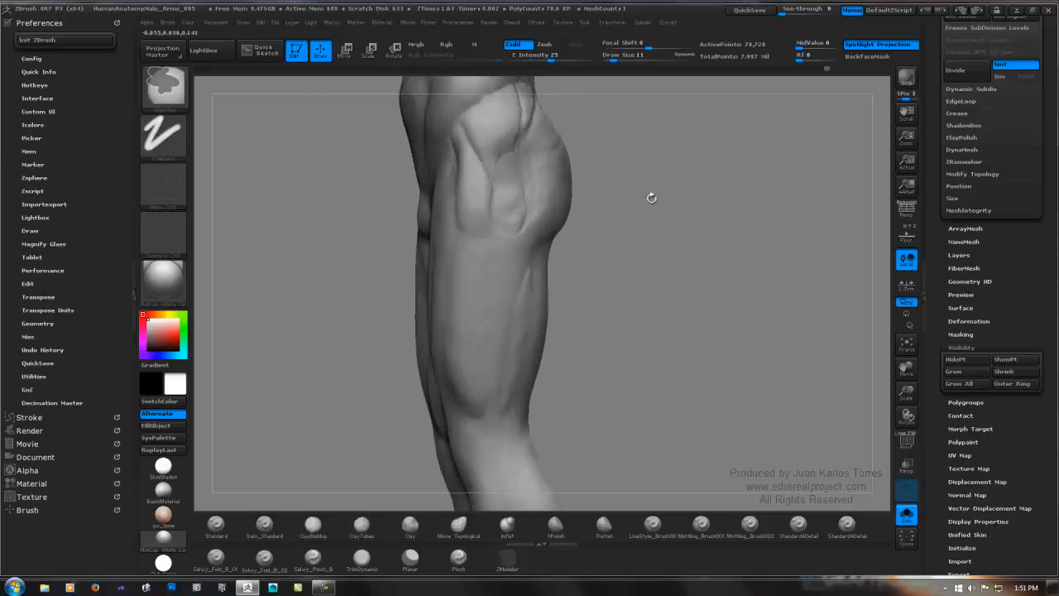
key("shift")
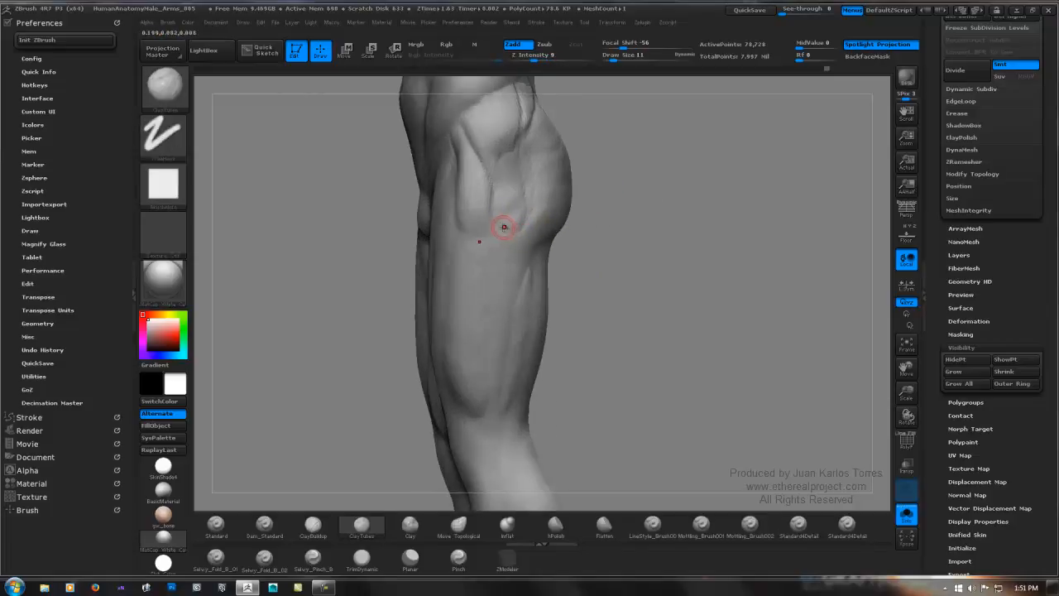
Carve a crease around the lower rear edge of the outer hip patch with Dam_Standard and soften it.
left_click(267, 530)
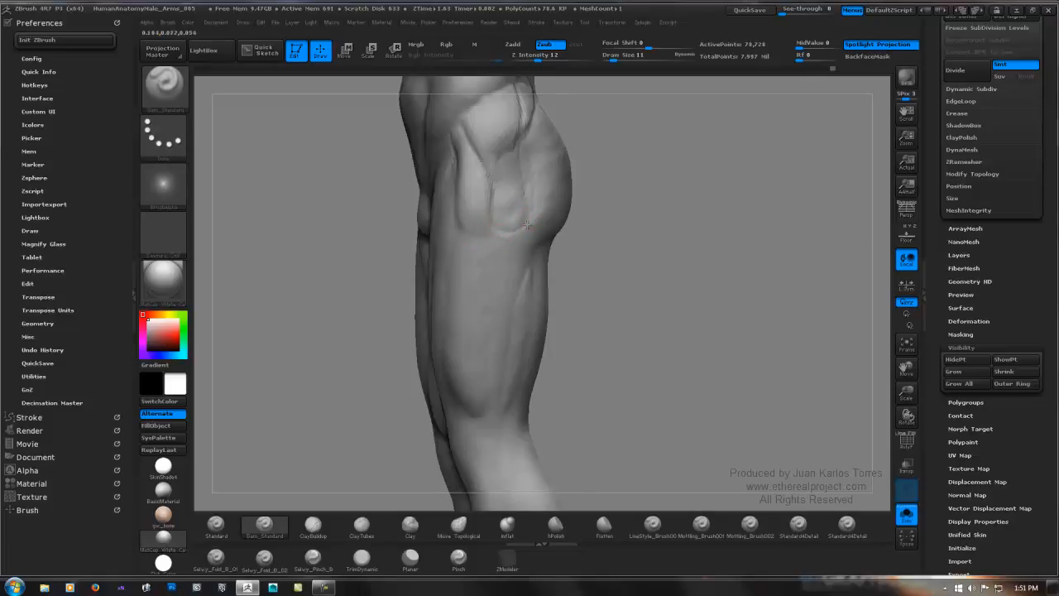
key("shift")
mouse_move(530, 224)
right_mouse_down()
mouse_move(488, 240)
mouse_move(539, 248)
right_mouse_up()
key("shift")
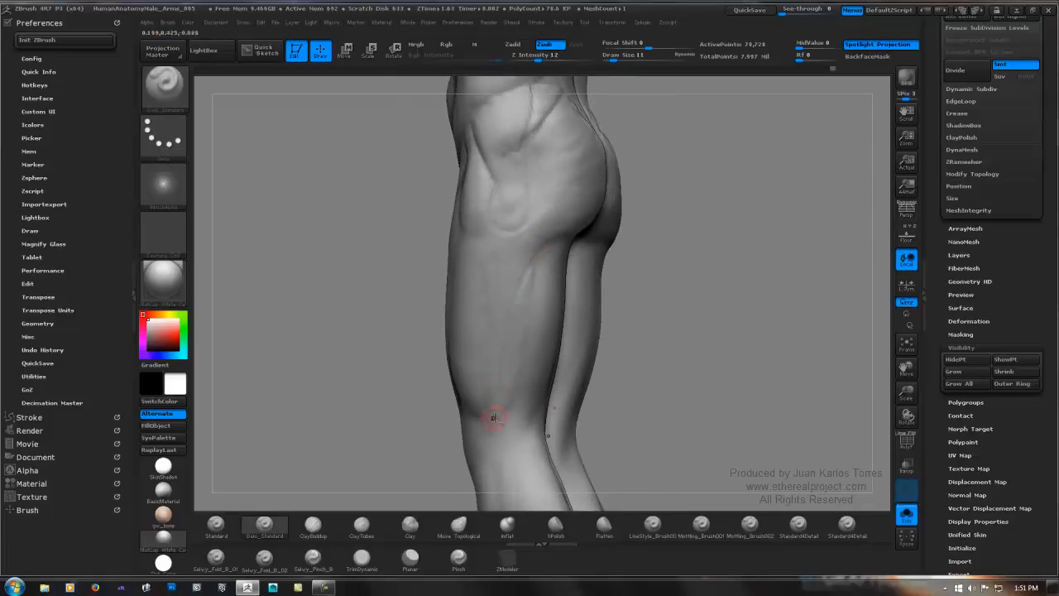
Define the long grooves on the outer thigh from hip to knee with Dam_Standard and smooth them.
right_click_drag(493, 436, 524, 262)
key("shift")
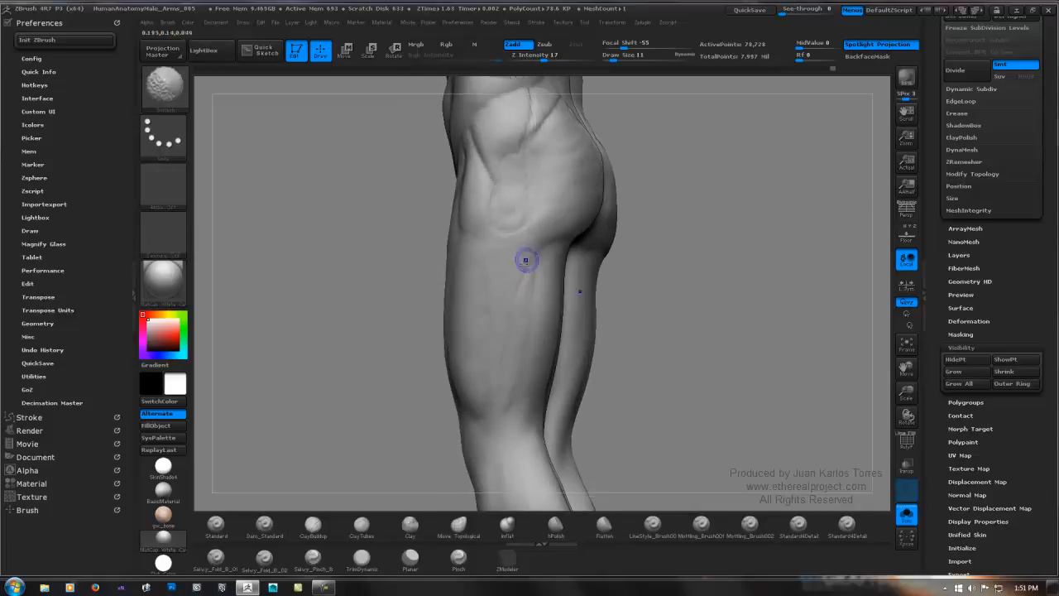
right_click_drag(494, 338, 525, 289)
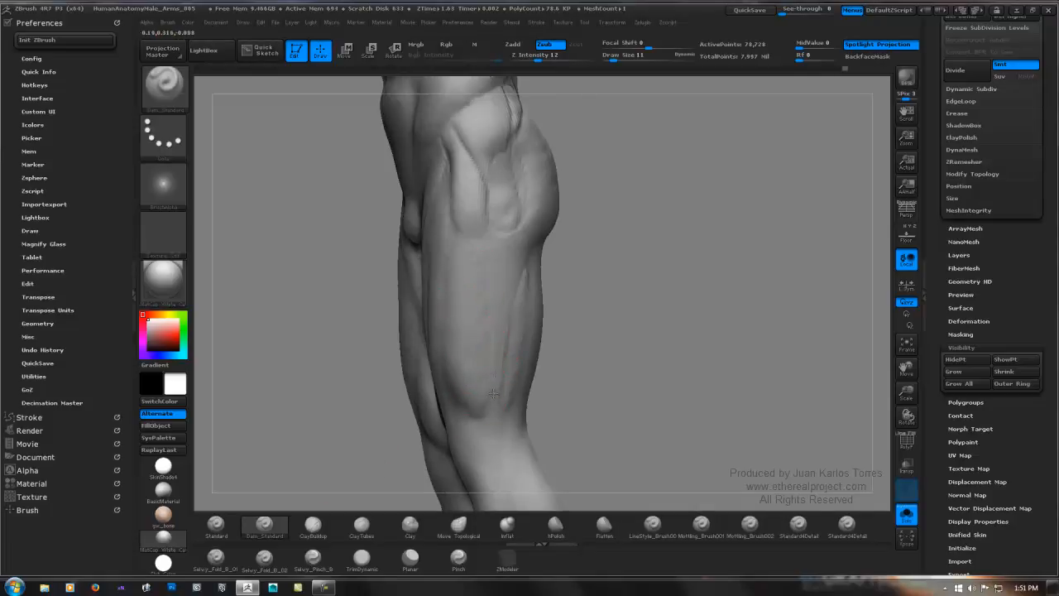
left_click_drag(499, 363, 494, 306, "shift")
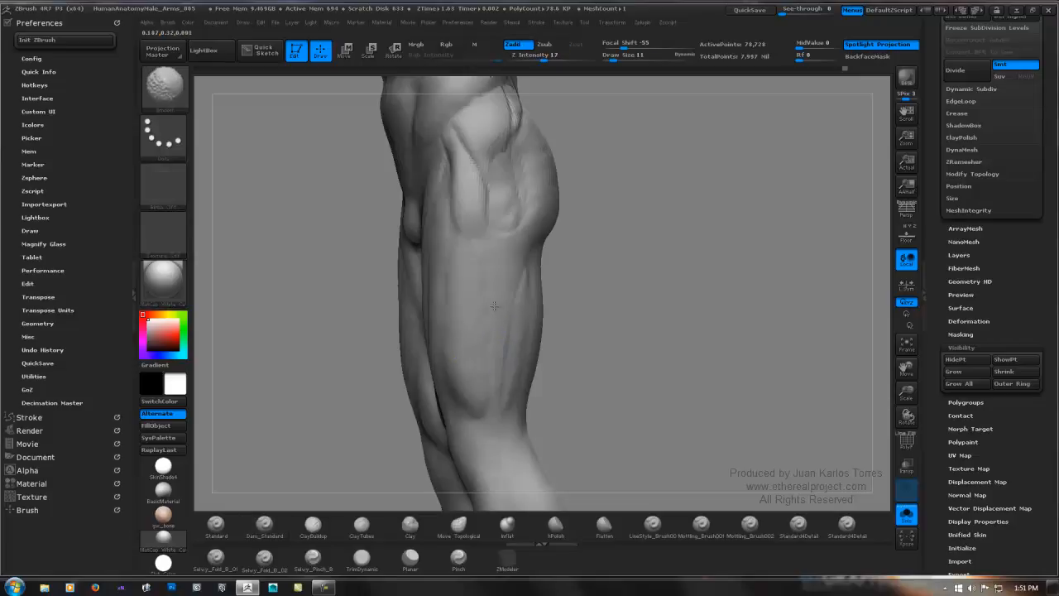
left_click_drag(496, 395, 495, 331, "shift")
left_click_drag(474, 235, 486, 270, "shift")
Carve the muscle separation down the front outer thigh to above the knee with Dam_Standard.
mouse_move(506, 270)
right_mouse_down()
mouse_move(551, 265)
mouse_move(492, 245)
right_mouse_up()
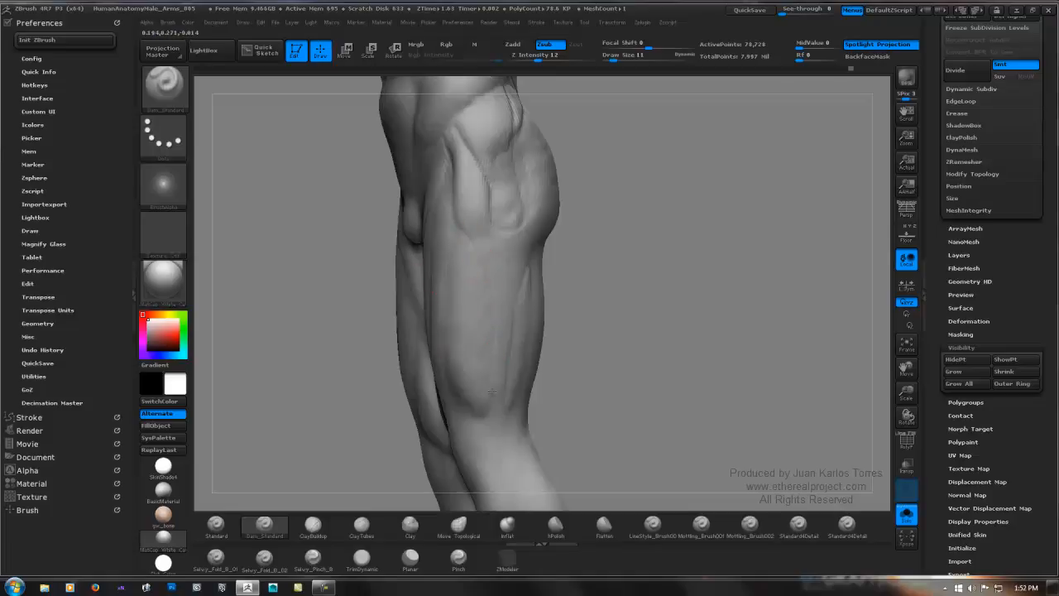
right_click_drag(454, 229, 466, 248)
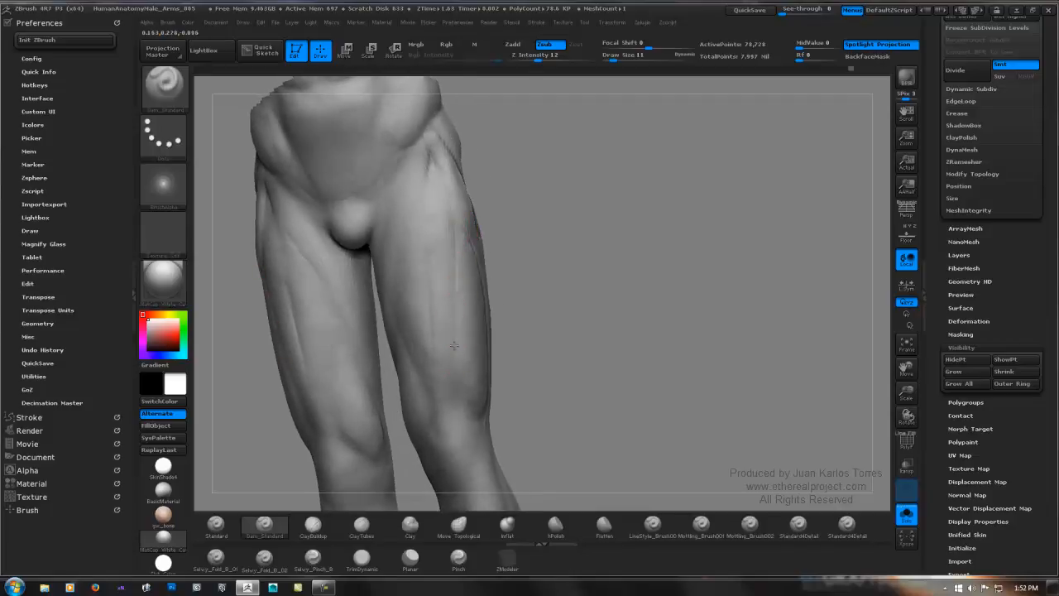
mouse_move(453, 327)
right_mouse_down()
mouse_move(418, 304)
mouse_move(408, 318)
right_mouse_up()
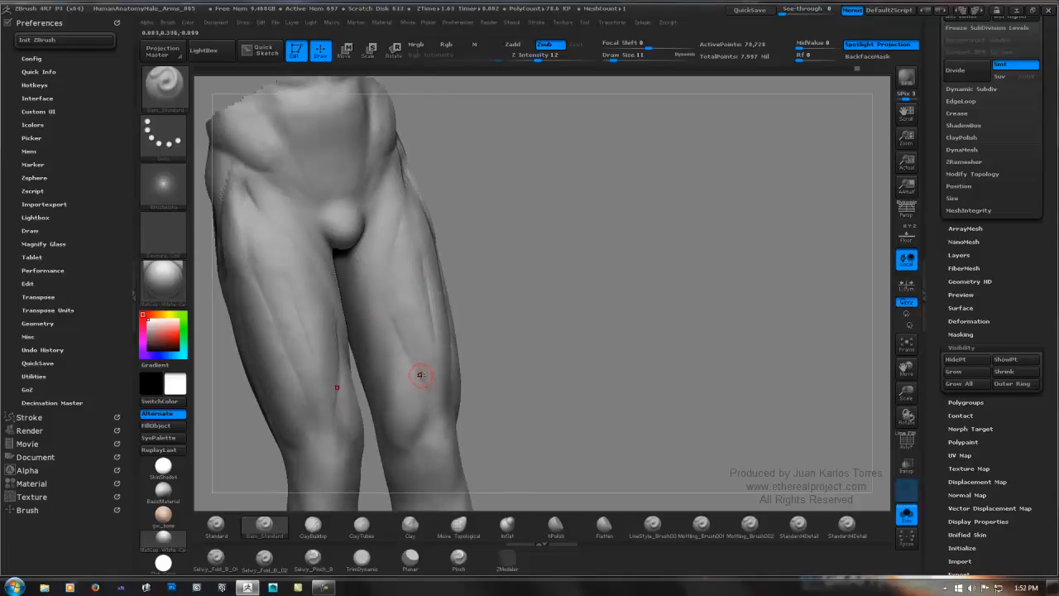
right_click_drag(438, 404, 414, 389)
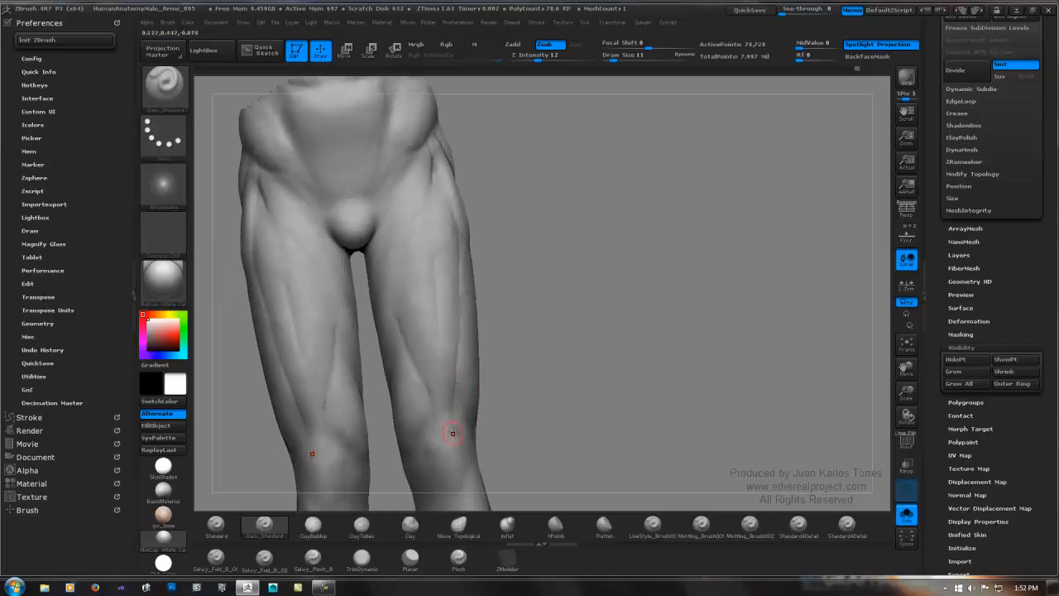
right_click_drag(496, 297, 461, 283)
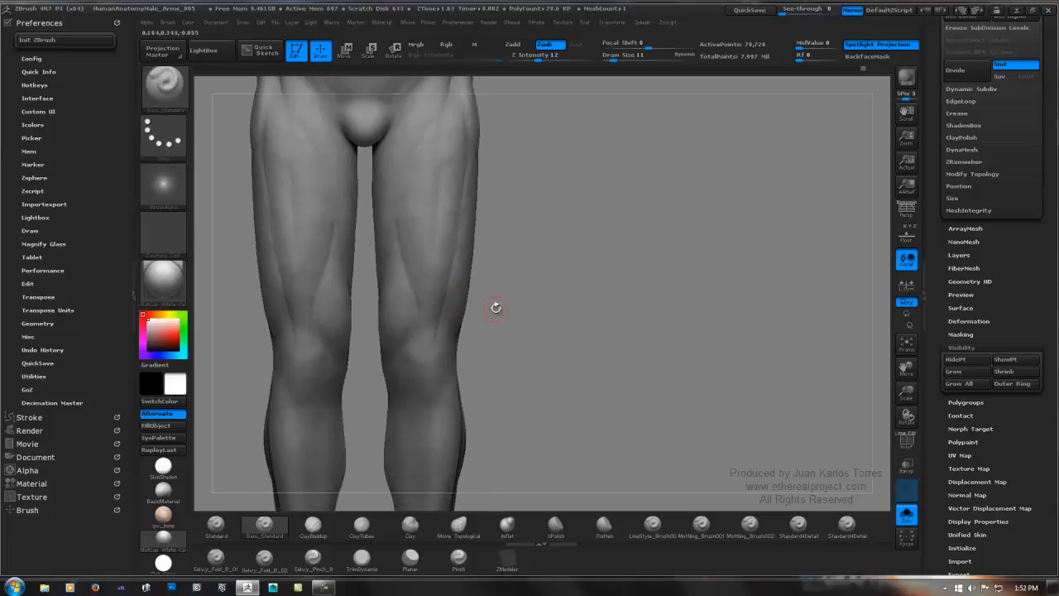
Refine the lower end of the front outer thigh crease above the kneecap and smooth it.
right_click_drag(465, 306, 395, 290)
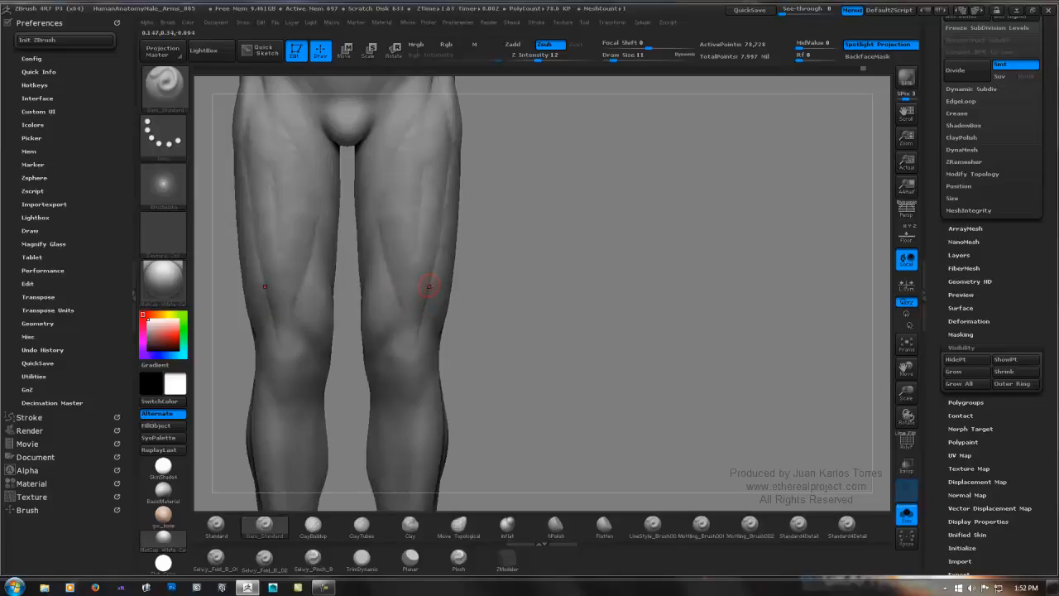
right_click_drag(442, 275, 427, 287)
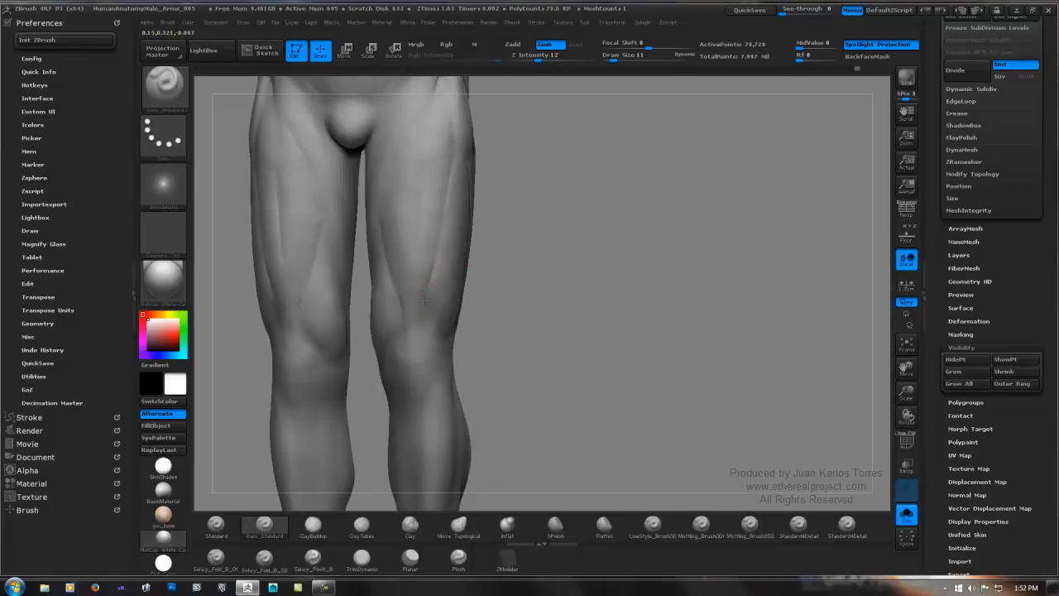
left_click_drag(426, 294, 430, 279, "shift")
mouse_move(562, 257)
right_mouse_down("ctrl")
mouse_move(535, 262)
mouse_move(550, 307)
mouse_move(560, 267)
mouse_move(575, 260)
right_mouse_up("ctrl")
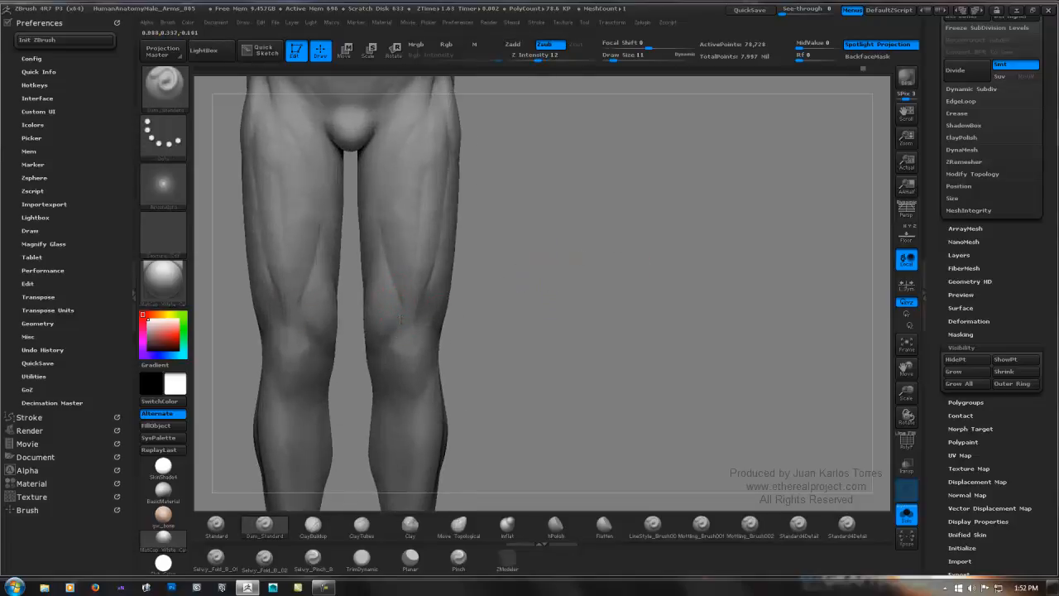
Smooth the crease bordering the inner teardrop muscle above the knee on the front thigh.
left_click_drag(396, 281, 395, 306, "shift")
left_click_drag(383, 231, 396, 298, "shift")
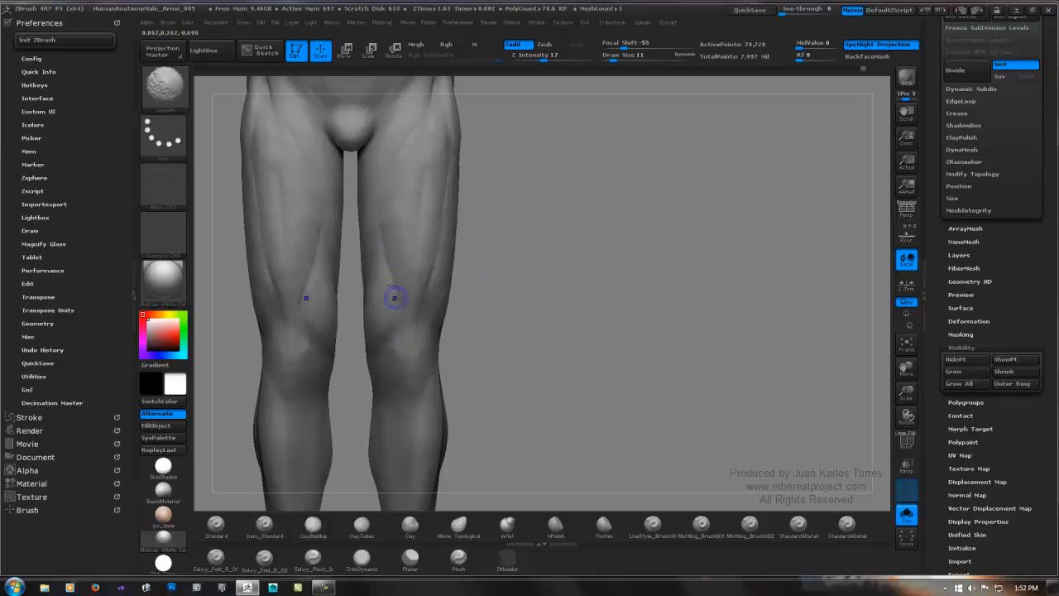
right_click_drag(442, 187, 466, 166)
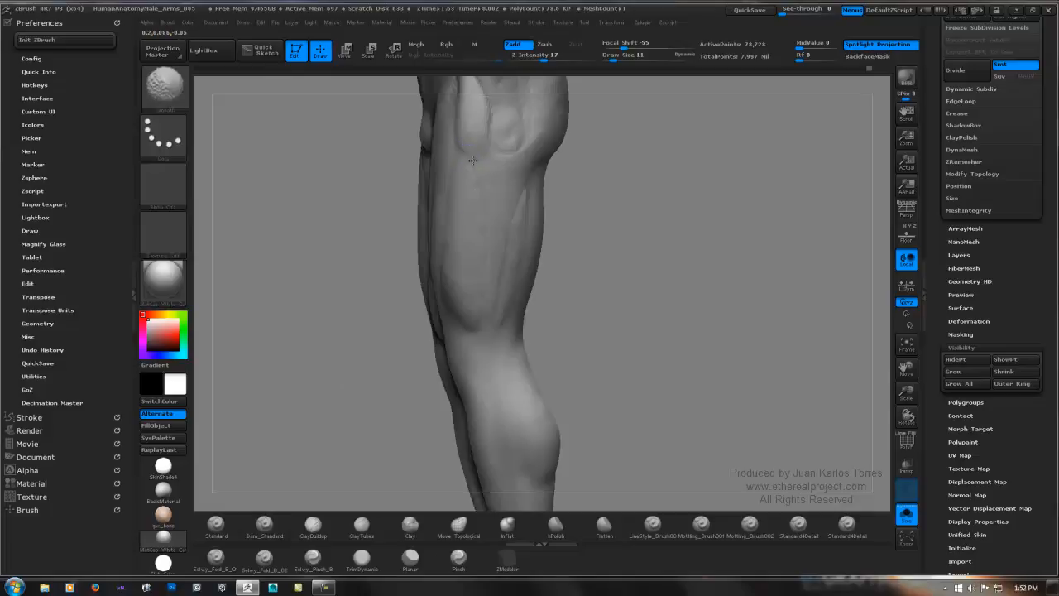
Smooth the muscle transitions on the outer thigh, the side of the hip and the upper front thigh.
left_click_drag(525, 194, 532, 171, "shift")
right_click_drag(496, 342, 524, 251, "ctrl")
right_click(521, 305)
mouse_move(600, 198)
right_mouse_down()
mouse_move(619, 199)
mouse_move(576, 245)
mouse_move(601, 233)
right_mouse_up()
mouse_move(553, 153)
right_mouse_down("alt")
mouse_move(532, 225)
mouse_move(510, 216)
right_mouse_up("alt")
left_click_drag(510, 215, 495, 230, "shift")
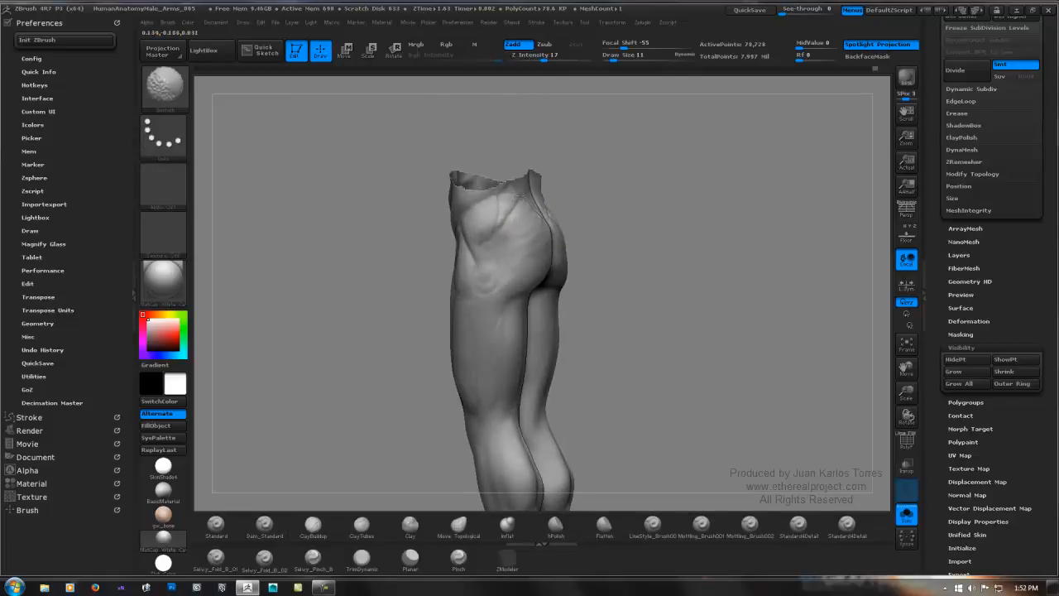
right_click_drag(496, 220, 418, 252)
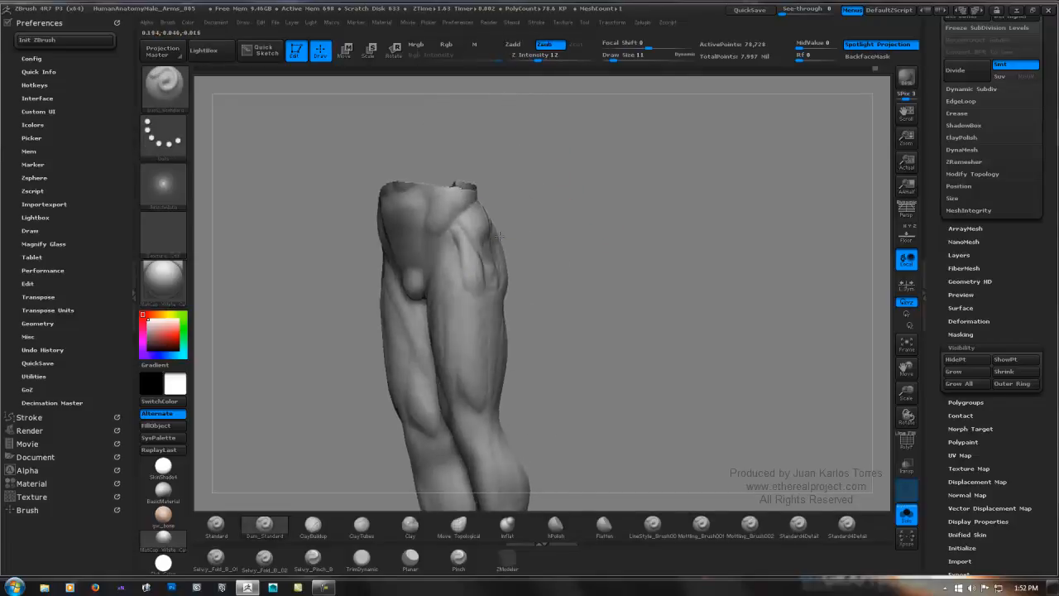
left_click_drag(458, 248, 461, 281, "shift")
mouse_move(461, 282)
right_mouse_down()
mouse_move(577, 300)
mouse_move(506, 348)
right_mouse_up()
Mask the inner teardrop muscle above the knee, tapering the mask to a narrow point up the inner thigh.
left_click(409, 524)
right_click_drag(537, 290, 497, 302)
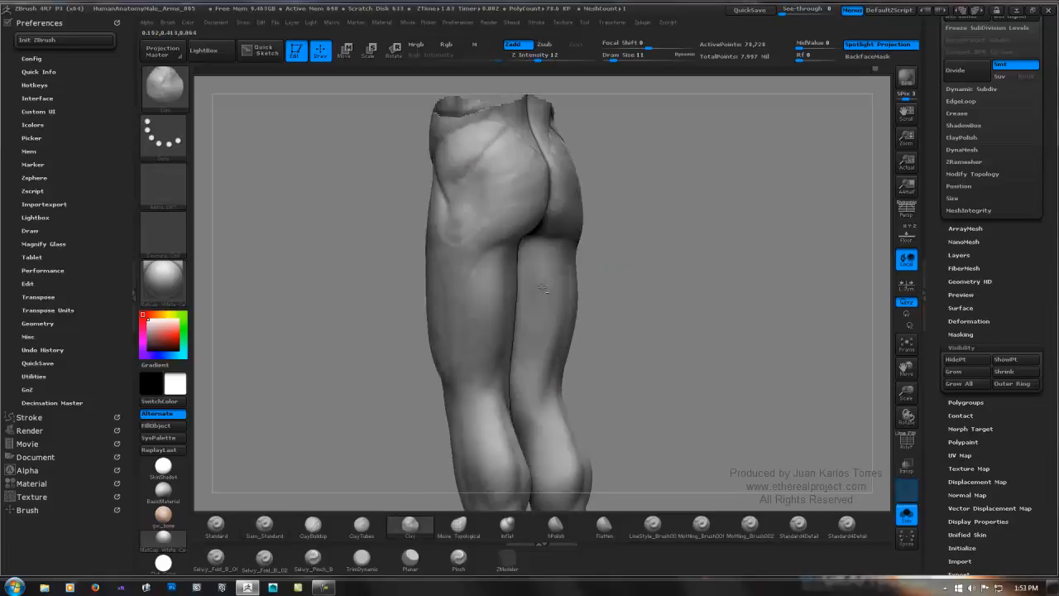
right_click_drag(565, 321, 570, 229, "alt")
mouse_move(643, 247)
right_mouse_down()
mouse_move(676, 240)
mouse_move(626, 236)
mouse_move(688, 227)
mouse_move(711, 237)
mouse_move(629, 234)
mouse_move(695, 226)
mouse_move(737, 260)
mouse_move(683, 224)
mouse_move(638, 241)
mouse_move(655, 226)
right_mouse_up()
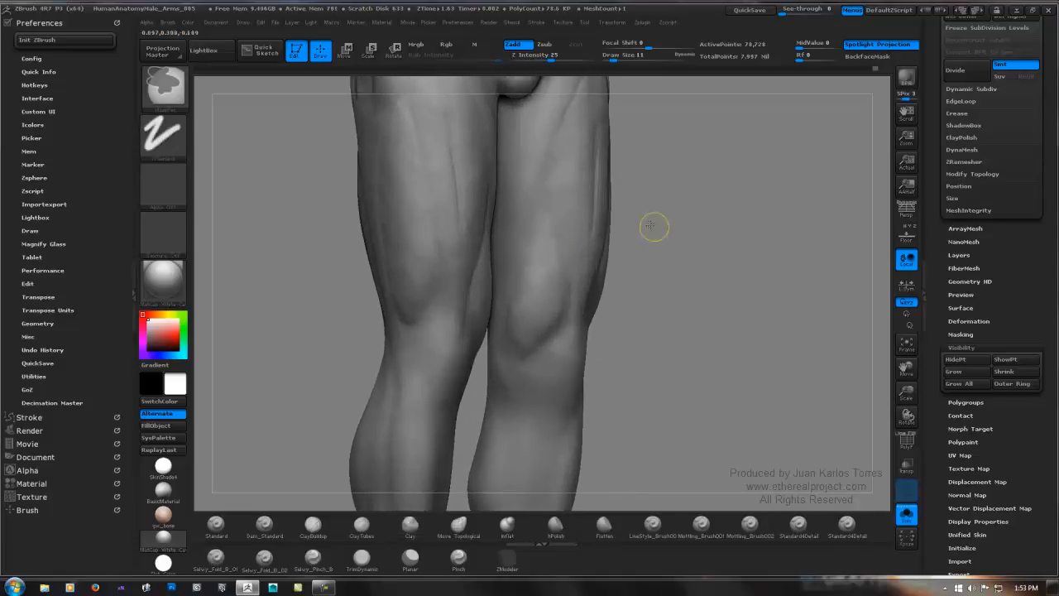
mouse_move(553, 203)
right_mouse_down()
mouse_move(566, 196)
mouse_move(553, 194)
right_mouse_up()
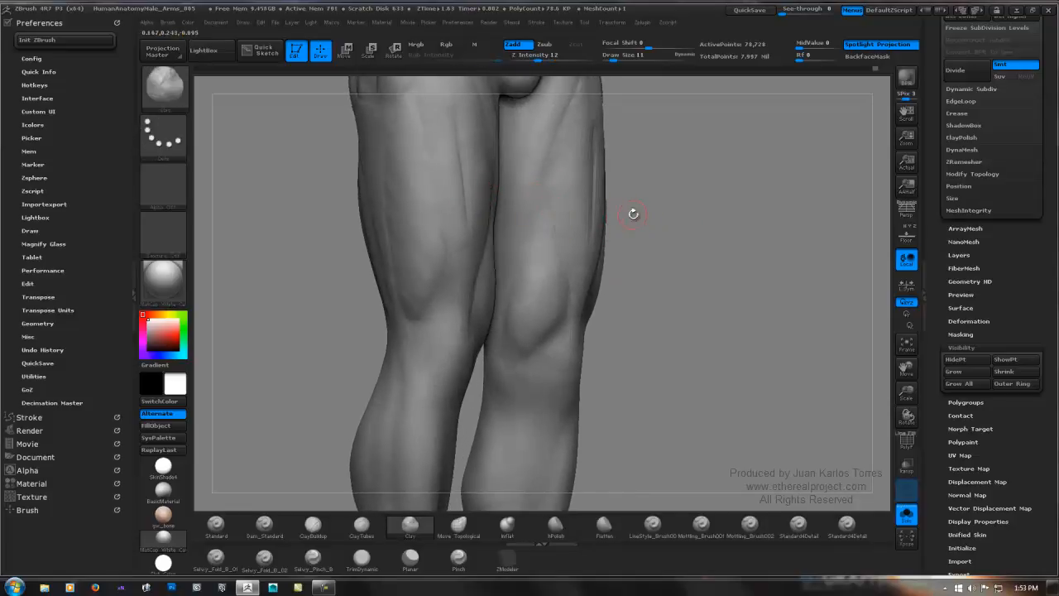
right_click_drag(625, 222, 602, 227)
right_click_drag(565, 197, 540, 201)
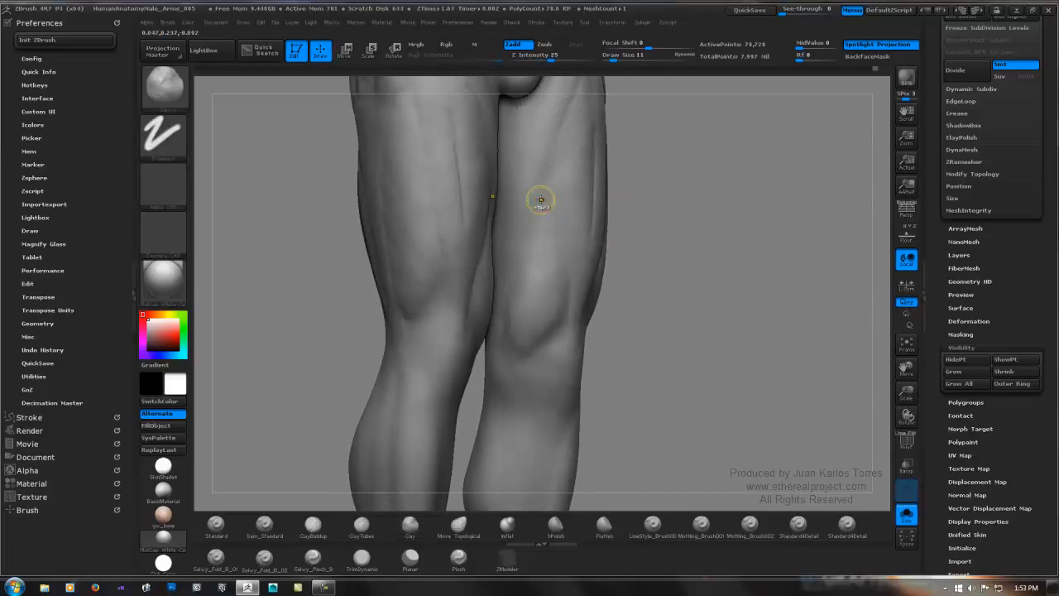
mouse_move(539, 201)
left_mouse_down("ctrl")
mouse_move(540, 182)
mouse_move(532, 226)
left_mouse_up("ctrl")
key("ctrl+z")
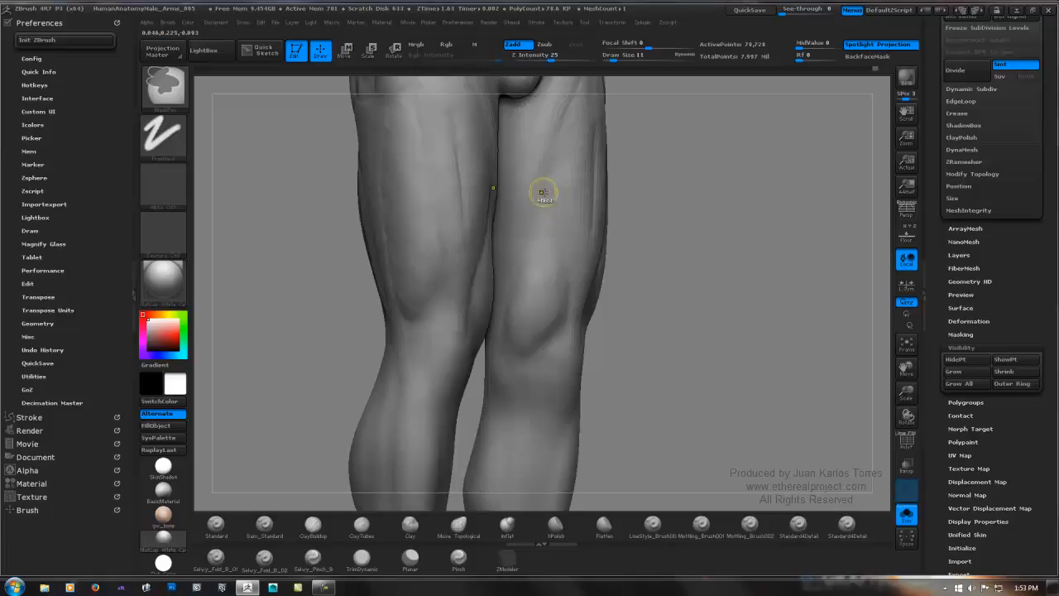
mouse_move(543, 191)
left_mouse_down("ctrl")
mouse_move(510, 346)
mouse_move(546, 333)
mouse_move(556, 285)
mouse_move(545, 217)
mouse_move(524, 319)
left_mouse_up("ctrl")
right_click_drag(570, 196, 557, 190)
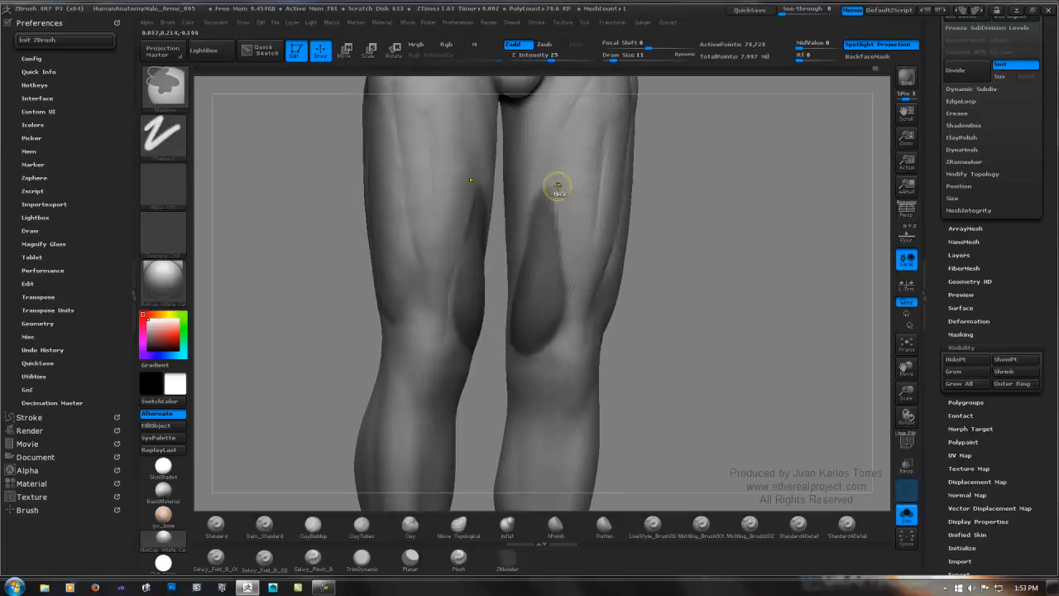
mouse_move(546, 203)
left_mouse_down("ctrl")
mouse_move(548, 177)
mouse_move(568, 270)
left_mouse_up("ctrl")
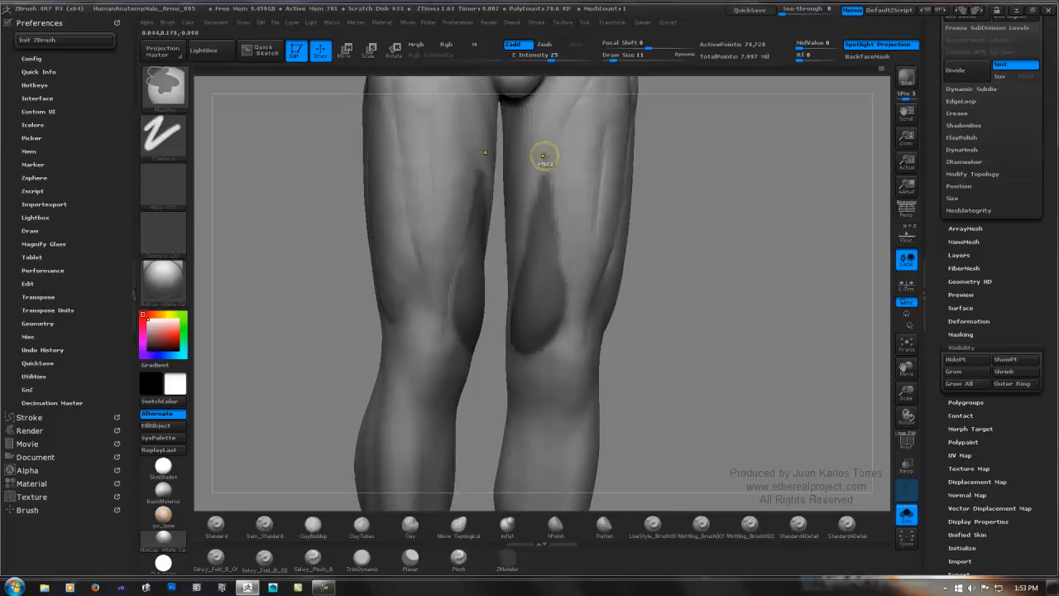
left_click_drag(547, 151, 532, 189, "ctrl+alt")
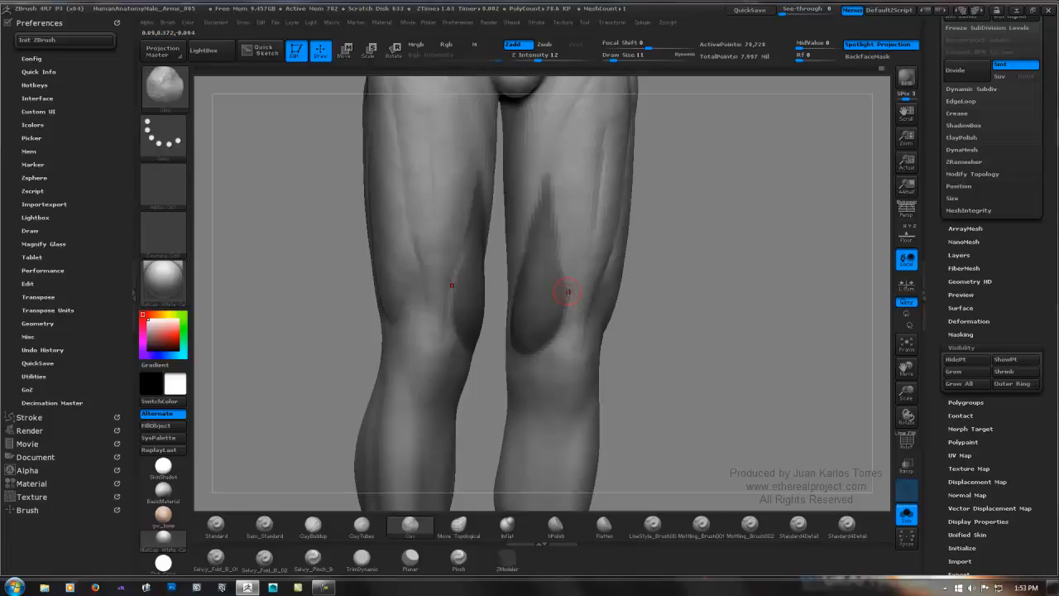
Invert the mask so only the teardrop muscle is editable, and tighten the mask around its lower edge.
left_click(713, 265, "ctrl")
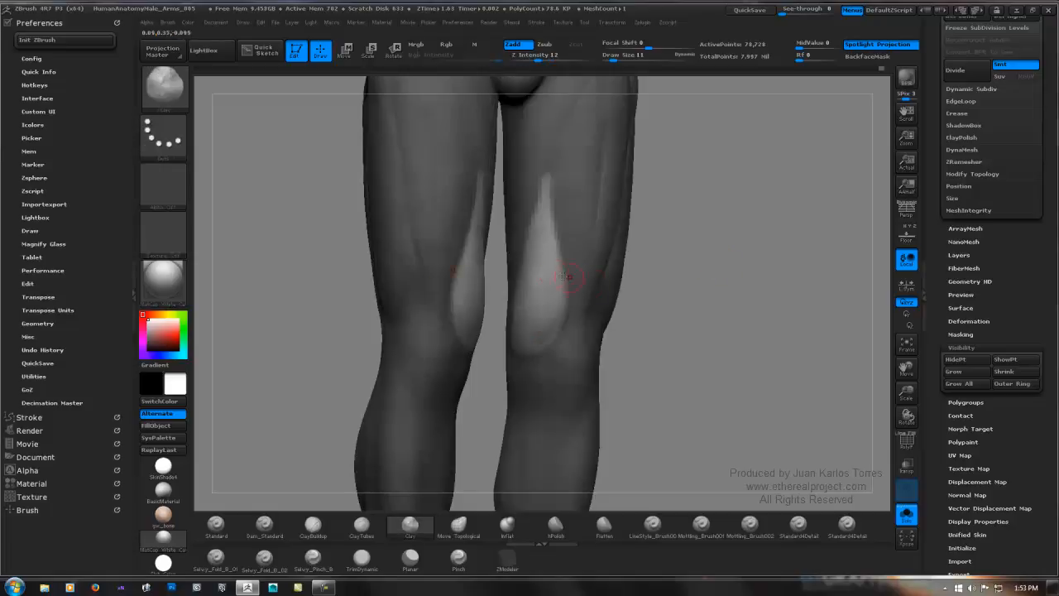
right_click_drag(550, 273, 572, 239)
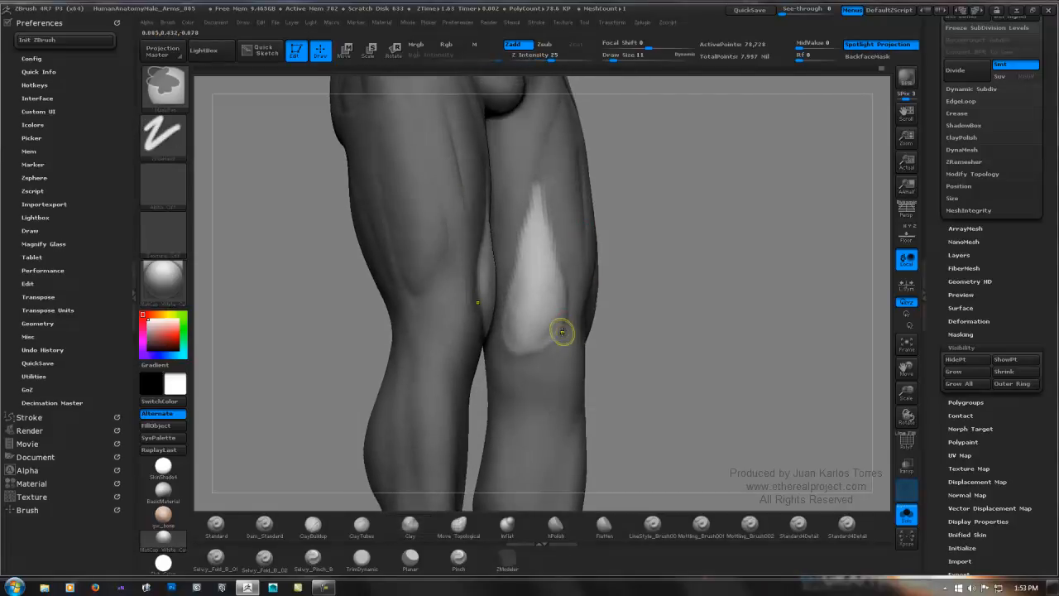
mouse_move(568, 321)
left_mouse_down("ctrl")
mouse_move(552, 343)
mouse_move(509, 352)
mouse_move(500, 314)
left_mouse_up("ctrl")
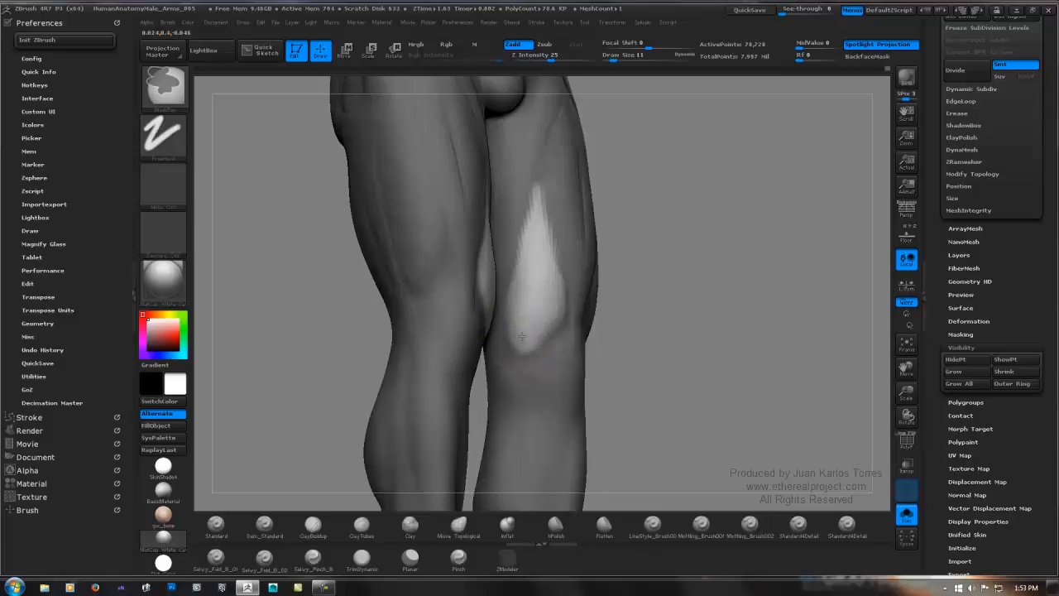
Build up the unmasked inner teardrop muscle with the Clay brush.
left_click(410, 524)
mouse_move(703, 286)
left_mouse_down()
mouse_move(684, 278)
mouse_move(662, 296)
mouse_move(694, 288)
mouse_move(584, 231)
mouse_move(516, 241)
left_mouse_up()
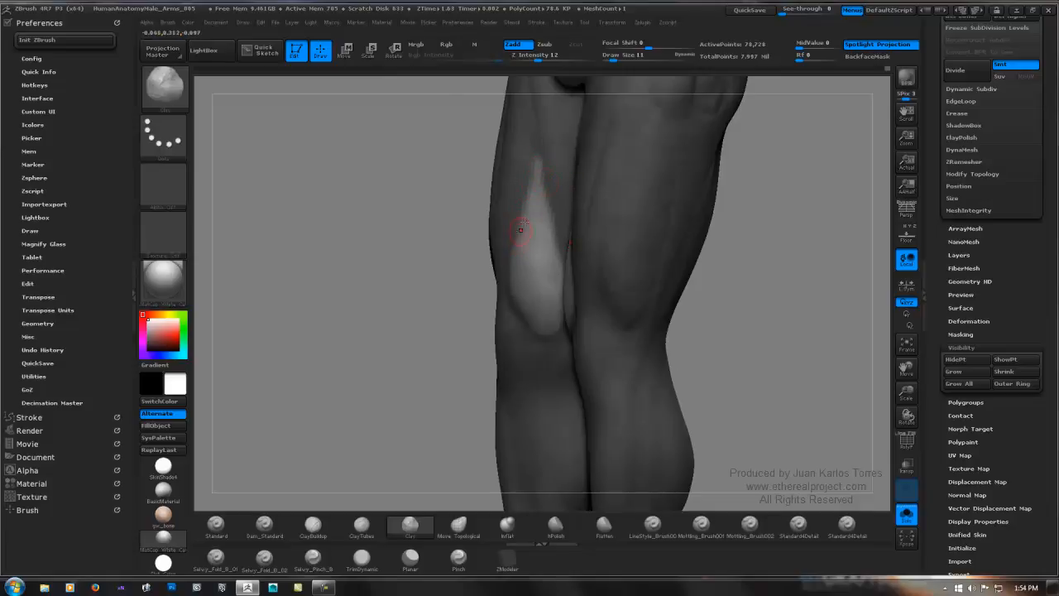
left_click_drag(537, 202, 565, 196)
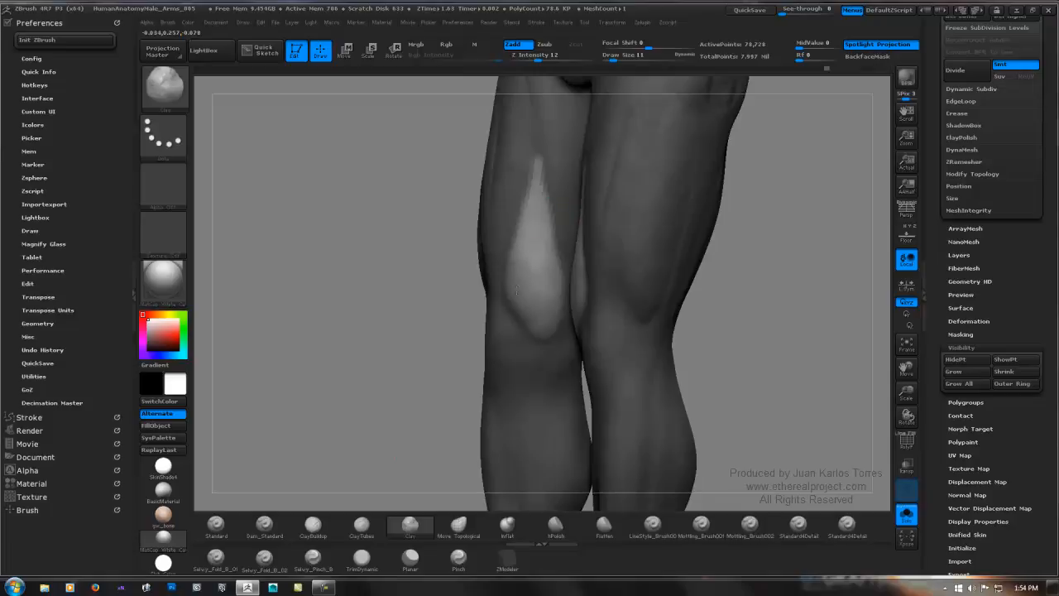
left_click_drag(542, 241, 571, 245)
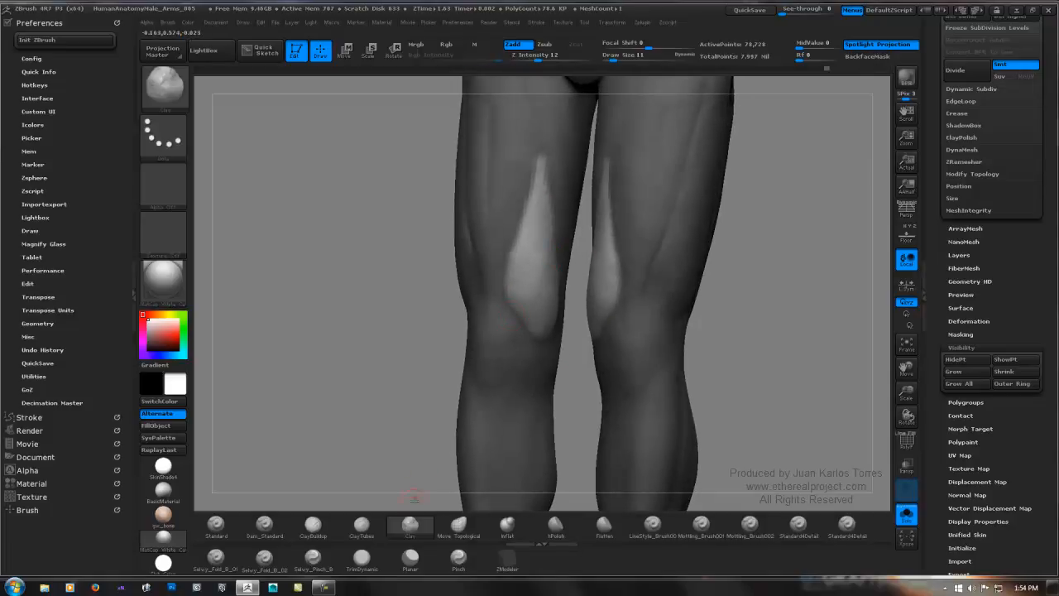
Add volume to the body of the teardrop muscle with ClayTubes and smooth the strokes.
left_click(362, 524)
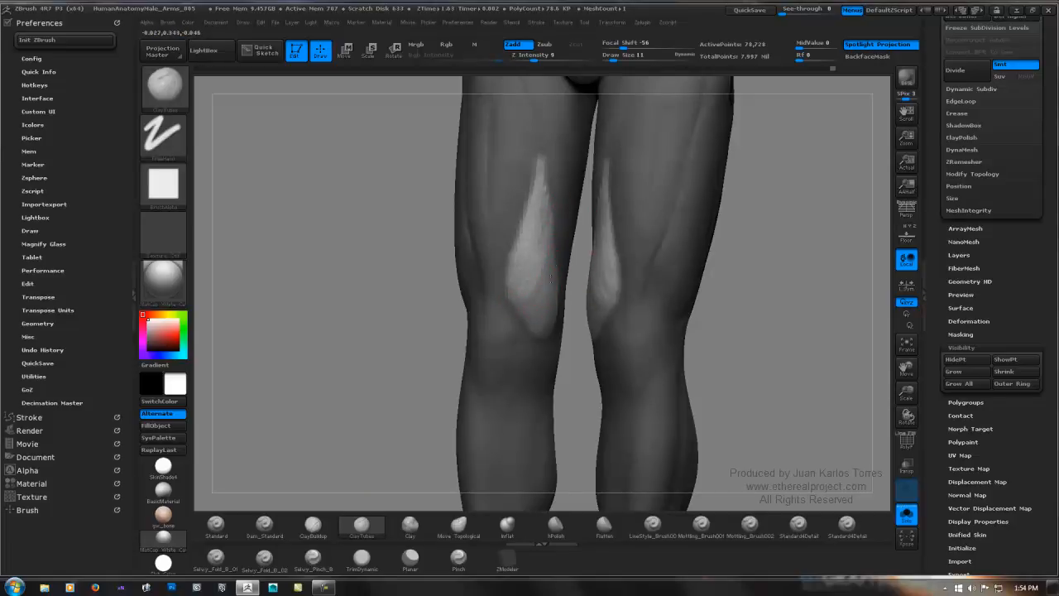
mouse_move(554, 266)
left_mouse_down()
mouse_move(554, 298)
mouse_move(549, 279)
left_mouse_up()
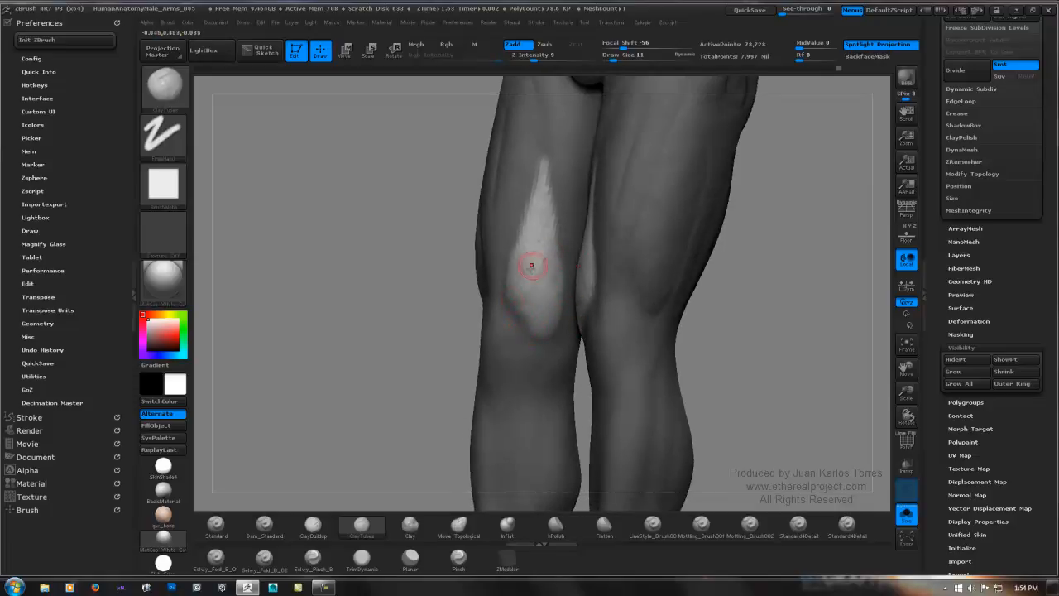
left_click_drag(537, 237, 563, 240, "shift")
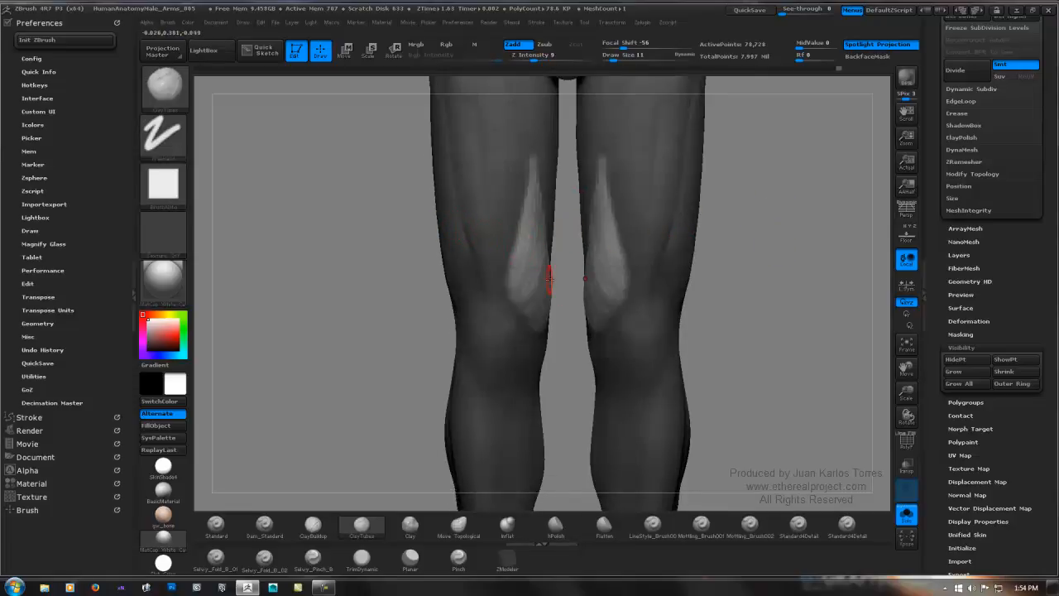
left_click_drag(555, 257, 516, 252)
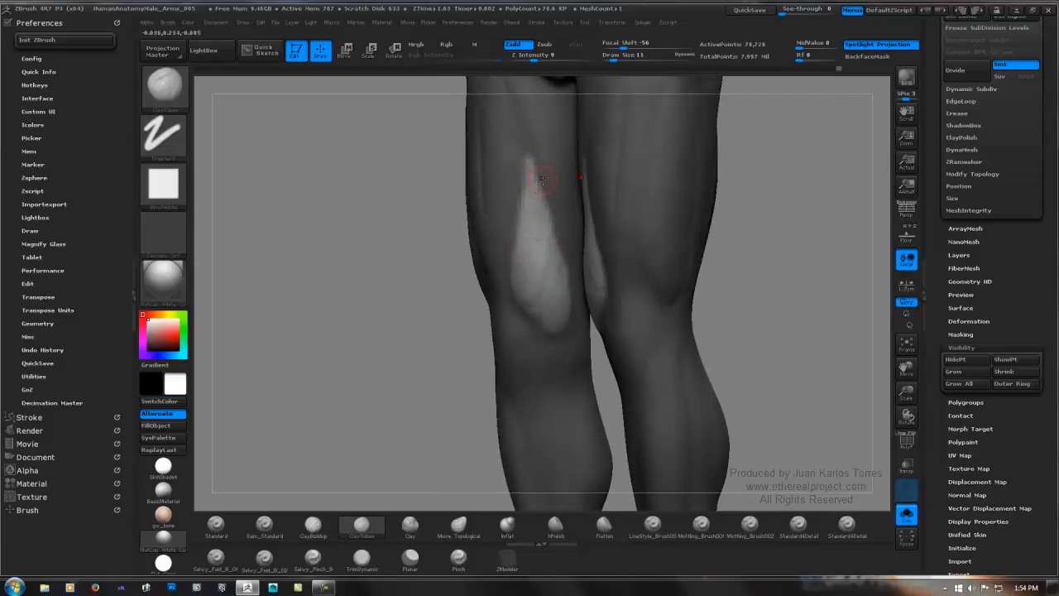
mouse_move(525, 221)
left_mouse_down()
mouse_move(506, 218)
mouse_move(545, 230)
mouse_move(513, 236)
left_mouse_up()
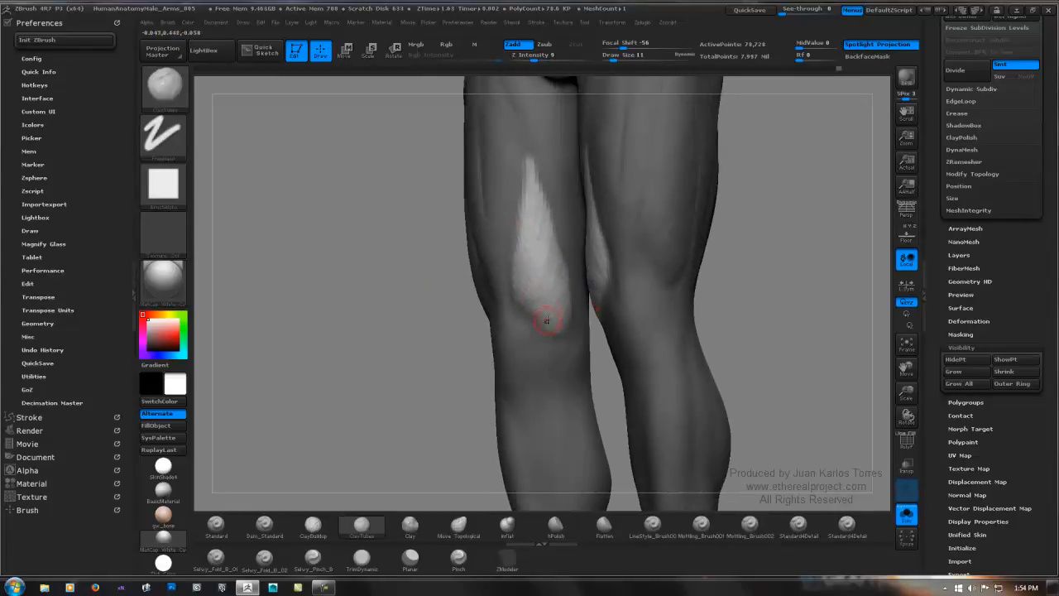
Refine the teardrop muscle's tapered upper end and rounded lower bulge with ClayTubes.
left_click_drag(560, 273, 713, 240)
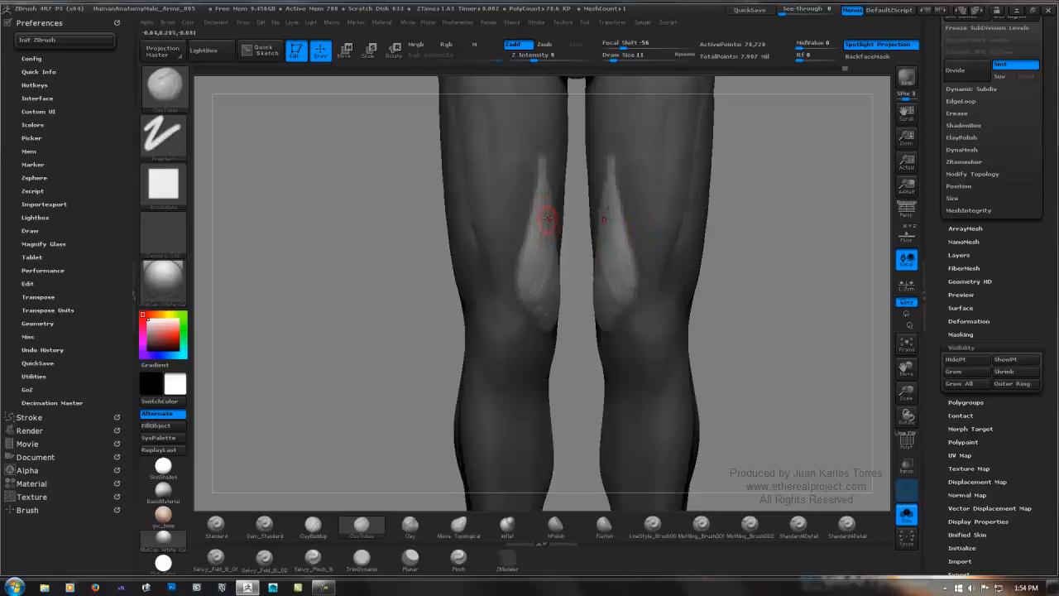
left_click_drag(549, 158, 539, 197)
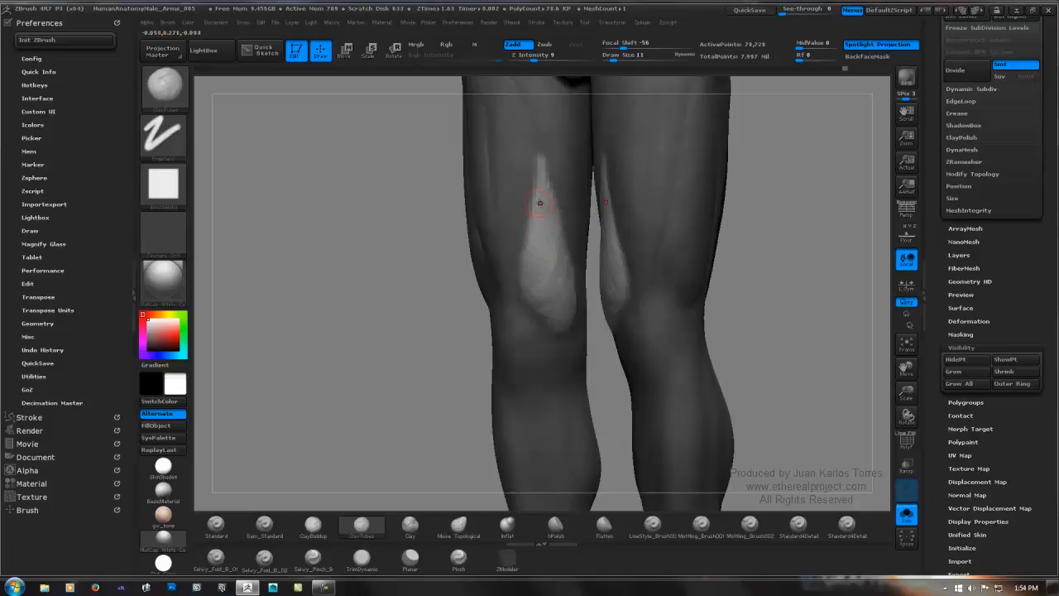
left_click_drag(555, 211, 553, 208)
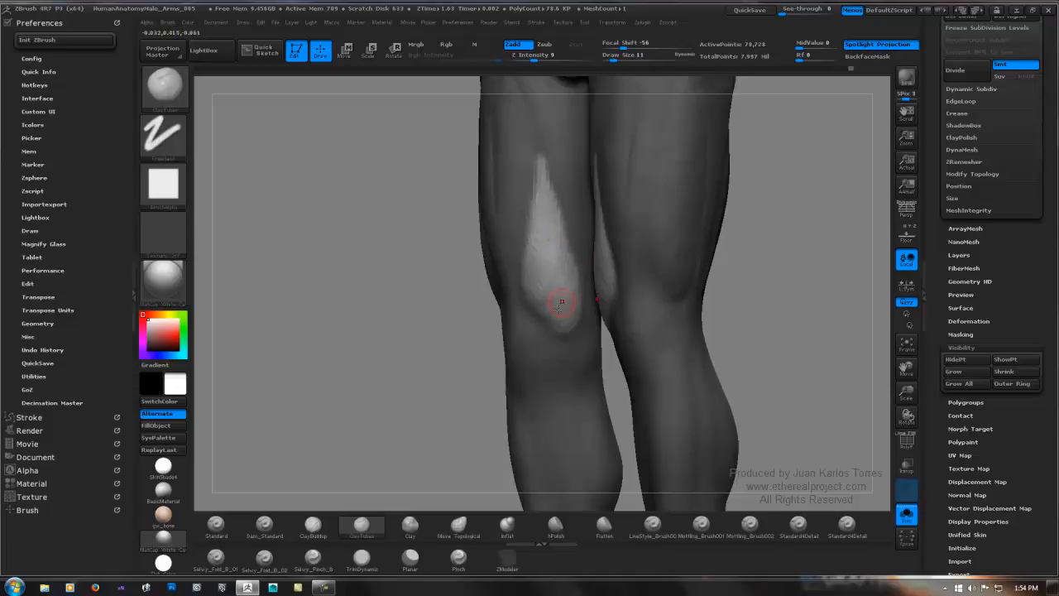
left_click_drag(560, 256, 696, 200)
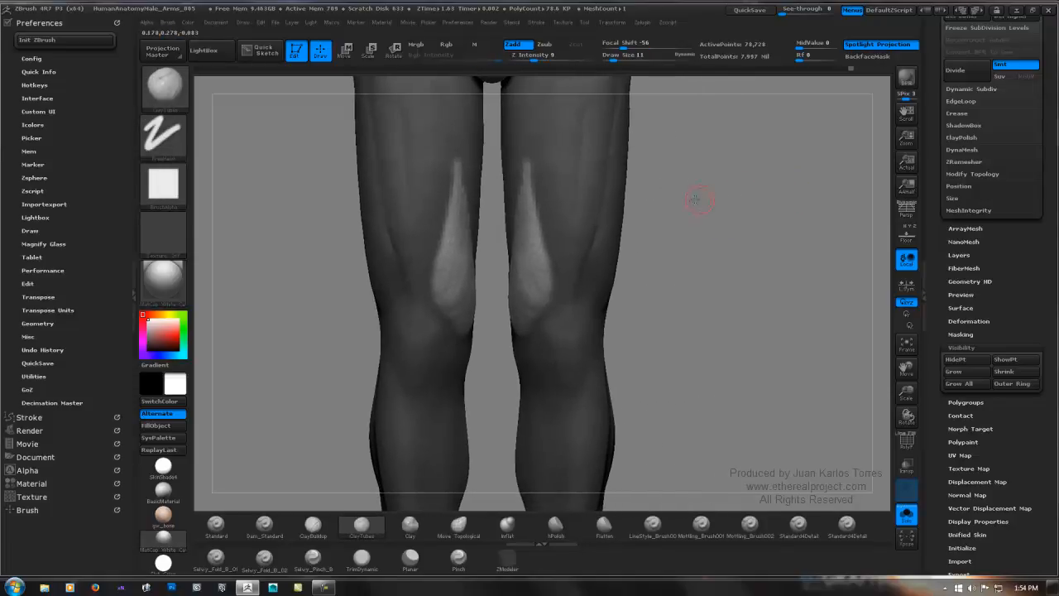
Thicken the lower part of the teardrop muscle toward the inner knee with further ClayTubes strokes.
right_click_drag(442, 281, 523, 228, "ctrl")
right_click_drag(709, 183, 631, 185, "ctrl")
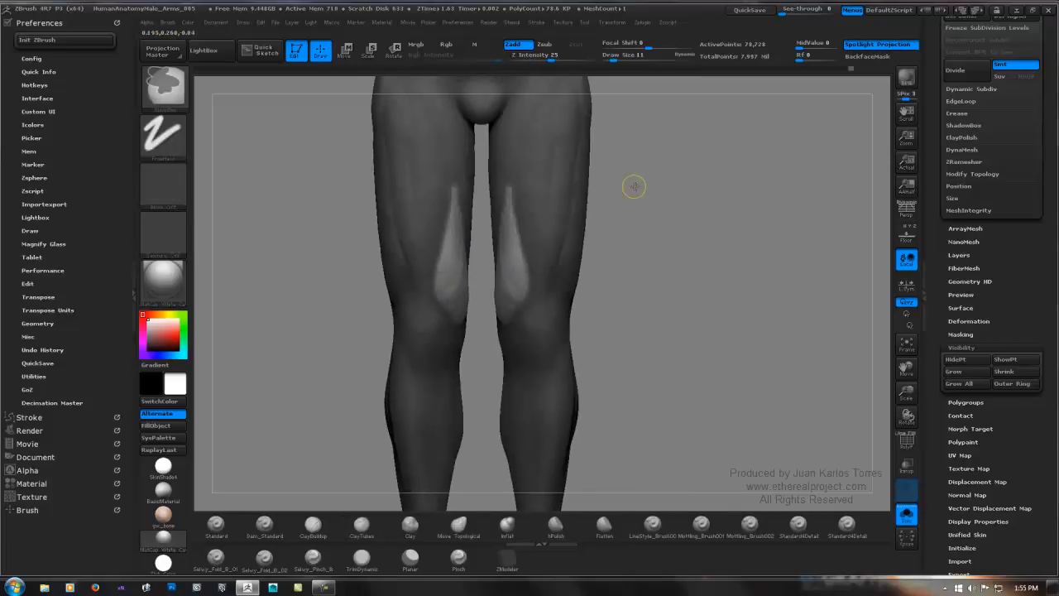
left_click_drag(577, 201, 577, 226, "alt")
mouse_move(454, 262)
right_mouse_down("ctrl")
mouse_move(523, 238)
mouse_move(515, 247)
right_mouse_up("ctrl")
right_click_drag(466, 327, 465, 303, "alt")
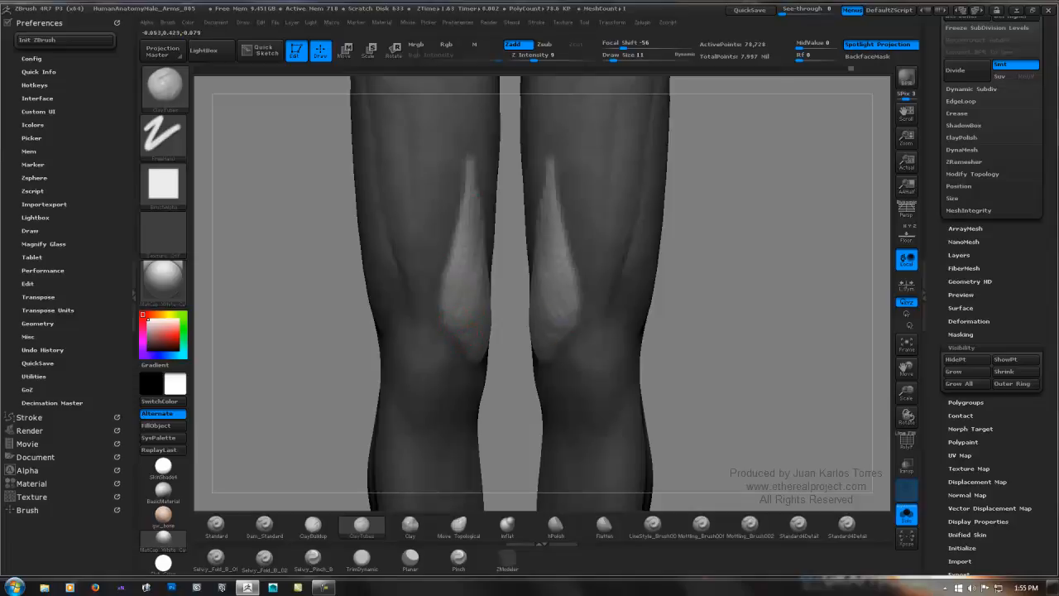
mouse_move(491, 263)
right_mouse_down()
mouse_move(463, 257)
mouse_move(562, 225)
right_mouse_up()
mouse_move(718, 210)
right_mouse_down("shift")
mouse_move(708, 191)
mouse_move(657, 196)
right_mouse_up("shift")
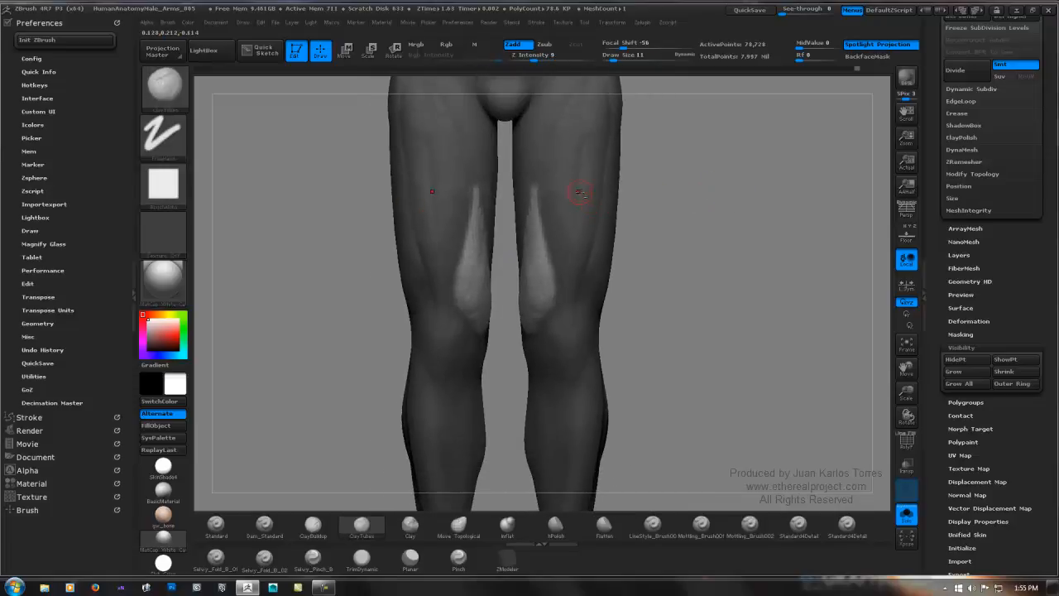
right_click_drag(578, 192, 575, 221, "alt")
mouse_move(472, 283)
right_mouse_down("alt")
mouse_move(482, 245)
mouse_move(532, 232)
mouse_move(494, 230)
mouse_move(489, 248)
mouse_move(451, 245)
mouse_move(528, 233)
right_mouse_up("alt")
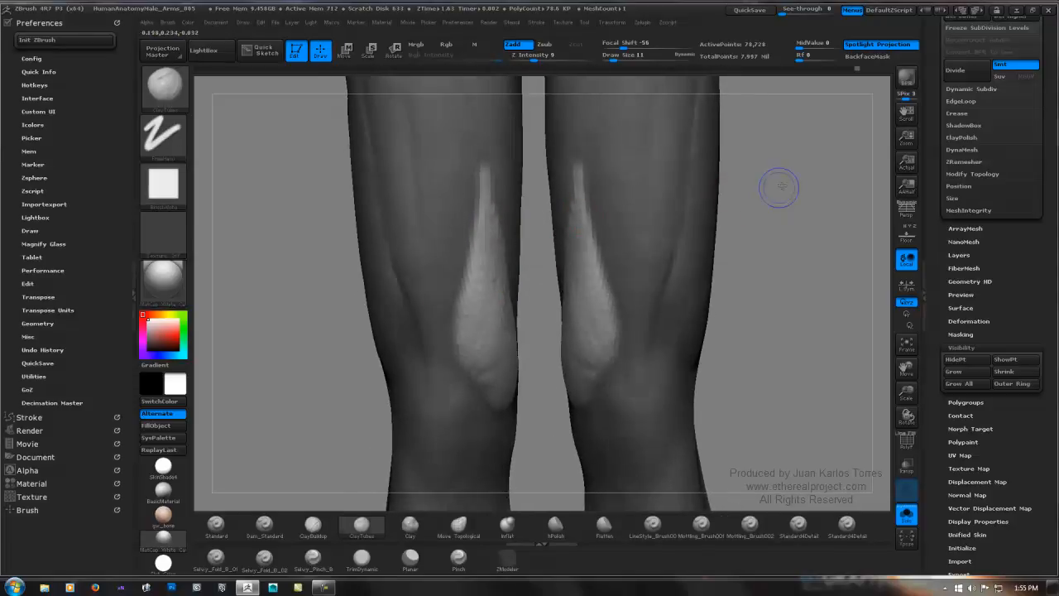
Clear the mask and smooth the teardrop muscle's borders into the thigh and inner knee.
mouse_move(785, 198)
right_mouse_down("ctrl")
mouse_move(734, 199)
mouse_move(707, 218)
right_mouse_up("ctrl")
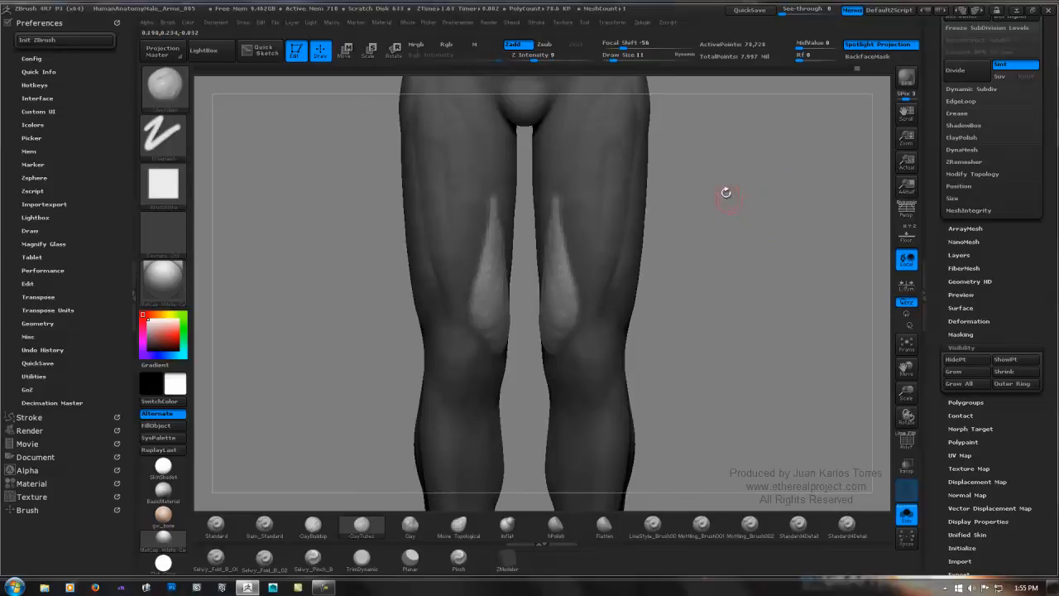
left_click_drag(734, 191, 676, 236, "ctrl")
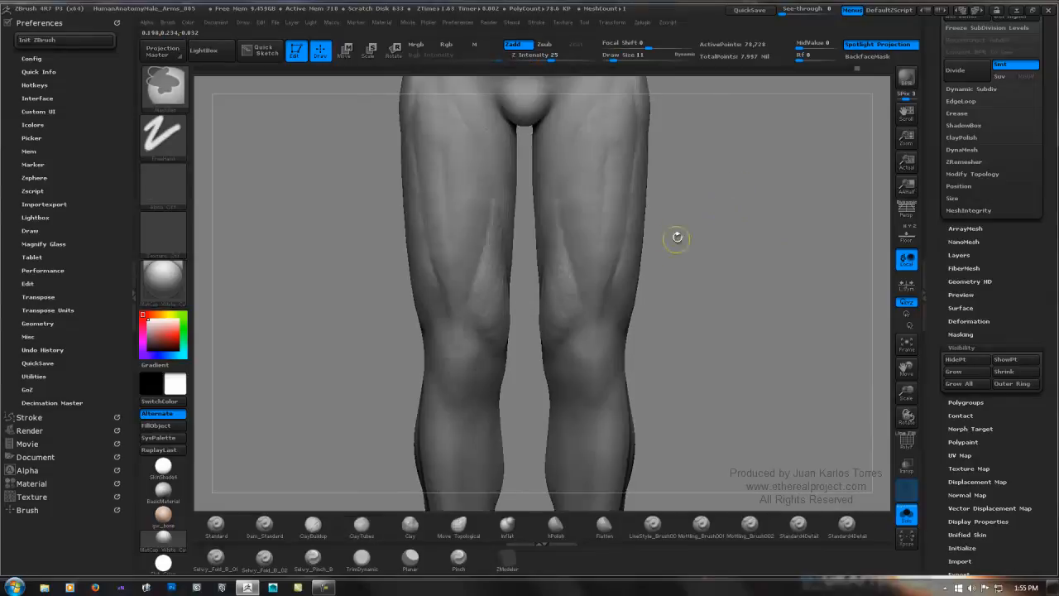
right_click_drag(704, 233, 571, 255)
key("shift")
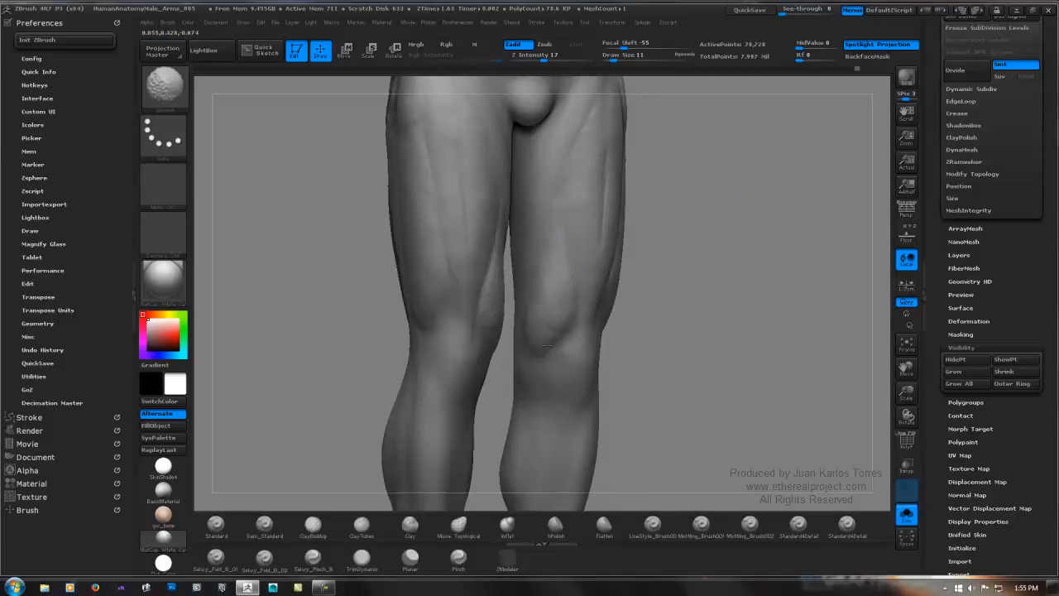
mouse_move(546, 346)
right_mouse_down()
mouse_move(529, 306)
mouse_move(549, 270)
mouse_move(548, 278)
right_mouse_up()
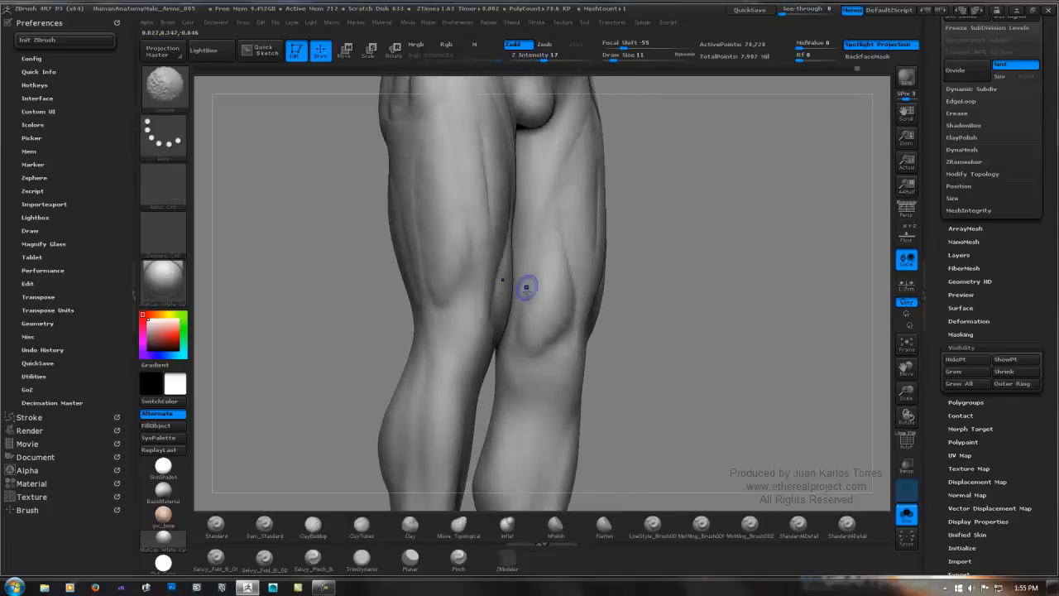
Examine the thigh, knee and buttock forms of the legs from the front, side and back.
mouse_move(568, 224)
right_mouse_down()
mouse_move(648, 206)
mouse_move(612, 279)
right_mouse_up()
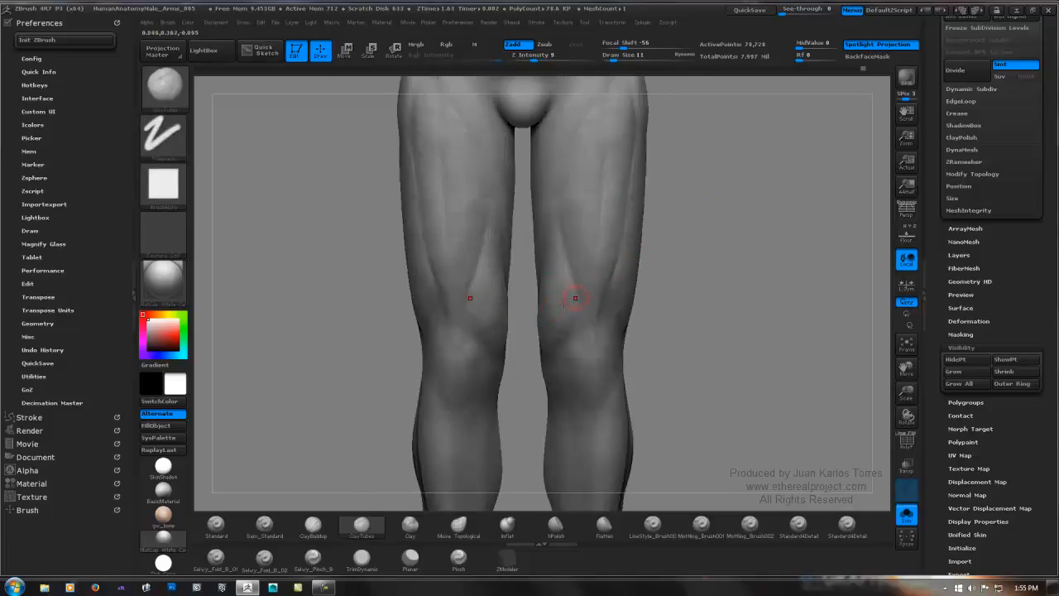
mouse_move(639, 238)
right_mouse_down()
mouse_move(672, 251)
mouse_move(656, 232)
right_mouse_up()
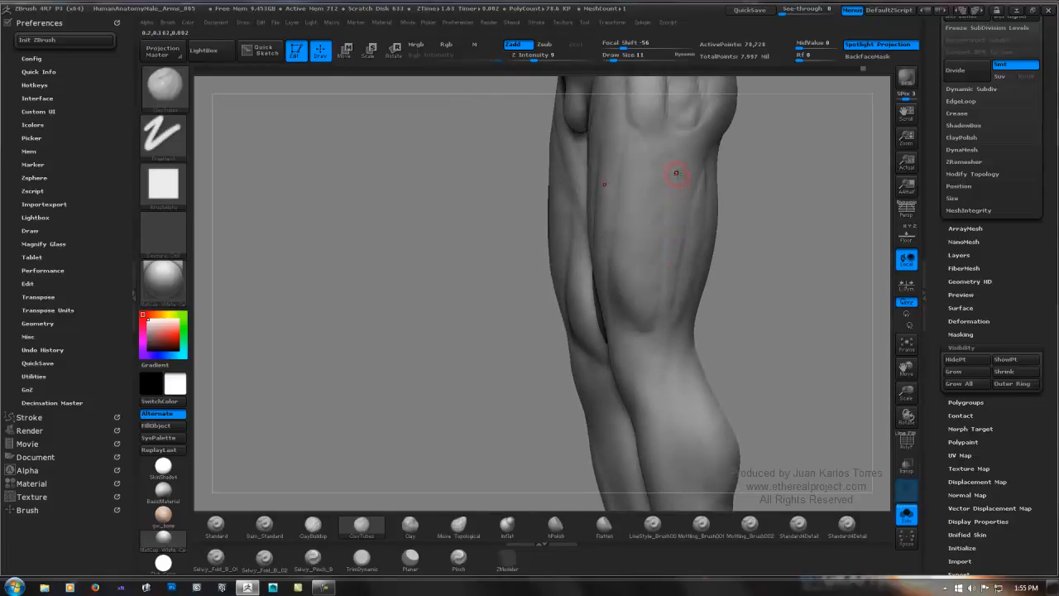
mouse_move(672, 250)
right_mouse_down()
mouse_move(709, 229)
mouse_move(671, 250)
right_mouse_up()
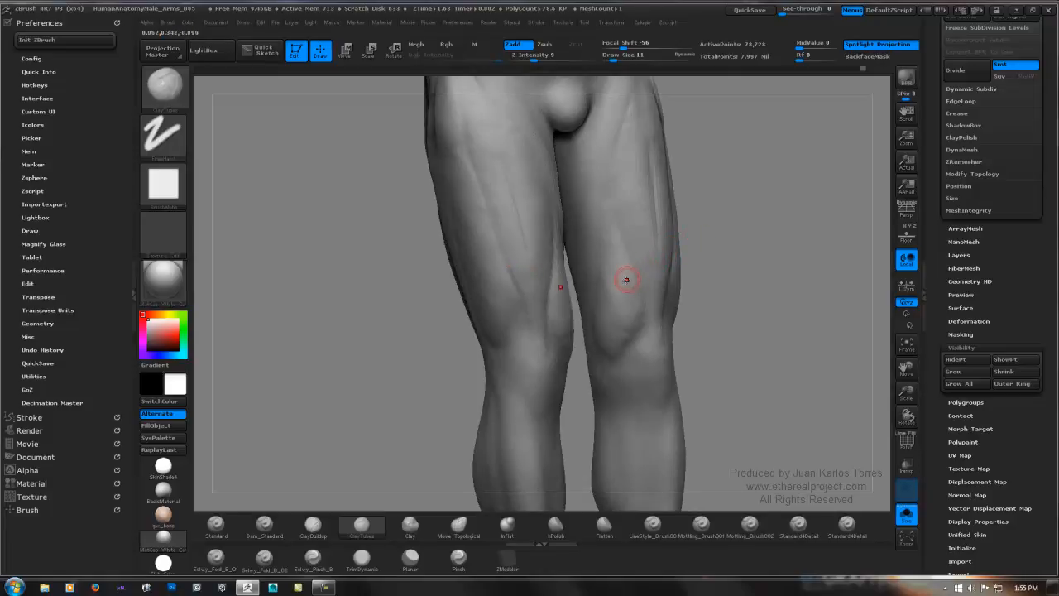
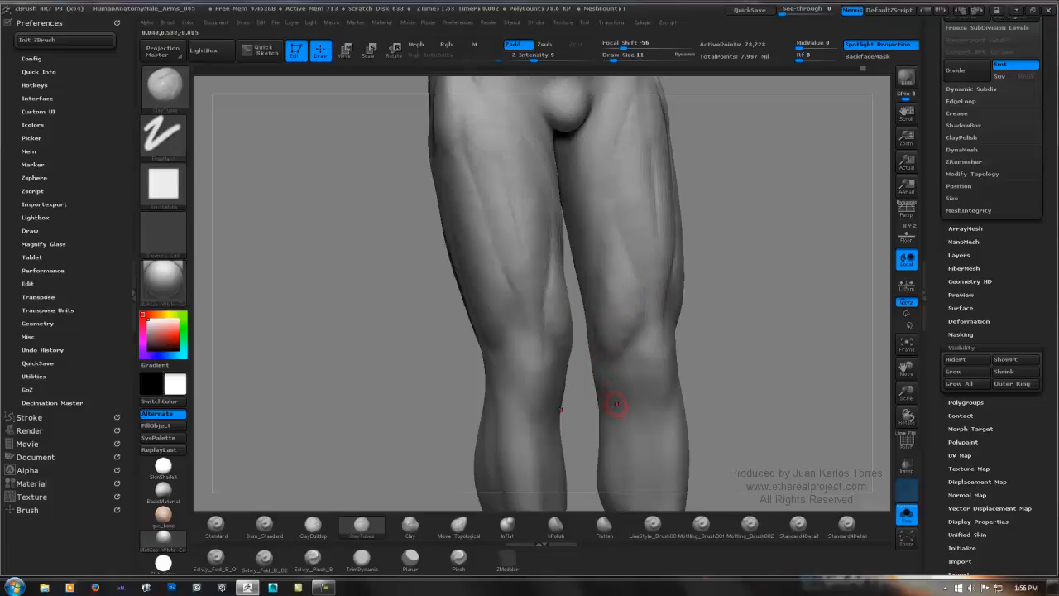
left_click_drag(735, 274, 664, 241, "shift")
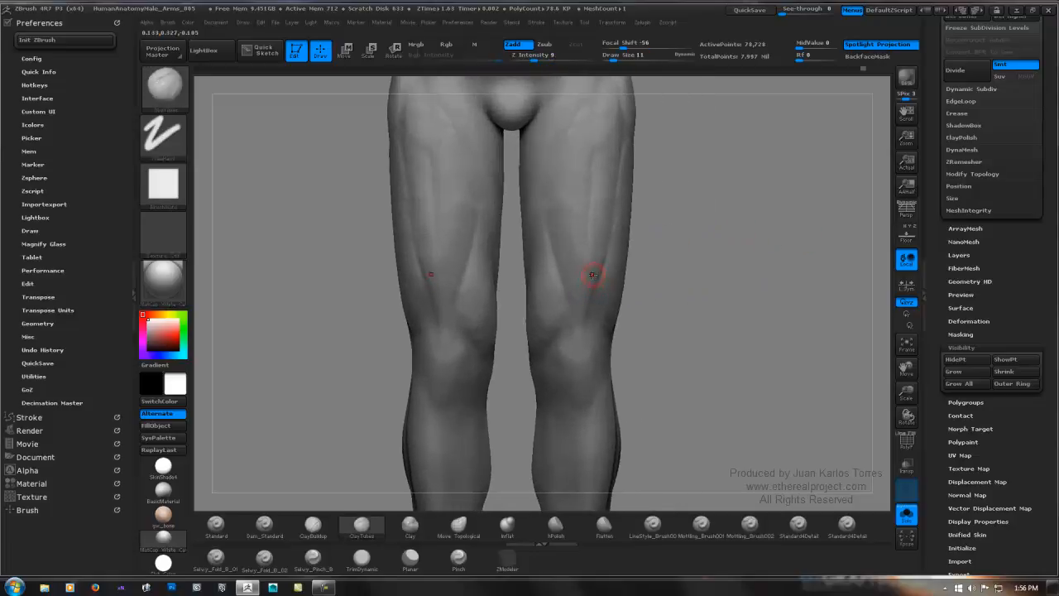
right_click_drag(563, 284, 588, 251)
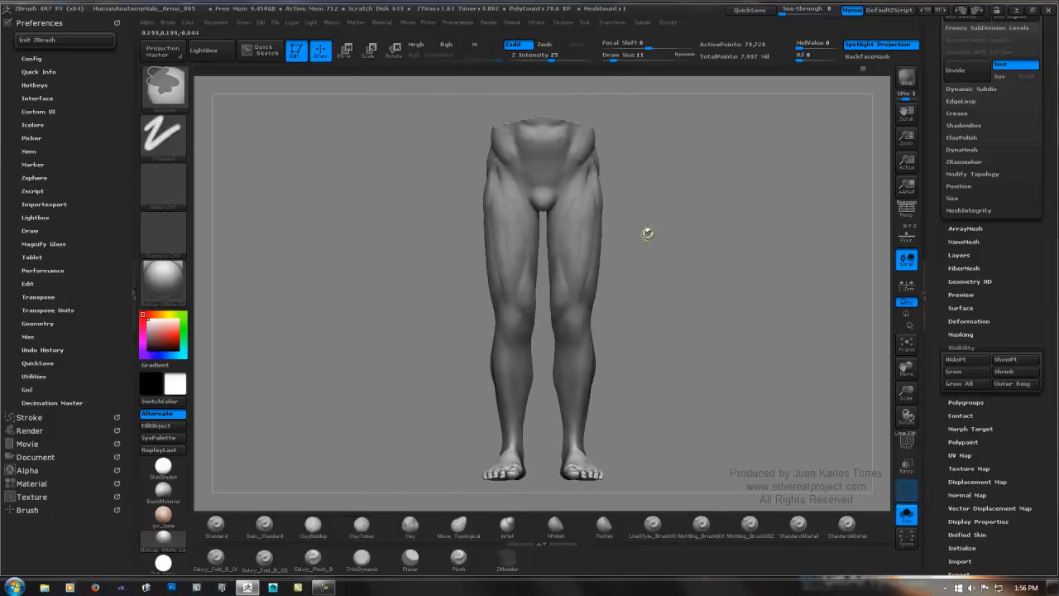
mouse_move(681, 239)
right_mouse_down("ctrl")
mouse_move(607, 251)
mouse_move(694, 225)
mouse_move(686, 245)
mouse_move(627, 246)
mouse_move(697, 229)
mouse_move(645, 239)
mouse_move(655, 232)
mouse_move(627, 261)
mouse_move(700, 237)
mouse_move(643, 250)
mouse_move(630, 275)
mouse_move(637, 190)
mouse_move(704, 187)
mouse_move(704, 215)
mouse_move(681, 227)
right_mouse_up("ctrl")
key("b")
key("c")
key("t")
key("f")
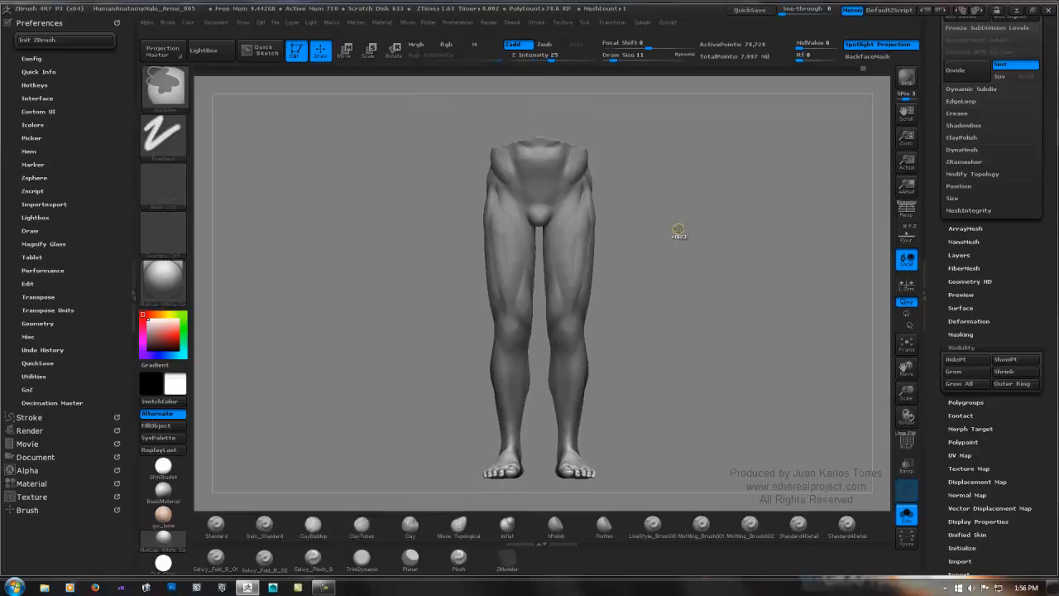
mouse_move(591, 262)
right_mouse_down("ctrl")
mouse_move(626, 245)
mouse_move(542, 240)
right_mouse_up("ctrl")
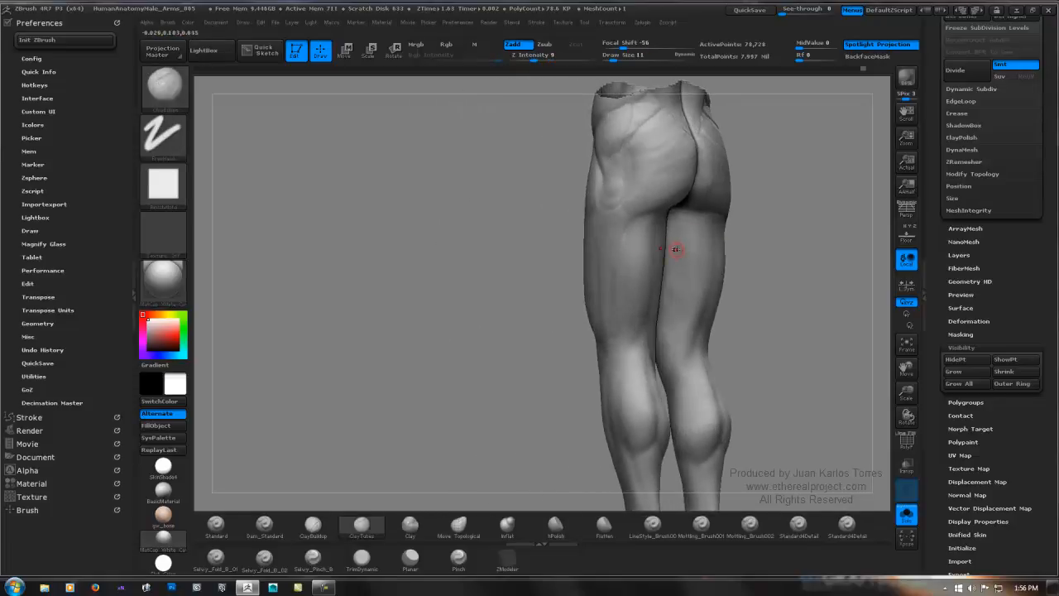
mouse_move(673, 231)
right_mouse_down()
mouse_move(629, 246)
mouse_move(709, 236)
mouse_move(651, 244)
right_mouse_up()
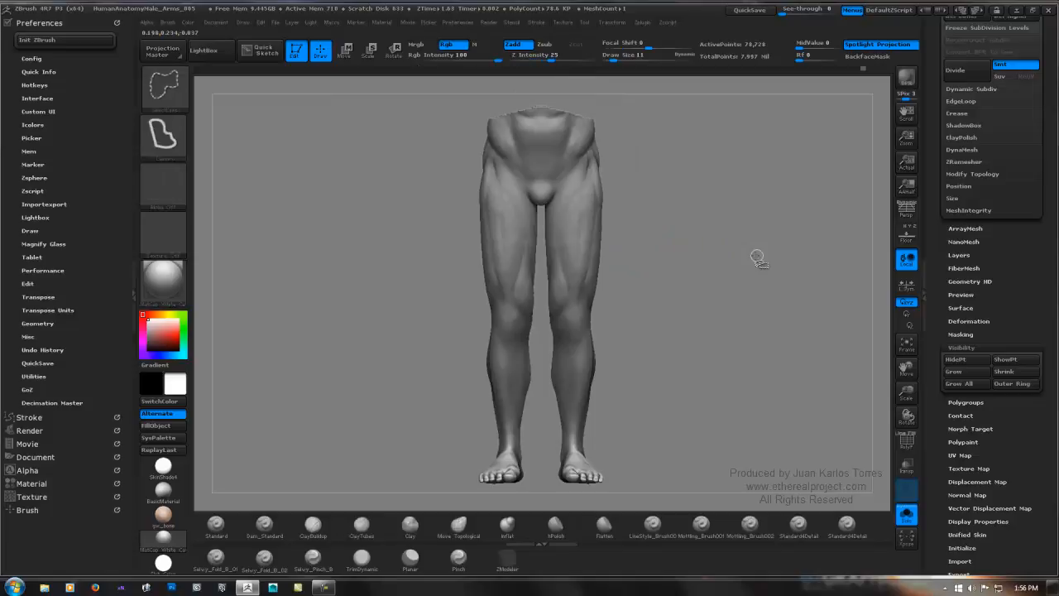
Unhide the rest of the body and quick-save the project.
left_click(749, 263, "ctrl+shift")
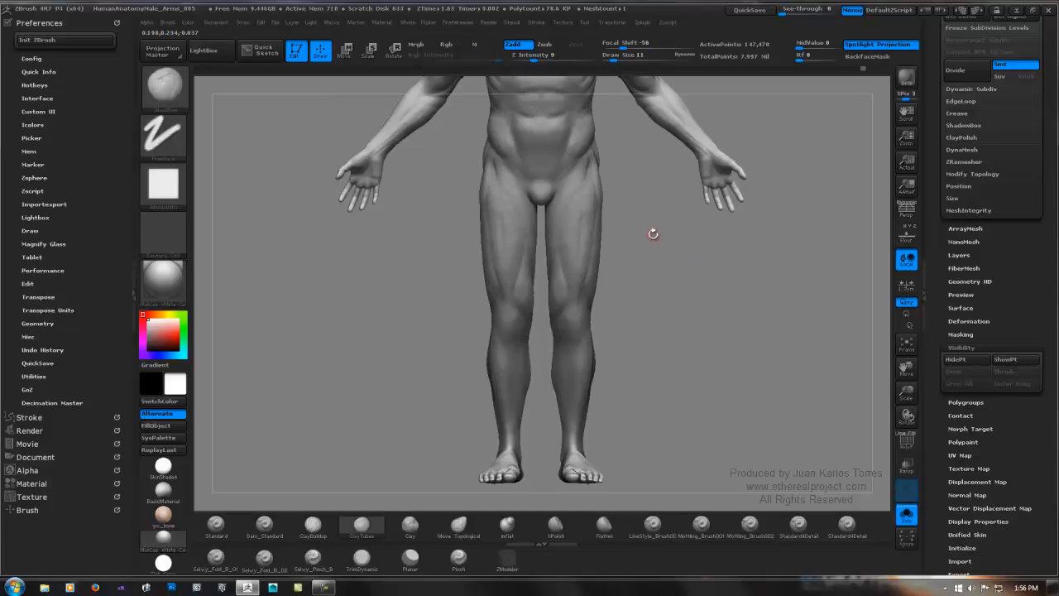
mouse_move(645, 218)
right_mouse_down("alt")
mouse_move(635, 258)
mouse_move(645, 254)
mouse_move(615, 207)
right_mouse_up("alt")
left_click(750, 11)
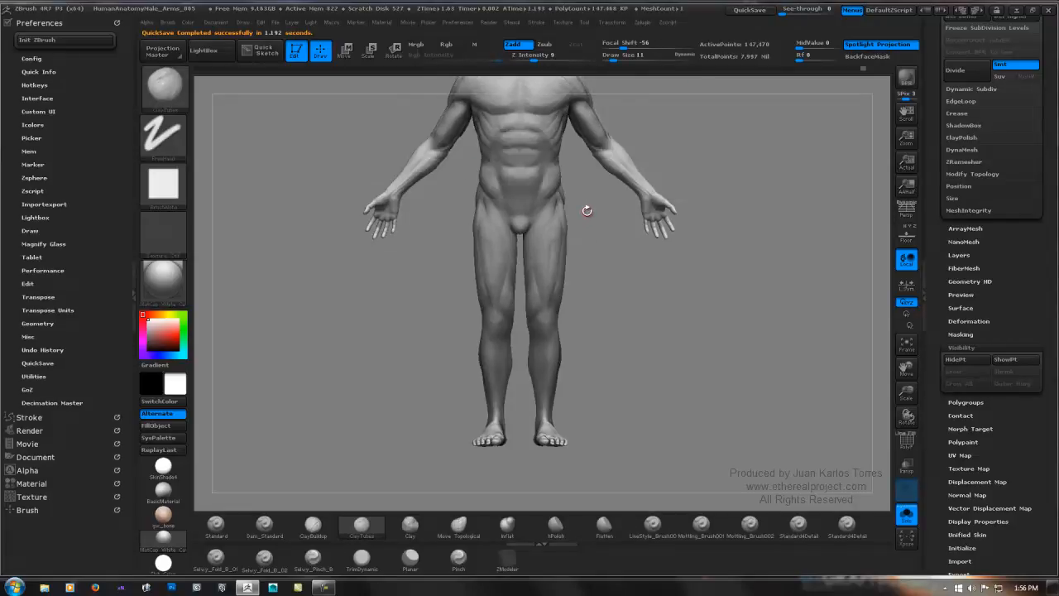
right_click_drag(565, 222, 655, 196, "ctrl")
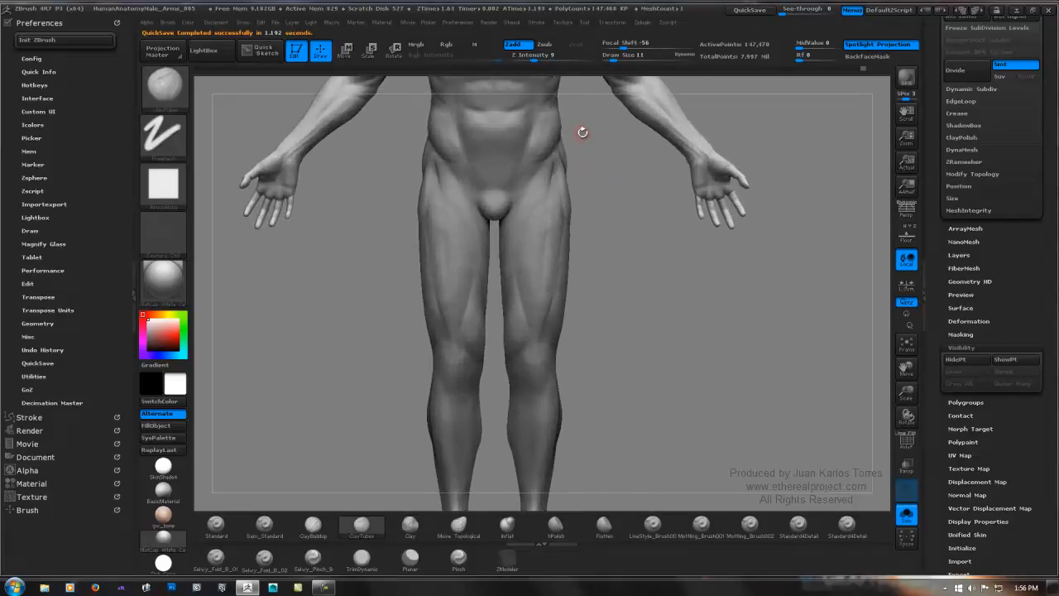
right_click_drag(583, 132, 574, 146, "ctrl")
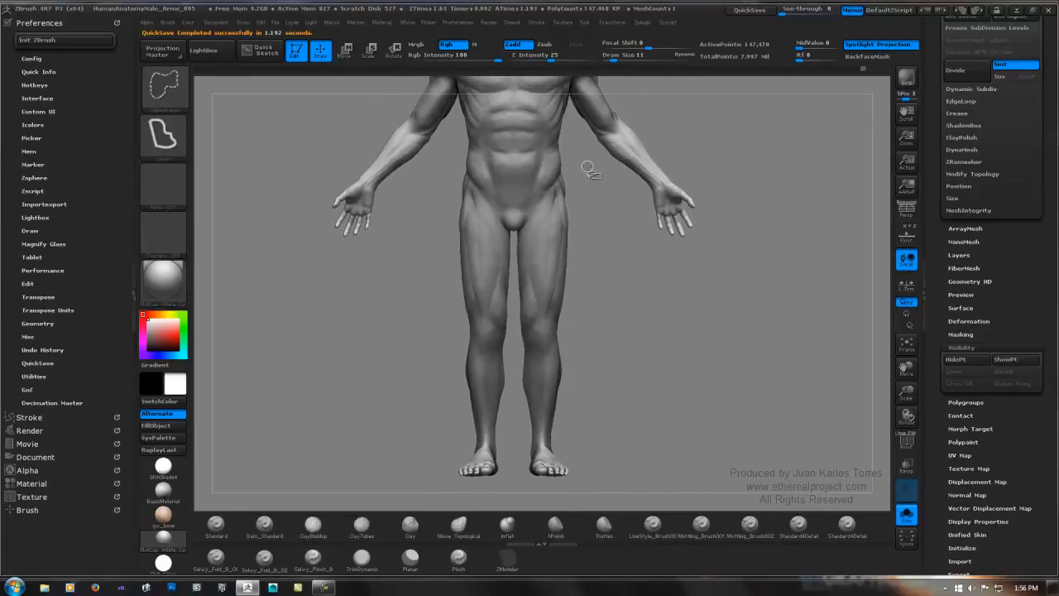
mouse_move(589, 164)
left_mouse_down("ctrl+shift")
mouse_move(558, 159)
mouse_move(528, 204)
left_mouse_up("ctrl+shift")
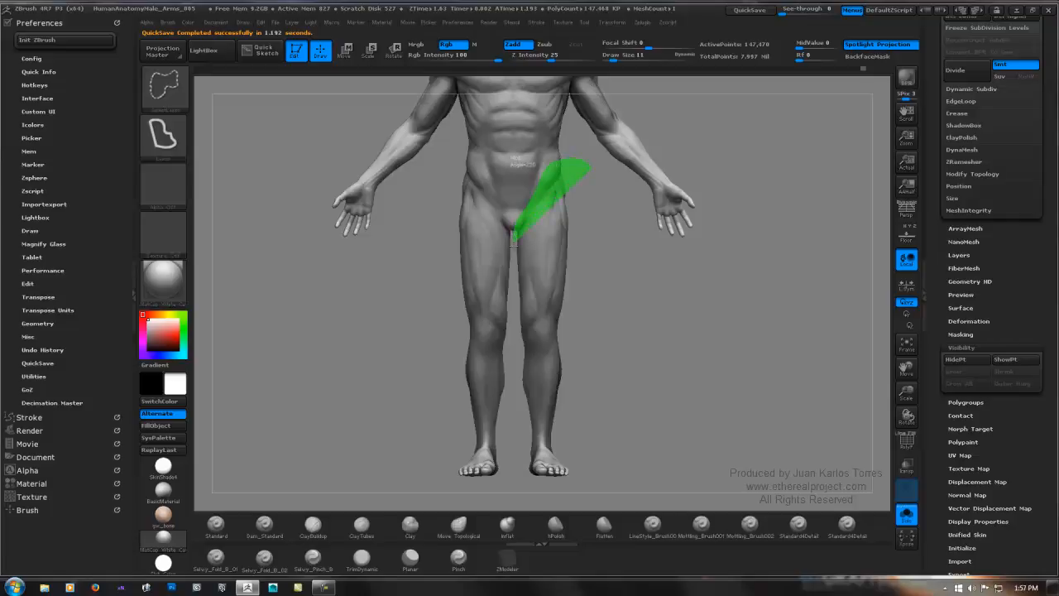
mouse_move(513, 266)
left_mouse_down("ctrl+shift")
mouse_move(513, 457)
mouse_move(627, 348)
mouse_move(620, 242)
mouse_move(601, 241)
left_mouse_up("ctrl+shift")
left_click(633, 252, "ctrl+shift")
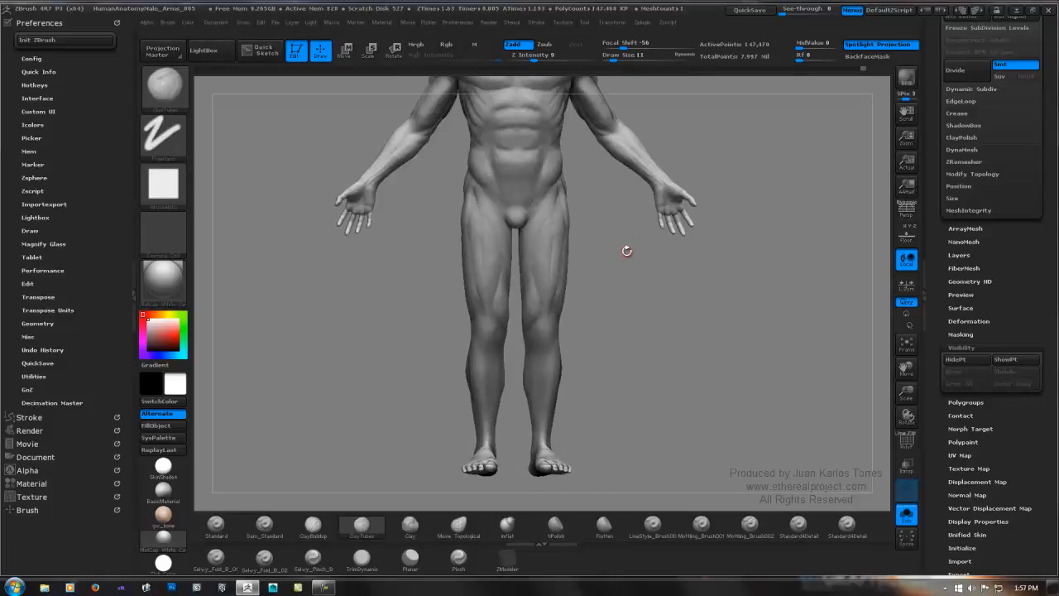
left_click_drag(618, 245, 611, 240, "shift")
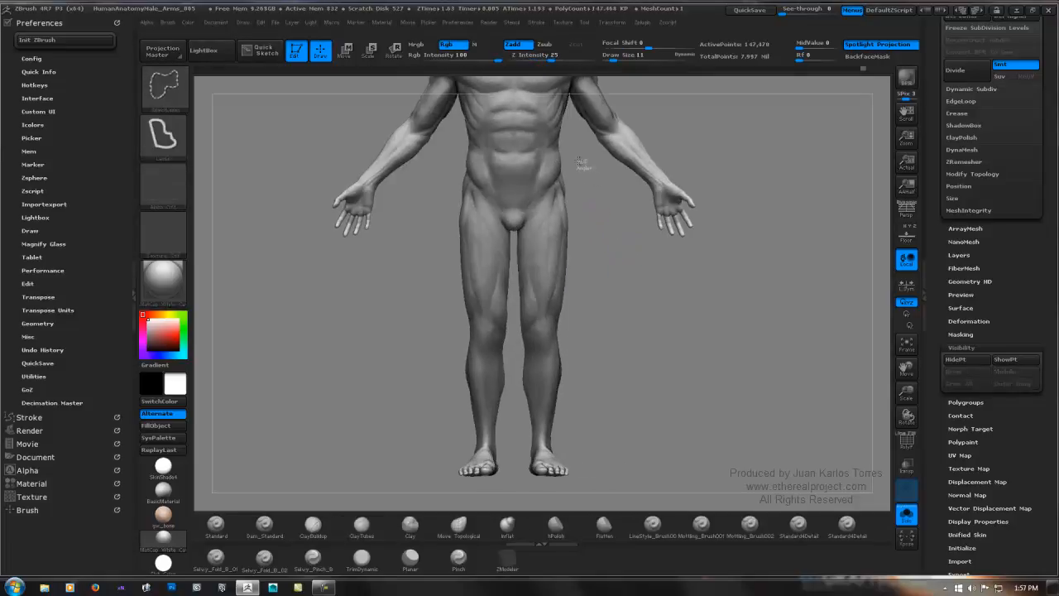
mouse_move(583, 164)
left_mouse_down("ctrl+shift")
mouse_move(562, 166)
mouse_move(513, 234)
mouse_move(514, 451)
mouse_move(595, 189)
mouse_move(590, 167)
left_mouse_up("ctrl+shift")
mouse_move(589, 286)
left_mouse_down()
mouse_move(634, 277)
mouse_move(677, 284)
mouse_move(638, 244)
mouse_move(591, 237)
mouse_move(649, 237)
left_mouse_up()
key("b")
key("c")
key("t")
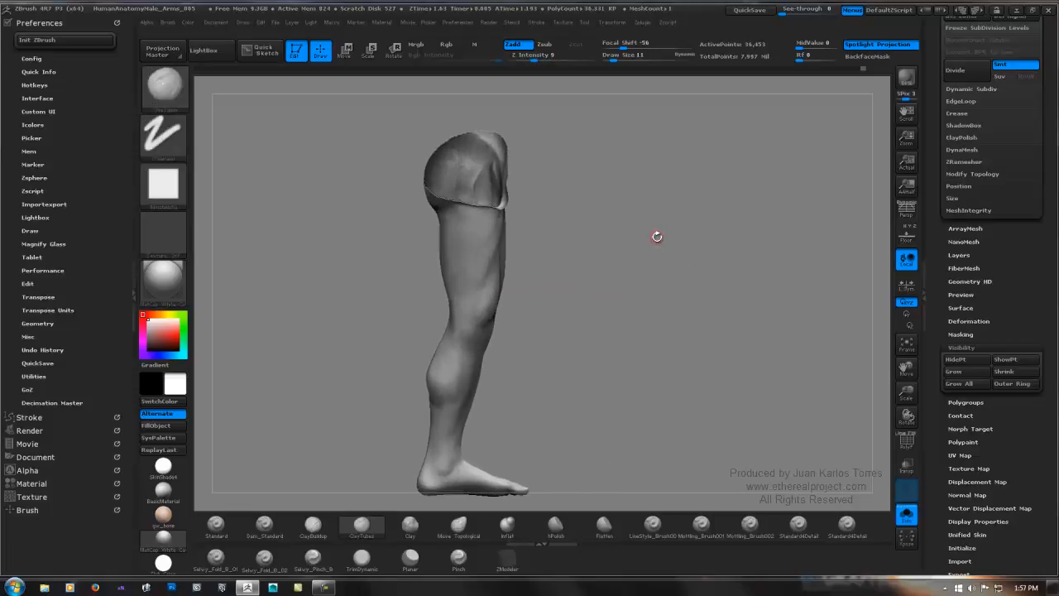
left_click(662, 247, "ctrl+shift")
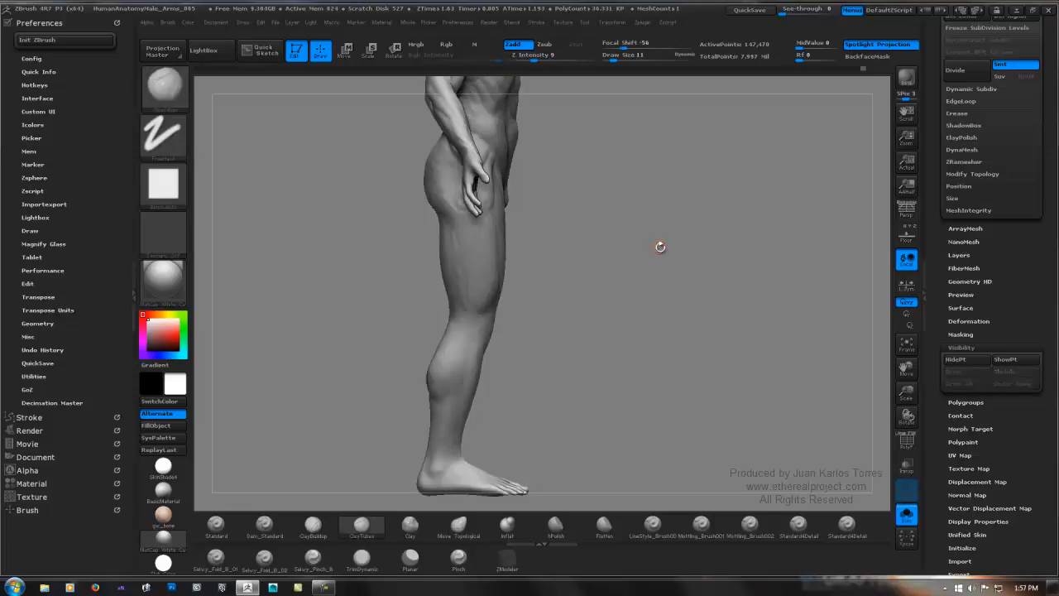
Isolate the figure's right leg, from the hip down to the foot, with a lasso selection.
left_click_drag(669, 249, 616, 252)
key("ctrl+shift")
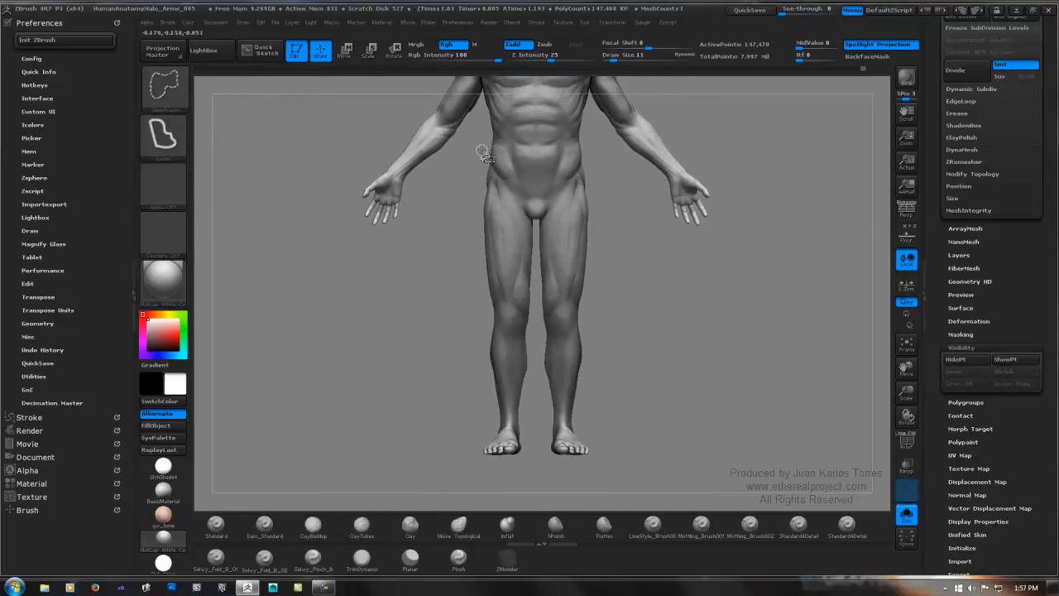
mouse_move(526, 193)
left_mouse_down("ctrl+shift")
mouse_move(534, 389)
mouse_move(457, 485)
left_mouse_up("ctrl+shift")
mouse_move(510, 301)
right_mouse_down()
mouse_move(620, 257)
mouse_move(624, 305)
right_mouse_up()
mouse_move(561, 269)
right_mouse_down("ctrl")
mouse_move(619, 241)
mouse_move(589, 227)
mouse_move(633, 222)
mouse_move(581, 219)
mouse_move(591, 210)
right_mouse_up("ctrl")
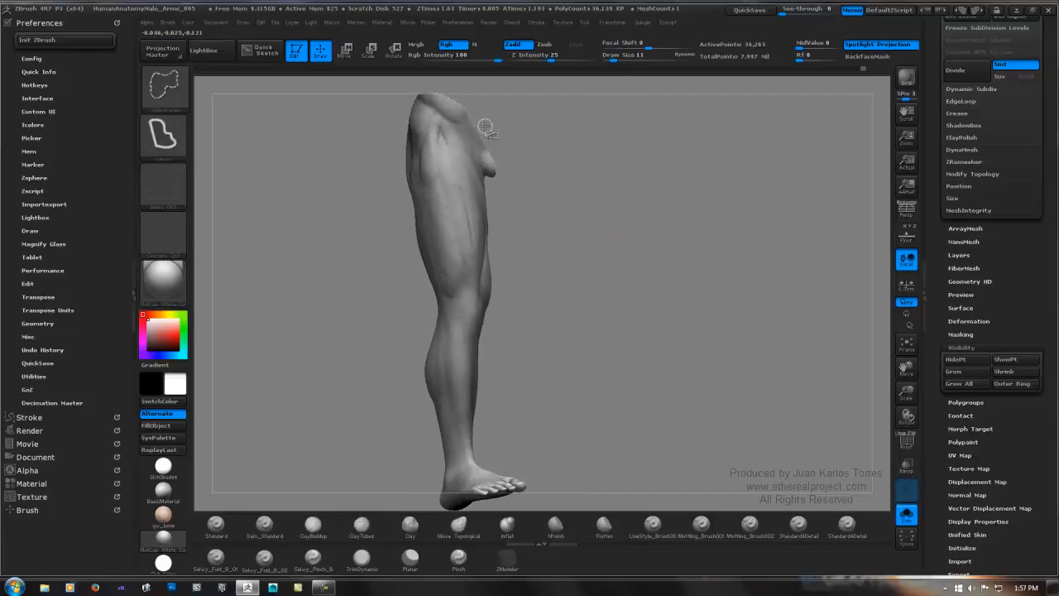
Hide the leftover groin and inner pelvis geometry beside the isolated leg with lasso selections.
mouse_move(490, 174)
left_mouse_down("ctrl+alt+shift")
mouse_move(491, 158)
mouse_move(503, 166)
left_mouse_up("ctrl+alt+shift")
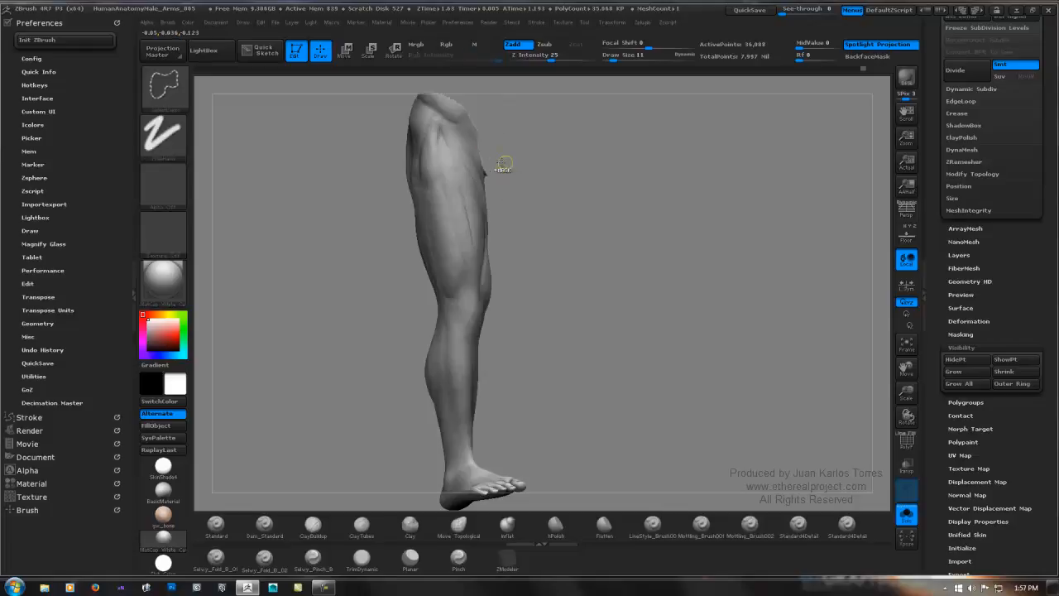
mouse_move(503, 166)
right_mouse_down()
mouse_move(603, 135)
mouse_move(523, 225)
mouse_move(513, 202)
right_mouse_up()
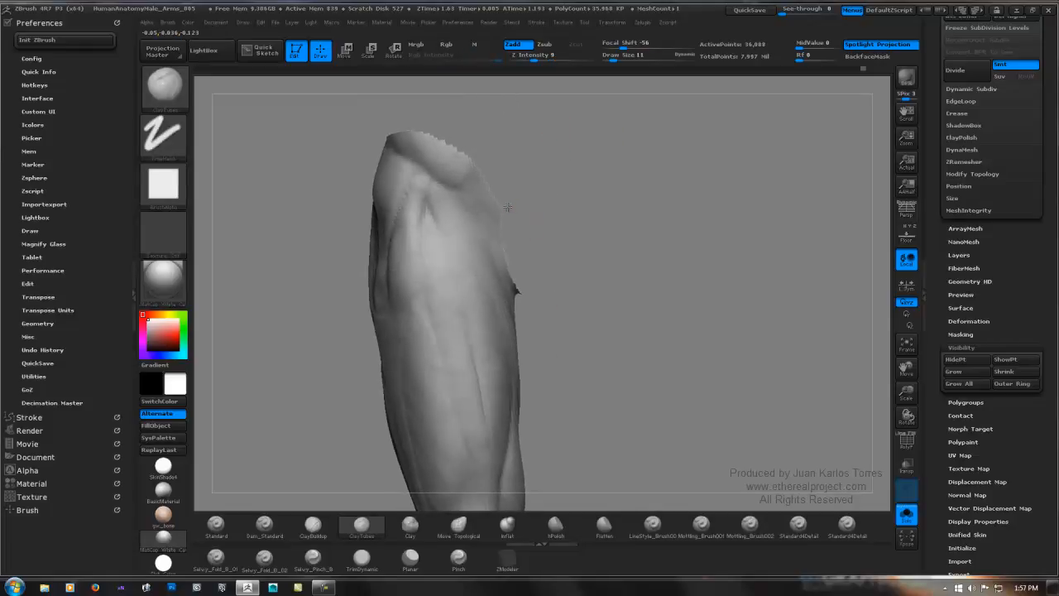
key("ctrl+shift")
left_click_drag(498, 239, 521, 298, "ctrl+alt+shift")
mouse_move(624, 257)
right_mouse_down()
mouse_move(570, 262)
mouse_move(574, 293)
mouse_move(562, 226)
mouse_move(538, 231)
mouse_move(551, 232)
right_mouse_up()
Mask the lower abdomen strip above the groin crease of the isolated leg with the MaskLasso brush.
key("ctrl")
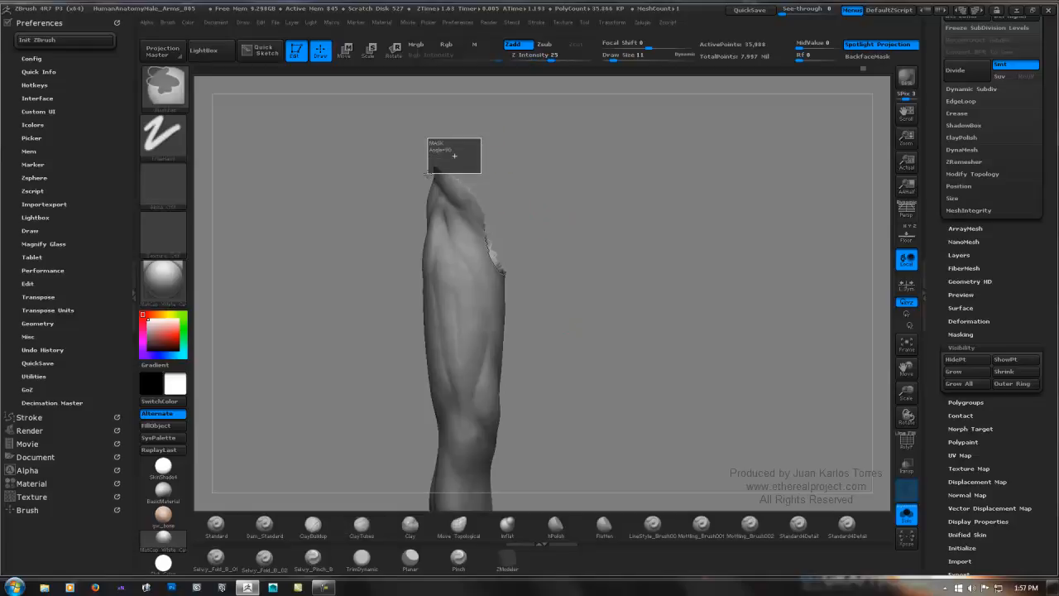
key("b")
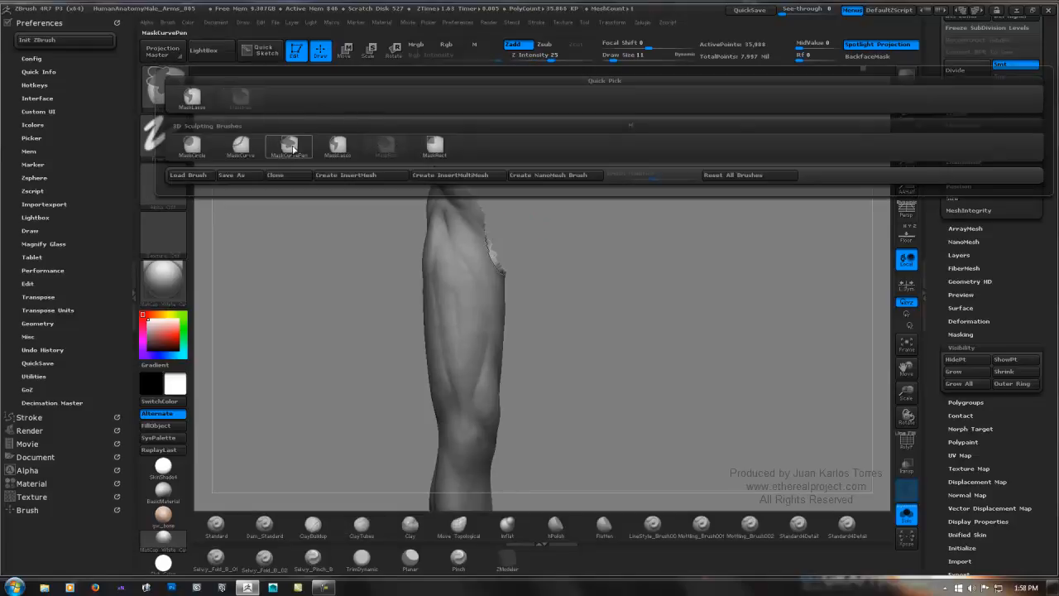
left_click(192, 97)
mouse_move(464, 130)
left_mouse_down()
mouse_move(423, 153)
mouse_move(437, 191)
mouse_move(484, 232)
mouse_move(468, 136)
left_mouse_up()
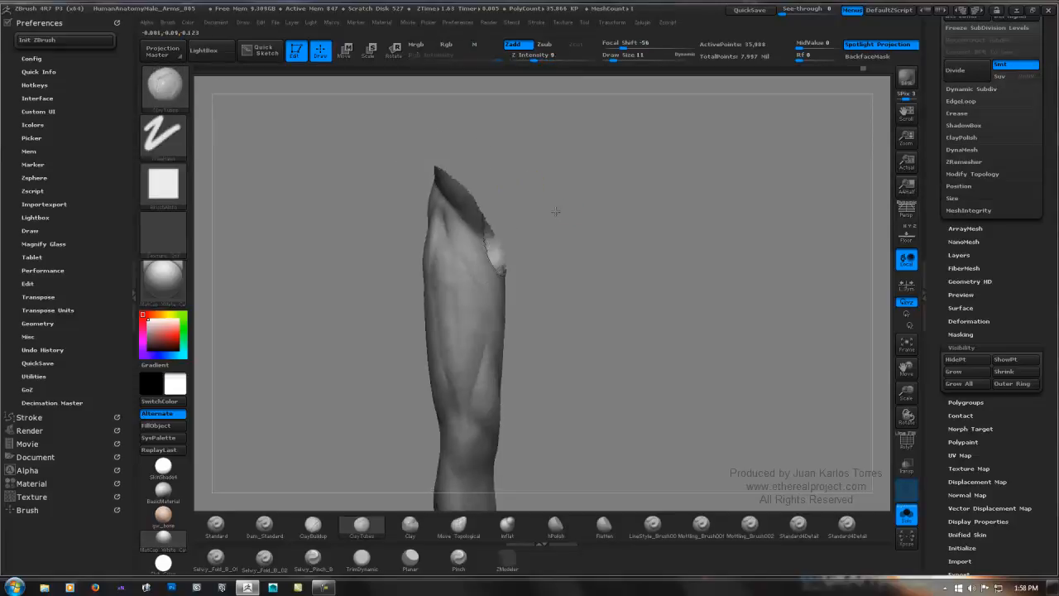
mouse_move(556, 213)
left_mouse_down()
mouse_move(490, 214)
mouse_move(553, 208)
mouse_move(529, 179)
mouse_move(535, 161)
left_mouse_up()
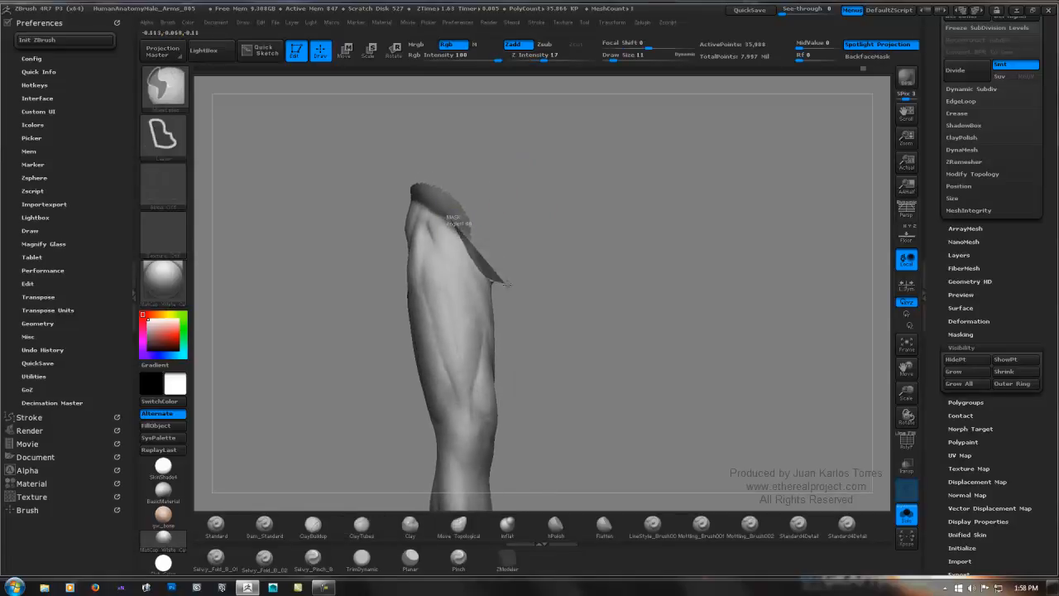
left_click_drag(553, 210, 546, 208)
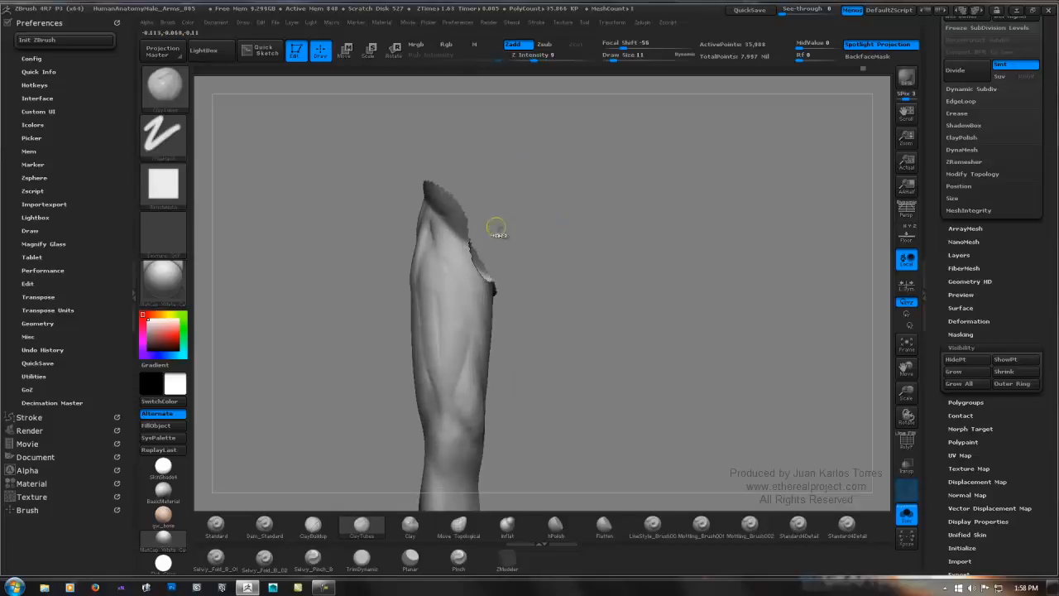
left_click_drag(435, 217, 464, 217, "ctrl")
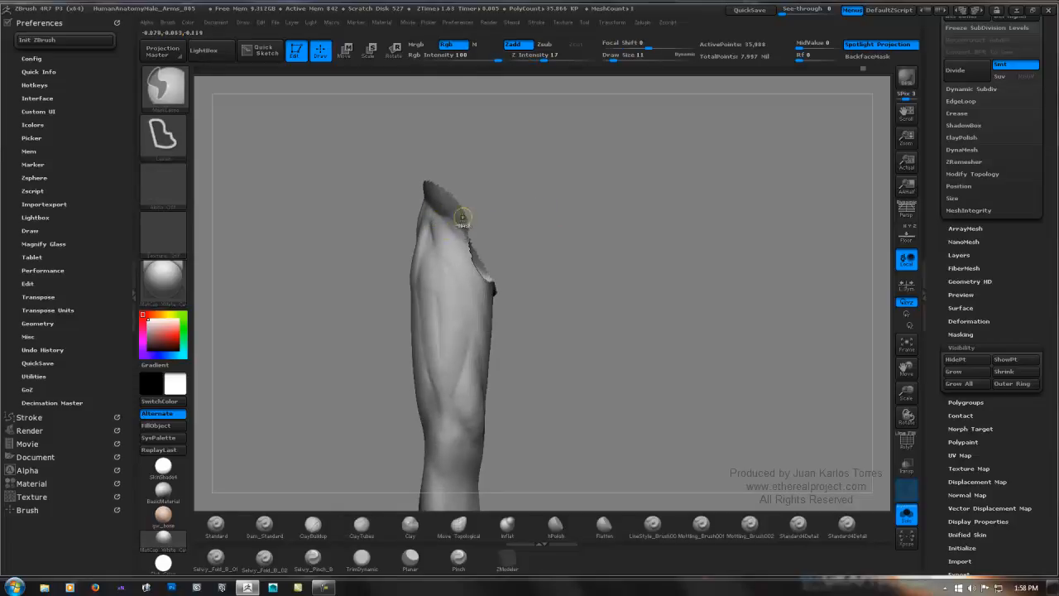
mouse_move(534, 206)
left_mouse_down()
mouse_move(555, 229)
mouse_move(542, 198)
mouse_move(562, 208)
mouse_move(535, 208)
left_mouse_up()
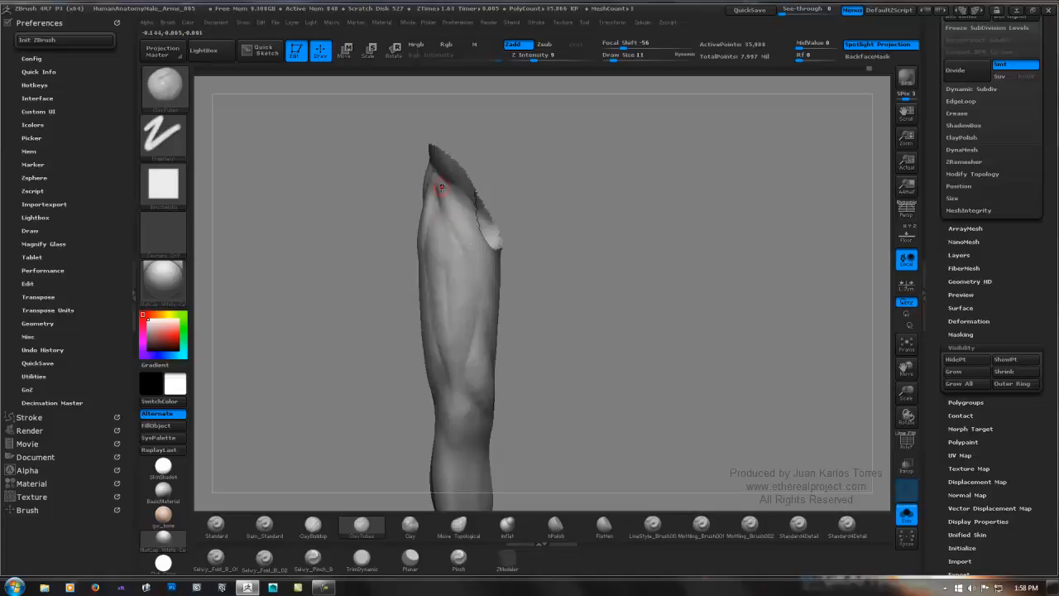
Build up the long diagonal muscle along the upper inner thigh of the isolated leg with the ClayTubes brush.
mouse_move(484, 264)
left_mouse_down()
mouse_move(513, 267)
mouse_move(472, 268)
left_mouse_up()
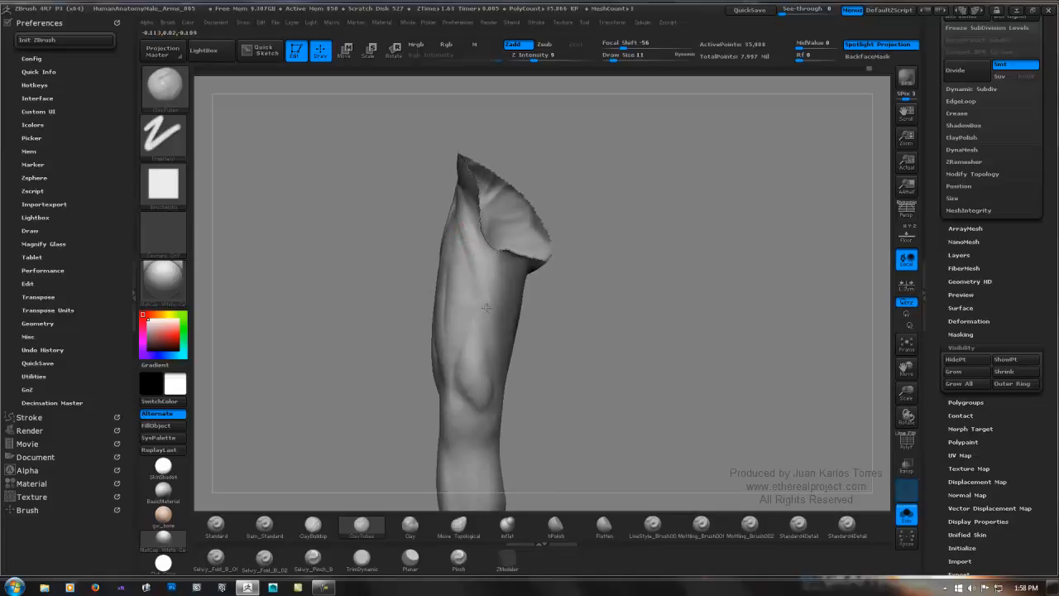
mouse_move(626, 199)
left_mouse_down()
mouse_move(560, 207)
mouse_move(669, 173)
mouse_move(638, 223)
mouse_move(617, 182)
left_mouse_up()
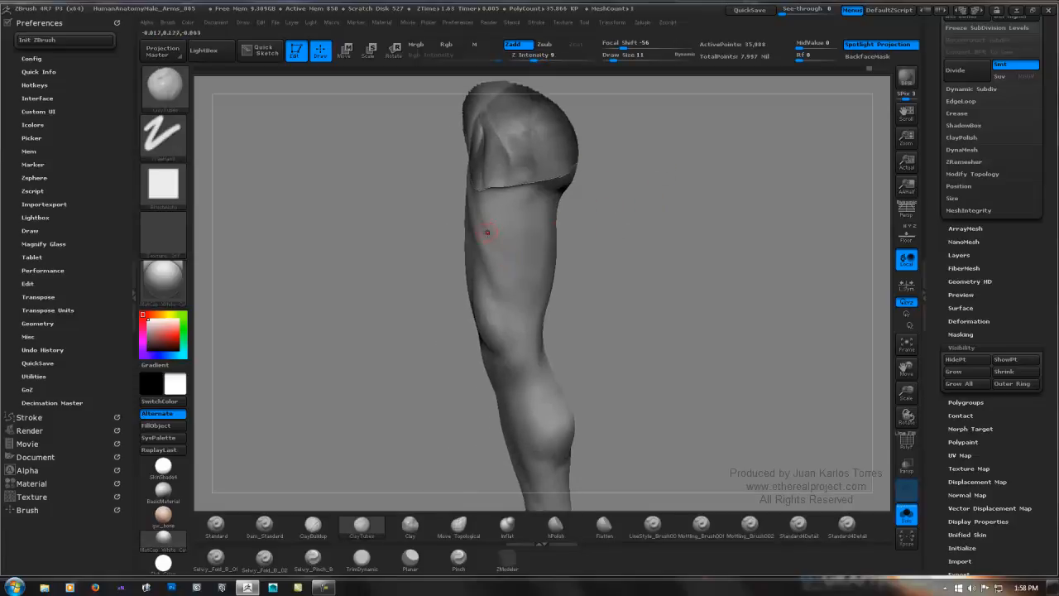
left_click_drag(488, 233, 494, 259)
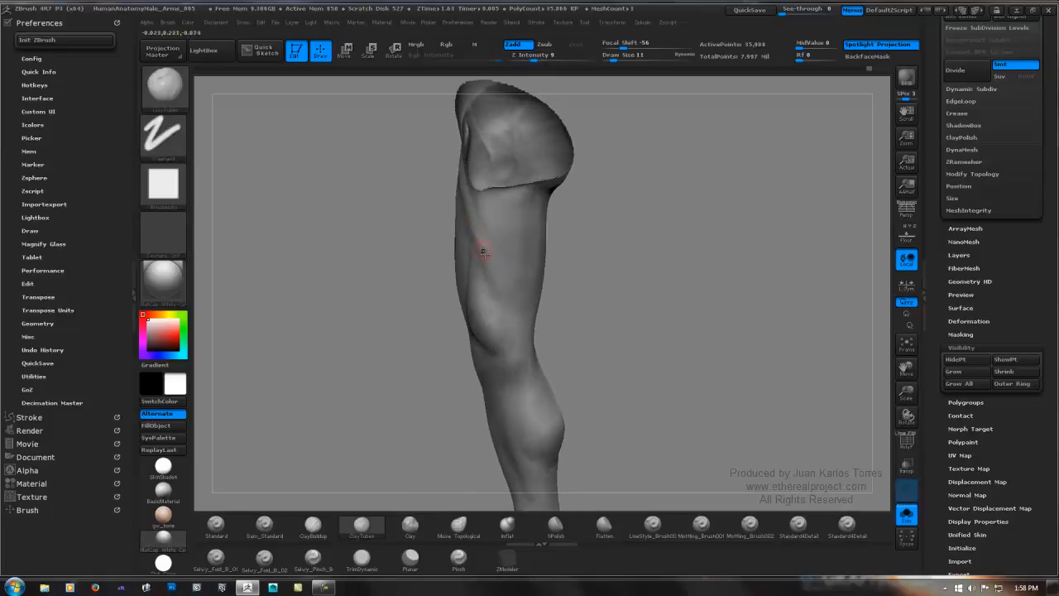
left_click_drag(548, 232, 596, 250)
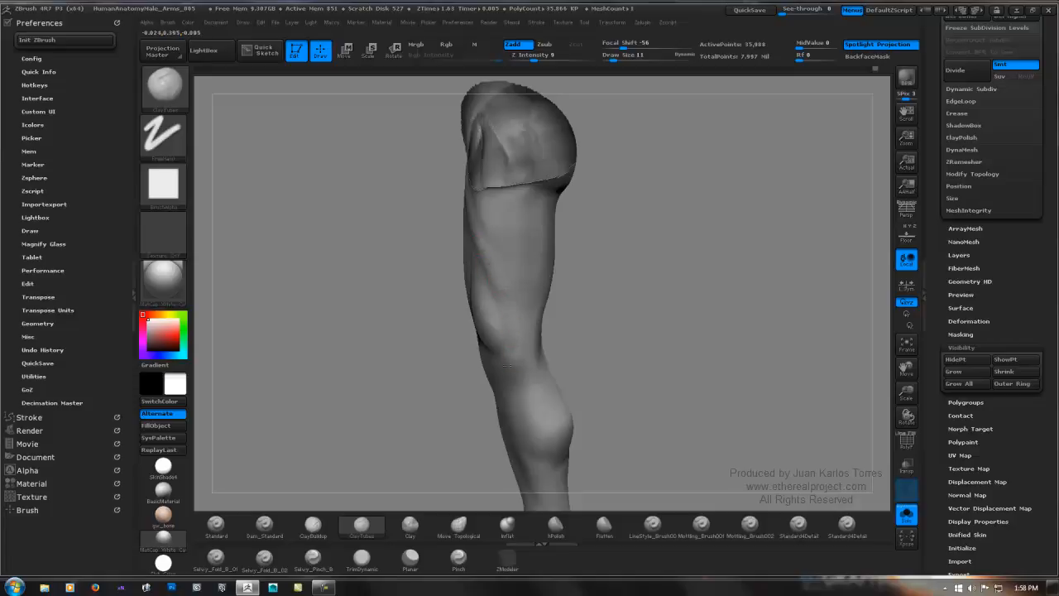
Sculpt the tendon running from the lower inner thigh past the inner knee with ClayTubes and smooth it into the calf.
left_click_drag(551, 306, 573, 233, "alt")
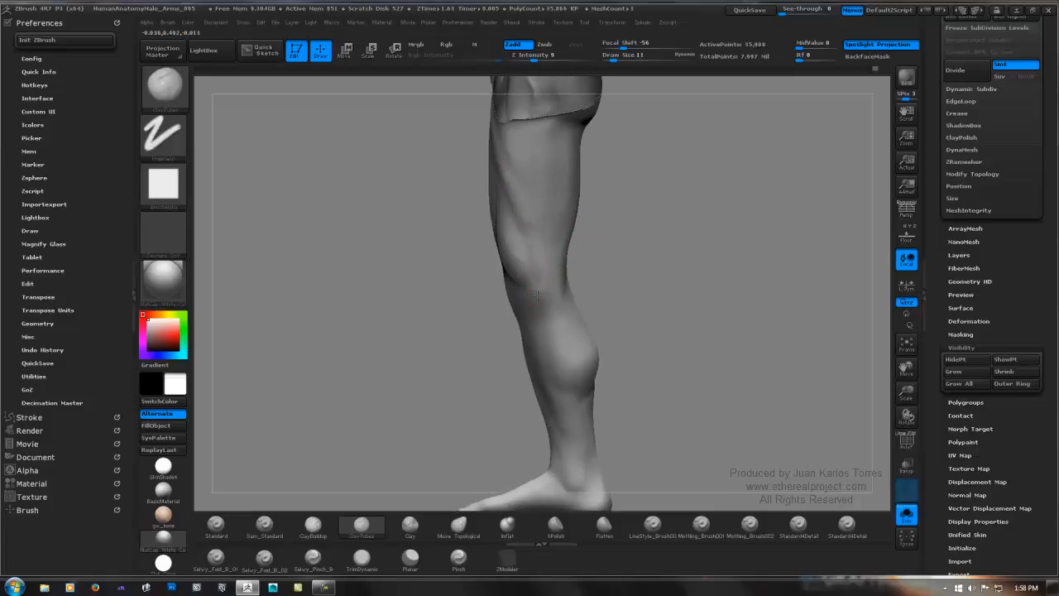
left_click_drag(538, 296, 551, 267)
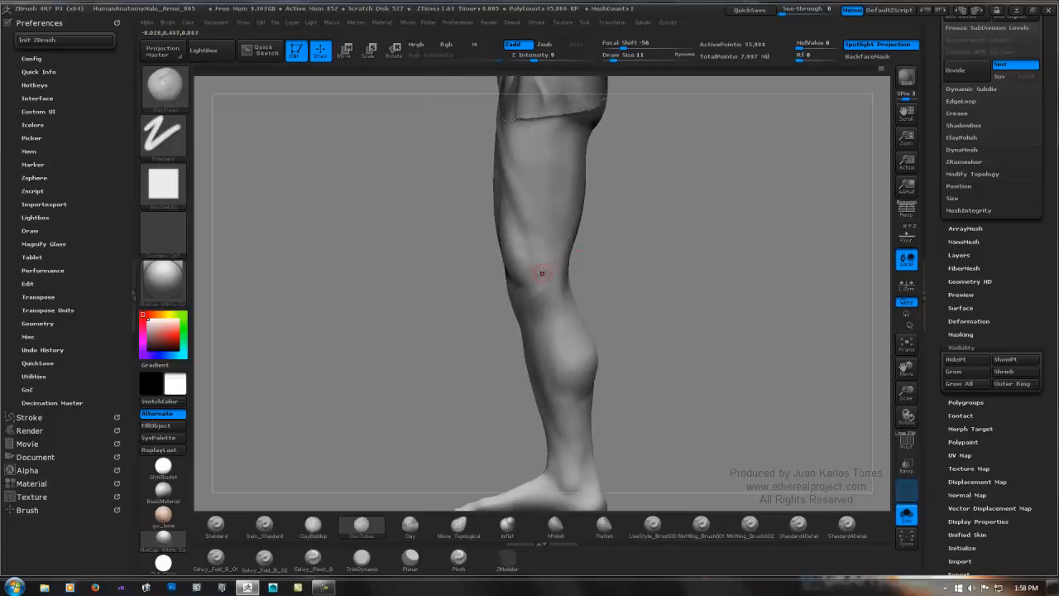
key("shift")
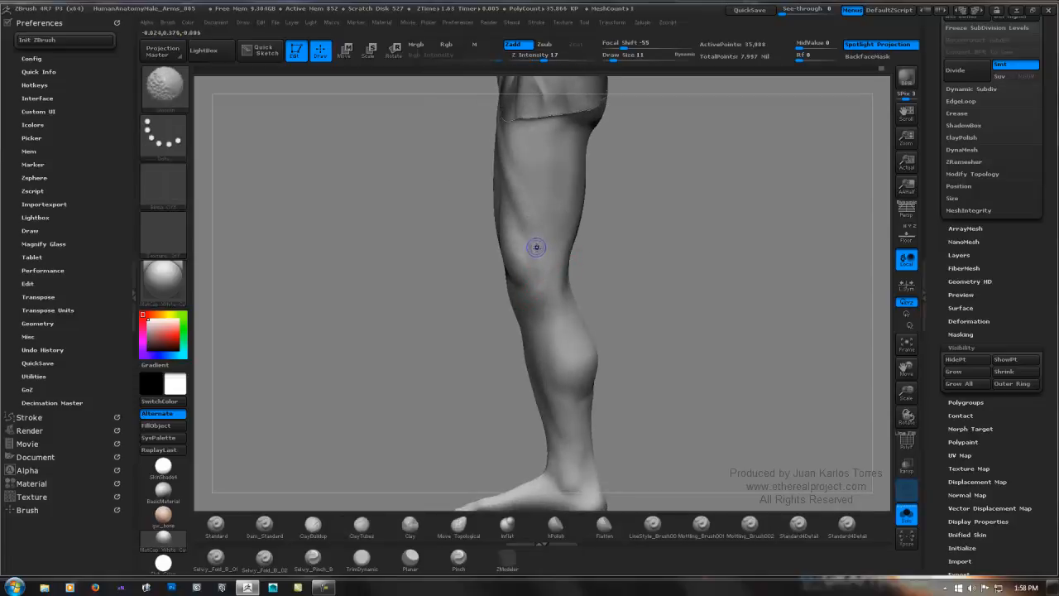
mouse_move(543, 279)
left_mouse_down()
mouse_move(587, 253)
mouse_move(571, 262)
left_mouse_up()
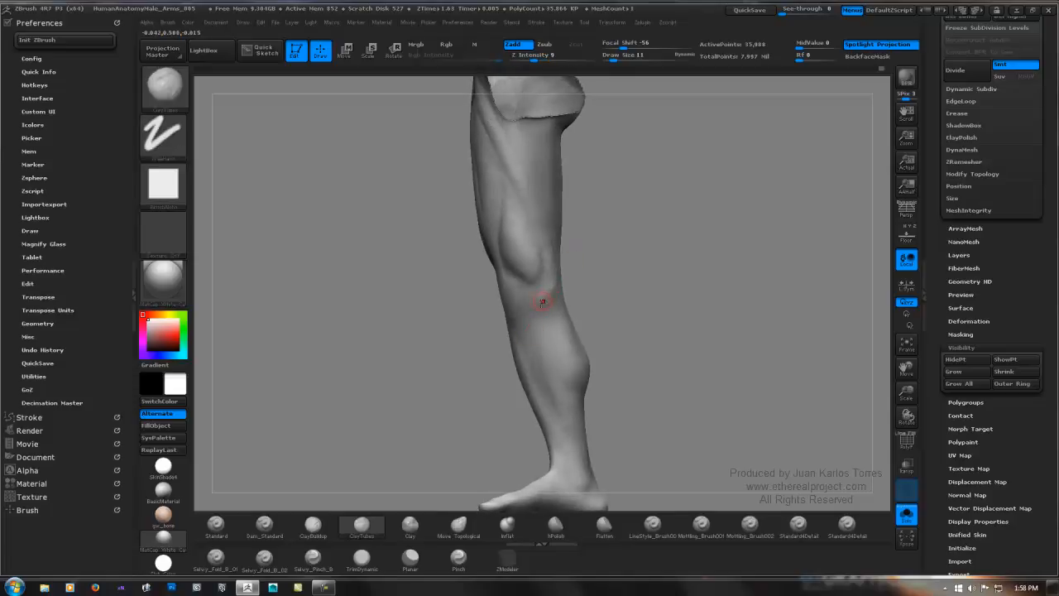
left_click_drag(629, 243, 669, 276, "shift")
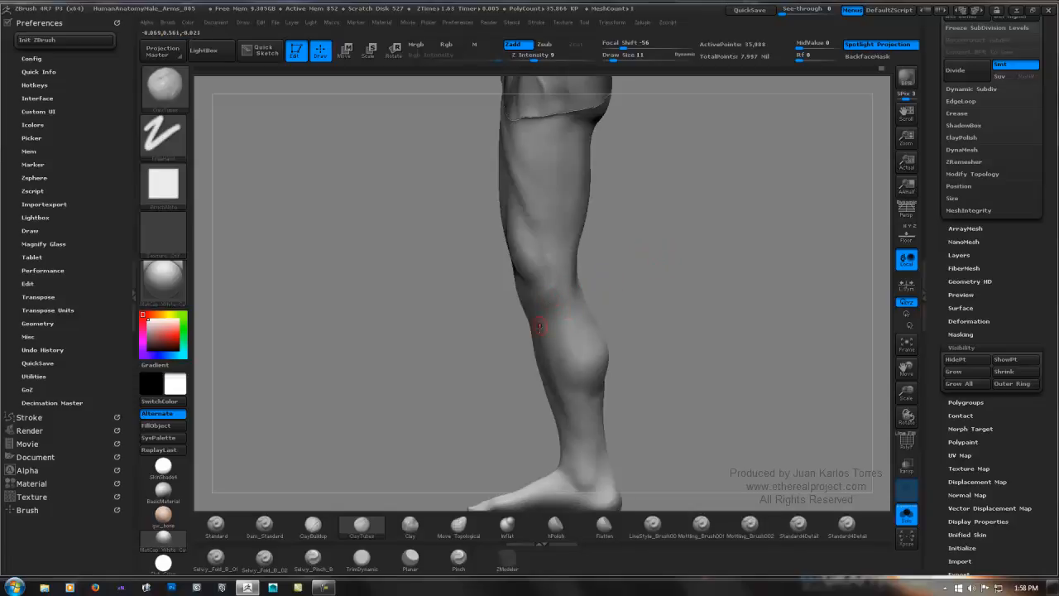
key("shift")
key("shift")
left_click_drag(549, 278, 546, 305)
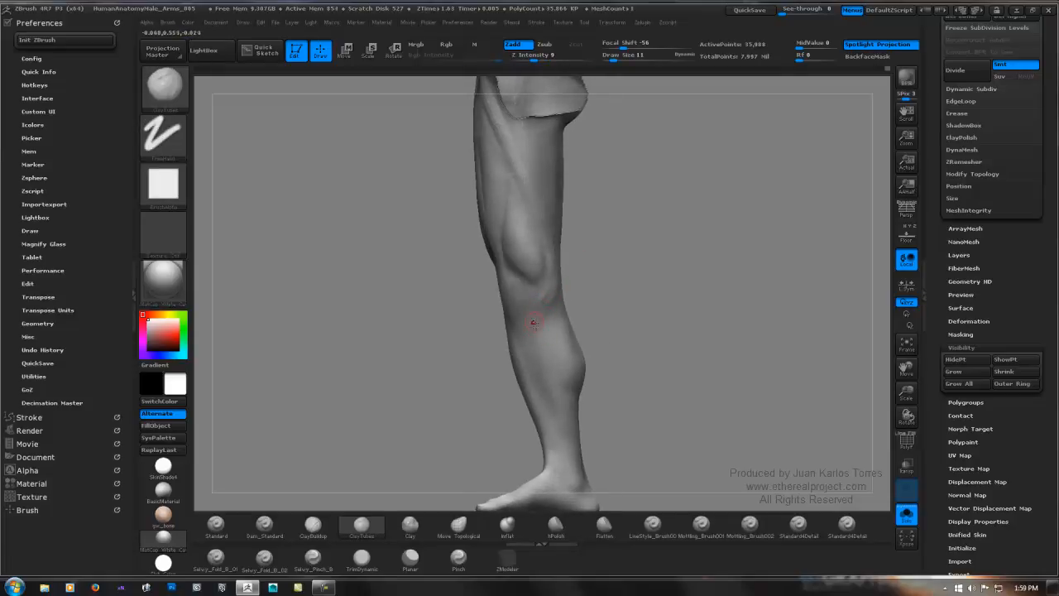
key("shift")
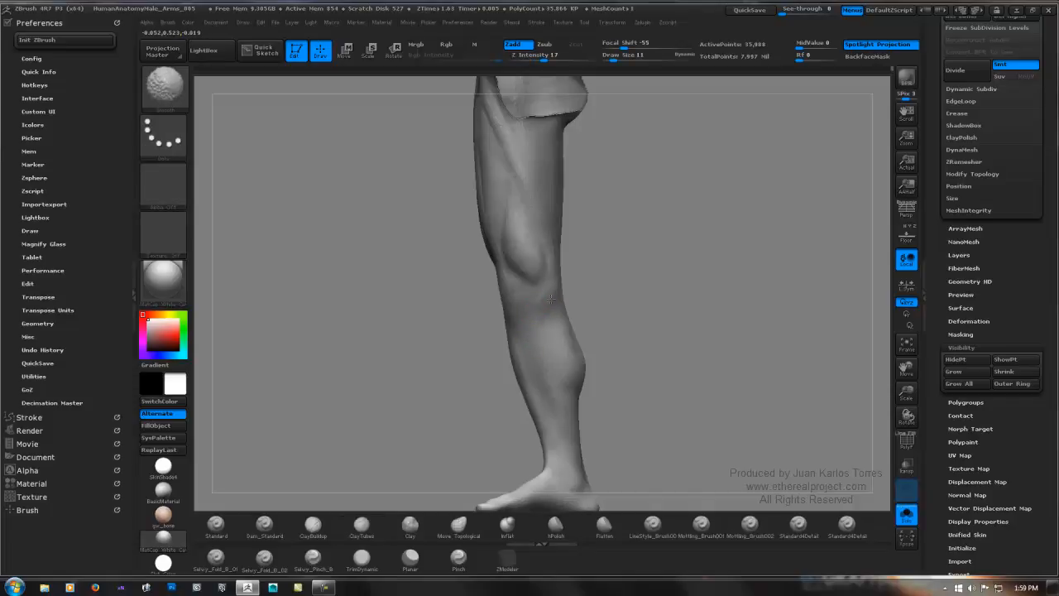
Smooth the upper inner thigh and reinforce the diagonal muscle band across its middle with ClayTubes.
mouse_move(629, 297)
left_mouse_down()
mouse_move(651, 293)
mouse_move(645, 309)
mouse_move(660, 273)
mouse_move(528, 231)
left_mouse_up()
key("shift")
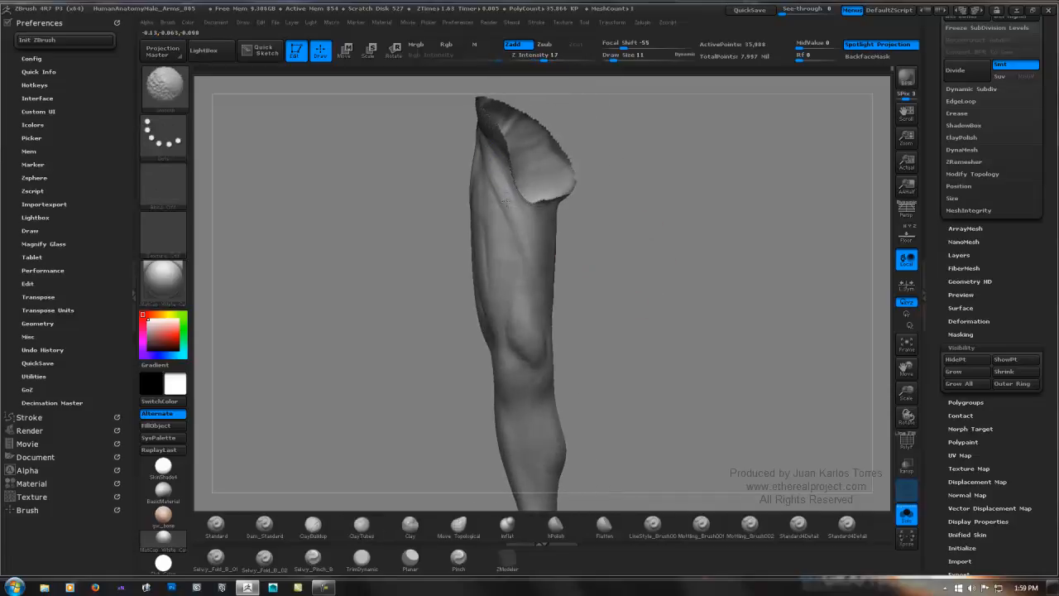
mouse_move(539, 248)
left_mouse_down()
mouse_move(508, 237)
mouse_move(564, 323)
left_mouse_up()
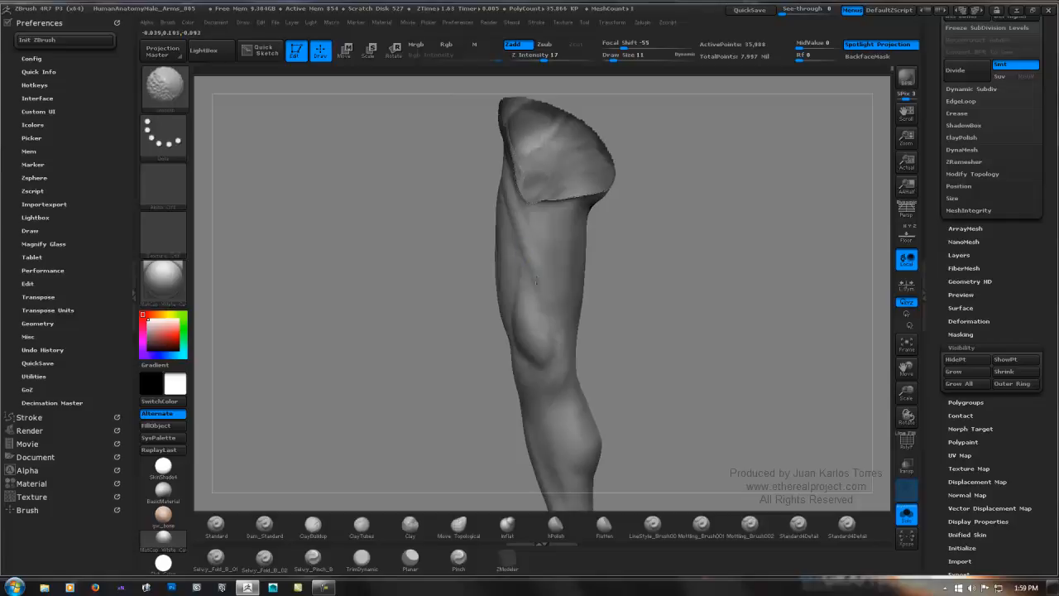
left_click_drag(537, 282, 543, 289)
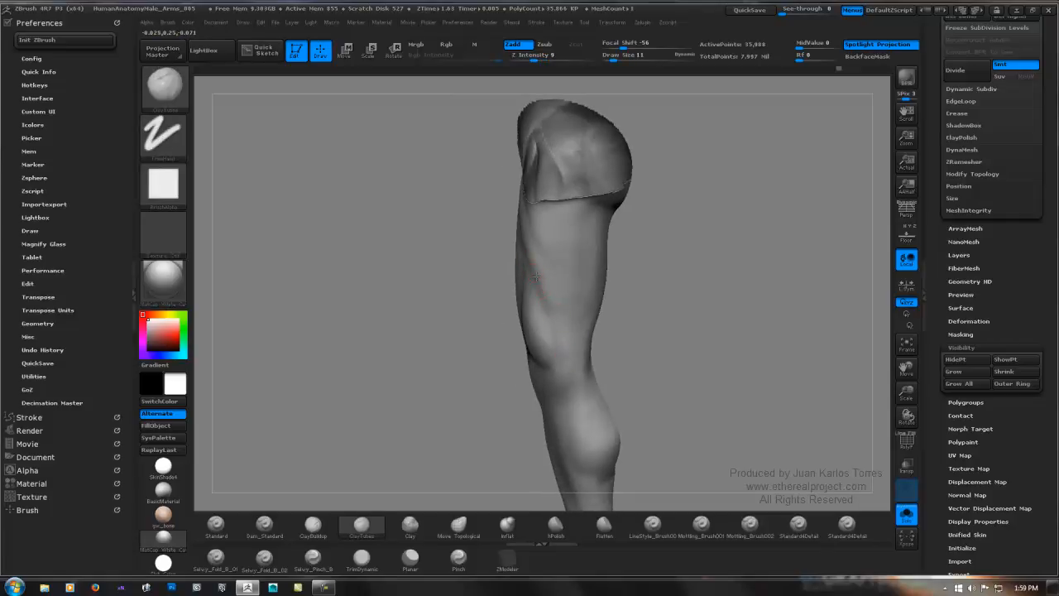
key("shift")
key("shift")
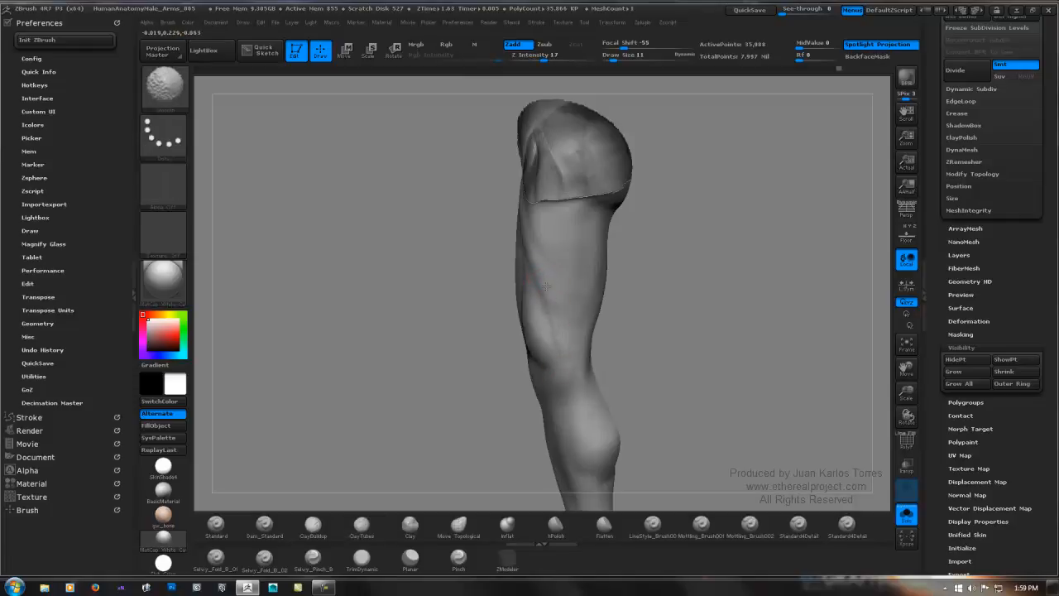
Smooth the transition between the diagonal inner-thigh band and the teardrop muscle above the knee.
mouse_move(535, 272)
right_mouse_down()
mouse_move(582, 260)
mouse_move(557, 260)
right_mouse_up()
key("shift")
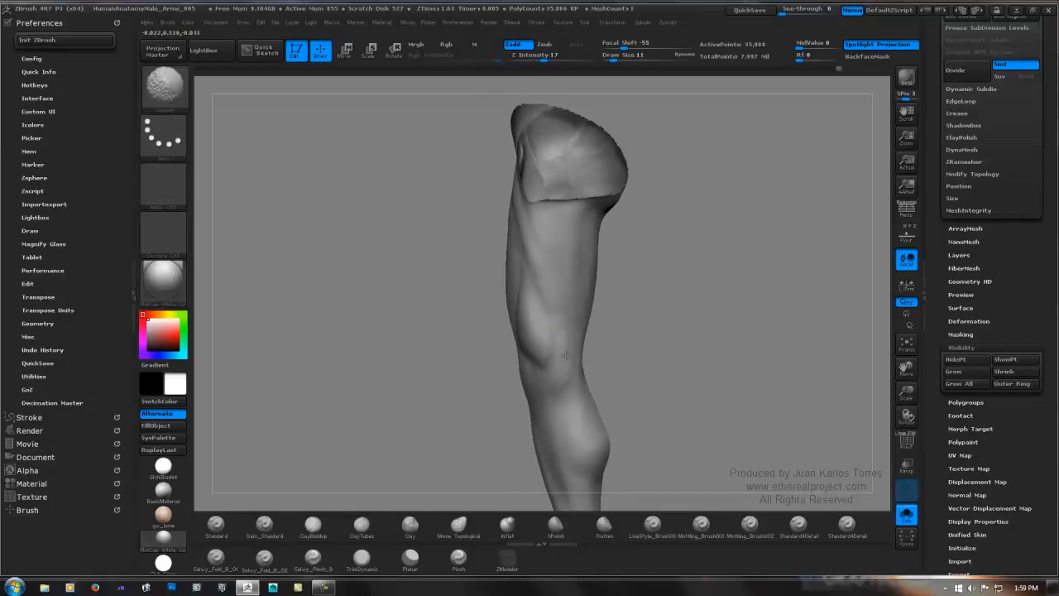
mouse_move(648, 274)
right_mouse_down()
mouse_move(679, 301)
mouse_move(657, 278)
mouse_move(483, 284)
right_mouse_up()
key("shift")
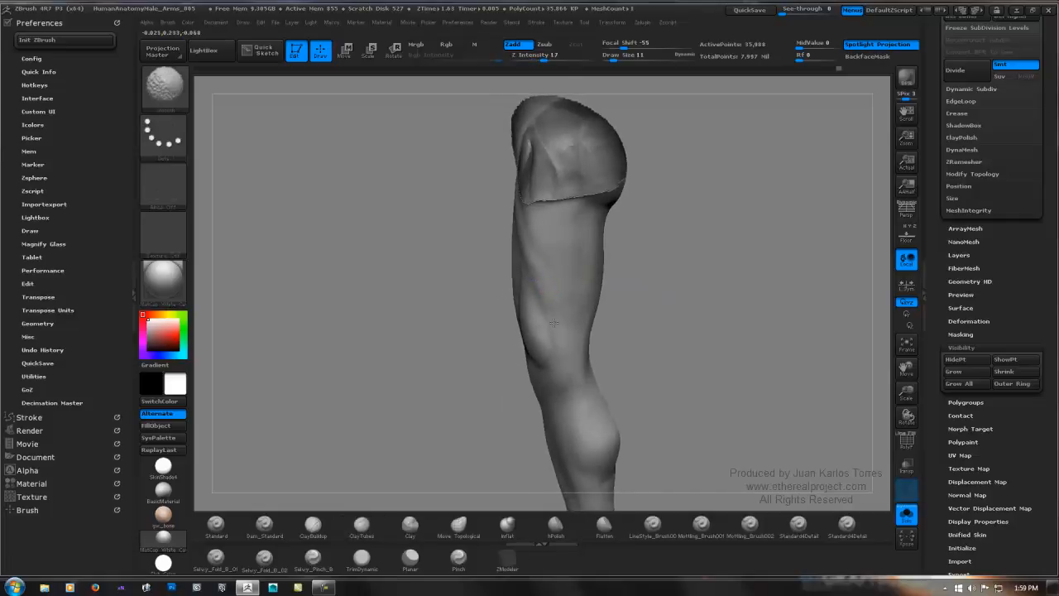
right_click_drag(648, 291, 679, 298)
left_click_drag(542, 296, 543, 287, "shift")
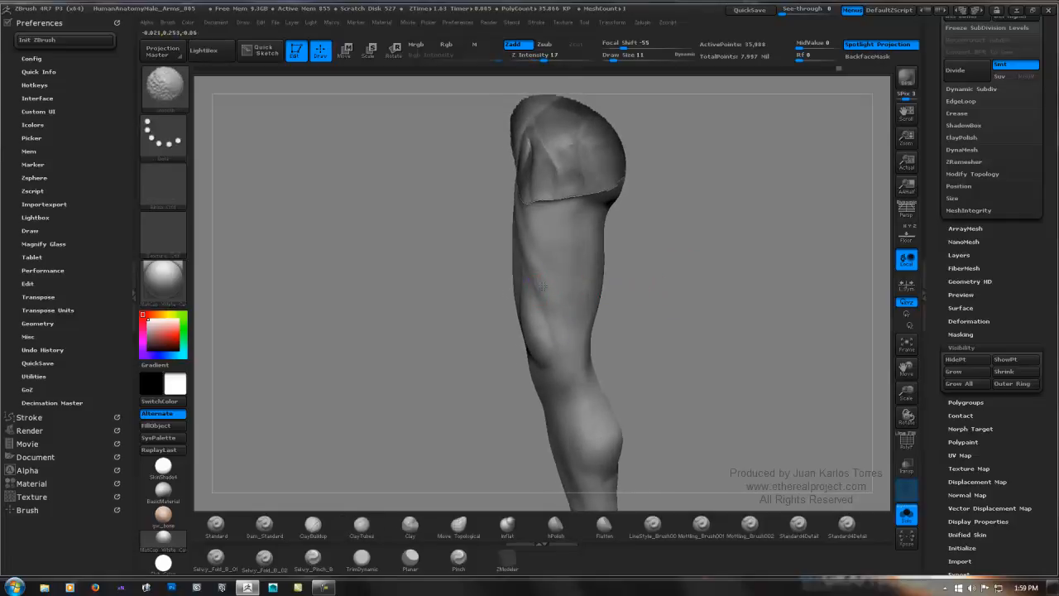
mouse_move(575, 279)
right_mouse_down()
mouse_move(677, 276)
mouse_move(563, 213)
mouse_move(539, 213)
mouse_move(648, 229)
mouse_move(639, 250)
mouse_move(665, 237)
mouse_move(660, 253)
mouse_move(612, 255)
mouse_move(542, 288)
right_mouse_up()
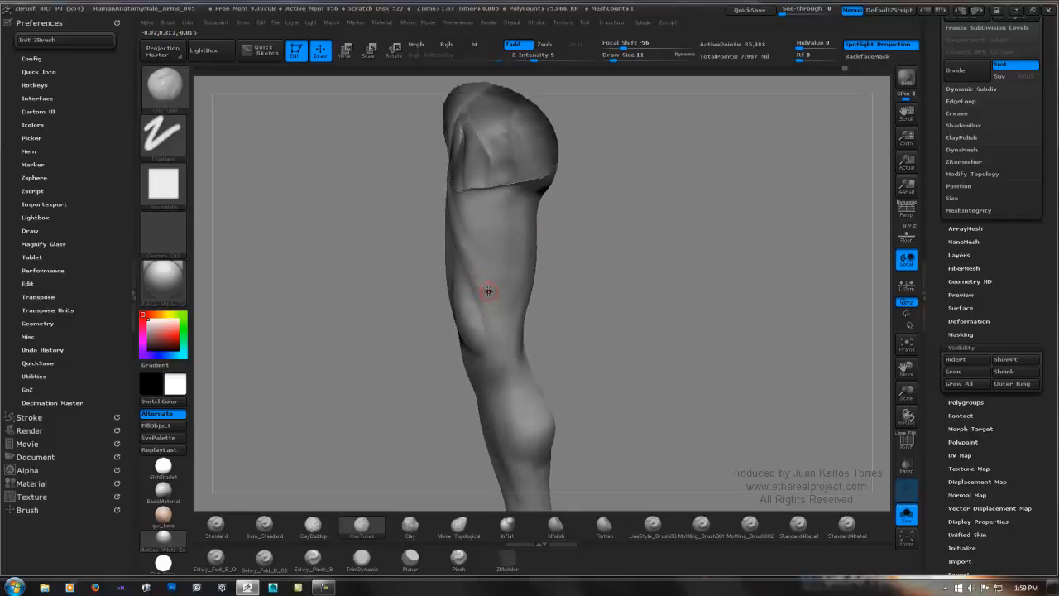
Build up the lower inner thigh behind the teardrop muscle with ClayTubes and smooth it down to the inner knee.
key("shift")
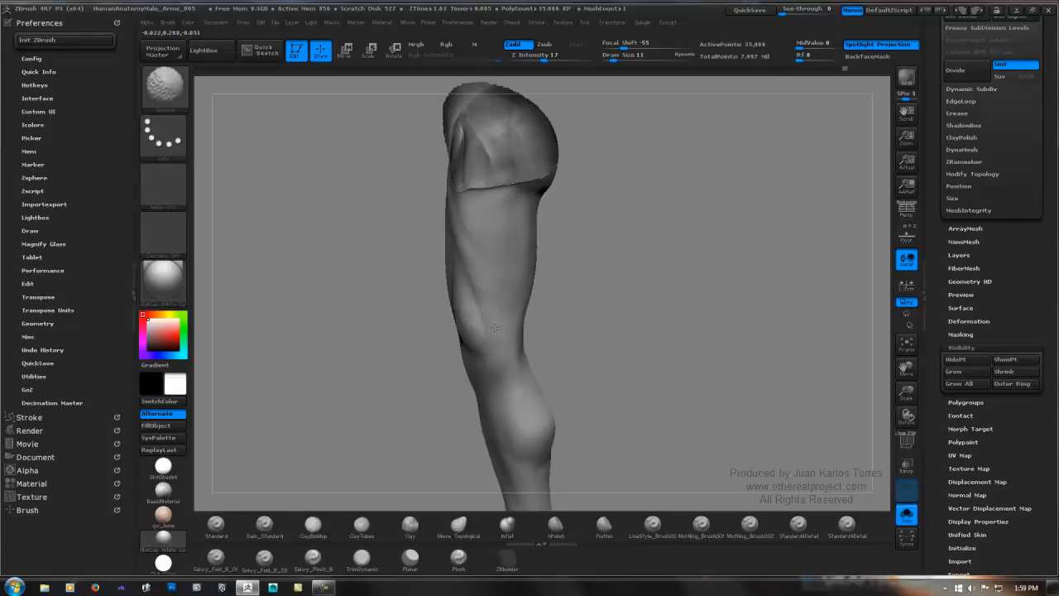
mouse_move(495, 329)
right_mouse_down()
mouse_move(485, 296)
mouse_move(535, 293)
mouse_move(480, 248)
mouse_move(502, 288)
right_mouse_up()
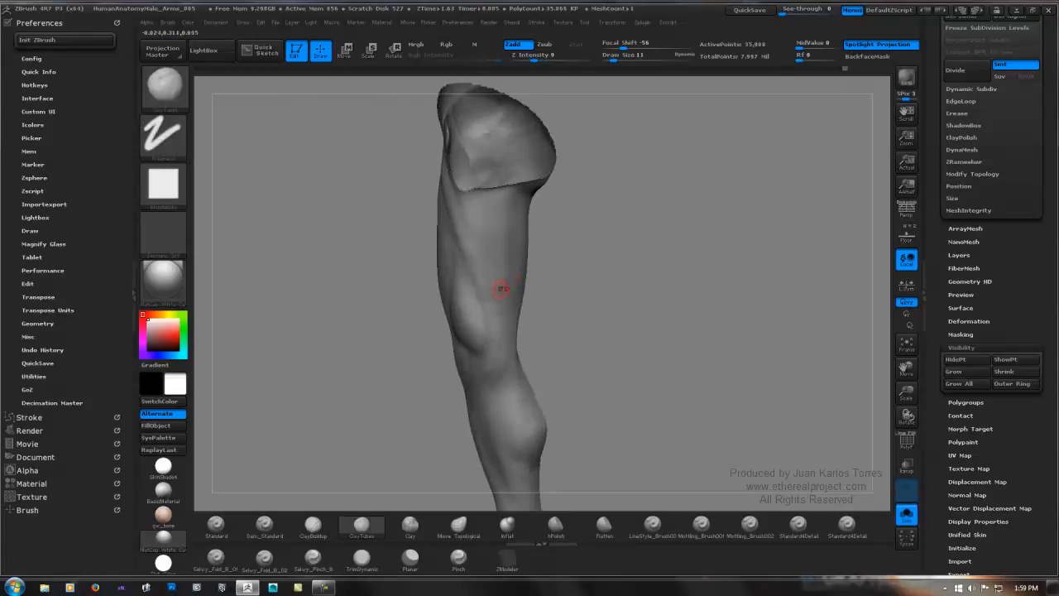
key("shift")
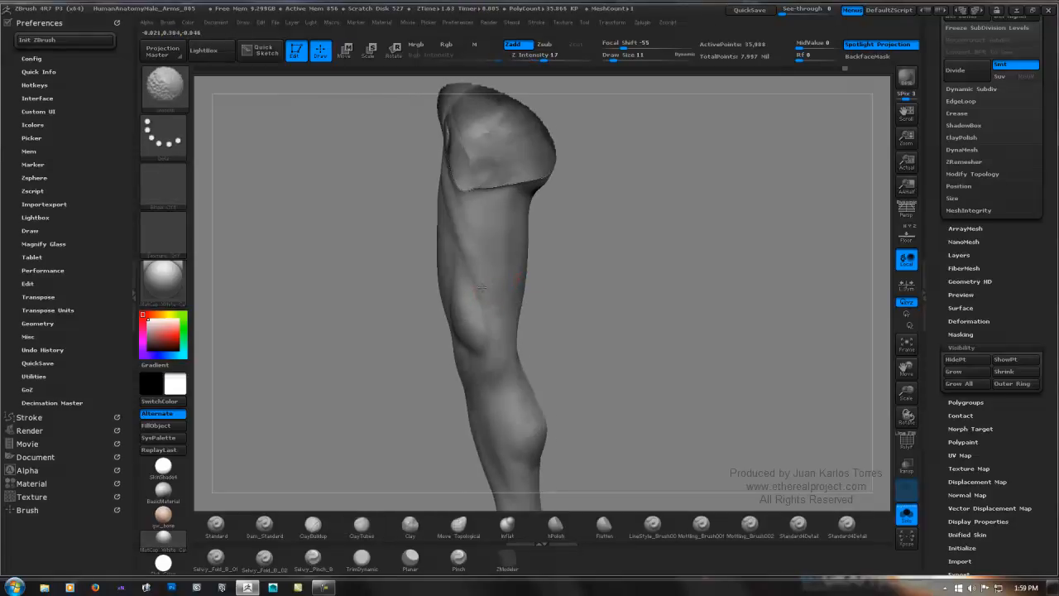
key("shift")
mouse_move(495, 333)
right_mouse_down()
mouse_move(498, 316)
mouse_move(517, 327)
mouse_move(496, 315)
right_mouse_up()
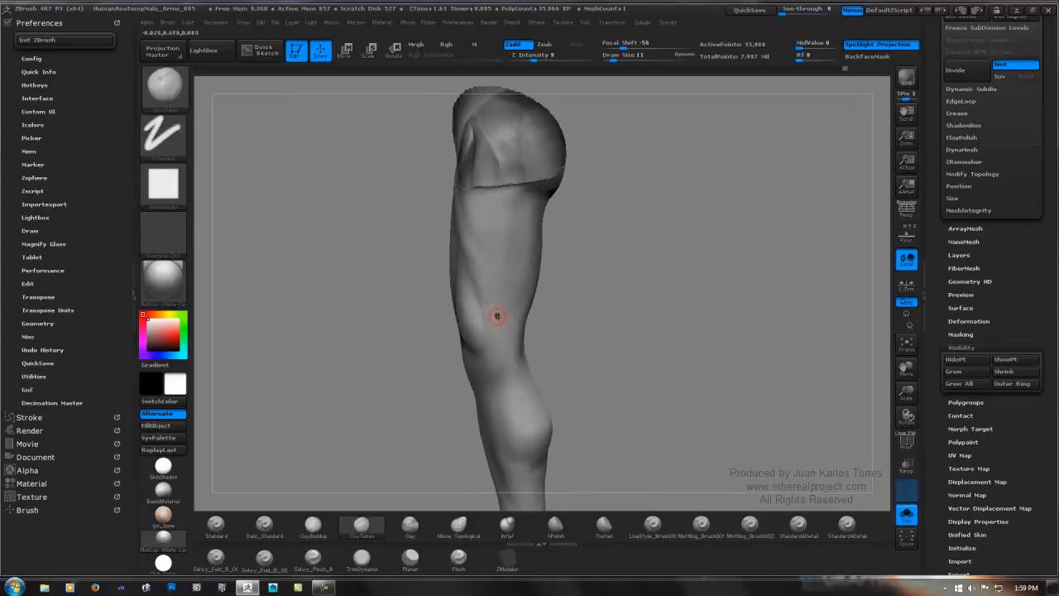
key("shift")
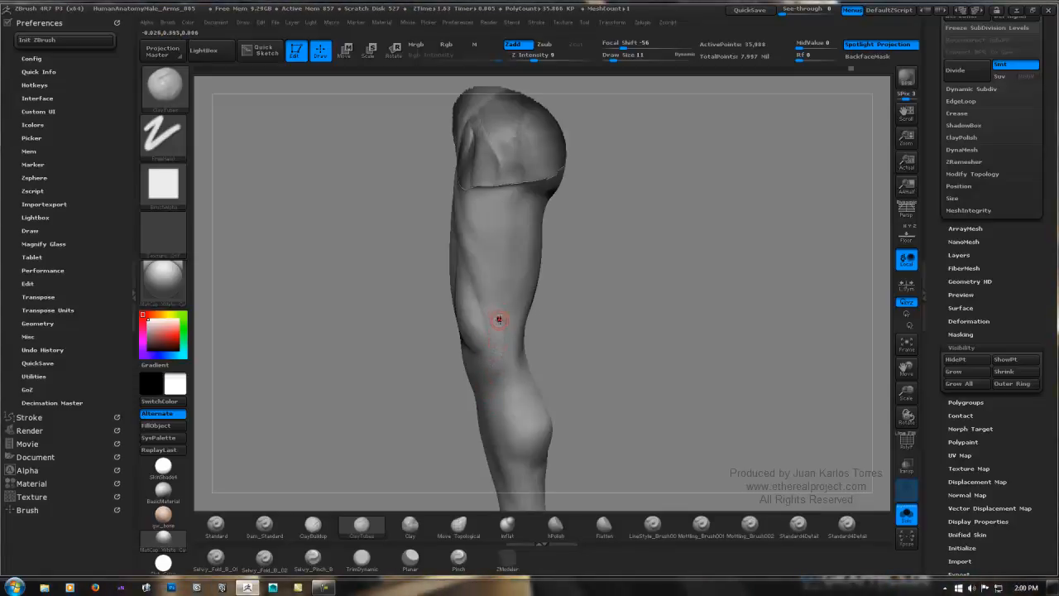
key("shift")
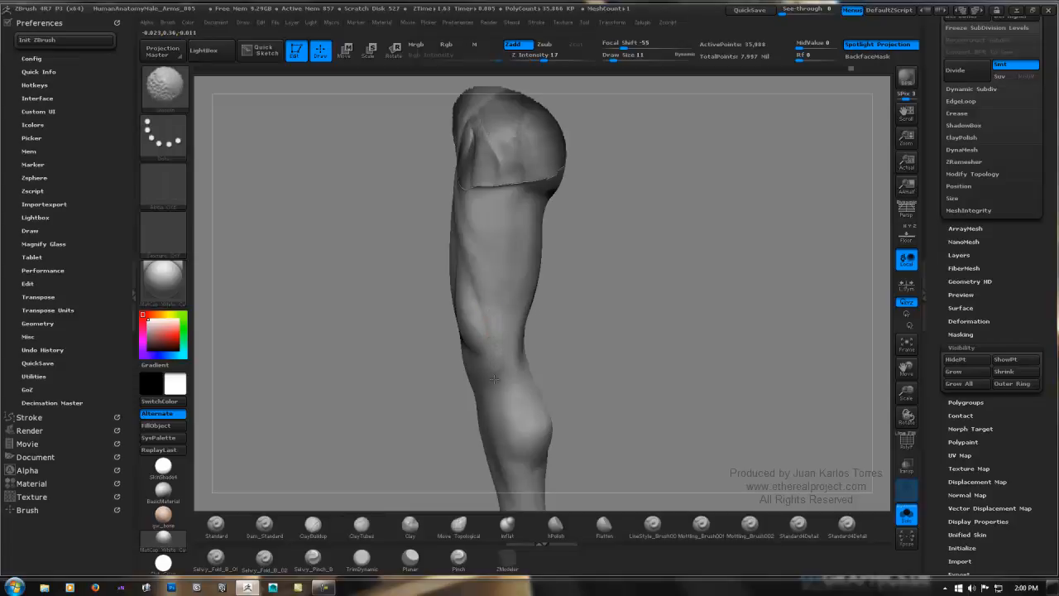
left_click_drag(535, 281, 617, 305)
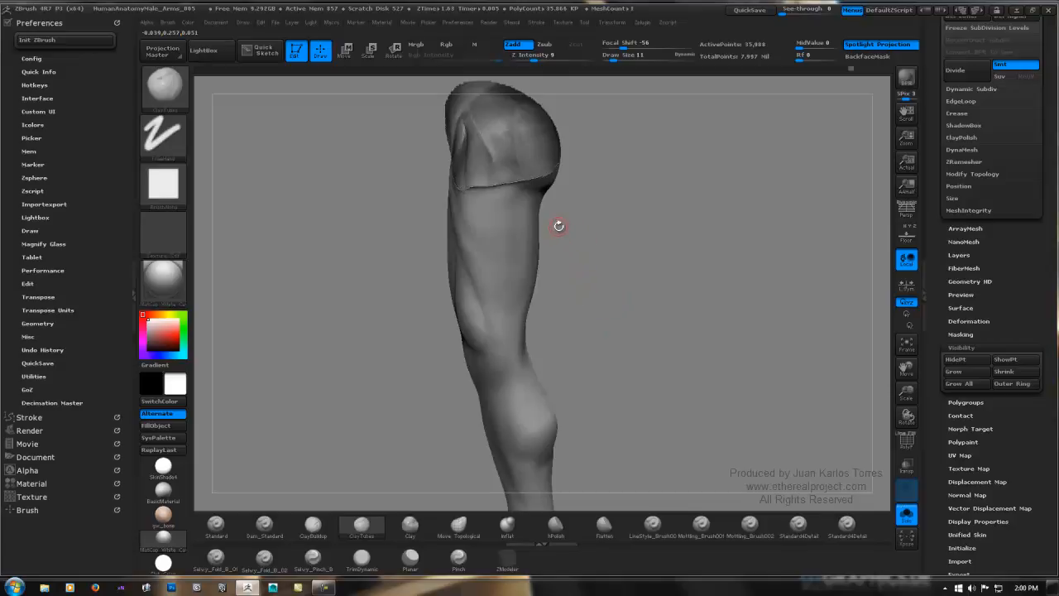
Mask the front of the thigh along the diagonal inner-thigh edge, from below the groin to the knee, with the MaskLasso brush.
left_click_drag(558, 230, 578, 257)
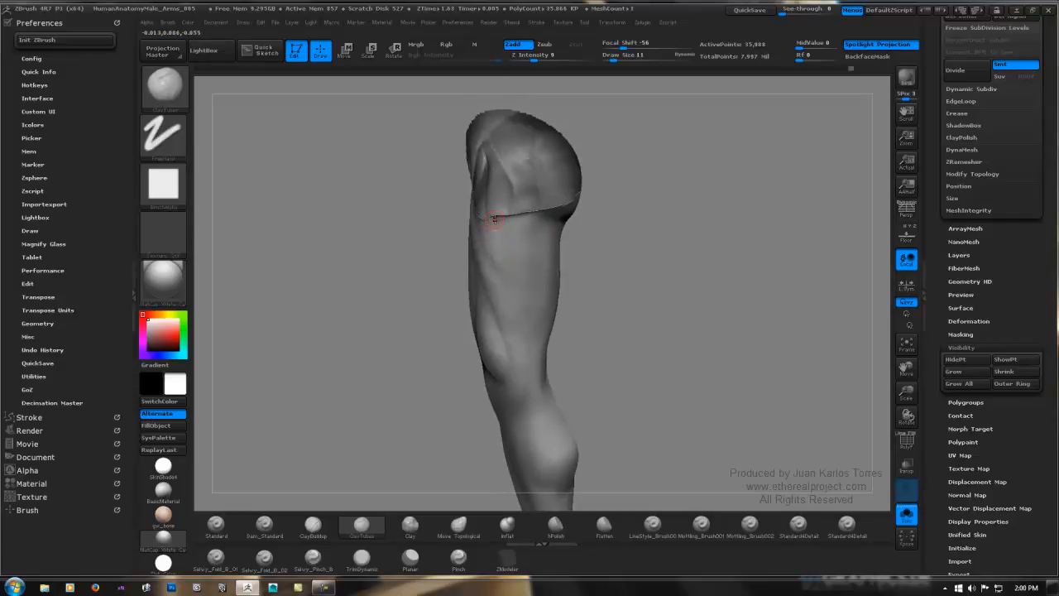
key("ctrl")
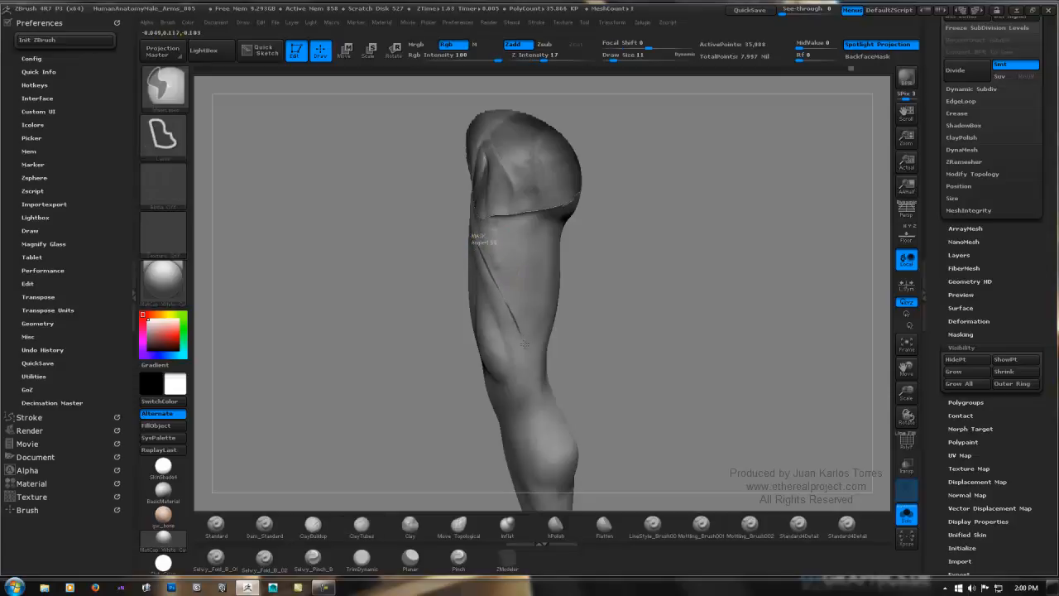
mouse_move(525, 344)
left_mouse_down("ctrl")
mouse_move(530, 381)
mouse_move(447, 418)
mouse_move(449, 238)
left_mouse_up("ctrl")
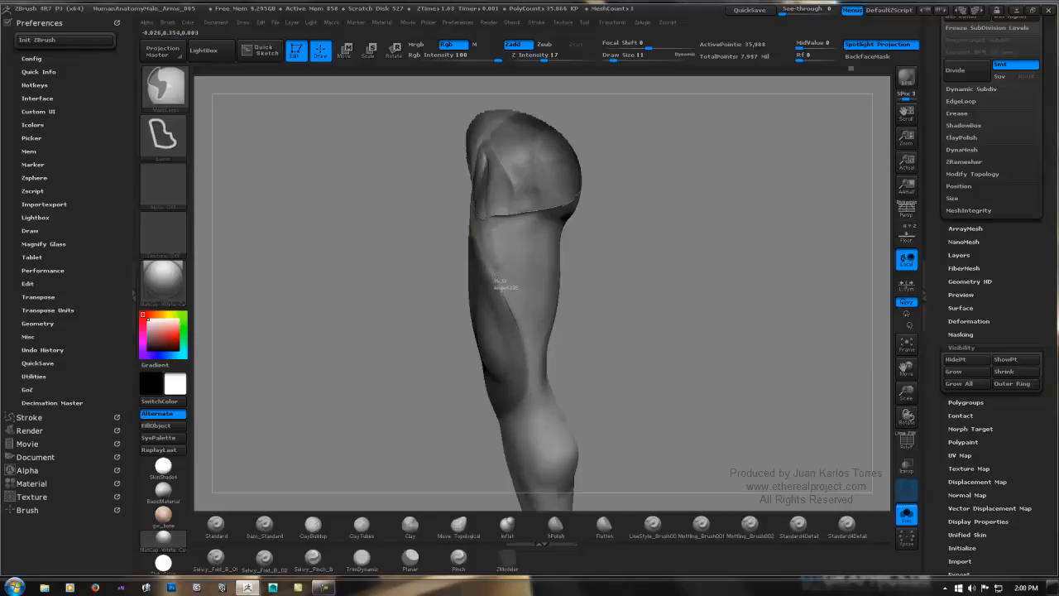
mouse_move(494, 279)
left_mouse_down("ctrl")
mouse_move(454, 194)
mouse_move(466, 352)
left_mouse_up("ctrl")
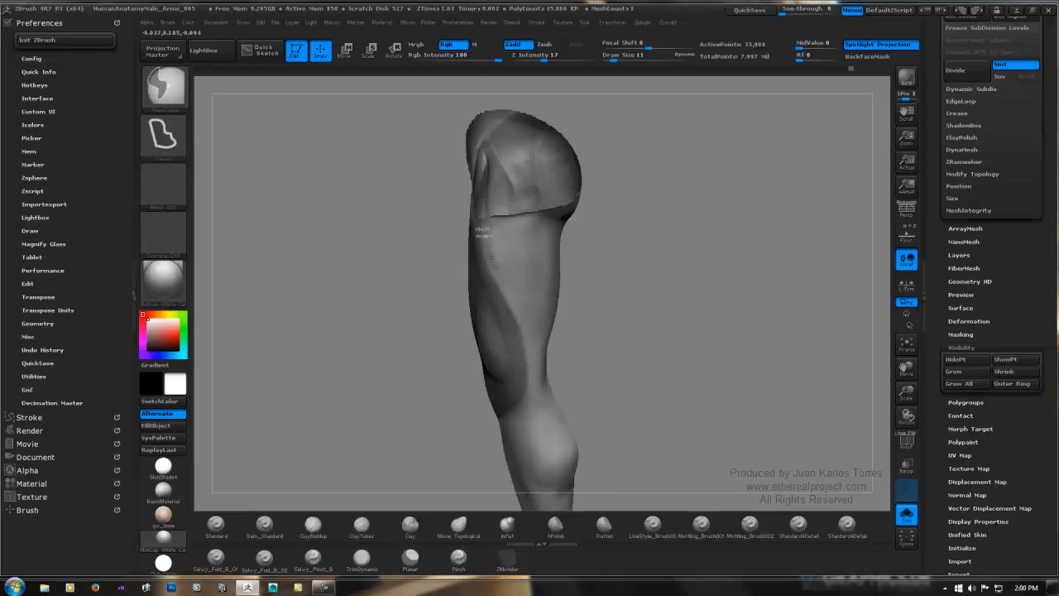
left_click_drag(474, 225, 467, 318, "ctrl")
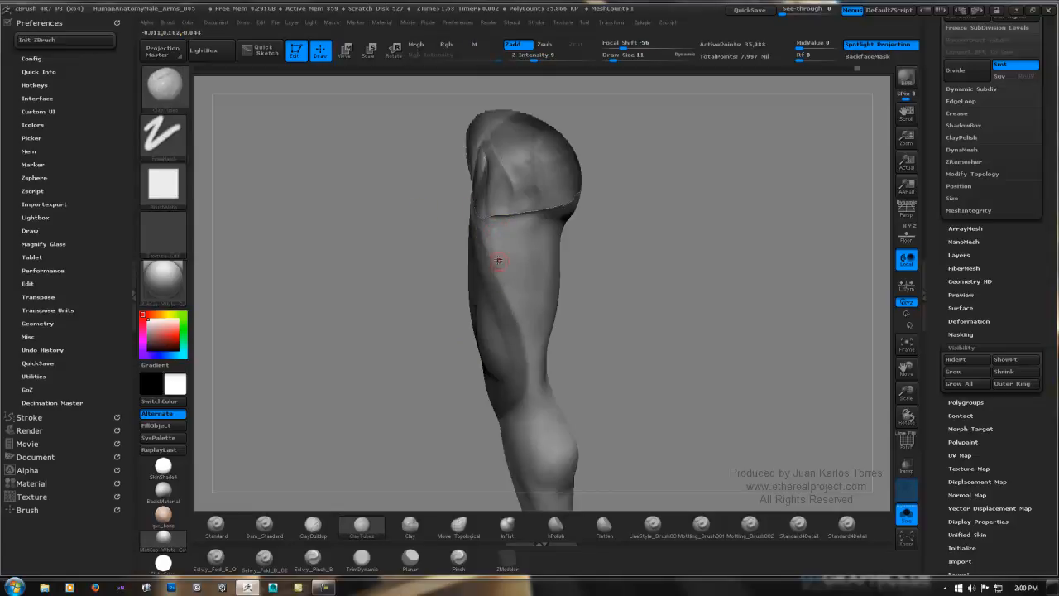
Set the ClayTubes draw size to 13, then build up and smooth the unmasked inner thigh along the mask edge down to the knee.
key("space")
left_click_drag(505, 250, 502, 251)
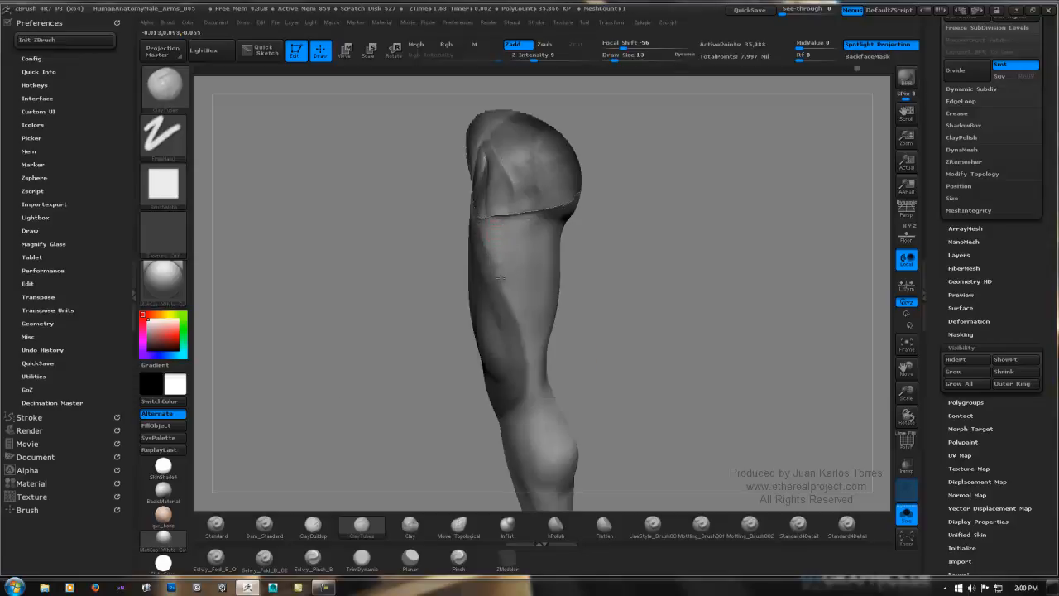
key("shift")
left_click_drag(499, 279, 505, 262, "shift")
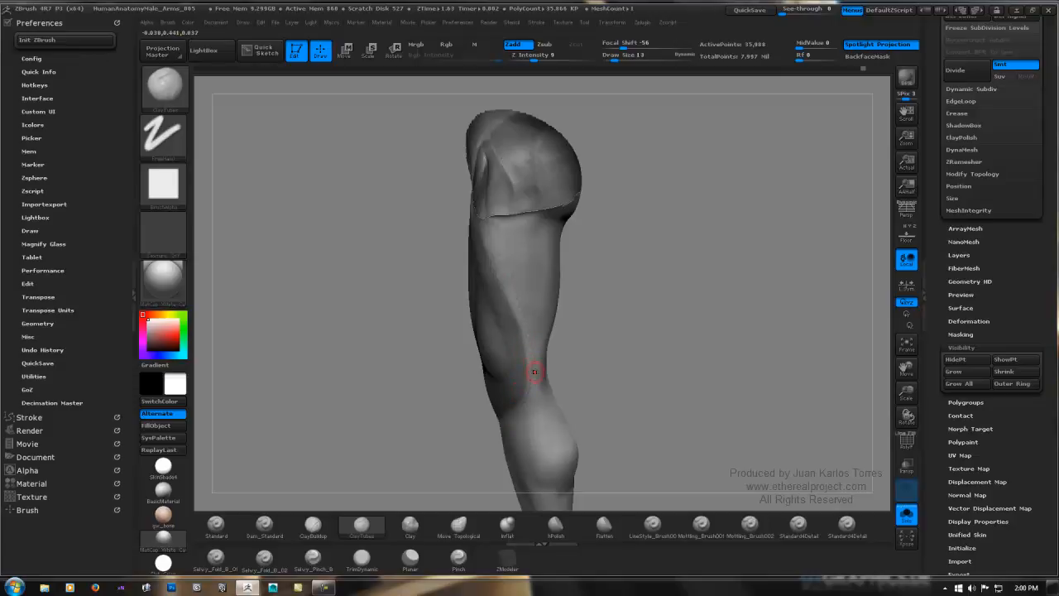
left_click_drag(534, 364, 519, 399, "shift")
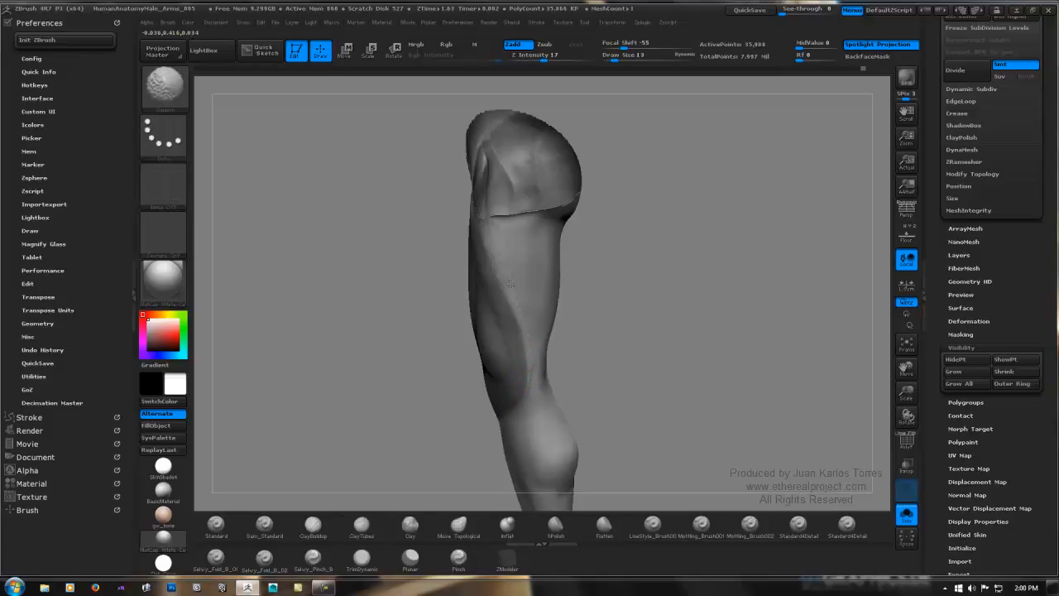
Add more volume to the upper and middle inner thigh beside the mask edge with ClayTubes, smoothing between strokes.
left_click_drag(503, 268, 511, 239)
mouse_move(508, 245)
left_mouse_down("shift")
mouse_move(513, 290)
mouse_move(497, 256)
left_mouse_up("shift")
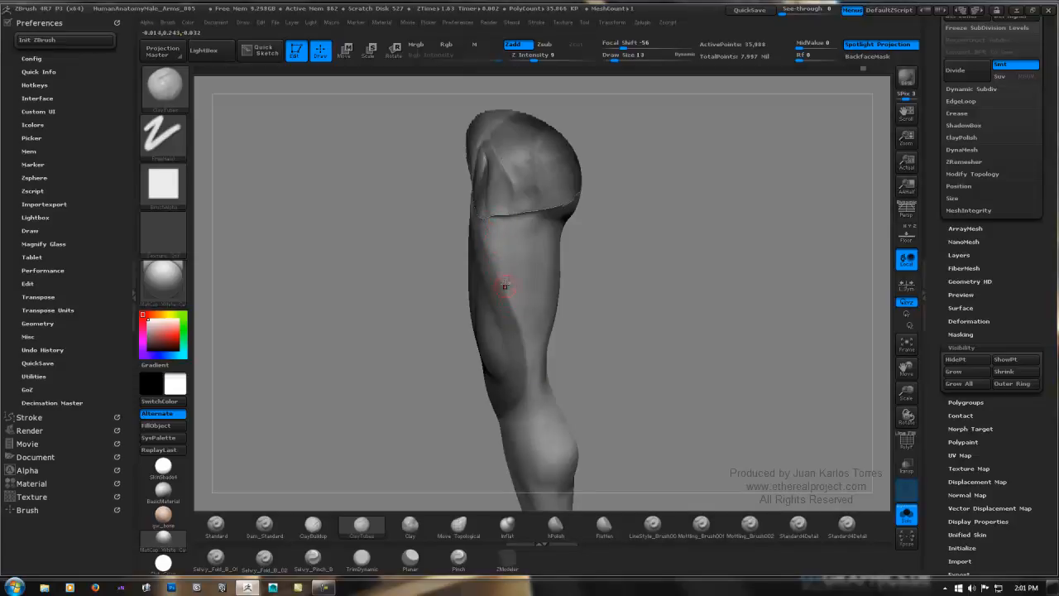
left_click_drag(494, 229, 506, 282, "shift")
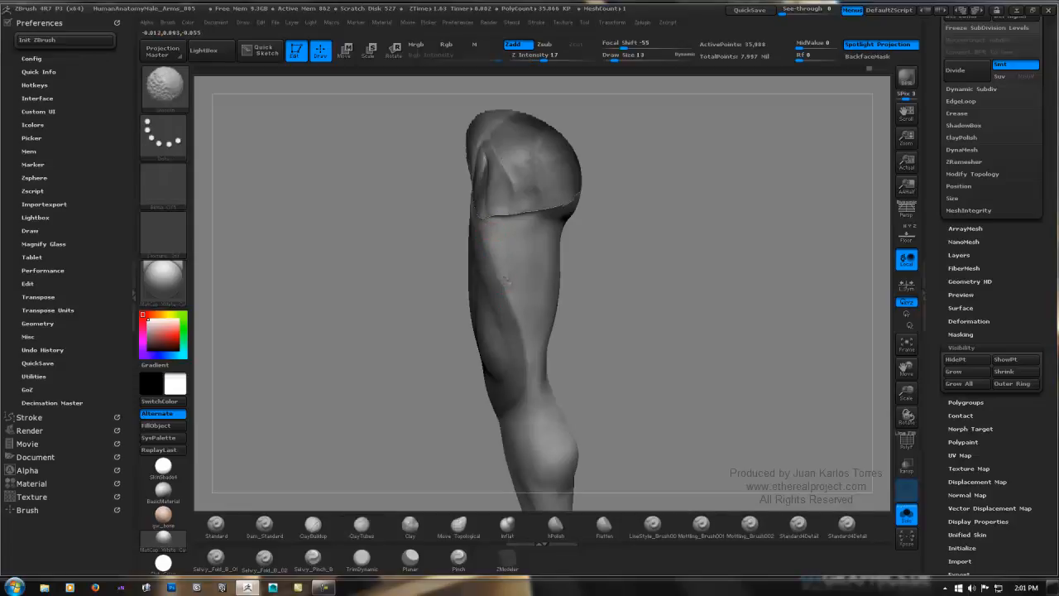
left_click_drag(487, 231, 496, 263, "shift")
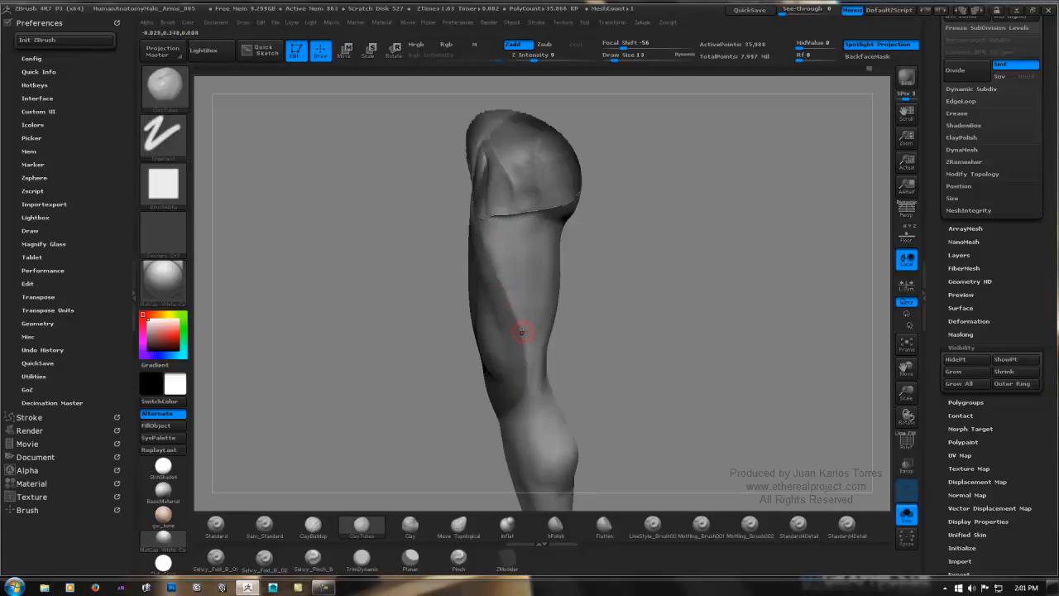
left_click_drag(497, 274, 503, 275, "shift")
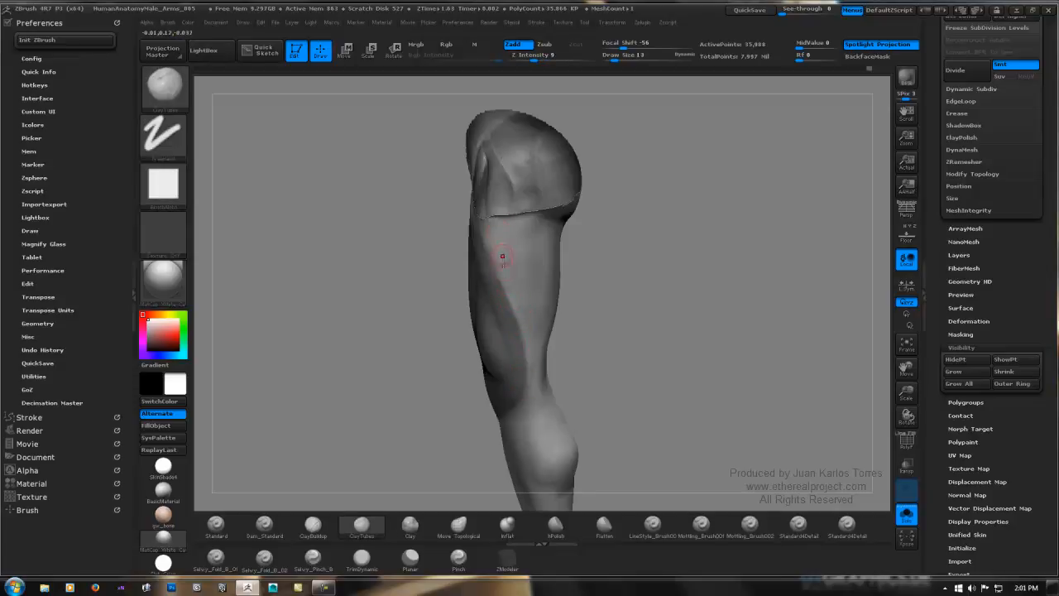
key("shift")
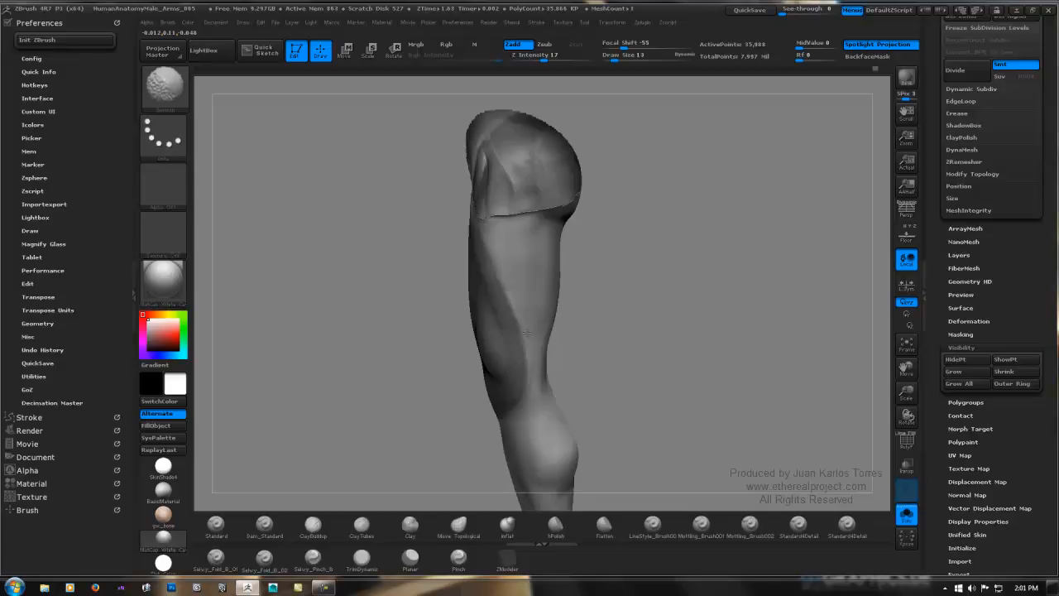
key("shift")
key("shift")
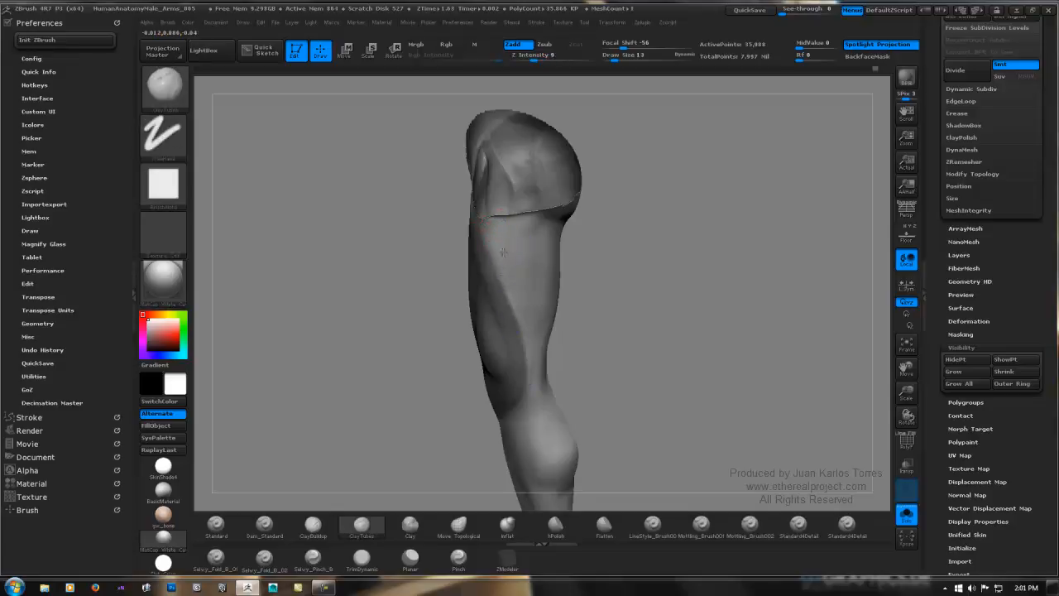
Lasso-mask the front of the upper arm just below the deltoid edge and smooth the surface beside it.
key("ctrl")
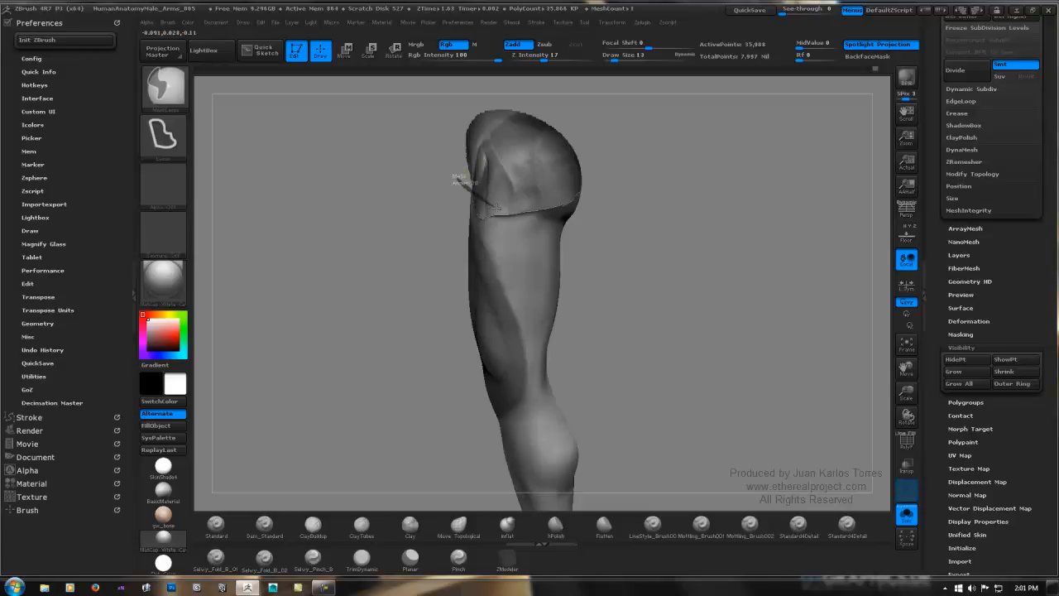
mouse_move(495, 208)
left_mouse_down("ctrl")
mouse_move(534, 378)
mouse_move(518, 426)
mouse_move(445, 250)
left_mouse_up("ctrl")
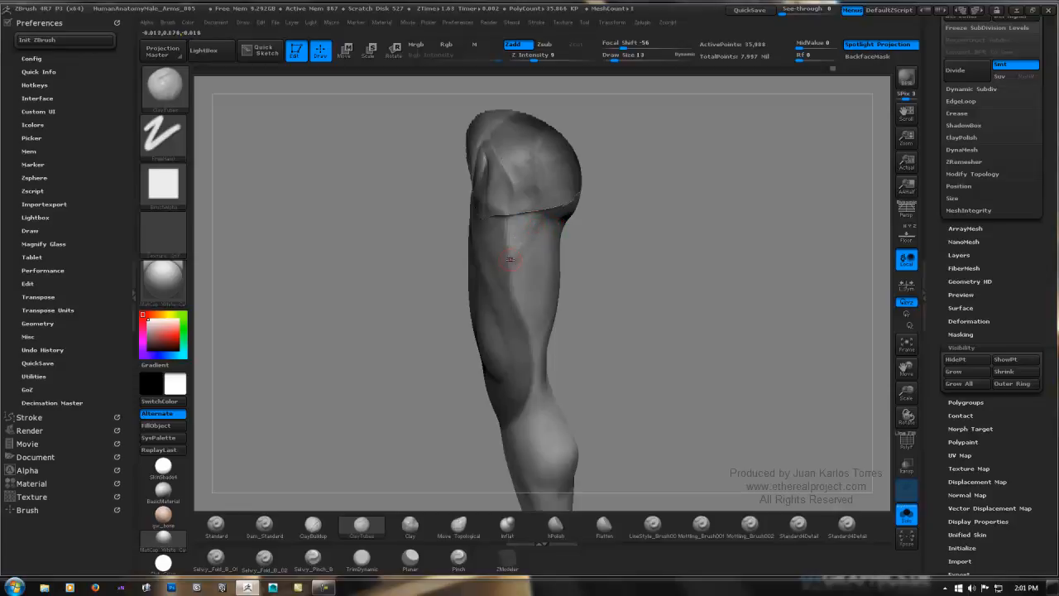
key("shift")
key("shift")
key("shift")
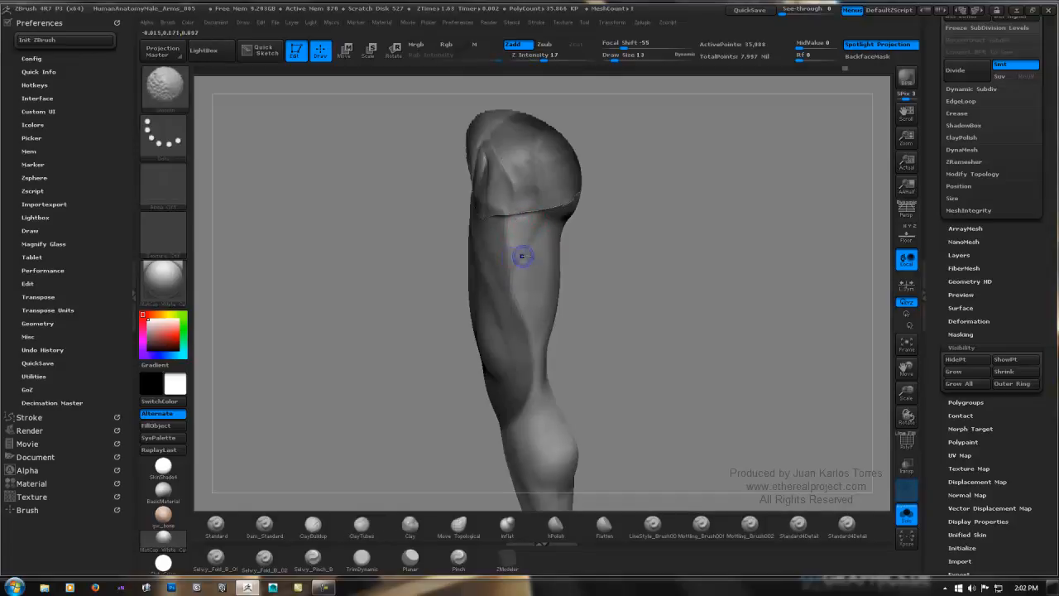
Mask the front and side muscles of the upper arm and smooth the unmasked area along the mask border toward the elbow.
key("ctrl")
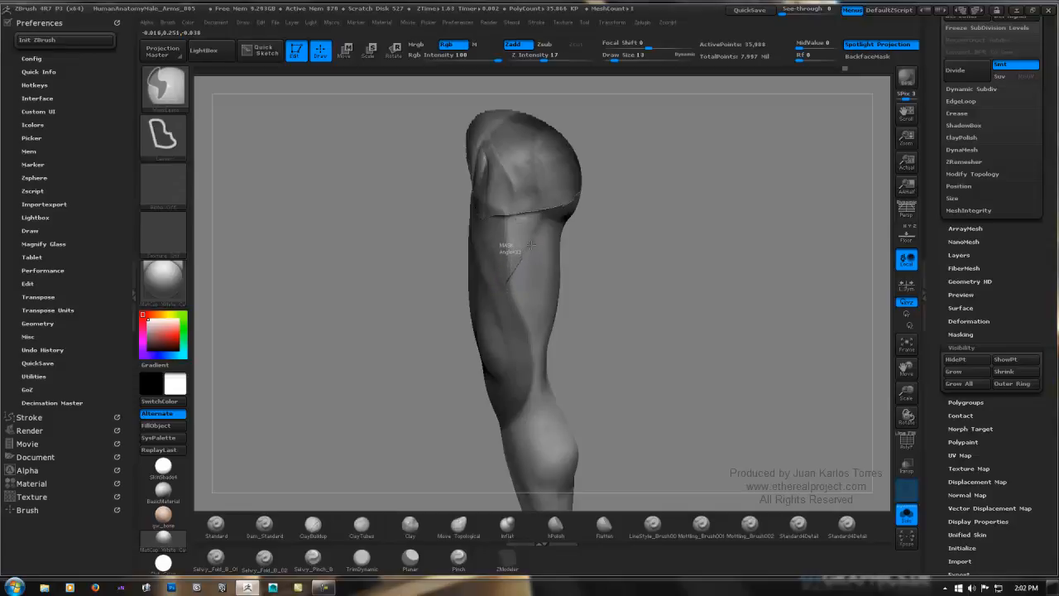
mouse_move(507, 225)
left_mouse_down("ctrl")
mouse_move(529, 265)
mouse_move(432, 231)
mouse_move(580, 257)
mouse_move(619, 249)
mouse_move(558, 232)
left_mouse_up("ctrl")
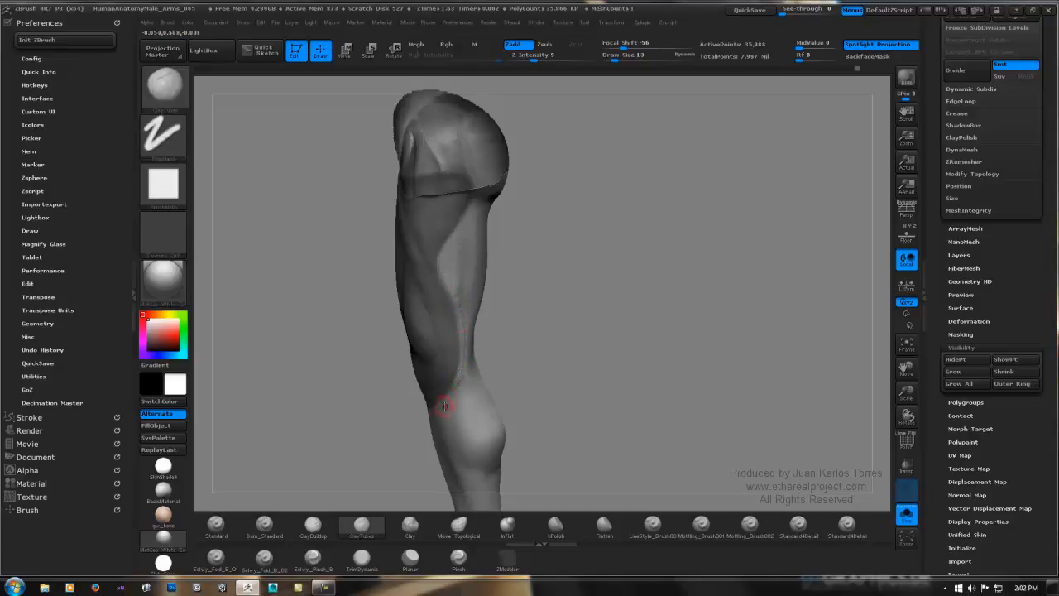
mouse_move(438, 407)
left_mouse_down("shift")
mouse_move(444, 373)
mouse_move(456, 385)
left_mouse_up("shift")
key("shift")
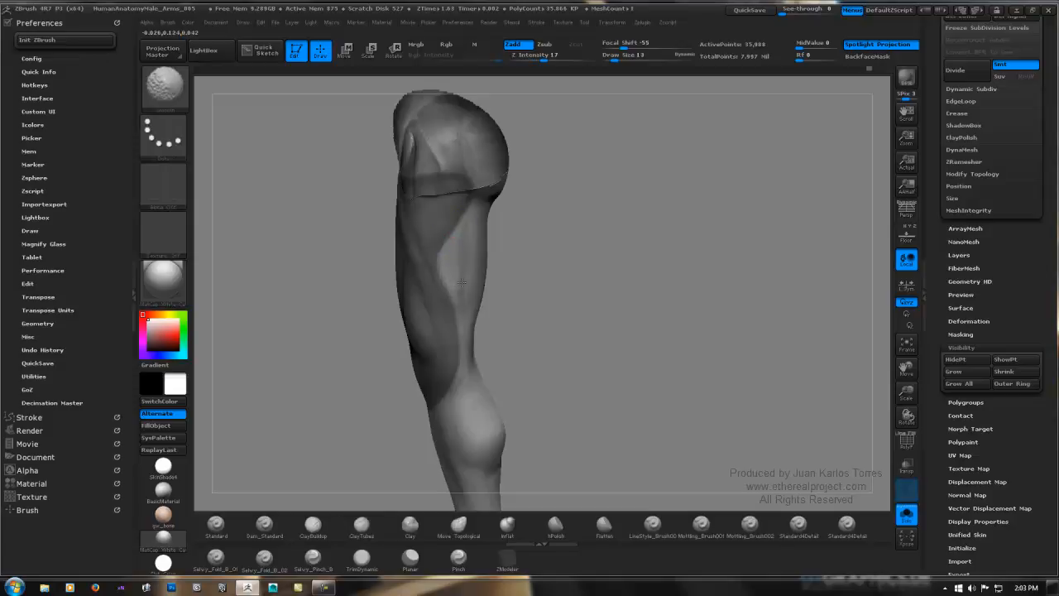
left_click_drag(462, 283, 468, 228, "shift")
Shape the unmasked outer triceps between deltoid and elbow with ClayTubes and smoothing, and extend the lasso mask over its front part.
mouse_move(480, 250)
right_mouse_down()
mouse_move(422, 251)
mouse_move(482, 231)
mouse_move(530, 244)
right_mouse_up()
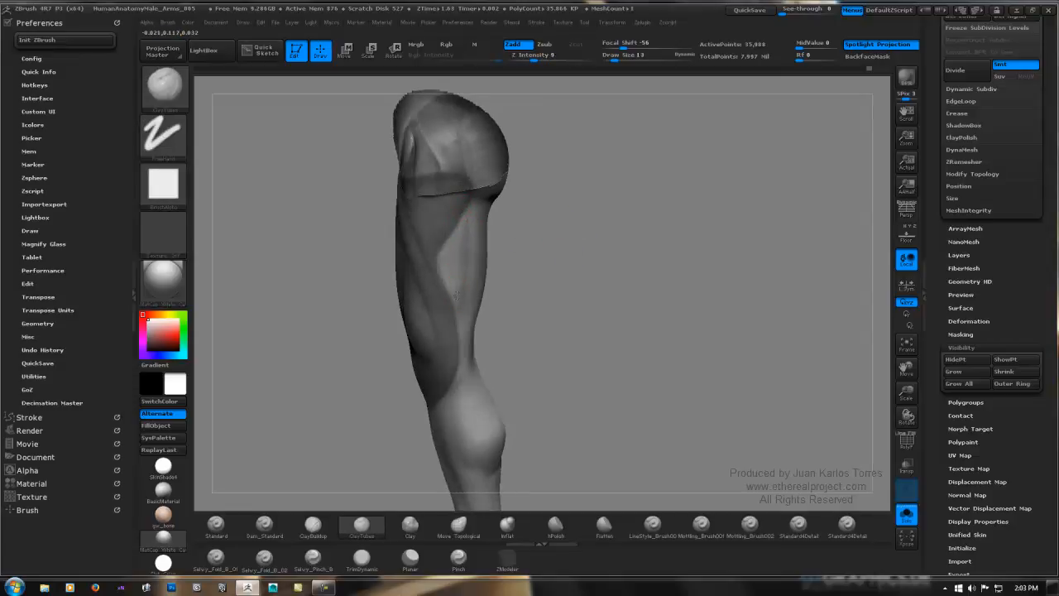
key("shift")
mouse_move(557, 256)
left_mouse_down()
mouse_move(515, 264)
mouse_move(590, 240)
left_mouse_up()
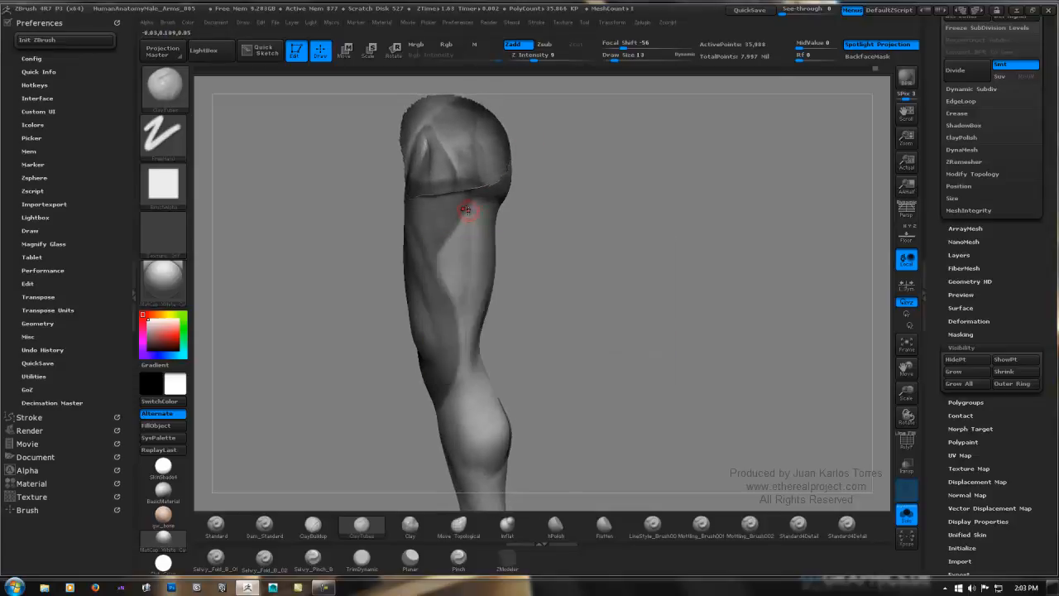
key("shift")
left_click_drag(469, 199, 465, 315)
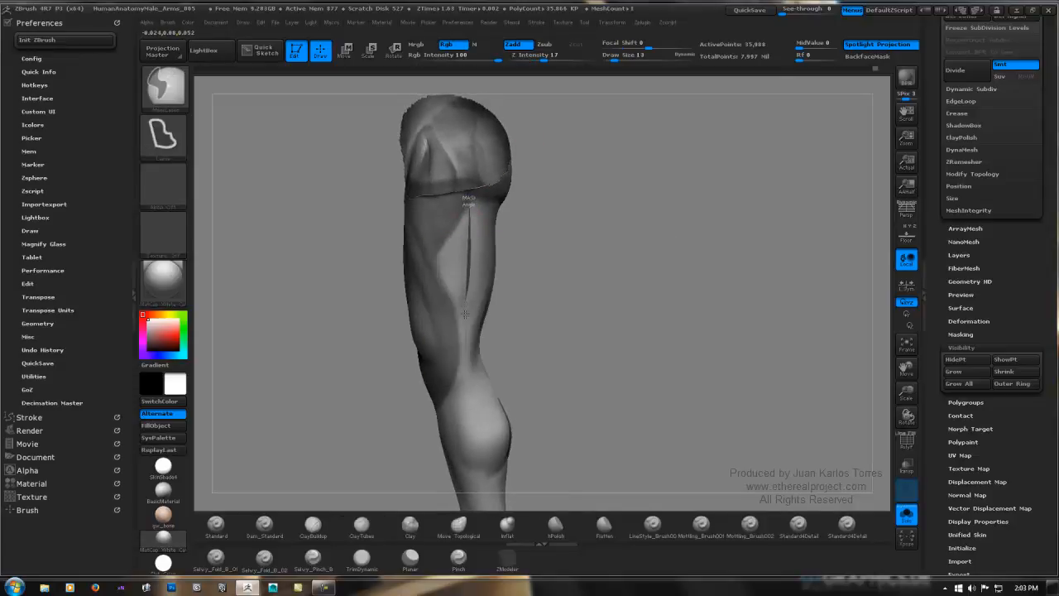
mouse_move(465, 355)
left_mouse_down("ctrl")
mouse_move(454, 389)
mouse_move(410, 399)
mouse_move(439, 203)
left_mouse_up("ctrl")
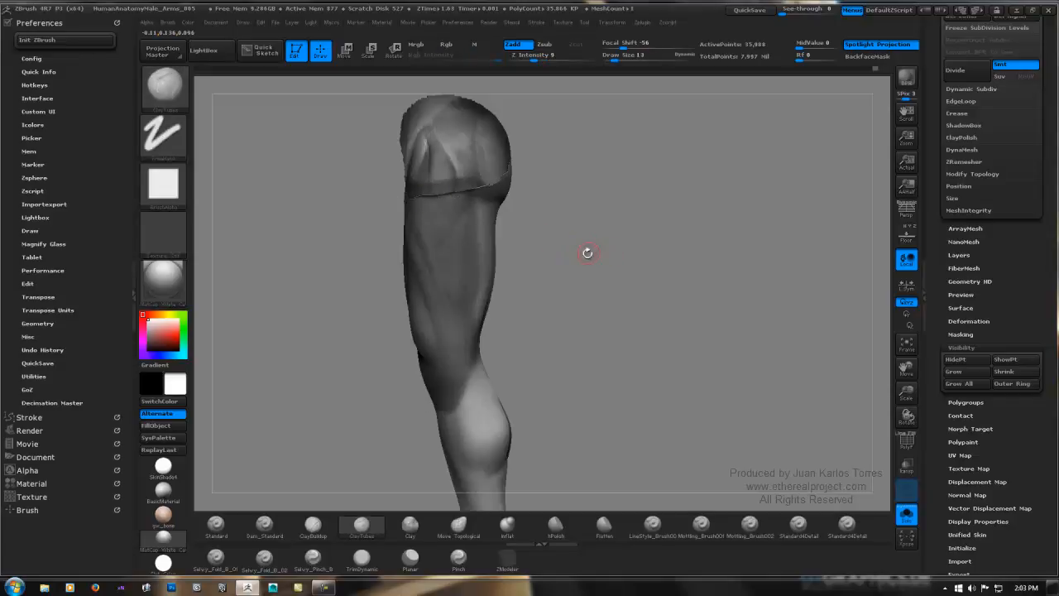
Refine the mask from the back view, clearing it along the outer edge of the triceps down to the elbow.
mouse_move(588, 250)
left_mouse_down()
mouse_move(550, 260)
mouse_move(375, 253)
left_mouse_up()
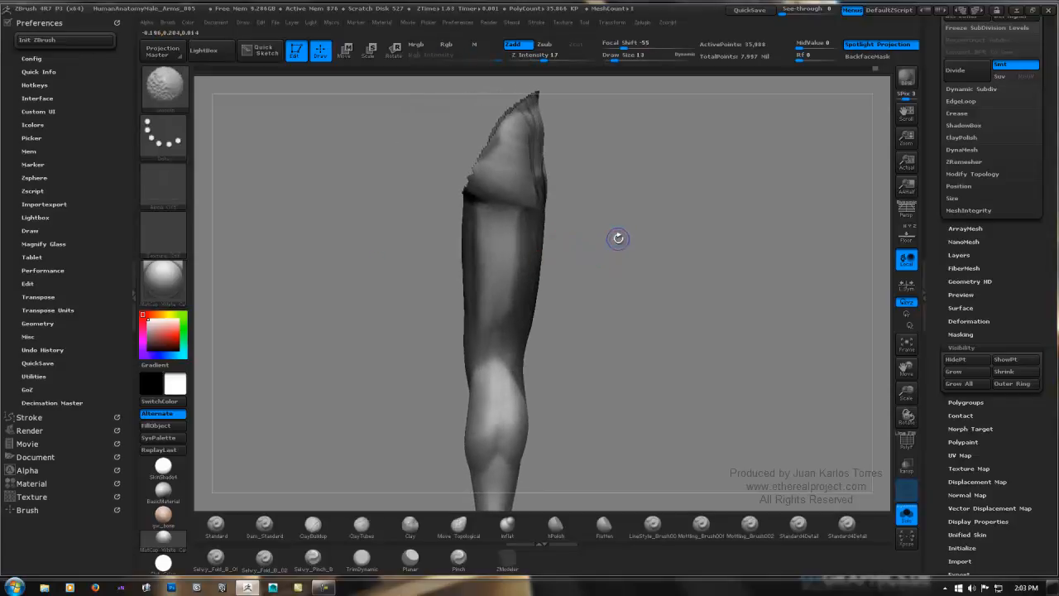
left_click_drag(604, 240, 579, 245, "shift")
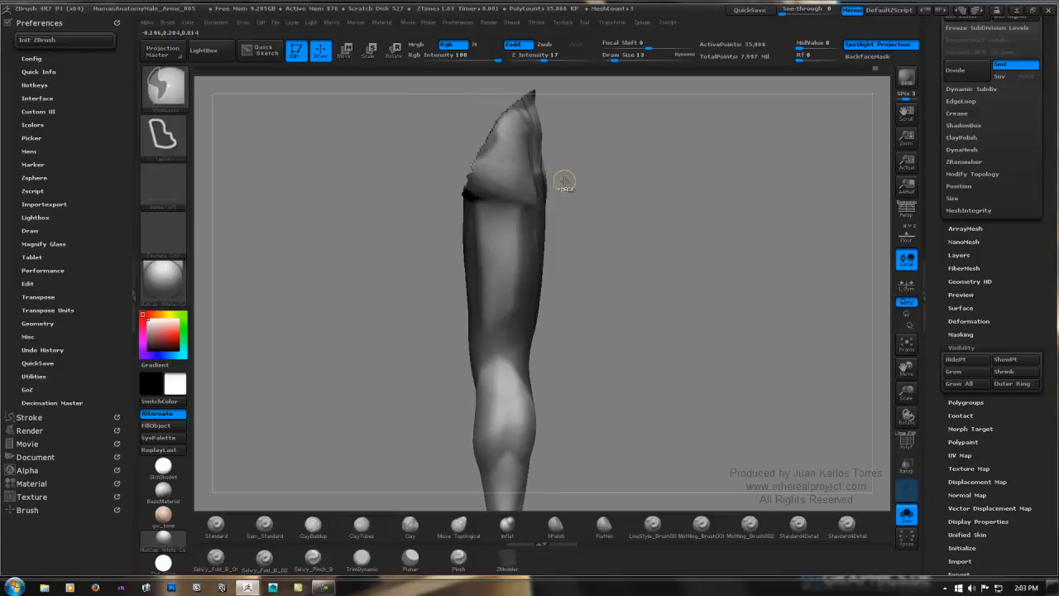
mouse_move(586, 169)
left_mouse_down("ctrl+shift")
mouse_move(553, 157)
mouse_move(521, 175)
left_mouse_up("ctrl+shift")
left_click(565, 239, "ctrl+shift")
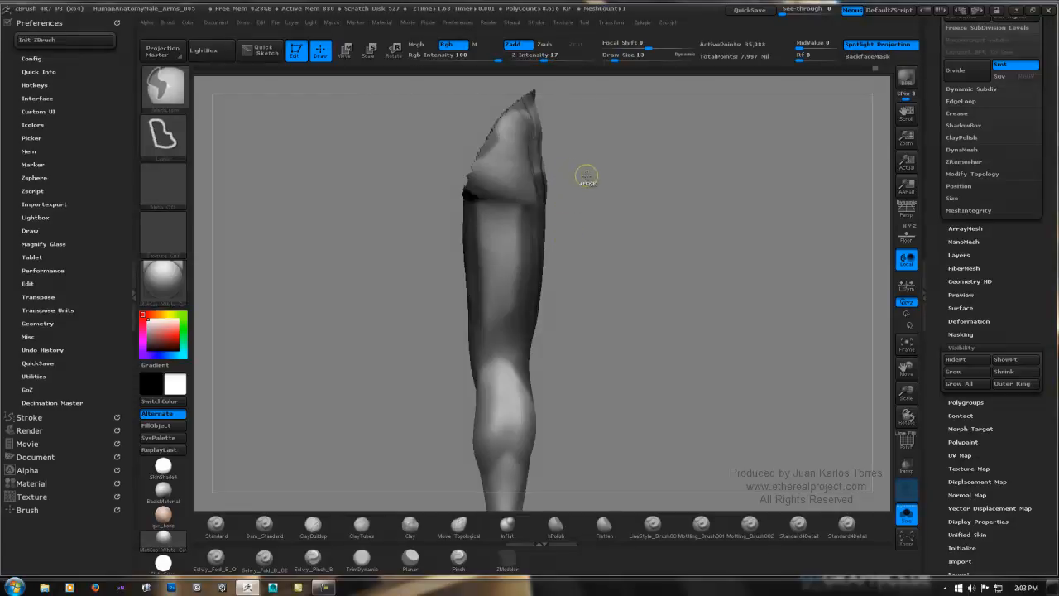
left_click_drag(577, 155, 571, 314, "ctrl+shift")
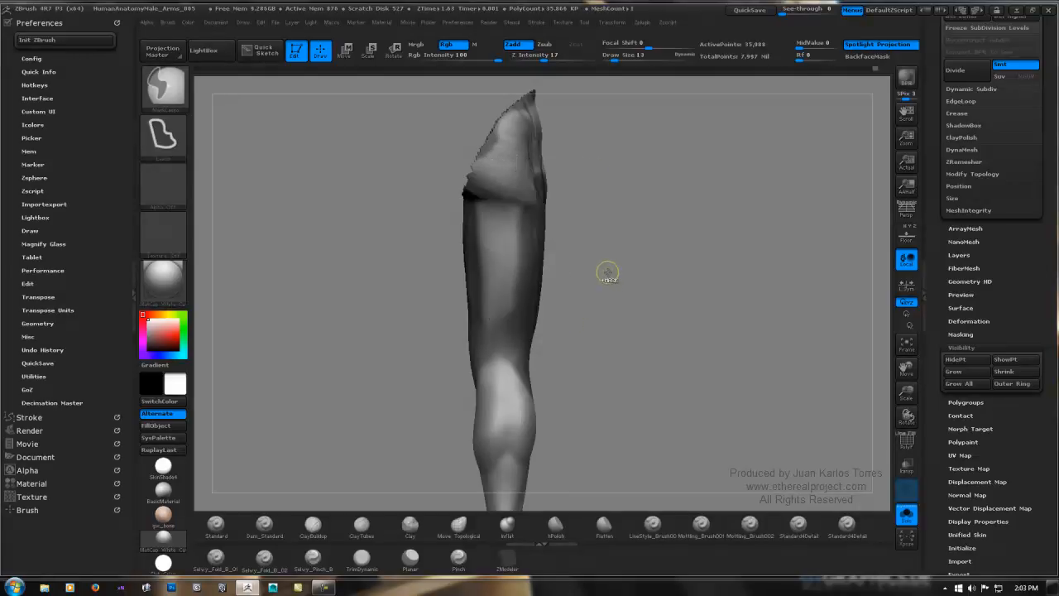
mouse_move(584, 151)
left_mouse_down("ctrl+shift")
mouse_move(538, 152)
mouse_move(507, 190)
mouse_move(531, 215)
left_mouse_up("ctrl+shift")
left_click(579, 222, "ctrl+shift")
mouse_move(584, 157)
left_mouse_down("ctrl+shift")
mouse_move(523, 170)
mouse_move(501, 206)
mouse_move(480, 331)
mouse_move(497, 445)
left_mouse_up("ctrl+shift")
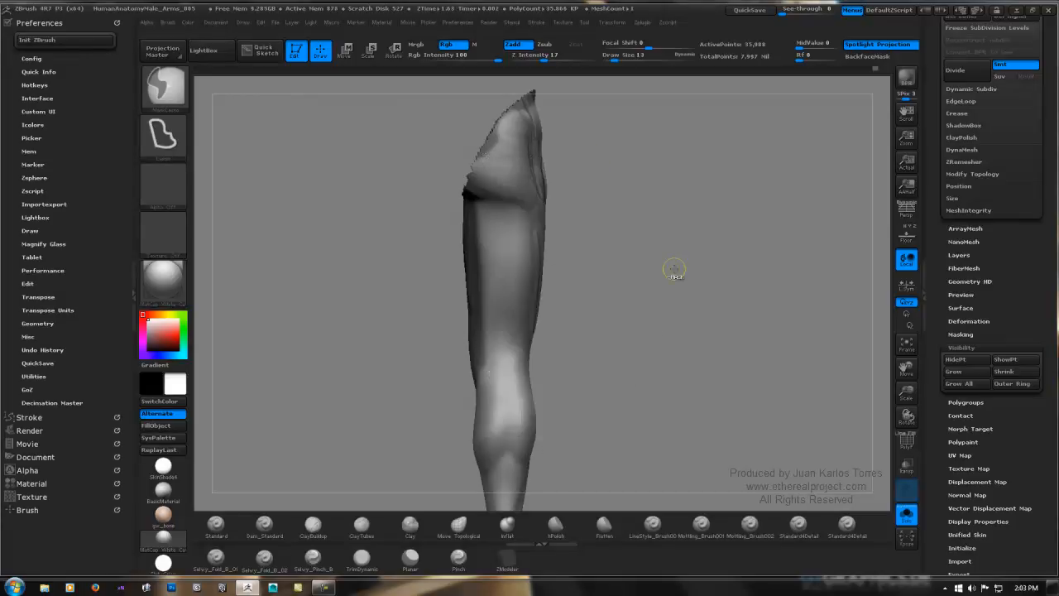
mouse_move(650, 272)
left_mouse_down()
mouse_move(636, 277)
mouse_move(608, 340)
left_mouse_up()
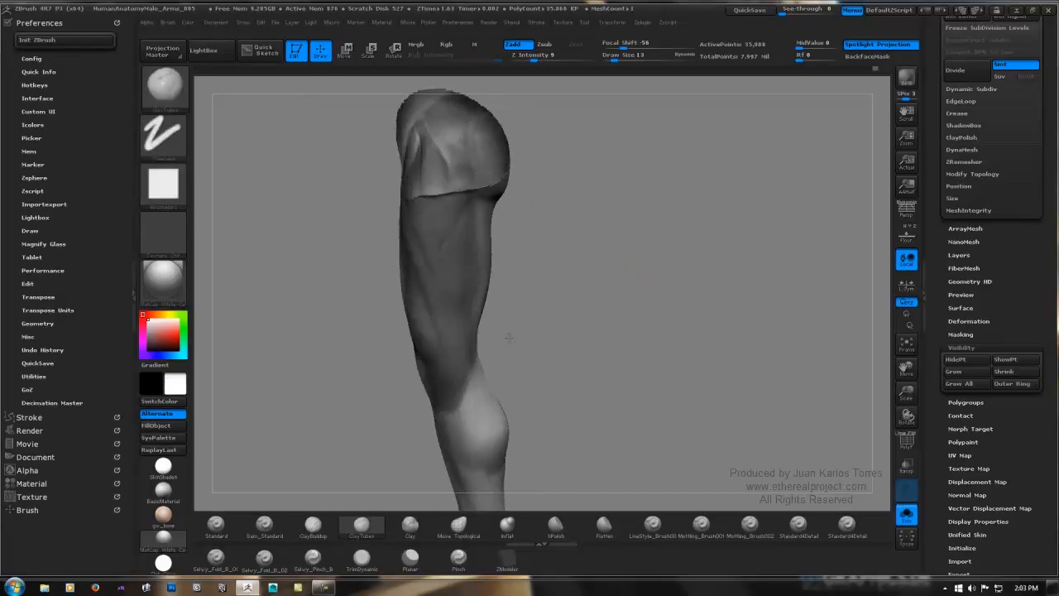
Correct the mask's rear border from the side view, leaving only a strip along the back of the upper arm unmasked.
left_click_drag(508, 336, 478, 327)
left_click_drag(508, 239, 552, 244)
key("ctrl+shift")
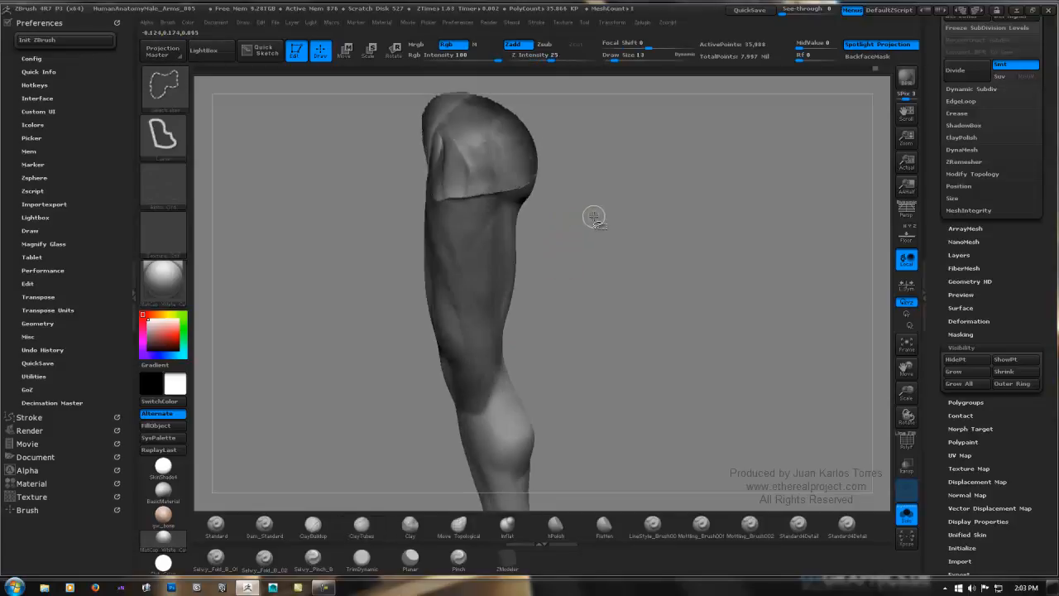
mouse_move(601, 205)
left_mouse_down("ctrl+shift")
mouse_move(526, 176)
mouse_move(511, 208)
left_mouse_up("ctrl+shift")
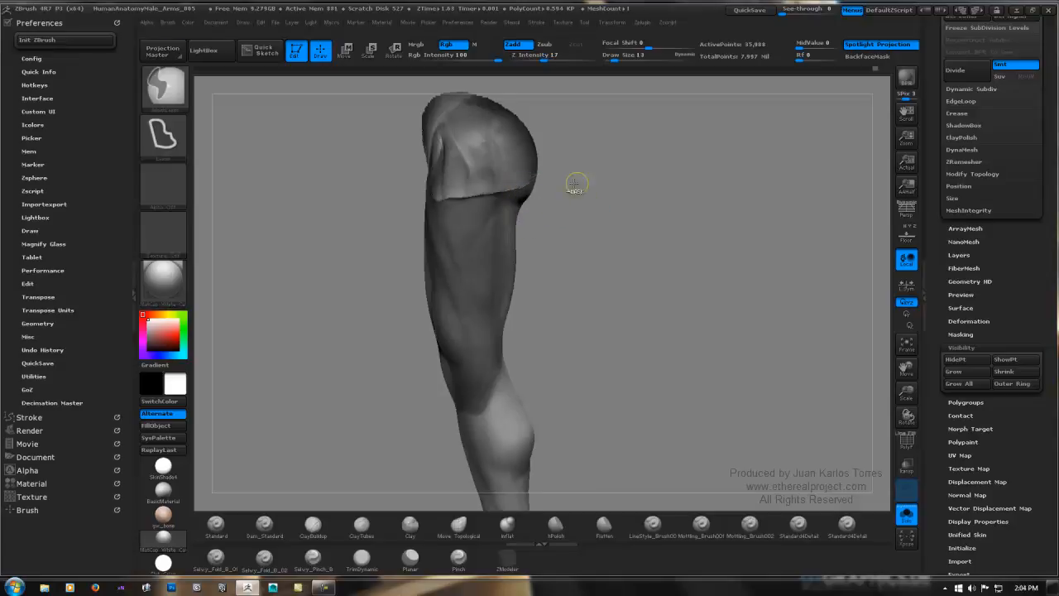
mouse_move(575, 181)
left_mouse_down("ctrl")
mouse_move(515, 182)
mouse_move(497, 383)
left_mouse_up("ctrl")
mouse_move(664, 274)
left_mouse_down()
mouse_move(607, 286)
mouse_move(652, 282)
left_mouse_up()
mouse_move(554, 364)
left_mouse_down("ctrl")
mouse_move(515, 359)
mouse_move(480, 436)
mouse_move(615, 321)
left_mouse_up("ctrl")
left_click_drag(549, 317, 596, 333)
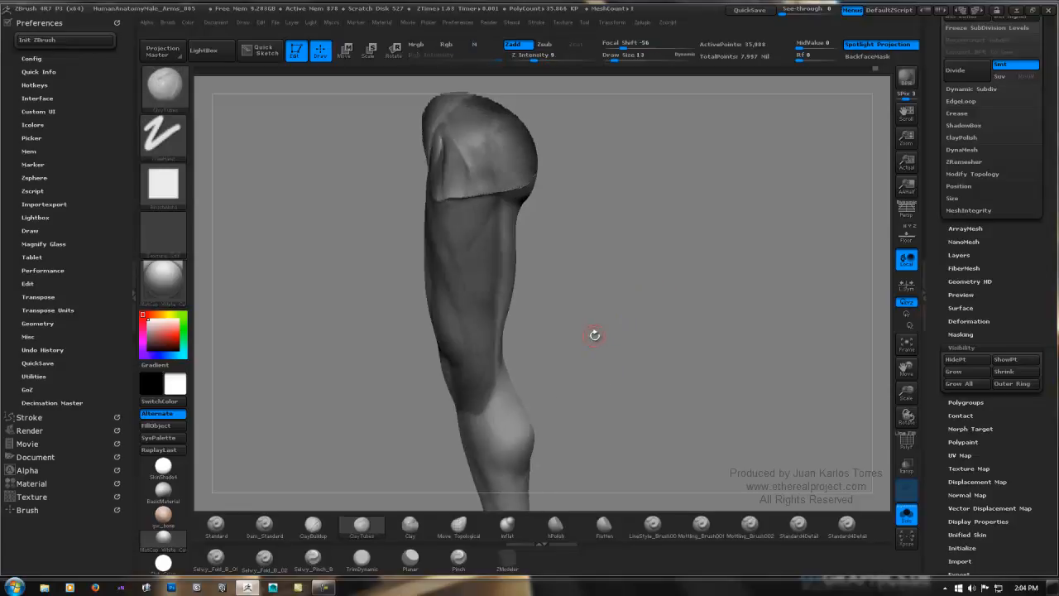
mouse_move(554, 357)
left_mouse_down("ctrl")
mouse_move(501, 355)
mouse_move(473, 414)
mouse_move(667, 354)
mouse_move(684, 335)
left_mouse_up("ctrl")
mouse_move(602, 342)
left_mouse_down()
mouse_move(649, 324)
mouse_move(568, 256)
left_mouse_up()
mouse_move(564, 208)
left_mouse_down("ctrl")
mouse_move(513, 205)
mouse_move(505, 216)
mouse_move(512, 357)
left_mouse_up("ctrl")
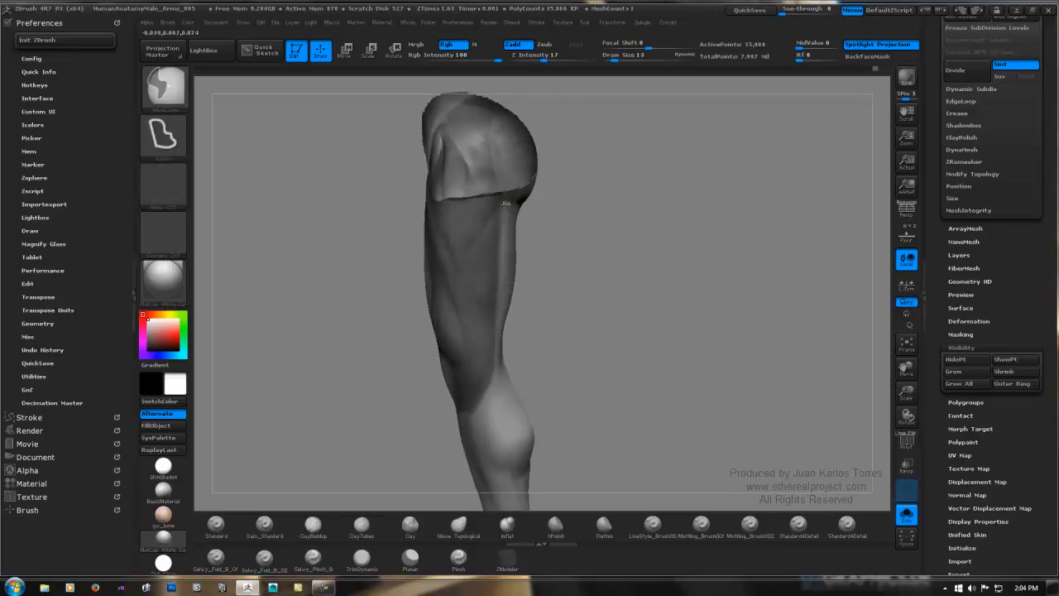
Add the whole deltoid to the mask with a lasso from the back view.
mouse_move(709, 254)
left_mouse_down()
mouse_move(633, 265)
mouse_move(679, 252)
mouse_move(617, 244)
left_mouse_up()
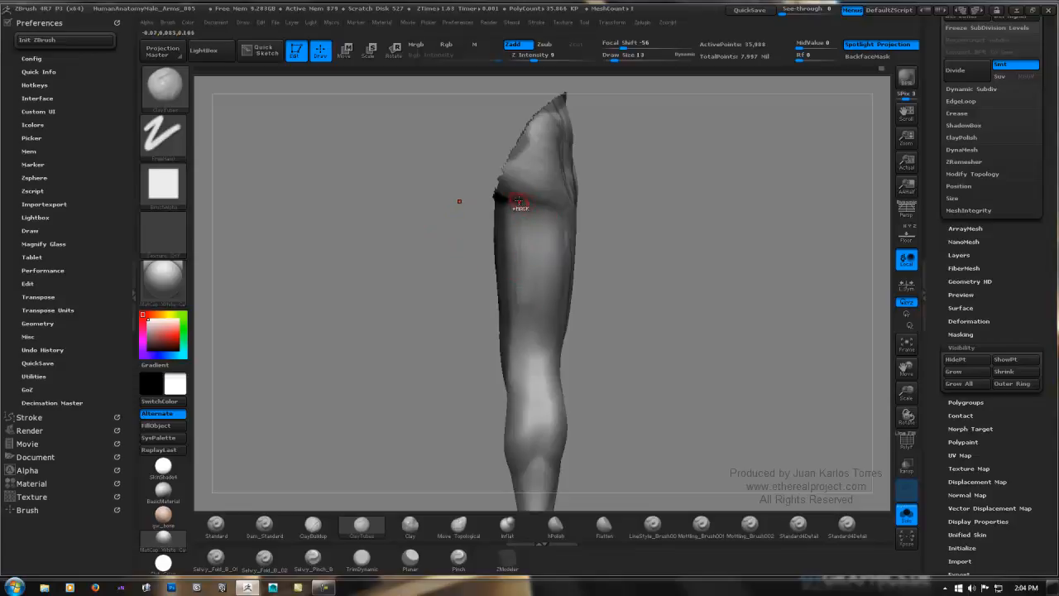
key("ctrl")
mouse_move(514, 200)
left_mouse_down("ctrl")
mouse_move(569, 216)
mouse_move(579, 242)
mouse_move(483, 91)
left_mouse_up("ctrl")
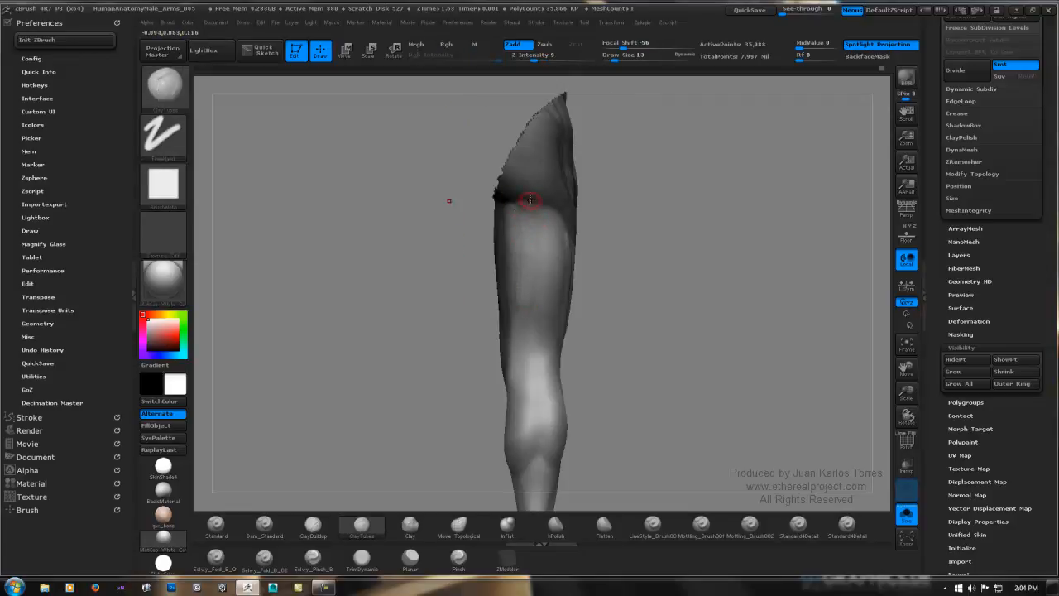
Build up the unmasked back of the triceps with ClayTubes from below the deltoid to the elbow, and smooth it.
right_click_drag(519, 207, 548, 235)
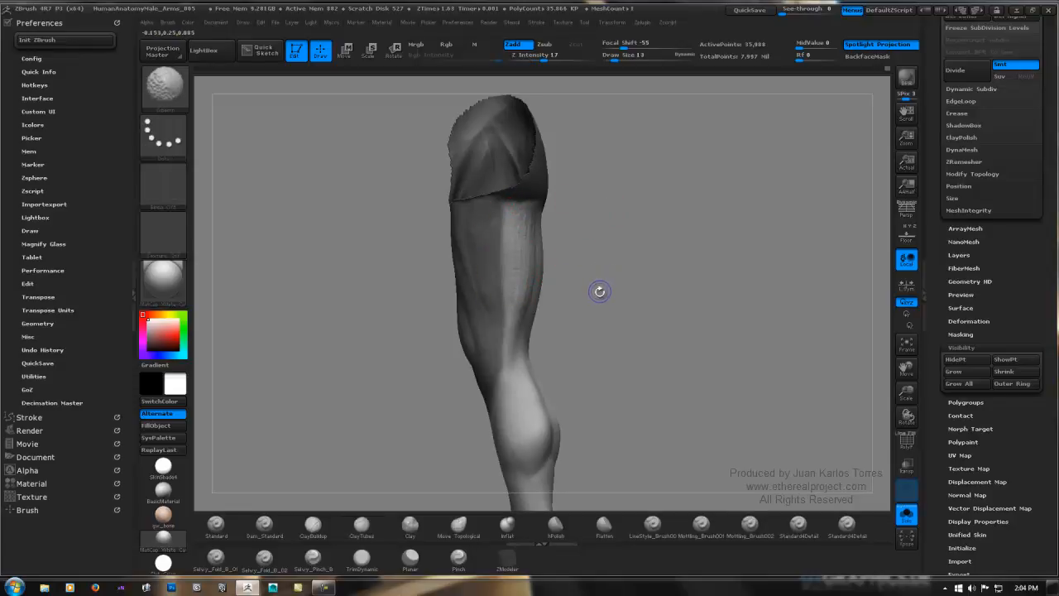
right_click_drag(542, 316, 511, 330)
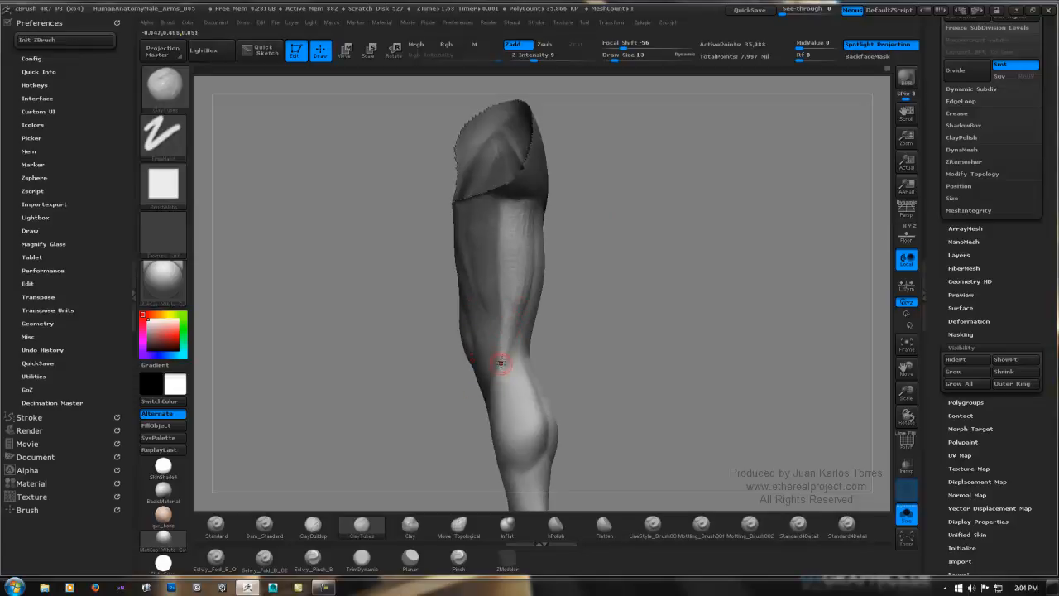
mouse_move(592, 300)
left_mouse_down()
mouse_move(416, 348)
mouse_move(586, 332)
left_mouse_up()
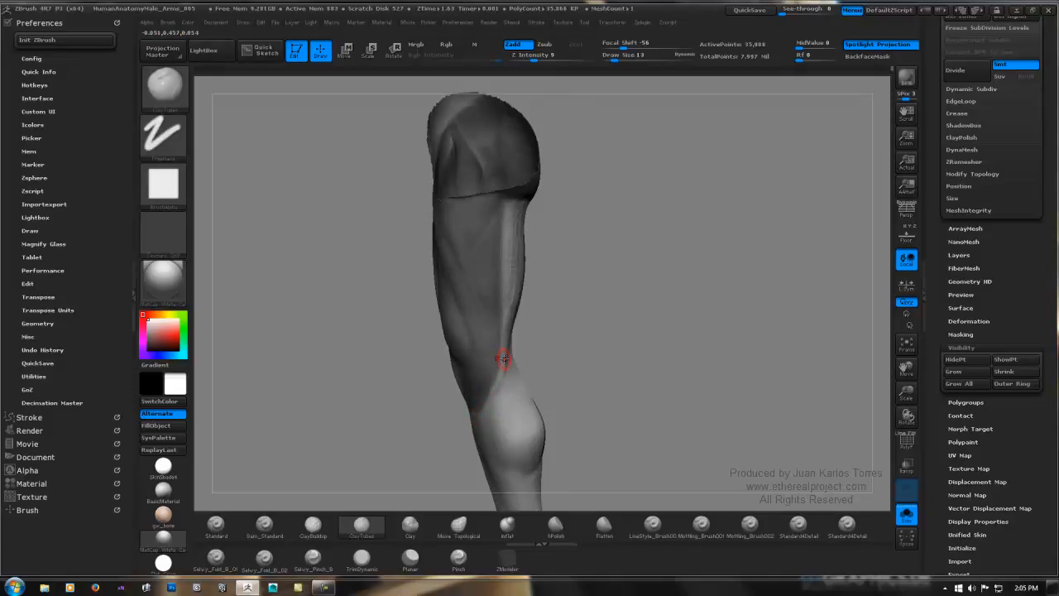
mouse_move(538, 356)
left_mouse_down("shift")
mouse_move(549, 353)
mouse_move(455, 310)
left_mouse_up("shift")
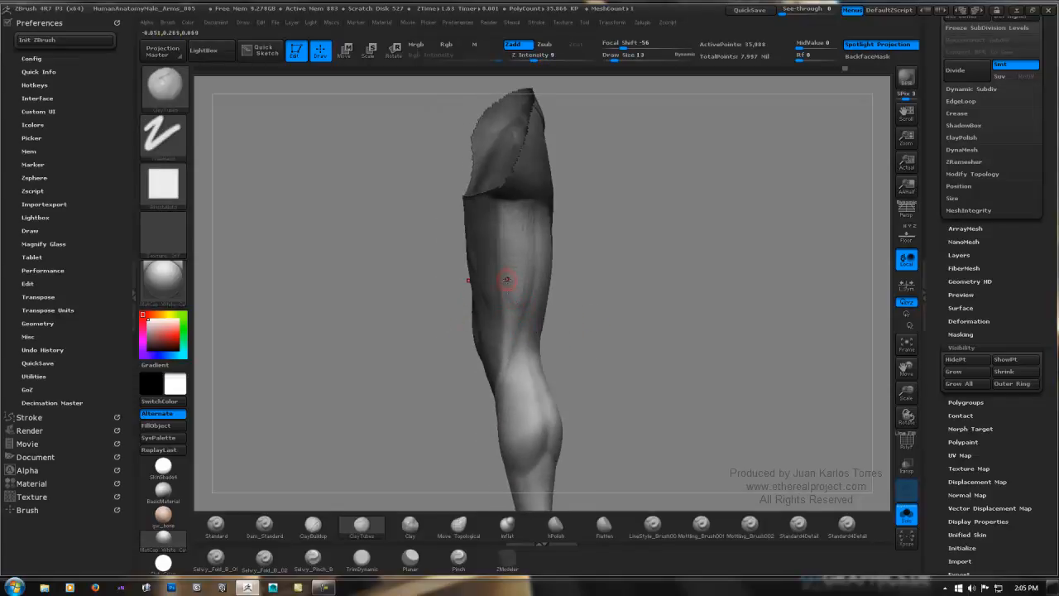
right_click_drag(507, 280, 522, 325)
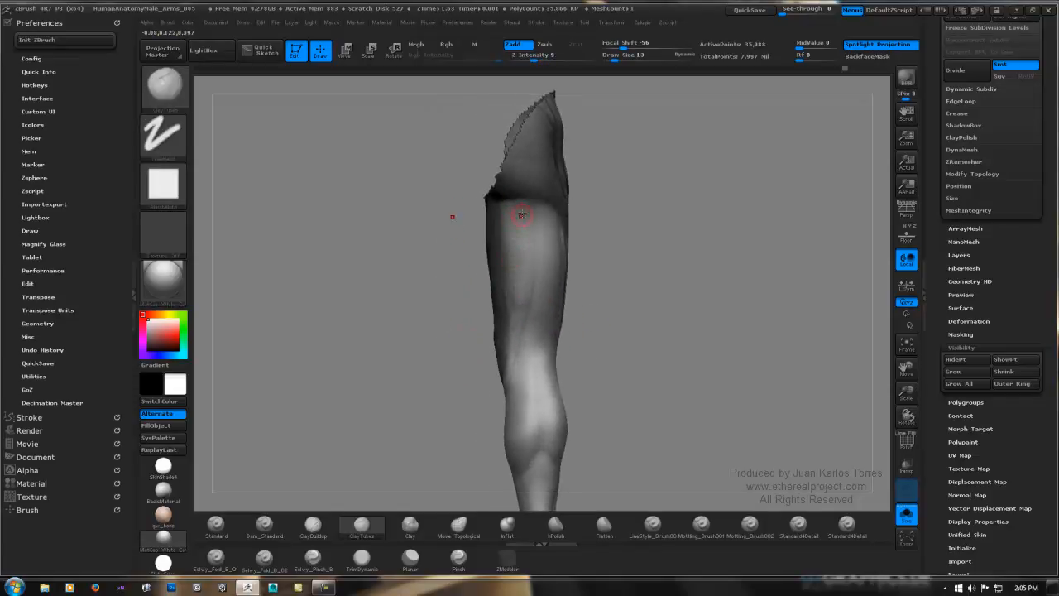
mouse_move(512, 216)
right_mouse_down()
mouse_move(508, 239)
mouse_move(537, 272)
right_mouse_up()
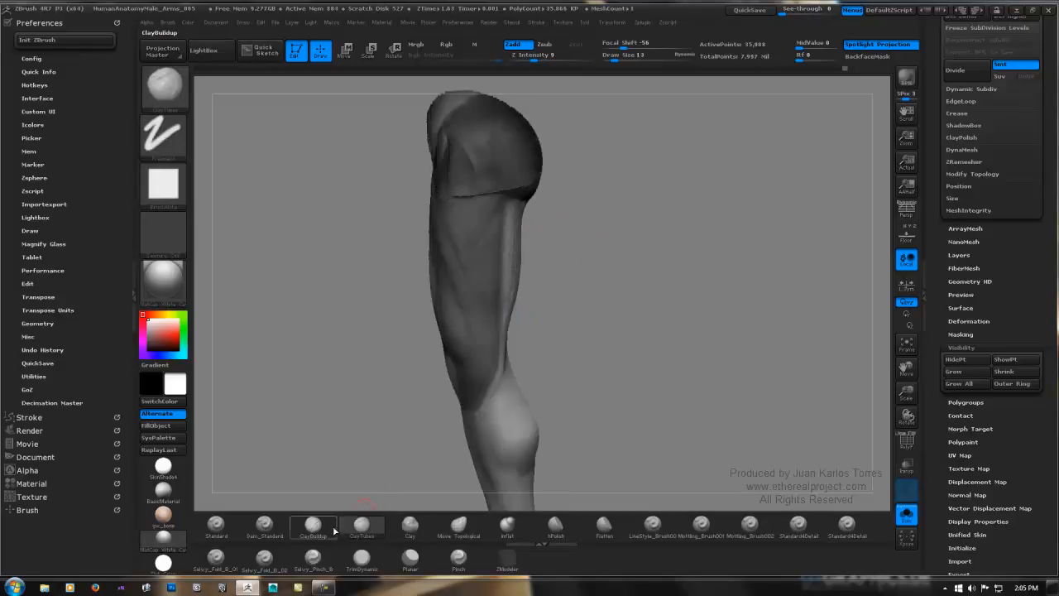
Pull the unmasked triceps into shape using the Move Topological brush at draw size 45.
left_click(464, 524)
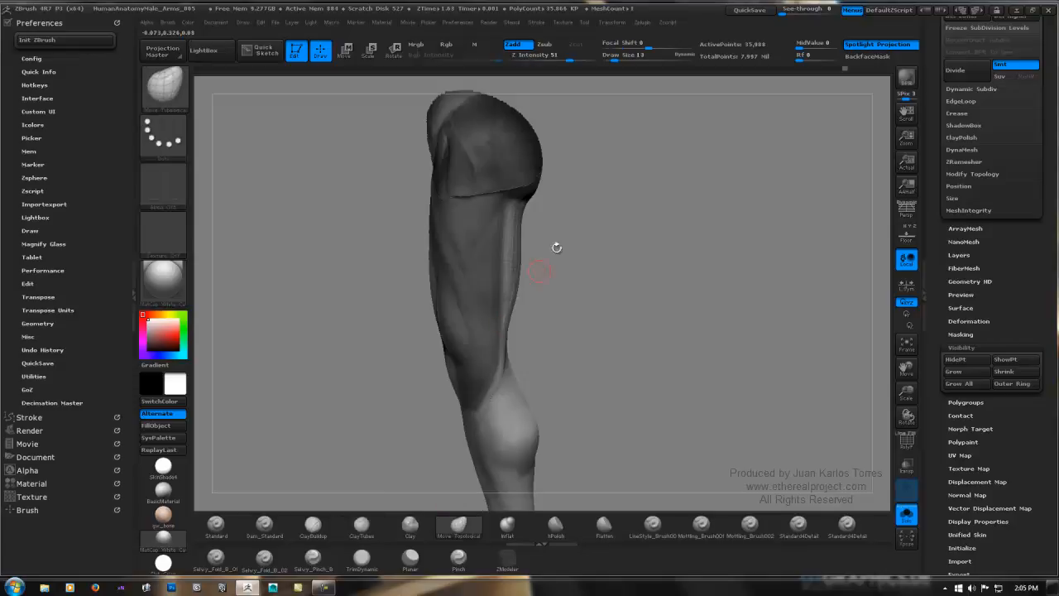
key("space")
left_click_drag(536, 203, 297, 401)
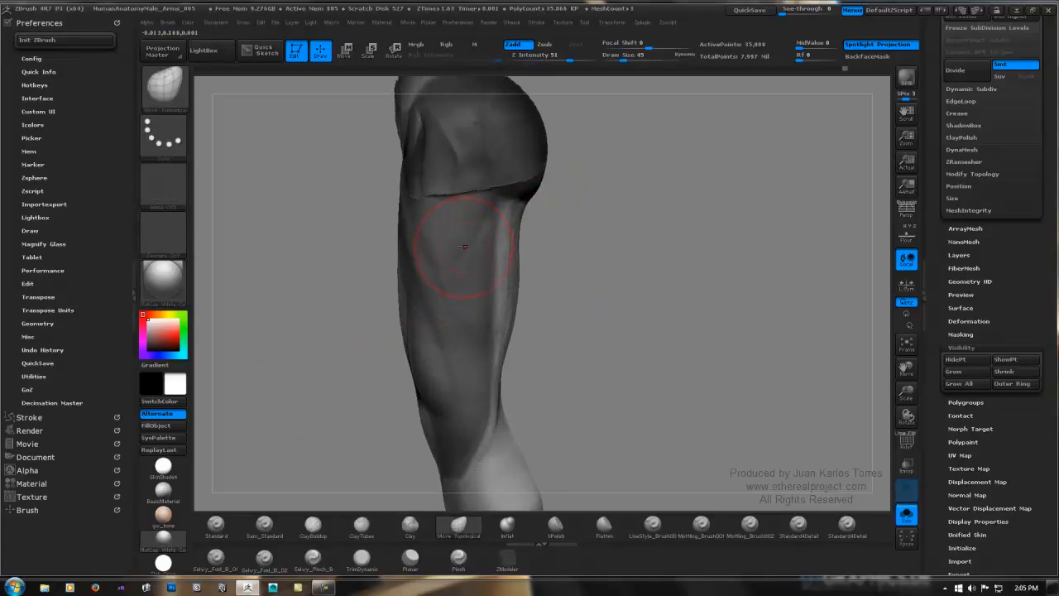
mouse_move(464, 247)
left_mouse_down()
mouse_move(456, 218)
mouse_move(530, 212)
mouse_move(568, 246)
mouse_move(709, 303)
mouse_move(638, 359)
left_mouse_up()
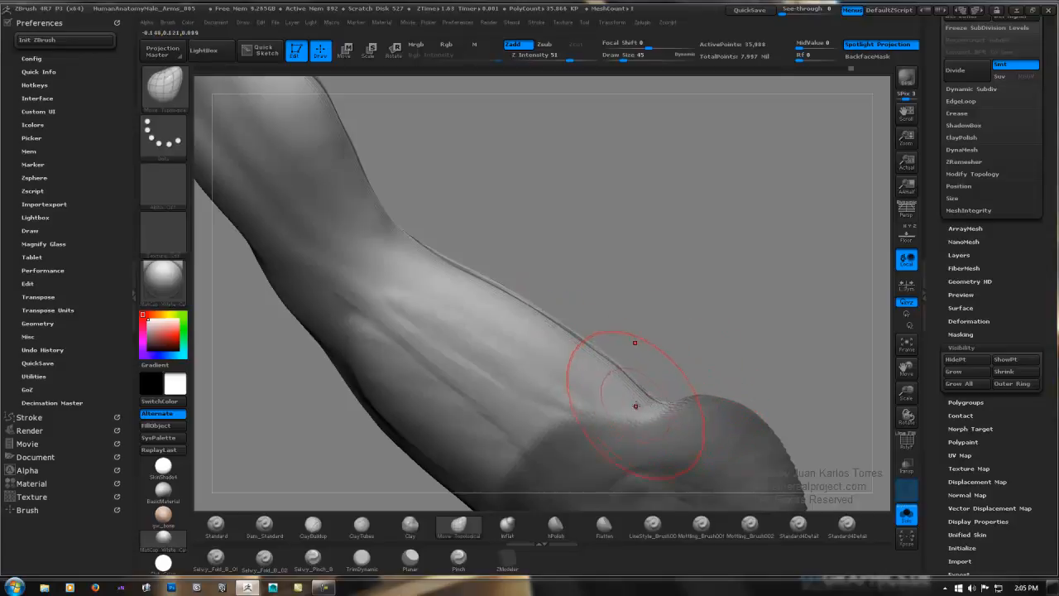
left_click_drag(639, 340, 564, 307)
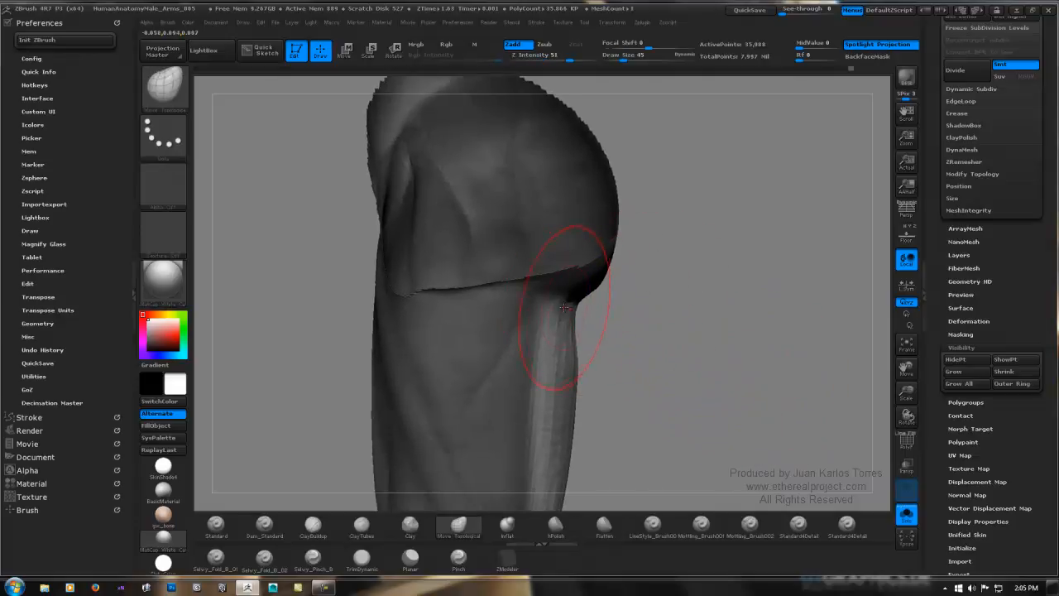
Adjust the top of the triceps where it meets the deltoid, using Move Topological at draw size 20.
key("space")
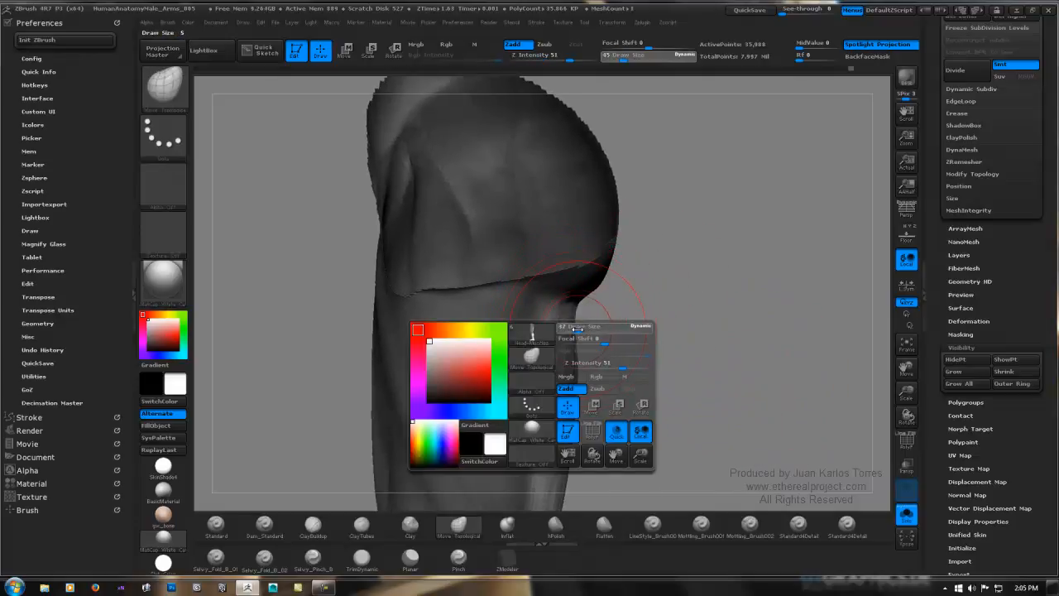
left_click_drag(571, 329, 568, 228)
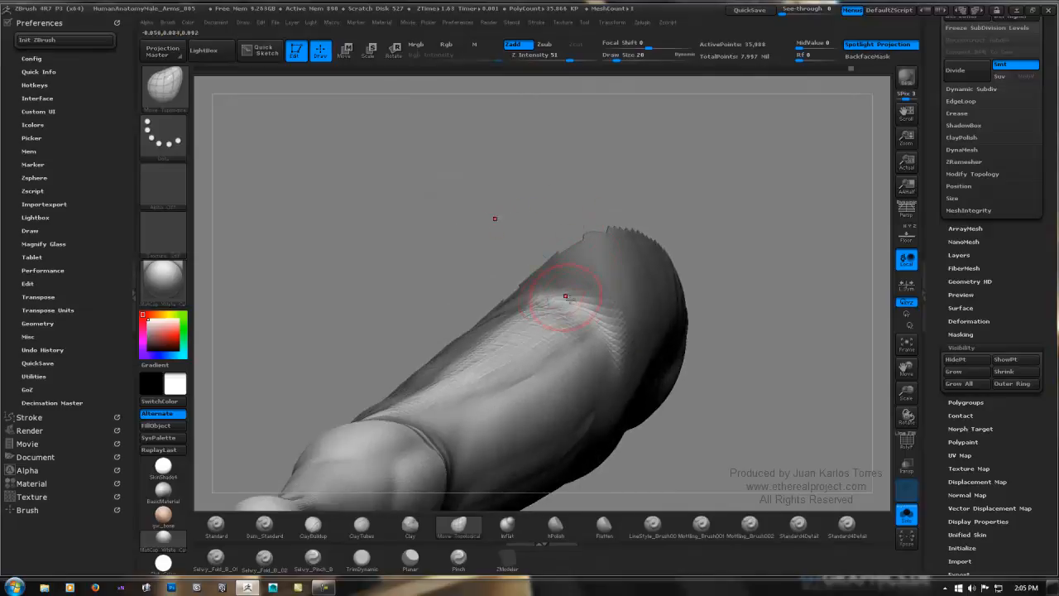
mouse_move(594, 318)
left_mouse_down()
mouse_move(515, 229)
mouse_move(562, 263)
mouse_move(510, 295)
mouse_move(590, 327)
mouse_move(579, 307)
mouse_move(629, 348)
mouse_move(696, 355)
mouse_move(746, 335)
mouse_move(752, 355)
mouse_move(645, 248)
mouse_move(614, 282)
mouse_move(579, 248)
mouse_move(501, 234)
mouse_move(561, 241)
mouse_move(773, 307)
mouse_move(651, 281)
mouse_move(385, 544)
left_mouse_up()
Build up the back of the triceps just below the deltoid with ClayTubes at draw size 19, and smooth it.
key("space")
left_click(362, 525)
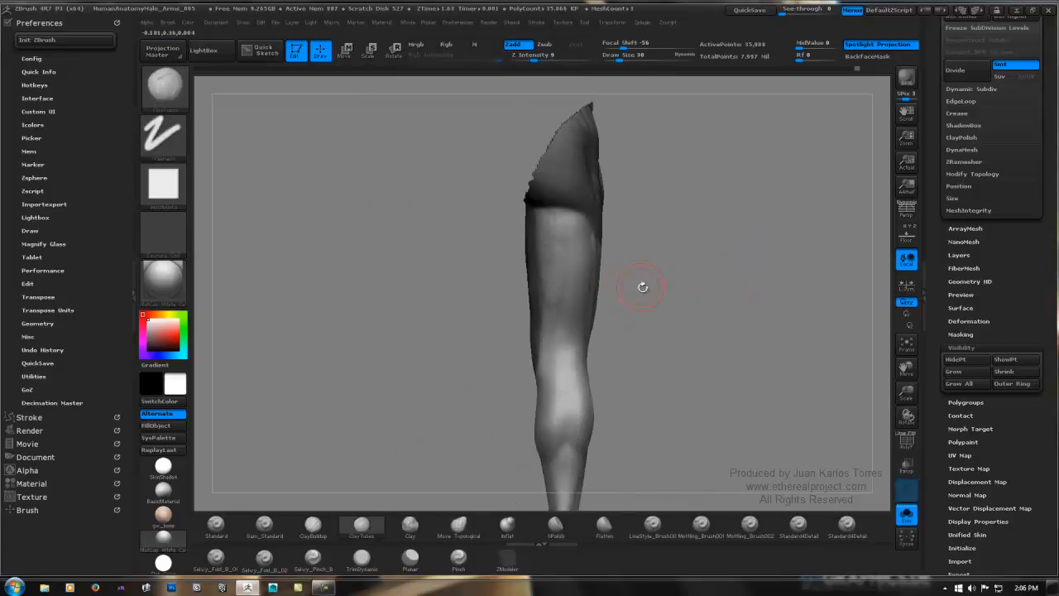
key("space")
left_click_drag(624, 279, 620, 278)
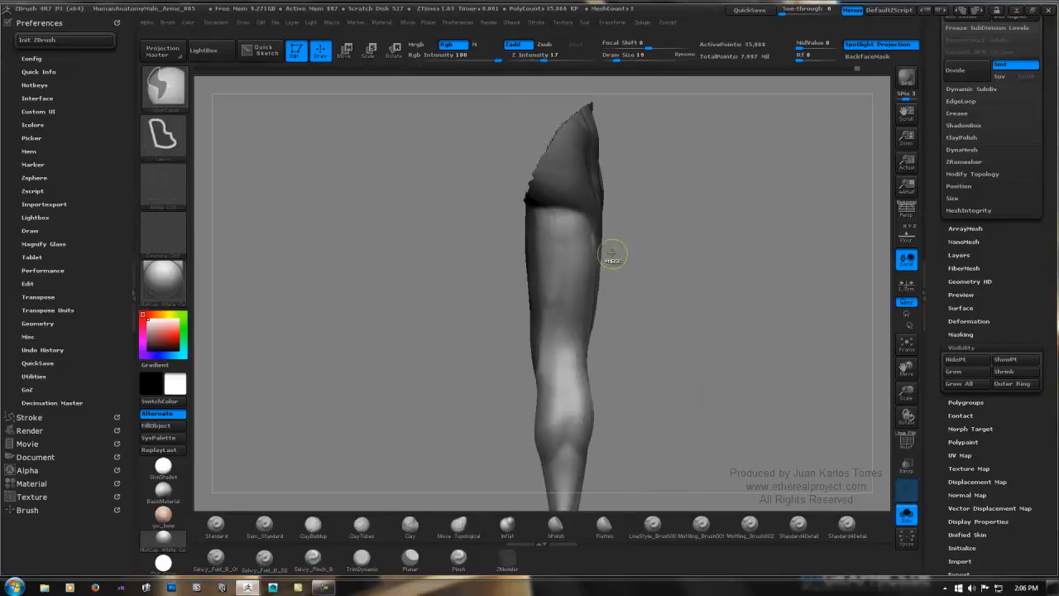
right_click_drag(612, 257, 643, 237, "ctrl")
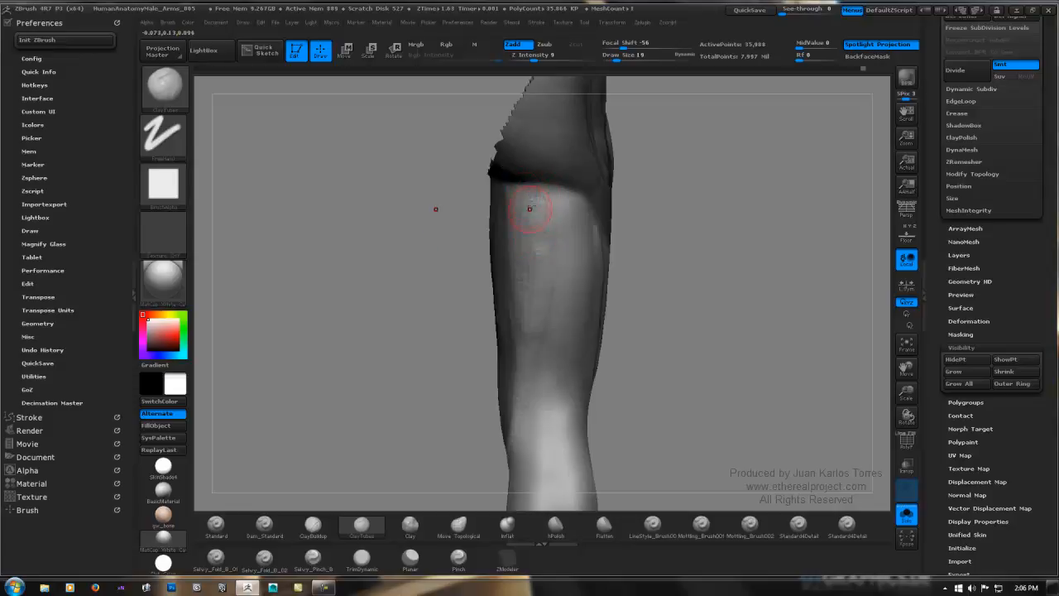
mouse_move(542, 215)
left_mouse_down("shift")
mouse_move(534, 240)
mouse_move(539, 211)
left_mouse_up("shift")
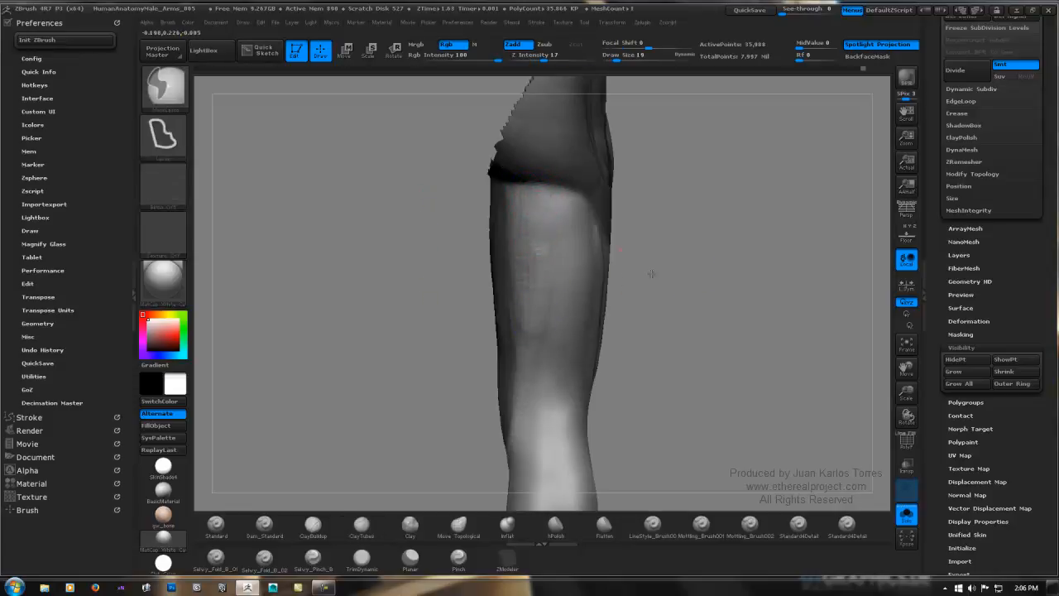
Refine the inner back of the triceps with ClayTubes strokes and smooth it up to the deltoid edge.
right_click_drag(652, 272, 638, 257, "ctrl")
mouse_move(637, 256)
right_mouse_down()
mouse_move(648, 253)
mouse_move(629, 253)
right_mouse_up()
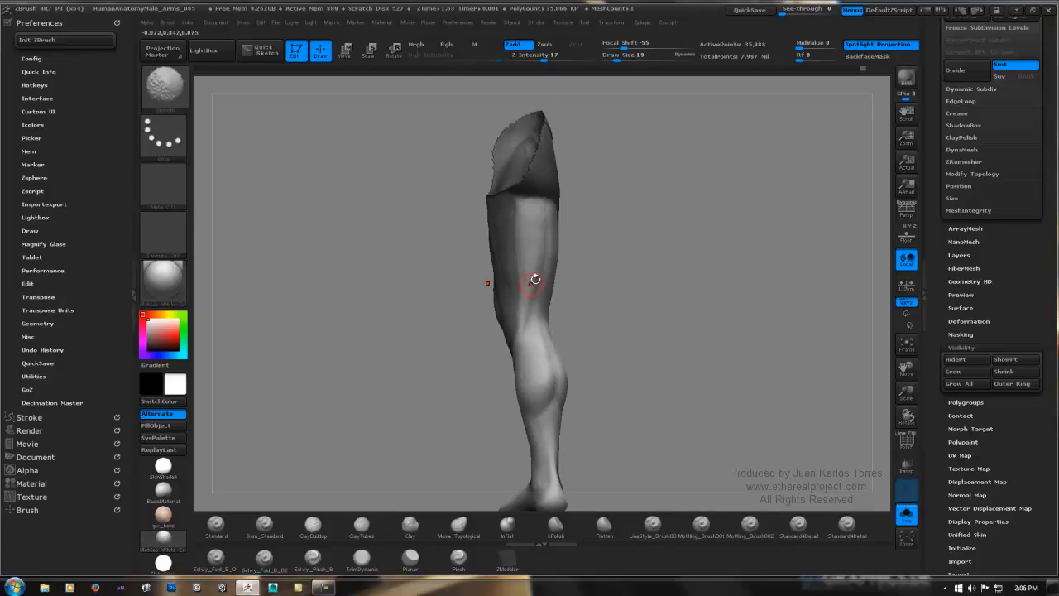
mouse_move(536, 278)
right_mouse_down("ctrl")
mouse_move(596, 241)
mouse_move(599, 225)
right_mouse_up("ctrl")
right_click_drag(599, 225, 567, 219)
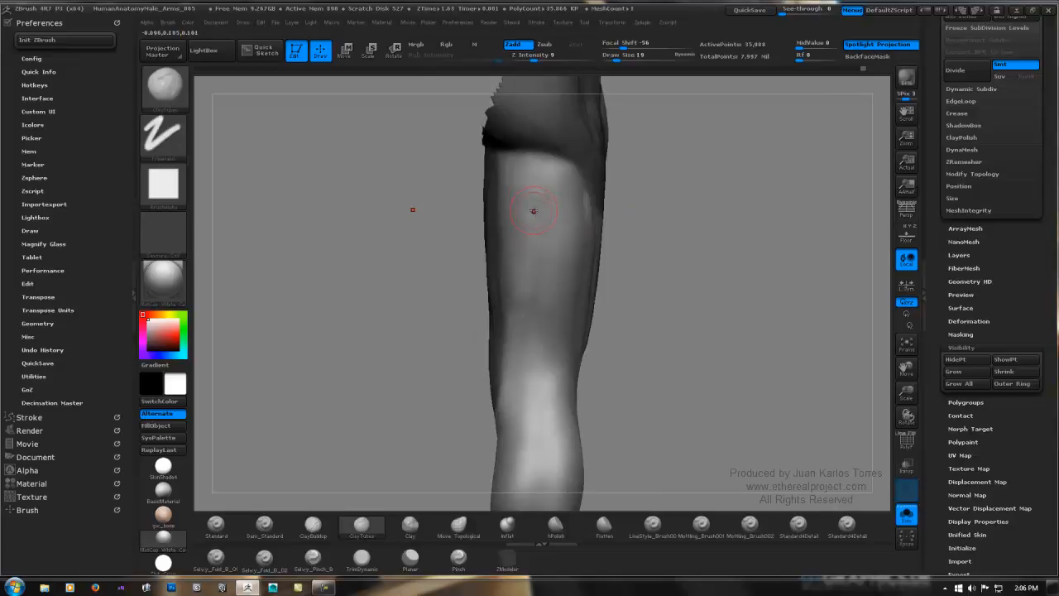
mouse_move(539, 207)
right_mouse_down()
mouse_move(610, 218)
mouse_move(555, 200)
right_mouse_up()
key("shift")
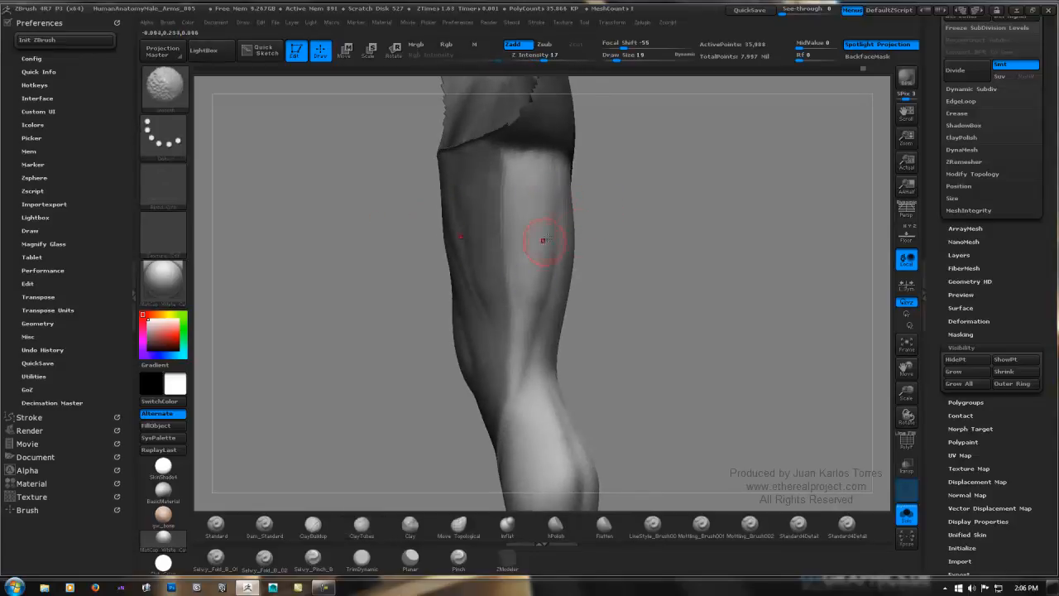
right_click_drag(544, 240, 553, 215)
left_click_drag(554, 215, 542, 177, "shift")
Add ClayTubes volume down the middle of the triceps toward the elbow and smooth the strokes.
mouse_move(626, 207)
right_mouse_down("ctrl")
mouse_move(638, 227)
mouse_move(639, 207)
right_mouse_up("ctrl")
mouse_move(639, 207)
right_mouse_down()
mouse_move(591, 191)
mouse_move(575, 262)
mouse_move(604, 262)
right_mouse_up()
mouse_move(604, 262)
right_mouse_down("ctrl")
mouse_move(581, 258)
mouse_move(592, 232)
right_mouse_up("ctrl")
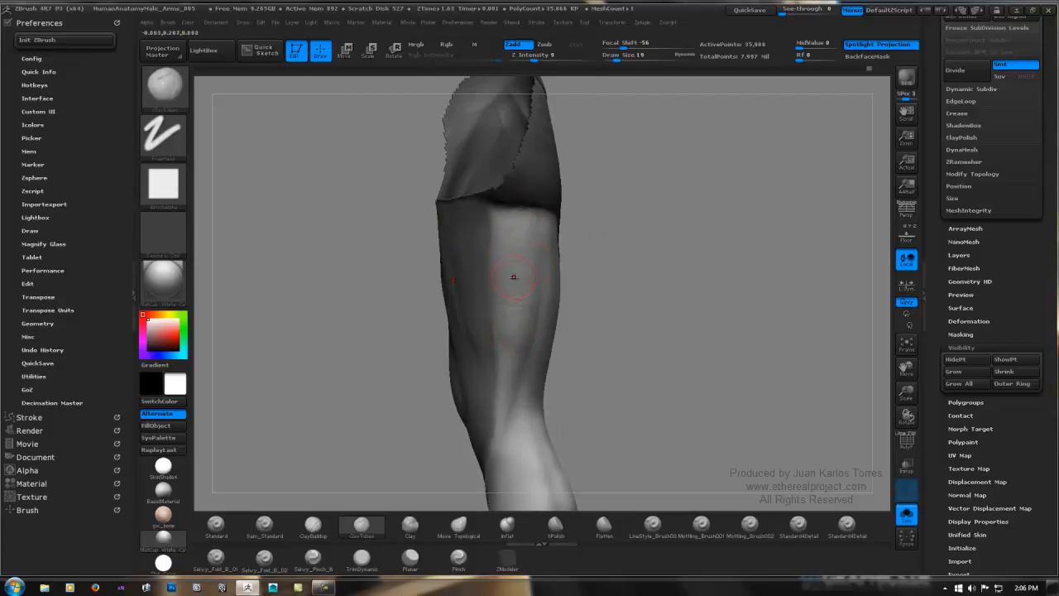
right_click_drag(514, 276, 549, 256)
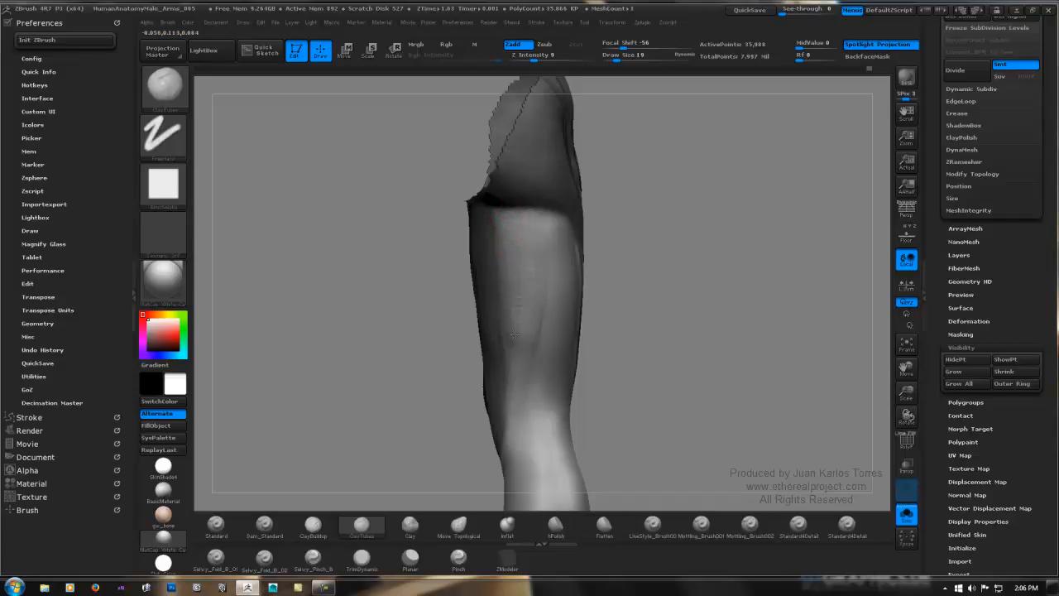
mouse_move(518, 338)
right_mouse_down()
mouse_move(520, 353)
mouse_move(505, 336)
right_mouse_up()
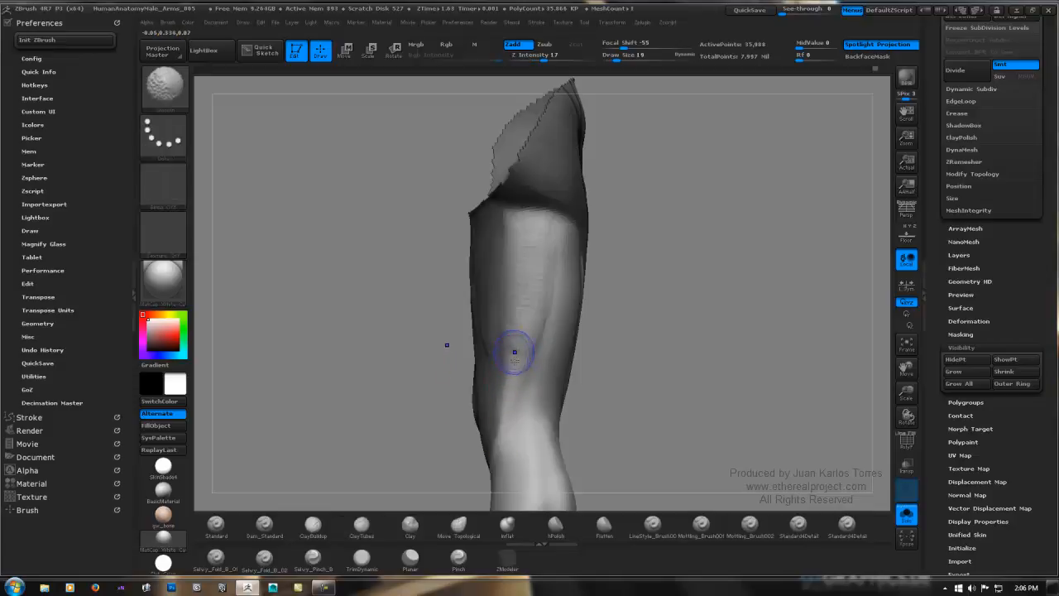
mouse_move(514, 353)
left_mouse_down("shift")
mouse_move(525, 347)
mouse_move(523, 322)
left_mouse_up("shift")
left_click_drag(521, 229, 528, 228, "shift")
right_click_drag(715, 241, 709, 265)
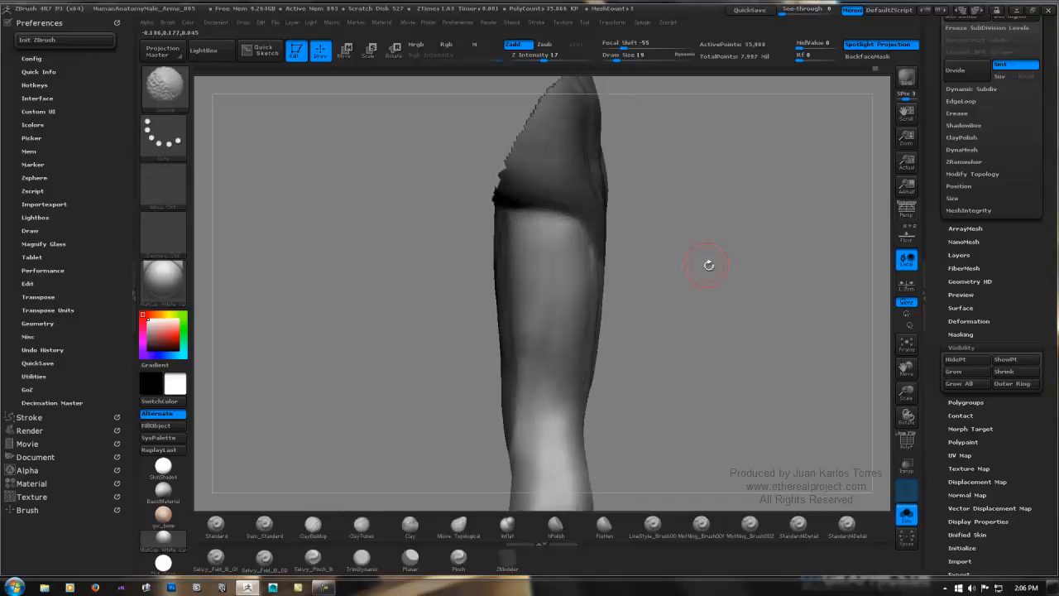
Mask the inner half of the triceps from the deltoid to the elbow with a lasso, leaving the outer head unmasked.
left_click(550, 180, "ctrl+shift")
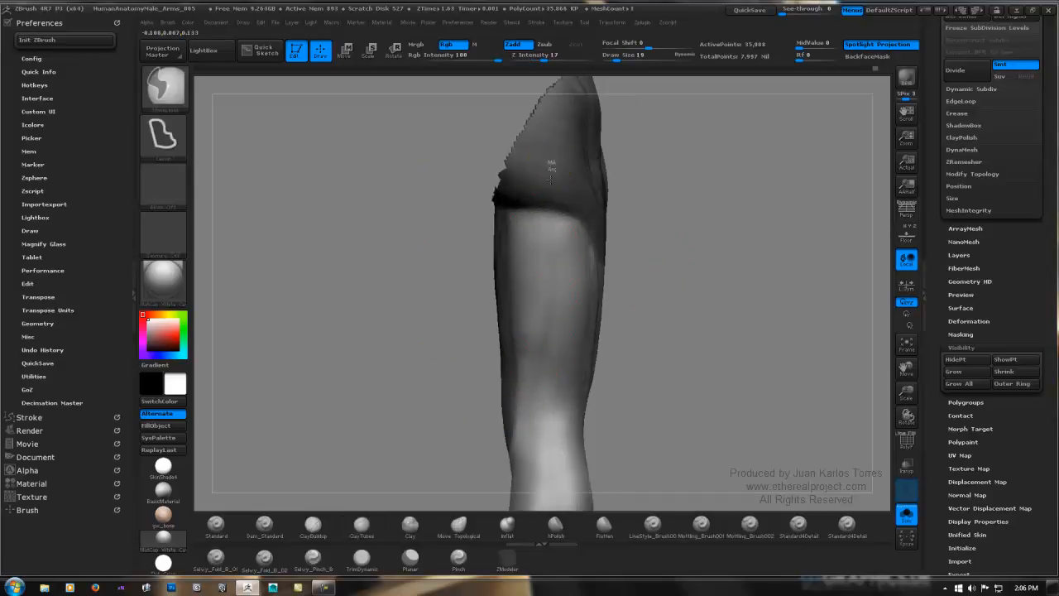
mouse_move(554, 279)
left_mouse_down("ctrl")
mouse_move(530, 410)
mouse_move(501, 478)
mouse_move(409, 115)
left_mouse_up("ctrl")
key("ctrl")
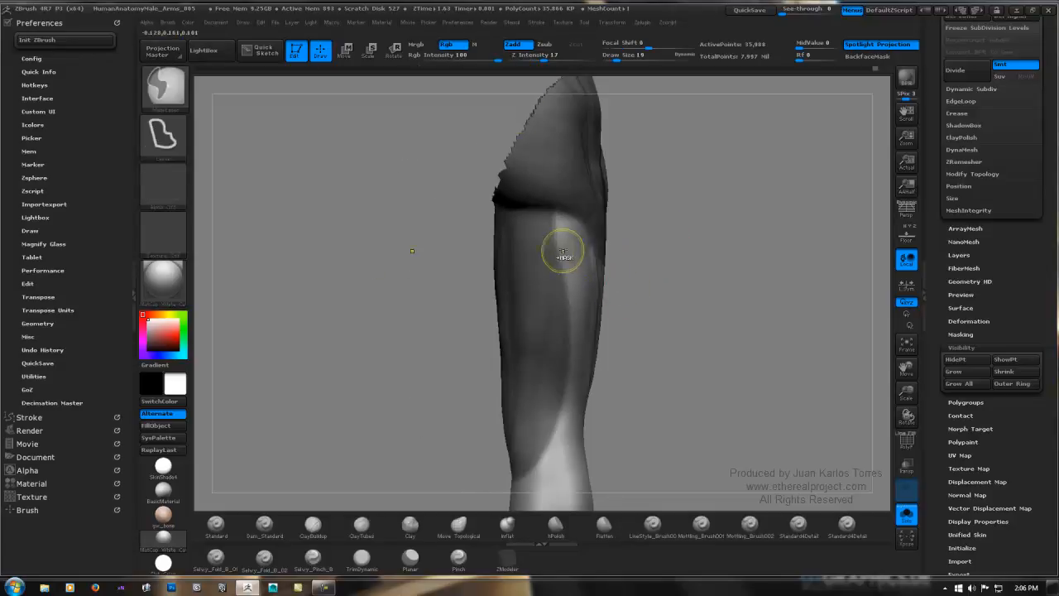
mouse_move(660, 273)
left_mouse_down("ctrl")
mouse_move(655, 245)
mouse_move(613, 220)
mouse_move(566, 225)
mouse_move(520, 443)
mouse_move(546, 505)
mouse_move(645, 347)
left_mouse_up("ctrl")
mouse_move(734, 312)
left_mouse_down()
mouse_move(728, 278)
mouse_move(665, 268)
left_mouse_up()
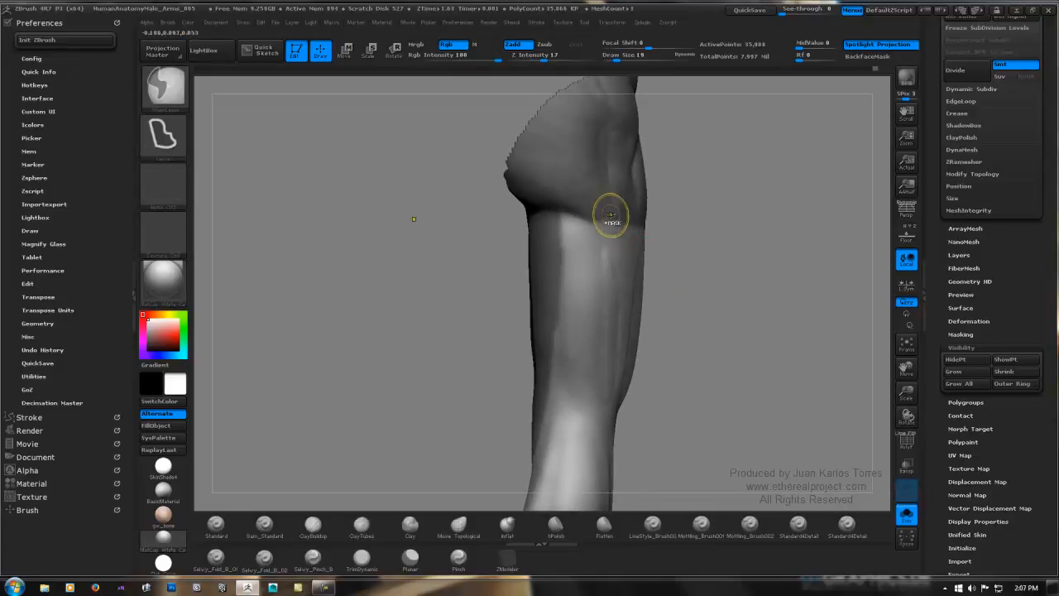
Paint a mask with MaskPen along the outer side of the arm to bound the front edge of the triceps' outer head.
left_click(164, 83, "ctrl")
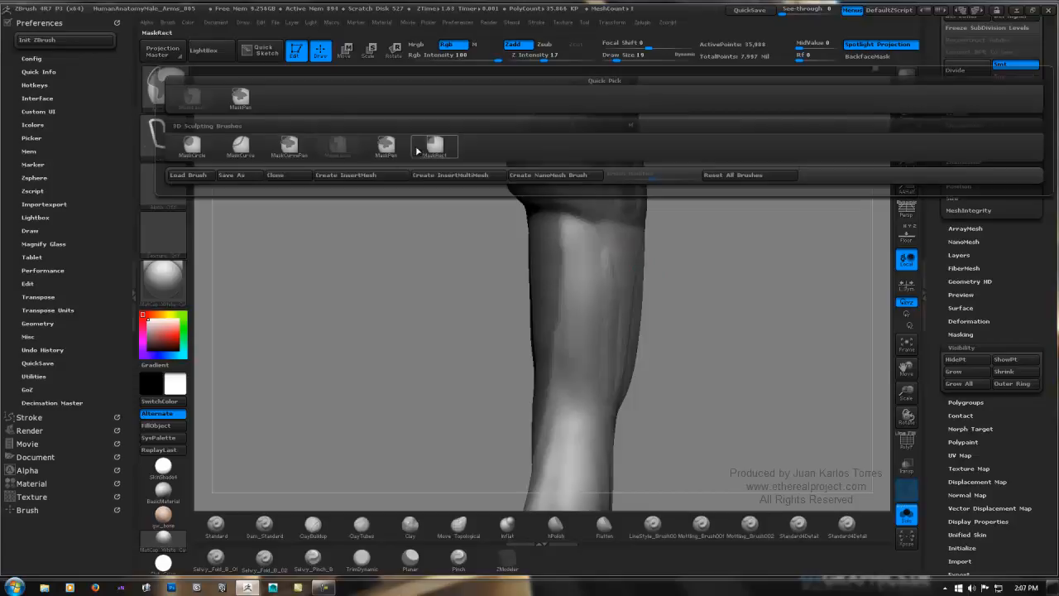
left_click(240, 97)
mouse_move(603, 235)
left_mouse_down("ctrl")
mouse_move(606, 217)
mouse_move(631, 354)
mouse_move(608, 263)
mouse_move(614, 337)
left_mouse_up("ctrl")
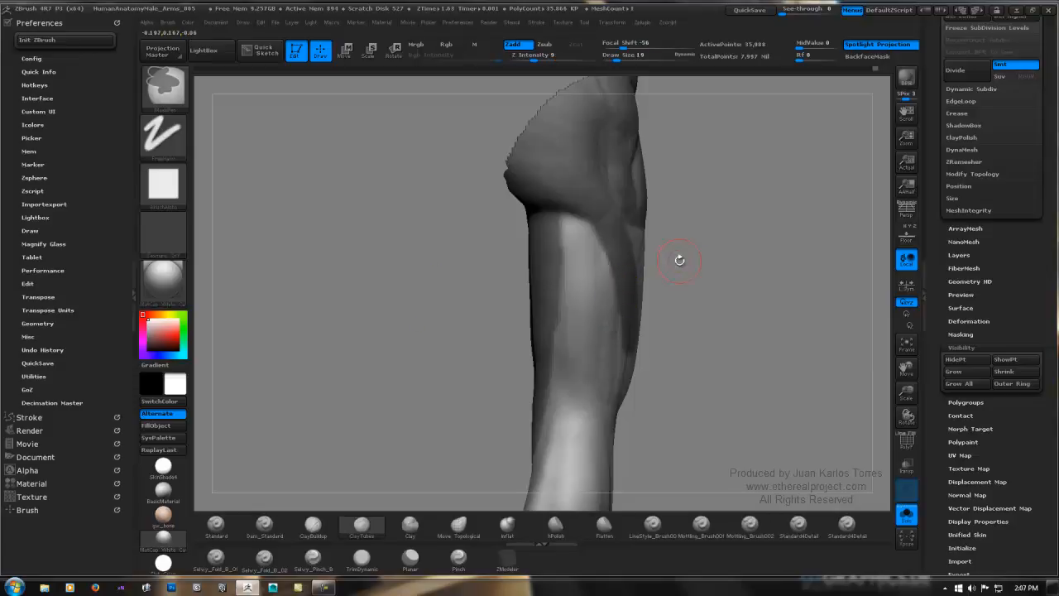
mouse_move(679, 257)
left_mouse_down()
mouse_move(650, 248)
mouse_move(619, 314)
mouse_move(627, 428)
left_mouse_up()
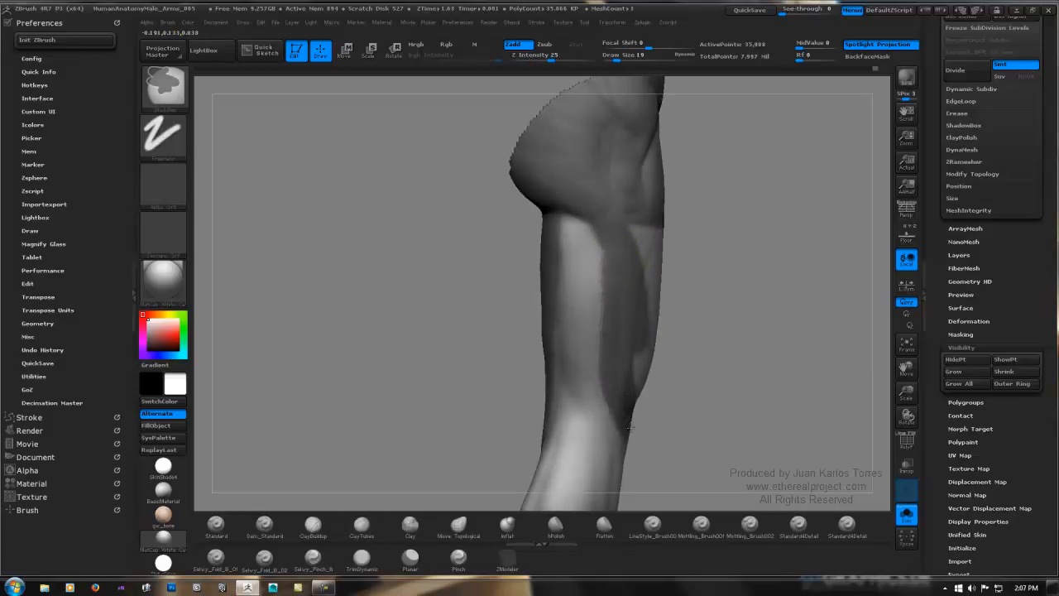
left_click_drag(639, 327, 636, 381, "ctrl")
mouse_move(643, 282)
left_mouse_down("ctrl")
mouse_move(635, 241)
mouse_move(649, 269)
mouse_move(724, 251)
left_mouse_up("ctrl")
Clean up the mask edges on both sides of the triceps' outer head down to the elbow with MaskPen.
left_click_drag(568, 296, 566, 313, "ctrl")
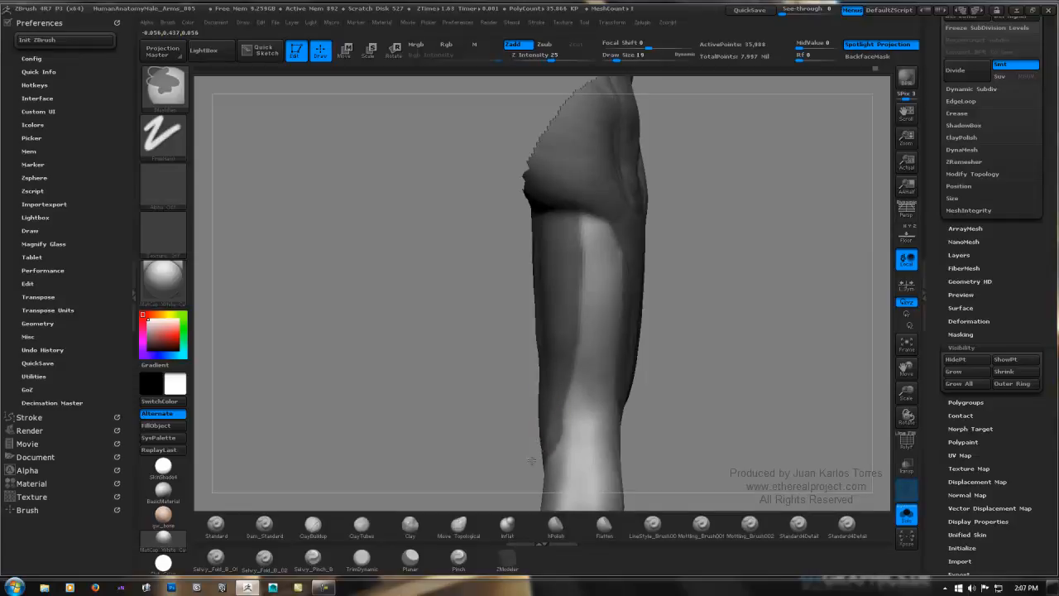
left_click_drag(572, 430, 578, 410, "ctrl")
left_click_drag(683, 406, 705, 408)
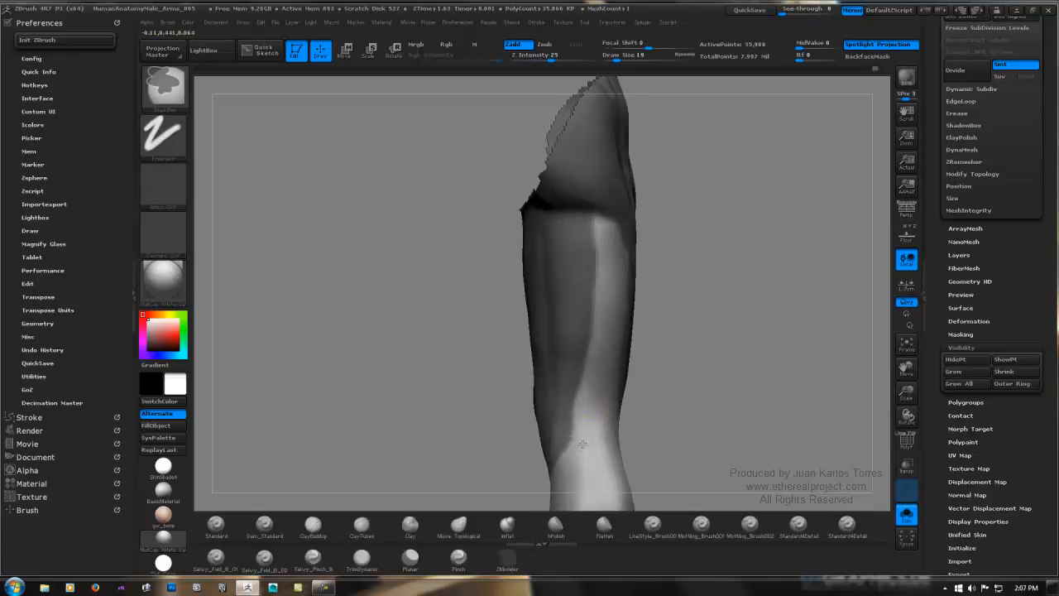
mouse_move(587, 428)
left_mouse_down("shift")
mouse_move(572, 437)
mouse_move(587, 422)
left_mouse_up("shift")
mouse_move(608, 397)
right_mouse_down()
mouse_move(667, 387)
mouse_move(631, 379)
mouse_move(620, 296)
right_mouse_up()
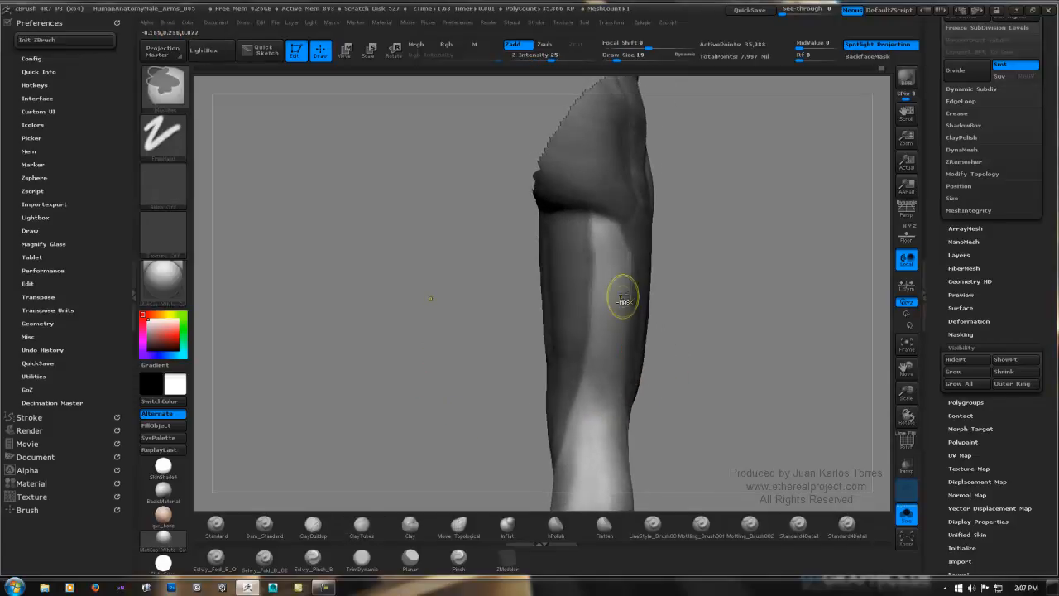
mouse_move(620, 295)
left_mouse_down("shift")
mouse_move(614, 272)
mouse_move(632, 308)
left_mouse_up("shift")
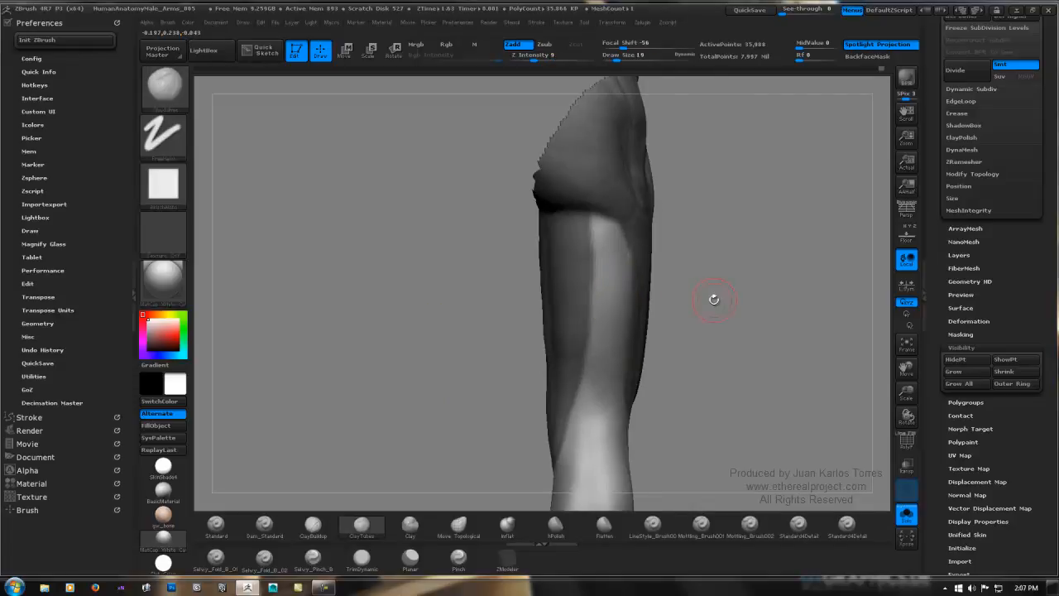
Build up the unmasked outer head of the triceps below the deltoid with ClayTubes at draw size 19.
mouse_move(715, 298)
left_mouse_down()
mouse_move(674, 301)
mouse_move(761, 301)
mouse_move(697, 246)
mouse_move(602, 275)
left_mouse_up()
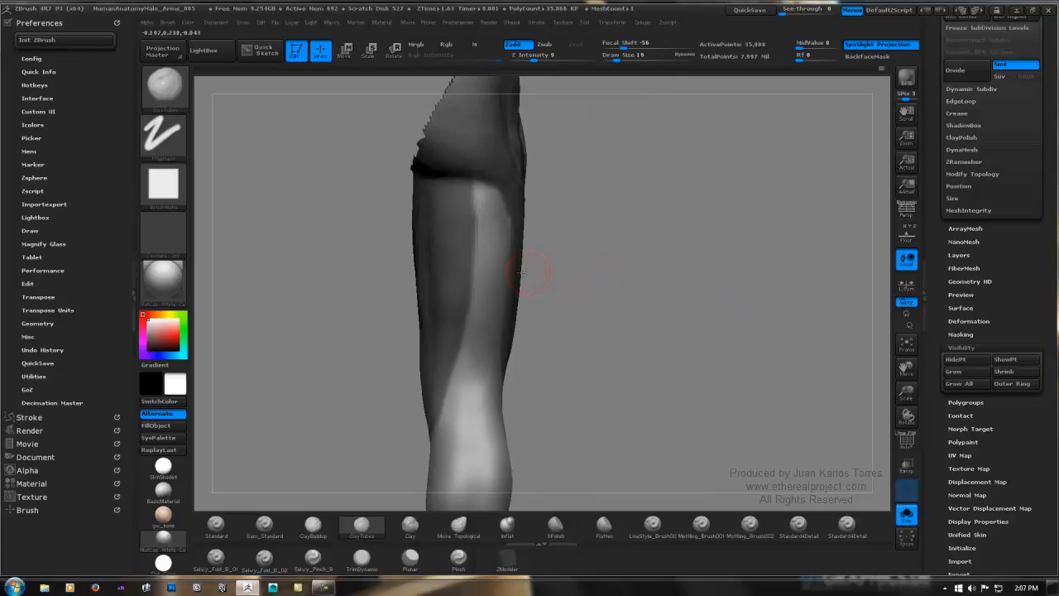
right_click_drag(519, 248, 497, 214)
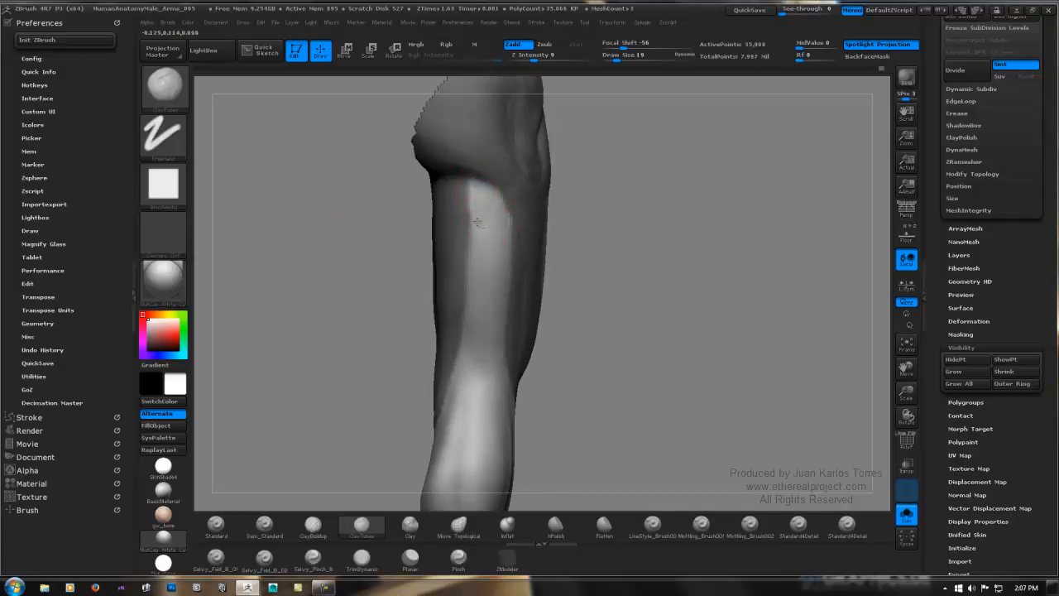
mouse_move(571, 195)
left_mouse_down()
mouse_move(643, 208)
mouse_move(610, 193)
mouse_move(475, 217)
mouse_move(482, 184)
left_mouse_up()
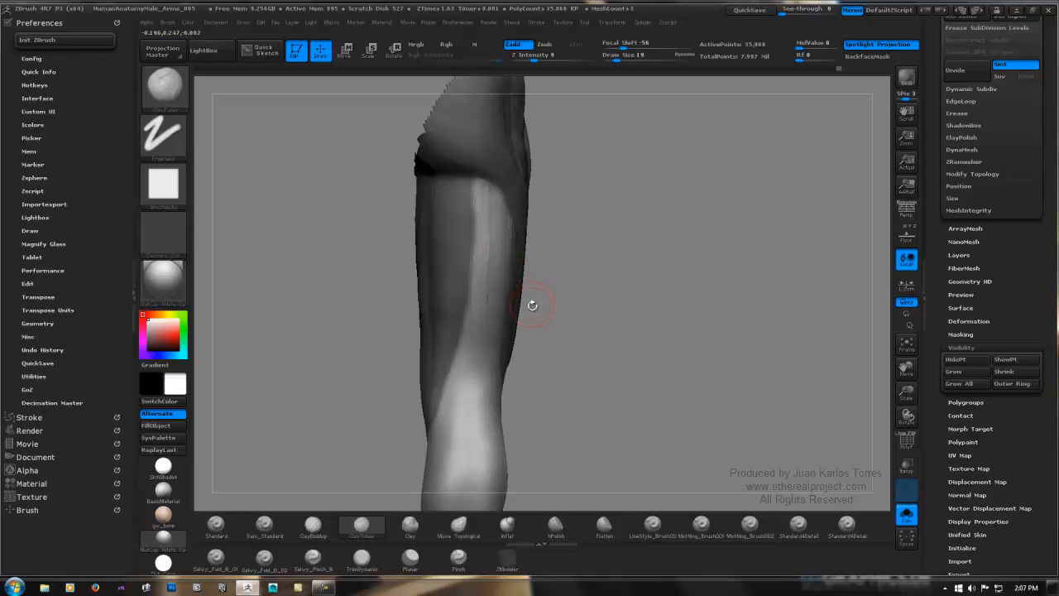
mouse_move(538, 277)
left_mouse_down()
mouse_move(460, 275)
mouse_move(416, 324)
left_mouse_up()
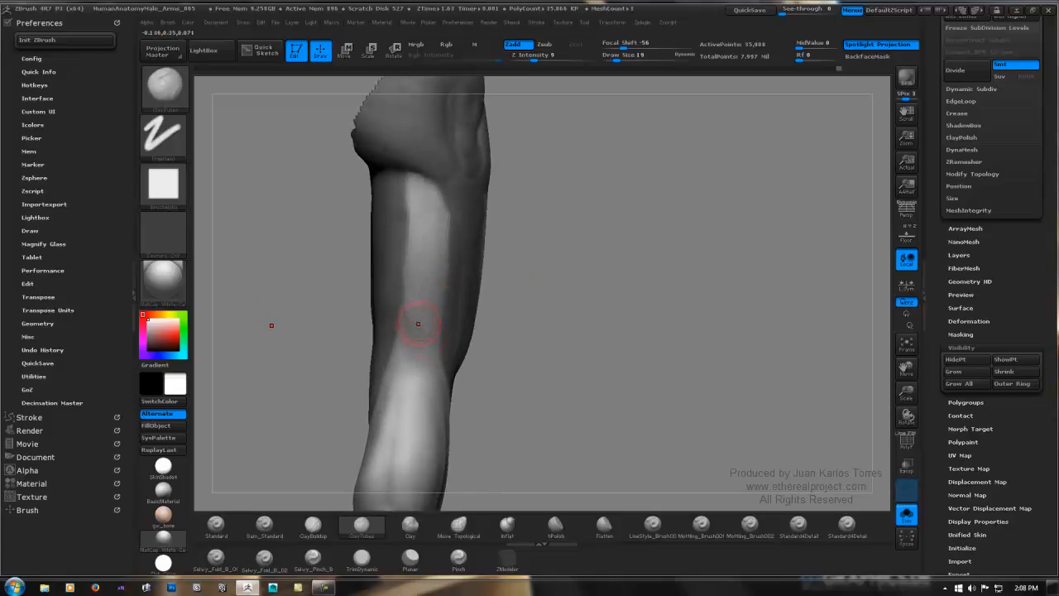
Thicken the outer triceps head along its full length with more ClayTubes strokes from the side and back.
key("b")
key("c")
key("t")
left_click_drag(425, 250, 437, 301)
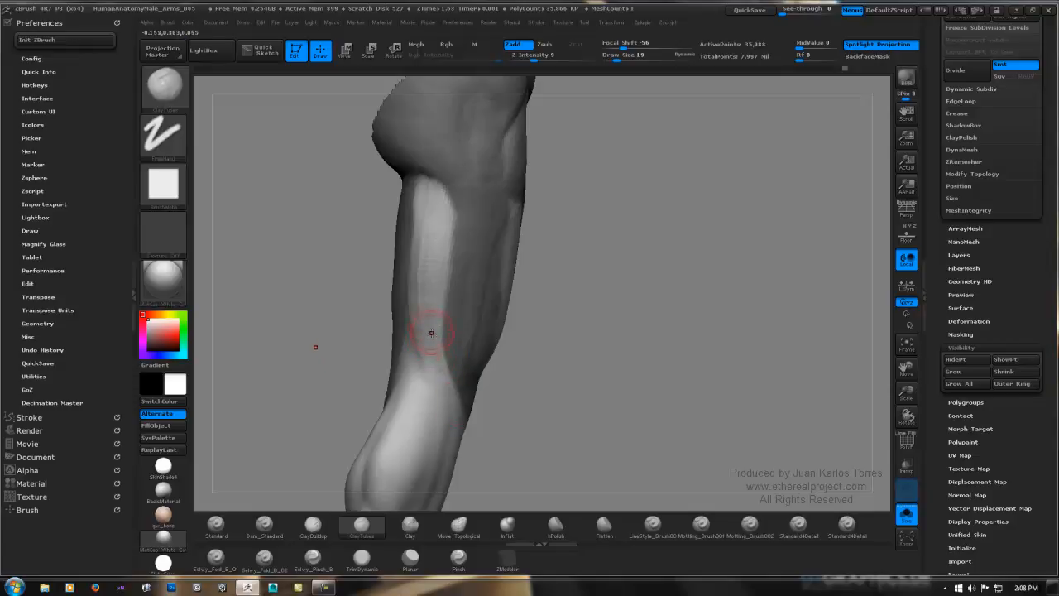
left_click_drag(449, 399, 451, 377)
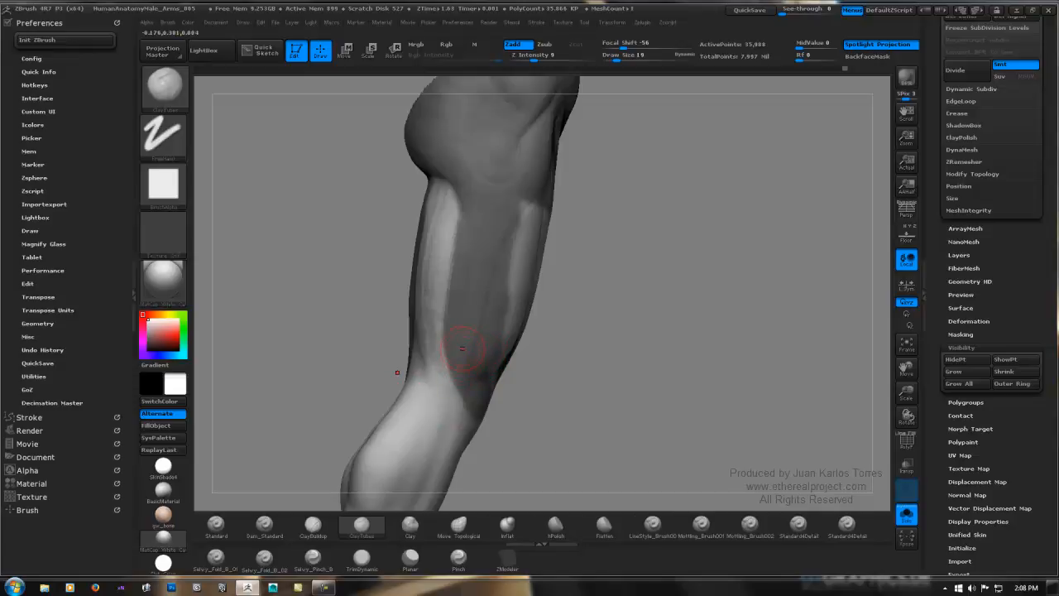
mouse_move(462, 349)
right_mouse_down()
mouse_move(478, 348)
mouse_move(416, 319)
mouse_move(450, 273)
right_mouse_up()
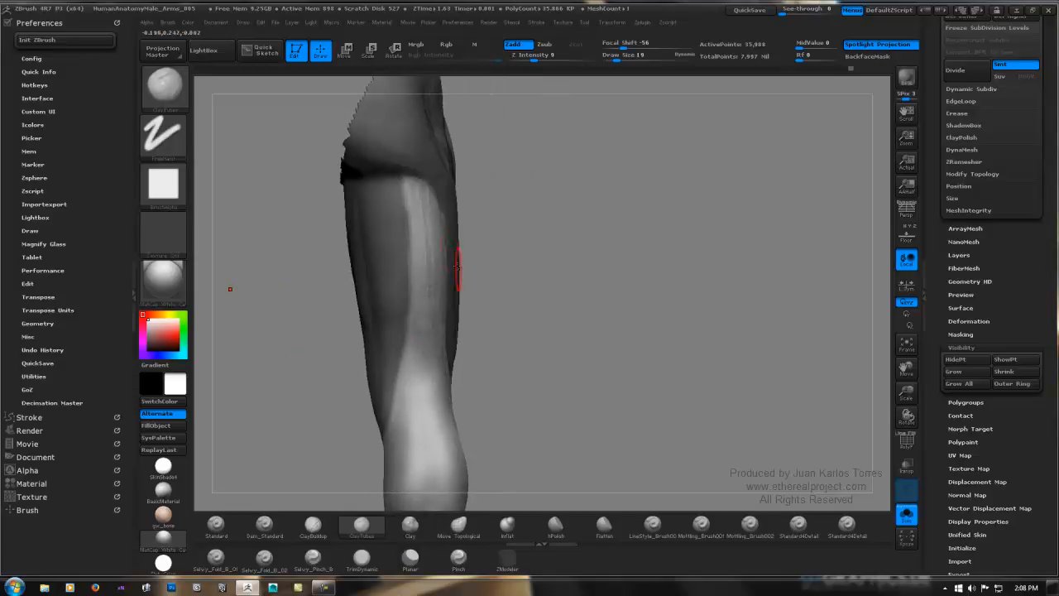
left_click_drag(420, 186, 437, 329)
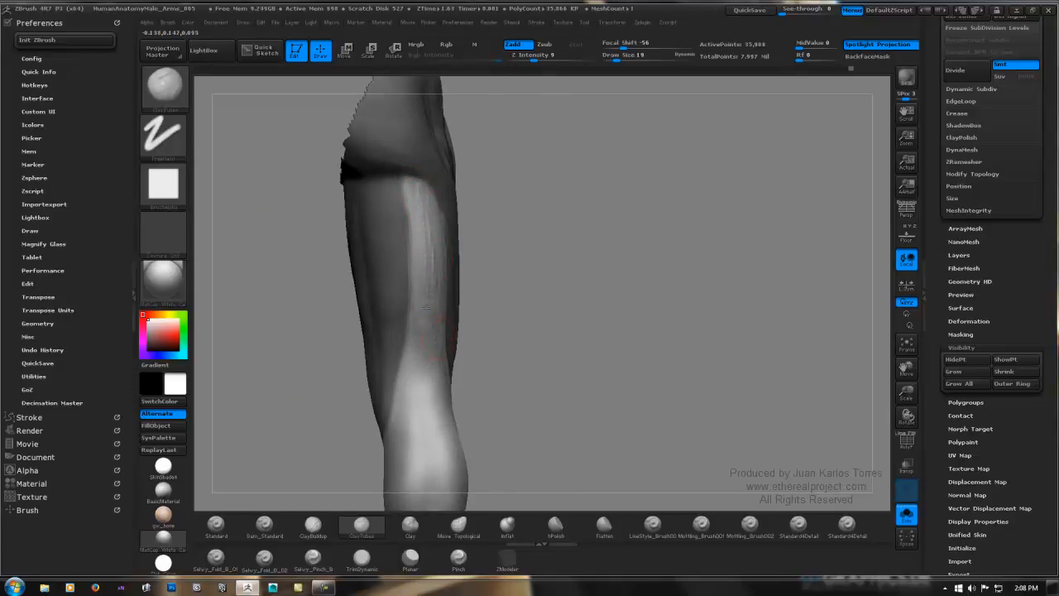
right_click_drag(429, 322, 433, 359)
Taper the lower end of the outer triceps head toward the elbow using ClayTubes at draw size 9.
key("space")
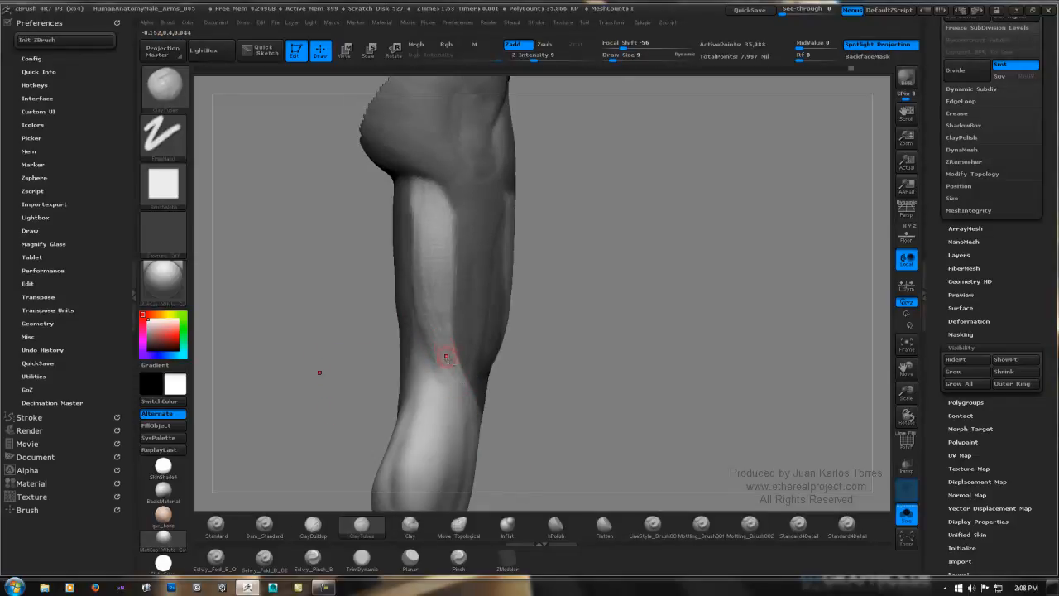
right_click_drag(430, 329, 449, 349)
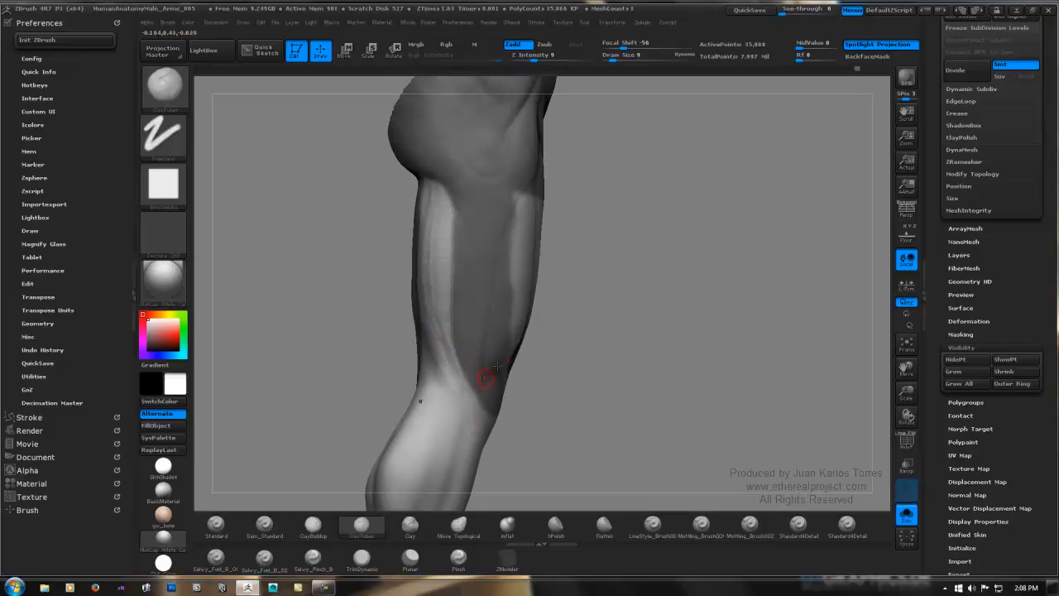
left_click_drag(667, 303, 613, 251)
mouse_move(603, 272)
right_mouse_down("alt")
mouse_move(590, 251)
mouse_move(634, 236)
right_mouse_up("alt")
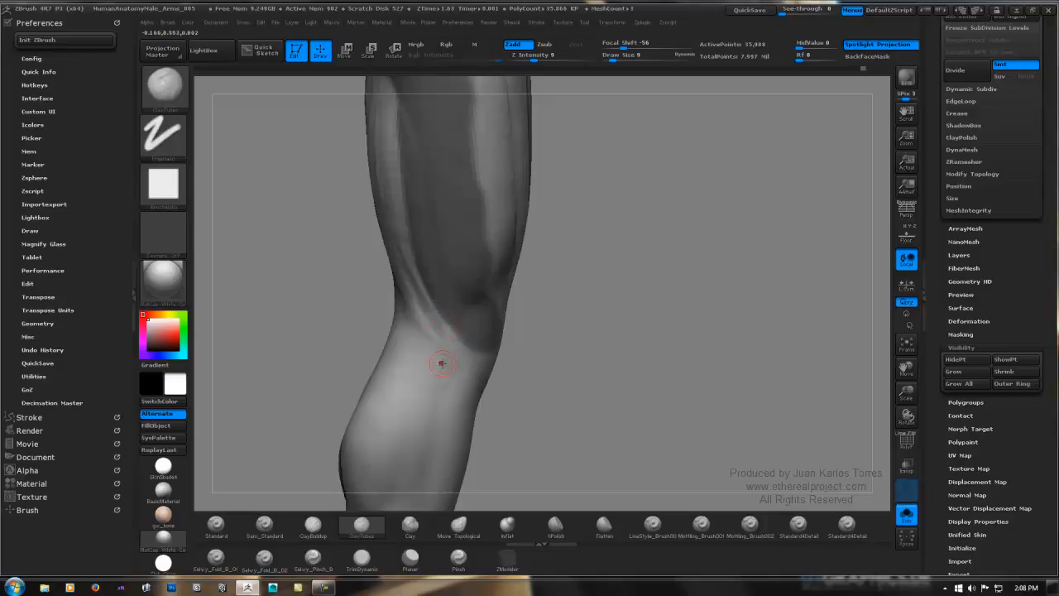
Smooth the tapered end of the outer triceps head above the elbow and refine it with ClayTubes.
key("shift")
mouse_move(442, 311)
left_mouse_down("shift")
mouse_move(442, 369)
mouse_move(440, 332)
mouse_move(473, 343)
left_mouse_up("shift")
left_click_drag(449, 334, 447, 333, "shift")
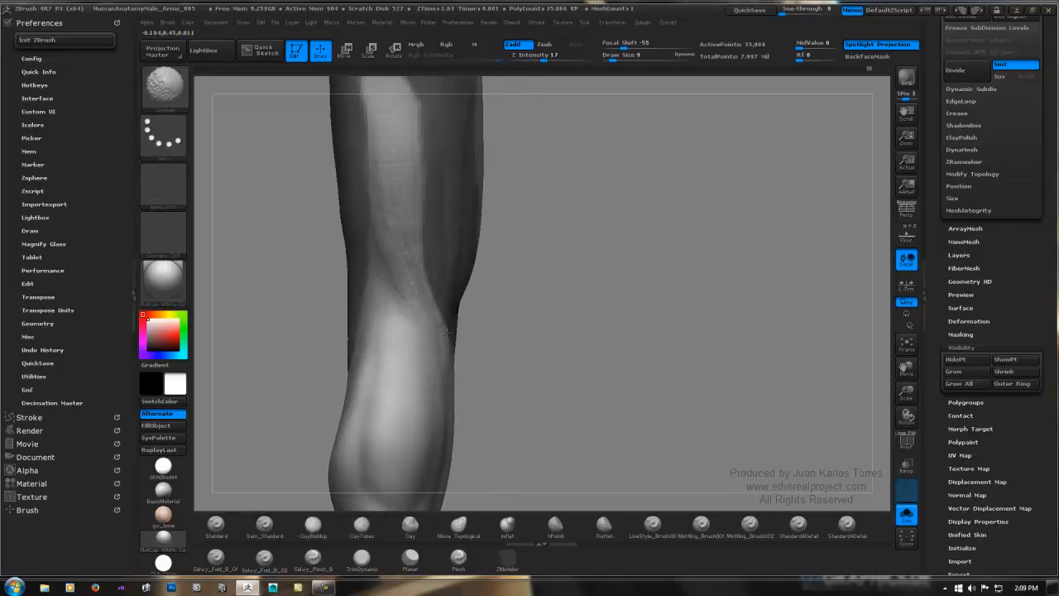
left_click_drag(488, 248, 412, 188)
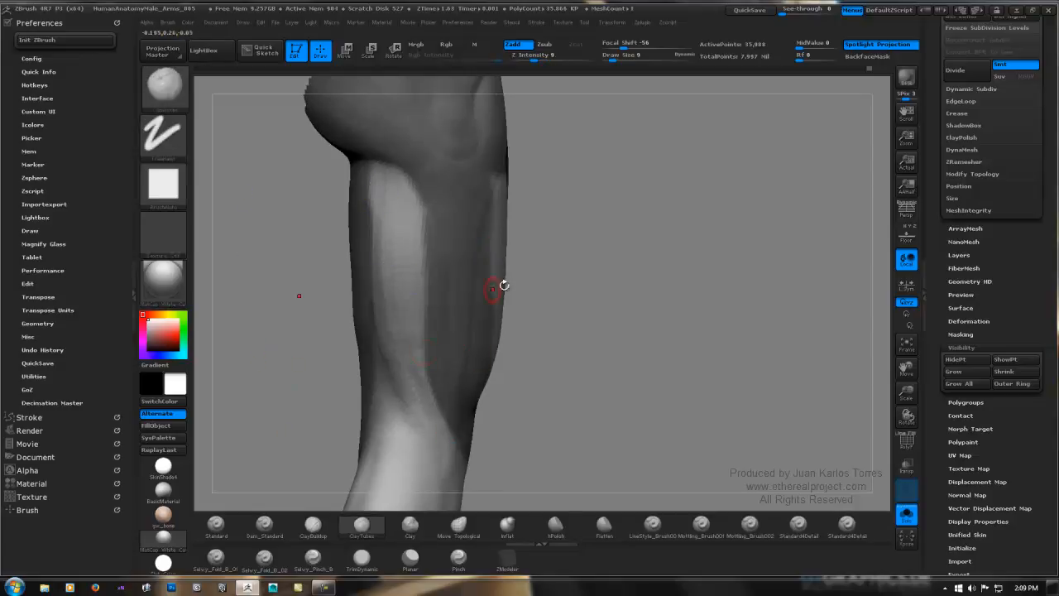
left_click_drag(553, 270, 480, 284)
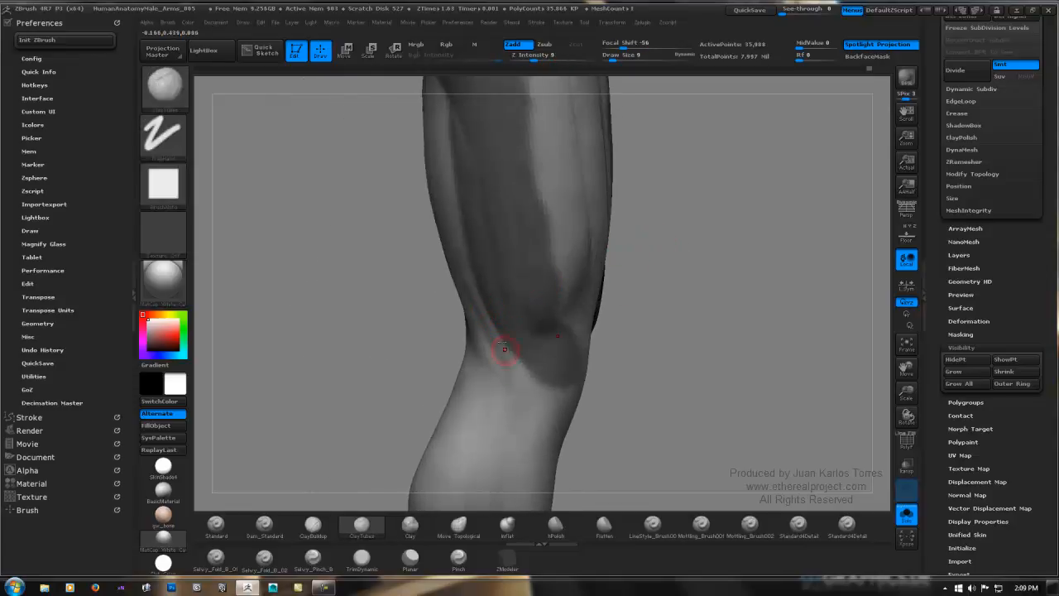
Clear the mask and smooth the ridge along the lower outer triceps head above the elbow.
left_click_drag(633, 267, 679, 269)
mouse_move(747, 231)
right_mouse_down("ctrl")
mouse_move(692, 224)
mouse_move(656, 236)
mouse_move(674, 243)
right_mouse_up("ctrl")
left_click_drag(674, 242, 489, 280)
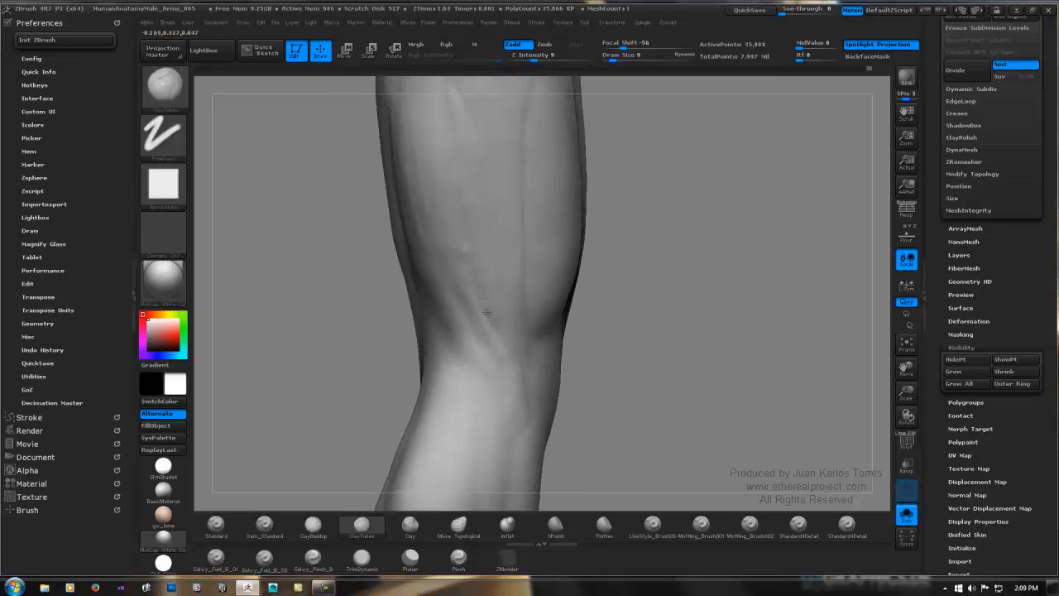
mouse_move(525, 256)
right_mouse_down()
mouse_move(499, 277)
mouse_move(740, 260)
right_mouse_up()
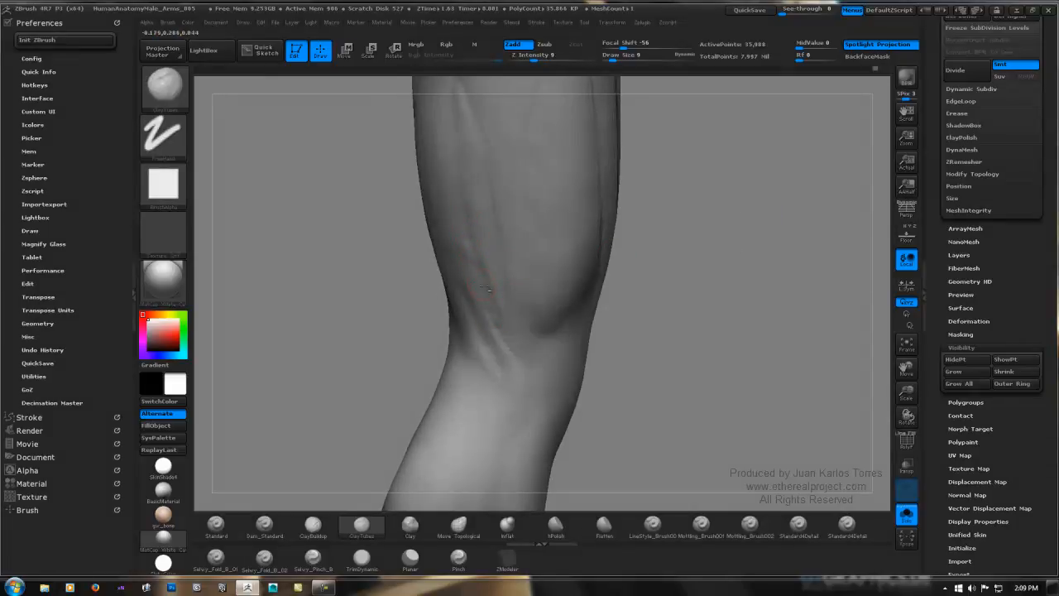
key("shift")
key("shift")
left_click_drag(498, 327, 485, 256, "shift")
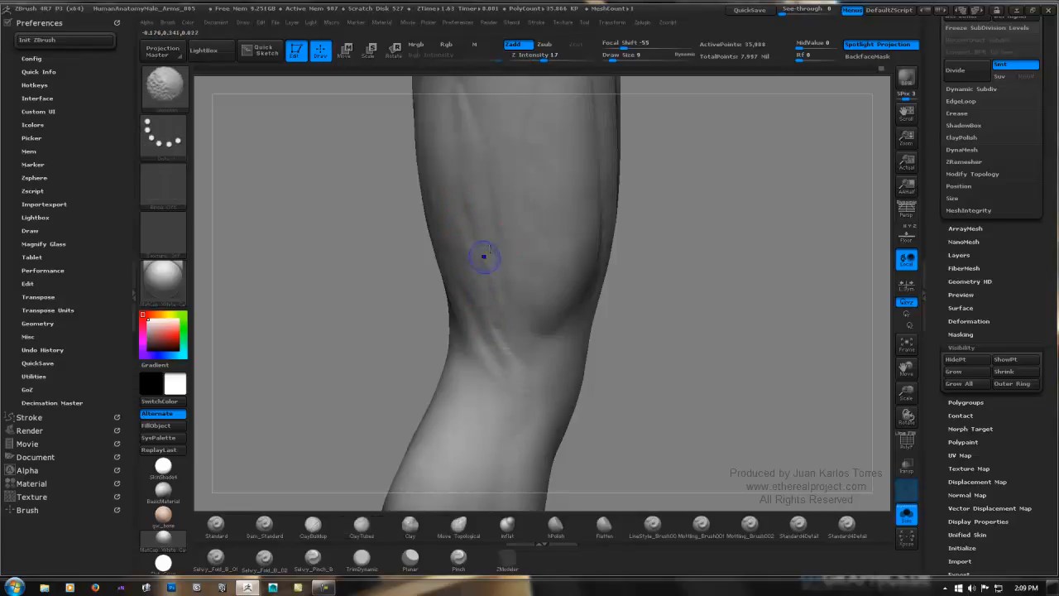
Refine the lower half of the outer triceps head with light ClayTubes strokes at draw size 9 and smoothing.
mouse_move(535, 286)
right_mouse_down("ctrl")
mouse_move(537, 249)
mouse_move(544, 283)
right_mouse_up("ctrl")
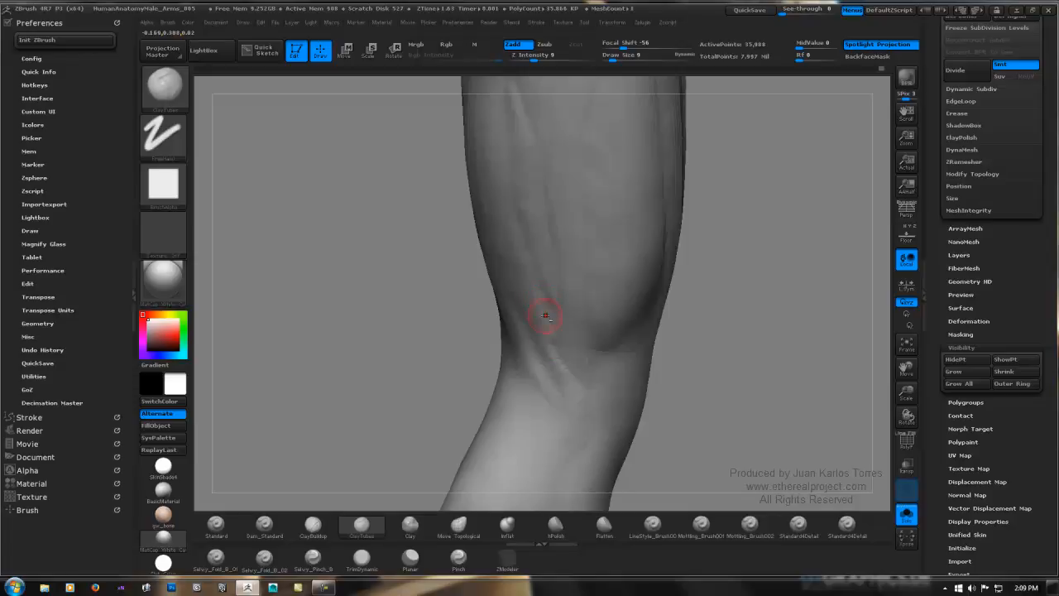
key("shift")
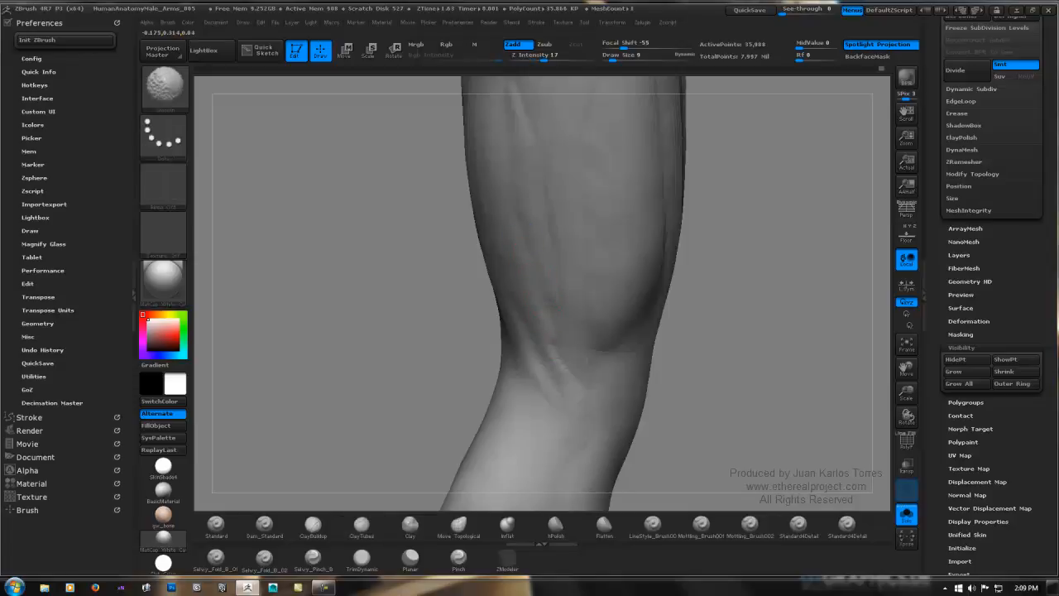
key("shift")
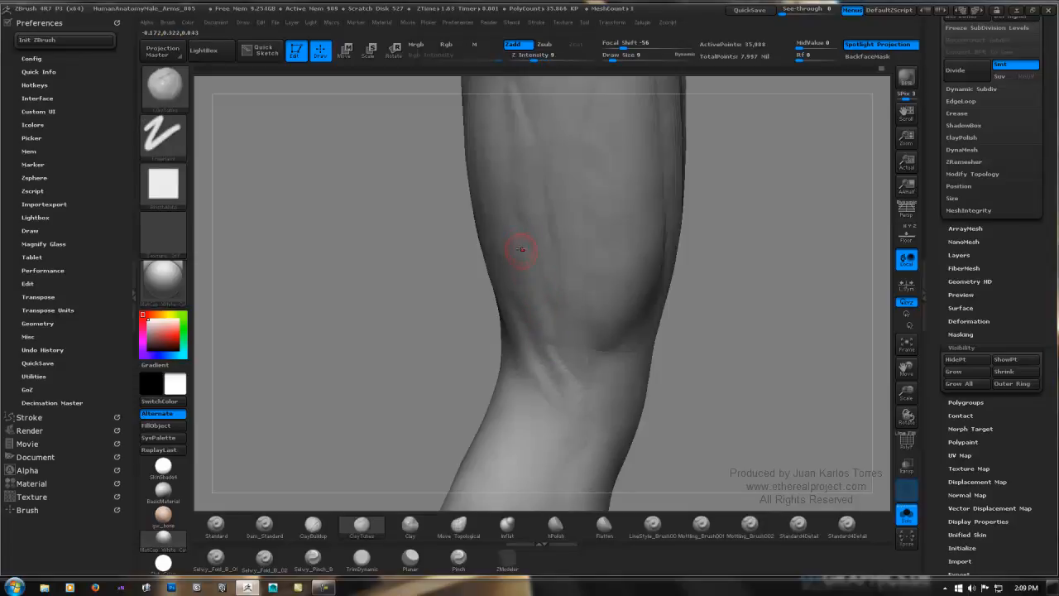
key("shift")
key("shift")
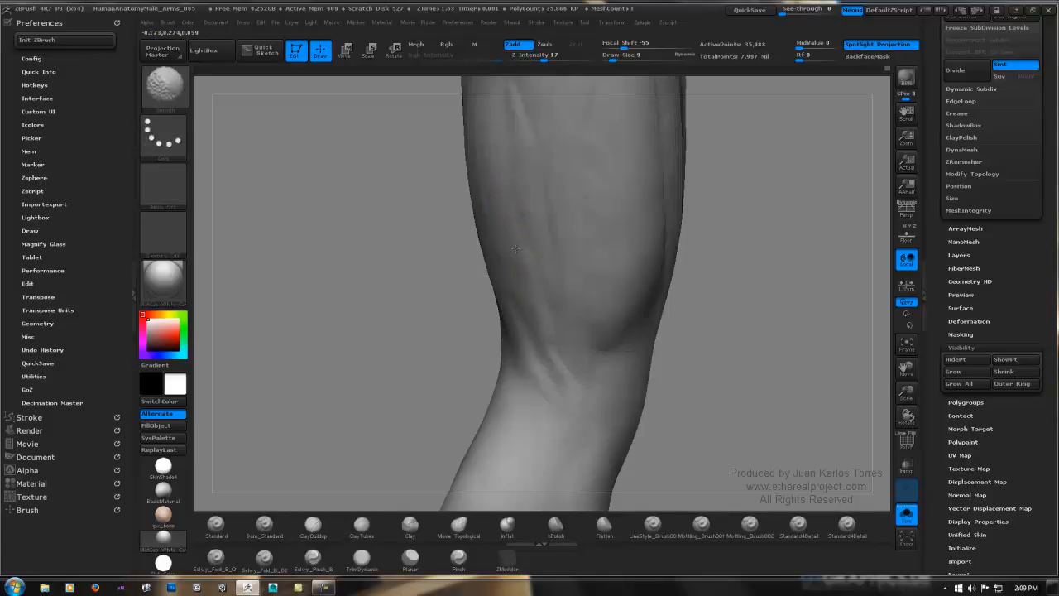
mouse_move(773, 234)
left_mouse_down()
mouse_move(870, 227)
mouse_move(685, 216)
left_mouse_up()
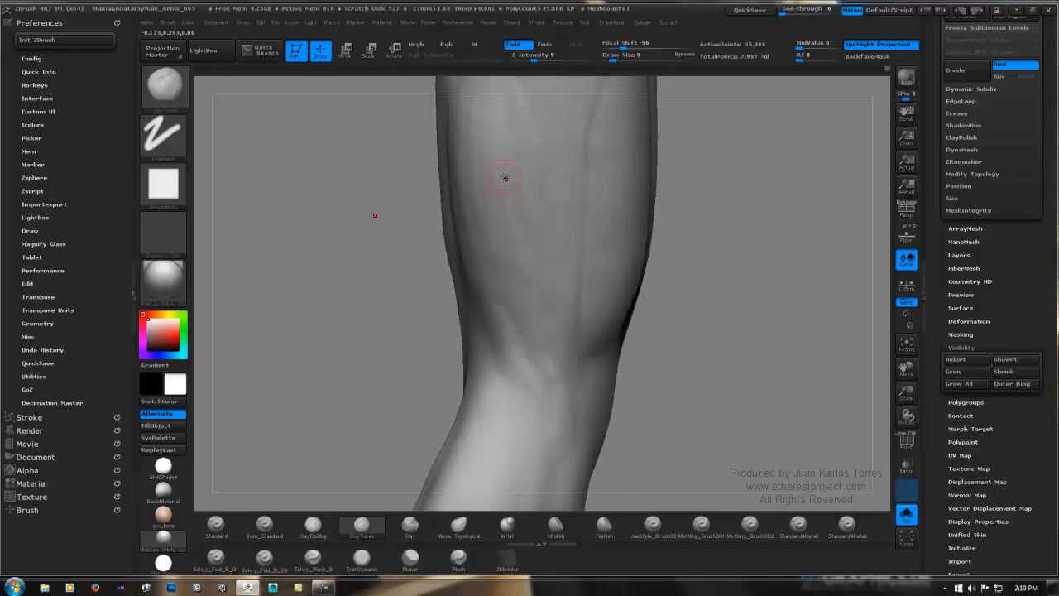
key("shift")
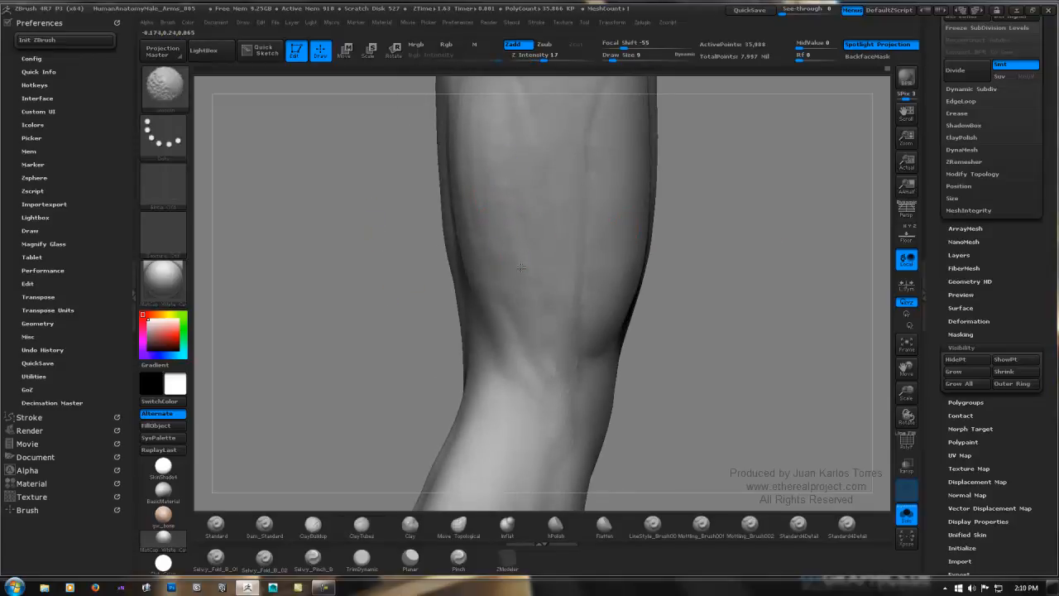
mouse_move(773, 203)
left_mouse_down("shift")
mouse_move(751, 263)
mouse_move(714, 226)
mouse_move(636, 331)
mouse_move(480, 239)
left_mouse_up("shift")
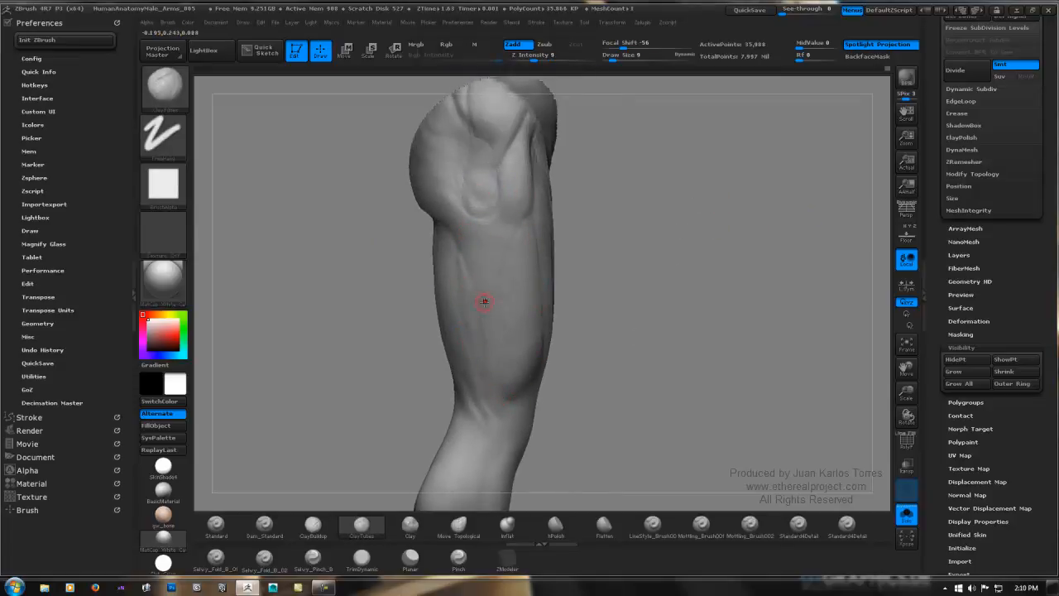
Smooth the upper part of the outer triceps head directly below the deltoid.
mouse_move(420, 304)
left_mouse_down()
mouse_move(597, 249)
mouse_move(620, 256)
left_mouse_up()
key("shift")
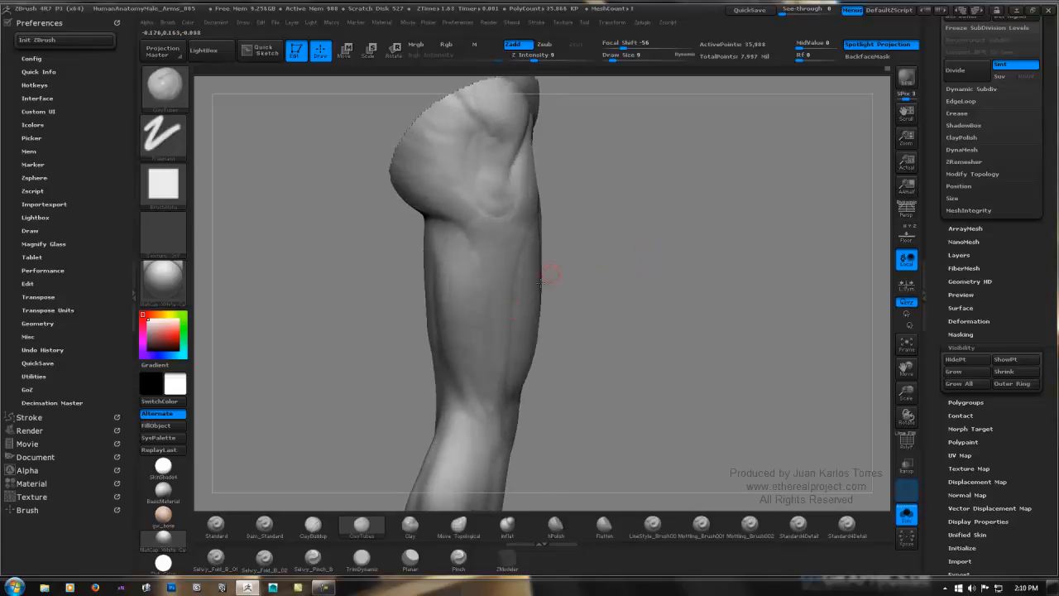
left_click_drag(454, 251, 465, 331, "shift")
mouse_move(465, 331)
right_mouse_down()
mouse_move(442, 293)
mouse_move(428, 293)
right_mouse_up()
key("shift")
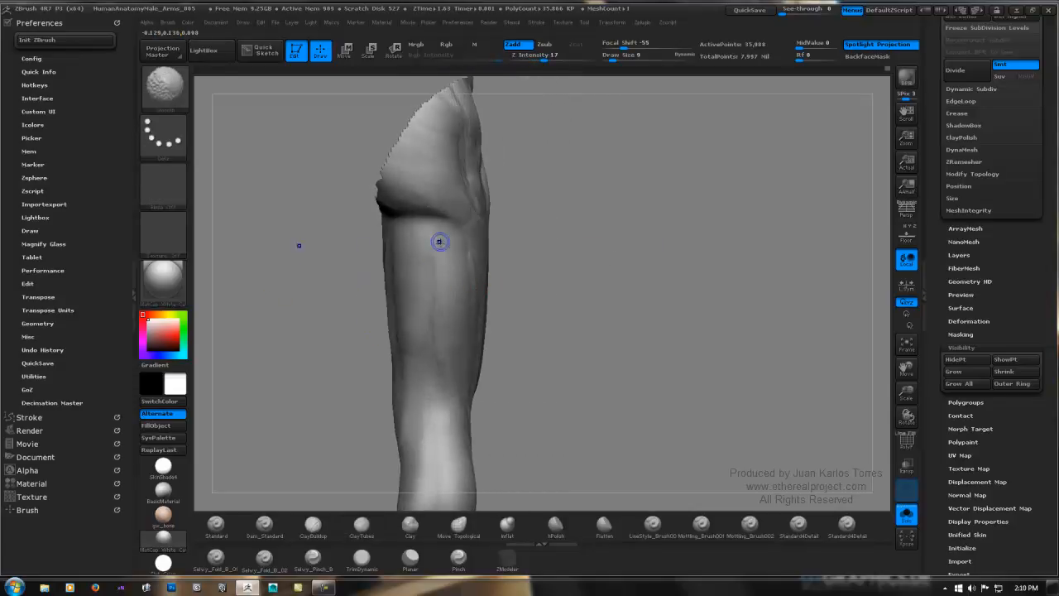
right_click_drag(451, 375, 428, 339)
left_click_drag(442, 230, 446, 302)
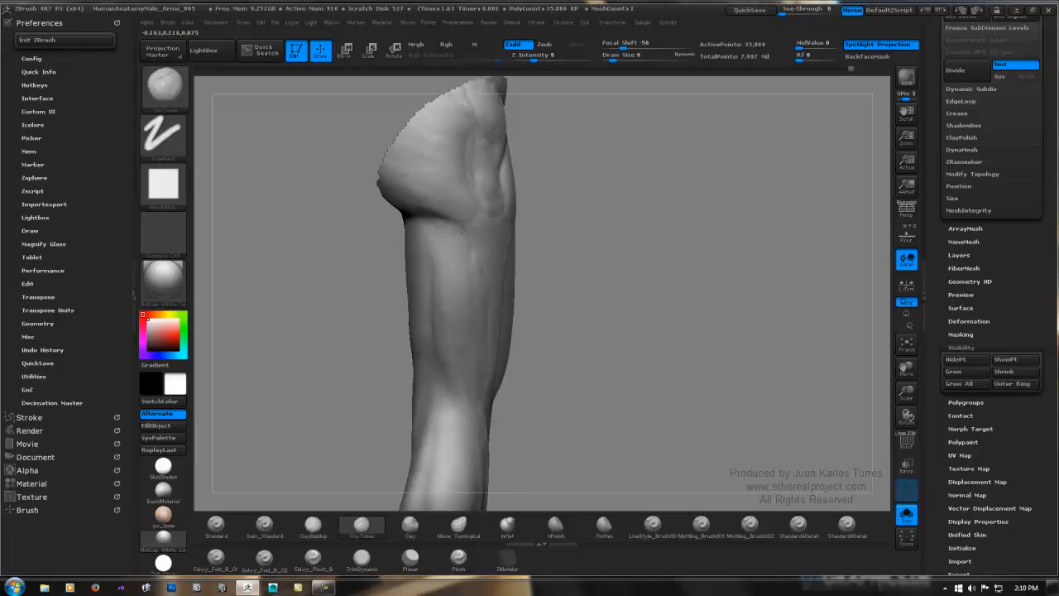
Fill the outer triceps head down to its tendon with ClayTubes and smooth the lower end above the elbow.
right_click_drag(466, 255, 465, 294)
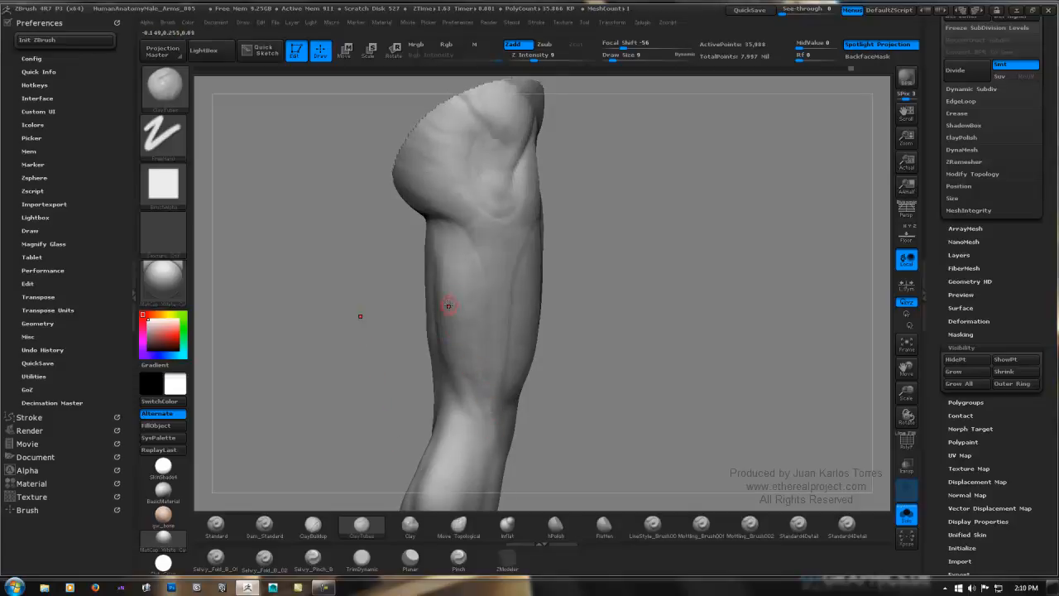
right_click_drag(449, 305, 449, 355)
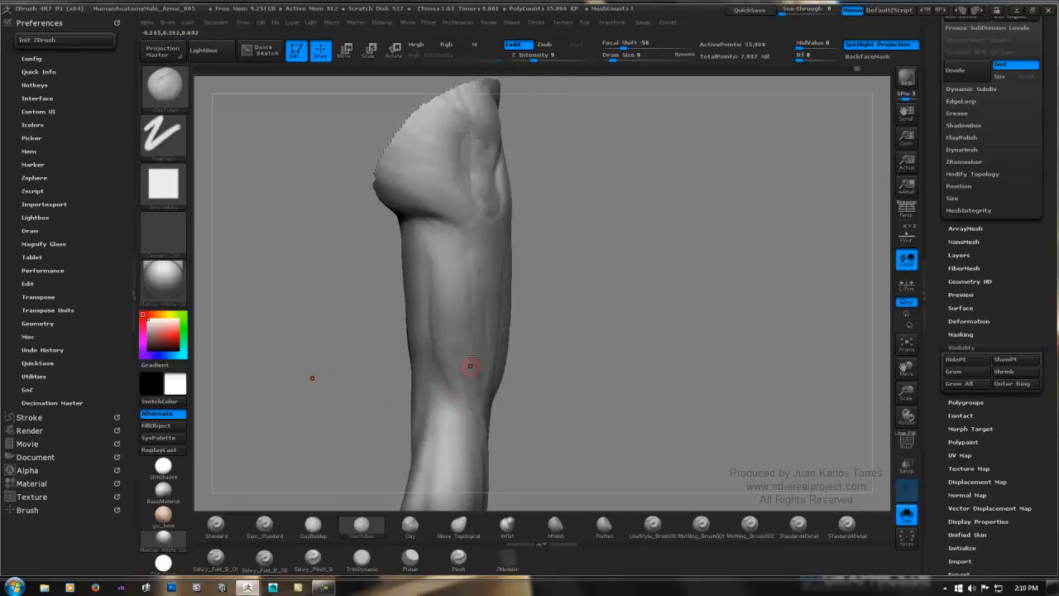
right_click_drag(468, 366, 474, 376)
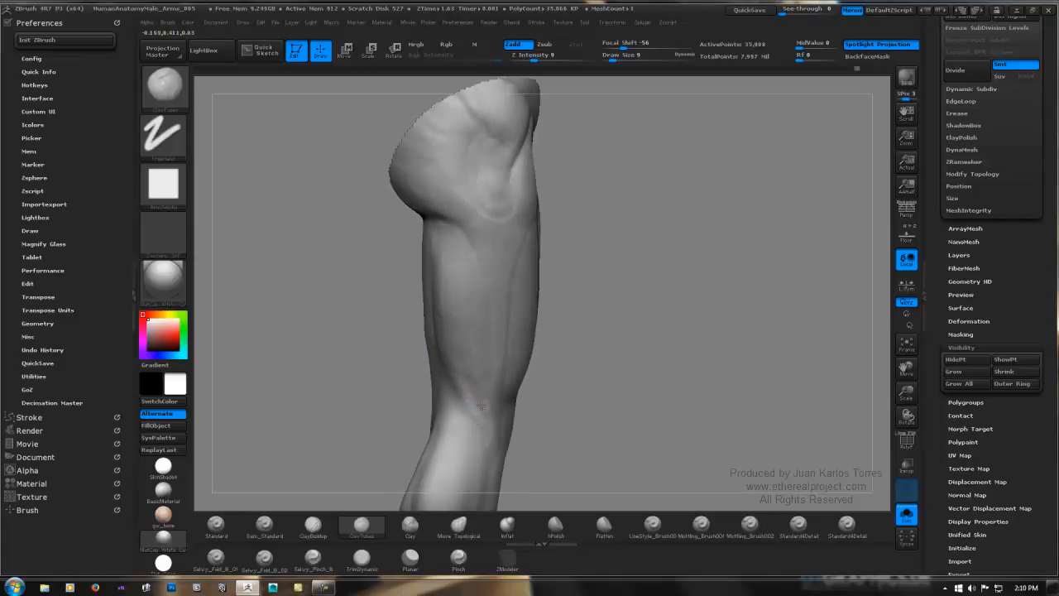
left_click_drag(469, 376, 483, 416, "shift")
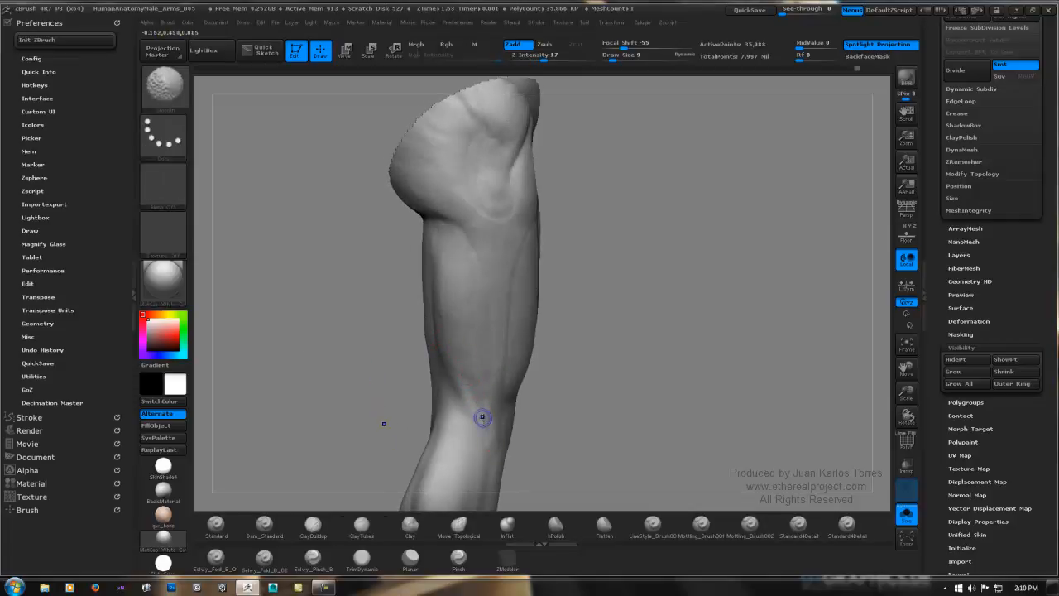
Soften the tendon ridges running from the triceps across the elbow into the upper forearm by smoothing.
right_click_drag(548, 326, 618, 308)
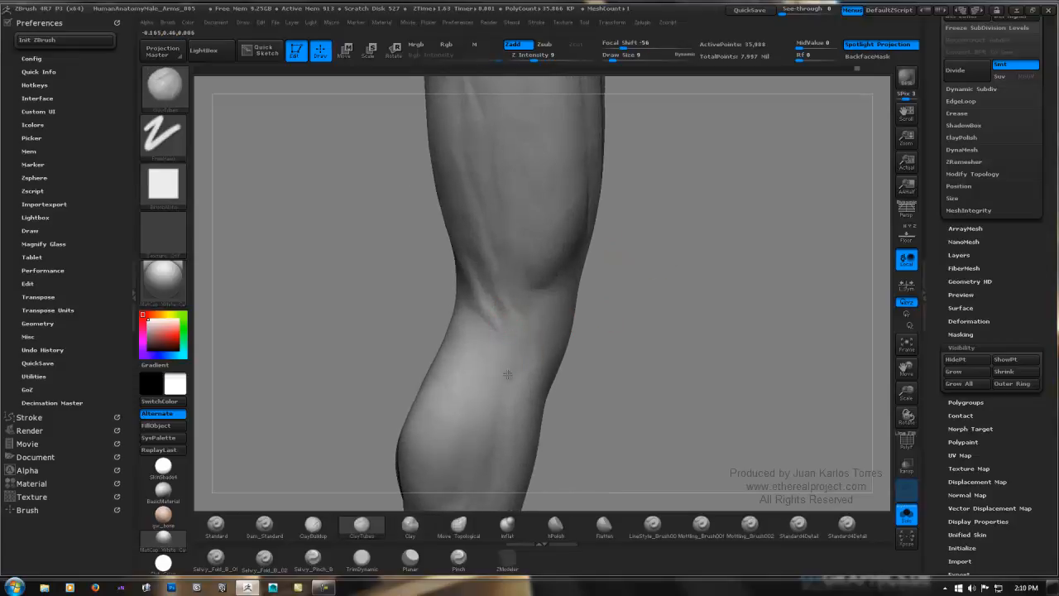
key("shift")
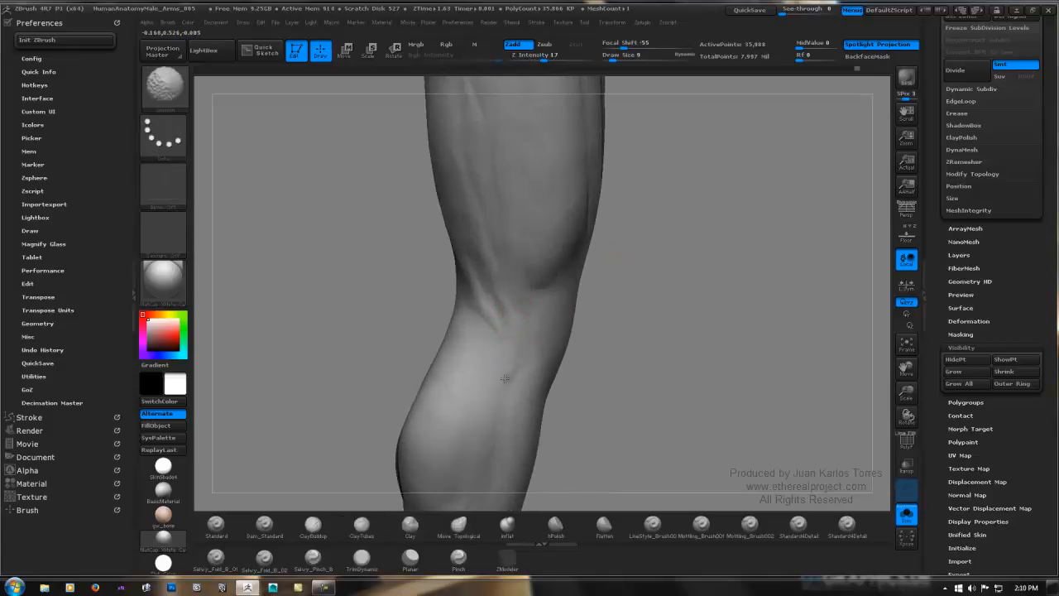
left_click_drag(514, 371, 507, 336, "shift")
left_click_drag(502, 280, 510, 352, "shift")
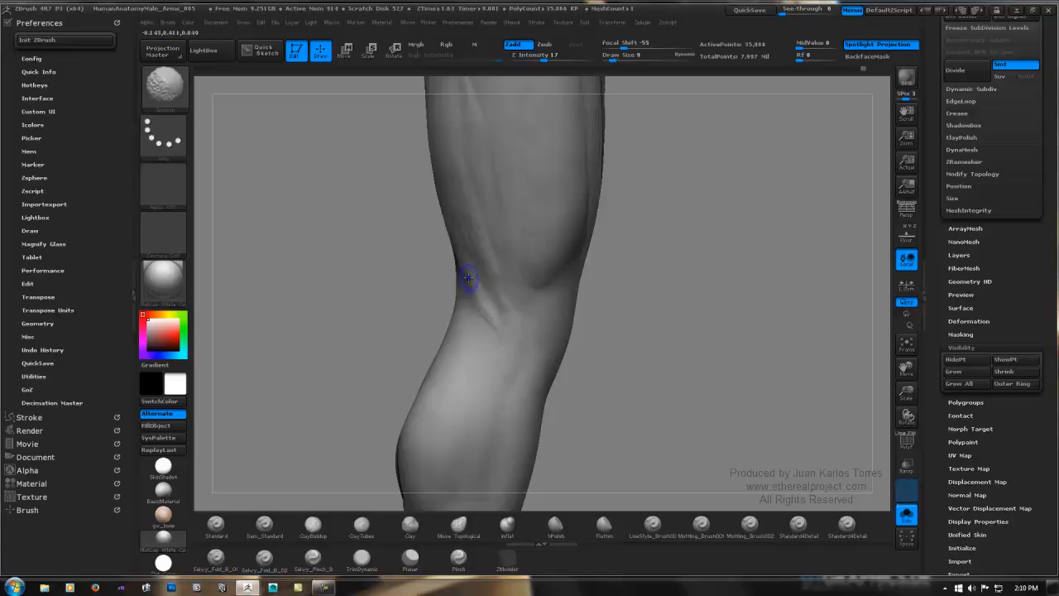
left_click_drag(469, 279, 495, 318, "shift")
right_click_drag(522, 289, 502, 279)
left_click_drag(460, 246, 473, 273, "shift")
right_click_drag(500, 238, 469, 300)
key("shift")
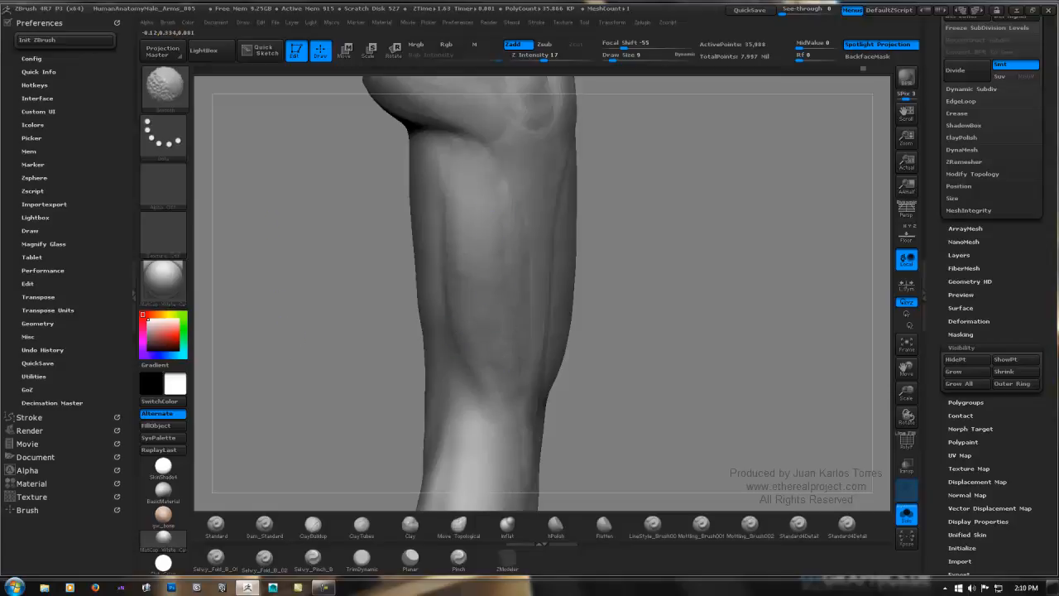
Smooth the top of the outer triceps head where it emerges from under the rear deltoid.
right_click_drag(499, 221, 475, 249)
key("shift")
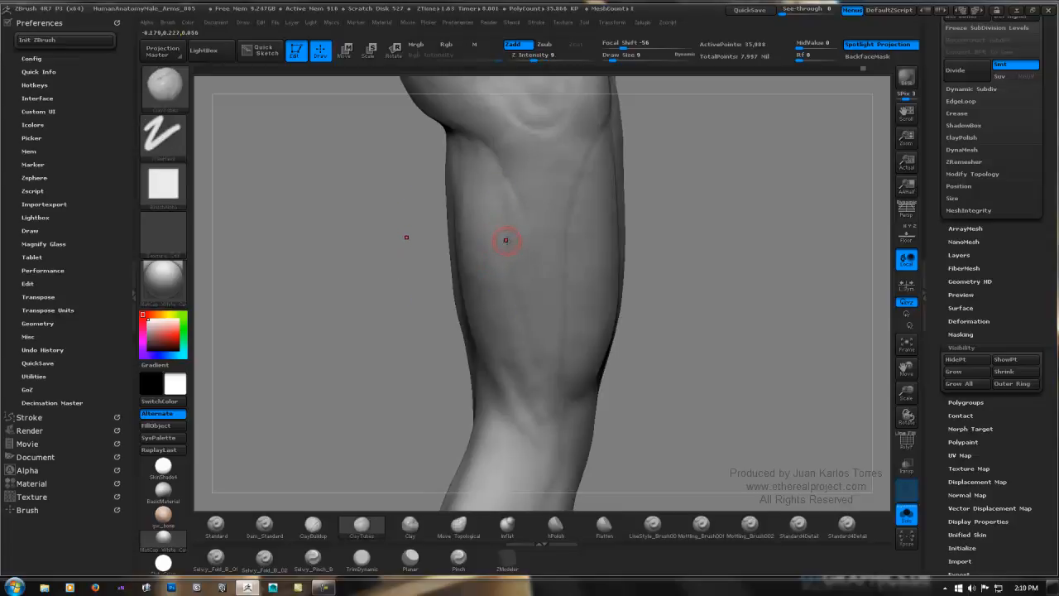
key("shift")
mouse_move(480, 177)
left_mouse_down("shift")
mouse_move(482, 215)
mouse_move(515, 165)
left_mouse_up("shift")
left_click_drag(444, 146, 471, 161, "shift")
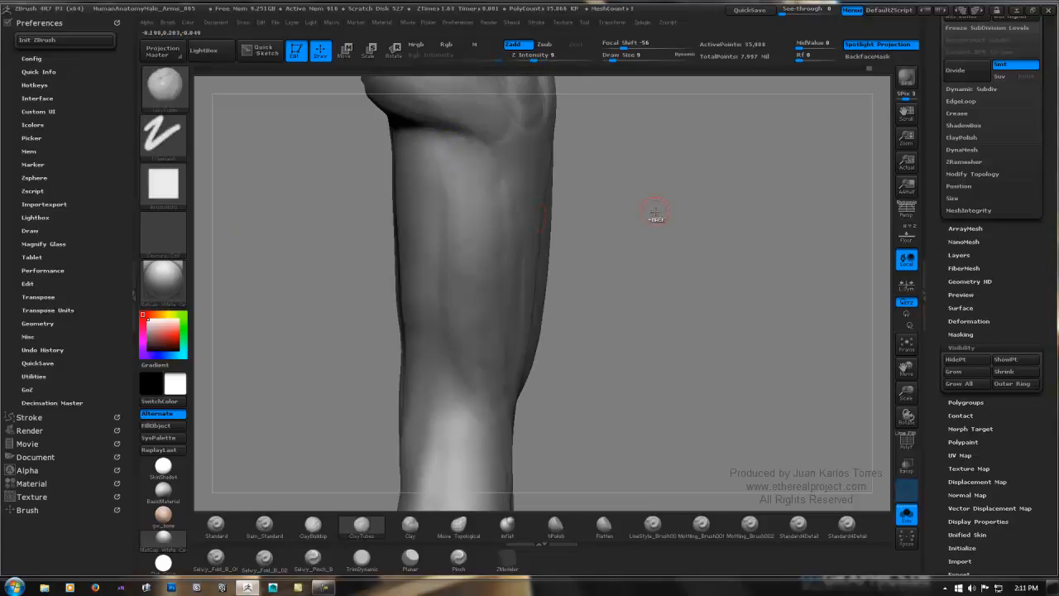
Raise the arm mesh to subdivision level 4 and examine the upper-arm forms from several sides.
mouse_move(655, 212)
left_mouse_down("alt")
mouse_move(567, 220)
mouse_move(598, 269)
left_mouse_up("alt")
mouse_move(542, 208)
left_mouse_down()
mouse_move(563, 191)
mouse_move(610, 248)
mouse_move(567, 255)
mouse_move(541, 229)
mouse_move(524, 232)
left_mouse_up()
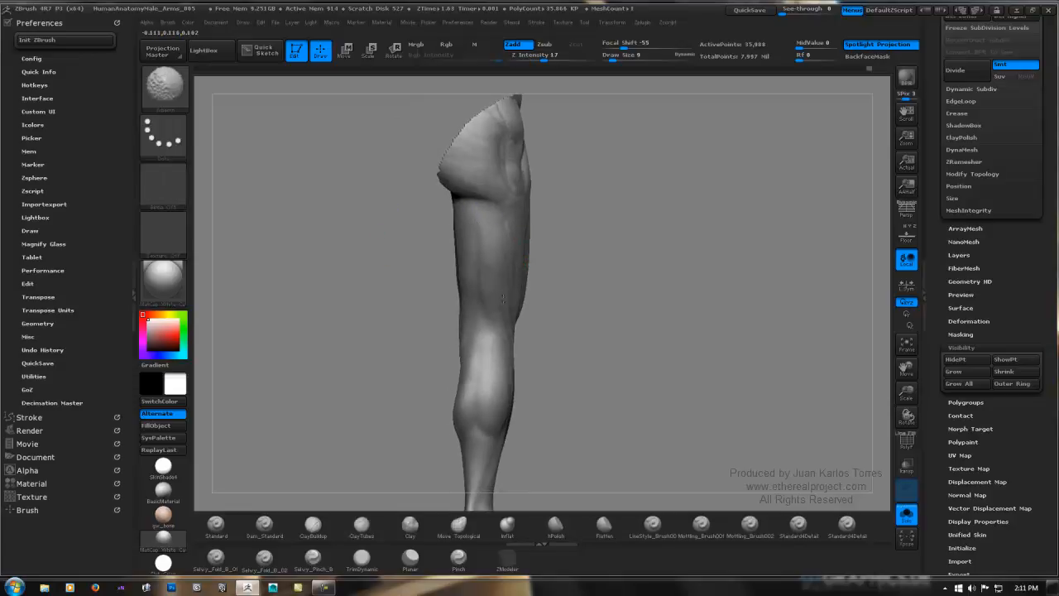
mouse_move(503, 296)
left_mouse_down()
mouse_move(581, 270)
mouse_move(553, 264)
mouse_move(590, 222)
mouse_move(583, 250)
mouse_move(568, 241)
mouse_move(579, 244)
mouse_move(570, 251)
mouse_move(585, 225)
mouse_move(574, 253)
mouse_move(605, 251)
mouse_move(648, 225)
mouse_move(632, 232)
left_mouse_up()
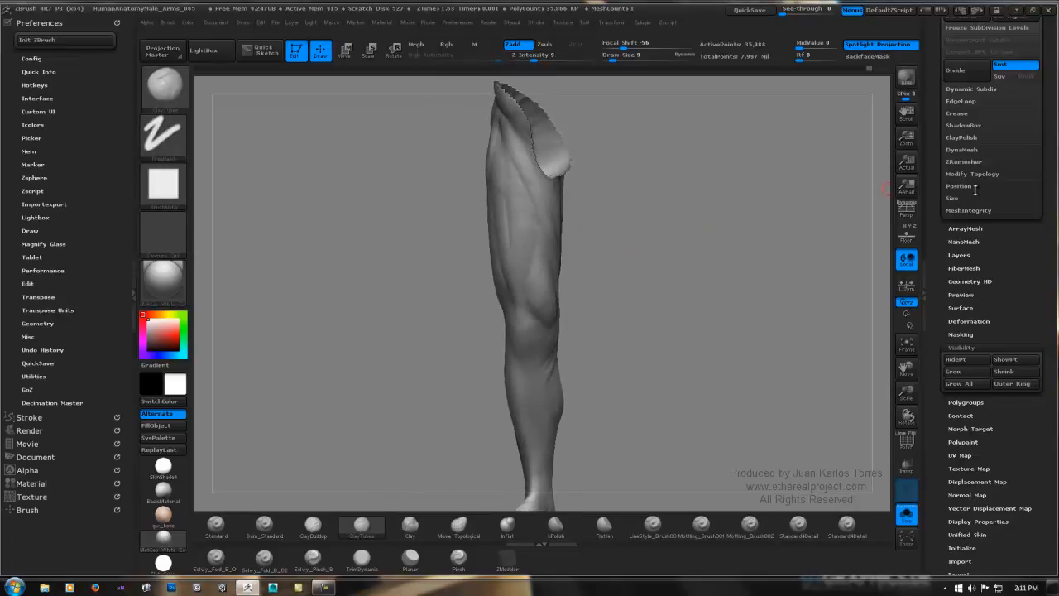
left_click_drag(1025, 138, 1025, 414)
key("ctrl+d")
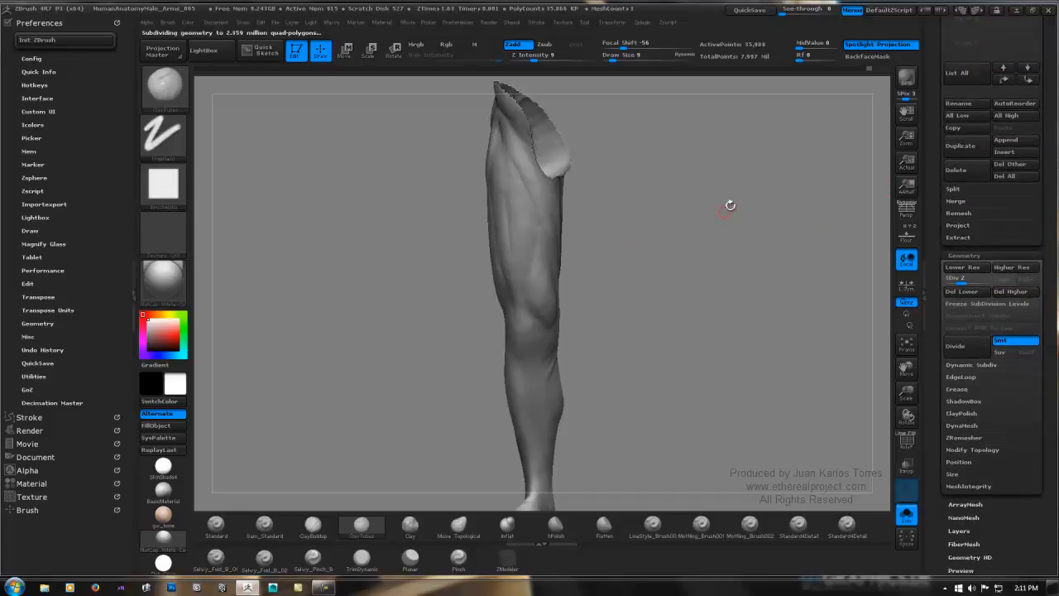
left_click_drag(722, 208, 629, 208)
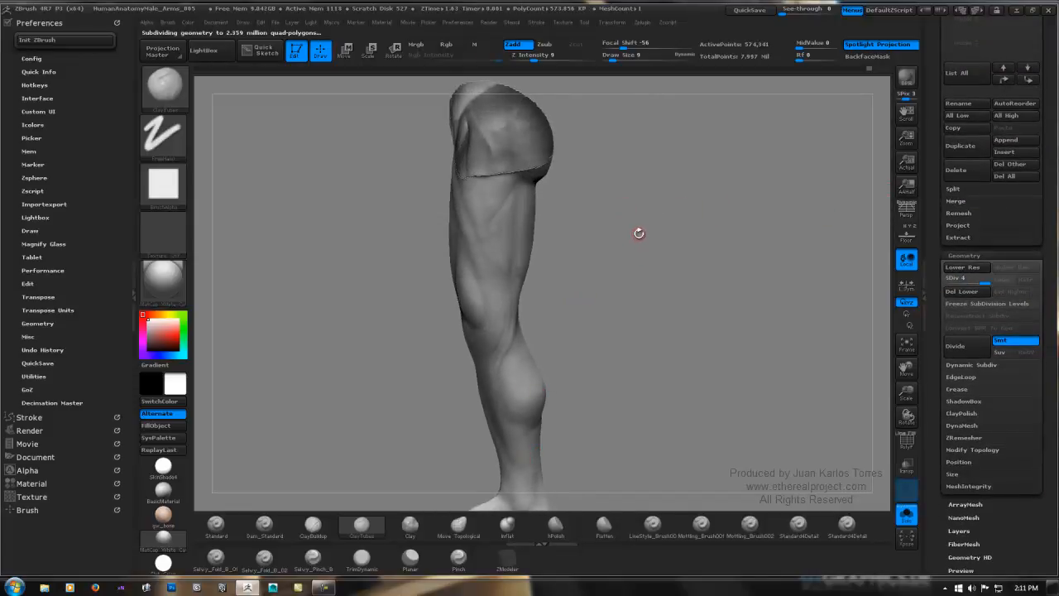
key("b")
key("r")
key("a")
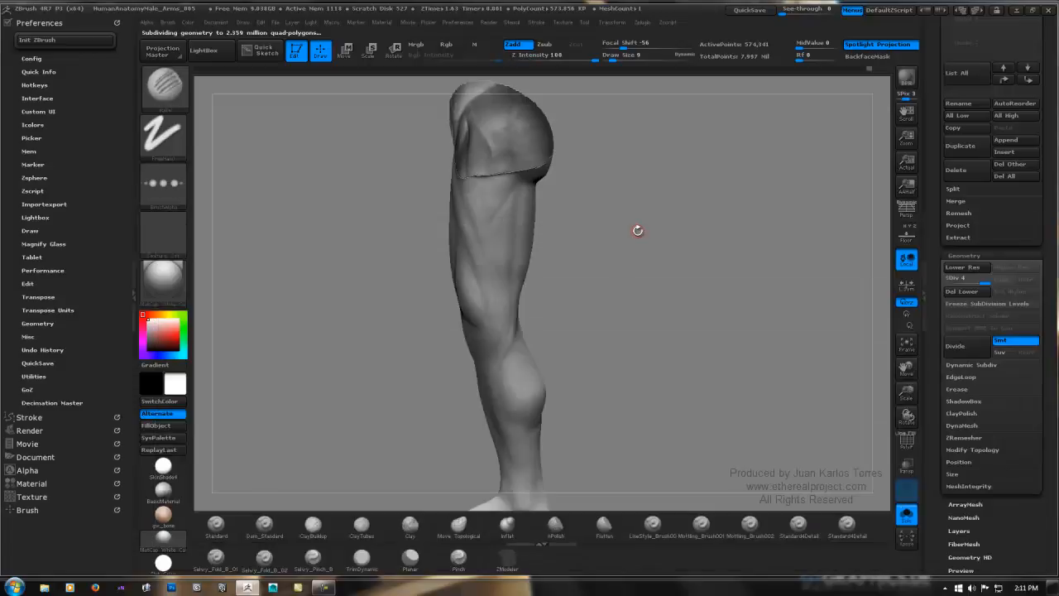
left_click_drag(560, 236, 539, 189)
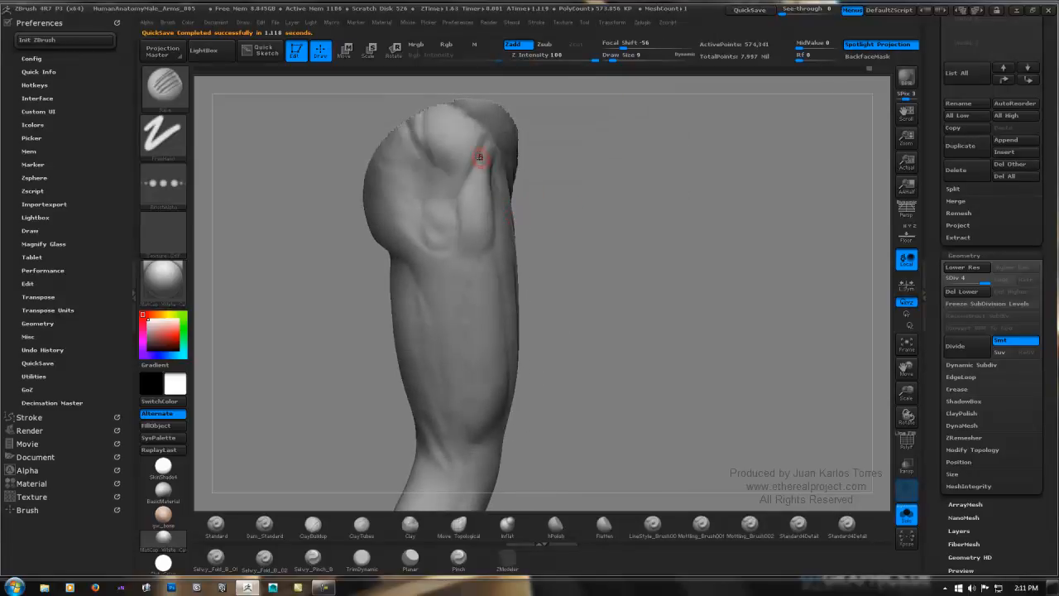
mouse_move(480, 157)
right_mouse_down()
mouse_move(457, 159)
mouse_move(509, 154)
right_mouse_up()
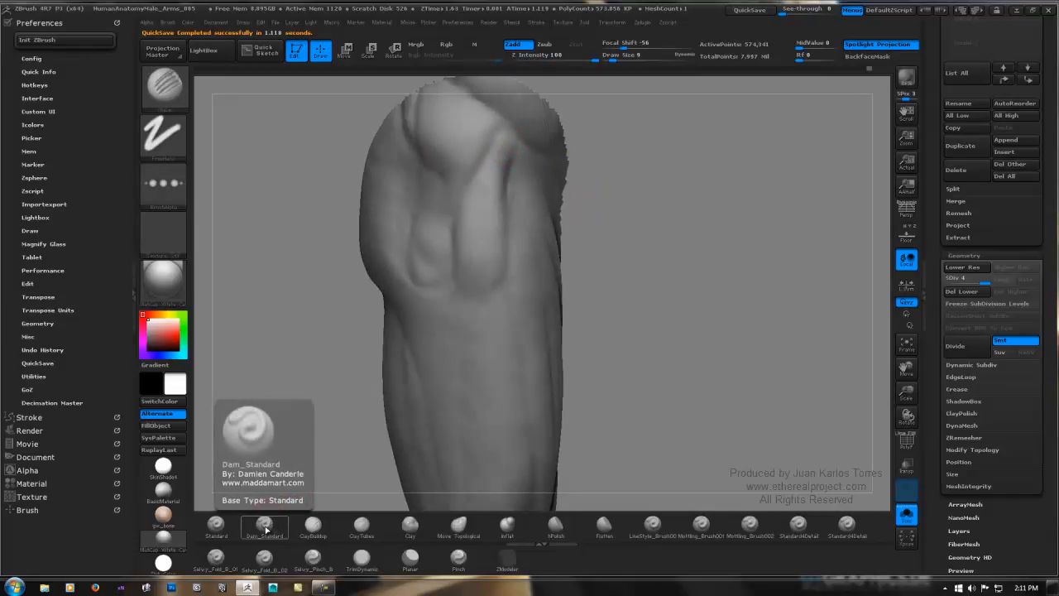
Lower the arm mesh to subdivision level 2 and set up the Dam_Standard brush with draw size 11.
left_click(263, 528)
mouse_move(560, 243)
right_mouse_down()
mouse_move(478, 227)
mouse_move(513, 220)
mouse_move(534, 196)
mouse_move(541, 217)
right_mouse_up()
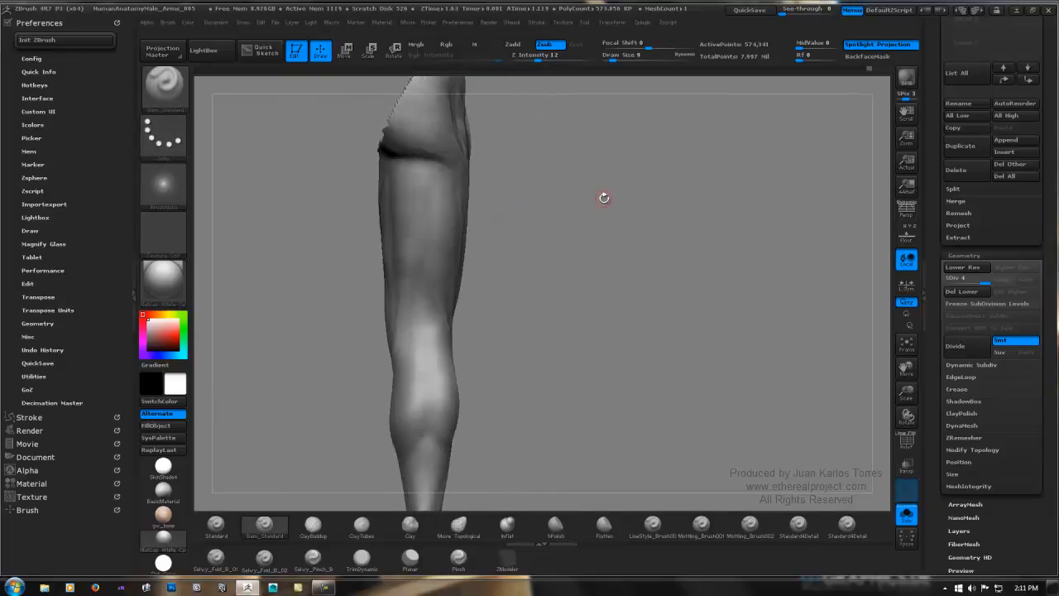
key("shift+d")
key("shift+d")
right_click_drag(466, 217, 466, 194)
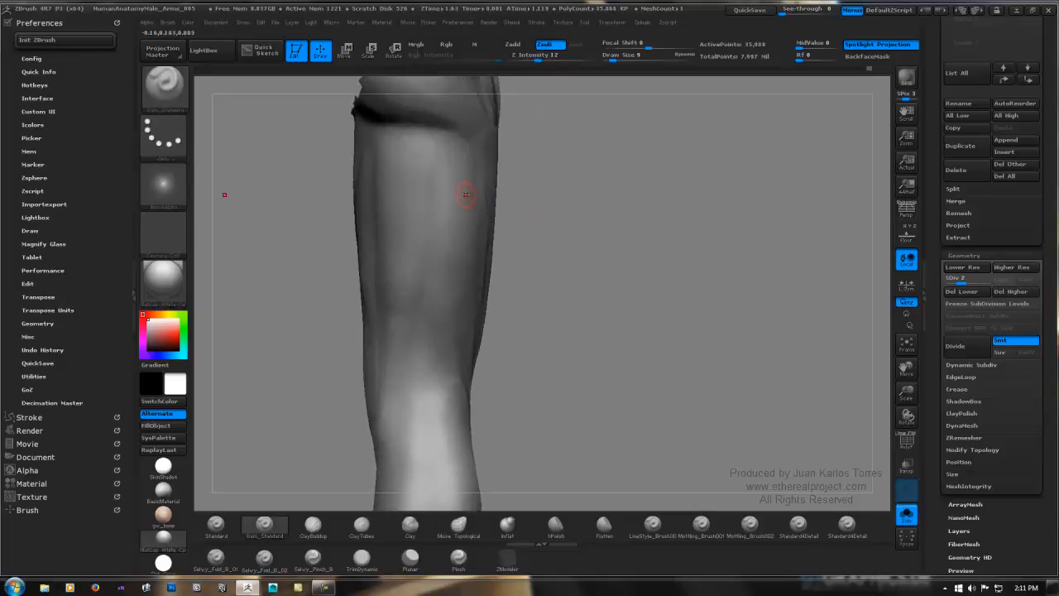
key("space")
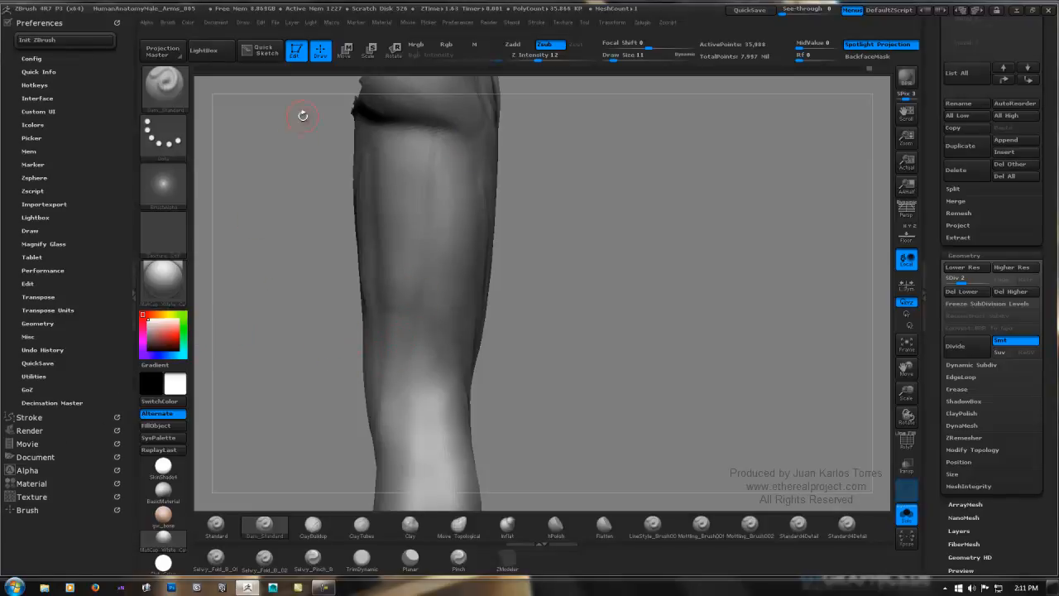
Set up Lazy Mouse for the Dam_Standard brush with a LazyRadius of 17 and lower its Z Intensity to 7.
left_click(39, 416)
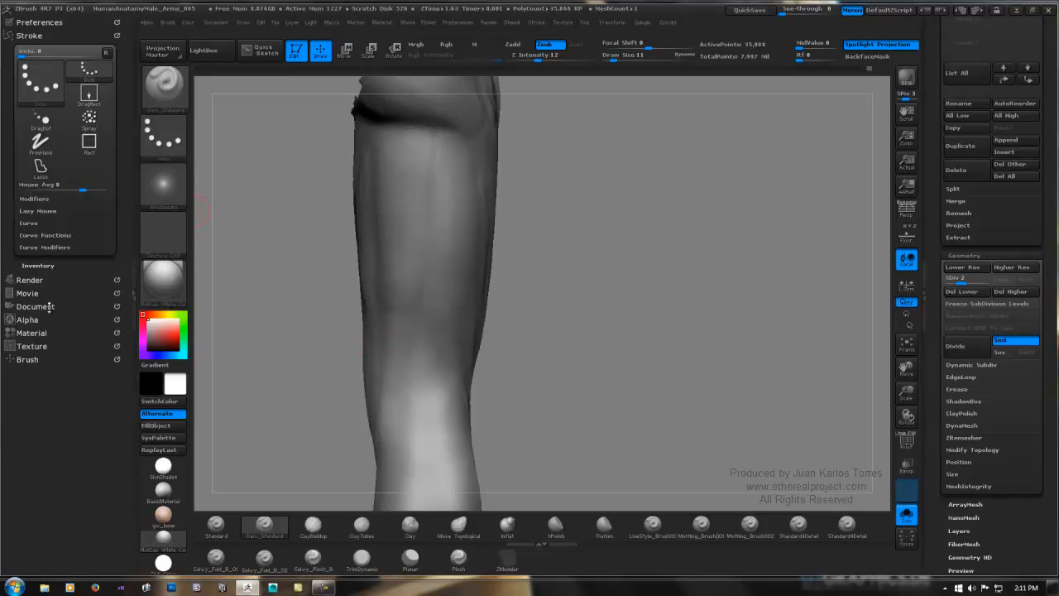
left_click(39, 211)
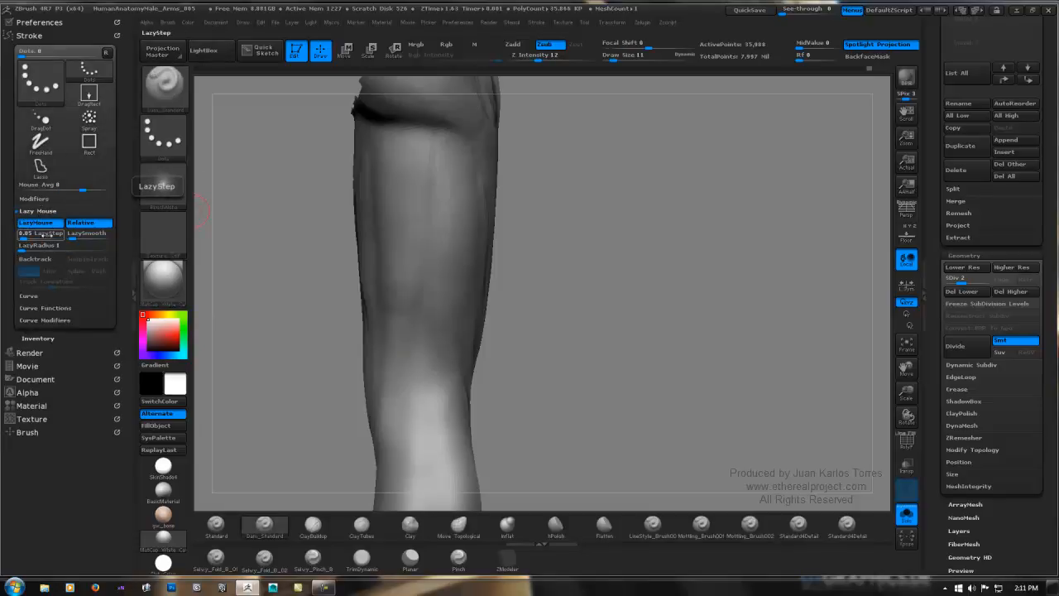
left_click(23, 234)
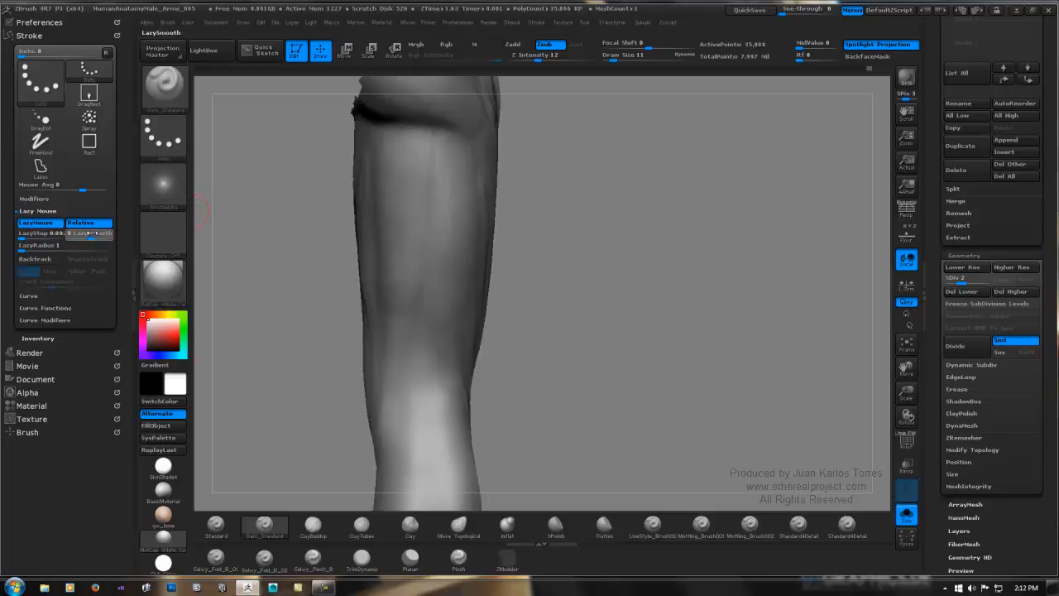
left_click(56, 247)
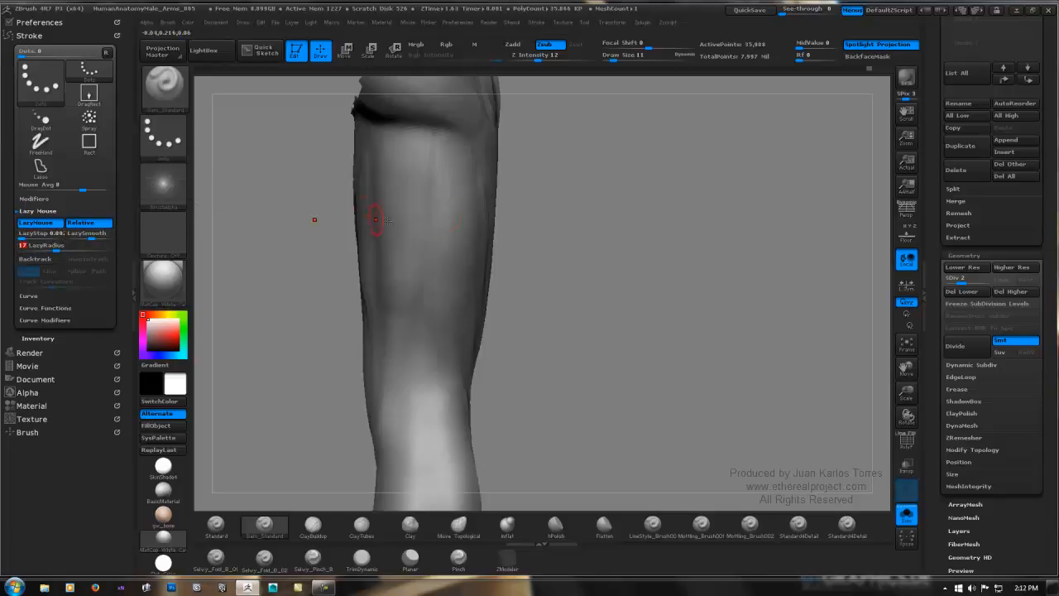
left_click_drag(530, 218, 527, 254)
key("space")
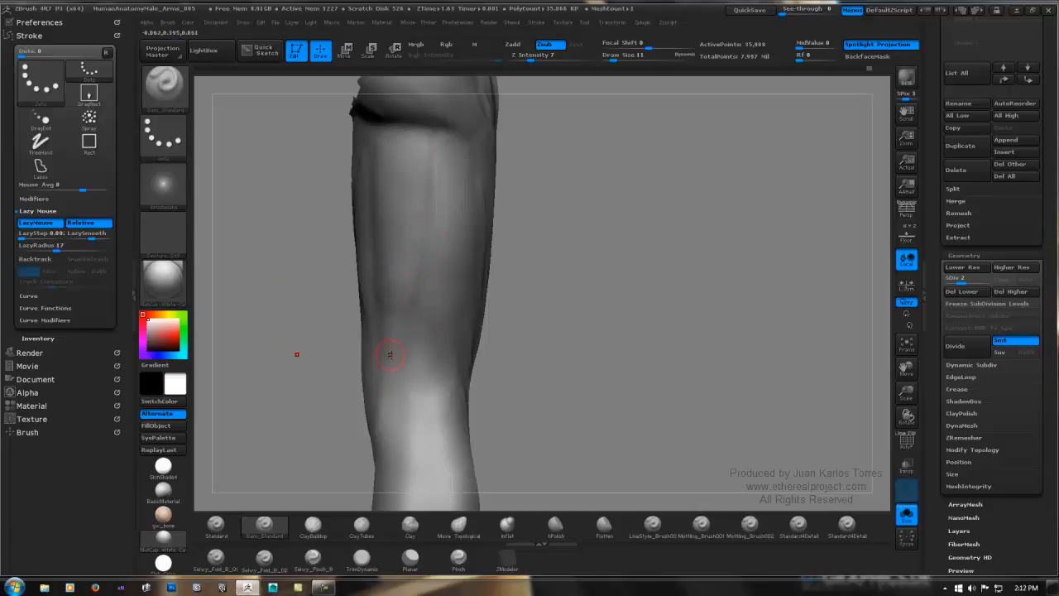
Carve the long muscle separations along the upper arm and down to the elbow with Dam_Standard.
mouse_move(426, 283)
right_mouse_down()
mouse_move(487, 307)
mouse_move(448, 283)
right_mouse_up()
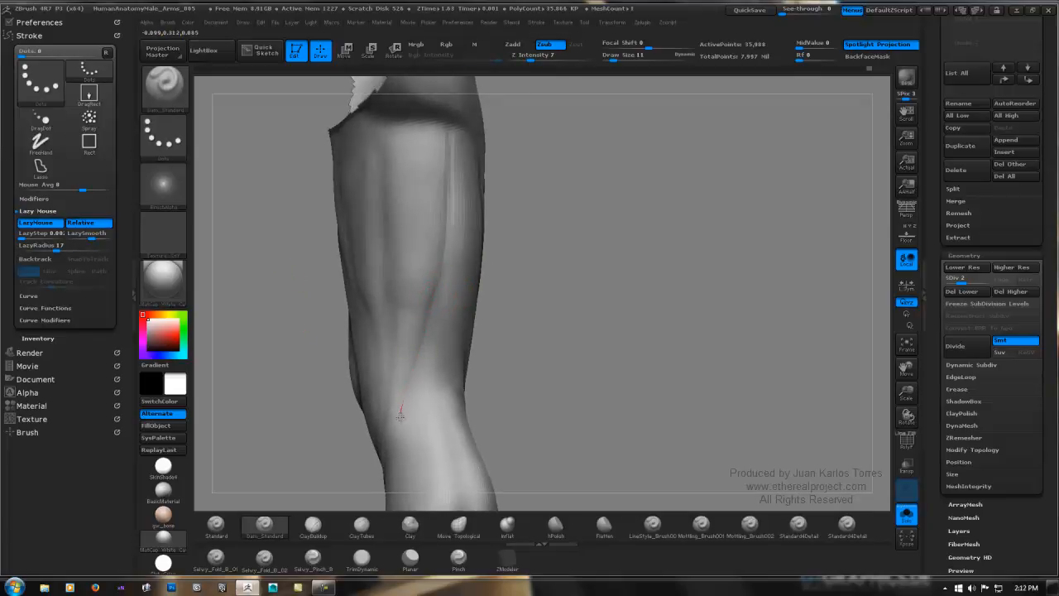
right_click_drag(359, 454, 518, 230)
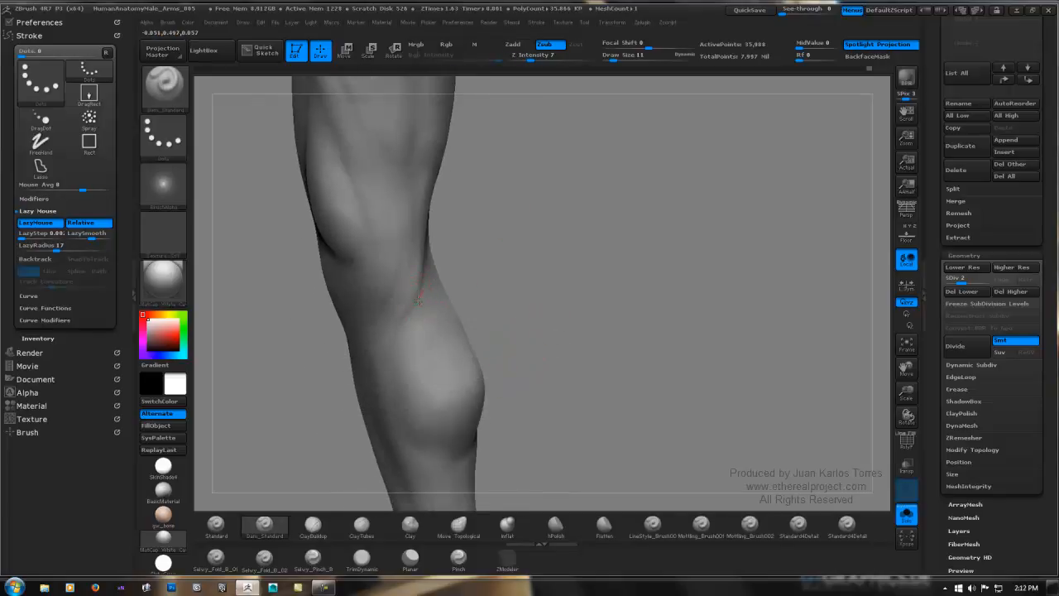
right_click_drag(418, 318, 429, 336)
right_click_drag(454, 218, 462, 268)
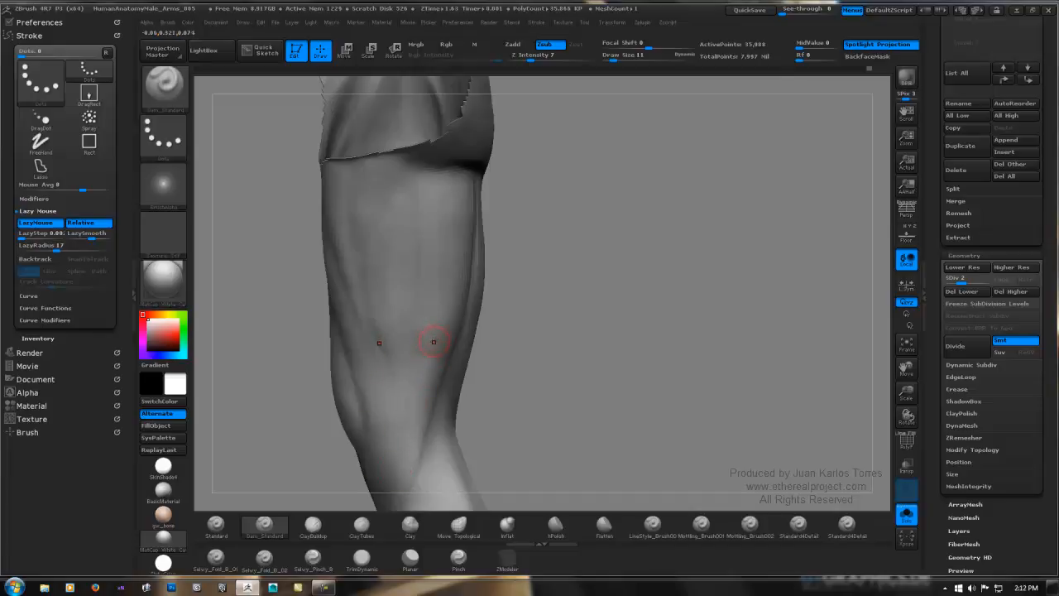
mouse_move(433, 342)
right_mouse_down()
mouse_move(446, 324)
mouse_move(426, 341)
right_mouse_up()
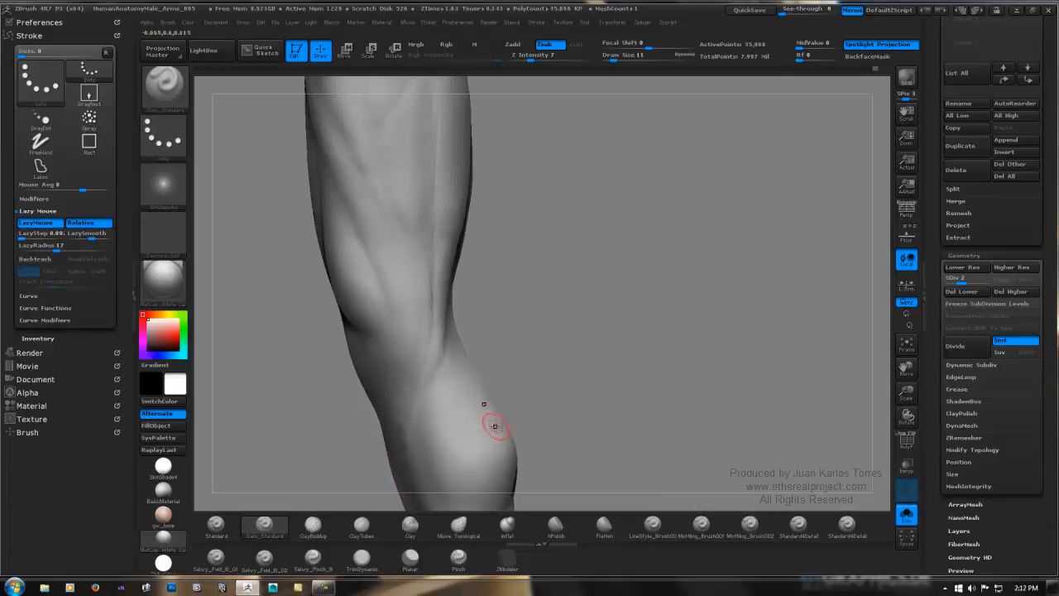
right_click_drag(535, 298, 566, 302)
Carve close parallel tendon creases where the upper arm crosses the elbow into the forearm, softening them by smoothing.
key("b")
key("s")
key("t")
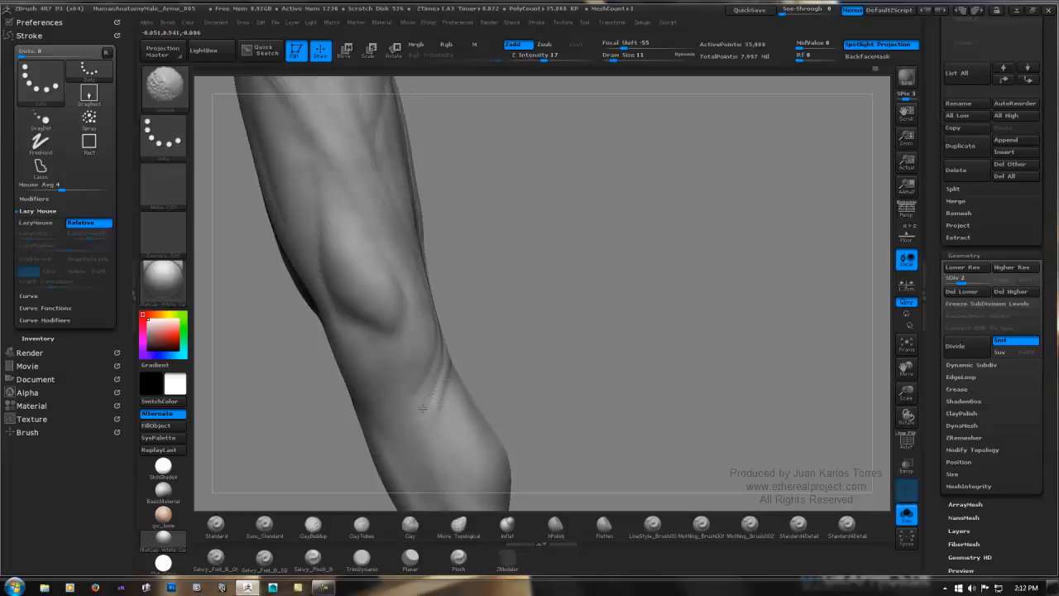
key("b")
key("d")
key("s")
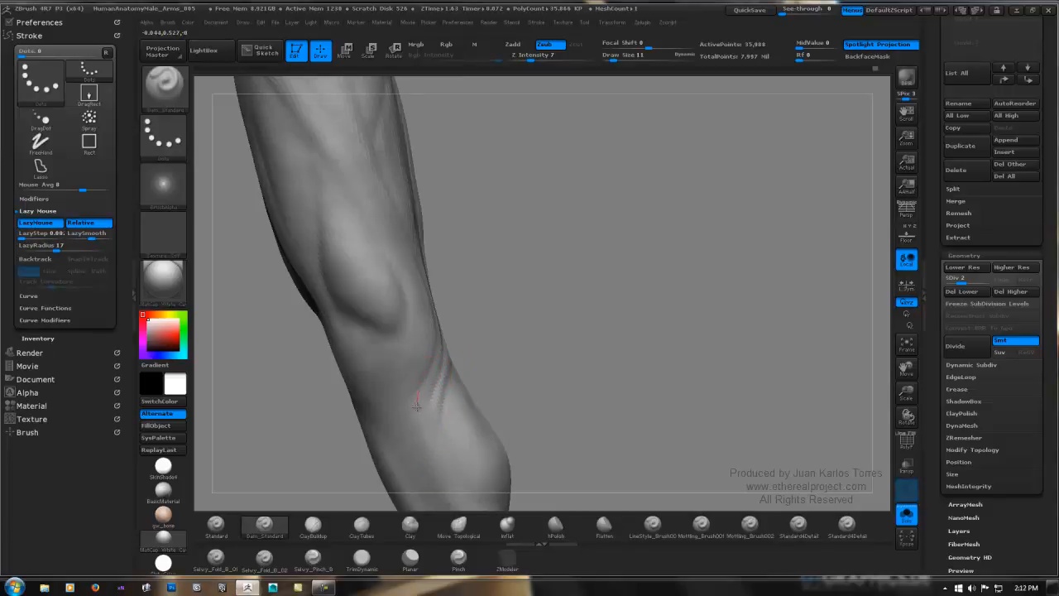
key("b")
key("s")
key("t")
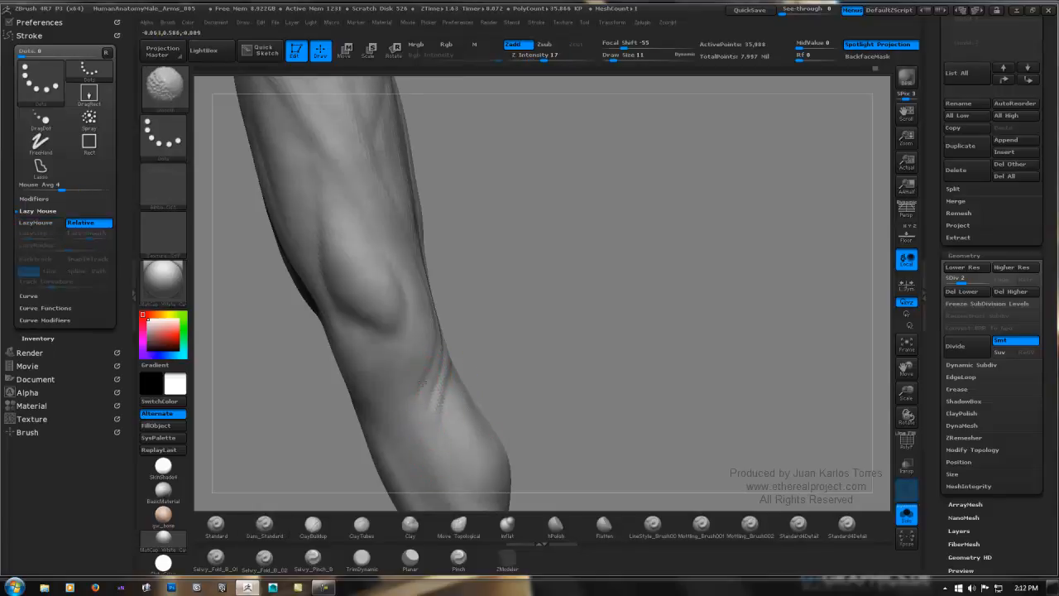
Undo the last stroke, then carve and smooth a vertical groove from the deltoid's lower edge towards the elbow.
mouse_move(429, 454)
right_mouse_down("ctrl")
mouse_move(486, 320)
mouse_move(489, 289)
right_mouse_up("ctrl")
mouse_move(489, 290)
right_mouse_down()
mouse_move(464, 319)
mouse_move(530, 299)
mouse_move(535, 227)
mouse_move(514, 282)
right_mouse_up()
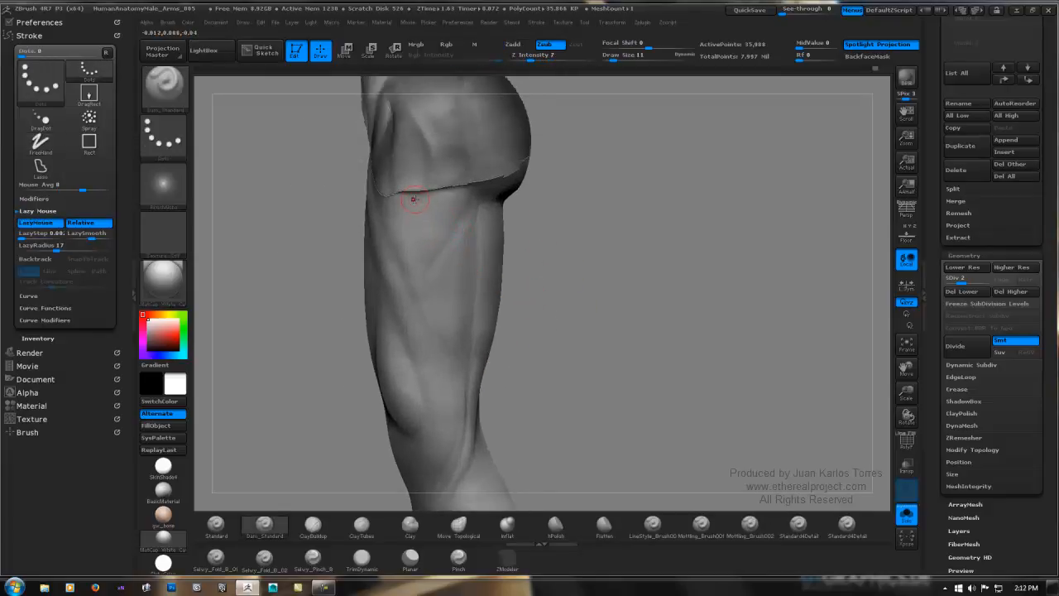
key("ctrl+z")
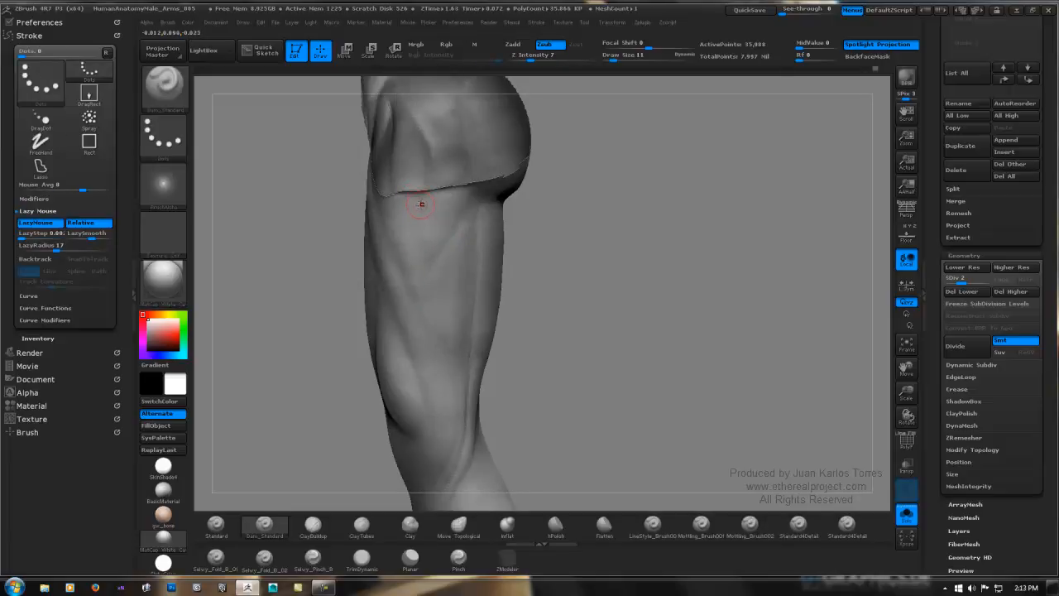
left_click_drag(426, 192, 427, 219)
left_click_drag(451, 370, 455, 398)
left_click_drag(423, 210, 430, 248, "shift")
left_click_drag(451, 381, 427, 308, "shift")
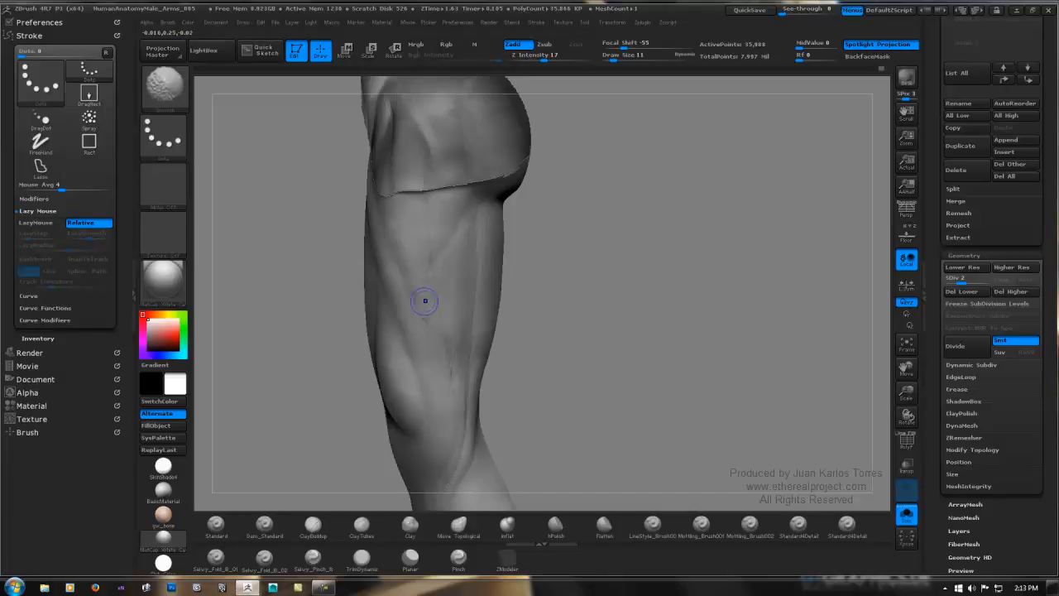
Carve the diagonal muscle separation running down from beneath the bulging side of the deltoid and smooth its edges.
left_click_drag(475, 197, 454, 234)
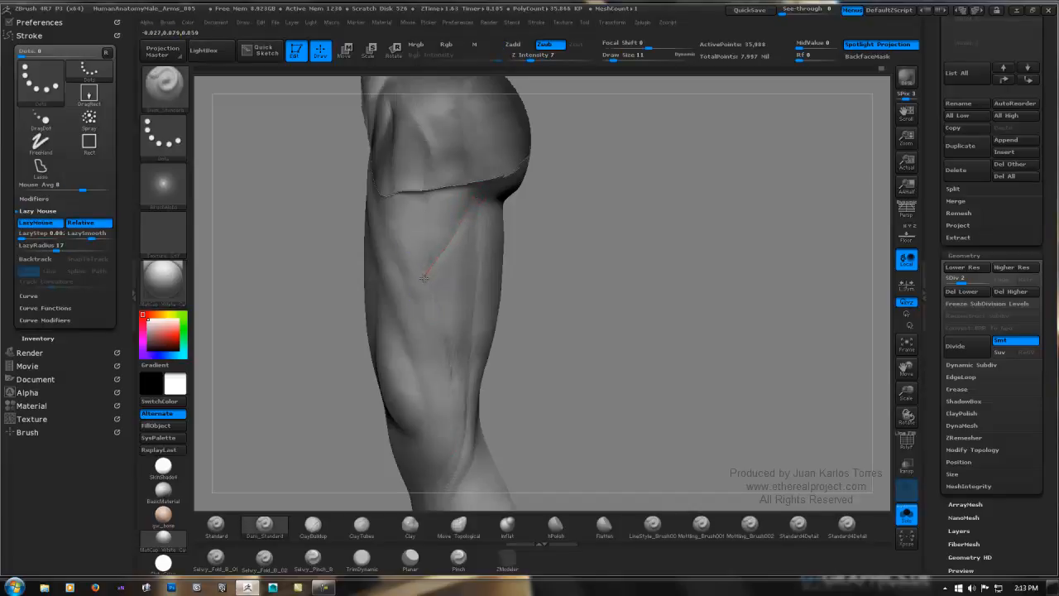
mouse_move(471, 203)
left_mouse_down("shift")
mouse_move(449, 248)
mouse_move(421, 218)
mouse_move(423, 192)
left_mouse_up("shift")
key("shift")
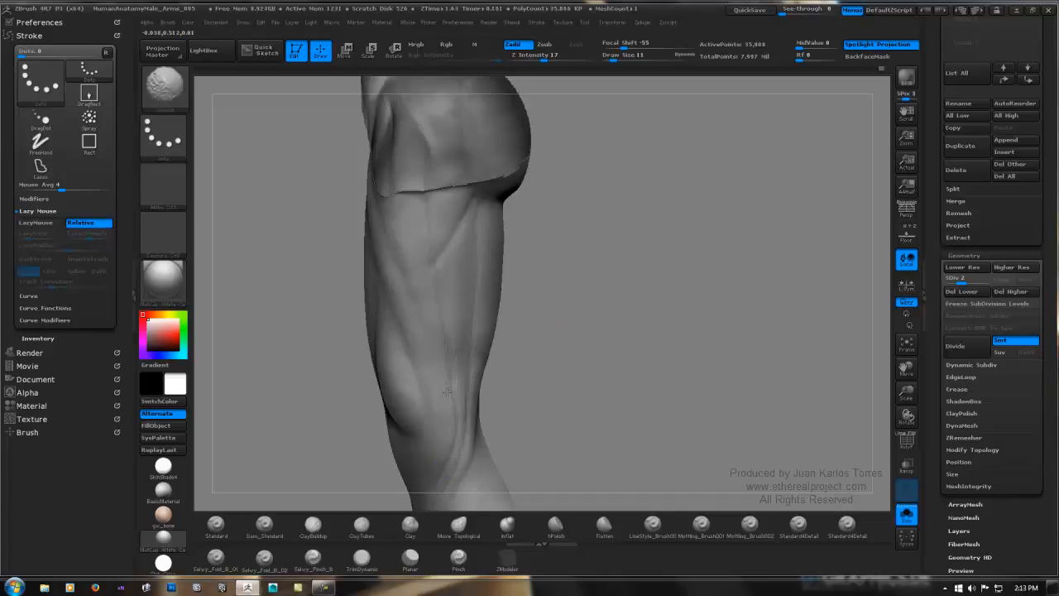
left_click_drag(426, 259, 438, 240, "shift")
mouse_move(552, 235)
left_mouse_down()
mouse_move(600, 234)
mouse_move(558, 237)
left_mouse_up()
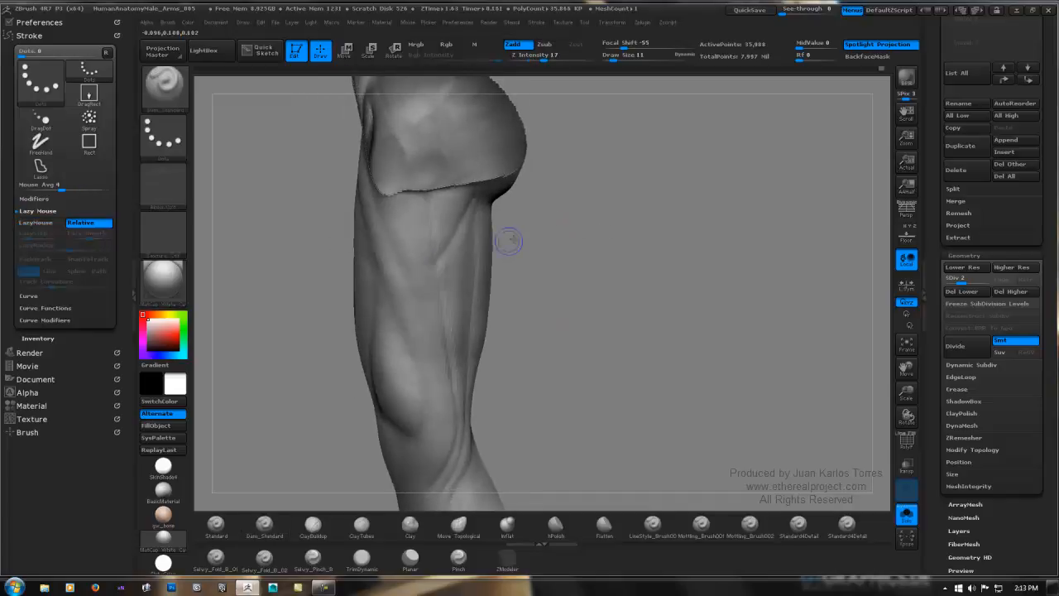
left_click_drag(458, 240, 464, 211, "shift")
Check the carved separations from several sides and smooth the muscle surface below the deltoid's lower edge.
left_click_drag(587, 213, 658, 222)
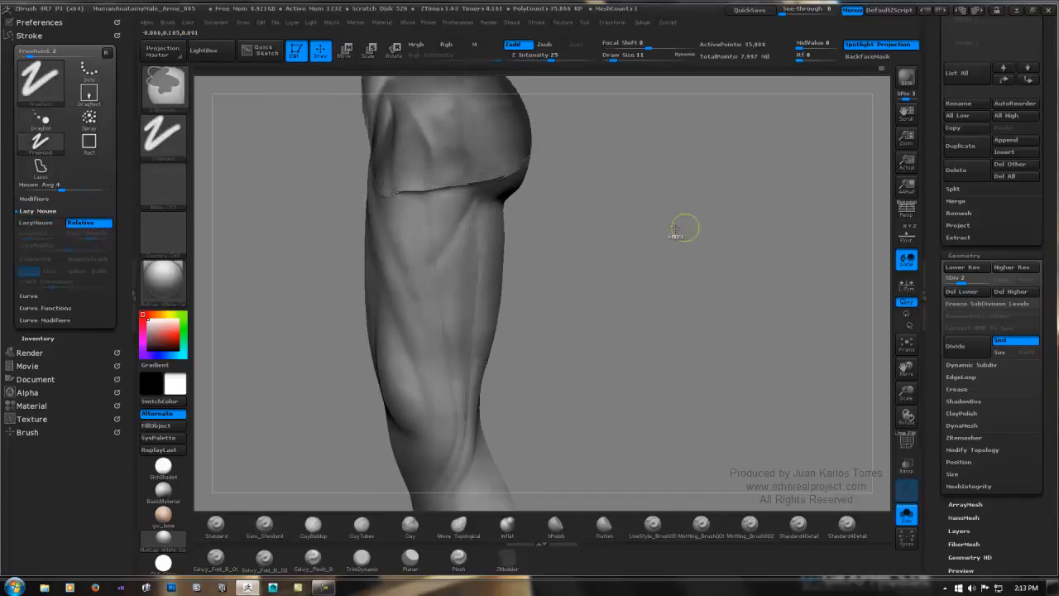
right_click_drag(674, 232, 613, 208, "ctrl")
mouse_move(600, 224)
left_mouse_down()
mouse_move(536, 243)
mouse_move(590, 236)
mouse_move(548, 236)
left_mouse_up()
right_click_drag(546, 237, 599, 225, "ctrl")
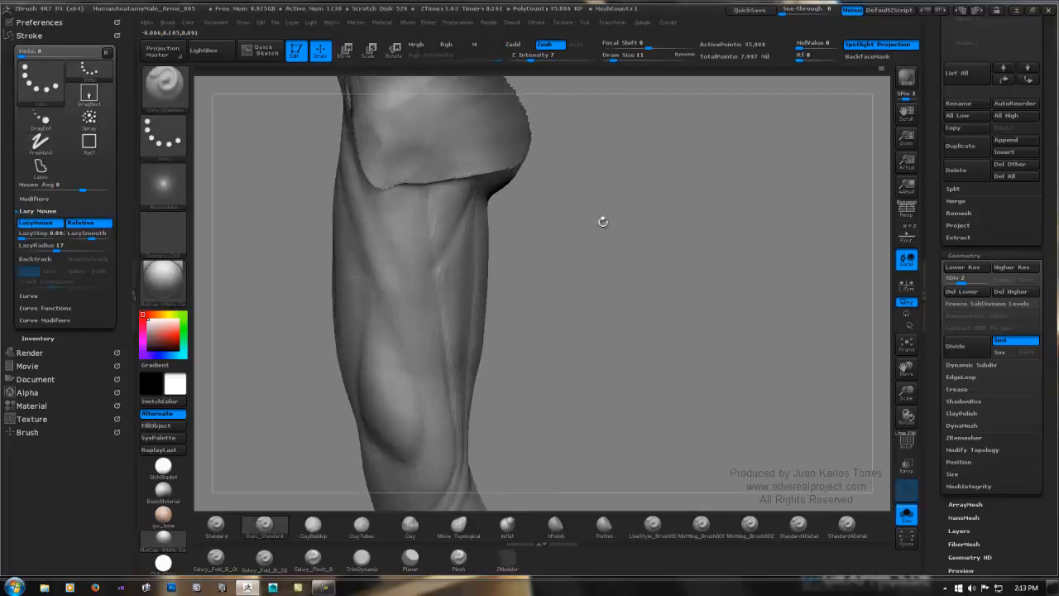
left_click_drag(601, 220, 558, 225)
right_click_drag(435, 256, 451, 239)
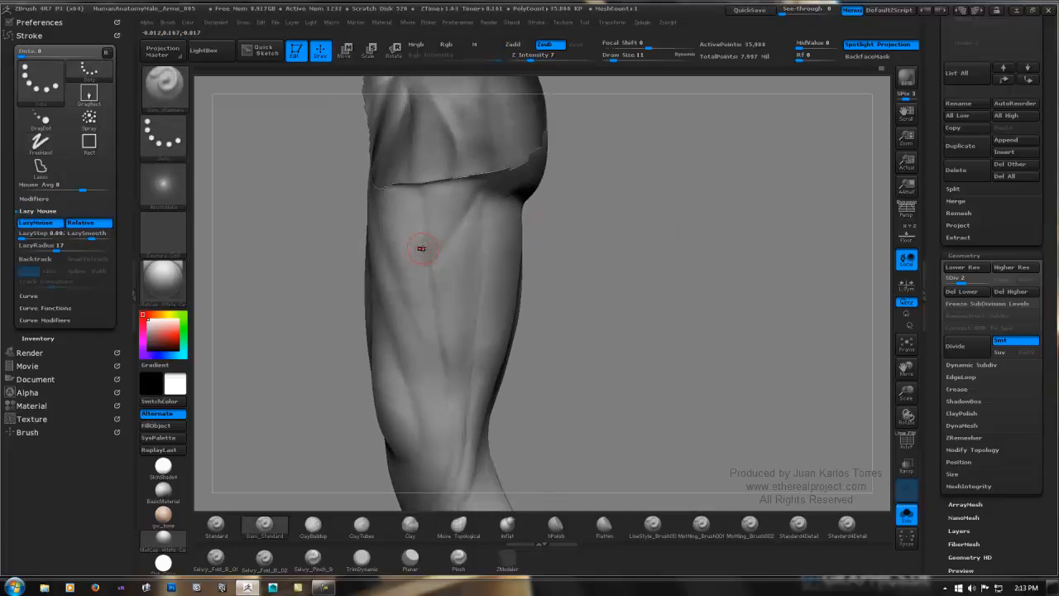
left_click_drag(419, 242, 425, 313, "shift")
Build up the muscle beside the vertical groove below the deltoid with ClayTubes and smooth it.
mouse_move(460, 268)
right_mouse_down()
mouse_move(450, 265)
mouse_move(514, 253)
mouse_move(475, 263)
right_mouse_up()
left_click(362, 526)
right_click_drag(421, 287, 396, 261)
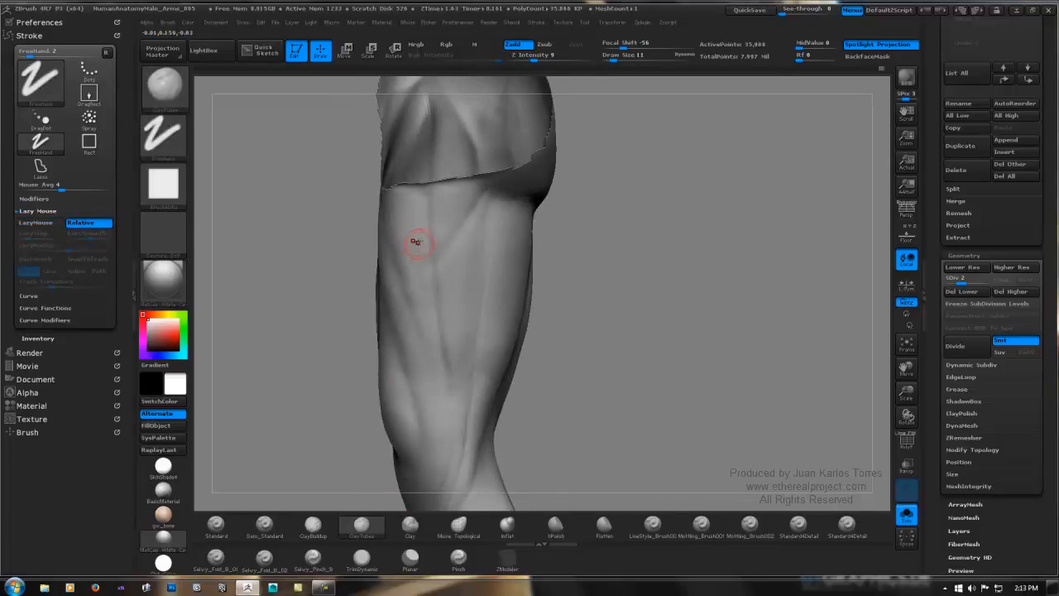
key("shift")
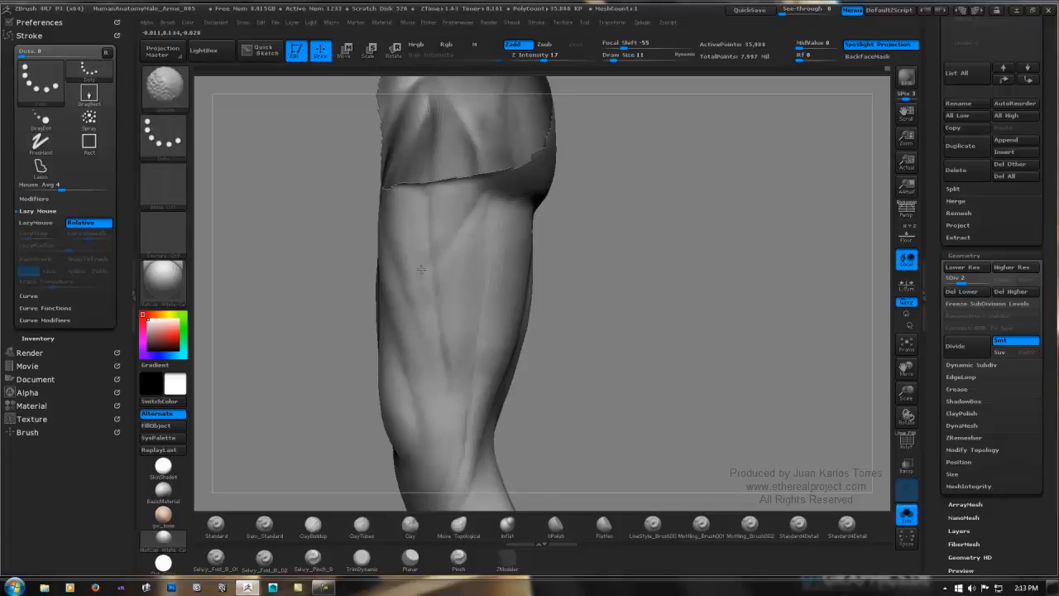
left_click_drag(416, 253, 421, 249, "shift")
Mask a strip along the vertical groove below the deltoid and build up and smooth the muscle beside it.
mouse_move(432, 188)
left_mouse_down("ctrl")
mouse_move(438, 314)
mouse_move(439, 233)
mouse_move(461, 395)
left_mouse_up("ctrl")
key("ctrl+z")
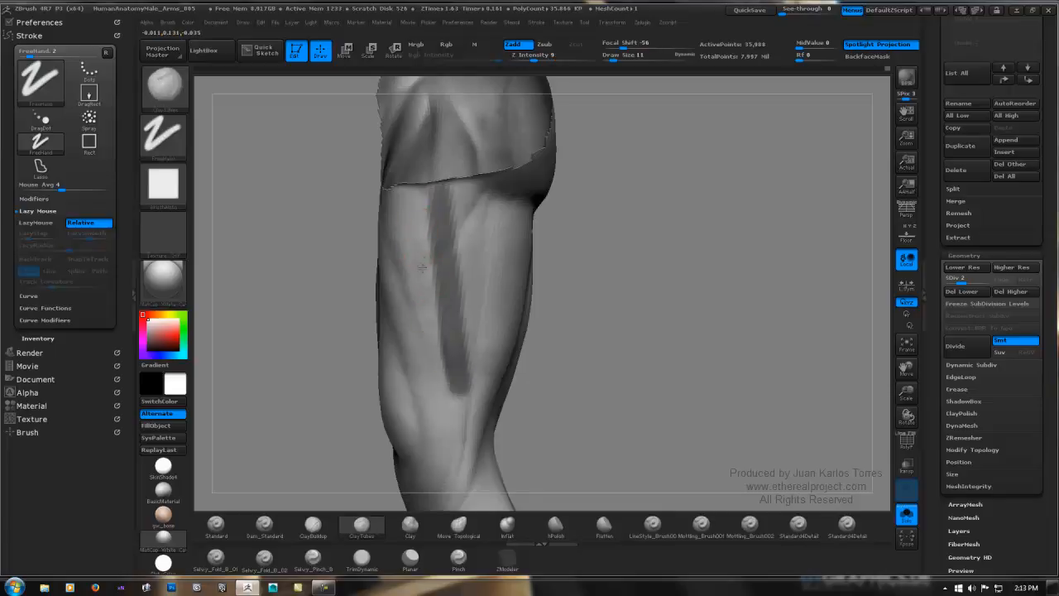
key("shift")
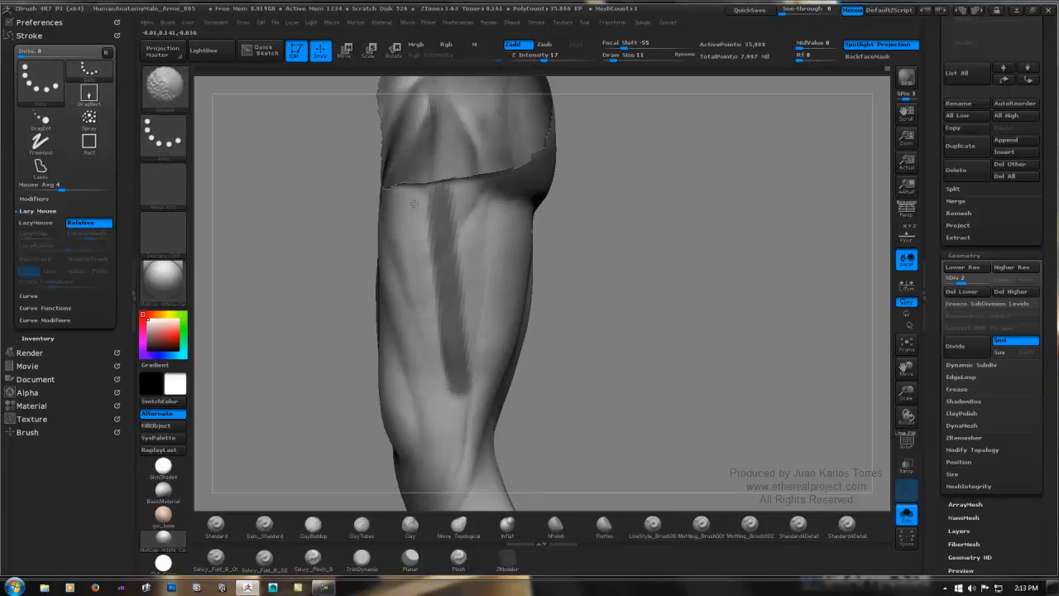
left_click_drag(414, 204, 406, 220, "shift")
left_click_drag(434, 168, 425, 301)
left_click_drag(402, 202, 436, 350)
left_click_drag(401, 232, 435, 331, "shift")
left_click_drag(405, 265, 436, 356, "shift")
Smooth the muscle edge along the vertical groove below the deltoid from the side view.
right_click_drag(463, 256, 563, 253)
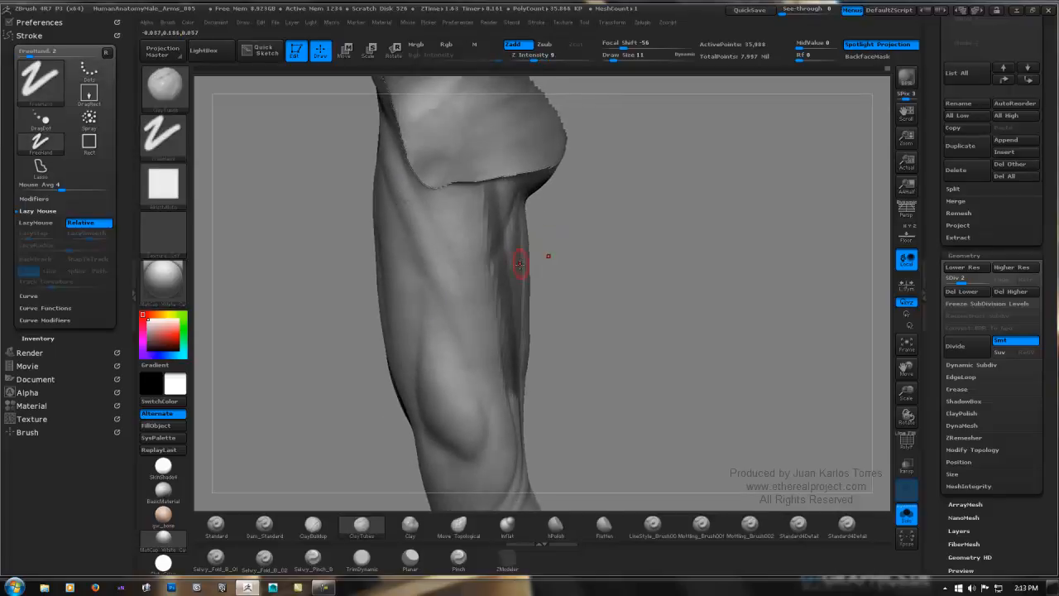
key("shift")
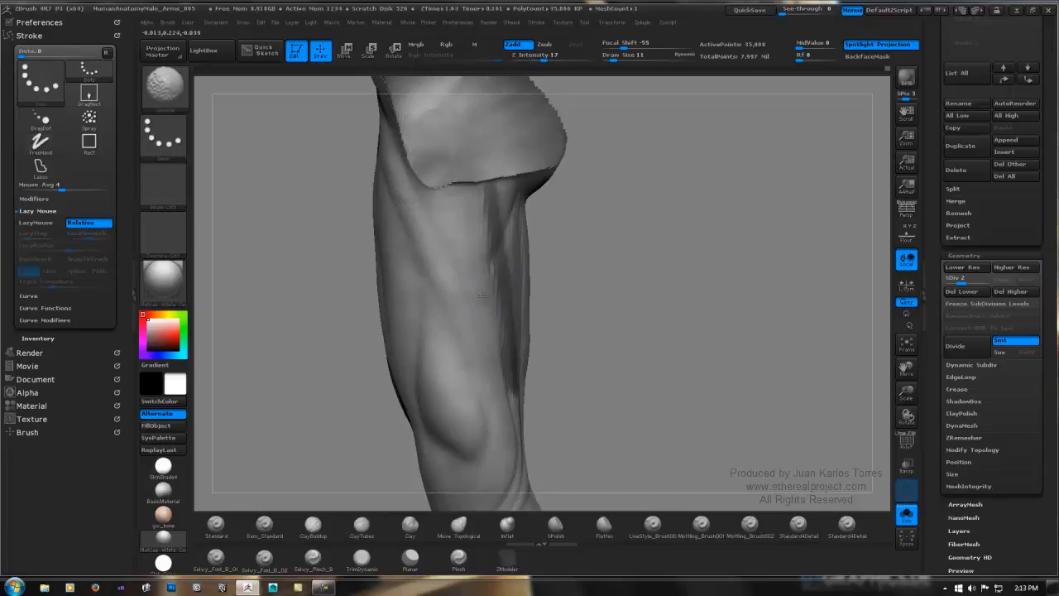
left_click_drag(482, 295, 489, 244, "shift")
mouse_move(580, 305)
right_mouse_down()
mouse_move(614, 239)
mouse_move(552, 239)
mouse_move(593, 239)
mouse_move(351, 482)
right_mouse_up()
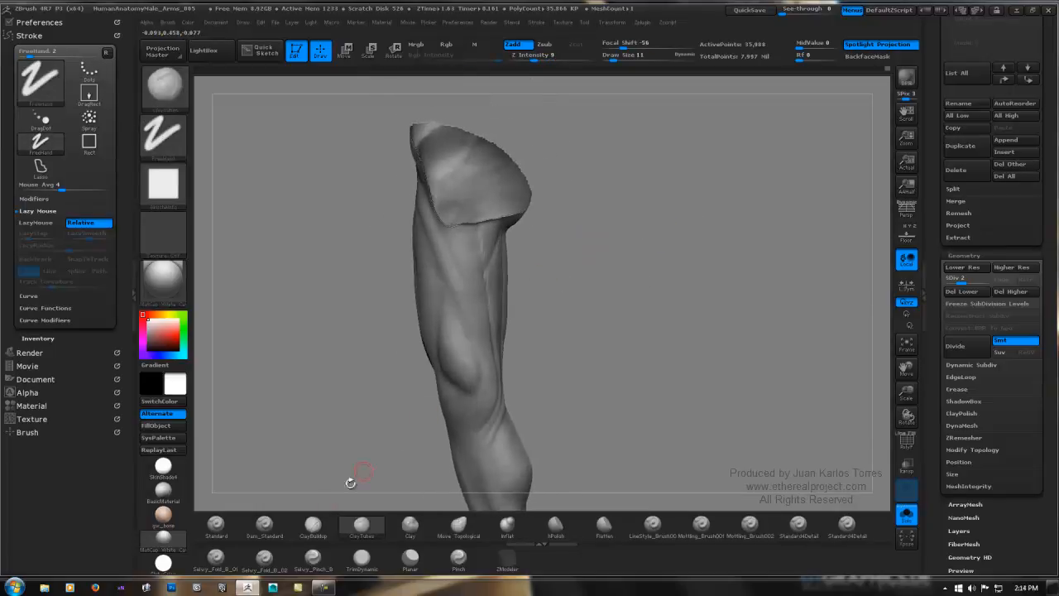
Carve the separation along the deltoid's border where the upper-arm muscles emerge, using Dam_Standard.
left_click(264, 523)
mouse_move(385, 367)
right_mouse_down()
mouse_move(541, 246)
mouse_move(569, 241)
mouse_move(553, 275)
mouse_move(553, 246)
mouse_move(485, 241)
right_mouse_up()
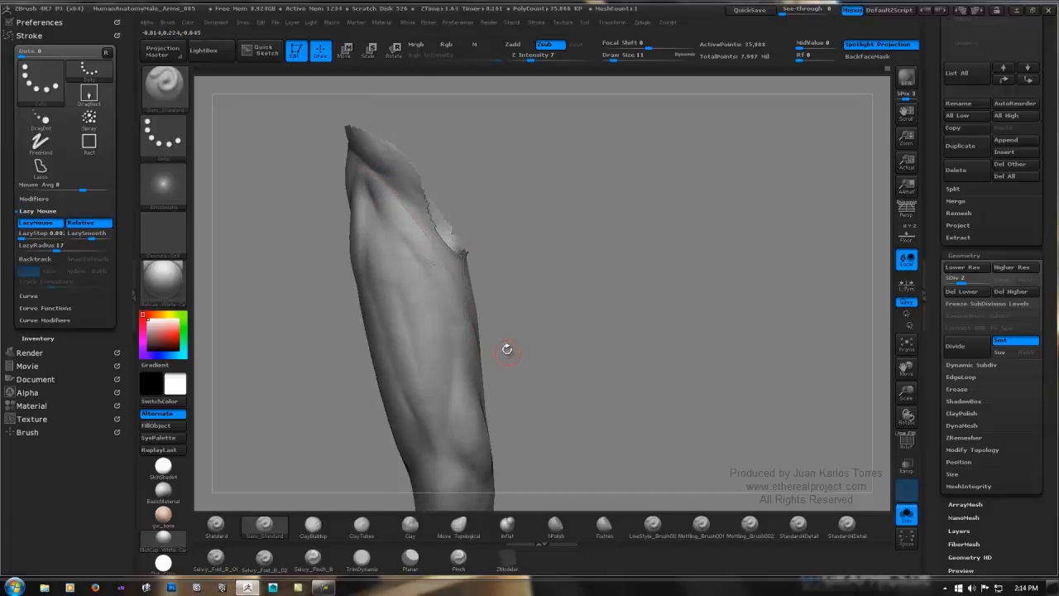
right_click_drag(485, 279, 426, 204)
left_click_drag(418, 186, 428, 216)
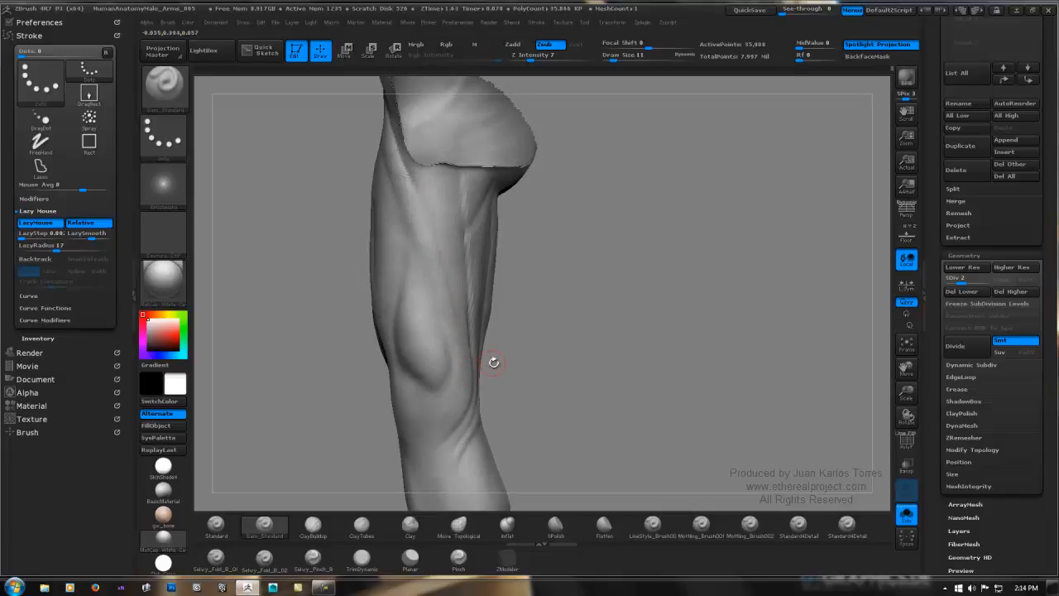
Deepen the grooves between the muscles running down the upper arm to just above the elbow crease.
left_click_drag(531, 290, 506, 307)
mouse_move(569, 229)
left_mouse_down()
mouse_move(507, 277)
mouse_move(472, 260)
left_mouse_up()
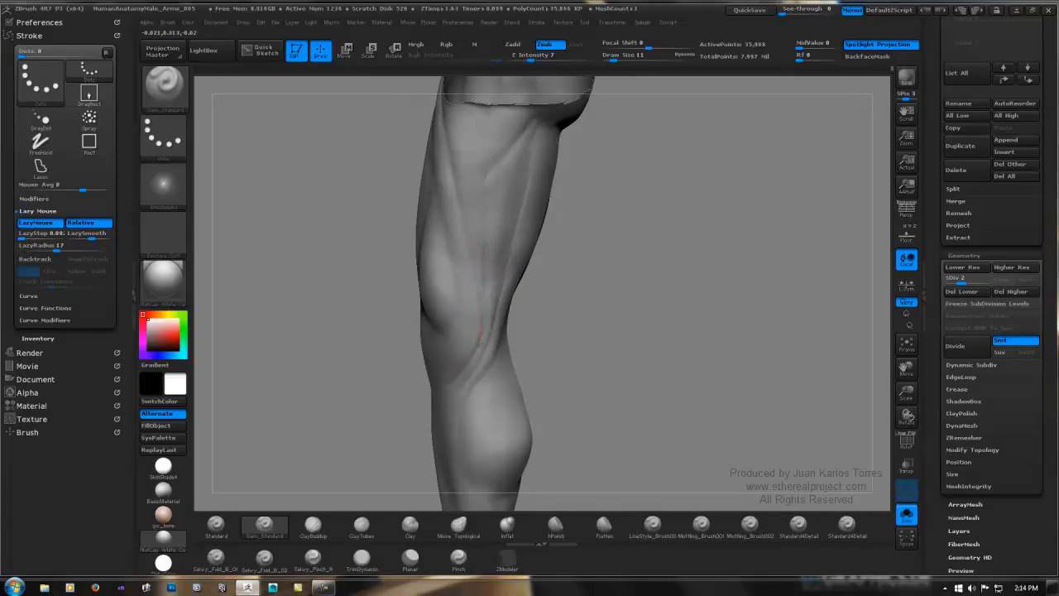
mouse_move(485, 314)
left_mouse_down()
mouse_move(516, 305)
mouse_move(525, 259)
mouse_move(517, 323)
mouse_move(509, 259)
left_mouse_up()
left_click_drag(425, 170, 436, 157)
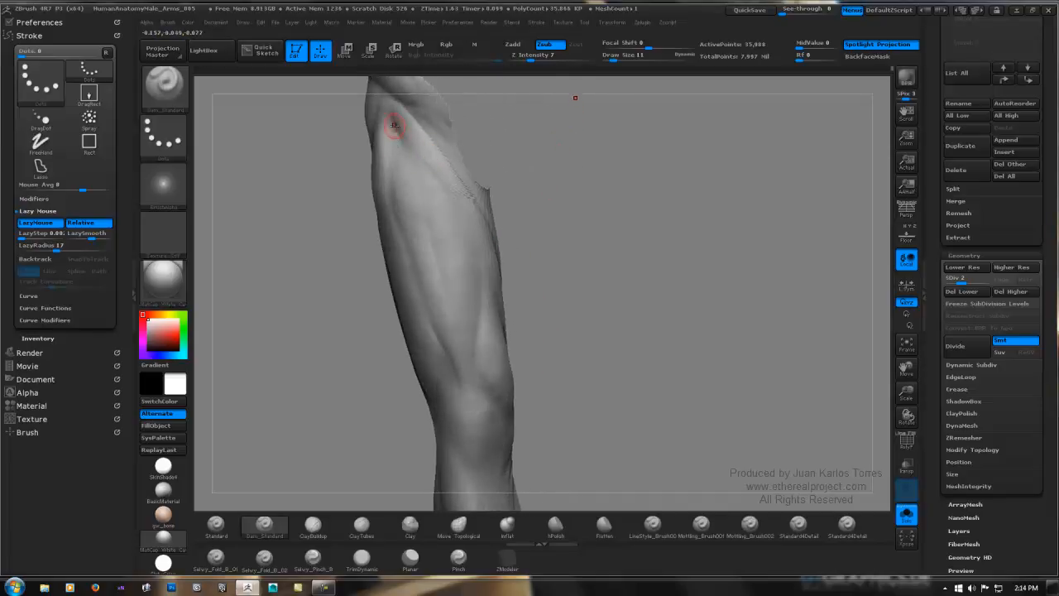
Carve the muscle separations from the open shoulder end down around the rounded muscle bulge above the elbow.
left_click_drag(562, 121, 582, 372)
left_click_drag(477, 199, 481, 152)
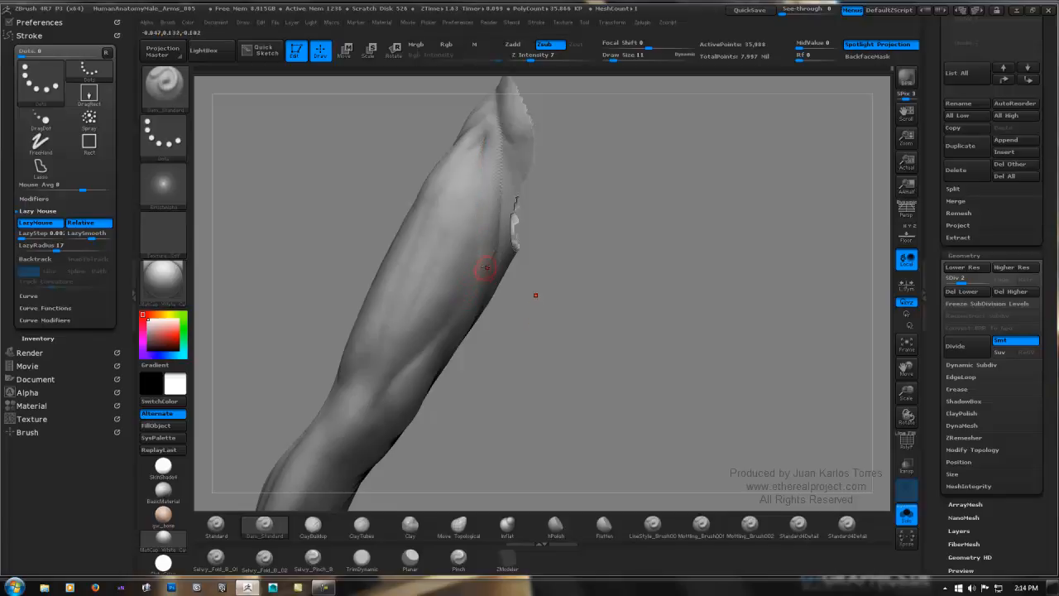
left_click_drag(497, 270, 471, 287)
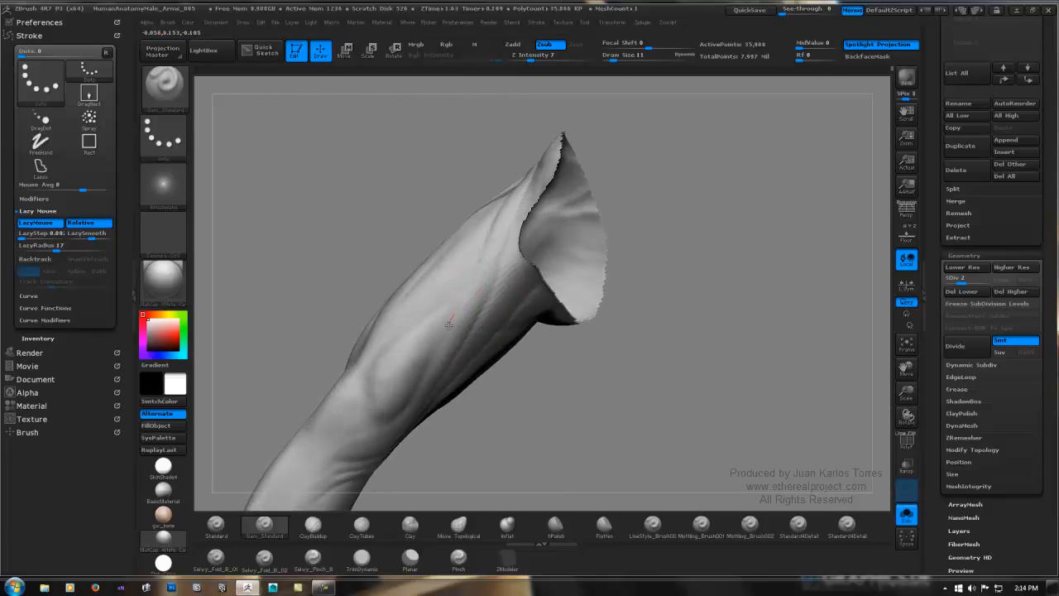
mouse_move(389, 256)
left_mouse_down()
mouse_move(406, 293)
mouse_move(514, 383)
mouse_move(526, 364)
mouse_move(508, 300)
mouse_move(486, 273)
mouse_move(475, 201)
mouse_move(475, 213)
left_mouse_up()
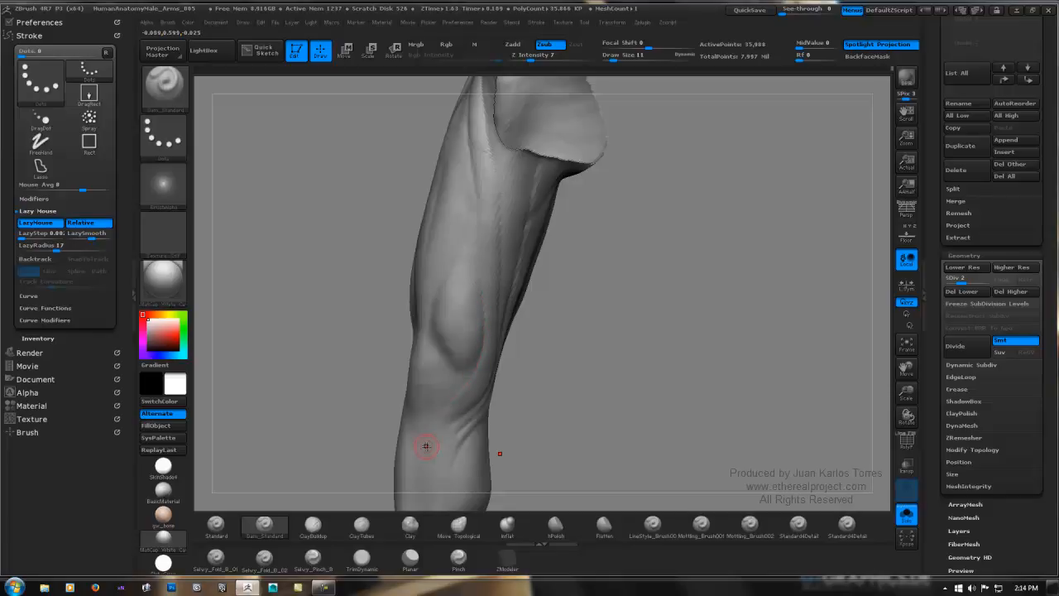
Smooth the muscle transitions around the inner side of the knee.
key("b")
key("s")
key("t")
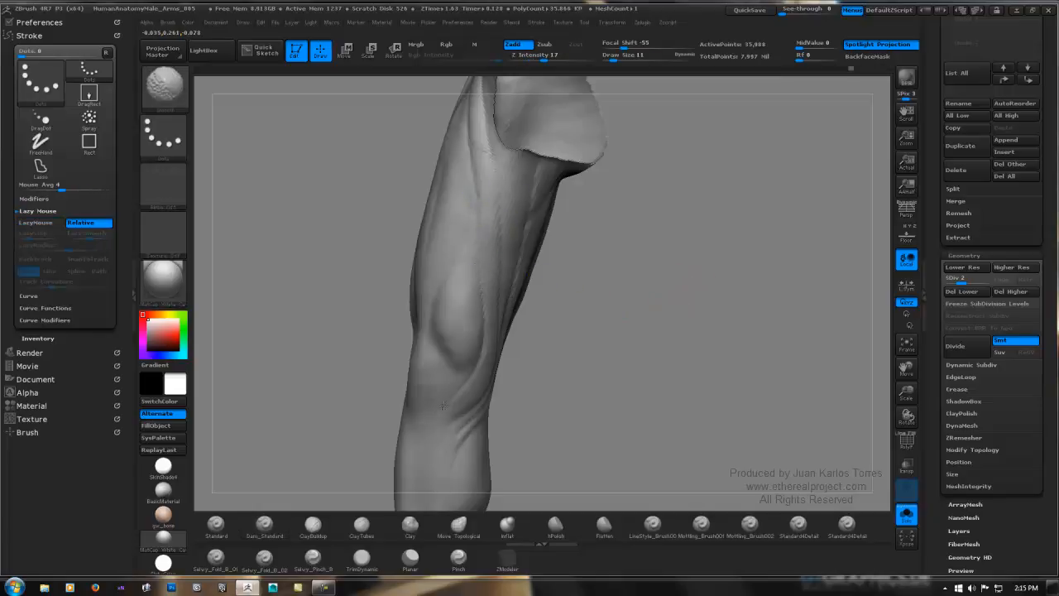
left_click_drag(356, 406, 396, 420)
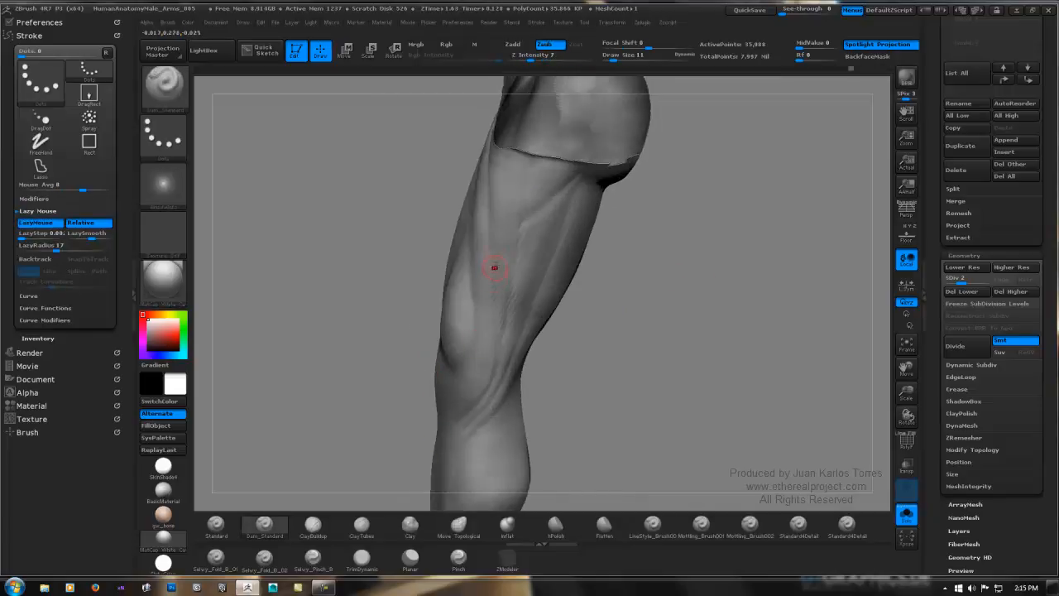
Carve the muscle separations down the front of the thigh from the hip with Dam_Standard, undoing the stray stroke near the knee.
mouse_move(609, 315)
left_mouse_down()
mouse_move(668, 328)
mouse_move(546, 207)
mouse_move(632, 248)
left_mouse_up()
right_click_drag(631, 248, 496, 276, "ctrl")
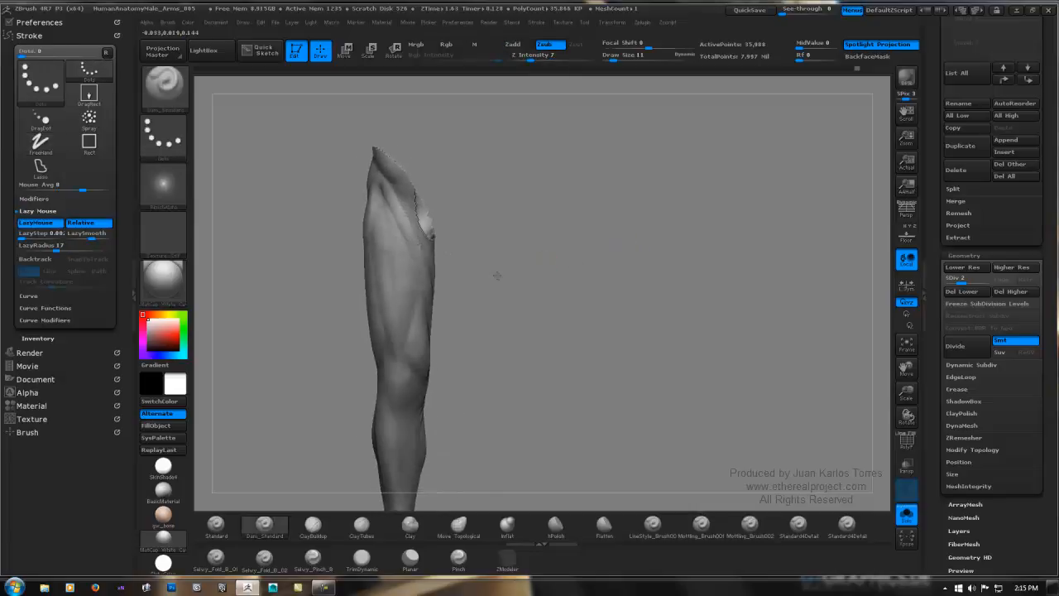
left_click_drag(496, 277, 541, 240, "alt")
right_click_drag(537, 233, 547, 203, "ctrl")
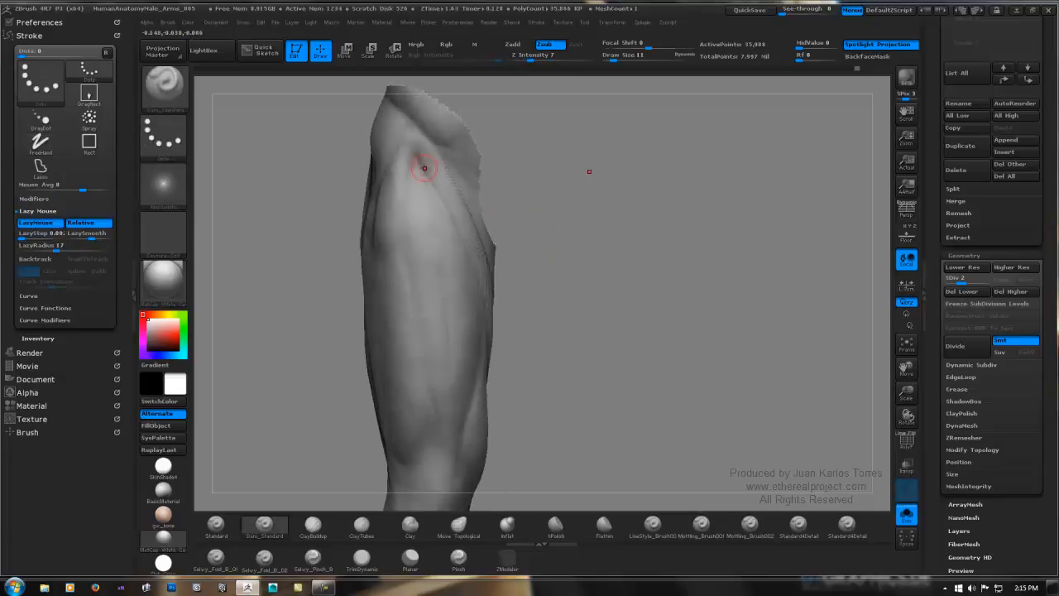
left_click_drag(414, 157, 407, 197)
left_click_drag(390, 260, 388, 265)
left_click_drag(403, 219, 403, 234)
left_click_drag(439, 464, 432, 482)
key("ctrl+z")
left_click_drag(405, 160, 408, 178)
Carve the muscle separations around the inner, back and outer thigh down to the knee, smoothing where needed.
left_click_drag(503, 298, 552, 295)
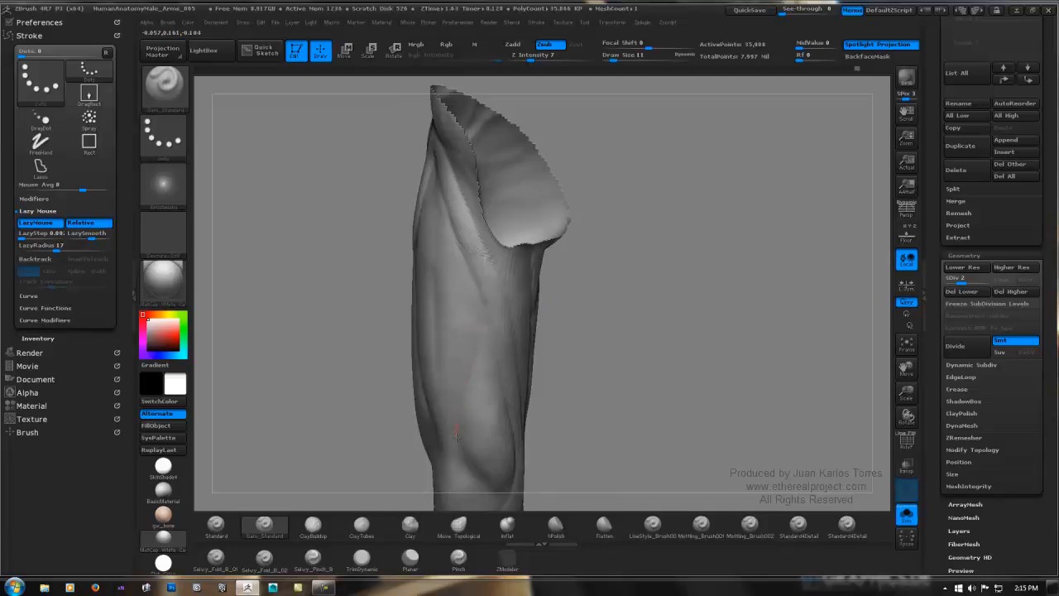
left_click_drag(575, 351, 572, 264)
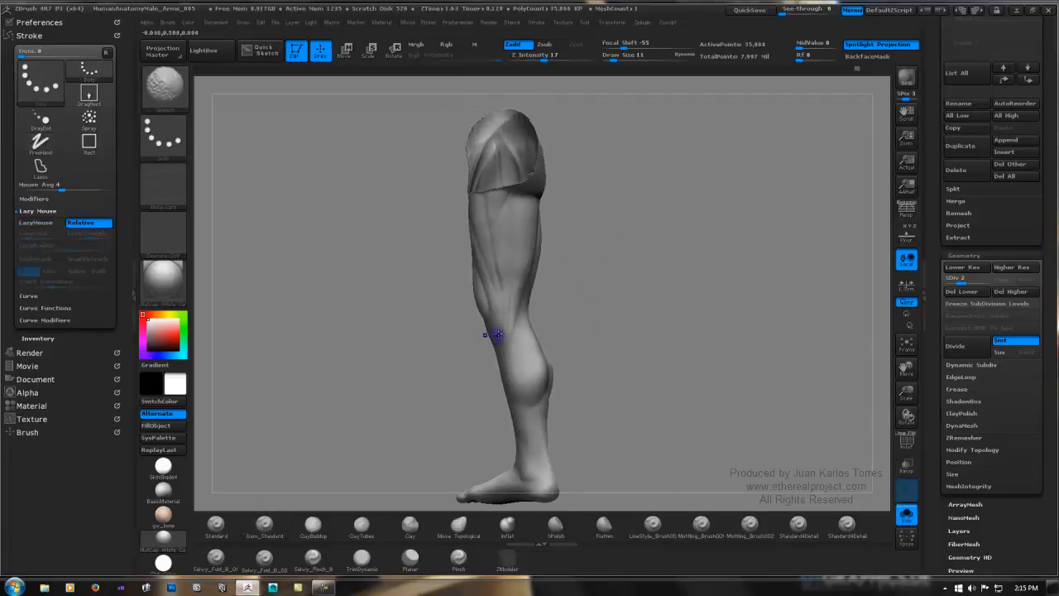
mouse_move(596, 280)
right_mouse_down()
mouse_move(588, 251)
mouse_move(613, 237)
right_mouse_up()
left_click_drag(613, 236, 574, 279)
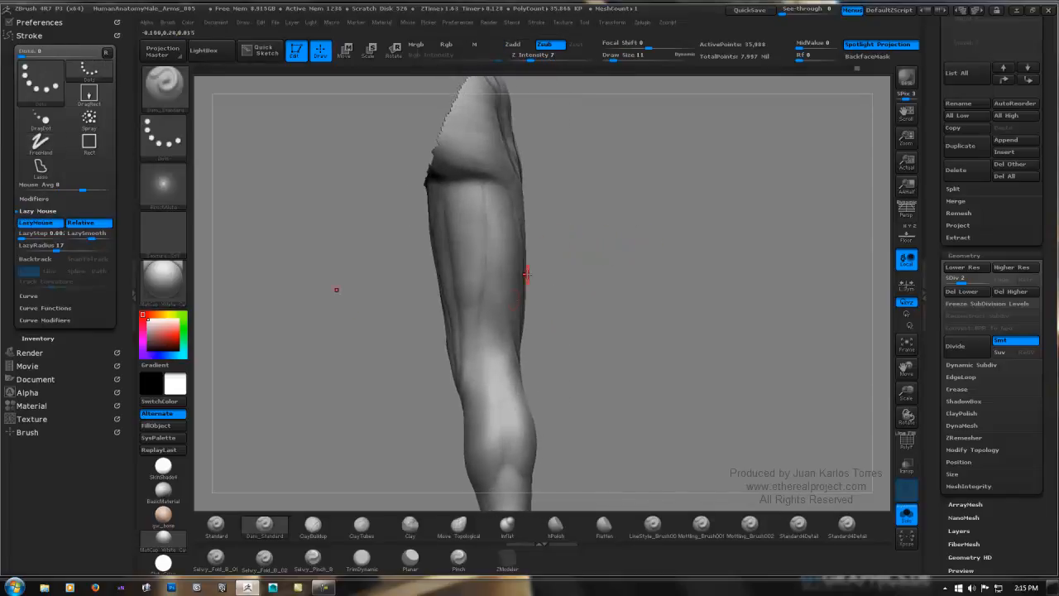
right_click_drag(494, 278, 485, 291)
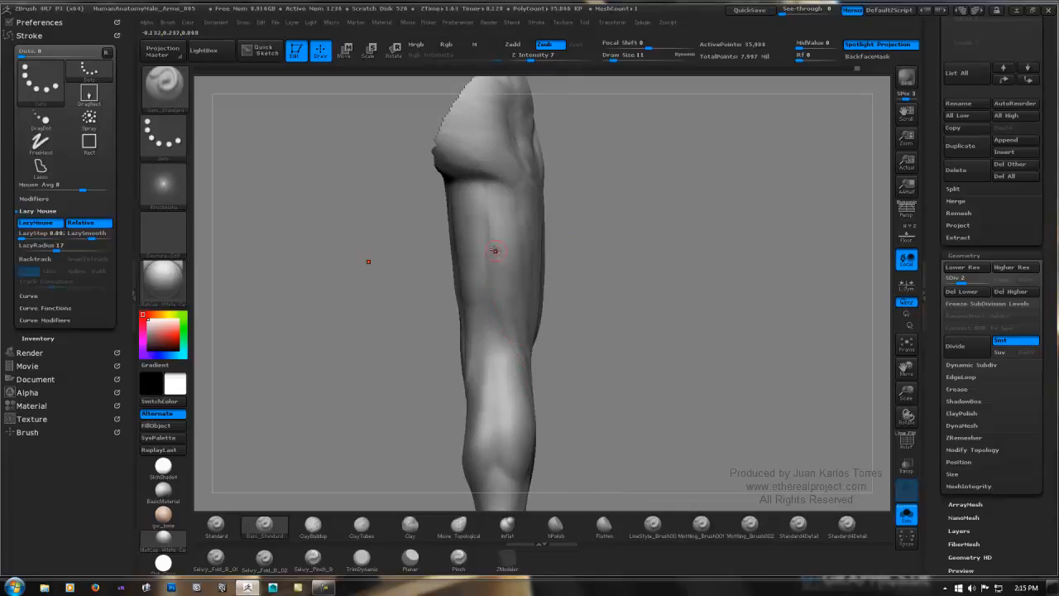
right_click_drag(513, 348, 533, 223)
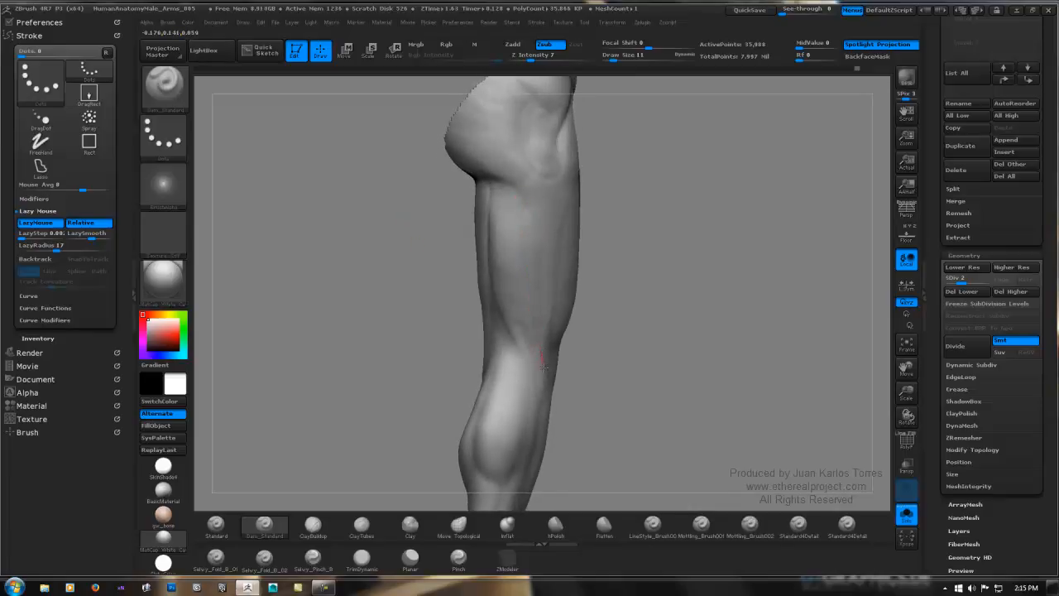
right_click_drag(549, 334, 673, 218)
Deepen the groove running from beneath the buttock down the outer back of the thigh and soften its upper end.
right_click_drag(500, 182, 445, 187)
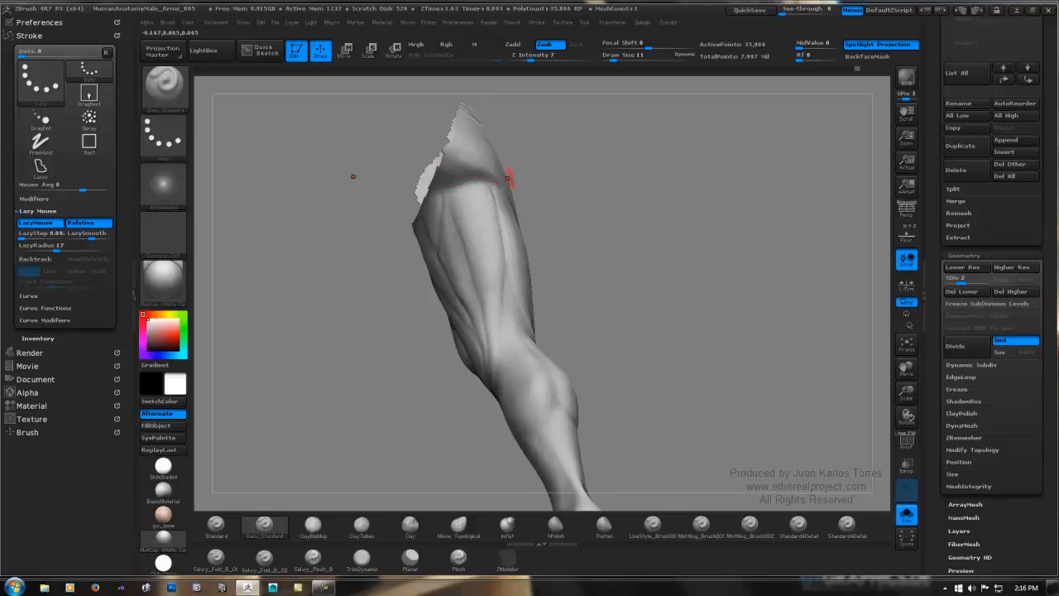
right_click_drag(507, 176, 482, 177)
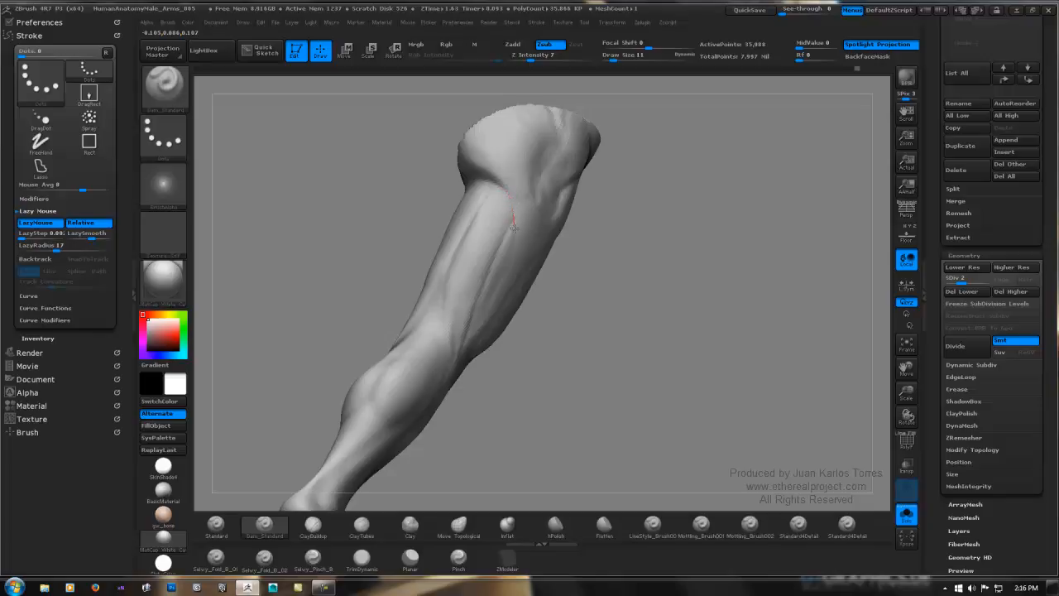
right_click_drag(508, 255, 525, 229)
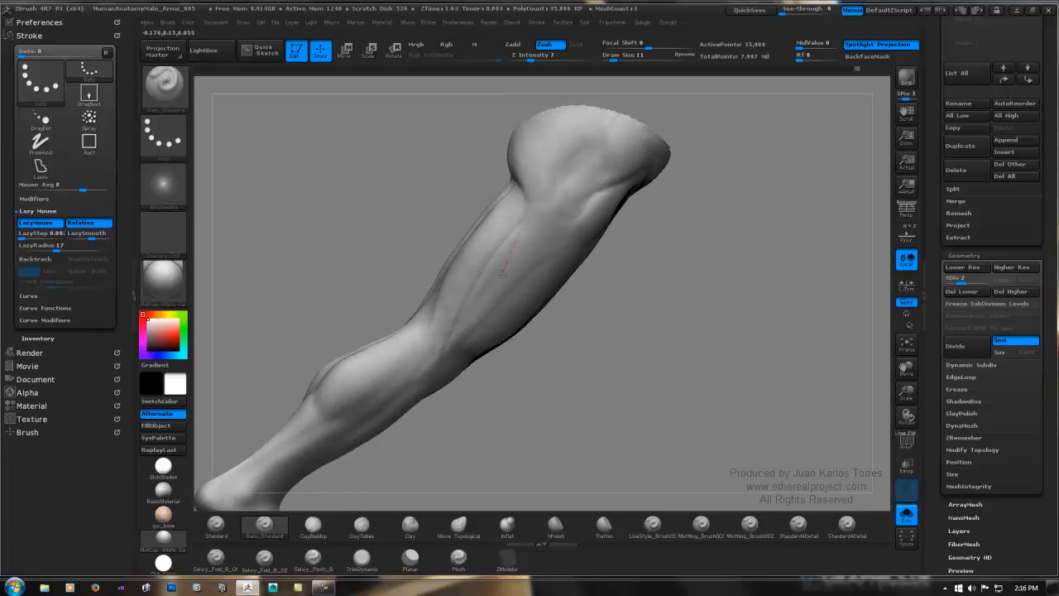
left_click_drag(454, 330, 450, 337)
left_click_drag(526, 220, 510, 263, "shift")
left_click_drag(465, 195, 583, 225)
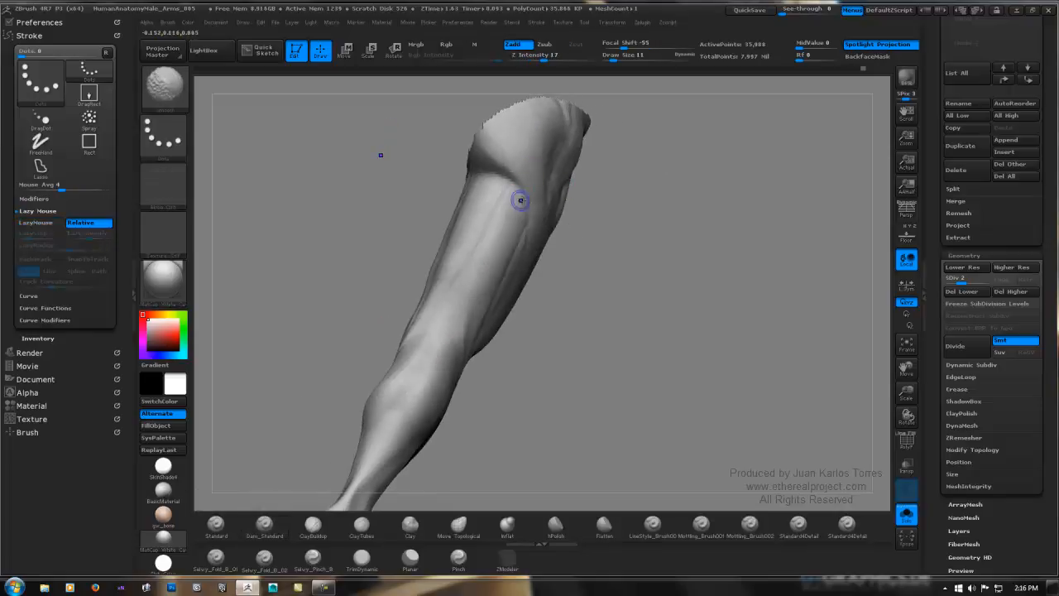
mouse_move(449, 171)
left_mouse_down()
mouse_move(544, 146)
mouse_move(502, 208)
left_mouse_up()
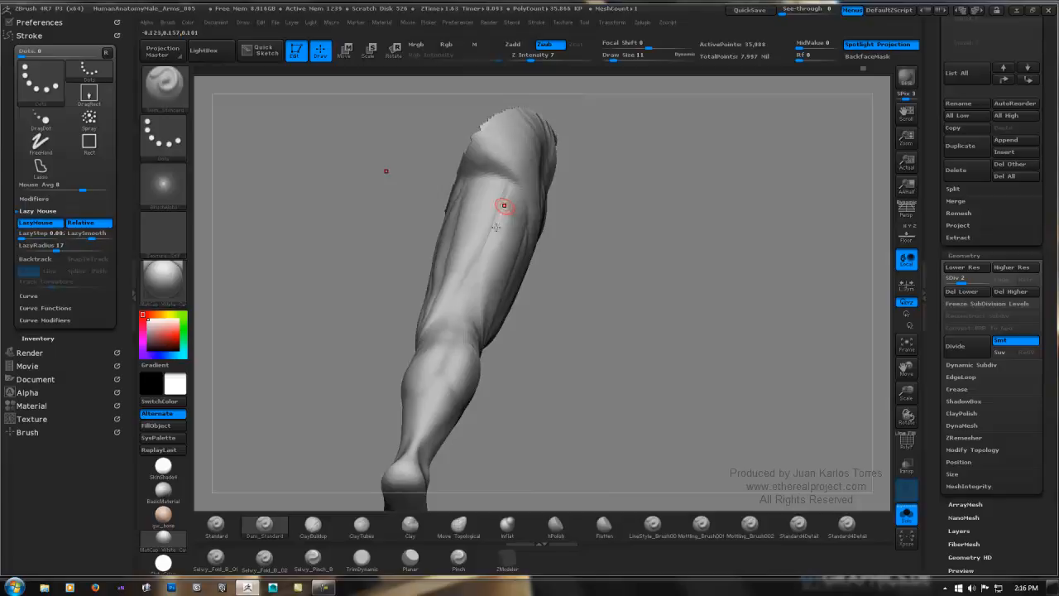
Refine the volume around the fold beneath the buttock with ClayTubes and smooth the surface there.
left_click(361, 524)
mouse_move(496, 164)
left_mouse_down()
mouse_move(477, 144)
mouse_move(495, 149)
left_mouse_up()
mouse_move(524, 191)
left_mouse_down()
mouse_move(480, 152)
mouse_move(615, 243)
mouse_move(591, 177)
mouse_move(574, 172)
mouse_move(504, 224)
left_mouse_up()
right_click_drag(504, 224, 469, 279, "ctrl")
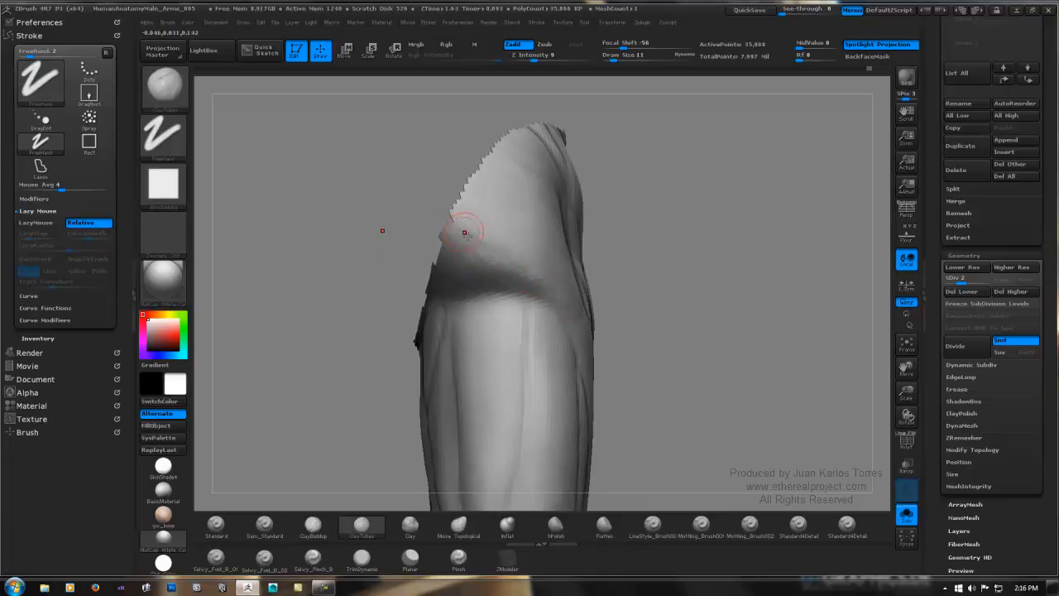
key("shift")
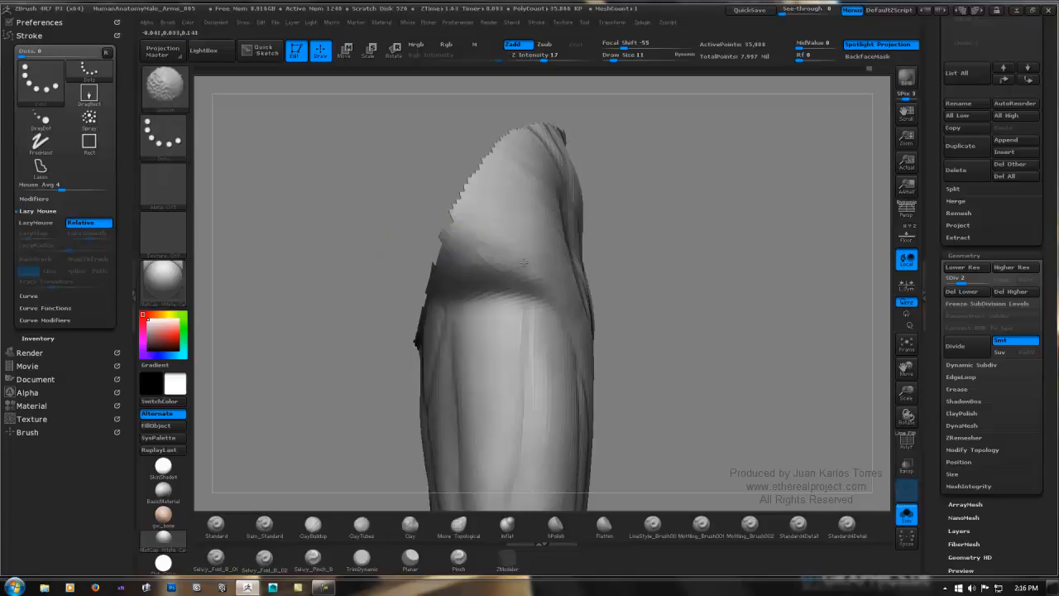
mouse_move(629, 229)
left_mouse_down()
mouse_move(730, 218)
mouse_move(612, 255)
mouse_move(610, 154)
mouse_move(594, 230)
mouse_move(559, 206)
mouse_move(607, 187)
mouse_move(592, 184)
mouse_move(563, 225)
mouse_move(623, 206)
mouse_move(539, 221)
mouse_move(587, 220)
mouse_move(487, 222)
left_mouse_up()
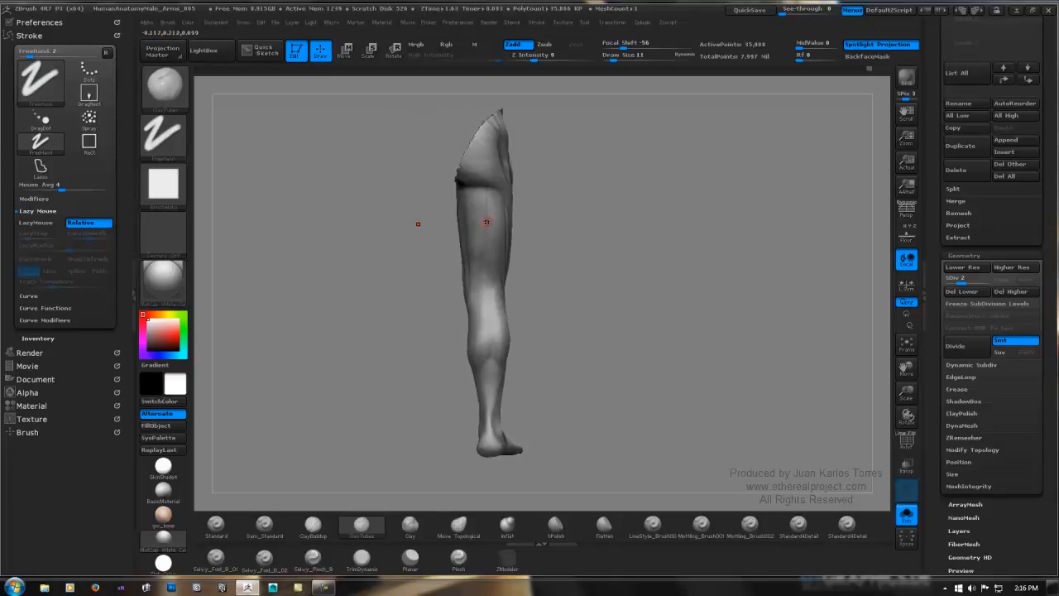
Mask a sharp triangular area between the hamstrings above the back of the knee, trim its edges and invert the mask.
left_click_drag(563, 270, 508, 265)
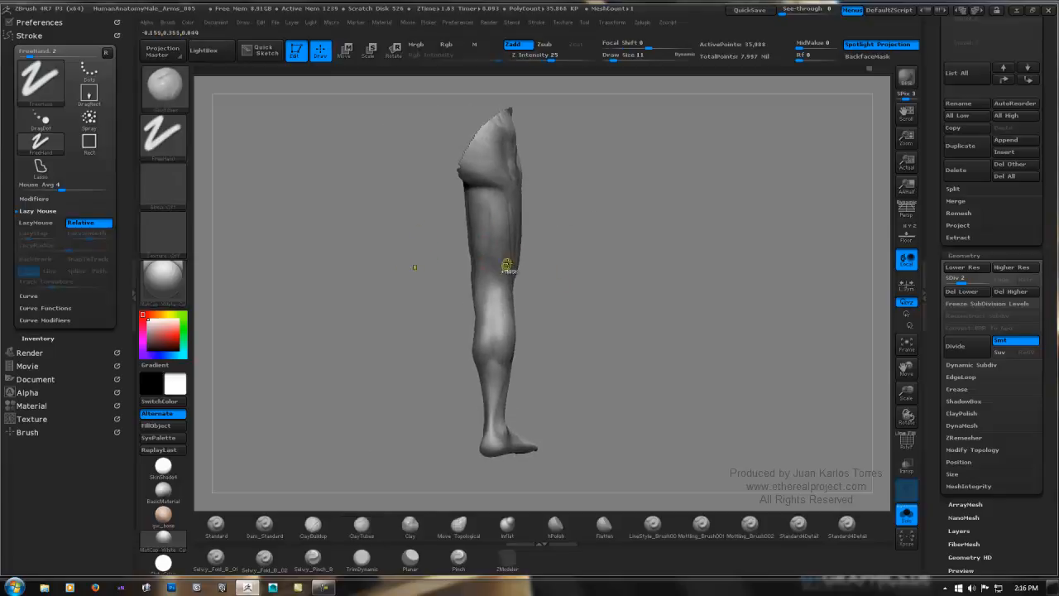
right_click_drag(509, 265, 653, 229, "ctrl")
left_click_drag(653, 230, 610, 256)
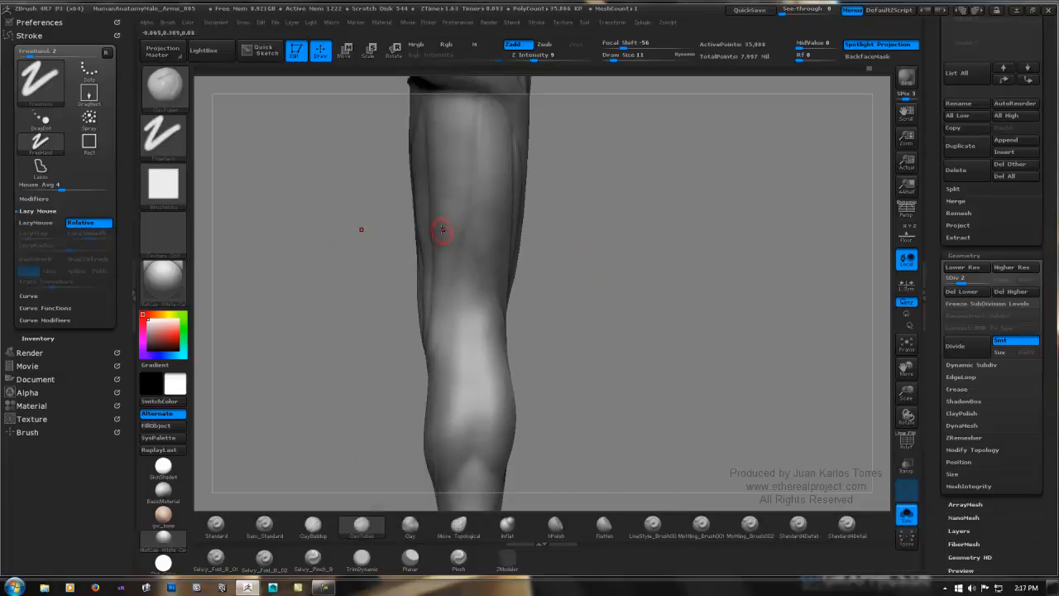
key("ctrl")
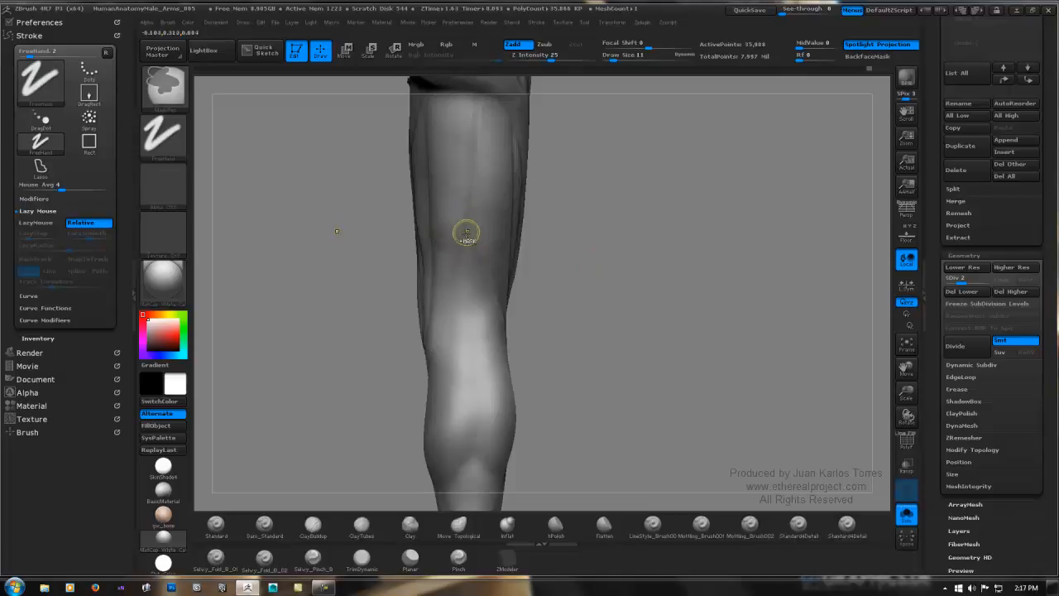
mouse_move(462, 203)
left_mouse_down("ctrl")
mouse_move(449, 294)
mouse_move(466, 284)
mouse_move(467, 235)
mouse_move(456, 223)
mouse_move(434, 300)
left_mouse_up("ctrl")
left_click_drag(472, 197, 477, 220, "ctrl+alt")
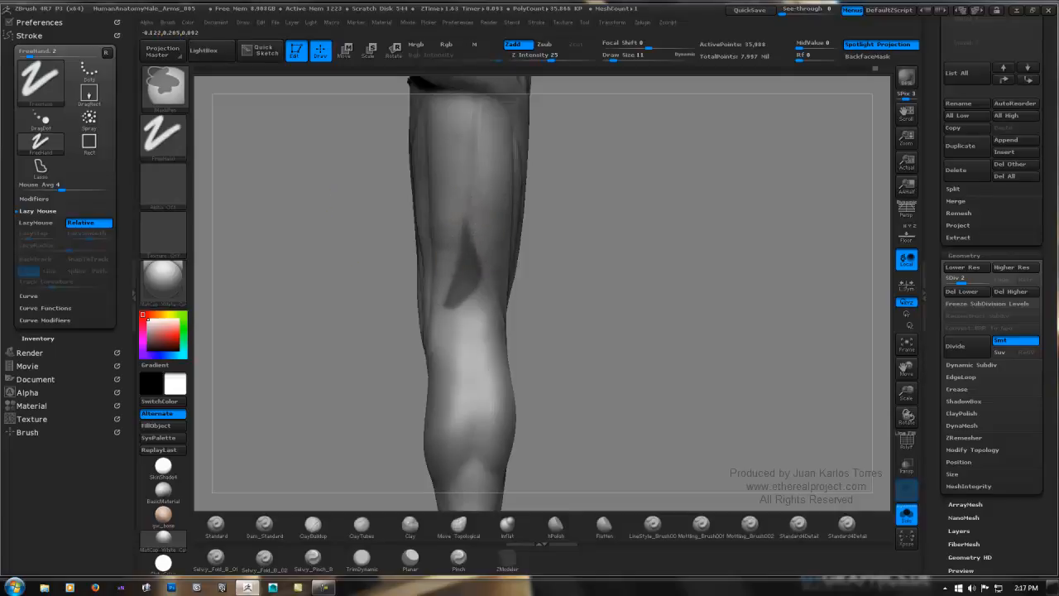
left_click_drag(465, 206, 441, 273, "ctrl+alt")
mouse_move(532, 274)
left_mouse_down("ctrl+alt")
mouse_move(444, 318)
mouse_move(450, 300)
mouse_move(437, 284)
mouse_move(435, 311)
mouse_move(447, 320)
left_mouse_up("ctrl+alt")
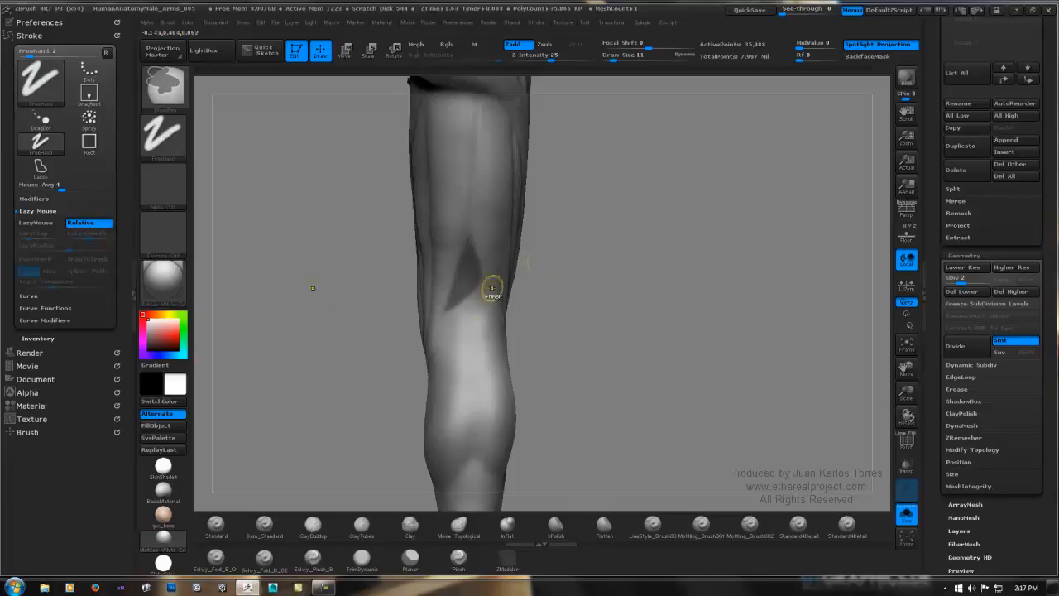
left_click(586, 240, "ctrl")
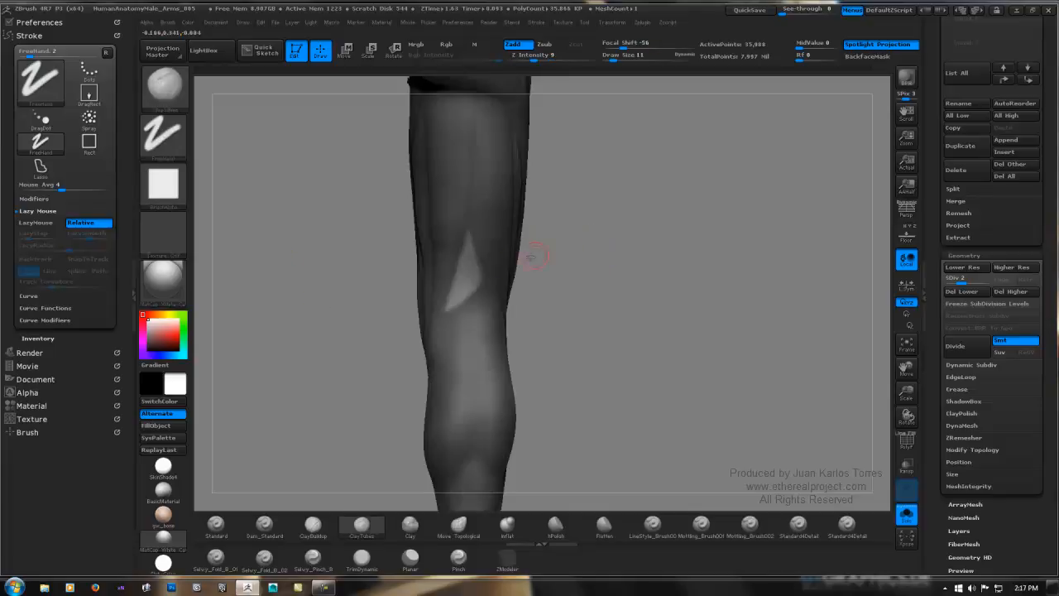
Sculpt the unmasked triangle above the back of the knee with ClayTubes, working from several angles.
left_click_drag(532, 257, 617, 250)
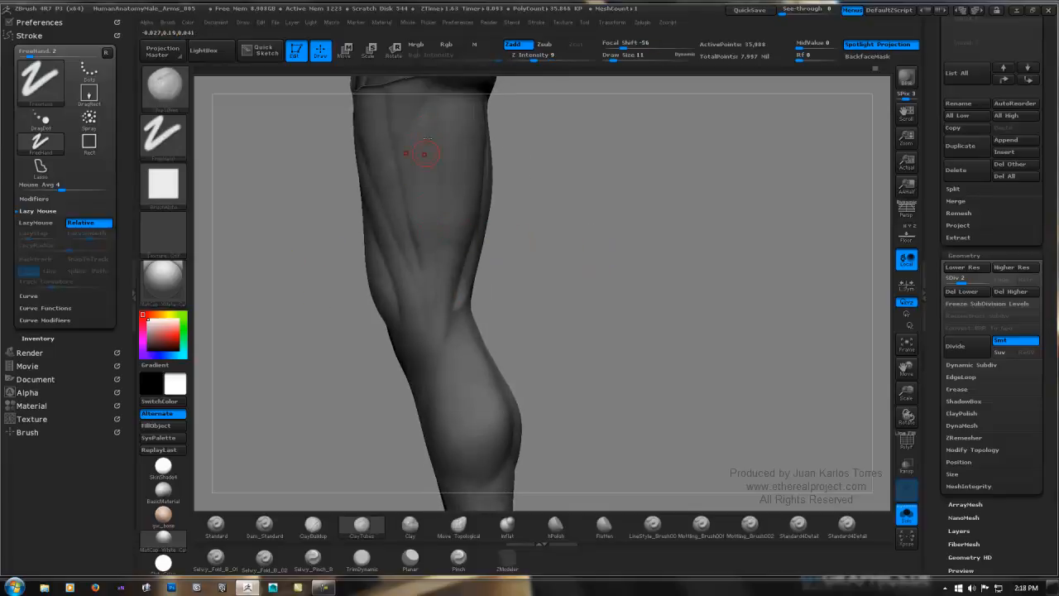
mouse_move(439, 197)
right_mouse_down()
mouse_move(429, 179)
mouse_move(482, 207)
mouse_move(487, 235)
right_mouse_up()
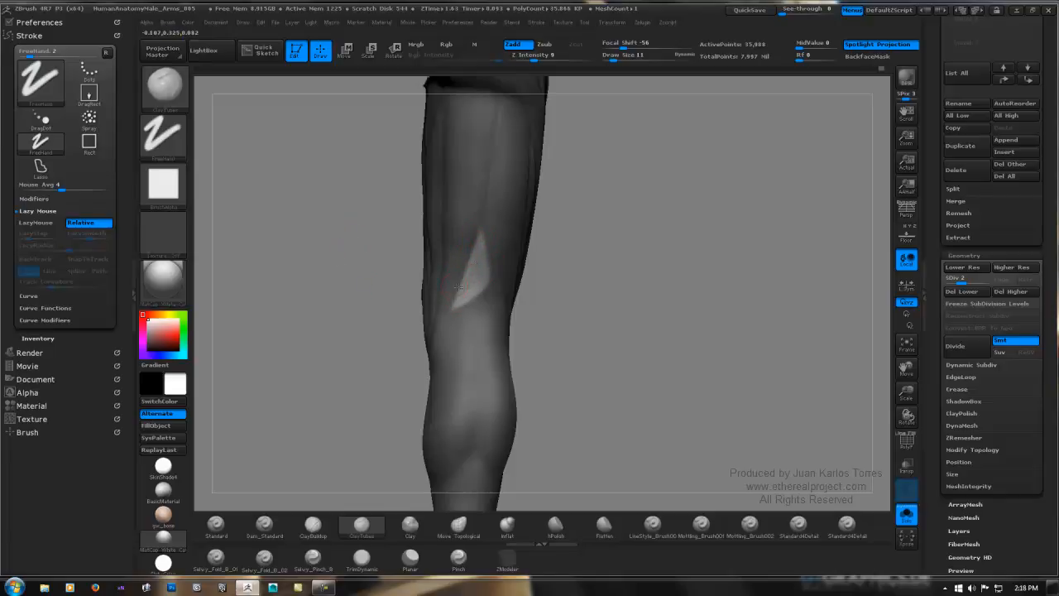
right_click_drag(481, 264, 455, 253)
left_click_drag(418, 233, 479, 263)
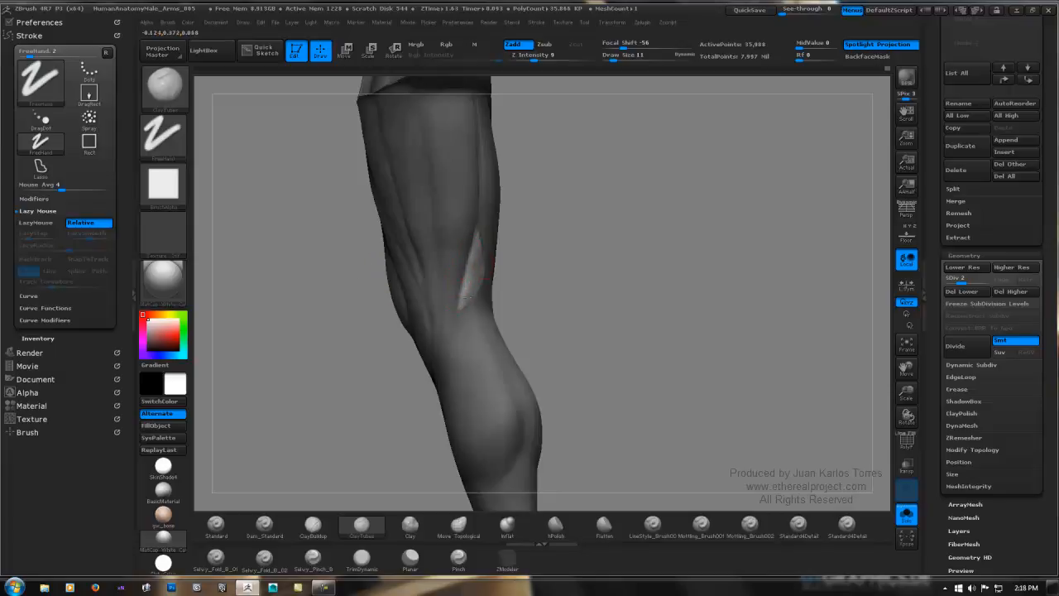
left_click_drag(386, 296, 361, 259)
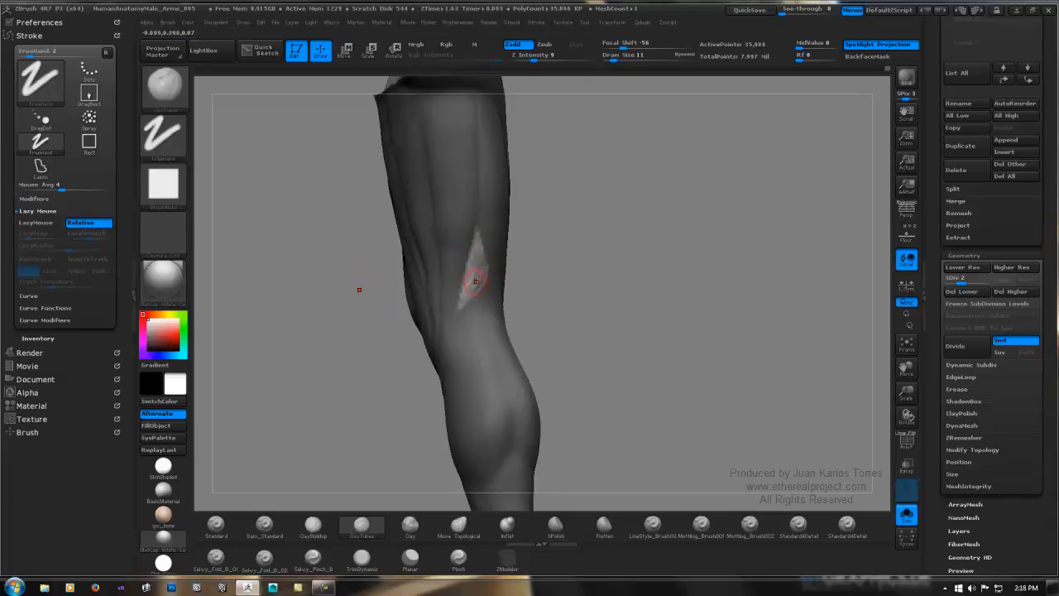
Alternate smoothing and ClayTubes strokes to even out the surface inside the unmasked triangle.
key("b")
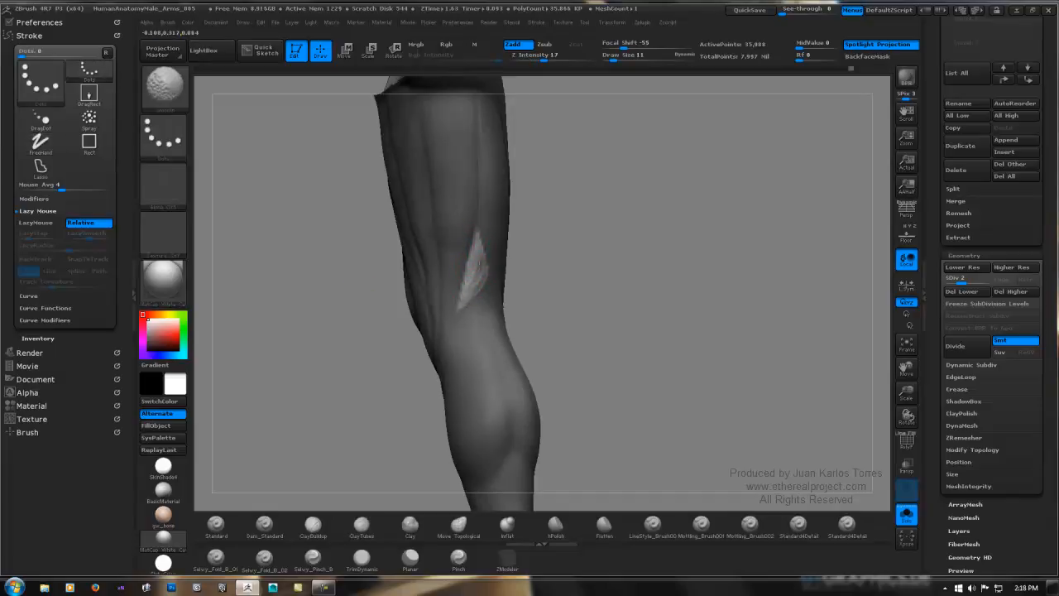
key("b")
key("c")
key("t")
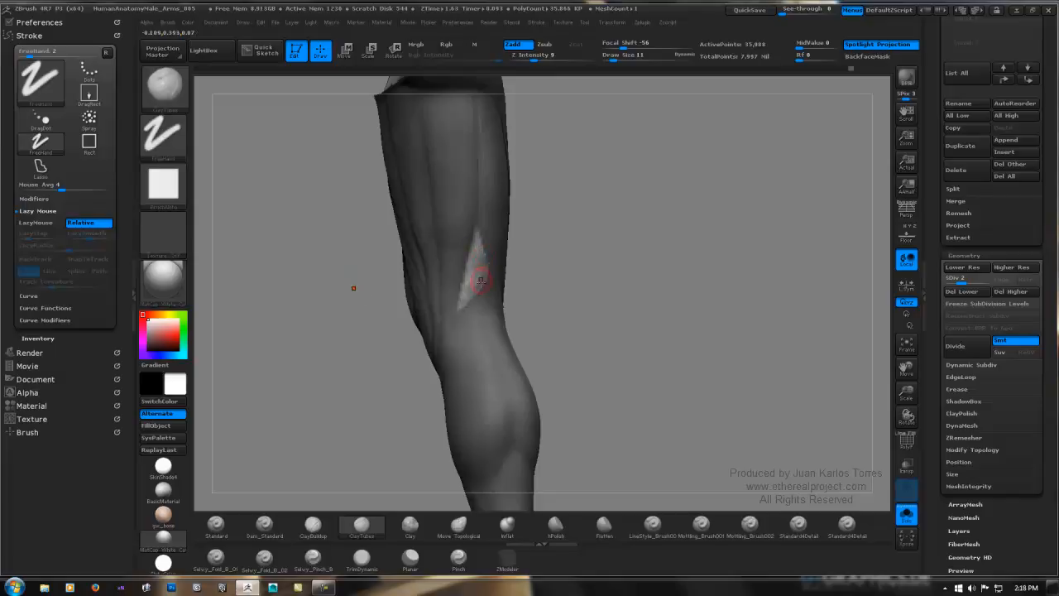
key("b")
key("s")
key("t")
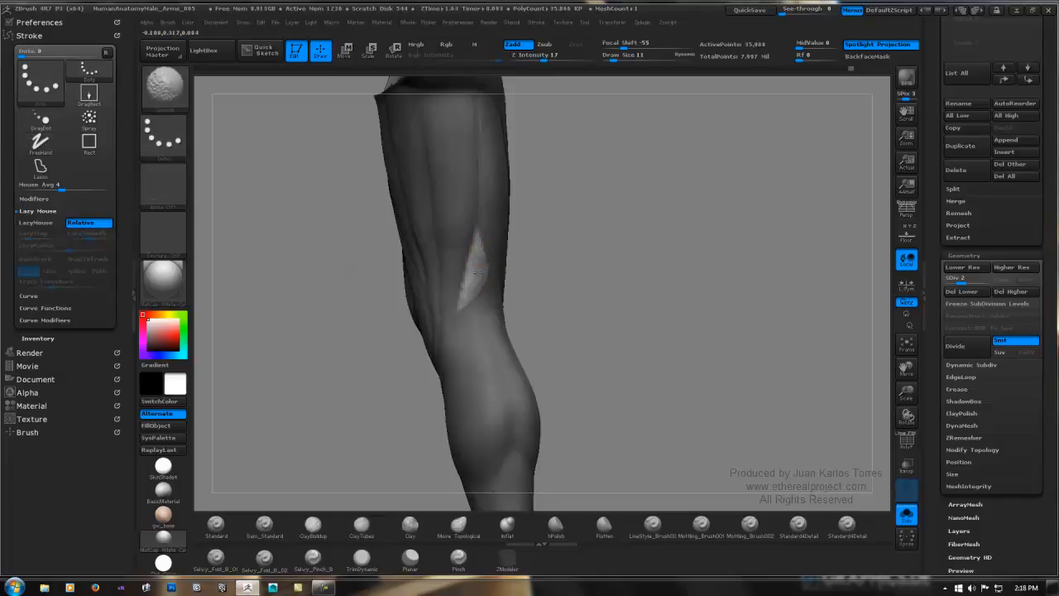
key("b")
key("c")
key("t")
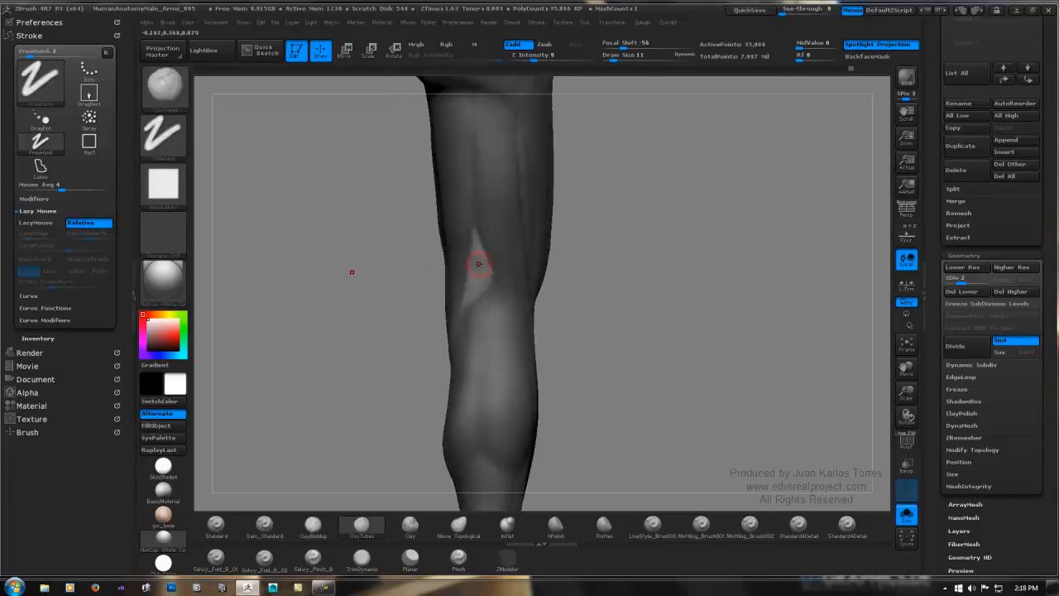
Refine the edges of the unmasked triangle against the neighbouring hamstrings with ClayTubes and smoothing.
mouse_move(475, 266)
right_mouse_down()
mouse_move(433, 253)
mouse_move(479, 268)
right_mouse_up()
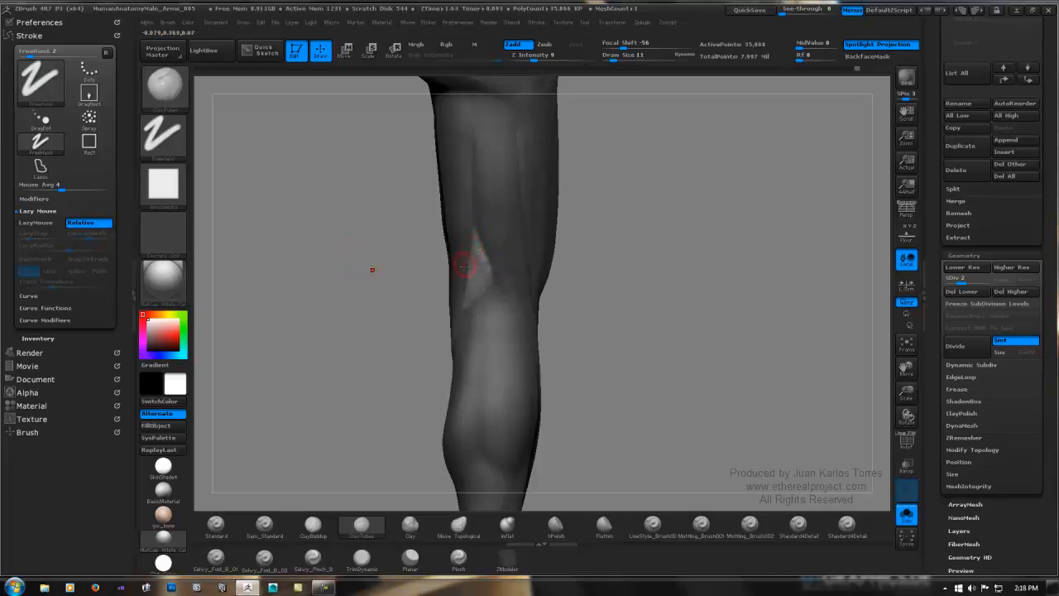
left_click_drag(468, 274, 484, 248, "shift")
mouse_move(485, 249)
right_mouse_down()
mouse_move(538, 246)
mouse_move(406, 265)
mouse_move(385, 296)
right_mouse_up()
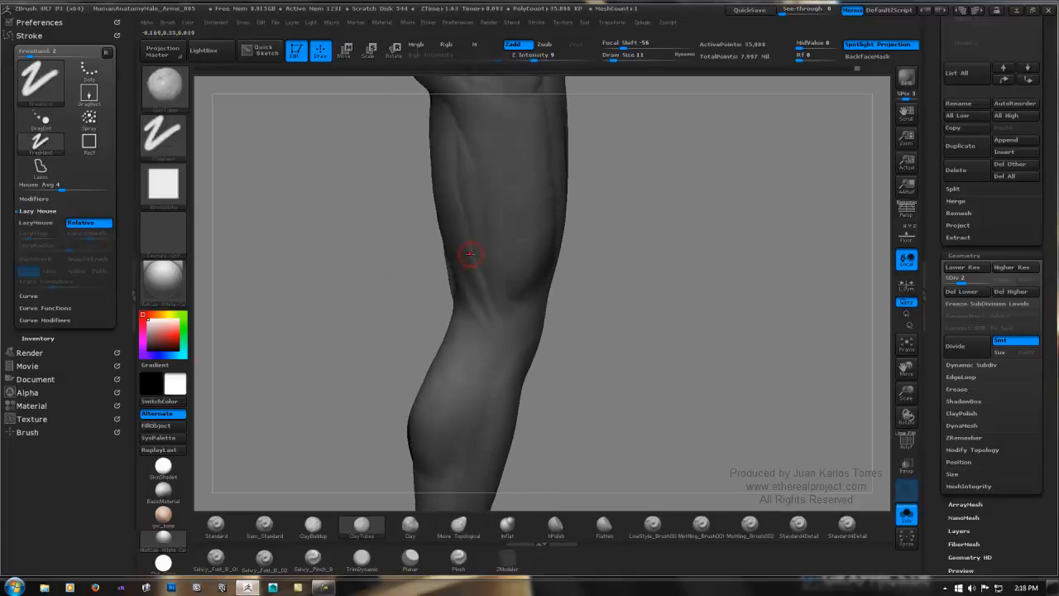
left_click_drag(438, 274, 462, 271)
right_click_drag(462, 269, 473, 287)
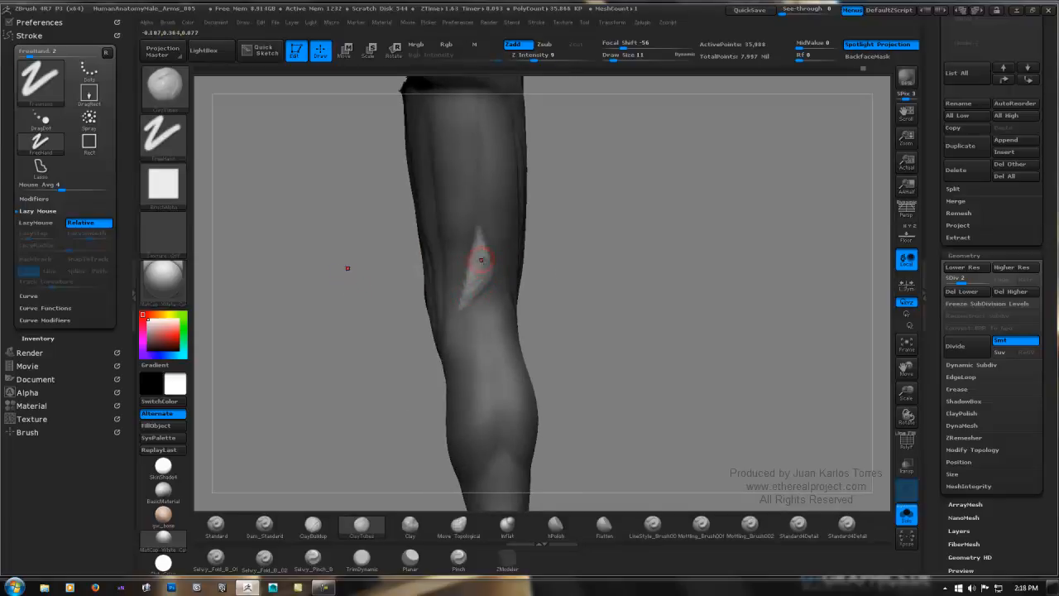
key("shift")
mouse_move(353, 262)
left_mouse_down()
mouse_move(411, 263)
mouse_move(376, 295)
mouse_move(477, 243)
left_mouse_up()
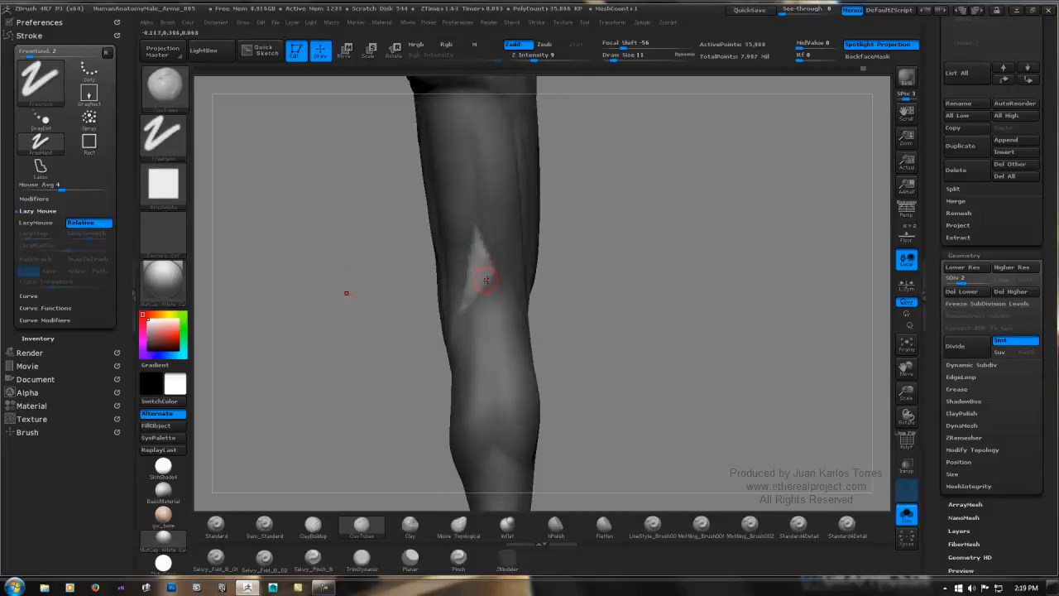
Blend the unmasked triangle above the back of the knee with smoothing and light ClayTubes strokes from several angles.
key("shift")
mouse_move(435, 277)
left_mouse_down()
mouse_move(425, 267)
mouse_move(402, 295)
mouse_move(351, 276)
left_mouse_up()
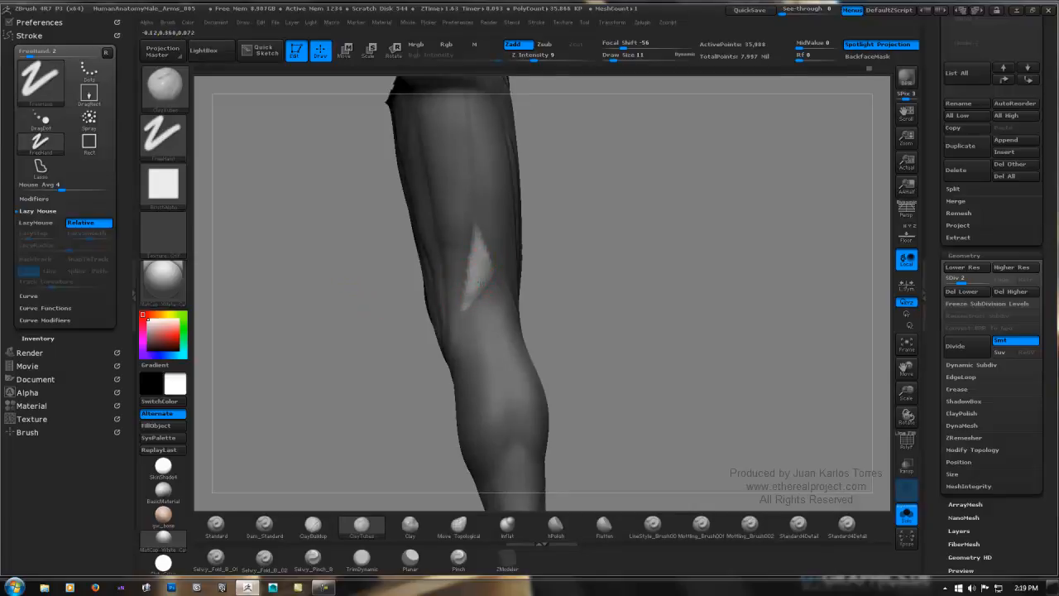
right_click_drag(469, 263, 640, 244)
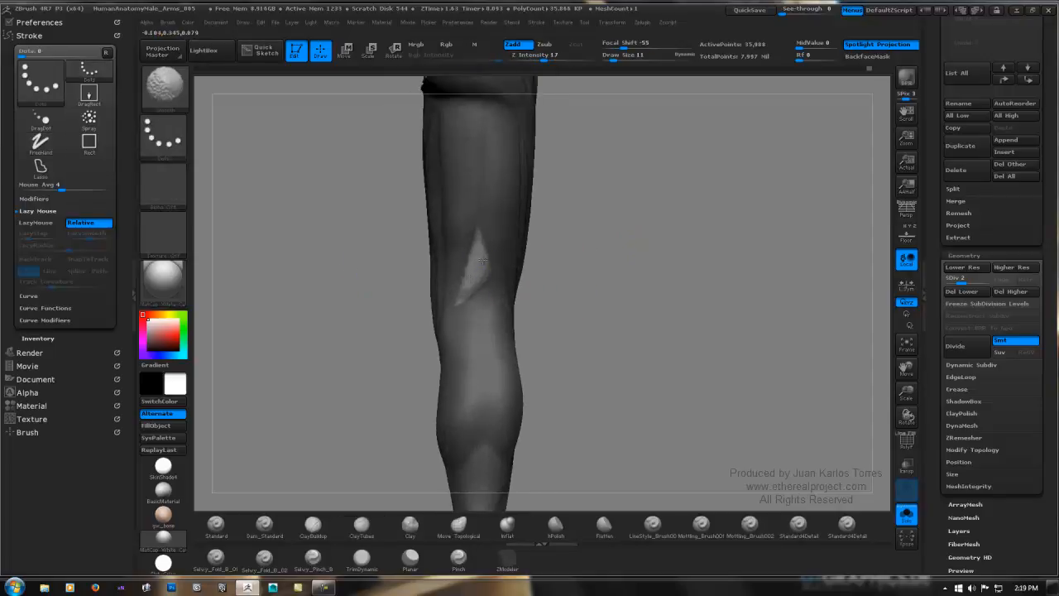
mouse_move(477, 247)
right_mouse_down()
mouse_move(520, 246)
mouse_move(466, 302)
right_mouse_up()
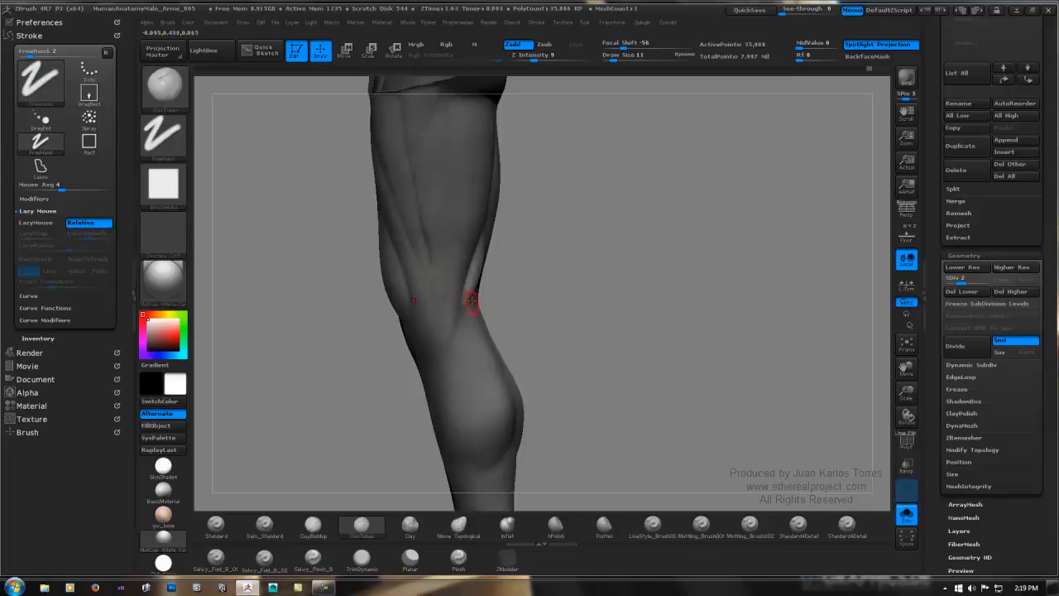
mouse_move(471, 300)
right_mouse_down()
mouse_move(488, 296)
mouse_move(467, 293)
mouse_move(584, 293)
mouse_move(638, 236)
mouse_move(525, 262)
mouse_move(637, 236)
right_mouse_up()
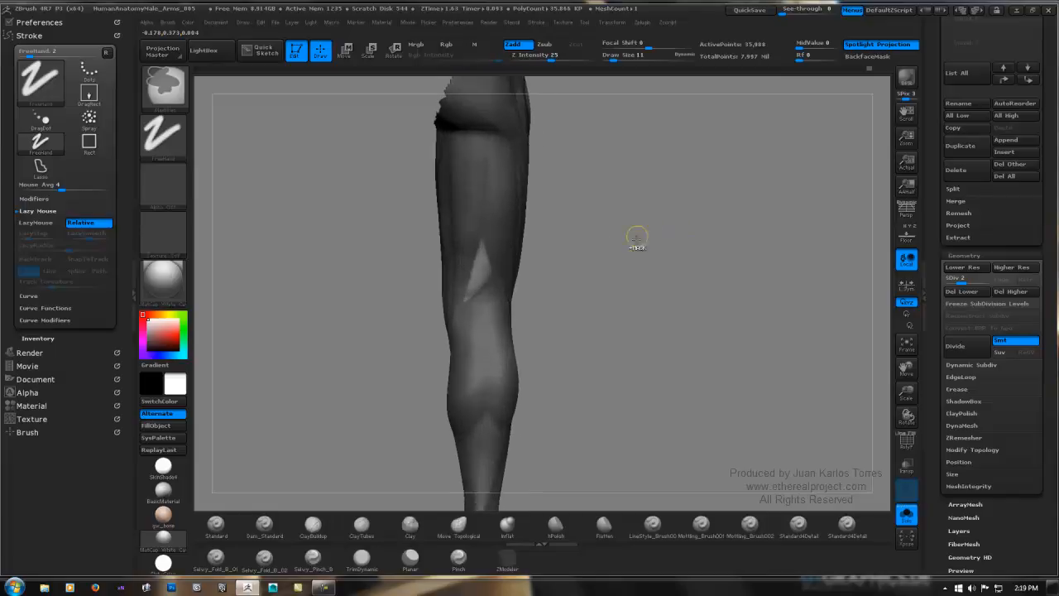
Clear the mask from the leg and smooth the transition around the hollow above the back of the knee.
left_click_drag(636, 237, 619, 248, "ctrl")
right_click_drag(513, 268, 564, 255, "ctrl")
mouse_move(480, 272)
left_mouse_down("shift")
mouse_move(450, 262)
mouse_move(460, 276)
mouse_move(455, 267)
mouse_move(439, 303)
left_mouse_up("shift")
mouse_move(598, 230)
right_mouse_down("ctrl")
mouse_move(443, 236)
mouse_move(596, 224)
mouse_move(455, 260)
right_mouse_up("ctrl")
right_click_drag(607, 259, 533, 237)
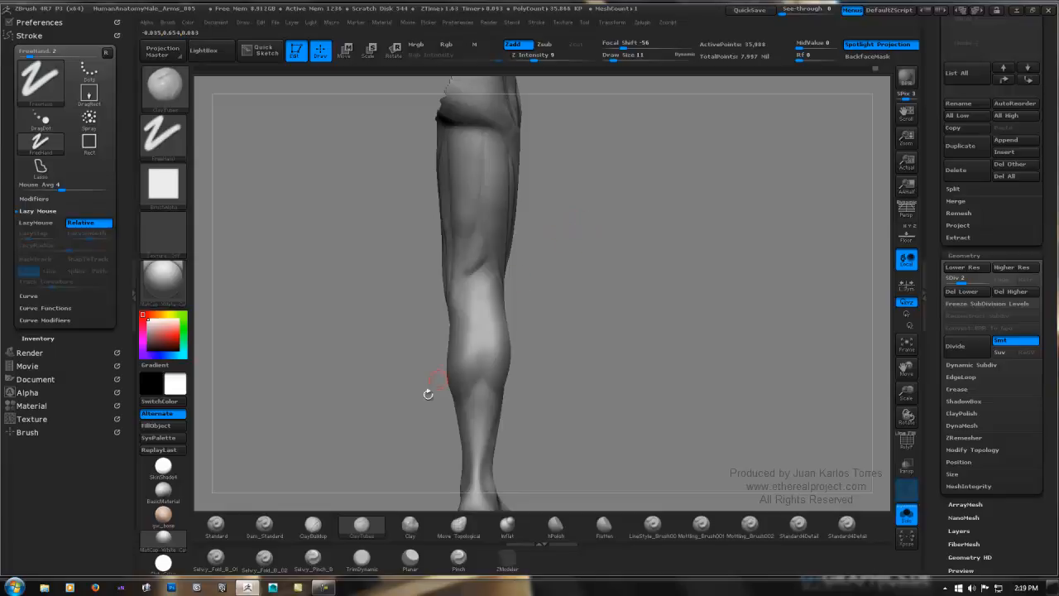
mouse_move(469, 291)
right_mouse_down()
mouse_move(524, 273)
mouse_move(454, 341)
right_mouse_up()
Carve the edges of the hollow between the hamstring tendons behind the knee with Dam_Standard.
left_click(264, 524)
right_click_drag(335, 412, 478, 229)
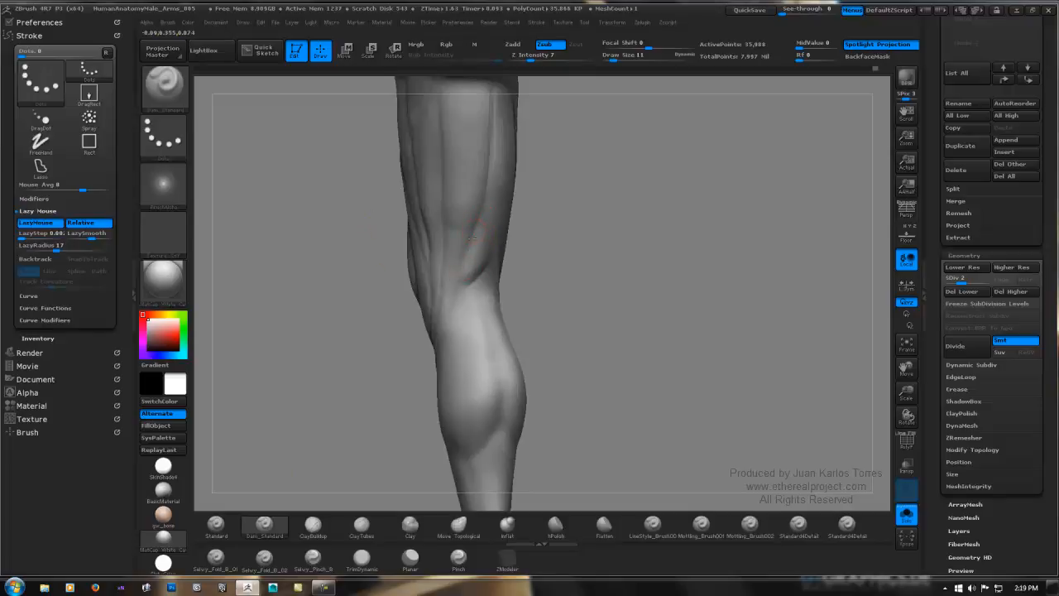
left_click_drag(452, 306, 466, 257)
right_click_drag(466, 257, 487, 236)
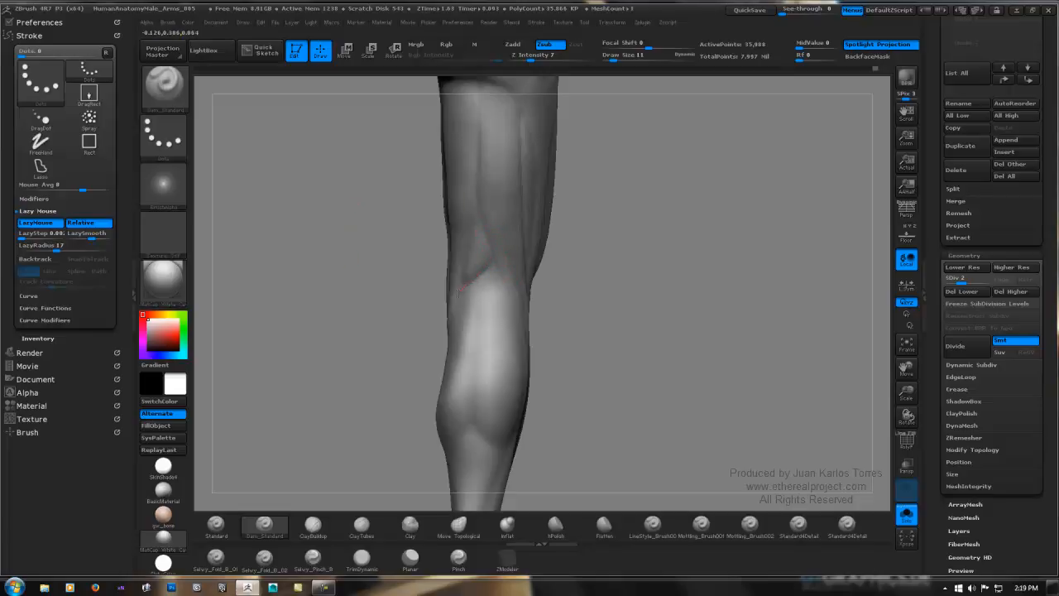
right_click_drag(621, 224, 667, 218)
right_click_drag(580, 249, 450, 406)
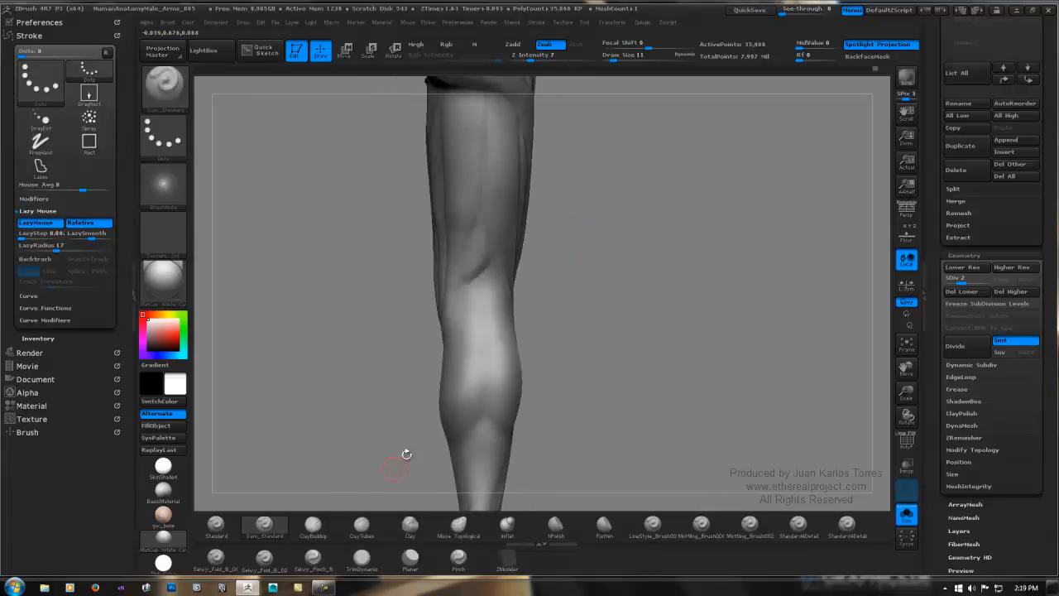
Raise the leg mesh to subdivision level 4 and select the Rake brush.
key("d")
key("d")
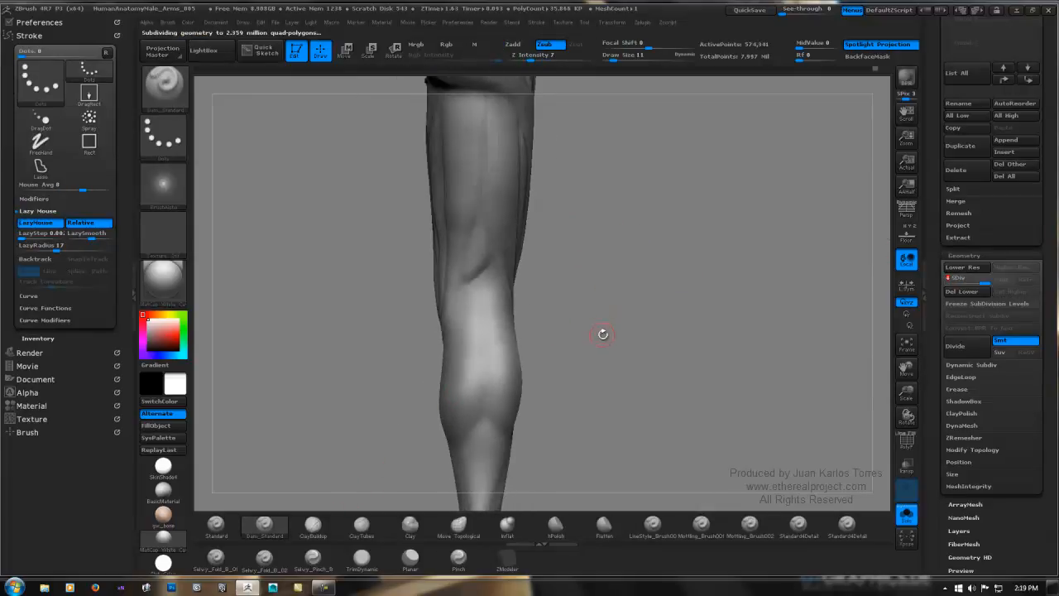
key("b")
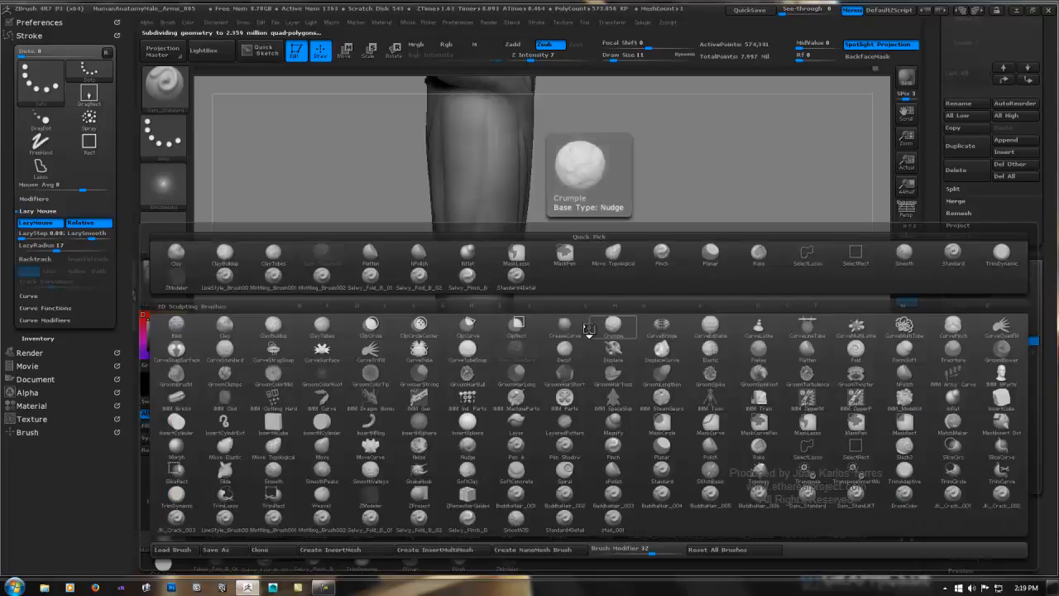
key("r")
key("k")
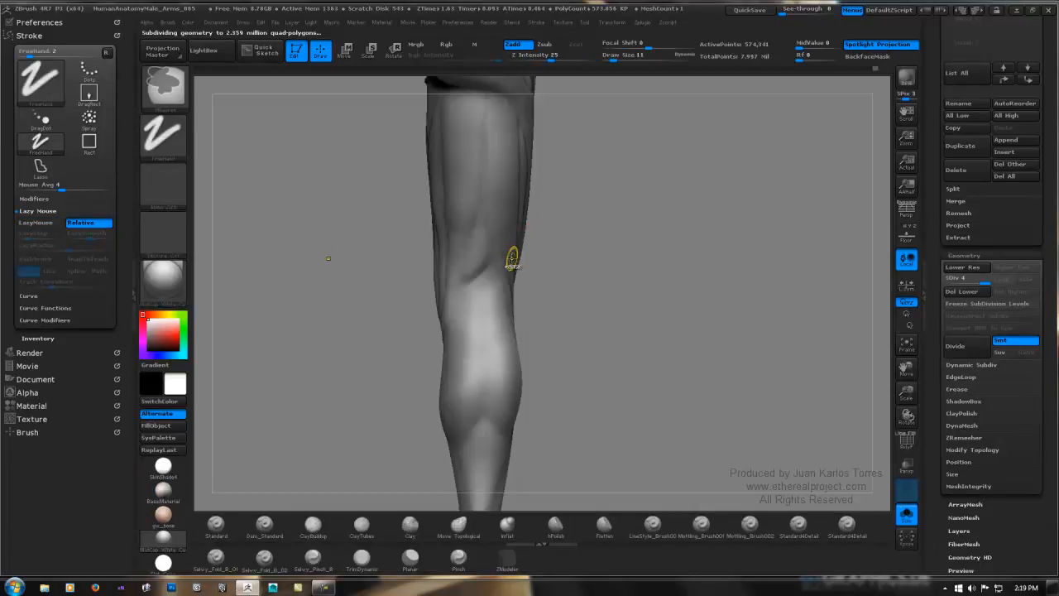
Mask a curved band along the lower edge of the buttock and continue it down onto the outer thigh.
mouse_move(510, 258)
right_mouse_down("ctrl")
mouse_move(550, 247)
mouse_move(527, 233)
mouse_move(494, 180)
mouse_move(473, 207)
mouse_move(525, 167)
mouse_move(449, 203)
mouse_move(480, 166)
right_mouse_up("ctrl")
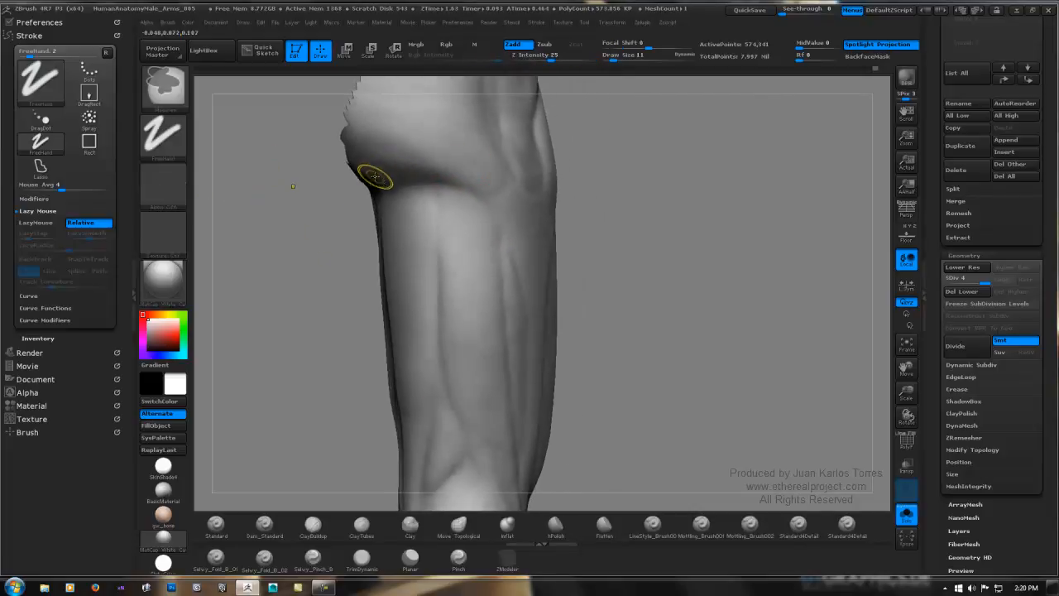
mouse_move(368, 173)
left_mouse_down("ctrl")
mouse_move(413, 168)
mouse_move(495, 186)
mouse_move(377, 151)
mouse_move(358, 159)
left_mouse_up("ctrl")
mouse_move(480, 189)
right_mouse_down()
mouse_move(475, 155)
mouse_move(371, 185)
right_mouse_up()
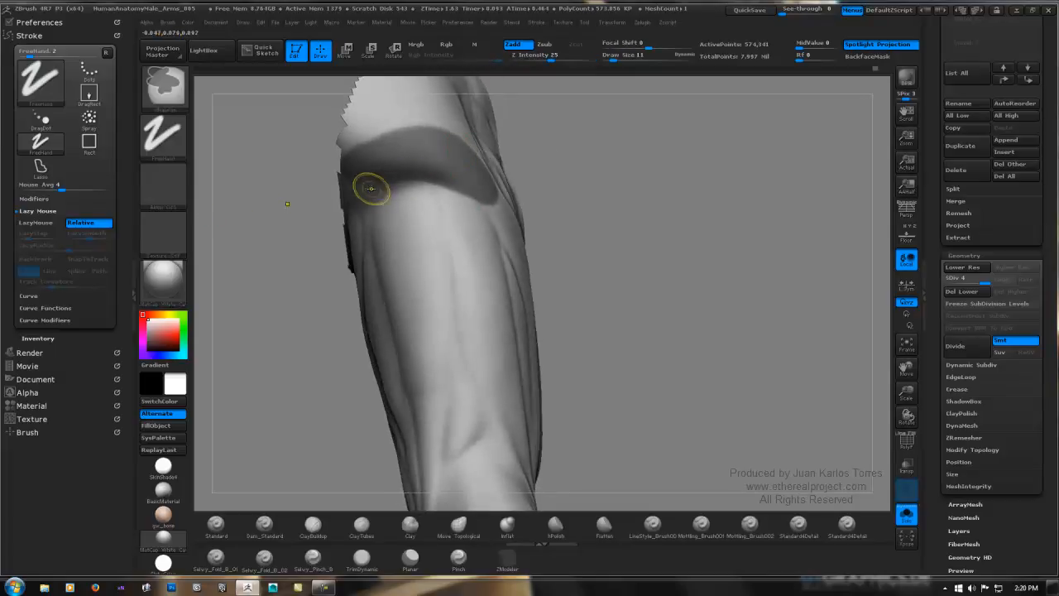
mouse_move(371, 185)
left_mouse_down("ctrl")
mouse_move(414, 177)
mouse_move(384, 192)
mouse_move(346, 183)
left_mouse_up("ctrl")
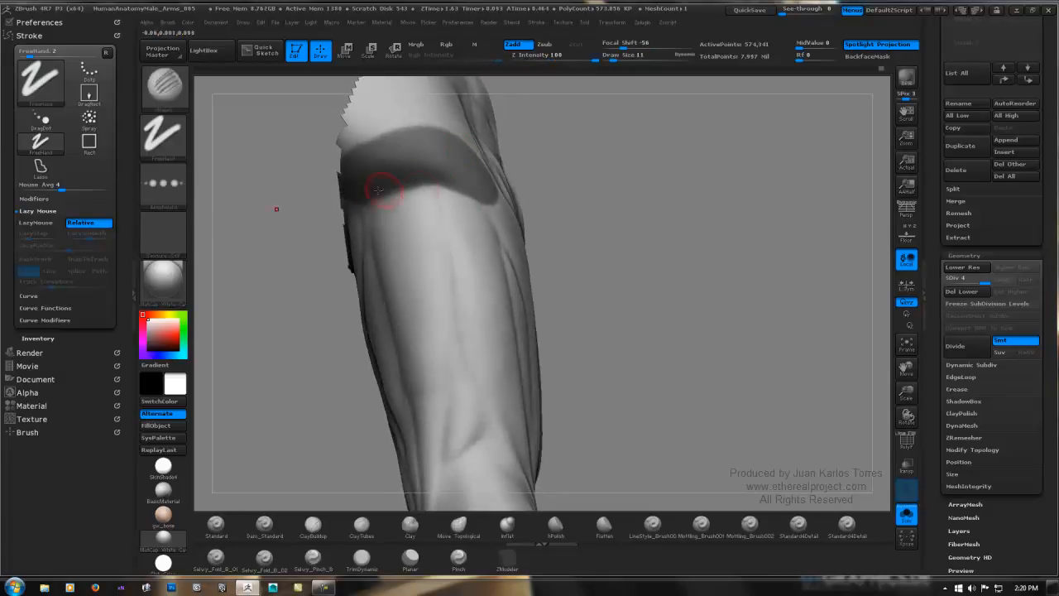
left_click_drag(276, 208, 419, 221)
mouse_move(487, 198)
left_mouse_down("ctrl")
mouse_move(497, 216)
mouse_move(485, 190)
mouse_move(509, 254)
left_mouse_up("ctrl")
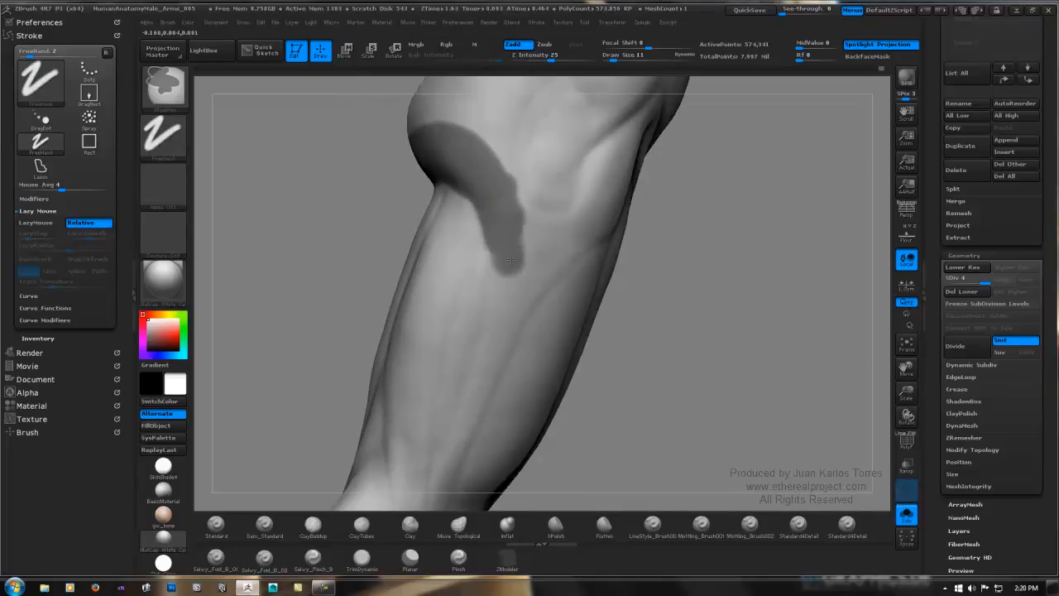
mouse_move(525, 253)
right_mouse_down()
mouse_move(638, 229)
mouse_move(604, 249)
mouse_move(457, 163)
right_mouse_up()
Set the Rake brush's Z Intensity to 7 and carve fine muscle fibres down the outer hamstring below the masked buttock.
left_click_drag(455, 155, 450, 277)
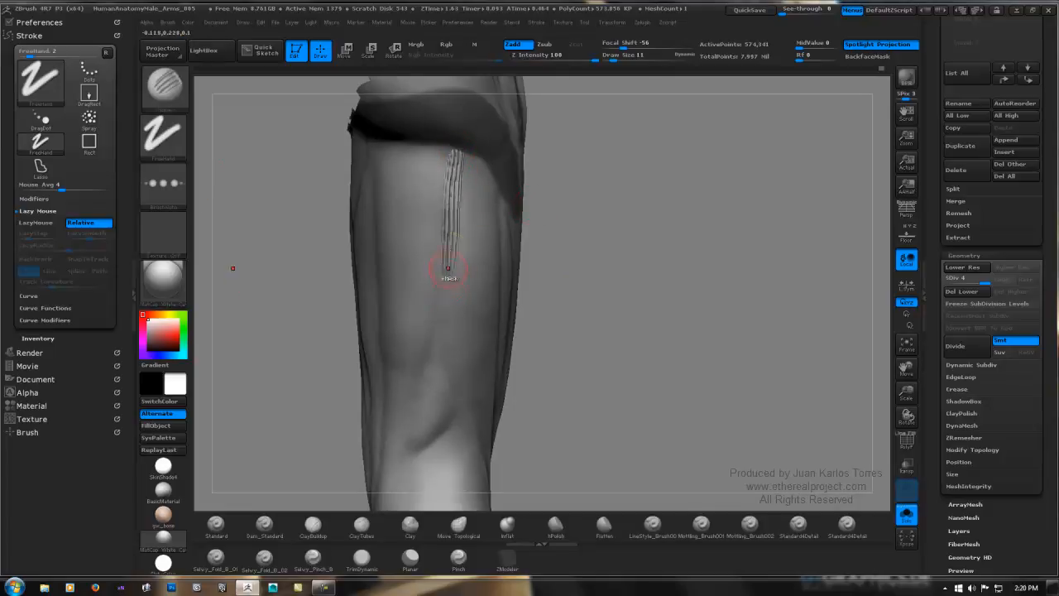
key("ctrl+z")
key("space")
left_click_drag(588, 289, 607, 290)
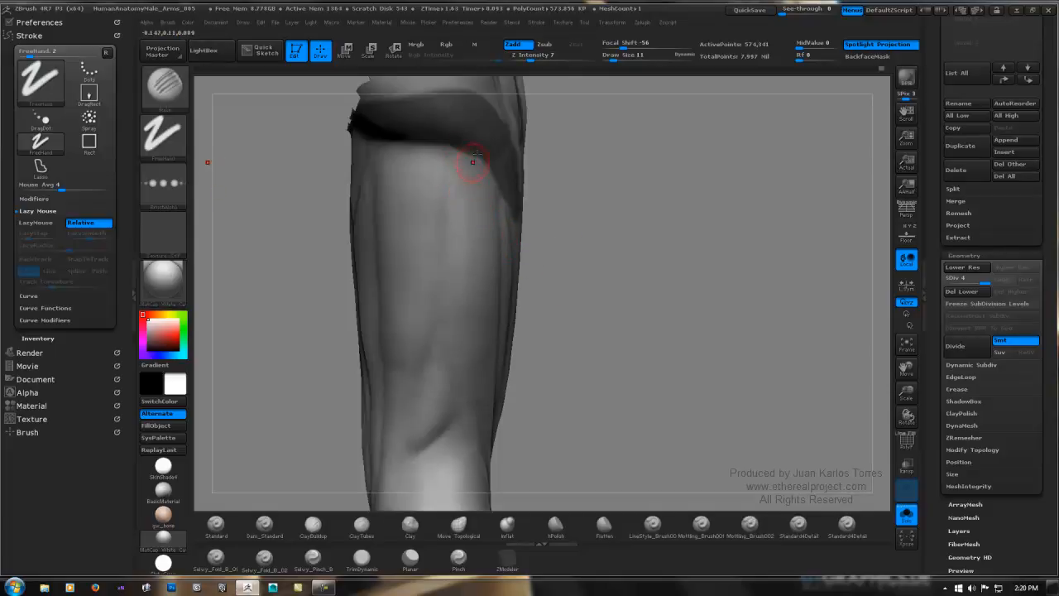
key("alt")
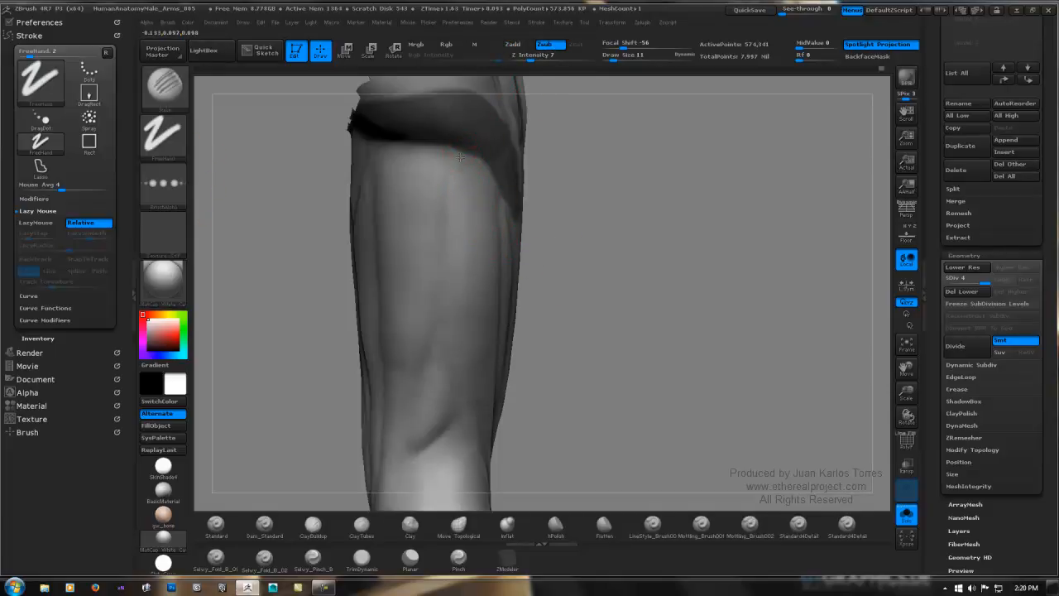
key("ctrl+z")
right_click_drag(469, 316, 466, 260)
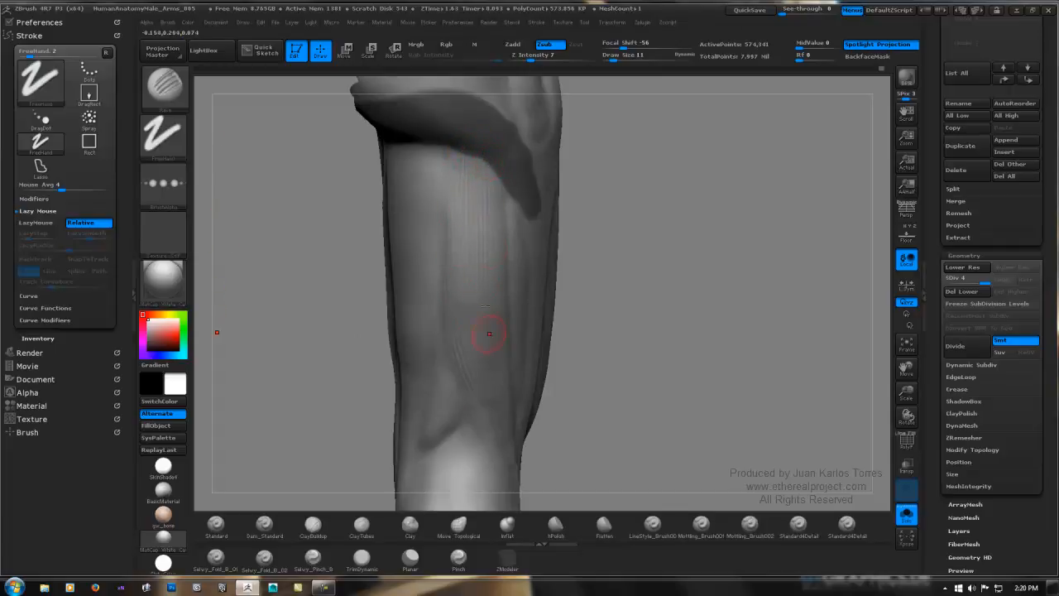
right_click_drag(477, 238, 478, 208)
Mask a long strip down the outer thigh and rake fibres beside it along the outer hamstring to the knee.
mouse_move(530, 206)
left_mouse_down("ctrl")
mouse_move(531, 324)
mouse_move(553, 432)
left_mouse_up("ctrl")
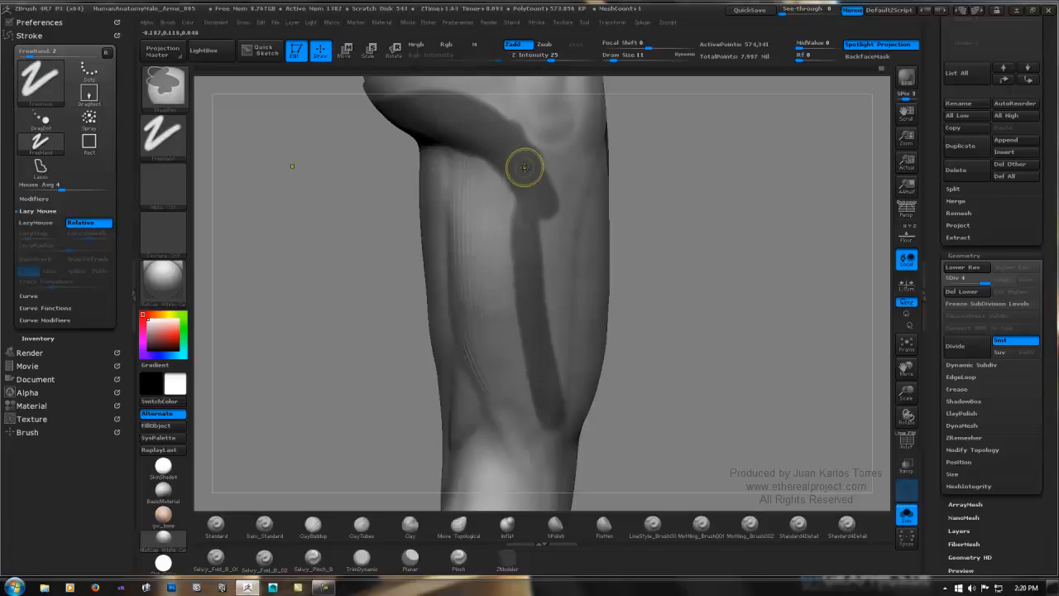
left_click_drag(525, 167, 512, 223, "ctrl")
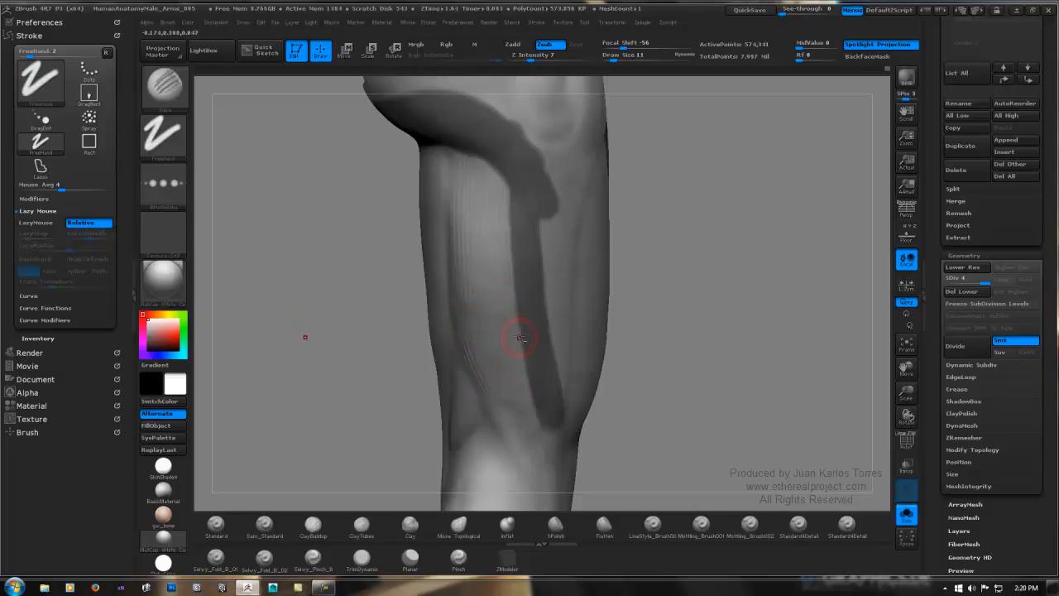
right_click_drag(520, 338, 472, 251, "alt")
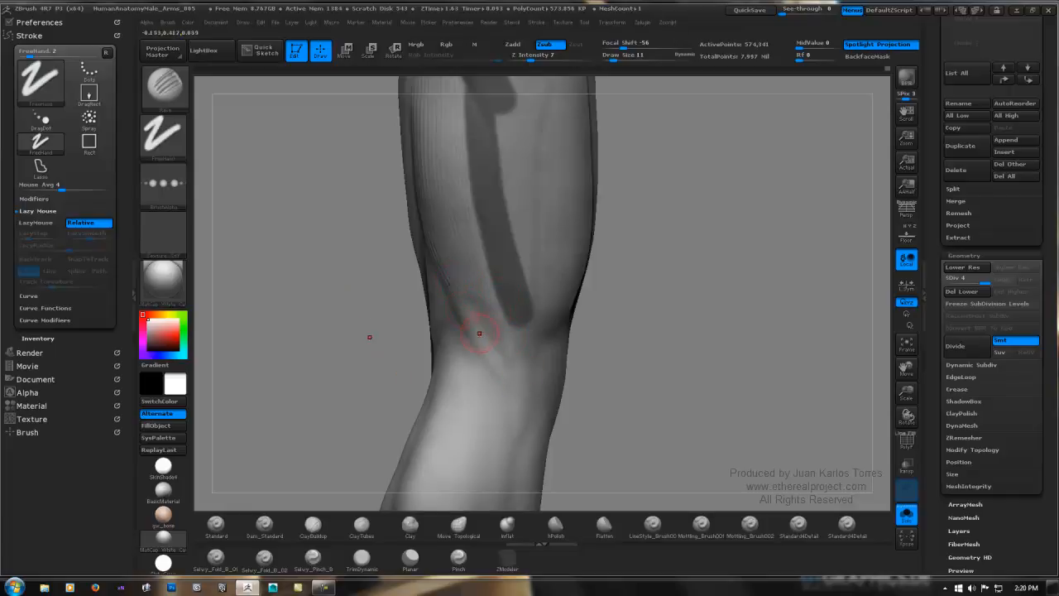
left_click_drag(495, 365, 513, 383)
right_click_drag(520, 390, 575, 390)
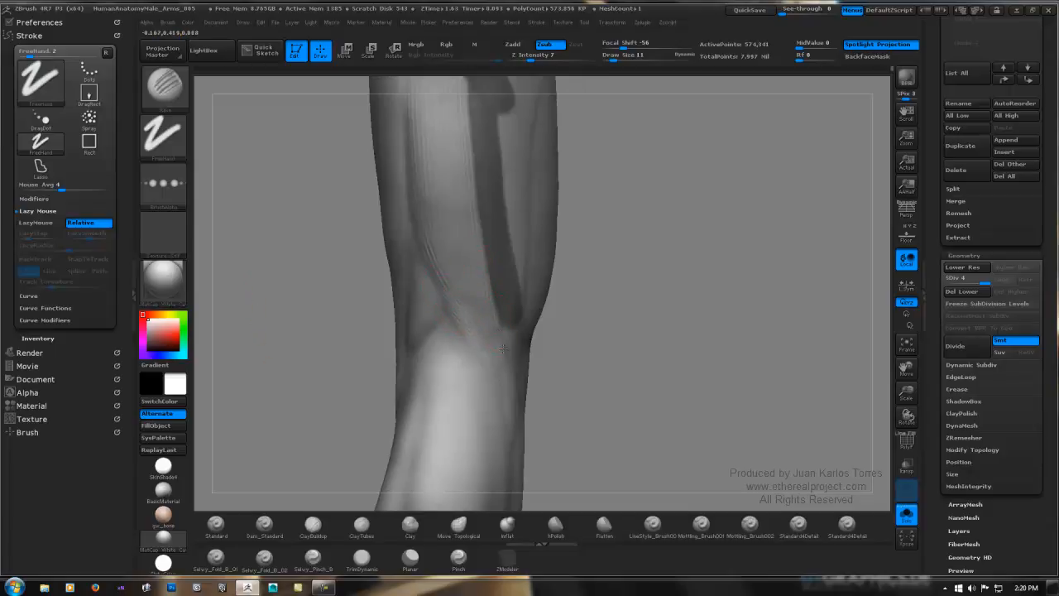
mouse_move(506, 350)
right_mouse_down("alt")
mouse_move(492, 286)
mouse_move(478, 293)
mouse_move(641, 253)
mouse_move(646, 228)
mouse_move(617, 206)
mouse_move(648, 229)
mouse_move(679, 218)
right_mouse_up("alt")
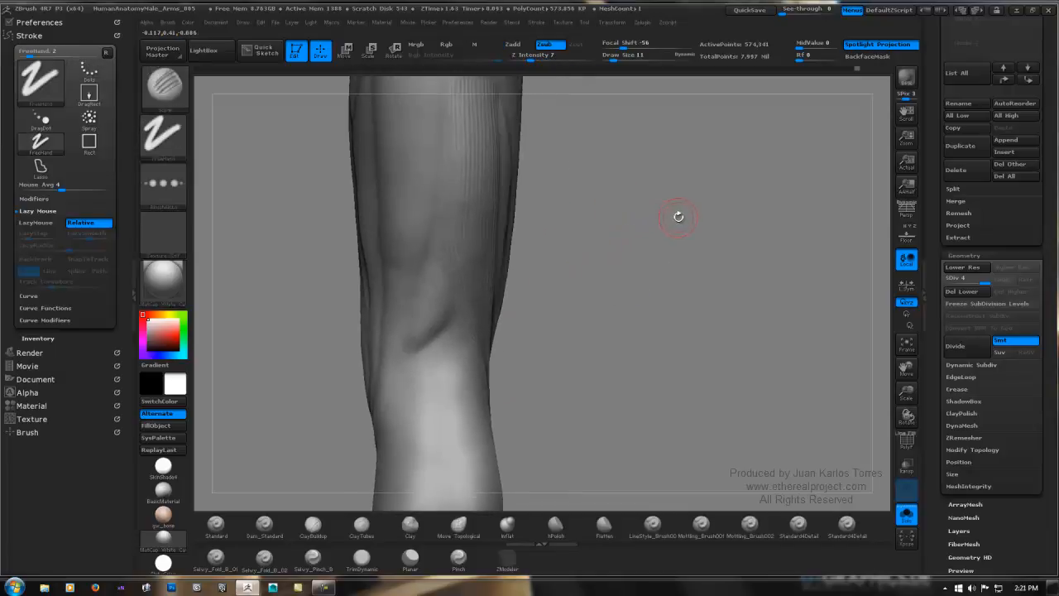
Rake fibres inside a long lens-shaped mask outline painted on the outer thigh, and clear the mask.
mouse_move(608, 223)
right_mouse_down()
mouse_move(557, 213)
mouse_move(575, 243)
mouse_move(555, 251)
right_mouse_up()
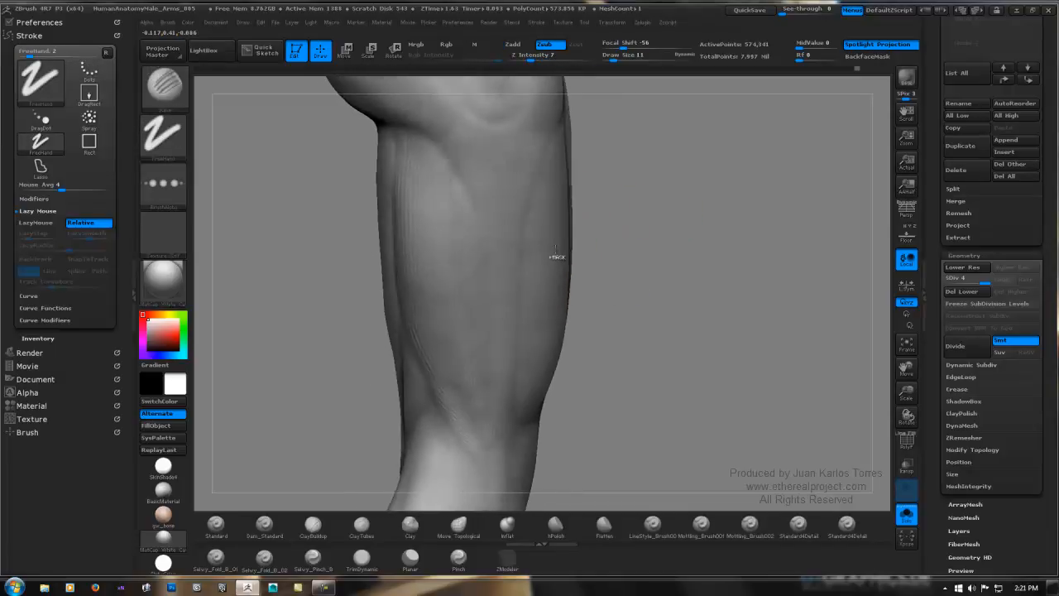
mouse_move(449, 158)
left_mouse_down("ctrl")
mouse_move(446, 302)
mouse_move(482, 442)
left_mouse_up("ctrl")
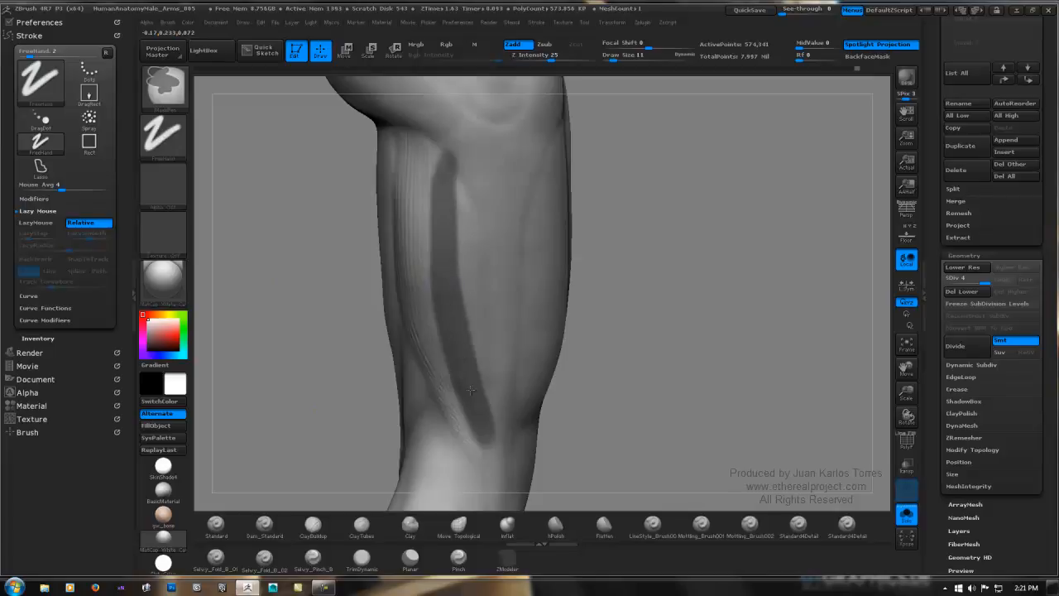
mouse_move(447, 142)
left_mouse_down("ctrl")
mouse_move(484, 192)
mouse_move(501, 265)
mouse_move(507, 409)
mouse_move(497, 453)
left_mouse_up("ctrl")
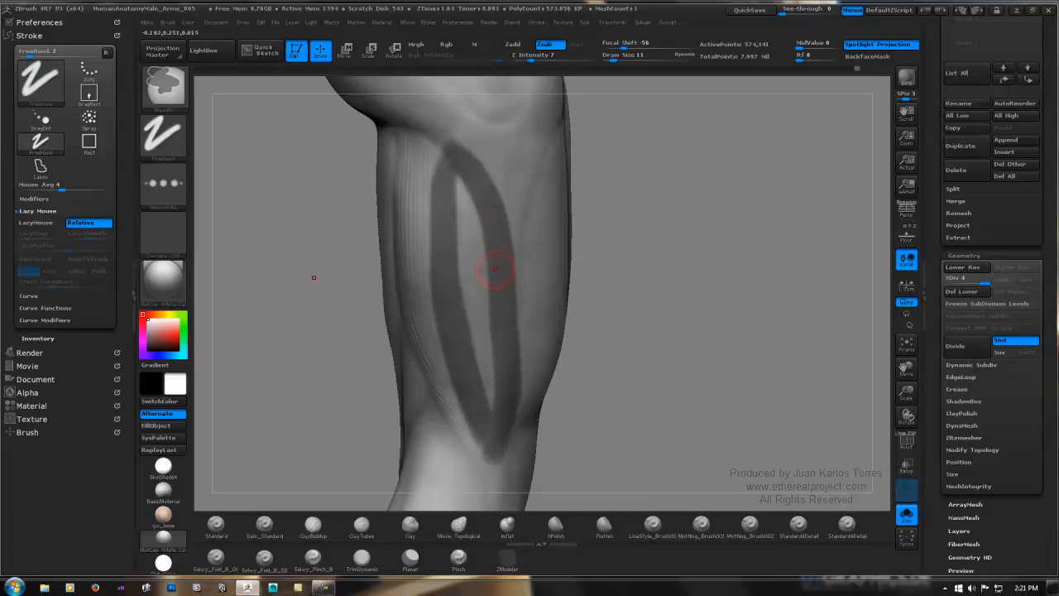
right_click_drag(513, 218, 482, 219)
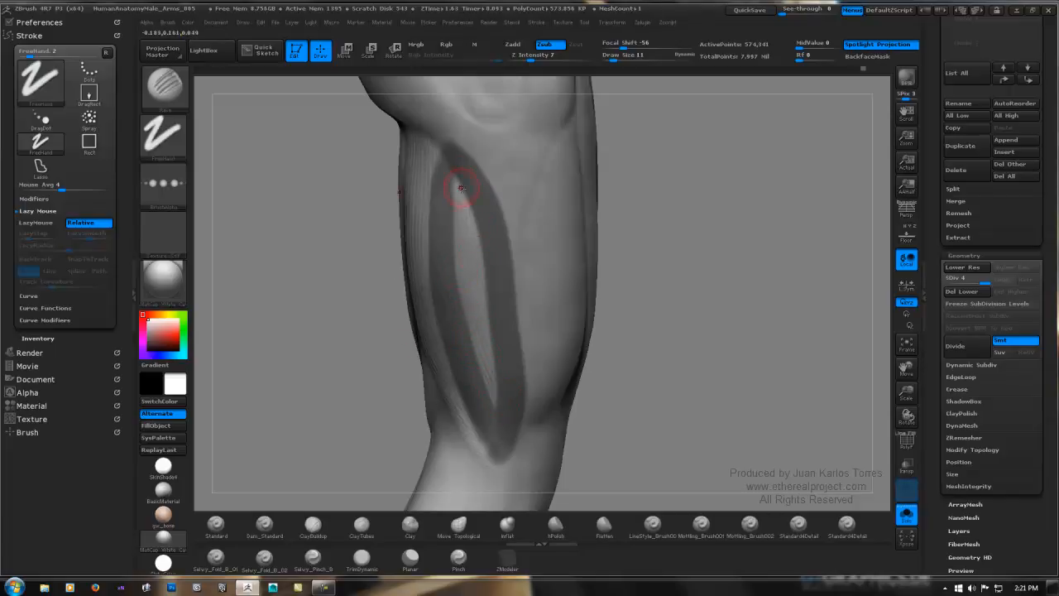
left_click_drag(709, 202, 608, 331, "ctrl")
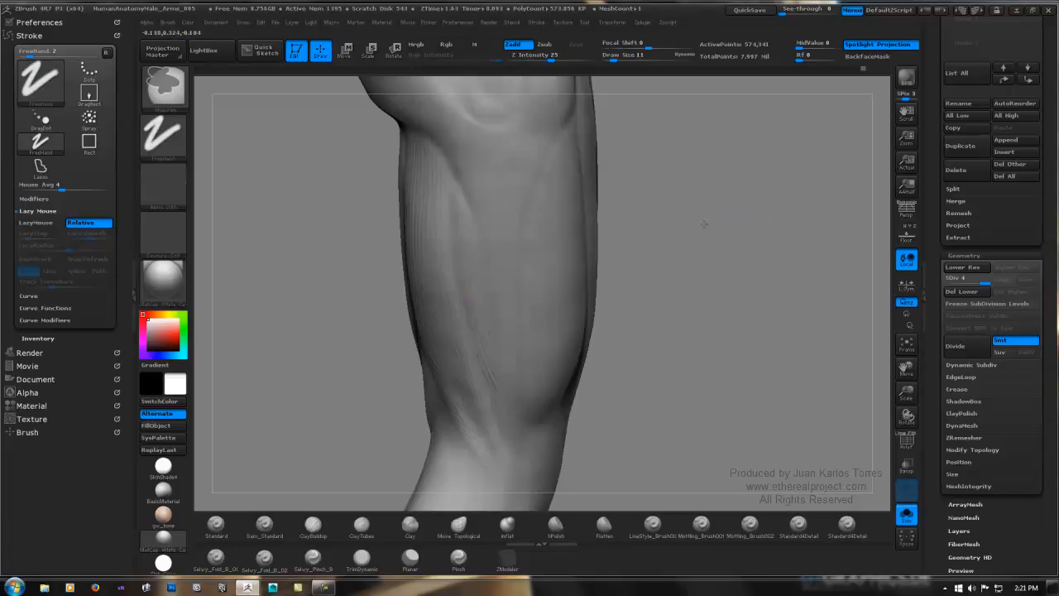
Mask a long patch down the middle of the back of the thigh below the buttock, and invert the mask.
mouse_move(727, 197)
right_mouse_down("ctrl")
mouse_move(626, 243)
mouse_move(561, 203)
right_mouse_up("ctrl")
mouse_move(480, 176)
right_mouse_down("alt")
mouse_move(558, 202)
mouse_move(529, 199)
right_mouse_up("alt")
right_click_drag(482, 162, 487, 186)
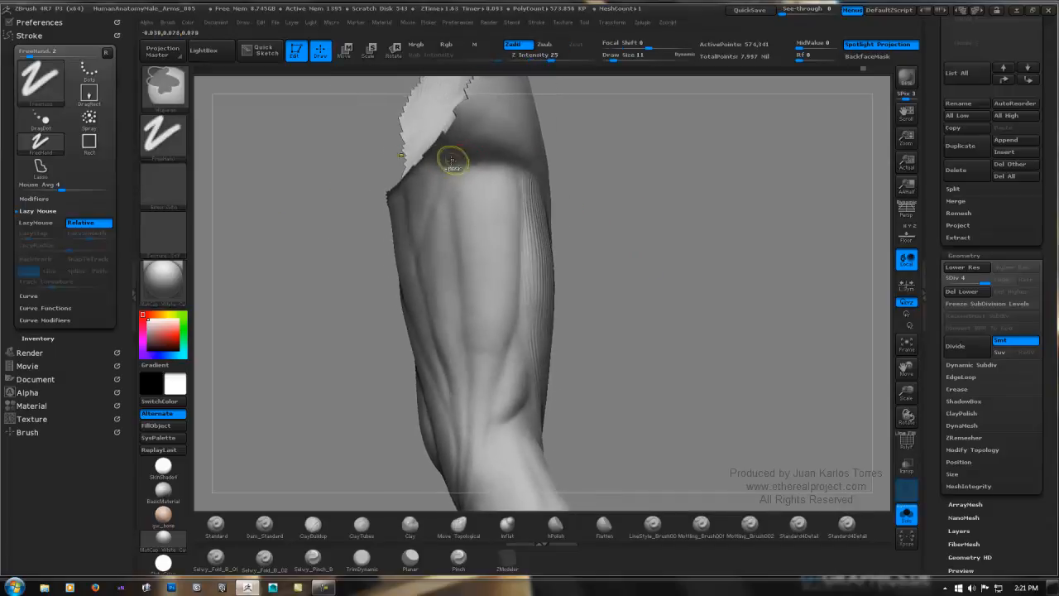
mouse_move(463, 175)
left_mouse_down("ctrl")
mouse_move(475, 337)
mouse_move(507, 352)
left_mouse_up("ctrl")
mouse_move(463, 170)
left_mouse_down("ctrl")
mouse_move(506, 174)
mouse_move(484, 290)
mouse_move(492, 333)
mouse_move(497, 198)
mouse_move(501, 291)
mouse_move(480, 319)
mouse_move(472, 249)
mouse_move(532, 177)
mouse_move(502, 308)
mouse_move(497, 277)
mouse_move(516, 243)
mouse_move(486, 333)
left_mouse_up("ctrl")
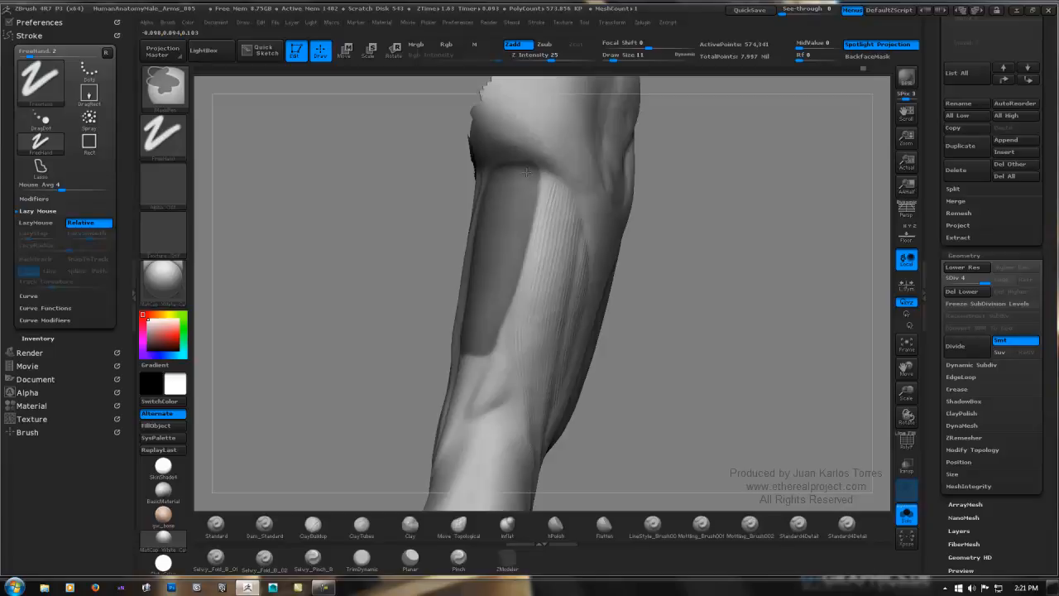
left_click_drag(527, 172, 510, 166, "ctrl")
right_click_drag(511, 165, 546, 99)
mouse_move(491, 168)
left_mouse_down("ctrl")
mouse_move(504, 164)
mouse_move(466, 166)
mouse_move(523, 155)
left_mouse_up("ctrl")
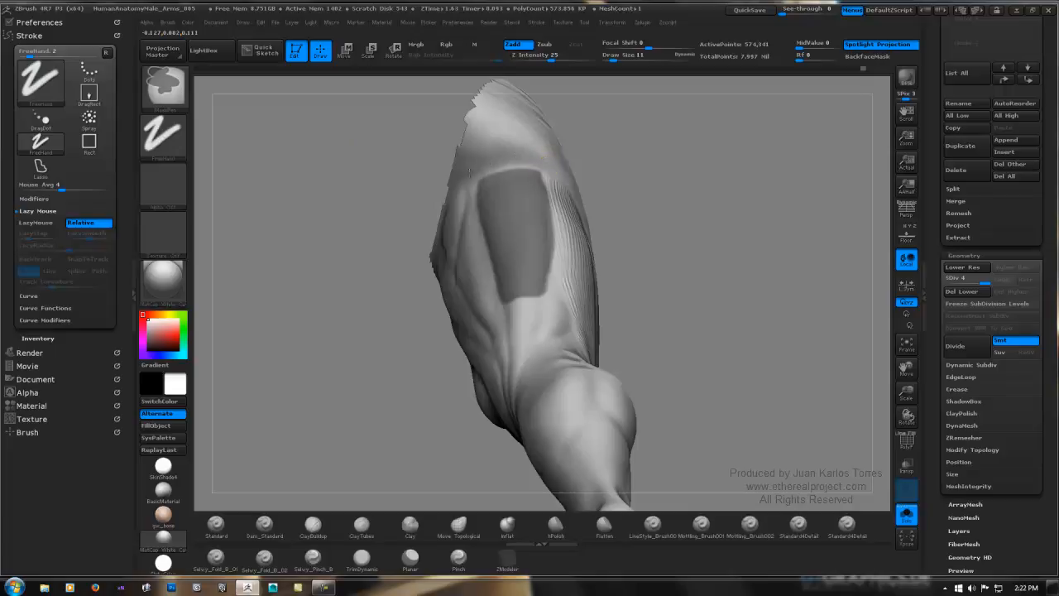
left_click_drag(643, 160, 603, 147)
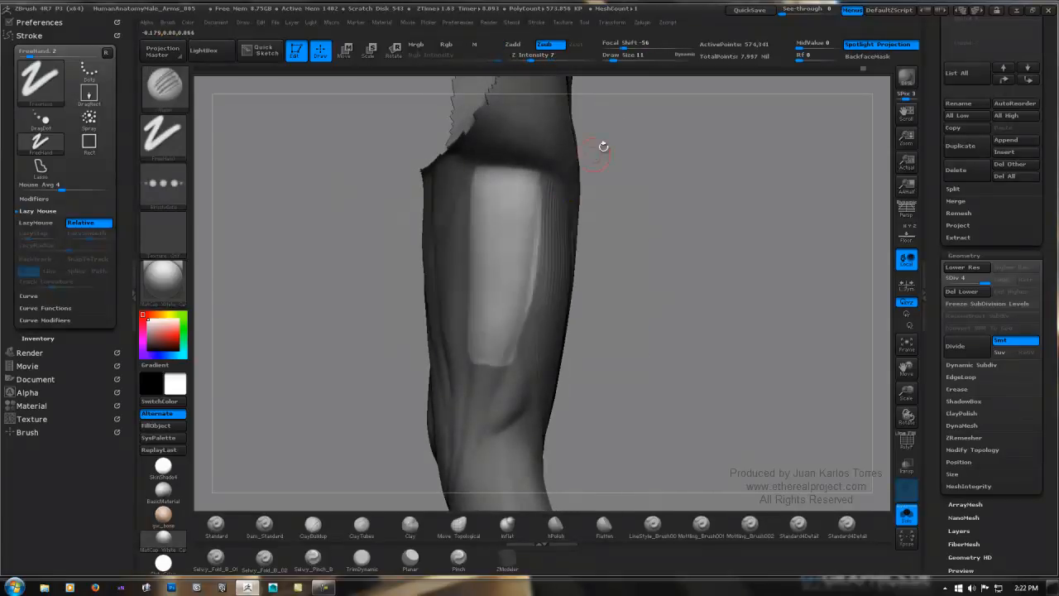
Touch up the mask along the outer edge of the unmasked patch on the back of the thigh.
key("b")
key("i")
key("n")
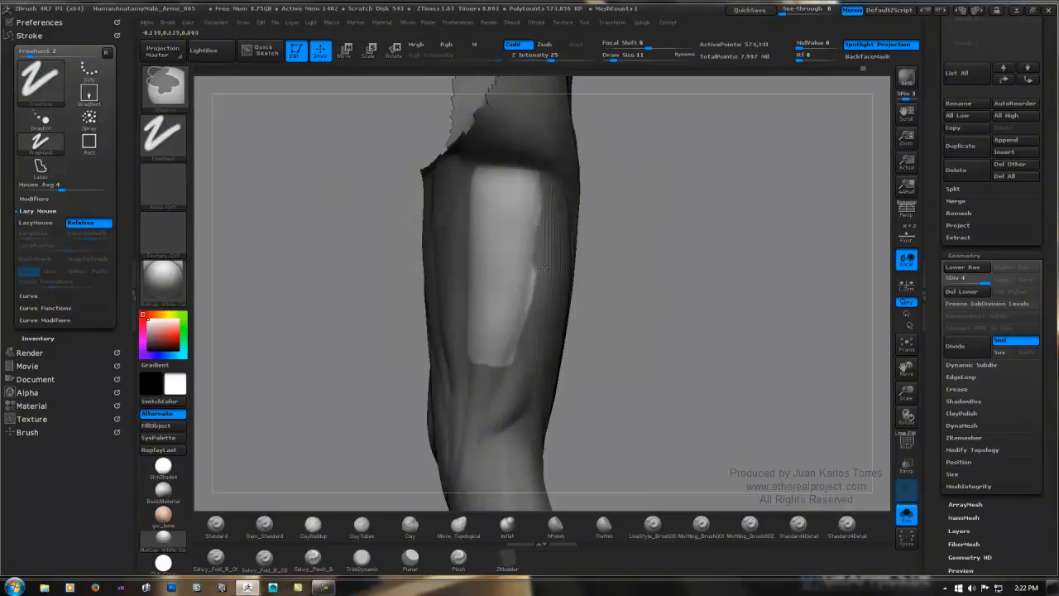
left_click_drag(551, 218, 553, 189)
Carve fine vertical fibres into the unmasked back-thigh patch with the Rake brush, softening strokes with Smooth.
key("b")
key("r")
key("a")
left_click_drag(591, 331, 659, 283)
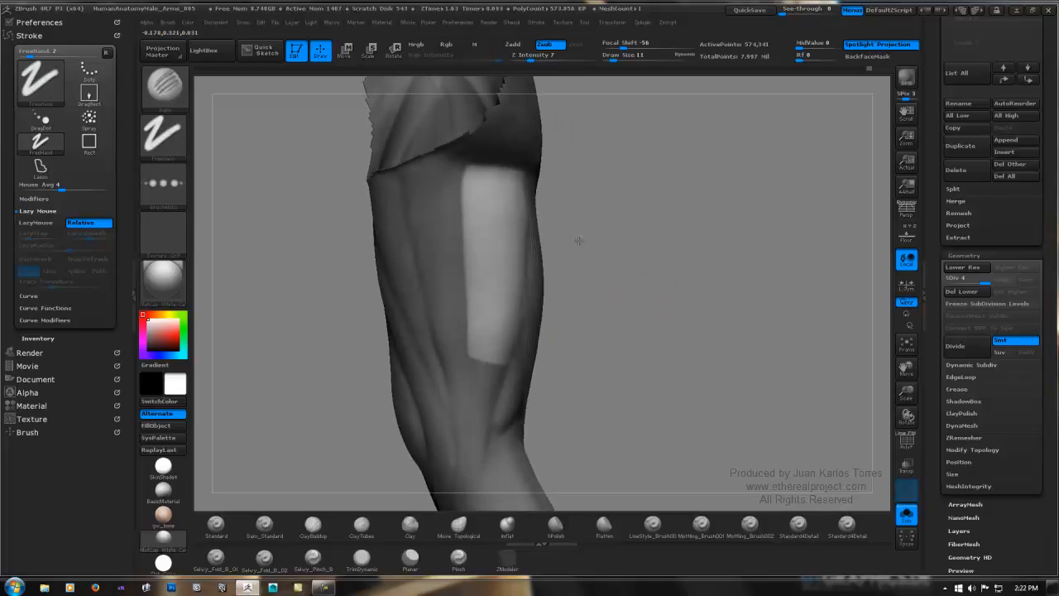
left_click_drag(579, 241, 574, 210)
left_click_drag(496, 230, 481, 215, "shift")
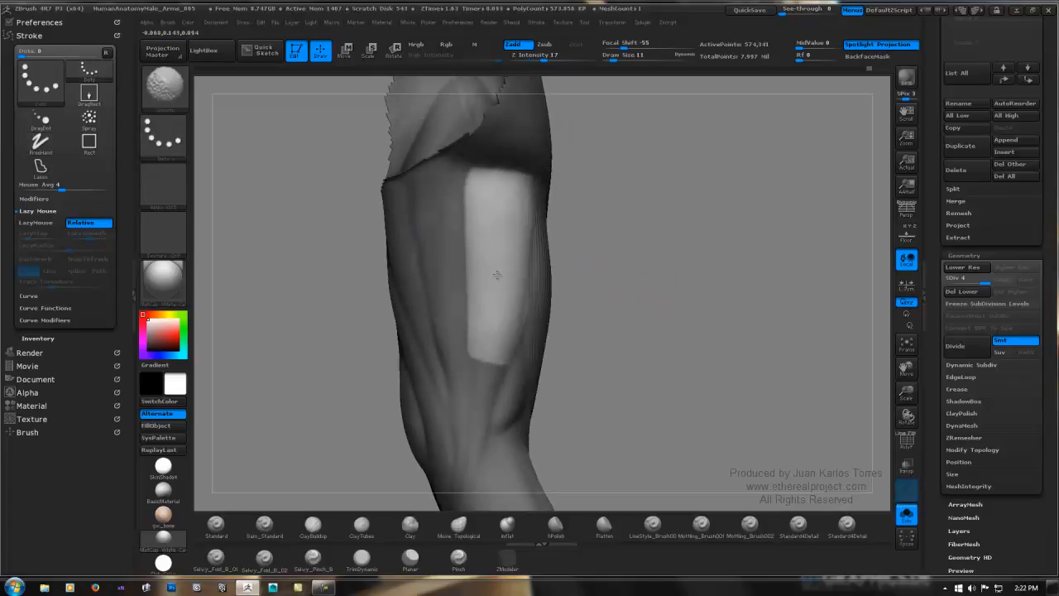
left_click_drag(498, 275, 513, 251, "shift")
left_click_drag(582, 240, 581, 270)
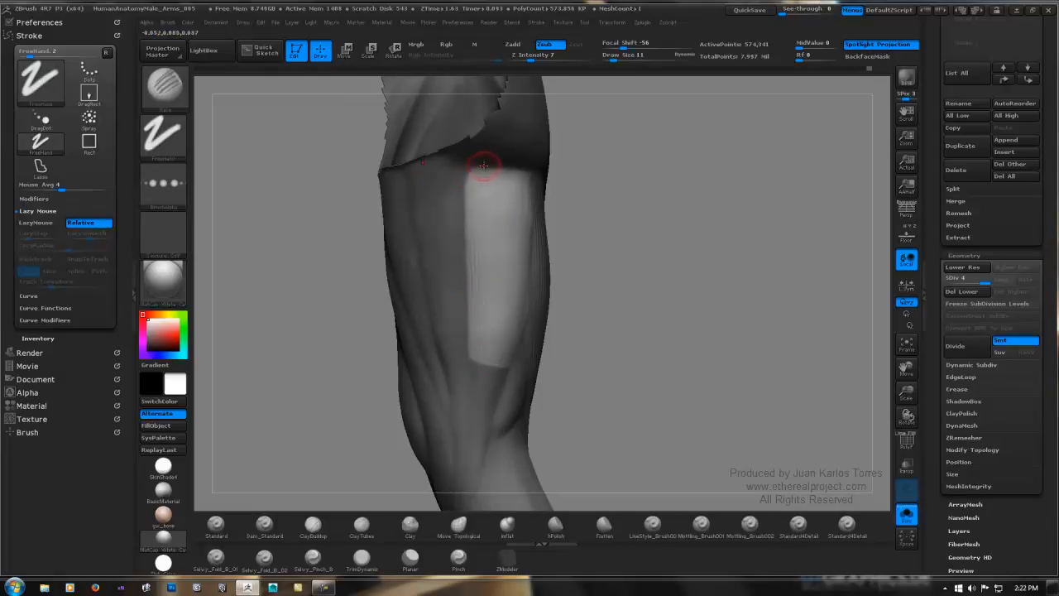
right_click_drag(496, 297, 469, 269)
left_click_drag(500, 165, 500, 204)
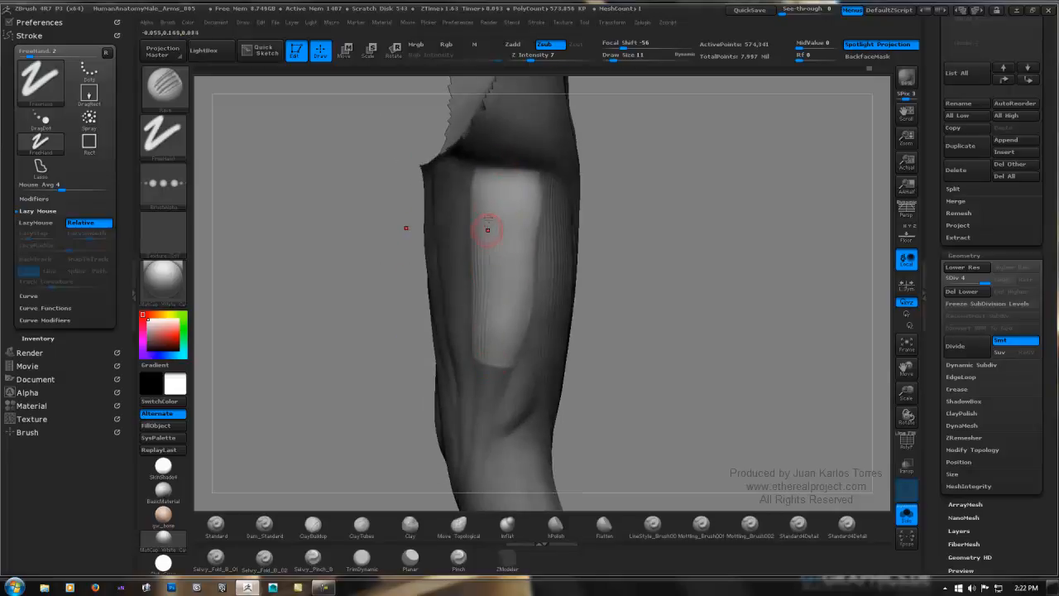
Turn on LazyMouse for the Rake brush and set its LazyStep to 0.08.
left_click(36, 222)
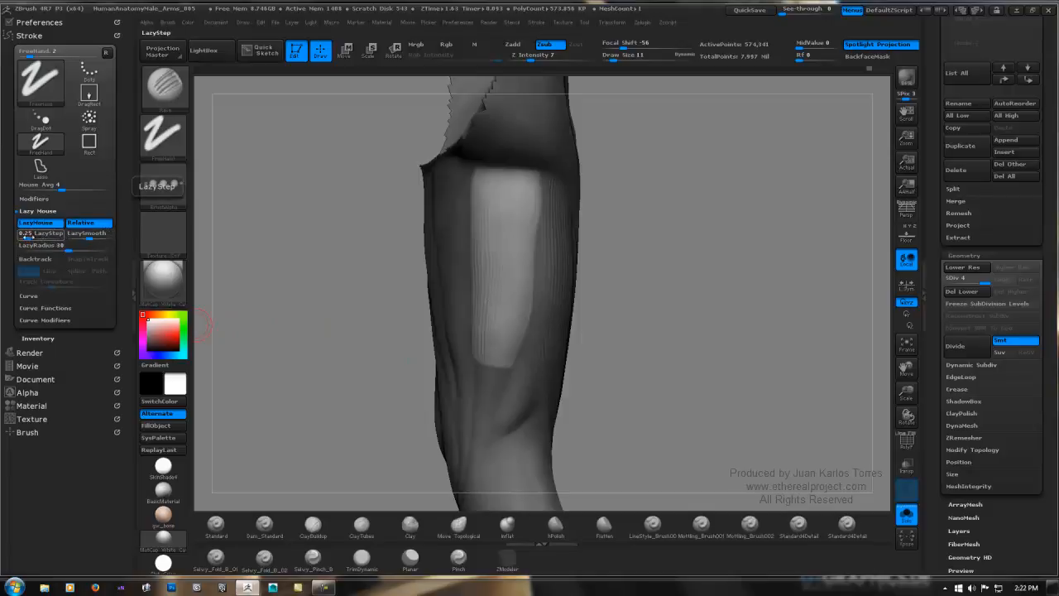
left_click(27, 234)
type("0.08")
key("Return")
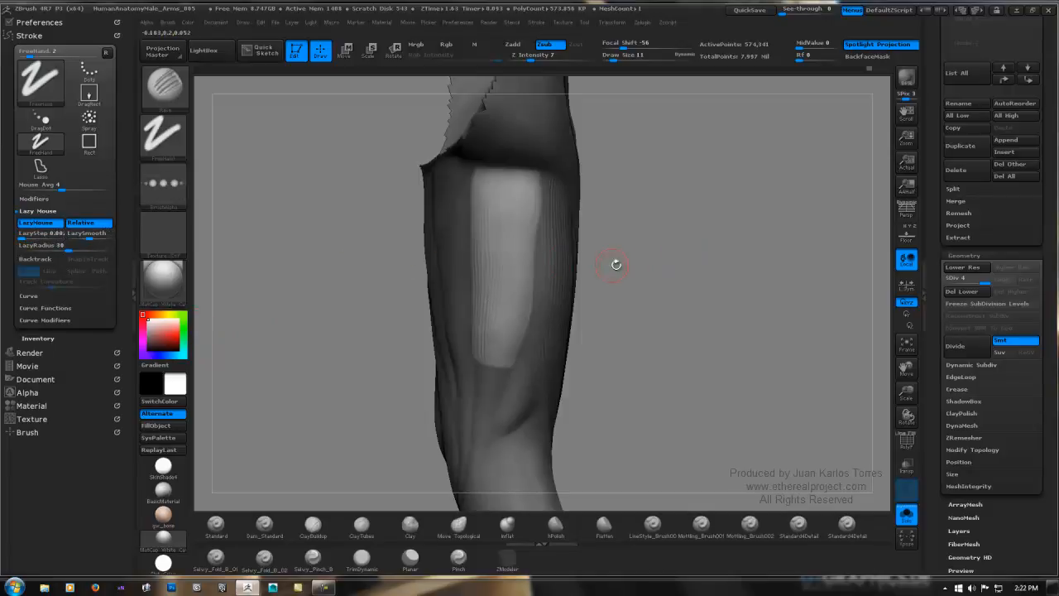
Try rake strokes down the back-thigh patch and lower the brush's Z Intensity to 3.
key("space")
left_click_drag(510, 184, 511, 215)
key("space")
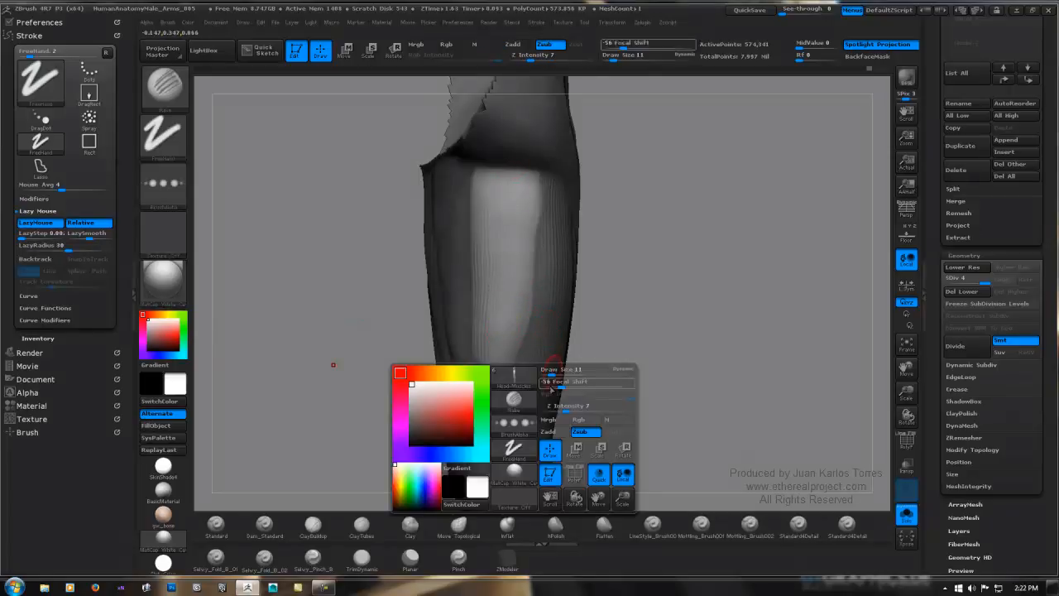
left_click(561, 412)
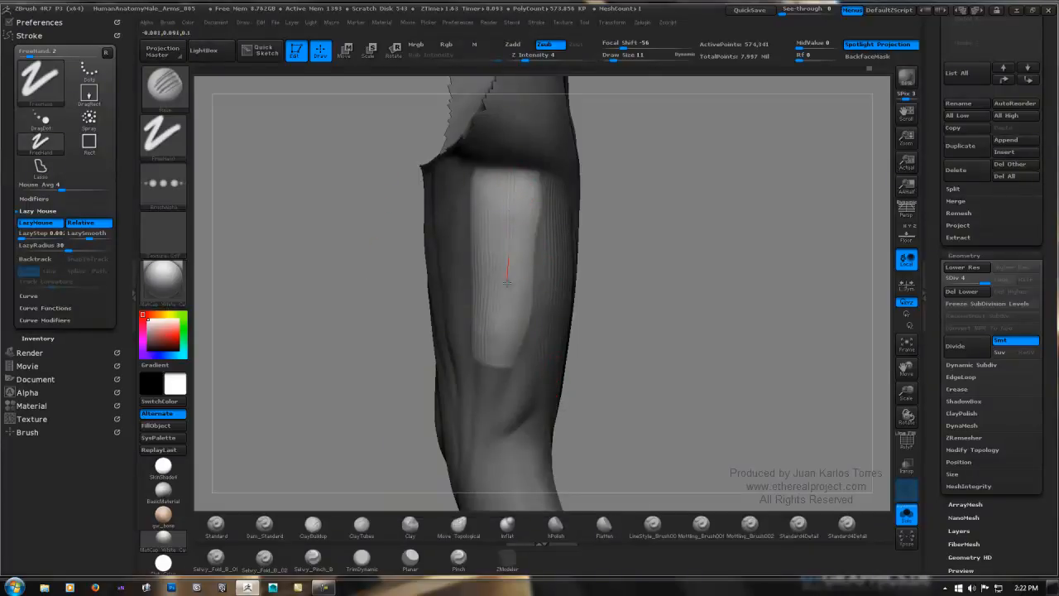
key("space")
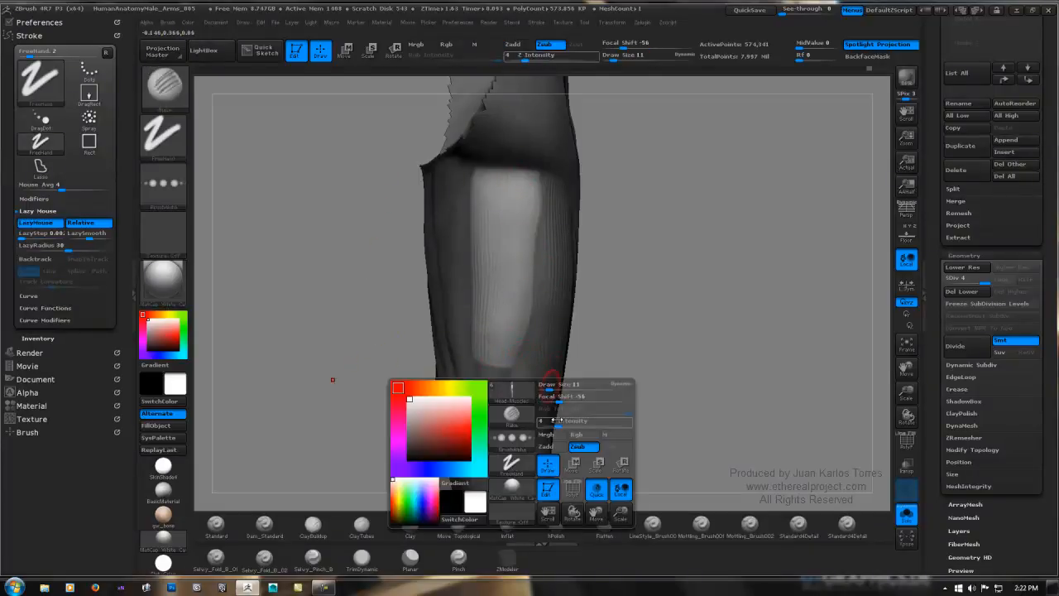
left_click_drag(556, 421, 554, 424)
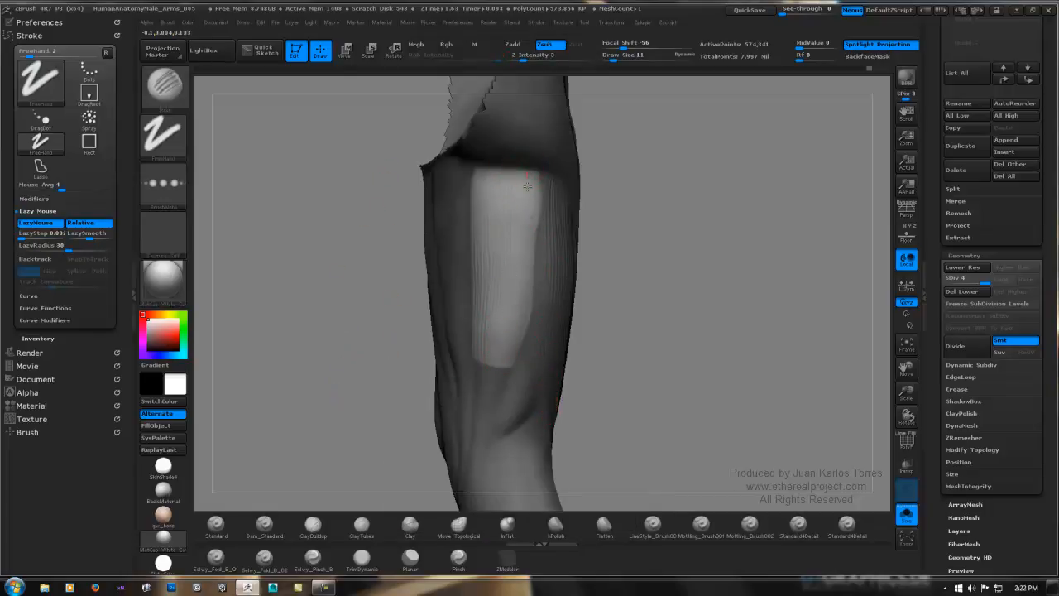
Rake fine fibres across the full width of the back-thigh patch and clear the mask.
right_click_drag(538, 263, 579, 229)
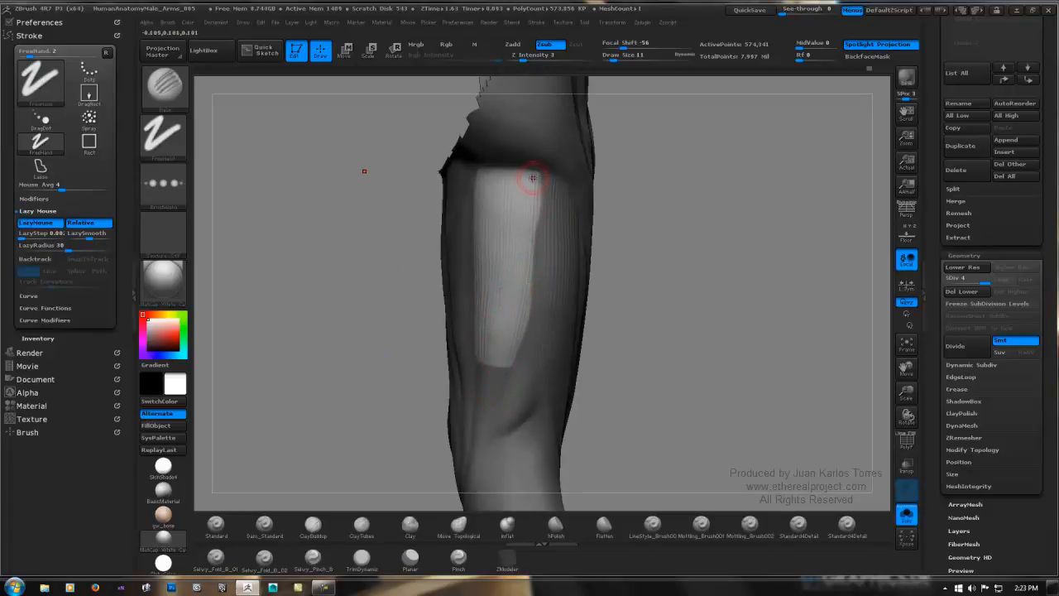
mouse_move(507, 346)
right_mouse_down()
mouse_move(502, 432)
mouse_move(579, 248)
right_mouse_up()
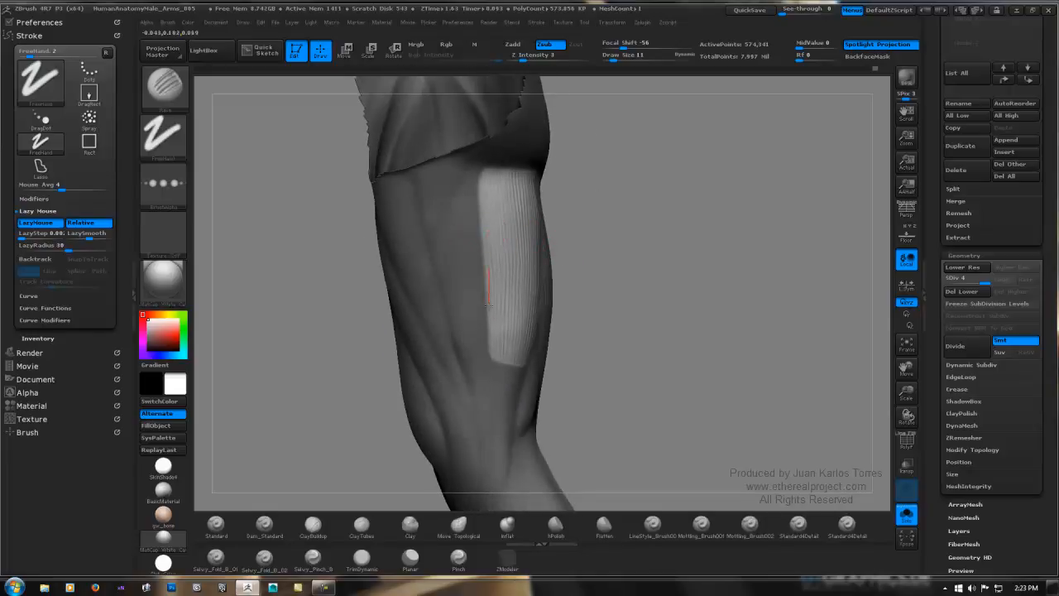
mouse_move(710, 239)
left_mouse_down()
mouse_move(582, 265)
mouse_move(627, 268)
mouse_move(634, 235)
mouse_move(631, 246)
left_mouse_up()
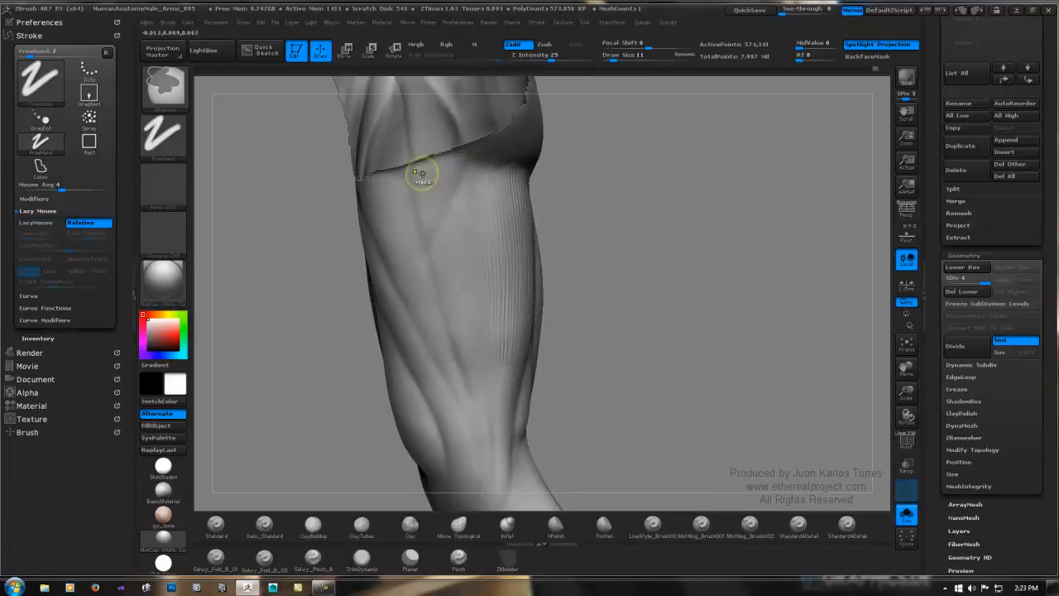
Mask a wedge on the upper outer thigh below the hip muscles, invert it, rake fibres inside, and clear the mask.
mouse_move(421, 179)
left_mouse_down("ctrl")
mouse_move(426, 232)
mouse_move(454, 159)
mouse_move(445, 203)
mouse_move(428, 172)
left_mouse_up("ctrl")
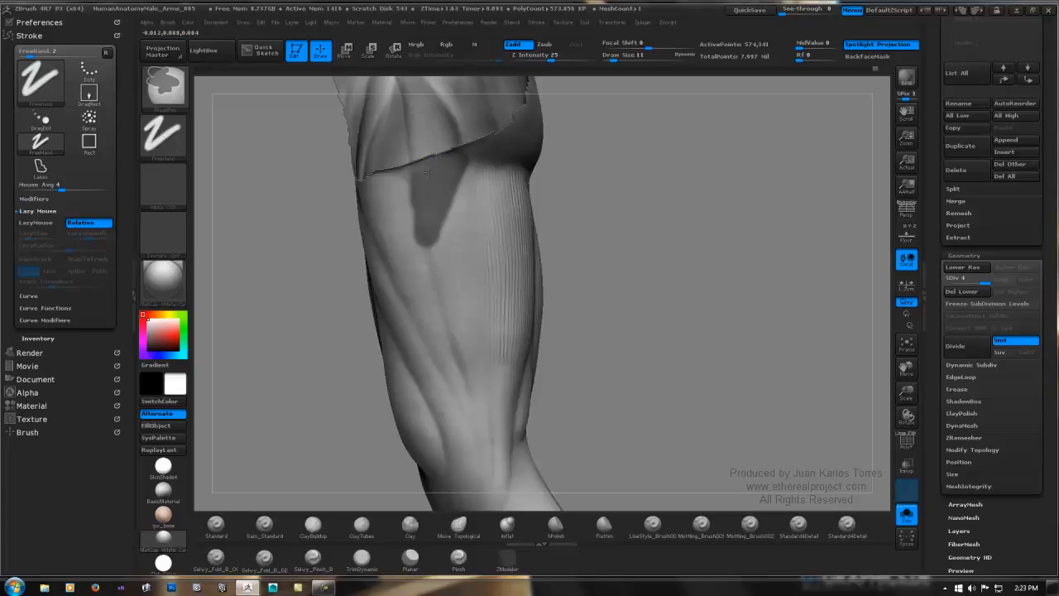
mouse_move(431, 237)
left_mouse_down("ctrl")
mouse_move(410, 207)
mouse_move(418, 240)
mouse_move(402, 220)
mouse_move(421, 188)
left_mouse_up("ctrl")
left_click(631, 206, "ctrl")
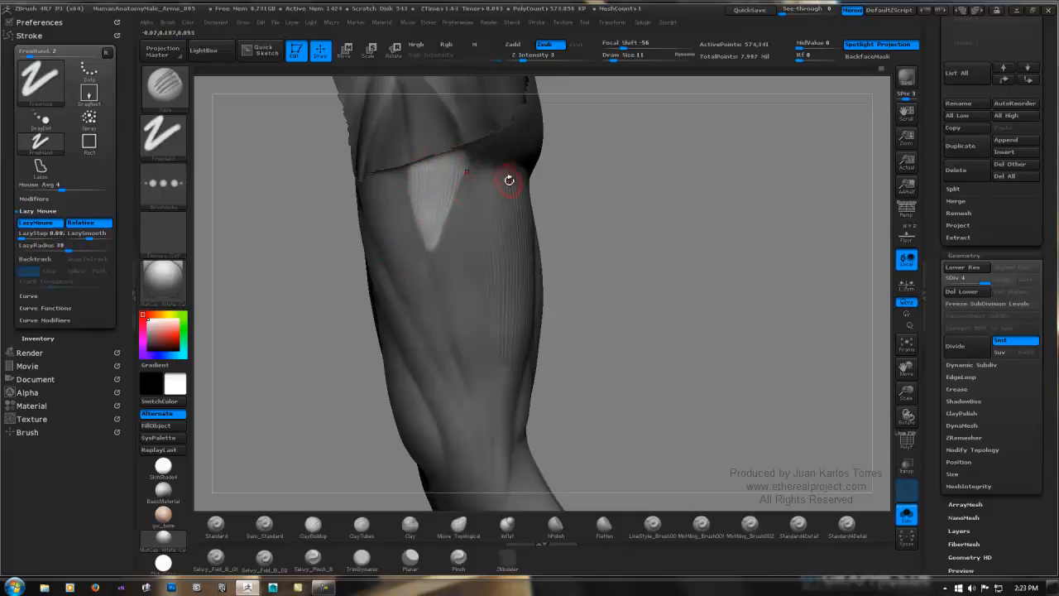
mouse_move(673, 206)
left_mouse_down("ctrl")
mouse_move(609, 241)
mouse_move(603, 216)
left_mouse_up("ctrl")
Mask a long diamond-shaped area down the outer thigh to the knee, trim its edges, and invert the mask.
mouse_move(473, 163)
left_mouse_down("ctrl")
mouse_move(440, 275)
mouse_move(490, 465)
left_mouse_up("ctrl")
left_click_drag(471, 177, 479, 400, "ctrl")
left_click_drag(462, 229, 467, 400, "ctrl")
left_click_drag(477, 346, 481, 417, "ctrl")
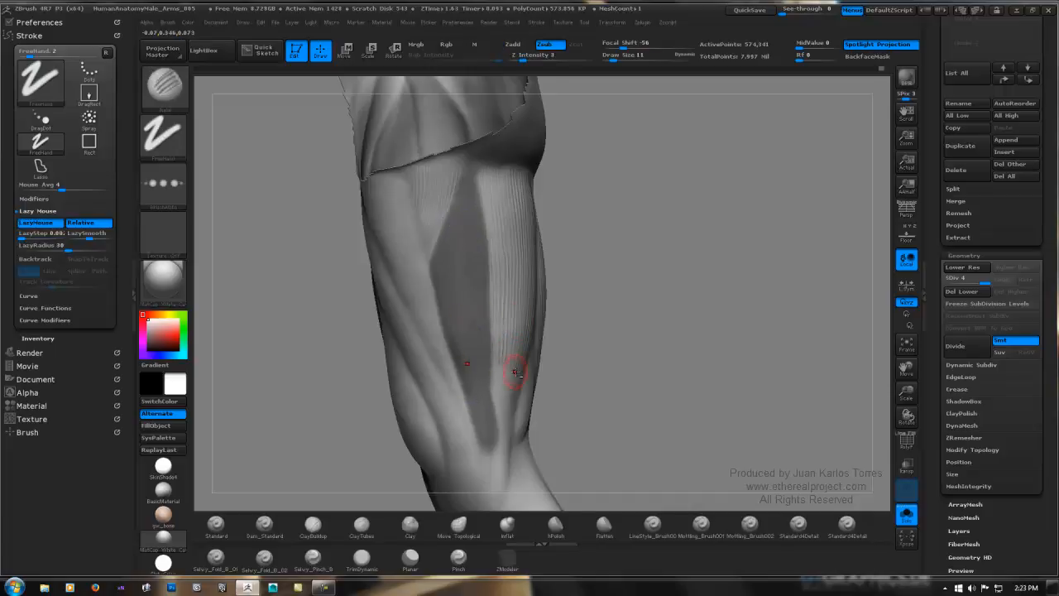
right_click_drag(515, 373, 525, 235, "alt")
left_click_drag(513, 251, 510, 324, "ctrl+alt")
right_click_drag(489, 269, 494, 329, "alt")
left_click_drag(441, 234, 447, 268, "ctrl+alt")
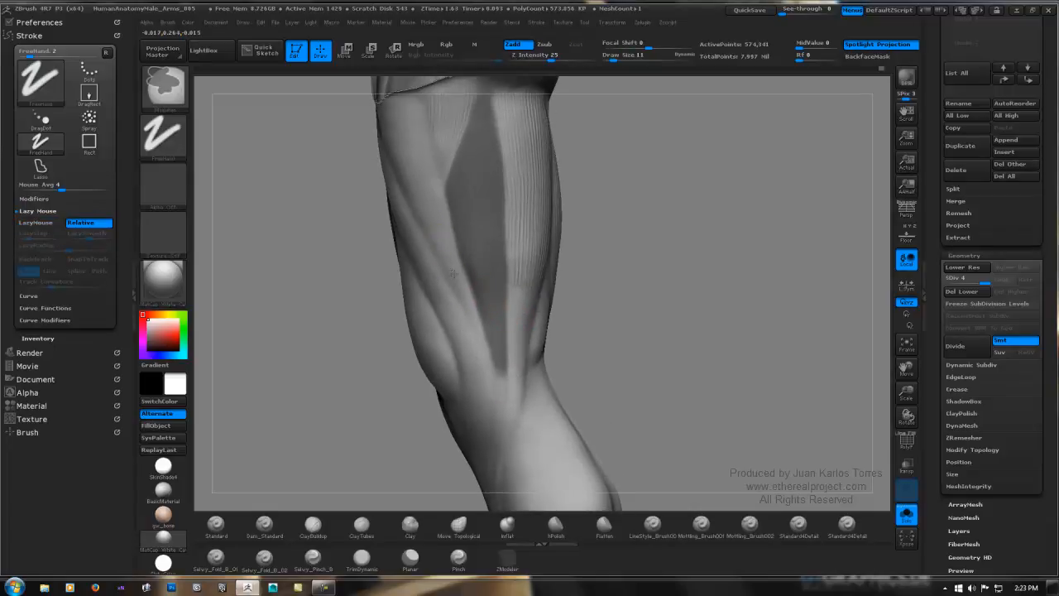
right_click_drag(480, 184, 473, 276, "alt")
left_click(611, 225, "ctrl")
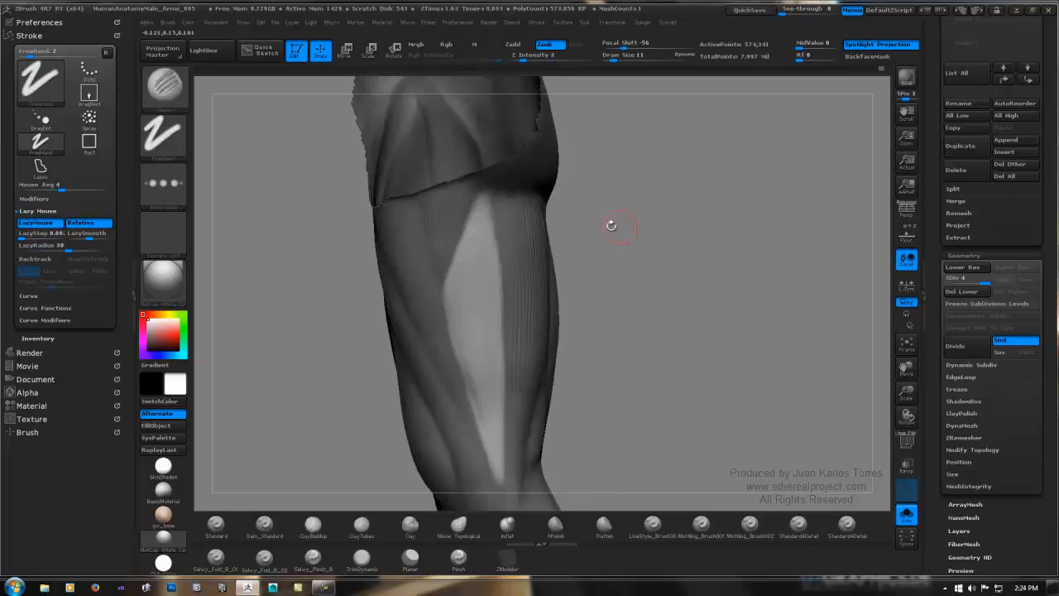
Refine the mask along the front edge of the long diamond-shaped area on the outer thigh.
right_click_drag(470, 326, 467, 222, "alt")
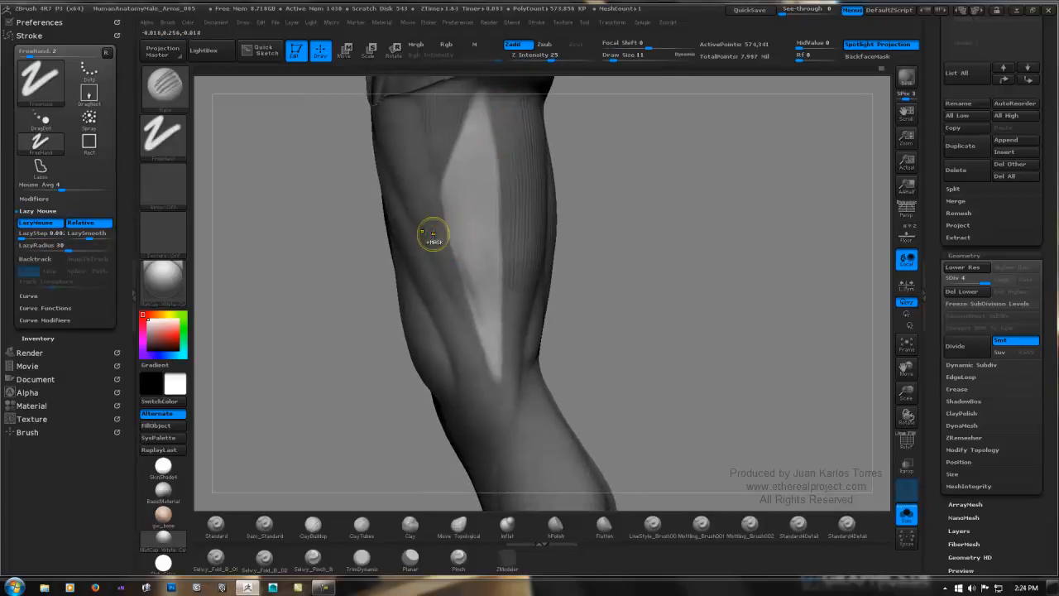
left_click_drag(426, 199, 428, 229, "ctrl")
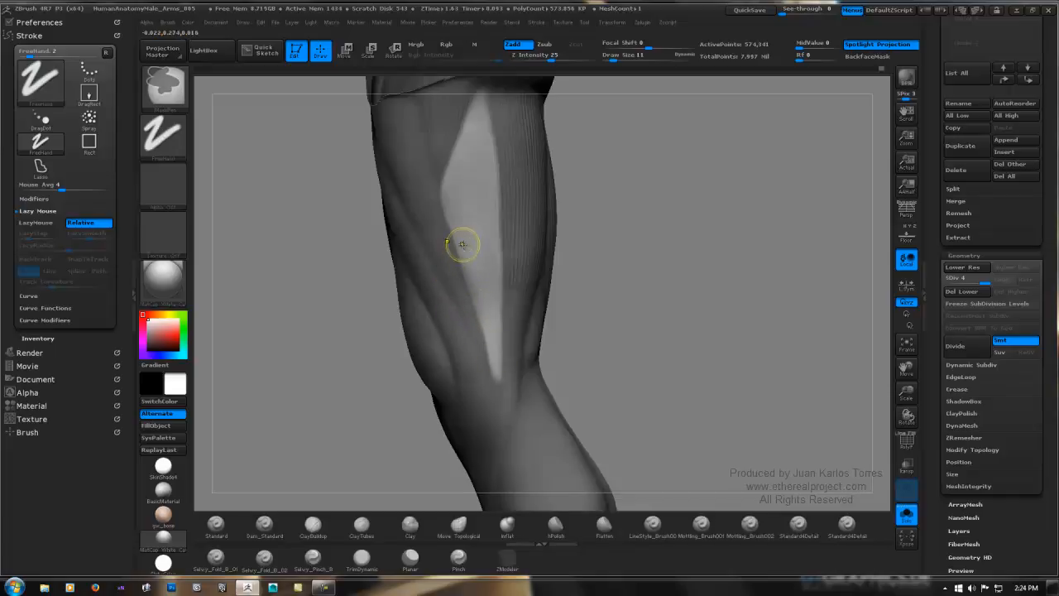
mouse_move(485, 230)
right_mouse_down()
mouse_move(476, 246)
mouse_move(447, 224)
mouse_move(468, 231)
right_mouse_up()
key("shift")
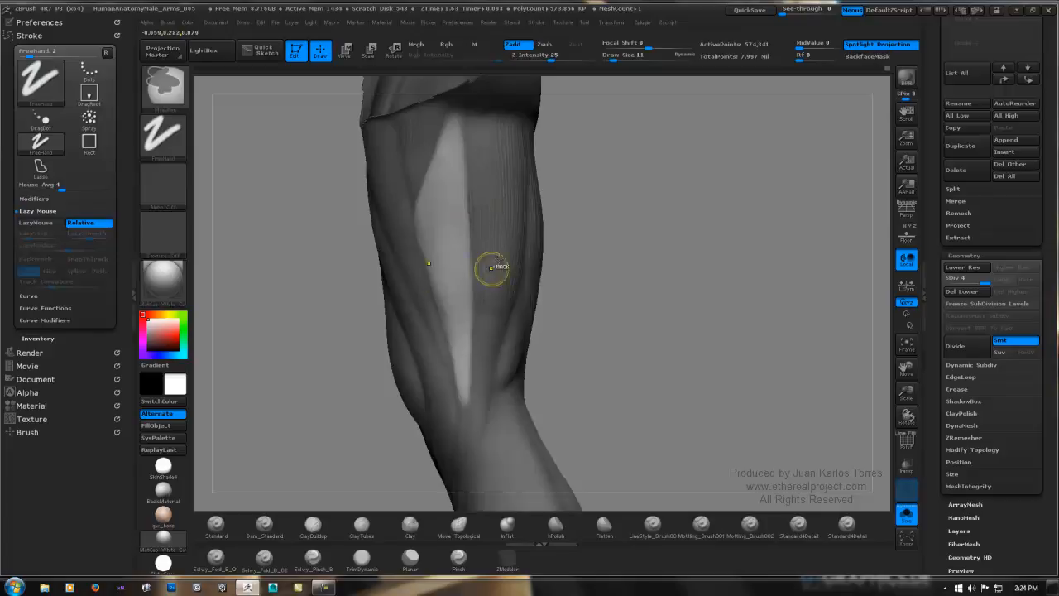
Rake long fibres down the diamond-shaped area to its tip near the knee, and clear the mask.
mouse_move(500, 189)
right_mouse_down()
mouse_move(534, 180)
mouse_move(480, 160)
mouse_move(489, 191)
mouse_move(520, 206)
mouse_move(501, 224)
mouse_move(526, 219)
mouse_move(489, 235)
right_mouse_up()
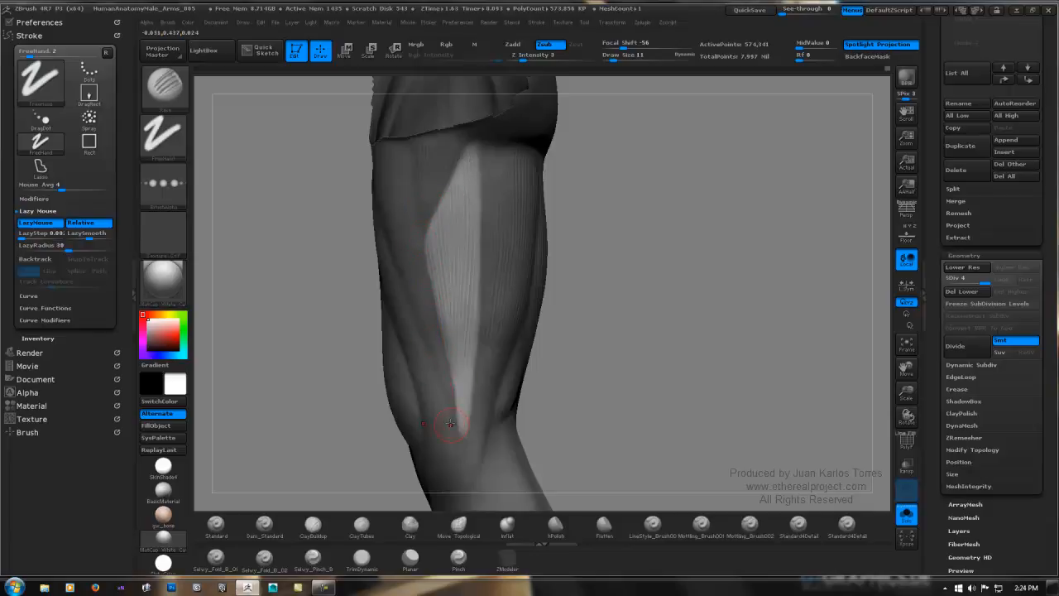
right_click_drag(492, 307, 515, 238, "alt")
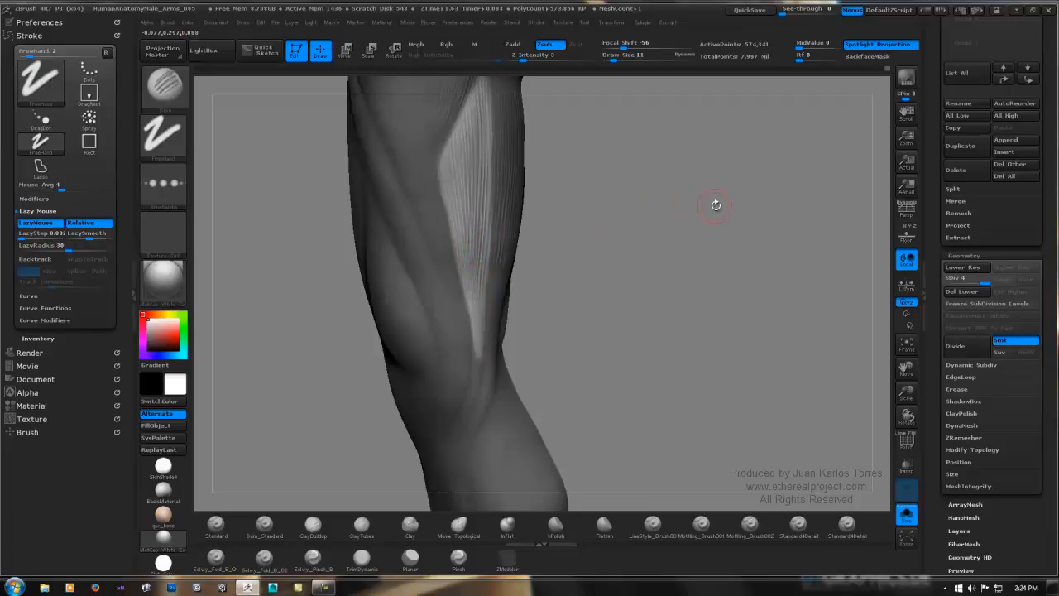
left_click_drag(697, 230, 680, 245, "ctrl")
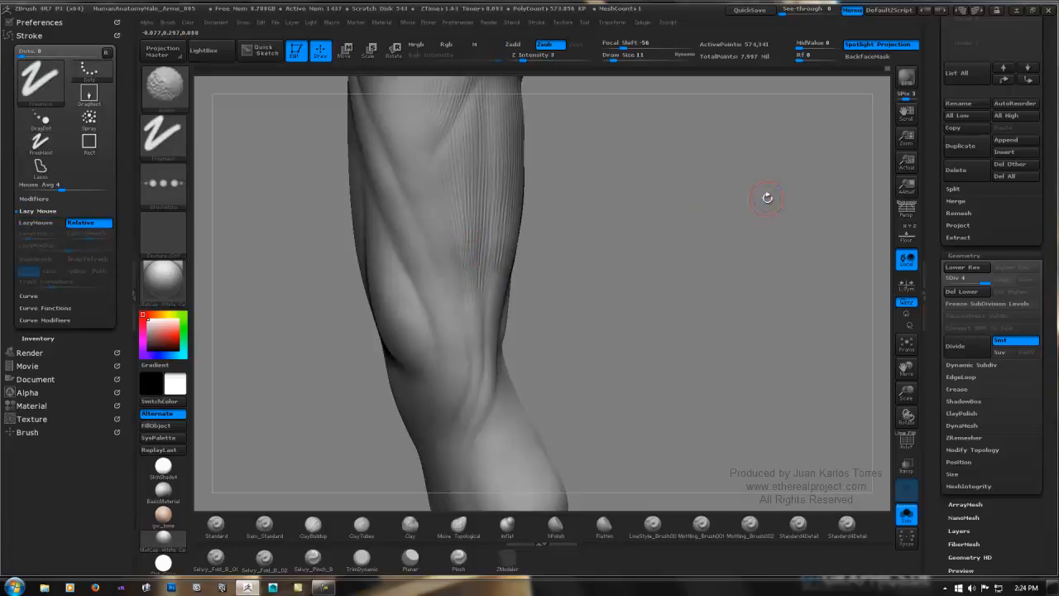
Mask a narrow diagonal strip down the outer thigh, just in front of the raked fibres.
right_click_drag(766, 198, 611, 204, "ctrl")
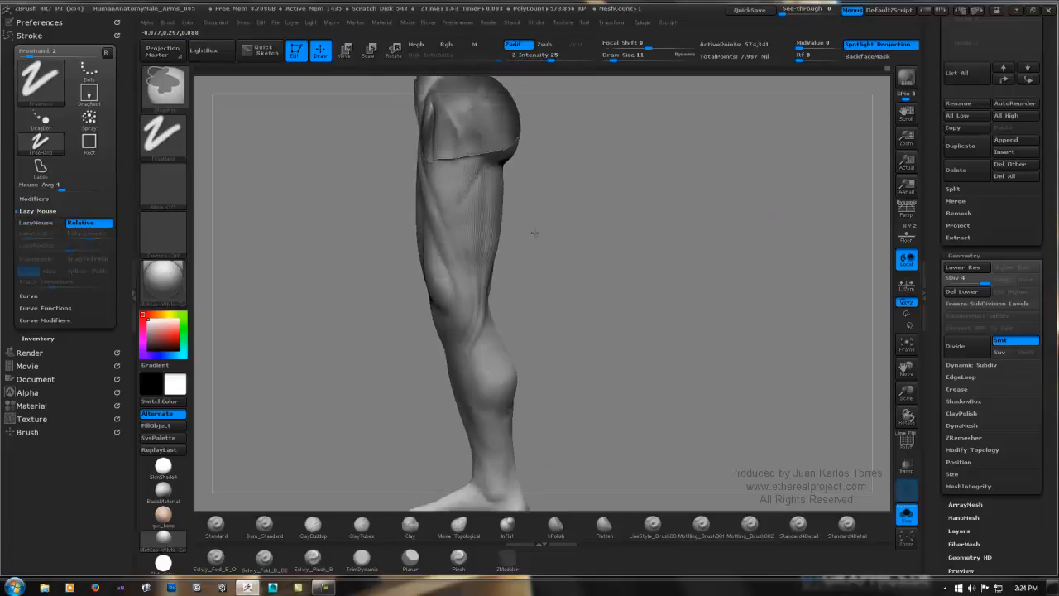
right_click_drag(534, 235, 525, 185, "ctrl")
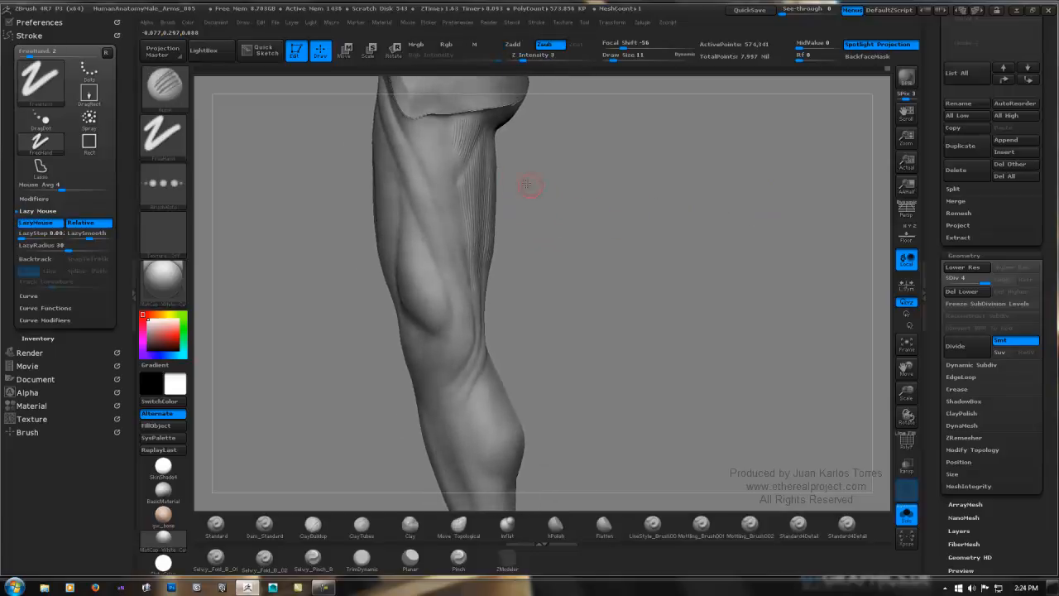
key("b")
key("m")
key("v")
left_click_drag(418, 136, 467, 283)
right_click_drag(463, 229, 490, 217)
mouse_move(430, 120)
left_mouse_down("ctrl")
mouse_move(443, 126)
mouse_move(456, 205)
left_mouse_up("ctrl")
left_click_drag(440, 144, 464, 243, "ctrl")
left_click_drag(452, 180, 444, 152, "ctrl")
Widen the upper part of the diagonal mask strip below the hip muscles and invert the mask.
right_click_drag(445, 152, 433, 142)
left_click_drag(446, 162, 447, 180, "ctrl")
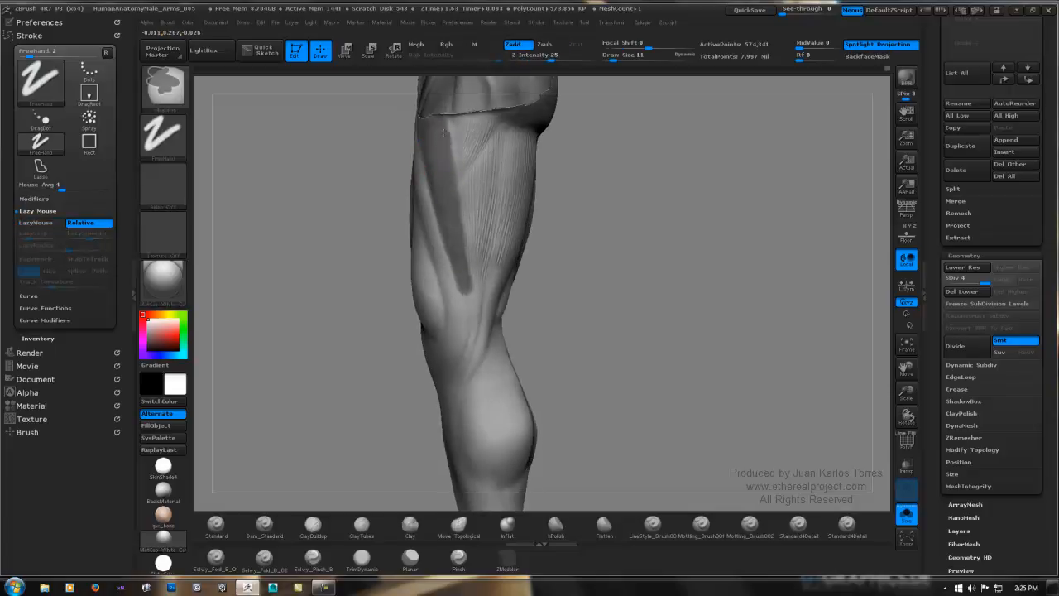
left_click_drag(445, 130, 456, 218, "ctrl")
left_click_drag(445, 124, 448, 210, "ctrl")
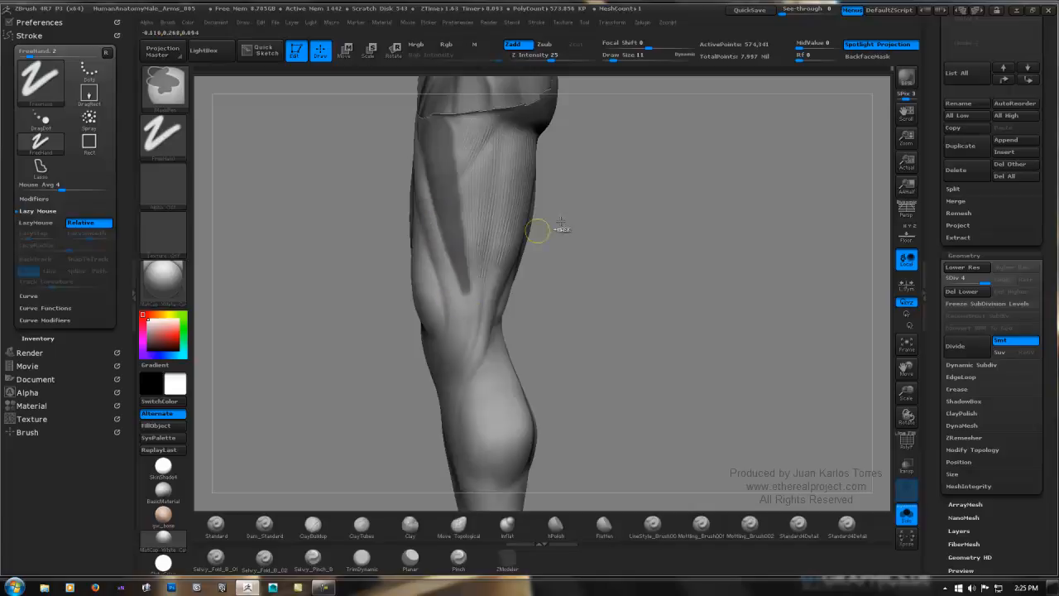
left_click(610, 182, "ctrl")
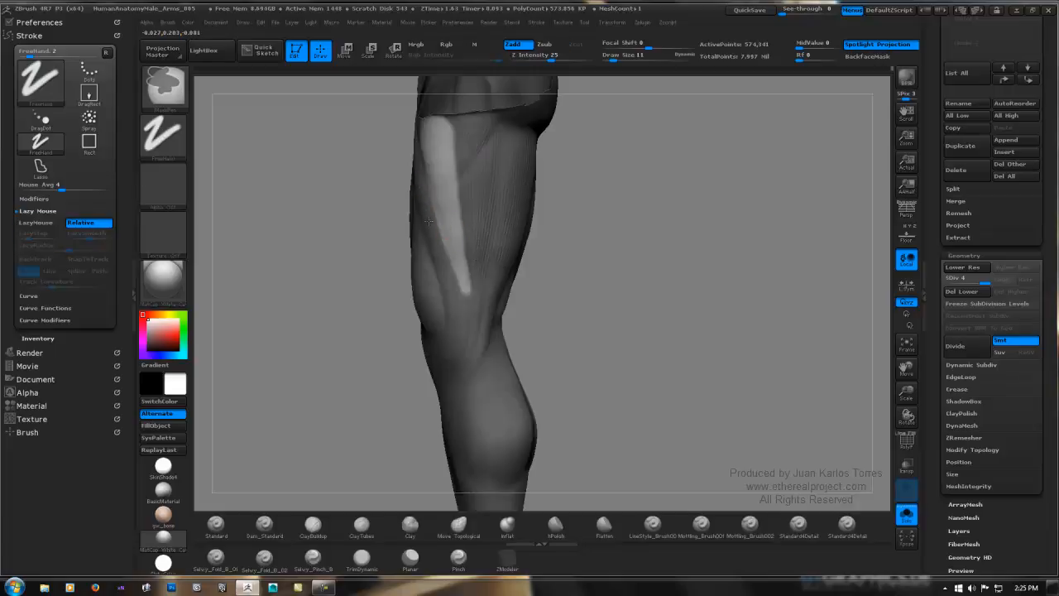
Refine the mask along the front edge and upper end of the unmasked diagonal strip.
left_click_drag(444, 254, 453, 291, "ctrl")
left_click_drag(364, 269, 400, 246)
left_click_drag(403, 157, 418, 194, "ctrl")
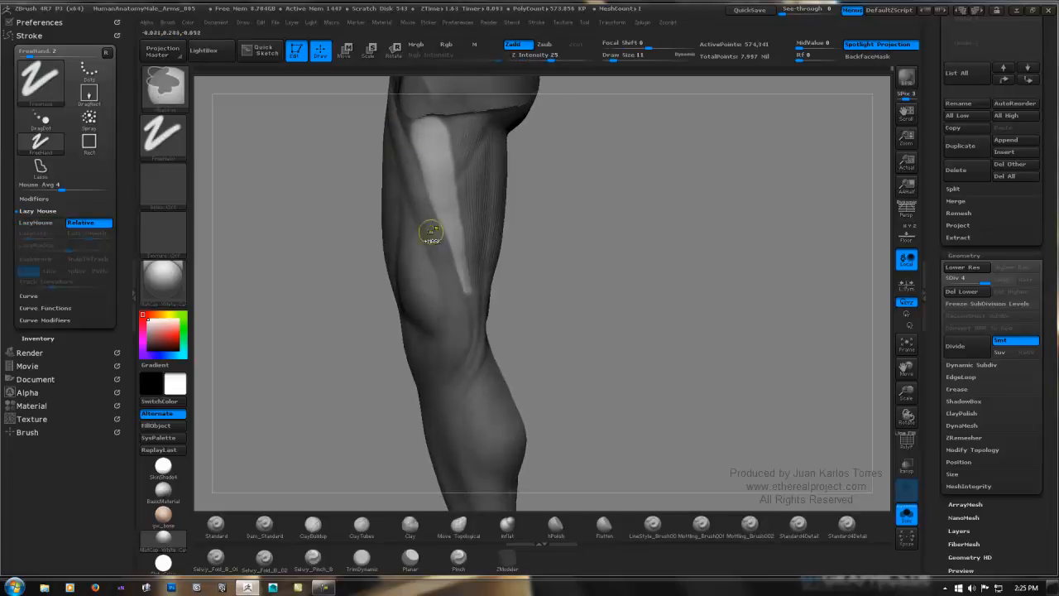
mouse_move(459, 208)
right_mouse_down()
mouse_move(449, 200)
mouse_move(469, 206)
mouse_move(472, 240)
mouse_move(424, 198)
right_mouse_up()
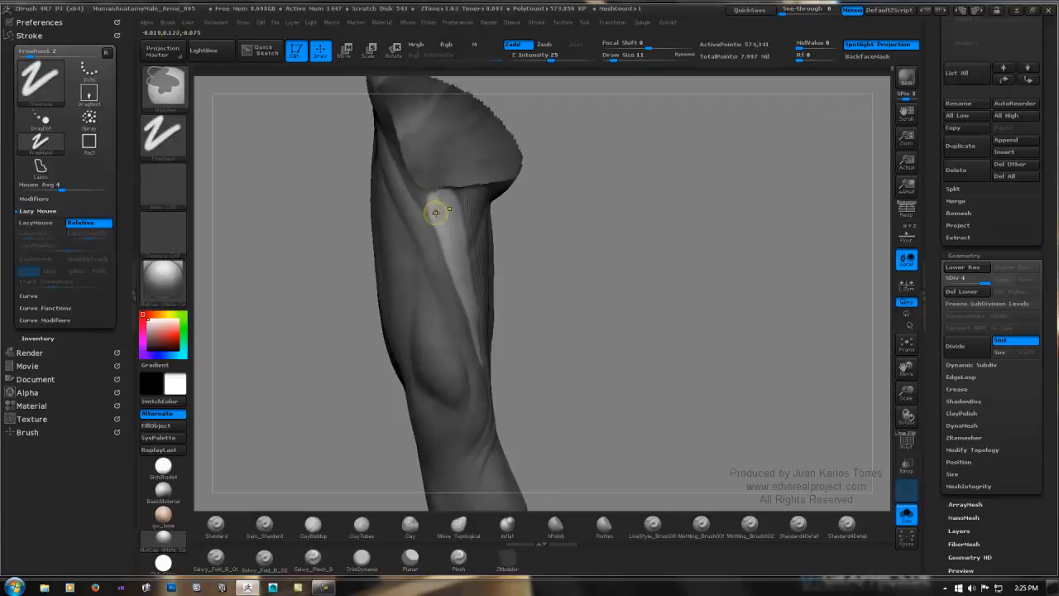
left_click_drag(552, 196, 620, 208, "shift")
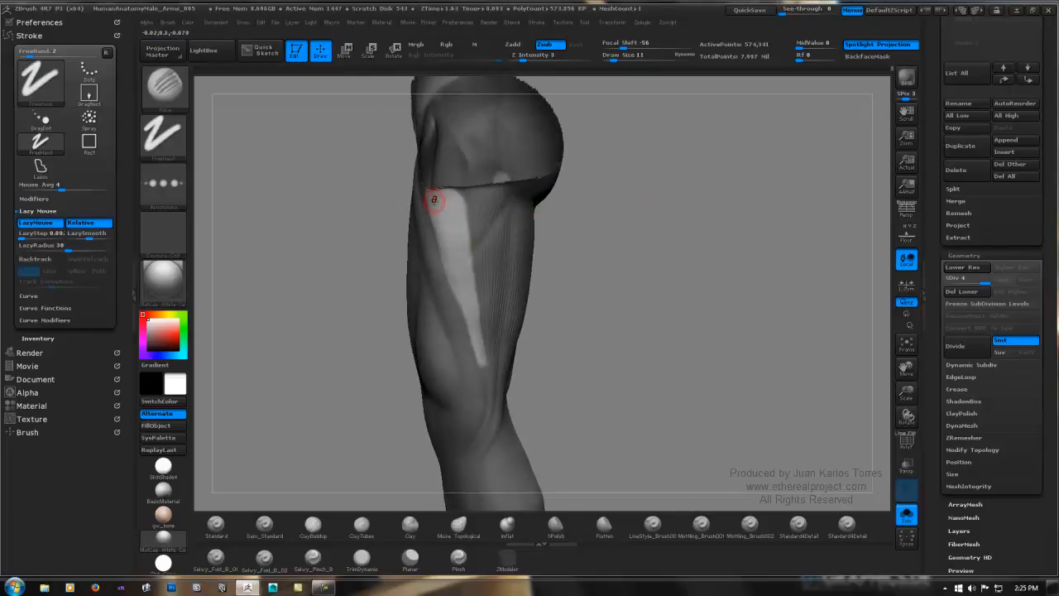
Rake fine fibres down the unmasked diagonal strip from the hip muscles towards the knee.
left_click_drag(432, 190, 453, 277, "shift")
key("ctrl+z")
key("shift")
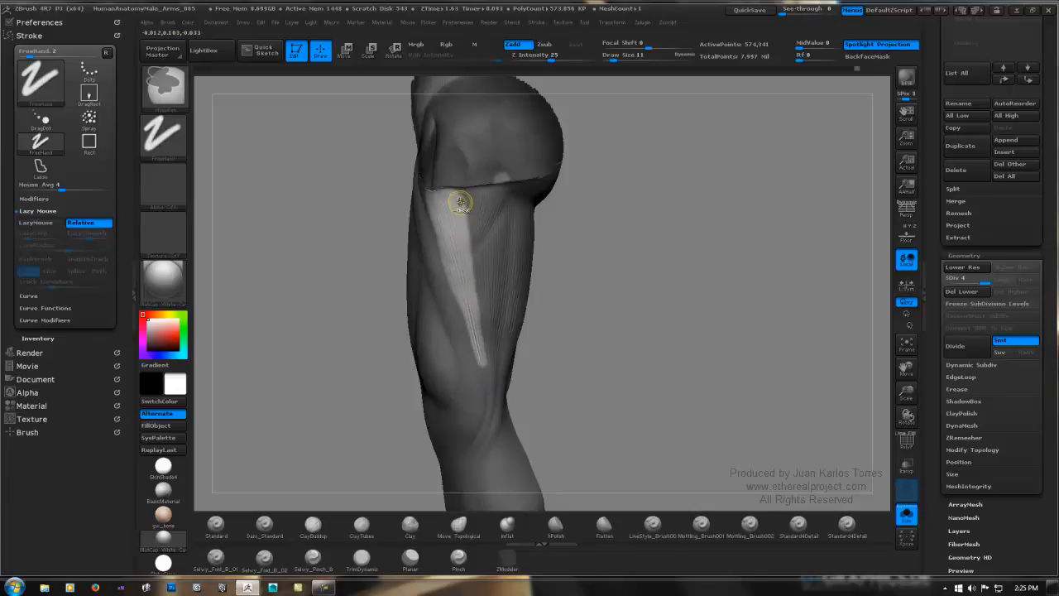
left_click_drag(453, 190, 458, 214)
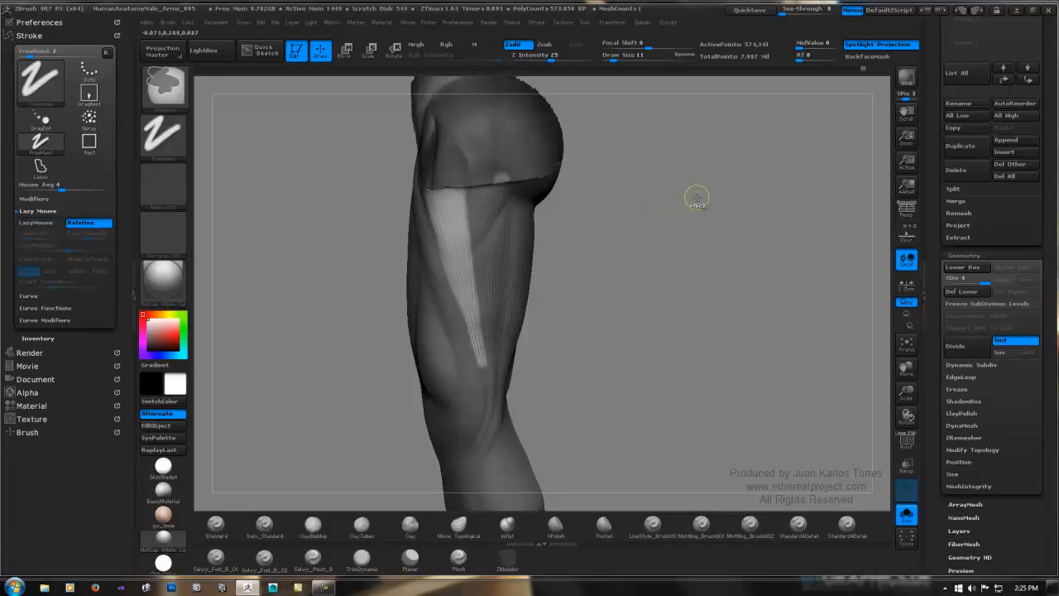
Clear the mask and rake fine fibres along the upper front edge of the outer thigh, starting below the hip muscles.
left_click_drag(619, 258, 719, 191, "ctrl")
mouse_move(719, 192)
right_mouse_down("ctrl")
mouse_move(612, 201)
mouse_move(644, 205)
mouse_move(636, 198)
right_mouse_up("ctrl")
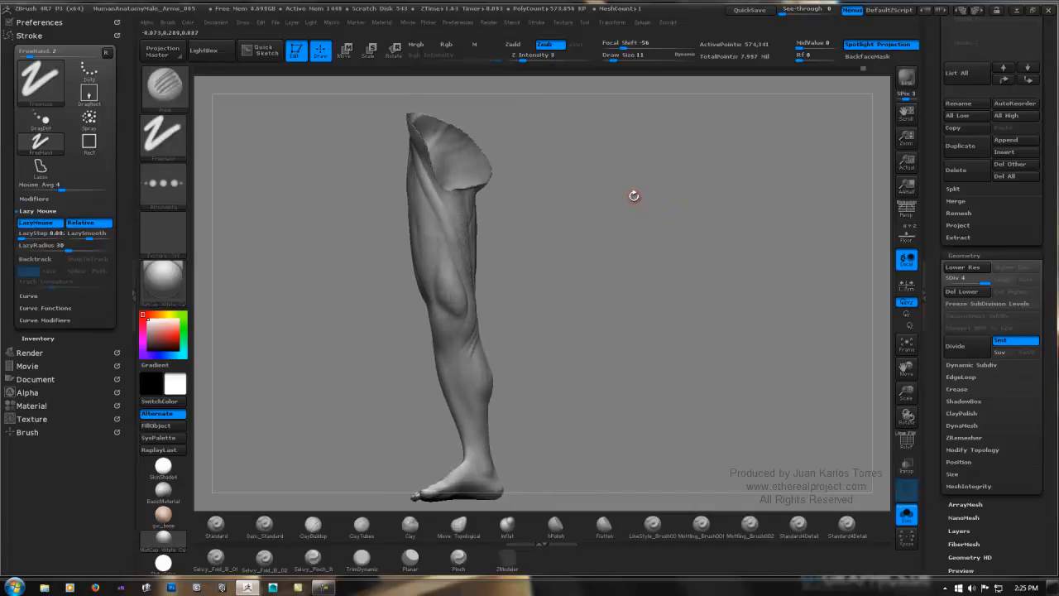
mouse_move(527, 252)
right_mouse_down()
mouse_move(545, 245)
mouse_move(534, 217)
right_mouse_up()
mouse_move(455, 218)
right_mouse_down()
mouse_move(472, 235)
mouse_move(452, 227)
mouse_move(466, 218)
right_mouse_up()
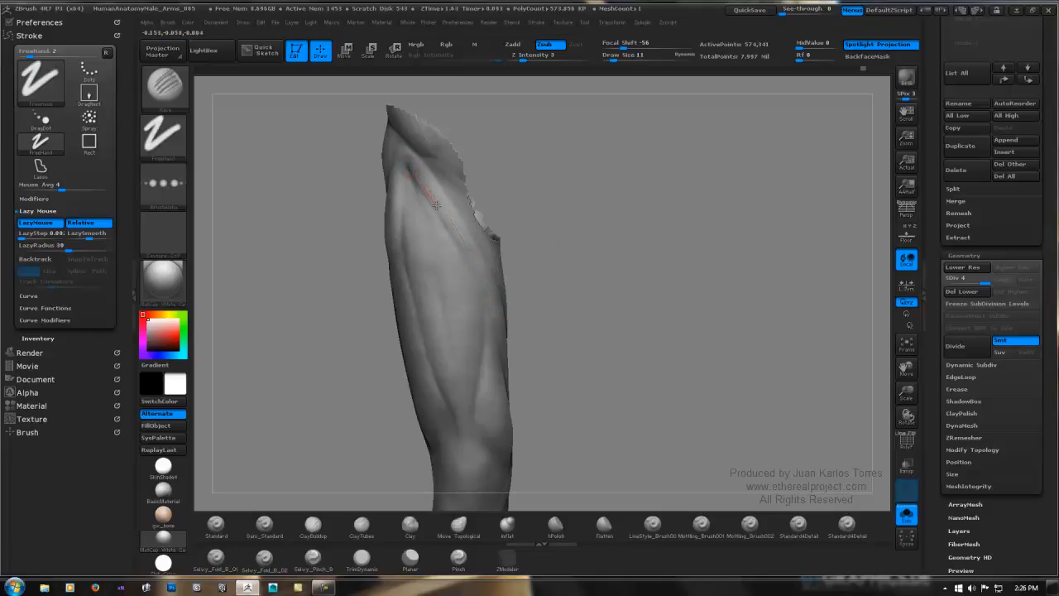
left_click_drag(490, 288, 423, 164, "shift")
left_click_drag(553, 270, 521, 163)
left_click_drag(449, 172, 476, 231)
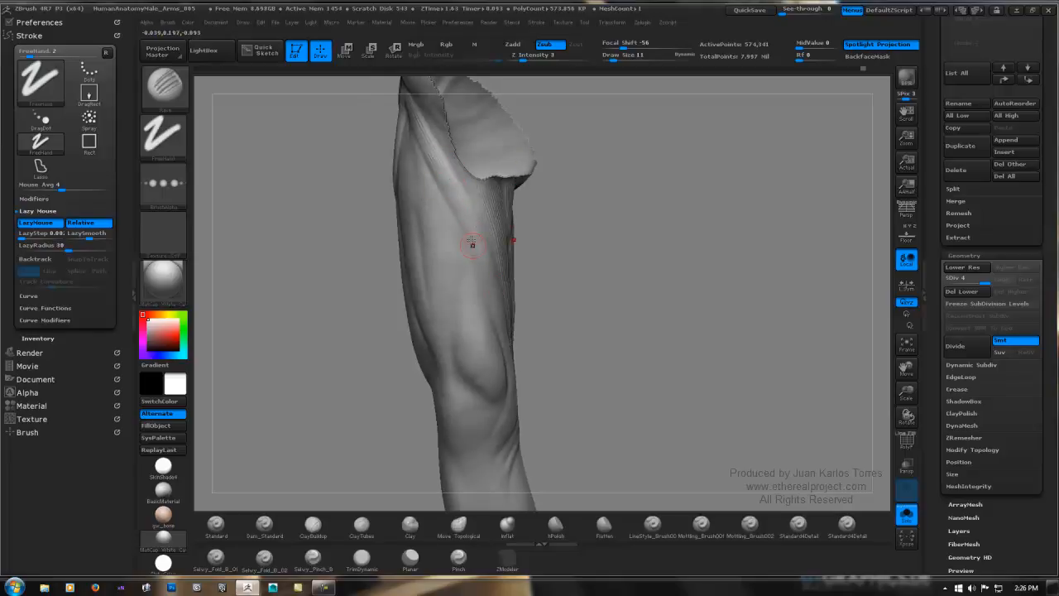
right_click_drag(455, 224, 442, 198)
left_click_drag(450, 172, 491, 283)
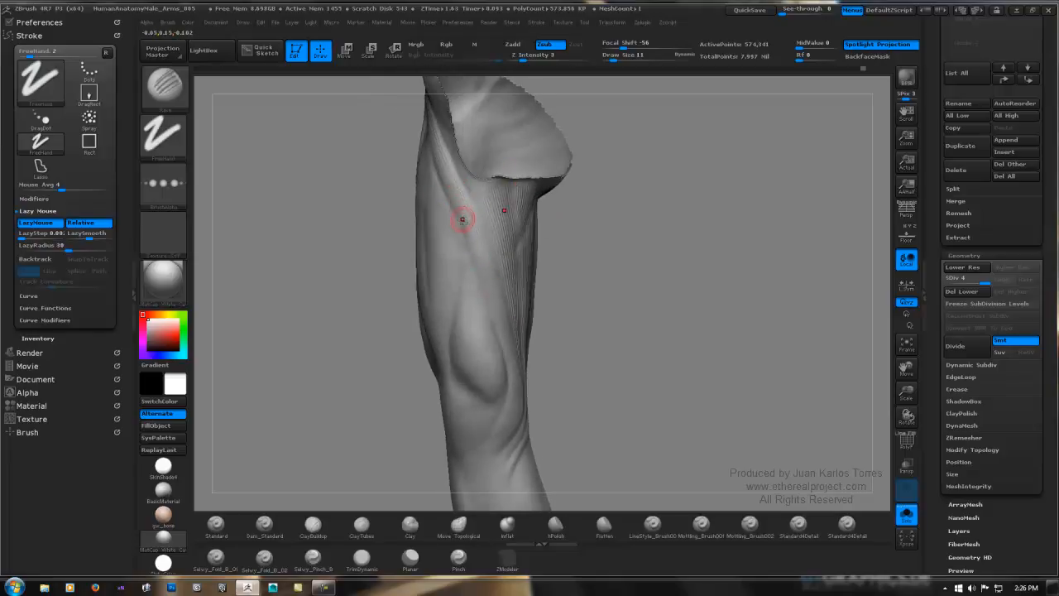
Rake fibres down the outer side of the thigh, past the teardrop muscle, to the side of the knee.
right_click_drag(485, 307, 480, 177)
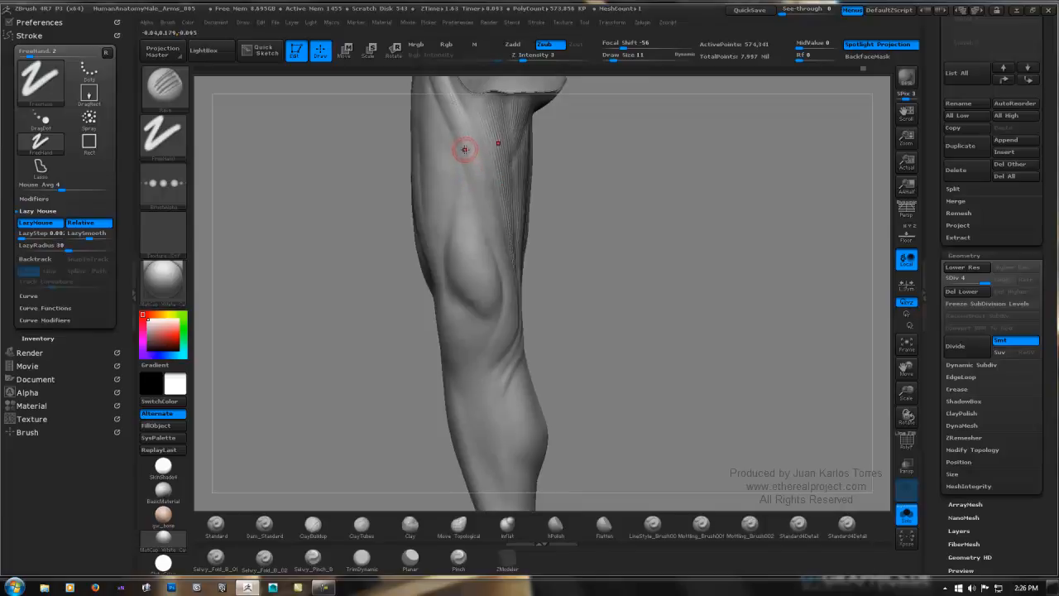
left_click_drag(465, 149, 481, 206)
left_click_drag(499, 253, 504, 295)
right_click_drag(472, 380, 472, 220)
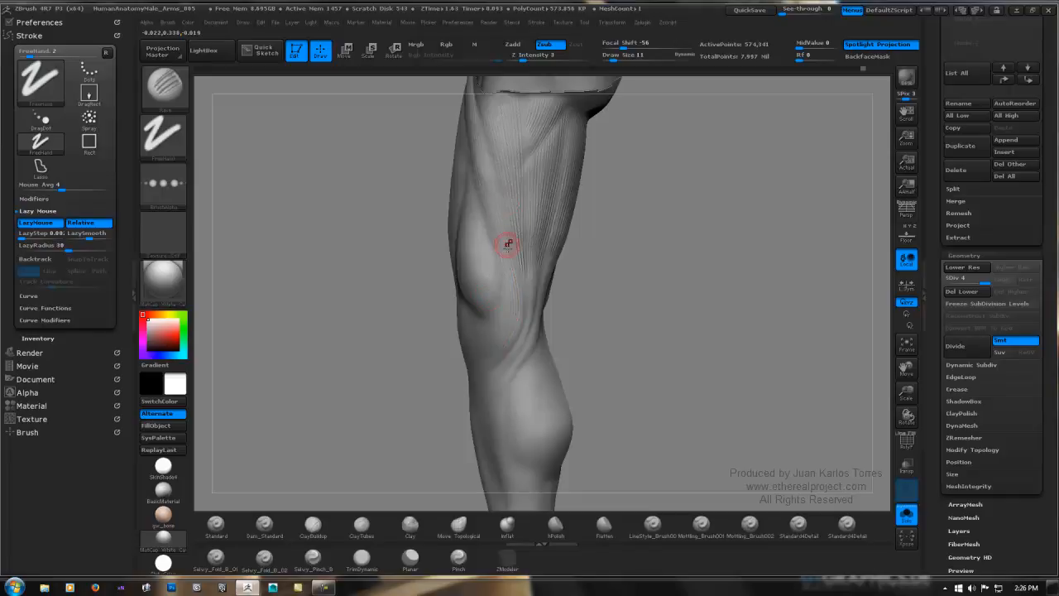
mouse_move(504, 220)
right_mouse_down()
mouse_move(495, 282)
mouse_move(513, 254)
right_mouse_up()
left_click_drag(512, 254, 514, 276)
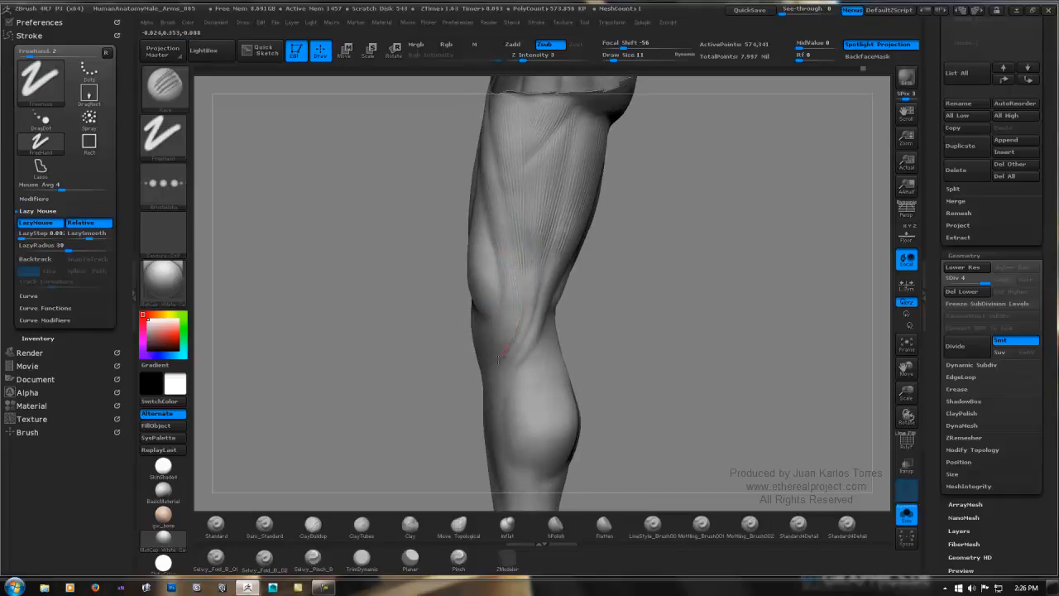
mouse_move(499, 357)
left_mouse_down()
mouse_move(549, 296)
mouse_move(579, 285)
left_mouse_up()
Mask a narrow band running diagonally from the front of the hip across the upper thigh.
key("f")
mouse_move(549, 267)
right_mouse_down()
mouse_move(619, 245)
mouse_move(596, 274)
mouse_move(570, 185)
mouse_move(589, 248)
mouse_move(579, 236)
right_mouse_up()
left_click_drag(465, 104, 525, 258, "ctrl")
right_click_drag(605, 123, 579, 121)
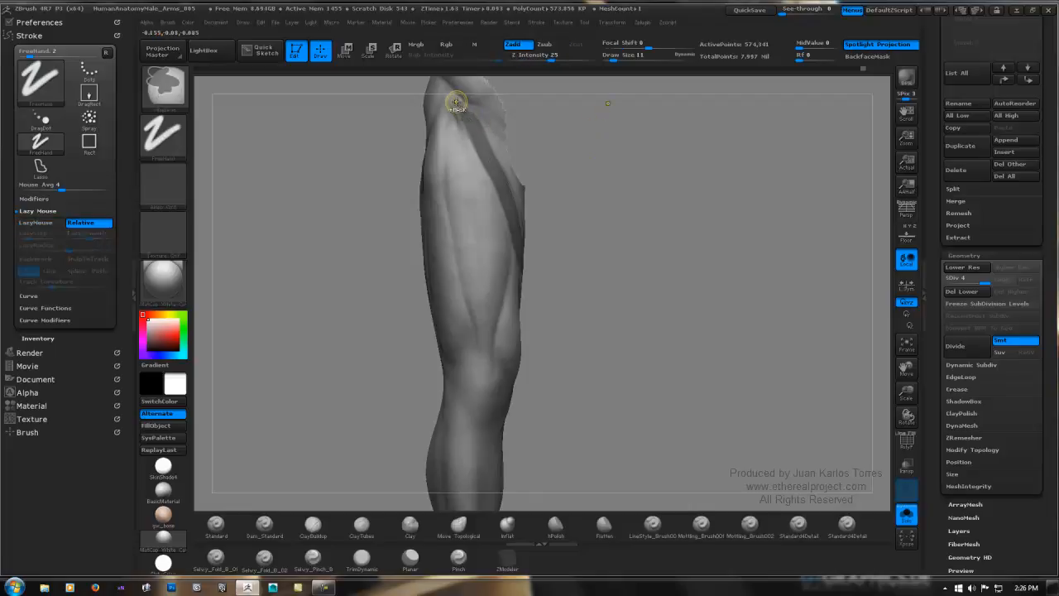
left_click_drag(456, 99, 500, 159, "ctrl")
right_click_drag(575, 174, 505, 239)
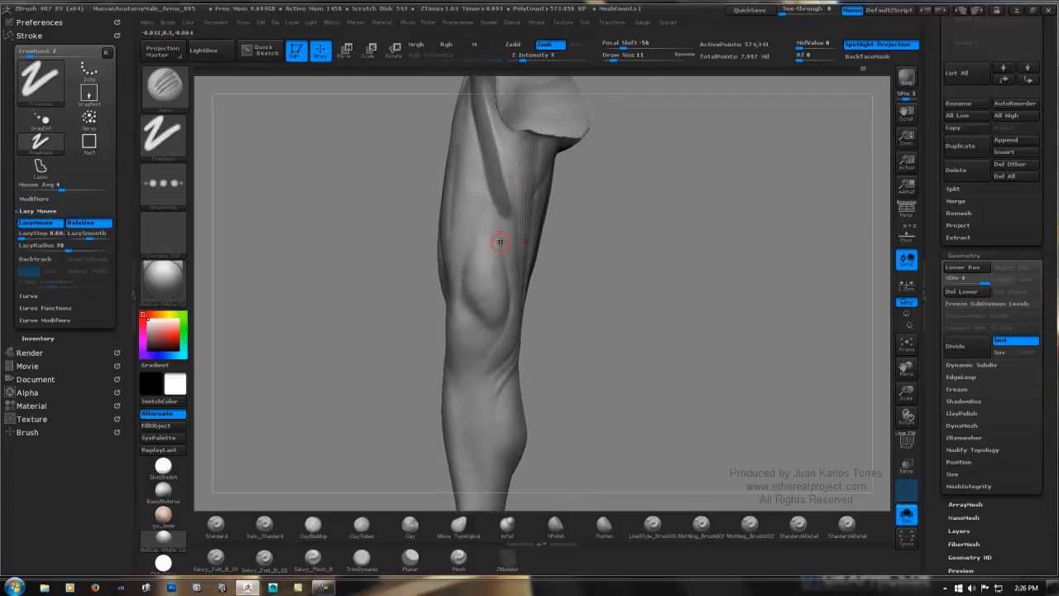
Extend the diagonal mask band down the outer thigh, behind the teardrop muscle, to the side of the knee.
left_click_drag(491, 190, 512, 254, "ctrl")
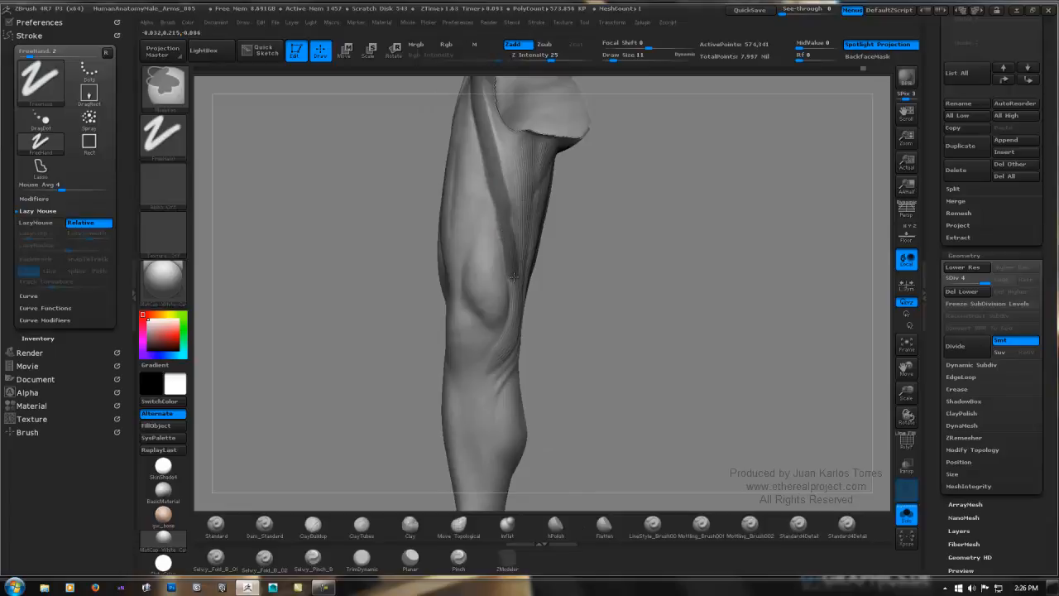
left_click_drag(506, 340, 488, 368, "ctrl")
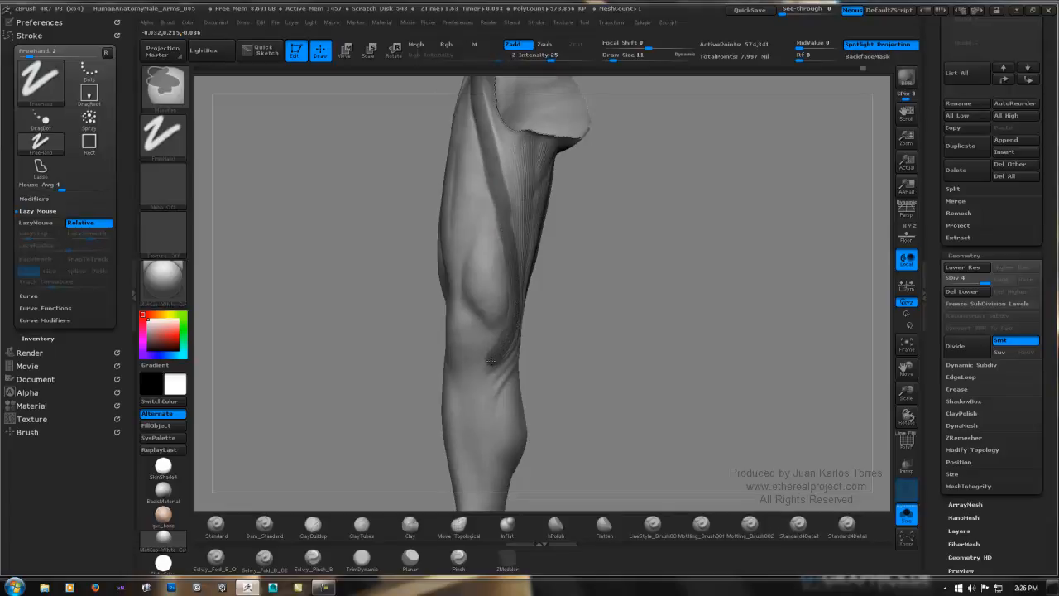
right_click_drag(489, 368, 503, 224)
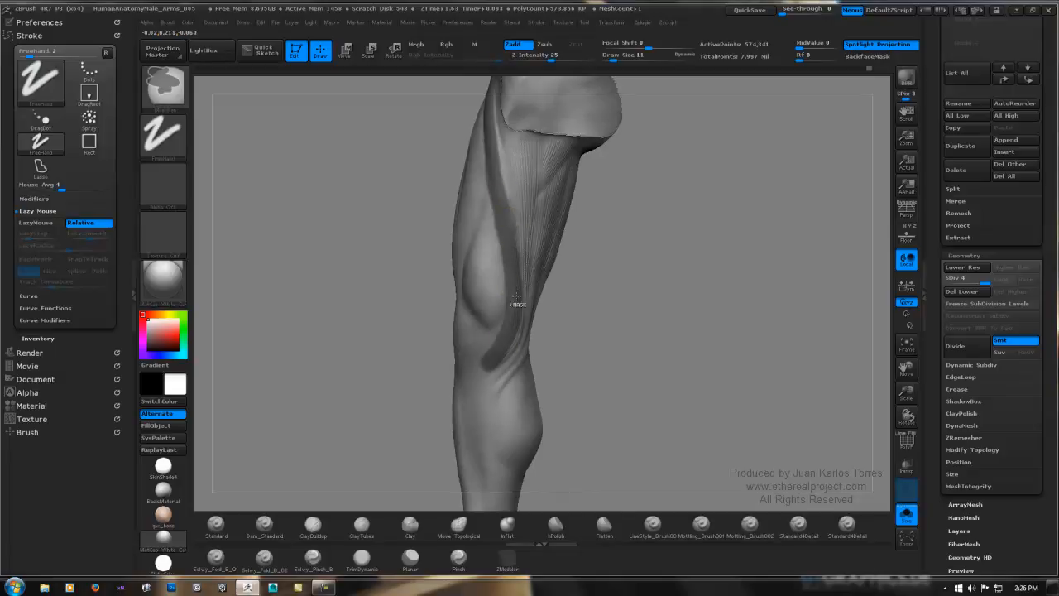
right_click_drag(515, 303, 506, 201)
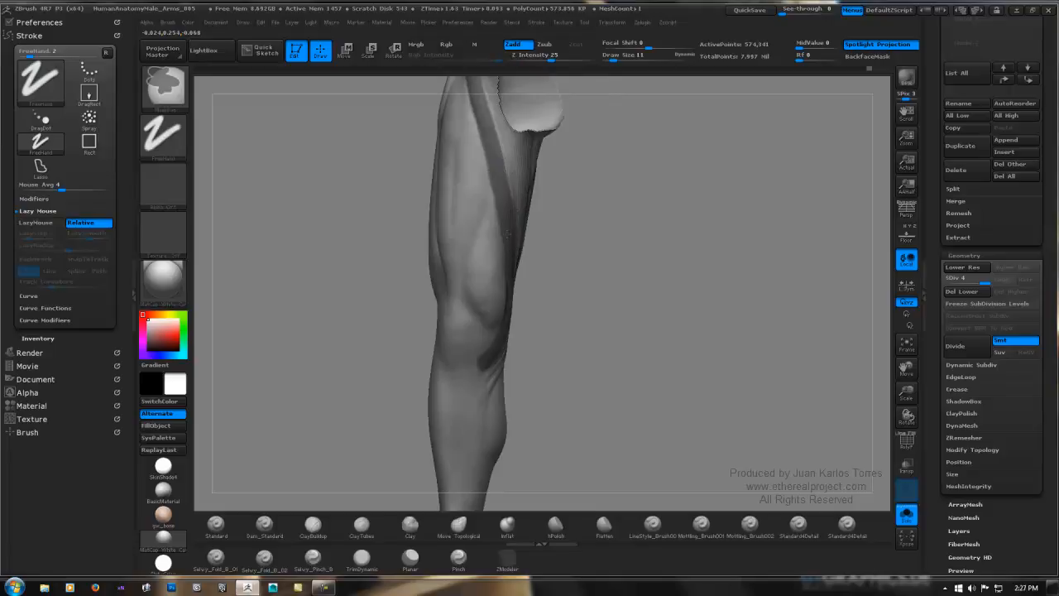
mouse_move(508, 260)
right_mouse_down()
mouse_move(539, 193)
mouse_move(568, 162)
mouse_move(551, 215)
mouse_move(568, 184)
right_mouse_up()
key("shift")
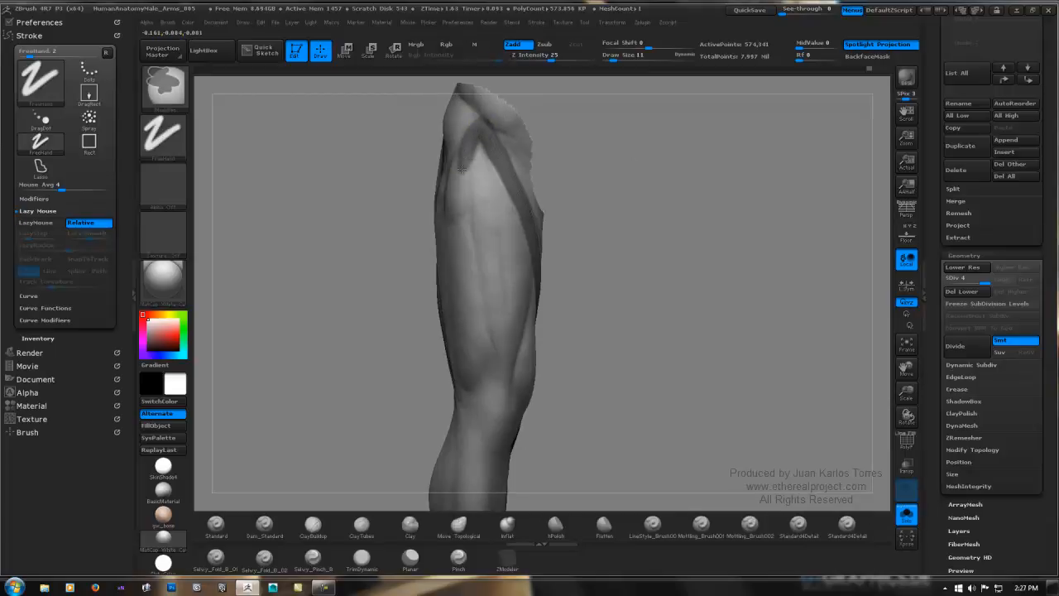
Mask a second band from the same hip point down the inner side of the upper thigh, forming an inverted V.
left_click_drag(462, 169, 458, 208, "ctrl")
right_click_drag(458, 186, 483, 152)
mouse_move(472, 121)
left_mouse_down("ctrl")
mouse_move(447, 205)
mouse_move(444, 191)
mouse_move(467, 202)
mouse_move(466, 191)
left_mouse_up("ctrl")
mouse_move(506, 175)
right_mouse_down()
mouse_move(457, 157)
mouse_move(472, 147)
right_mouse_up()
left_click_drag(473, 138, 474, 144, "ctrl")
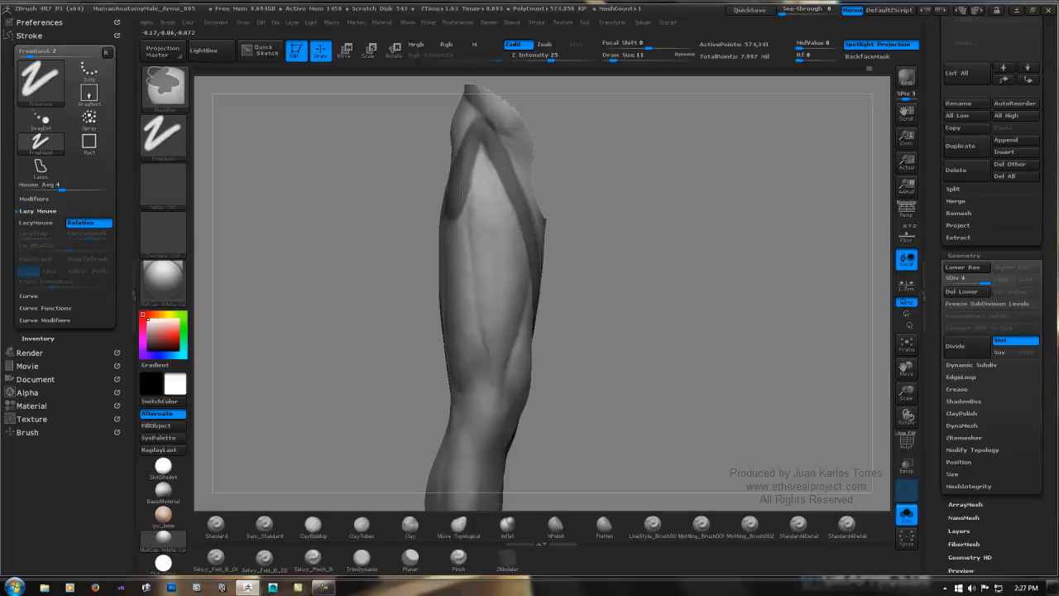
left_click_drag(457, 205, 448, 213, "ctrl")
left_click_drag(578, 204, 517, 195)
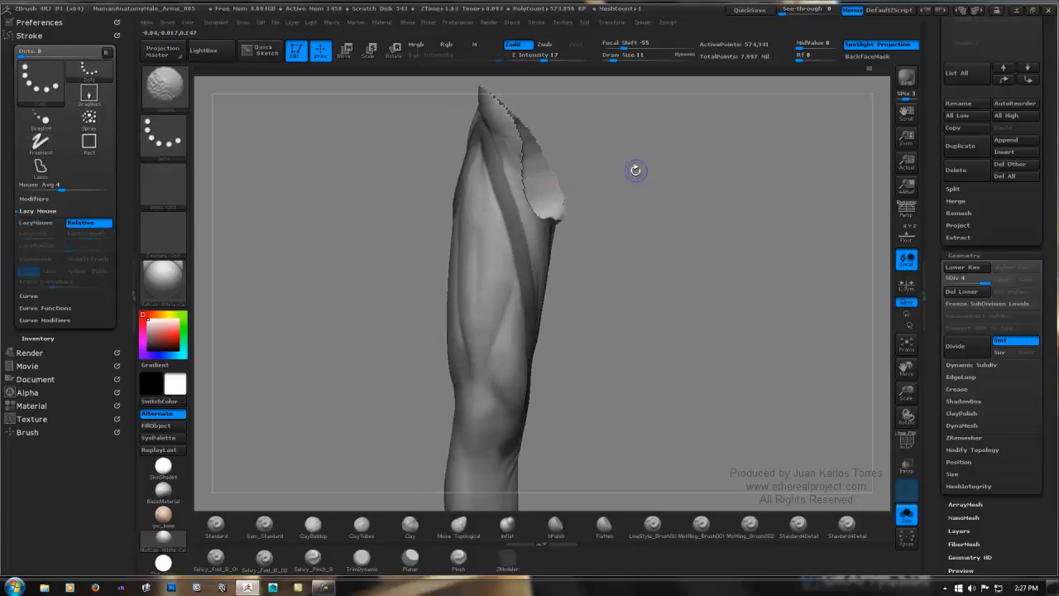
Rake fine fibres along the outer teardrop muscle above the knee, beside the masked band.
left_click_drag(654, 200, 497, 217)
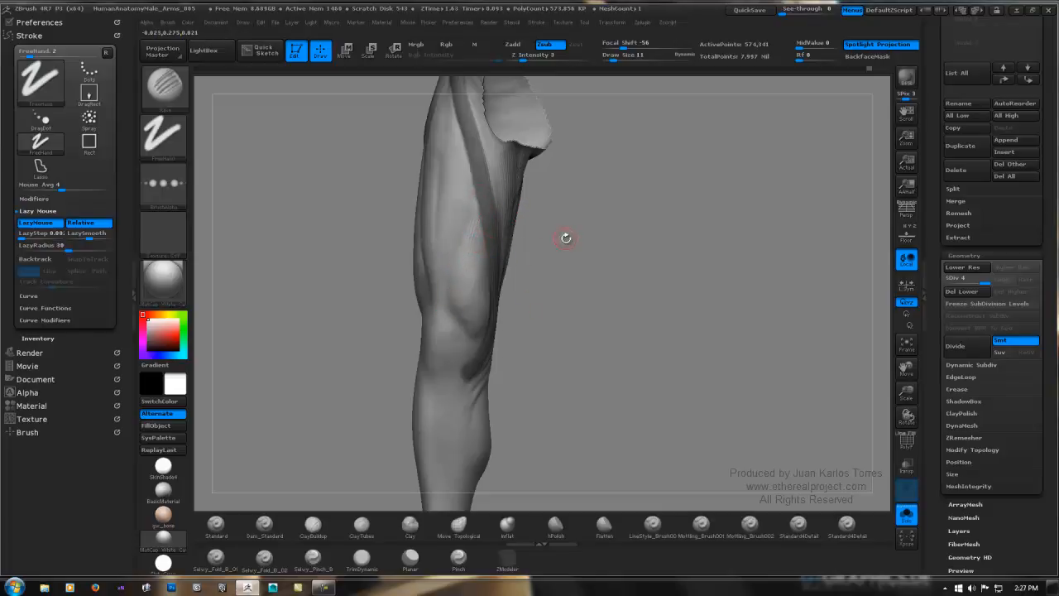
left_click_drag(566, 236, 540, 246)
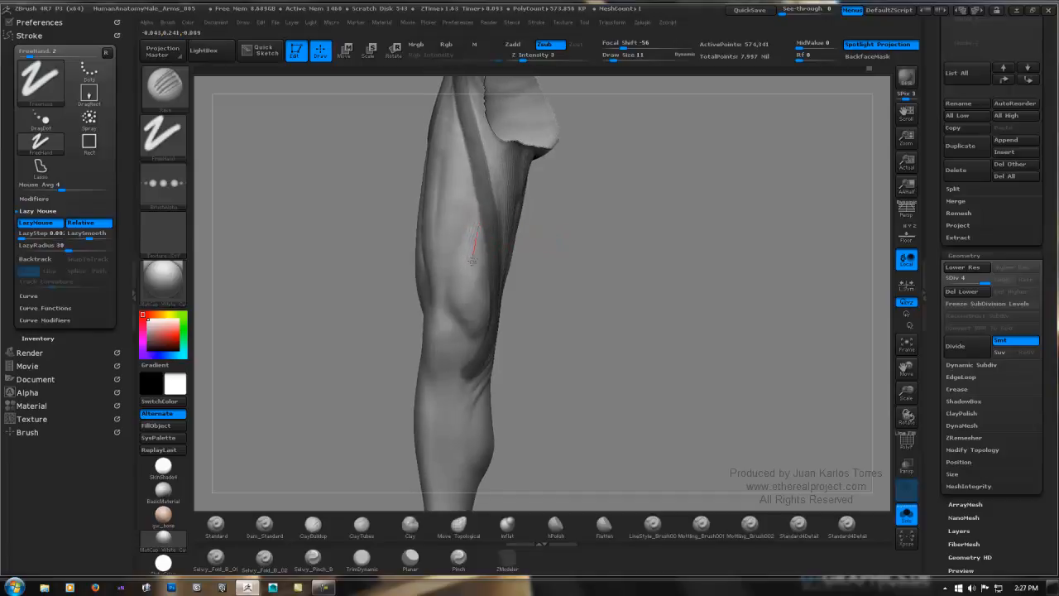
mouse_move(520, 314)
left_mouse_down()
mouse_move(460, 263)
mouse_move(489, 257)
left_mouse_up()
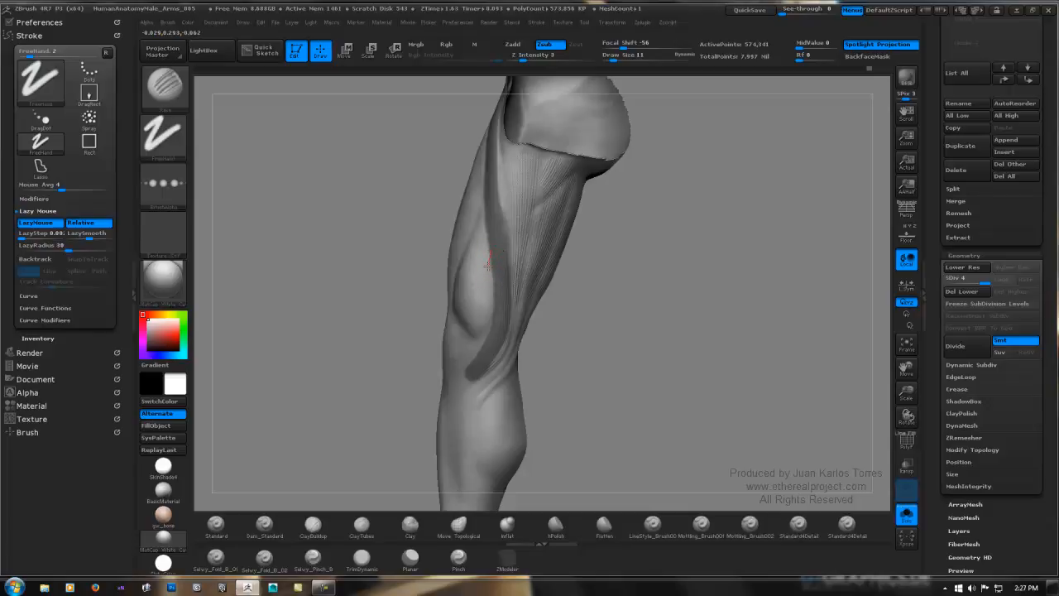
left_click_drag(463, 324, 455, 342)
left_click_drag(501, 270, 487, 302)
left_click_drag(538, 298, 539, 237)
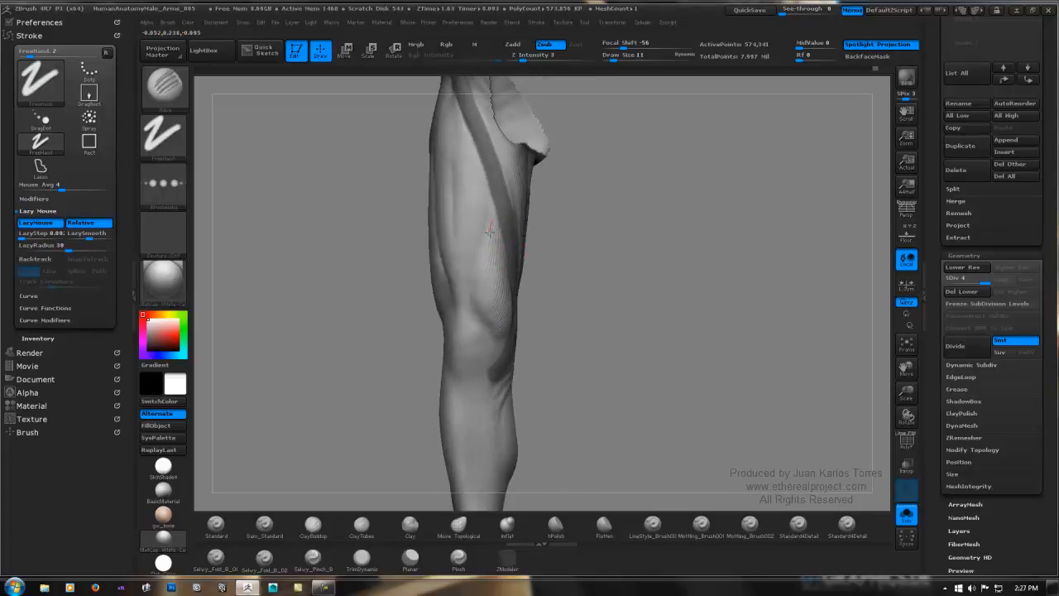
Rake more fibres across the front and lower end of the outer teardrop muscle, curving them towards the kneecap.
left_click_drag(473, 303, 472, 305)
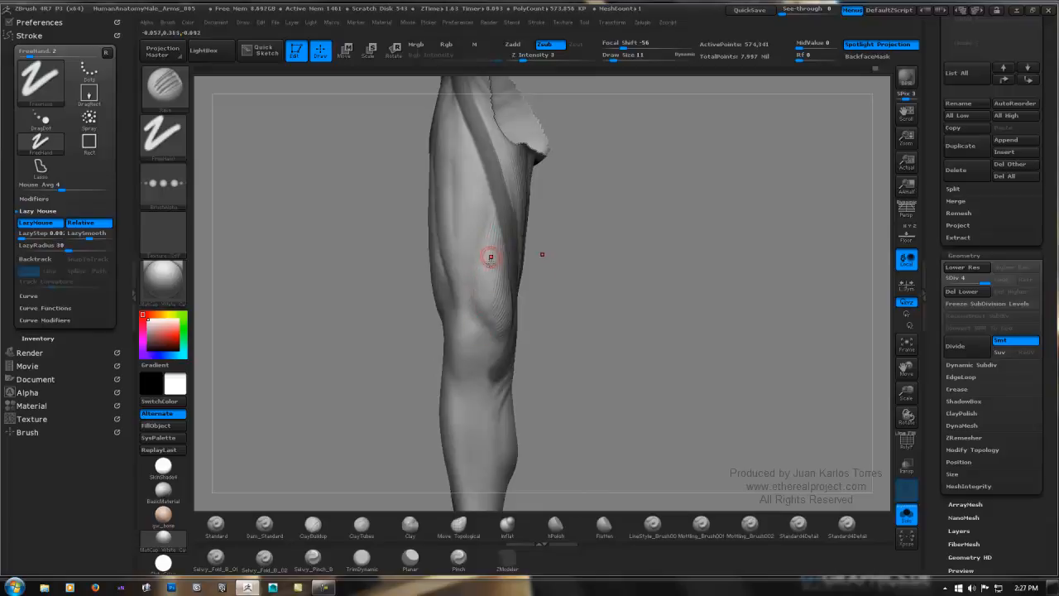
left_click_drag(496, 227, 490, 252)
left_click_drag(482, 337, 494, 267)
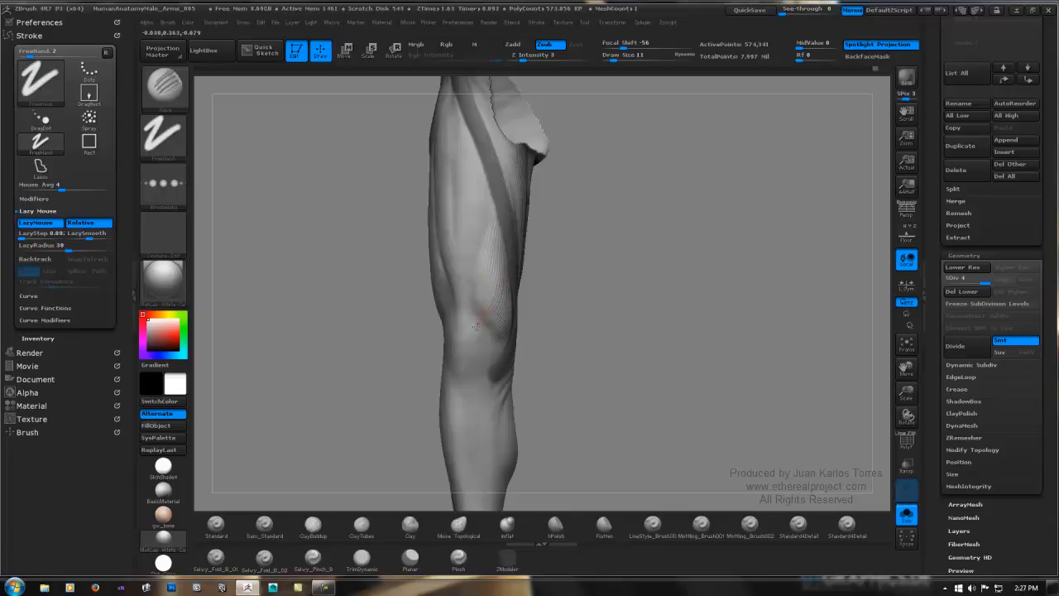
left_click_drag(476, 327, 499, 309)
mouse_move(485, 321)
right_mouse_down()
mouse_move(505, 303)
mouse_move(503, 322)
right_mouse_up()
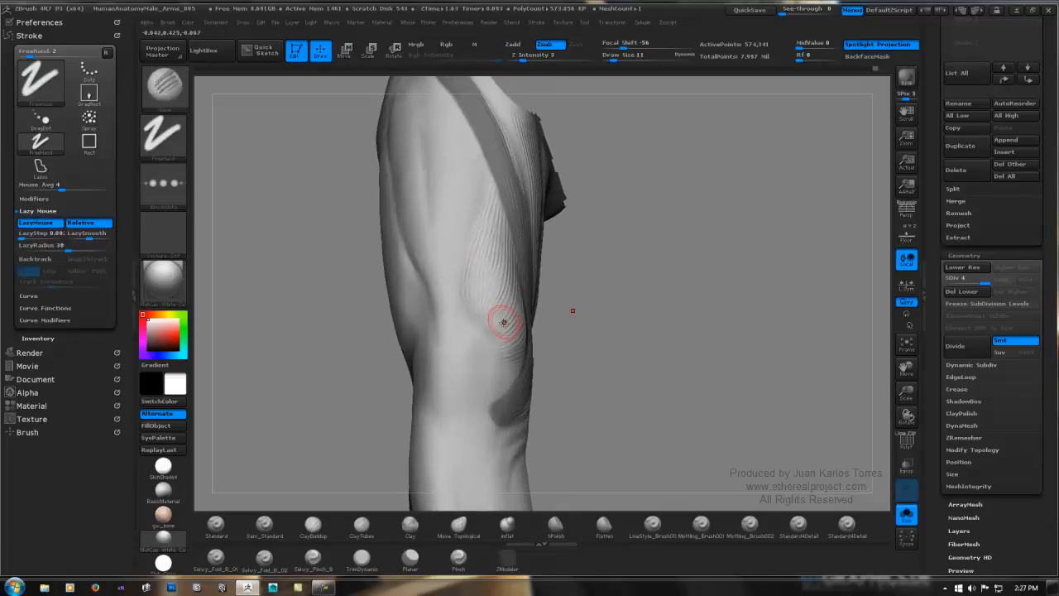
mouse_move(504, 322)
left_mouse_down()
mouse_move(489, 334)
mouse_move(521, 369)
left_mouse_up()
left_click_drag(609, 270, 624, 310, "shift")
left_click_drag(677, 247, 586, 366)
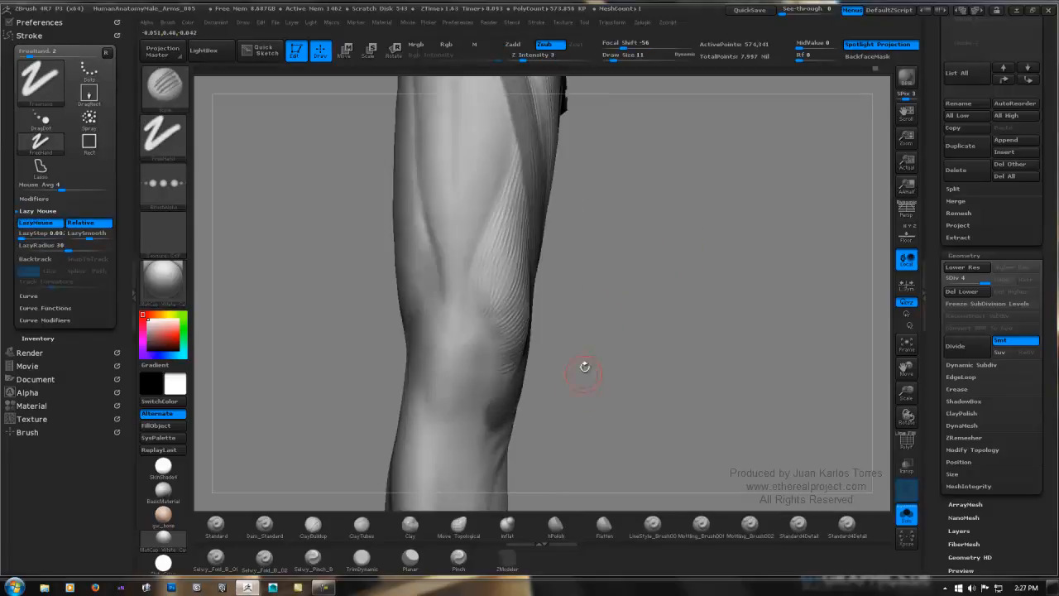
mouse_move(659, 265)
left_mouse_down()
mouse_move(687, 278)
mouse_move(576, 268)
mouse_move(605, 232)
mouse_move(598, 199)
mouse_move(582, 247)
mouse_move(612, 253)
mouse_move(587, 304)
mouse_move(546, 308)
mouse_move(537, 362)
mouse_move(569, 429)
mouse_move(558, 398)
left_mouse_up()
Mask the outer teardrop muscle and the inner thigh down to the knee, leaving the central front thigh muscle unmasked.
left_click_drag(555, 315, 573, 419, "ctrl")
right_click_drag(570, 303, 616, 299)
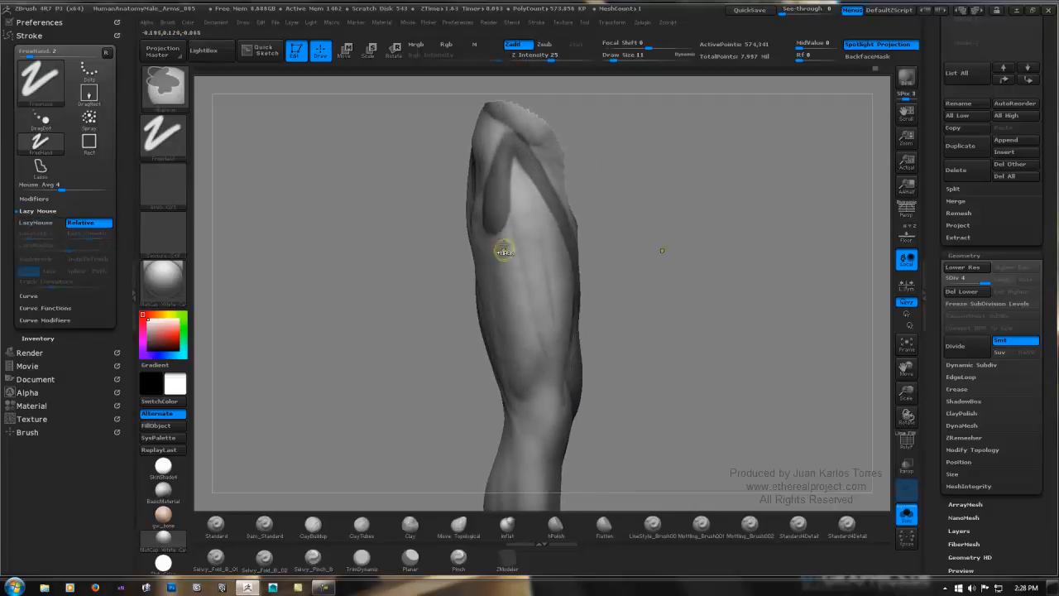
mouse_move(504, 237)
left_mouse_down("ctrl")
mouse_move(504, 199)
mouse_move(521, 311)
left_mouse_up("ctrl")
mouse_move(530, 334)
left_mouse_down()
mouse_move(541, 389)
mouse_move(498, 238)
left_mouse_up()
right_click_drag(549, 234, 527, 237)
key("ctrl")
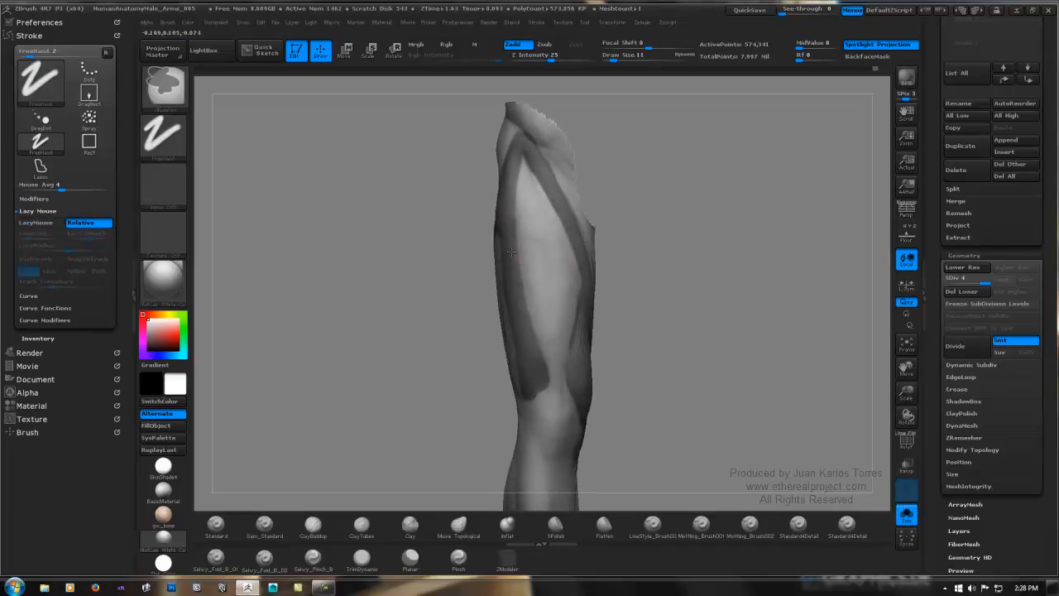
left_click_drag(681, 329, 591, 354, "alt")
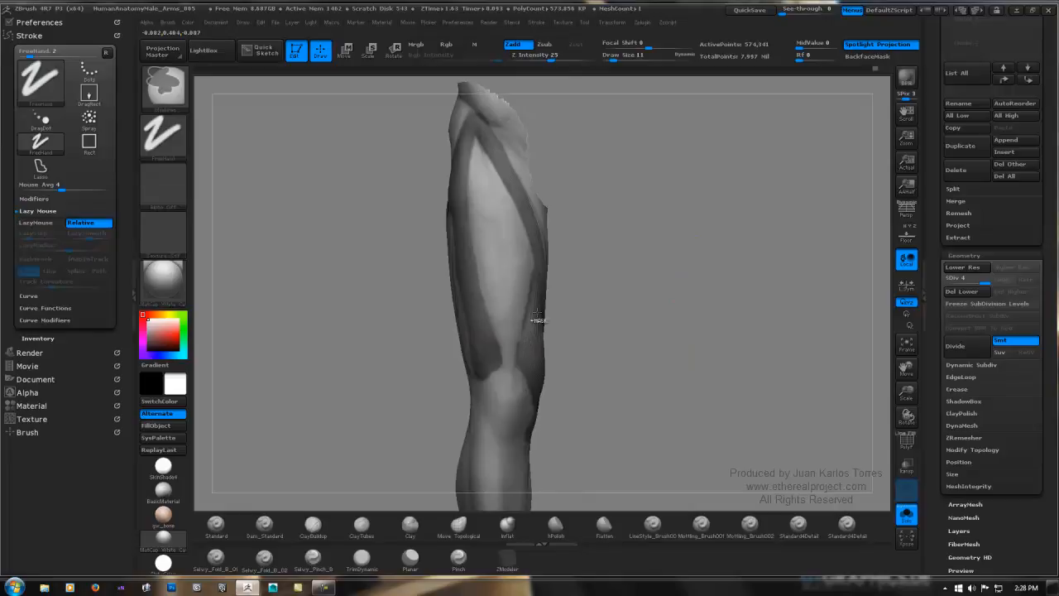
Rake fine fibres along the unmasked central muscle on the front of the thigh, from the hip point towards the kneecap.
key("1")
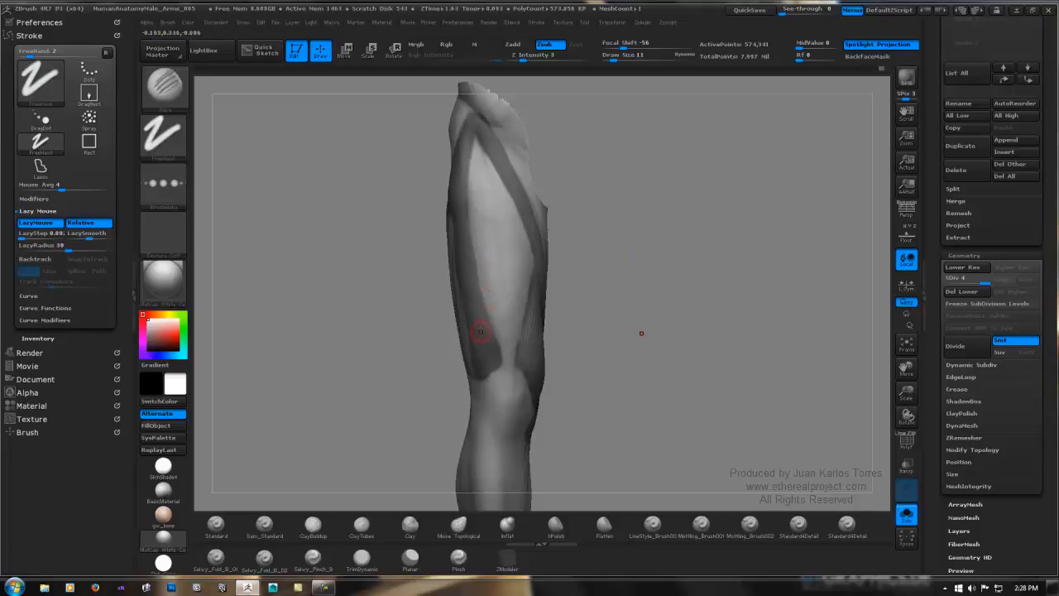
key("ctrl")
mouse_move(491, 242)
left_mouse_down()
mouse_move(500, 284)
mouse_move(488, 328)
mouse_move(501, 293)
mouse_move(499, 339)
mouse_move(500, 308)
left_mouse_up()
mouse_move(501, 232)
left_mouse_down()
mouse_move(485, 237)
mouse_move(618, 208)
mouse_move(643, 149)
mouse_move(638, 182)
mouse_move(615, 179)
left_mouse_up()
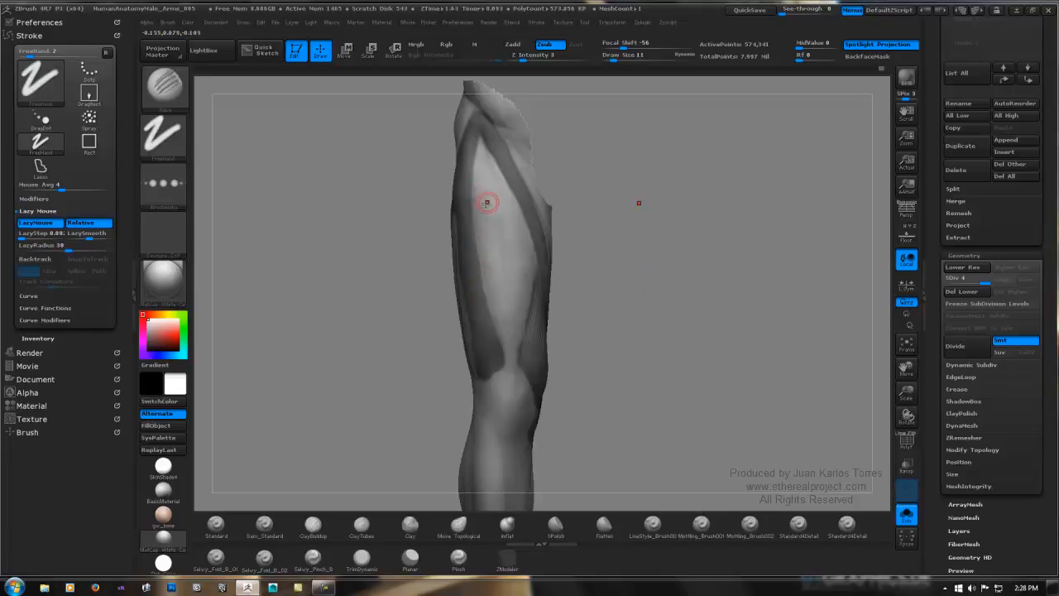
left_click_drag(638, 201, 618, 201)
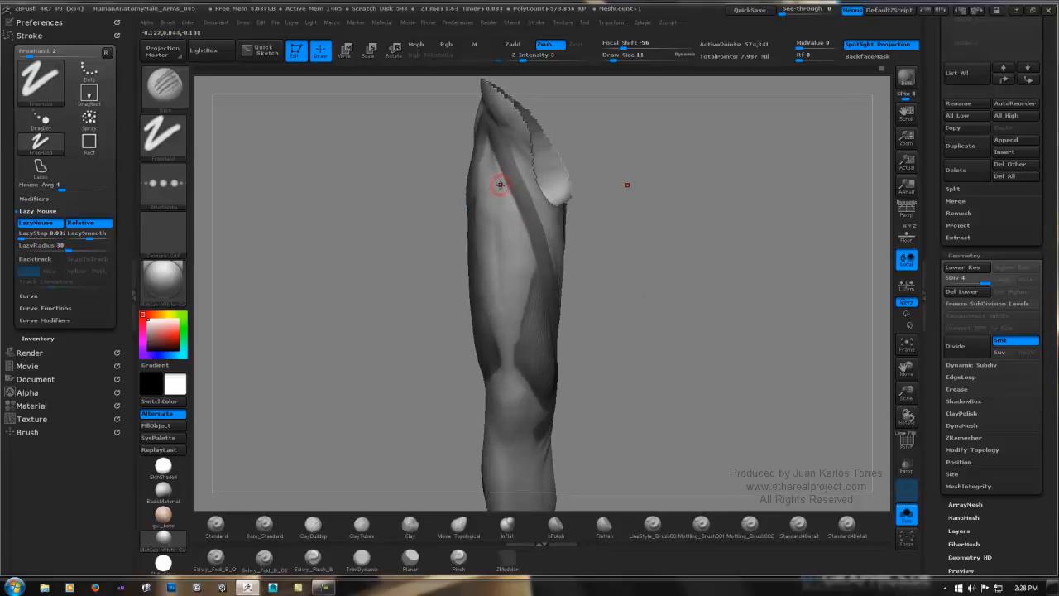
left_click_drag(506, 197, 525, 234)
left_click_drag(511, 298, 515, 309)
mouse_move(611, 217)
left_mouse_down()
mouse_move(636, 223)
mouse_move(608, 219)
left_mouse_up()
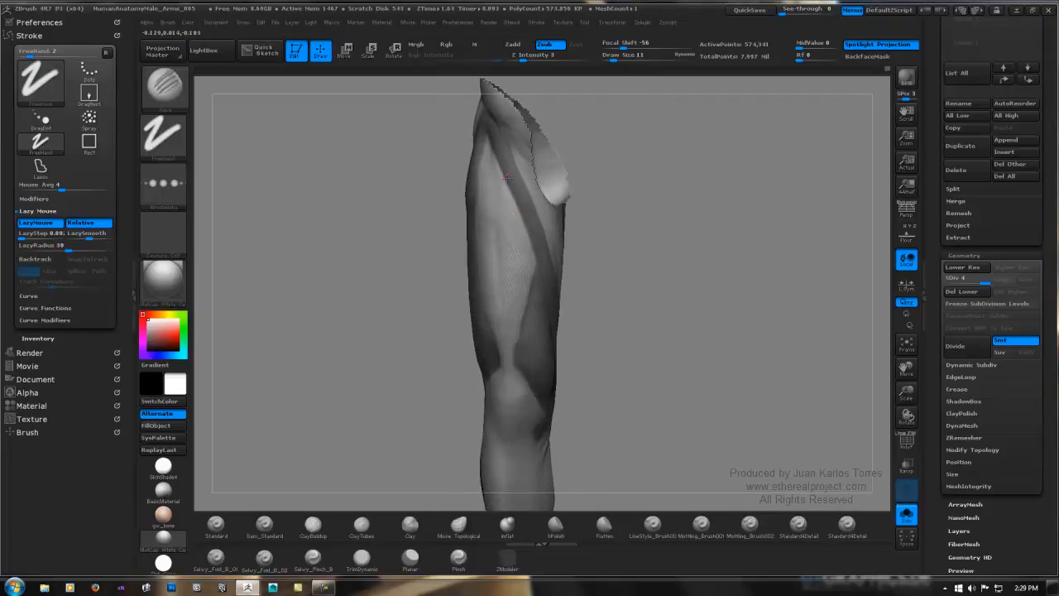
left_click_drag(508, 212, 524, 248)
left_click_drag(514, 209, 492, 233)
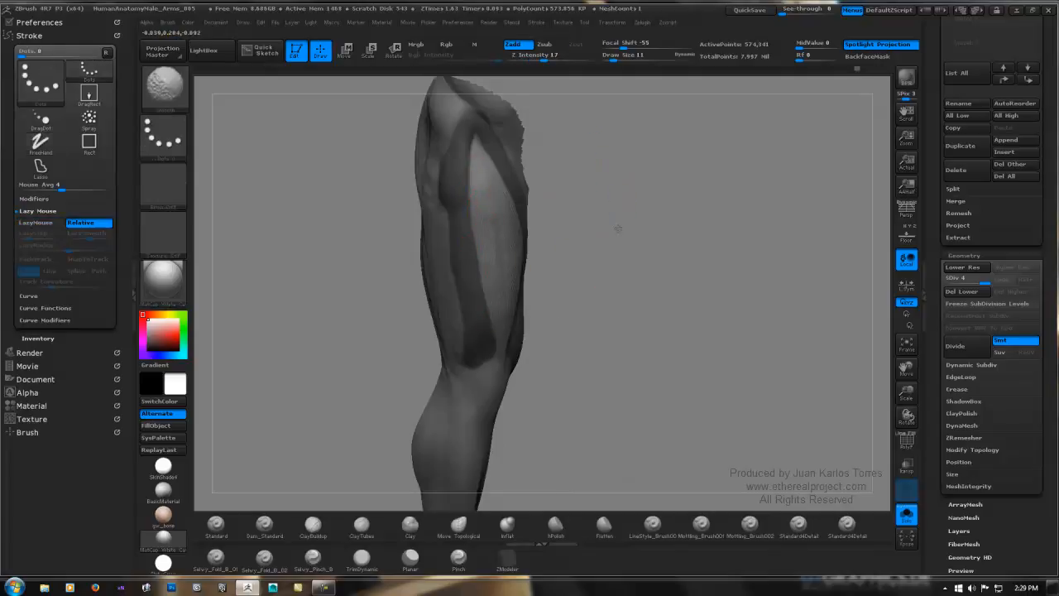
Clear the mask and mask the long inner thigh muscle beside the central front muscle, down to the knee.
mouse_move(615, 229)
left_mouse_down()
mouse_move(670, 226)
mouse_move(652, 242)
mouse_move(663, 234)
left_mouse_up()
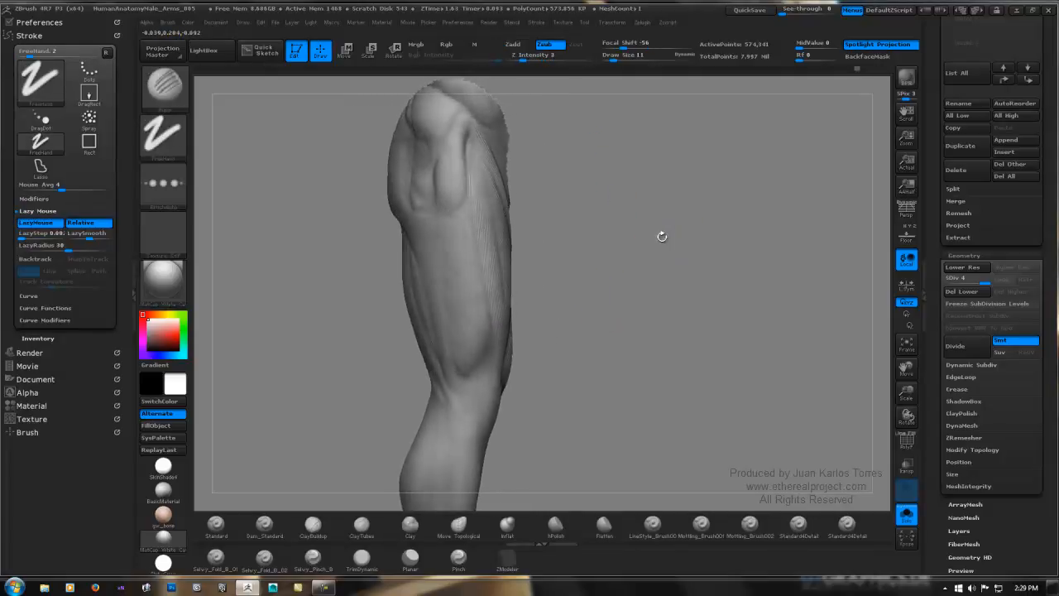
key("b")
key("c")
key("b")
mouse_move(463, 210)
left_mouse_down()
mouse_move(449, 309)
mouse_move(467, 378)
mouse_move(466, 221)
mouse_move(470, 273)
mouse_move(468, 259)
left_mouse_up()
key("b")
key("d")
key("s")
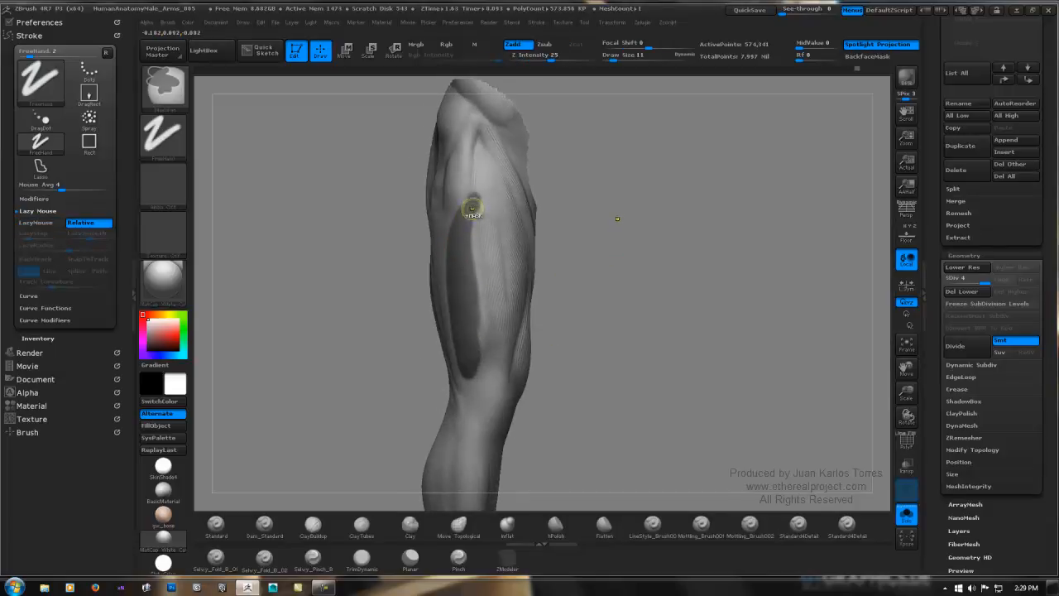
Finish masking the long outer thigh muscle, trim the mask's upper end and invert it so only that muscle is editable.
mouse_move(473, 205)
left_mouse_down()
mouse_move(483, 349)
mouse_move(461, 359)
left_mouse_up()
key("b")
key("d")
key("s")
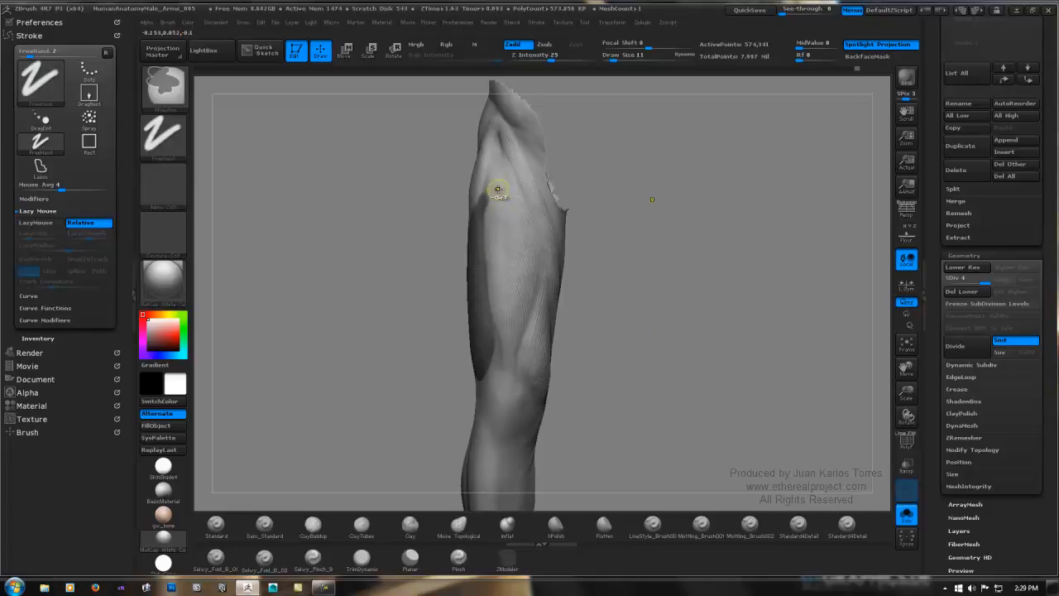
left_click_drag(488, 188, 487, 214, "ctrl+alt")
right_click_drag(502, 222, 534, 230)
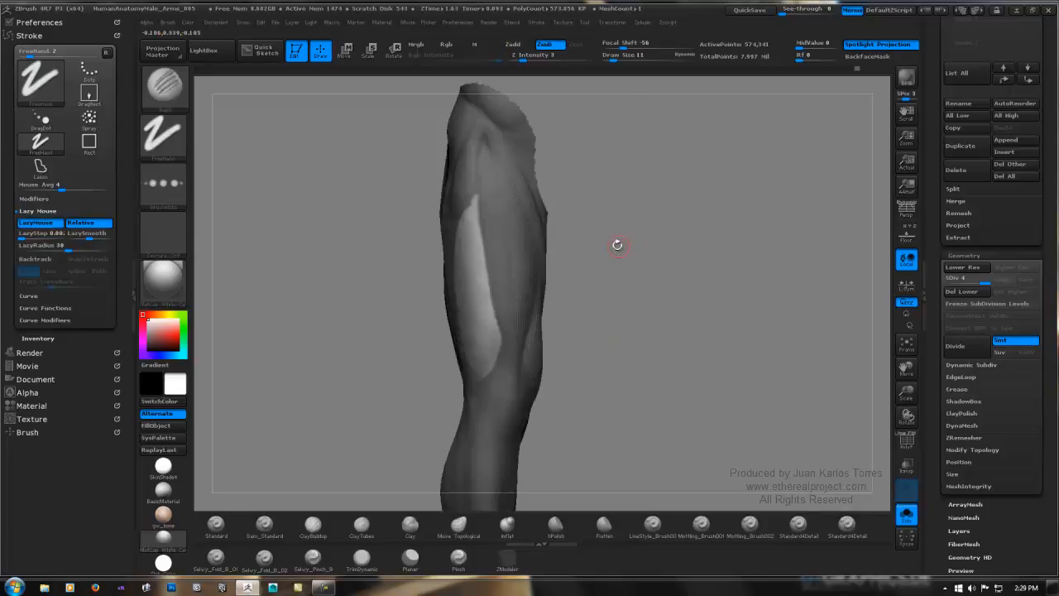
Rake fine diagonal fibres down the unmasked outer thigh muscle to its lower end above the knee, and clear the mask.
mouse_move(617, 245)
right_mouse_down()
mouse_move(622, 230)
mouse_move(632, 233)
right_mouse_up()
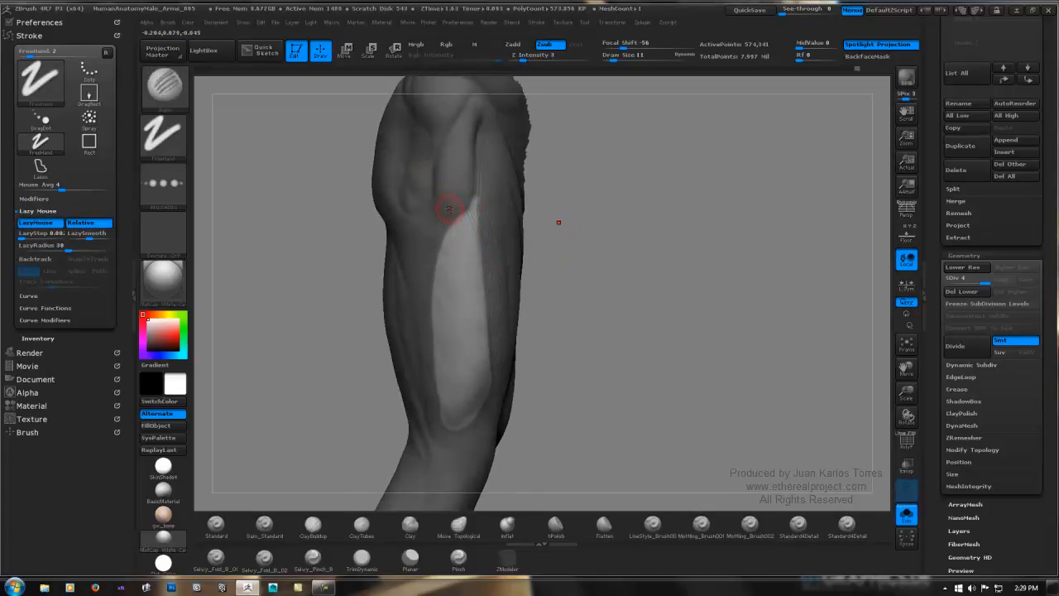
left_click_drag(495, 304, 451, 232)
left_click_drag(479, 315, 484, 326)
left_click_drag(442, 247, 470, 333)
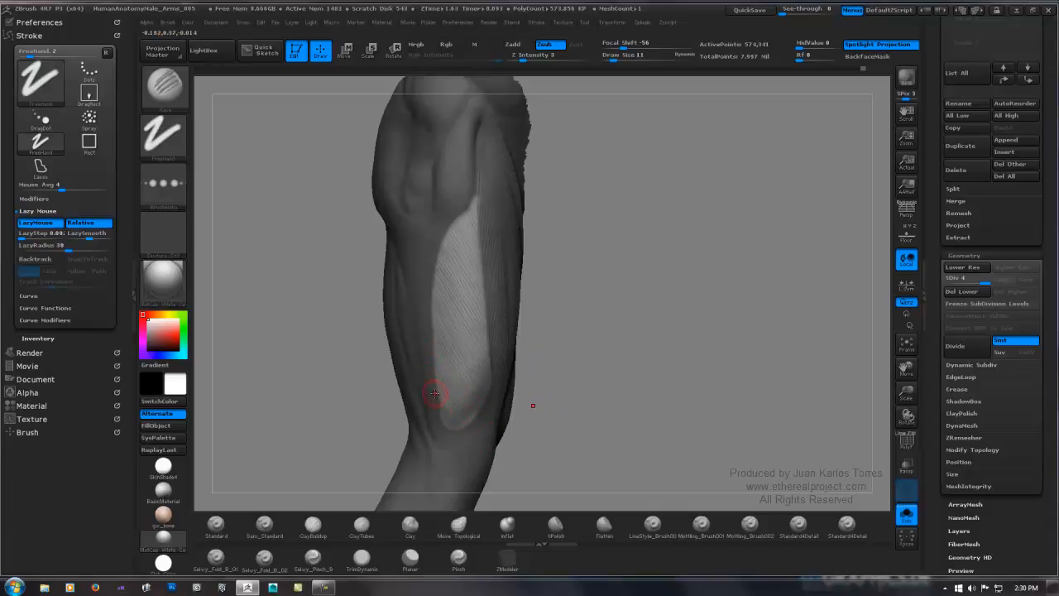
left_click_drag(556, 428, 611, 480)
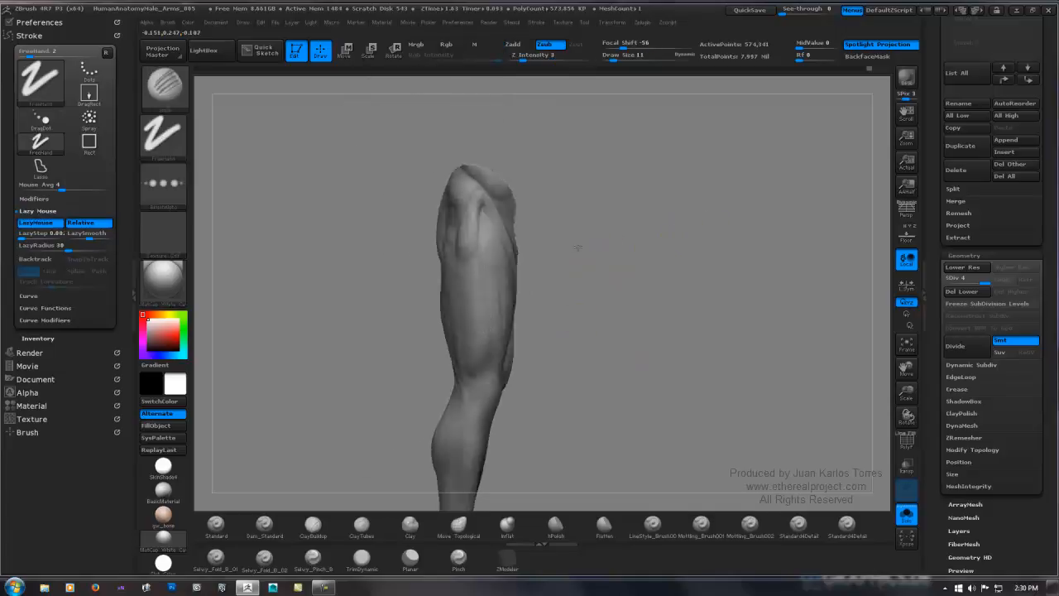
Grow the visible mesh around the upper inner thigh opening and quick-save the project.
mouse_move(577, 243)
left_mouse_down()
mouse_move(638, 279)
mouse_move(594, 237)
mouse_move(608, 213)
left_mouse_up()
mouse_move(606, 196)
right_mouse_down("alt")
mouse_move(567, 279)
mouse_move(621, 224)
mouse_move(565, 256)
right_mouse_up("alt")
mouse_move(565, 256)
right_mouse_down("ctrl")
mouse_move(597, 234)
mouse_move(596, 189)
mouse_move(566, 250)
right_mouse_up("ctrl")
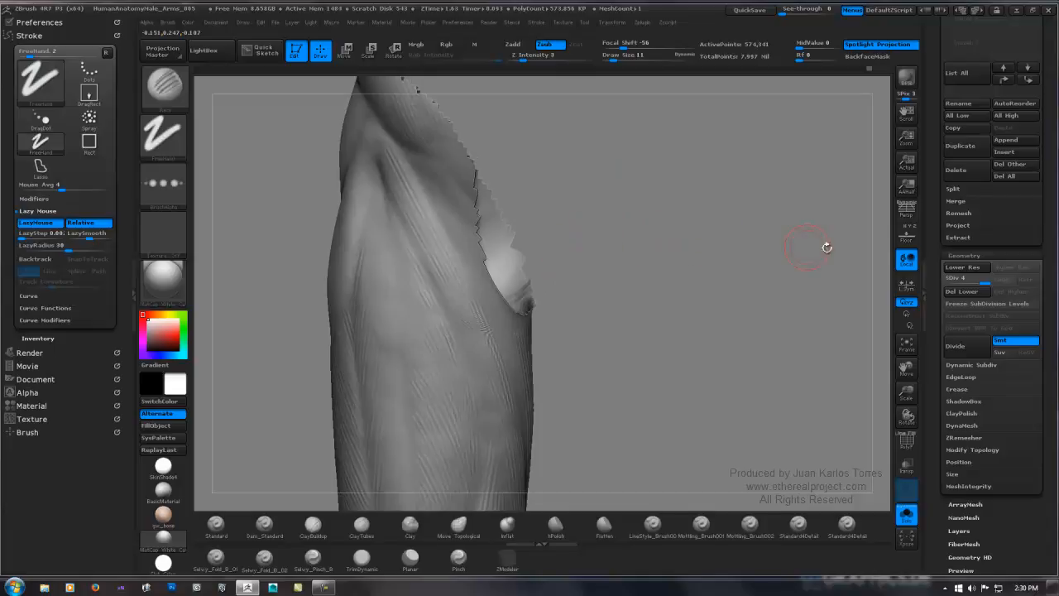
scroll(1002, 332, "down", 3)
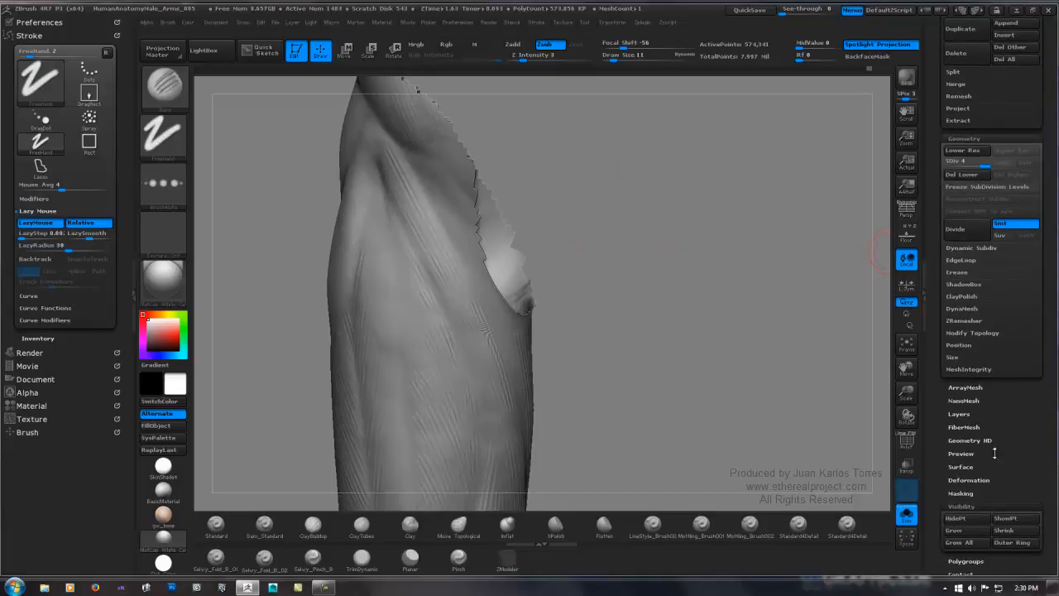
left_click(969, 532)
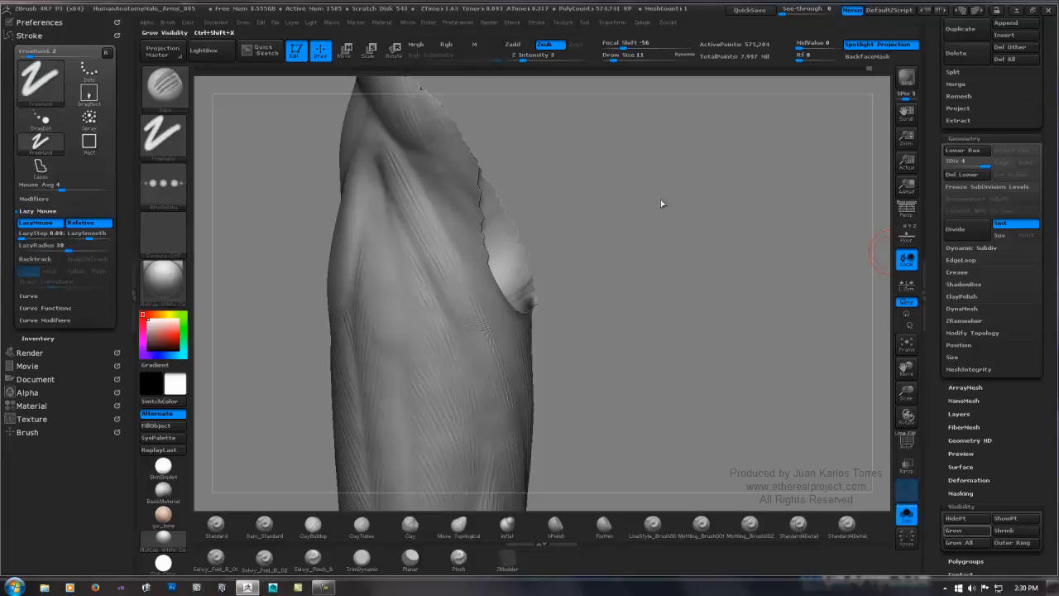
left_click(751, 10)
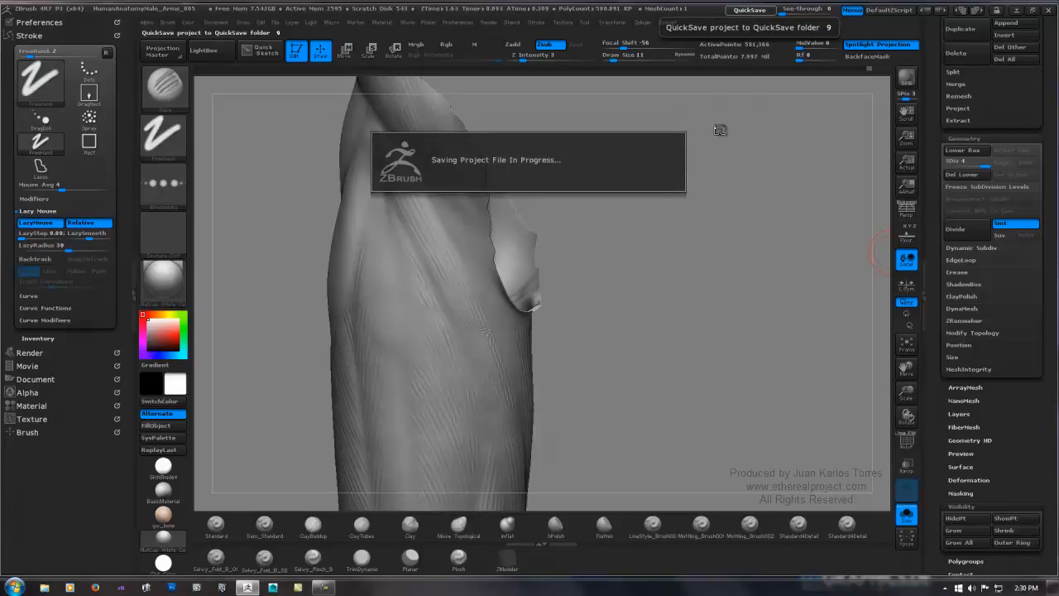
Mask the long diagonal muscle crossing the upper thigh and the band above it running from the hip towards the groin.
left_click_drag(596, 240, 539, 231)
left_click_drag(381, 142, 512, 439, "ctrl")
left_click_drag(504, 346, 518, 422, "ctrl")
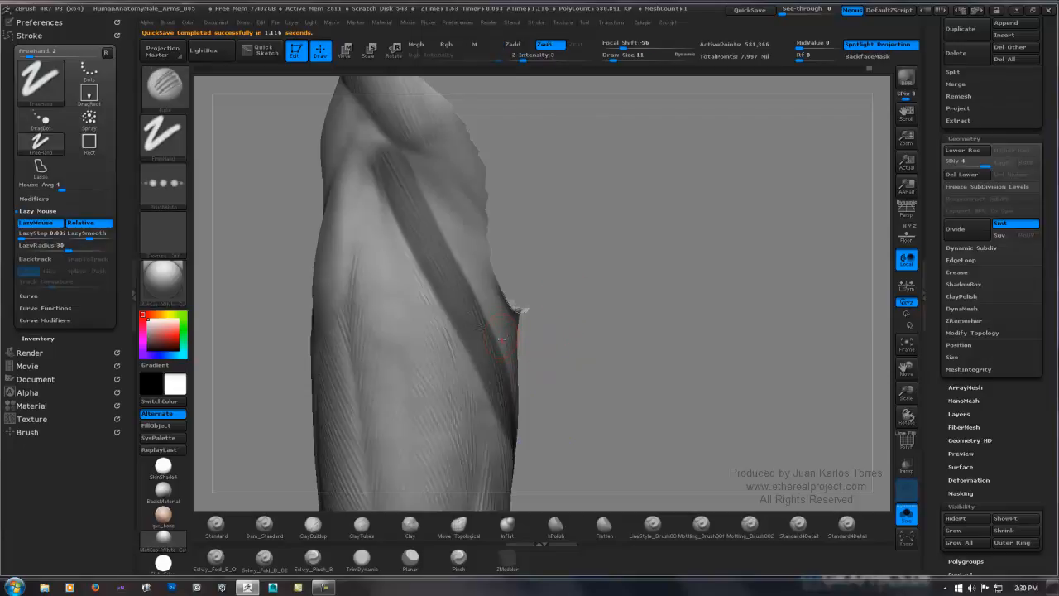
left_click_drag(504, 351, 513, 412)
left_click_drag(492, 268, 525, 231)
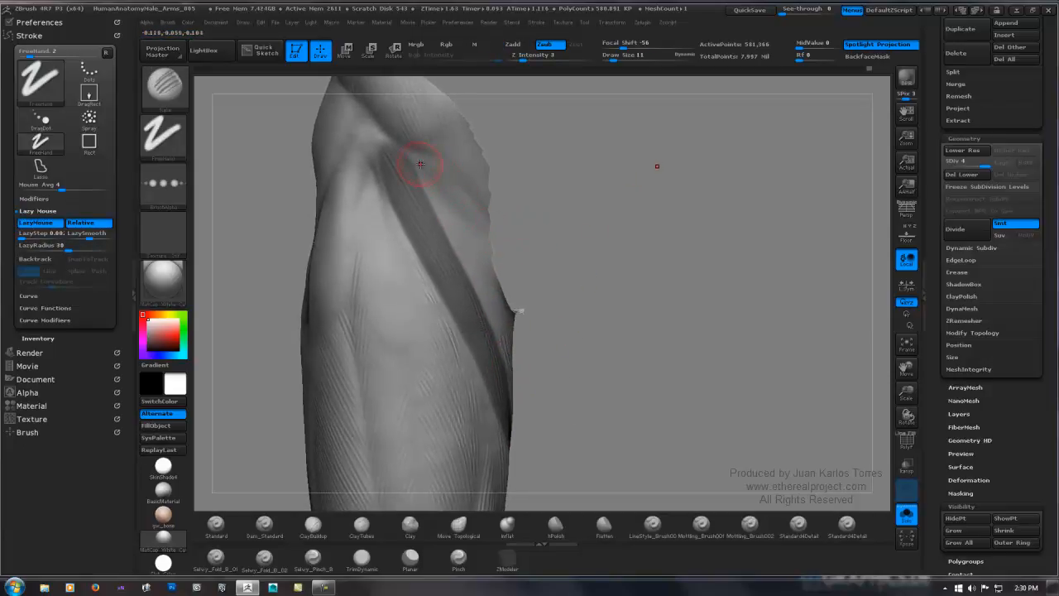
left_click_drag(402, 118, 523, 248, "ctrl")
left_click_drag(425, 147, 379, 114, "ctrl")
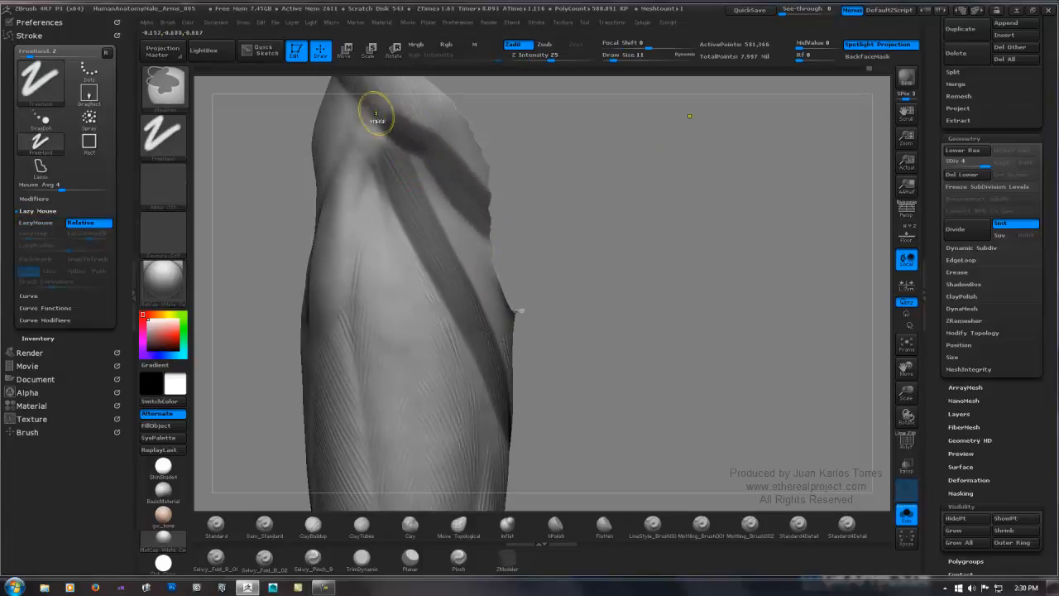
Rake short diagonal fibres into the triangular area between the two masked muscles and cut grooves there with the Dam_Standard brush.
left_click_drag(454, 212, 435, 213)
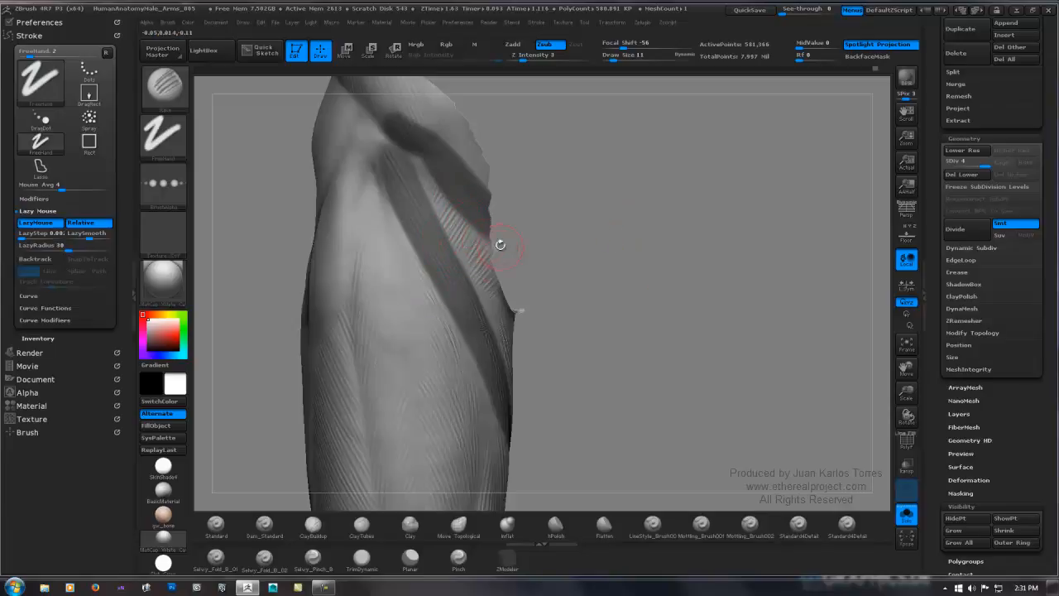
left_click(264, 524)
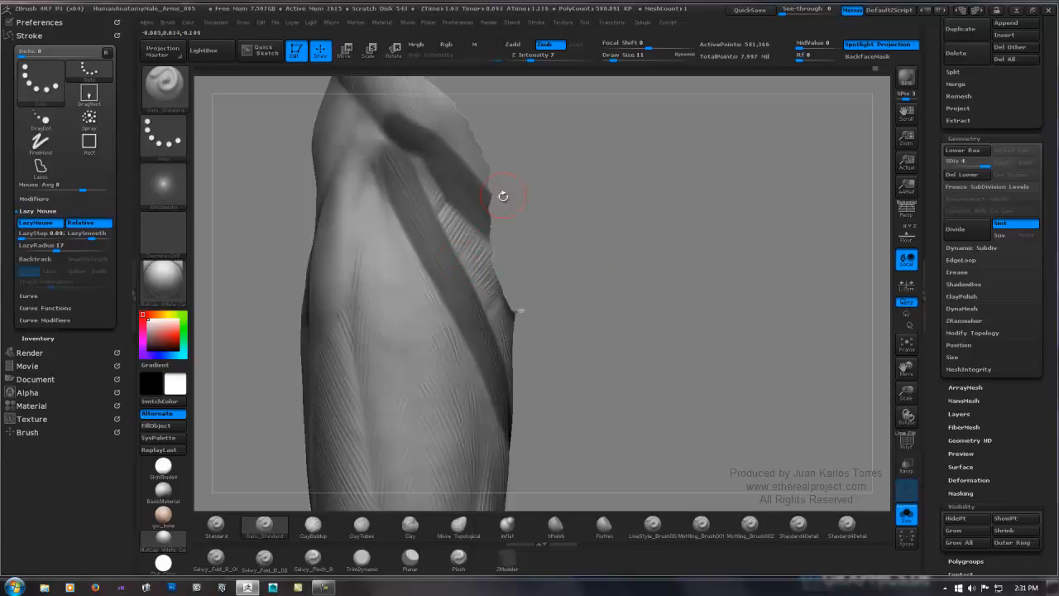
mouse_move(555, 250)
right_mouse_down("ctrl")
mouse_move(590, 212)
mouse_move(638, 224)
mouse_move(541, 224)
mouse_move(551, 223)
mouse_move(530, 212)
mouse_move(733, 194)
mouse_move(665, 192)
right_mouse_up("ctrl")
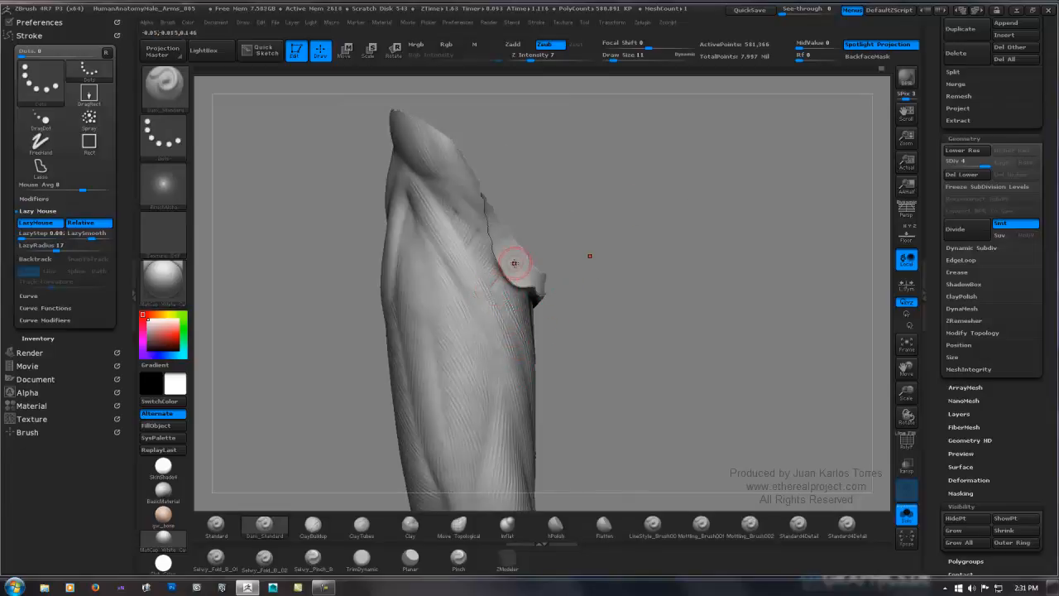
left_click_drag(514, 263, 502, 273)
key("1")
right_click_drag(671, 211, 475, 196, "ctrl")
key("1")
key("1")
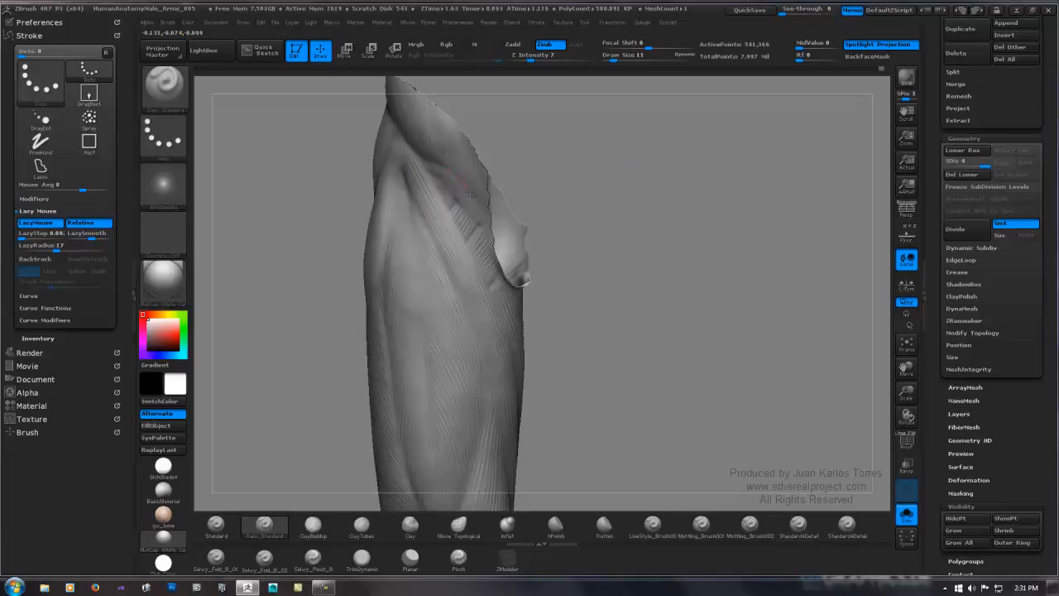
Deepen the separating grooves in the upper inner thigh triangle by repeating and adding Dam_Standard strokes up to the groin band.
key("1")
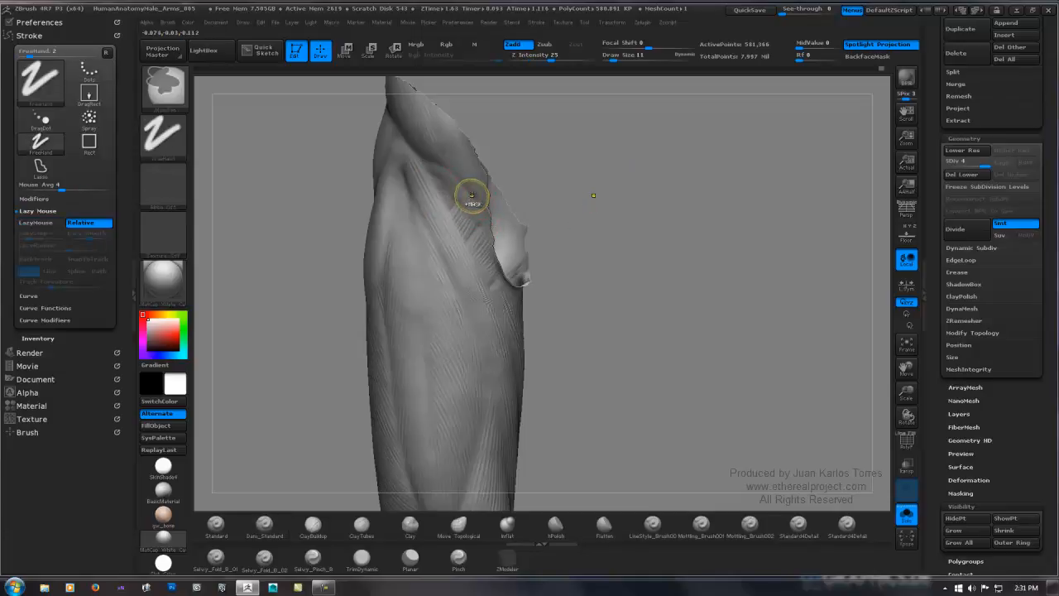
right_click_drag(529, 228, 468, 196, "ctrl")
key("1")
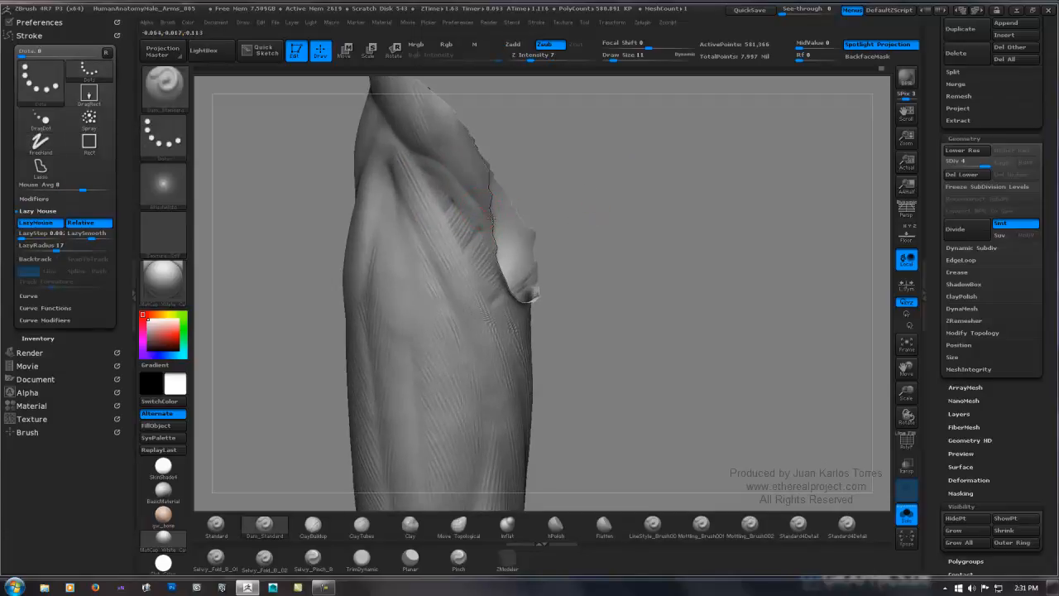
key("1")
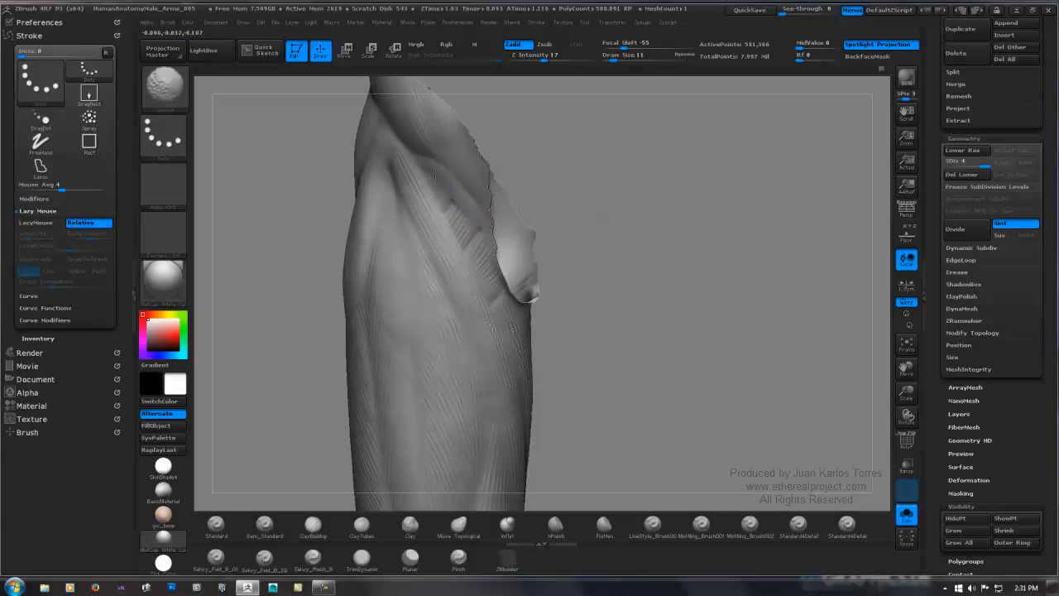
key("1")
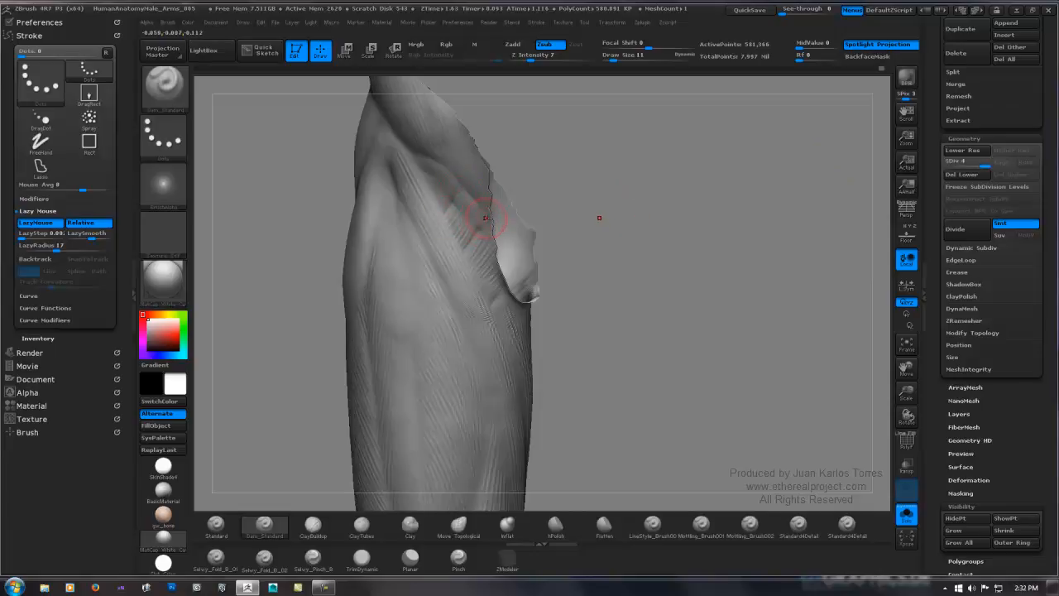
left_click_drag(617, 240, 591, 240)
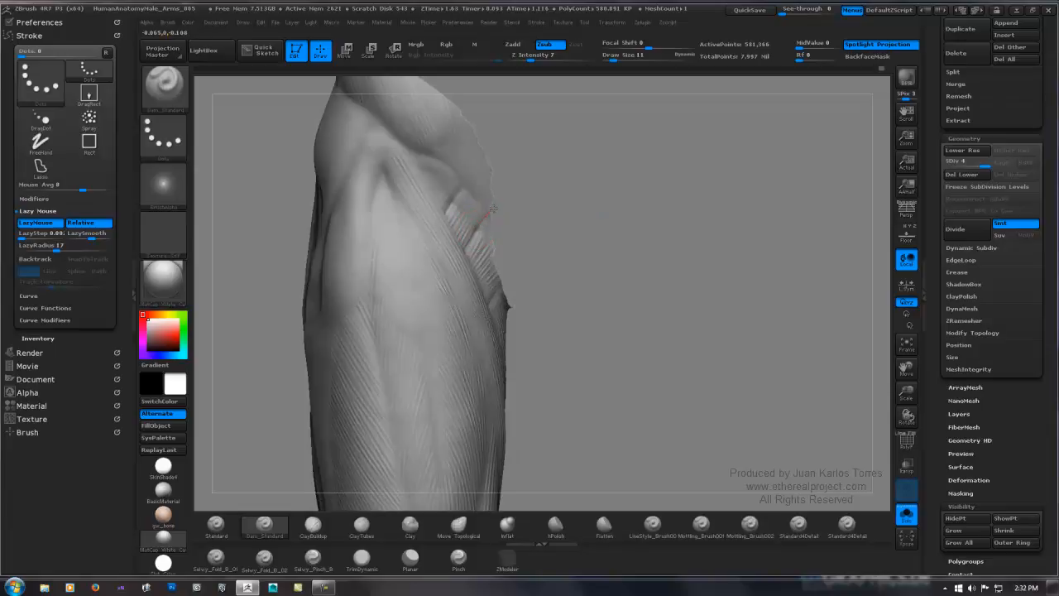
left_click_drag(493, 208, 452, 199)
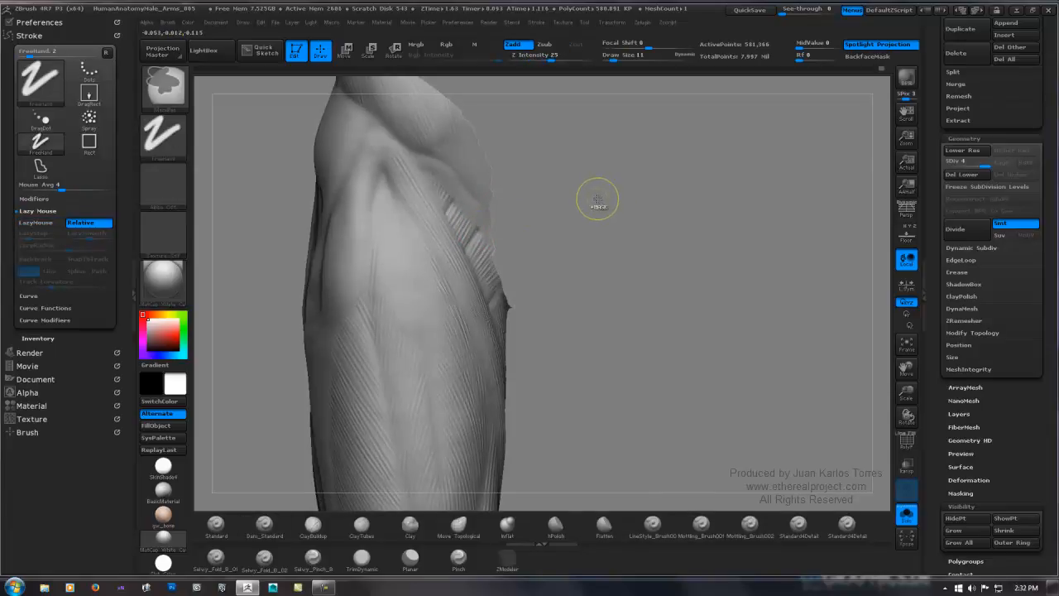
Redisplay the mask, trim its edges around the triangular inner thigh area and remove the fibres raked there.
key("ctrl+h")
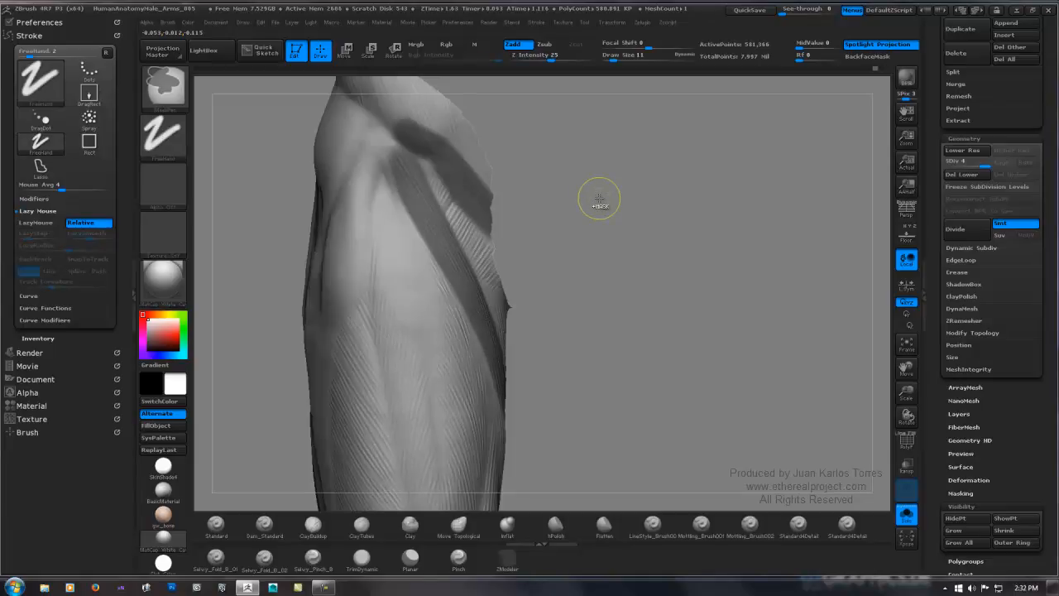
mouse_move(515, 220)
left_mouse_down("ctrl+alt")
mouse_move(441, 177)
mouse_move(398, 118)
mouse_move(489, 247)
left_mouse_up("ctrl+alt")
left_click_drag(460, 206, 489, 243, "ctrl+alt")
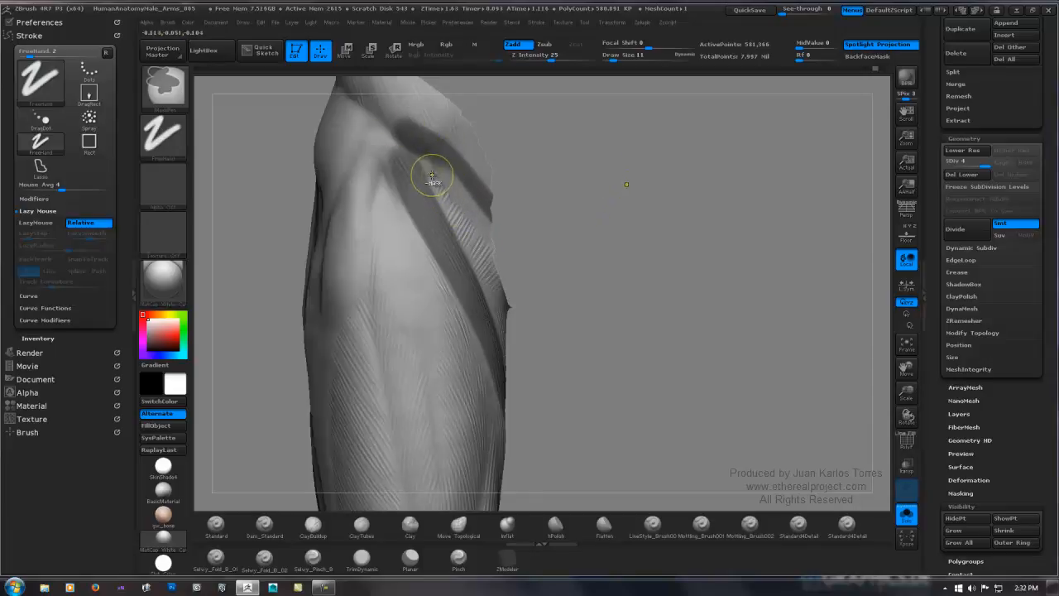
mouse_move(440, 177)
left_mouse_down("ctrl+alt")
mouse_move(498, 252)
mouse_move(493, 220)
mouse_move(506, 219)
left_mouse_up("ctrl+alt")
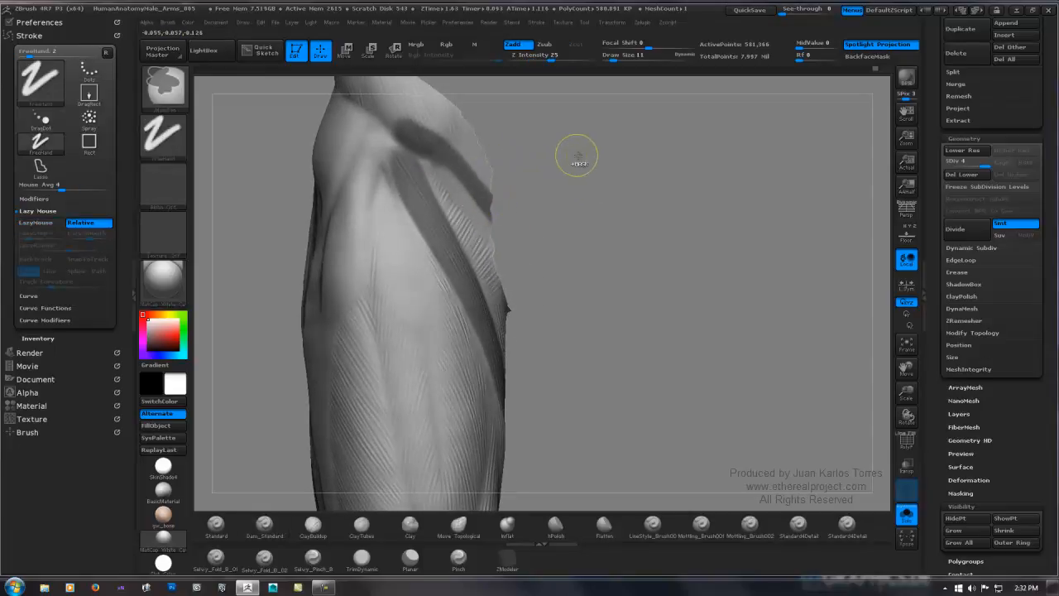
left_click_drag(579, 158, 610, 177, "ctrl")
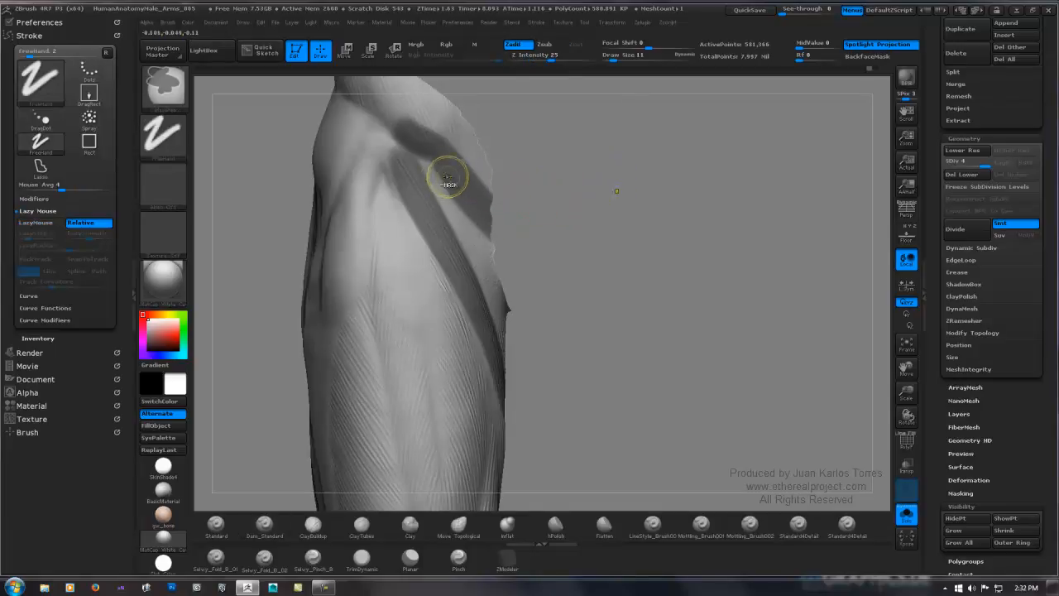
left_click_drag(434, 172, 488, 241, "ctrl+alt")
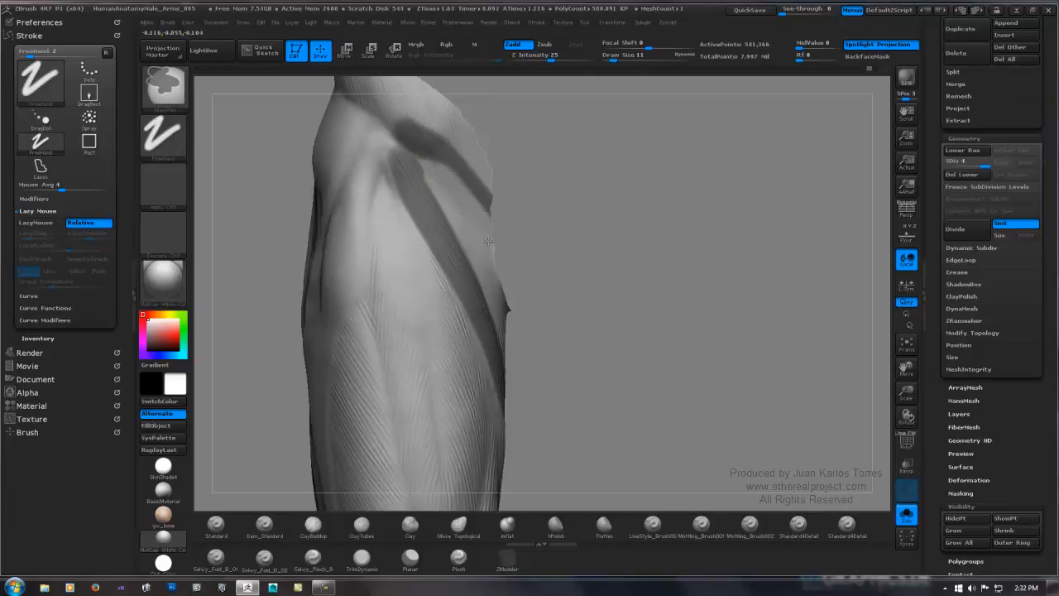
mouse_move(414, 178)
left_mouse_down("ctrl")
mouse_move(418, 187)
mouse_move(399, 155)
left_mouse_up("ctrl")
Lower the leg to subdivision level 2 and carve the muscle divisions inside the triangular inner thigh area with Dam_Standard.
right_click_drag(479, 250, 465, 218)
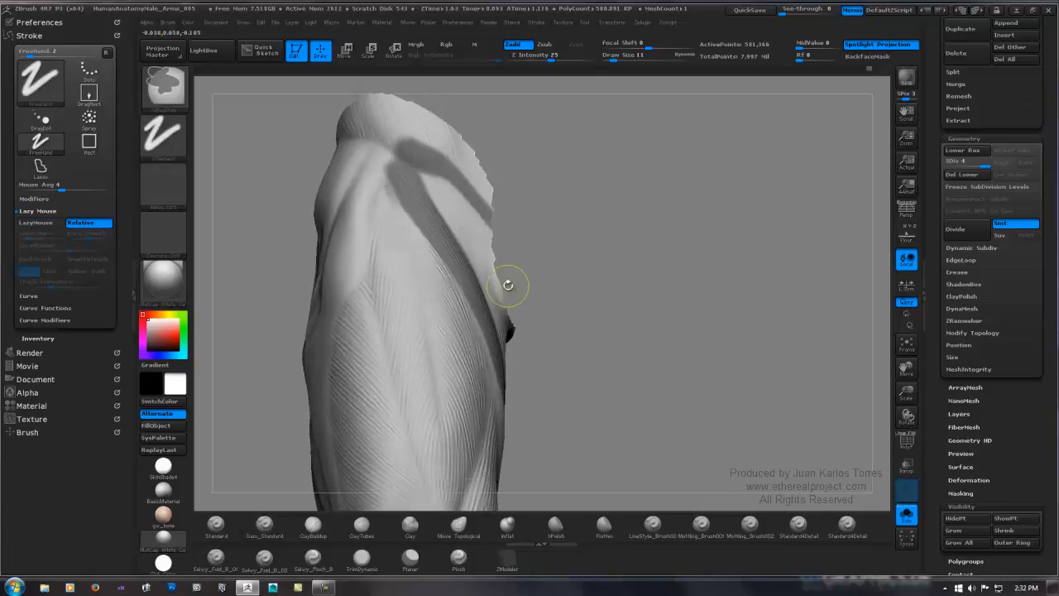
mouse_move(508, 285)
right_mouse_down()
mouse_move(513, 307)
mouse_move(495, 285)
right_mouse_up()
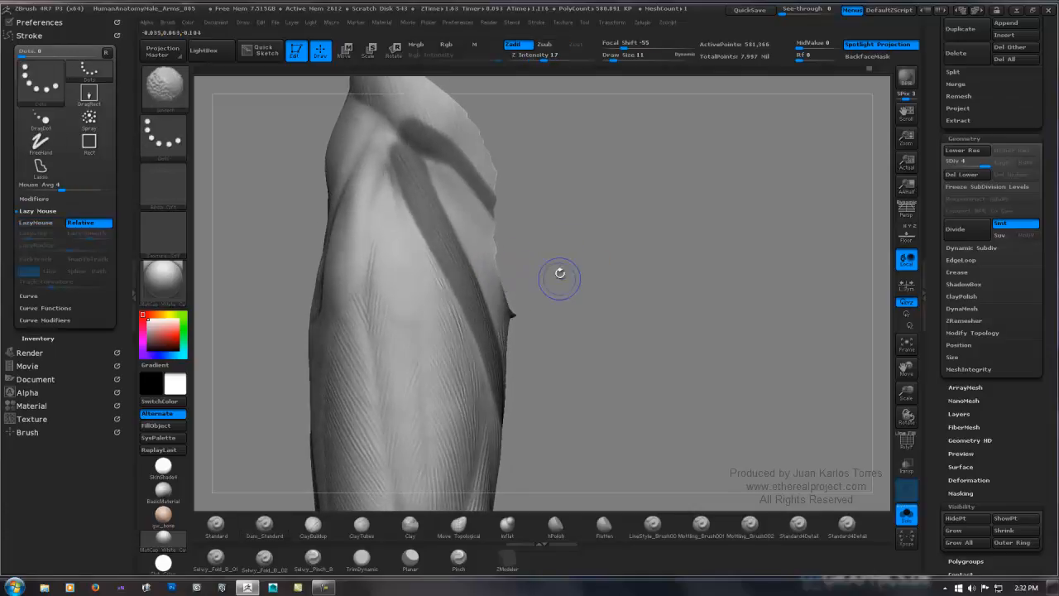
right_click_drag(560, 273, 558, 249)
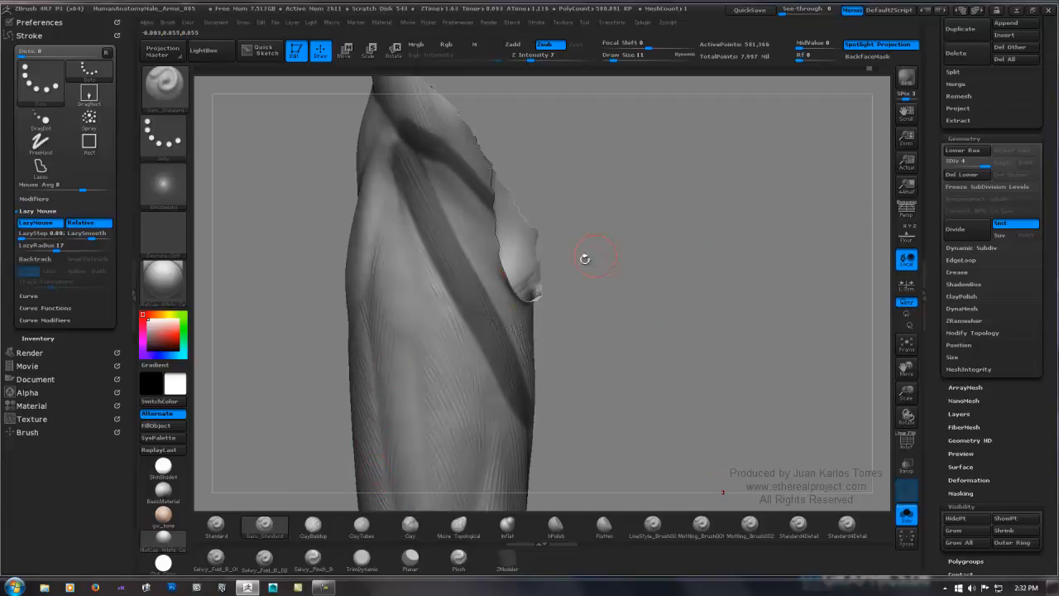
left_click_drag(965, 165, 948, 165)
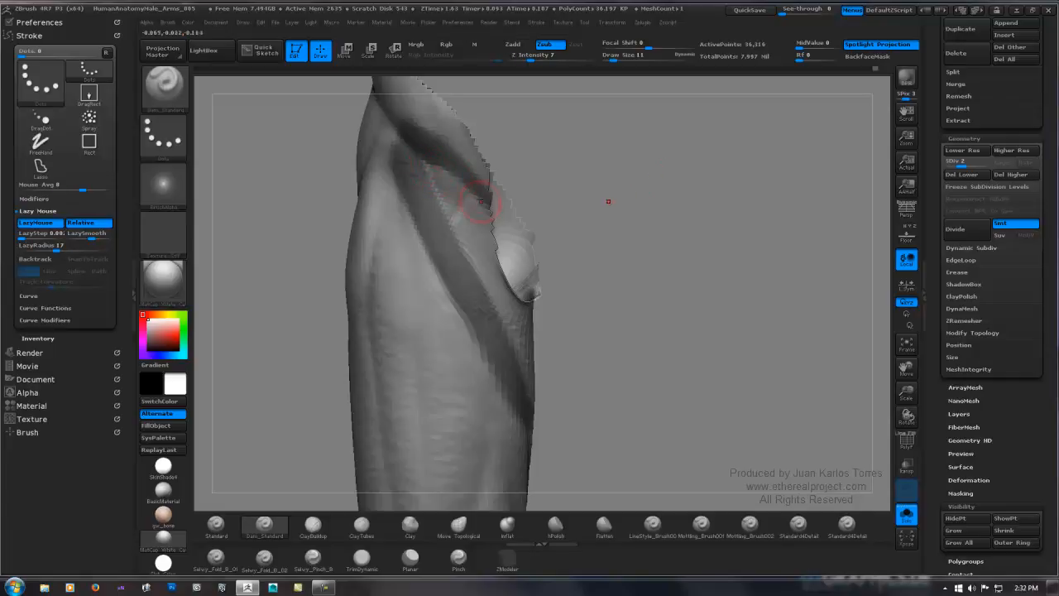
left_click_drag(492, 220, 489, 244)
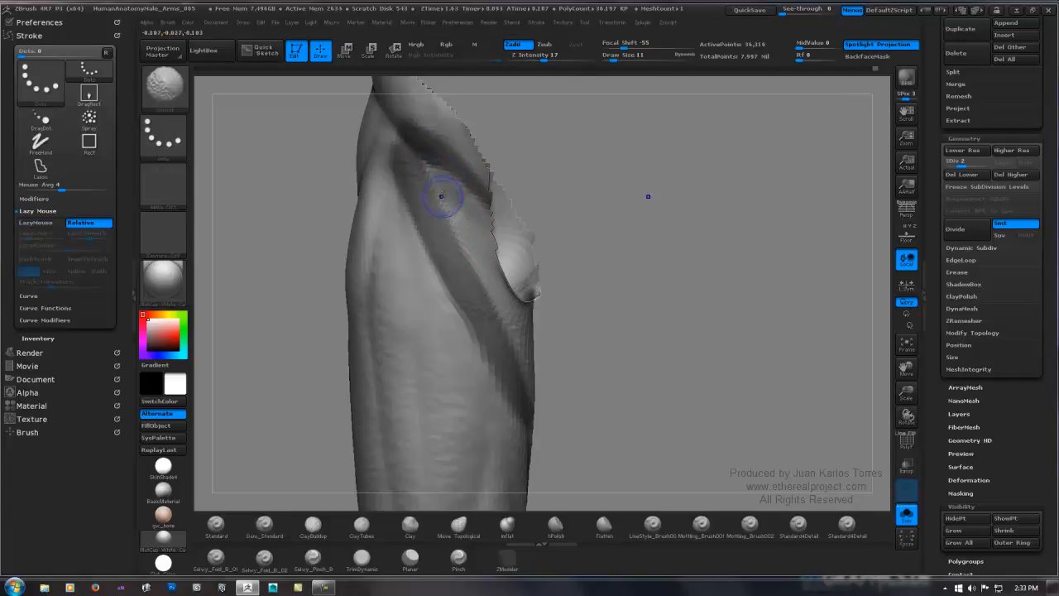
left_click_drag(442, 192, 482, 210)
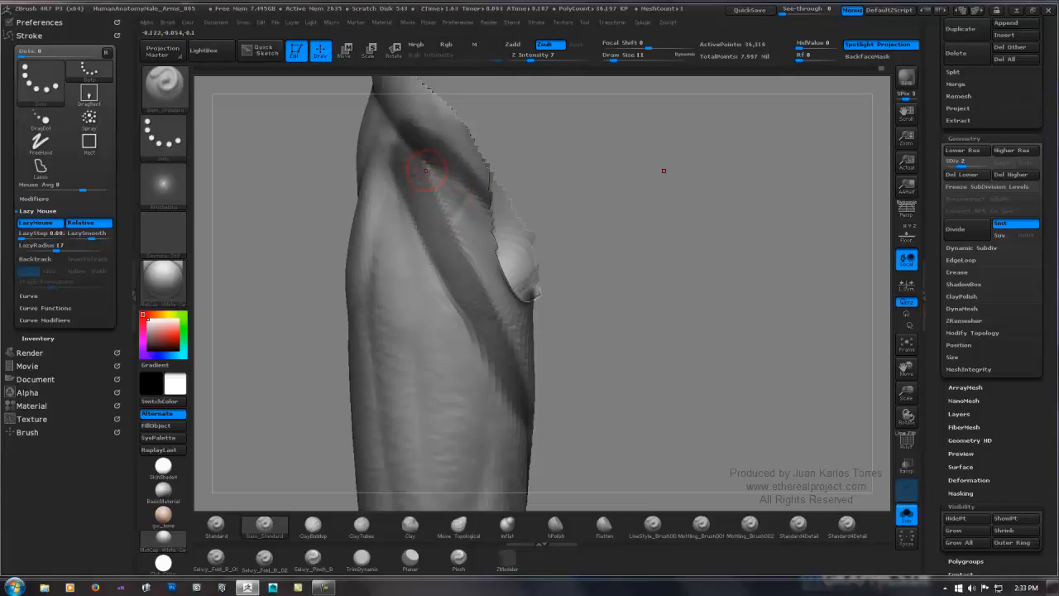
mouse_move(457, 229)
left_mouse_down()
mouse_move(417, 160)
mouse_move(454, 232)
mouse_move(477, 219)
left_mouse_up()
Grow the visible mesh three times to reveal more surface beside the groin and inner thigh.
scroll(1044, 354, "down", 3)
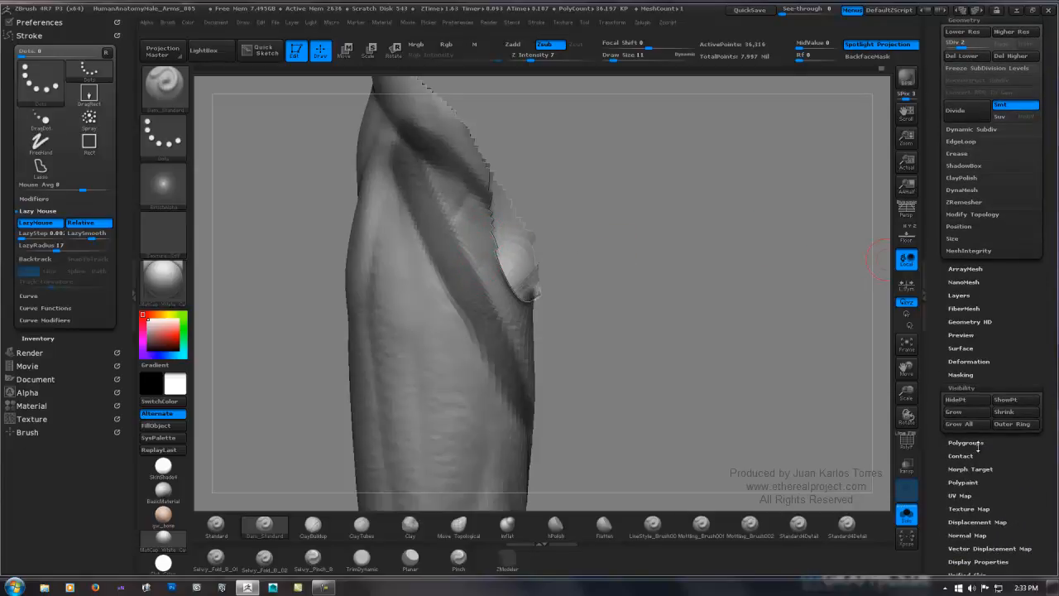
left_click(977, 411)
left_click(977, 411)
left_click(976, 411)
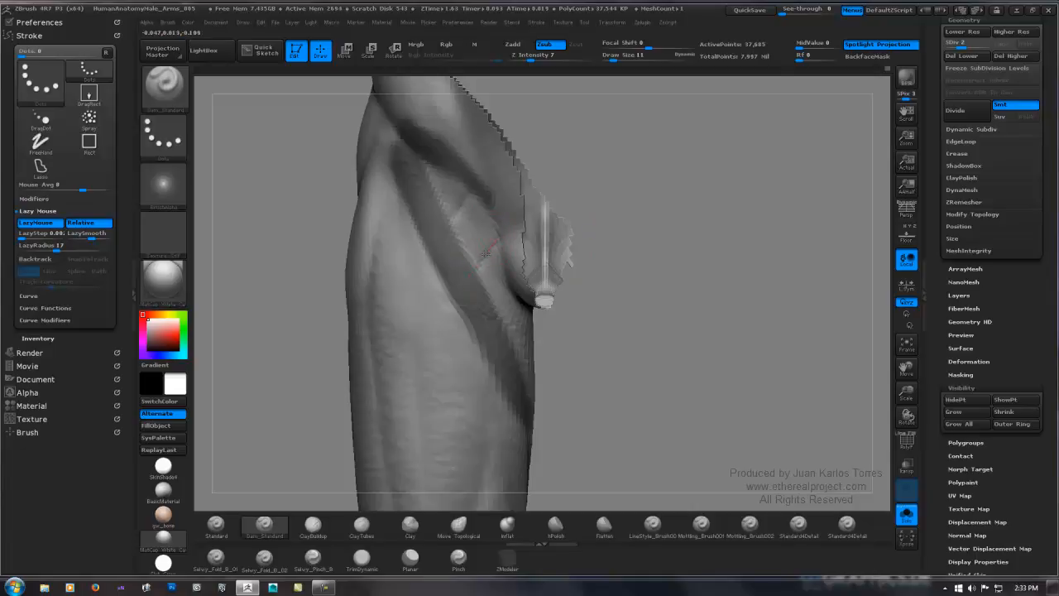
Carve further muscle divisions with Dam_Standard down the lower part of the triangular inner thigh area beside the groin.
mouse_move(580, 273)
left_mouse_down()
mouse_move(571, 248)
mouse_move(544, 244)
mouse_move(541, 196)
mouse_move(590, 216)
left_mouse_up()
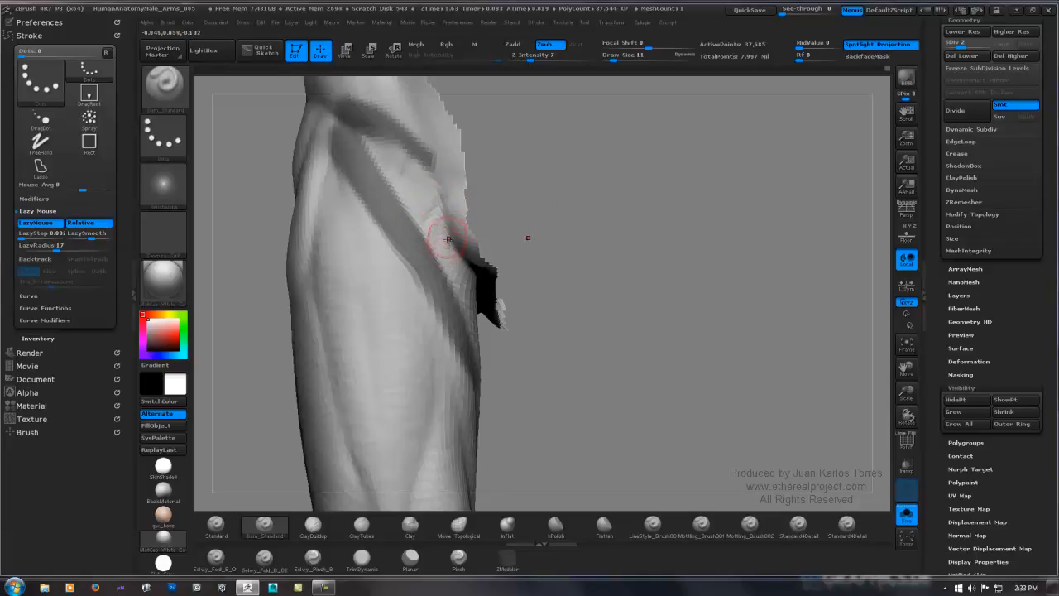
key("b")
key("c")
key("b")
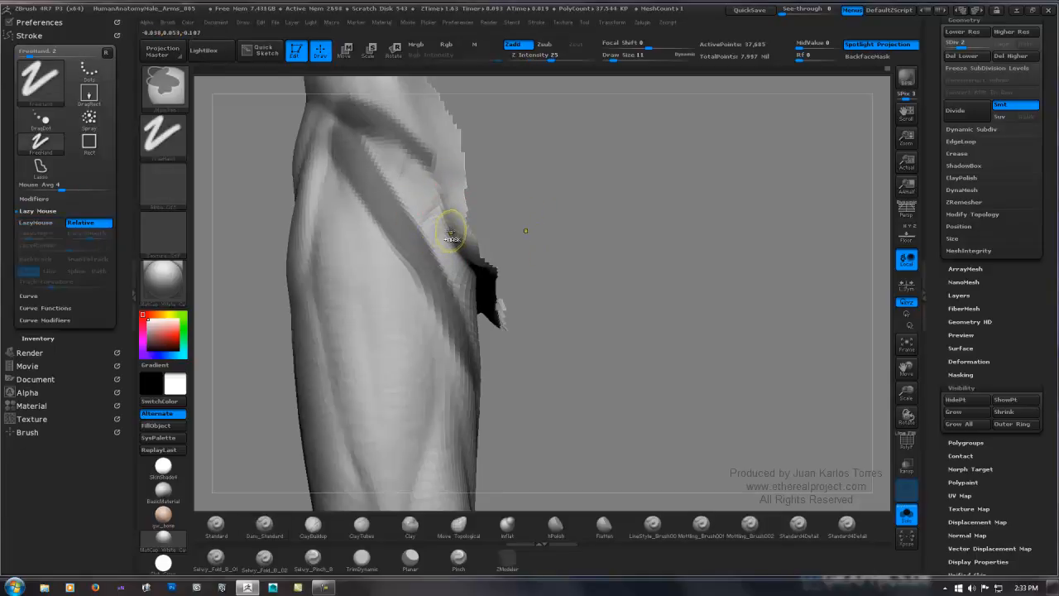
key("b")
key("d")
key("s")
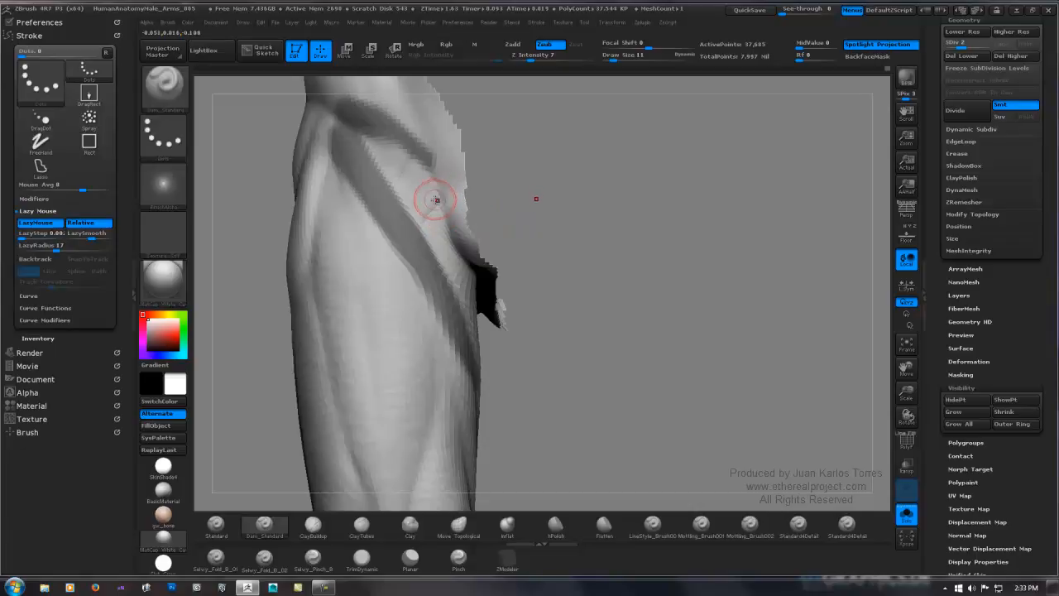
right_click_drag(436, 200, 422, 183)
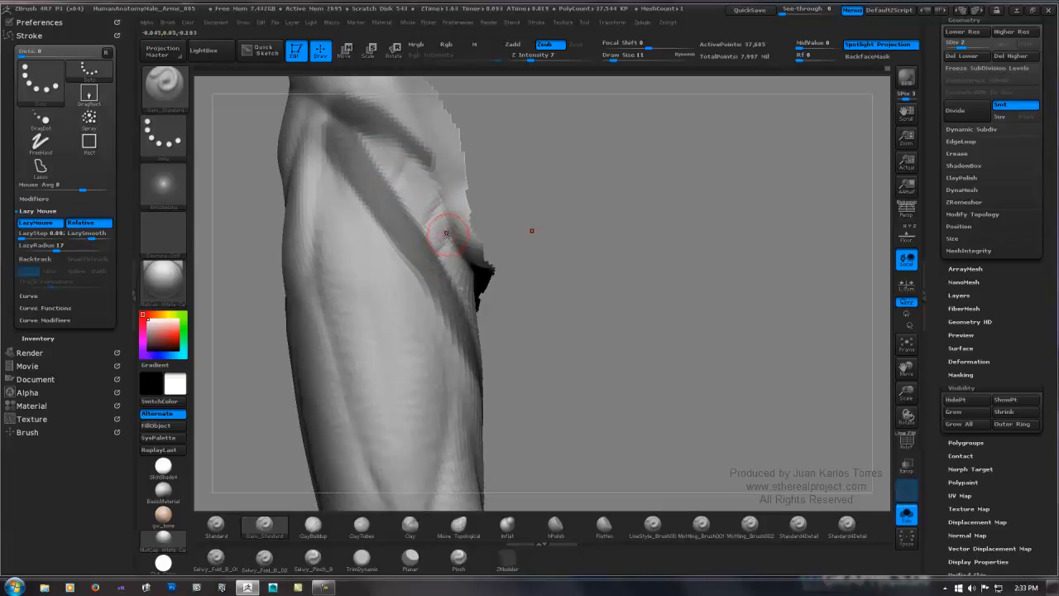
right_click_drag(446, 248, 459, 273)
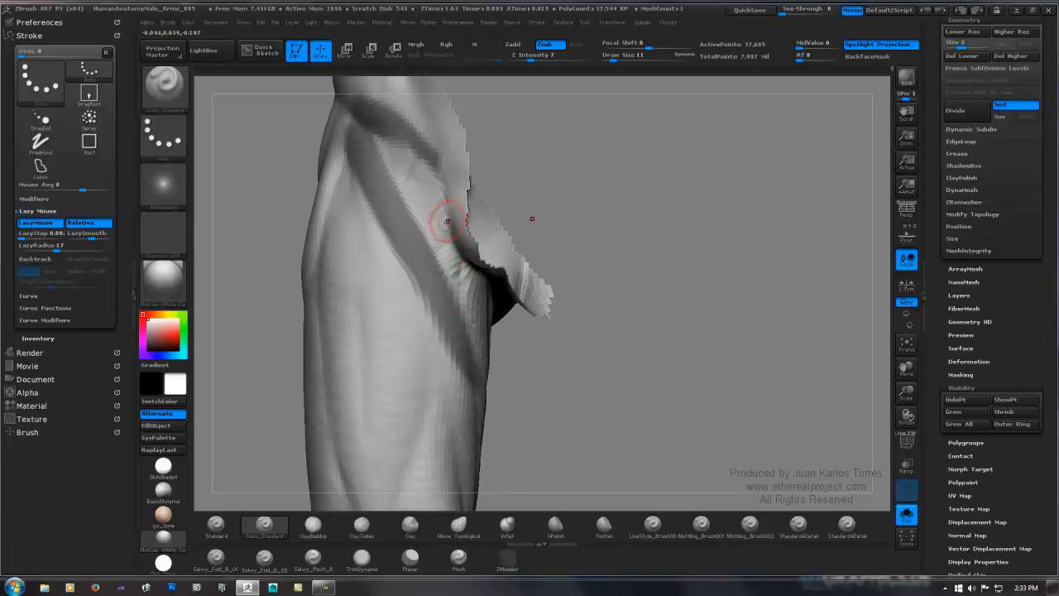
mouse_move(447, 221)
right_mouse_down()
mouse_move(447, 209)
mouse_move(464, 225)
right_mouse_up()
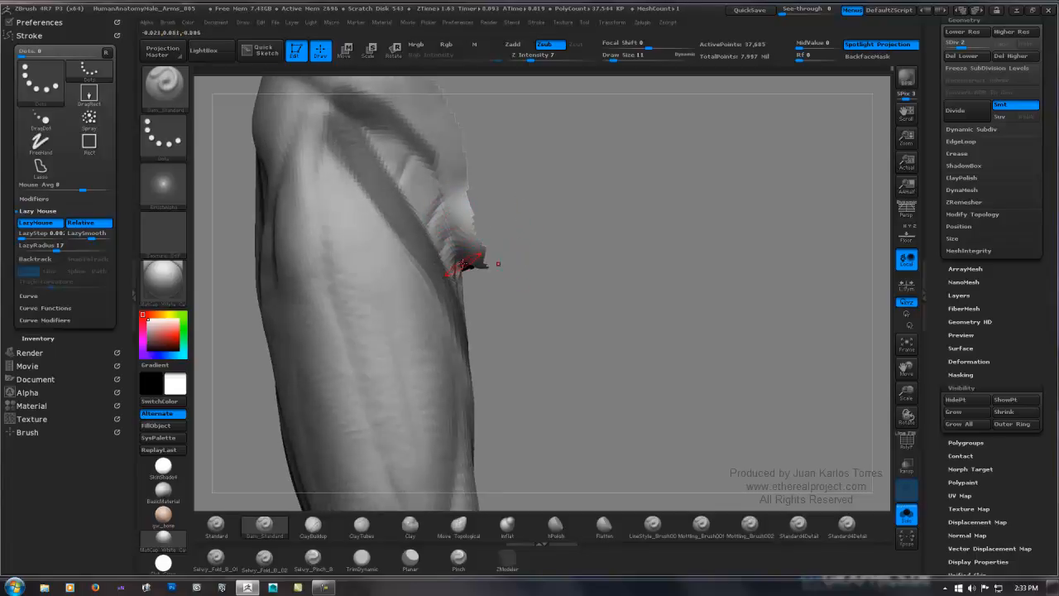
mouse_move(461, 265)
right_mouse_down()
mouse_move(436, 229)
mouse_move(453, 226)
mouse_move(450, 235)
mouse_move(552, 195)
mouse_move(634, 182)
mouse_move(620, 201)
right_mouse_up()
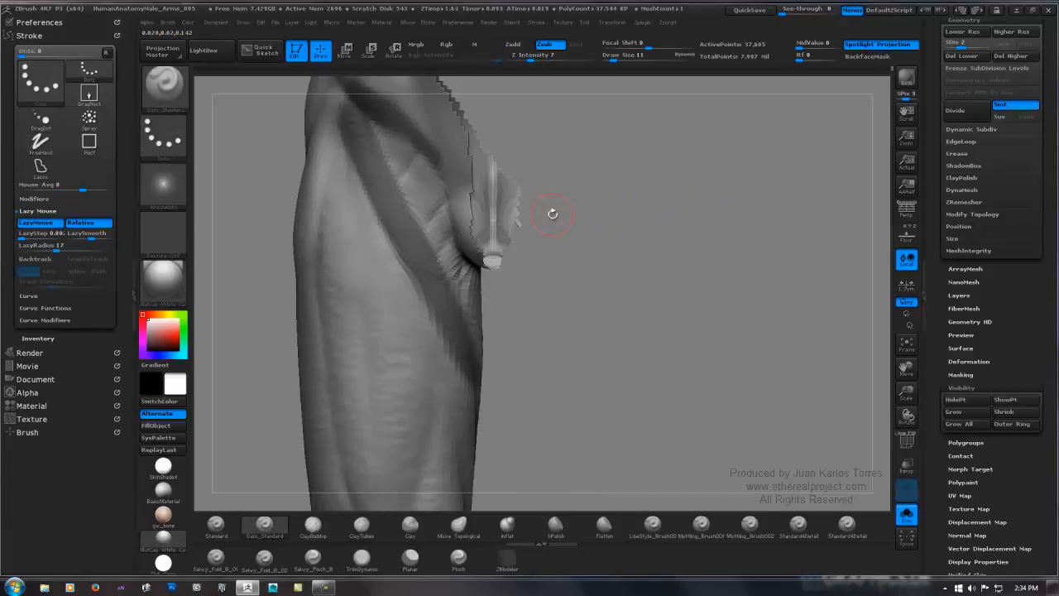
Smooth the surface between the inner thigh grooves and redefine the divisions with Dam_Standard.
mouse_move(553, 214)
left_mouse_down()
mouse_move(563, 182)
mouse_move(524, 249)
mouse_move(476, 277)
mouse_move(476, 240)
mouse_move(439, 186)
mouse_move(393, 168)
left_mouse_up()
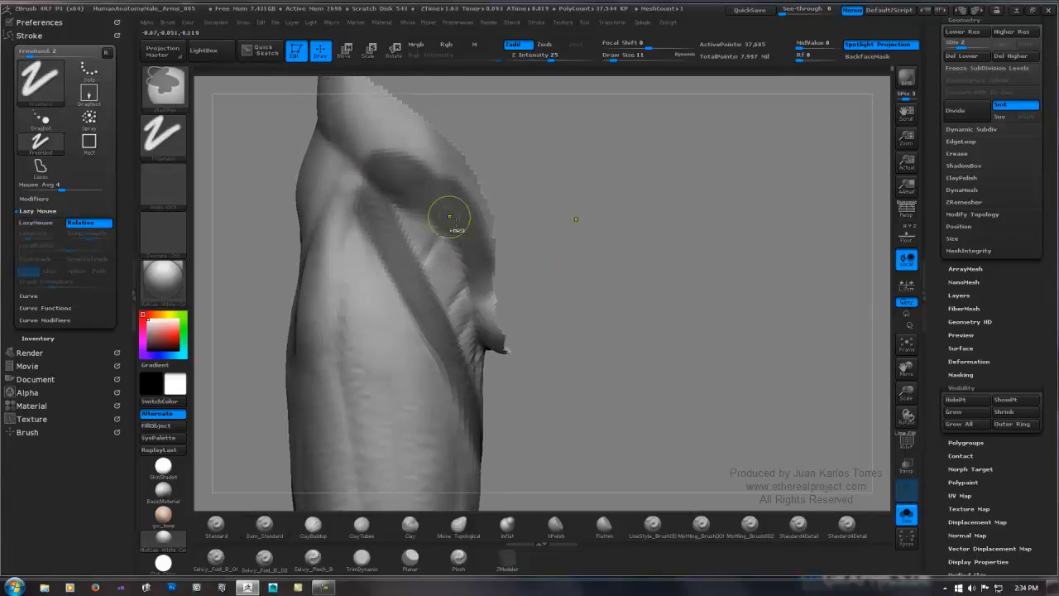
mouse_move(535, 256)
left_mouse_down()
mouse_move(480, 256)
mouse_move(502, 245)
left_mouse_up()
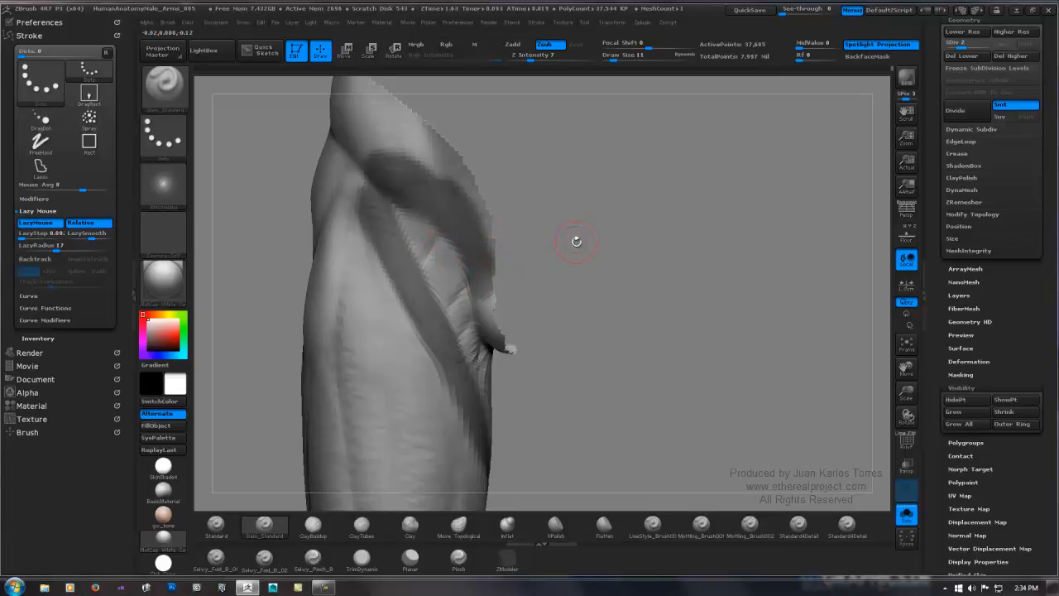
key("shift")
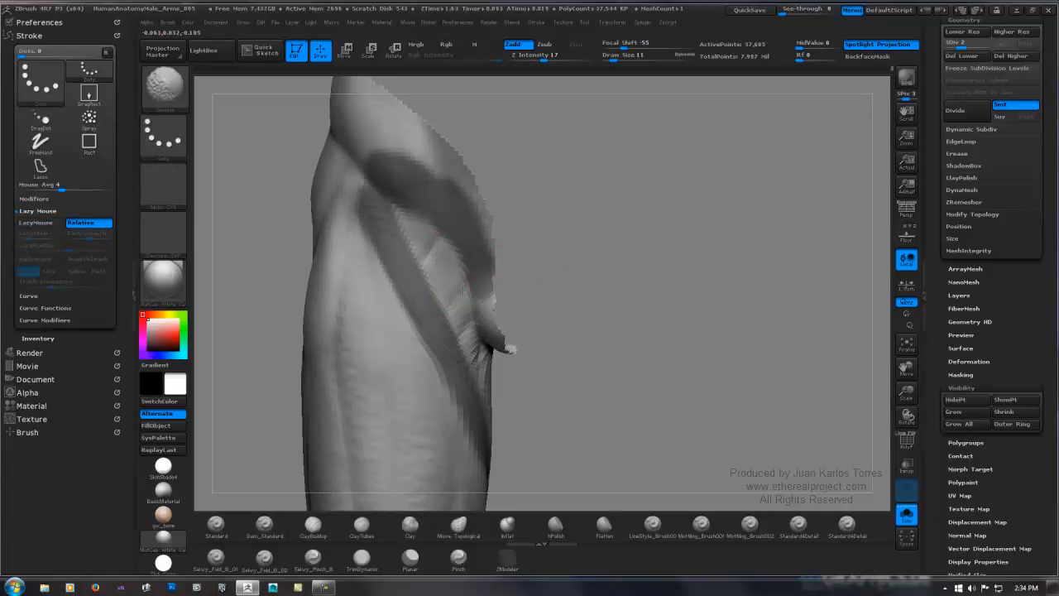
mouse_move(462, 290)
left_mouse_down("shift")
mouse_move(458, 298)
mouse_move(470, 259)
mouse_move(454, 283)
left_mouse_up("shift")
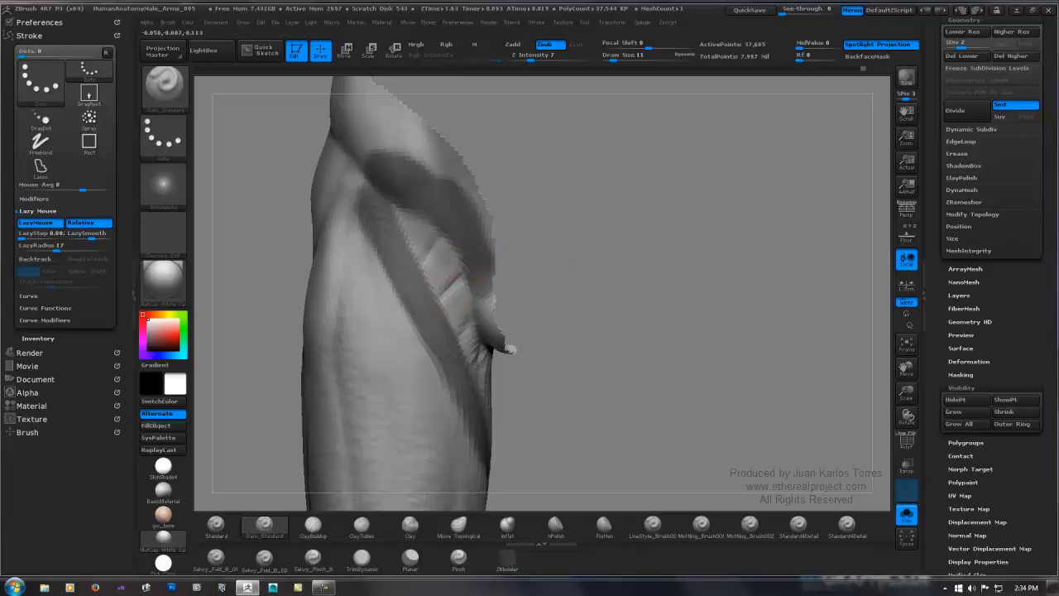
key("shift")
Raise the leg to subdivision level 4 and rake diagonal fibres over the small muscles inside the triangular inner thigh area.
key("d")
key("d")
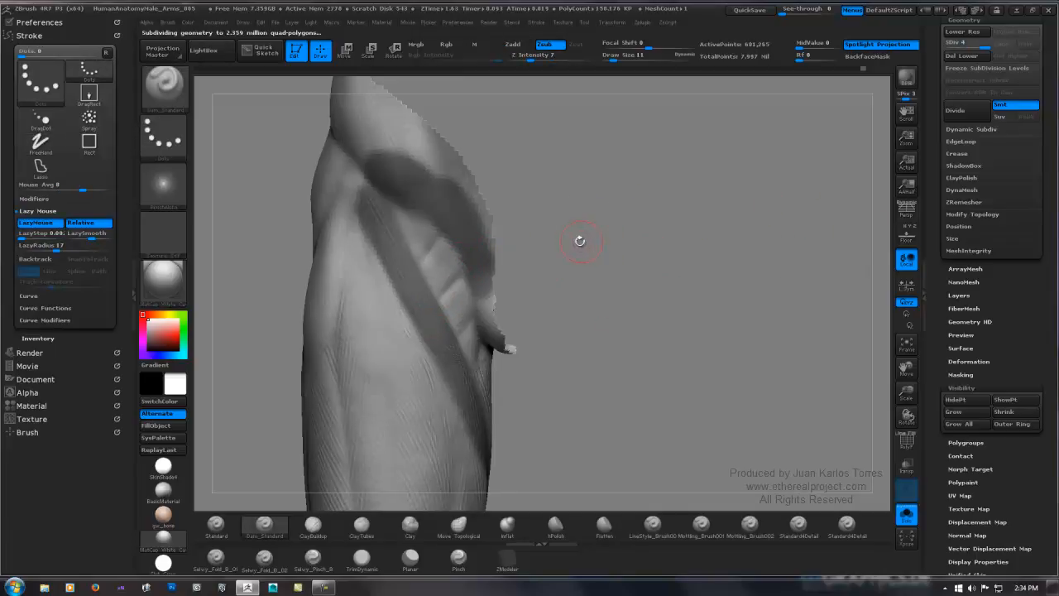
key("b")
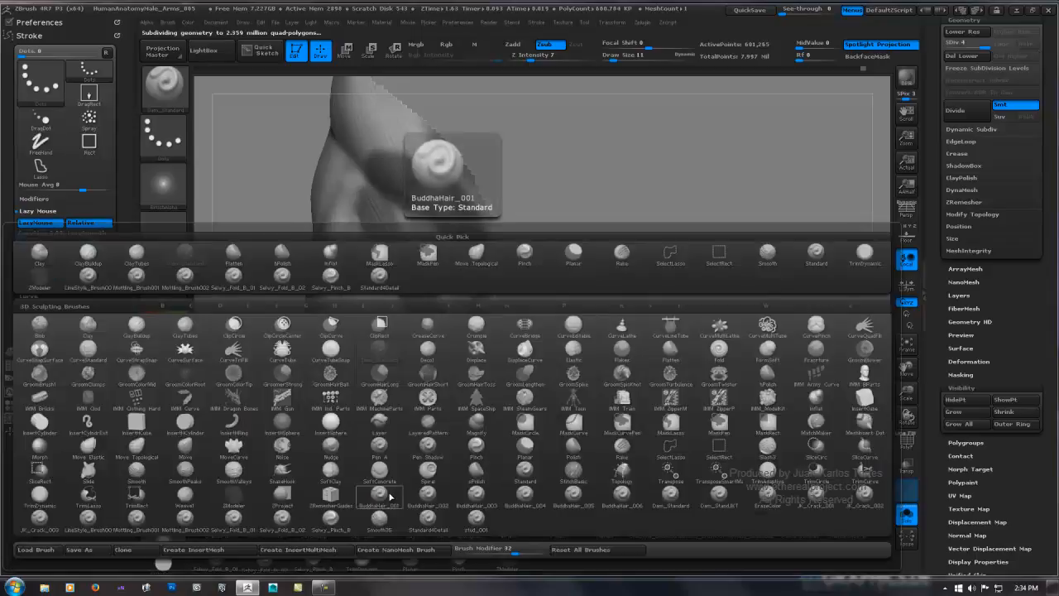
left_click(390, 497)
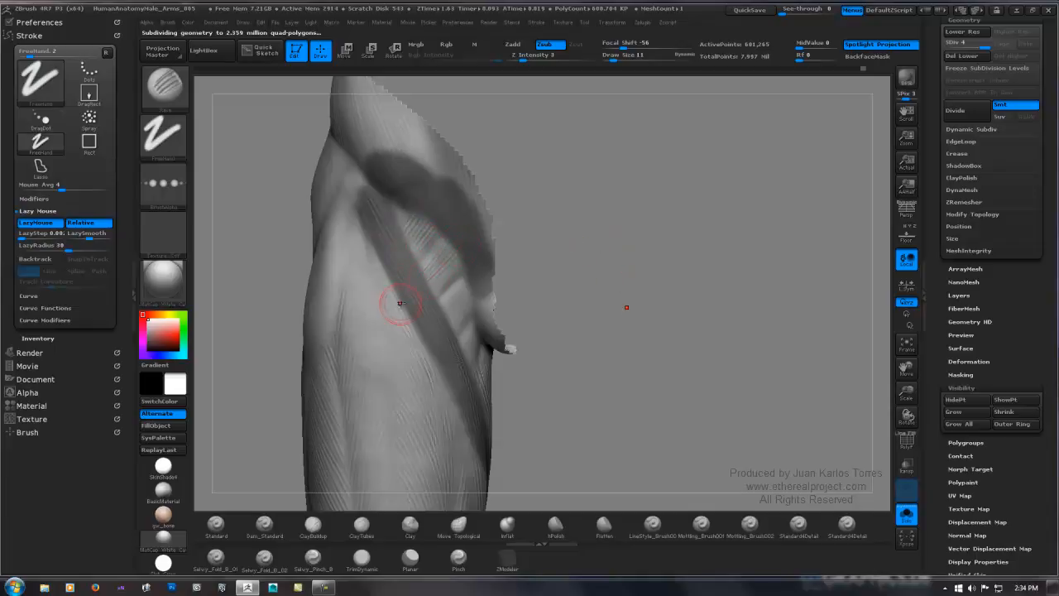
left_click_drag(469, 278, 429, 329)
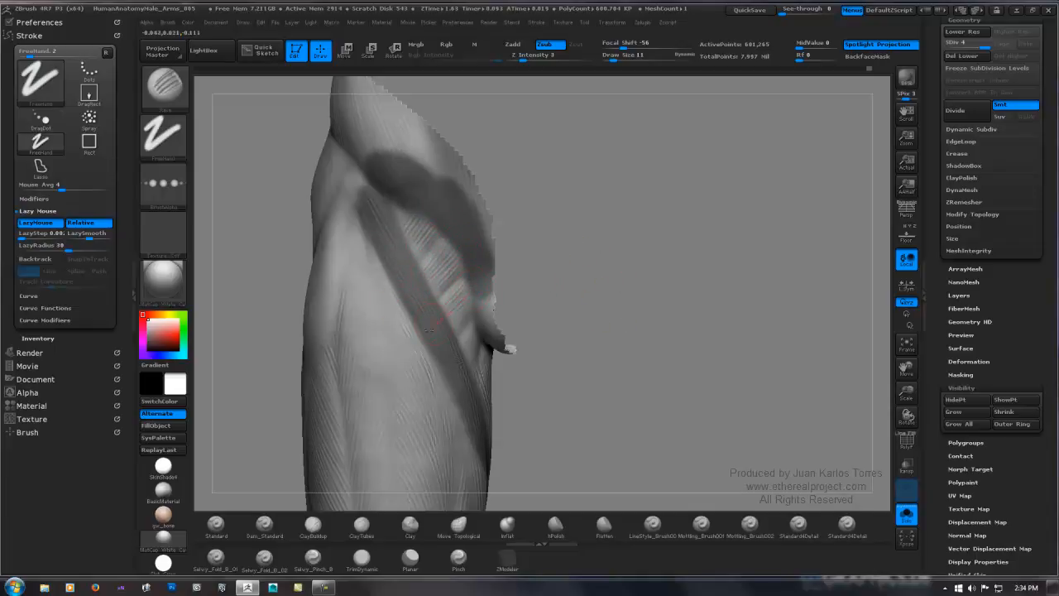
mouse_move(452, 323)
right_mouse_down()
mouse_move(460, 285)
mouse_move(484, 260)
right_mouse_up()
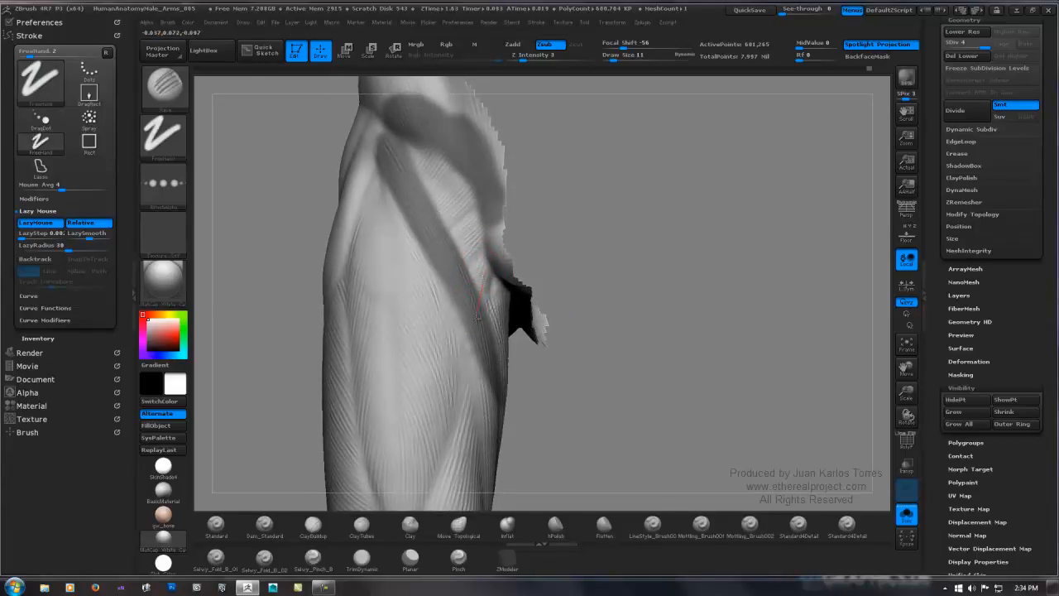
Clear the mask from the groin and inner thigh bands and check the whole leg from front and back.
right_click_drag(565, 246, 504, 237, "ctrl")
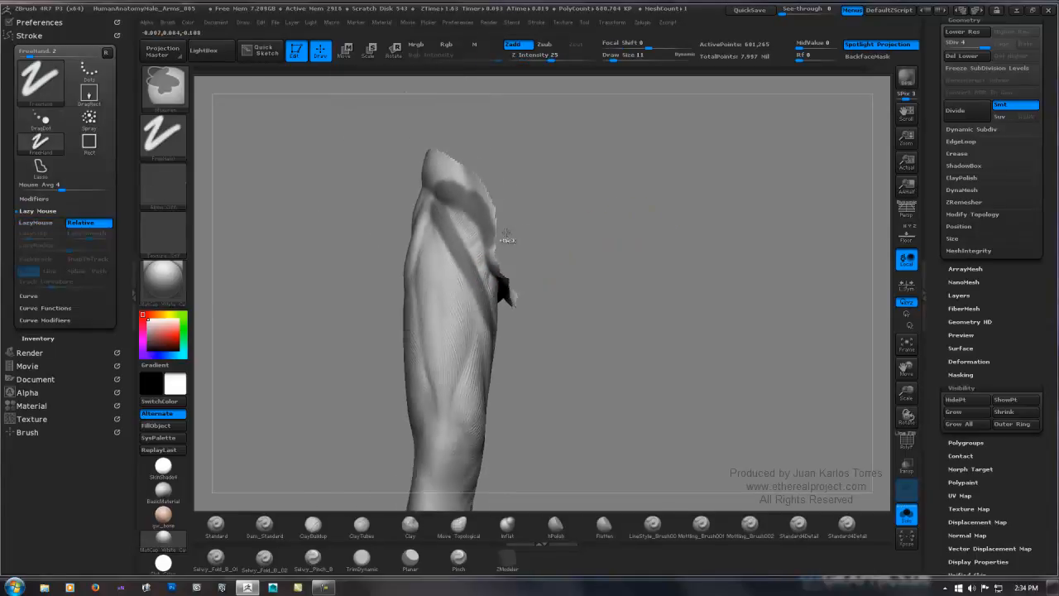
left_click_drag(604, 215, 643, 230, "ctrl")
right_click_drag(643, 229, 566, 279, "ctrl")
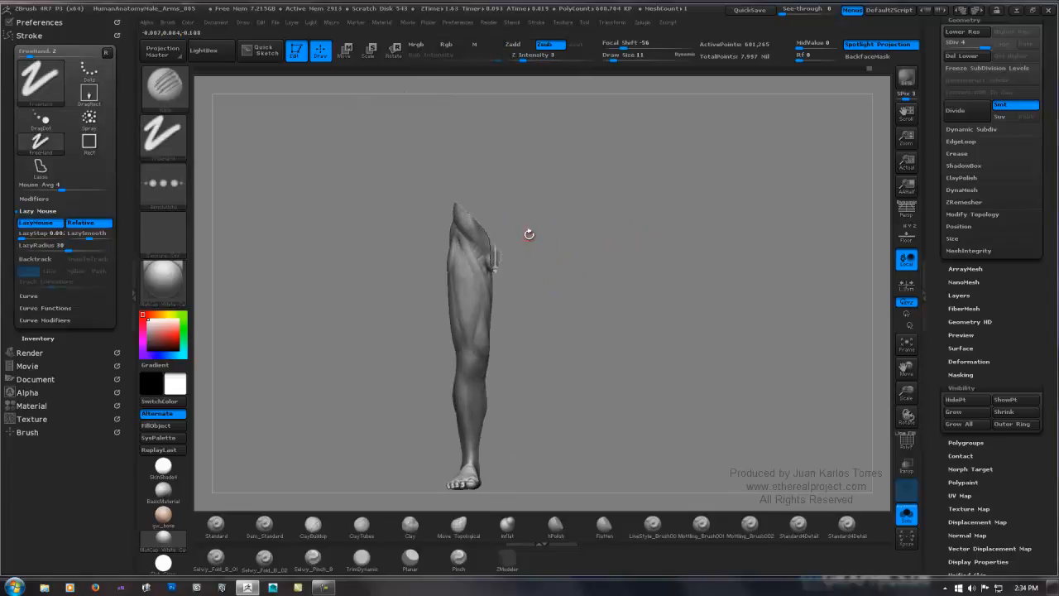
right_click_drag(527, 234, 670, 208, "ctrl")
right_click_drag(585, 211, 606, 214)
mouse_move(626, 205)
left_mouse_down()
mouse_move(605, 213)
mouse_move(642, 211)
left_mouse_up()
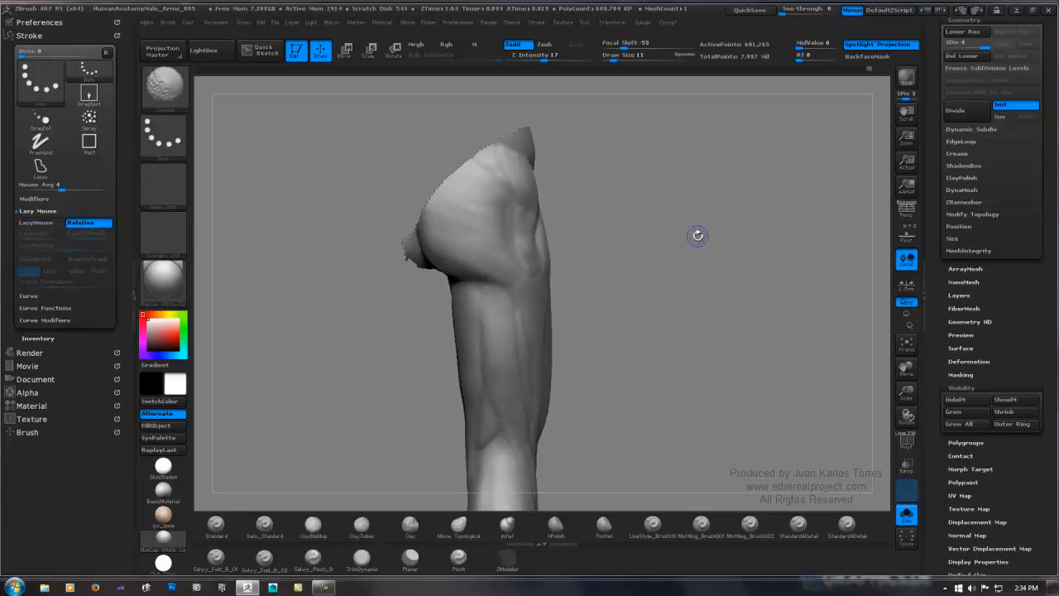
Lower the leg to subdivision level 2 and grow the visible mesh eight times to reveal more of the hips and buttocks.
key("shift+d")
key("shift+d")
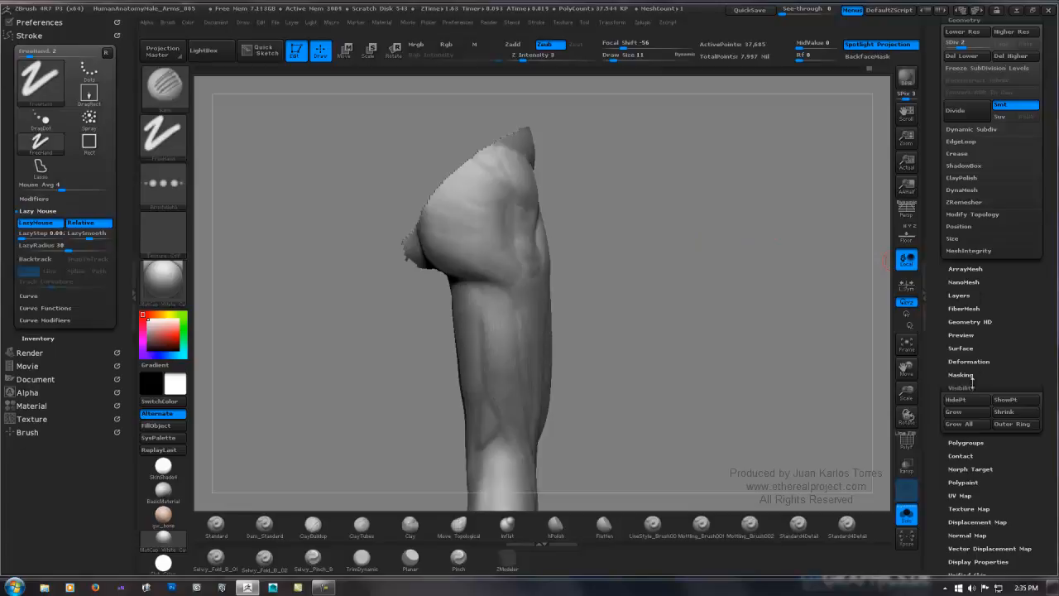
left_click(960, 412)
left_click(966, 413)
left_click(966, 413)
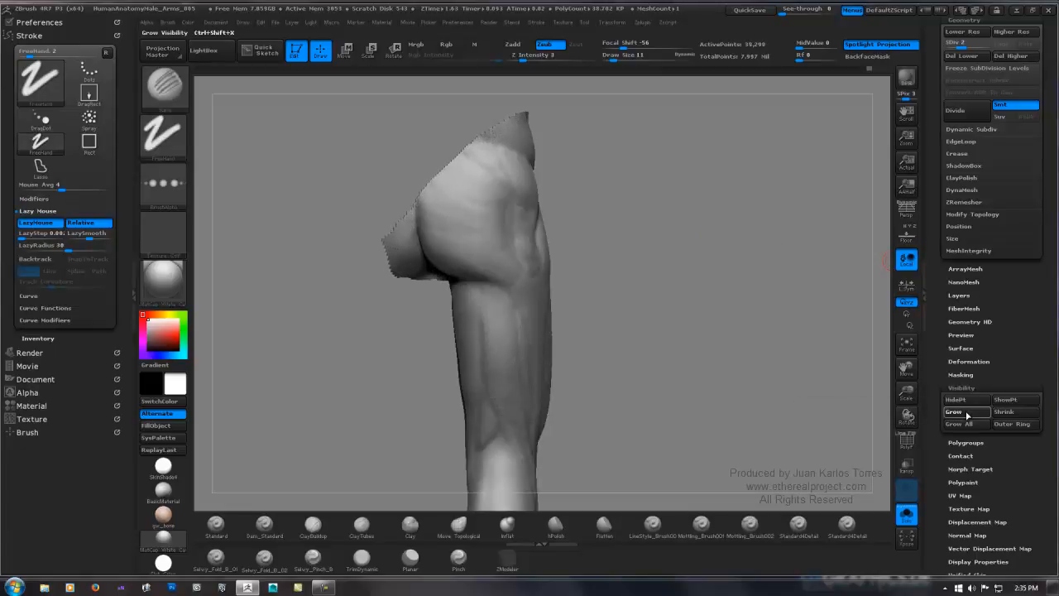
left_click(967, 413)
left_click(967, 413)
left_click(967, 415)
left_click(966, 415)
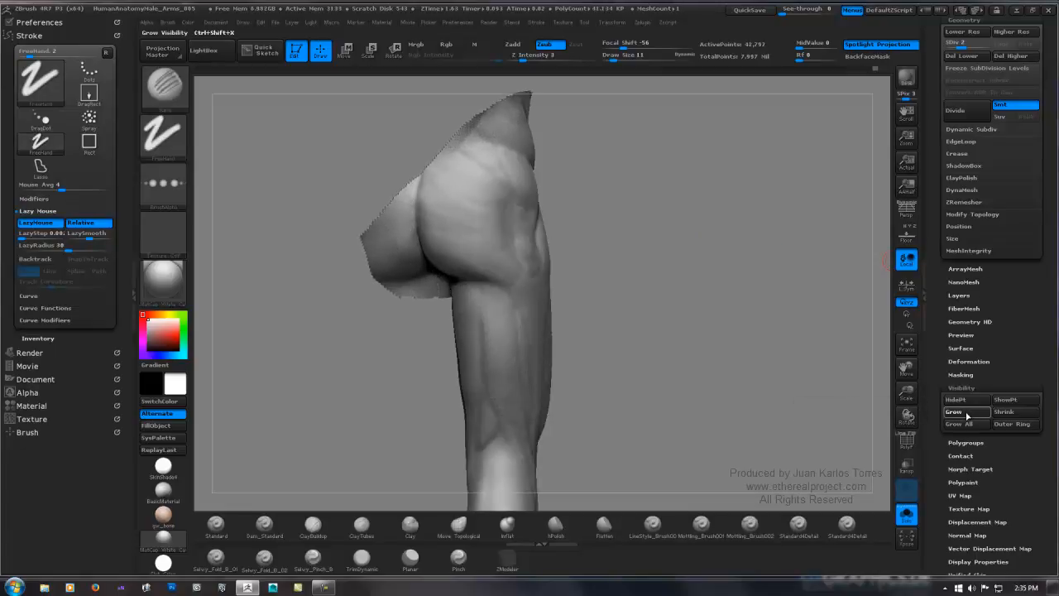
left_click(966, 417)
Return the mesh to subdivision level 4 and rake lengthwise fibres down the outer hip muscle at the top of the thigh.
mouse_move(499, 201)
right_mouse_down("ctrl")
mouse_move(566, 201)
mouse_move(591, 234)
right_mouse_up("ctrl")
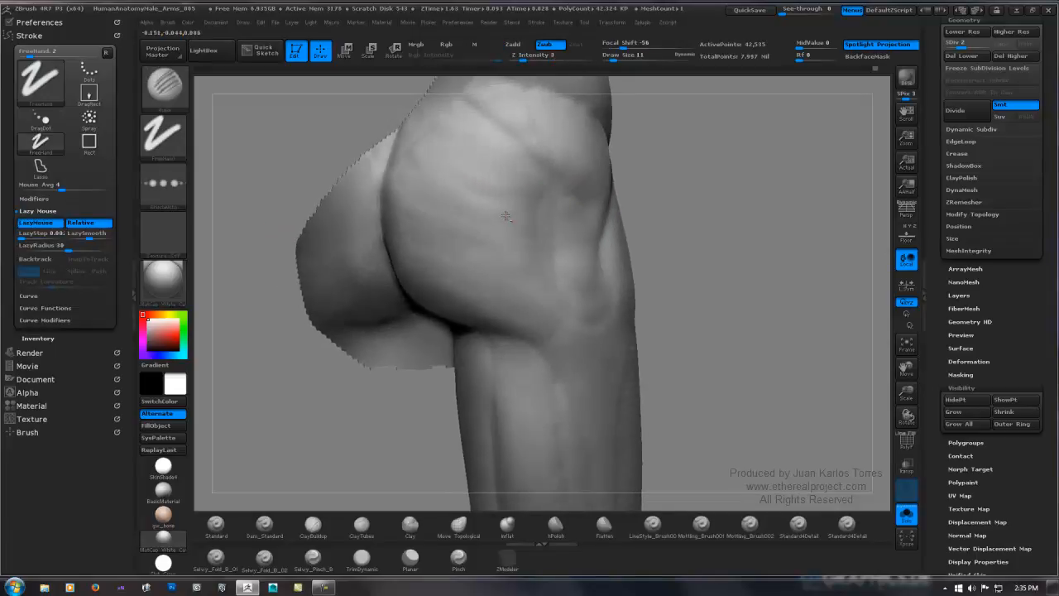
mouse_move(762, 223)
right_mouse_down()
mouse_move(556, 235)
mouse_move(582, 236)
mouse_move(546, 205)
mouse_move(555, 215)
right_mouse_up()
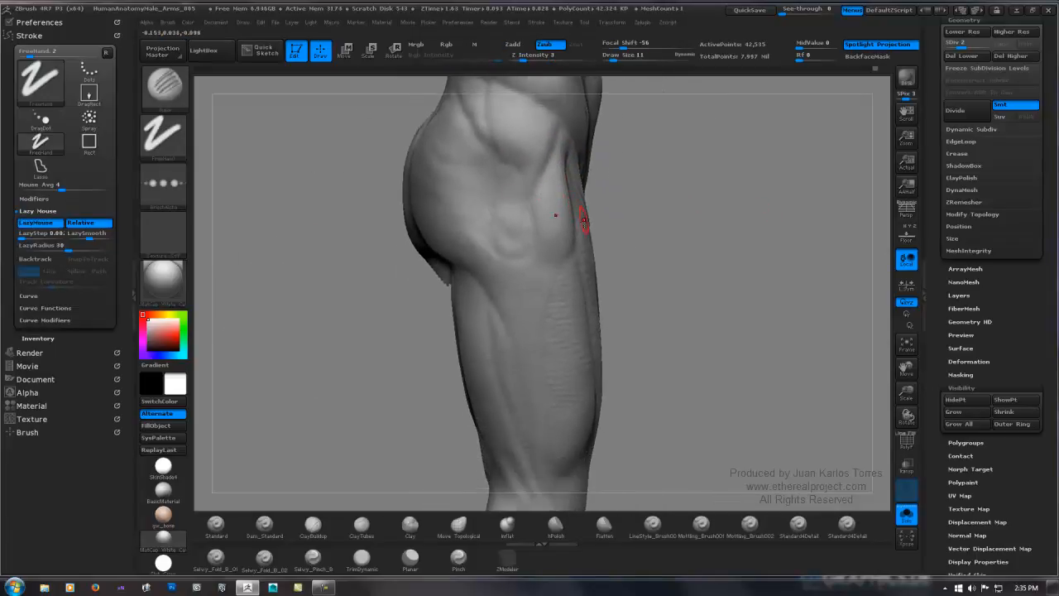
right_click_drag(498, 308, 523, 256)
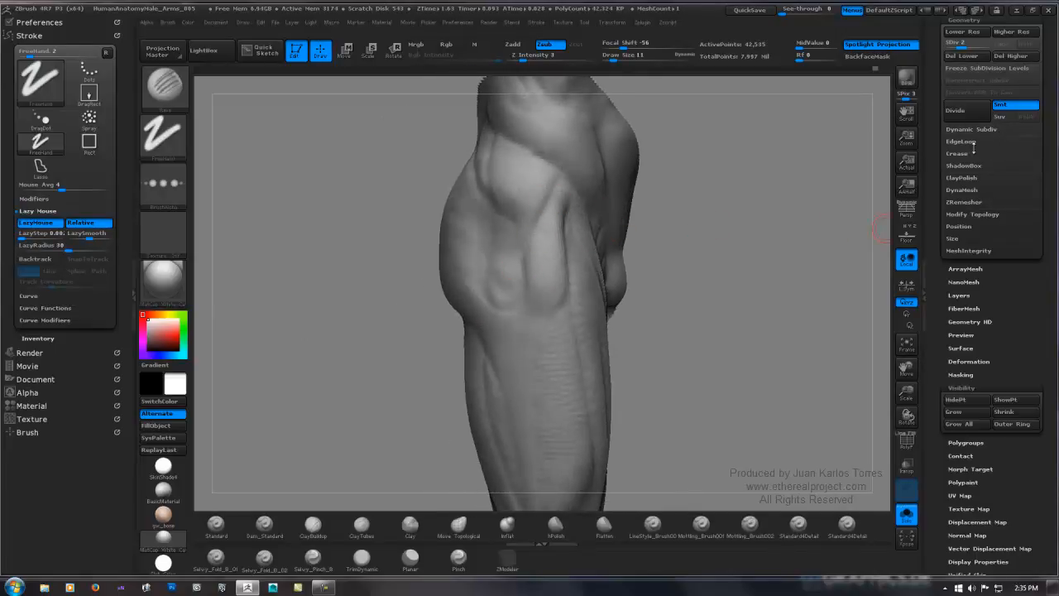
key("d")
key("d")
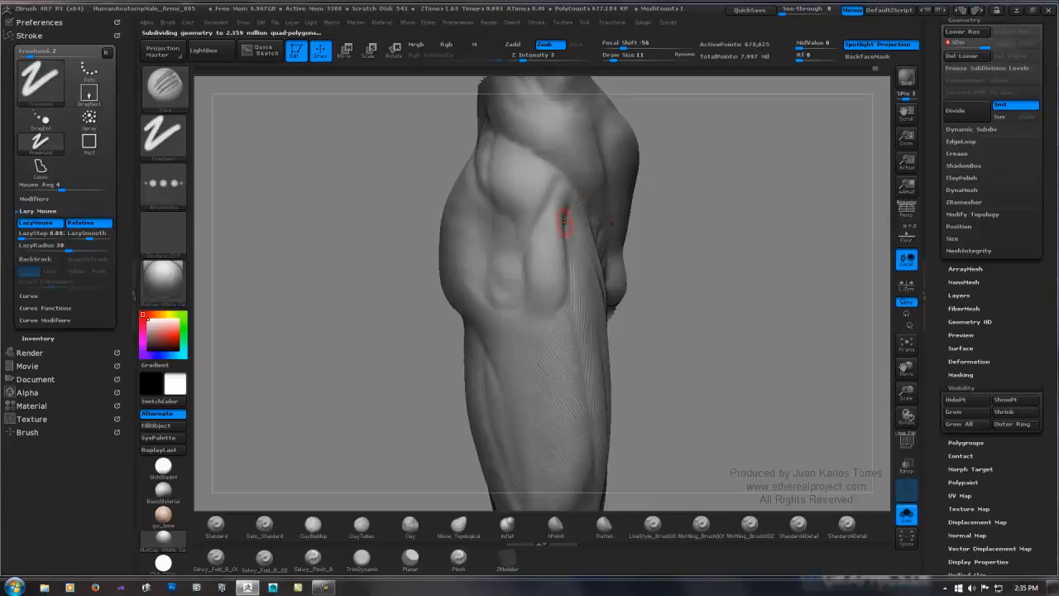
mouse_move(568, 221)
right_mouse_down()
mouse_move(571, 207)
mouse_move(557, 200)
mouse_move(559, 218)
right_mouse_up()
key("space")
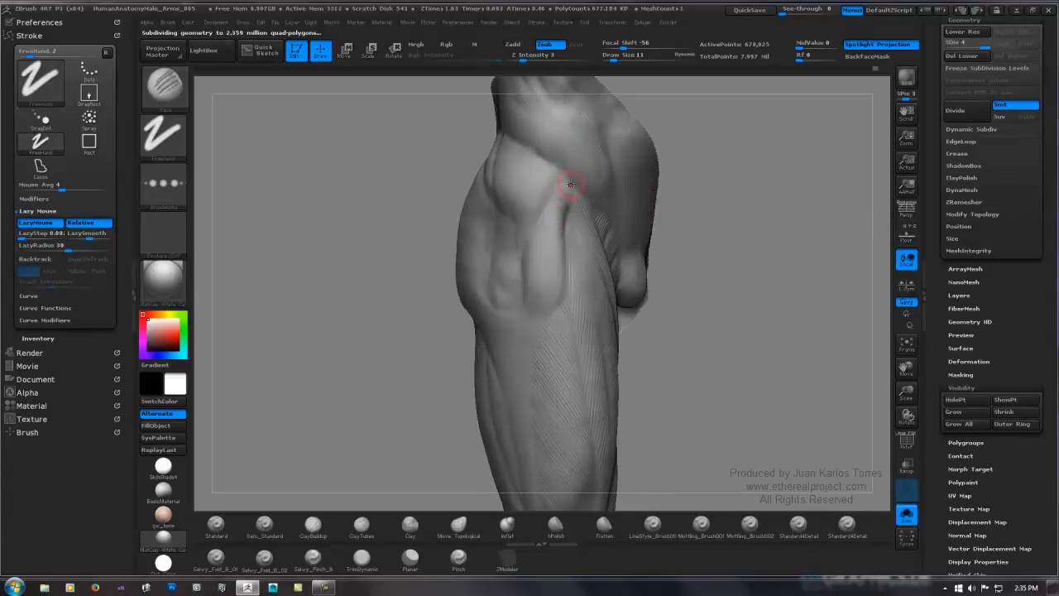
mouse_move(536, 236)
left_mouse_down()
mouse_move(534, 278)
mouse_move(544, 264)
left_mouse_up()
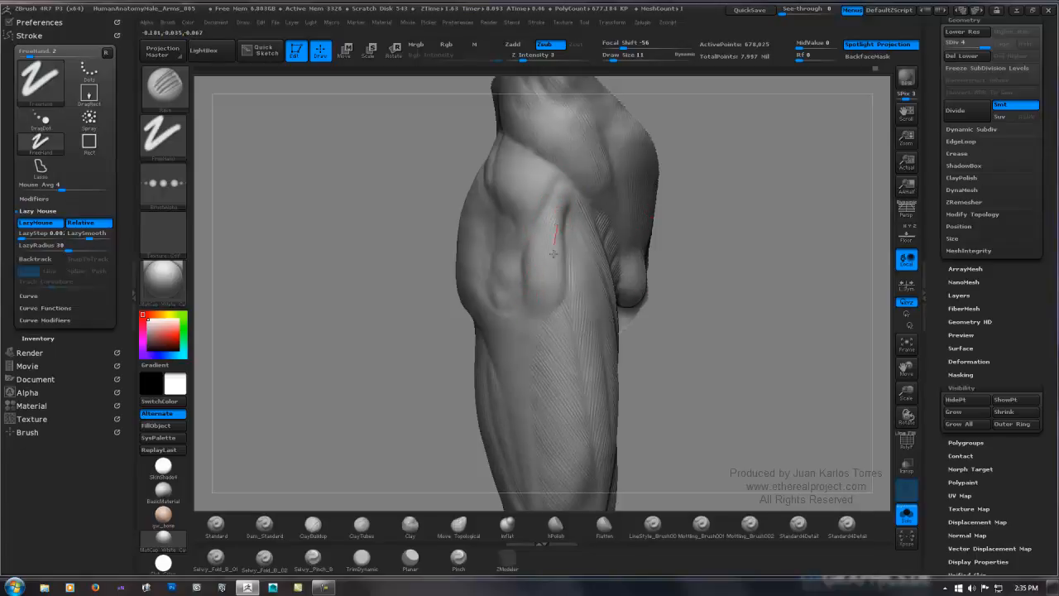
left_click_drag(654, 234, 747, 222)
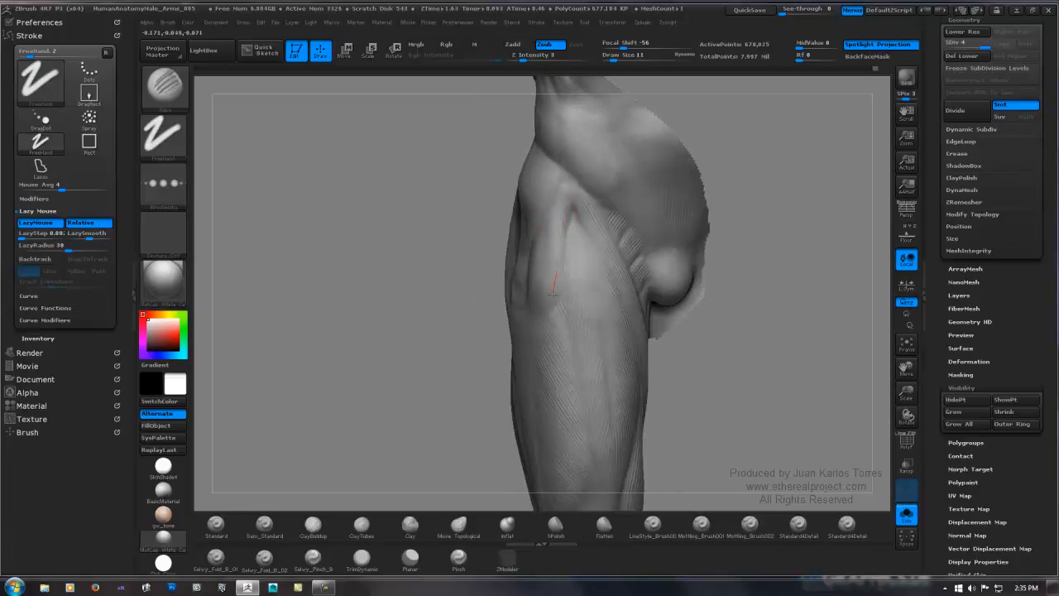
left_click_drag(554, 291, 550, 303)
mouse_move(740, 224)
left_mouse_down()
mouse_move(832, 224)
mouse_move(551, 227)
left_mouse_up()
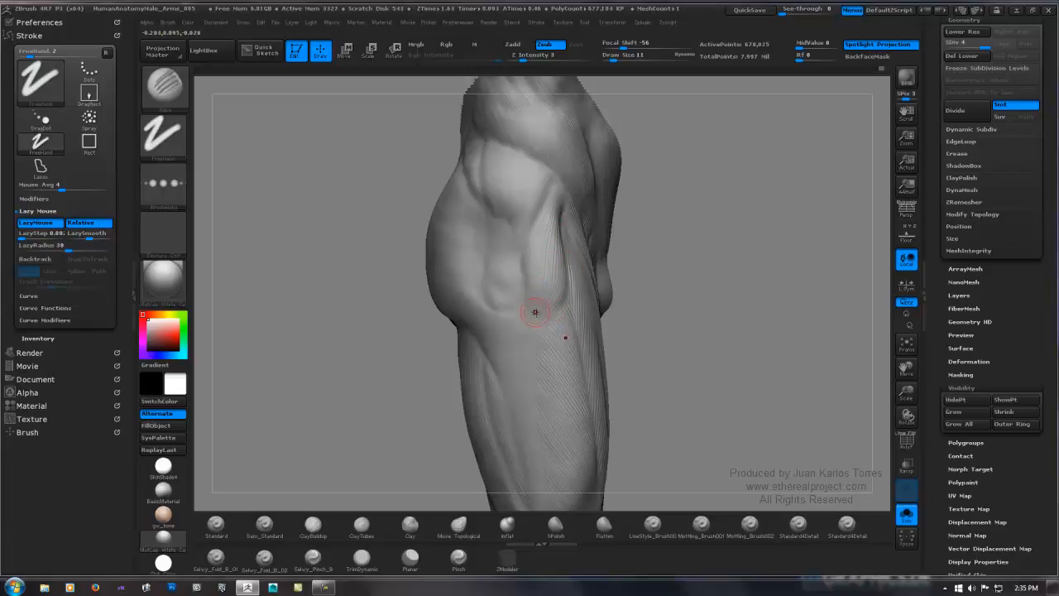
Carve fine fiber strokes into the upper end of the muscle at the front of the hip.
mouse_move(572, 222)
right_mouse_down()
mouse_move(479, 217)
mouse_move(555, 203)
right_mouse_up()
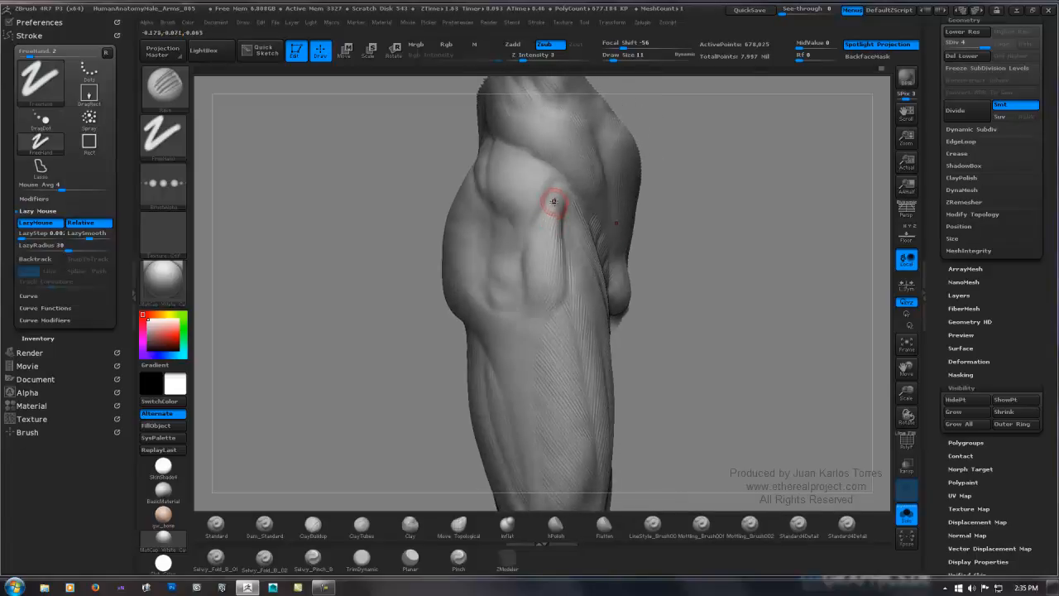
left_click_drag(555, 202, 532, 251)
mouse_move(537, 294)
right_mouse_down()
mouse_move(541, 240)
mouse_move(569, 227)
mouse_move(558, 272)
mouse_move(505, 255)
mouse_move(506, 213)
mouse_move(473, 165)
right_mouse_up()
Paint a mask border around the gluteus medius along its upper, rear and front edges, meeting in a point below.
mouse_move(461, 164)
left_mouse_down("ctrl")
mouse_move(548, 200)
mouse_move(578, 229)
mouse_move(461, 188)
mouse_move(486, 270)
mouse_move(528, 317)
left_mouse_up("ctrl")
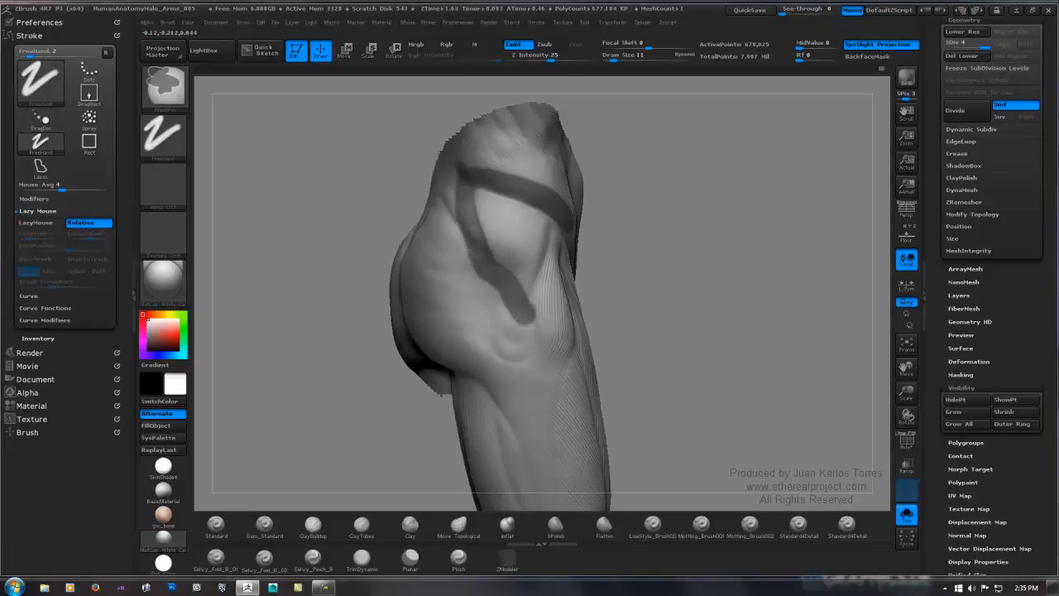
left_click_drag(569, 221, 538, 315, "ctrl")
key("ctrl+z")
left_click_drag(558, 217, 532, 298, "ctrl")
key("ctrl+z")
mouse_move(606, 233)
left_mouse_down()
mouse_move(552, 239)
mouse_move(511, 331)
left_mouse_up()
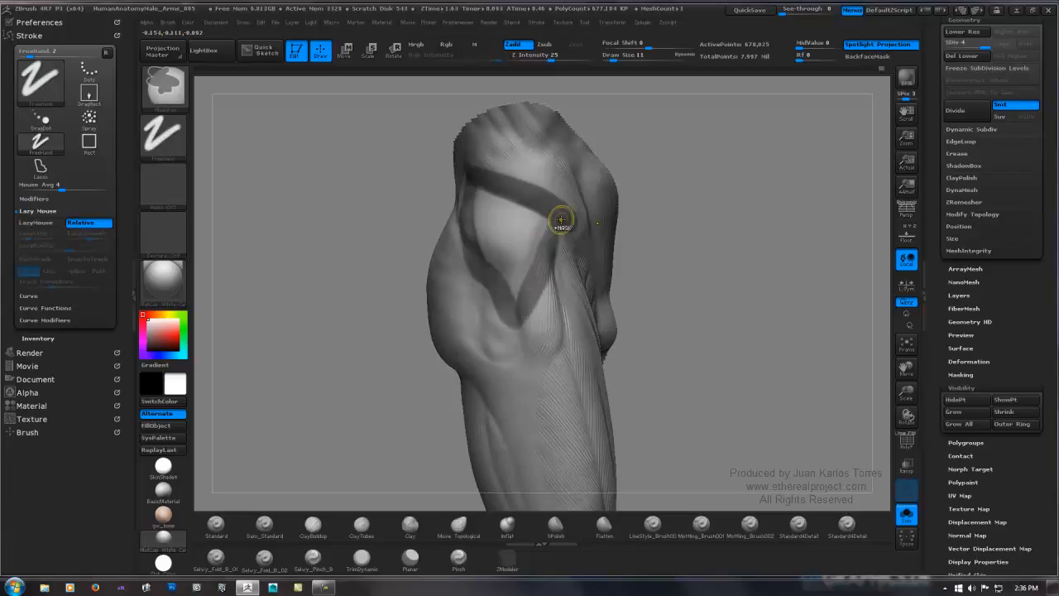
left_click_drag(549, 235, 534, 274, "ctrl")
Carve fine vertical fibers across the gluteus medius inside the mask border, and clear the mask.
left_click_drag(635, 236, 670, 233)
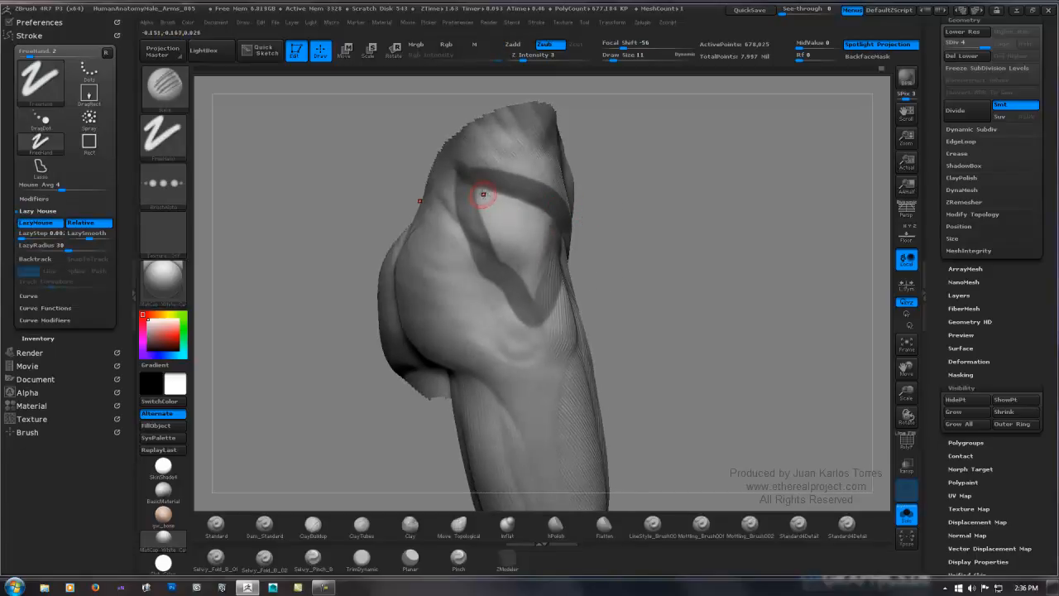
left_click_drag(506, 269, 508, 274)
mouse_move(512, 210)
left_mouse_down("shift")
mouse_move(512, 221)
mouse_move(501, 203)
left_mouse_up("shift")
mouse_move(502, 279)
left_mouse_down()
mouse_move(522, 205)
mouse_move(544, 216)
left_mouse_up()
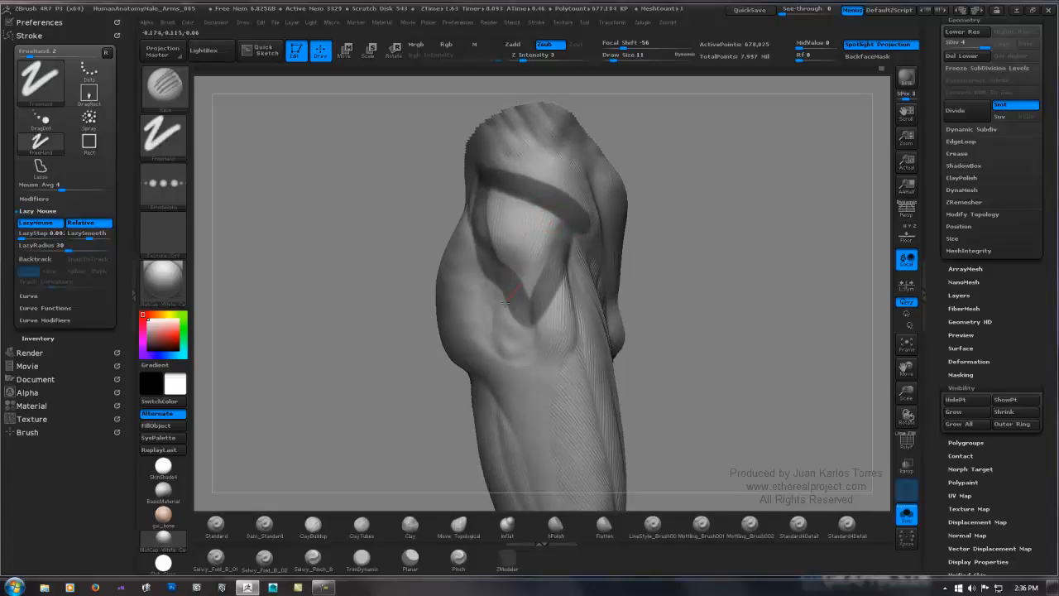
mouse_move(547, 256)
left_mouse_down()
mouse_move(544, 216)
mouse_move(634, 194)
left_mouse_up()
left_click_drag(546, 188, 577, 229)
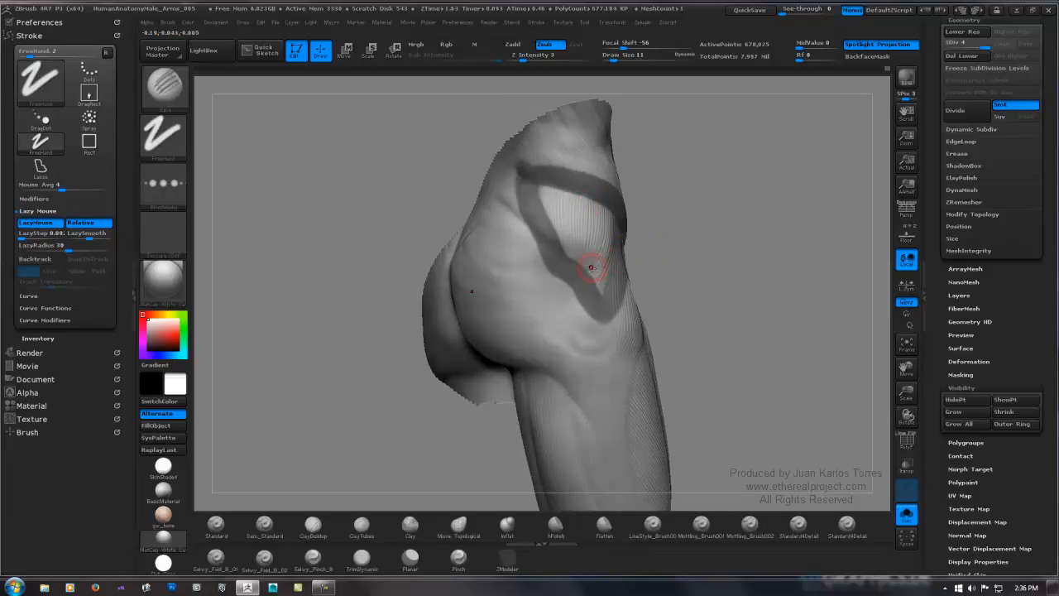
left_click_drag(738, 194, 645, 216, "ctrl")
Isolate the narrow strip along the gluteus medius's rear edge with an inverted mask and carve fiber strokes into it.
key("b")
key("c")
key("b")
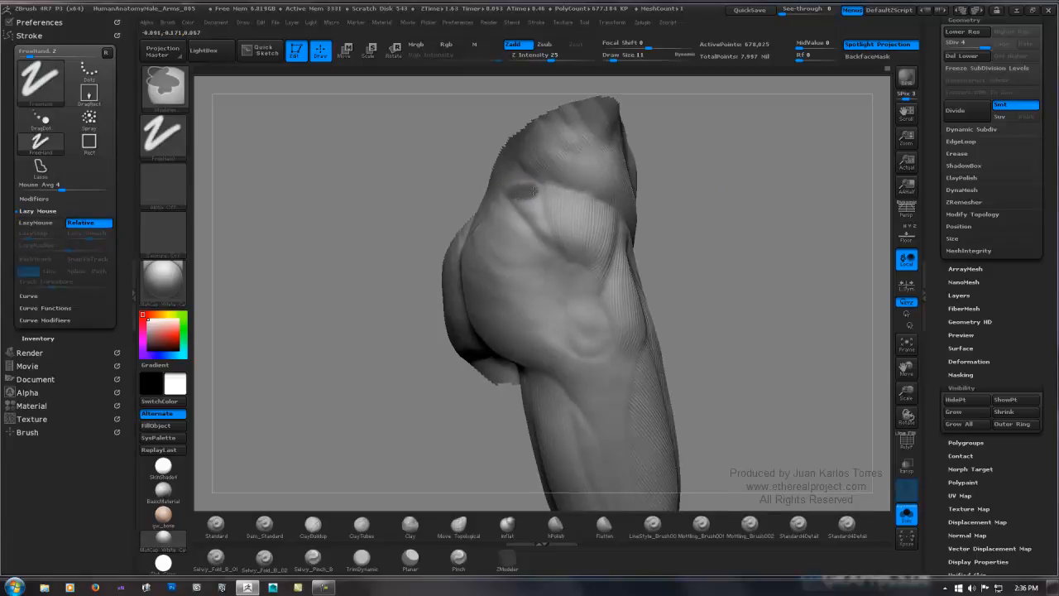
mouse_move(533, 189)
left_mouse_down("ctrl")
mouse_move(550, 250)
mouse_move(516, 196)
mouse_move(497, 202)
mouse_move(512, 221)
left_mouse_up("ctrl")
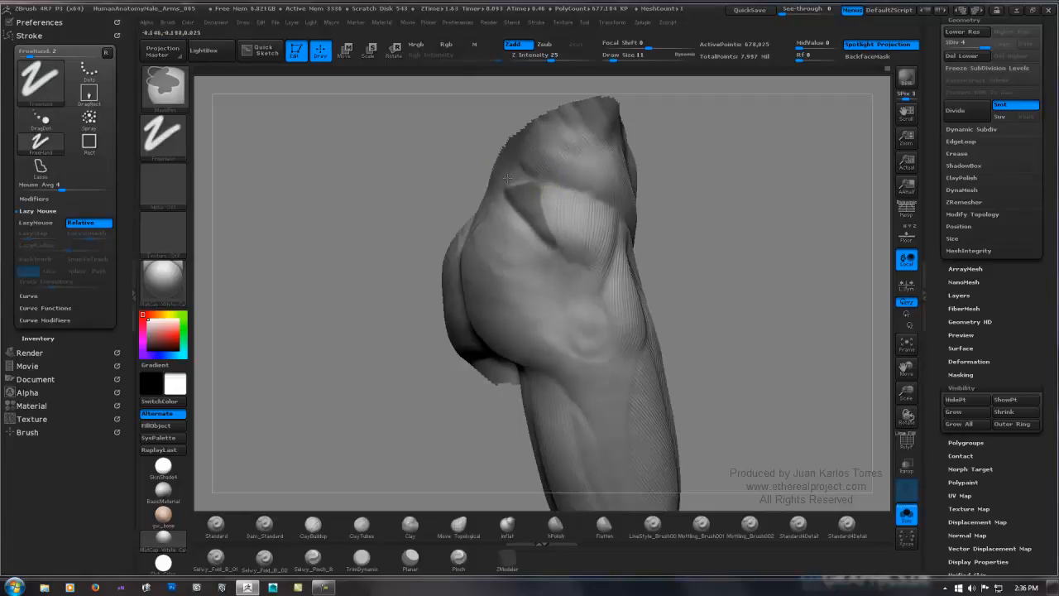
left_click(655, 201, "ctrl")
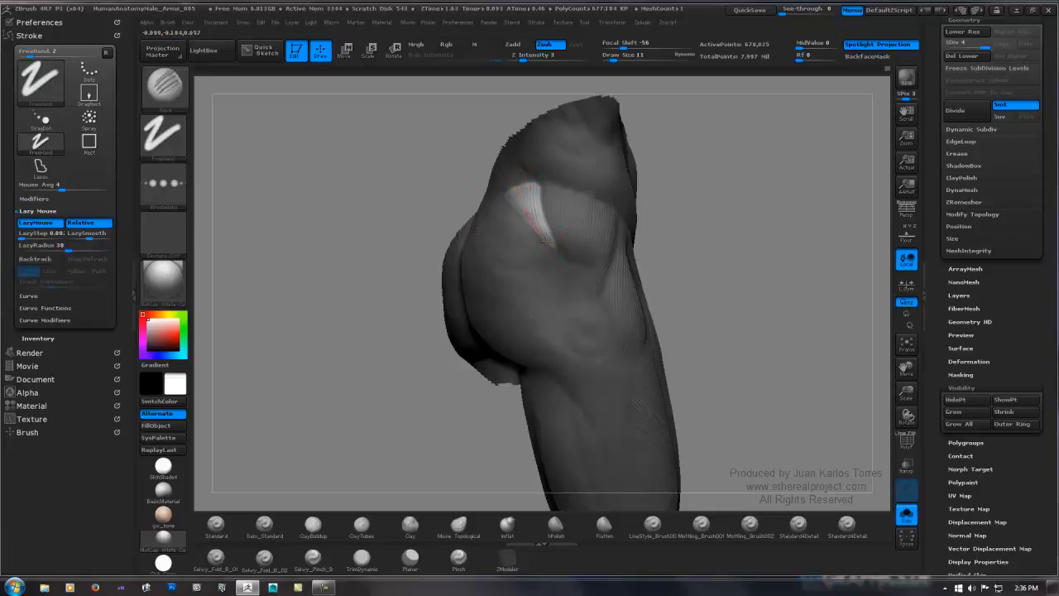
left_click_drag(712, 207, 556, 197)
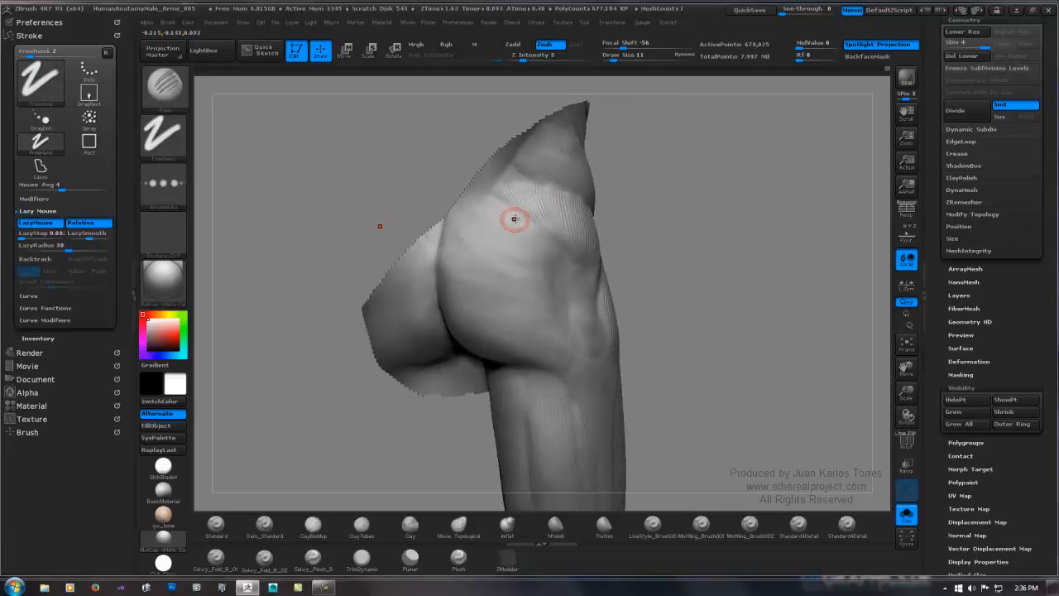
Soften the rear border of the gluteus medius and carve diagonal fibers along the upper edge of the gluteus maximus.
right_click_drag(513, 220, 503, 210)
left_click_drag(549, 240, 533, 210, "shift")
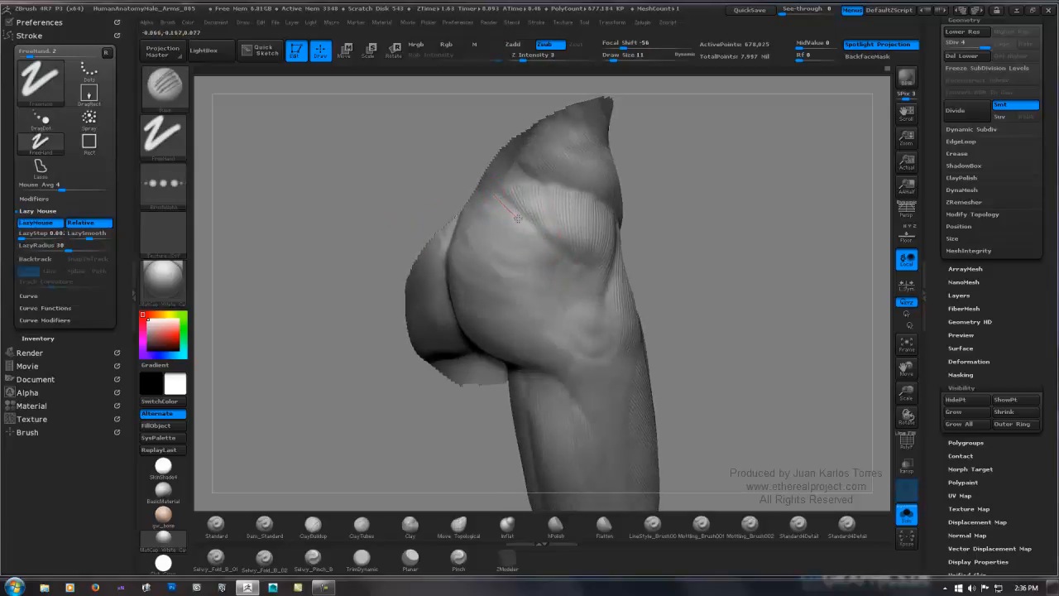
left_click_drag(555, 250, 566, 246, "shift")
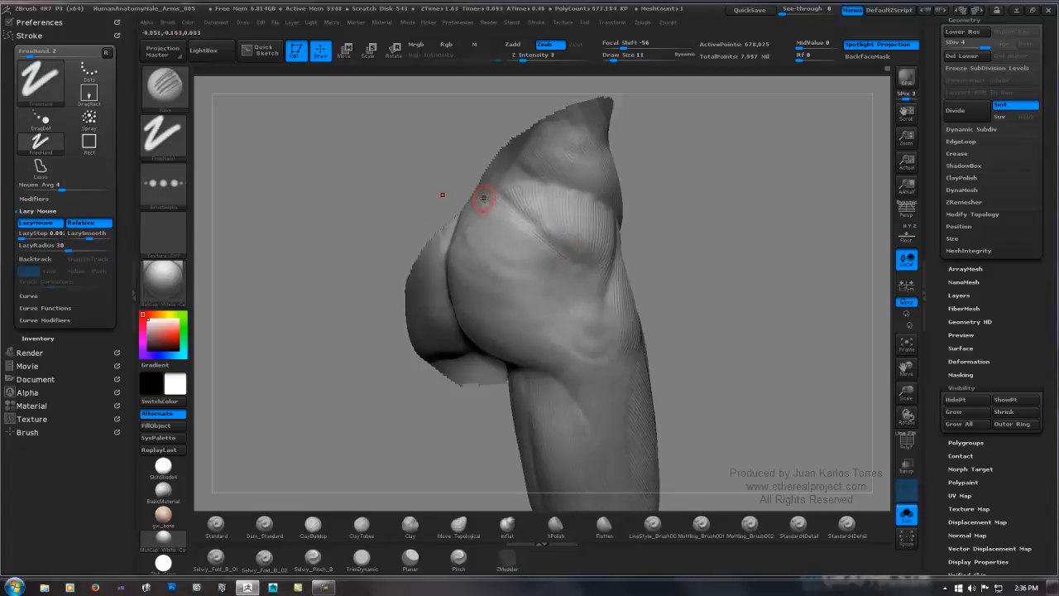
mouse_move(490, 199)
left_mouse_down()
mouse_move(531, 214)
mouse_move(515, 210)
left_mouse_up()
left_click_drag(562, 257, 567, 261)
left_click_drag(491, 201, 500, 225)
Mask a curved band behind the greater trochanter and carve slanting fibers across the upper gluteus maximus up to it.
mouse_move(539, 263)
left_mouse_down()
mouse_move(574, 275)
mouse_move(566, 305)
mouse_move(580, 298)
mouse_move(561, 283)
mouse_move(592, 340)
left_mouse_up()
left_click(581, 303, "ctrl")
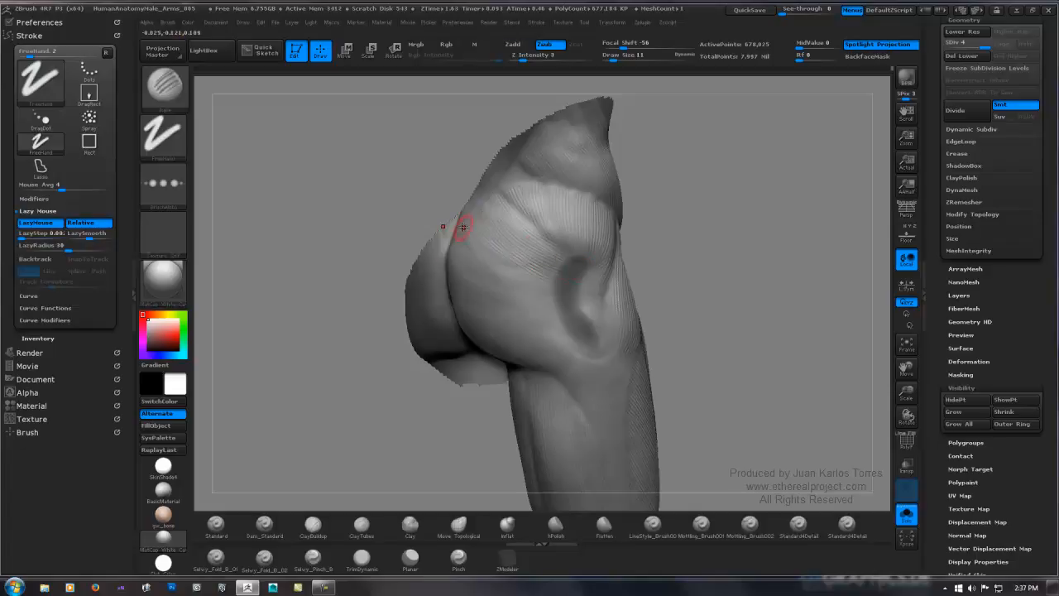
right_click_drag(532, 259, 506, 248)
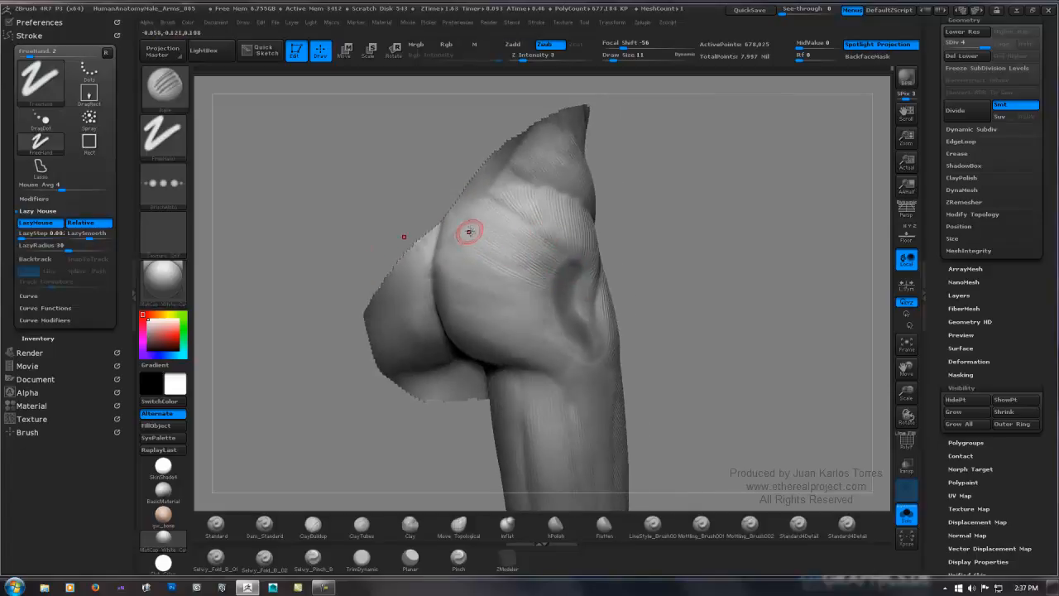
mouse_move(469, 232)
left_mouse_down()
mouse_move(562, 262)
mouse_move(472, 244)
mouse_move(508, 282)
left_mouse_up()
left_click_drag(477, 253, 539, 287)
right_click_drag(499, 258, 533, 240)
left_click_drag(429, 252, 435, 251)
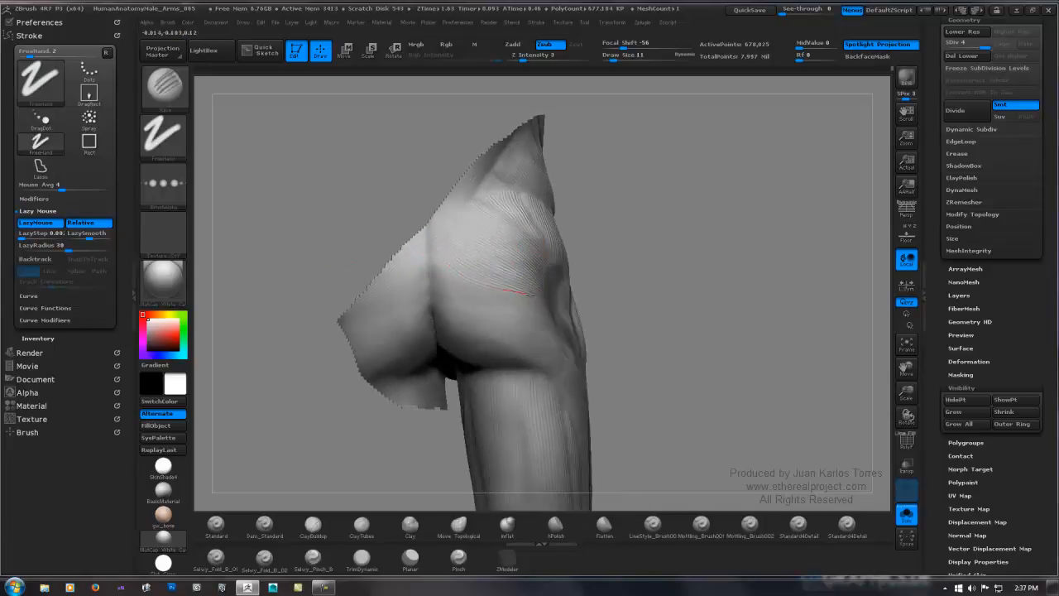
Continue the carved fibers across the middle and lower gluteus maximus, from the gluteal cleft towards the outer thigh.
left_click_drag(532, 294, 538, 296)
mouse_move(431, 254)
left_mouse_down()
mouse_move(531, 301)
mouse_move(432, 265)
mouse_move(528, 309)
mouse_move(425, 260)
mouse_move(466, 303)
left_mouse_up()
left_click_drag(570, 326, 572, 327)
left_click_drag(464, 292, 560, 319)
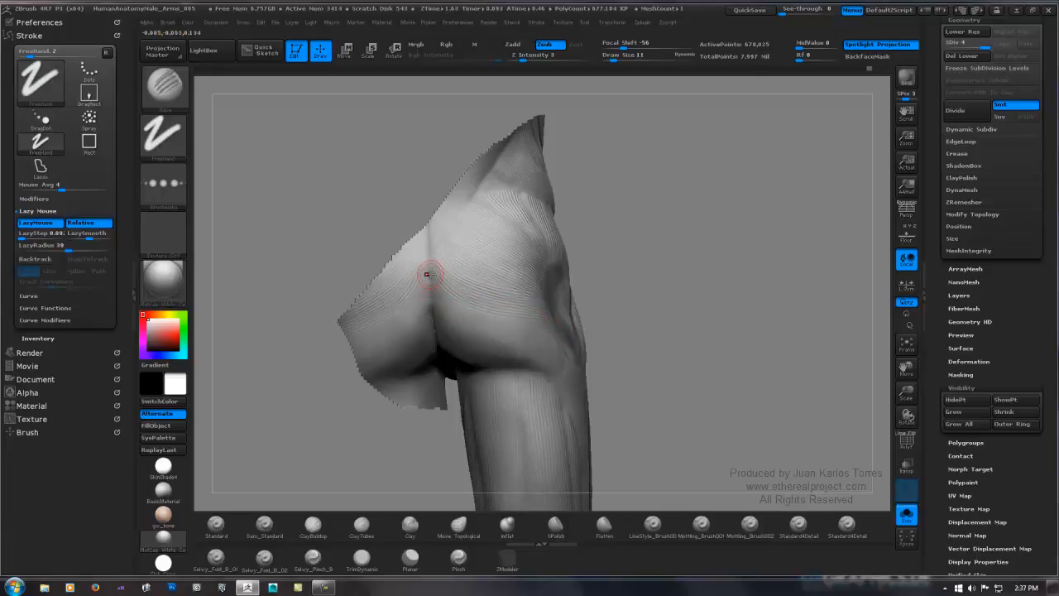
left_click_drag(430, 277, 458, 314)
left_click_drag(622, 364, 664, 311)
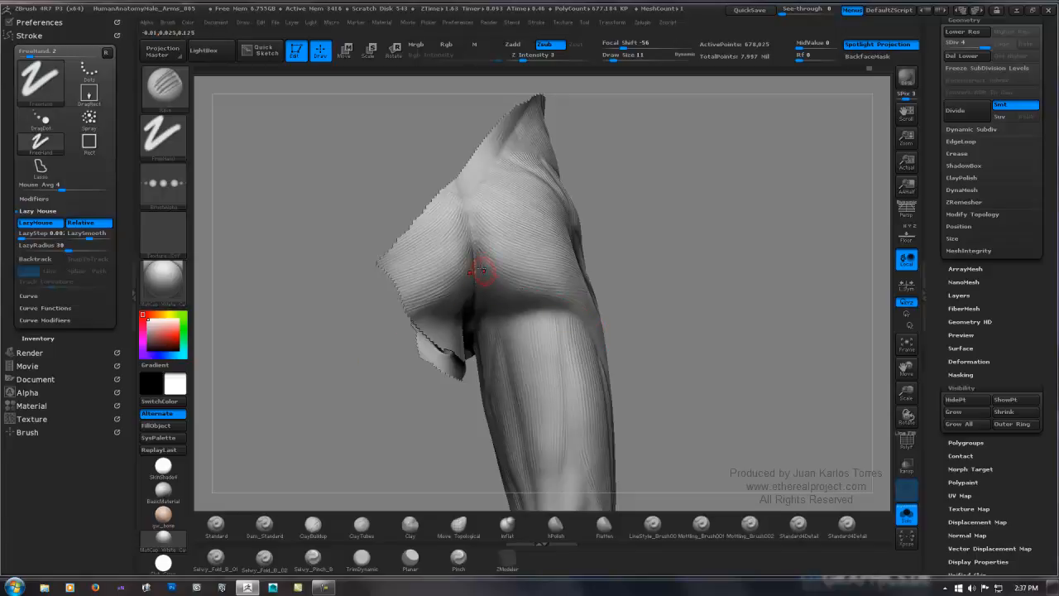
Carve fibers along the lower outer gluteus maximus above the gluteal fold, and clear the trochanter mask.
right_click_drag(548, 304, 513, 250)
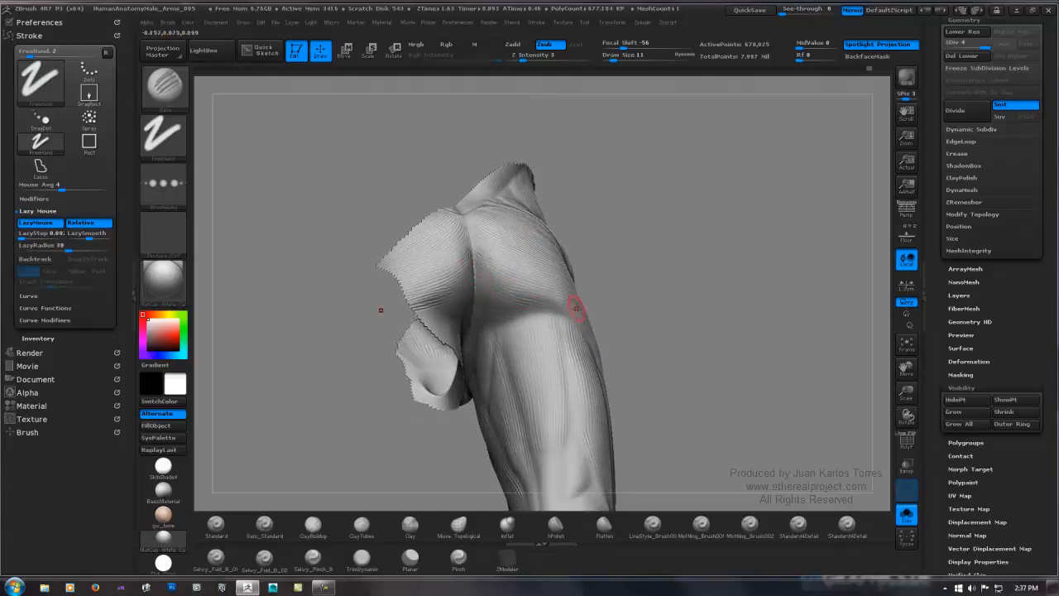
right_click_drag(556, 288, 530, 286)
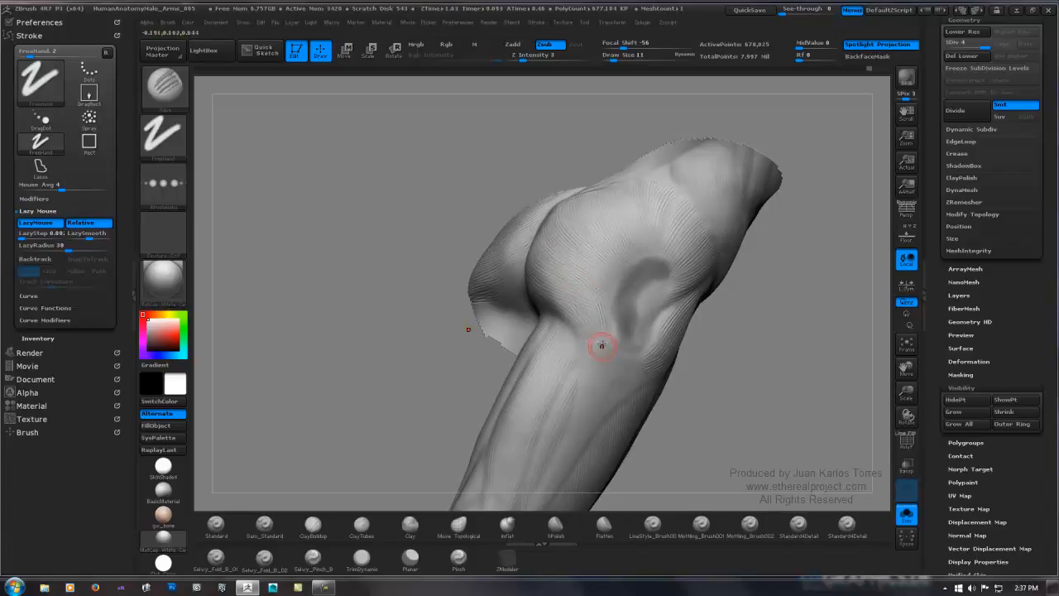
mouse_move(610, 289)
right_mouse_down()
mouse_move(534, 279)
mouse_move(706, 301)
right_mouse_up()
right_click_drag(706, 301, 696, 268)
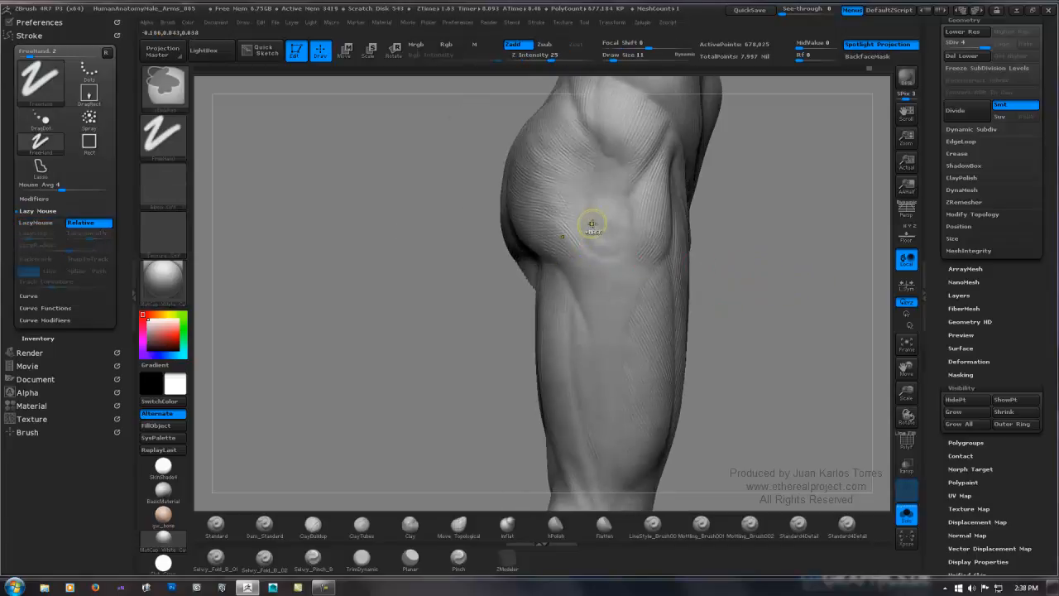
Mask a ring around the greater trochanter and carve fine strokes around it, clearing the mask at the end.
mouse_move(584, 256)
left_mouse_down("ctrl")
mouse_move(613, 273)
mouse_move(635, 252)
left_mouse_up("ctrl")
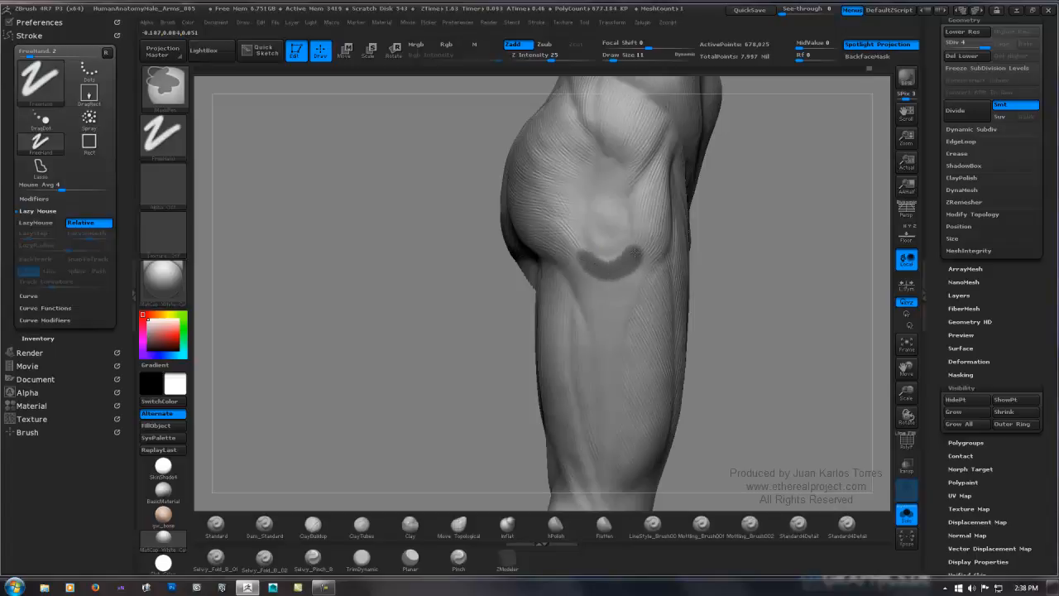
mouse_move(603, 204)
left_mouse_down("ctrl")
mouse_move(606, 224)
mouse_move(628, 188)
mouse_move(641, 199)
mouse_move(636, 258)
mouse_move(589, 184)
mouse_move(575, 200)
mouse_move(586, 257)
left_mouse_up("ctrl")
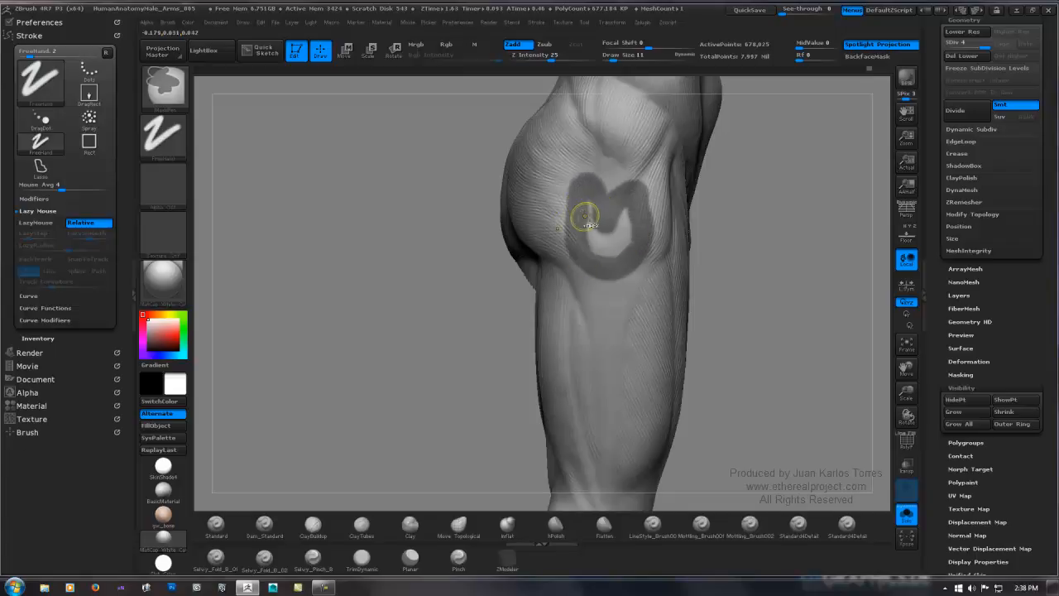
left_click_drag(602, 210, 599, 229, "ctrl")
mouse_move(580, 211)
left_mouse_down()
mouse_move(575, 253)
mouse_move(571, 216)
mouse_move(579, 195)
mouse_move(576, 236)
mouse_move(585, 203)
left_mouse_up()
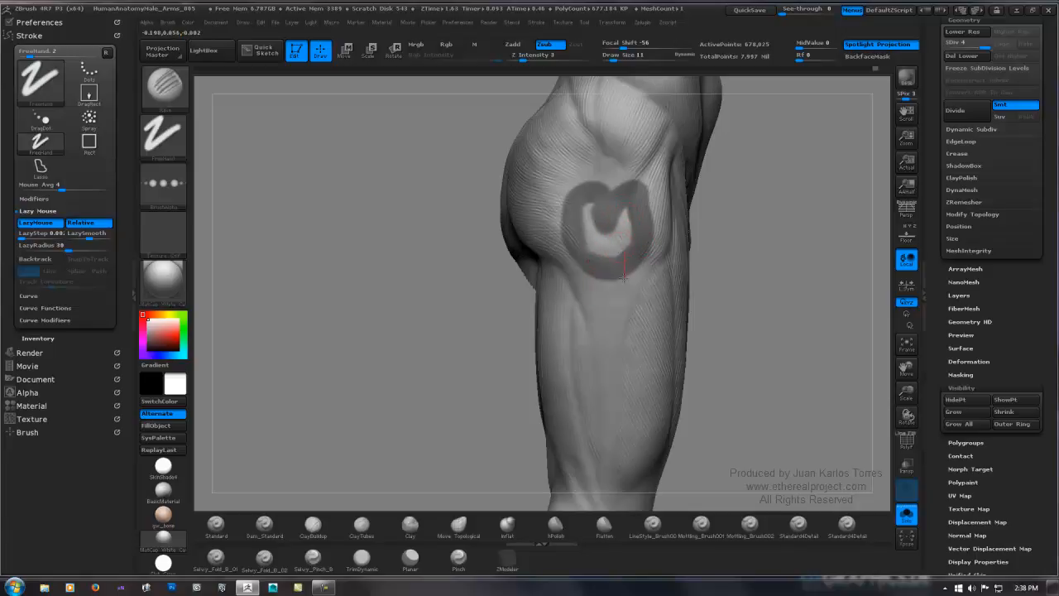
mouse_move(780, 248)
left_mouse_down("ctrl")
mouse_move(804, 279)
mouse_move(711, 262)
left_mouse_up("ctrl")
Check the whole leg from several sides and quick-save the project.
left_click_drag(654, 318, 693, 295)
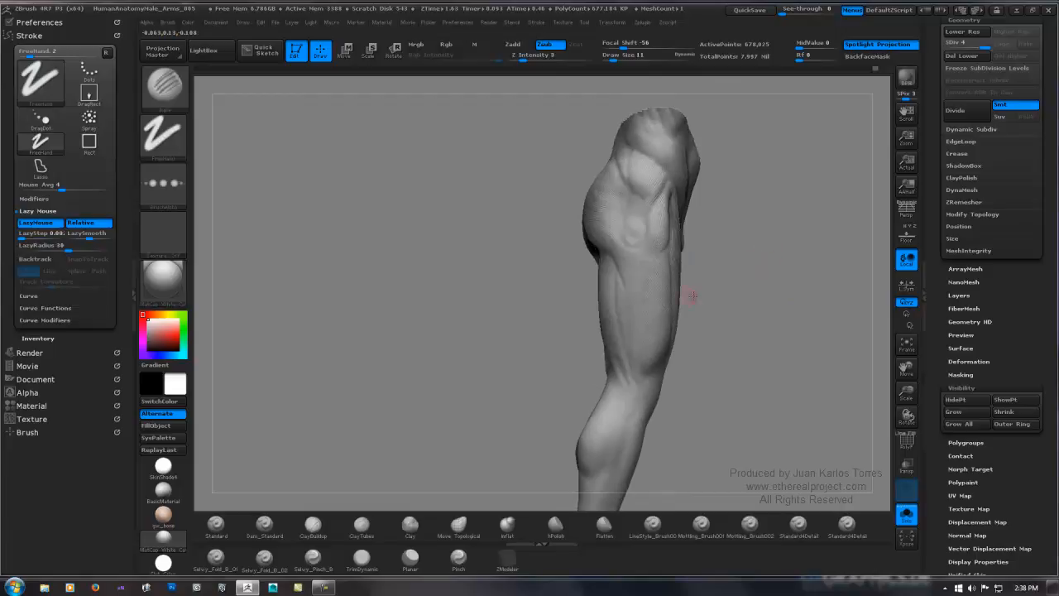
mouse_move(625, 356)
left_mouse_down()
mouse_move(626, 272)
mouse_move(499, 355)
mouse_move(525, 307)
mouse_move(554, 335)
mouse_move(596, 276)
mouse_move(588, 289)
mouse_move(586, 270)
mouse_move(674, 289)
mouse_move(666, 252)
mouse_move(642, 268)
mouse_move(638, 255)
mouse_move(608, 251)
mouse_move(671, 218)
mouse_move(663, 248)
mouse_move(729, 95)
left_mouse_up()
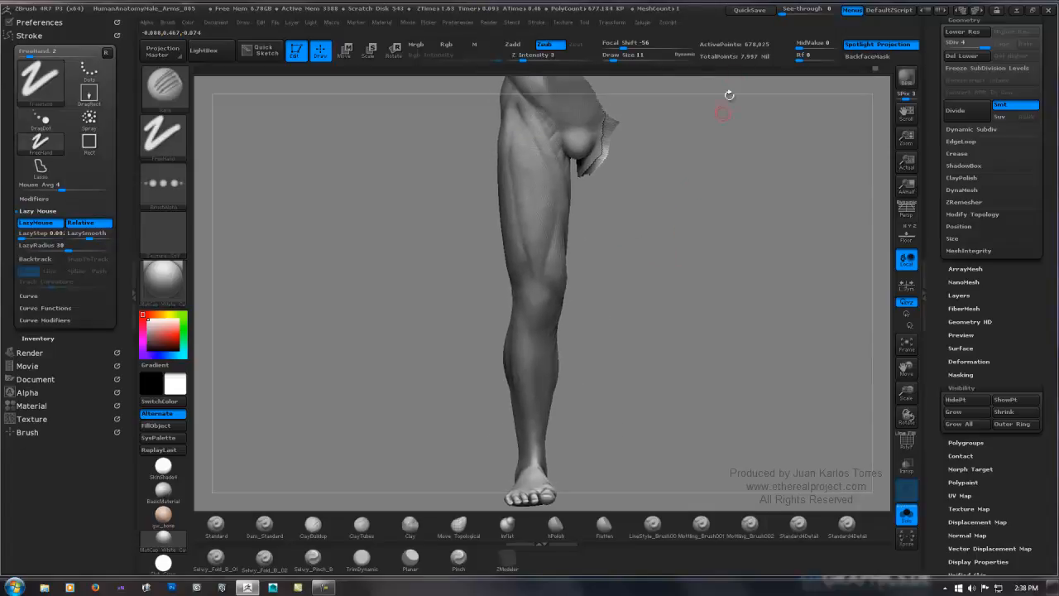
left_click(750, 10)
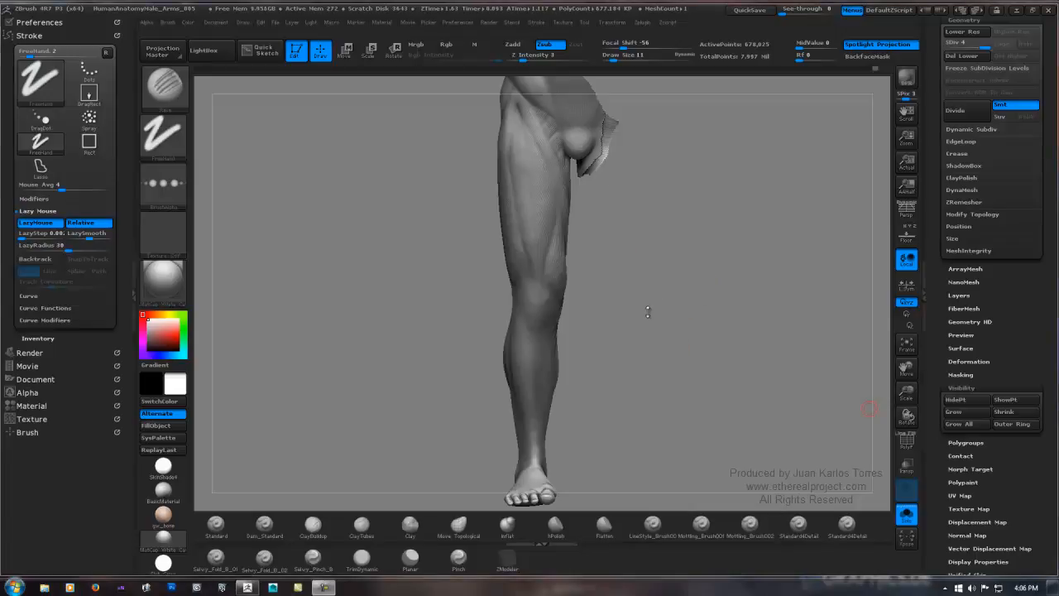
Paint a long tapered mask down the lower thigh behind the knee, replacing the first mask stroke.
mouse_move(651, 307)
left_mouse_down()
mouse_move(626, 309)
mouse_move(671, 303)
mouse_move(659, 302)
left_mouse_up()
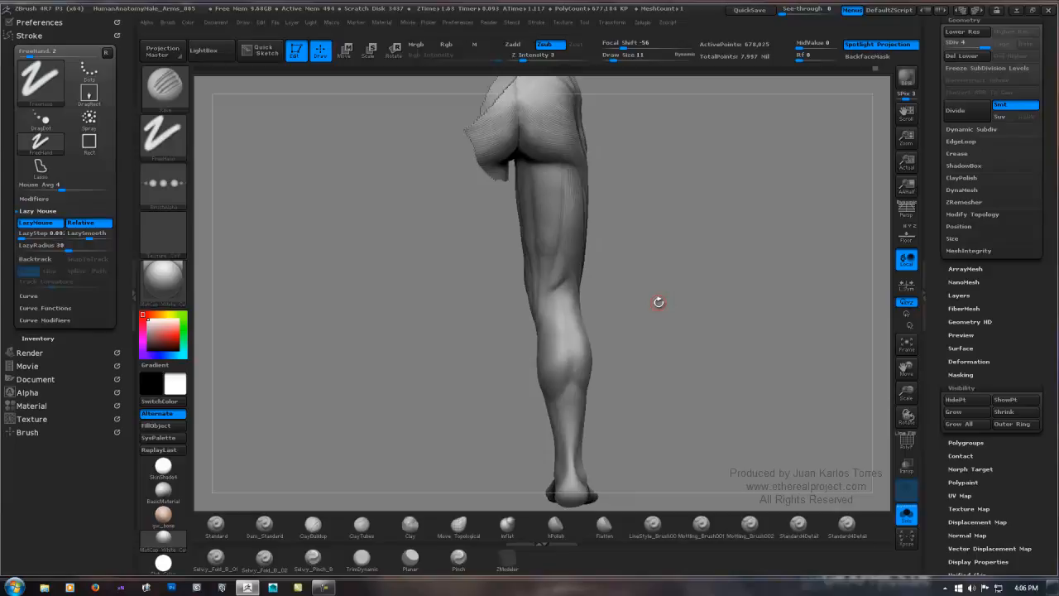
left_click_drag(631, 271, 748, 236)
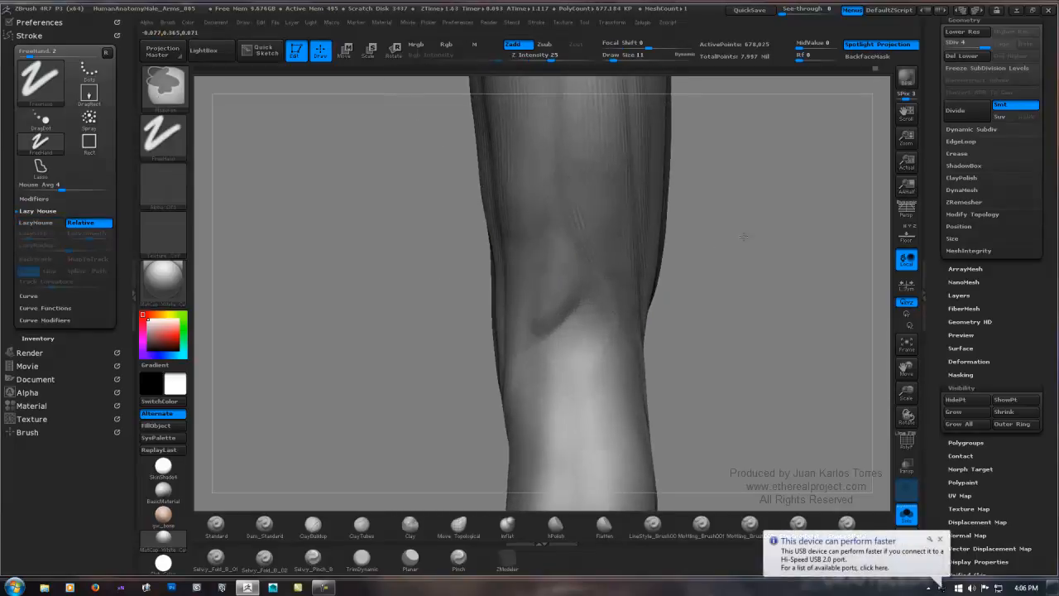
left_click_drag(282, 281, 235, 279)
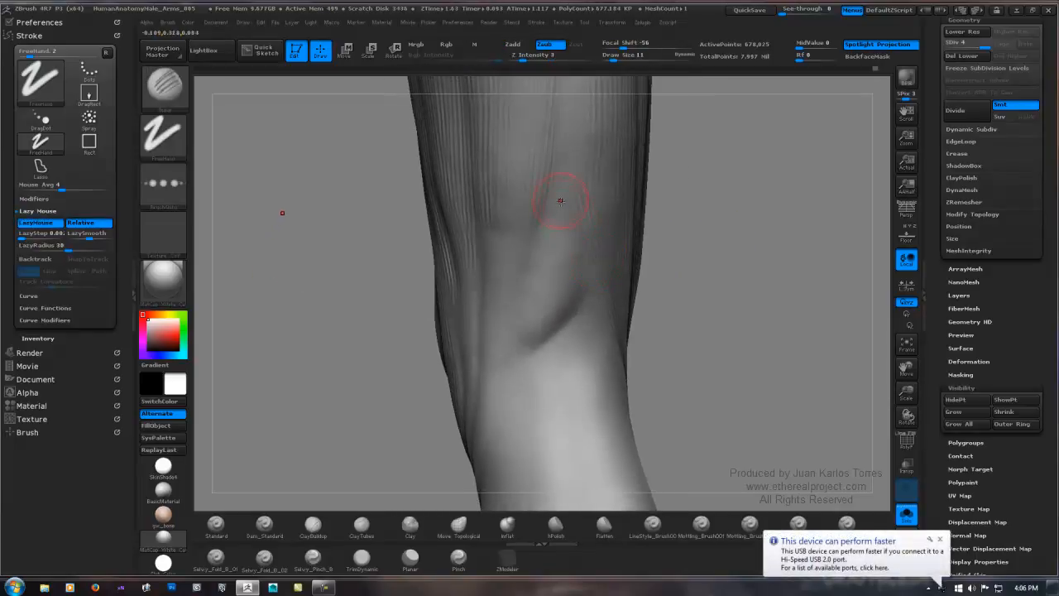
left_click_drag(556, 156, 539, 252, "ctrl")
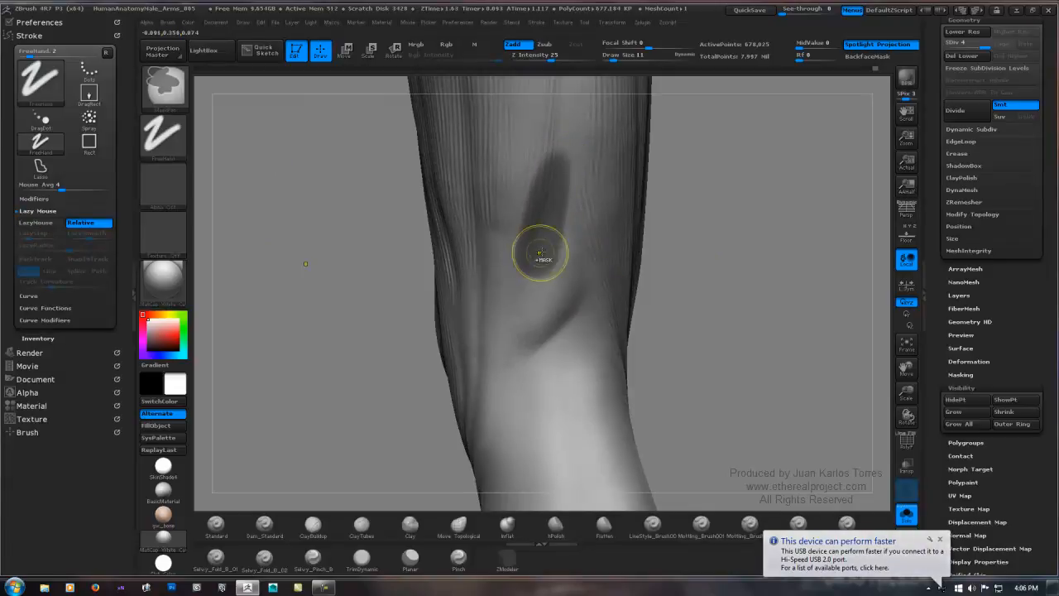
key("ctrl+z")
mouse_move(561, 147)
left_mouse_down("ctrl")
mouse_move(551, 256)
mouse_move(497, 364)
mouse_move(579, 285)
mouse_move(563, 254)
mouse_move(552, 140)
mouse_move(534, 136)
mouse_move(523, 195)
left_mouse_up("ctrl")
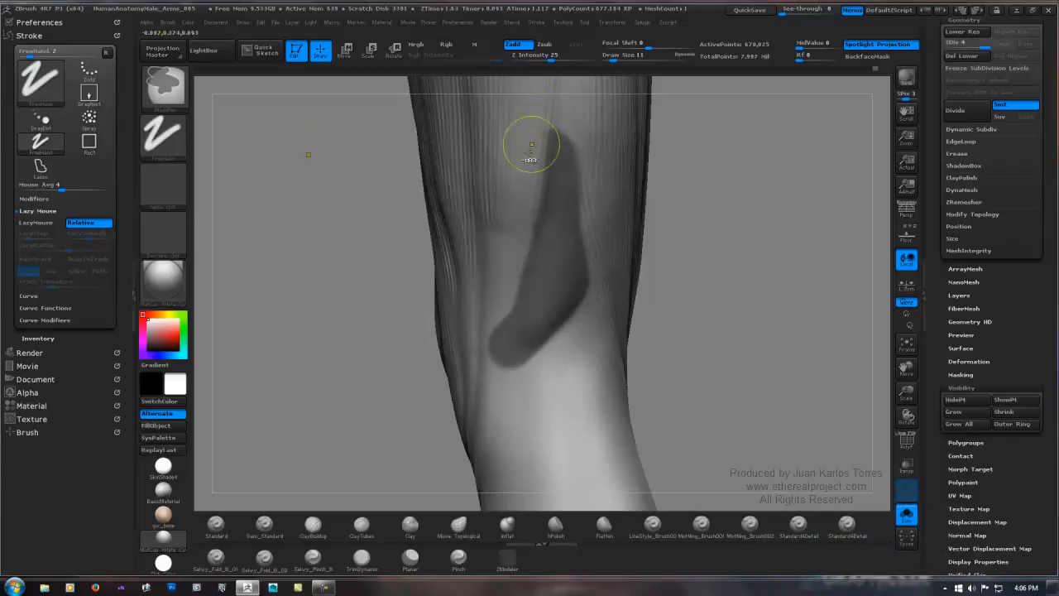
Trim the mask behind the knee to a sharp upper point, straight inner edge and pointed lower tip.
mouse_move(540, 126)
left_mouse_down("ctrl+alt")
mouse_move(520, 200)
mouse_move(533, 178)
left_mouse_up("ctrl+alt")
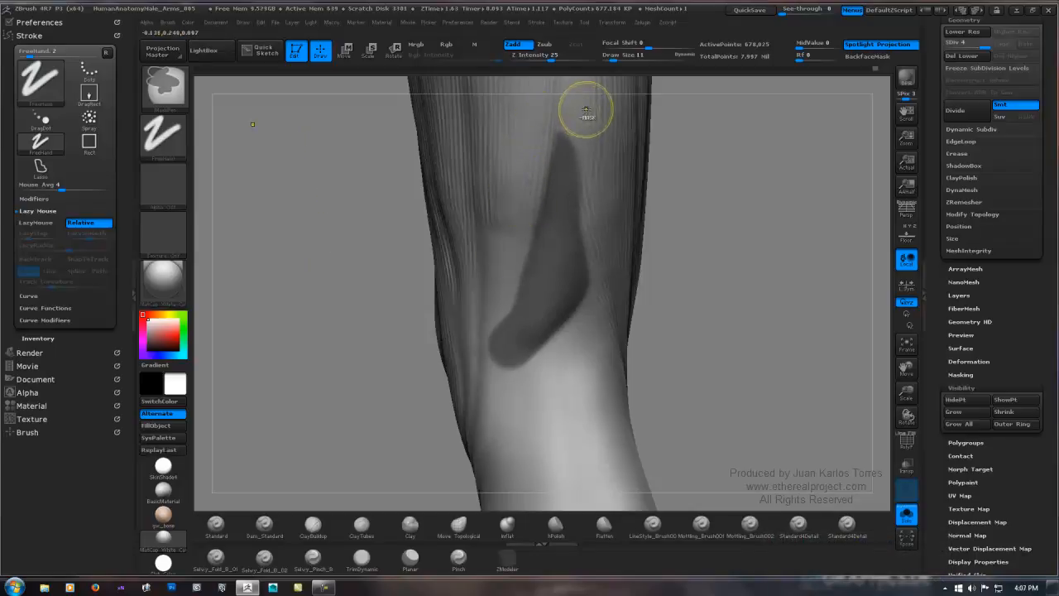
left_click_drag(504, 275, 478, 356, "ctrl+alt")
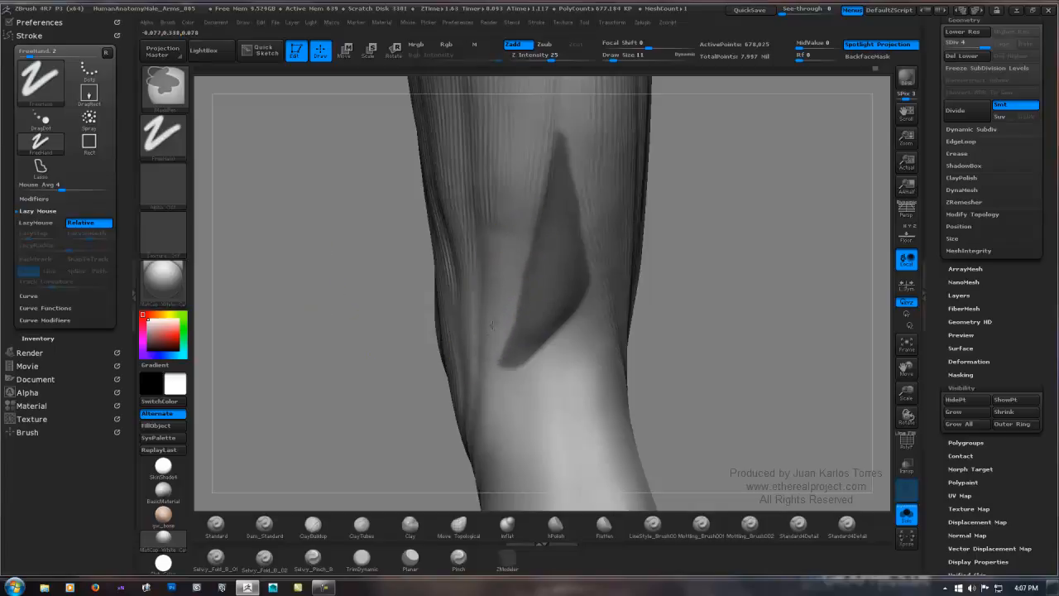
left_click_drag(496, 398, 559, 360, "ctrl+alt")
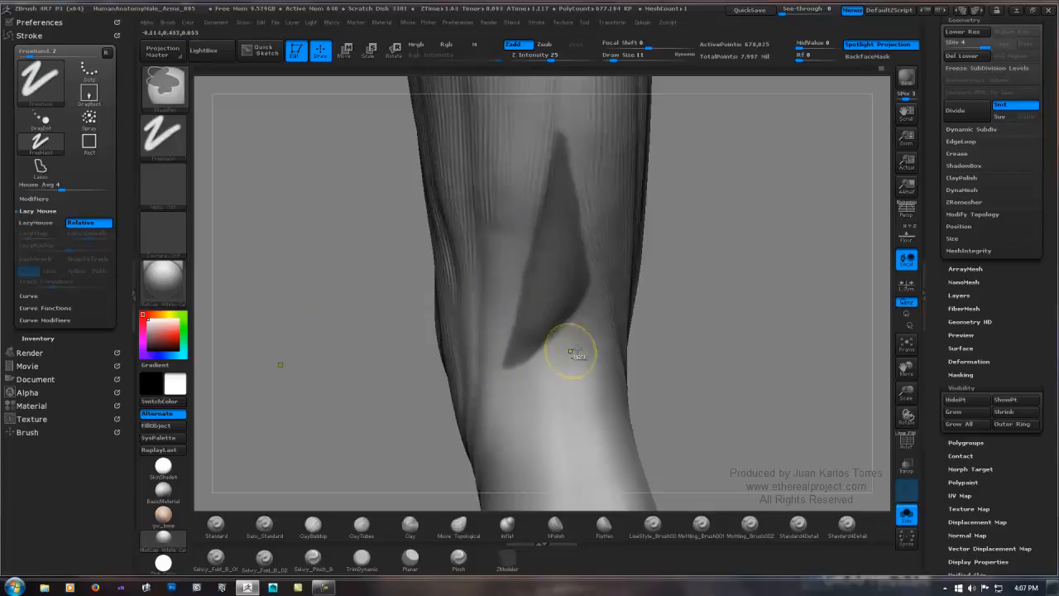
left_click_drag(496, 374, 513, 369, "ctrl+alt")
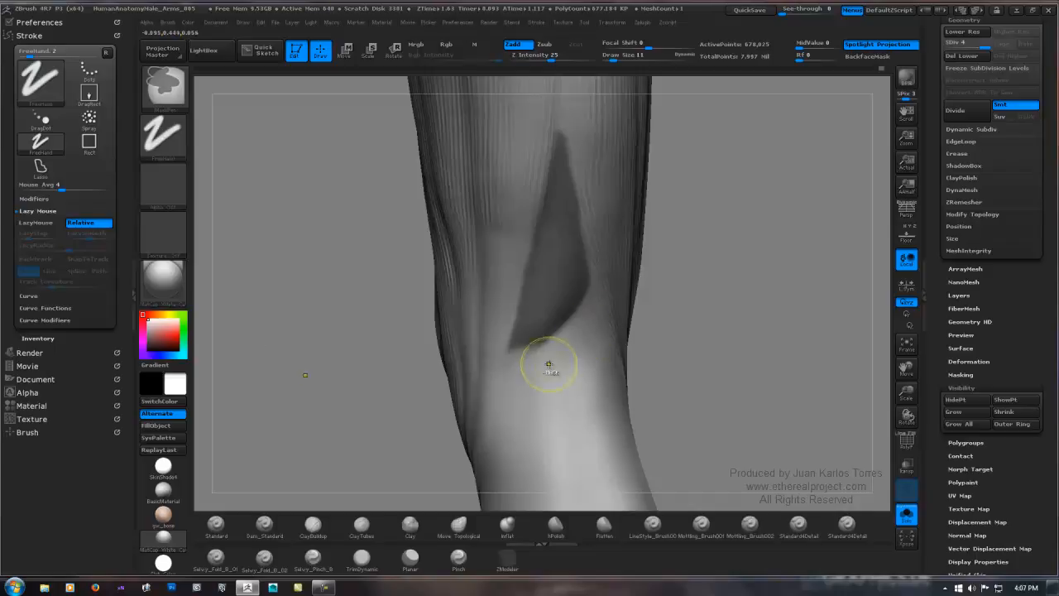
Invert the tapered mask behind the knee and carve fine fiber lines into the exposed area with a subtractive brush.
key("ctrl+z")
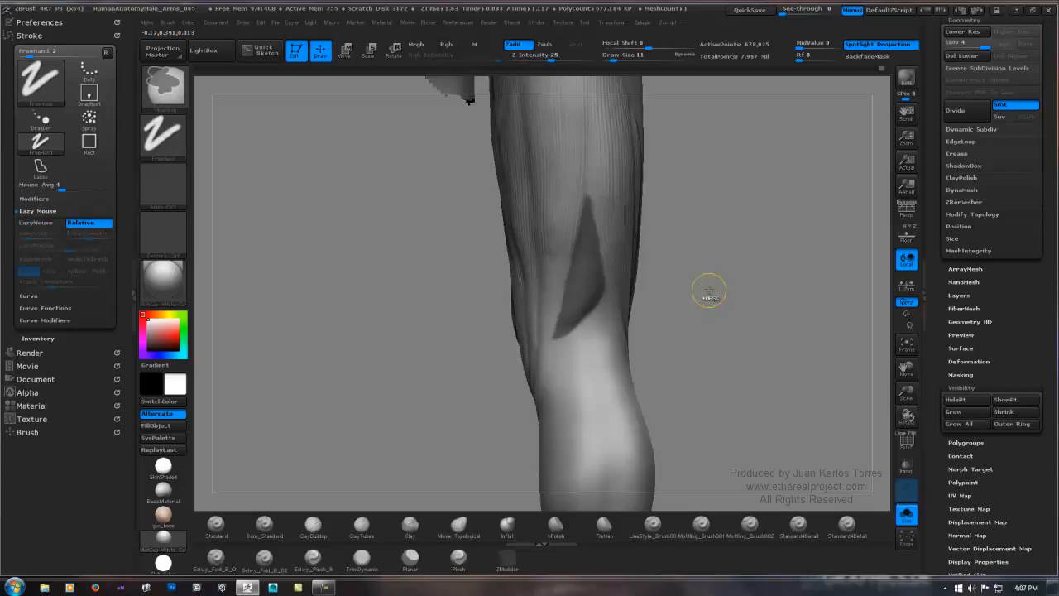
key("ctrl+click")
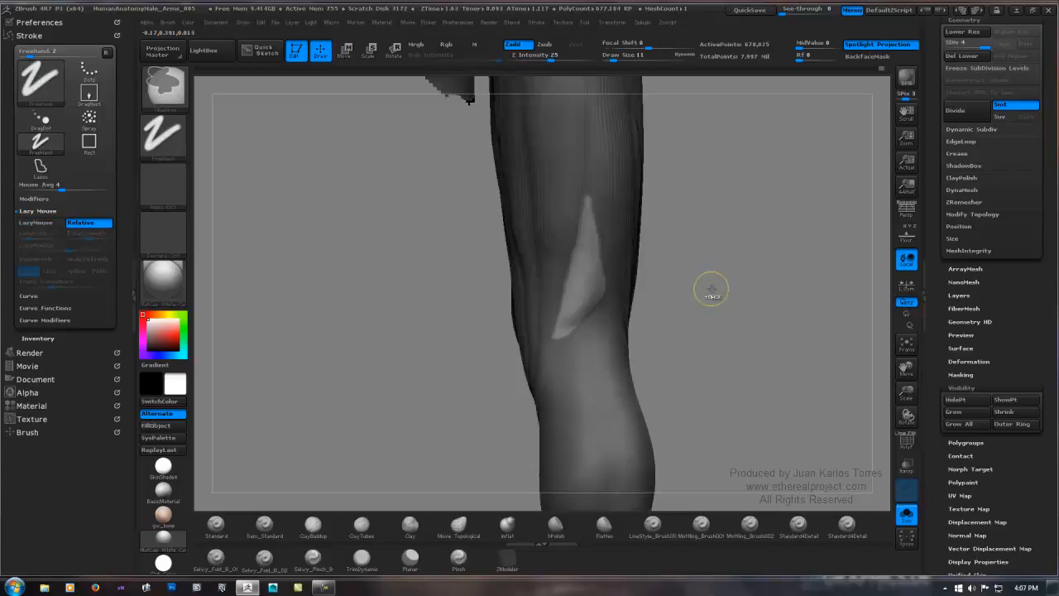
left_click(362, 524)
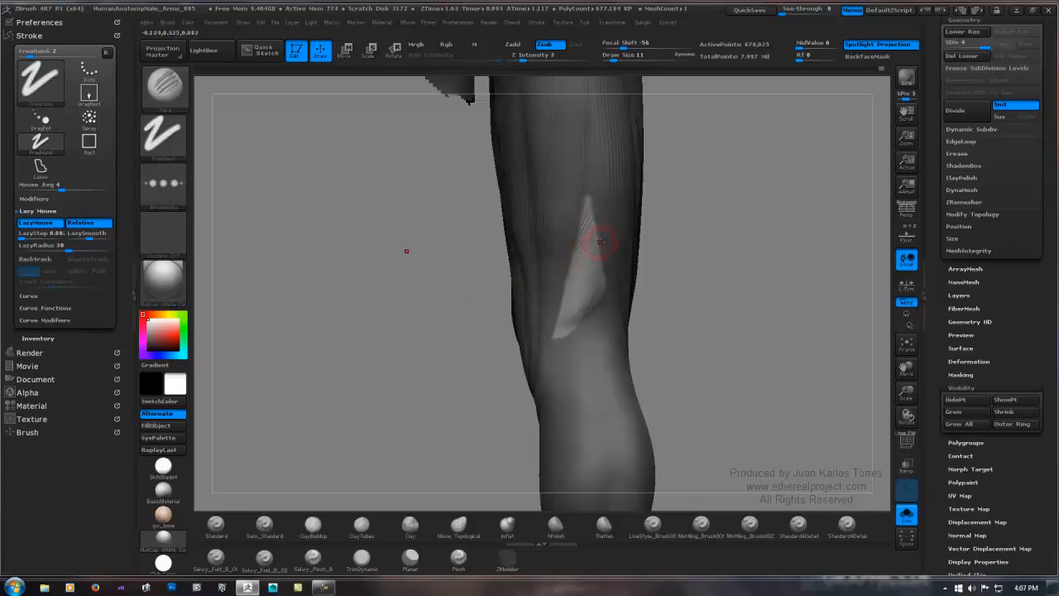
mouse_move(567, 280)
left_mouse_down()
mouse_move(594, 286)
mouse_move(580, 299)
mouse_move(620, 295)
mouse_move(596, 272)
mouse_move(692, 253)
mouse_move(680, 274)
mouse_move(600, 284)
mouse_move(654, 274)
mouse_move(628, 264)
mouse_move(609, 288)
mouse_move(549, 293)
mouse_move(556, 307)
mouse_move(593, 310)
mouse_move(582, 307)
mouse_move(599, 310)
mouse_move(579, 262)
mouse_move(549, 300)
mouse_move(567, 300)
mouse_move(515, 248)
left_mouse_up()
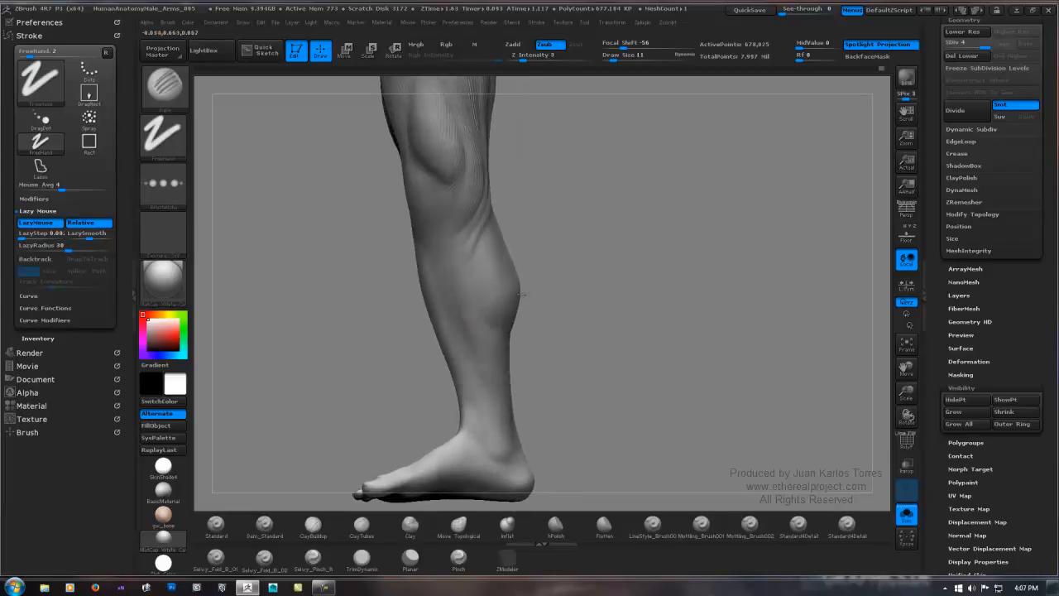
key("shift")
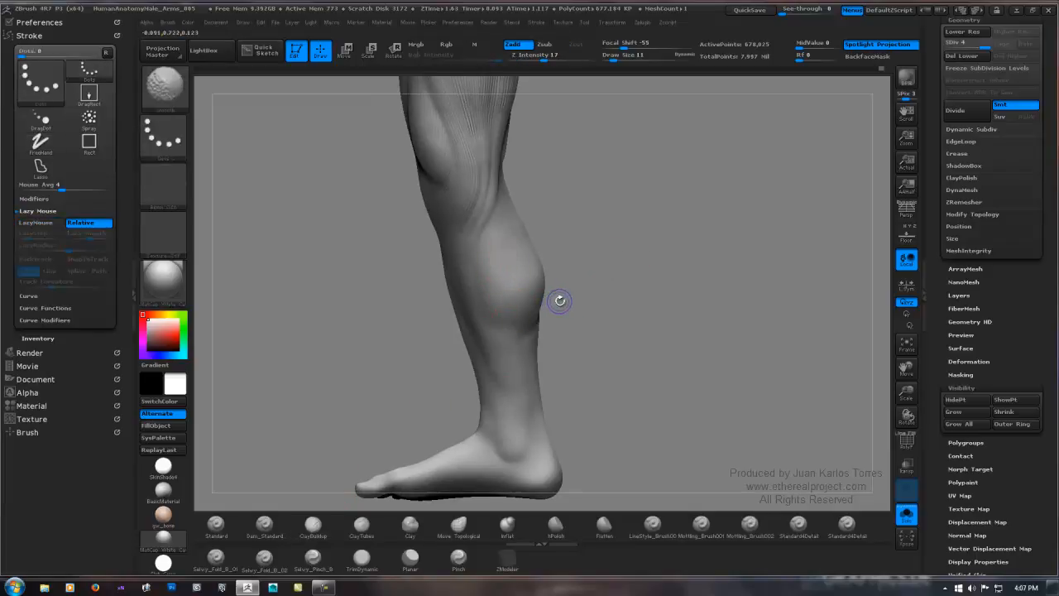
Lower the leg to subdivision level 2 and mask the inner calf muscle, outlining its front edge and filling the interior.
key("shift+d")
key("shift+d")
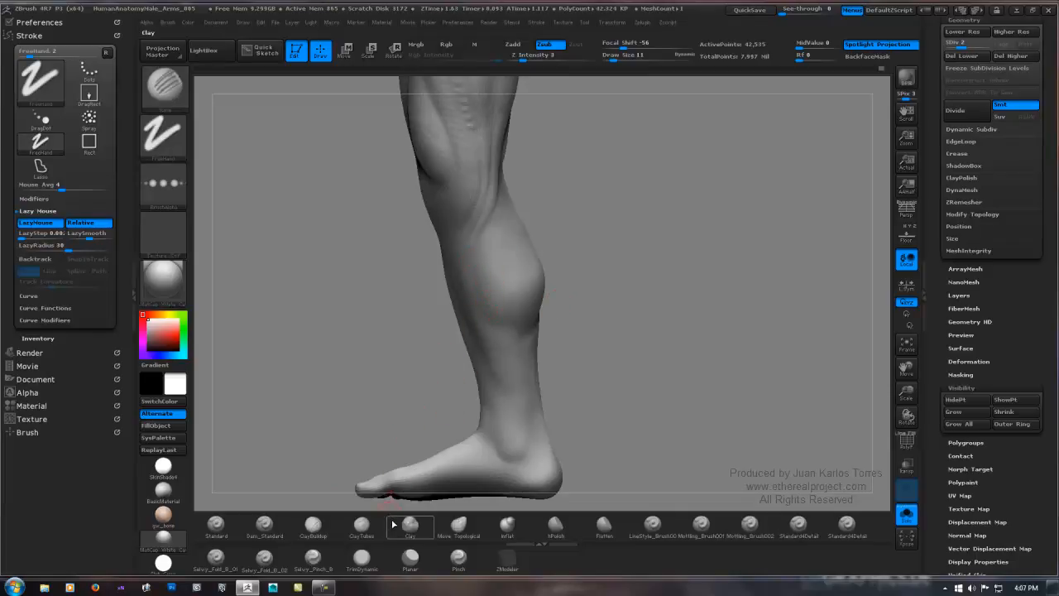
left_click(361, 525)
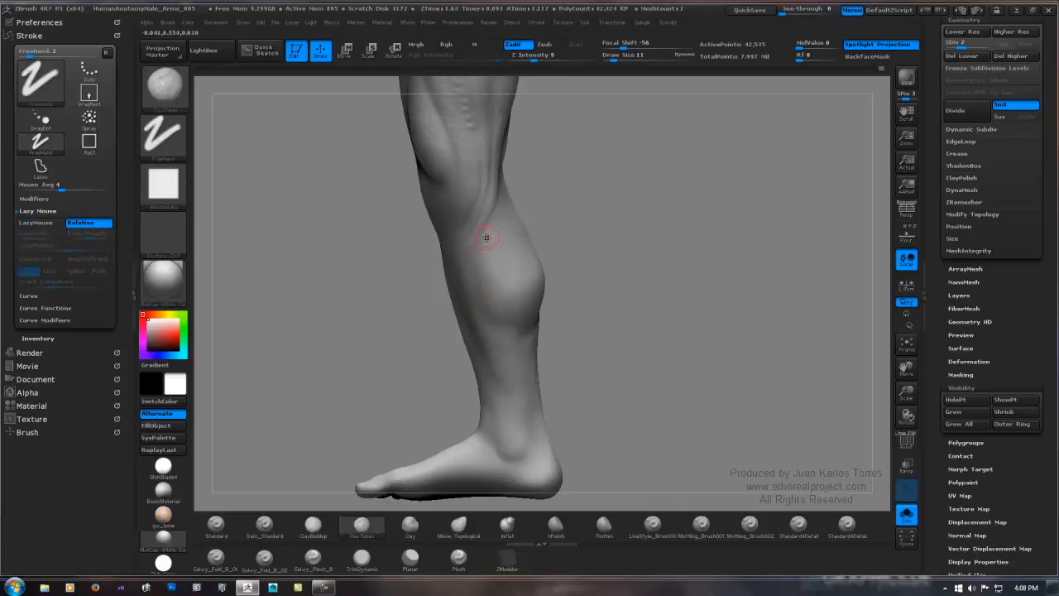
mouse_move(494, 226)
left_mouse_down("ctrl")
mouse_move(480, 286)
mouse_move(500, 316)
left_mouse_up("ctrl")
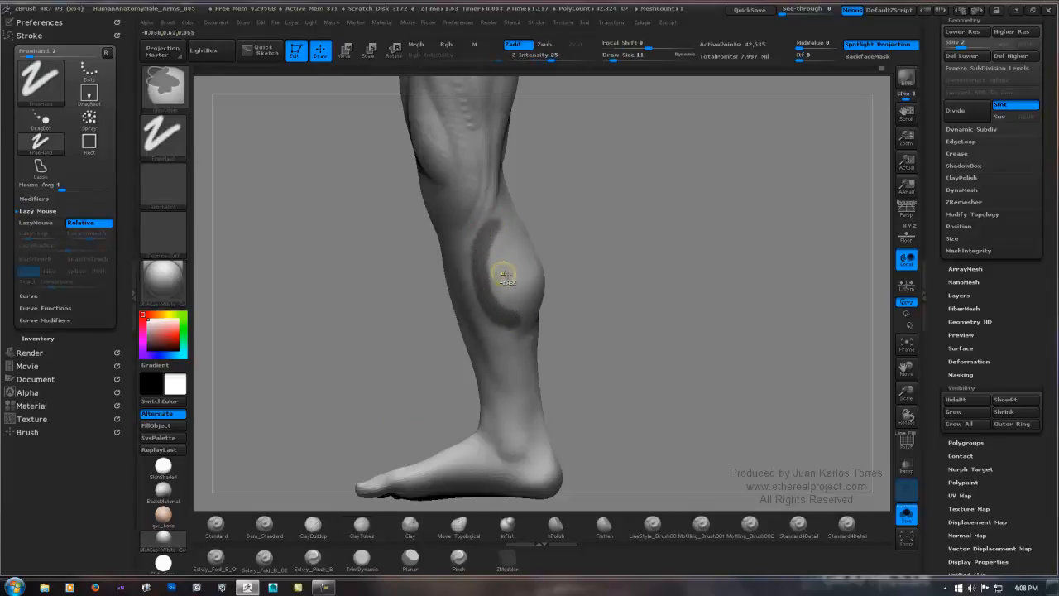
left_click_drag(482, 270, 493, 306, "ctrl")
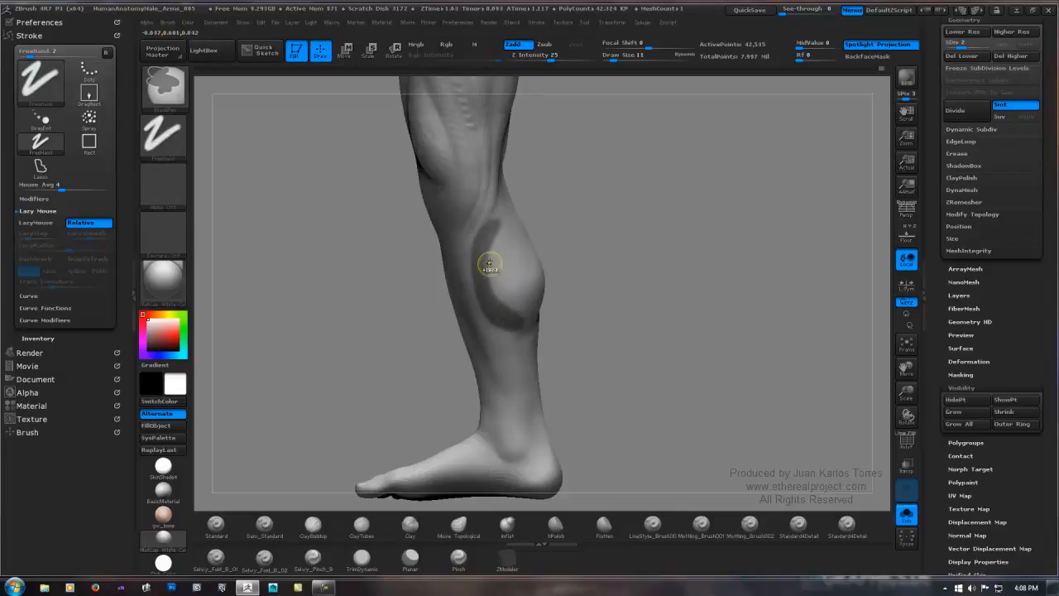
mouse_move(489, 260)
left_mouse_down("ctrl")
mouse_move(497, 302)
mouse_move(506, 249)
mouse_move(507, 302)
mouse_move(518, 315)
mouse_move(528, 295)
mouse_move(516, 177)
mouse_move(510, 205)
left_mouse_up("ctrl")
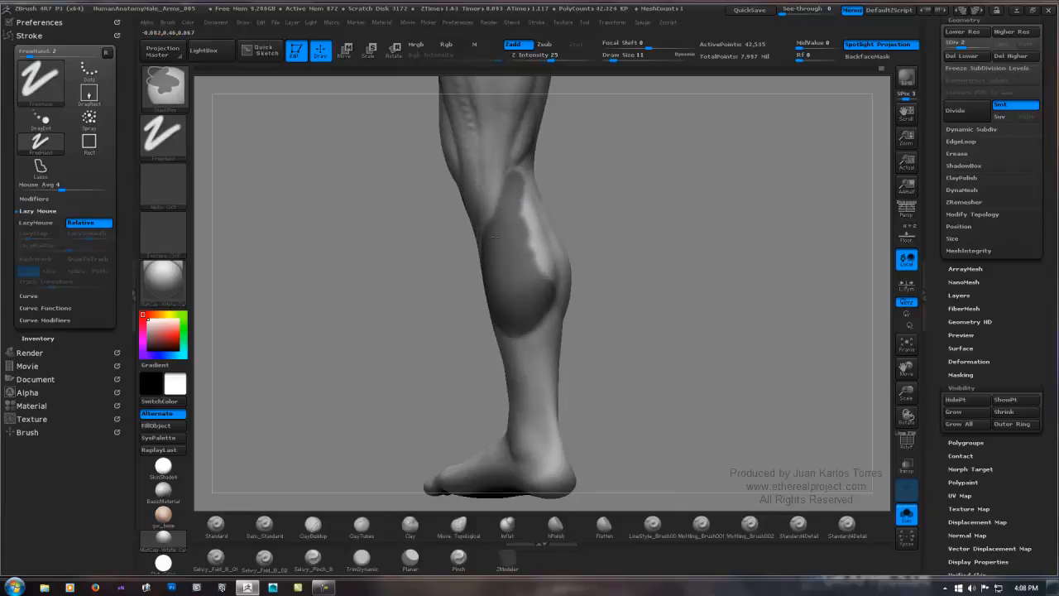
Extend the inner calf mask around the back of the leg and clean its edge and rounded upper tip.
left_click_drag(526, 202, 513, 180)
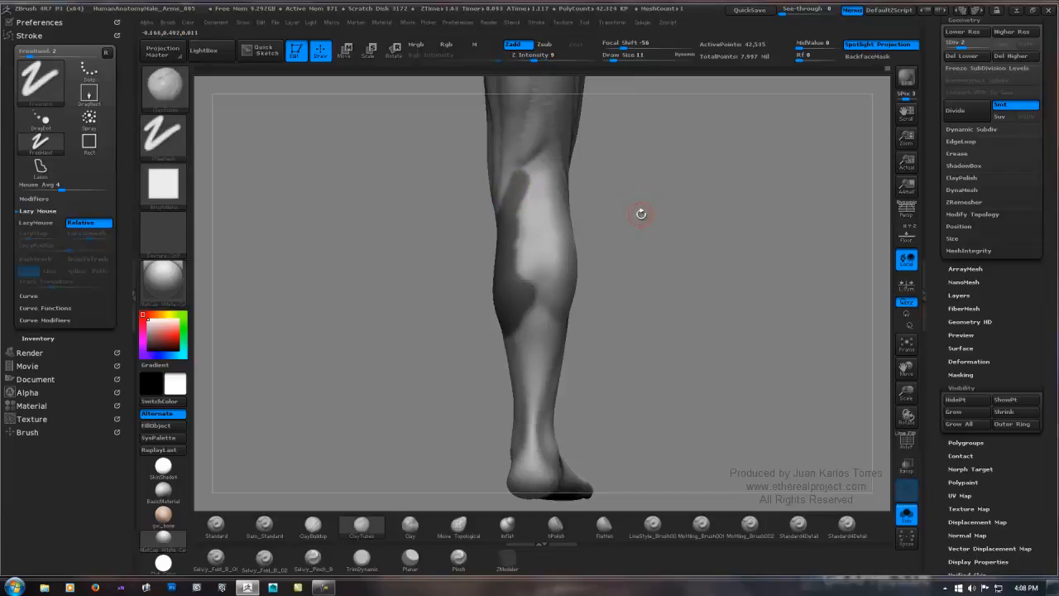
left_click_drag(638, 212, 583, 211, "alt")
mouse_move(471, 167)
left_mouse_down("ctrl+alt")
mouse_move(466, 251)
mouse_move(477, 271)
mouse_move(474, 172)
left_mouse_up("ctrl+alt")
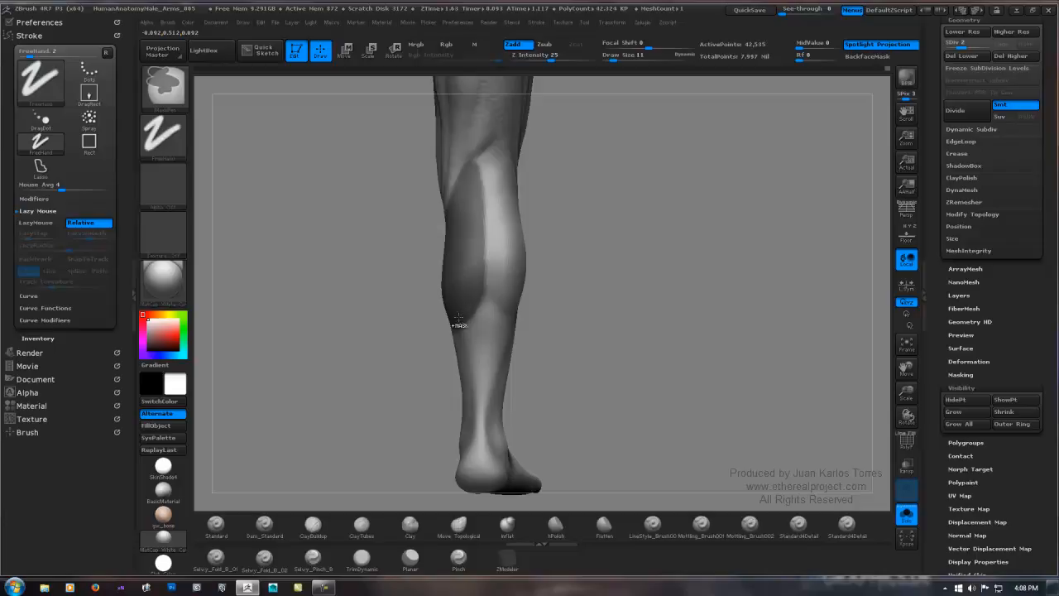
Raise the leg to subdivision level 4, create polygroups from the calf mask, and return to level 2.
mouse_move(1045, 304)
left_mouse_down()
mouse_move(1045, 233)
mouse_move(1044, 333)
left_mouse_up()
key("ctrl+d")
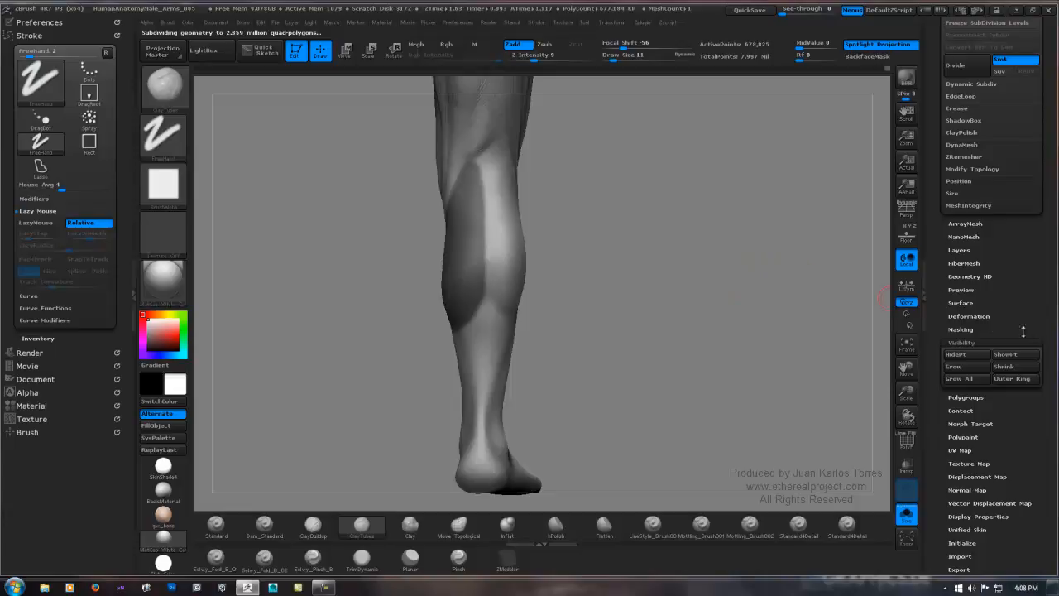
left_click_drag(1052, 319, 1052, 306)
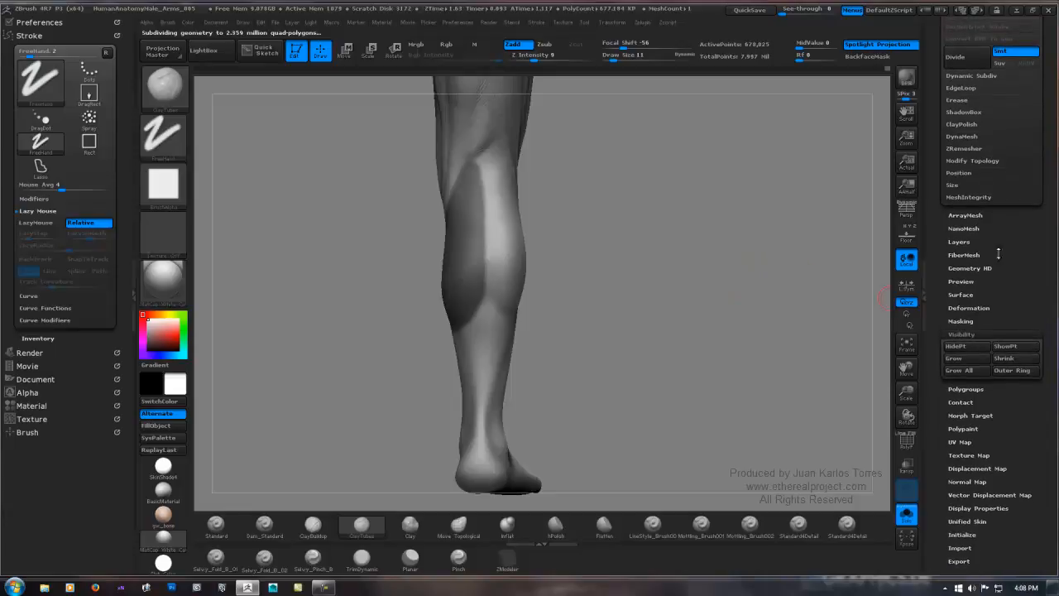
left_click(966, 389)
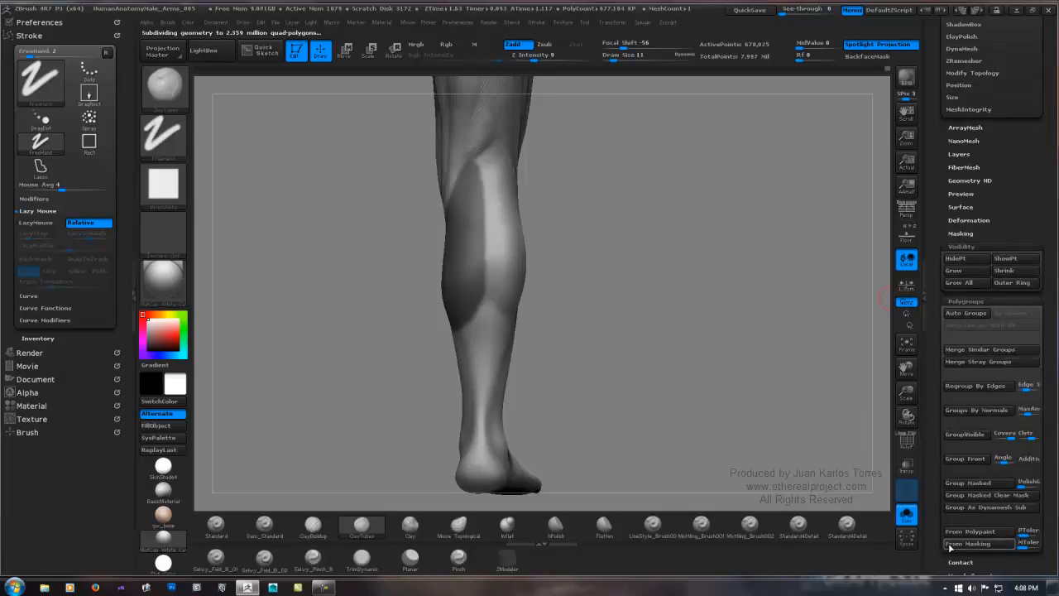
key("ctrl")
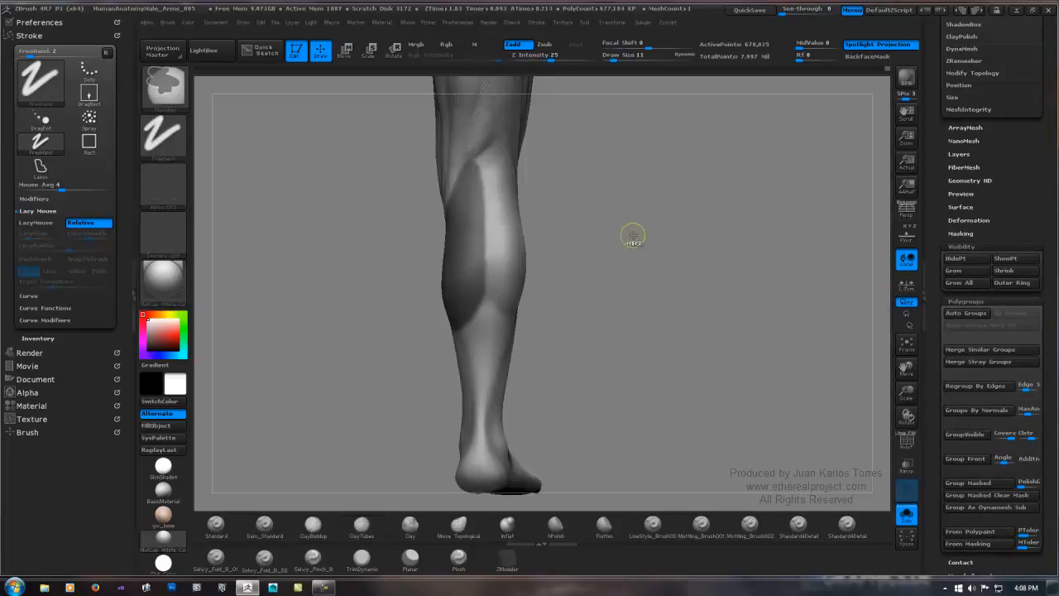
key("shift+d")
key("shift+d")
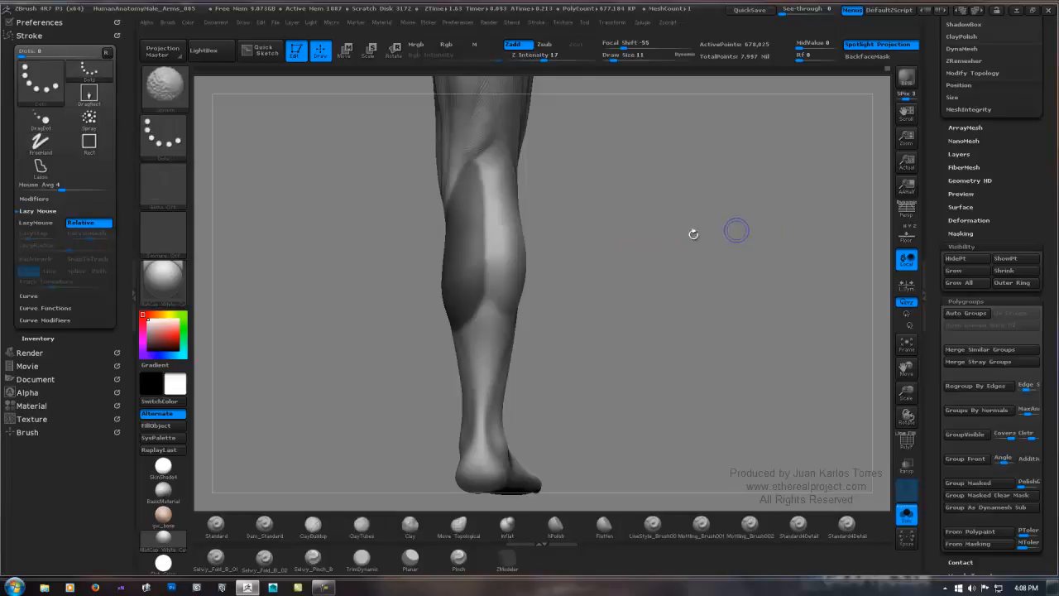
Invert the calf mask and reshape its lower edge so the exposed inner calf muscle tapers to a diagonal point.
left_click_drag(1044, 192, 1044, 250)
mouse_move(605, 221)
left_mouse_down()
mouse_move(634, 220)
mouse_move(603, 218)
mouse_move(634, 225)
mouse_move(550, 272)
mouse_move(518, 272)
mouse_move(609, 253)
left_mouse_up()
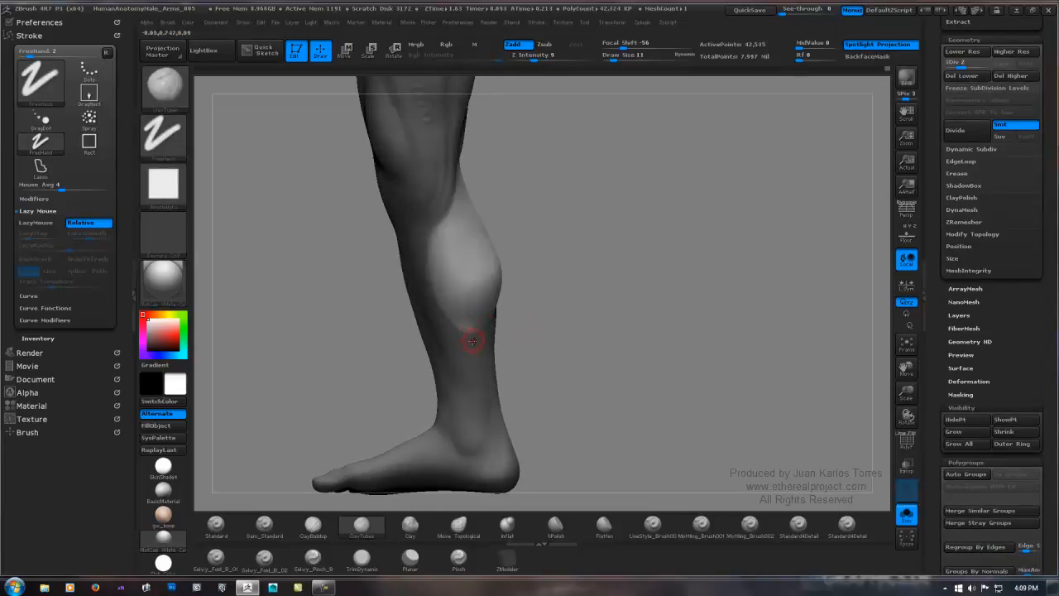
key("ctrl+shift")
key("ctrl")
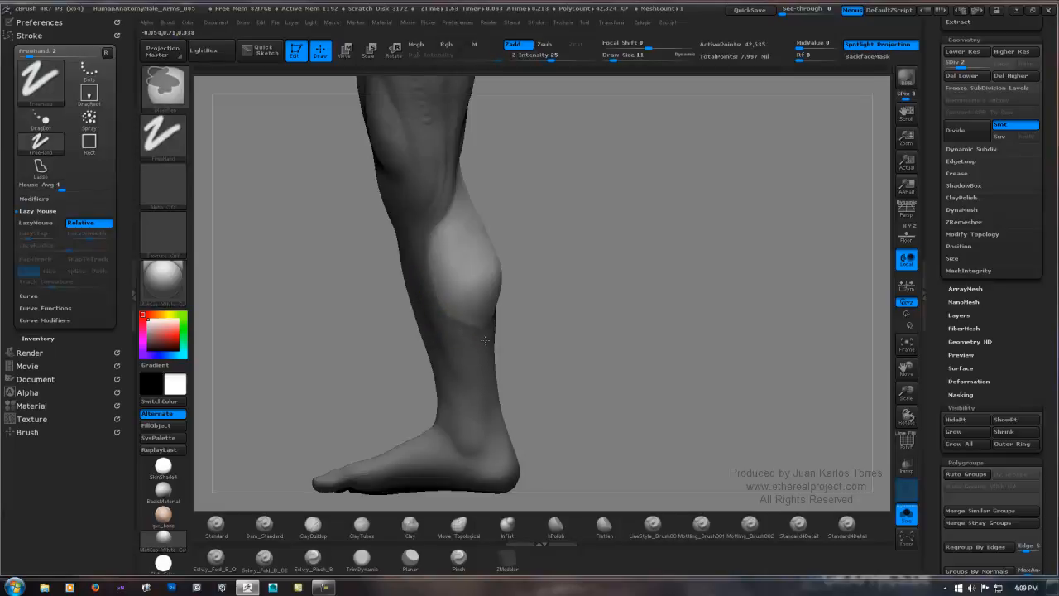
key("shift")
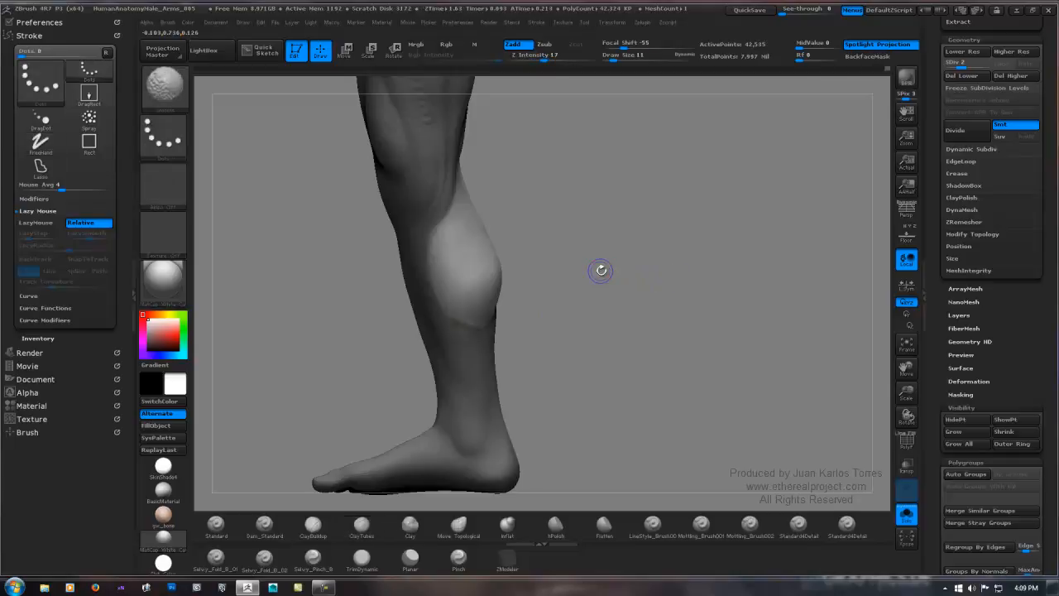
key("ctrl")
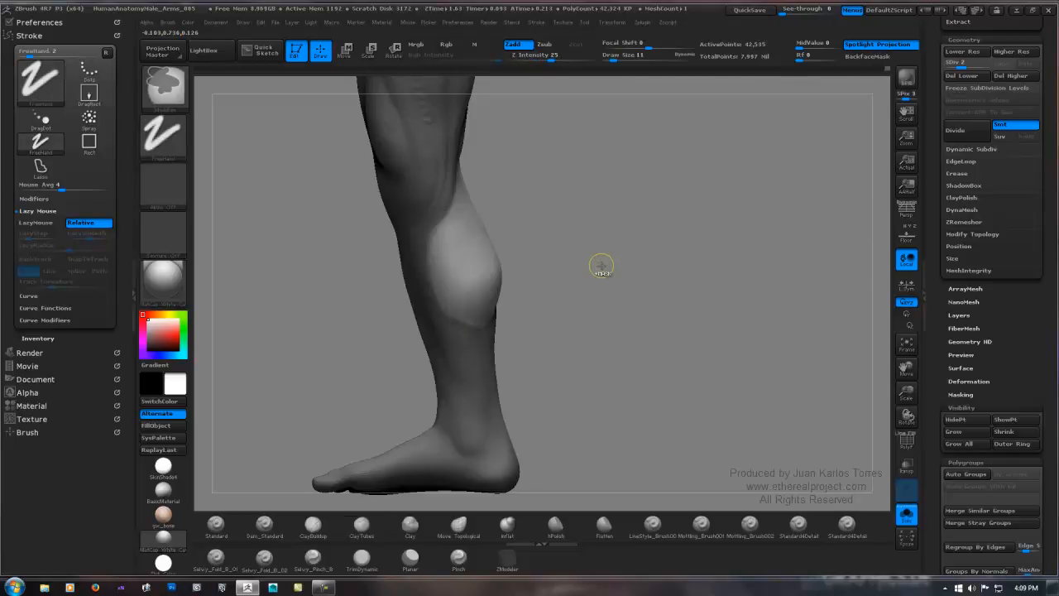
key("shift")
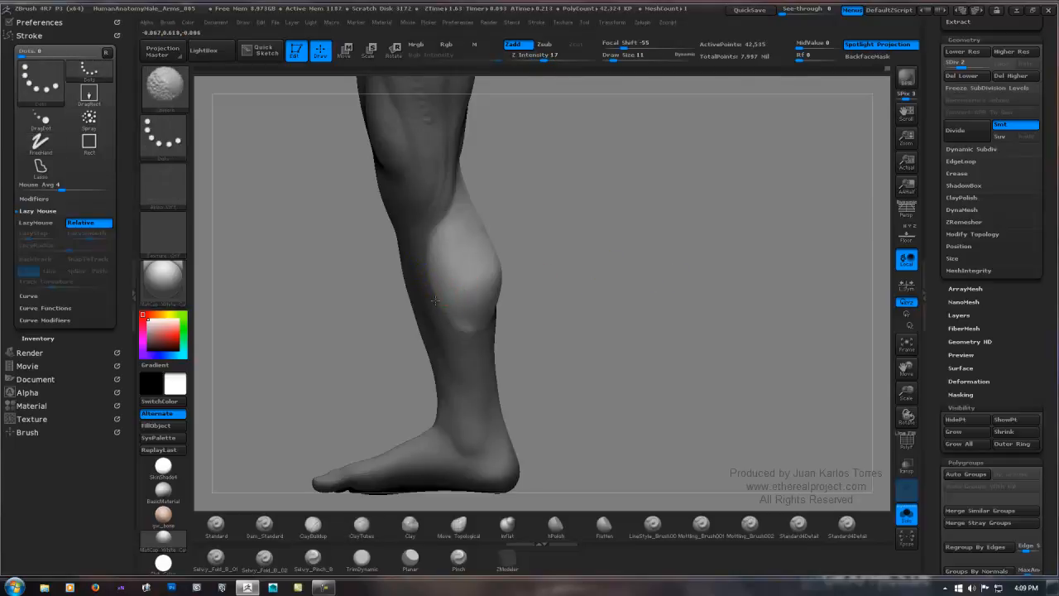
key("ctrl")
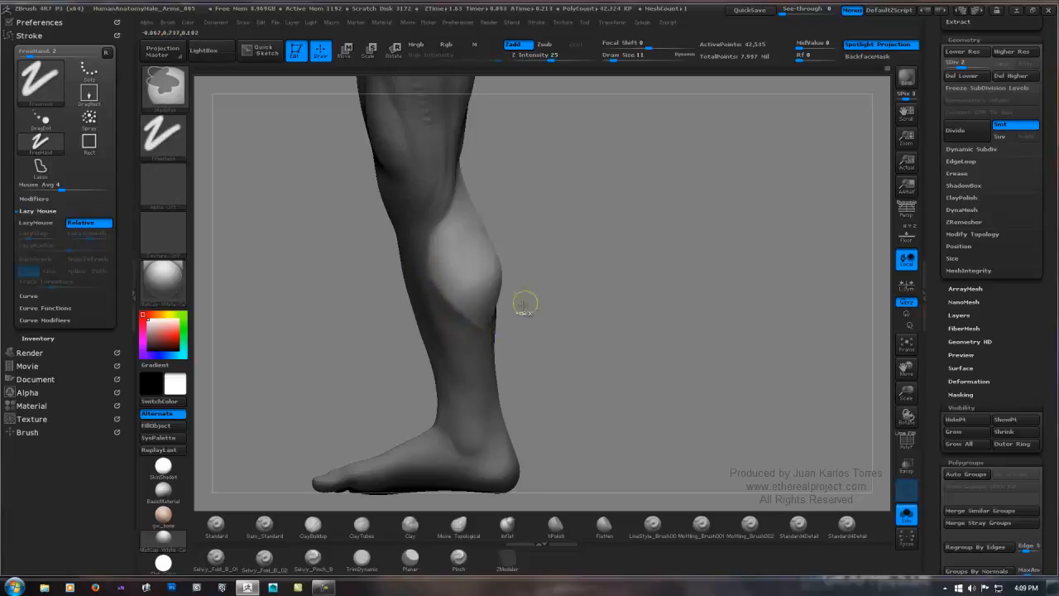
Regenerate the polygroups from the refined calf mask, with ClayTubes as the sculpting brush.
key("b")
key("c")
key("t")
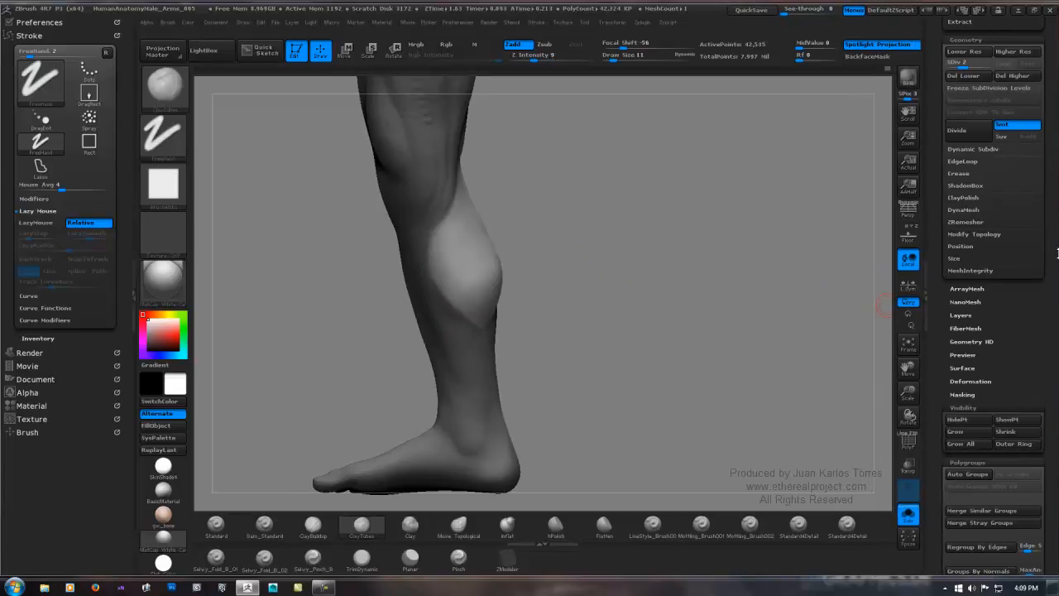
scroll(985, 331, "down", 5)
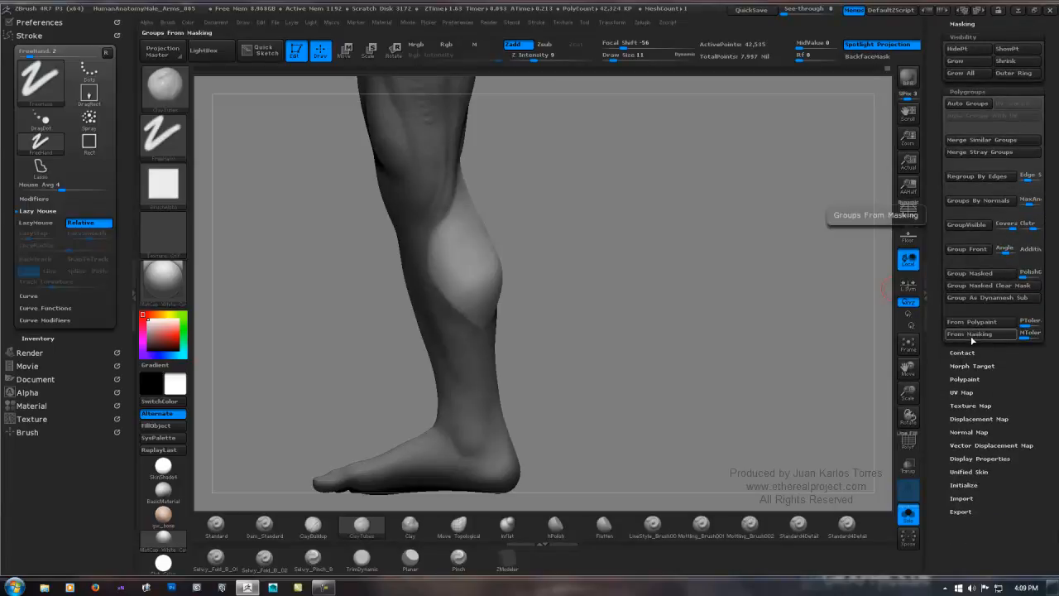
key("ctrl")
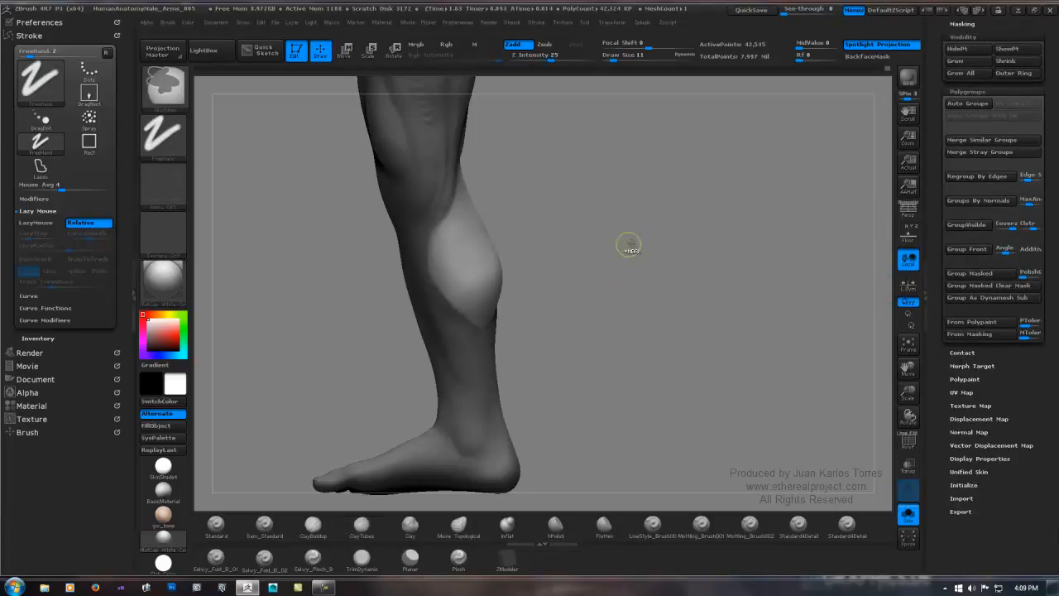
Build up the exposed inner calf muscle along the back of the leg with ClayTubes strokes at intensity 9.
mouse_move(629, 244)
left_mouse_down()
mouse_move(582, 254)
mouse_move(634, 243)
mouse_move(622, 232)
mouse_move(542, 227)
mouse_move(524, 198)
mouse_move(496, 189)
mouse_move(605, 196)
mouse_move(490, 184)
mouse_move(495, 162)
mouse_move(496, 223)
mouse_move(488, 164)
left_mouse_up()
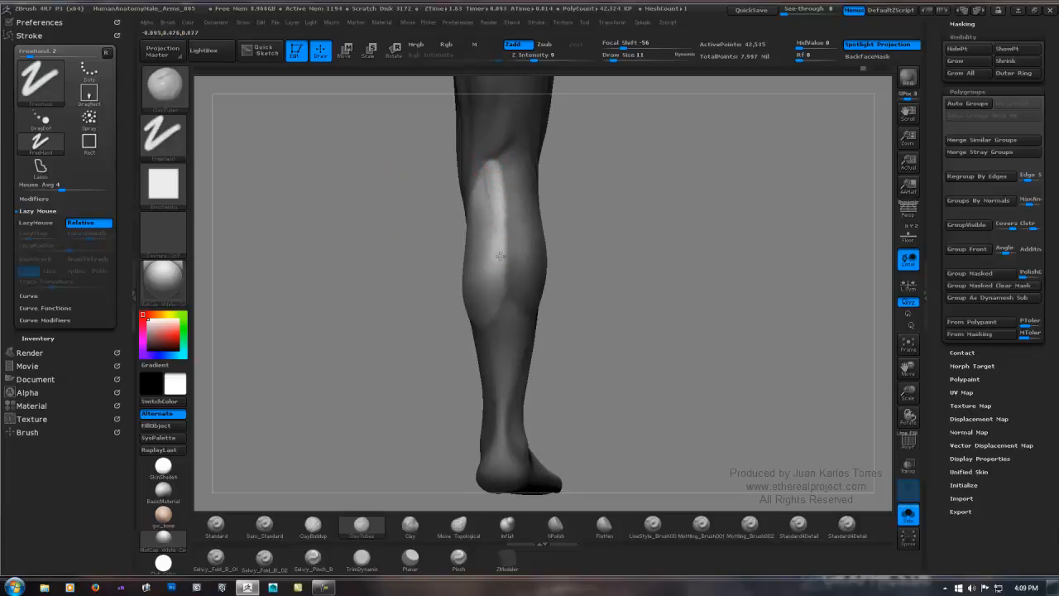
mouse_move(496, 229)
left_mouse_down()
mouse_move(496, 201)
mouse_move(495, 217)
left_mouse_up()
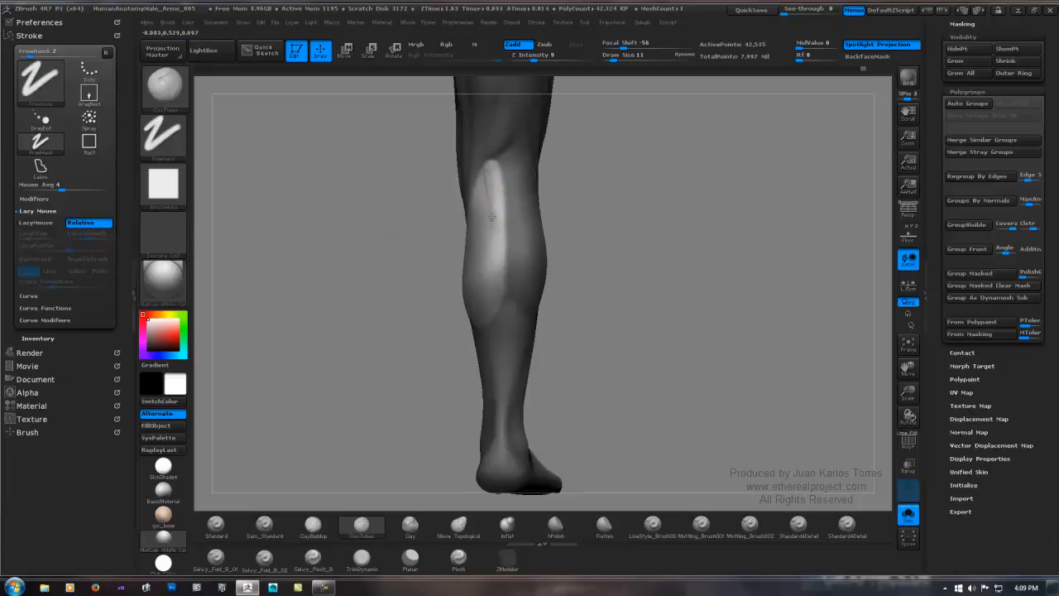
left_click_drag(501, 288, 502, 285)
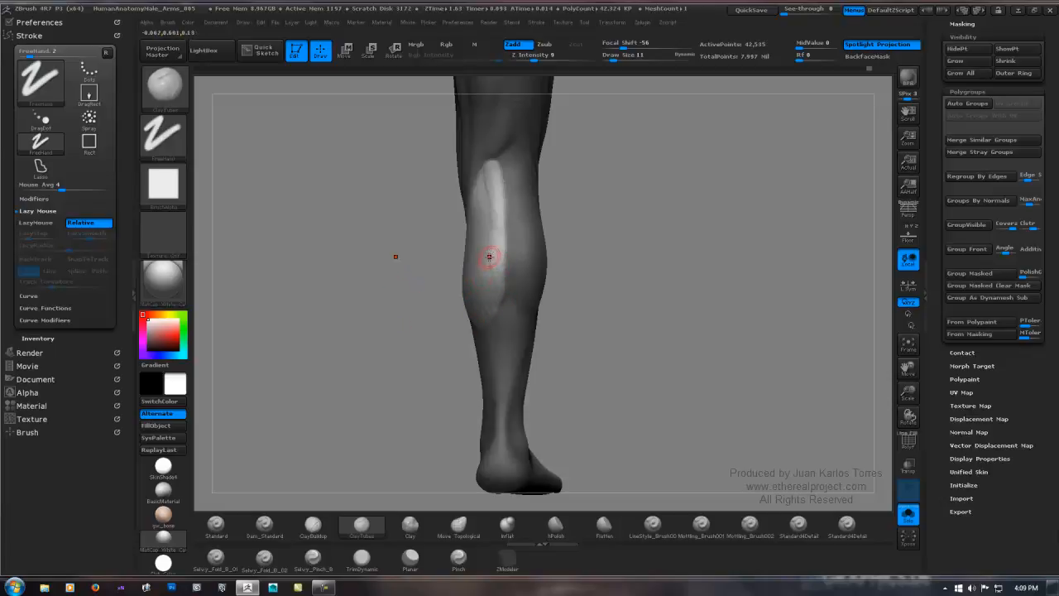
left_click_drag(490, 257, 493, 168)
left_click_drag(495, 168, 502, 240)
Add ClayTubes volume over the inner face of the calf muscle, from its upper tip down to the belly.
mouse_move(506, 236)
right_mouse_down()
mouse_move(549, 237)
mouse_move(572, 220)
mouse_move(528, 260)
right_mouse_up()
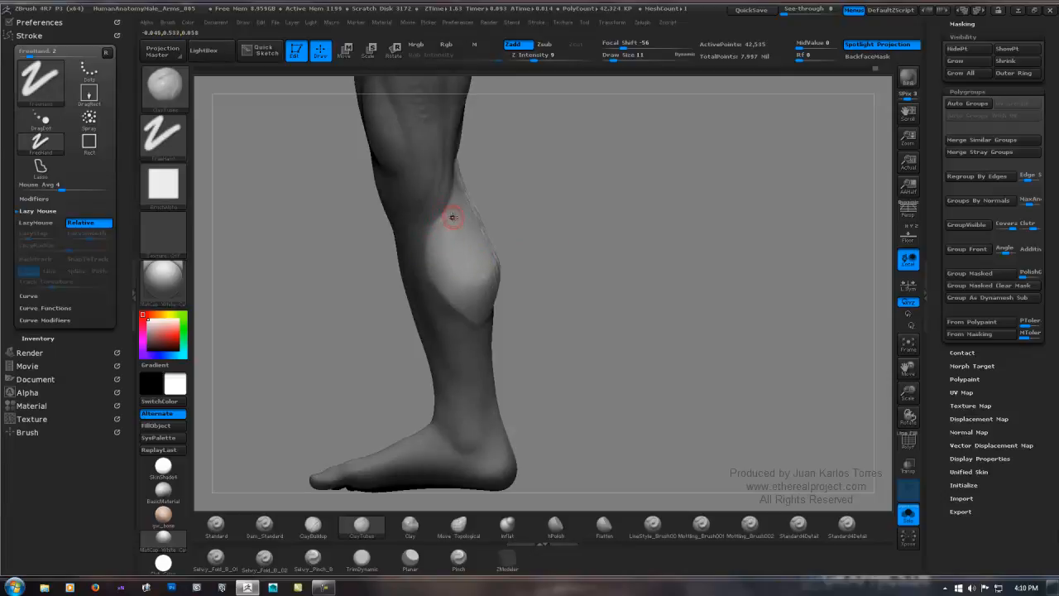
mouse_move(452, 217)
left_mouse_down()
mouse_move(438, 208)
mouse_move(472, 199)
left_mouse_up()
mouse_move(550, 241)
left_mouse_down()
mouse_move(610, 230)
mouse_move(538, 230)
mouse_move(620, 214)
mouse_move(570, 223)
mouse_move(579, 206)
mouse_move(615, 215)
mouse_move(607, 204)
left_mouse_up()
left_click_drag(519, 258, 499, 243)
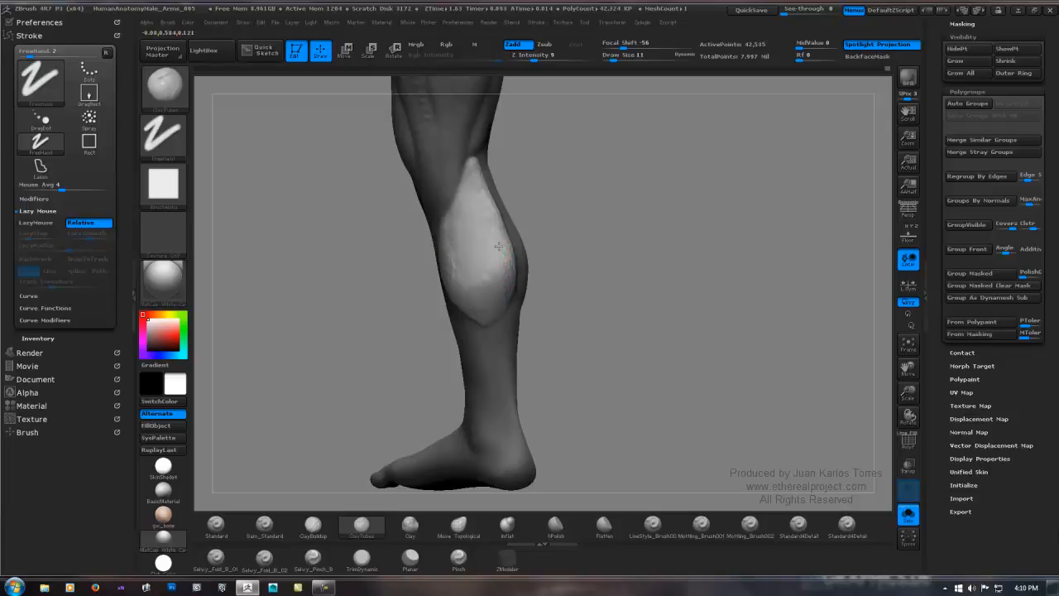
Add ClayTubes volume at intensity 9 to the back and inner face of the exposed inner calf muscle, including its upper taper.
left_click_drag(443, 287, 357, 241)
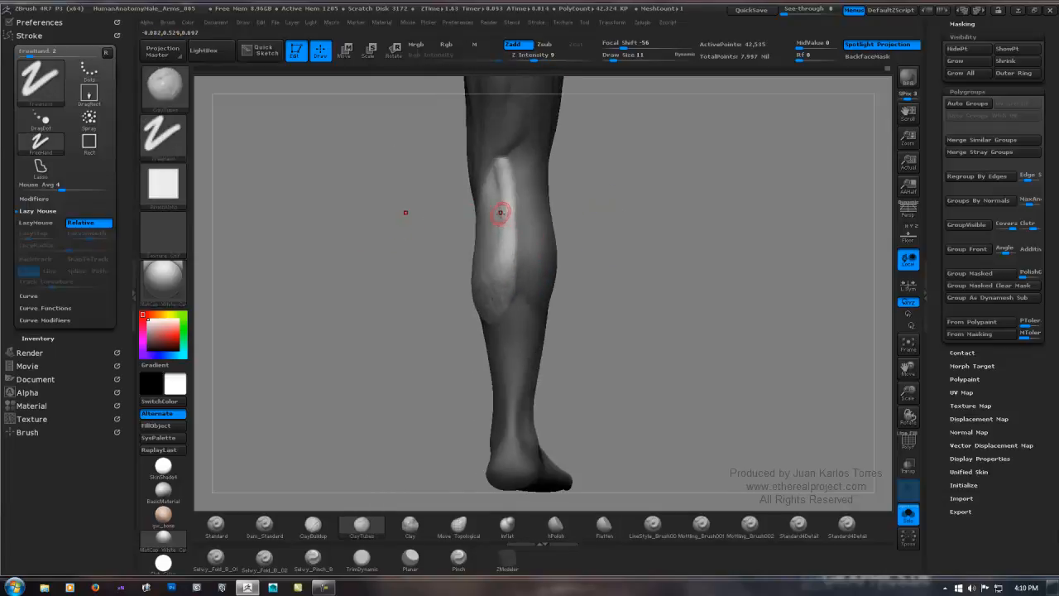
mouse_move(503, 255)
left_mouse_down()
mouse_move(574, 192)
mouse_move(596, 197)
mouse_move(504, 260)
left_mouse_up()
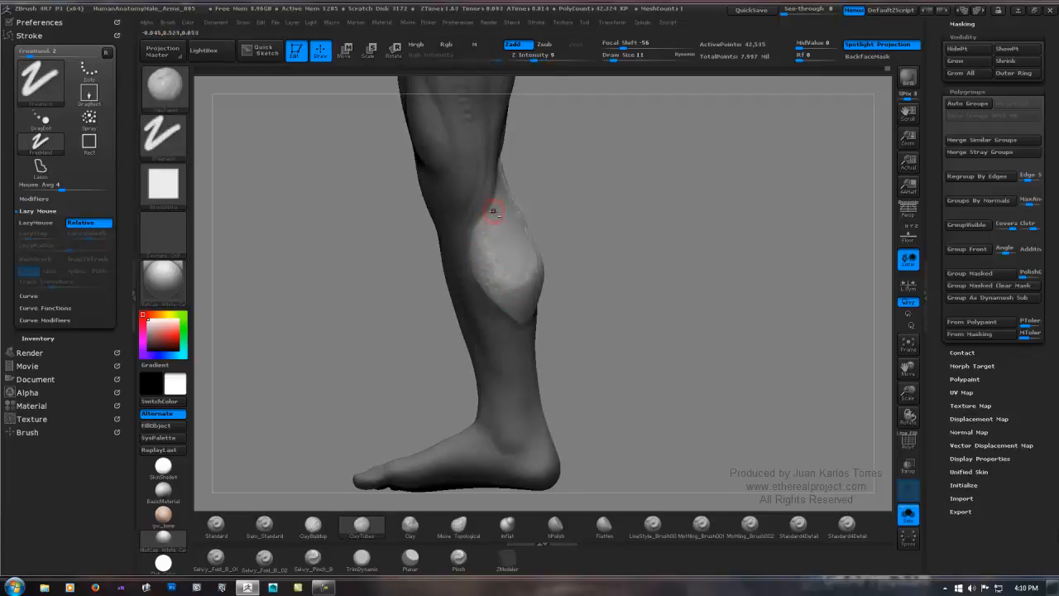
left_click_drag(494, 211, 490, 204)
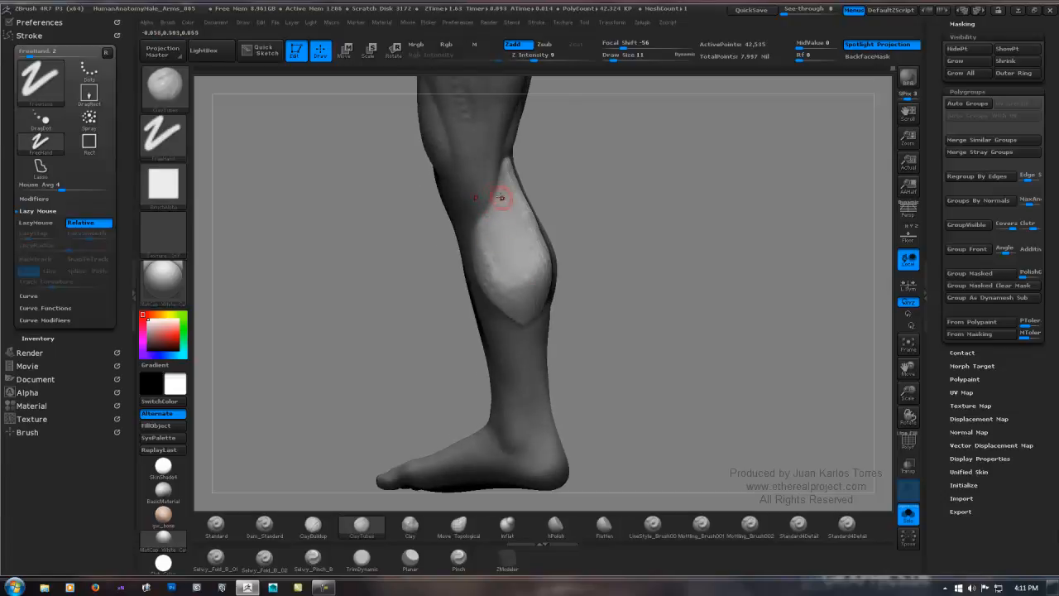
left_click_drag(505, 201, 496, 180)
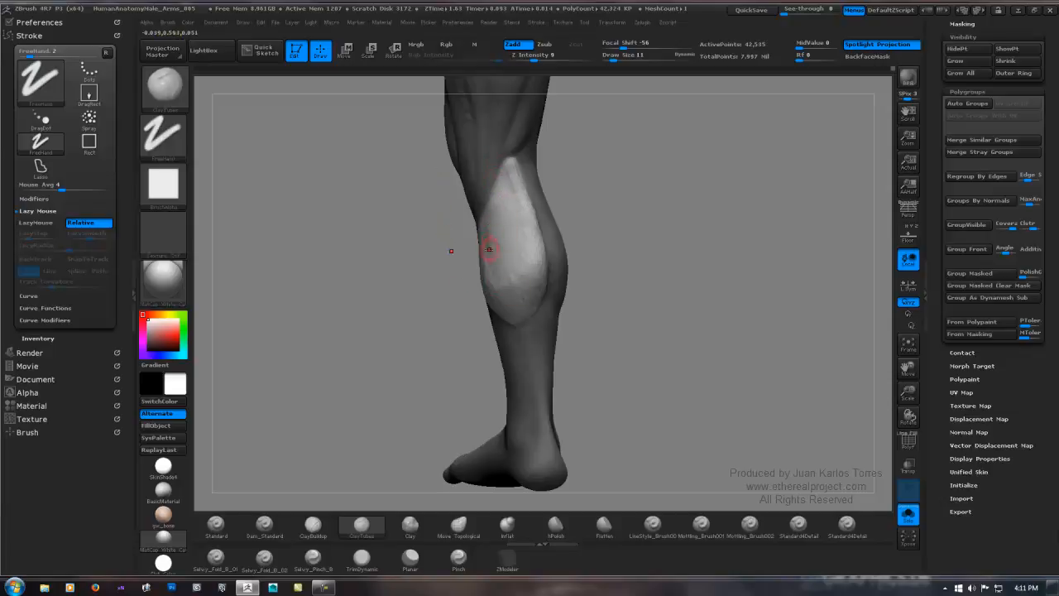
Smooth the exposed inner calf muscle at intensity 17 from its back edge to its inner face, and clear the mask.
key("b")
key("s")
key("t")
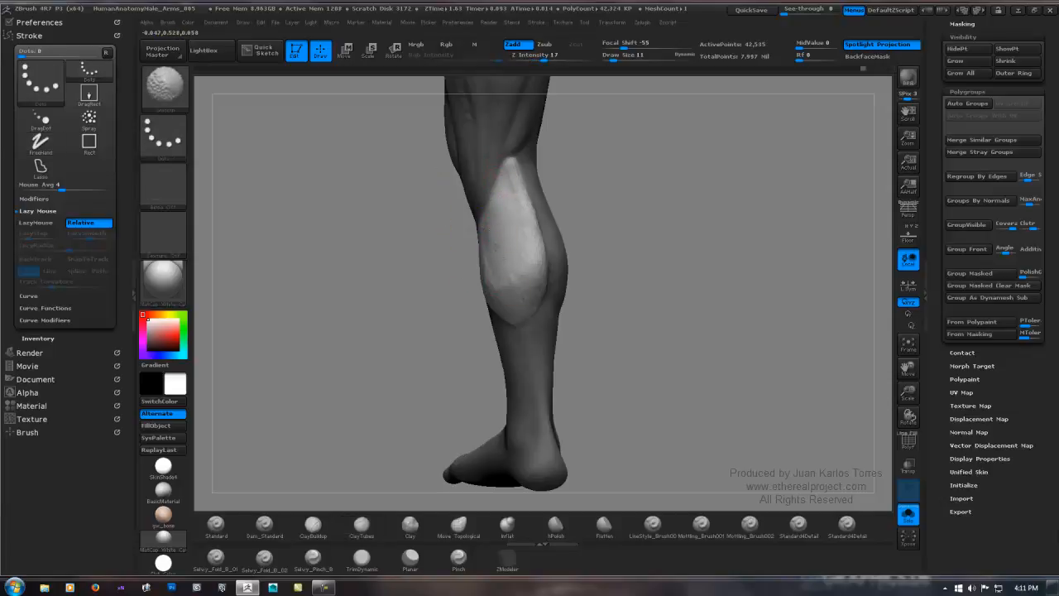
left_click_drag(584, 198, 633, 256)
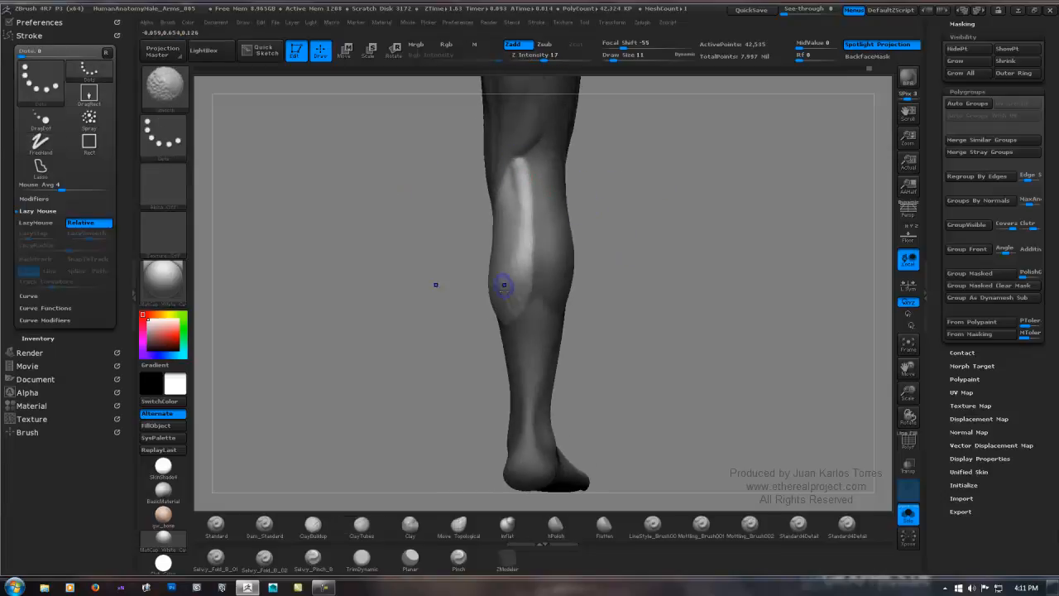
left_click_drag(489, 306, 546, 229)
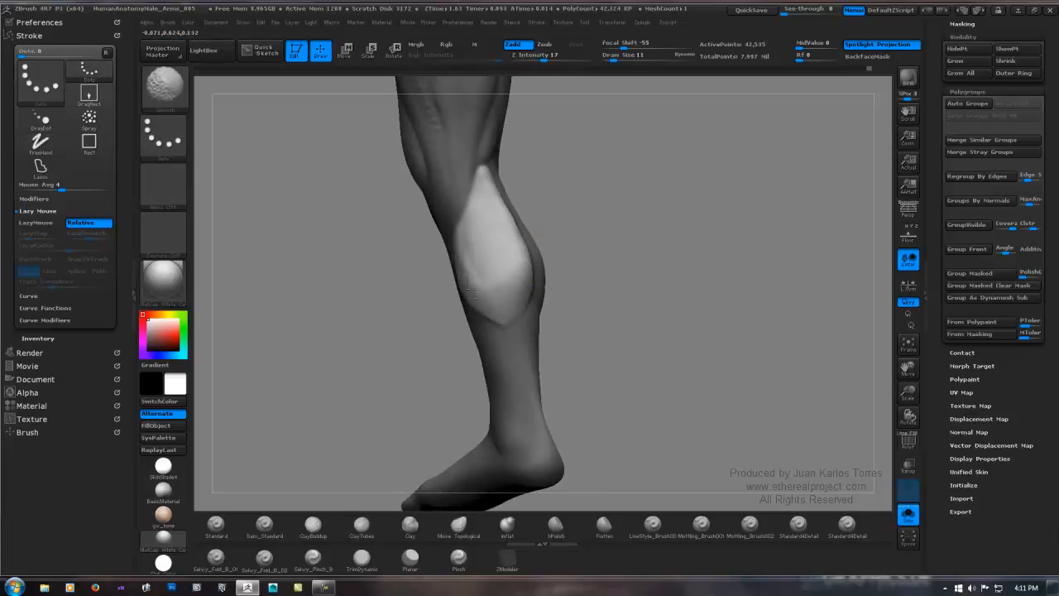
left_click_drag(470, 289, 450, 229)
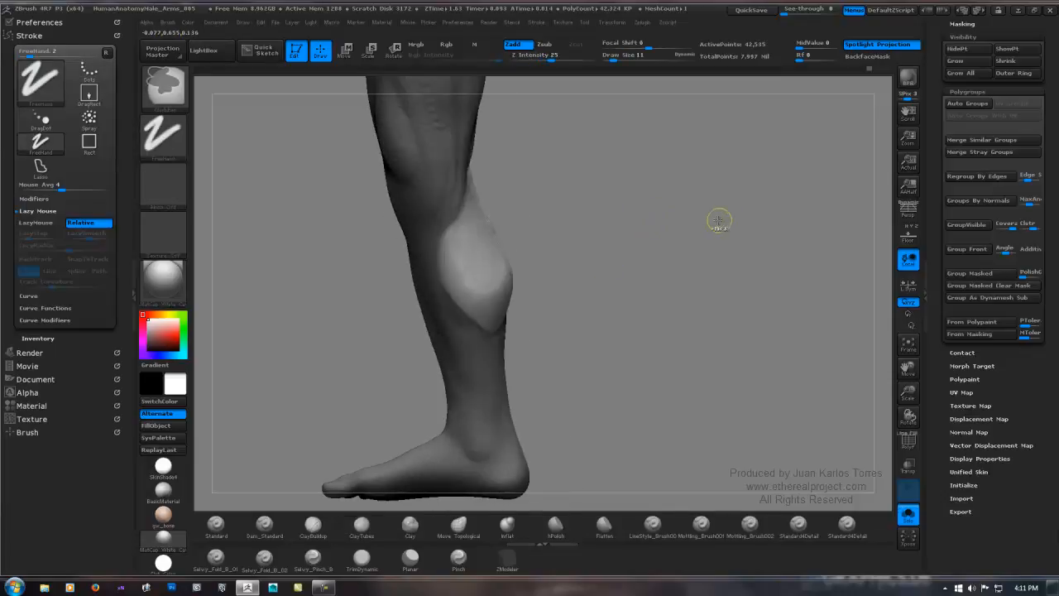
mouse_move(711, 220)
left_mouse_down()
mouse_move(635, 226)
mouse_move(642, 234)
left_mouse_up()
mouse_move(633, 227)
left_mouse_down()
mouse_move(582, 225)
mouse_move(599, 228)
mouse_move(525, 260)
mouse_move(544, 279)
mouse_move(538, 237)
mouse_move(567, 234)
mouse_move(560, 279)
mouse_move(505, 302)
left_mouse_up()
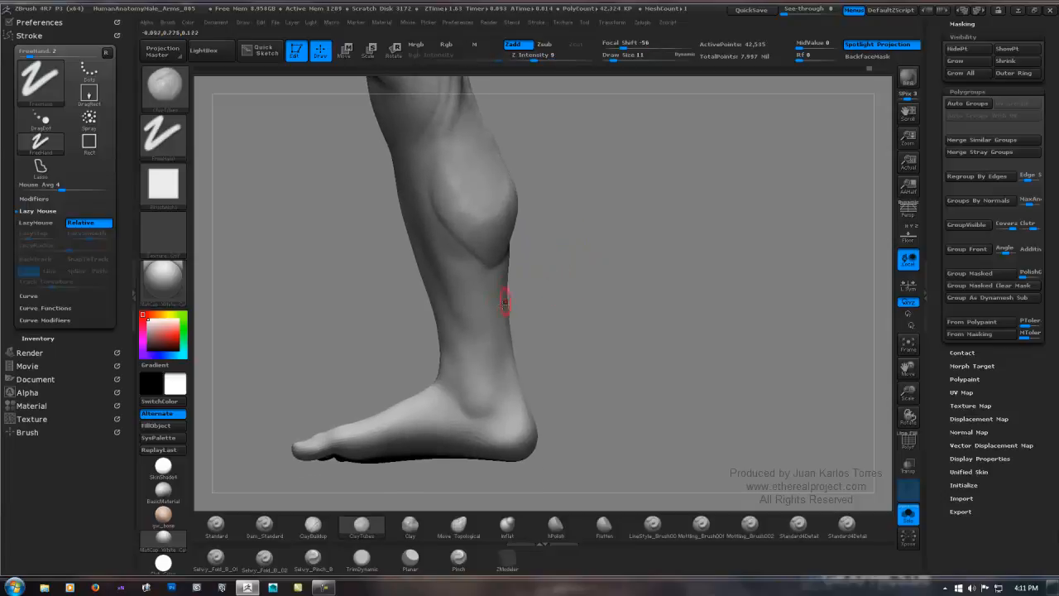
key("ctrl")
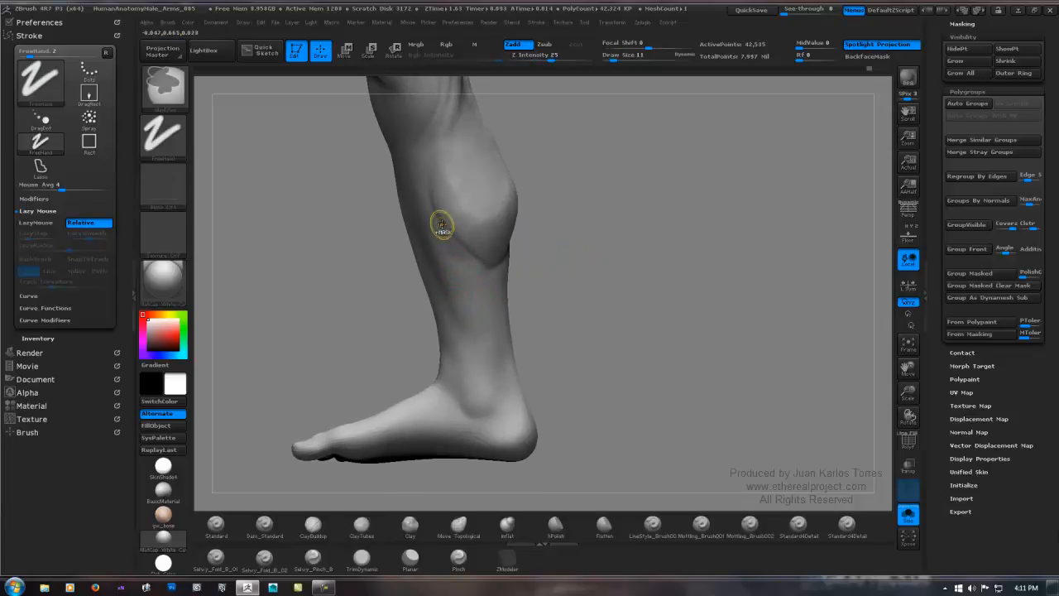
left_click(602, 213, "ctrl")
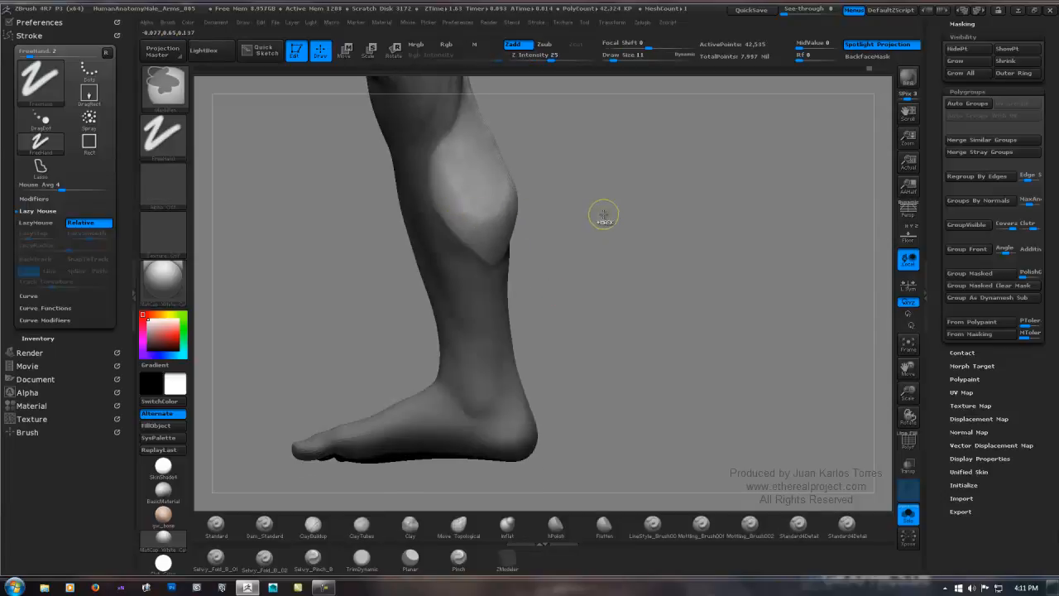
left_click(601, 215, "ctrl")
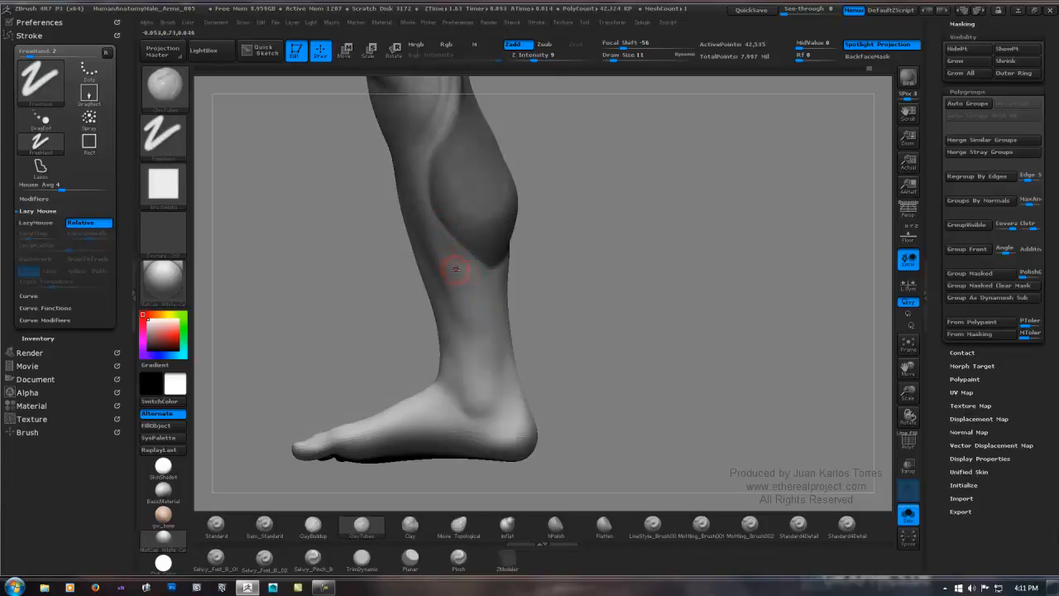
key("ctrl")
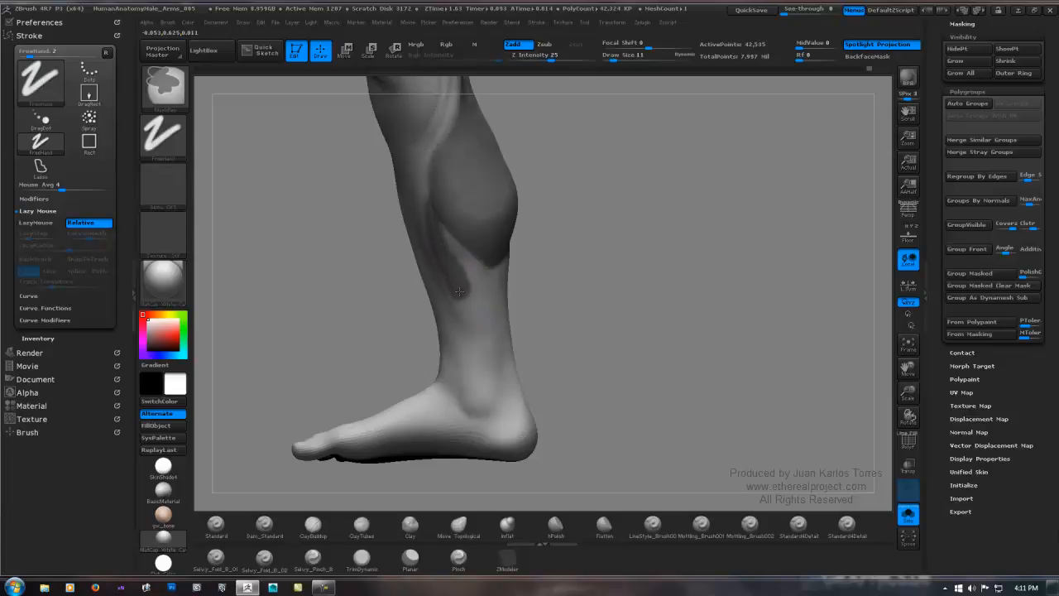
mouse_move(459, 292)
left_mouse_down("ctrl")
mouse_move(466, 321)
mouse_move(472, 273)
left_mouse_up("ctrl")
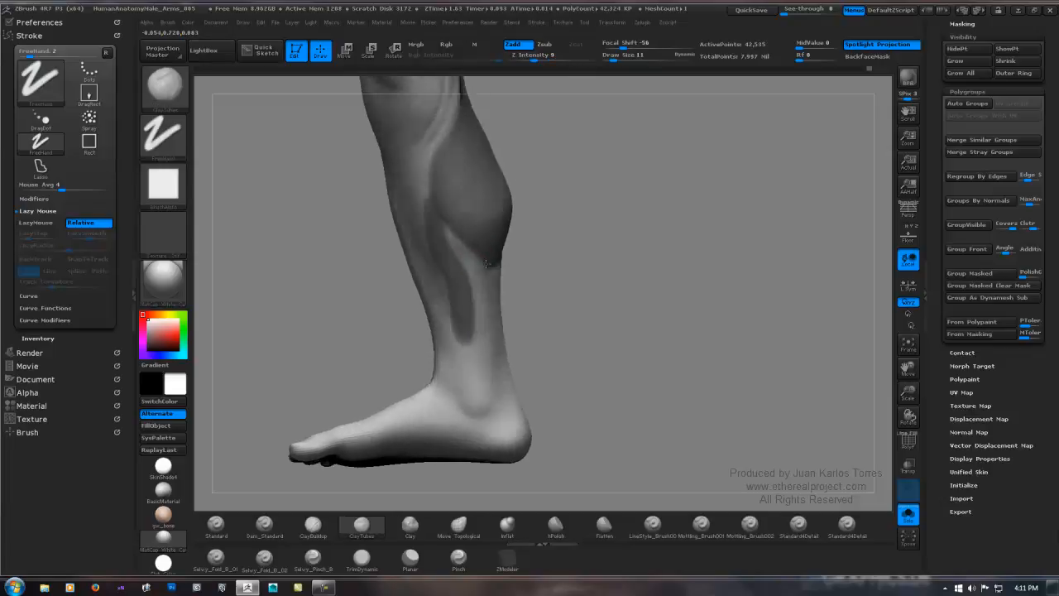
right_click_drag(486, 263, 490, 272)
mouse_move(563, 222)
left_mouse_down("ctrl")
mouse_move(609, 232)
mouse_move(578, 269)
left_mouse_up("ctrl")
key("shift")
Paint a mask over the muscle strip below the inner calf, tapering it to a narrow point behind the inner ankle.
left_click_drag(444, 215, 487, 329, "ctrl")
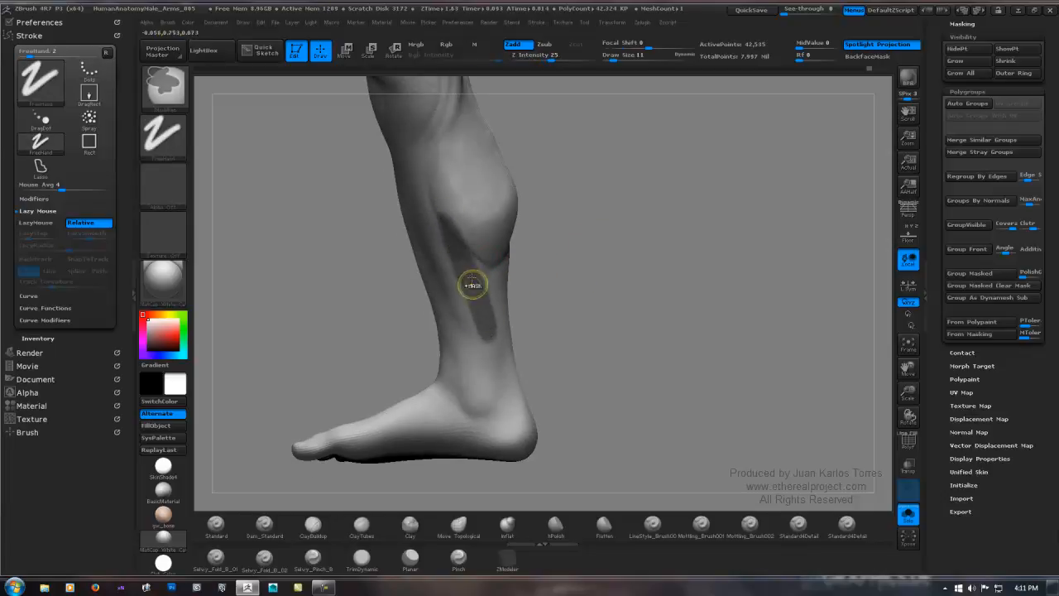
left_click_drag(472, 284, 466, 240, "ctrl")
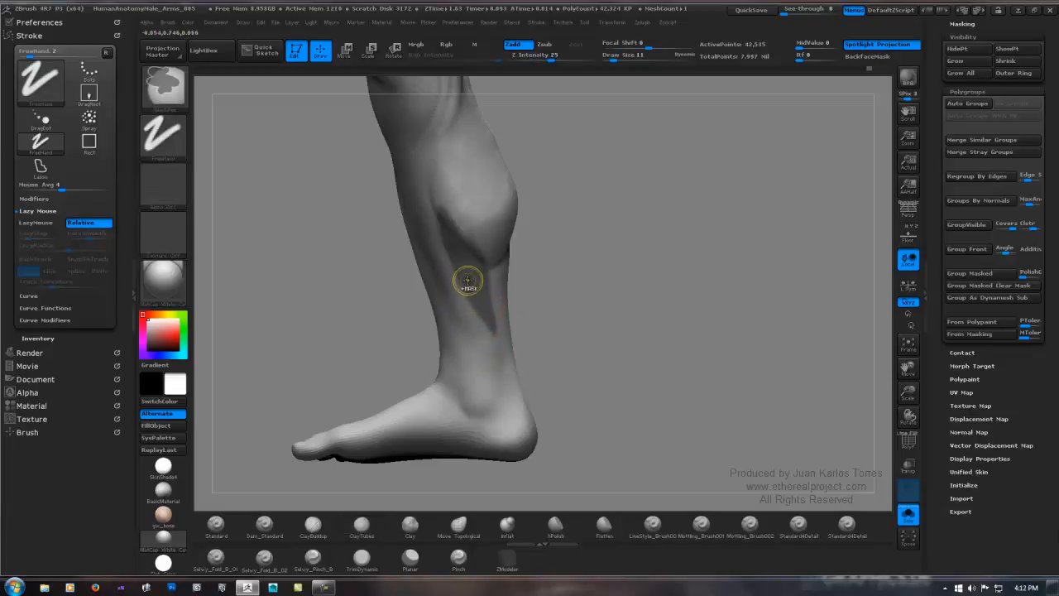
mouse_move(468, 281)
left_mouse_down("ctrl")
mouse_move(475, 309)
mouse_move(466, 275)
left_mouse_up("ctrl")
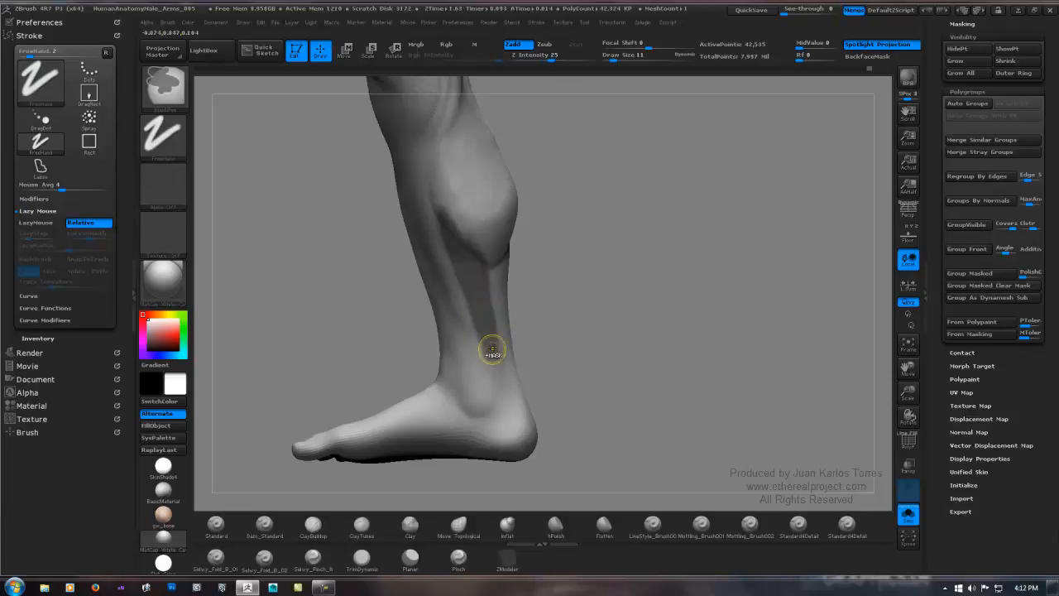
key("ctrl")
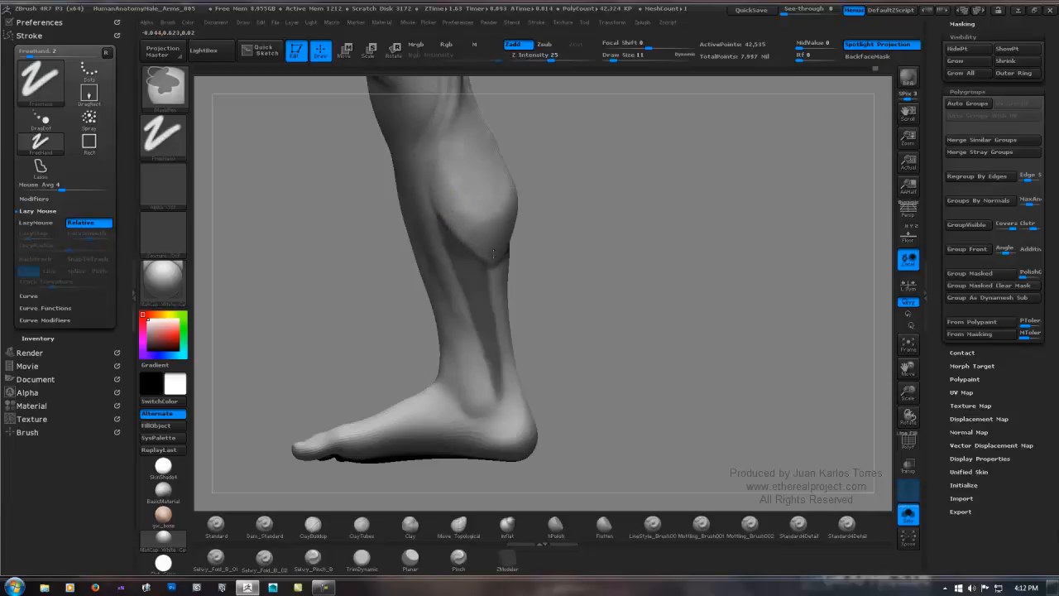
Invert the mask to expose only the strip below the calf, with ClayTubes as the brush, and check its polygroup in polyframe view.
key("b")
key("c")
key("t")
mouse_move(620, 243)
left_mouse_down()
mouse_move(575, 244)
mouse_move(605, 234)
mouse_move(610, 262)
left_mouse_up()
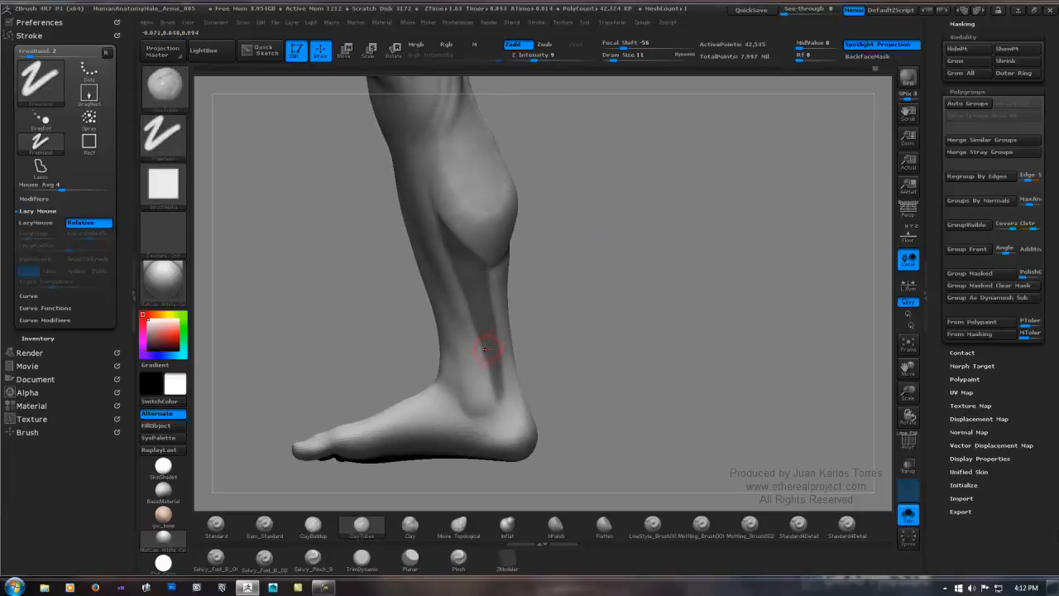
left_click(602, 260, "ctrl")
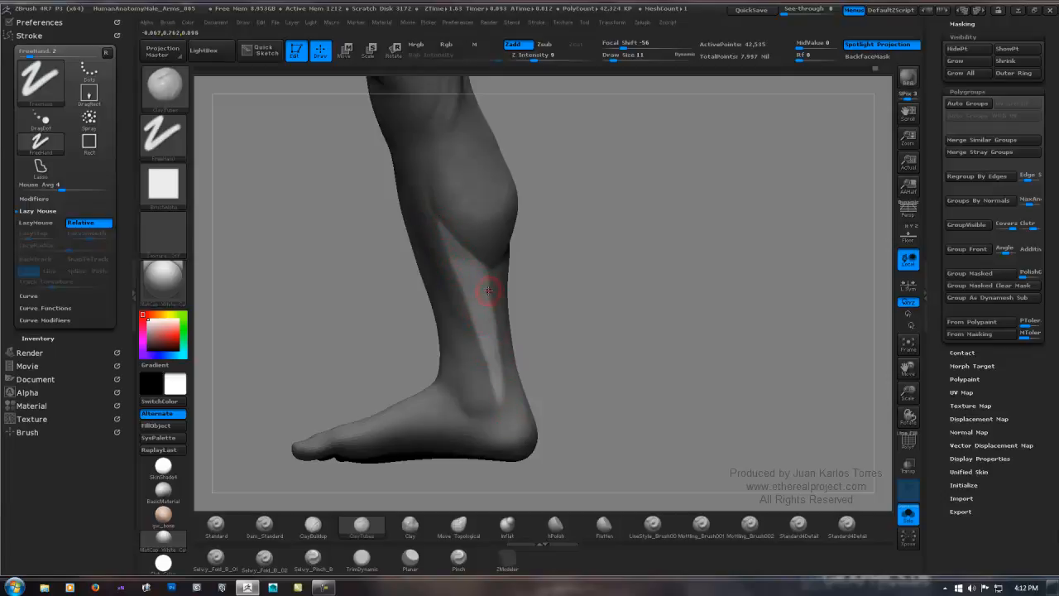
key("shift+f")
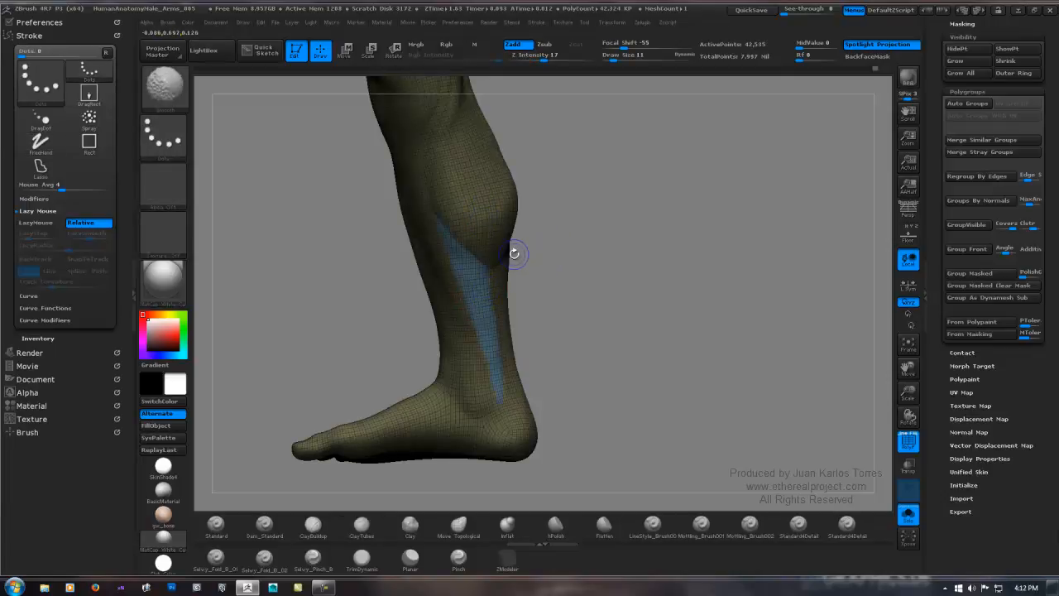
key("shift+f")
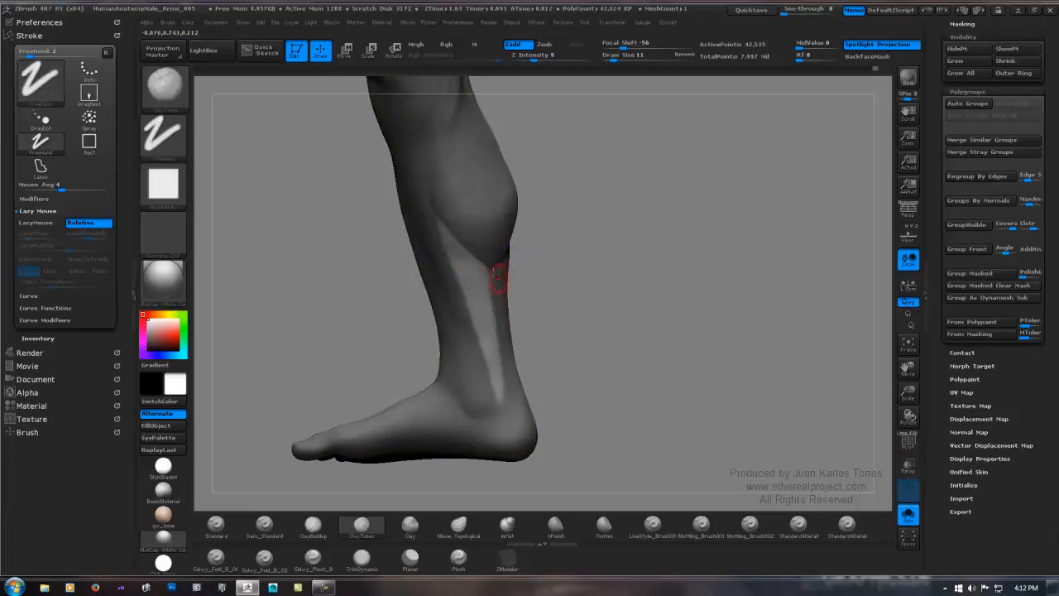
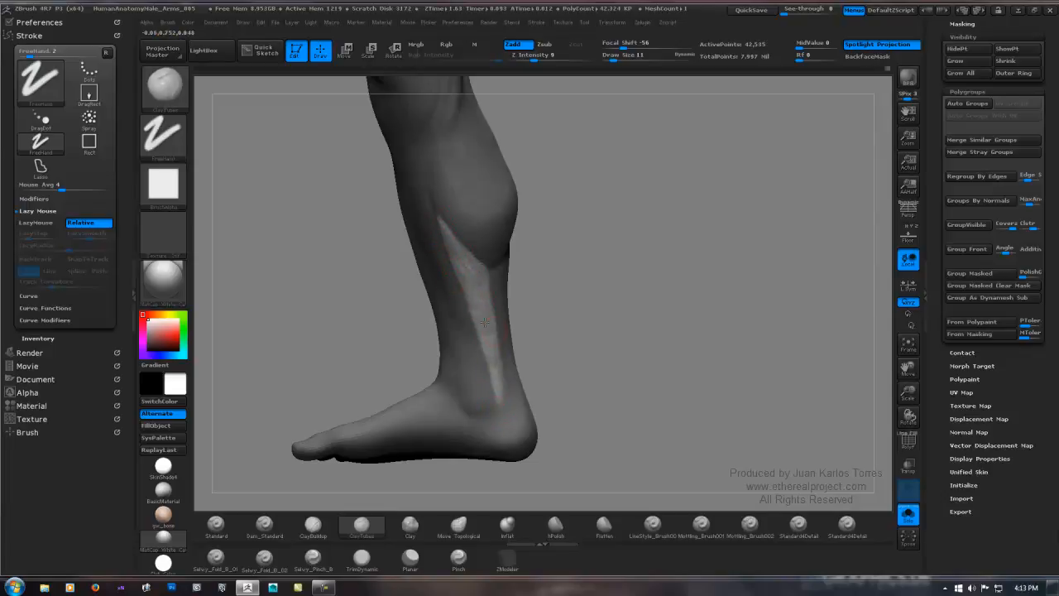
Refine the exposed strip between calf and ankle, alternating smoothing at intensity 17 with ClayTubes strokes at intensity 9.
key("b")
key("s")
key("t")
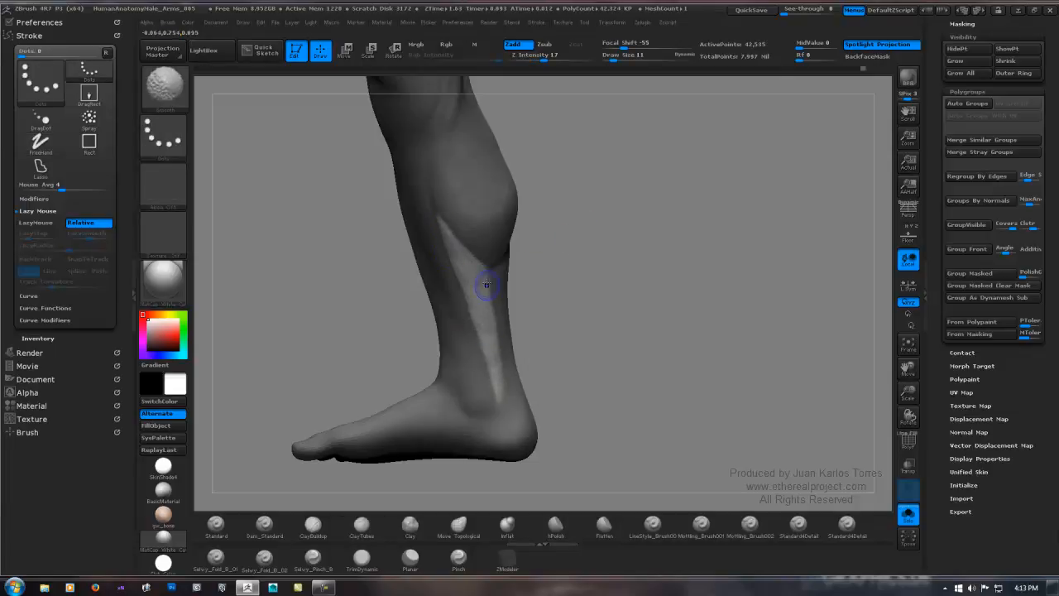
key("b")
key("c")
key("t")
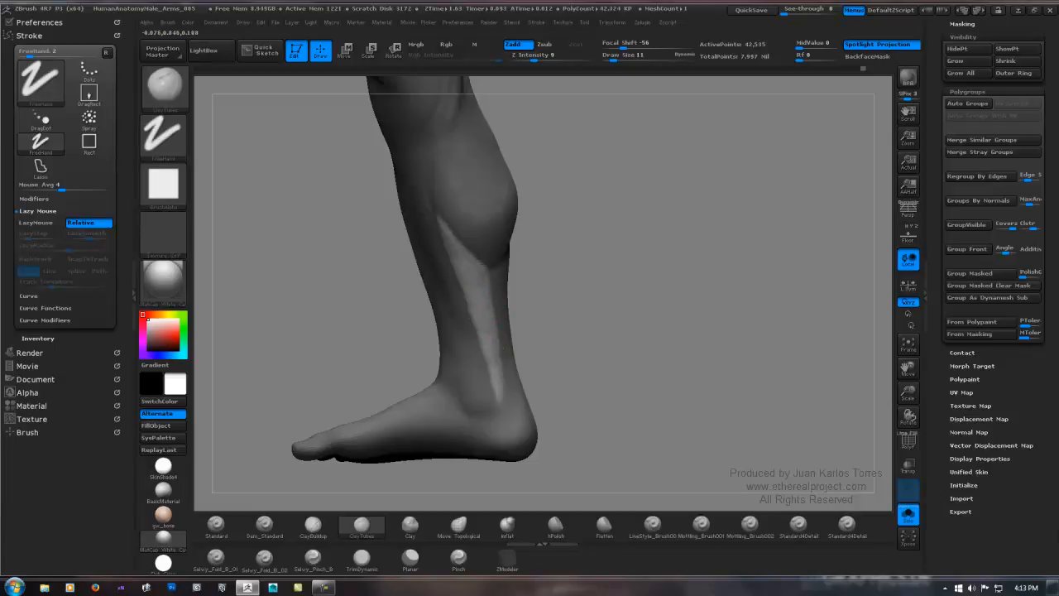
key("b")
key("s")
key("t")
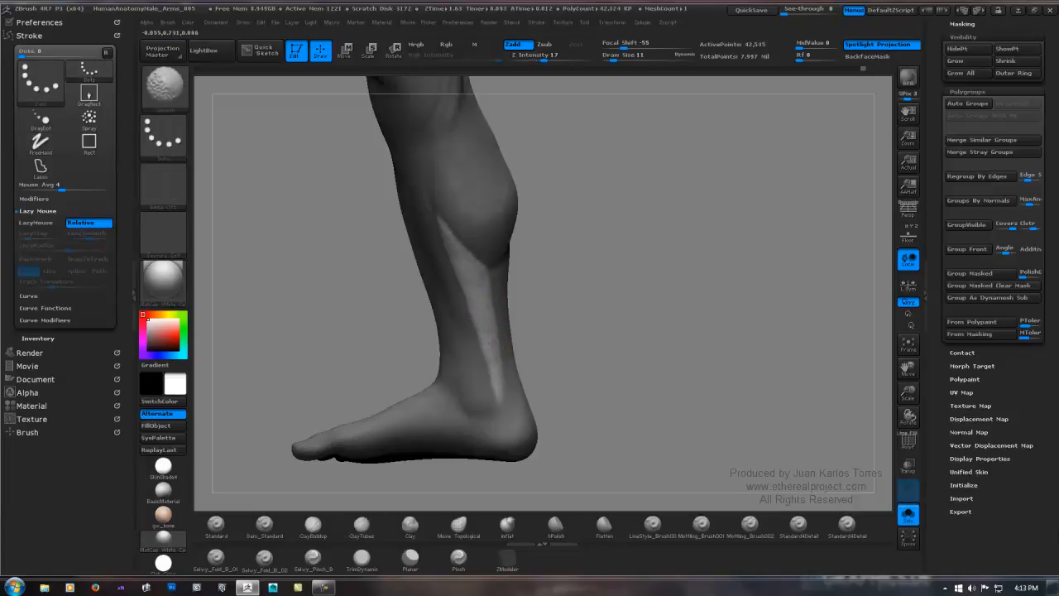
key("b")
key("c")
key("t")
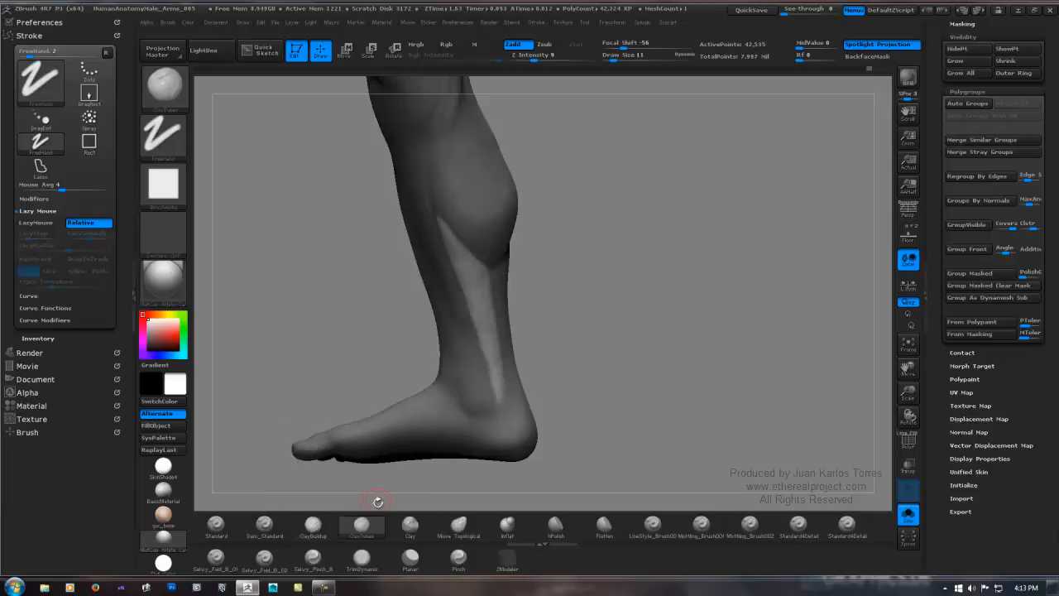
Carve a shallow diagonal groove down the exposed lower leg strip with Dam_Standard at intensity 7.
left_click(264, 524)
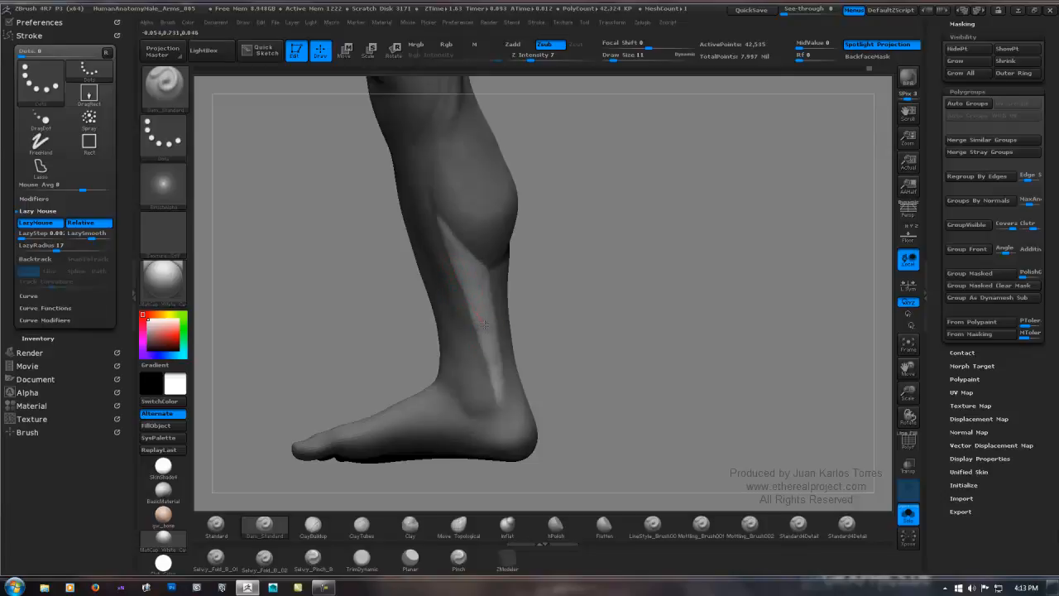
left_click_drag(485, 324, 496, 358)
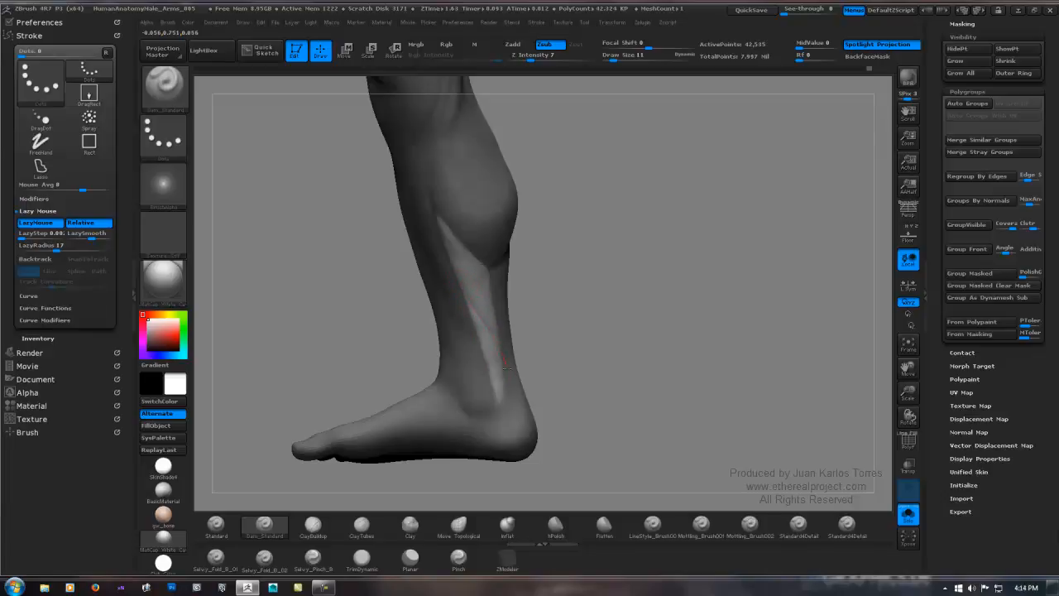
left_click_drag(468, 291, 466, 290)
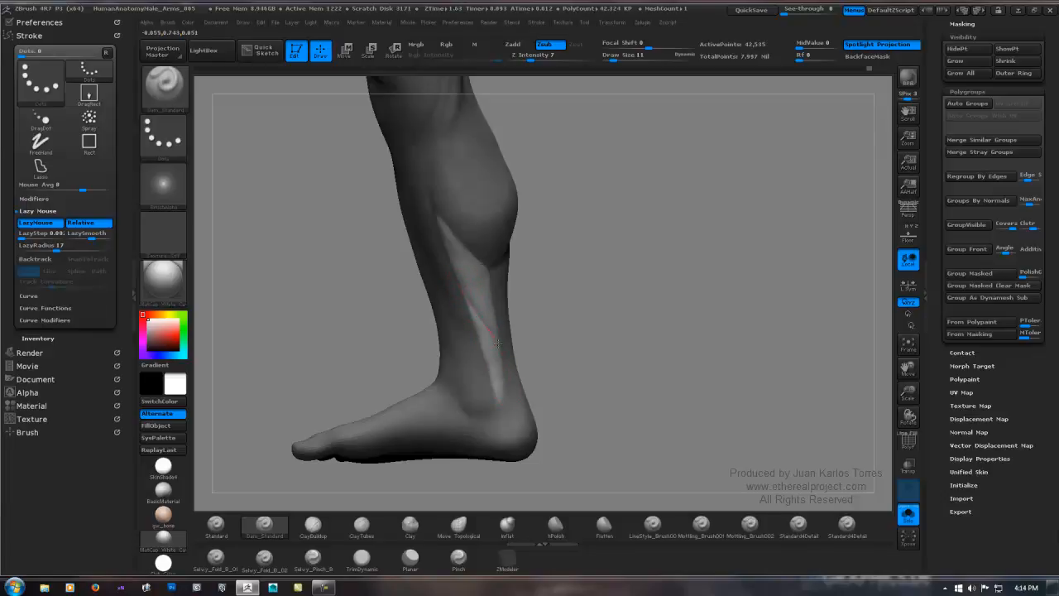
left_click_drag(498, 343, 506, 383)
Smooth the diagonal groove and recut it down toward the ankle to suggest separate muscle fibers.
key("shift")
left_click_drag(476, 295, 478, 317, "shift")
key("shift")
left_click_drag(468, 308, 508, 400)
left_click_drag(481, 308, 484, 379, "shift")
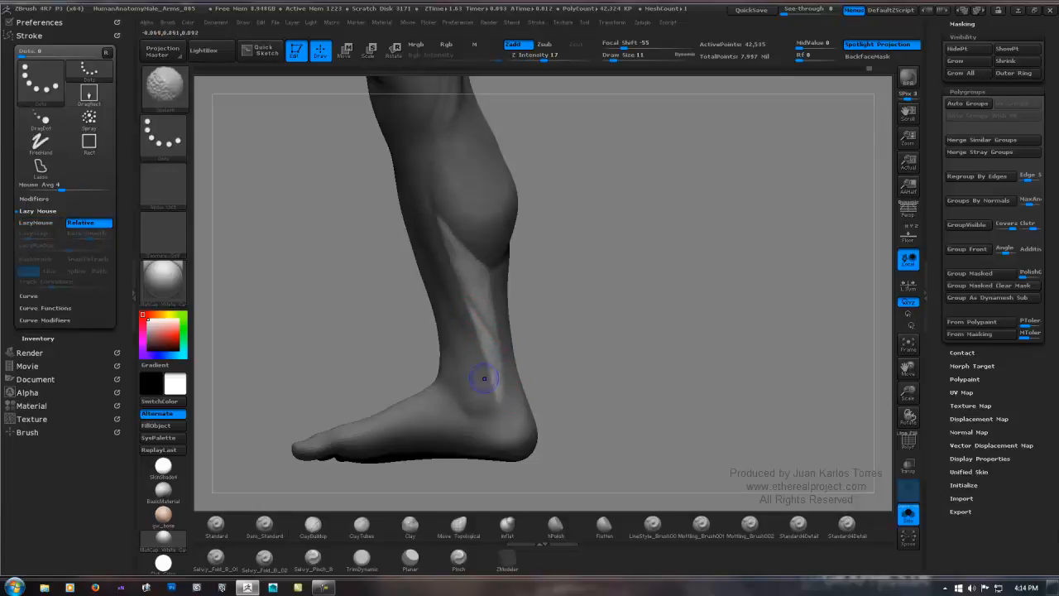
mouse_move(555, 308)
left_mouse_down()
mouse_move(539, 305)
mouse_move(560, 293)
mouse_move(534, 302)
left_mouse_up()
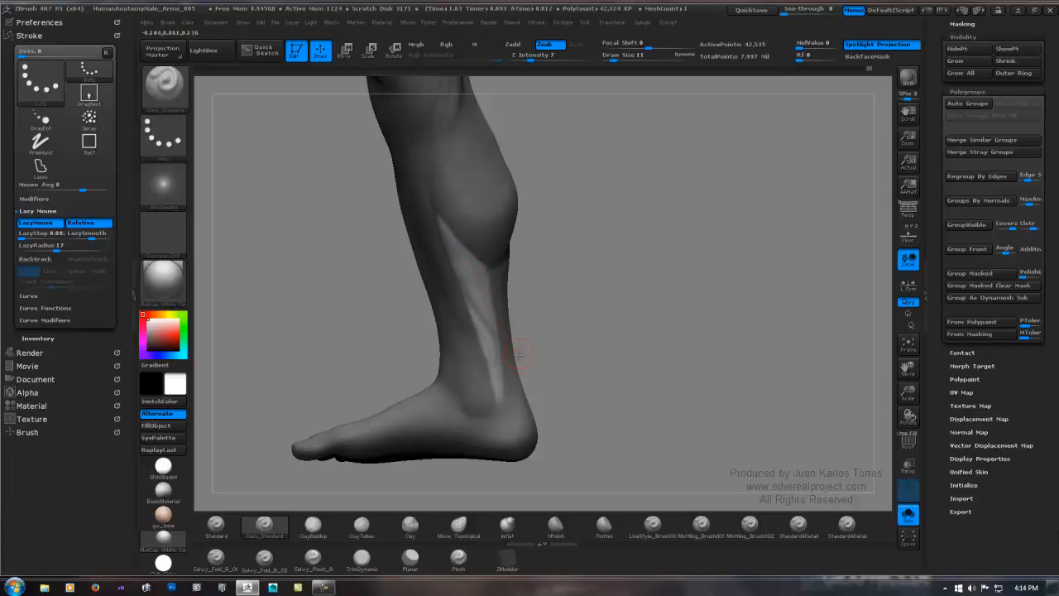
Subdivide the leg mesh for finer detail and choose the Rake brush in subtractive mode at intensity 3.
key("ctrl")
left_click_drag(555, 300, 624, 265)
left_click_drag(541, 307, 598, 275)
key("ctrl+d")
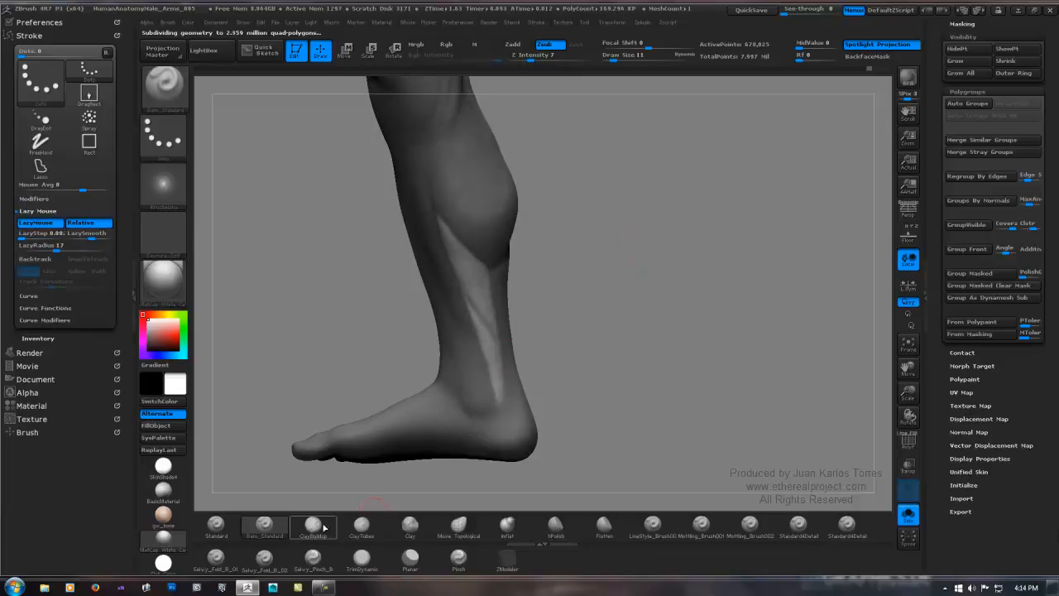
key("b")
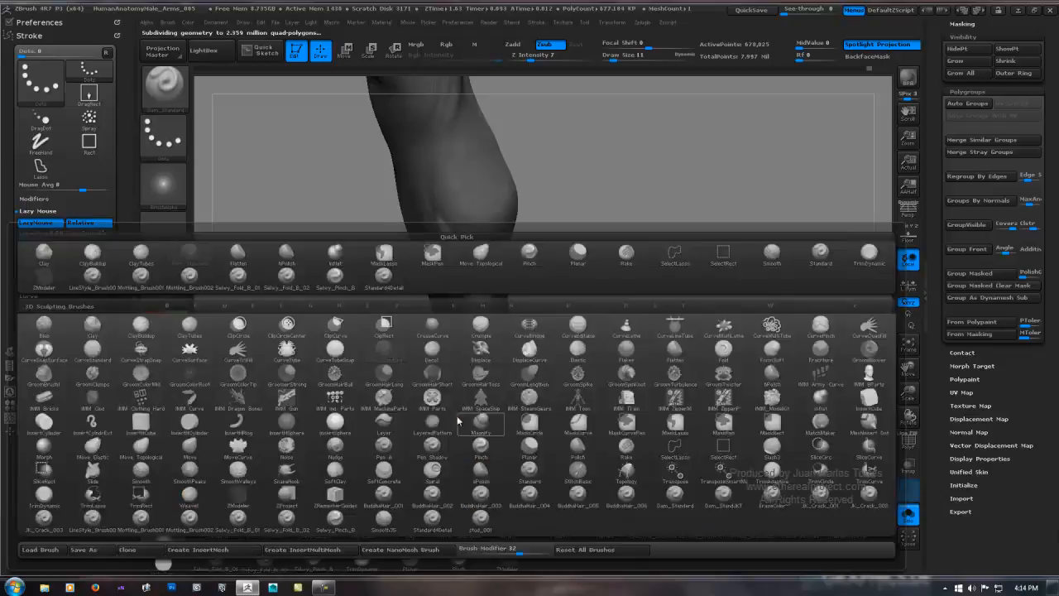
left_click(457, 415)
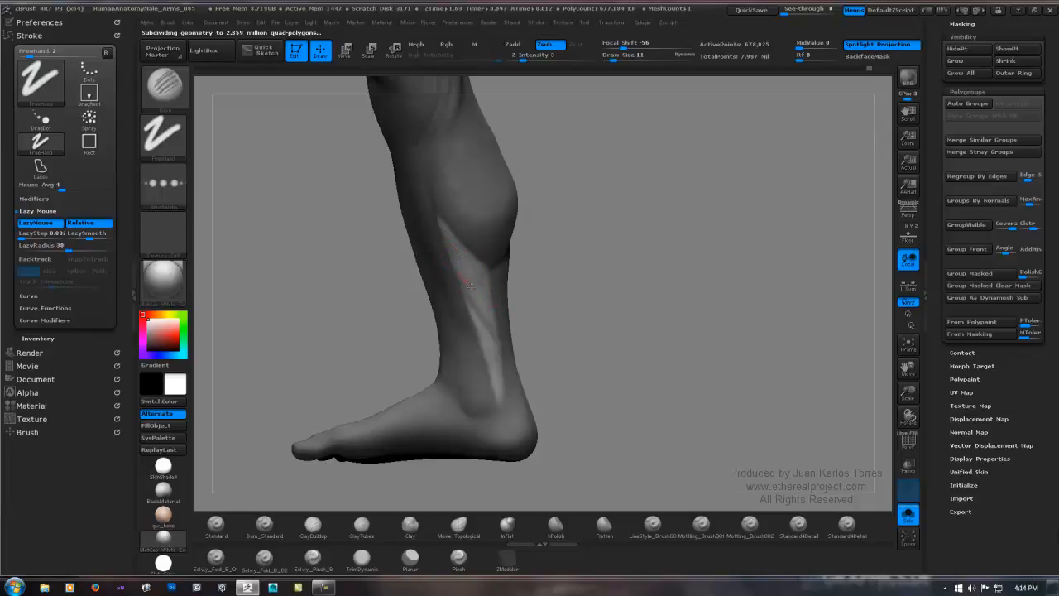
Rake fiber lines down the exposed lower leg strip toward the ankle in subtractive mode at intensity 3, smoothing strokes beneath the calf.
mouse_move(464, 293)
left_mouse_down()
mouse_move(514, 331)
mouse_move(483, 315)
mouse_move(505, 388)
mouse_move(476, 378)
left_mouse_up()
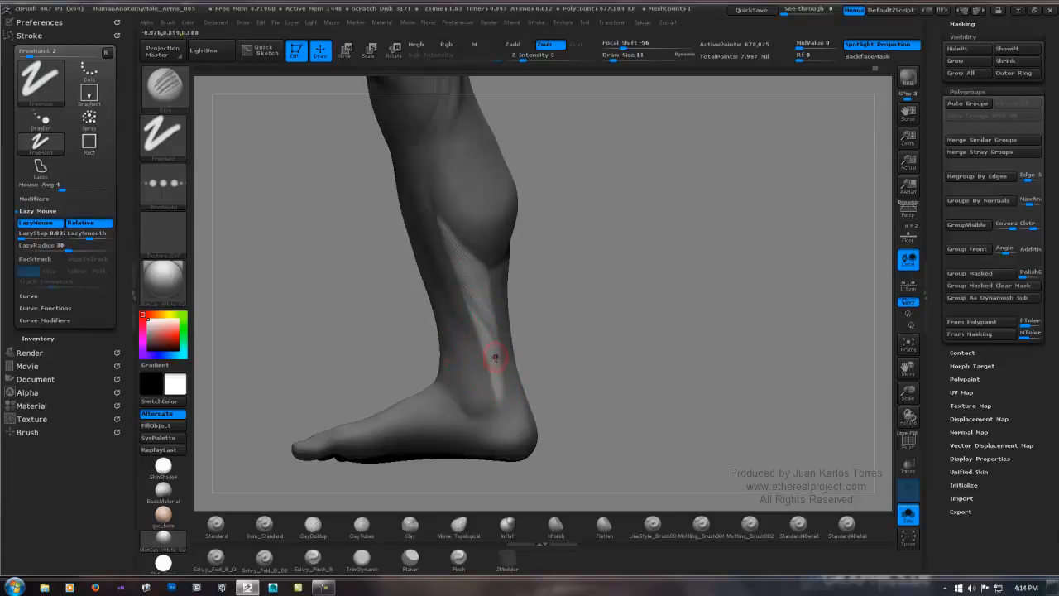
left_click_drag(483, 342, 473, 330)
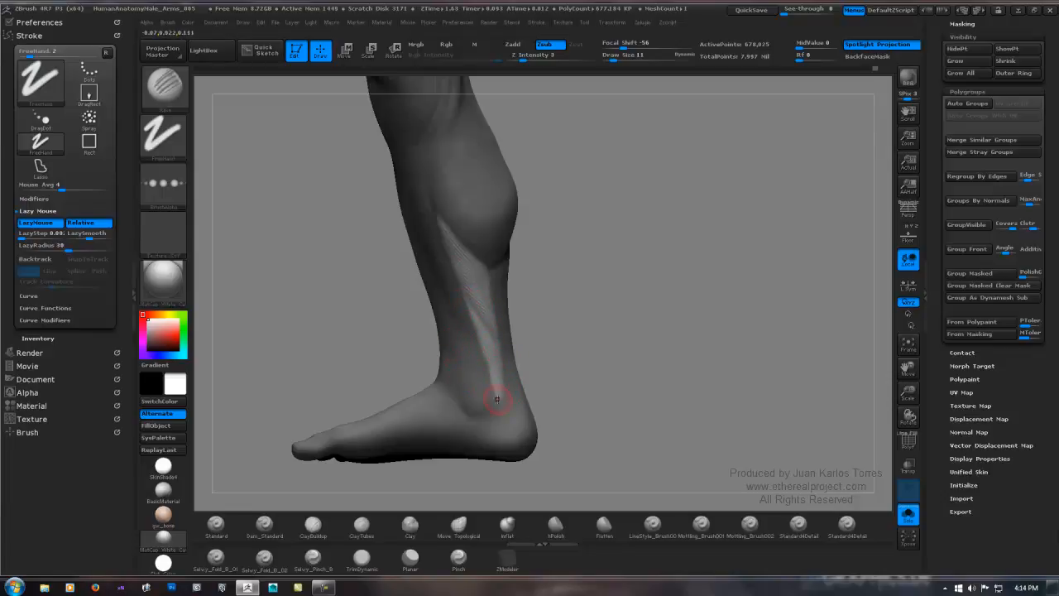
key("shift")
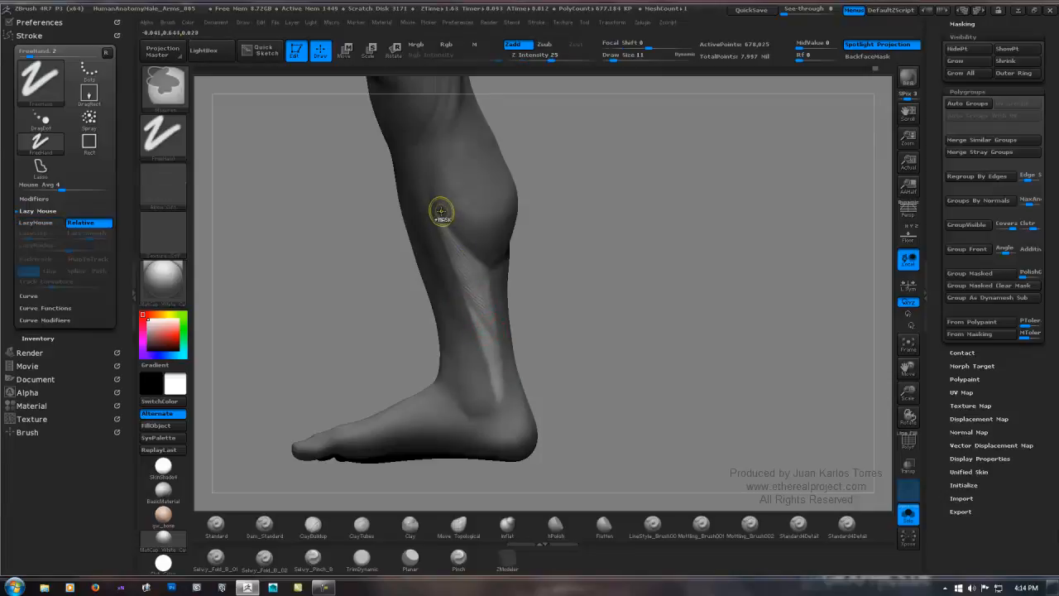
left_click_drag(454, 242, 504, 331, "shift")
left_click_drag(488, 292, 472, 253, "shift")
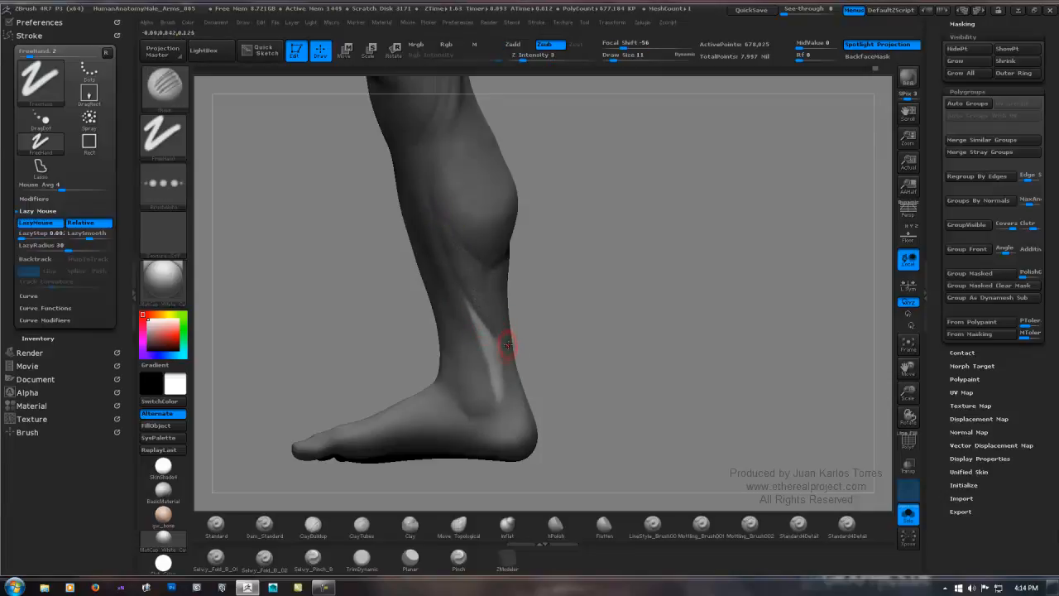
left_click_drag(498, 348, 494, 392)
Cut a short groove above the ankle with Dam_Standard at intensity 7, undoing the first stroke and recutting it.
left_click(265, 524)
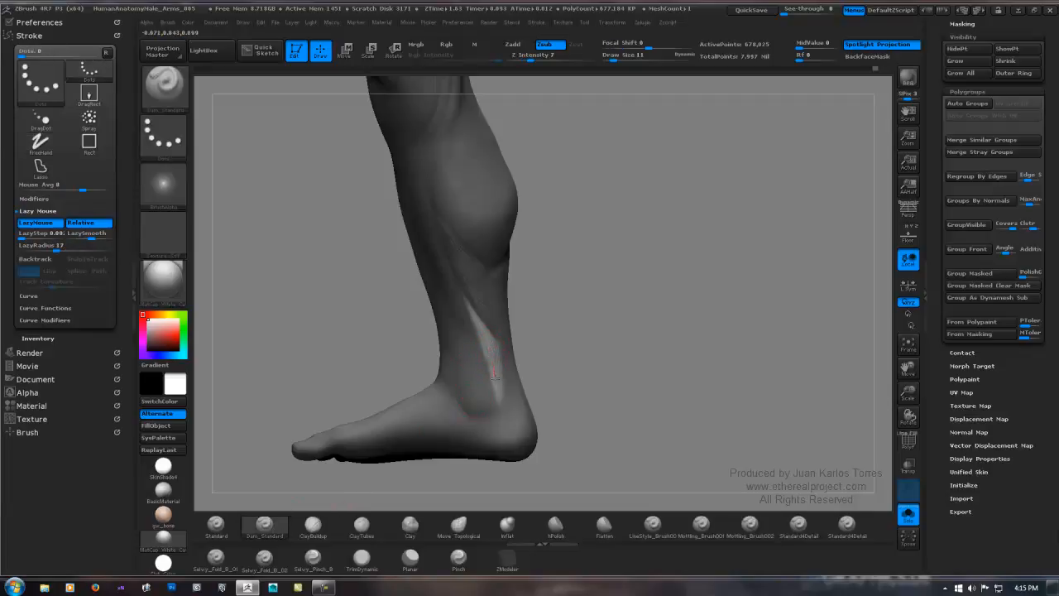
left_click_drag(495, 377, 498, 409)
key("ctrl+z")
left_click_drag(492, 360, 496, 380)
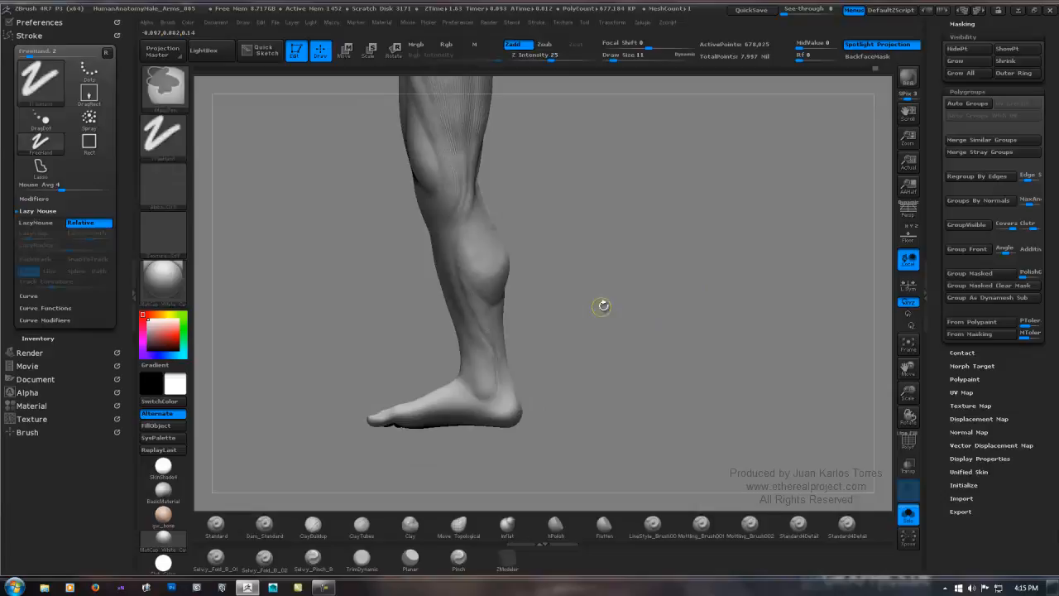
Clear the mask, drop one subdivision level, and deepen the diagonal tendon grooves between calf and ankle with Dam_Standard at intensity 7.
mouse_move(603, 306)
left_mouse_down()
mouse_move(574, 307)
mouse_move(610, 302)
left_mouse_up()
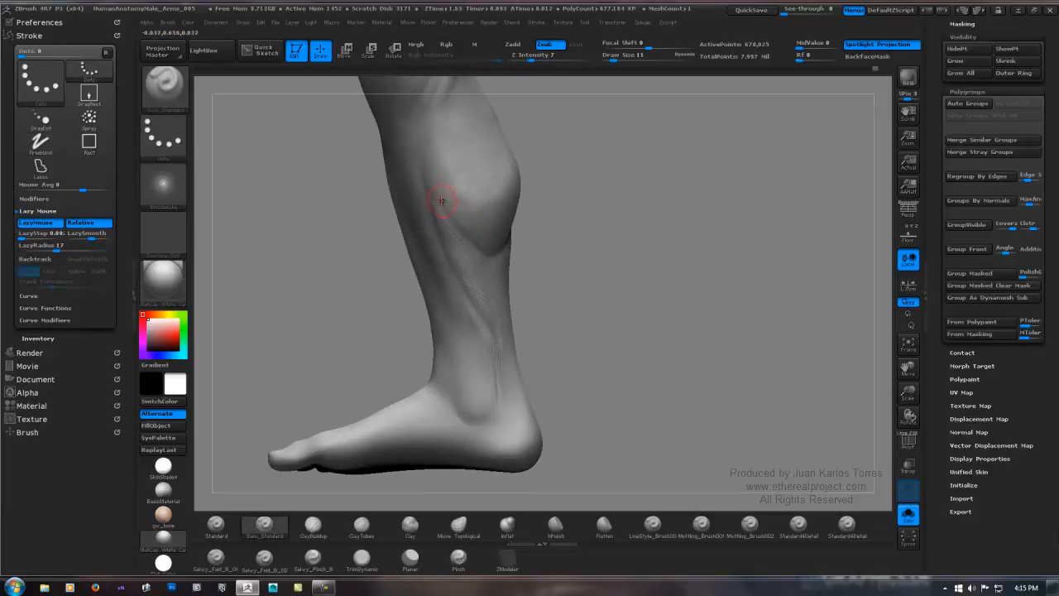
key("shift+d")
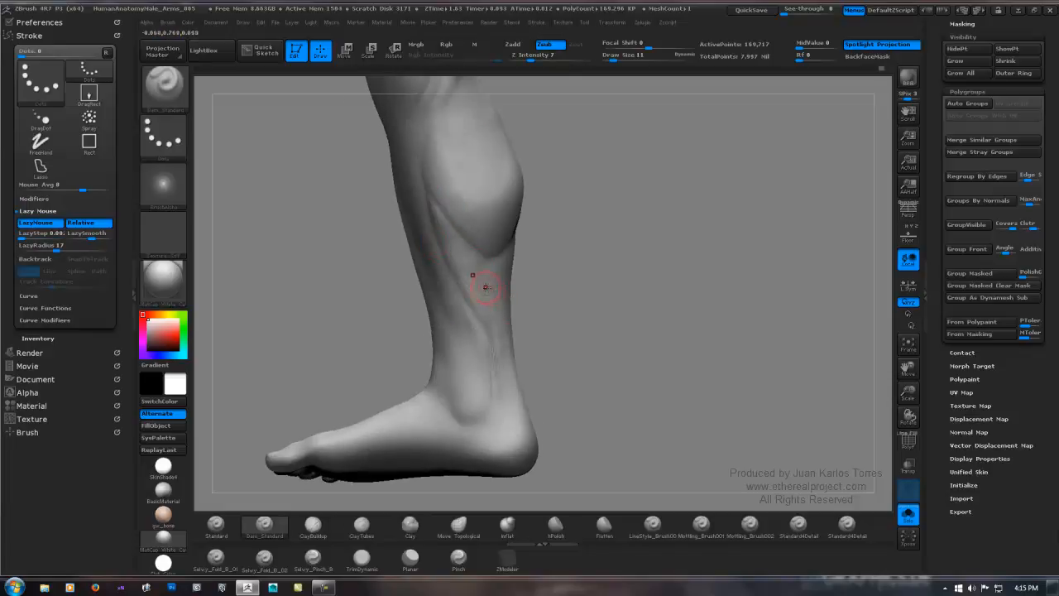
left_click_drag(492, 338, 501, 356)
left_click_drag(457, 293, 463, 308)
left_click_drag(475, 346, 489, 381)
left_click_drag(456, 286, 480, 357)
left_click_drag(460, 294, 494, 384)
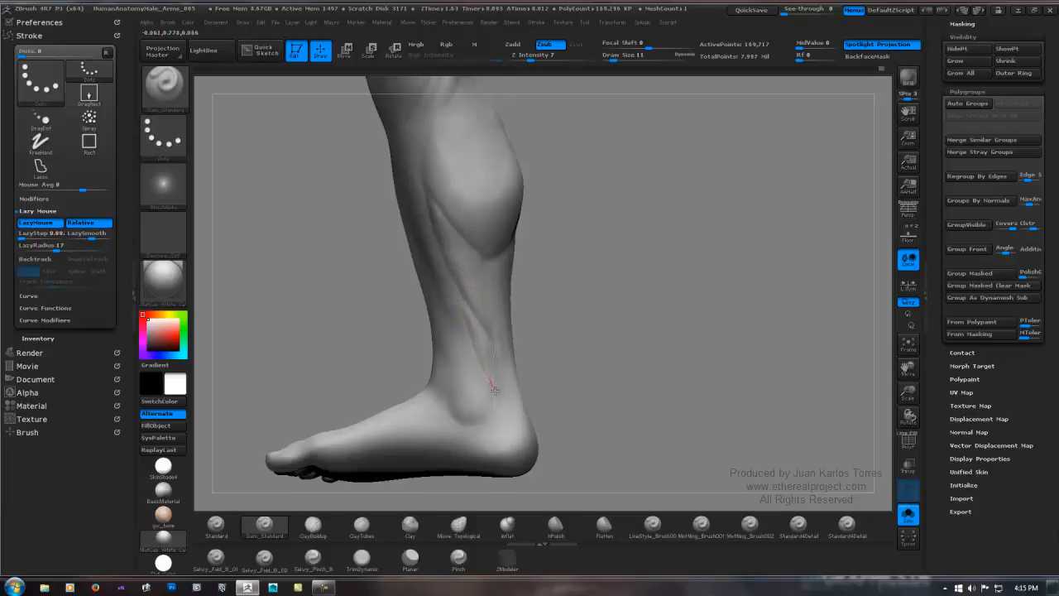
right_click_drag(499, 359, 503, 362)
left_click_drag(497, 342, 487, 398)
left_click_drag(480, 357, 490, 399)
Define the front contour of the calf muscle below the knee with Dam_Standard at intensity 7.
mouse_move(522, 392)
right_mouse_down("shift")
mouse_move(586, 373)
mouse_move(558, 324)
mouse_move(569, 289)
right_mouse_up("shift")
mouse_move(569, 289)
right_mouse_down("alt")
mouse_move(574, 319)
mouse_move(558, 326)
mouse_move(614, 298)
mouse_move(591, 312)
mouse_move(610, 300)
mouse_move(617, 309)
right_mouse_up("alt")
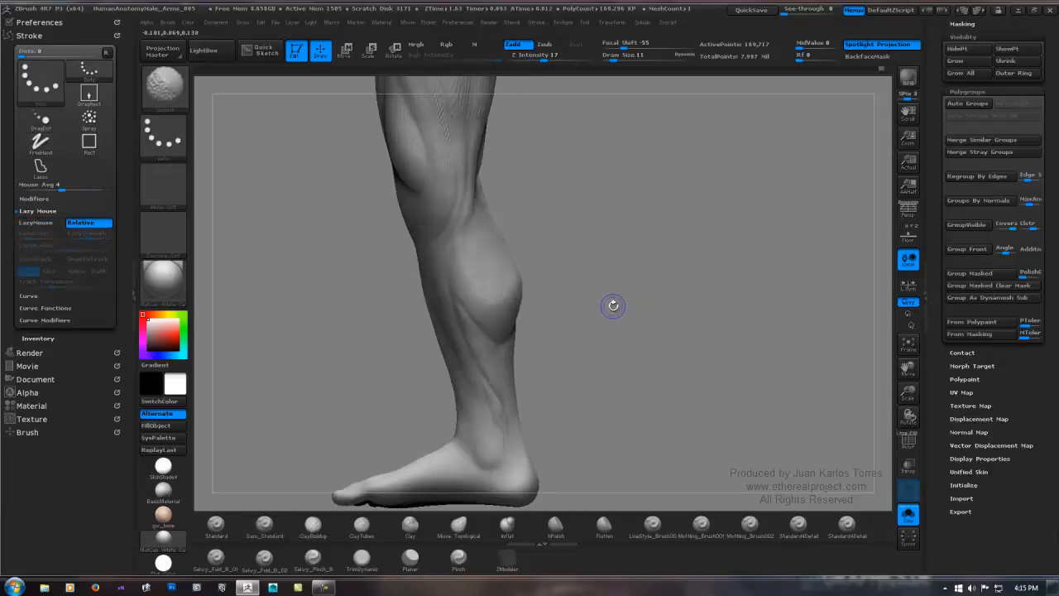
key("shift+f")
key("shift+f")
right_click_drag(541, 297, 528, 277, "ctrl")
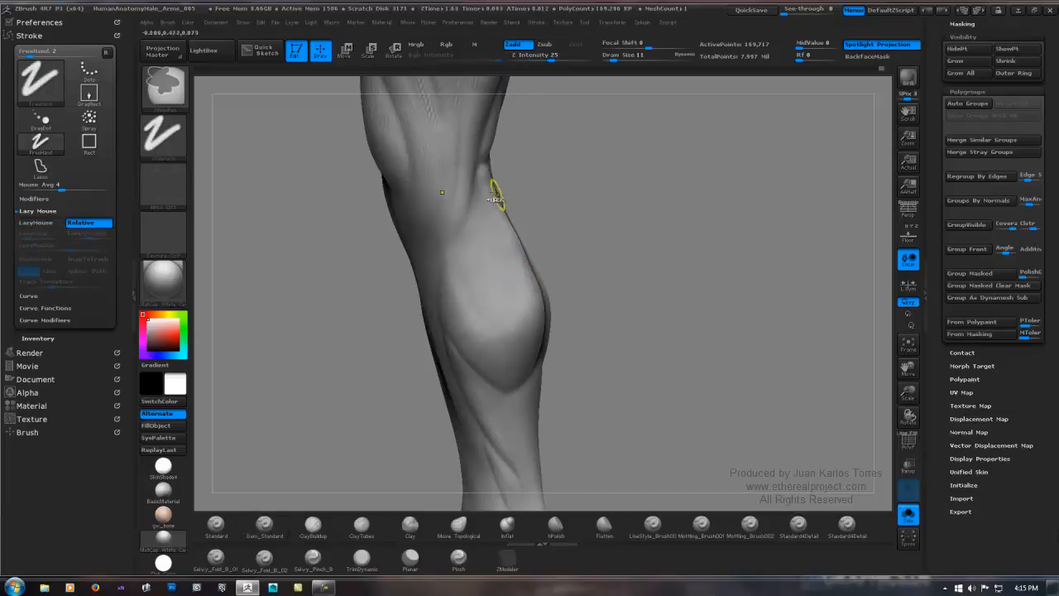
mouse_move(498, 199)
right_mouse_down()
mouse_move(477, 176)
mouse_move(501, 196)
right_mouse_up()
mouse_move(449, 268)
right_mouse_down()
mouse_move(463, 255)
mouse_move(451, 256)
right_mouse_up()
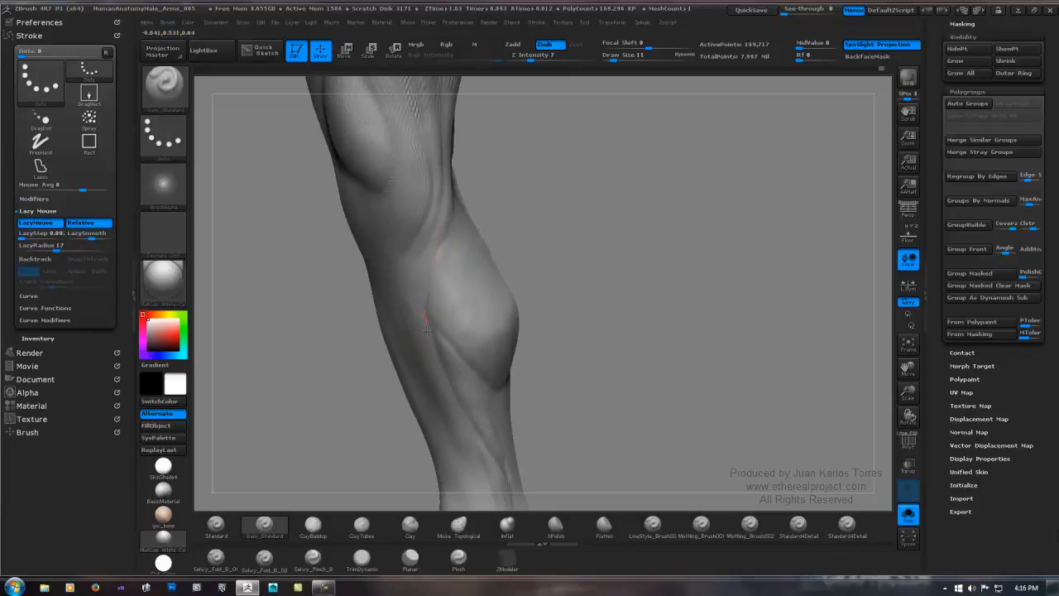
right_click_drag(427, 330, 491, 230)
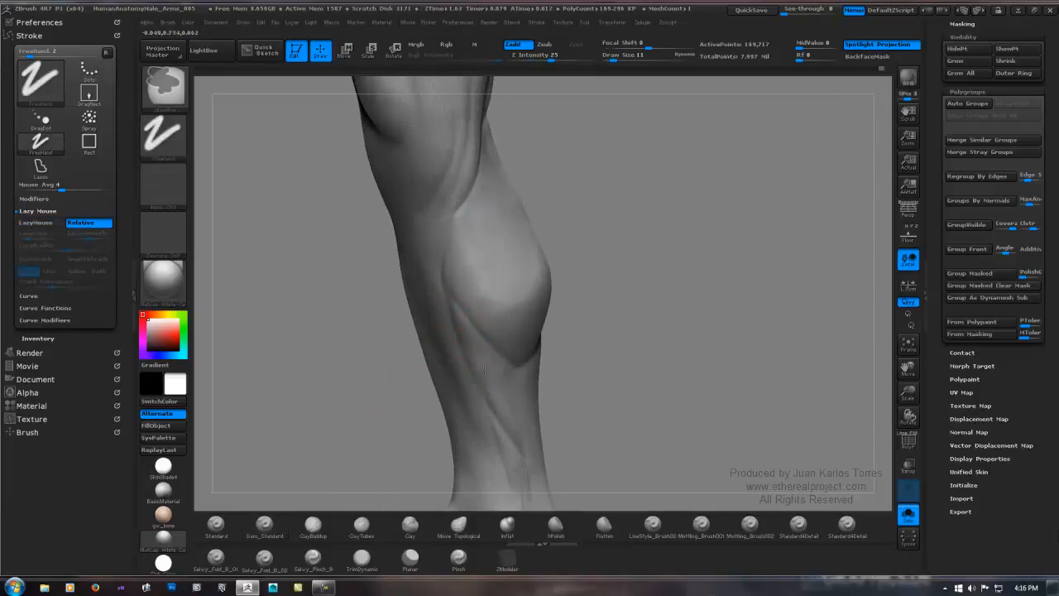
Choose the ClayBuildup brush at intensity 10 and raise the leg mesh one subdivision level.
left_click(486, 372, "ctrl+shift")
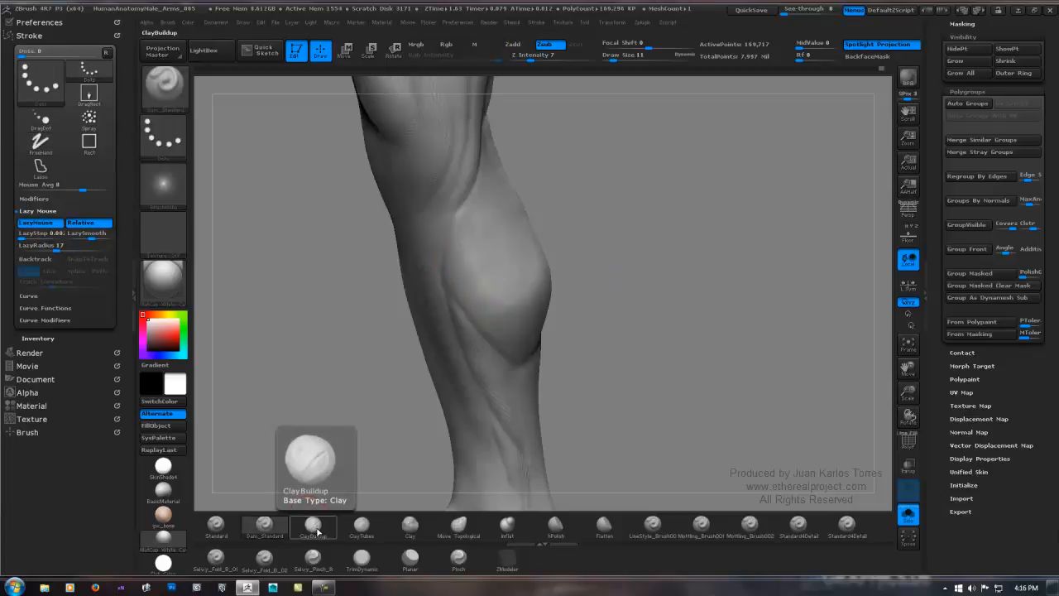
left_click(319, 530)
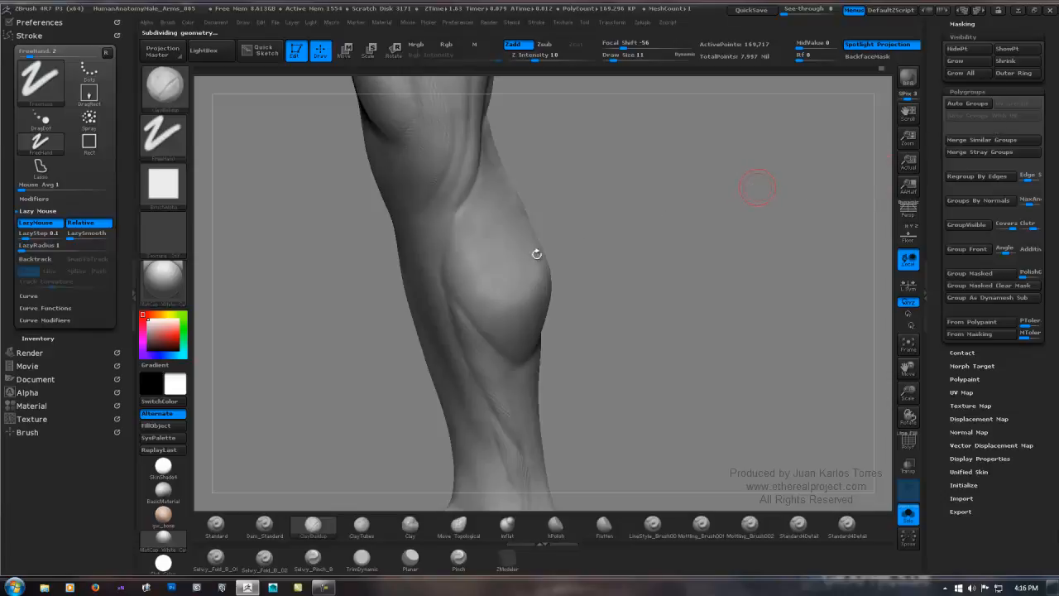
key("ctrl+d")
Mask the lower and rear edges of the calf muscle, erasing excess mask along the back of the calf.
mouse_move(458, 240)
left_mouse_down("ctrl")
mouse_move(454, 288)
mouse_move(525, 356)
mouse_move(469, 264)
mouse_move(461, 194)
mouse_move(480, 239)
left_mouse_up("ctrl")
mouse_move(521, 307)
left_mouse_down("ctrl")
mouse_move(548, 276)
mouse_move(553, 179)
left_mouse_up("ctrl")
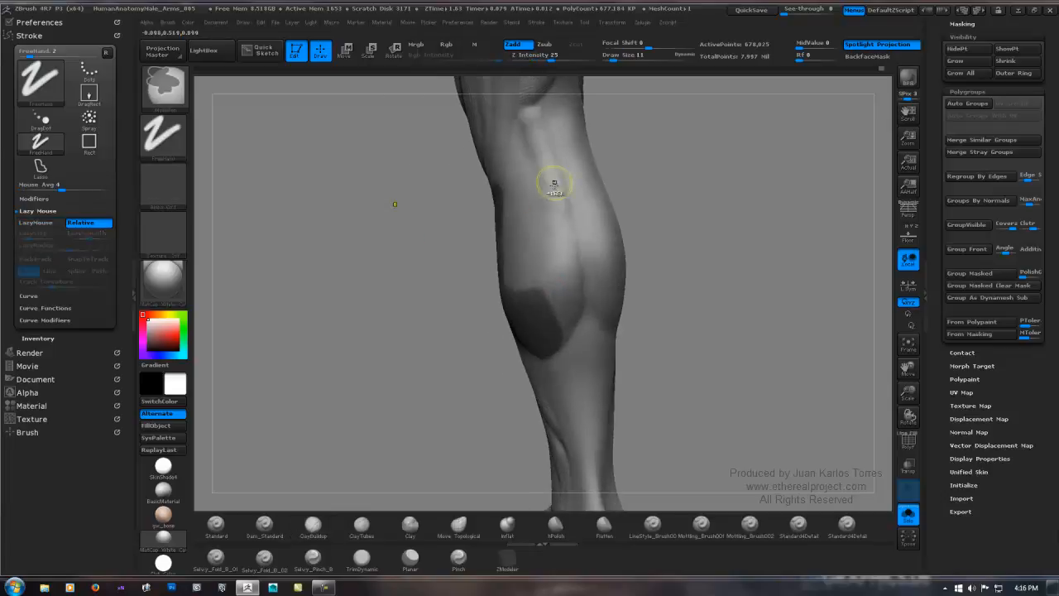
mouse_move(529, 118)
left_mouse_down("ctrl")
mouse_move(559, 248)
mouse_move(552, 290)
left_mouse_up("ctrl")
right_click_drag(558, 263, 563, 243)
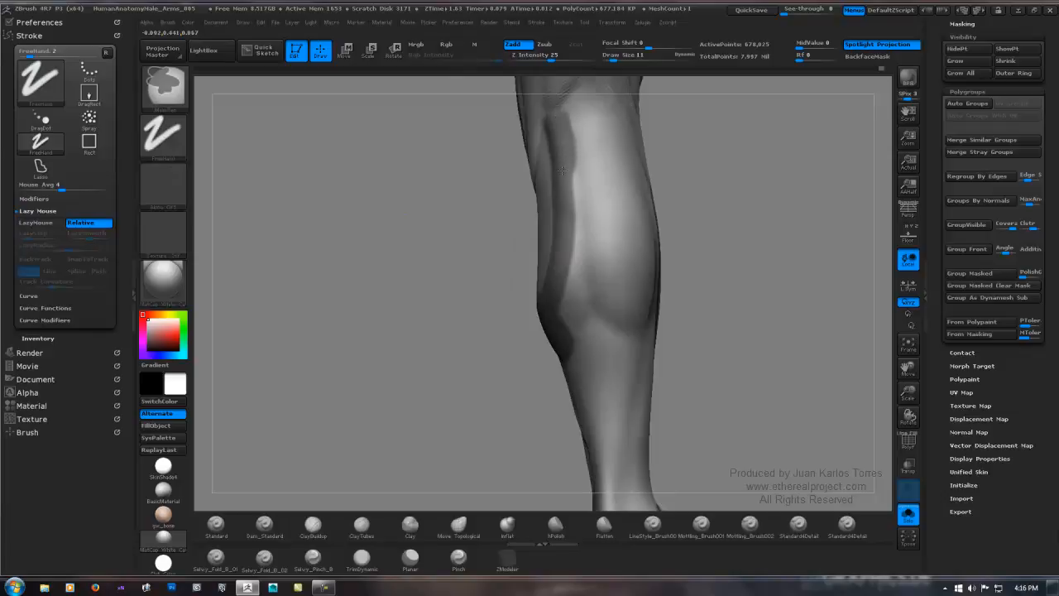
left_click_drag(563, 224, 565, 327, "ctrl")
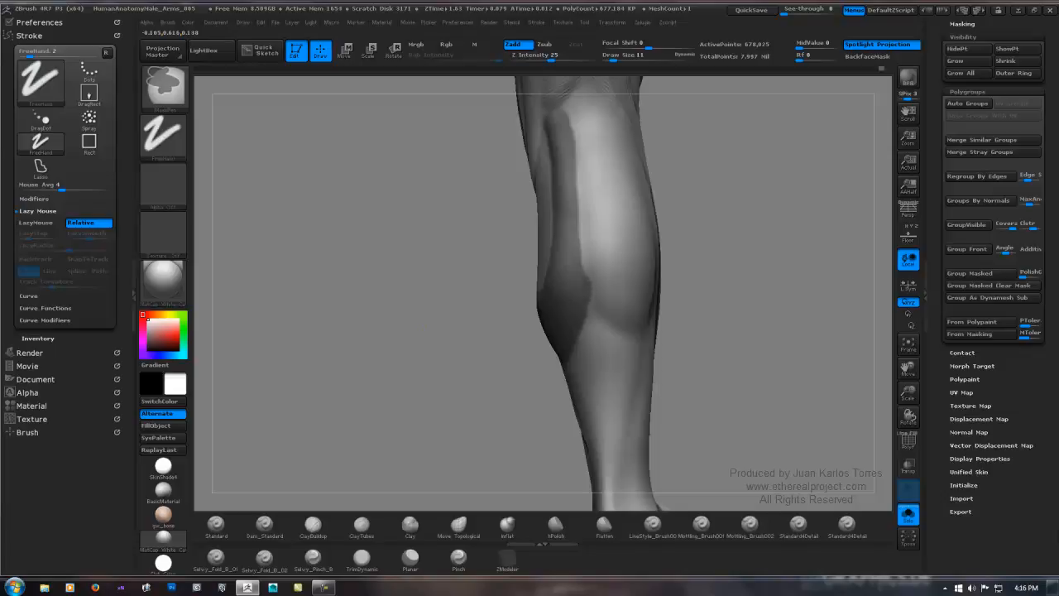
mouse_move(585, 282)
left_mouse_down("ctrl")
mouse_move(585, 196)
mouse_move(604, 166)
mouse_move(594, 126)
left_mouse_up("ctrl")
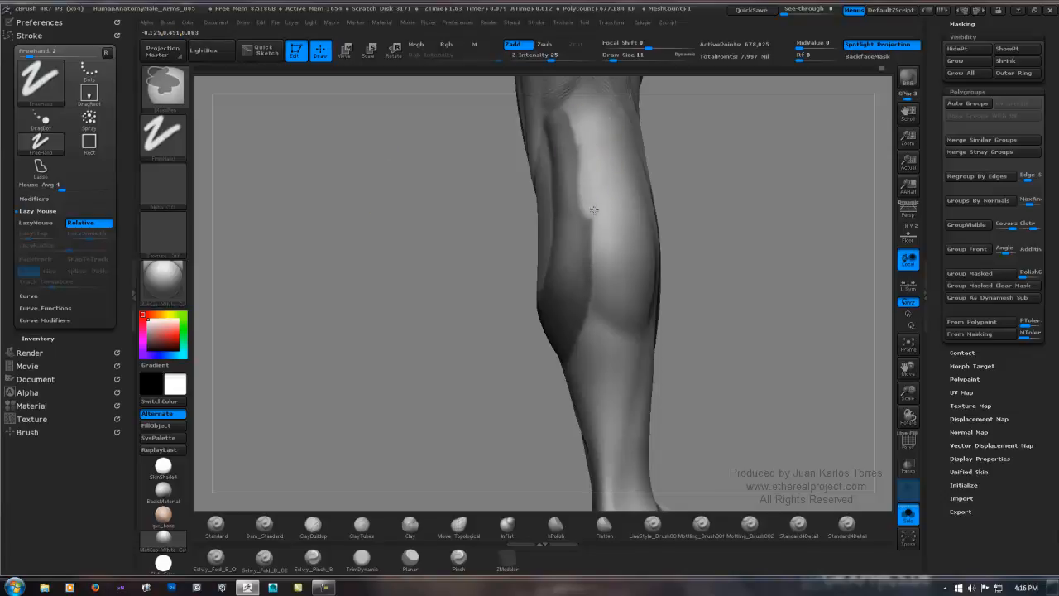
left_click_drag(594, 210, 601, 265, "ctrl+alt")
mouse_move(612, 319)
left_mouse_down("ctrl+alt")
mouse_move(593, 168)
mouse_move(592, 223)
left_mouse_up("ctrl+alt")
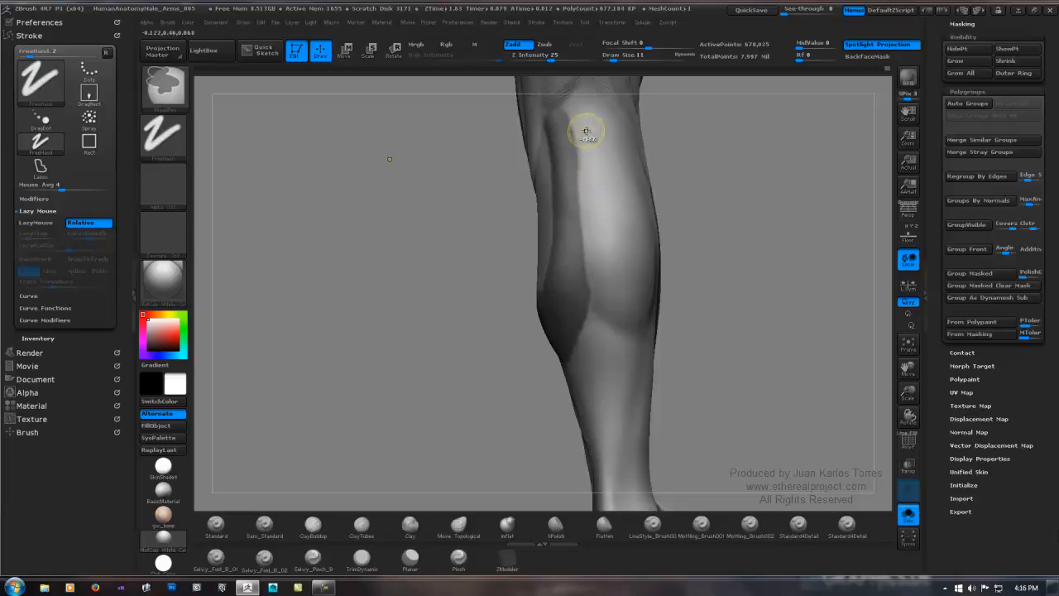
mouse_move(586, 132)
left_mouse_down("ctrl+alt")
mouse_move(594, 184)
mouse_move(669, 178)
mouse_move(588, 206)
mouse_move(608, 208)
left_mouse_up("ctrl+alt")
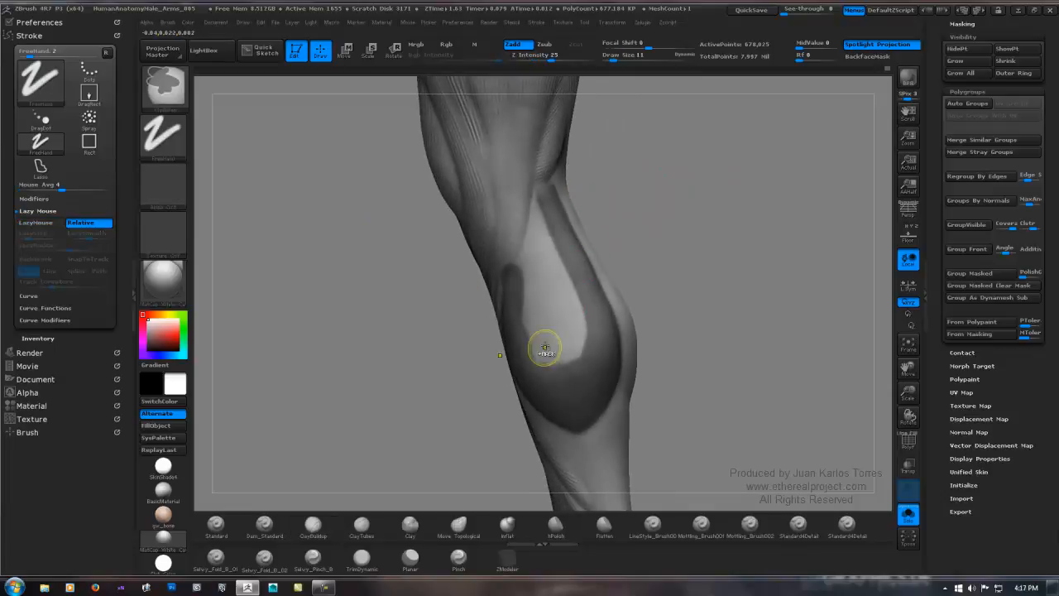
Extend the mask up the calf muscle's front edge to the knee tendon, leaving the elongated center of the muscle unmasked.
left_click_drag(544, 340, 549, 356, "ctrl")
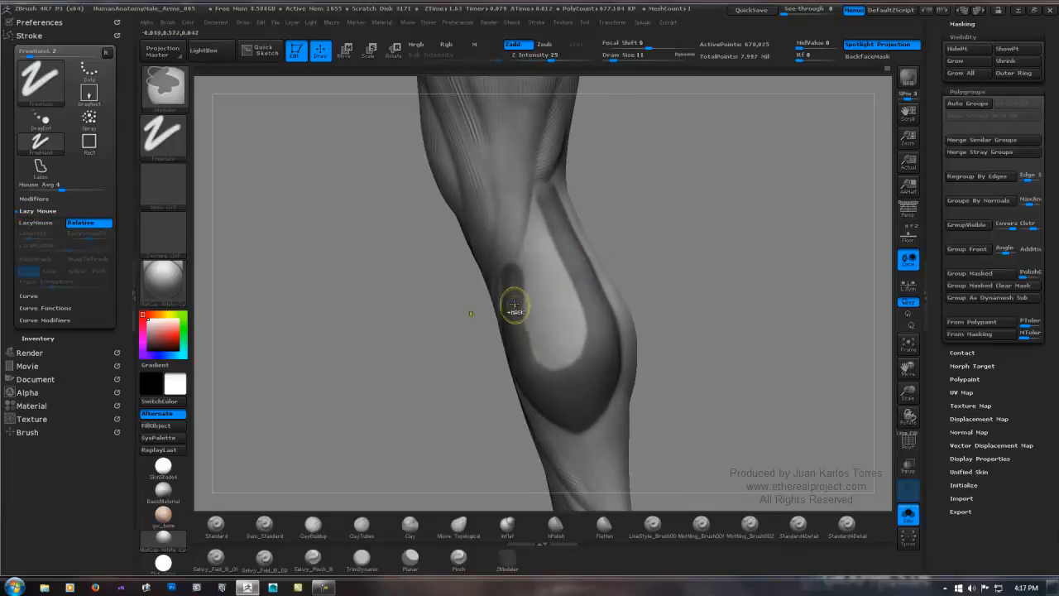
left_click_drag(514, 288, 540, 387, "ctrl")
mouse_move(531, 256)
left_mouse_down("ctrl")
mouse_move(536, 299)
mouse_move(528, 268)
mouse_move(532, 285)
mouse_move(511, 263)
mouse_move(500, 283)
left_mouse_up("ctrl")
left_click_drag(503, 234, 493, 265, "ctrl")
mouse_move(491, 286)
left_mouse_down()
mouse_move(539, 220)
mouse_move(487, 265)
mouse_move(507, 244)
left_mouse_up()
left_click_drag(485, 279, 497, 261, "ctrl")
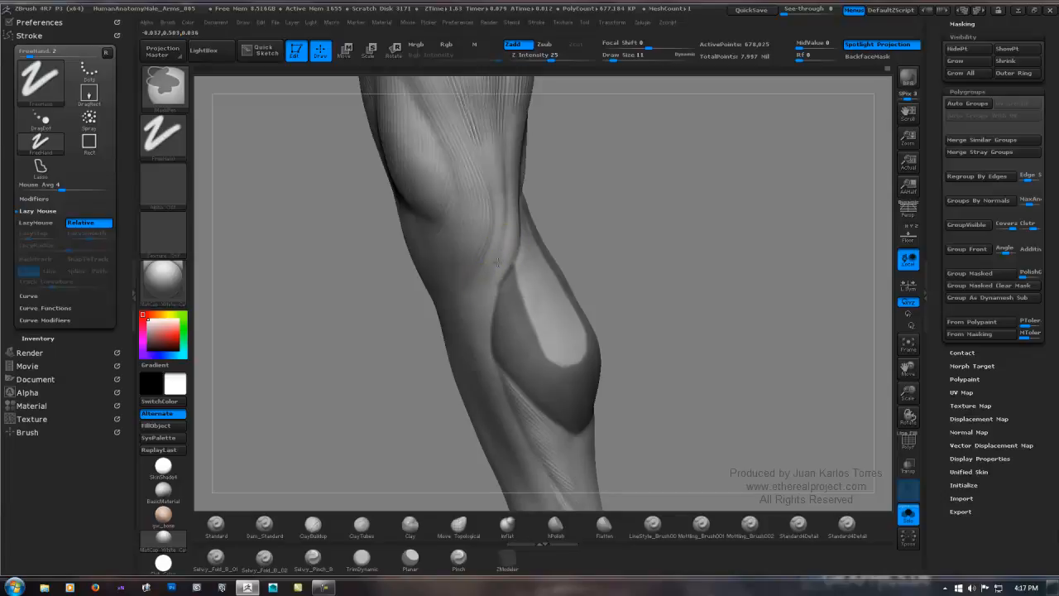
mouse_move(505, 249)
right_mouse_down()
mouse_move(489, 253)
mouse_move(512, 251)
mouse_move(544, 277)
right_mouse_up()
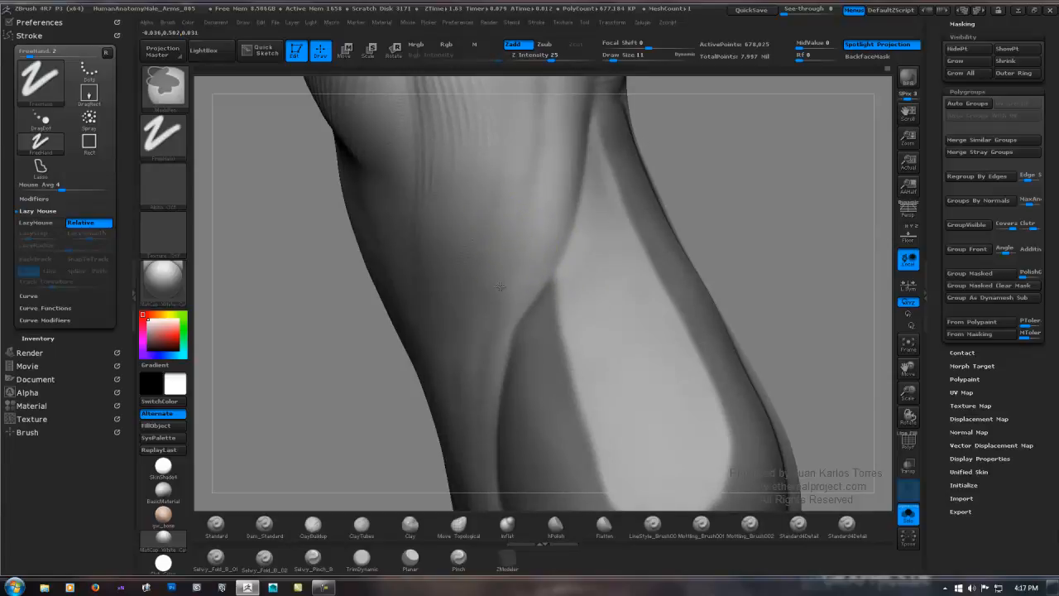
right_click_drag(512, 273, 537, 203, "ctrl")
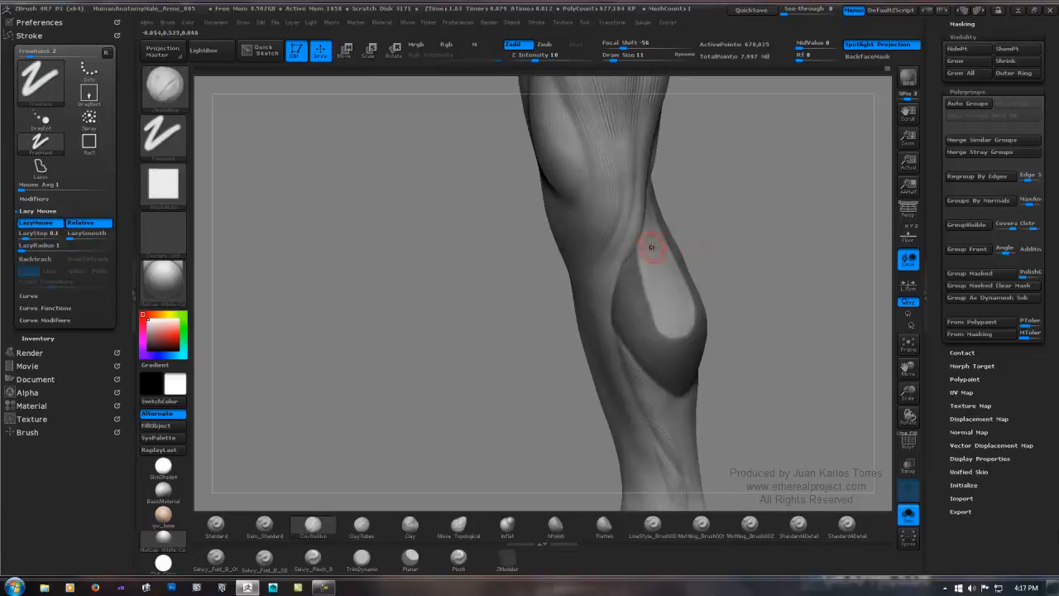
Invert the mask to expose only the calf muscle's outer rim and touch up its front and lower edges.
key("shift")
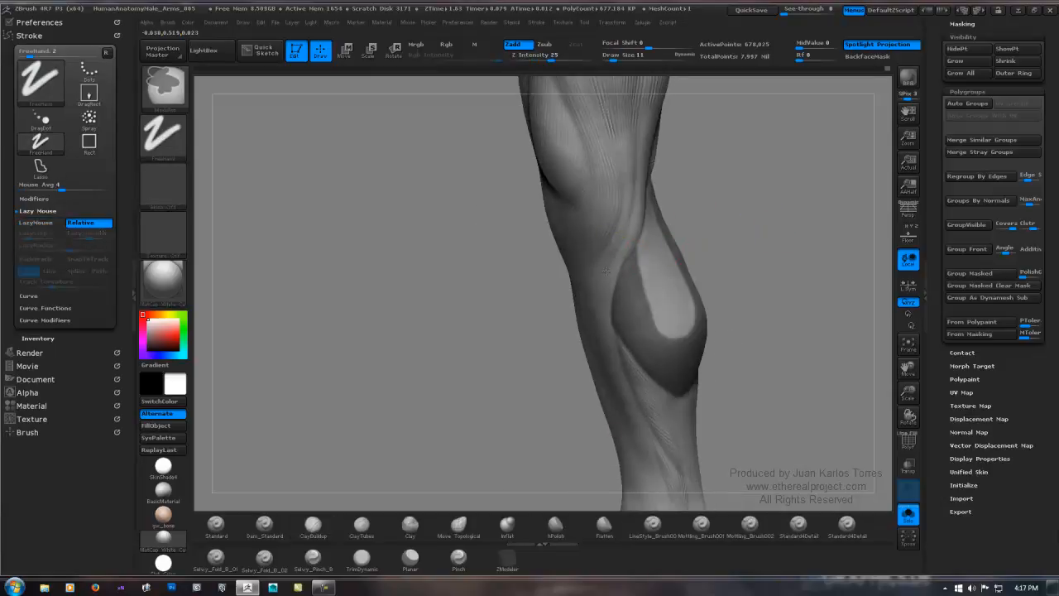
left_click(752, 259, "ctrl")
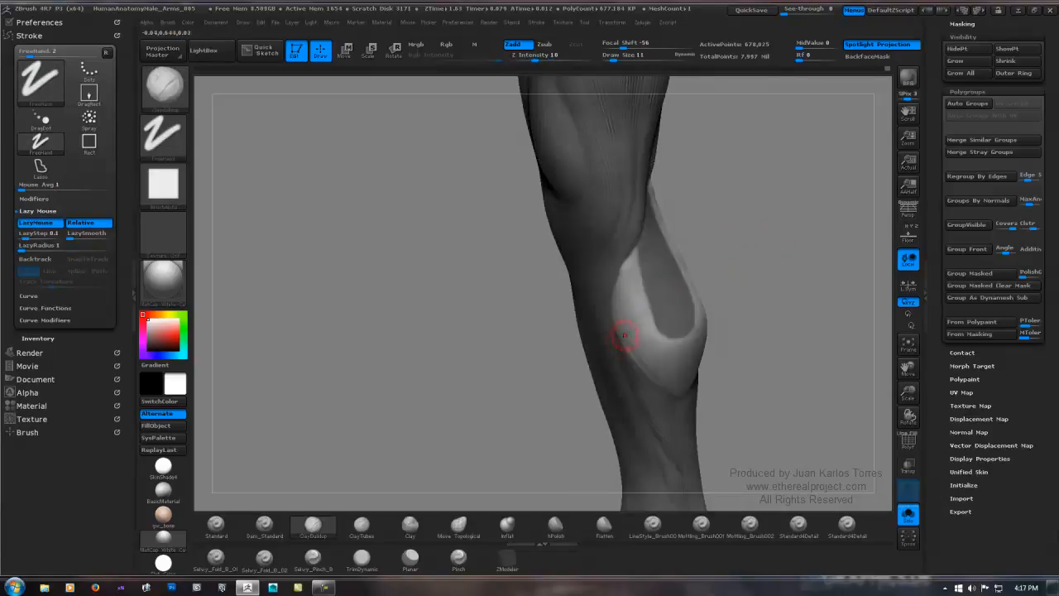
key("shift")
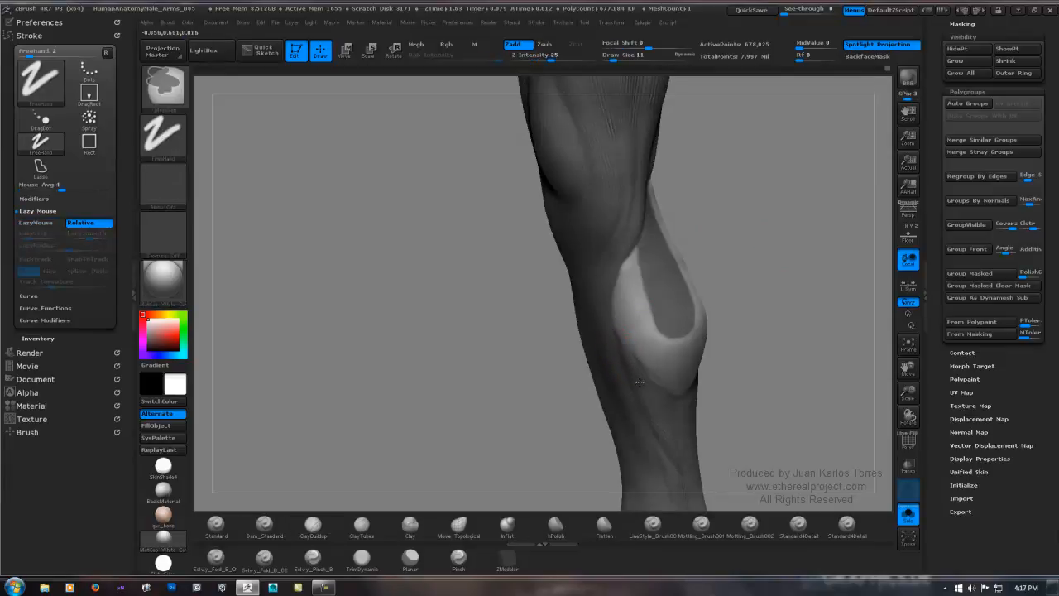
key("shift")
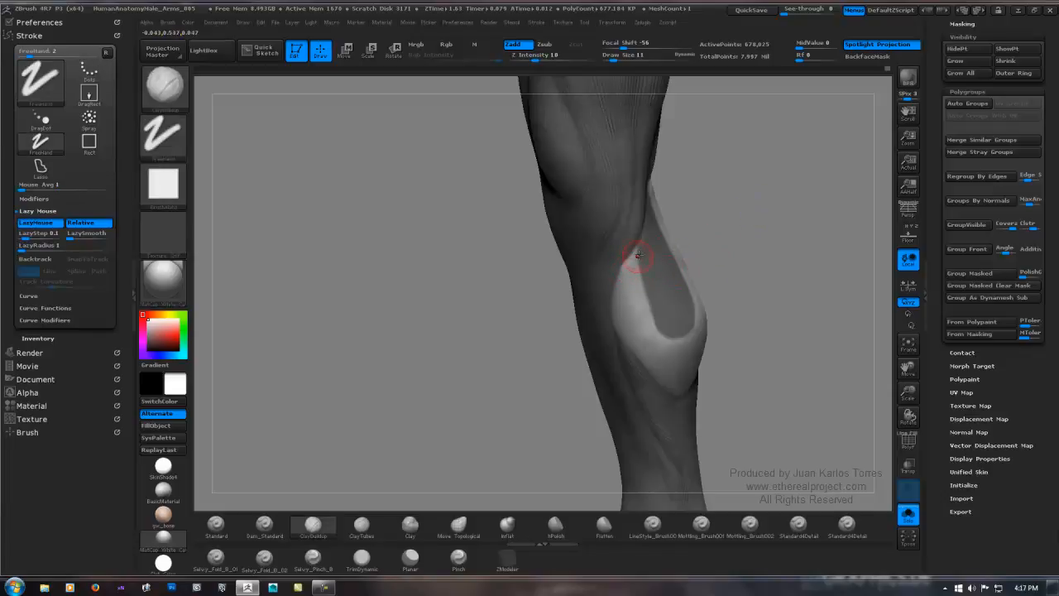
left_click_drag(761, 239, 585, 276, "alt")
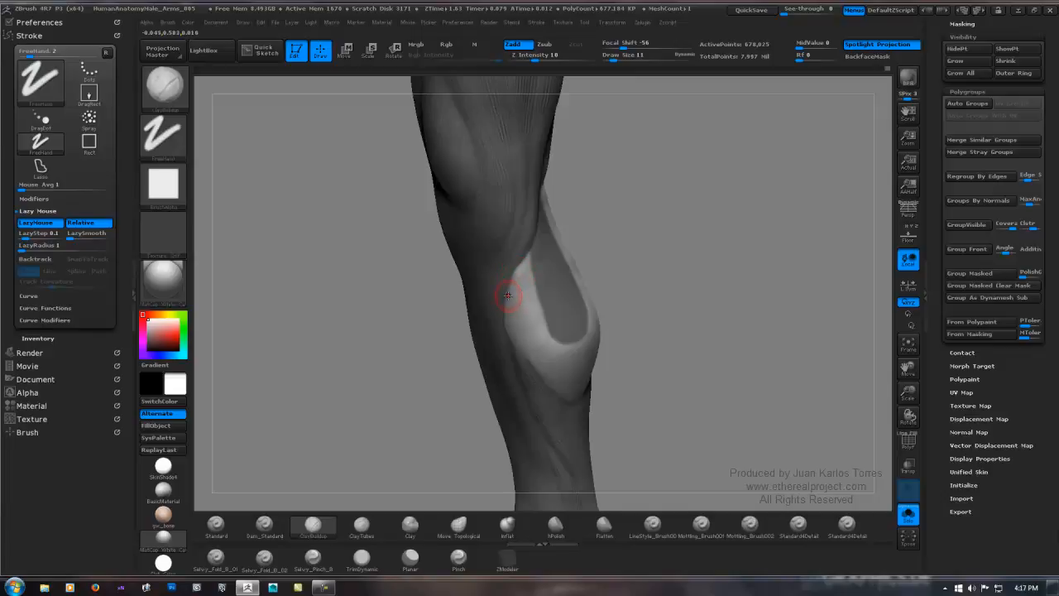
Rake fiber lines into the front and lower parts of the exposed calf rim in subtractive mode at intensity 3.
key("4")
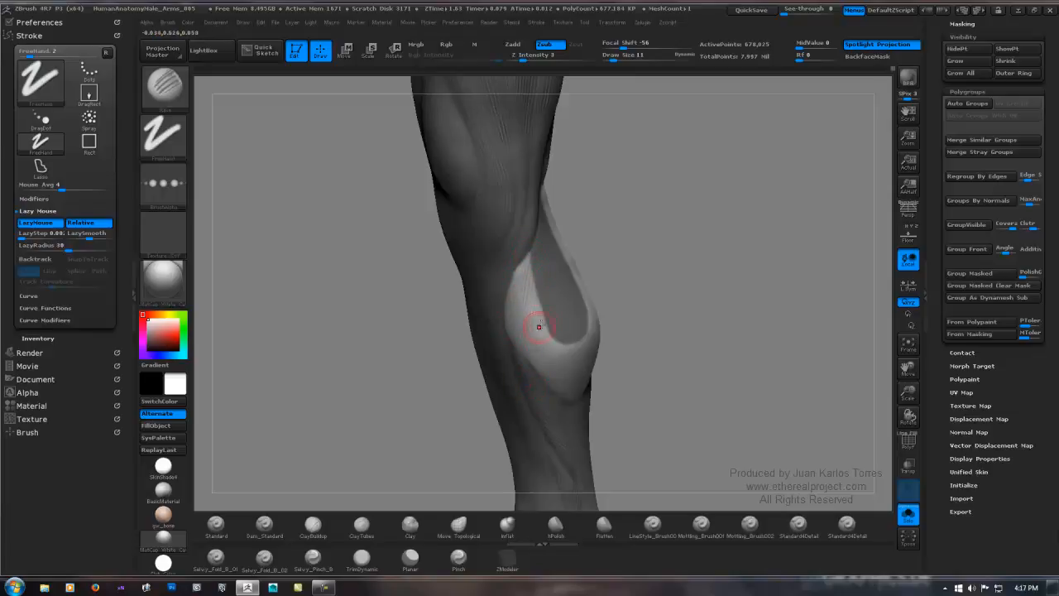
right_click_drag(585, 337, 557, 367)
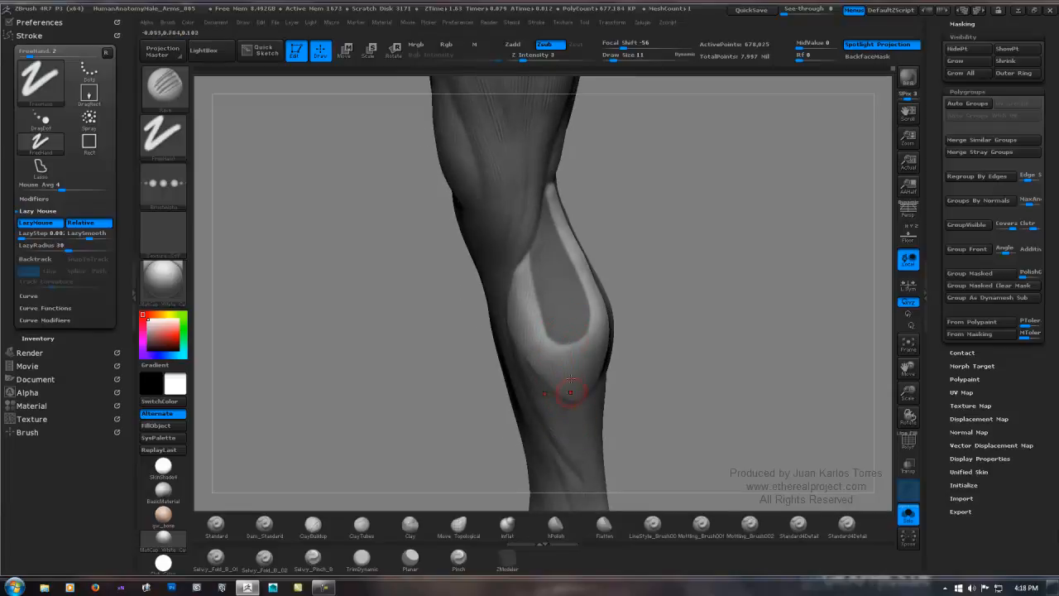
right_click_drag(579, 393, 584, 293)
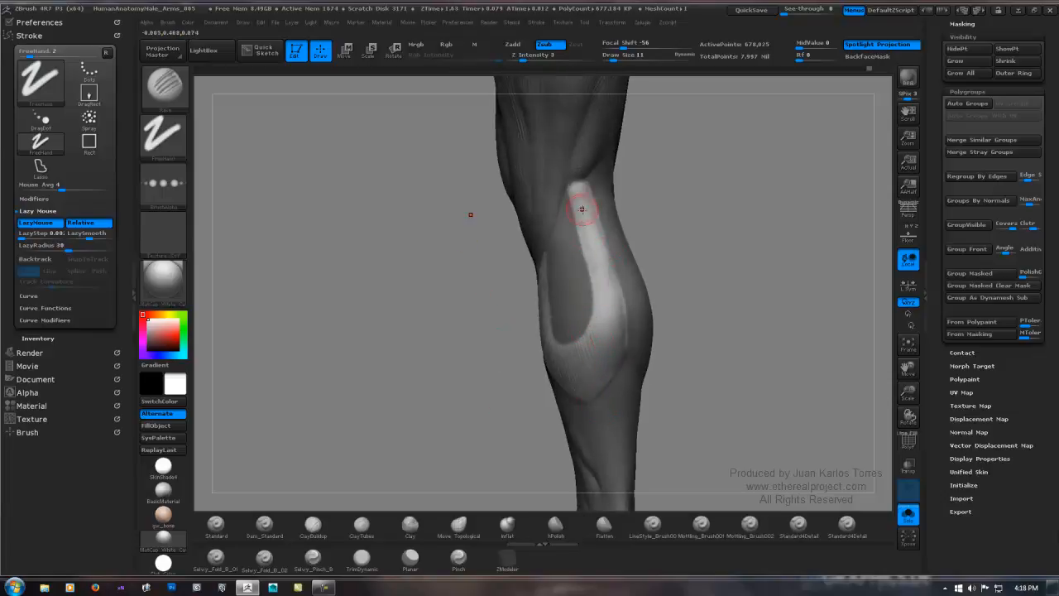
Rake long vertical fibers down the exposed band along the back of the calf at intensity 3.
right_click_drag(674, 236, 617, 220, "shift")
left_click_drag(606, 193, 610, 251)
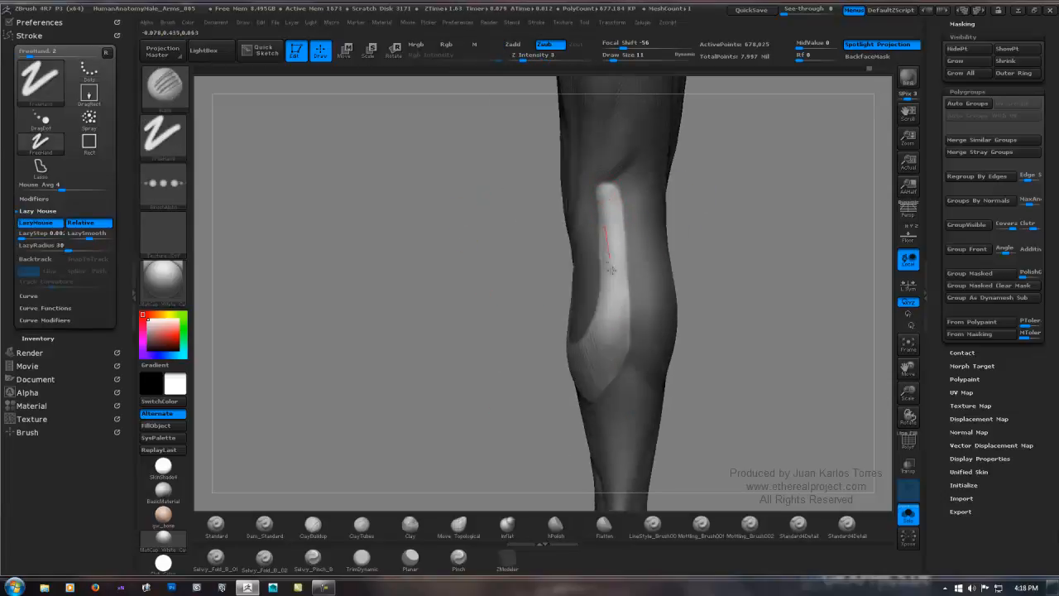
left_click_drag(597, 181, 619, 279)
left_click_drag(611, 186, 619, 242)
mouse_move(615, 193)
left_mouse_down()
mouse_move(617, 254)
mouse_move(604, 267)
left_mouse_up()
left_click_drag(613, 207, 628, 288)
left_click_drag(616, 218, 624, 272)
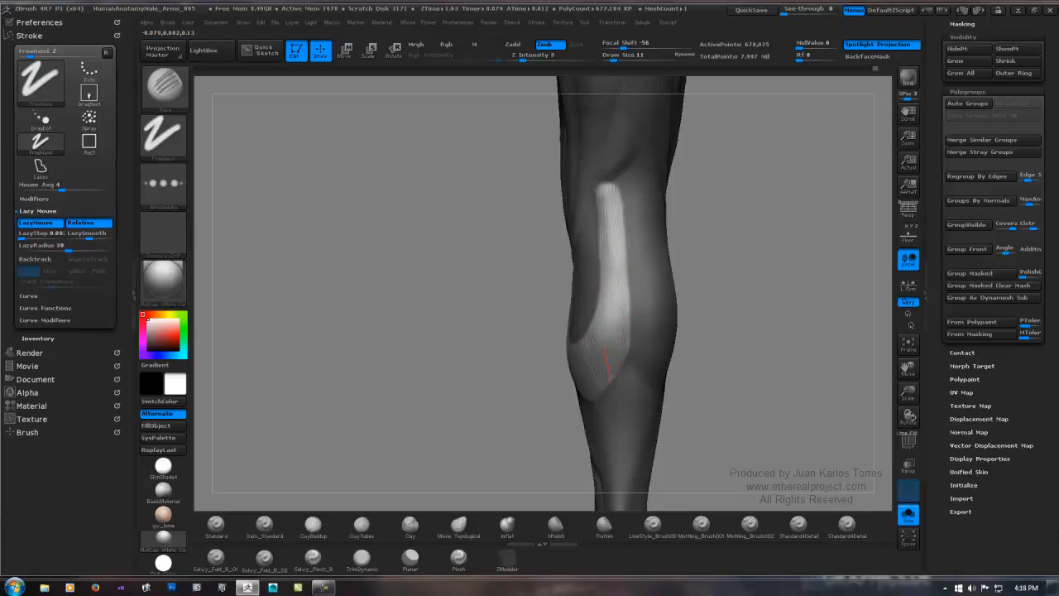
Rake more fiber lines into the exposed inner rim of the calf, covering its lower tip and upper back strip.
right_click_drag(617, 300, 668, 284)
left_click_drag(605, 270, 621, 310)
right_click_drag(621, 312, 573, 300)
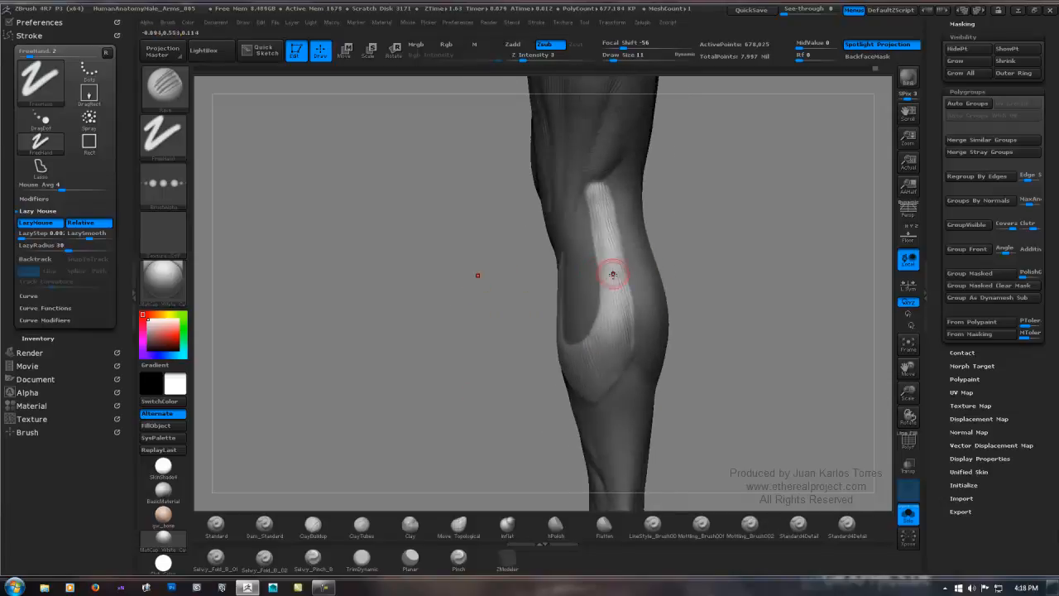
mouse_move(608, 243)
left_mouse_down()
mouse_move(592, 323)
mouse_move(585, 283)
left_mouse_up()
mouse_move(632, 226)
right_mouse_down()
mouse_move(692, 204)
mouse_move(765, 239)
mouse_move(699, 233)
right_mouse_up()
Invert the mask, rake vertical fiber lines into the elongated center of the calf muscle, and clear the mask.
left_click(747, 238, "ctrl")
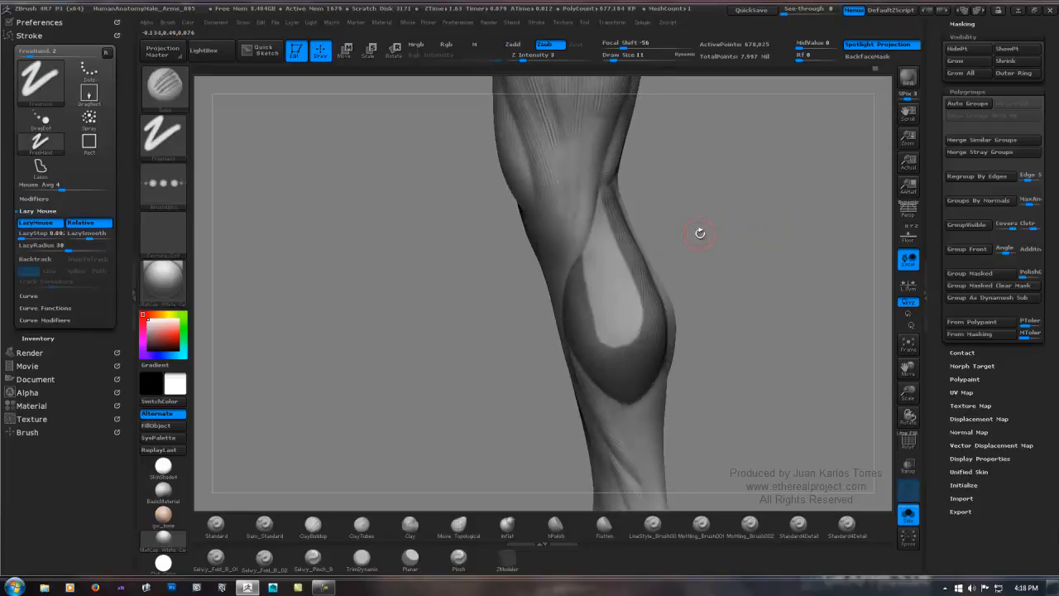
left_click_drag(588, 248, 592, 301)
mouse_move(611, 324)
left_mouse_down()
mouse_move(604, 267)
mouse_move(614, 319)
left_mouse_up()
left_click_drag(603, 290, 611, 331)
left_click_drag(618, 286, 622, 312)
left_click_drag(736, 215, 722, 261, "ctrl")
Rake long fiber lines at intensity 3 from beneath the calf muscle down both sides of the lower leg toward the heel.
right_click_drag(773, 243, 703, 226, "ctrl")
mouse_move(702, 226)
left_mouse_down()
mouse_move(734, 218)
mouse_move(769, 237)
mouse_move(636, 260)
mouse_move(695, 256)
mouse_move(638, 260)
mouse_move(574, 312)
mouse_move(582, 248)
left_mouse_up()
right_click_drag(582, 249, 716, 248, "ctrl")
mouse_move(715, 248)
left_mouse_down()
mouse_move(582, 301)
mouse_move(595, 243)
mouse_move(534, 283)
mouse_move(561, 268)
mouse_move(552, 341)
left_mouse_up()
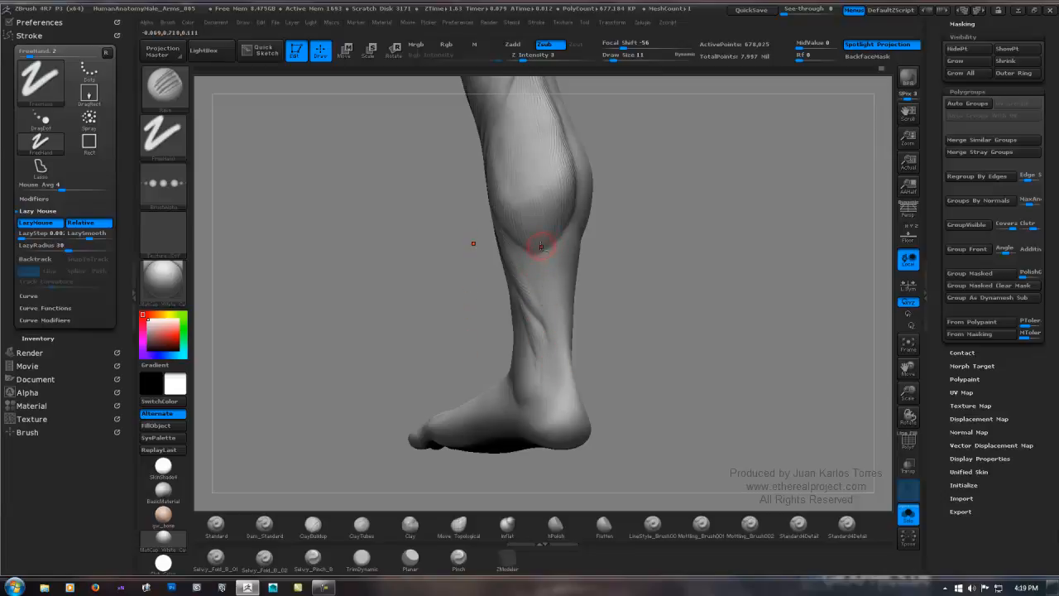
mouse_move(547, 253)
left_mouse_down()
mouse_move(551, 357)
mouse_move(580, 294)
left_mouse_up()
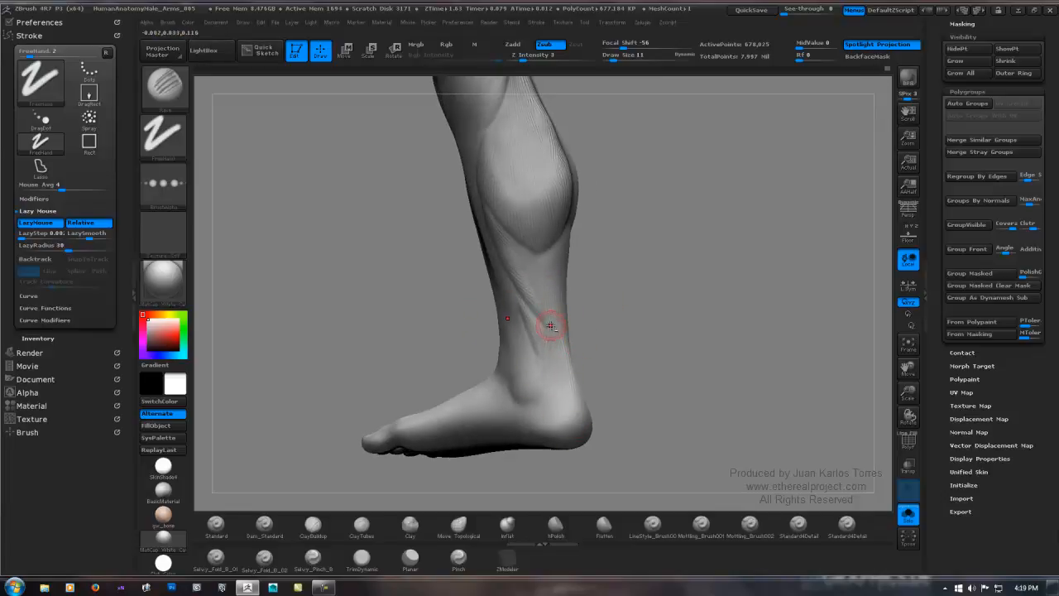
left_click_drag(577, 335, 573, 224)
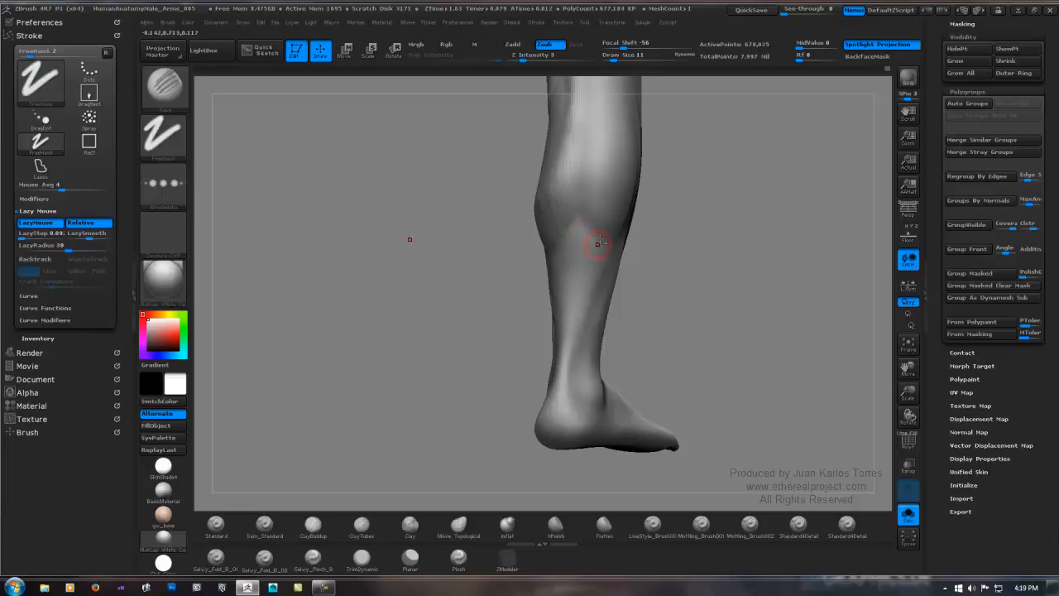
left_click_drag(407, 250, 492, 246)
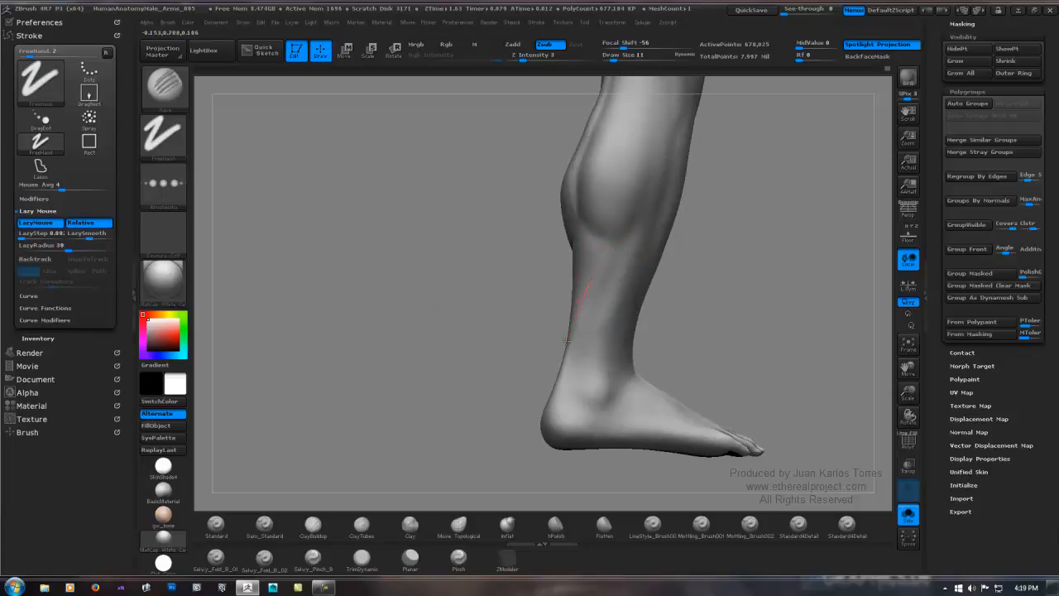
left_click_drag(490, 290, 439, 290)
mouse_move(574, 309)
left_mouse_down()
mouse_move(559, 401)
mouse_move(558, 389)
left_mouse_up()
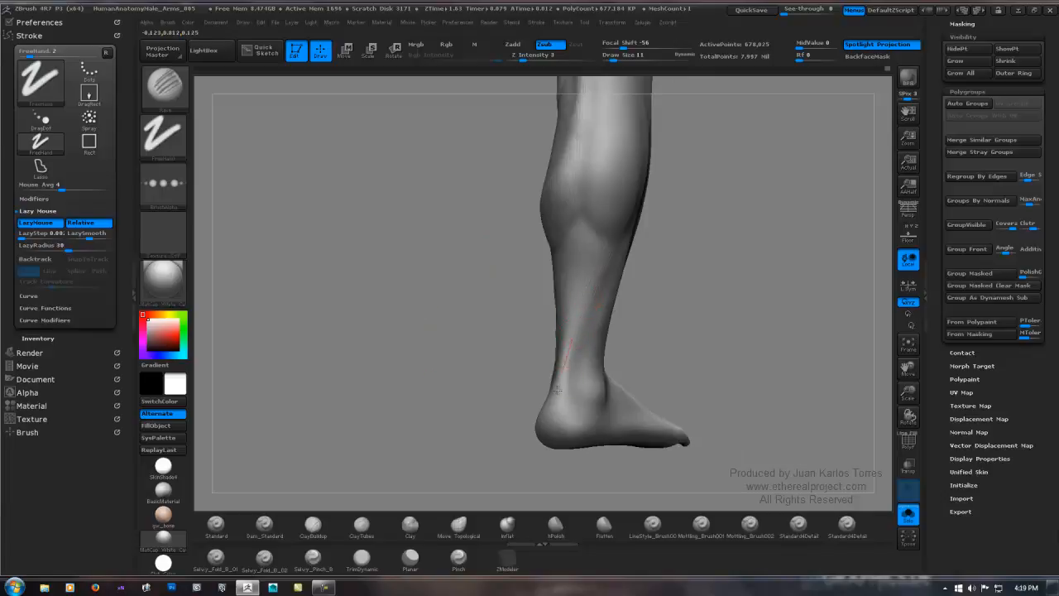
Smooth the raked lines above the heel and blend them with further rake strokes along the Achilles tendon.
left_click_drag(607, 258, 595, 293, "shift")
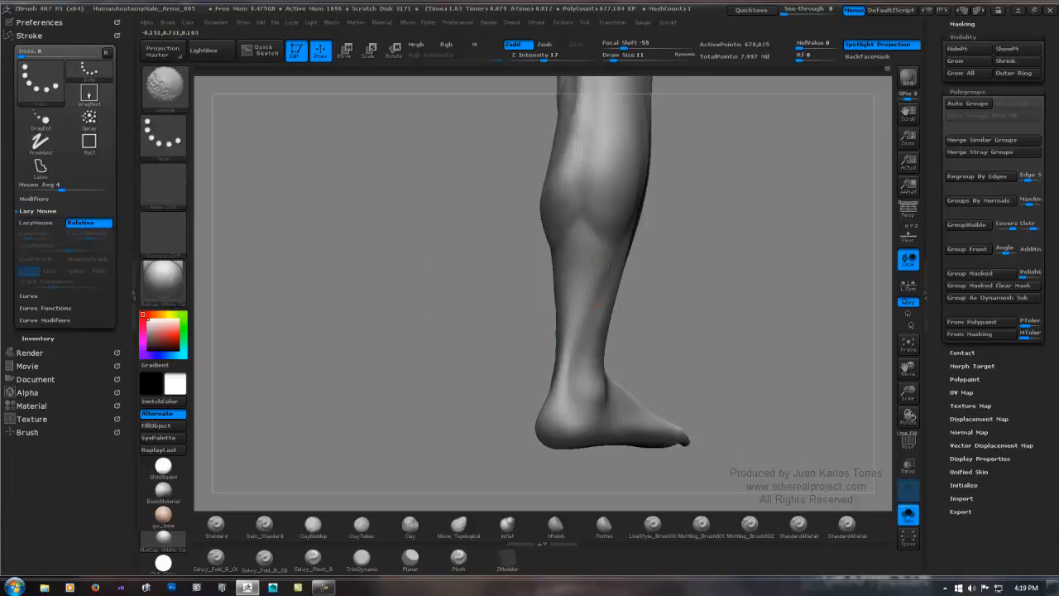
key("alt")
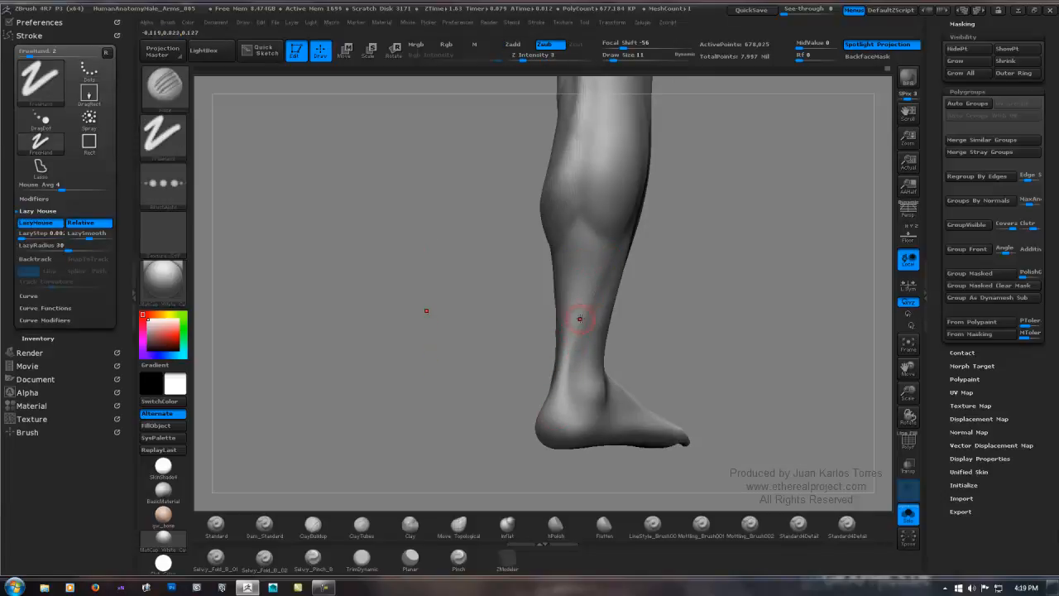
left_click_drag(422, 306, 451, 346)
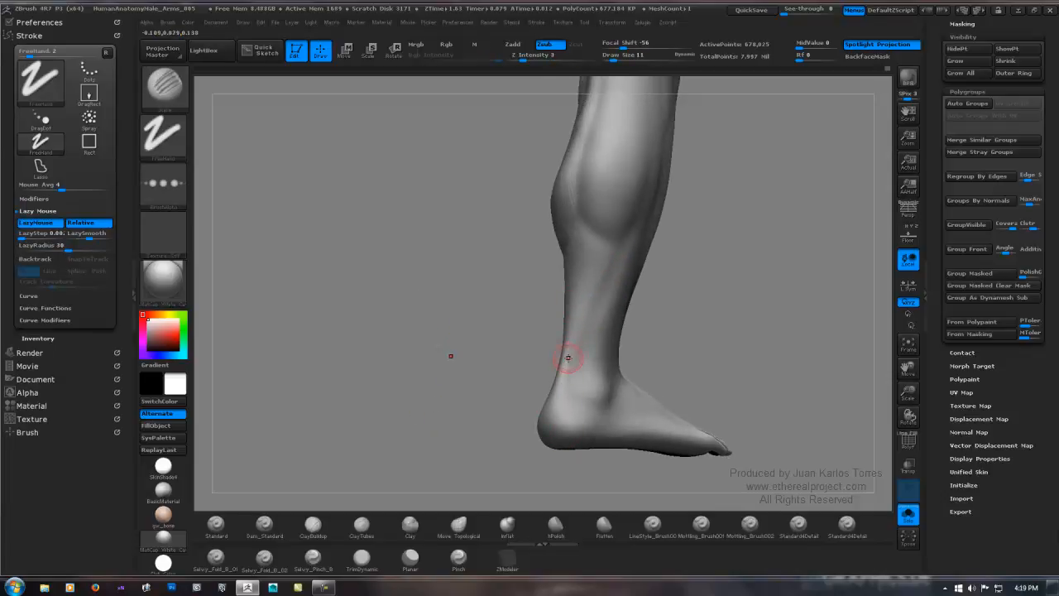
left_click_drag(567, 355, 613, 290)
key("shift")
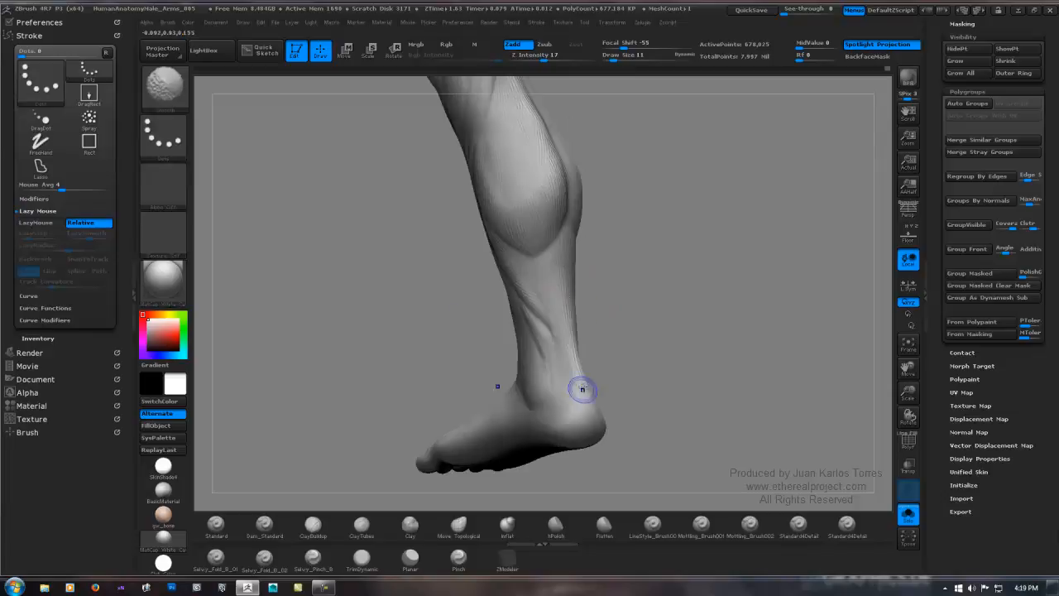
left_click_drag(447, 298, 459, 265, "shift")
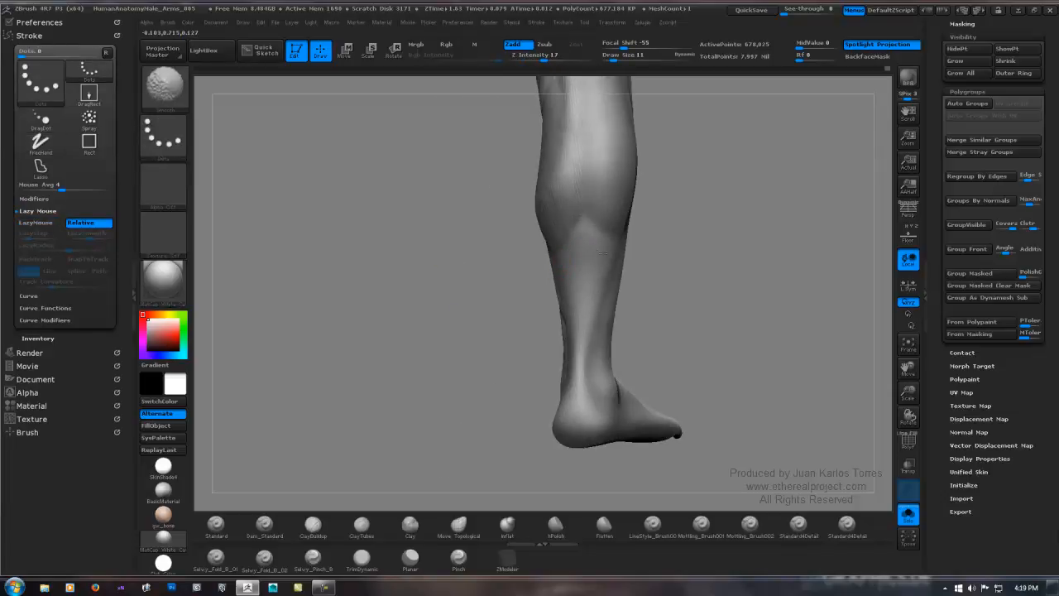
left_click_drag(433, 333, 620, 350, "shift")
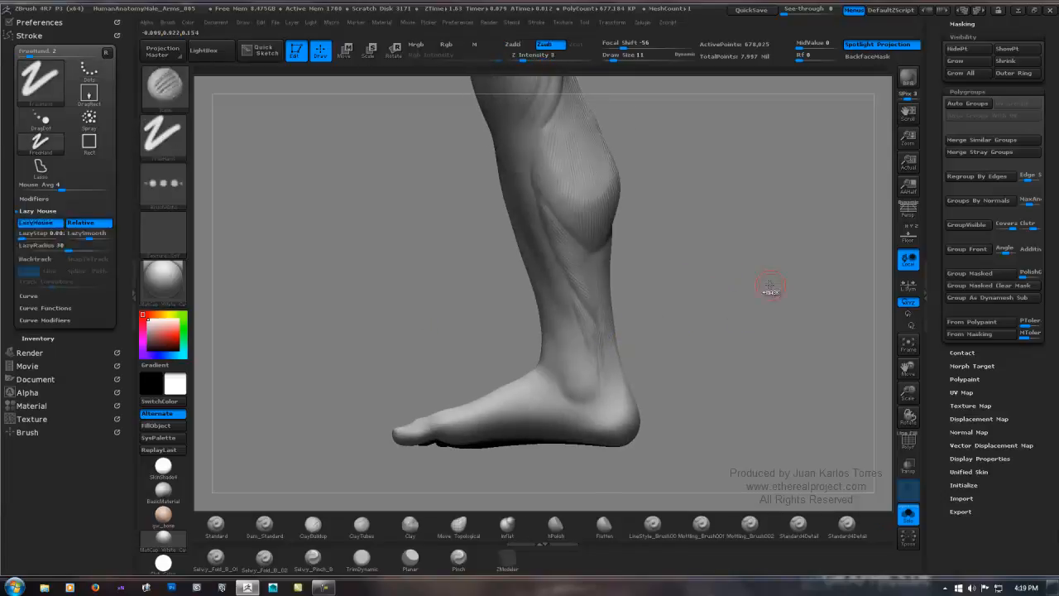
Paint a mask strip along the inner shin from below the knee down to the inner ankle bone.
mouse_move(770, 286)
left_mouse_down("alt")
mouse_move(686, 267)
mouse_move(658, 312)
mouse_move(634, 290)
mouse_move(667, 282)
mouse_move(607, 289)
mouse_move(665, 290)
mouse_move(626, 274)
mouse_move(665, 273)
mouse_move(631, 289)
mouse_move(764, 248)
left_mouse_up("alt")
mouse_move(612, 281)
left_mouse_down()
mouse_move(655, 265)
mouse_move(587, 293)
mouse_move(541, 277)
mouse_move(600, 258)
mouse_move(617, 311)
mouse_move(593, 284)
mouse_move(598, 295)
mouse_move(605, 262)
mouse_move(629, 246)
mouse_move(568, 315)
mouse_move(579, 291)
mouse_move(504, 279)
left_mouse_up()
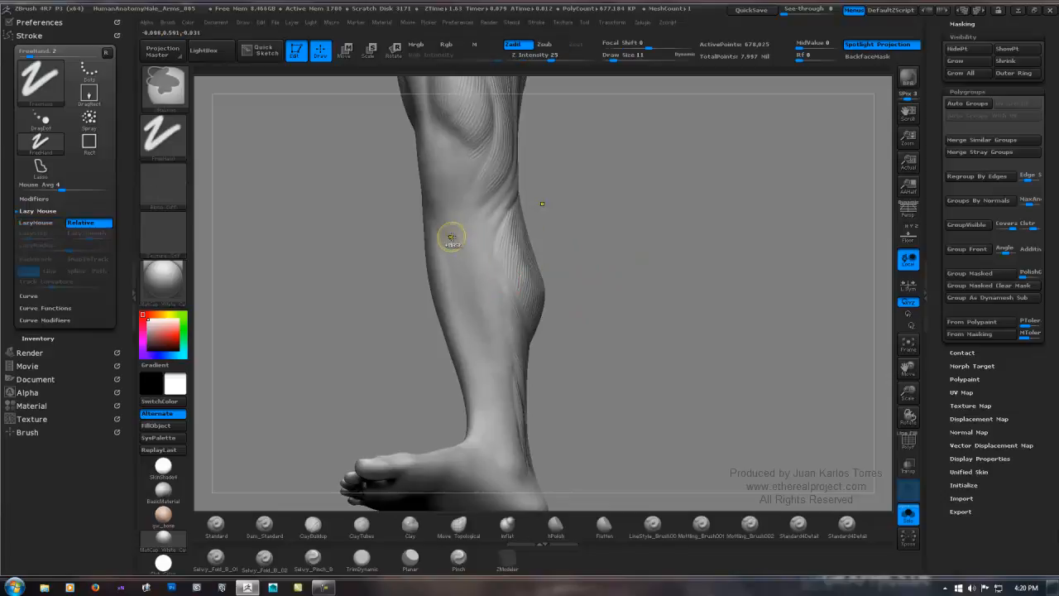
left_click_drag(450, 233, 495, 383, "ctrl")
mouse_move(468, 251)
left_mouse_down("ctrl")
mouse_move(490, 340)
mouse_move(481, 263)
left_mouse_up("ctrl")
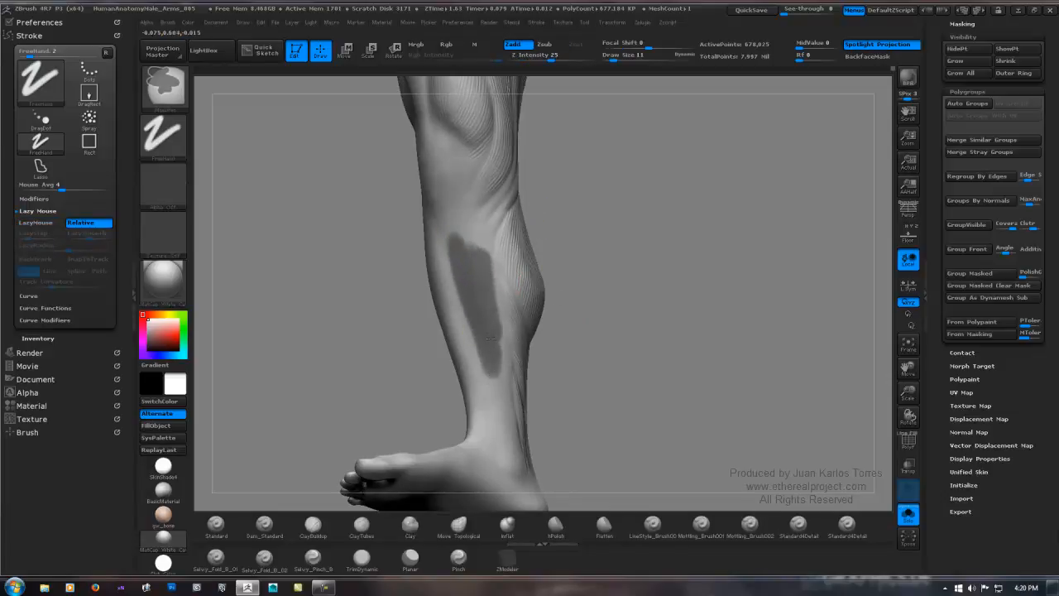
mouse_move(494, 346)
left_mouse_down("ctrl")
mouse_move(506, 455)
mouse_move(505, 387)
mouse_move(484, 335)
left_mouse_up("ctrl")
right_click_drag(484, 335, 453, 313)
mouse_move(462, 245)
left_mouse_down("ctrl")
mouse_move(477, 229)
mouse_move(489, 265)
left_mouse_up("ctrl")
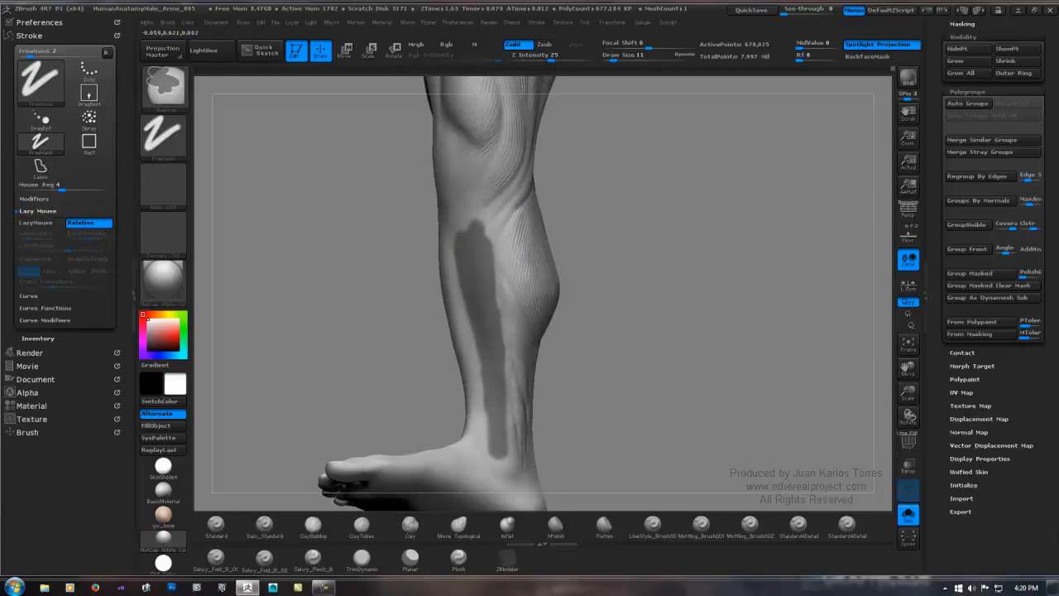
right_click_drag(485, 336, 495, 288)
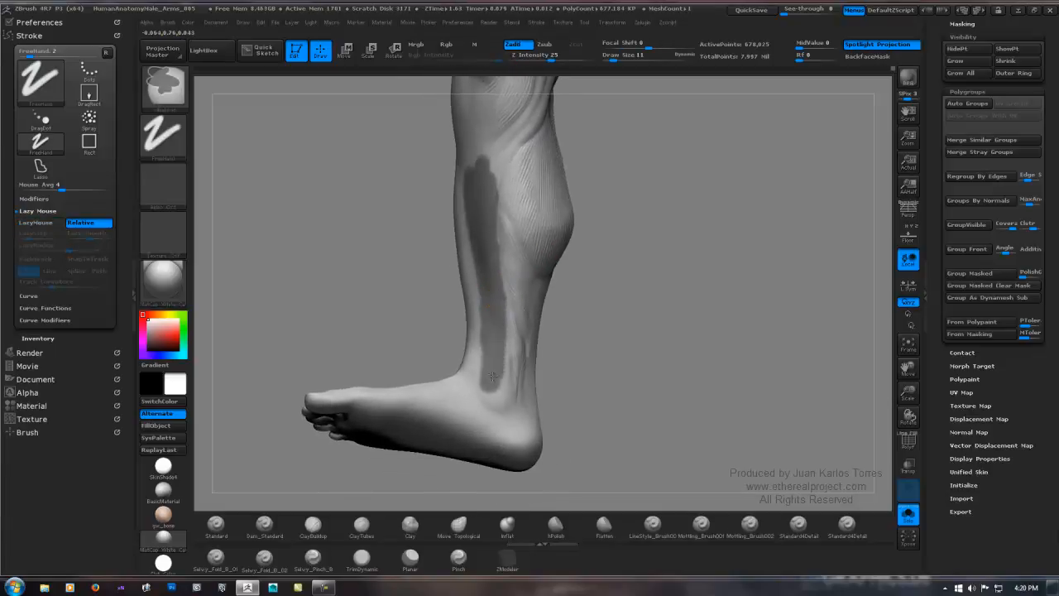
mouse_move(492, 377)
left_mouse_down("ctrl")
mouse_move(491, 406)
mouse_move(505, 407)
mouse_move(493, 324)
left_mouse_up("ctrl")
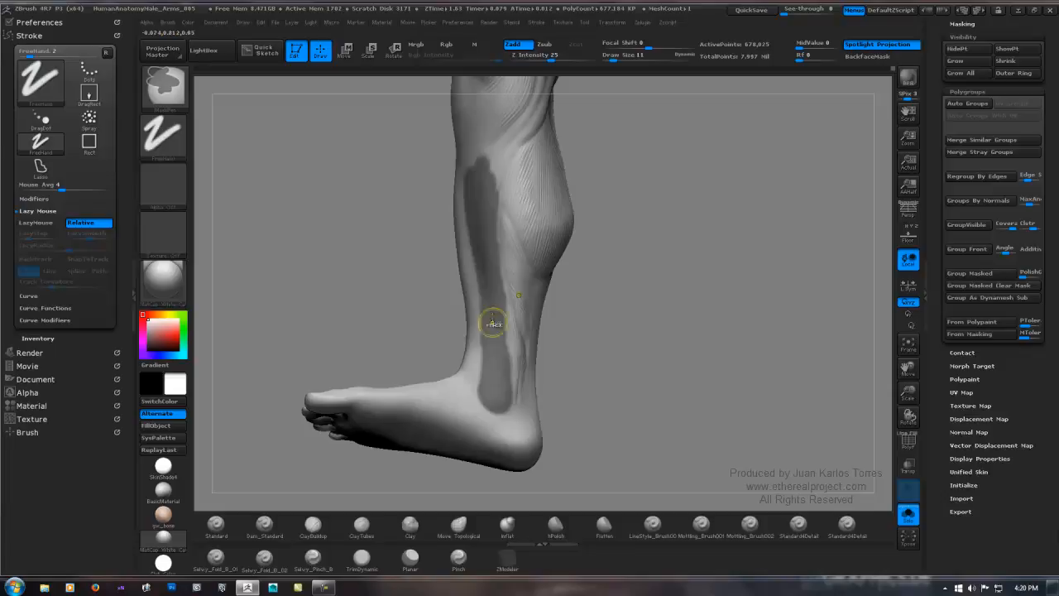
Widen and round off the shin mask's upper end below the knee and even out its long edges.
right_click_drag(494, 323, 613, 294)
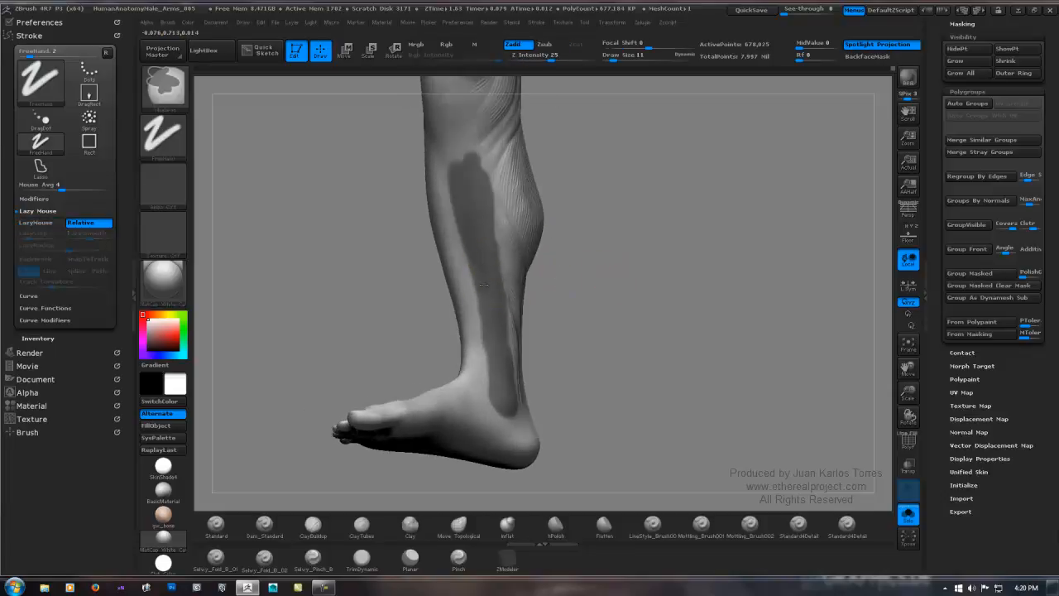
mouse_move(553, 236)
right_mouse_down()
mouse_move(593, 243)
mouse_move(615, 273)
right_mouse_up()
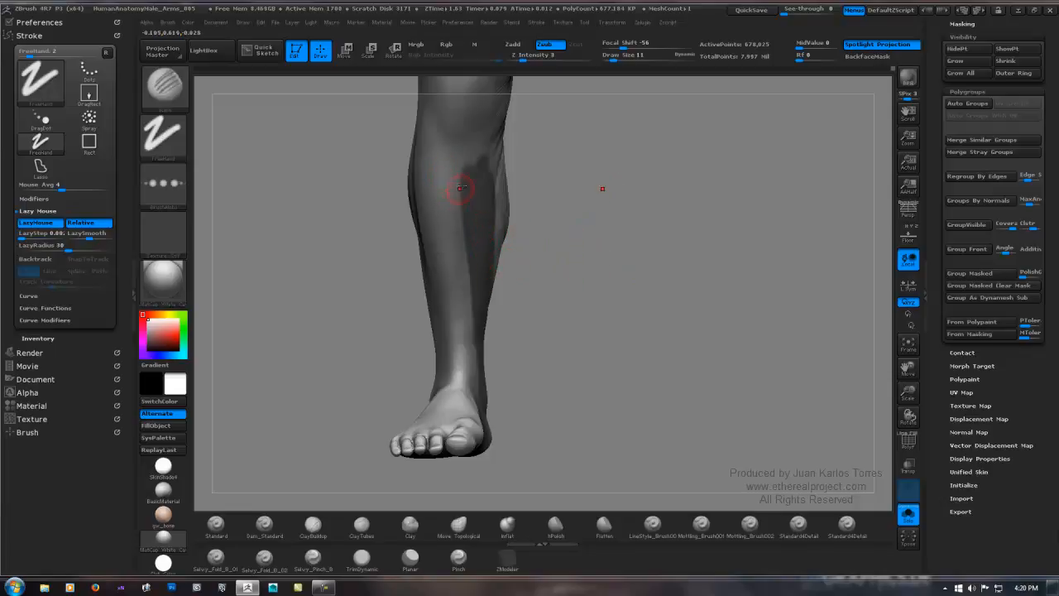
right_click_drag(453, 196, 397, 184)
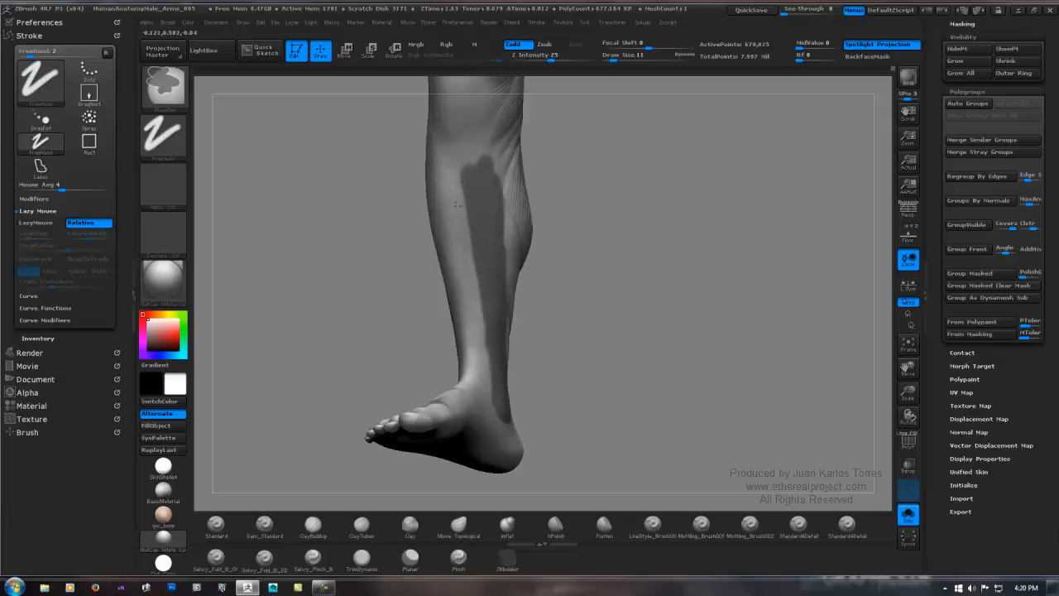
left_click_drag(458, 157, 462, 154, "ctrl")
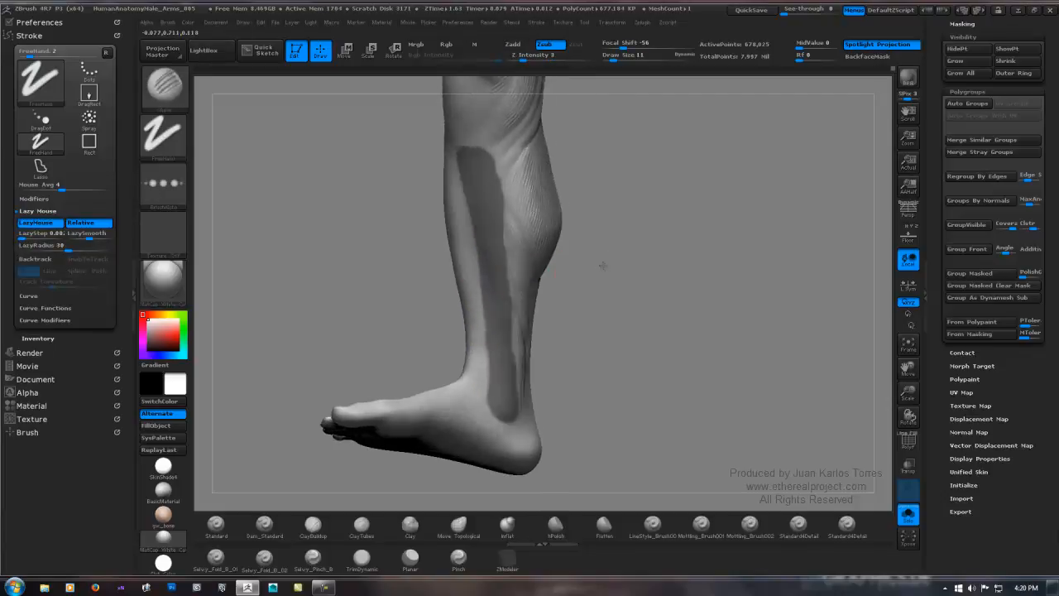
left_click_drag(603, 266, 595, 332)
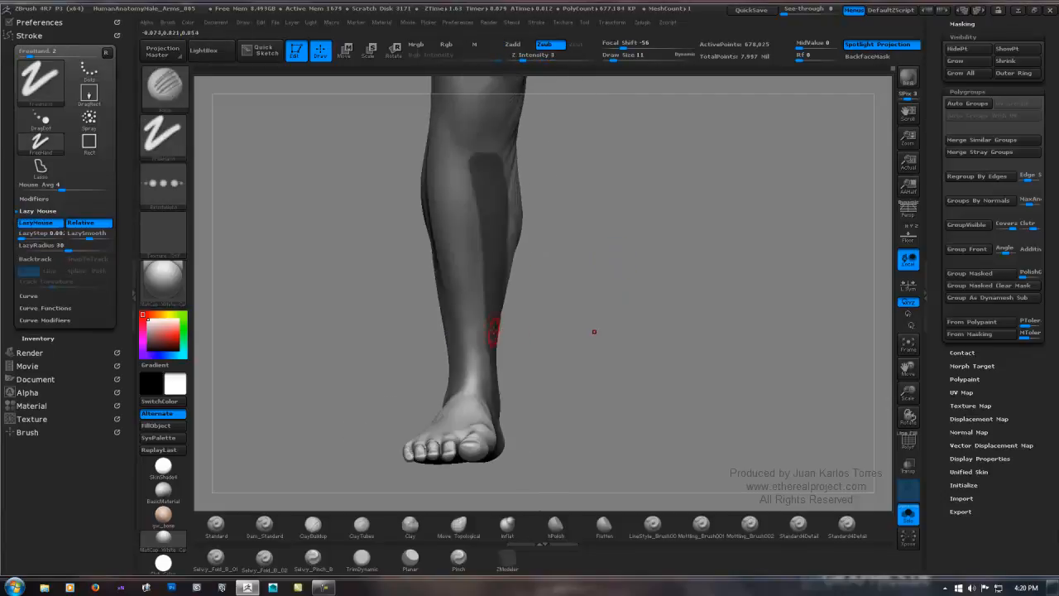
left_click_drag(615, 243, 567, 296)
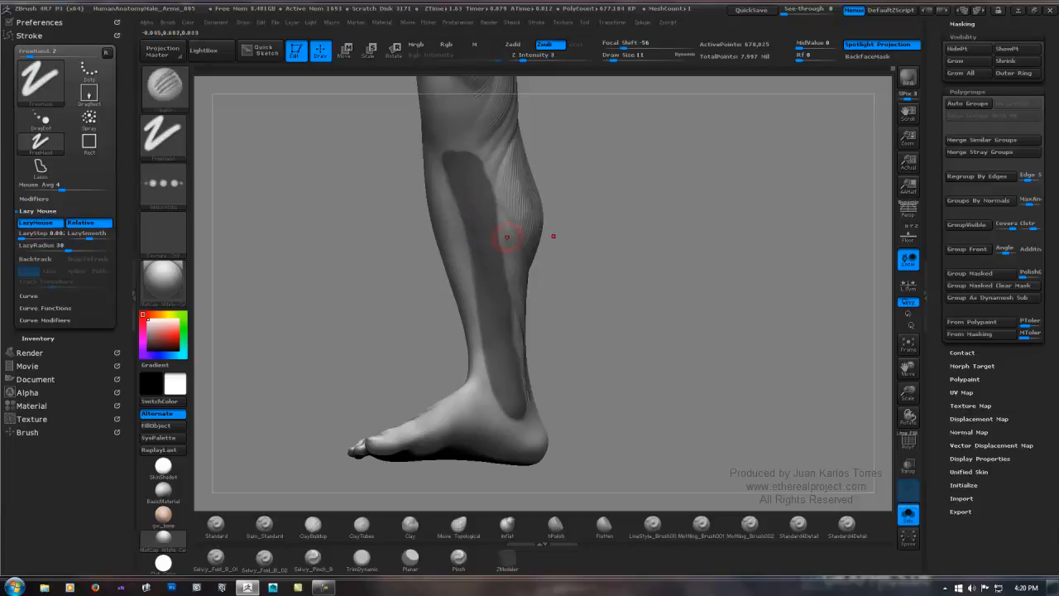
left_click_drag(553, 237, 549, 194)
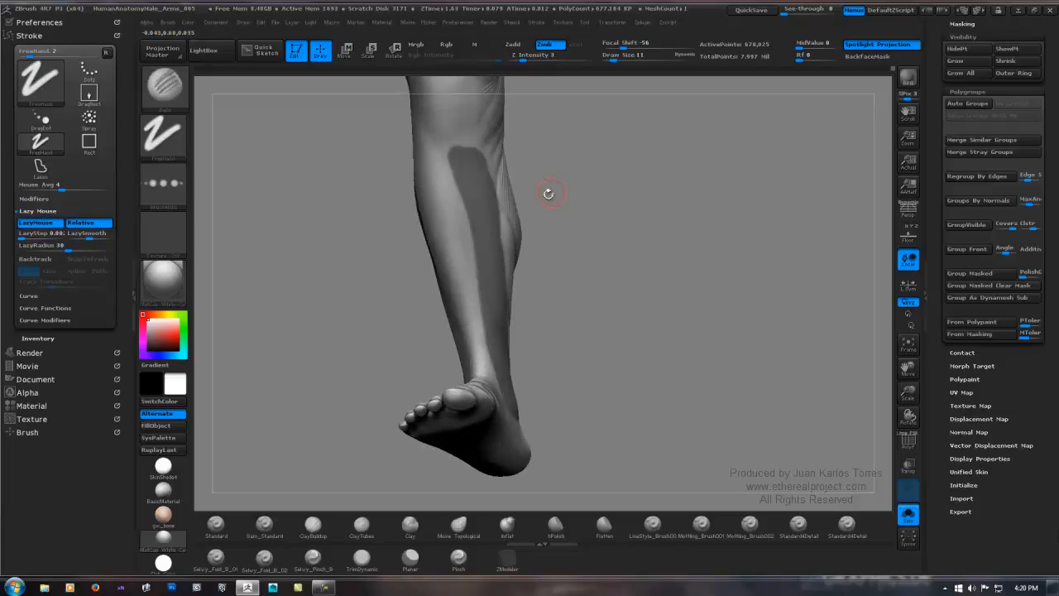
Invert the mask to expose the shin strip and set up the hPolish brush with draw size 22 and intensity 7.
left_click(620, 215, "ctrl")
left_click_drag(626, 223, 633, 208)
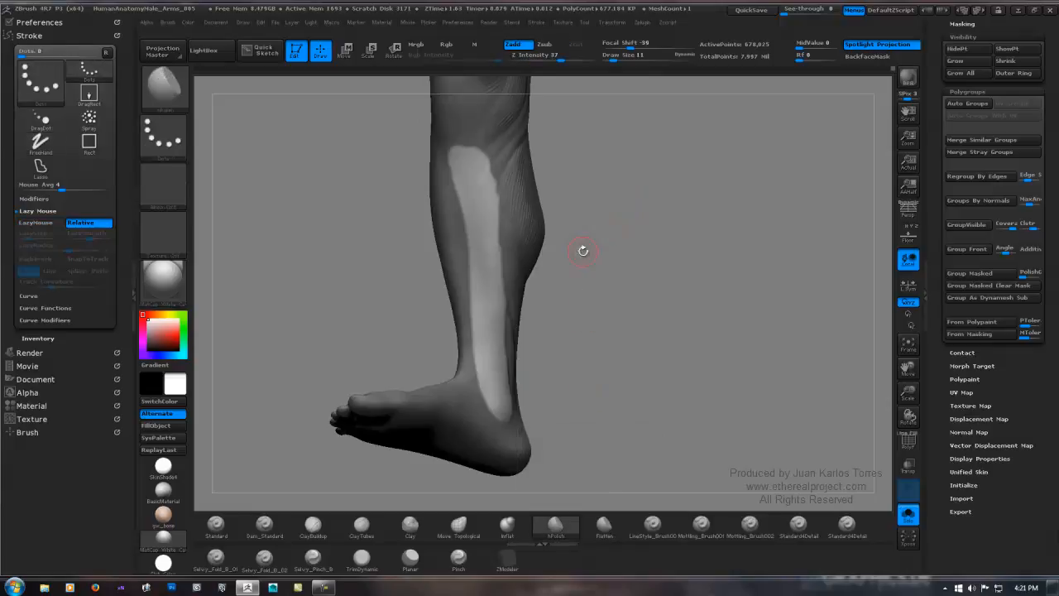
key("space")
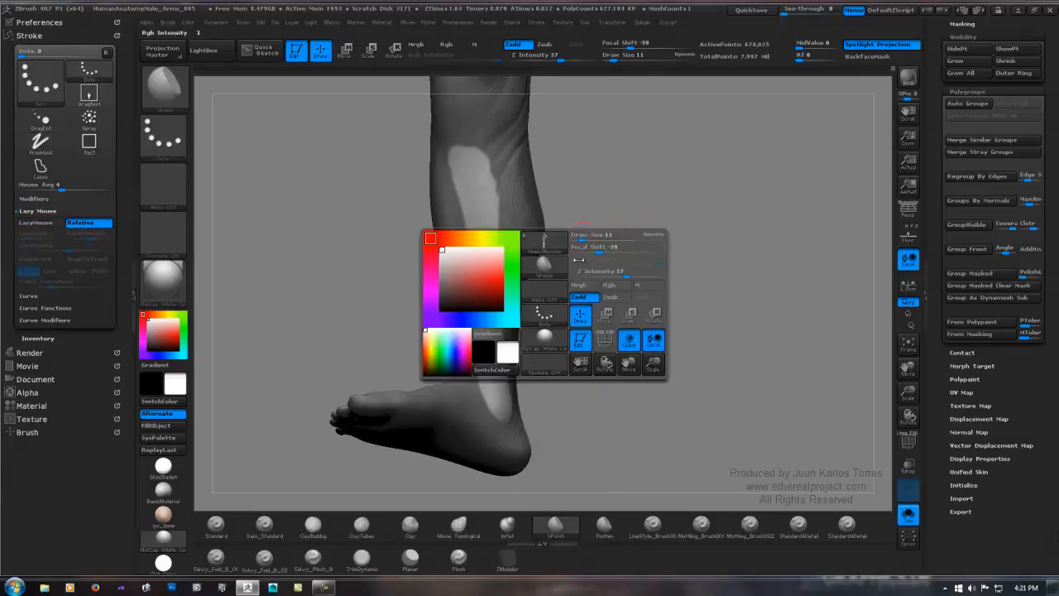
mouse_move(582, 274)
left_mouse_down()
mouse_move(603, 274)
mouse_move(589, 239)
left_mouse_up()
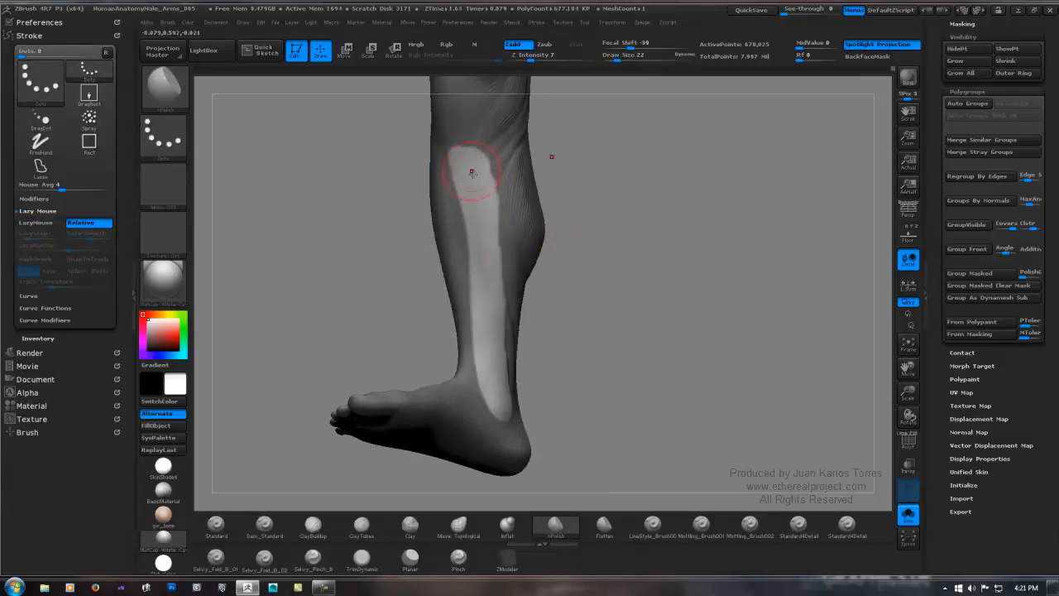
Polish the exposed shin bone surface flat from below the knee to the inner ankle, and clear the mask.
left_click_drag(563, 248, 484, 190)
left_click_drag(571, 248, 496, 250)
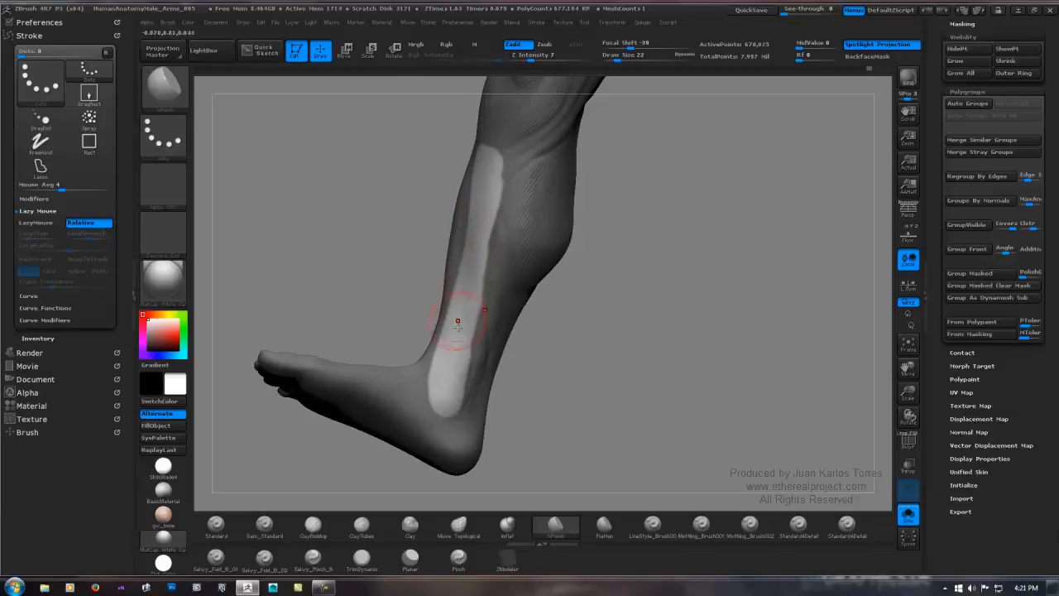
mouse_move(478, 273)
left_mouse_down()
mouse_move(479, 210)
mouse_move(454, 201)
left_mouse_up()
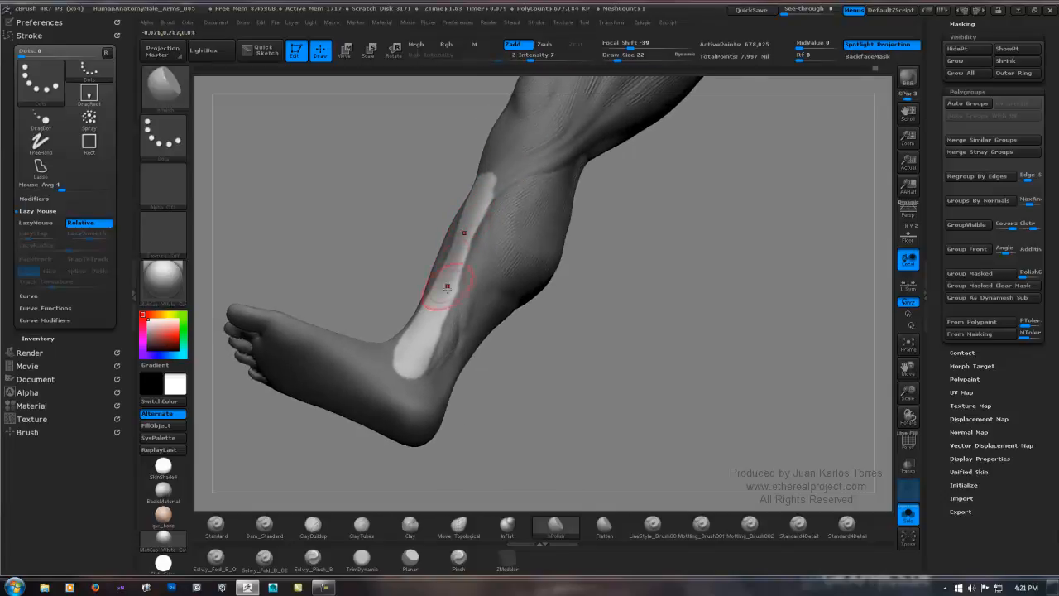
mouse_move(425, 307)
left_mouse_down()
mouse_move(473, 217)
mouse_move(461, 199)
left_mouse_up()
mouse_move(449, 348)
left_mouse_down()
mouse_move(446, 173)
mouse_move(460, 175)
left_mouse_up()
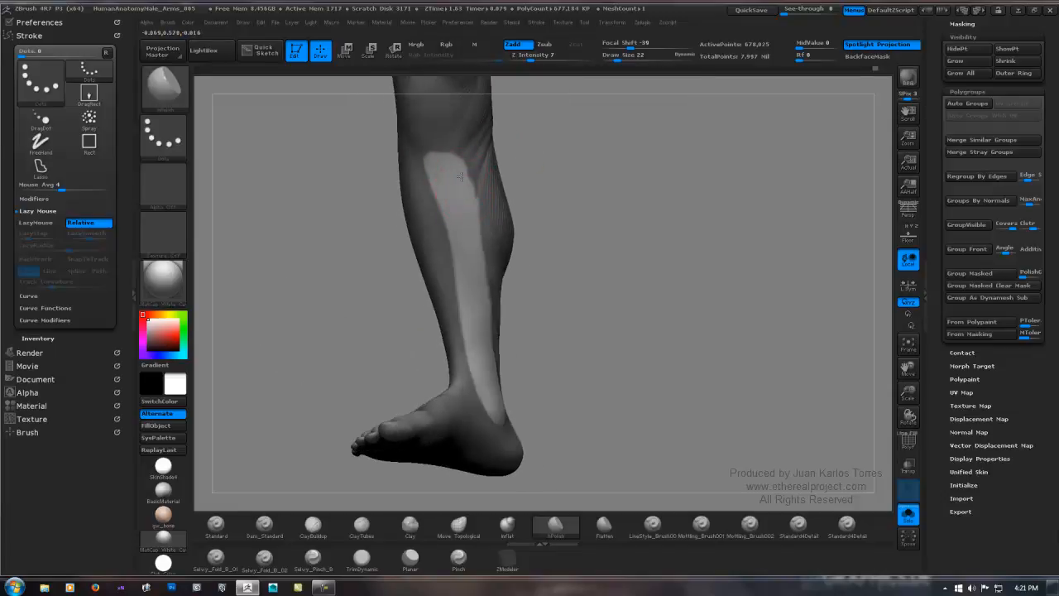
left_click_drag(482, 234, 478, 193)
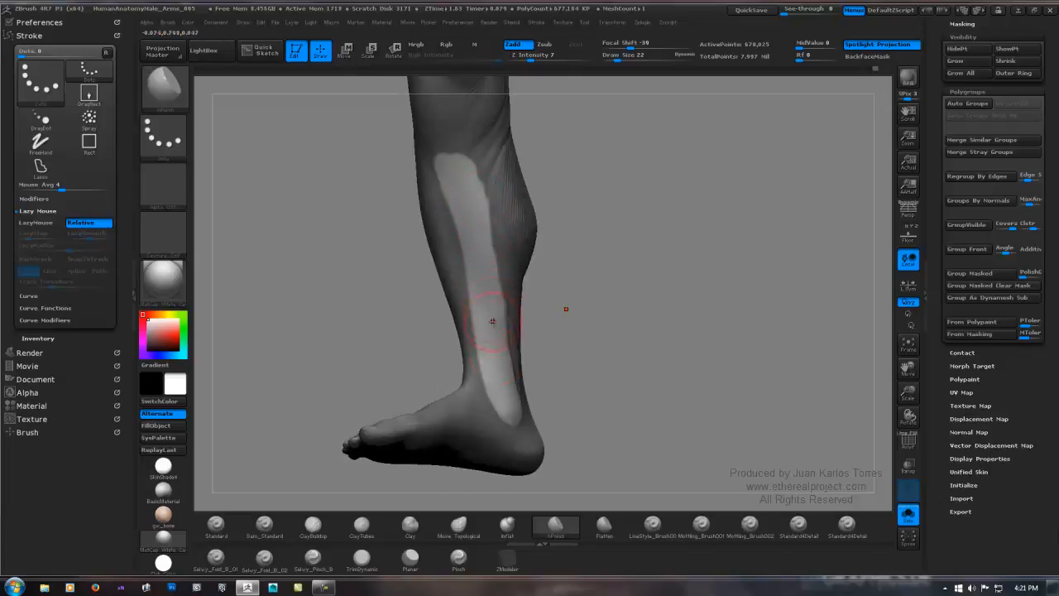
left_click_drag(649, 237, 697, 230, "ctrl")
right_click_drag(698, 230, 572, 228, "ctrl")
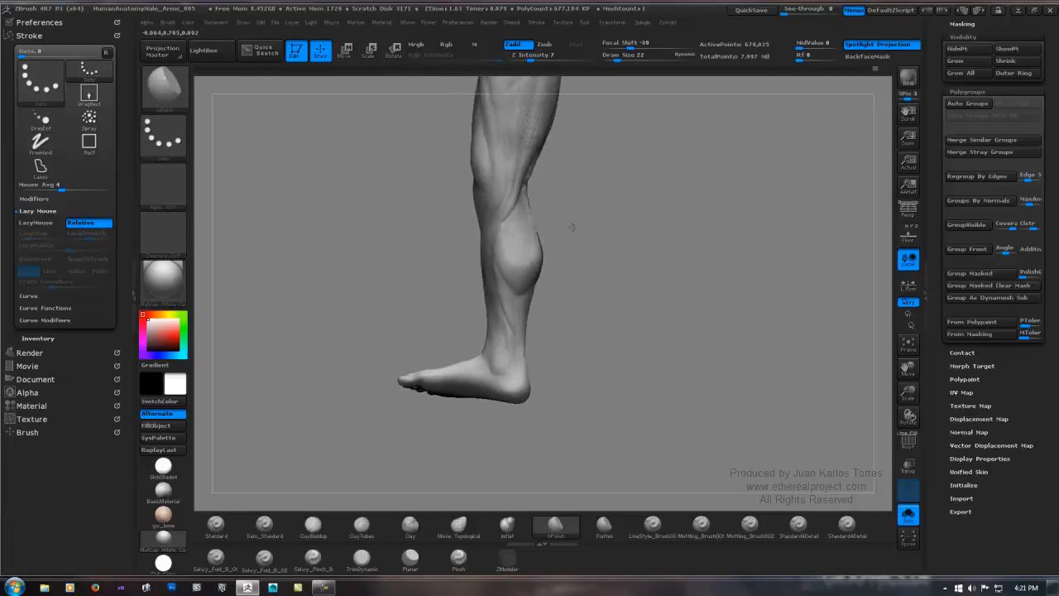
mouse_move(571, 227)
left_mouse_down()
mouse_move(620, 220)
mouse_move(572, 243)
mouse_move(646, 199)
mouse_move(613, 221)
mouse_move(620, 199)
mouse_move(620, 253)
mouse_move(620, 220)
mouse_move(594, 261)
left_mouse_up()
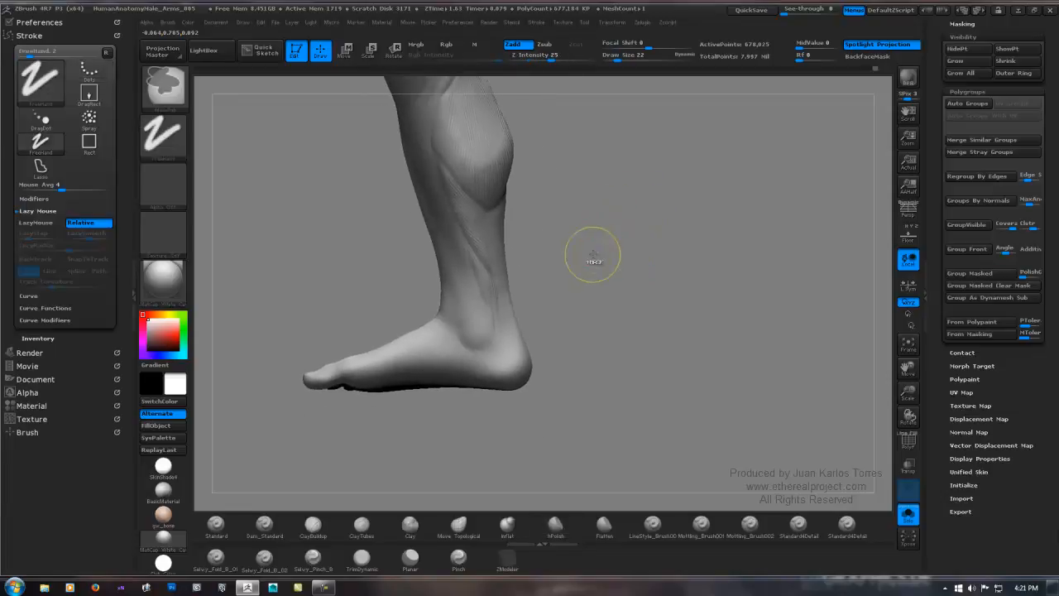
right_click_drag(593, 254, 650, 237, "ctrl")
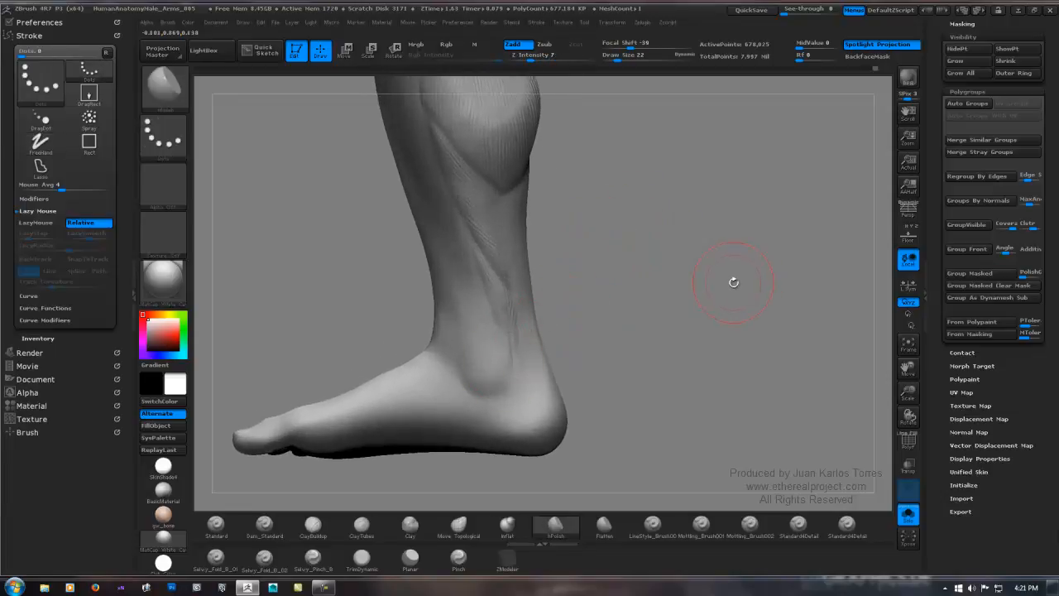
Try masking a narrow wedge between the inner ankle bone and the Achilles tendon with draw size 5, and invert the mask.
mouse_move(621, 267)
left_mouse_down("alt")
mouse_move(641, 311)
mouse_move(563, 284)
mouse_move(692, 275)
mouse_move(655, 276)
mouse_move(652, 287)
left_mouse_up("alt")
key("space")
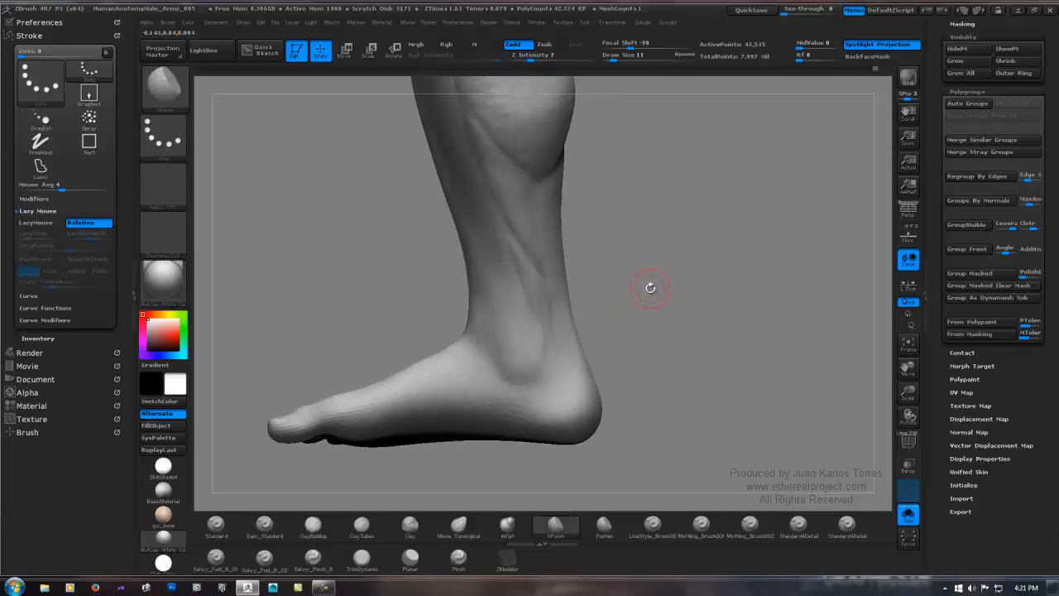
left_click_drag(599, 324, 571, 438, "alt")
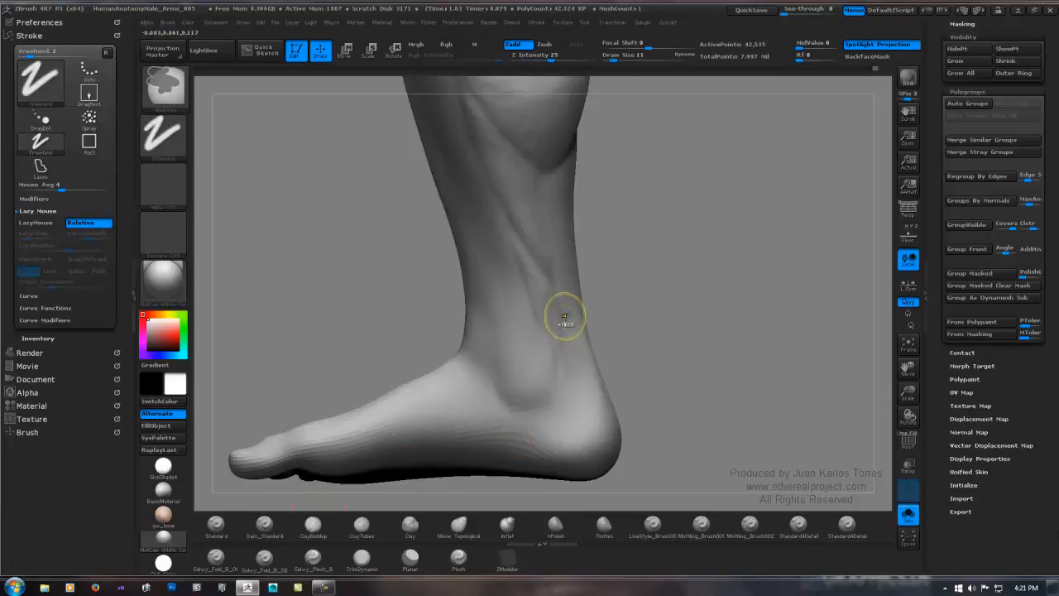
left_click_drag(565, 319, 567, 352, "ctrl")
key("ctrl+z")
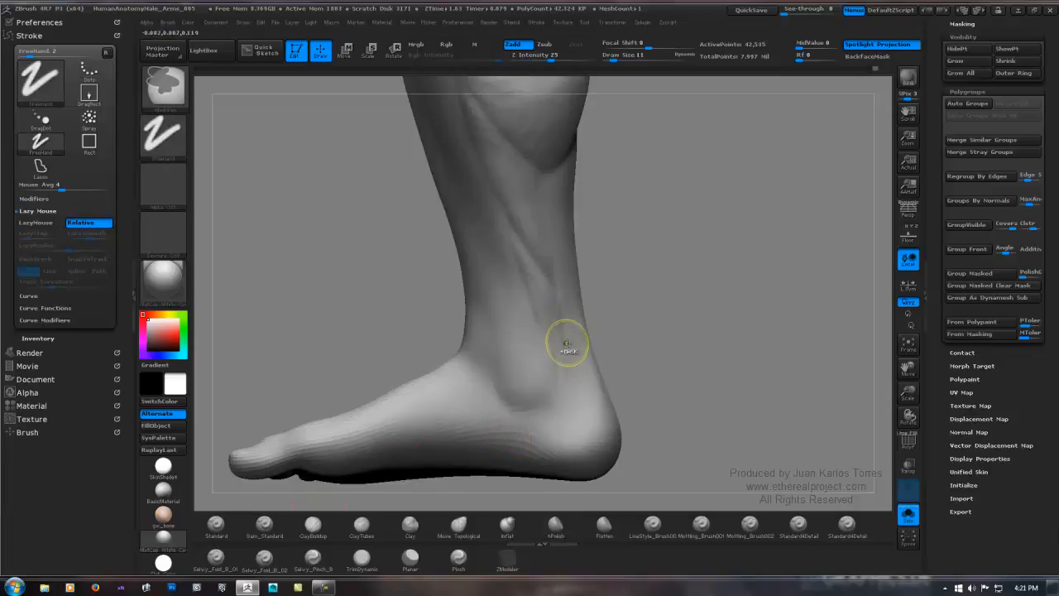
key("space")
mouse_move(566, 320)
left_mouse_down("ctrl")
mouse_move(575, 399)
mouse_move(573, 370)
left_mouse_up("ctrl")
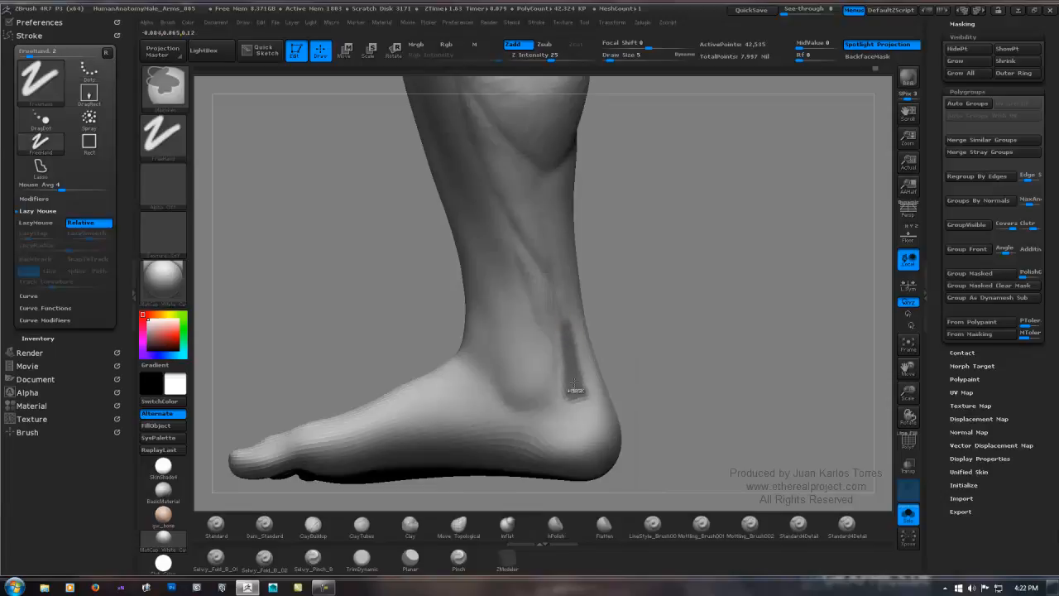
left_click_drag(567, 327, 571, 353, "ctrl")
left_click_drag(581, 393, 571, 403, "ctrl")
left_click_drag(579, 339, 576, 369, "ctrl")
left_click(648, 335, "ctrl")
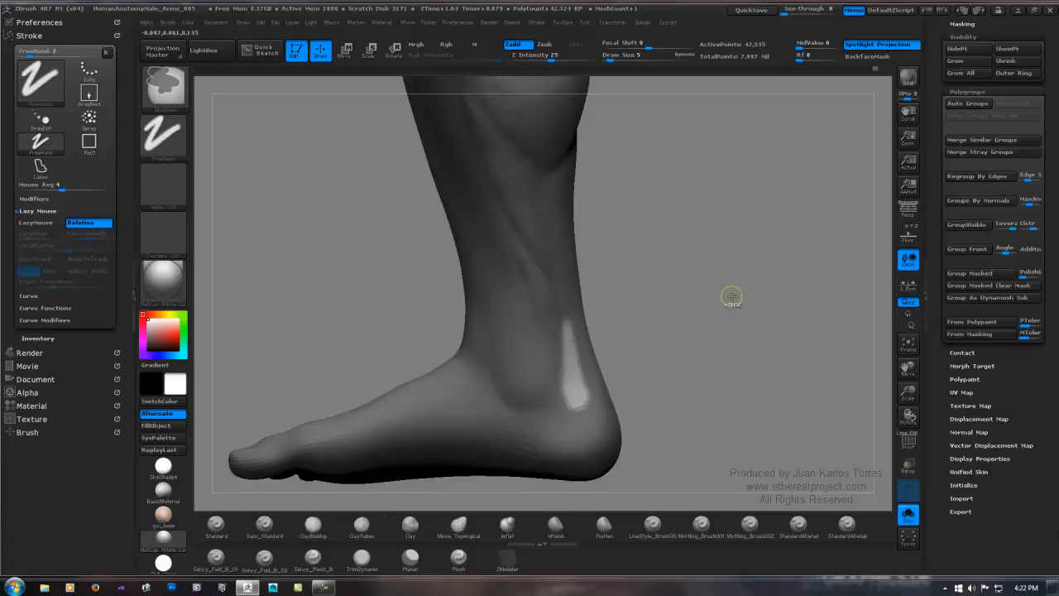
left_click_drag(733, 297, 669, 302, "ctrl")
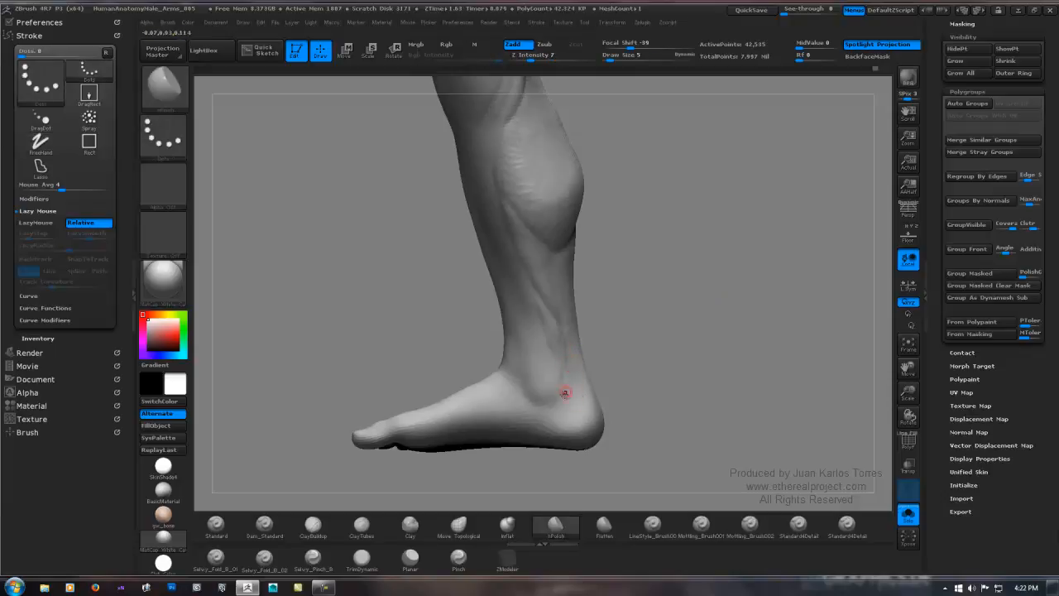
Carve thin grooves along the hollow between the inner ankle and the Achilles tendon with the Dam_Standard brush in subtract mode at intensity 7.
left_click(264, 525)
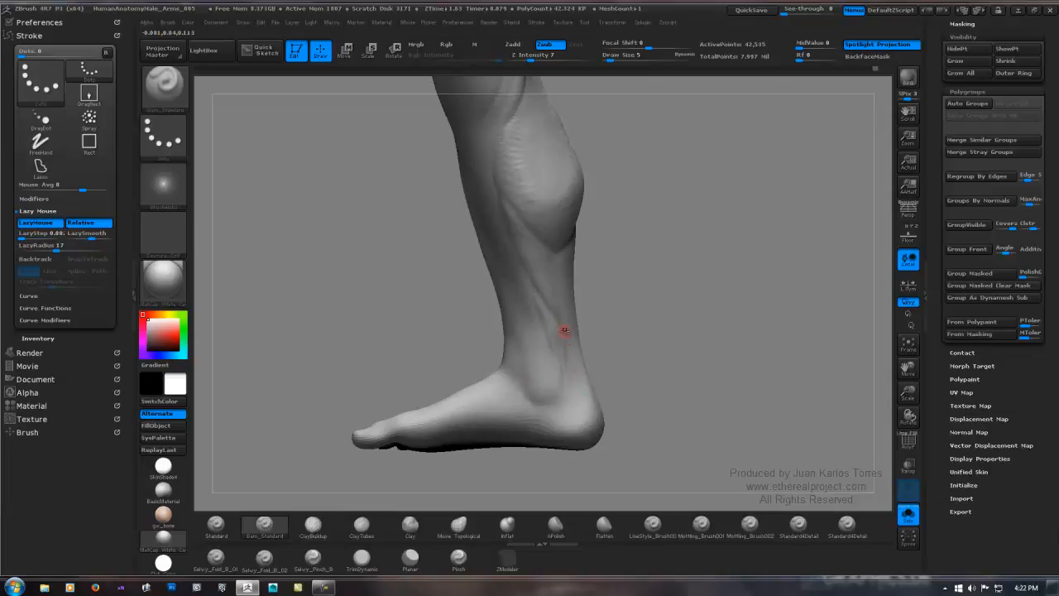
key("space")
mouse_move(571, 354)
left_mouse_down()
mouse_move(579, 375)
mouse_move(575, 355)
left_mouse_up()
left_click_drag(584, 401, 584, 409)
left_click_drag(581, 351, 595, 403)
left_click_drag(581, 394, 582, 406)
mouse_move(580, 352)
left_mouse_down()
mouse_move(654, 358)
mouse_move(587, 360)
left_mouse_up()
Mask a tapered strip in the hollow in front of the Achilles tendon, trim its front edge, and invert the mask.
mouse_move(587, 359)
right_mouse_down()
mouse_move(580, 355)
mouse_move(598, 357)
right_mouse_up()
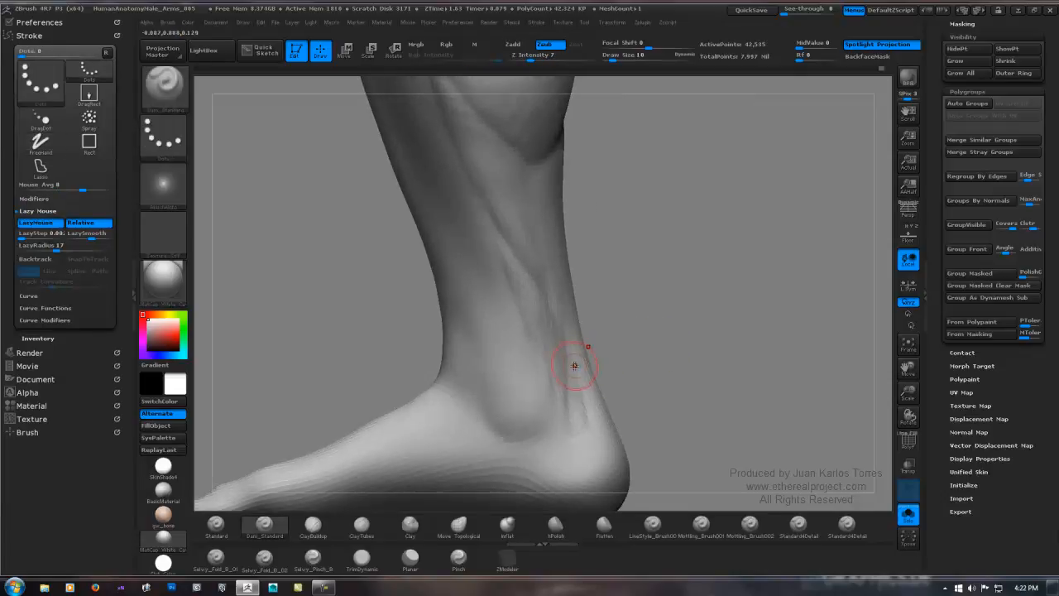
mouse_move(573, 334)
left_mouse_down("ctrl")
mouse_move(595, 433)
mouse_move(570, 454)
mouse_move(597, 449)
left_mouse_up("ctrl")
mouse_move(547, 317)
left_mouse_down("ctrl+alt")
mouse_move(552, 406)
mouse_move(547, 393)
left_mouse_up("ctrl+alt")
left_click(646, 343, "ctrl")
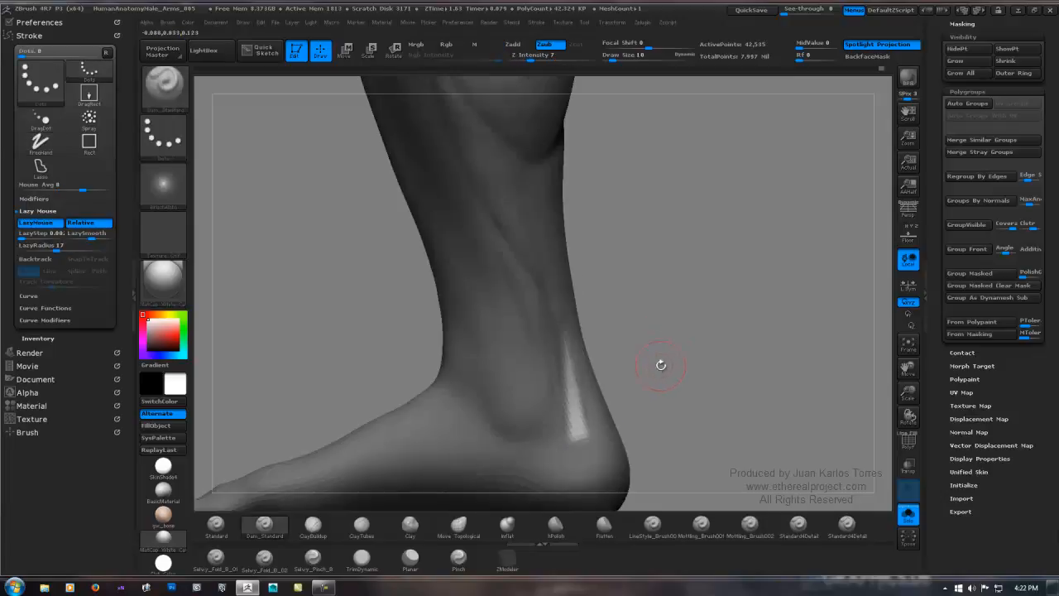
Sculpt the exposed hollow in front of the tendon with the ClayTubes brush at intensity 9, clear the mask, and smooth it.
mouse_move(660, 356)
left_mouse_down()
mouse_move(600, 379)
mouse_move(719, 437)
mouse_move(579, 463)
left_mouse_up()
left_click(362, 524)
left_click_drag(728, 389, 565, 362)
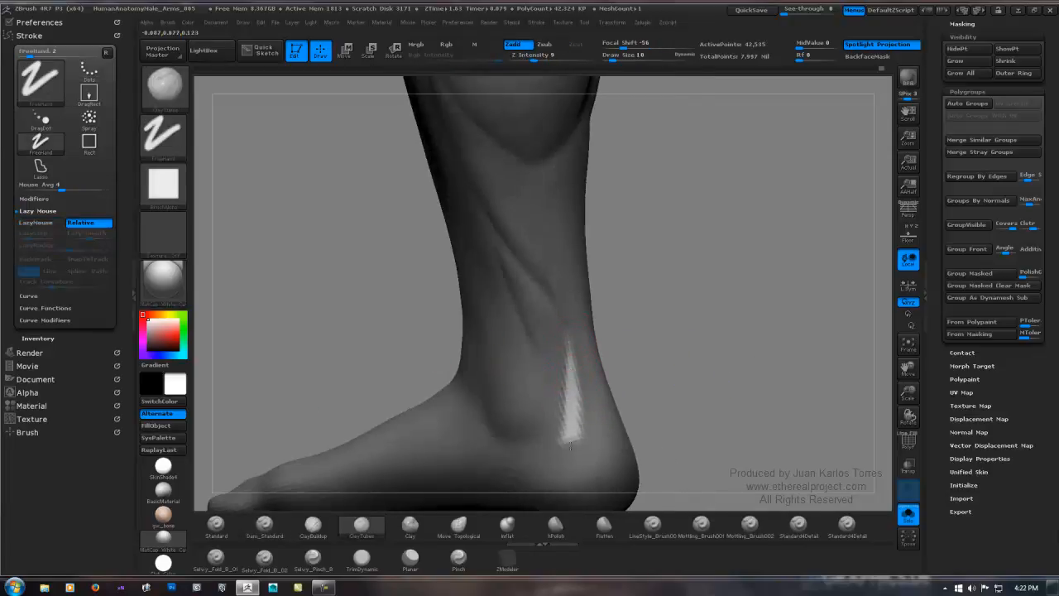
mouse_move(679, 341)
left_mouse_down("ctrl")
mouse_move(625, 387)
mouse_move(614, 349)
mouse_move(629, 359)
left_mouse_up("ctrl")
left_click_drag(571, 344, 565, 427, "shift")
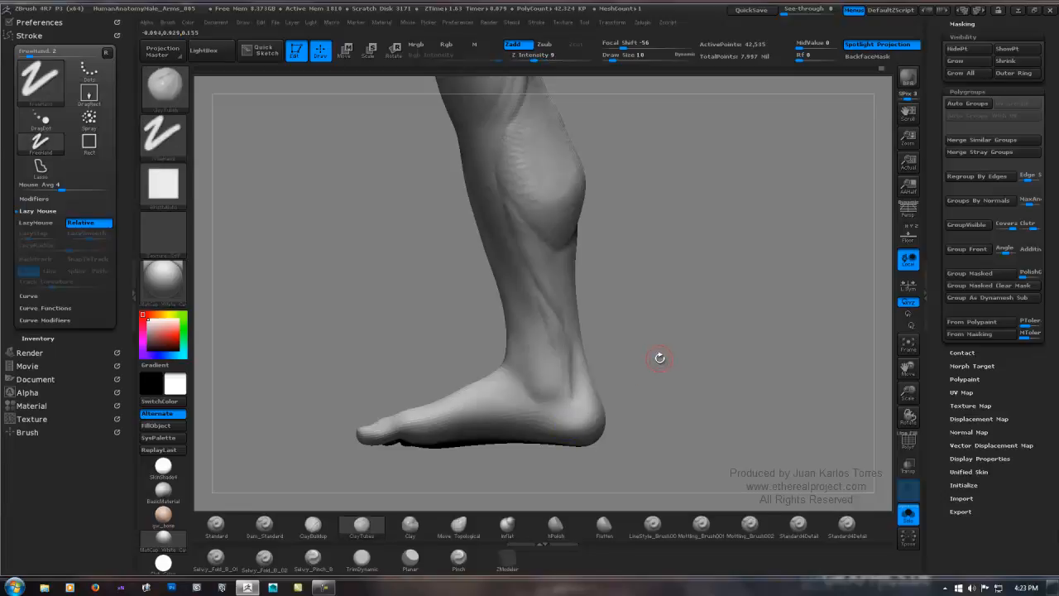
Smooth the transition from the Achilles tendon into the heel, checking the inner ankle from several angles.
mouse_move(659, 358)
left_mouse_down()
mouse_move(608, 354)
mouse_move(663, 358)
mouse_move(672, 335)
left_mouse_up()
left_click_drag(635, 285, 633, 322)
left_click_drag(586, 397, 590, 404, "shift")
left_click_drag(635, 347, 565, 371)
left_click_drag(673, 340, 622, 326)
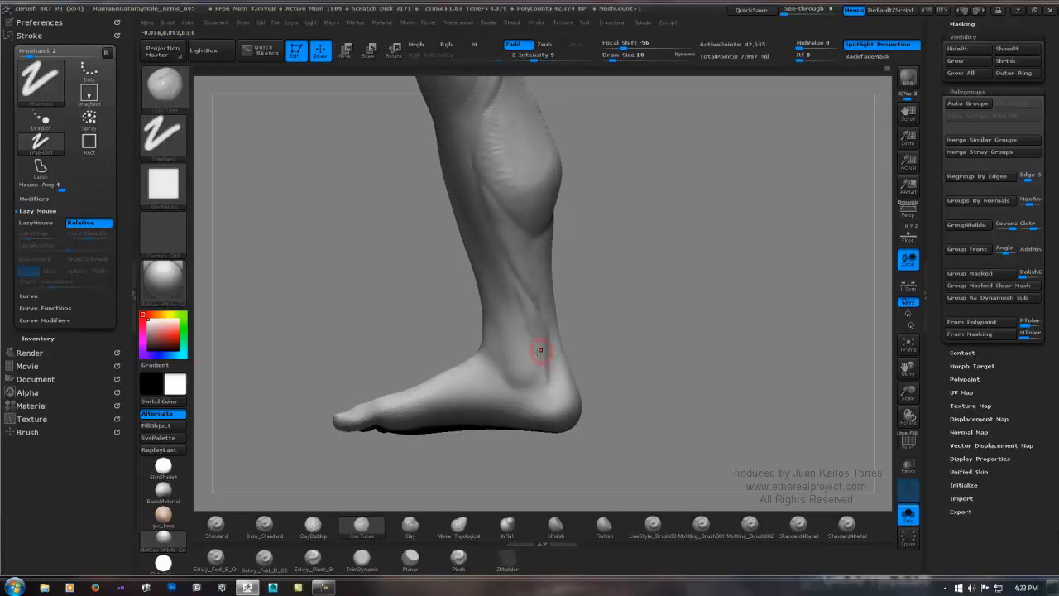
left_click_drag(534, 309, 538, 355, "alt")
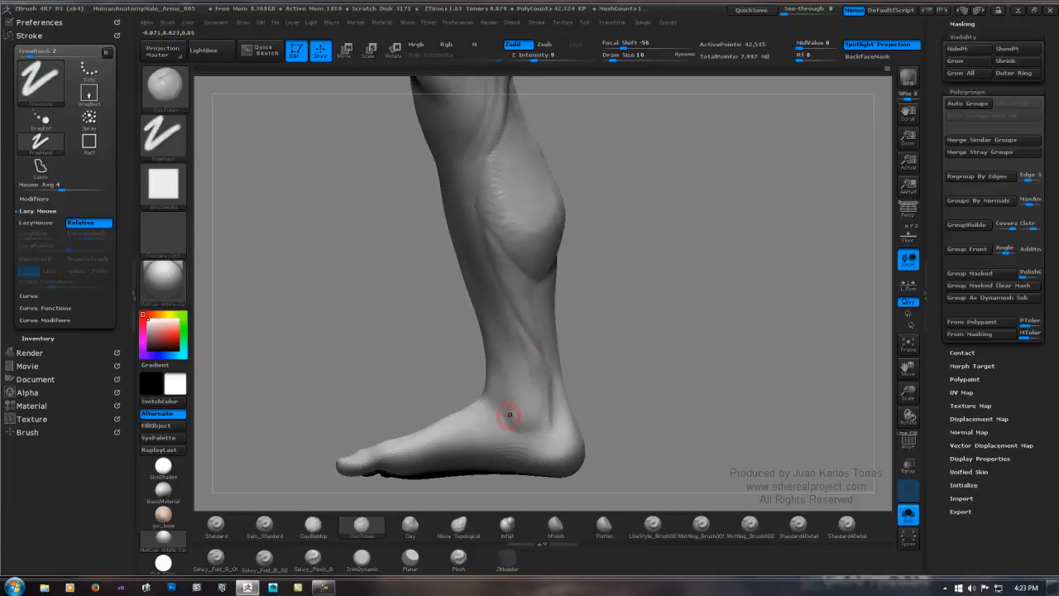
Shape the lower end of the inner ankle bone with ClayTubes strokes and soften the area around it.
left_click_drag(530, 409, 509, 387, "alt")
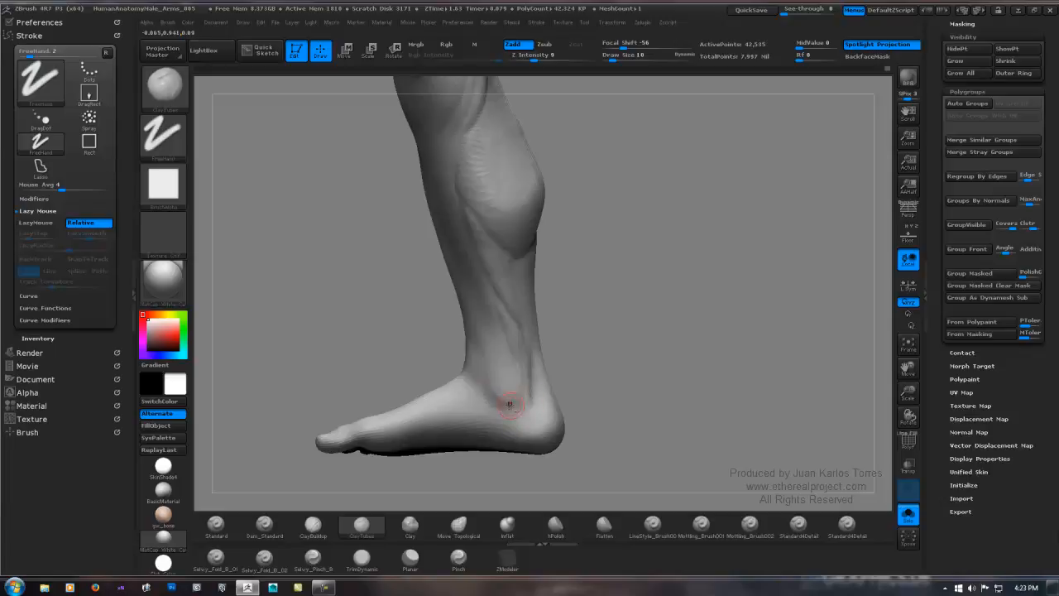
key("shift")
key("shift")
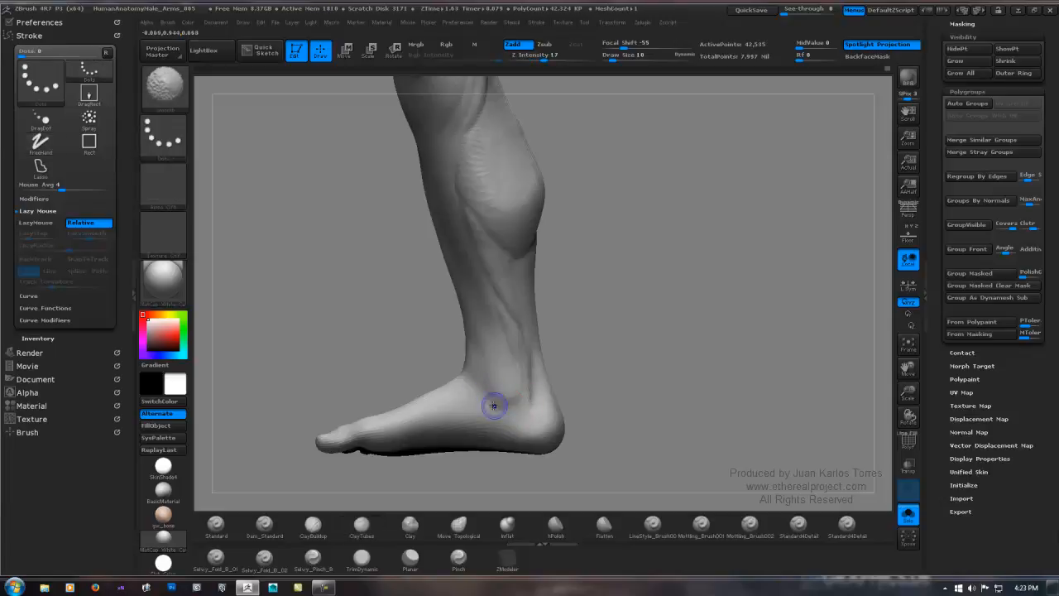
left_click_drag(495, 390, 499, 379, "alt")
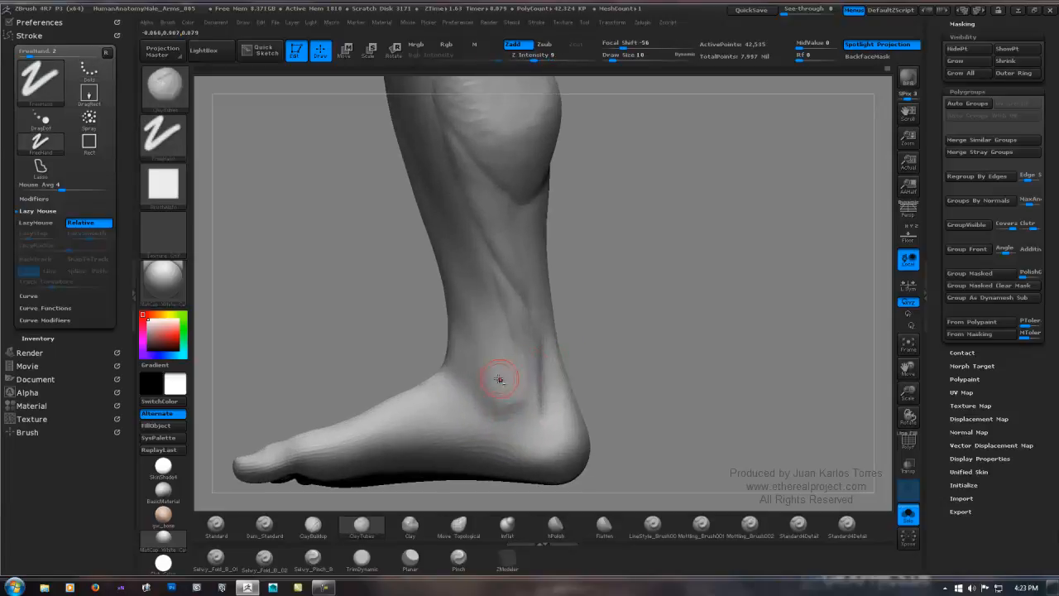
key("shift")
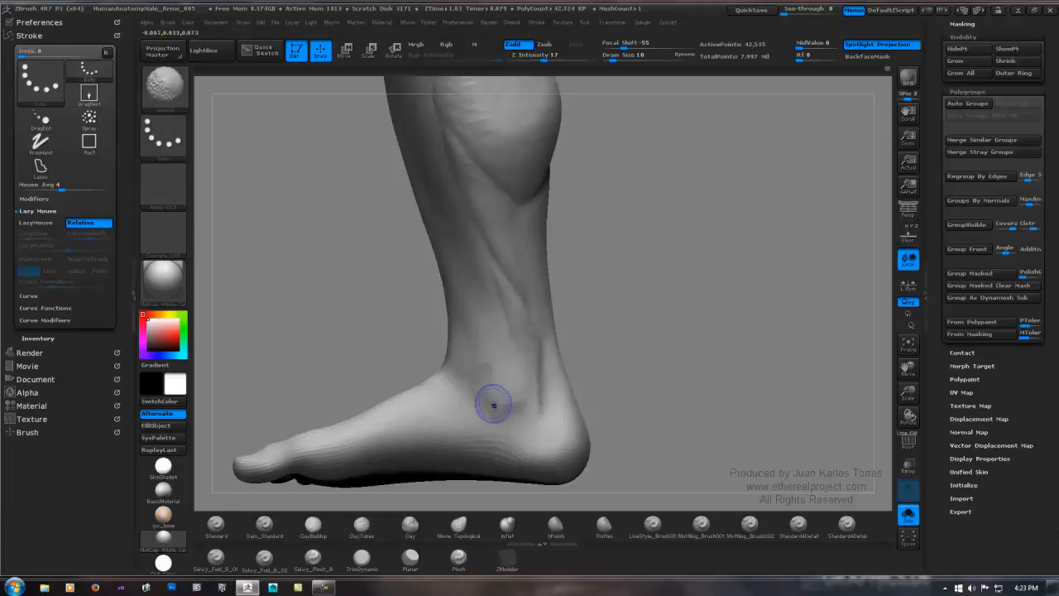
key("shift")
key("shift")
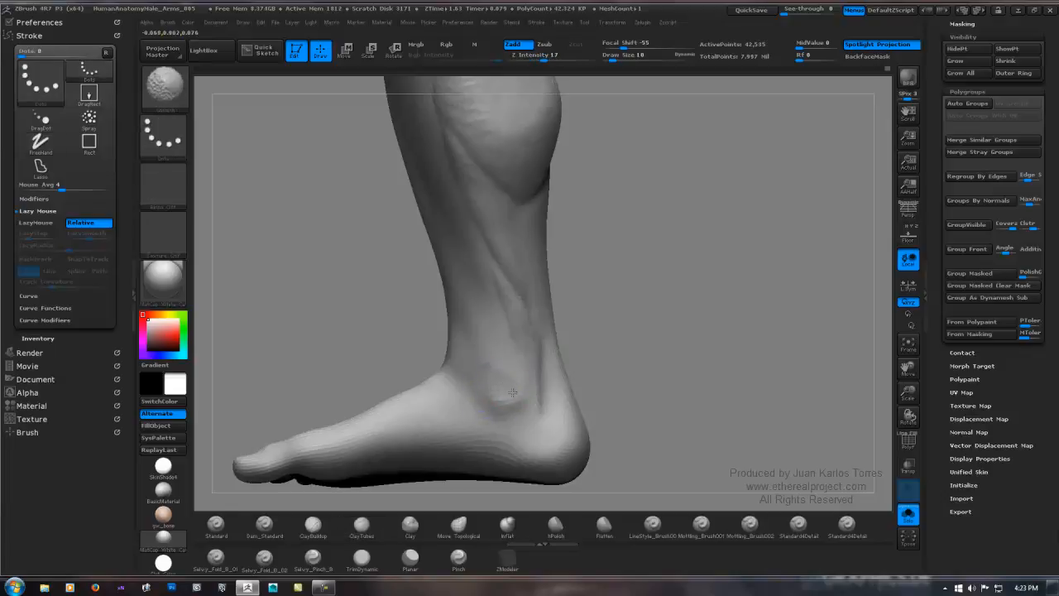
Smooth the lower rim of the inner ankle bone into the surface of the foot.
key("shift")
mouse_move(520, 404)
left_mouse_down("shift")
mouse_move(489, 356)
mouse_move(522, 402)
left_mouse_up("shift")
mouse_move(522, 402)
right_mouse_down("ctrl")
mouse_move(532, 333)
mouse_move(577, 319)
mouse_move(494, 388)
right_mouse_up("ctrl")
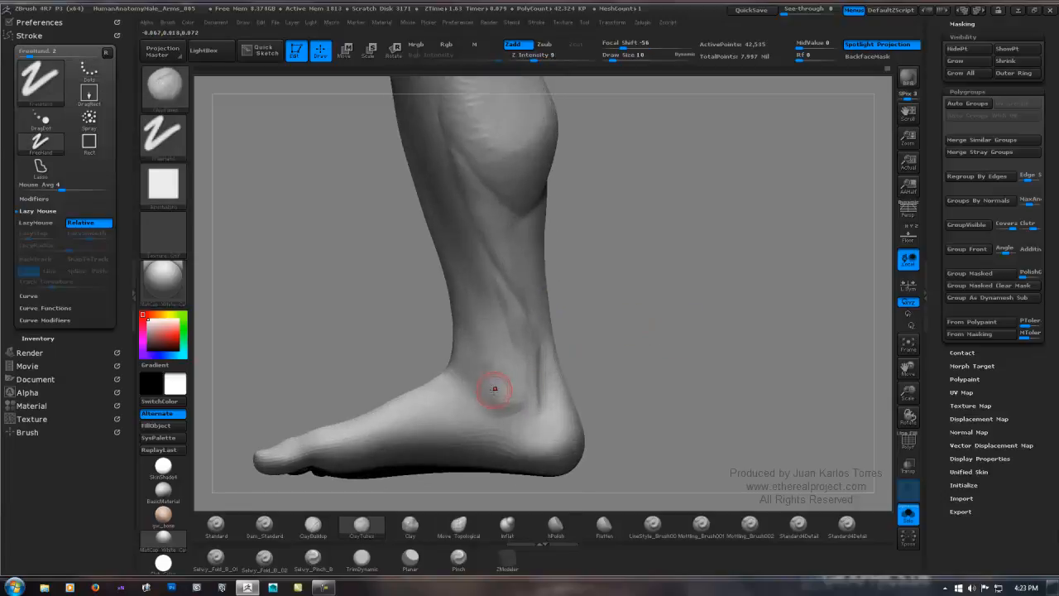
key("shift")
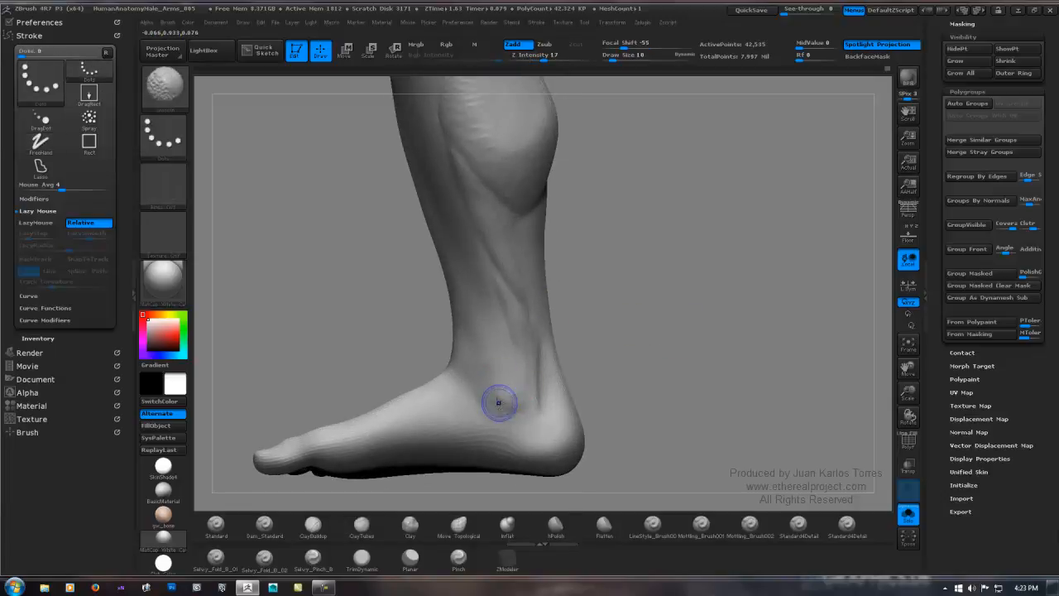
left_click_drag(498, 402, 513, 392, "shift")
Define the underside and front edge of the inner ankle bone with ClayTubes strokes and light smoothing.
mouse_move(626, 336)
right_mouse_down("ctrl")
mouse_move(596, 295)
mouse_move(576, 340)
right_mouse_up("ctrl")
mouse_move(538, 381)
right_mouse_down("ctrl")
mouse_move(577, 304)
mouse_move(588, 333)
right_mouse_up("ctrl")
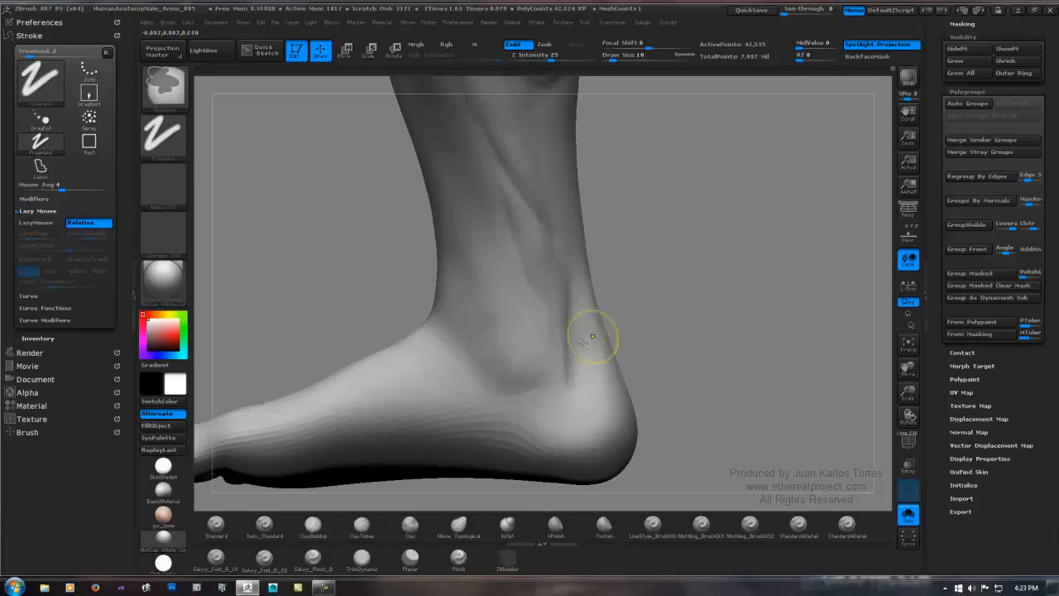
key("shift")
key("shift")
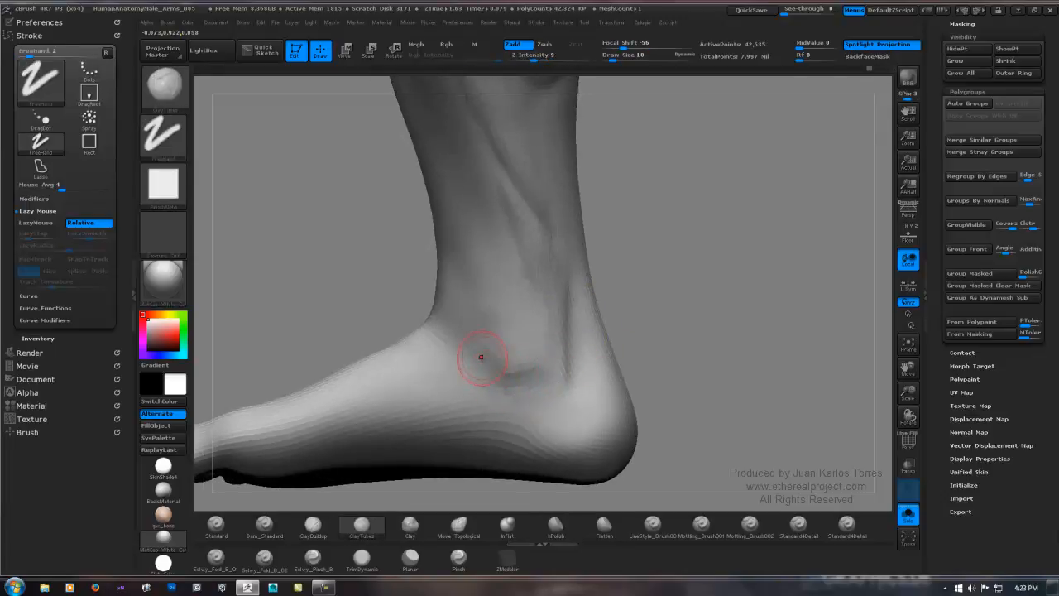
mouse_move(589, 387)
right_mouse_down("ctrl")
mouse_move(582, 336)
mouse_move(615, 335)
right_mouse_up("ctrl")
key("shift")
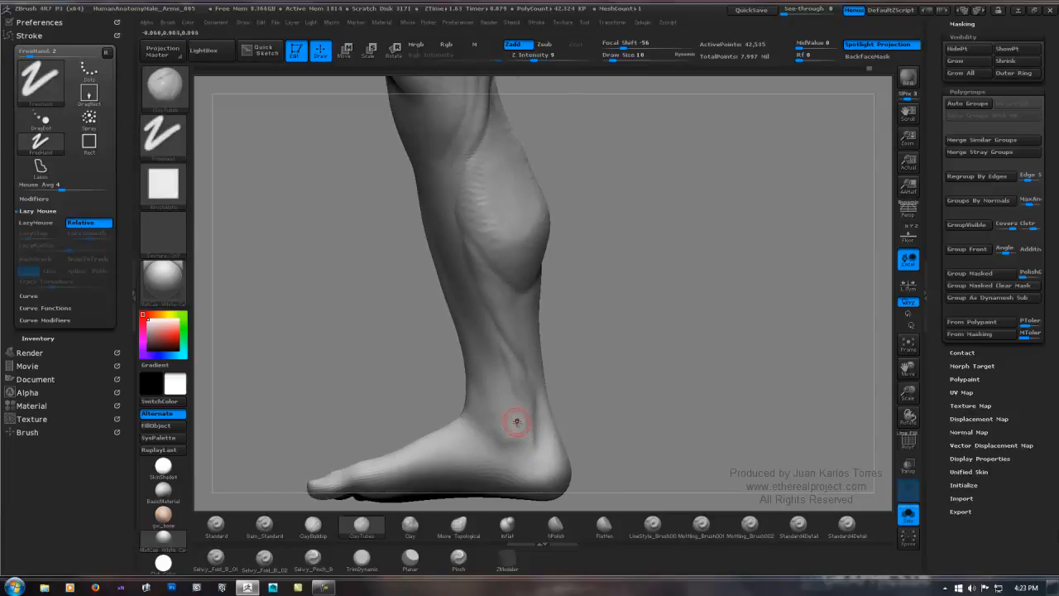
Blend the inner ankle bone's contour into the surrounding foot surface and quick-save the project.
mouse_move(620, 354)
left_mouse_down()
mouse_move(582, 364)
mouse_move(618, 362)
left_mouse_up()
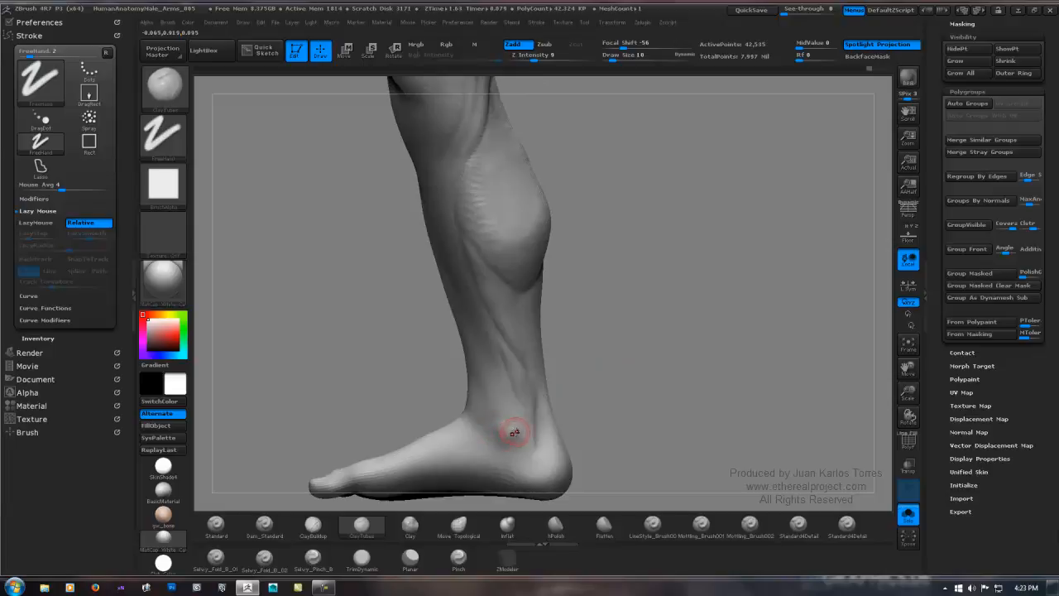
key("shift")
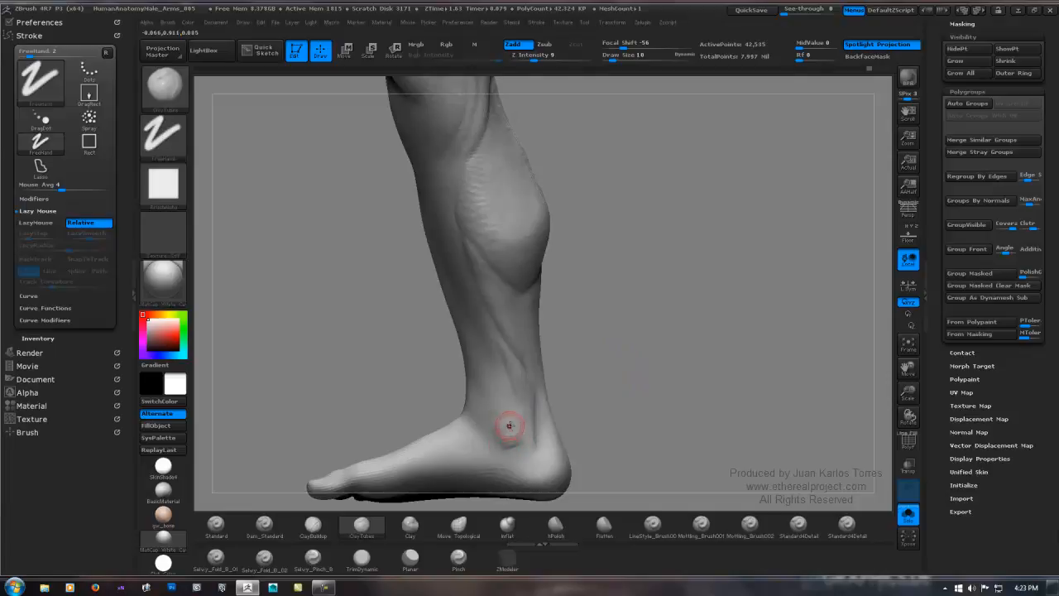
key("shift")
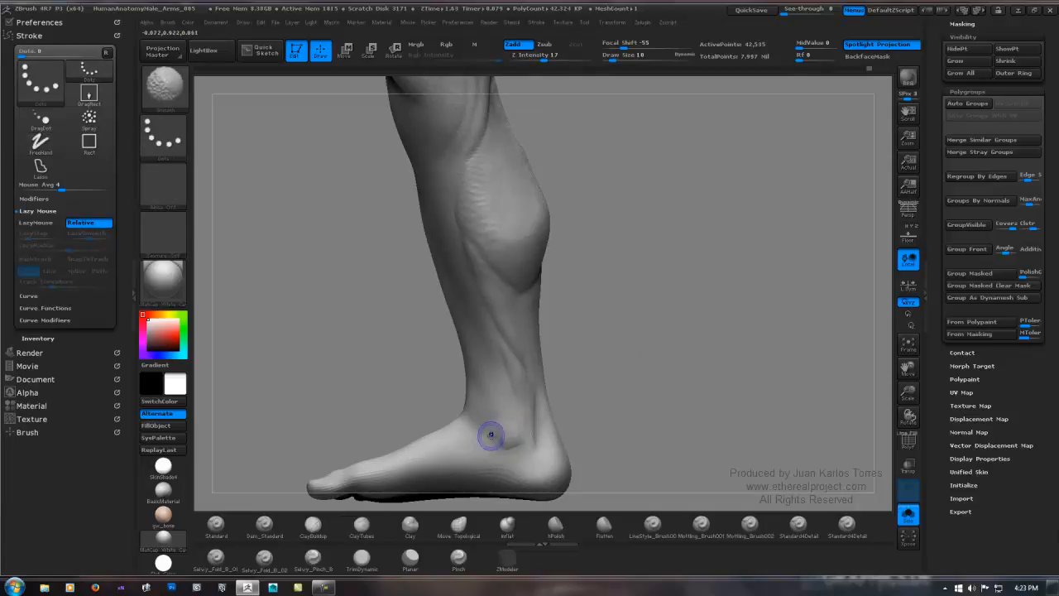
key("shift")
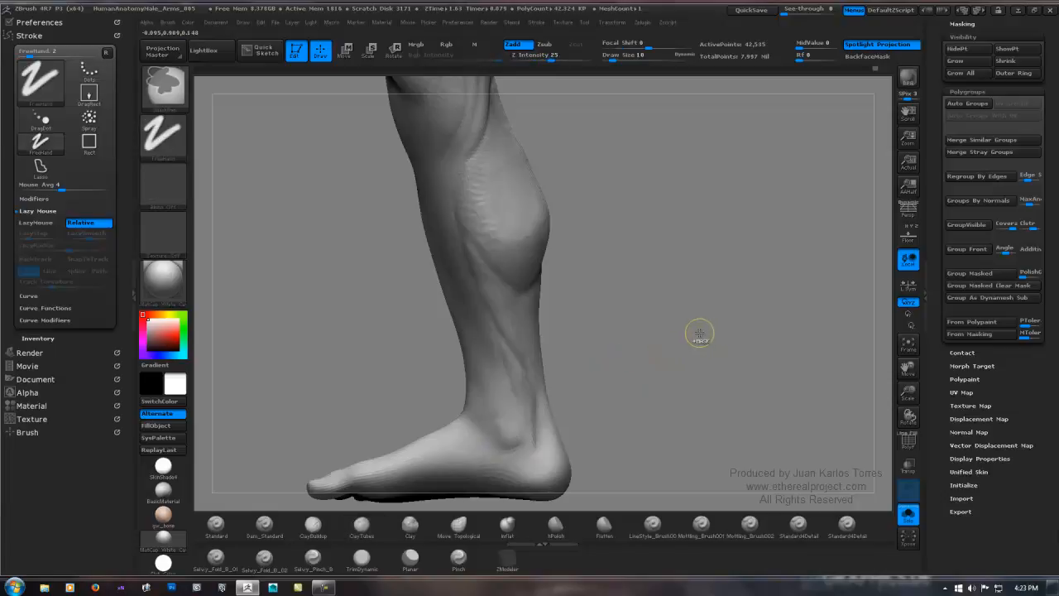
left_click(751, 9)
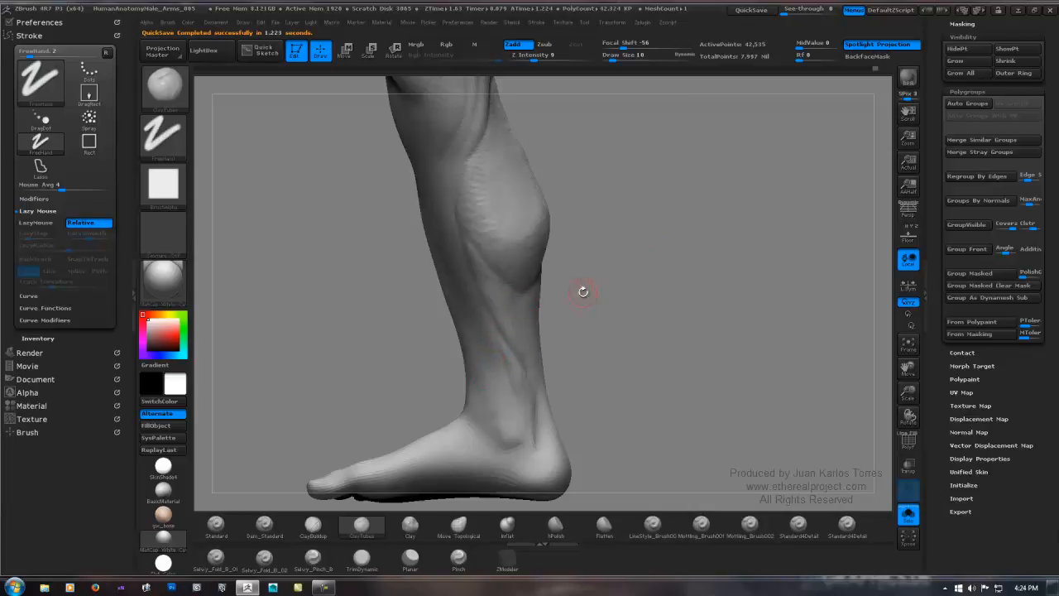
Refine the rounded bump of the inner ankle bone with light ClayTubes strokes and smoothing.
key("shift")
key("shift")
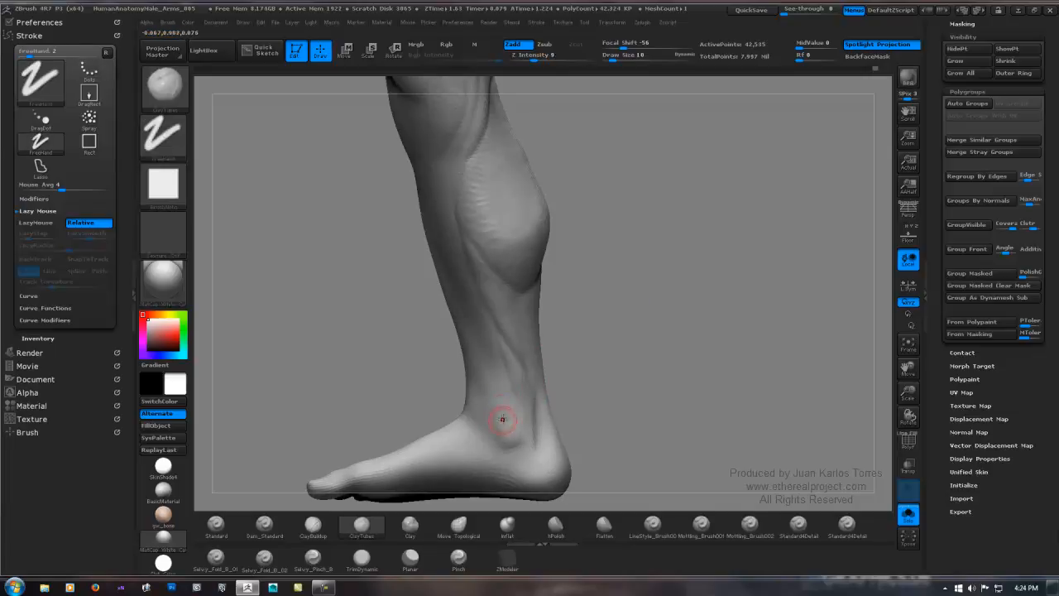
key("shift")
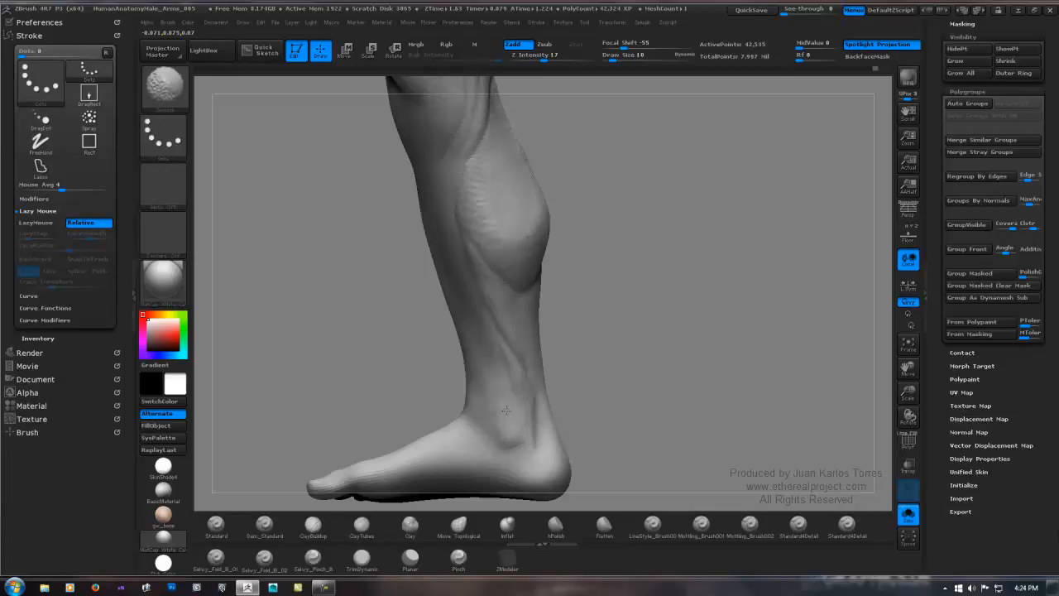
mouse_move(604, 300)
left_mouse_down()
mouse_move(610, 289)
mouse_move(639, 289)
mouse_move(631, 329)
mouse_move(626, 297)
mouse_move(572, 307)
mouse_move(641, 312)
left_mouse_up()
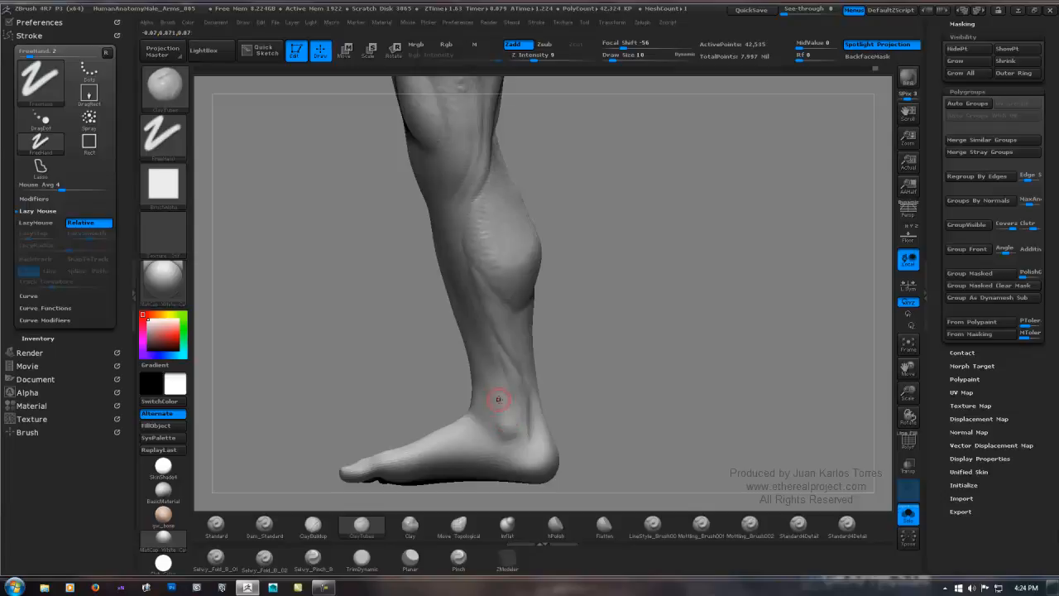
key("b")
key("c")
key("l")
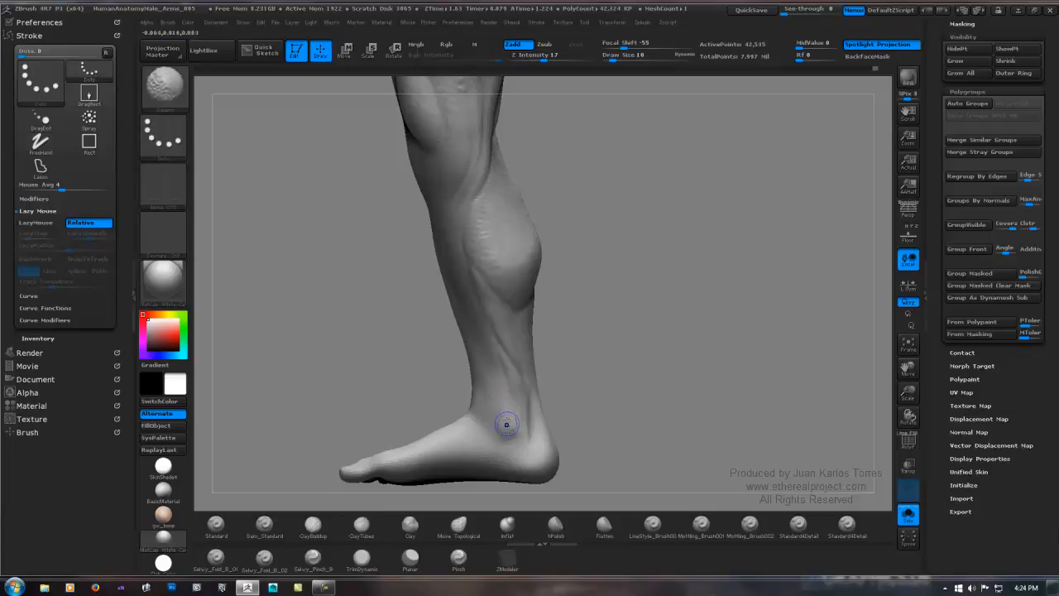
Soften the hollow beneath and behind the inner ankle bone, and turn to the front of the lower leg.
mouse_move(513, 412)
left_mouse_down()
mouse_move(572, 371)
mouse_move(655, 367)
mouse_move(650, 391)
mouse_move(610, 397)
left_mouse_up()
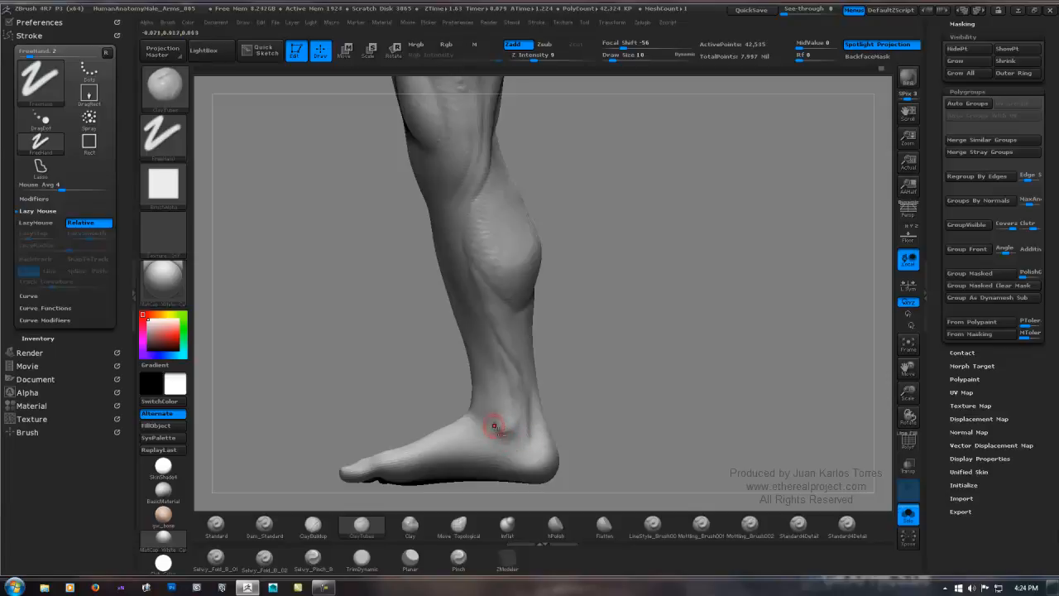
key("b")
key("s")
key("t")
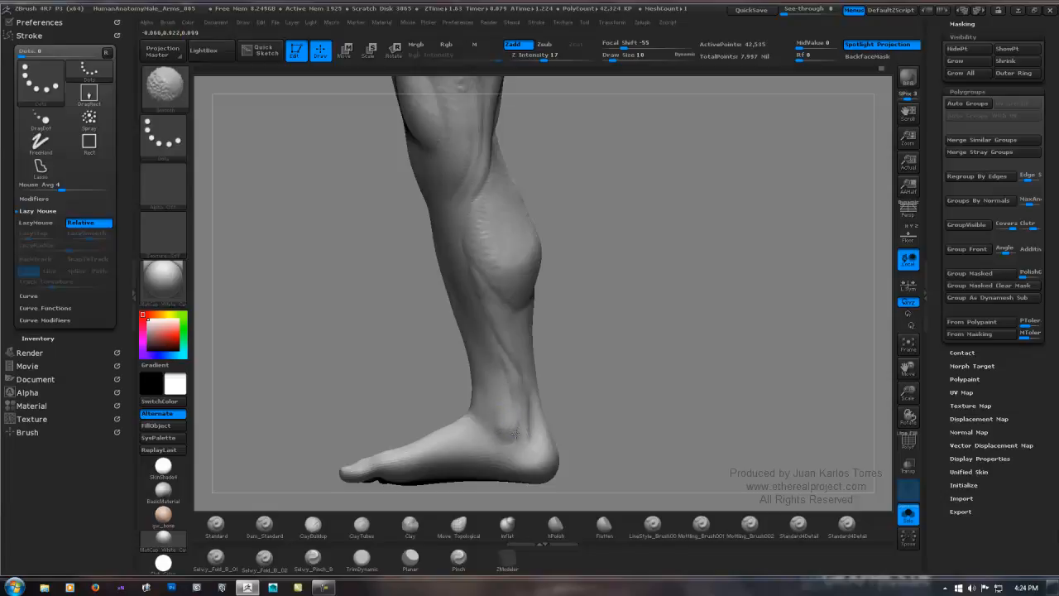
mouse_move(619, 361)
left_mouse_down("alt")
mouse_move(591, 353)
mouse_move(615, 348)
mouse_move(607, 361)
mouse_move(601, 350)
mouse_move(643, 326)
mouse_move(614, 346)
mouse_move(537, 356)
mouse_move(503, 335)
mouse_move(596, 334)
mouse_move(575, 334)
mouse_move(636, 314)
mouse_move(671, 336)
mouse_move(612, 332)
mouse_move(624, 329)
mouse_move(614, 327)
mouse_move(622, 296)
mouse_move(614, 337)
mouse_move(529, 266)
left_mouse_up("alt")
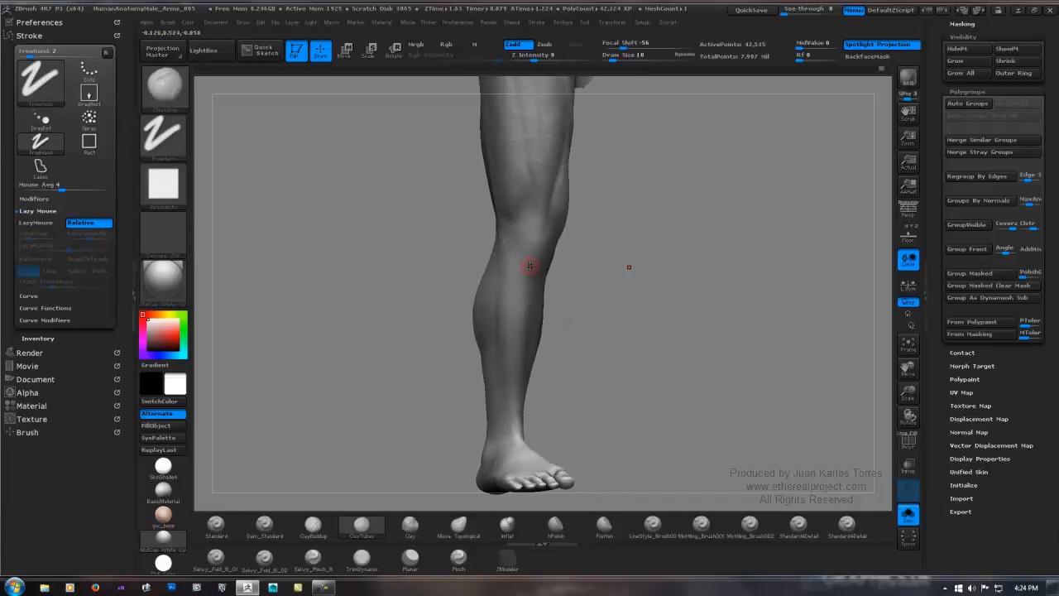
Mask a long strip along the outer side of the shin, from below the knee to mid-shin.
key("ctrl")
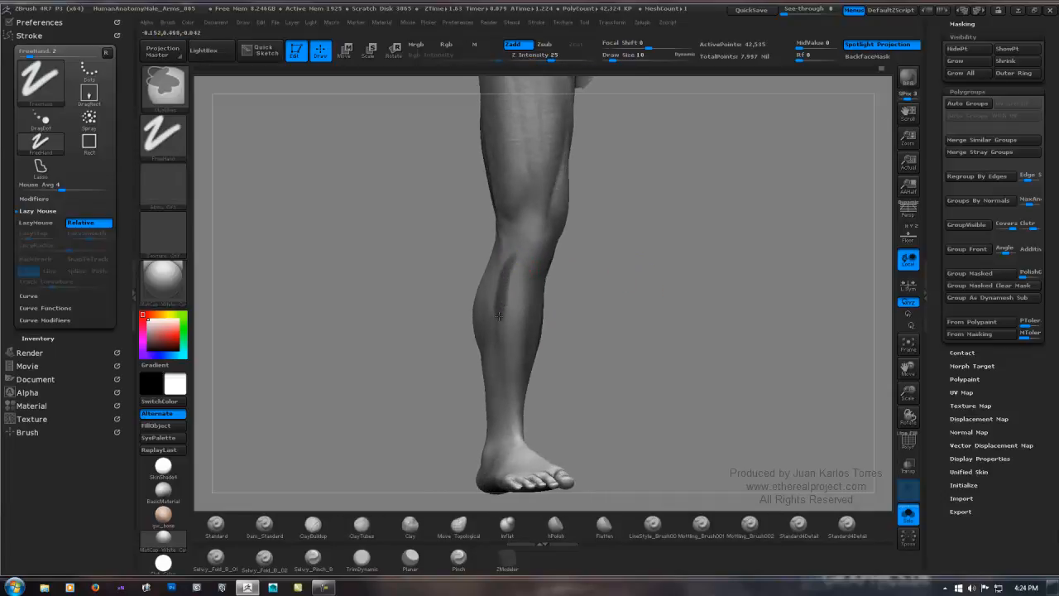
left_click_drag(499, 315, 499, 356, "ctrl")
right_click_drag(505, 315, 527, 284)
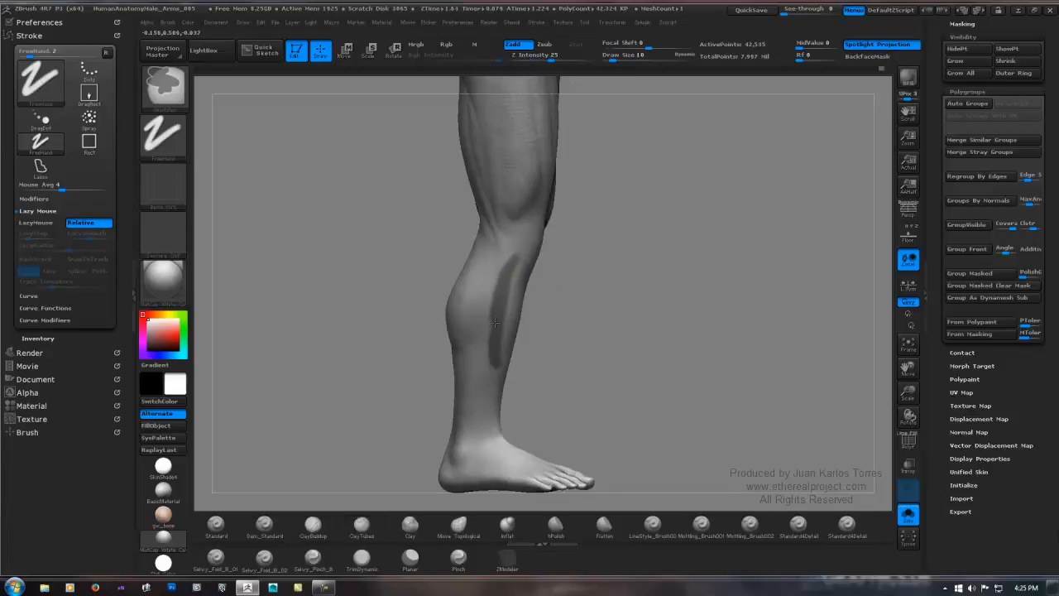
left_click_drag(495, 323, 494, 339, "ctrl")
right_click_drag(516, 331, 489, 319)
left_click_drag(506, 294, 502, 355, "ctrl")
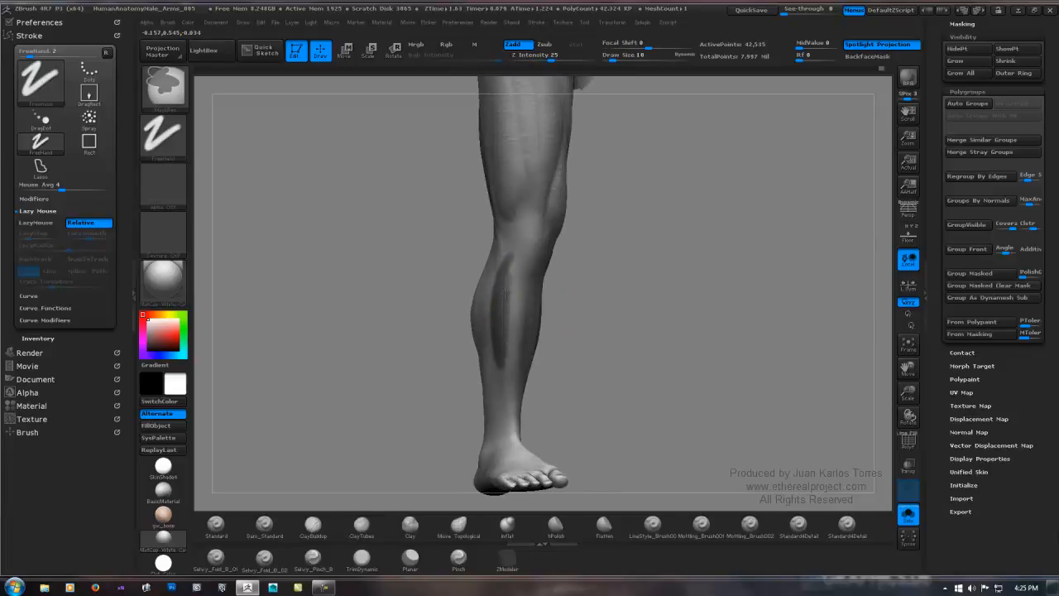
left_click_drag(510, 262, 513, 333, "ctrl")
Widen the mask across the front outer shin muscle and fill the area down past mid-shin.
right_click_drag(514, 327, 480, 294)
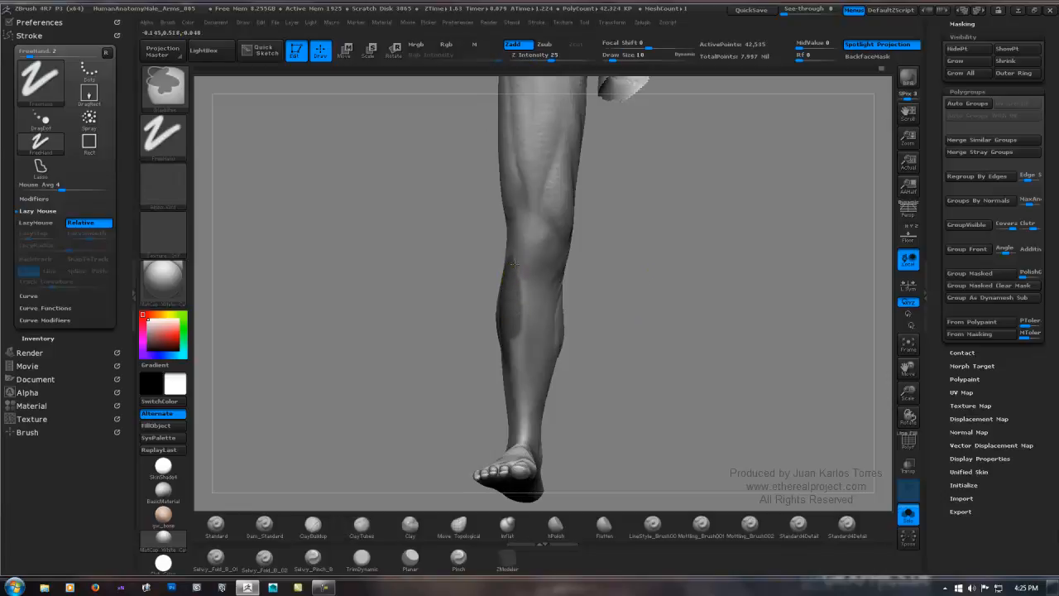
left_click_drag(522, 308, 524, 350, "ctrl")
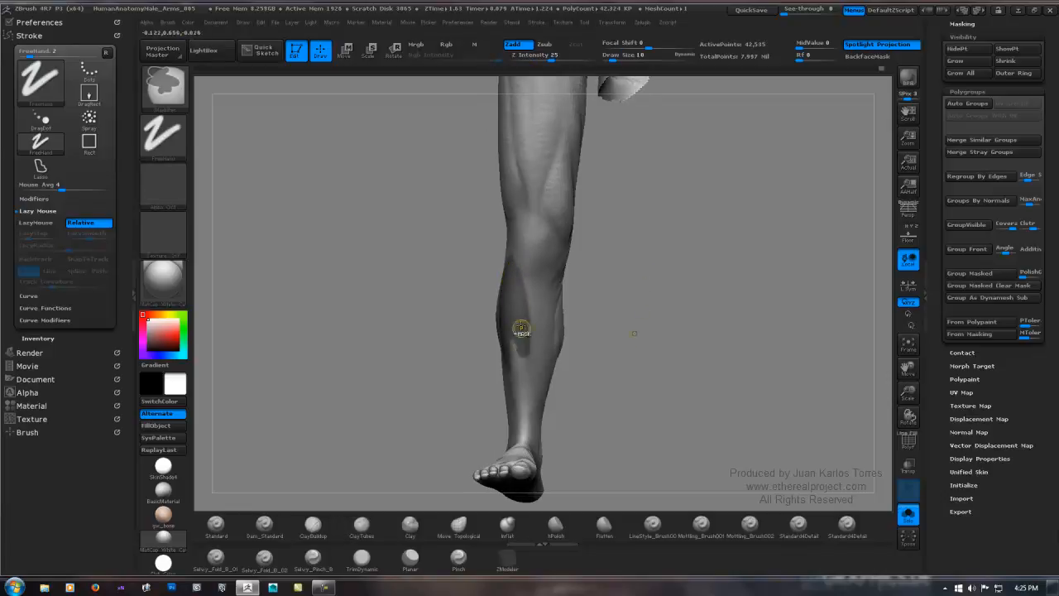
right_click_drag(640, 295, 589, 275)
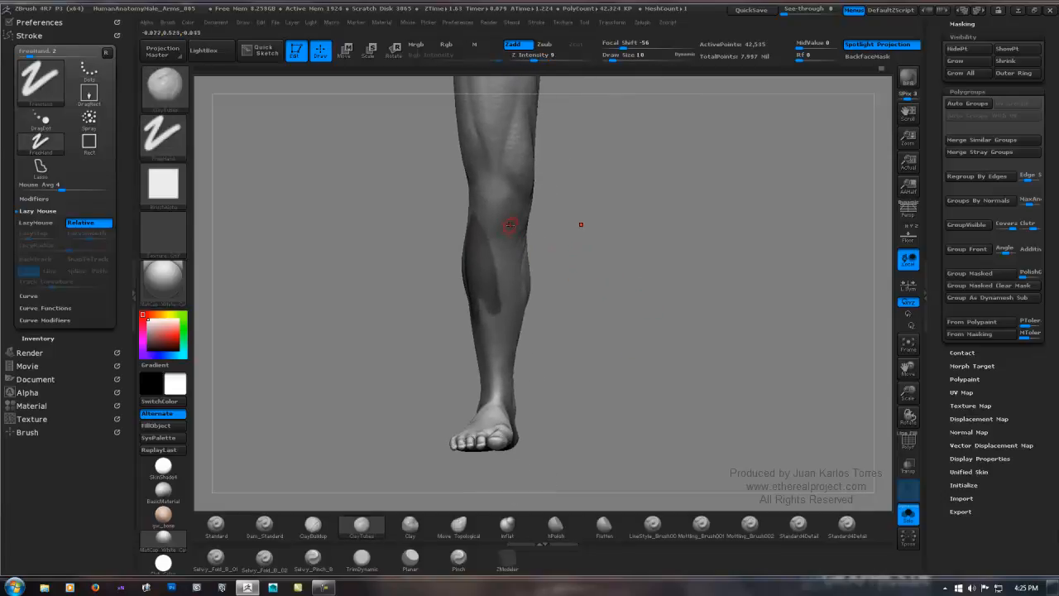
right_click_drag(510, 224, 468, 219)
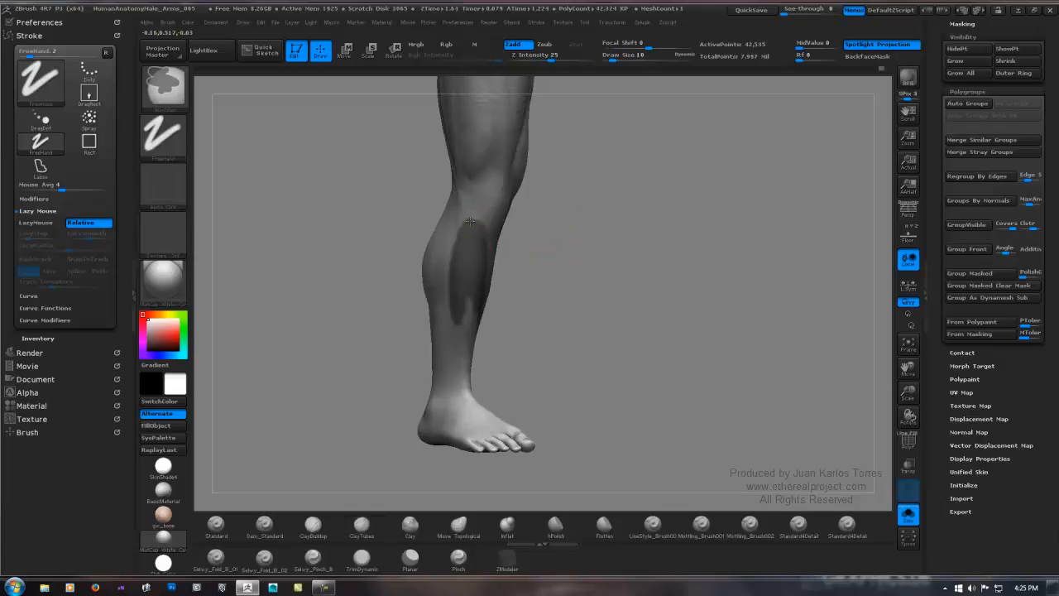
mouse_move(473, 236)
right_mouse_down()
mouse_move(503, 260)
mouse_move(575, 274)
mouse_move(550, 266)
mouse_move(553, 313)
right_mouse_up()
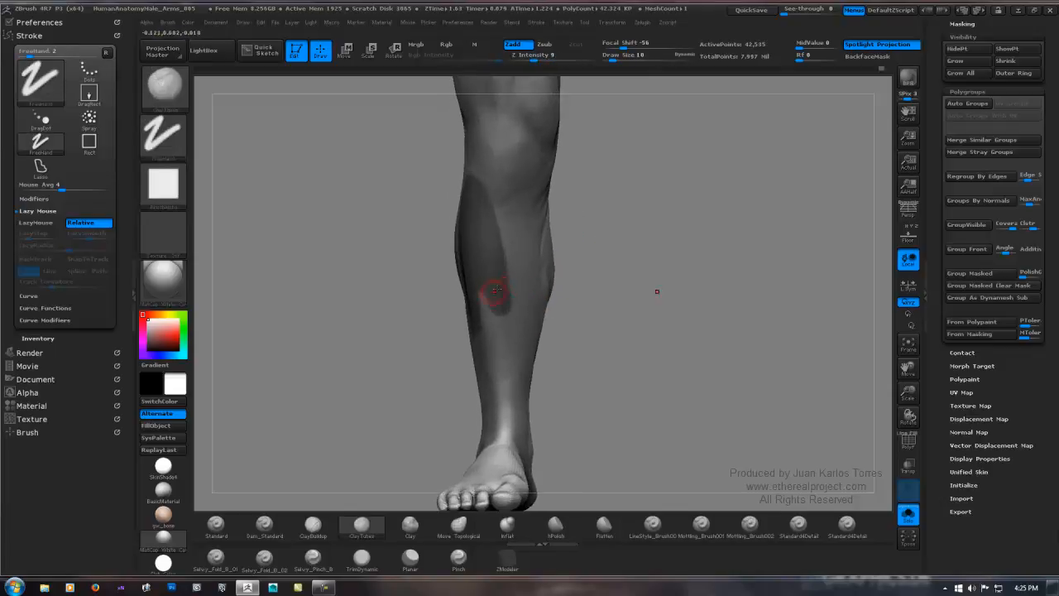
right_click_drag(494, 296, 477, 292)
left_click_drag(478, 294, 478, 315, "ctrl")
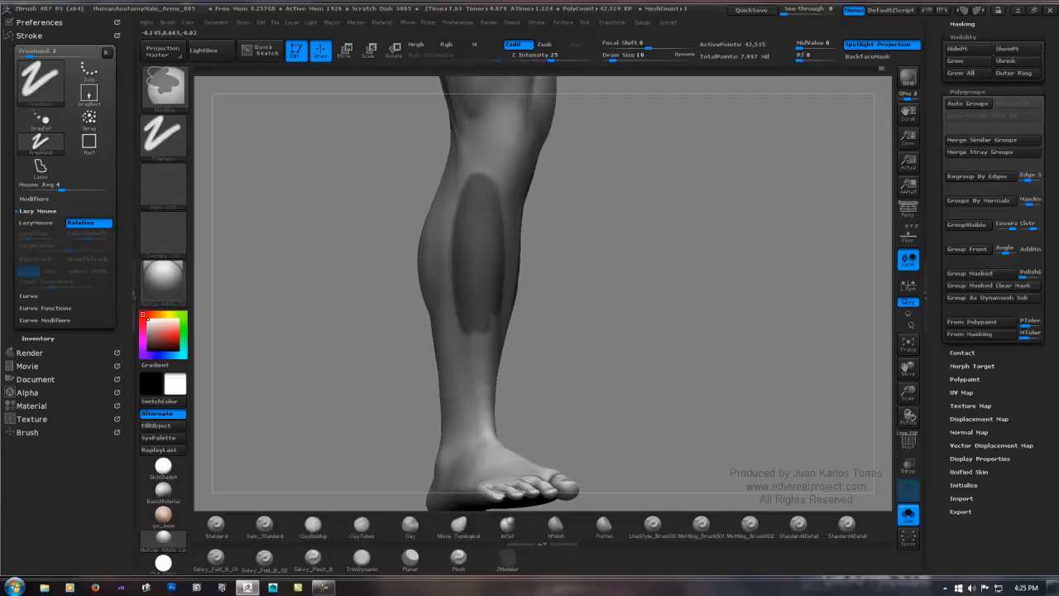
Fill the mask's front edge along the shin bone and extend its lower end toward the ankle.
right_click_drag(485, 308, 499, 315)
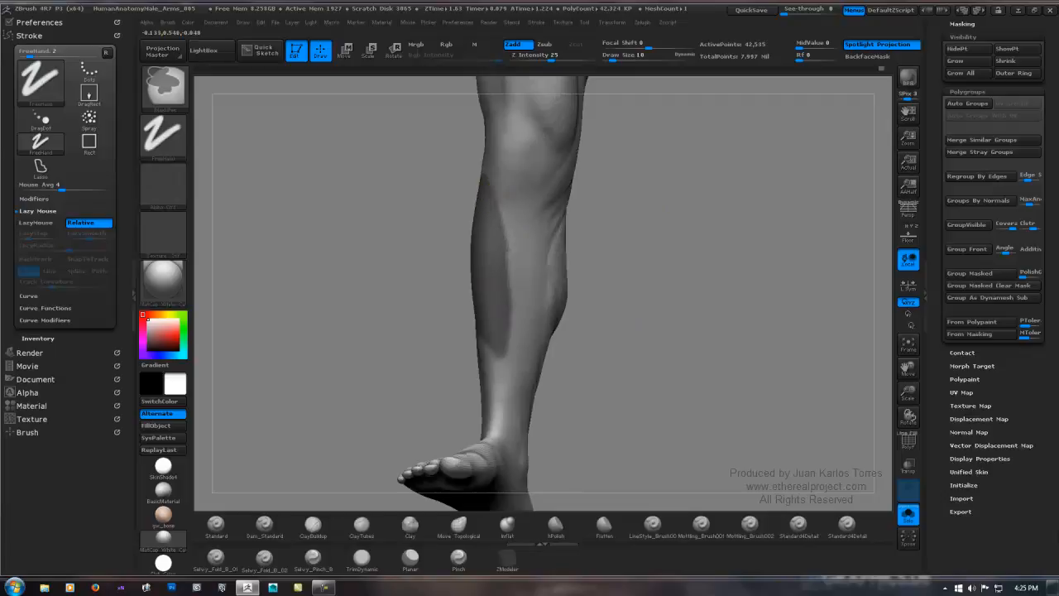
left_click_drag(505, 298, 501, 324, "ctrl")
right_click_drag(498, 269, 552, 251)
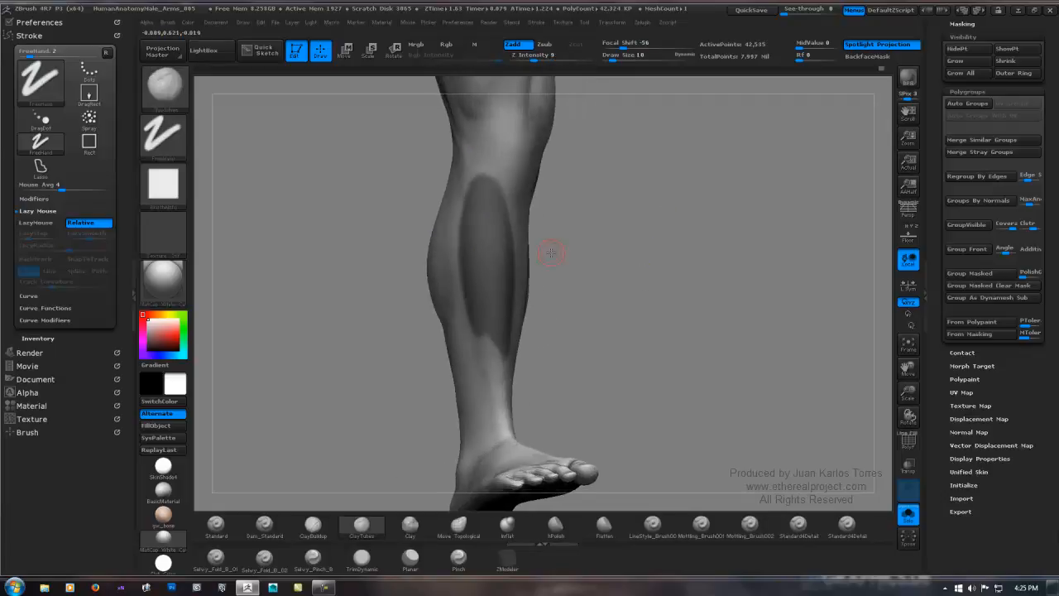
left_click_drag(474, 316, 493, 389, "ctrl")
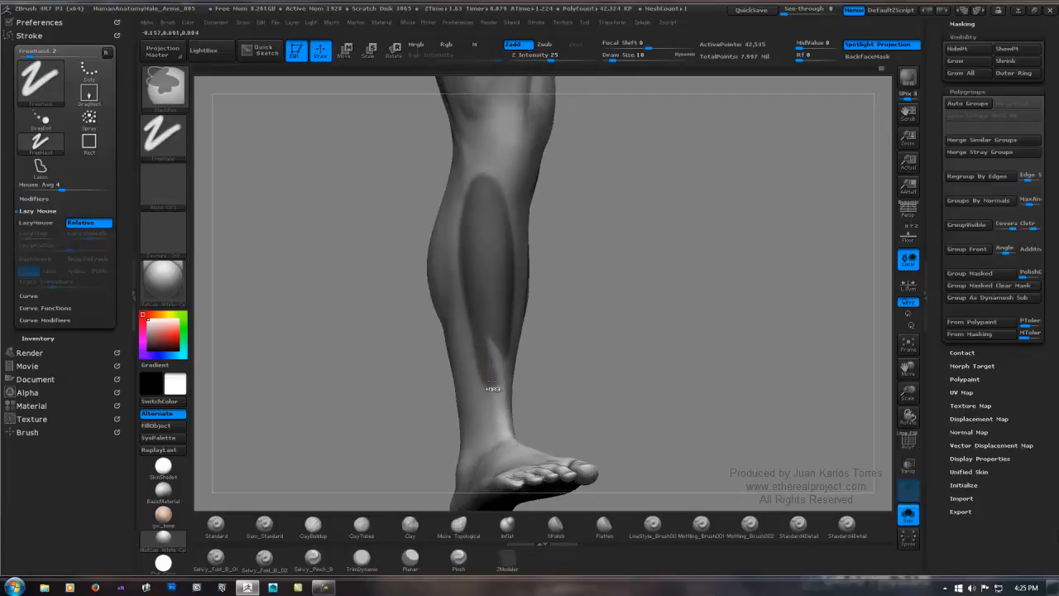
Trim the mask's rear edge along the outer side of the shin muscle into a cleaner contour.
mouse_move(506, 318)
right_mouse_down()
mouse_move(507, 278)
mouse_move(513, 303)
mouse_move(604, 299)
mouse_move(583, 292)
right_mouse_up()
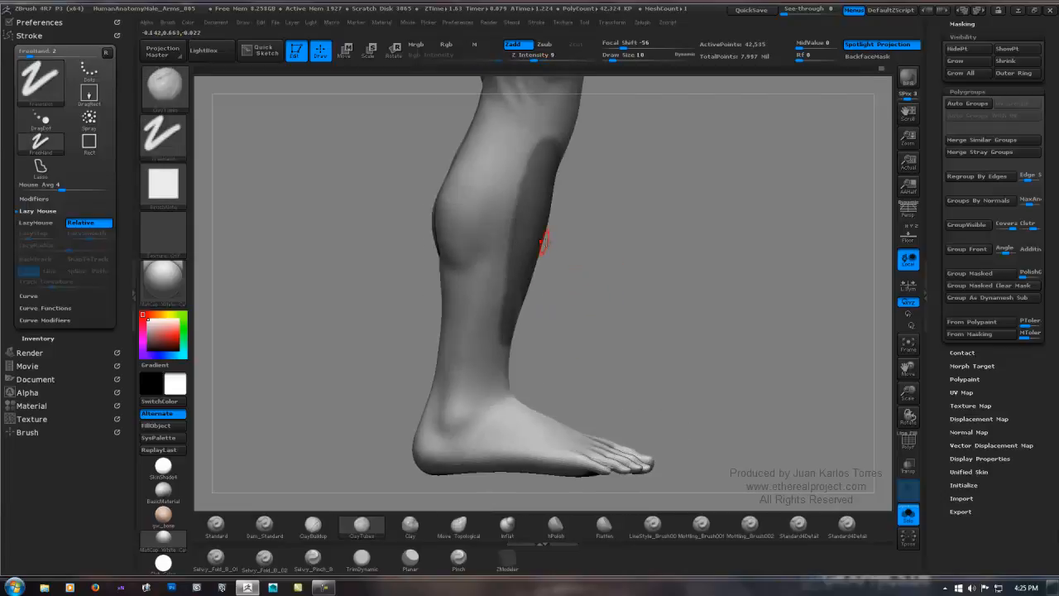
key("shift")
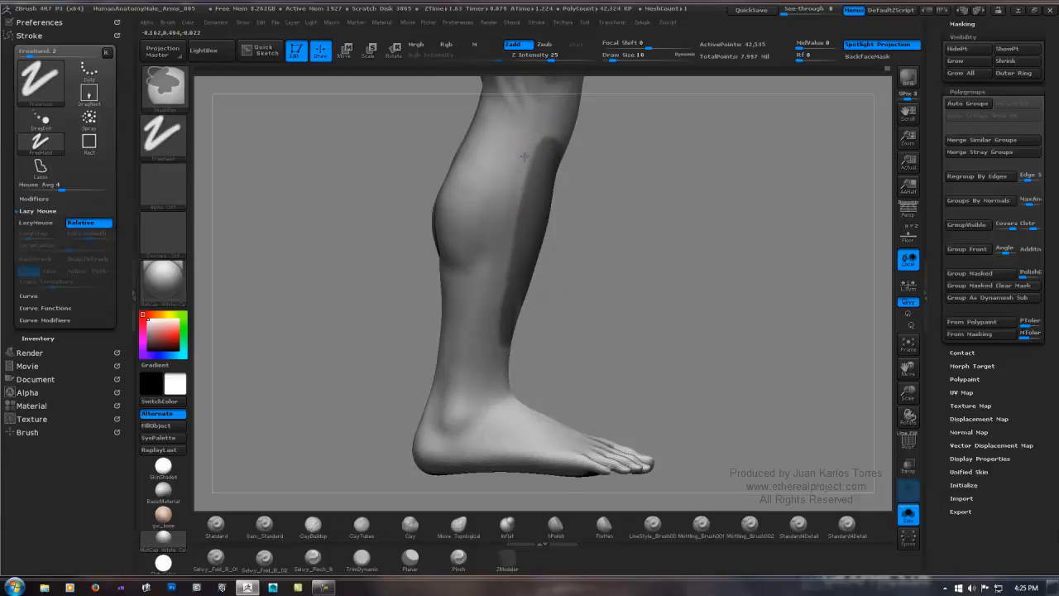
left_click_drag(539, 143, 513, 212, "ctrl")
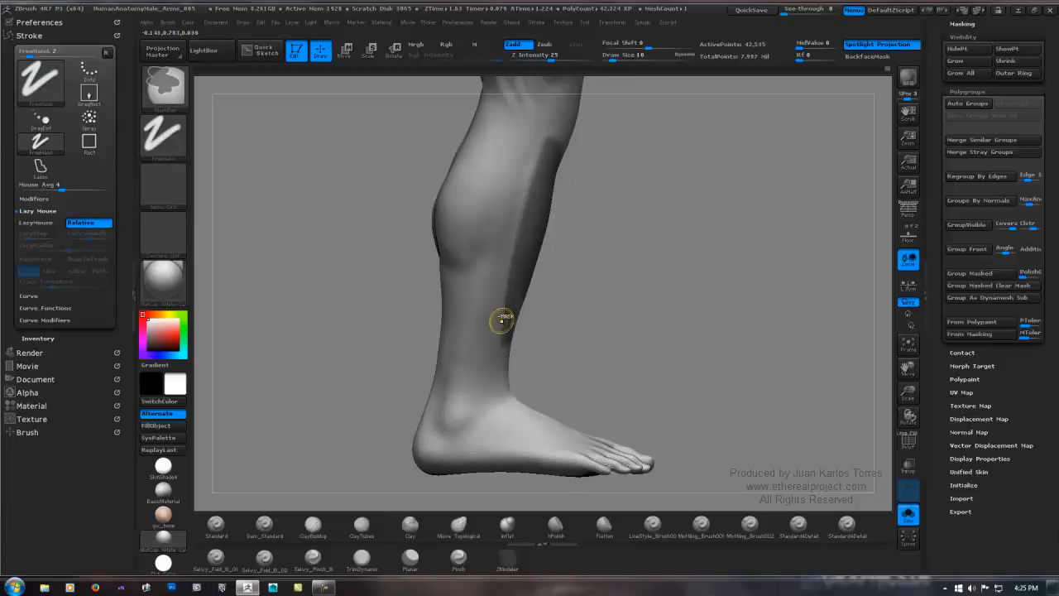
left_click_drag(502, 320, 510, 257, "ctrl")
left_click_drag(571, 290, 455, 273)
Taper and fill the lower end of the shin muscle mask above the ankle.
left_click_drag(528, 303, 527, 321, "ctrl")
left_click_drag(527, 321, 522, 301, "ctrl")
mouse_move(676, 319)
left_mouse_down()
mouse_move(563, 305)
mouse_move(532, 337)
left_mouse_up()
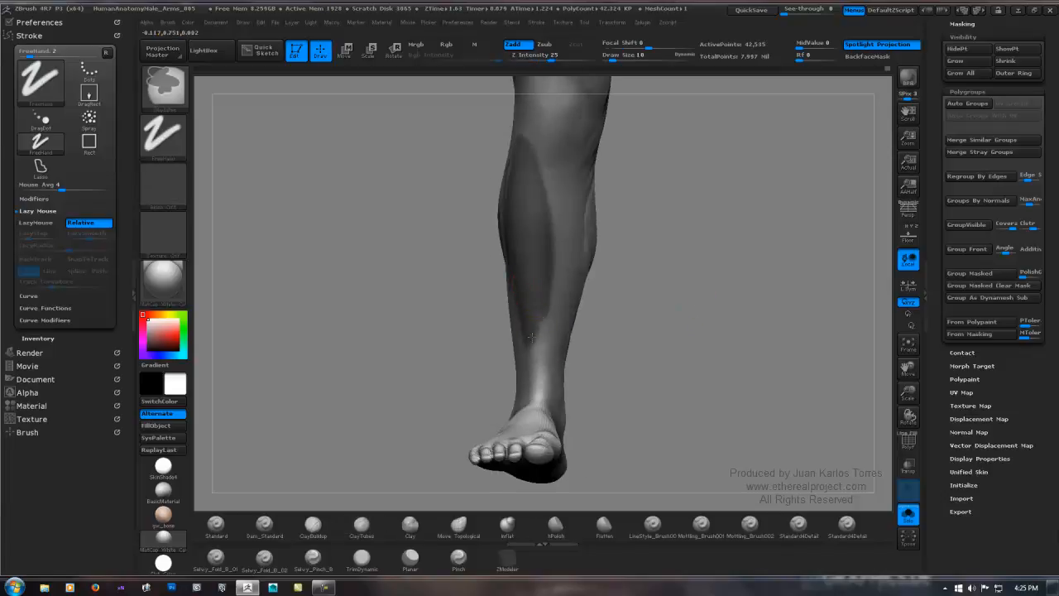
mouse_move(540, 301)
left_mouse_down("ctrl")
mouse_move(540, 343)
mouse_move(544, 319)
left_mouse_up("ctrl")
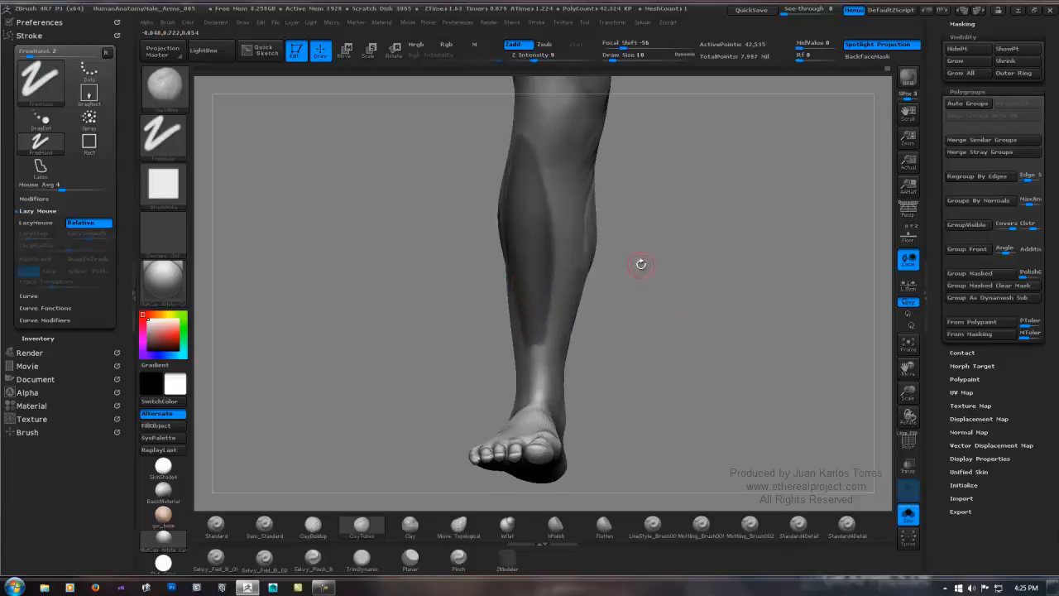
left_click_drag(642, 263, 622, 282, "shift")
left_click_drag(467, 289, 608, 290)
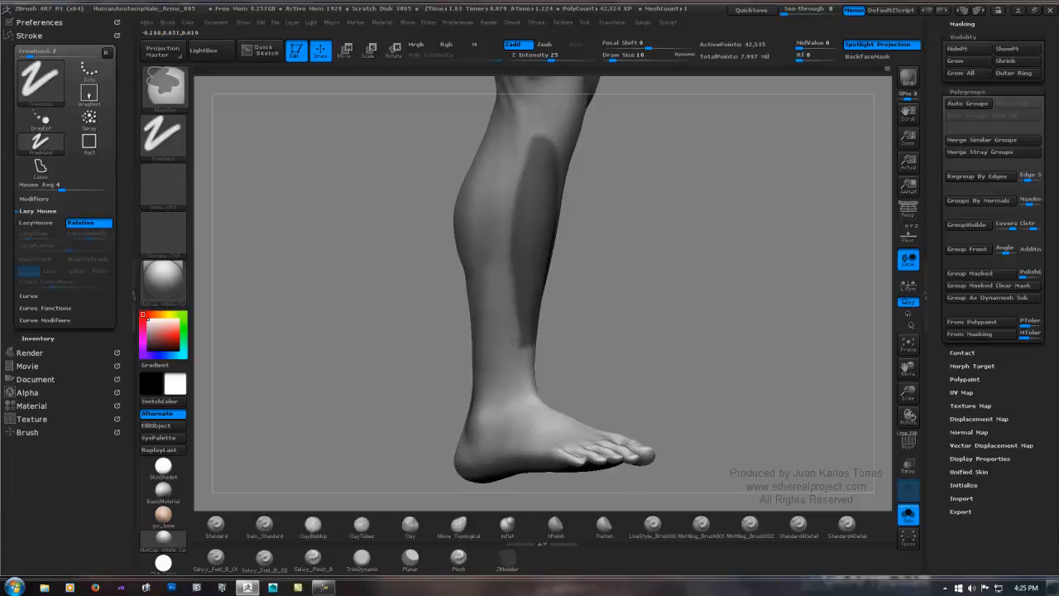
Refine the mask's upper rear edge where the shin muscle begins below the outer knee.
mouse_move(571, 246)
left_mouse_down("shift")
mouse_move(633, 256)
mouse_move(632, 285)
left_mouse_up("shift")
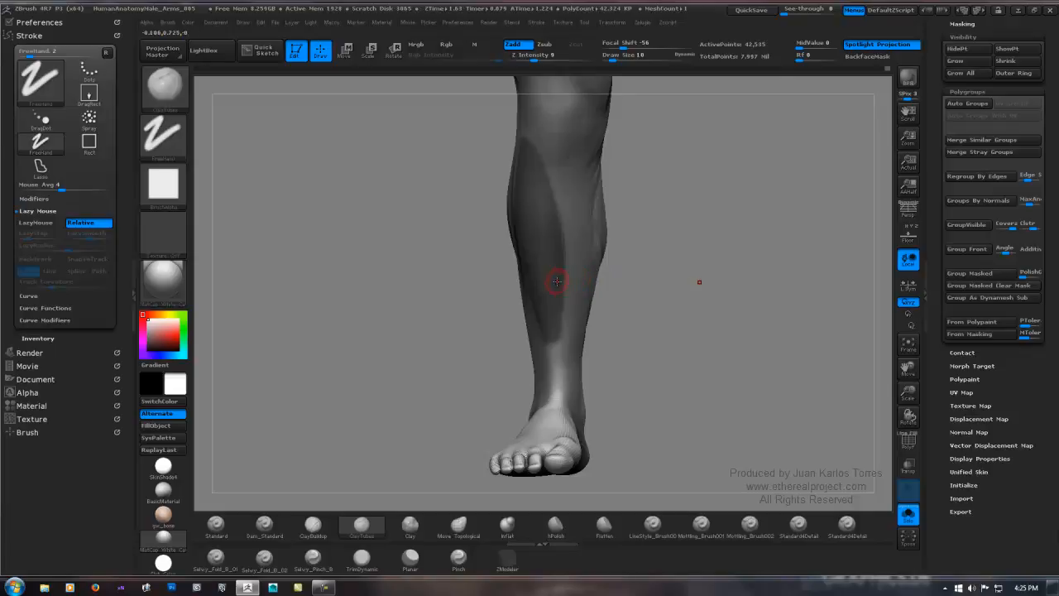
right_click_drag(557, 281, 597, 278)
left_click_drag(543, 141, 534, 164, "ctrl")
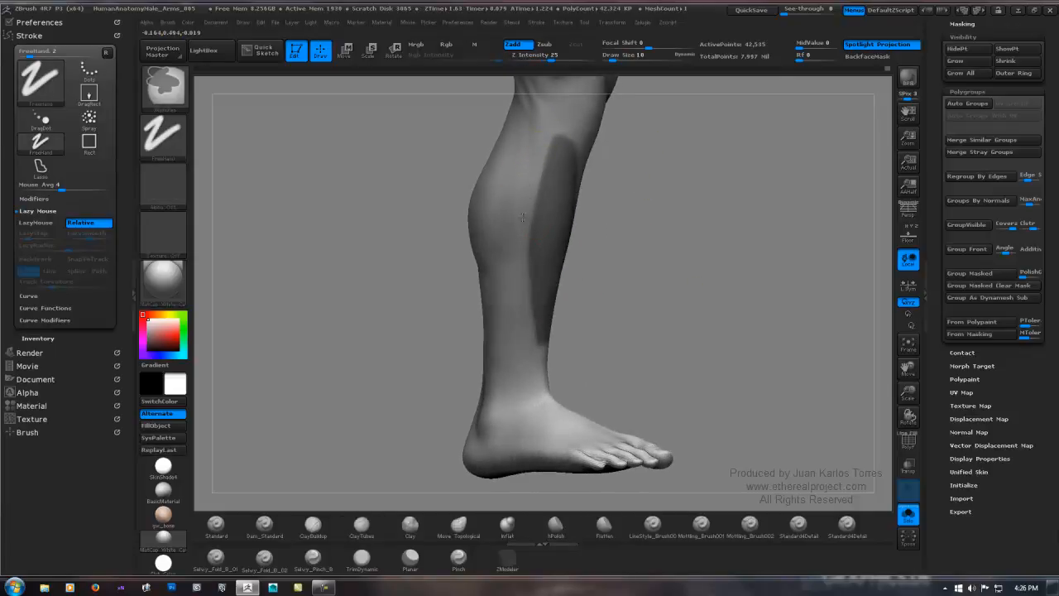
left_click_drag(589, 281, 505, 243)
left_click_drag(685, 237, 690, 256)
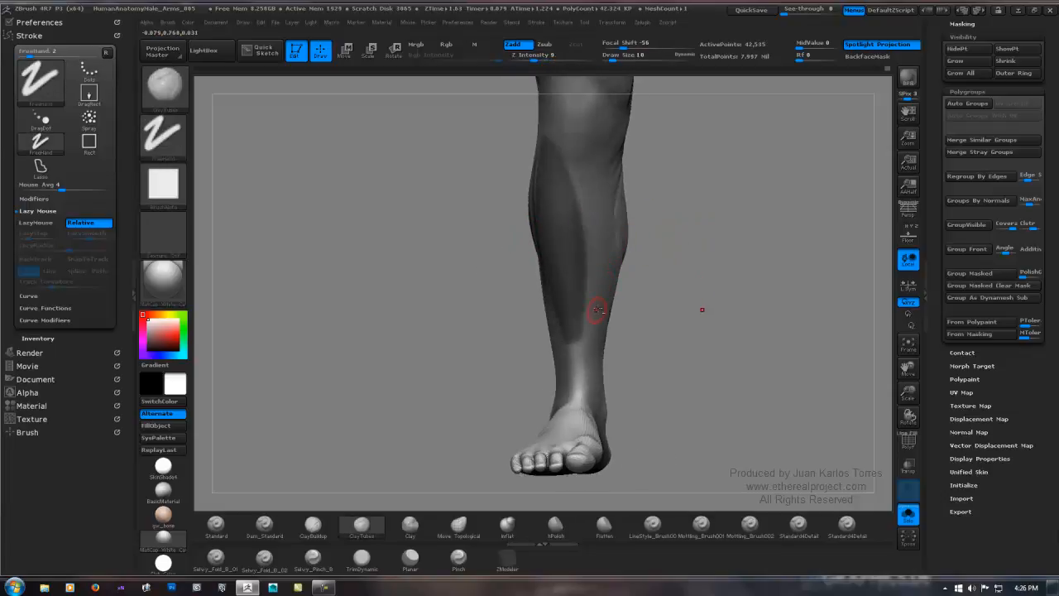
Touch up the mask's upper tip below the knee and check its outline from the side and front.
left_click_drag(589, 291, 584, 246)
left_click_drag(712, 252, 605, 256)
key("ctrl")
left_click_drag(566, 98, 567, 102, "ctrl")
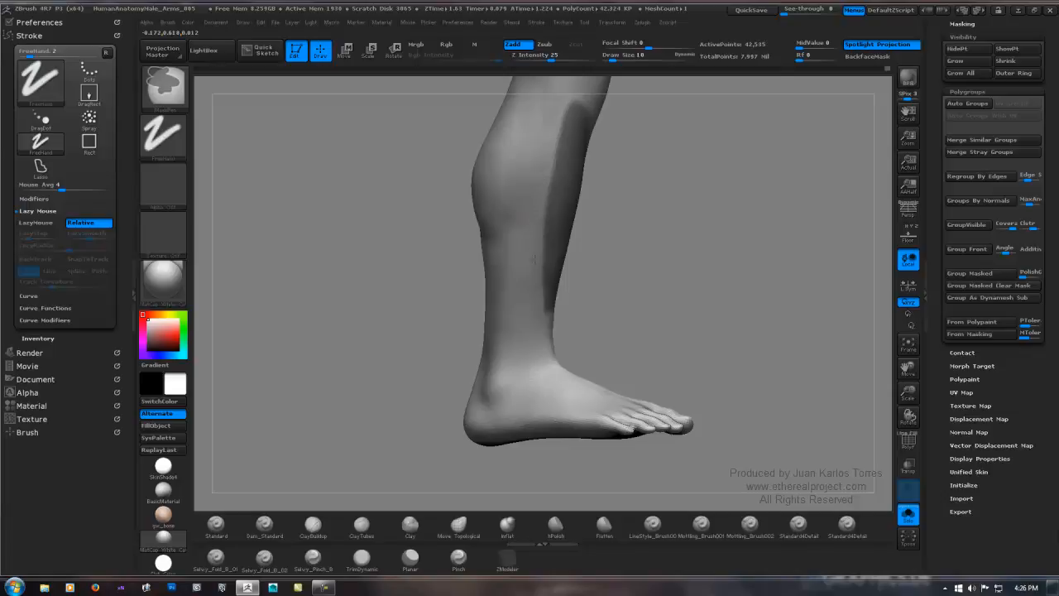
left_click_drag(620, 258, 662, 231)
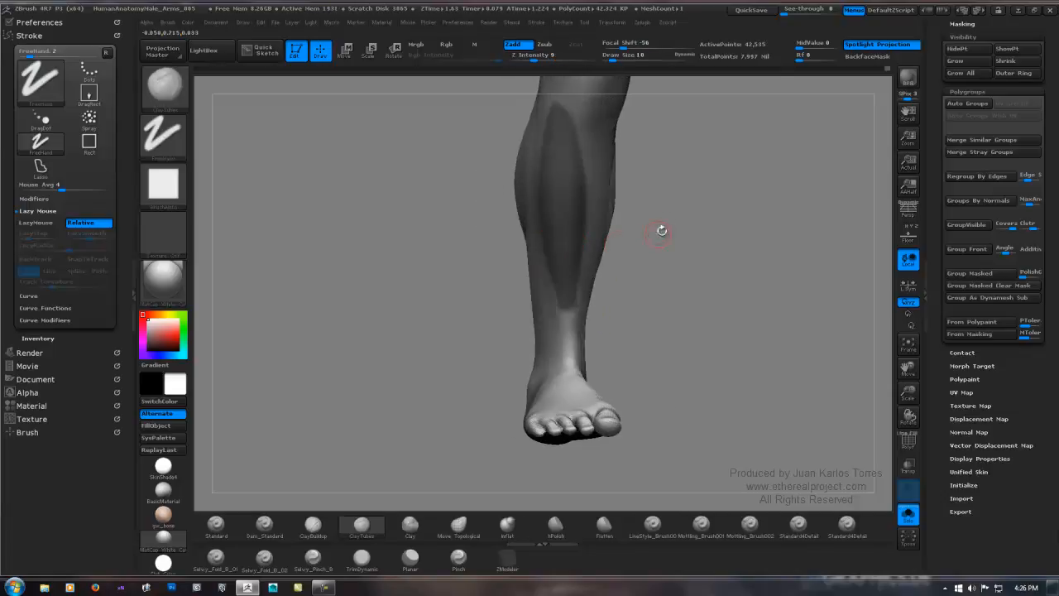
left_click_drag(674, 268, 581, 288)
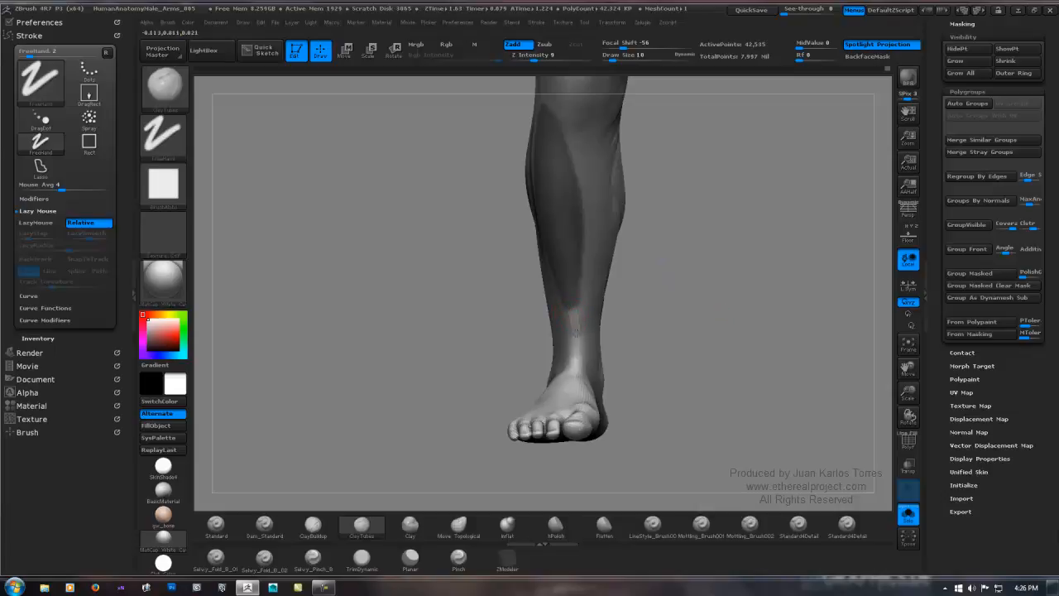
Reduce the draw size to 7 and extend the mask as a narrow tendon from the shin muscle toward the ankle.
key("ctrl")
key("ctrl")
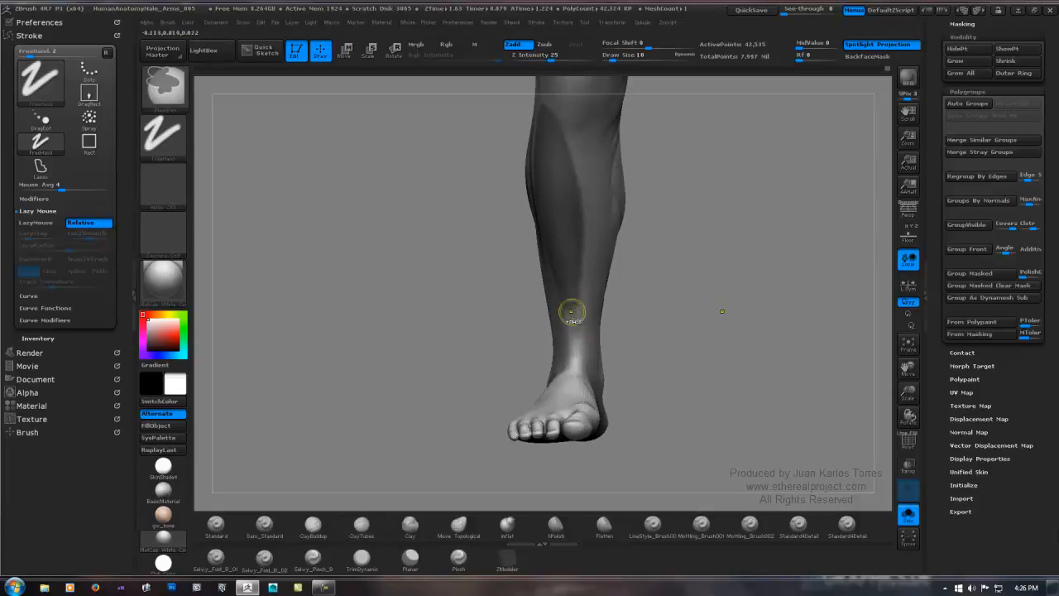
key("space")
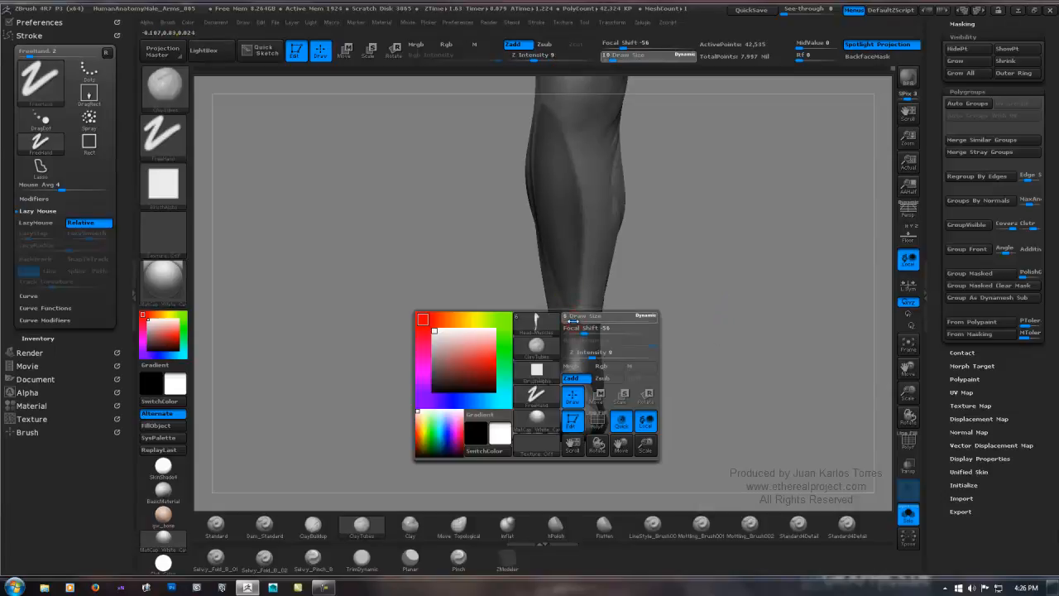
left_click_drag(573, 321, 570, 304)
key("ctrl")
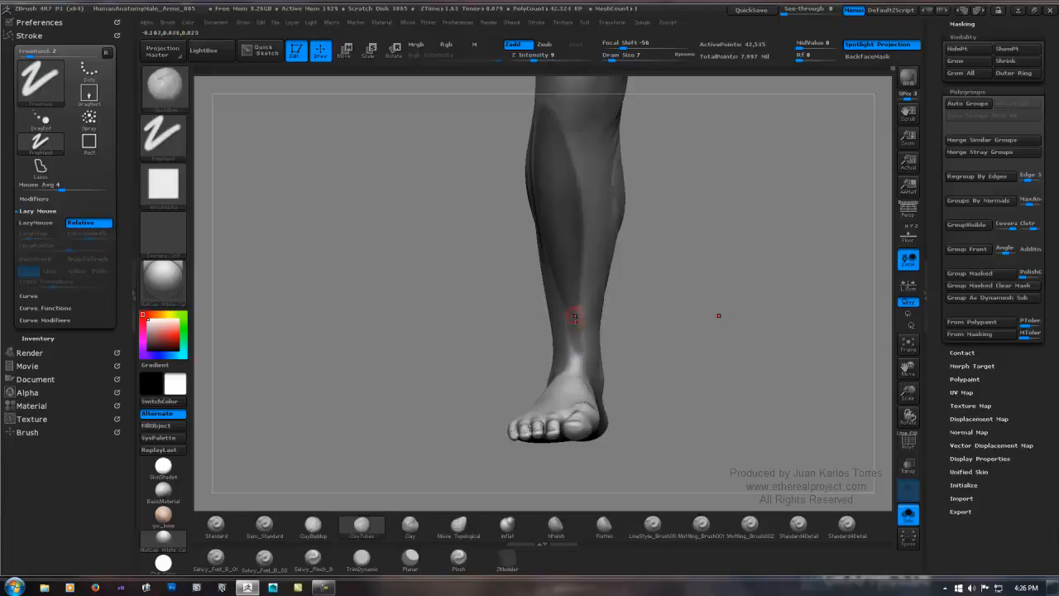
key("ctrl")
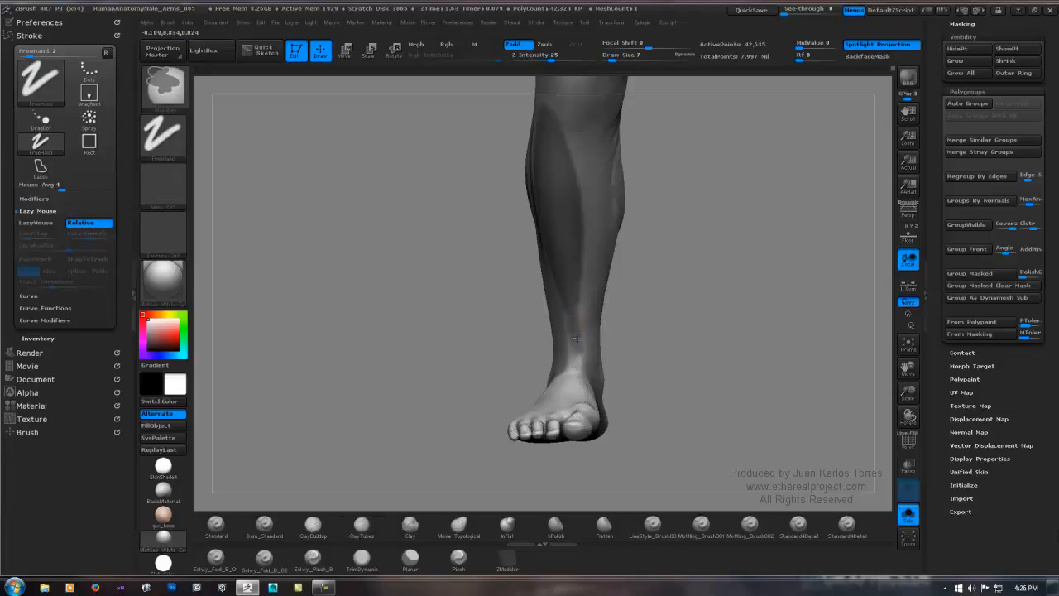
key("ctrl")
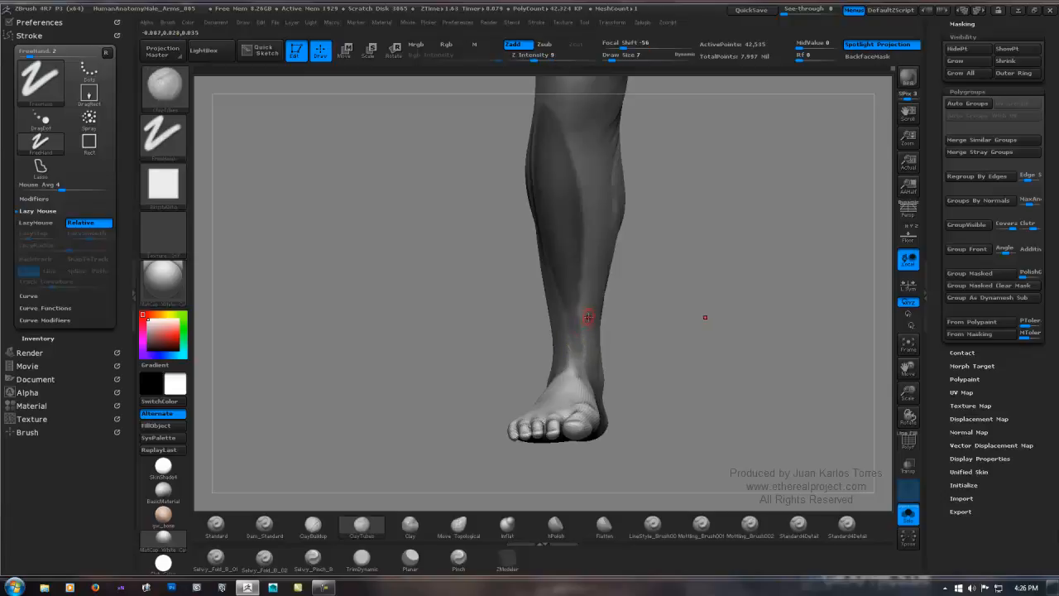
key("ctrl")
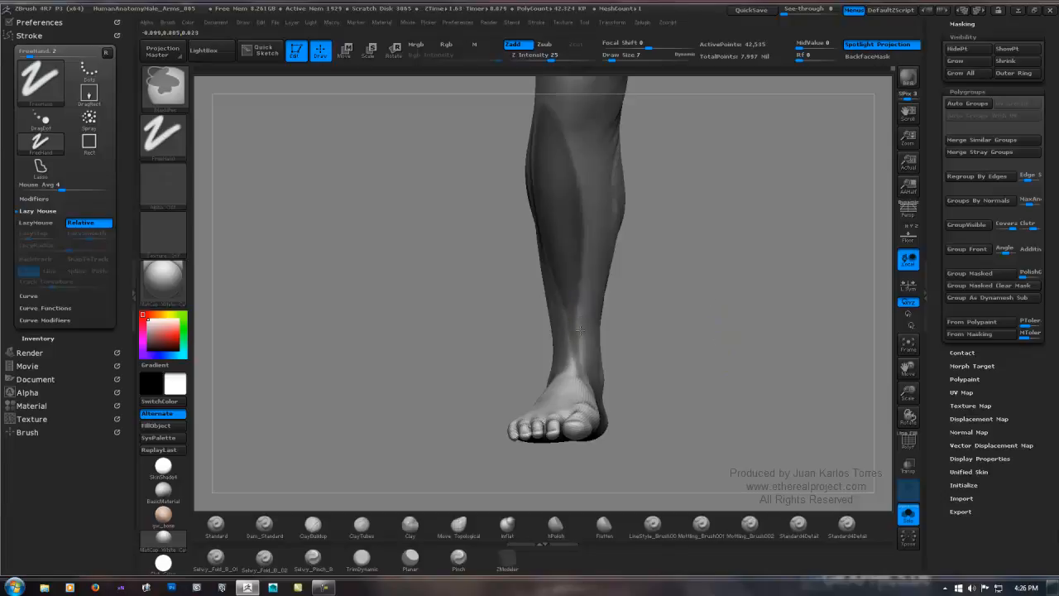
Enable LazyMouse for the mask brush with a LazyStep of about 0.05, and restore the canvas to actual size.
left_click(40, 223)
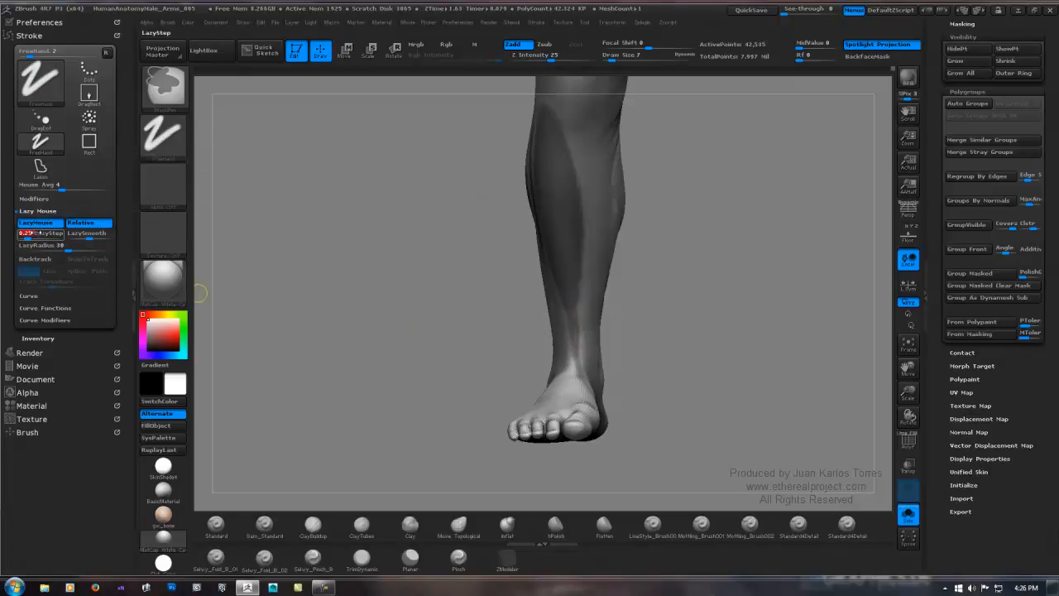
key("minus")
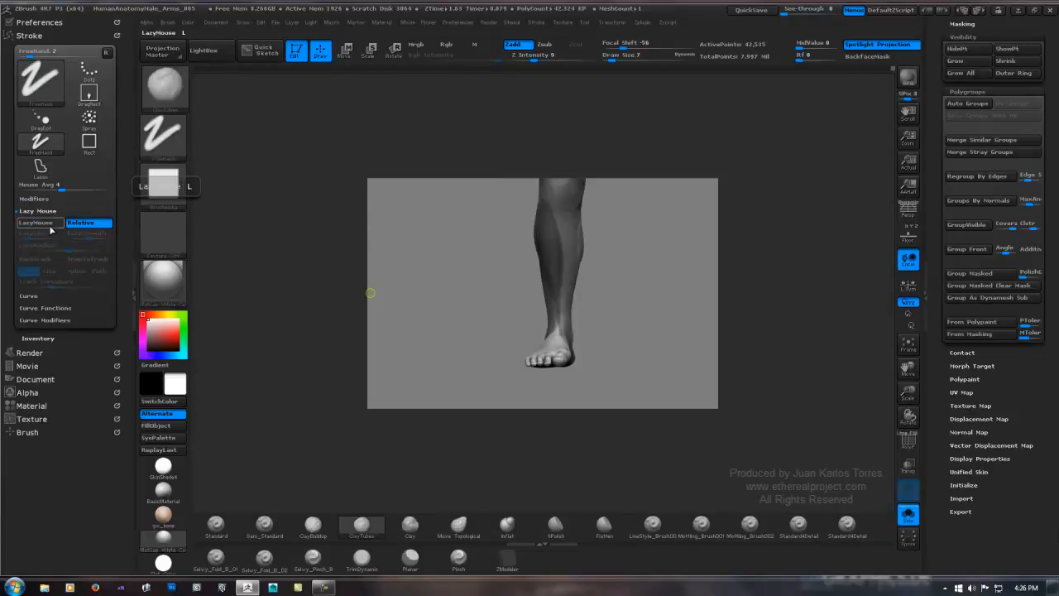
left_click(24, 233)
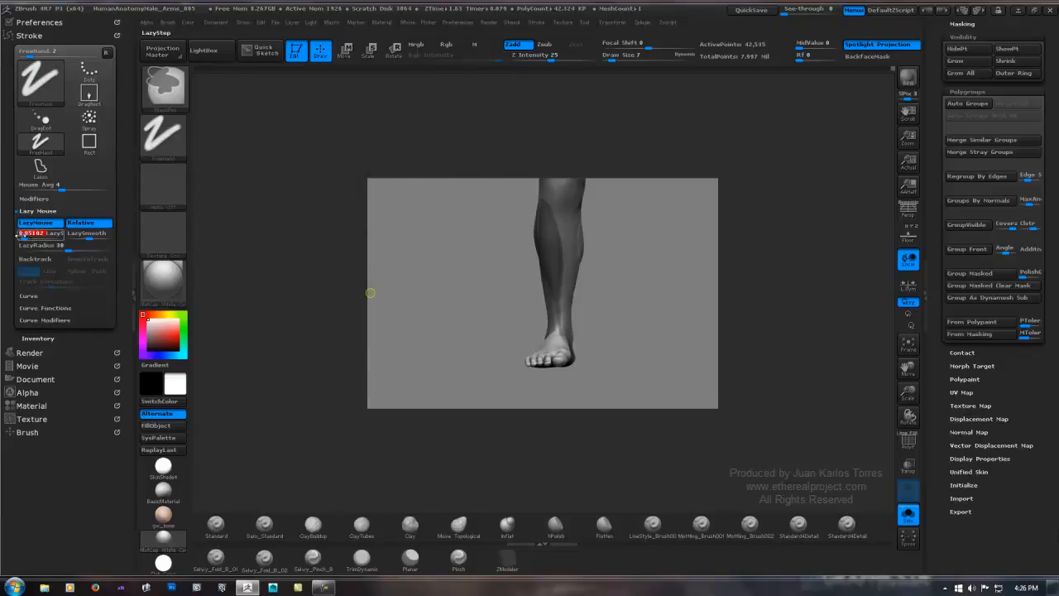
key("b")
key("c")
key("t")
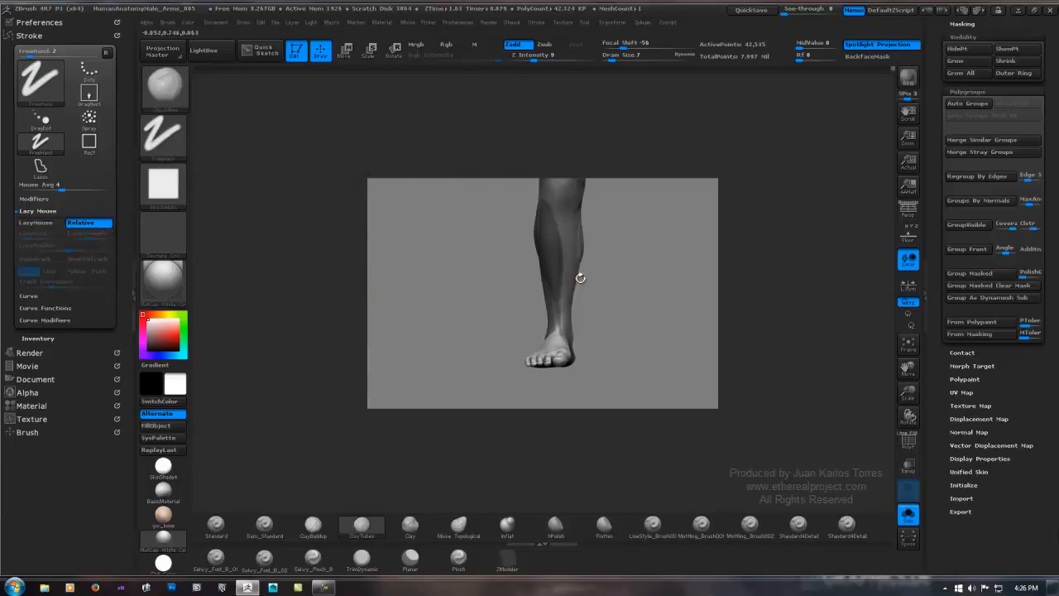
left_click(909, 167)
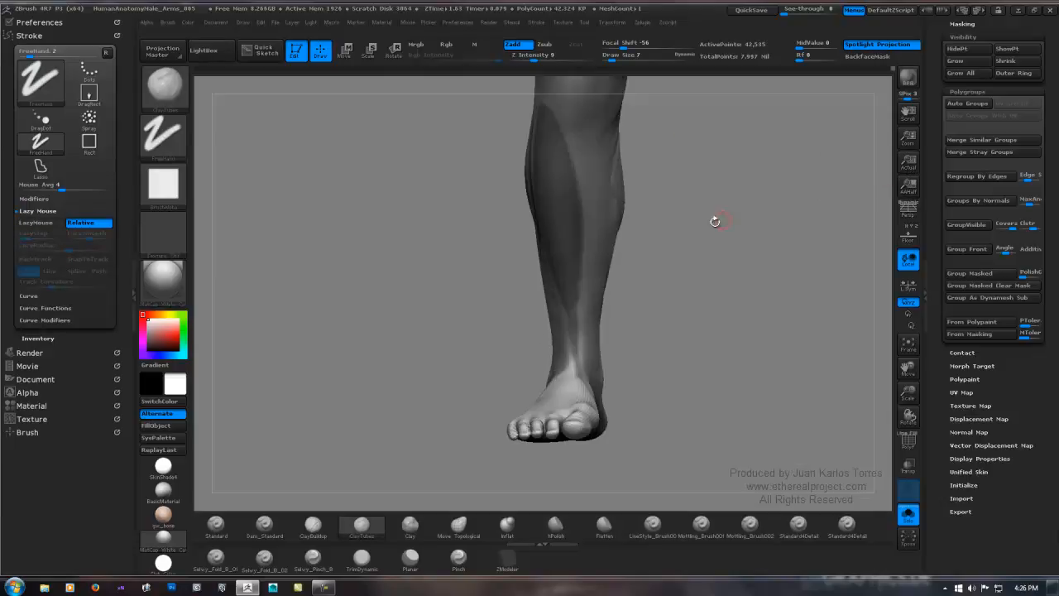
Extend the shin muscle's mask as a narrow tendon down the front of the lower shin toward the ankle.
mouse_move(654, 225)
right_mouse_down("ctrl")
mouse_move(623, 297)
mouse_move(614, 289)
right_mouse_up("ctrl")
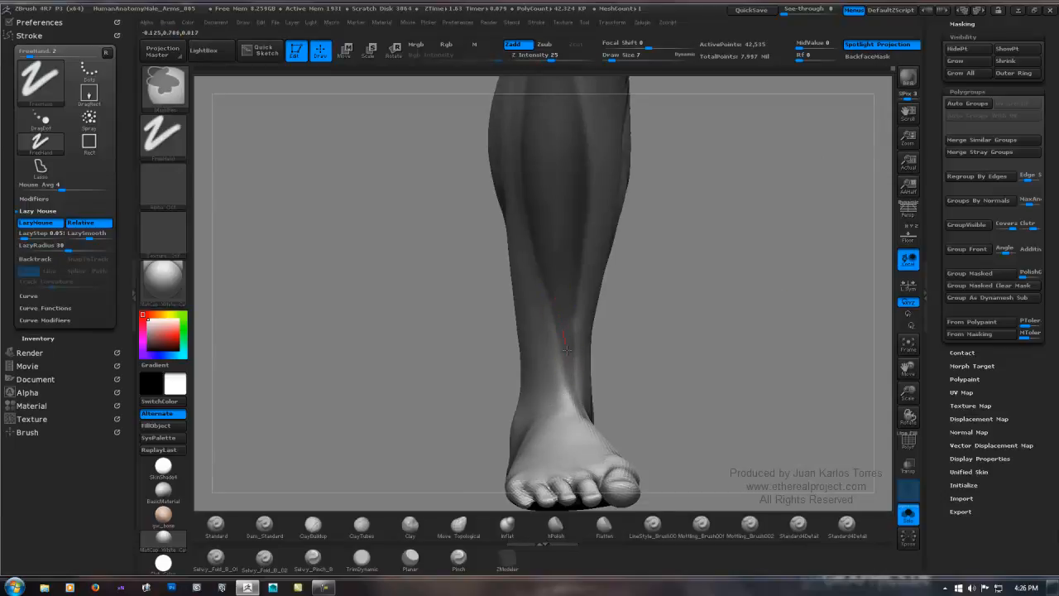
right_click_drag(567, 384, 564, 312)
key("ctrl")
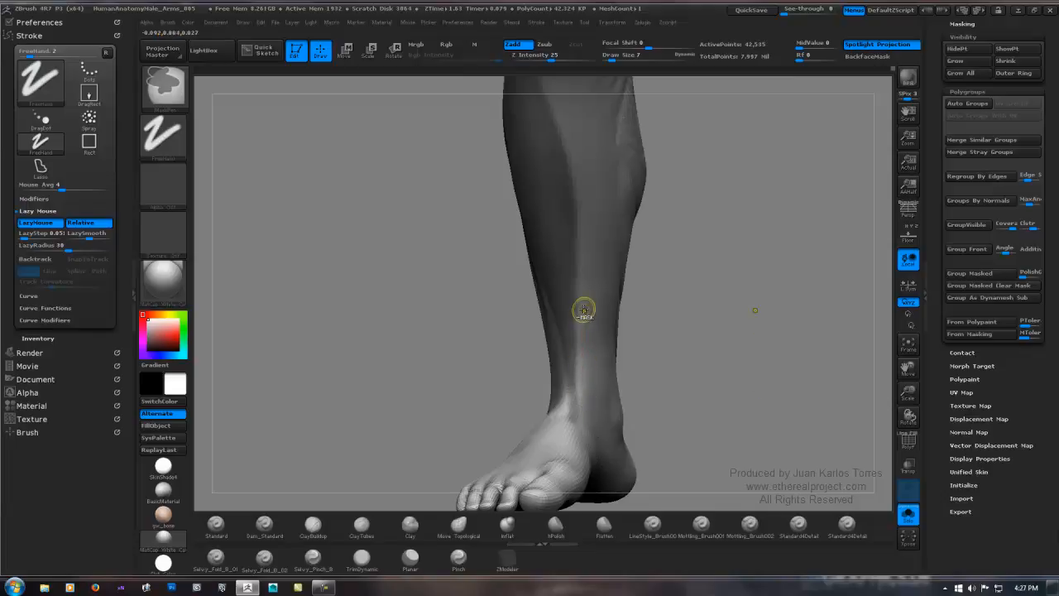
right_click_drag(584, 336, 660, 336)
left_click_drag(552, 326, 566, 393, "ctrl")
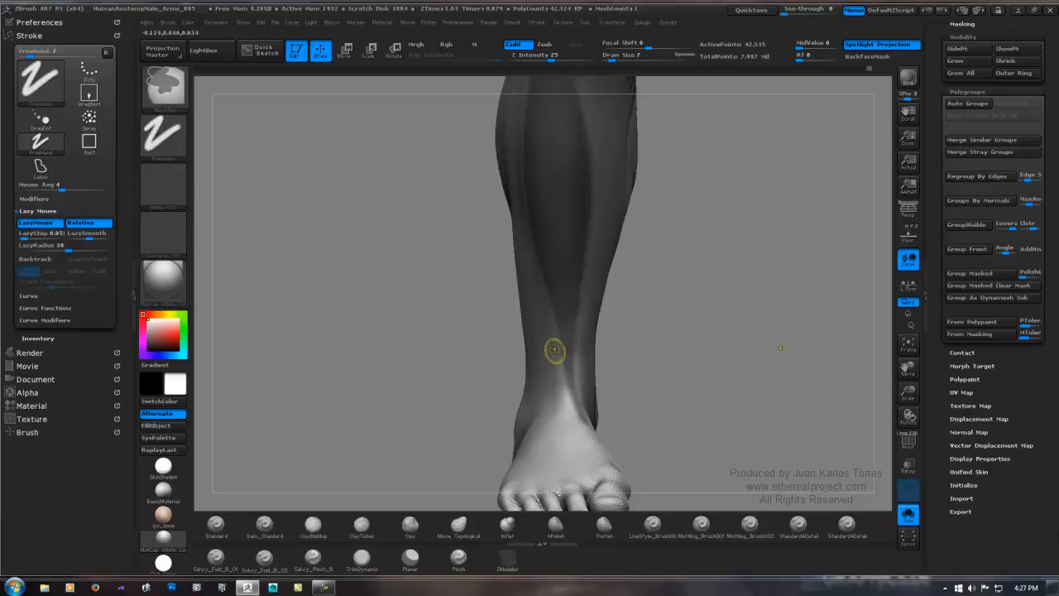
right_click_drag(568, 338, 548, 331)
left_click_drag(549, 330, 557, 360, "ctrl")
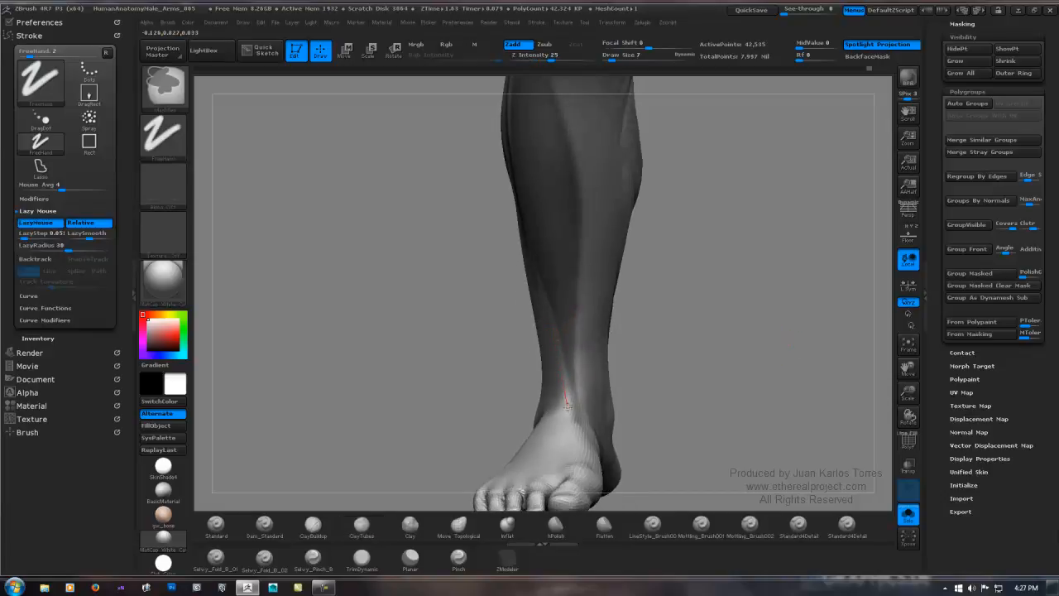
Fill in the tendon mask across the front of the ankle to the start of the foot.
left_click_drag(567, 405, 569, 434, "ctrl")
left_click_drag(568, 318, 567, 338, "ctrl")
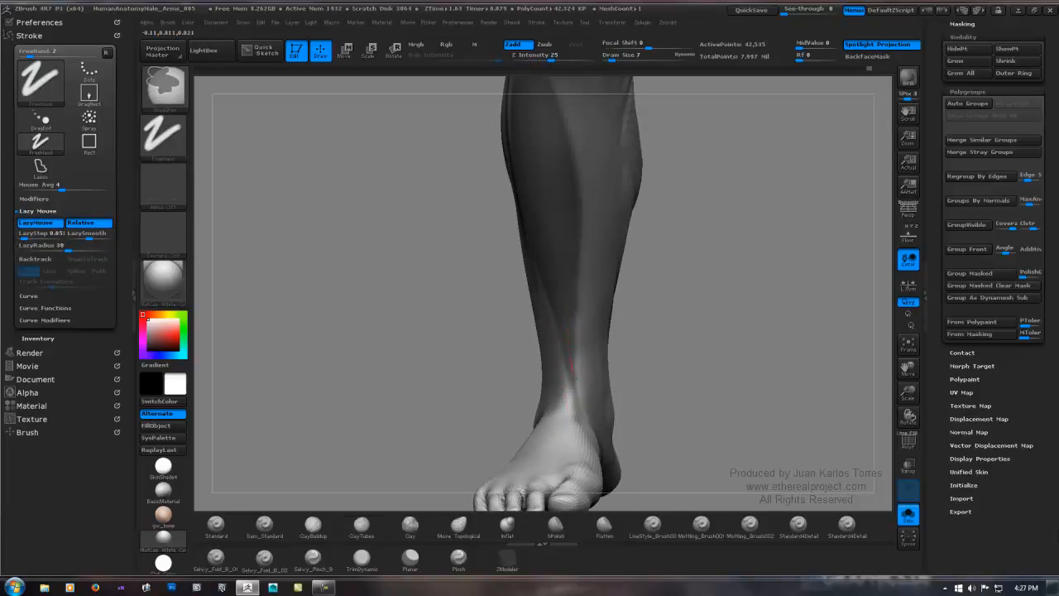
left_click_drag(577, 413, 581, 428, "ctrl")
left_click_drag(566, 332, 569, 375, "ctrl")
left_click_drag(576, 424, 575, 431, "ctrl")
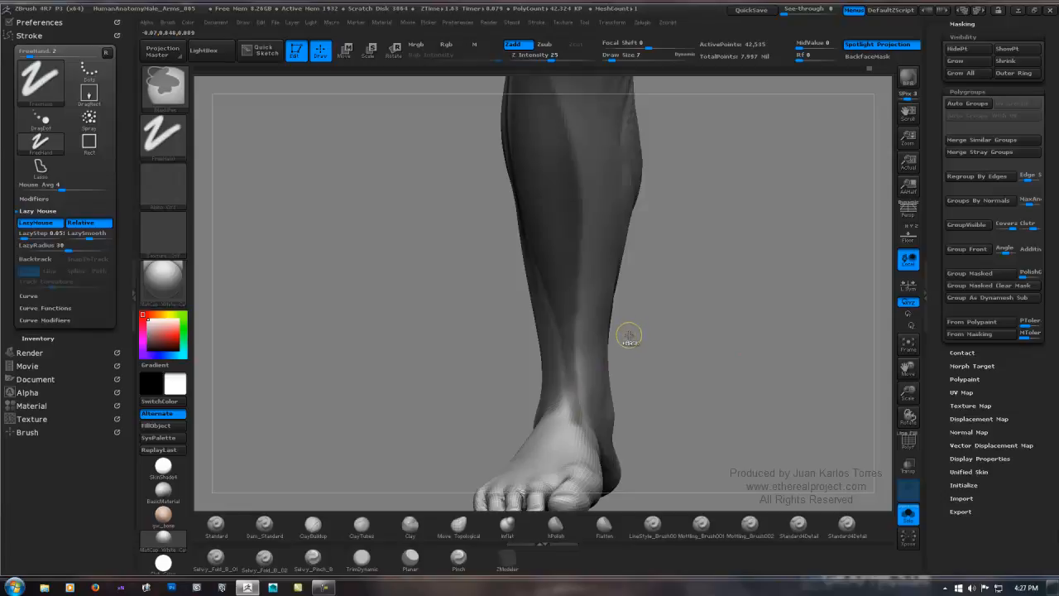
Reduce the draw size to 4 and refine the thin tendon mask above the ankle.
key("space")
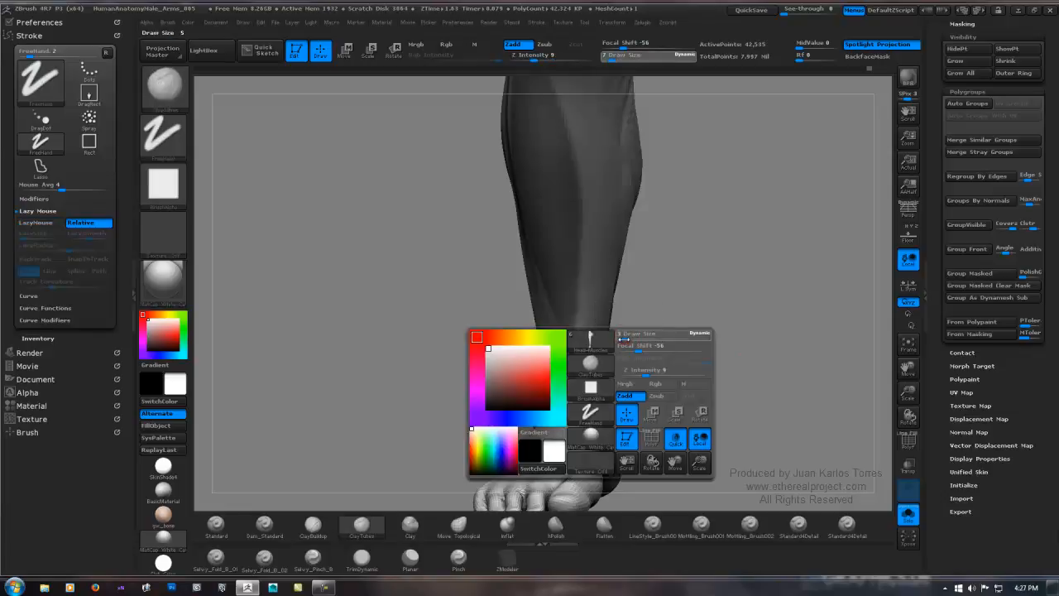
key("space")
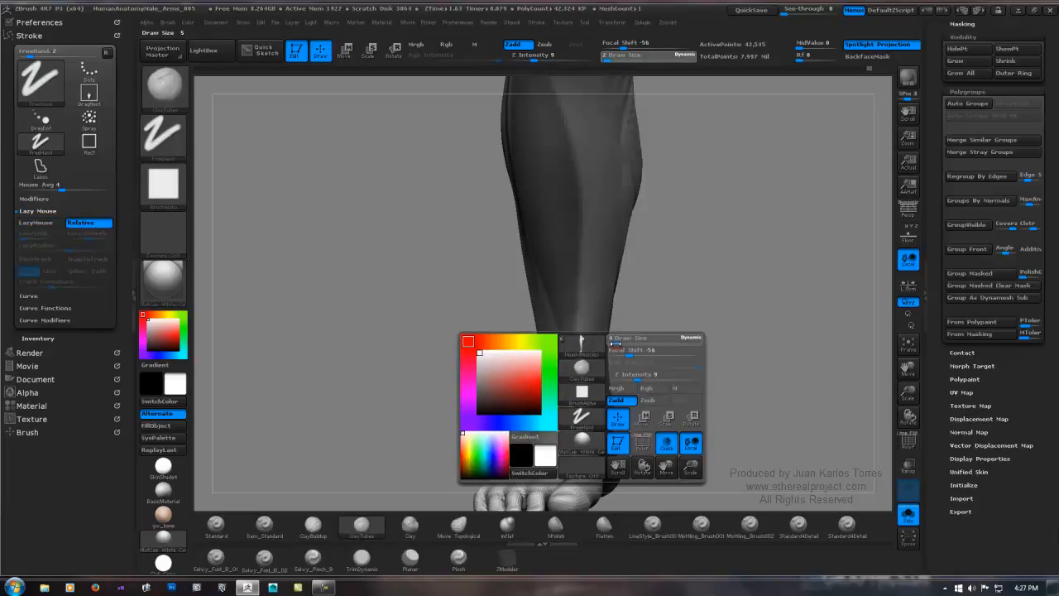
key("ctrl")
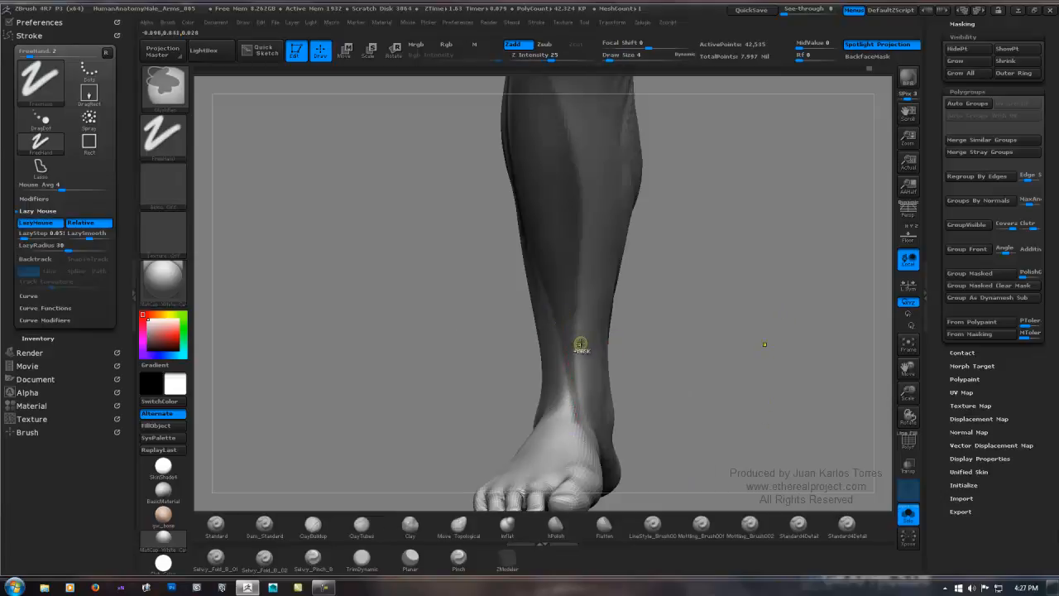
mouse_move(677, 340)
left_mouse_down()
mouse_move(664, 326)
mouse_move(634, 328)
mouse_move(681, 343)
mouse_move(675, 310)
mouse_move(709, 295)
mouse_move(686, 293)
mouse_move(710, 290)
mouse_move(697, 301)
mouse_move(736, 288)
left_mouse_up()
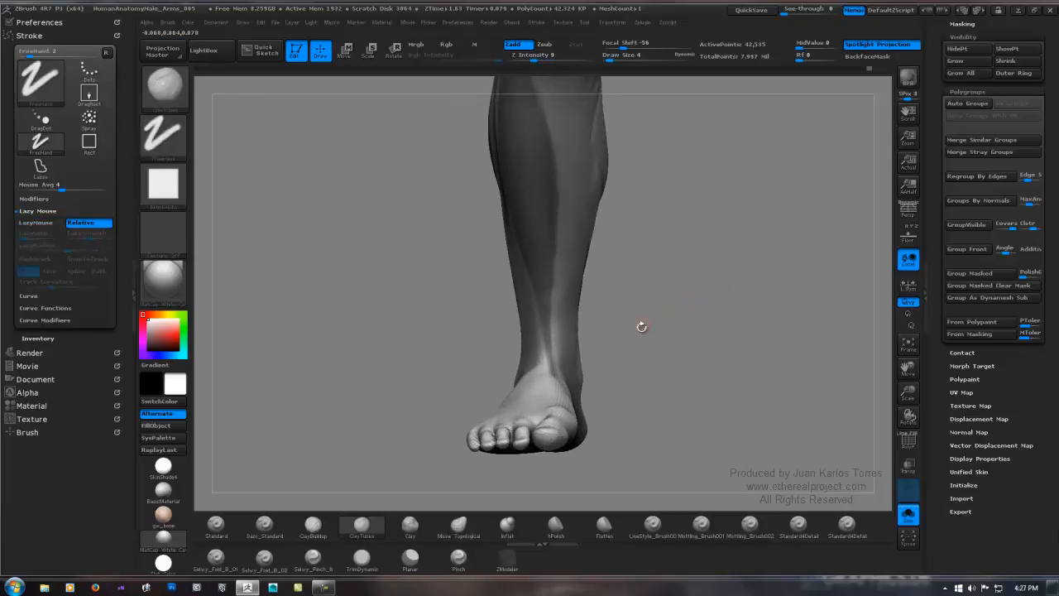
Continue the tendon mask over the front of the ankle and diagonally down the inner side of the foot.
left_click_drag(584, 344, 541, 365)
key("shift")
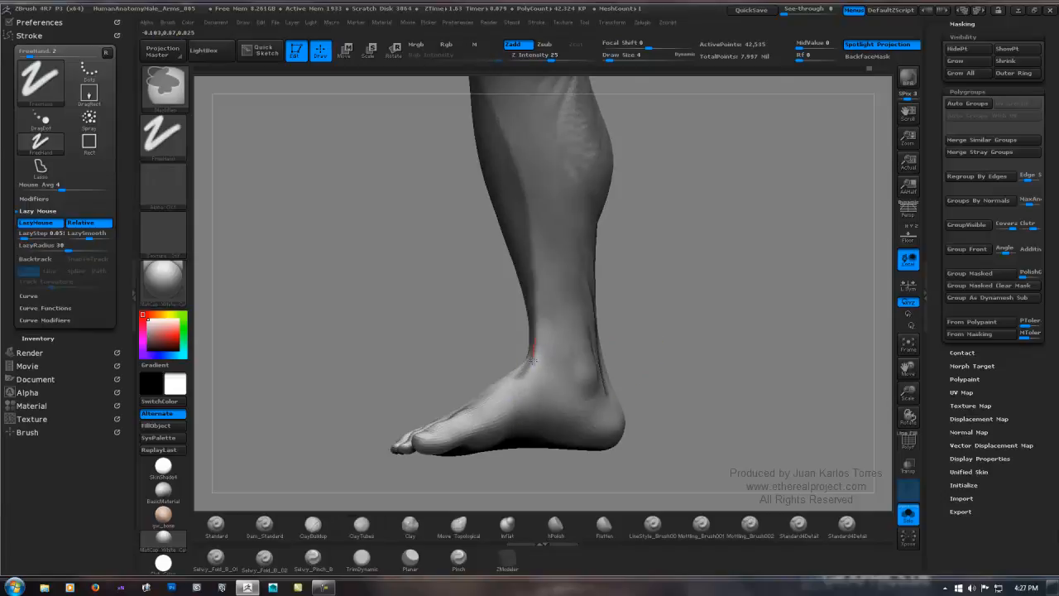
left_click_drag(536, 356, 522, 366)
key("shift")
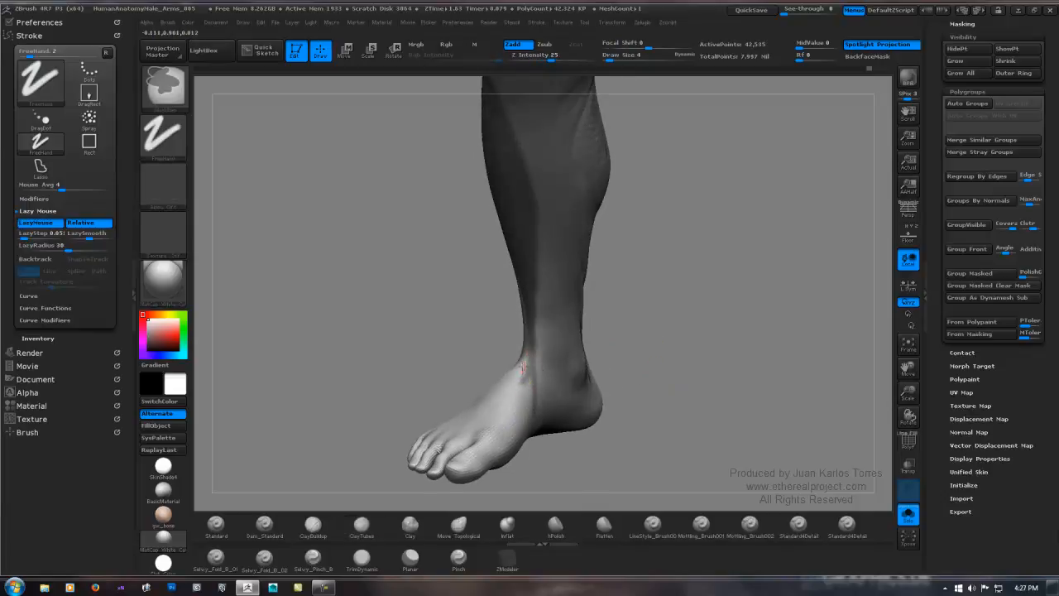
mouse_move(522, 440)
left_mouse_down("shift")
mouse_move(525, 352)
mouse_move(634, 355)
left_mouse_up("shift")
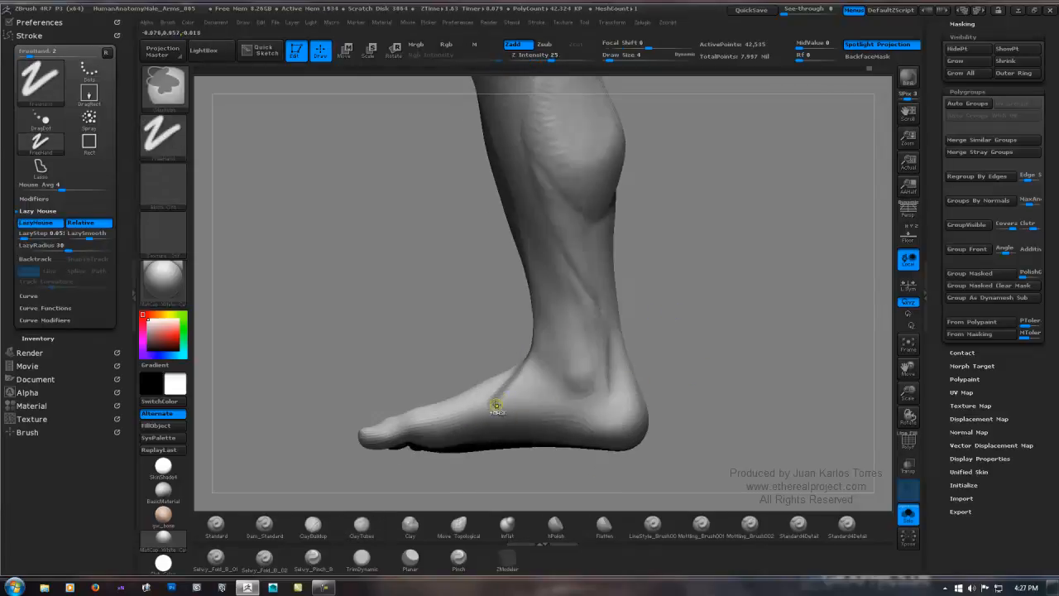
mouse_move(481, 421)
left_mouse_down()
mouse_move(515, 362)
mouse_move(488, 404)
left_mouse_up()
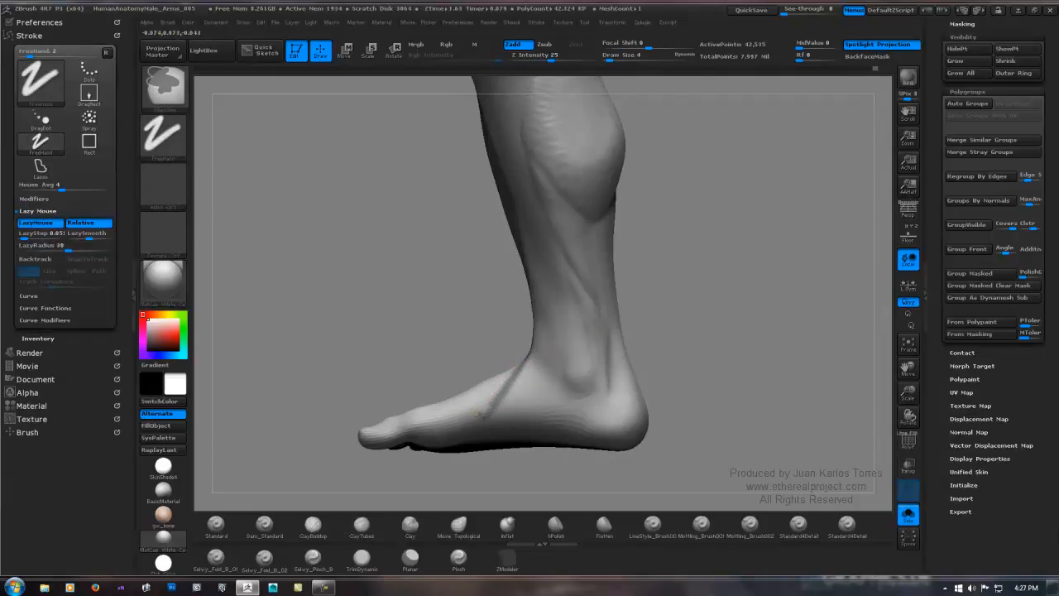
Invert the mask to leave the shin muscle and tendon editable, and apply Group Masked while checking the polygroups in PolyFrame.
mouse_move(646, 291)
left_mouse_down()
mouse_move(698, 285)
mouse_move(651, 301)
mouse_move(610, 296)
mouse_move(603, 251)
mouse_move(598, 310)
mouse_move(581, 322)
mouse_move(598, 293)
mouse_move(683, 305)
left_mouse_up()
left_click_drag(619, 350, 612, 278, "alt")
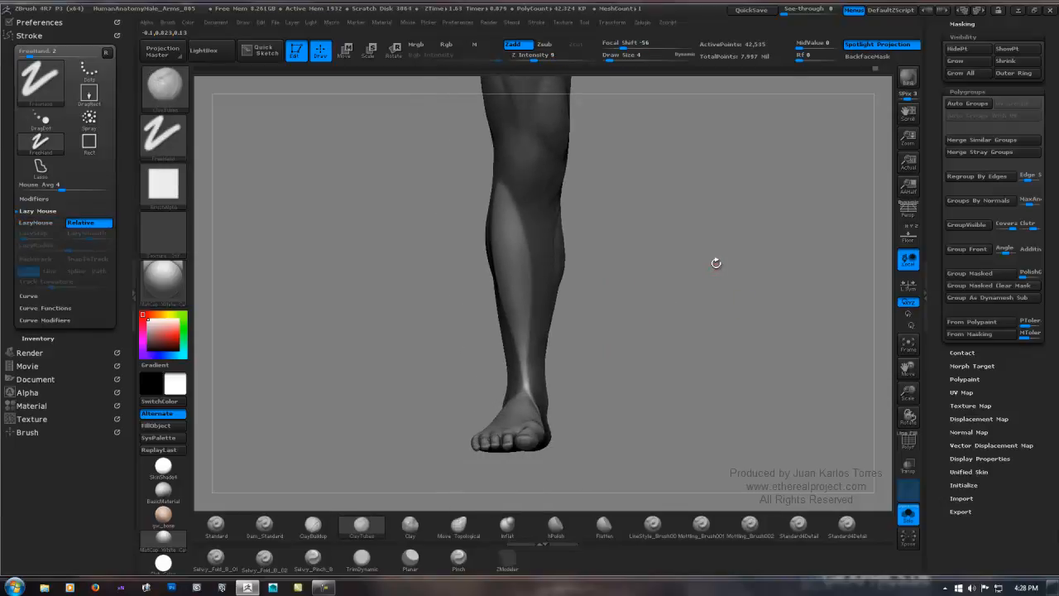
left_click(965, 113)
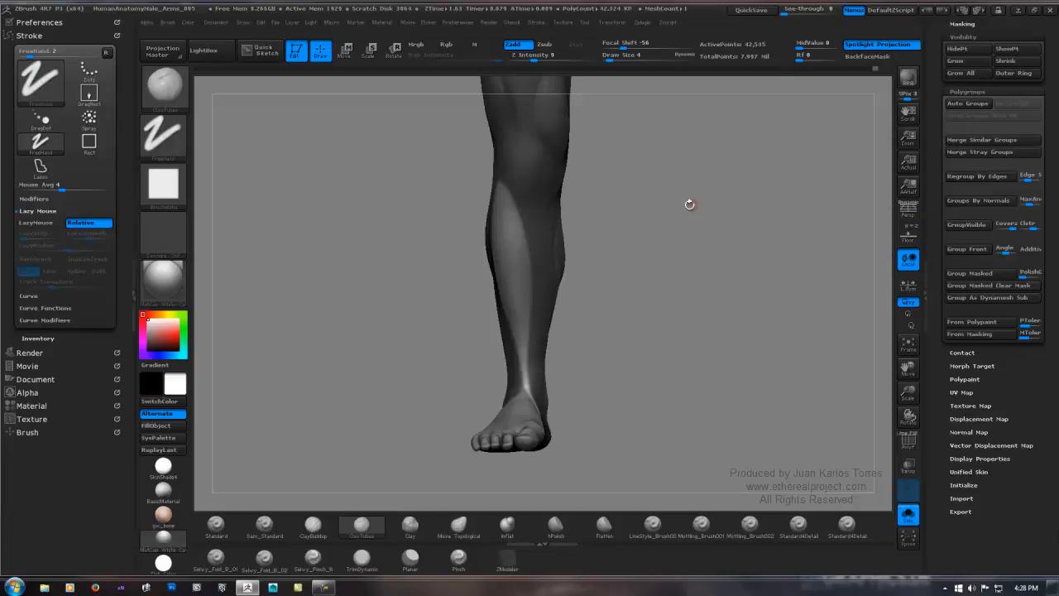
key("shift+f")
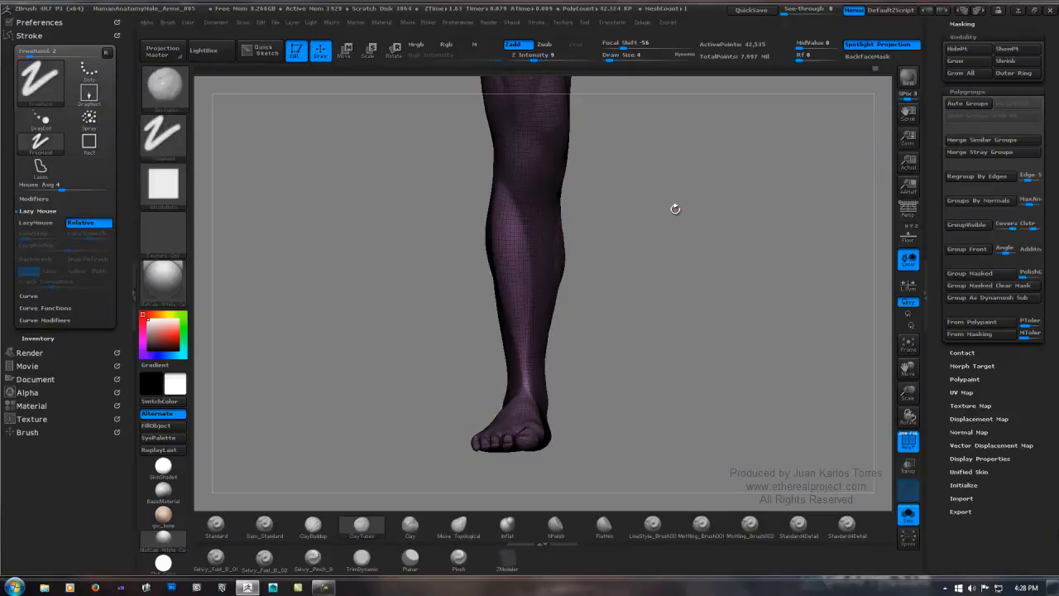
key("shift+f")
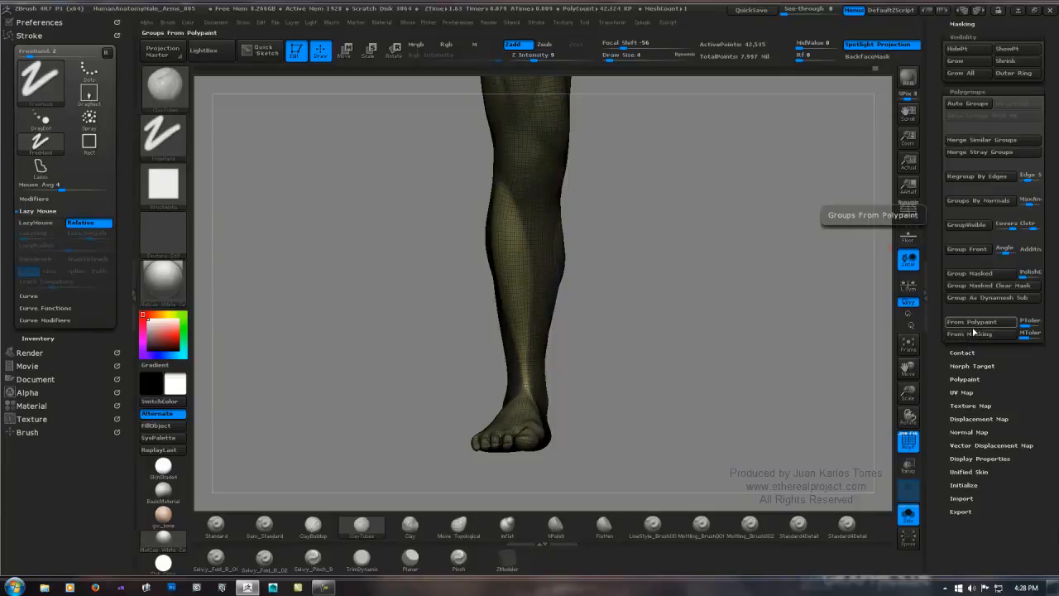
left_click(964, 276)
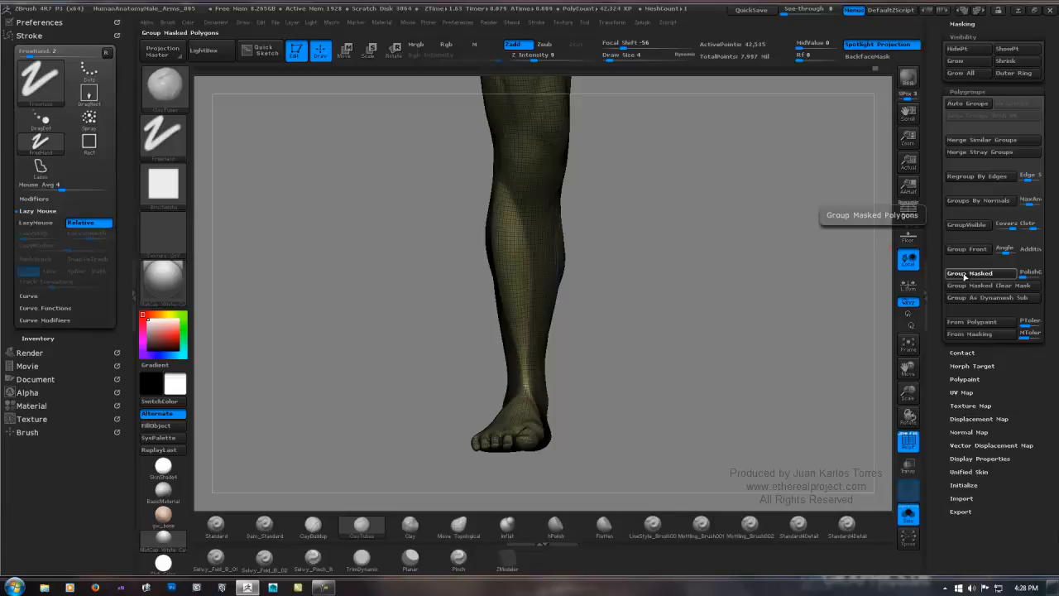
left_click(660, 261, "ctrl")
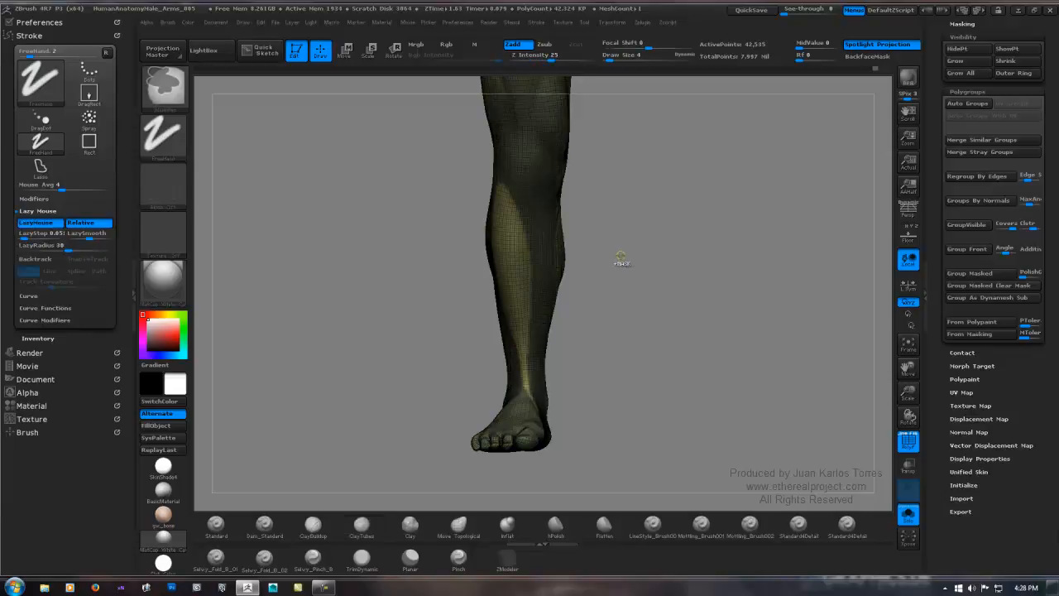
mouse_move(626, 258)
left_mouse_down()
mouse_move(604, 249)
mouse_move(650, 241)
mouse_move(588, 225)
mouse_move(646, 248)
mouse_move(627, 255)
mouse_move(577, 210)
mouse_move(568, 251)
mouse_move(625, 237)
left_mouse_up()
key("shift+f")
Set the ClayTubes draw size to 10 and build up the upper part of the unmasked shin muscle below the knee.
mouse_move(819, 205)
left_mouse_down()
mouse_move(624, 246)
mouse_move(610, 307)
left_mouse_up()
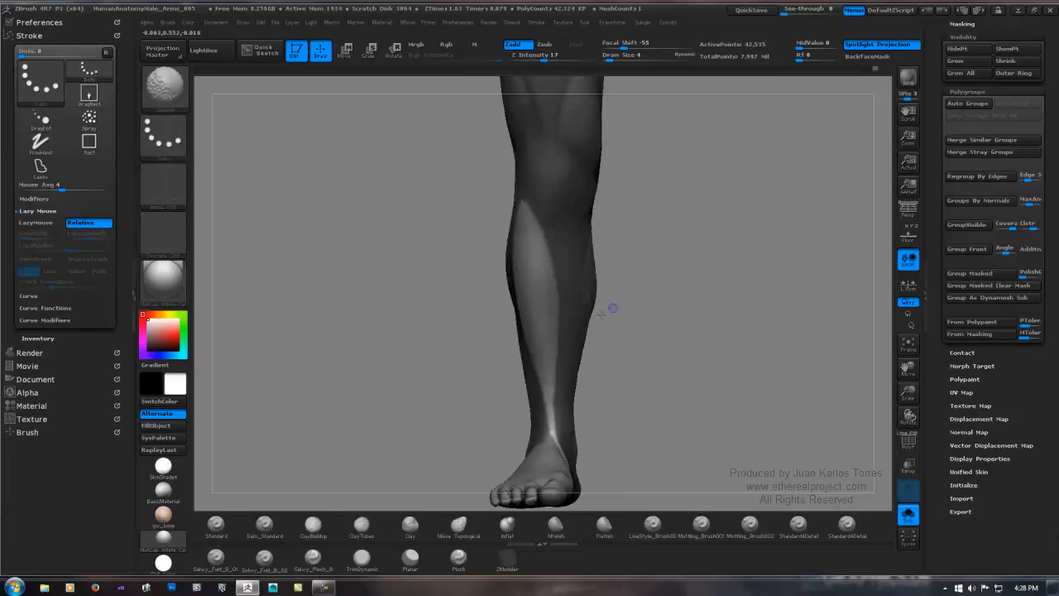
key("b")
key("space")
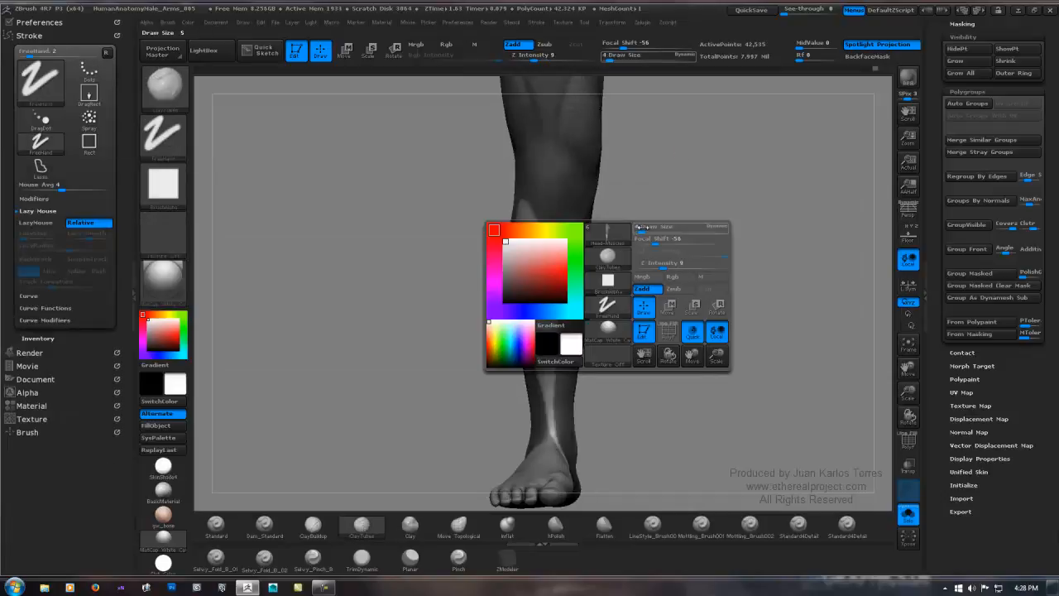
left_click_drag(646, 229, 644, 229)
left_click_drag(457, 251, 519, 229)
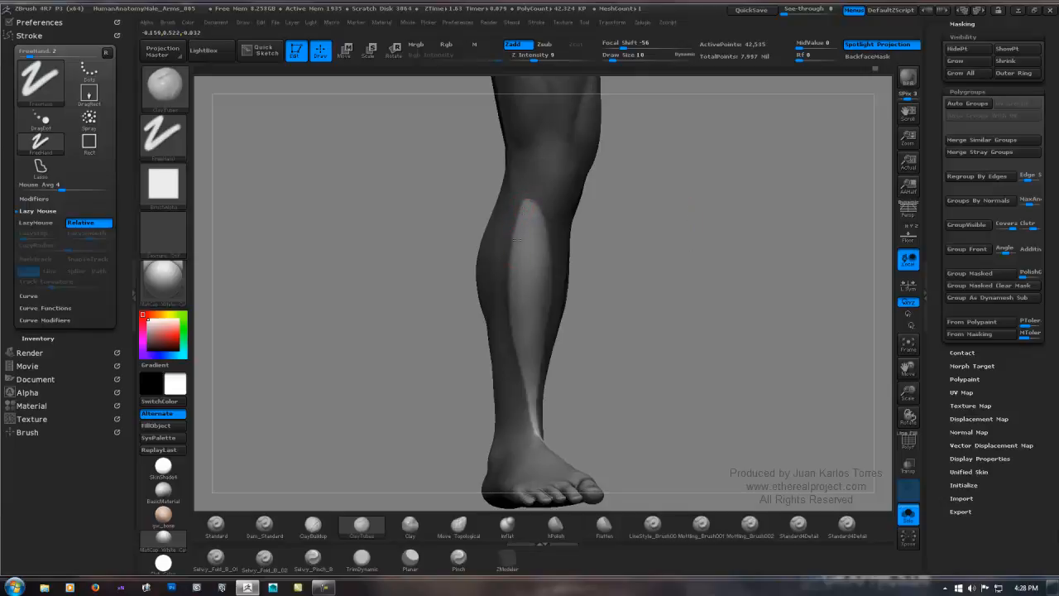
left_click_drag(457, 247, 518, 235)
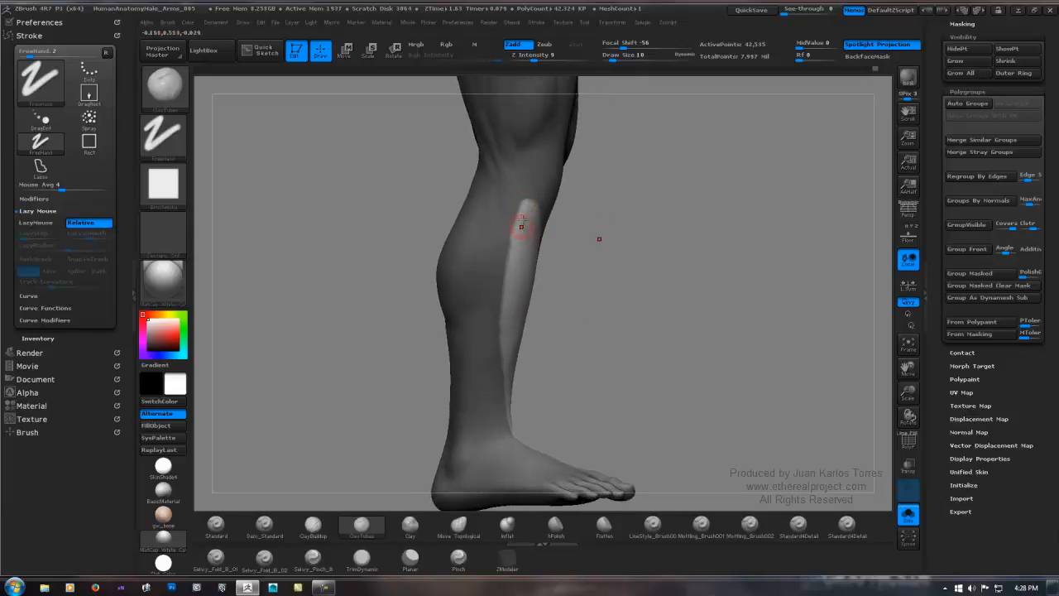
right_click_drag(521, 209, 500, 221)
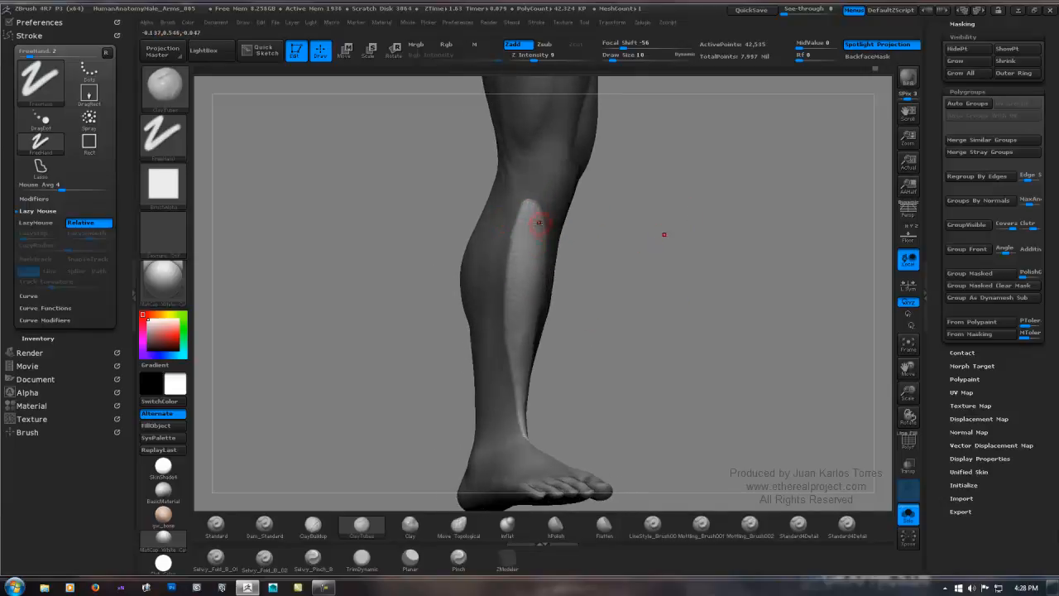
left_click_drag(595, 273, 510, 218)
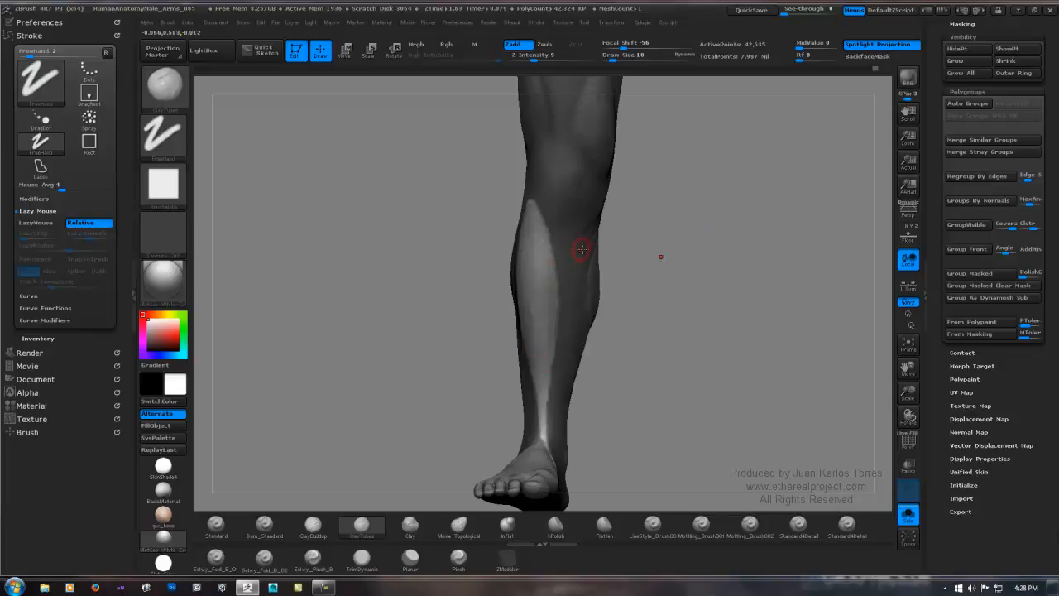
Add ClayTubes volume along the middle of the shin muscle and its inner edge, working from the front and side.
left_click_drag(686, 261, 553, 284)
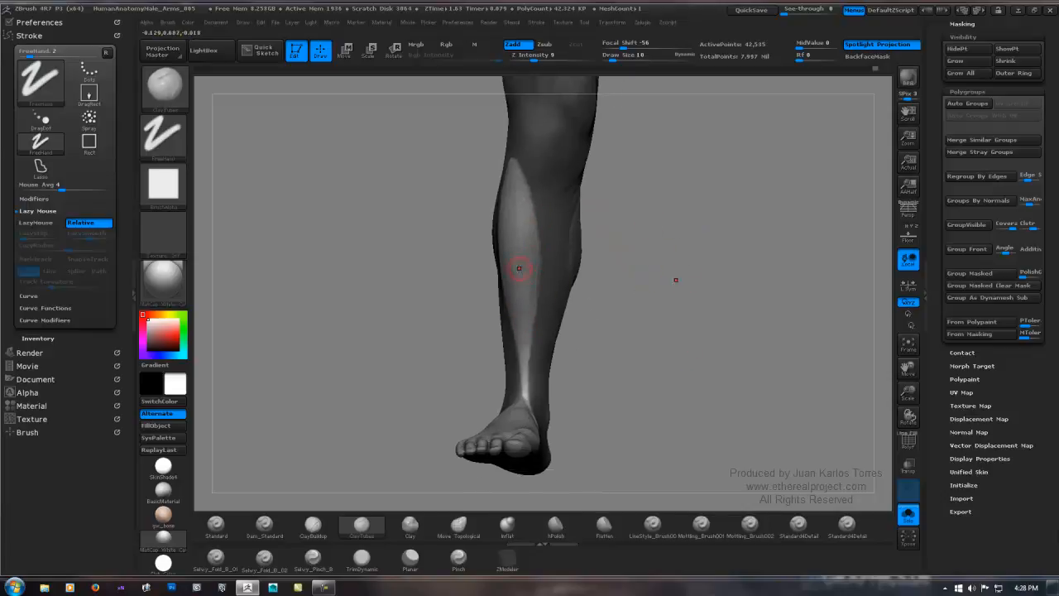
left_click_drag(684, 287, 690, 225)
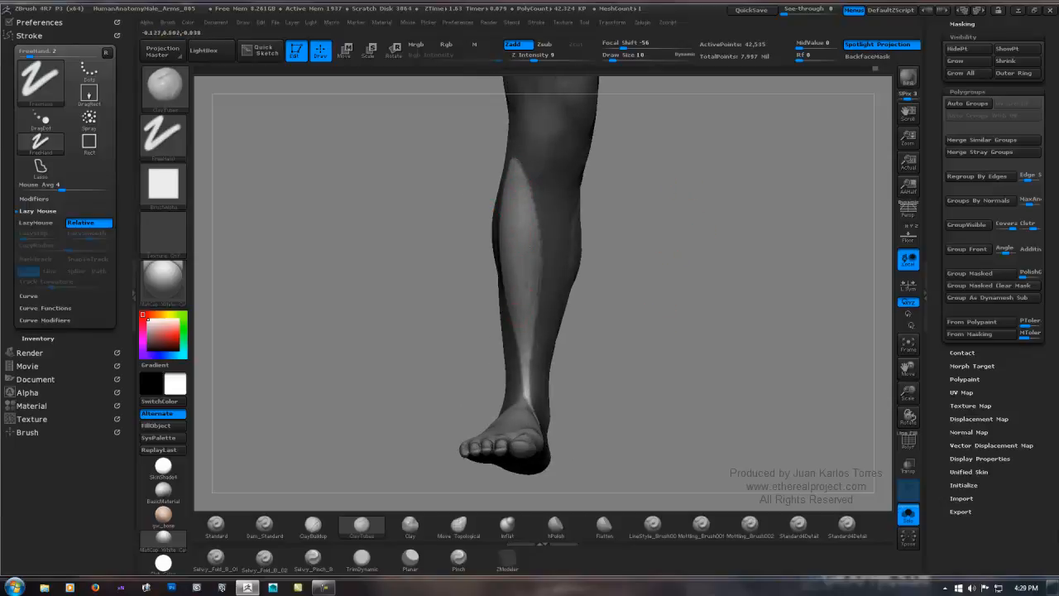
left_click_drag(638, 258, 559, 258)
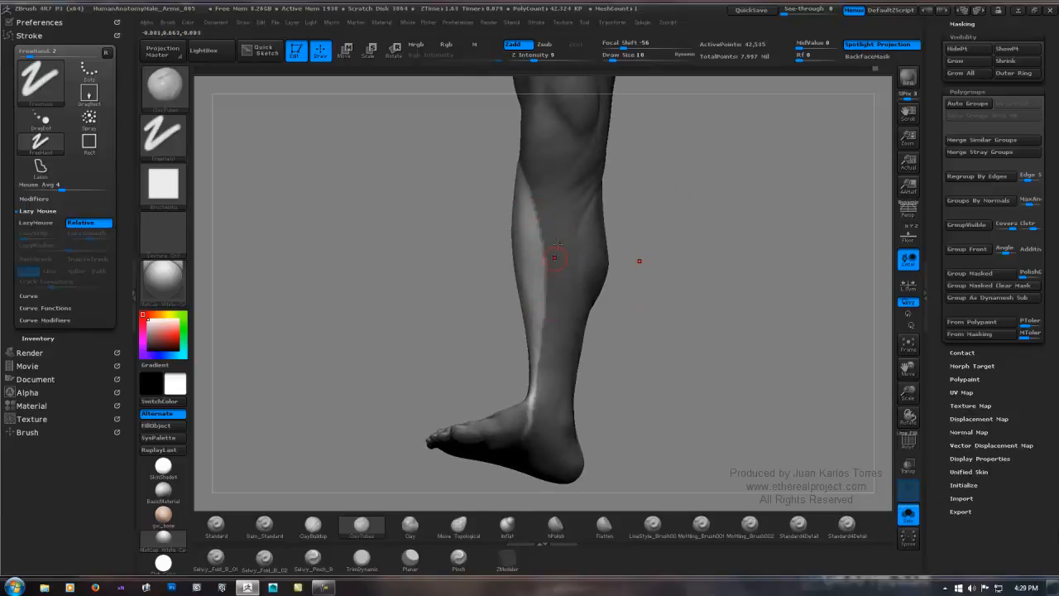
left_click_drag(642, 271, 677, 262)
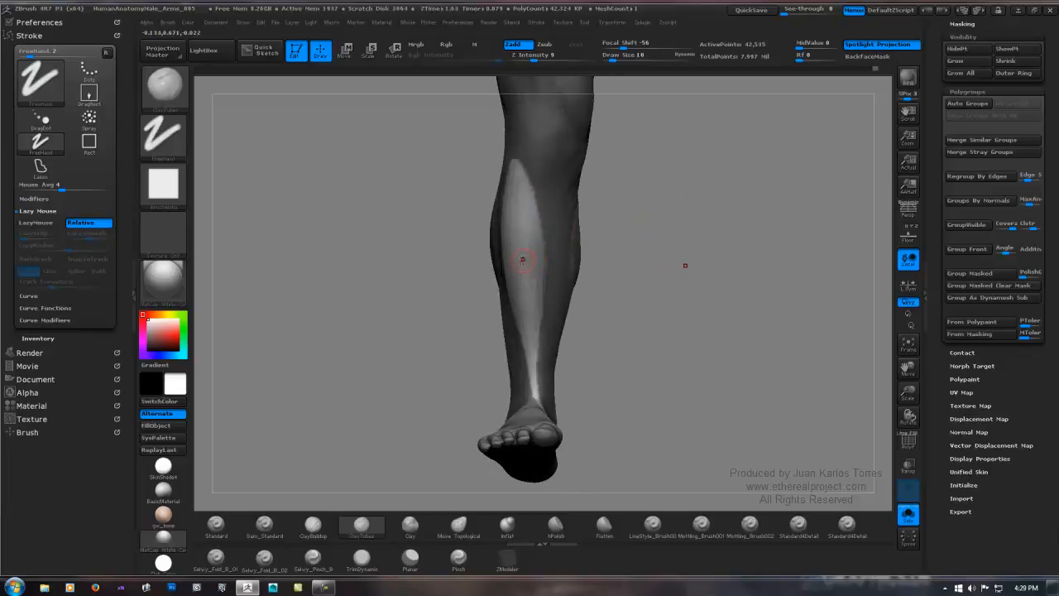
left_click_drag(676, 264, 686, 196)
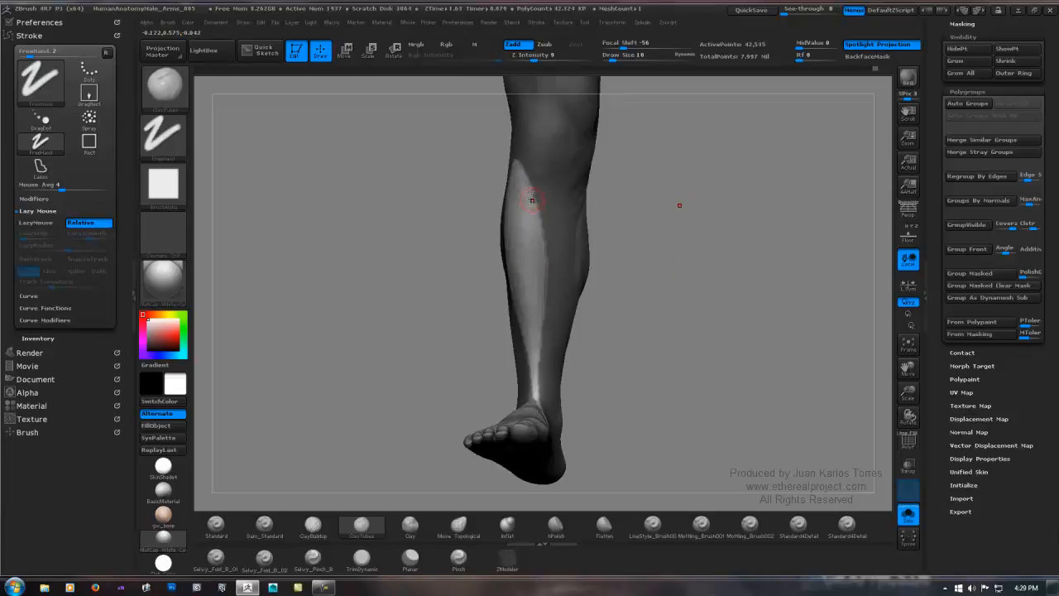
left_click_drag(682, 253, 571, 317)
Raise the tendon across the ankle and inner foot with ClayTubes and smooth its surface.
scroll(563, 284, "up", 2)
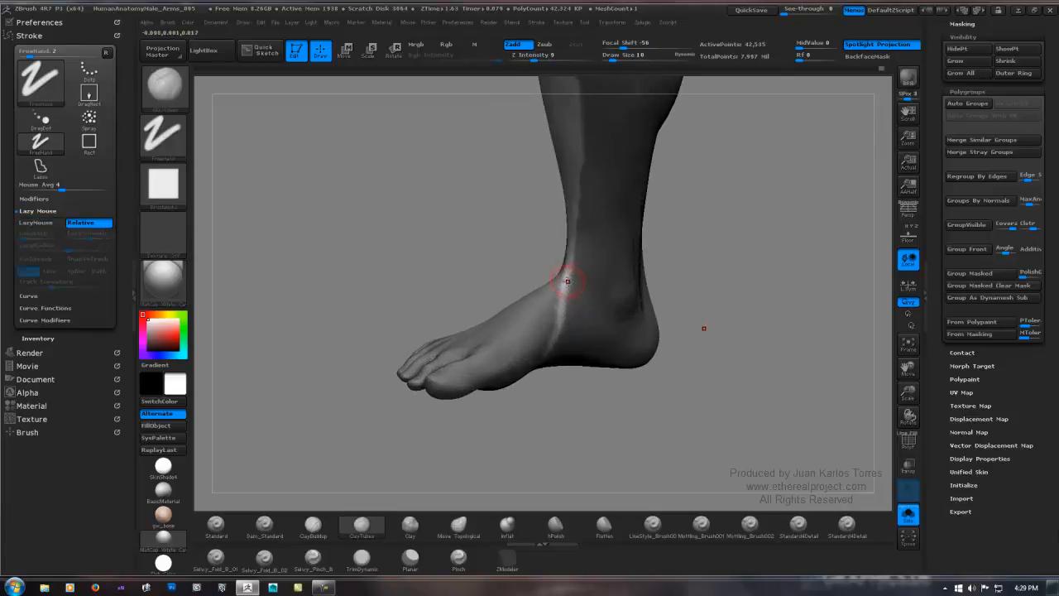
key("b")
key("c")
key("t")
mouse_move(678, 306)
left_mouse_down()
mouse_move(563, 298)
mouse_move(662, 256)
mouse_move(611, 246)
mouse_move(787, 368)
mouse_move(541, 321)
left_mouse_up()
left_click_drag(569, 374, 560, 405, "shift")
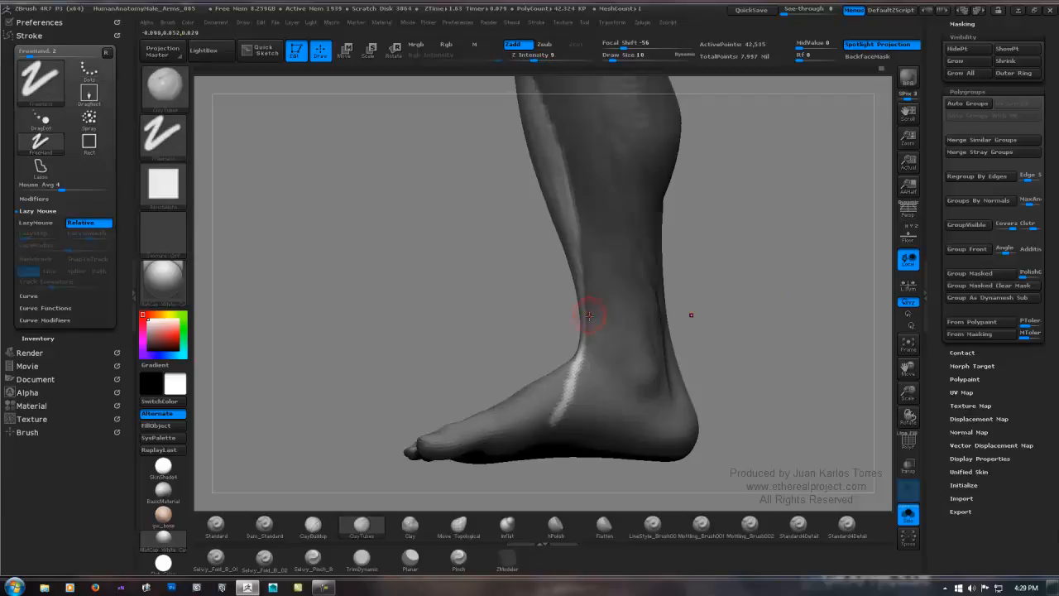
left_click_drag(588, 309, 572, 300, "shift")
Build up the upper part of the unmasked shin muscle with ClayTubes and smooth its surface.
left_click_drag(577, 229, 587, 254)
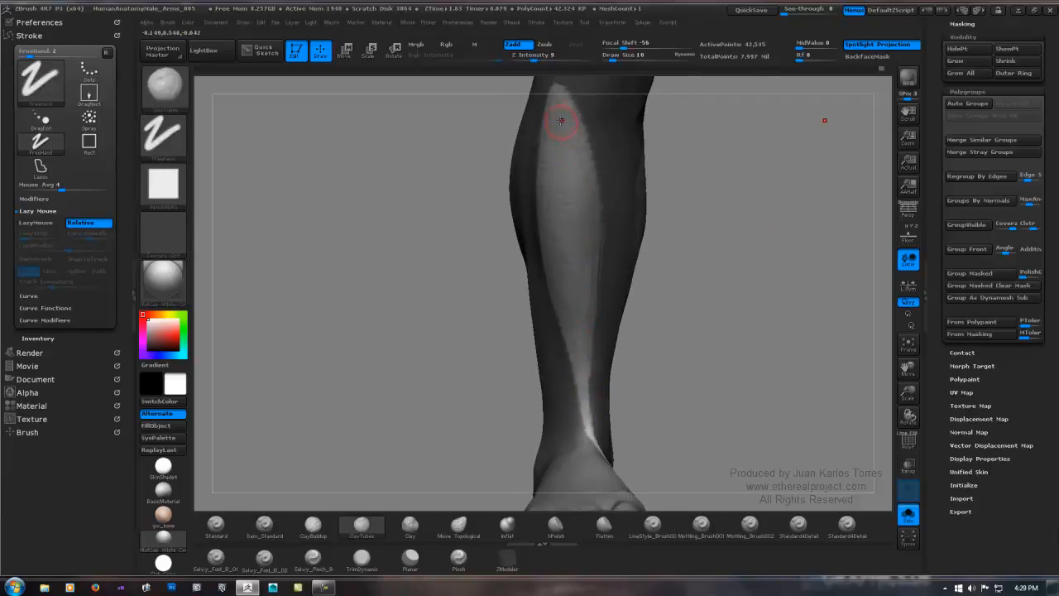
right_click_drag(570, 135, 561, 168, "alt")
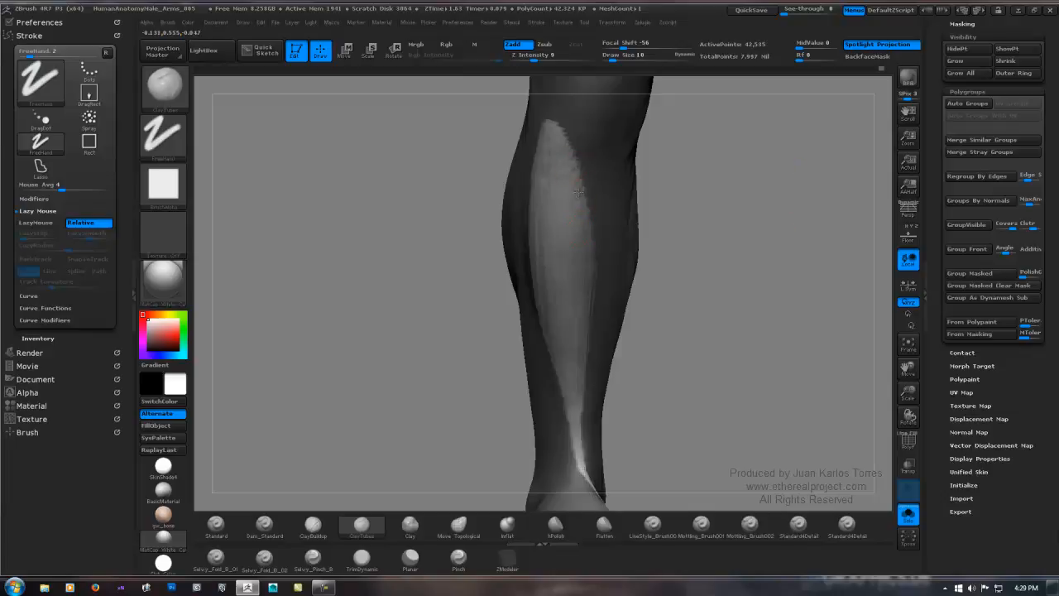
key("b")
key("s")
key("t")
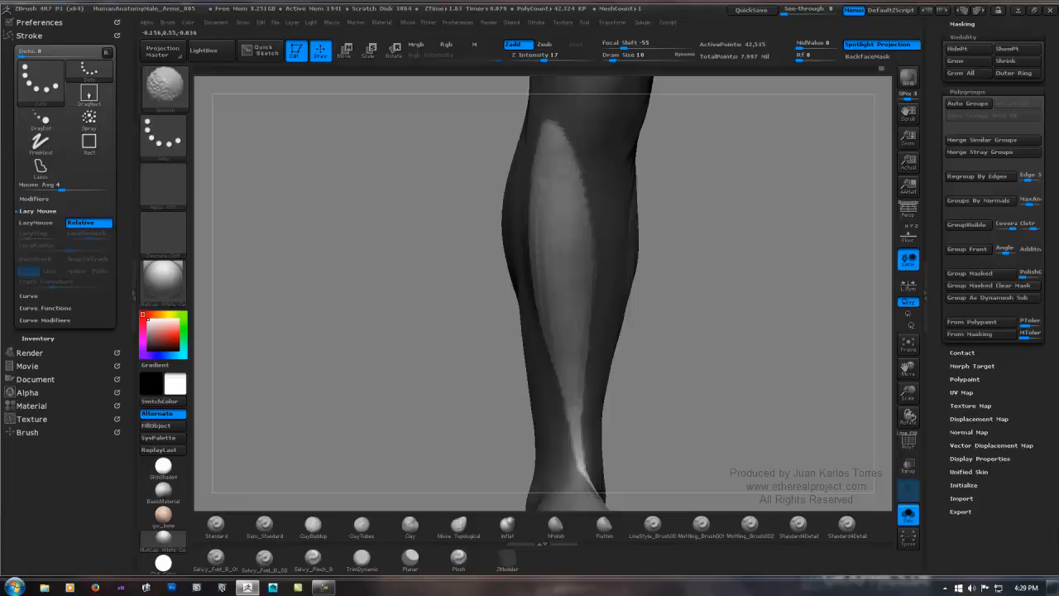
Clear the mask from the leg and smooth the borders of the shin muscle into the surrounding surface.
left_click_drag(703, 277, 650, 279)
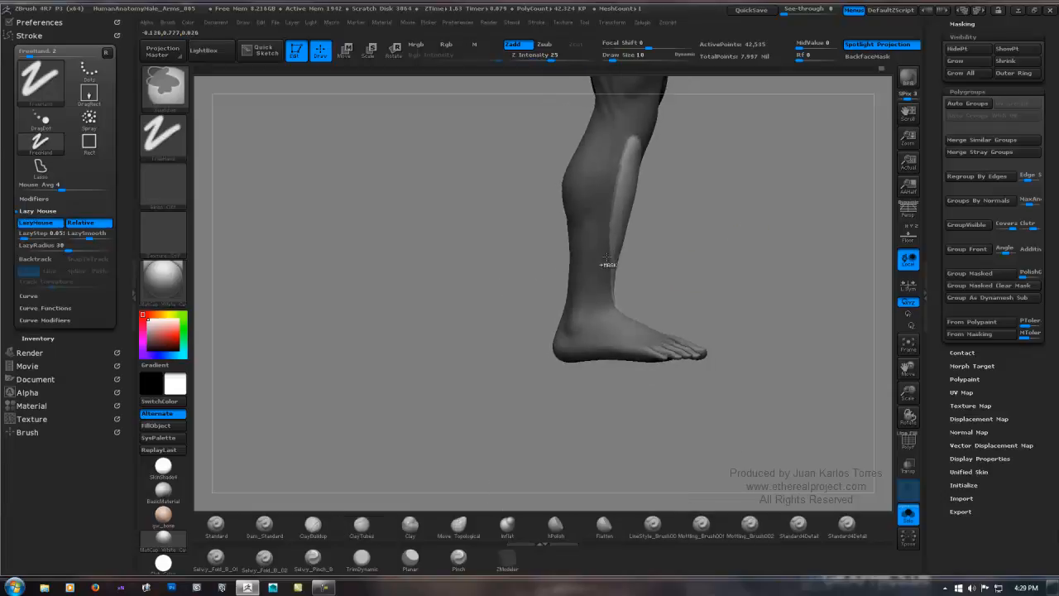
left_click_drag(608, 268, 659, 220)
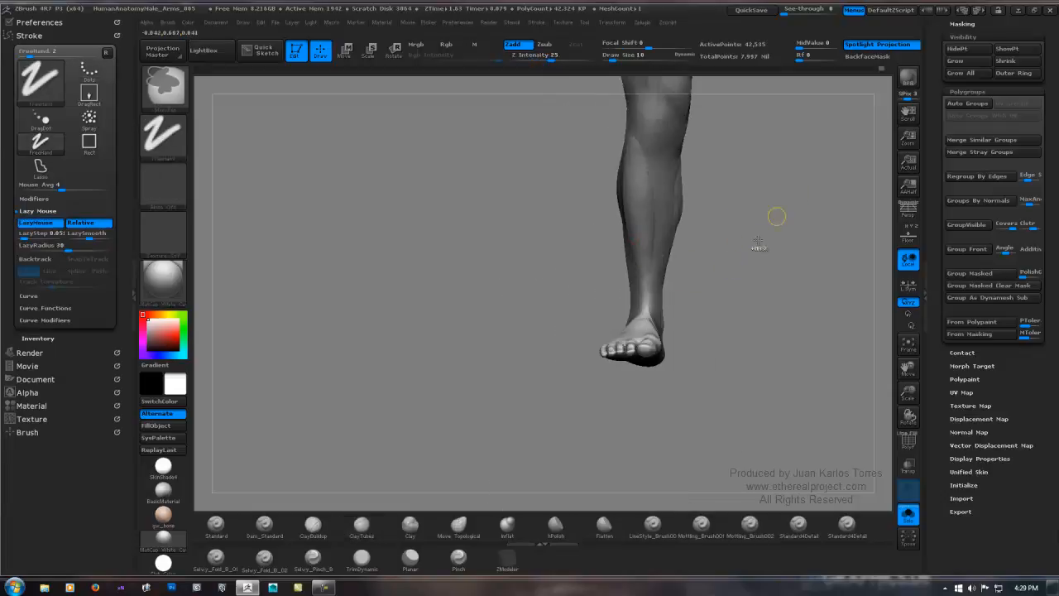
mouse_move(776, 216)
left_mouse_down("alt")
mouse_move(764, 196)
mouse_move(643, 227)
mouse_move(550, 197)
left_mouse_up("alt")
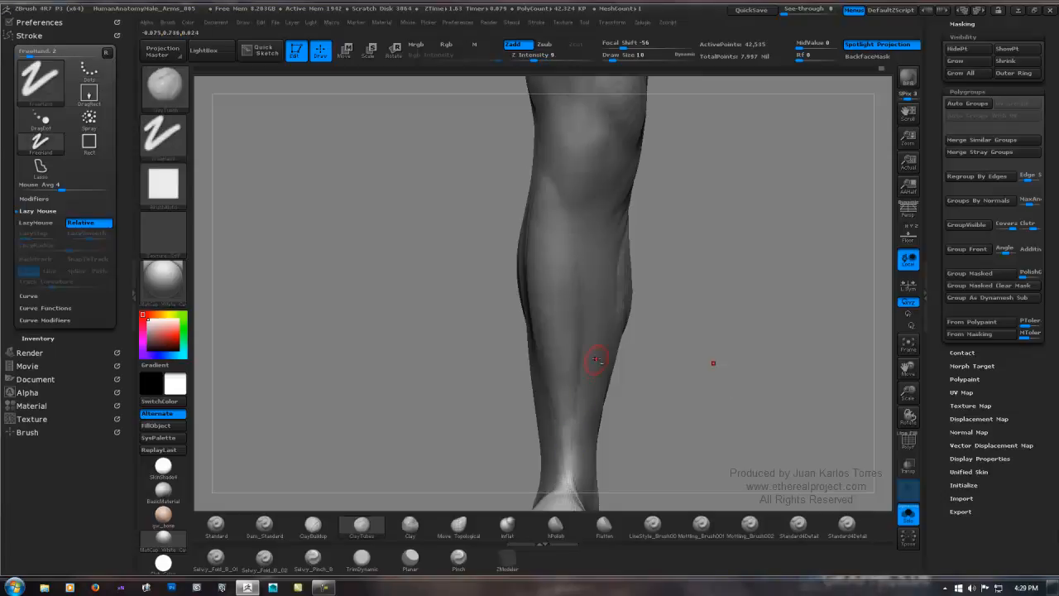
mouse_move(713, 362)
left_mouse_down("alt")
mouse_move(719, 288)
mouse_move(695, 276)
left_mouse_up("alt")
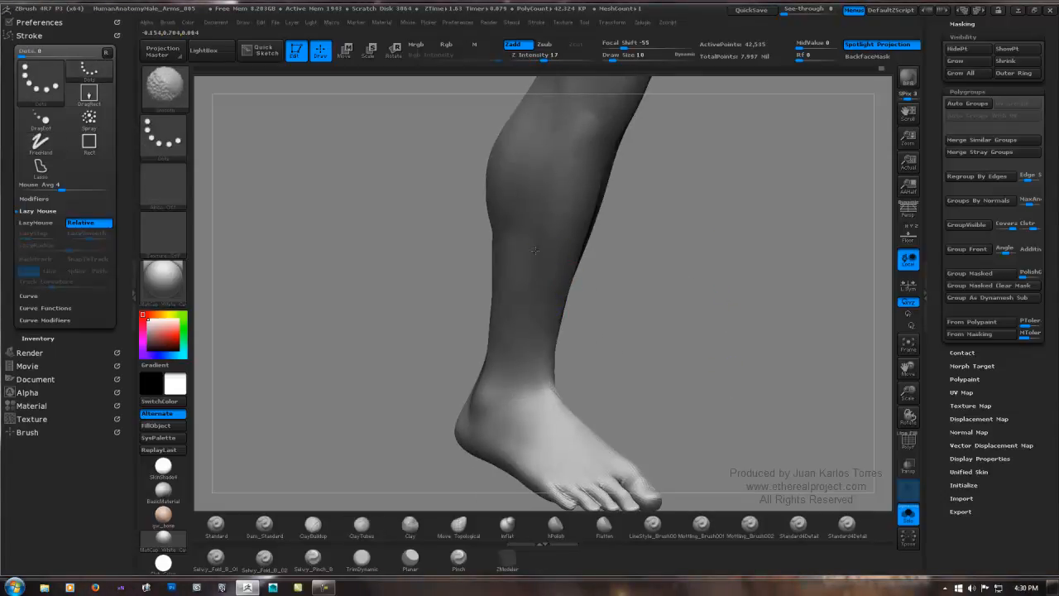
mouse_move(712, 244)
left_mouse_down("shift")
mouse_move(705, 250)
mouse_move(714, 223)
left_mouse_up("shift")
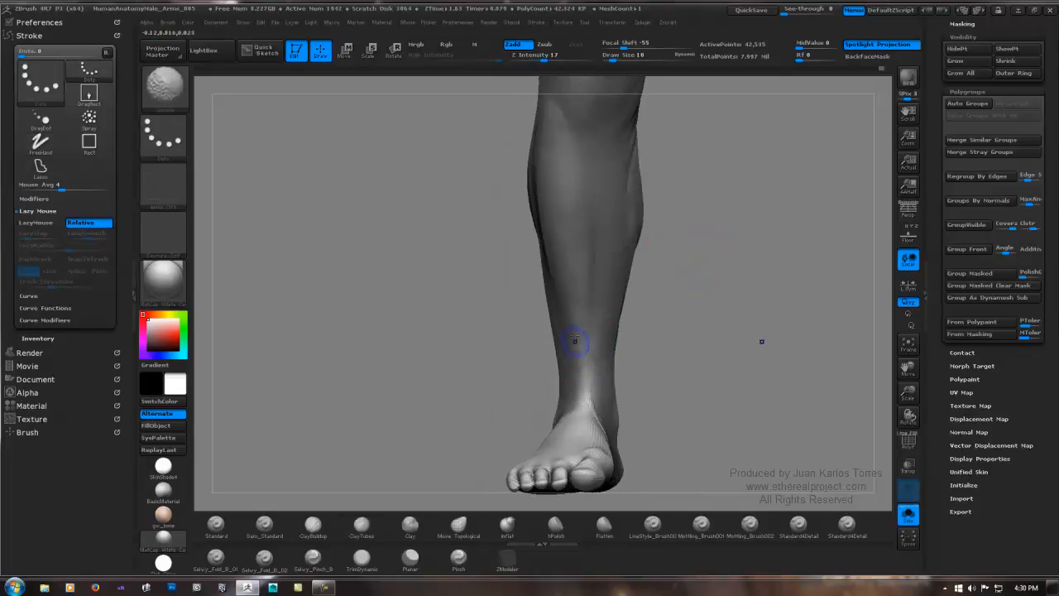
mouse_move(742, 364)
left_mouse_down()
mouse_move(710, 397)
mouse_move(733, 272)
mouse_move(792, 250)
left_mouse_up()
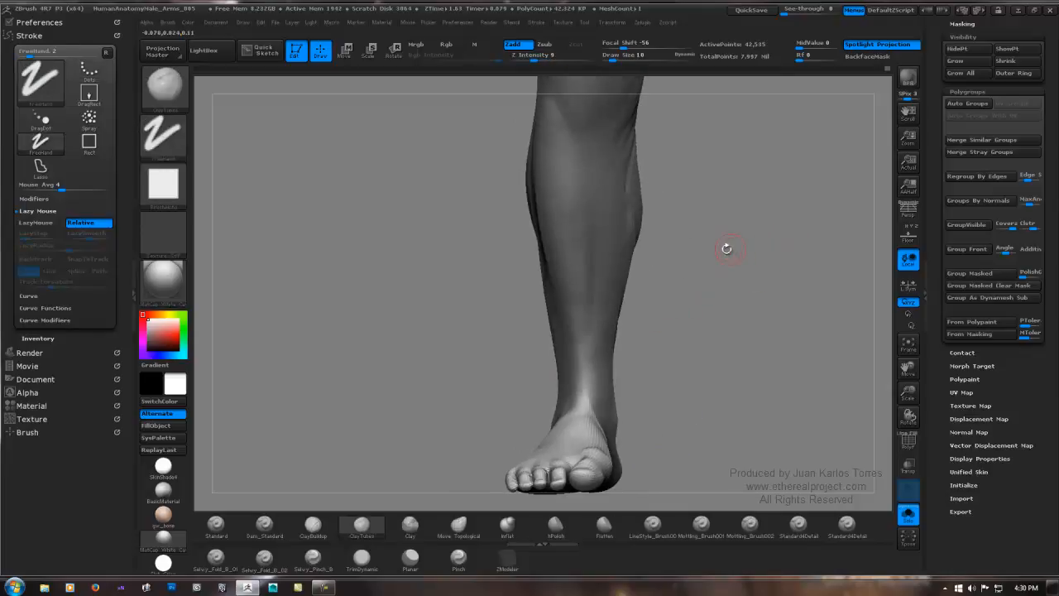
Toggle the visibility of the shin muscle polygroup to check it hidden, isolated and together with the leg.
left_click_drag(567, 256, 695, 256, "ctrl+shift")
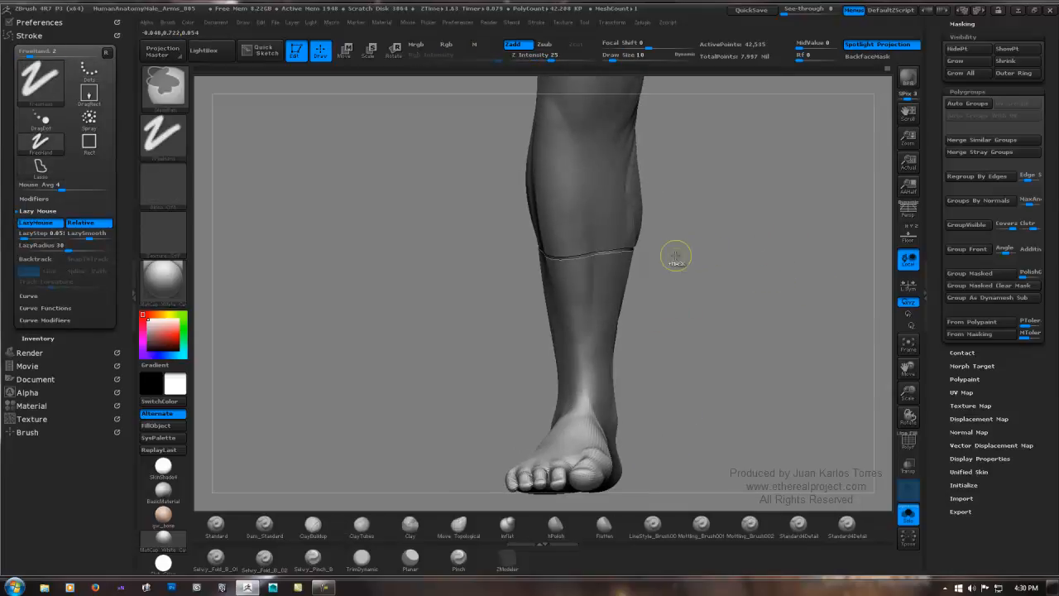
left_click(580, 240, "ctrl+shift")
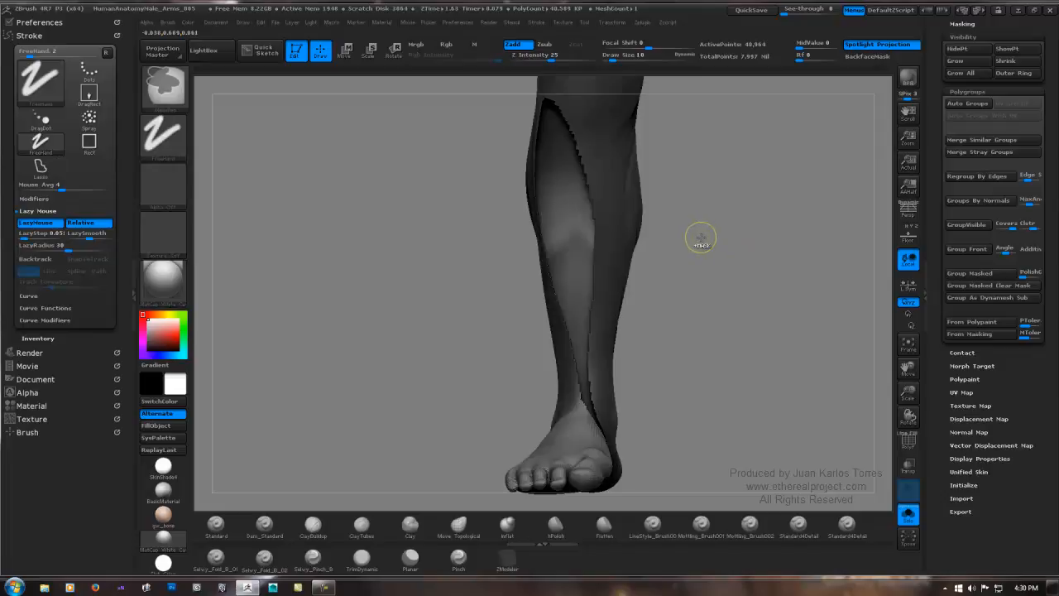
left_click(704, 238, "ctrl+shift")
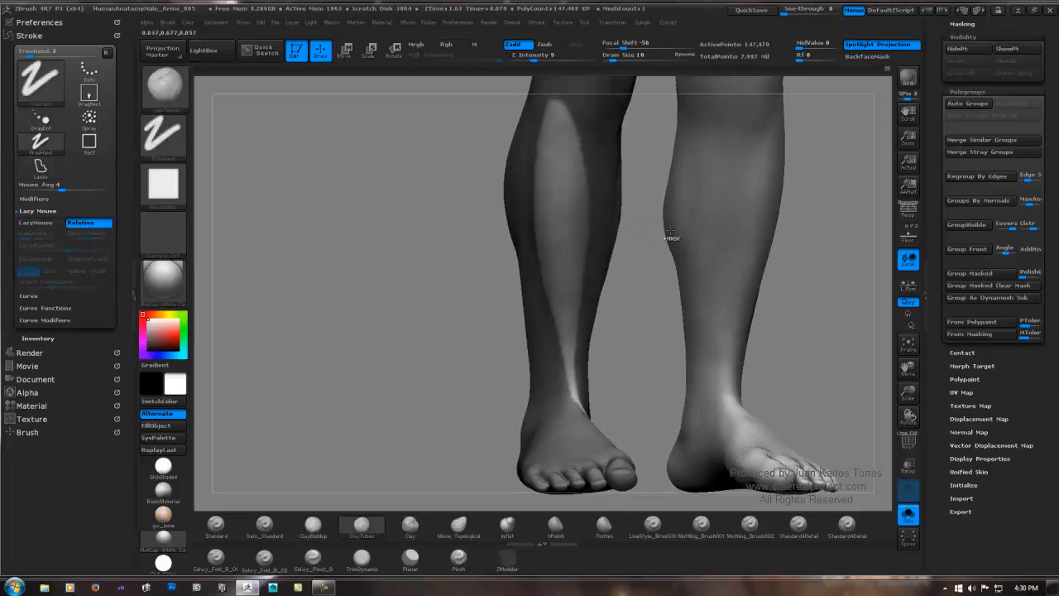
left_click(668, 229, "ctrl+shift")
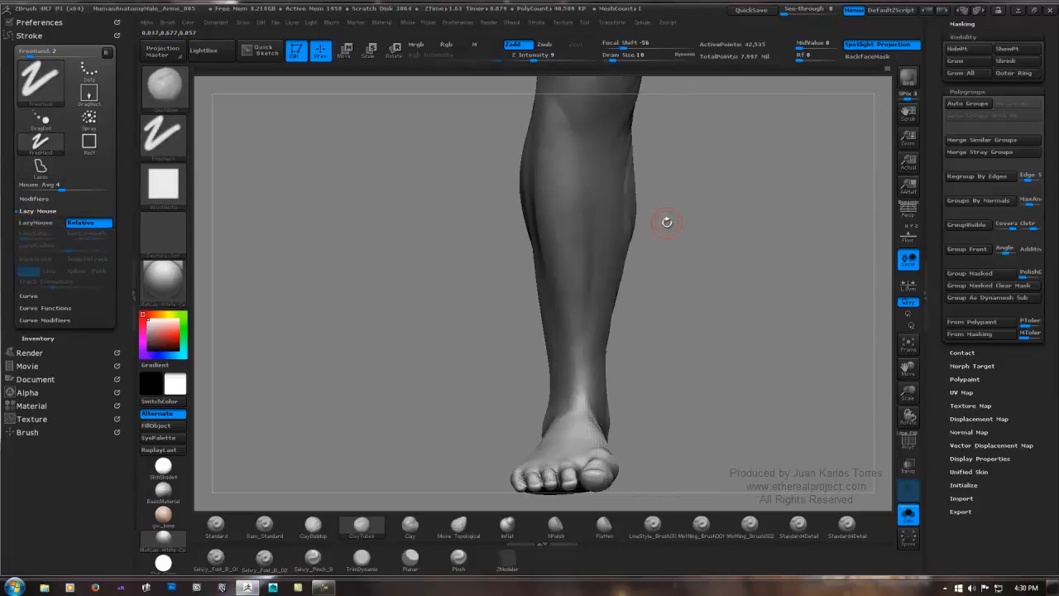
left_click(616, 247, "ctrl+shift")
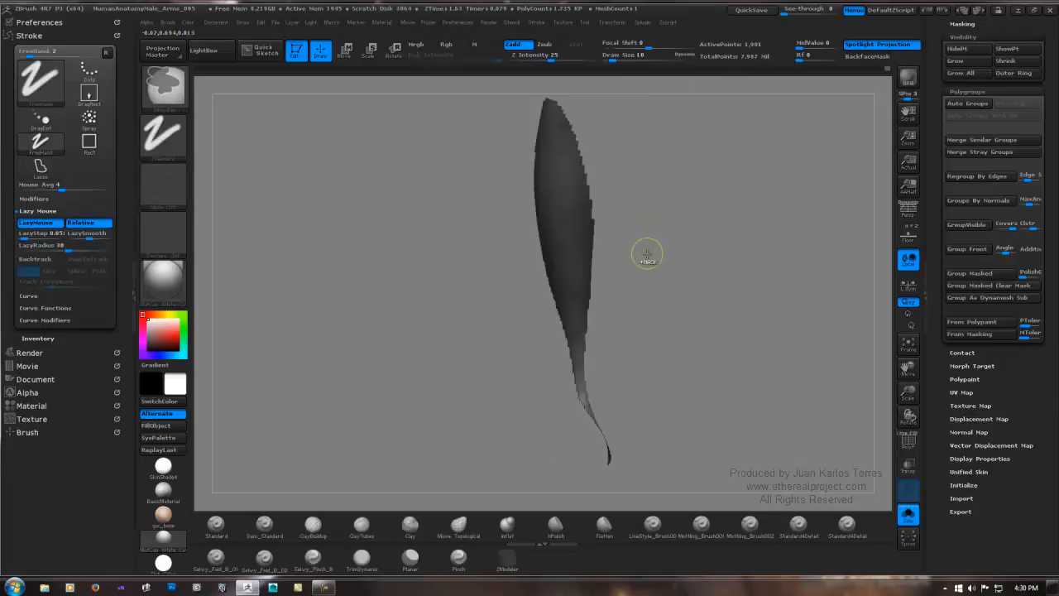
left_click(648, 254, "ctrl+shift")
mouse_move(652, 220)
left_mouse_down()
mouse_move(674, 225)
mouse_move(660, 231)
left_mouse_up()
key("ctrl+z")
key("ctrl+z")
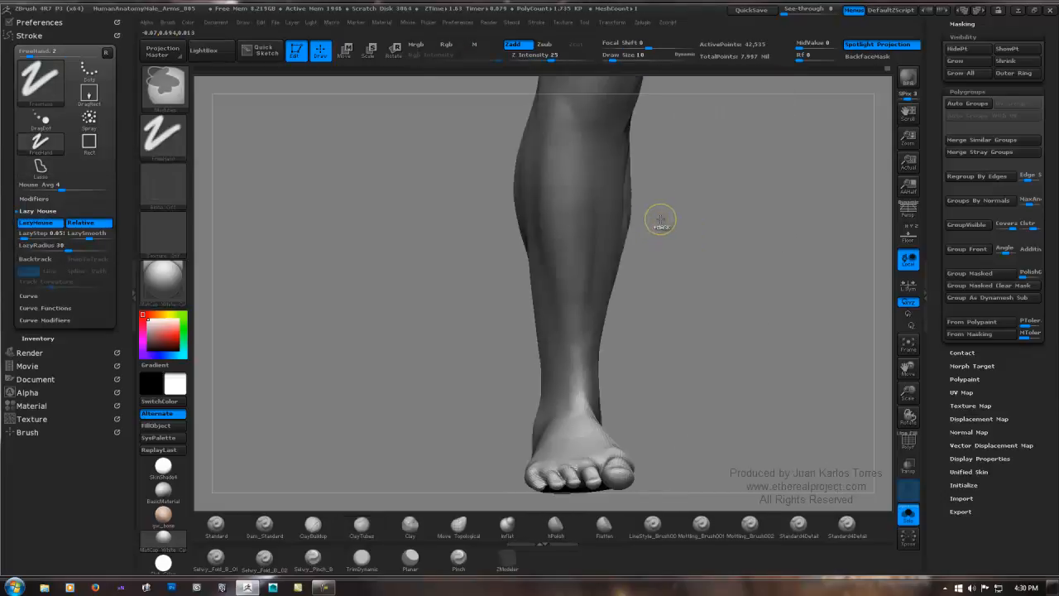
Carve a fine groove with Dam_Standard along the edge of the shin muscle down to its ankle tendon.
mouse_move(676, 229)
left_mouse_down()
mouse_move(707, 227)
mouse_move(636, 212)
mouse_move(562, 260)
mouse_move(596, 255)
mouse_move(559, 266)
mouse_move(681, 251)
mouse_move(559, 241)
mouse_move(544, 230)
left_mouse_up()
key("b")
key("c")
key("t")
left_click(265, 524)
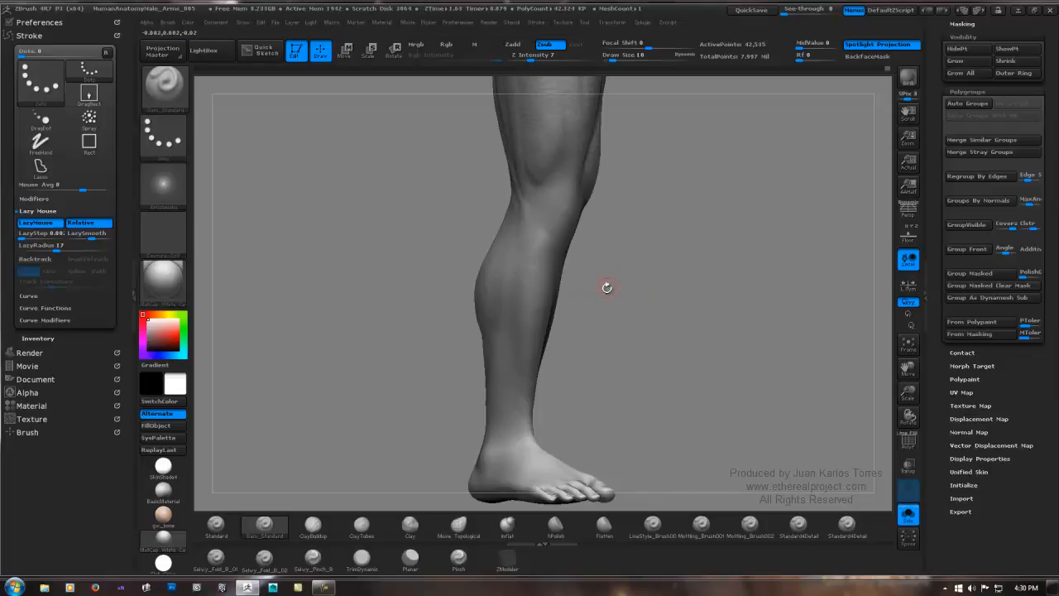
right_click_drag(583, 276, 572, 301)
mouse_move(572, 301)
right_mouse_down("alt")
mouse_move(567, 250)
mouse_move(597, 281)
mouse_move(596, 306)
mouse_move(554, 354)
right_mouse_up("alt")
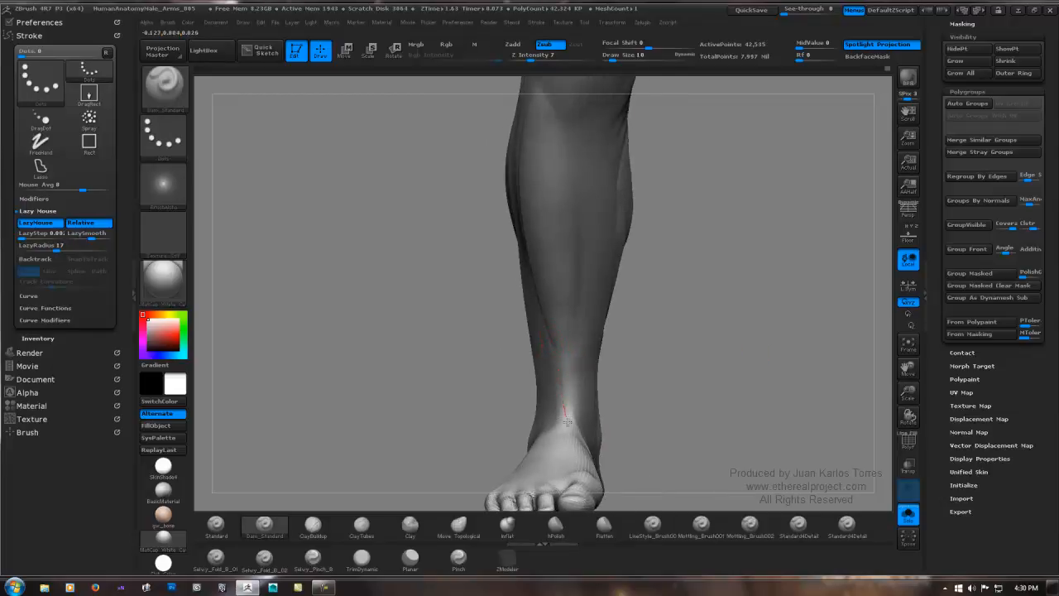
mouse_move(568, 357)
right_mouse_down()
mouse_move(482, 284)
mouse_move(490, 386)
mouse_move(543, 345)
mouse_move(643, 359)
mouse_move(680, 382)
mouse_move(674, 305)
mouse_move(714, 289)
right_mouse_up()
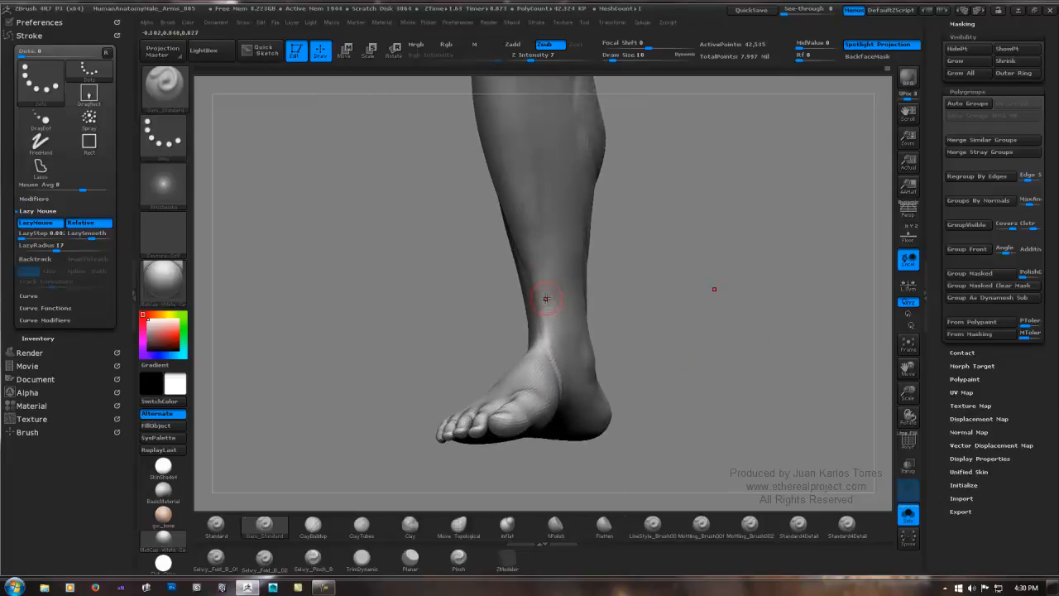
right_click_drag(702, 328, 666, 355)
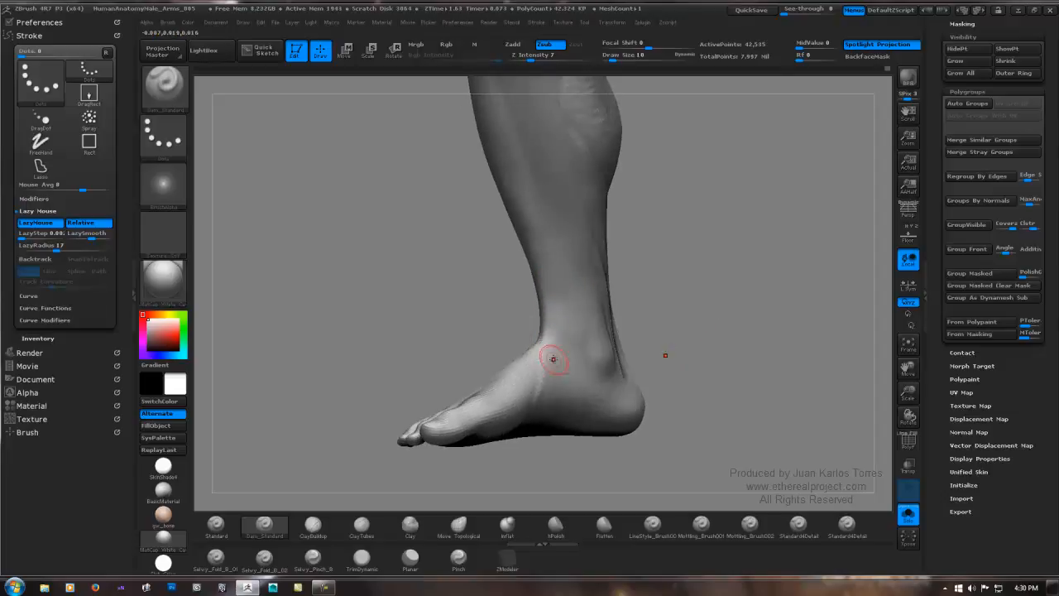
Smooth the tendon on the inner foot and carve the shin muscle's outer border with Dam_Standard.
key("b")
key("s")
key("t")
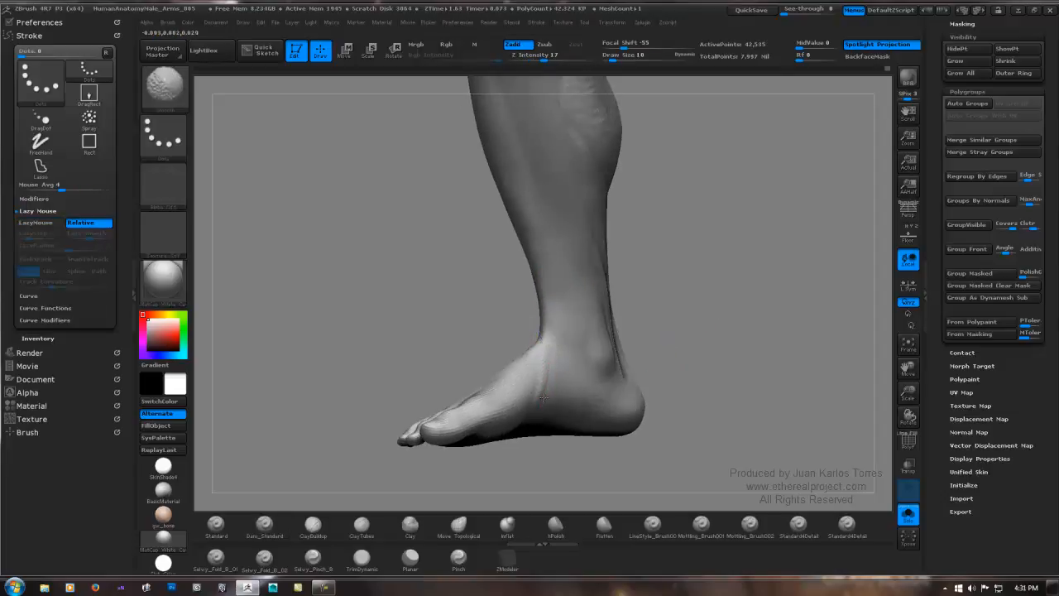
mouse_move(549, 339)
right_mouse_down()
mouse_move(640, 298)
mouse_move(644, 307)
mouse_move(660, 279)
mouse_move(607, 307)
mouse_move(622, 289)
mouse_move(631, 340)
right_mouse_up()
key("b")
key("d")
key("s")
mouse_move(540, 362)
right_mouse_down()
mouse_move(629, 364)
mouse_move(555, 403)
right_mouse_up()
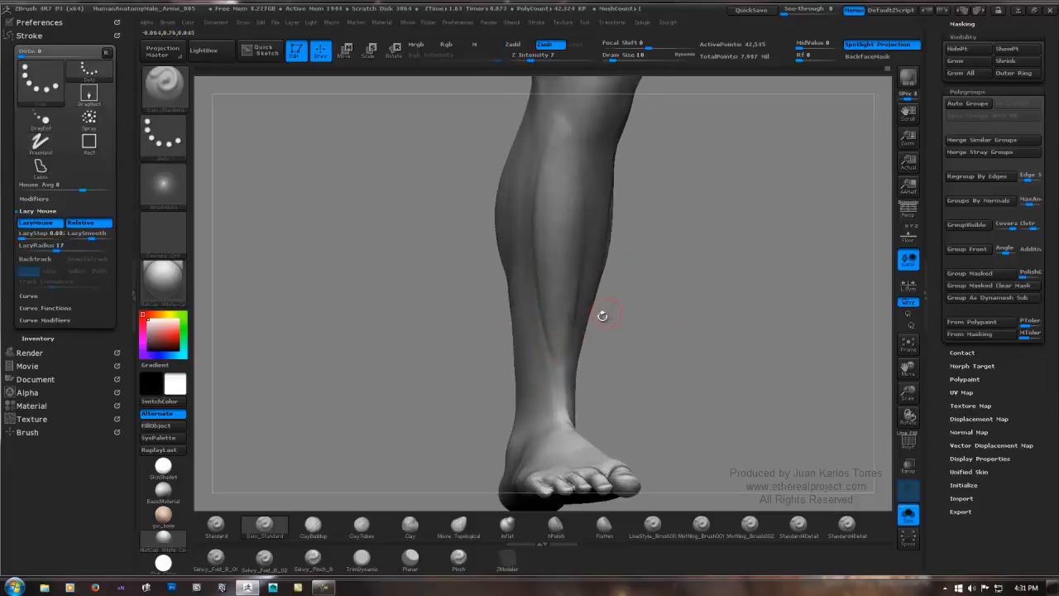
key("shift")
right_click_drag(553, 409, 531, 219)
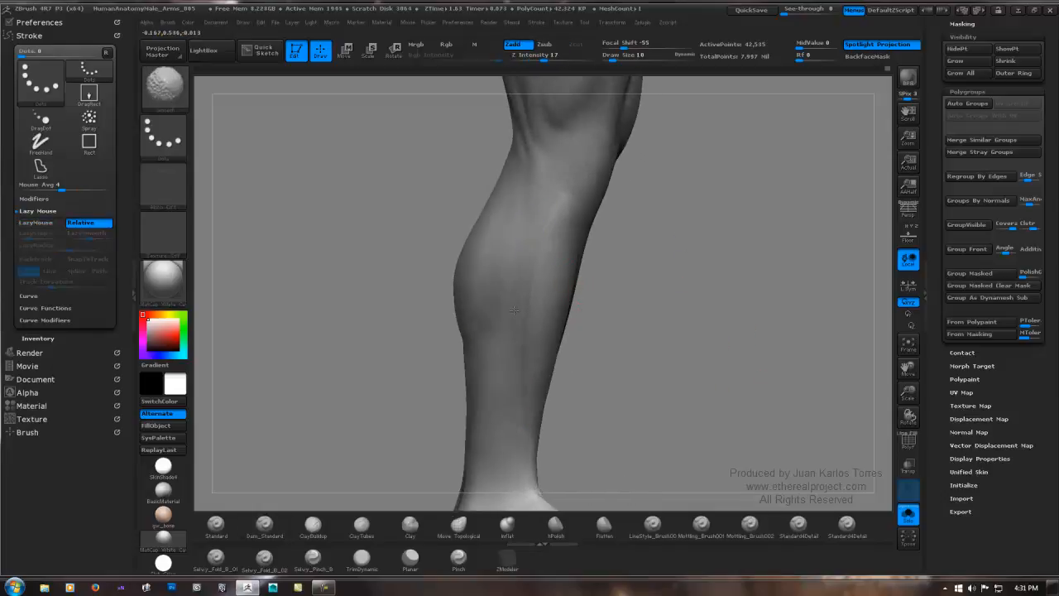
Deepen the groove on the outer side of the shin with Dam_Standard and soften it with smoothing.
mouse_move(682, 227)
right_mouse_down()
mouse_move(633, 236)
mouse_move(634, 253)
mouse_move(609, 259)
mouse_move(690, 267)
mouse_move(660, 256)
right_mouse_up()
key("1")
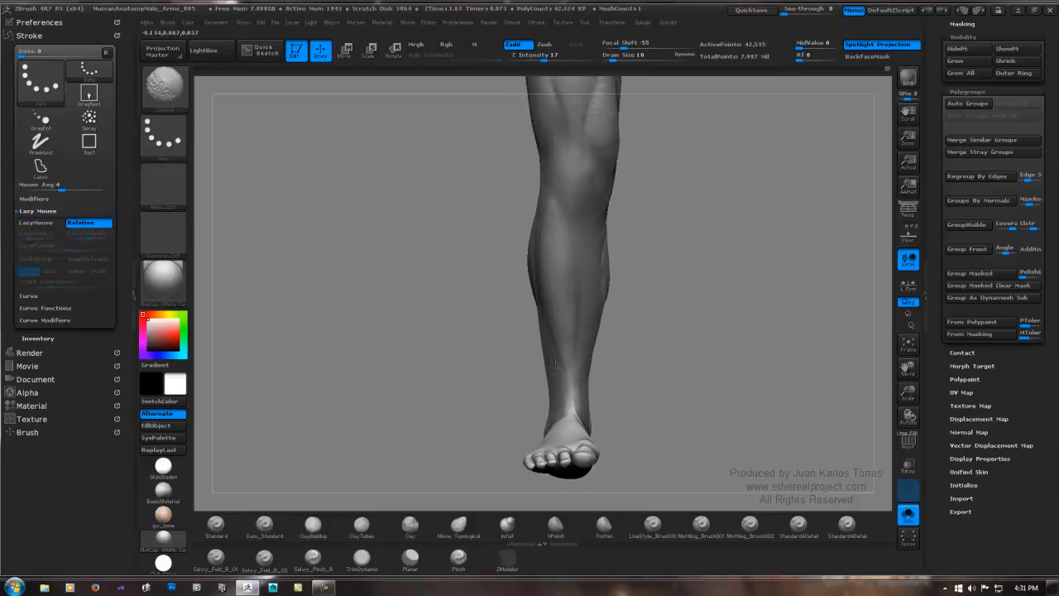
mouse_move(553, 363)
right_mouse_down()
mouse_move(587, 331)
mouse_move(548, 370)
mouse_move(539, 279)
right_mouse_up()
key("2")
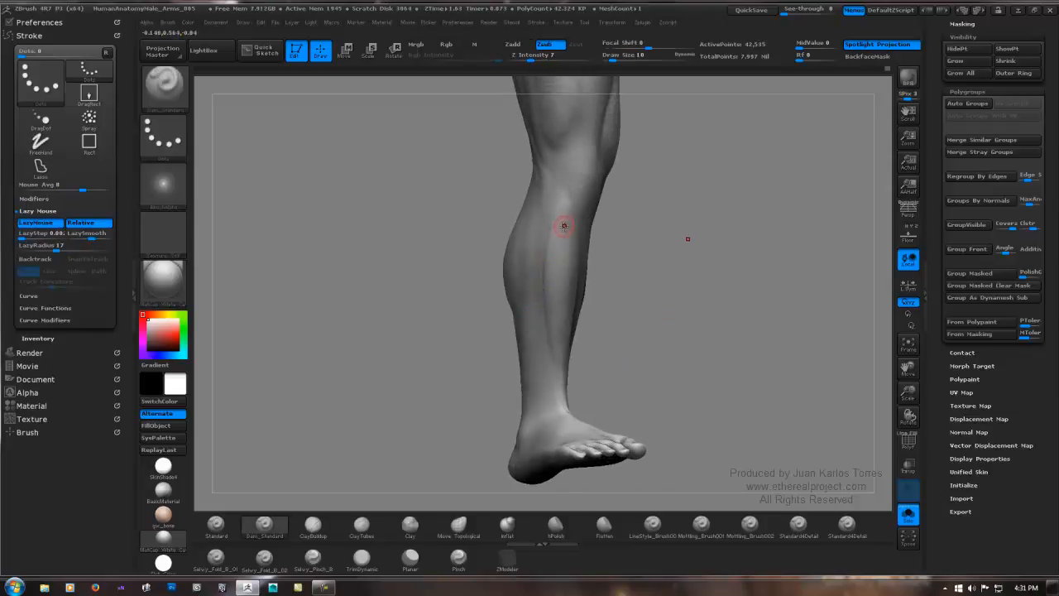
key("3")
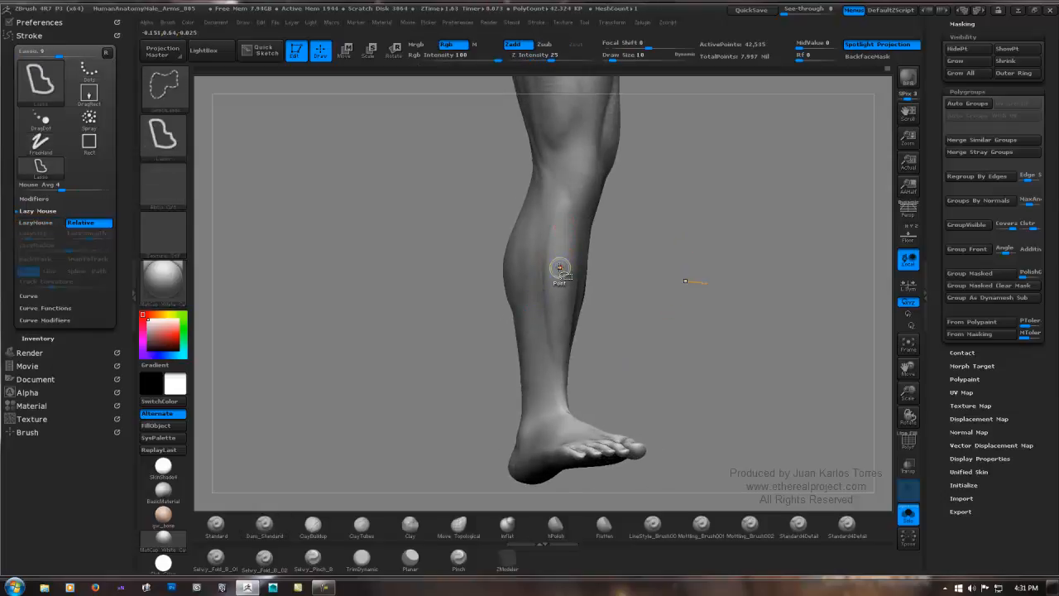
key("shift")
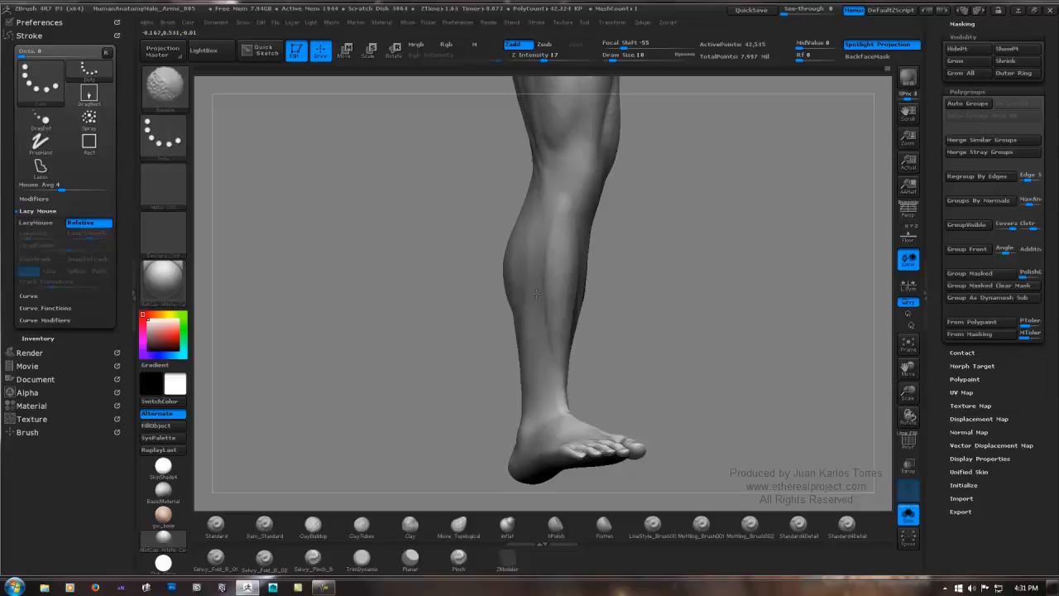
mouse_move(538, 331)
right_mouse_down()
mouse_move(690, 283)
mouse_move(617, 276)
mouse_move(668, 235)
right_mouse_up()
Paint a mask line down the back of the calf from the knee crease along the outer calf muscle.
mouse_move(596, 253)
right_mouse_down("ctrl")
mouse_move(644, 235)
mouse_move(635, 255)
right_mouse_up("ctrl")
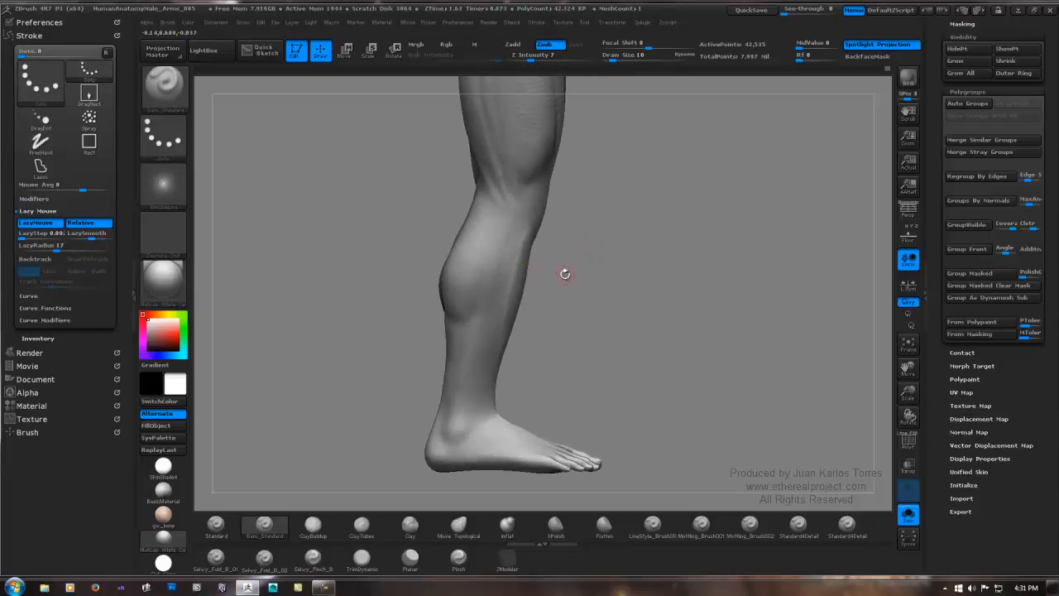
mouse_move(562, 276)
right_mouse_down()
mouse_move(540, 273)
mouse_move(610, 267)
mouse_move(575, 268)
right_mouse_up()
left_click_drag(537, 235, 532, 210)
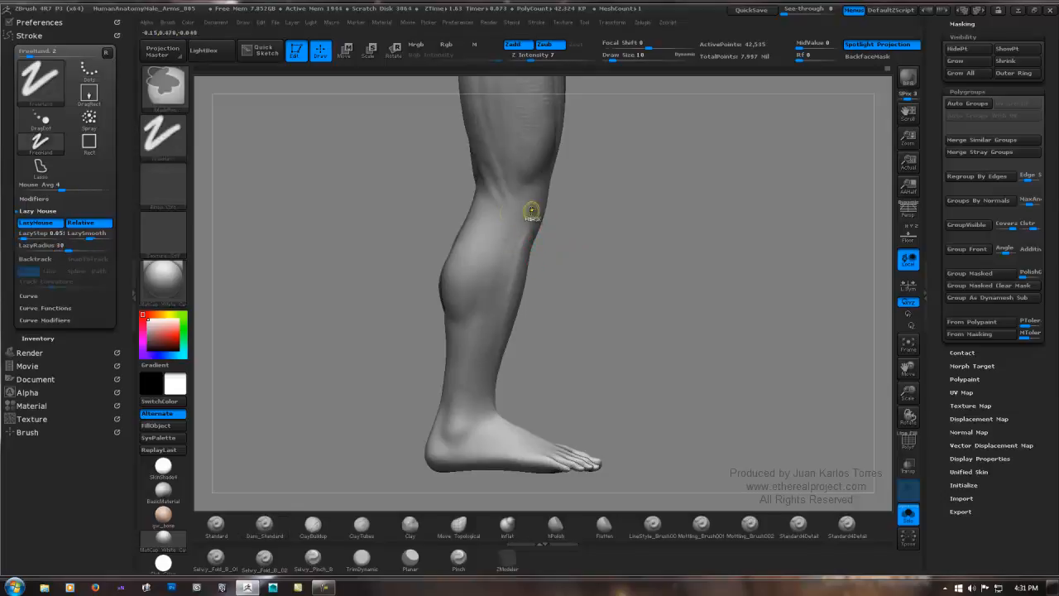
mouse_move(533, 210)
right_mouse_down("ctrl")
mouse_move(505, 224)
mouse_move(558, 217)
mouse_move(576, 251)
right_mouse_up("ctrl")
mouse_move(515, 220)
right_mouse_down()
mouse_move(542, 232)
mouse_move(489, 250)
mouse_move(440, 225)
mouse_move(468, 206)
right_mouse_up()
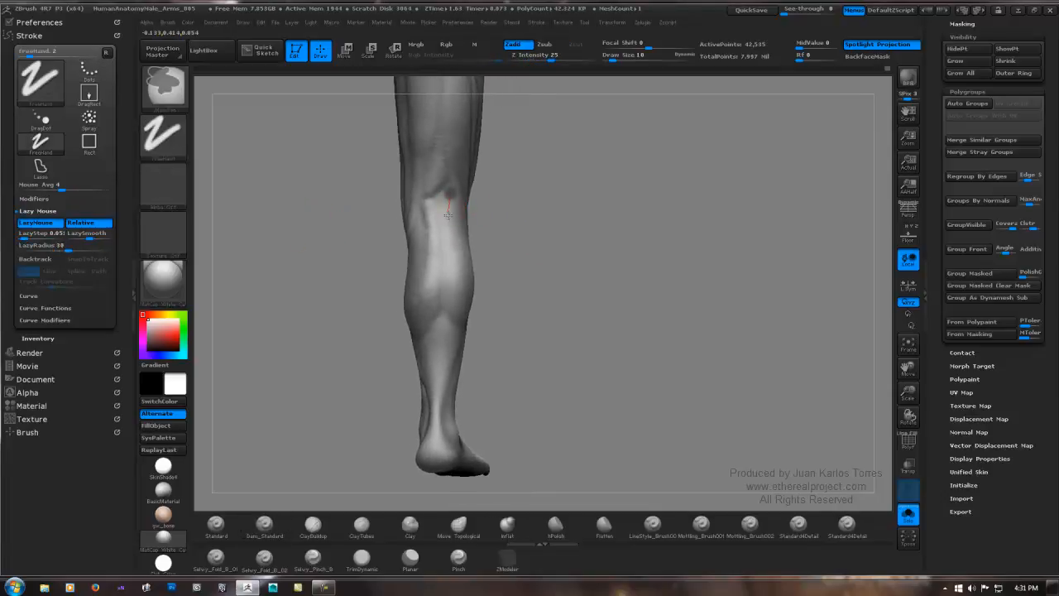
mouse_move(448, 215)
left_mouse_down("ctrl")
mouse_move(450, 232)
mouse_move(442, 196)
mouse_move(450, 295)
left_mouse_up("ctrl")
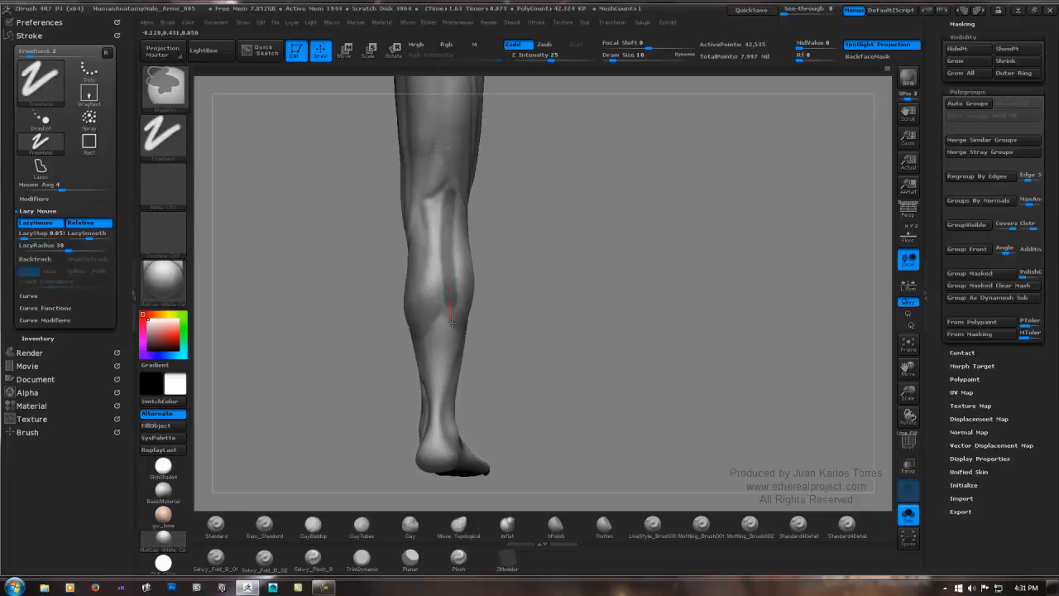
left_click_drag(474, 328, 479, 333, "ctrl")
Mask around the lower end and front edge of the outer calf muscle to complete its outline.
left_click_drag(485, 306, 430, 266)
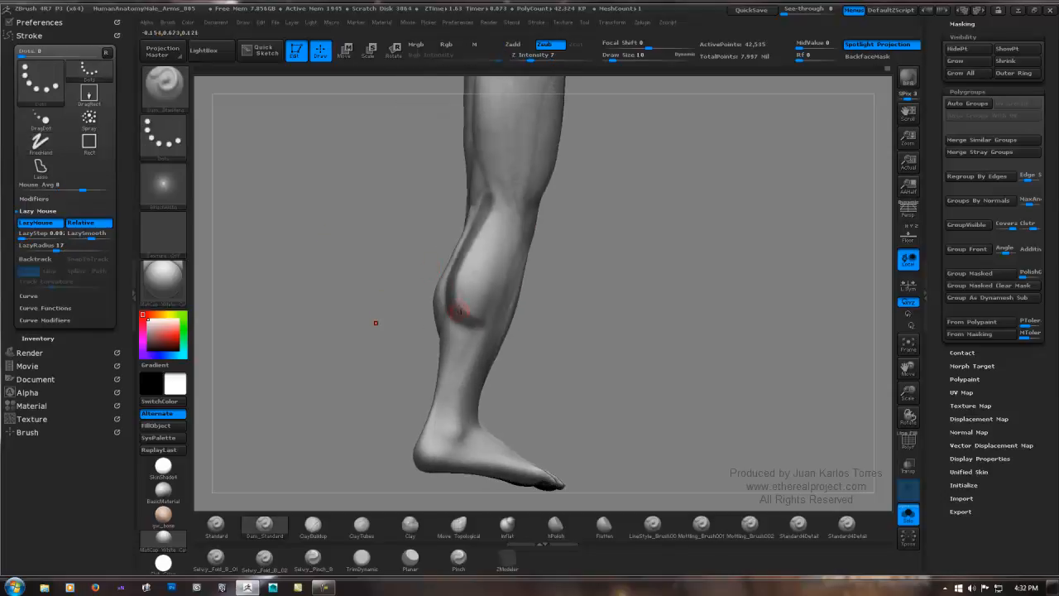
left_click_drag(459, 314, 488, 333, "ctrl")
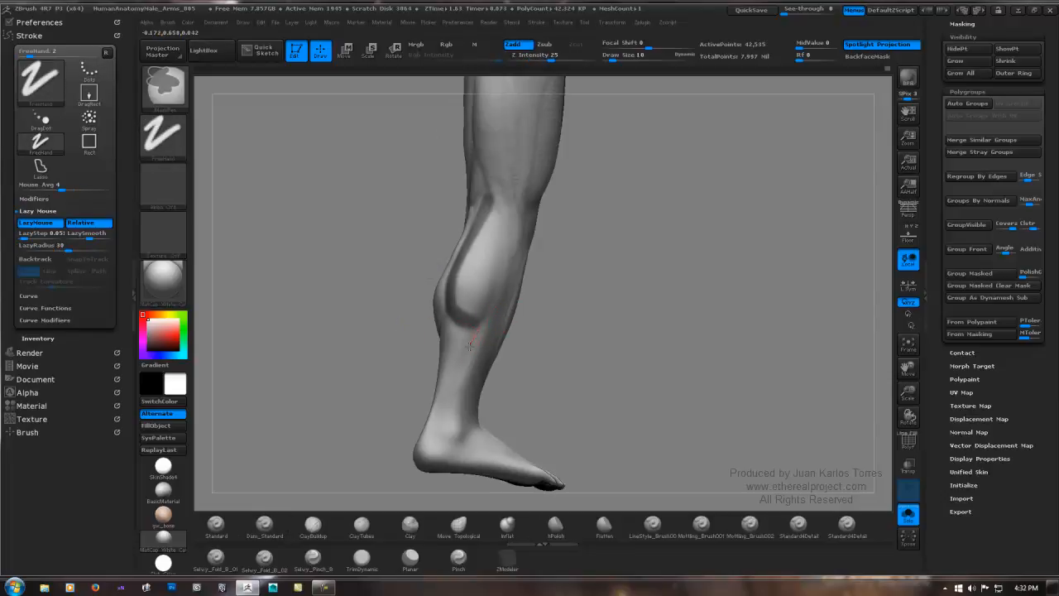
left_click_drag(601, 262, 567, 261)
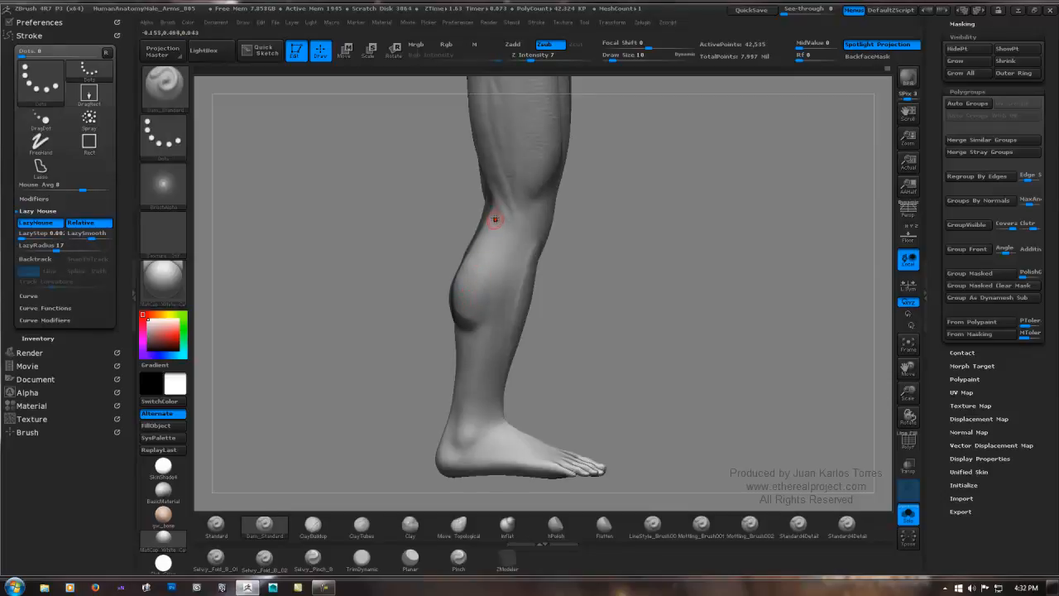
key("ctrl")
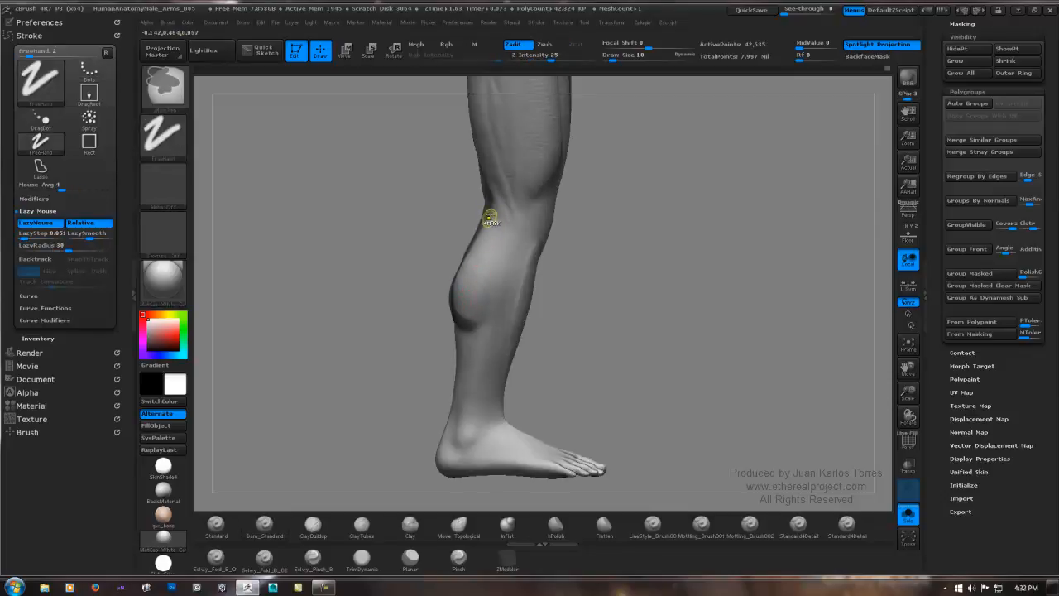
left_click_drag(490, 205, 479, 291, "ctrl")
left_click_drag(465, 333, 462, 336, "ctrl")
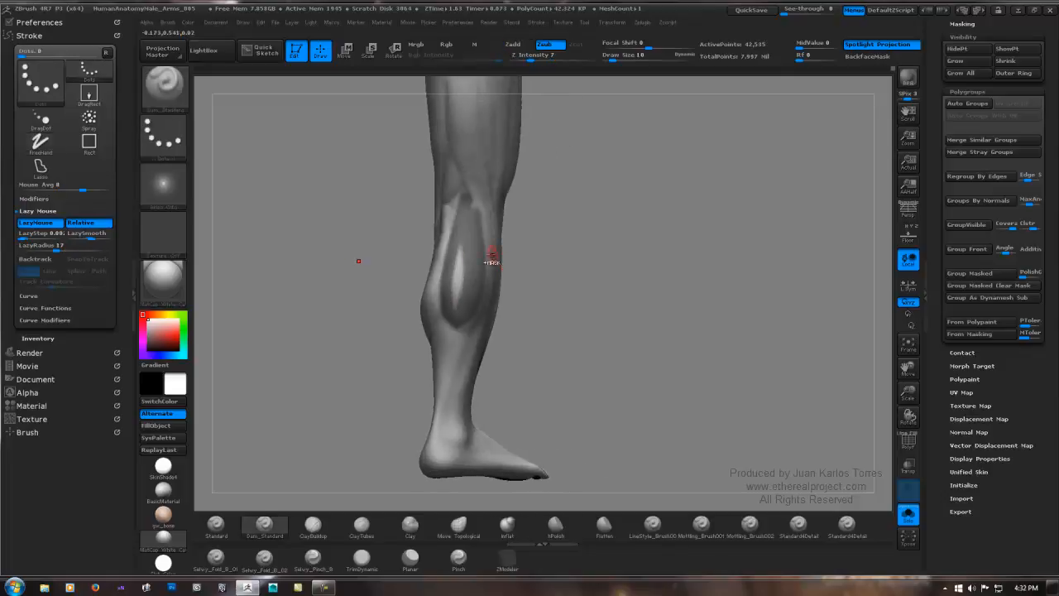
Fill in the mask across the middle and upper end of the outer calf muscle's outline.
left_click_drag(465, 238, 459, 306, "ctrl")
mouse_move(470, 199)
left_mouse_down("ctrl")
mouse_move(483, 233)
mouse_move(507, 238)
left_mouse_up("ctrl")
left_click_drag(533, 238, 556, 220)
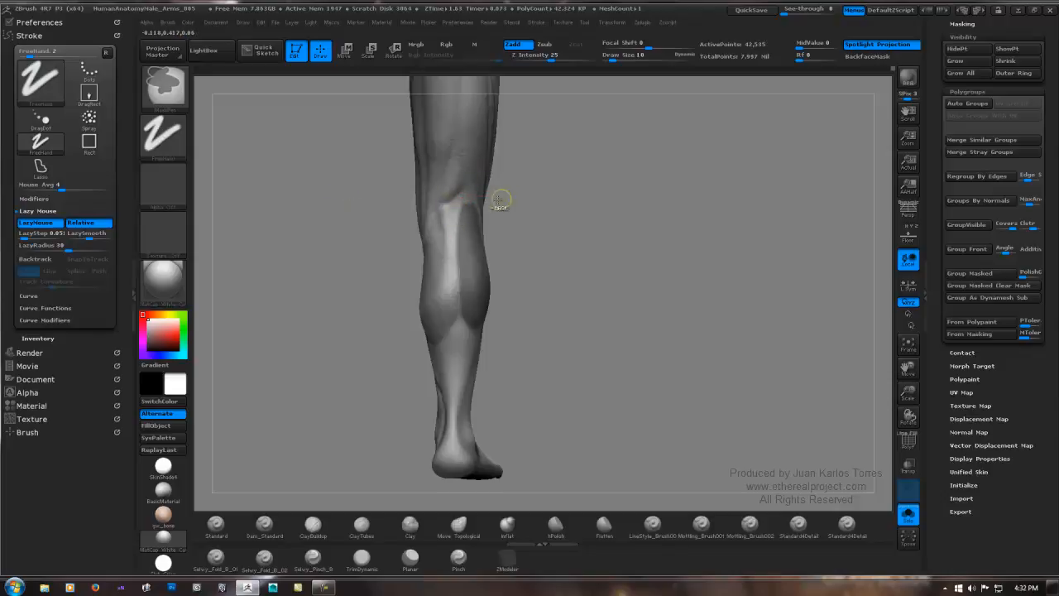
left_click_drag(500, 200, 476, 197)
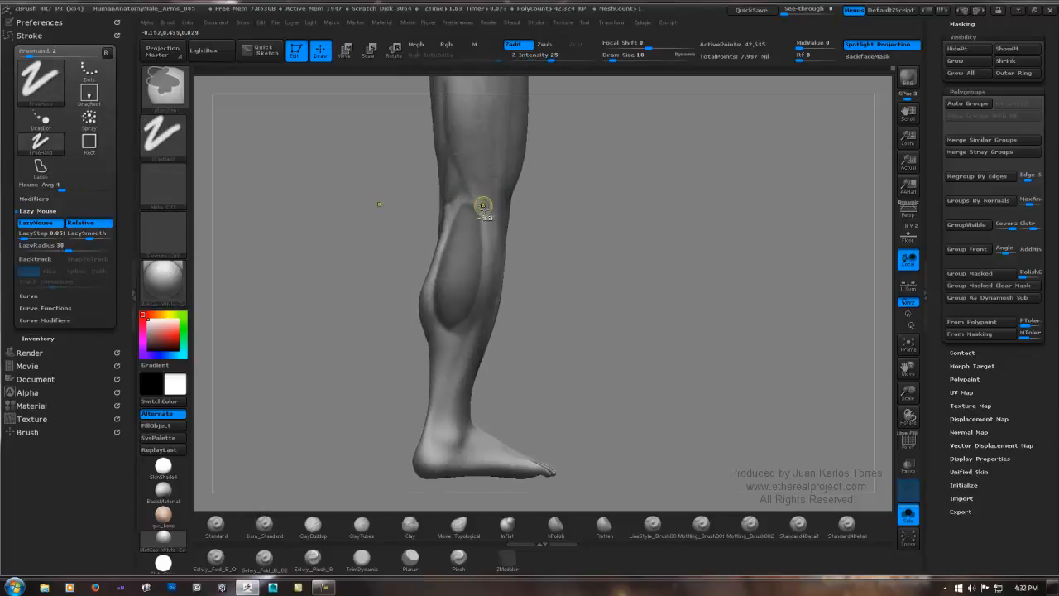
Extend and even out the mask along the front edge of the outer calf muscle.
key("b")
key("d")
key("s")
mouse_move(398, 218)
left_mouse_down()
mouse_move(539, 227)
mouse_move(463, 215)
mouse_move(486, 290)
left_mouse_up()
mouse_move(495, 232)
right_mouse_down()
mouse_move(474, 225)
mouse_move(601, 213)
mouse_move(569, 243)
right_mouse_up()
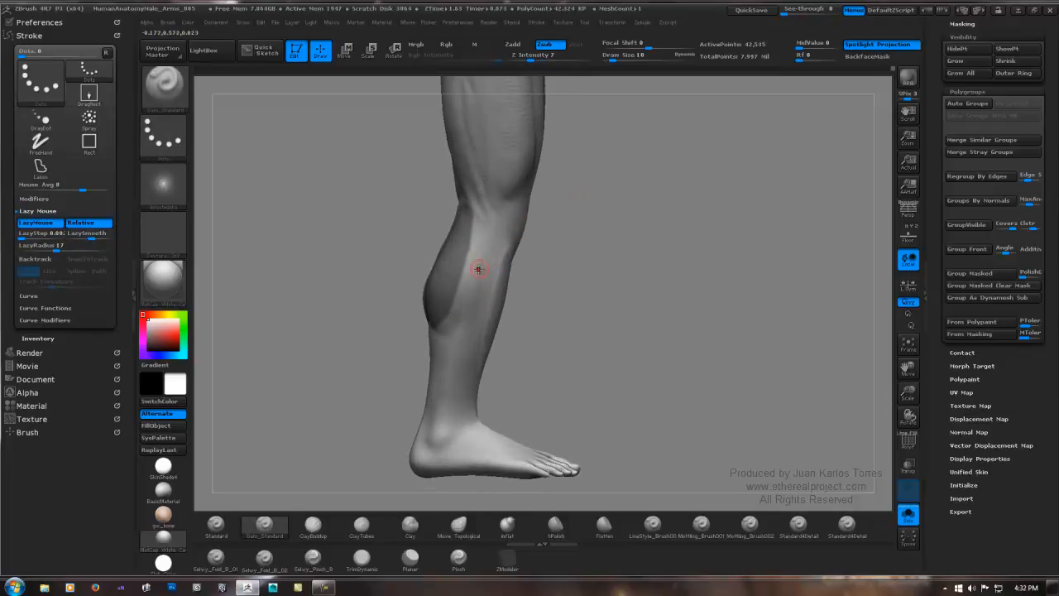
left_click_drag(462, 254, 455, 292, "ctrl")
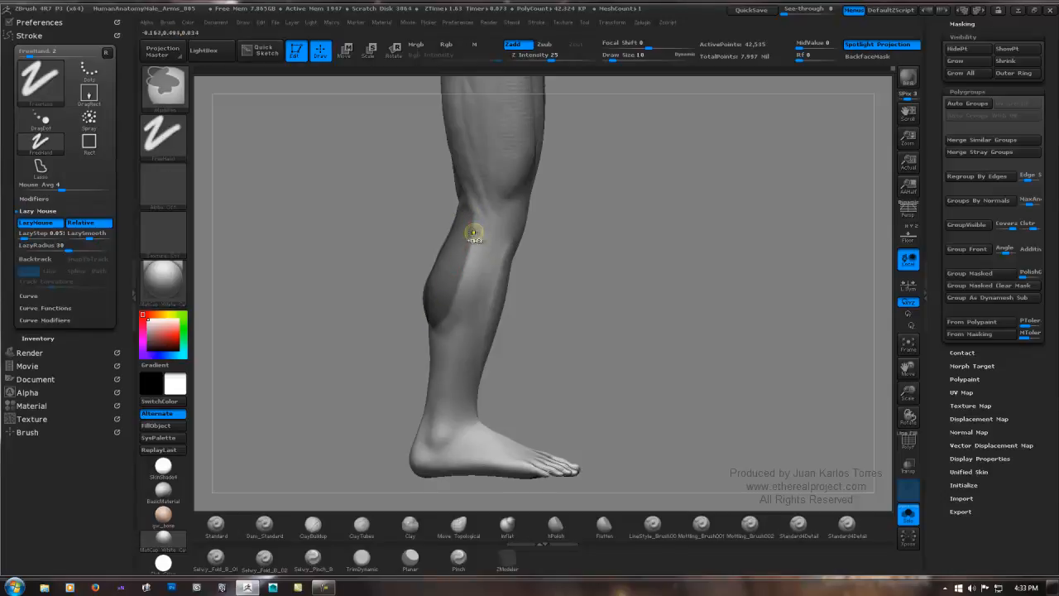
Invert the mask so only the outer calf muscle can be sculpted.
mouse_move(539, 264)
left_mouse_down()
mouse_move(571, 261)
mouse_move(557, 263)
mouse_move(554, 295)
mouse_move(527, 260)
left_mouse_up()
key("b")
key("d")
key("s")
left_click(559, 267, "ctrl")
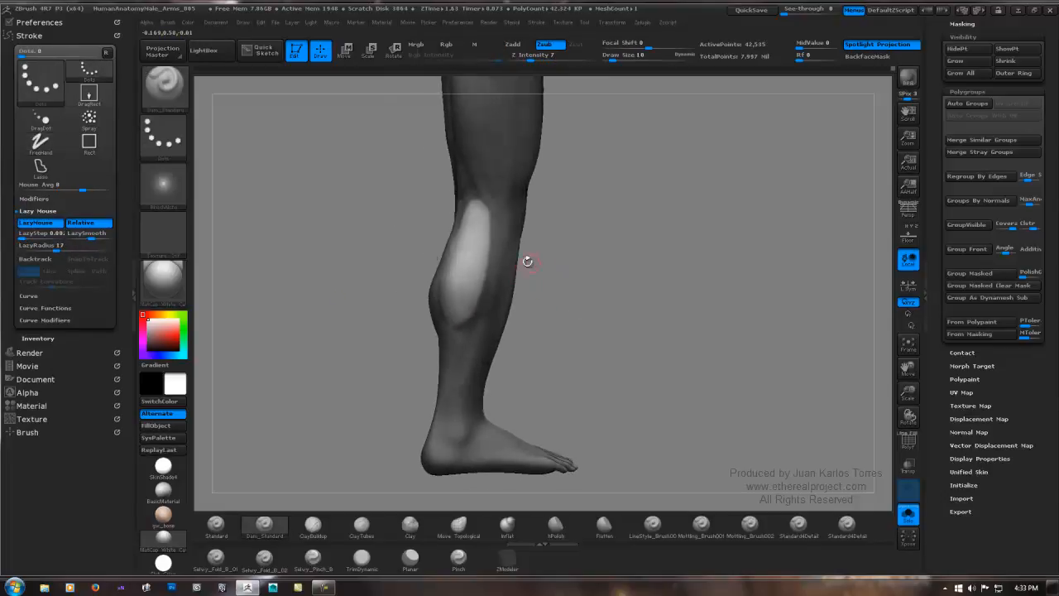
Select the ClayTubes brush and tidy the mask along the back edge of the outer calf muscle.
right_click_drag(527, 260, 548, 257, "ctrl")
left_click_drag(549, 257, 527, 260)
key("b")
key("c")
key("b")
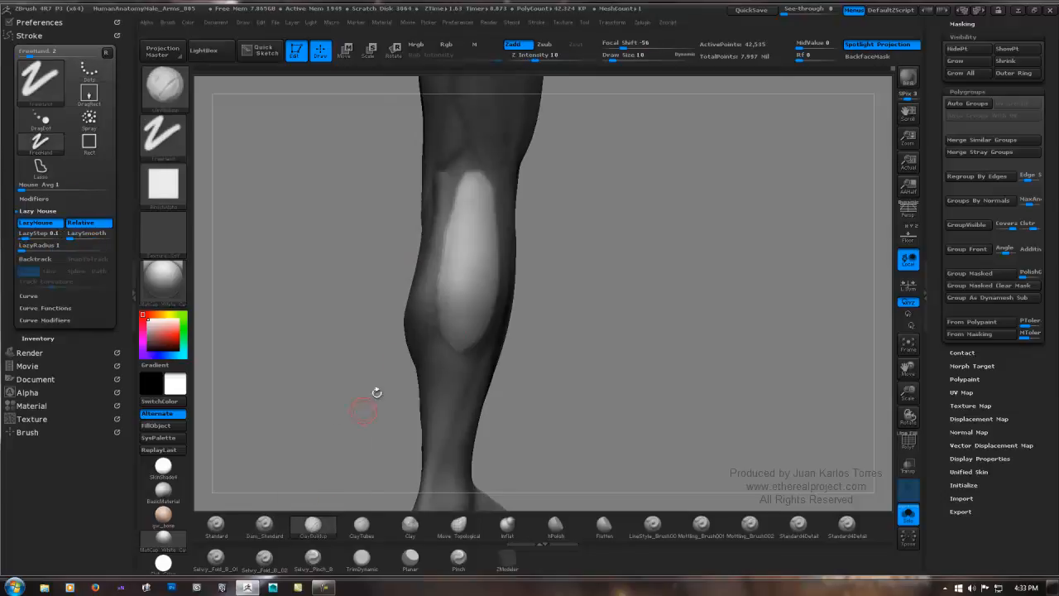
left_click(361, 525)
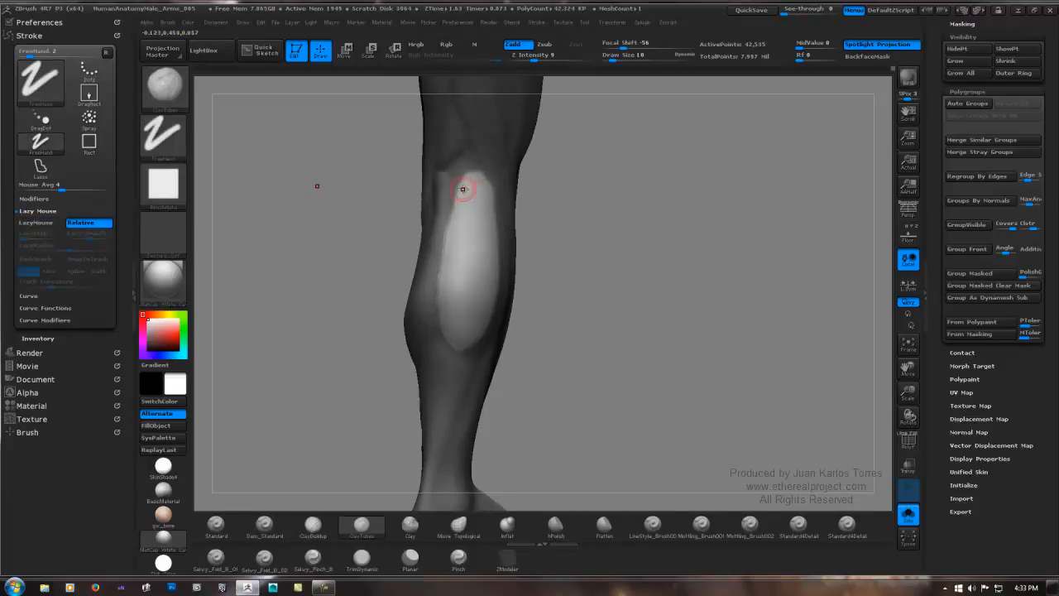
key("shift")
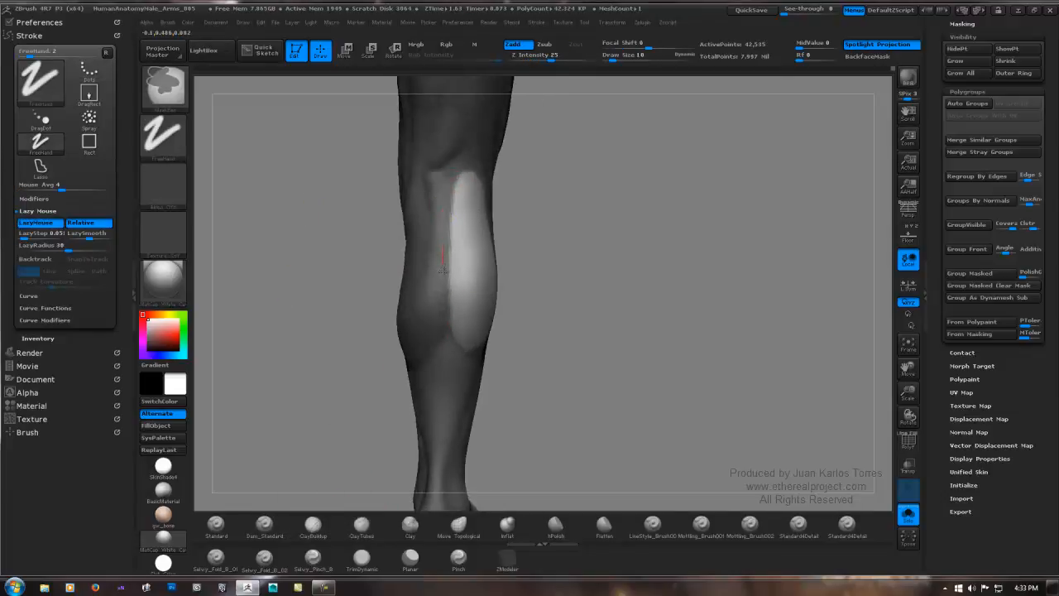
left_click_drag(536, 203, 532, 220, "shift")
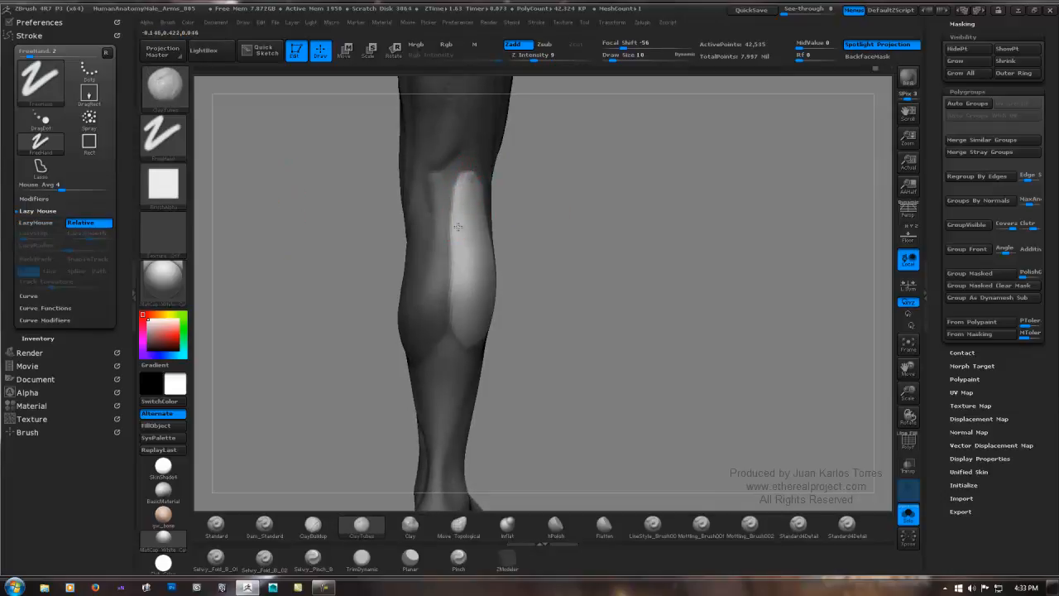
Build up volume across the unmasked outer calf muscle with ClayTubes, working from its back edge to its front edge.
left_click_drag(457, 243, 469, 204)
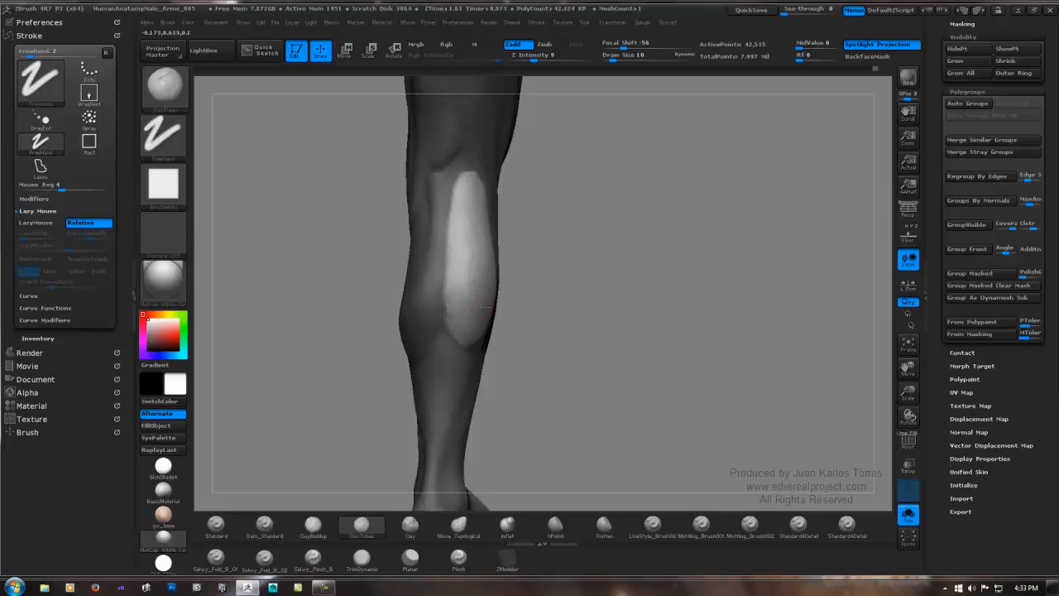
mouse_move(486, 307)
left_mouse_down()
mouse_move(369, 298)
mouse_move(381, 267)
mouse_move(480, 284)
left_mouse_up()
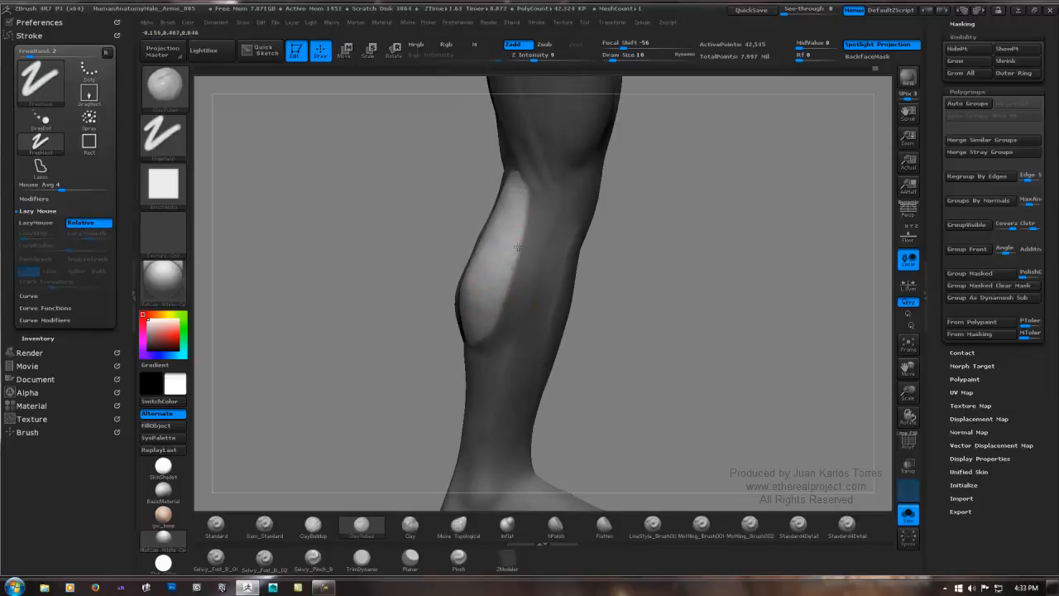
left_click_drag(658, 191, 688, 213)
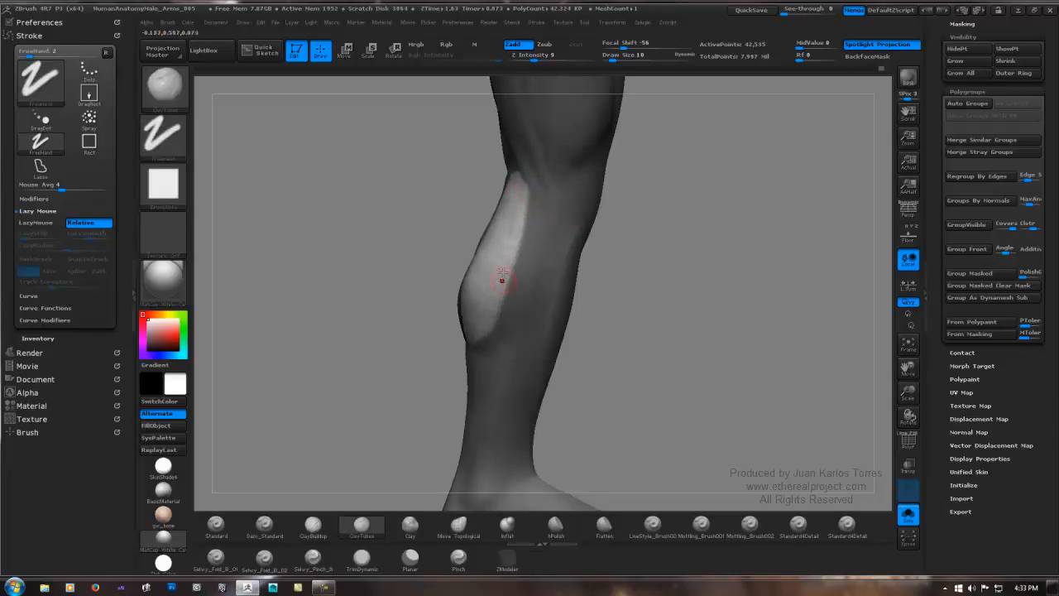
left_click_drag(420, 244, 515, 241)
left_click_drag(327, 273, 510, 272)
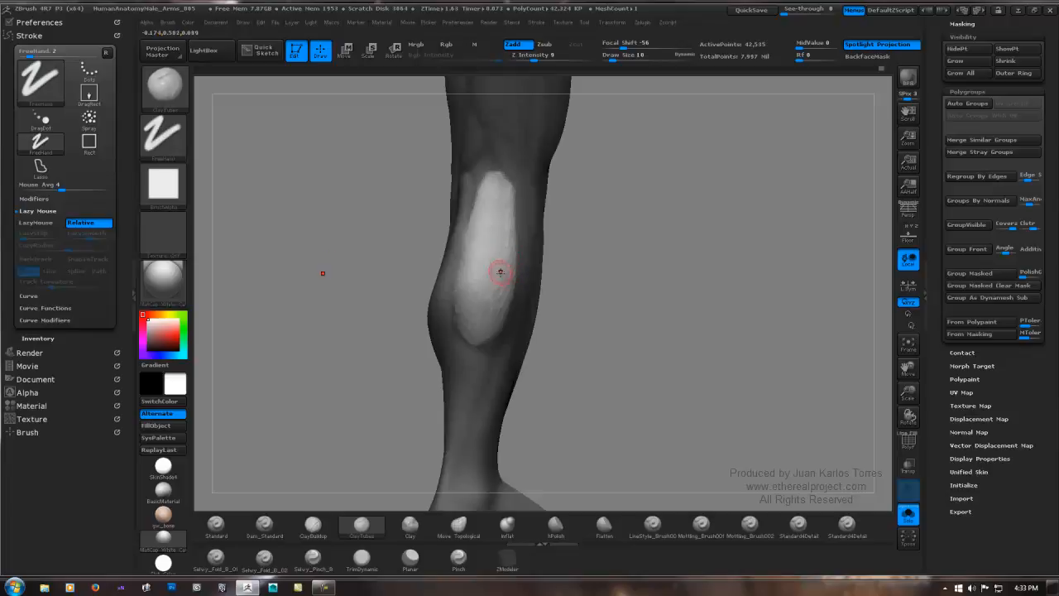
left_click_drag(315, 182, 494, 184)
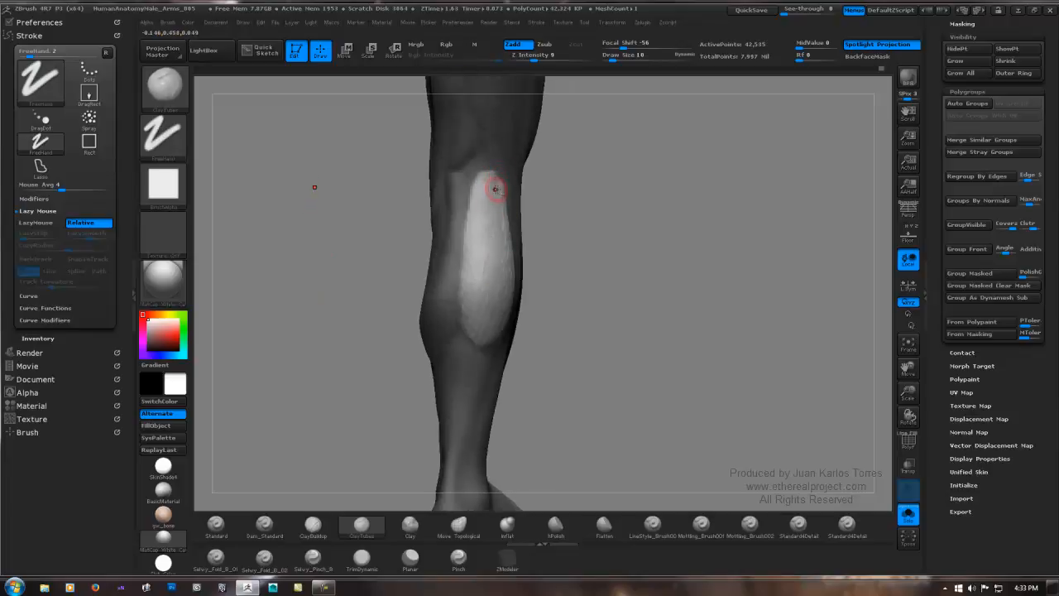
left_click_drag(292, 278, 489, 279)
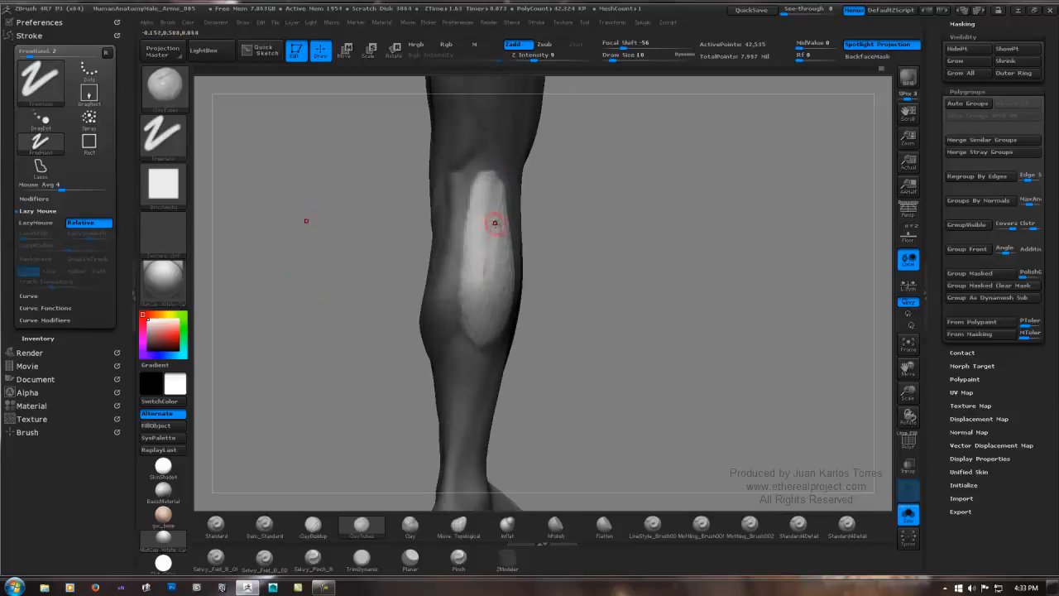
Add lengthwise ClayTubes strokes down the upper and middle outer calf muscle, and smooth them.
left_click_drag(495, 223, 498, 236)
left_click_drag(497, 191, 497, 269)
mouse_move(495, 206)
left_mouse_down()
mouse_move(488, 285)
mouse_move(484, 269)
left_mouse_up()
left_click_drag(489, 229, 486, 279)
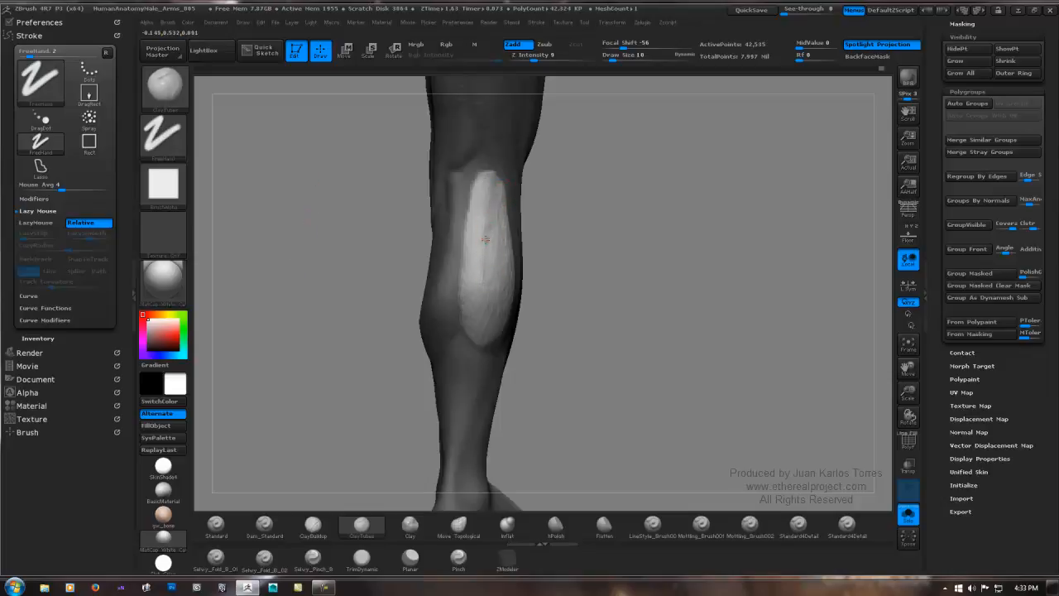
key("b")
key("s")
key("t")
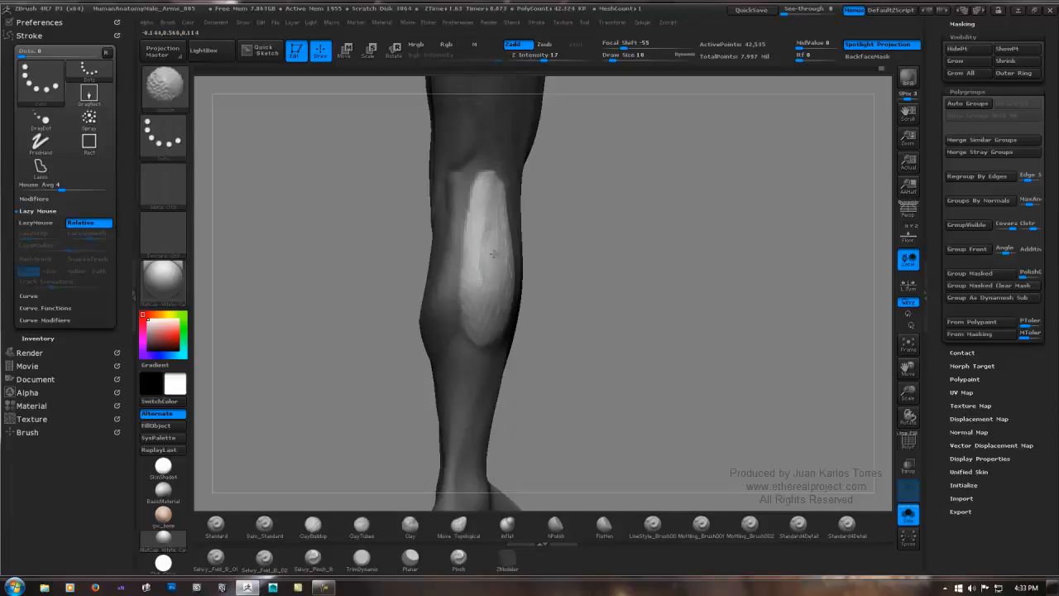
left_click_drag(494, 254, 511, 219, "shift")
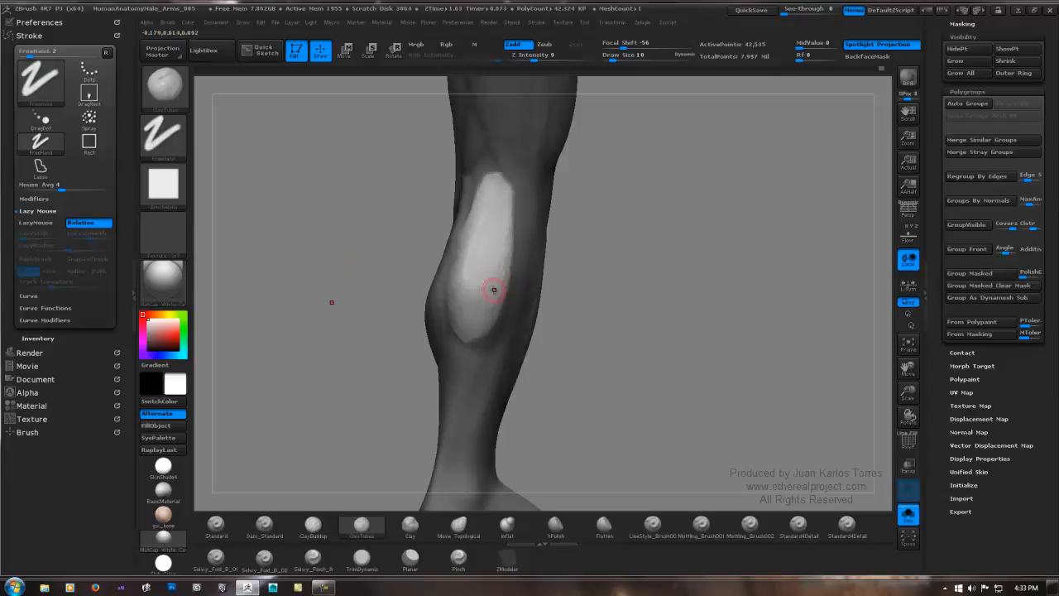
Add more ClayTubes volume along the edges and lower belly of the outer calf muscle and smooth its surface.
mouse_move(462, 296)
right_mouse_down()
mouse_move(488, 302)
mouse_move(459, 277)
mouse_move(470, 212)
right_mouse_up()
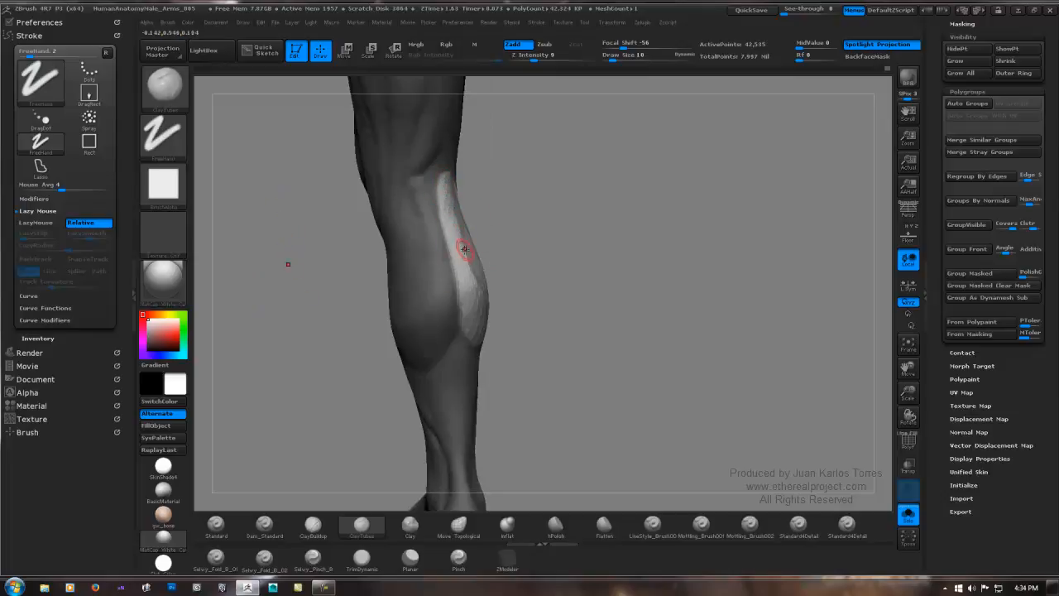
right_click_drag(468, 325, 463, 237)
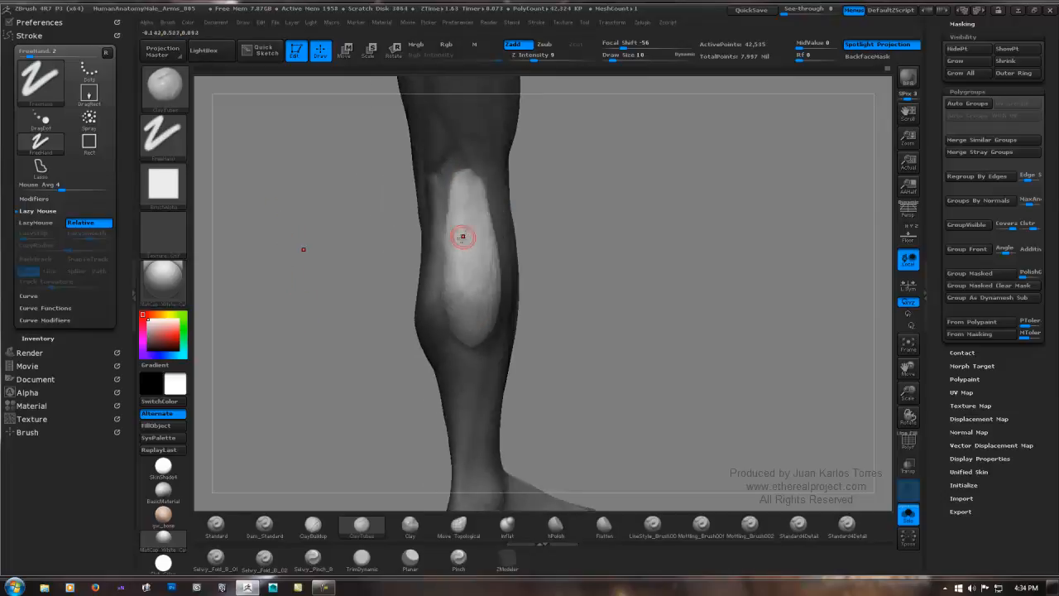
key("shift")
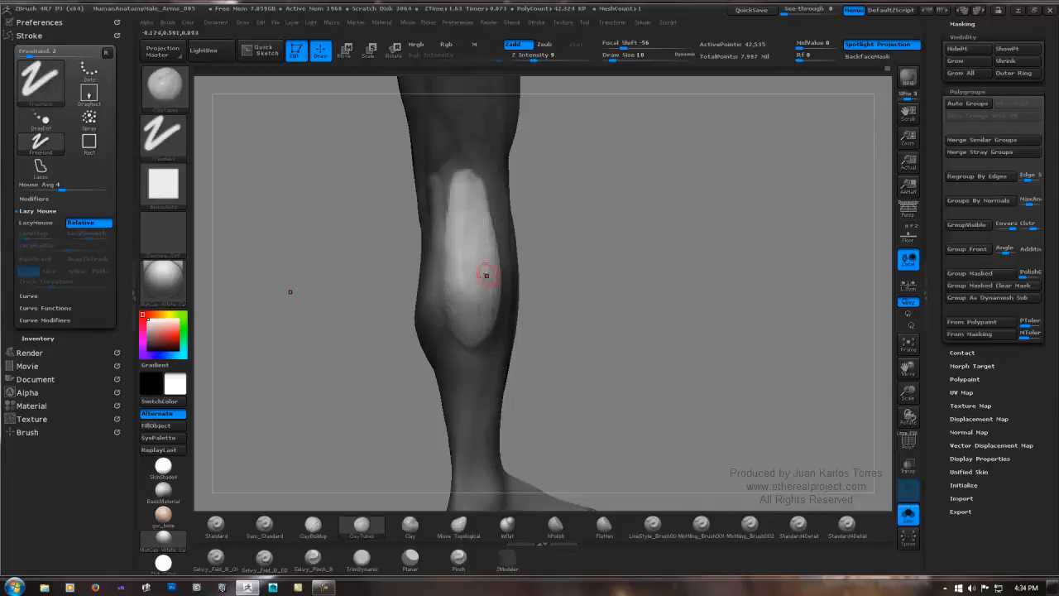
right_click_drag(483, 274, 472, 307)
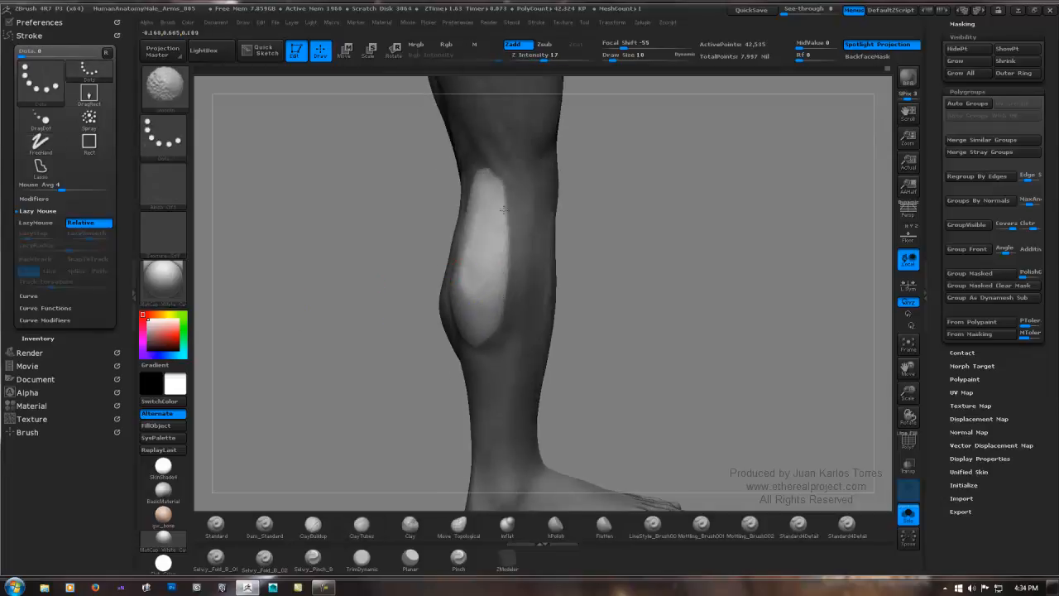
mouse_move(491, 327)
right_mouse_down()
mouse_move(643, 241)
mouse_move(638, 293)
mouse_move(609, 262)
mouse_move(650, 256)
mouse_move(474, 214)
right_mouse_up()
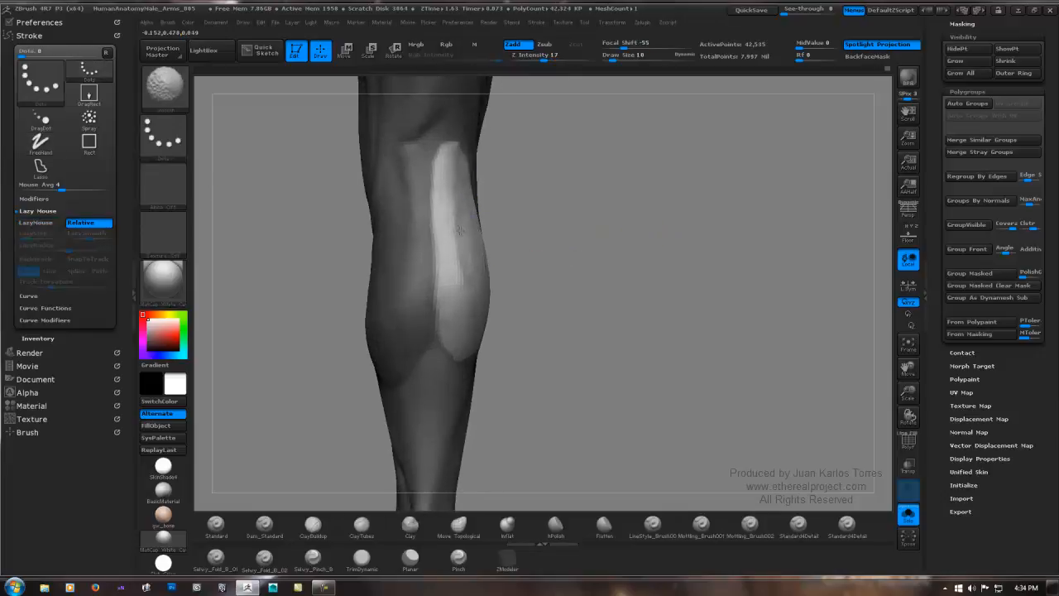
right_click_drag(489, 306, 474, 299)
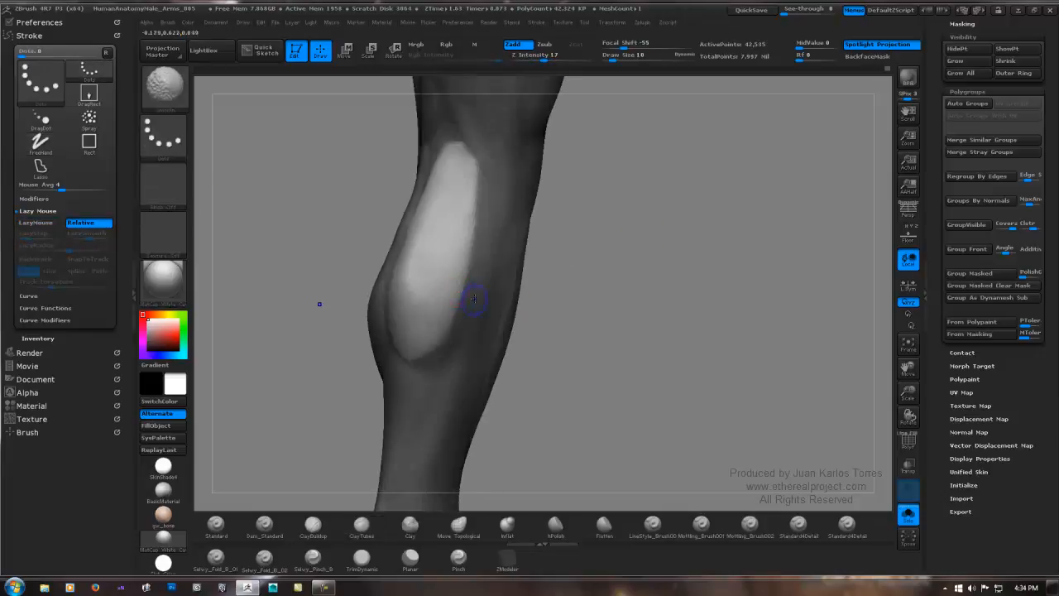
Invert the mask to protect the outer calf muscle and check the calf from both sides.
right_click_drag(650, 223, 684, 243)
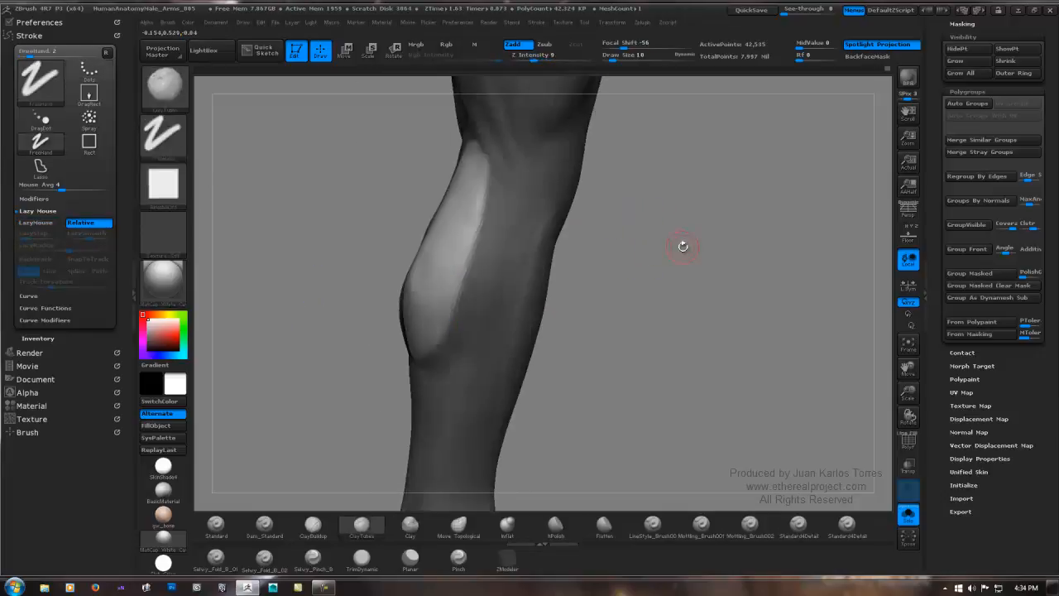
left_click_drag(714, 257, 640, 254, "ctrl")
right_click_drag(560, 244, 626, 243)
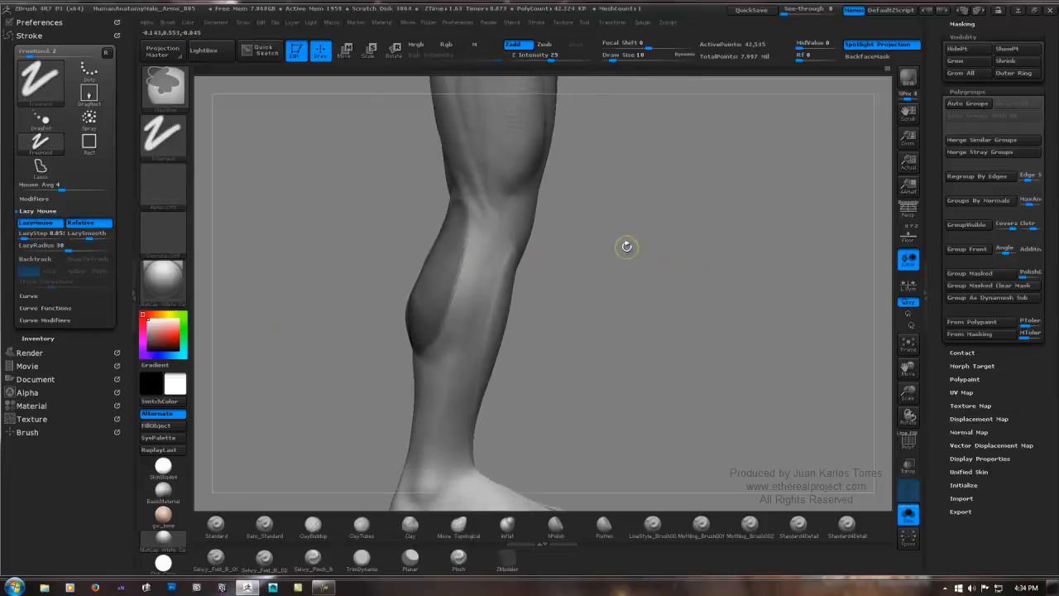
right_click_drag(504, 246, 525, 225, "alt")
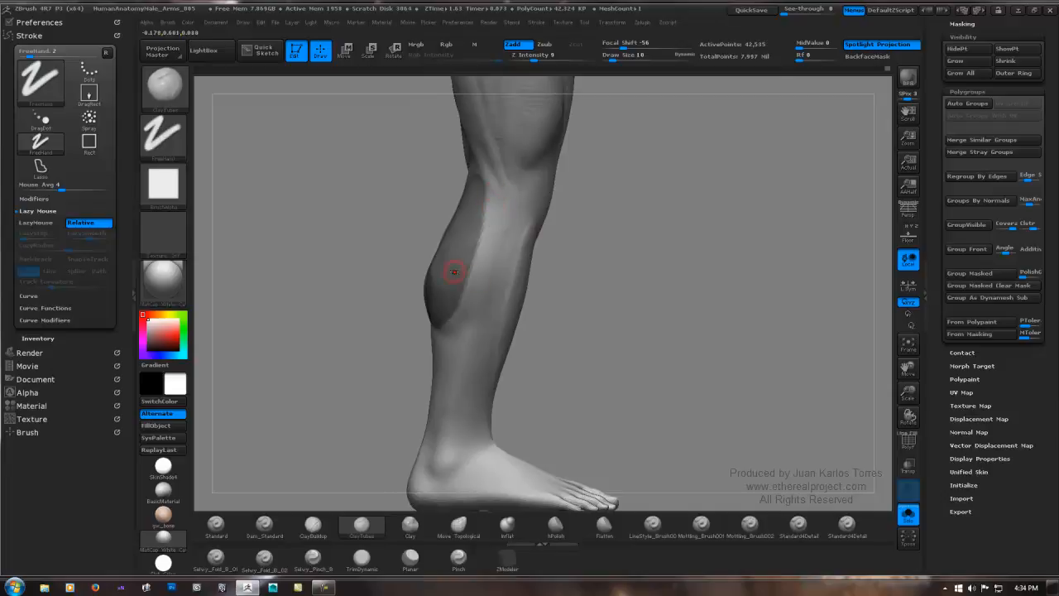
mouse_move(449, 268)
right_mouse_down()
mouse_move(470, 290)
mouse_move(427, 315)
mouse_move(361, 314)
right_mouse_up()
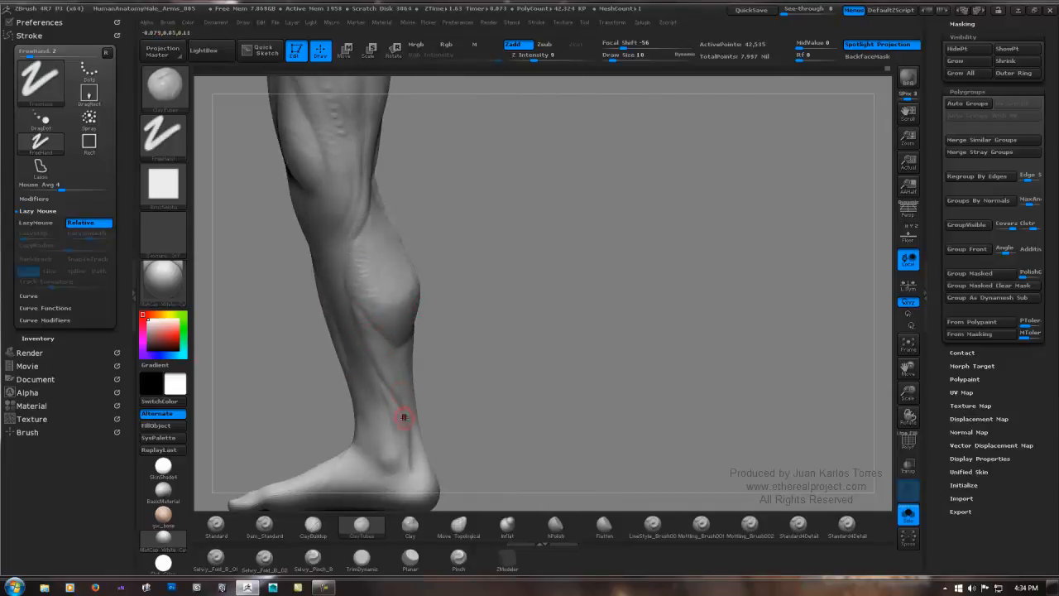
right_click_drag(396, 401, 393, 289)
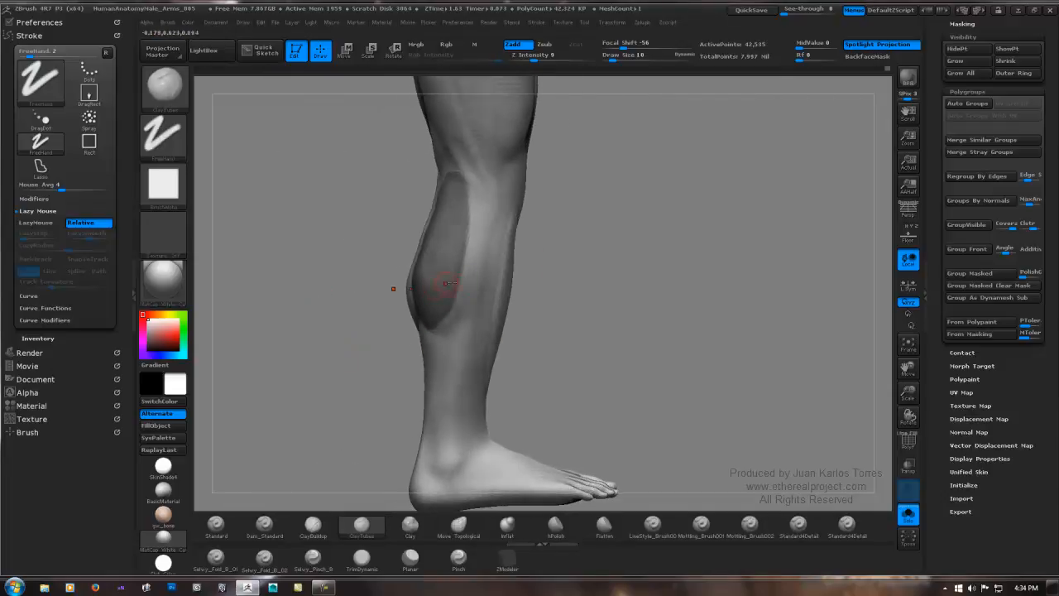
Clear the calf mask and paint a new mask band along the calf muscle's front edge, from the knee to below the calf bulge.
right_click_drag(550, 257, 502, 265)
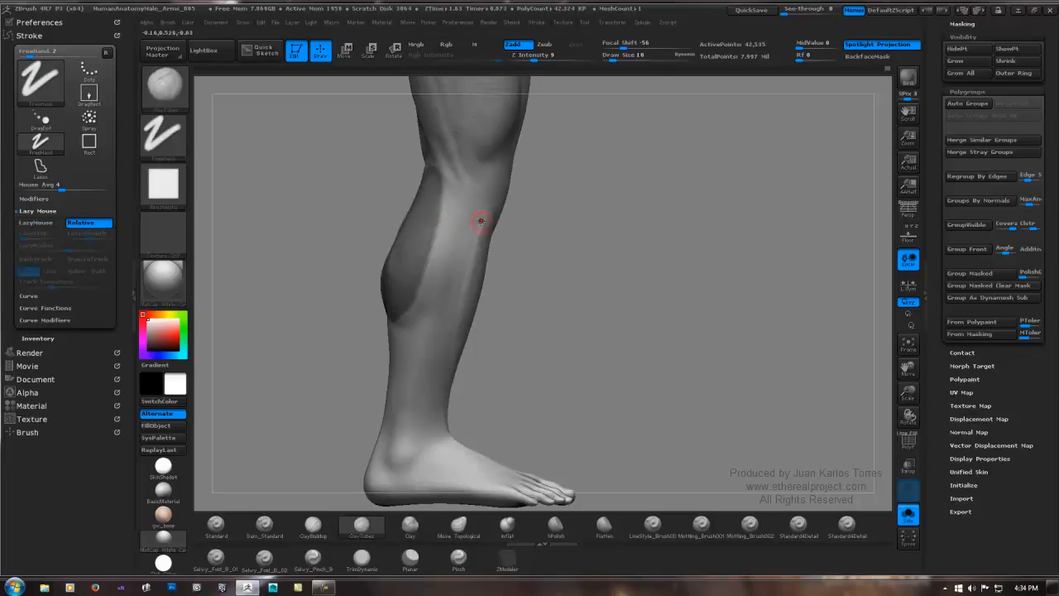
left_click_drag(554, 207, 564, 219, "ctrl")
key("ctrl+shift")
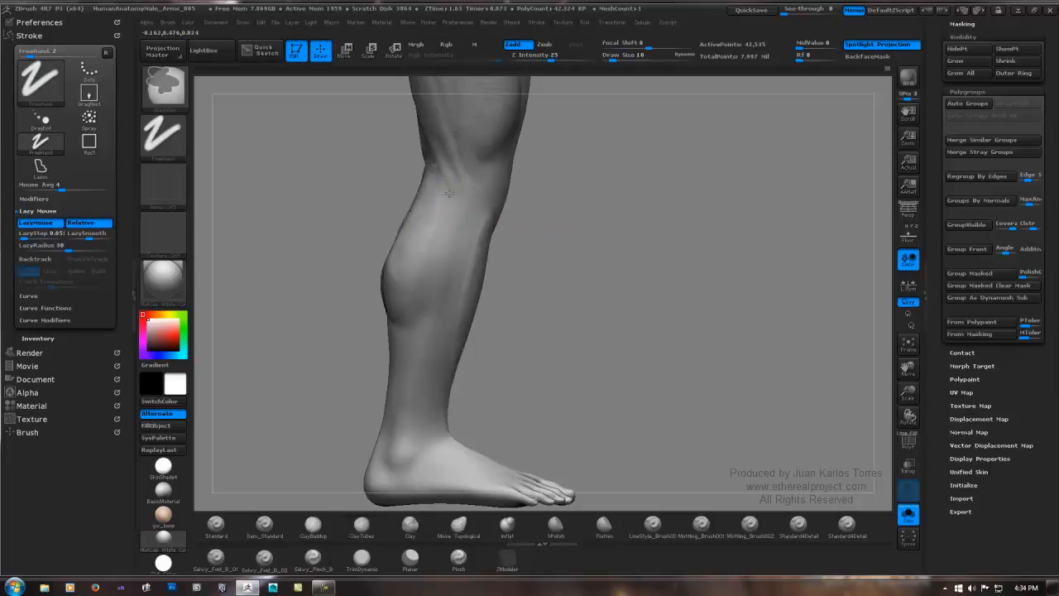
left_click_drag(447, 215, 425, 298, "ctrl")
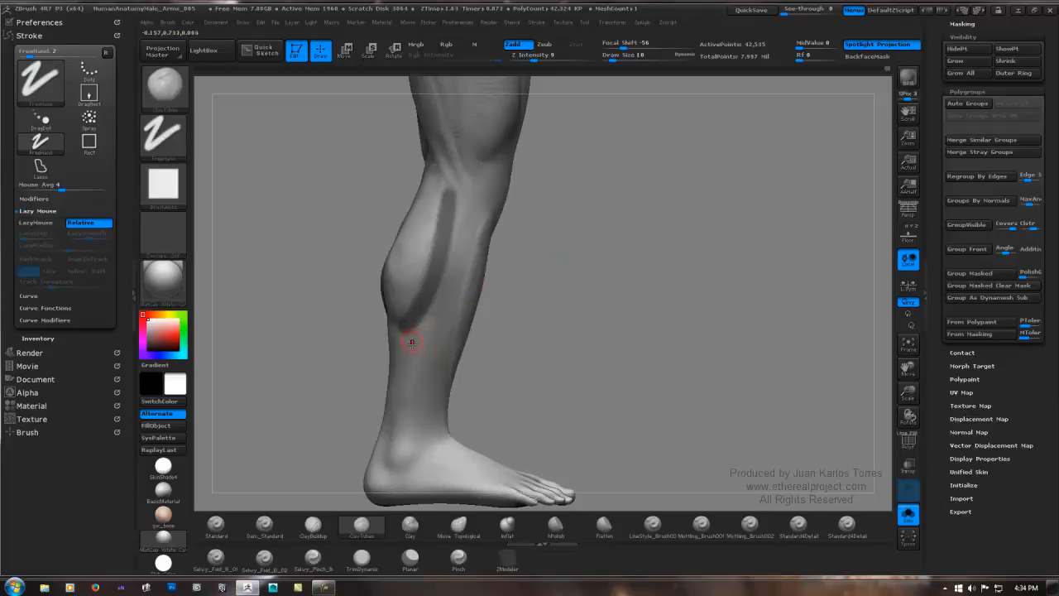
key("ctrl")
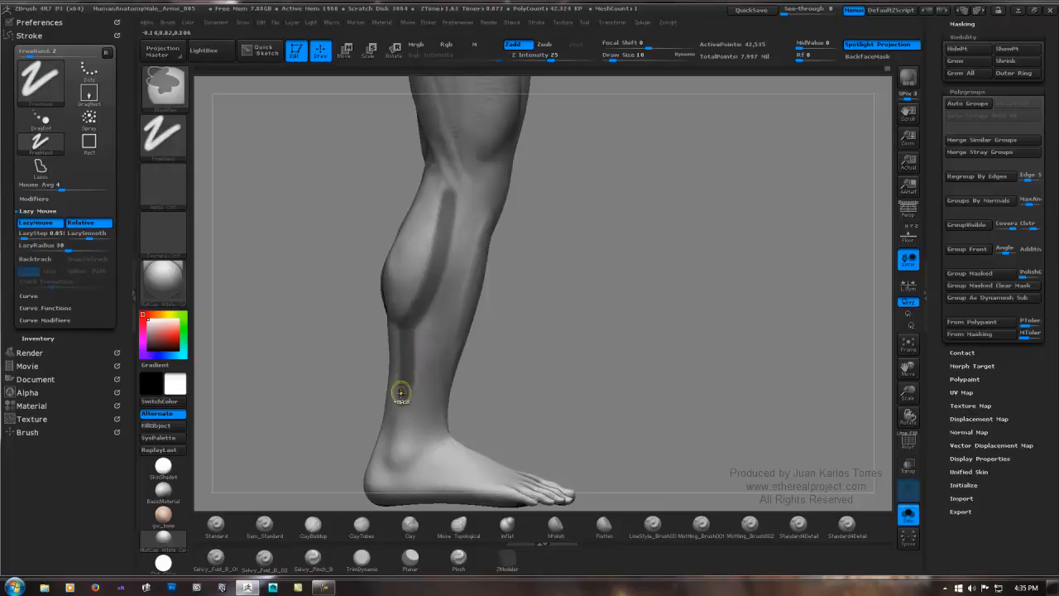
Extend the mask band down the back of the lower leg to the ankle and clean up its edges.
left_click_drag(405, 368, 395, 432, "ctrl")
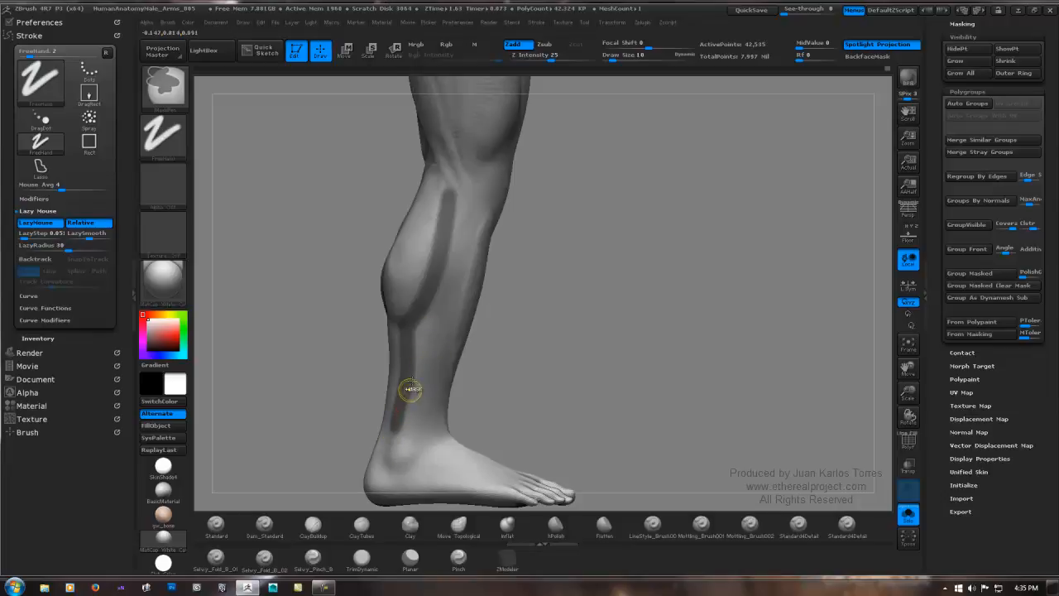
left_click_drag(395, 381, 394, 367, "ctrl")
left_click_drag(391, 404, 391, 406, "ctrl")
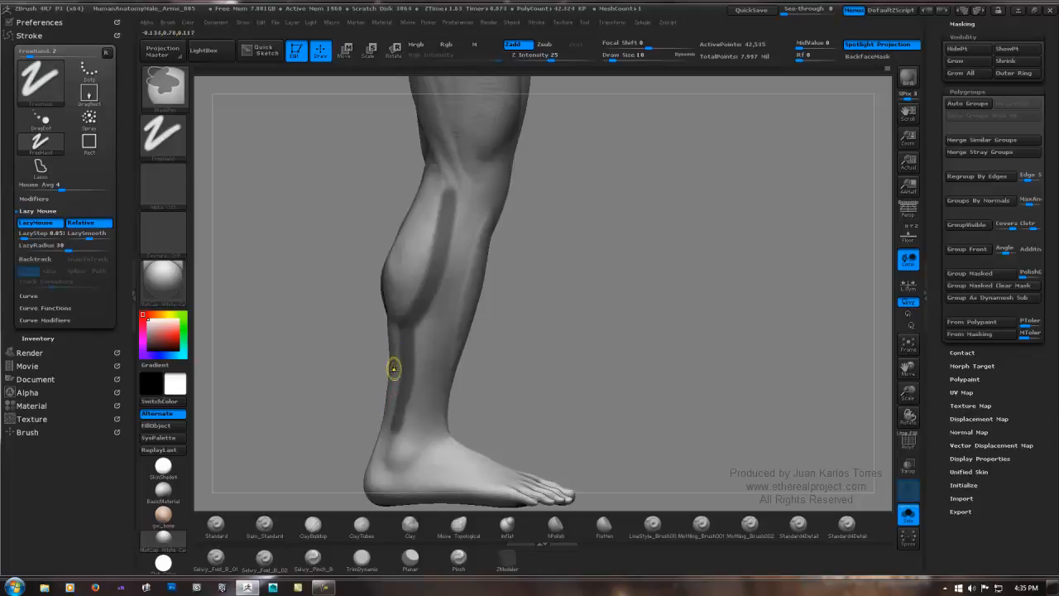
left_click_drag(395, 369, 381, 441, "ctrl")
left_click_drag(428, 341, 425, 355, "ctrl")
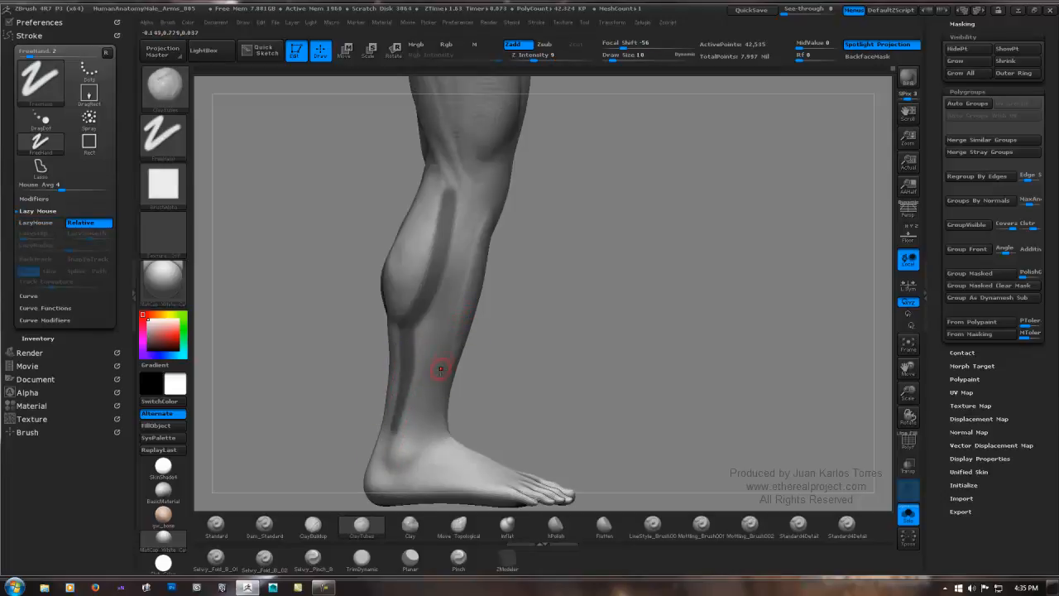
left_click_drag(428, 322, 422, 352, "ctrl")
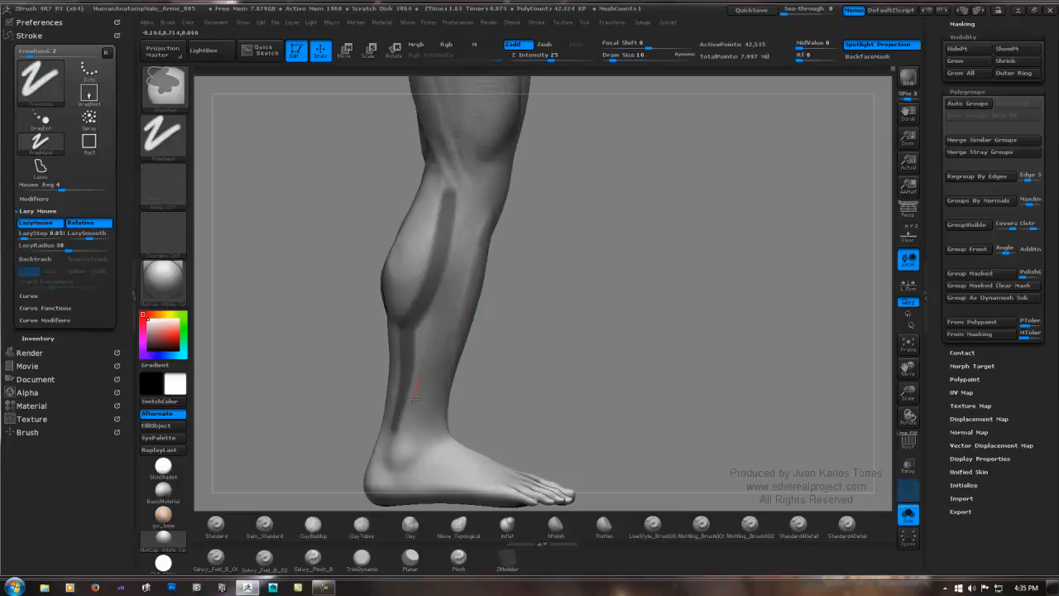
left_click_drag(413, 399, 402, 444, "ctrl")
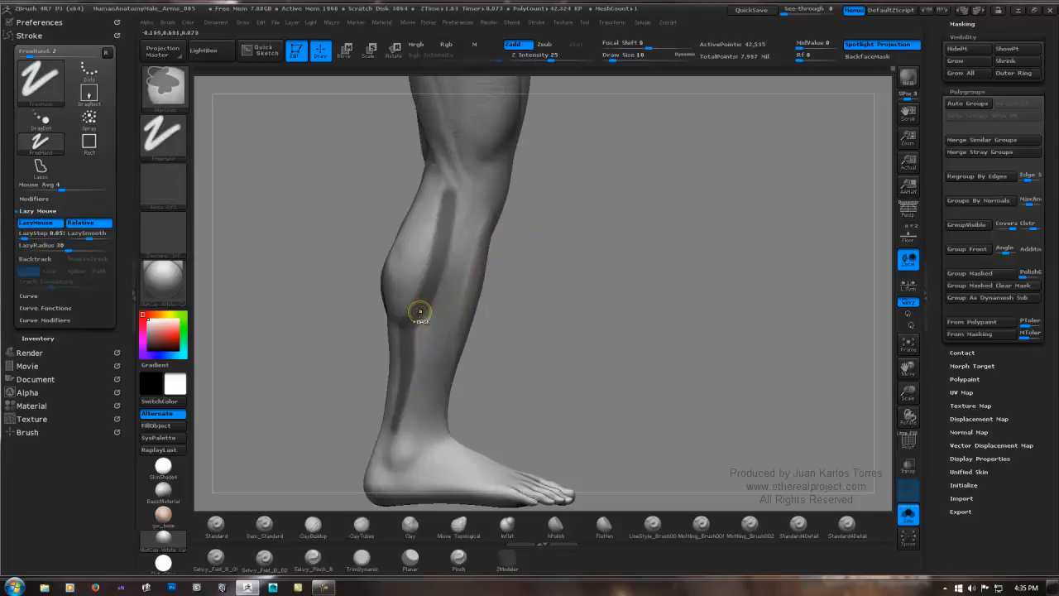
left_click_drag(419, 310, 408, 355, "ctrl")
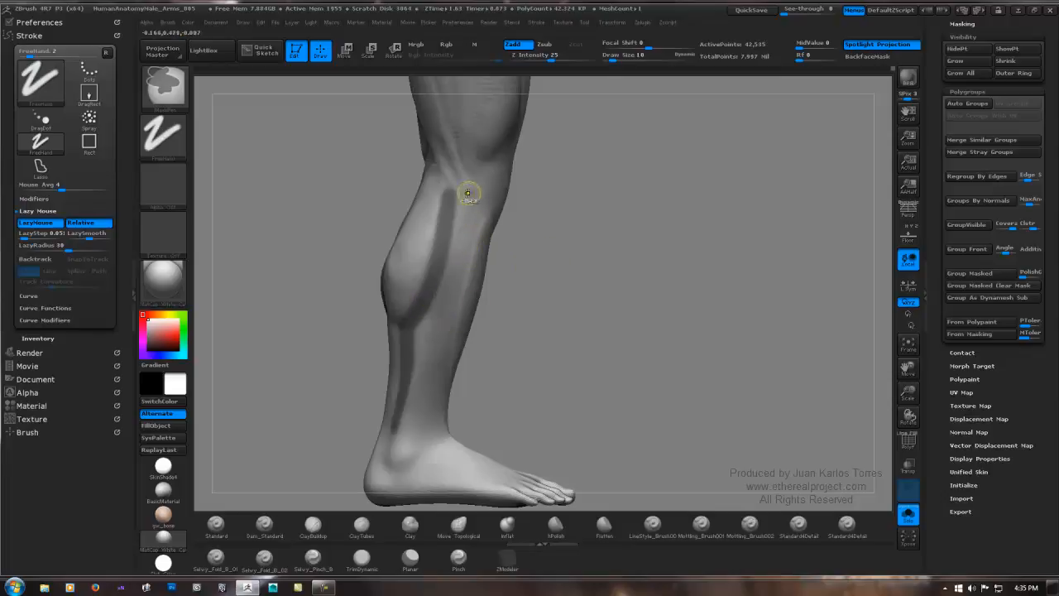
Reshape the mask's upper end at the back of the knee and fill the mask in below the calf bulge.
mouse_move(449, 177)
left_mouse_down()
mouse_move(448, 207)
mouse_move(432, 170)
left_mouse_up()
left_click_drag(415, 281, 415, 284, "ctrl+alt")
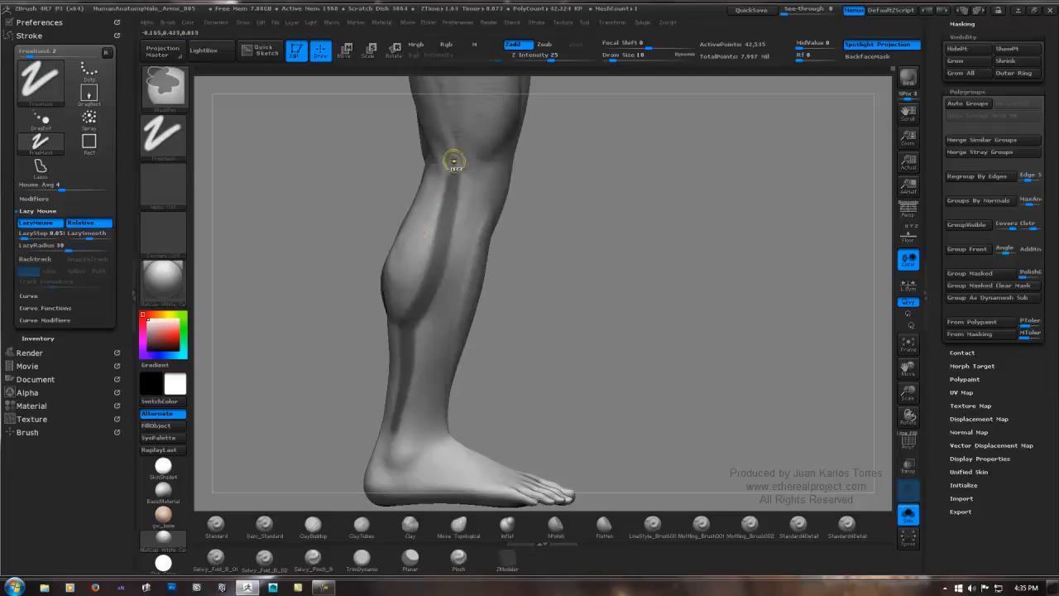
left_click_drag(453, 162, 474, 212, "ctrl+alt")
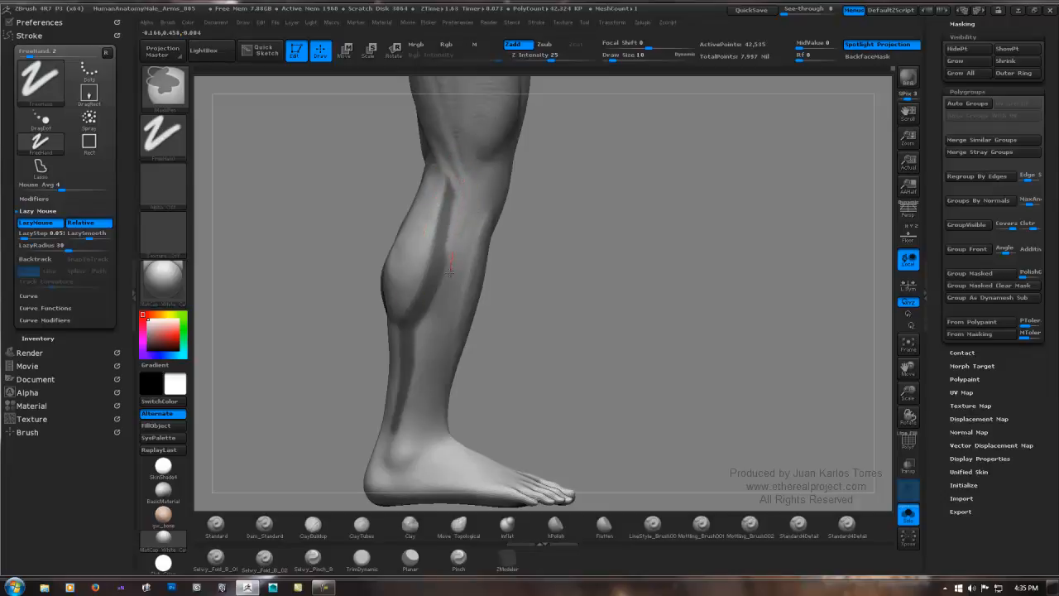
left_click_drag(425, 352, 424, 356, "ctrl")
mouse_move(420, 309)
left_mouse_down("ctrl")
mouse_move(409, 355)
mouse_move(422, 312)
left_mouse_up("ctrl")
left_click_drag(402, 369, 401, 374, "ctrl")
left_click_drag(427, 301, 389, 383, "ctrl")
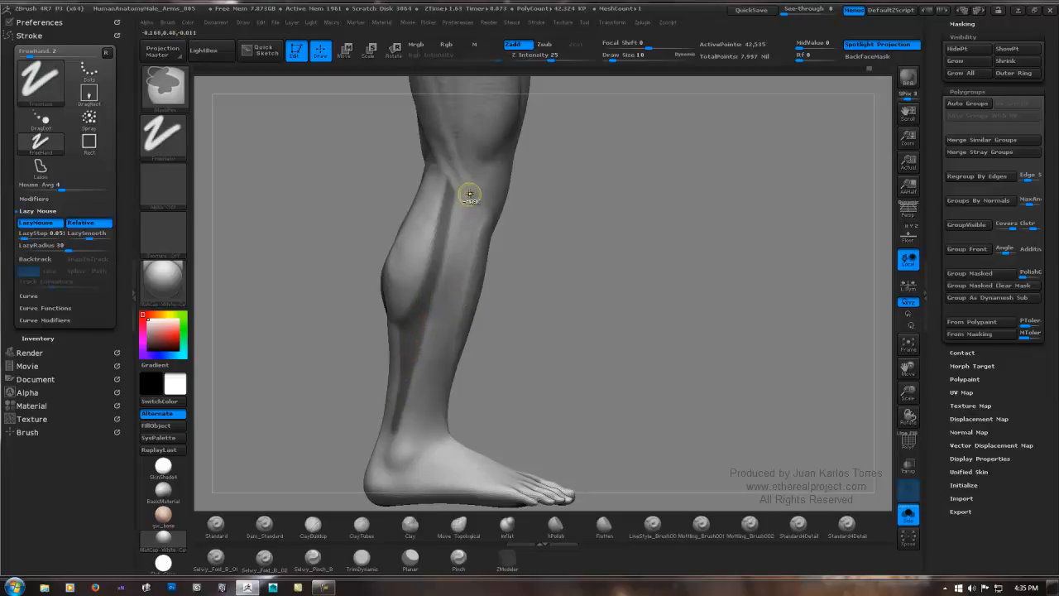
Trim the front edge of the mask band into a narrow strip beside the calf muscle below the knee.
left_click_drag(459, 211, 453, 232, "ctrl")
left_click_drag(458, 181, 453, 232, "ctrl")
left_click_drag(441, 331, 439, 342, "ctrl")
left_click_drag(458, 210, 435, 341, "ctrl")
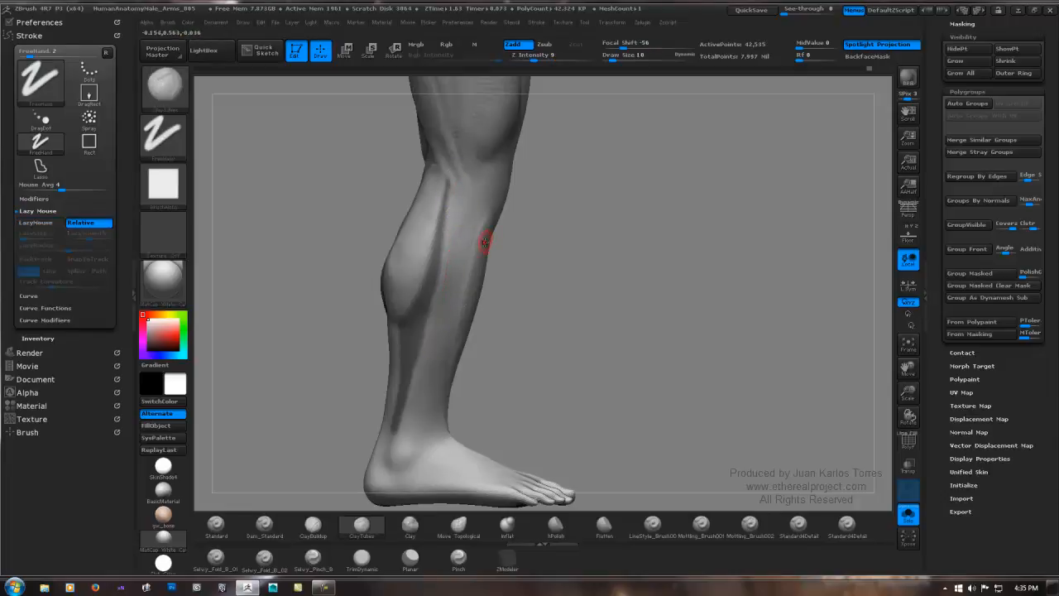
key("ctrl")
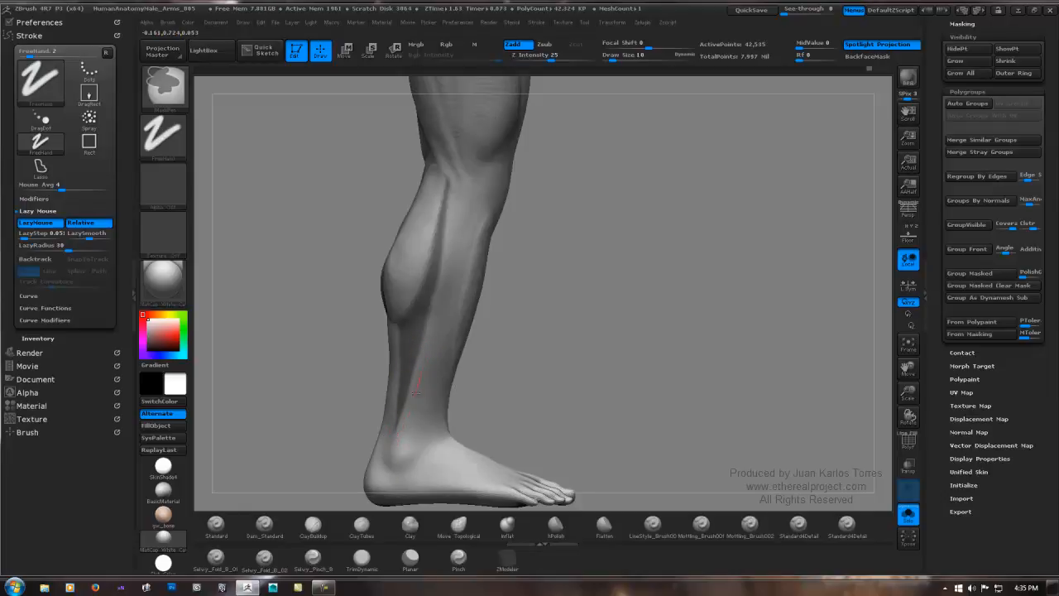
Erase the mask's lower end near the ankle, undo the last stroke and leave a thin tapered tip.
key("b")
key("c")
key("t")
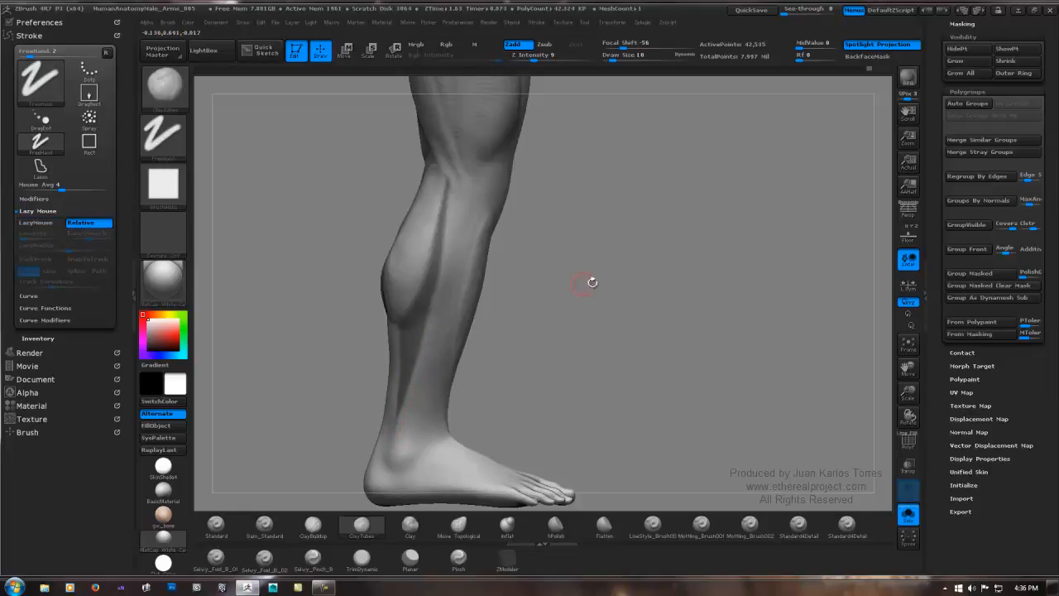
key("b")
key("s")
key("t")
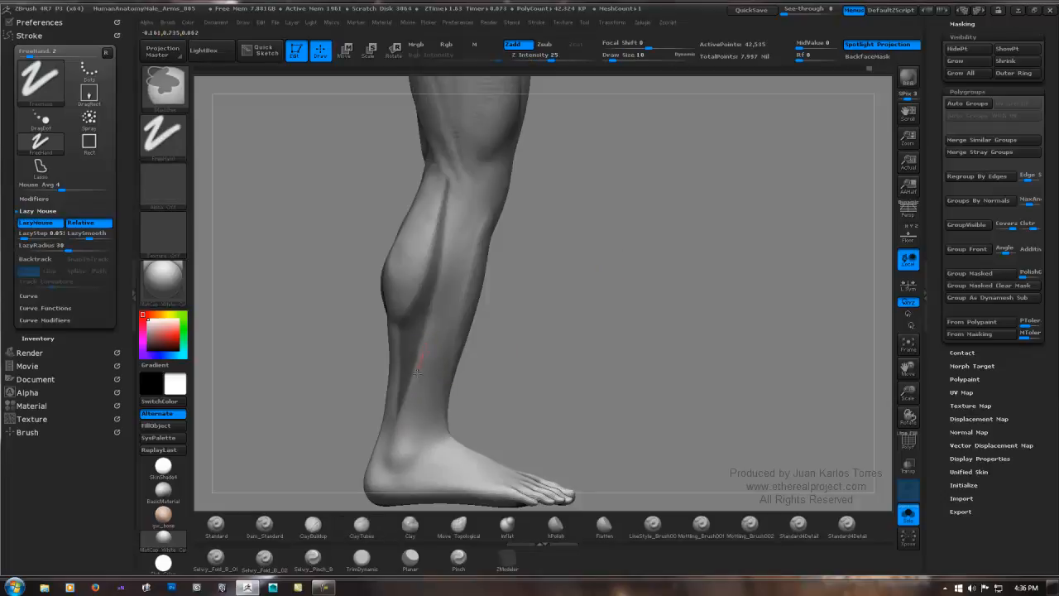
mouse_move(395, 440)
left_mouse_down()
mouse_move(439, 378)
mouse_move(411, 395)
left_mouse_up()
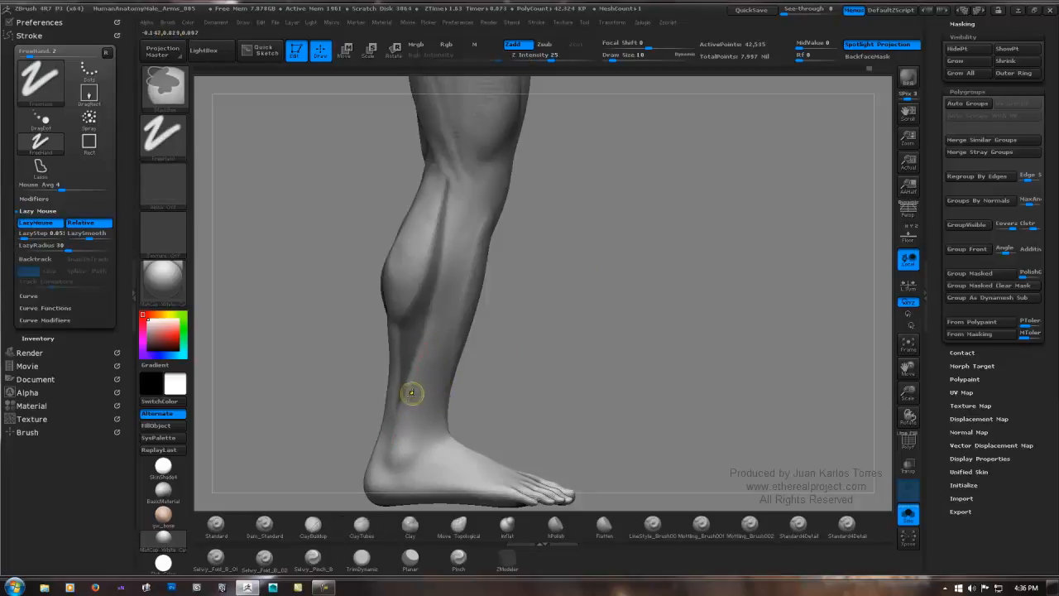
key("ctrl+z")
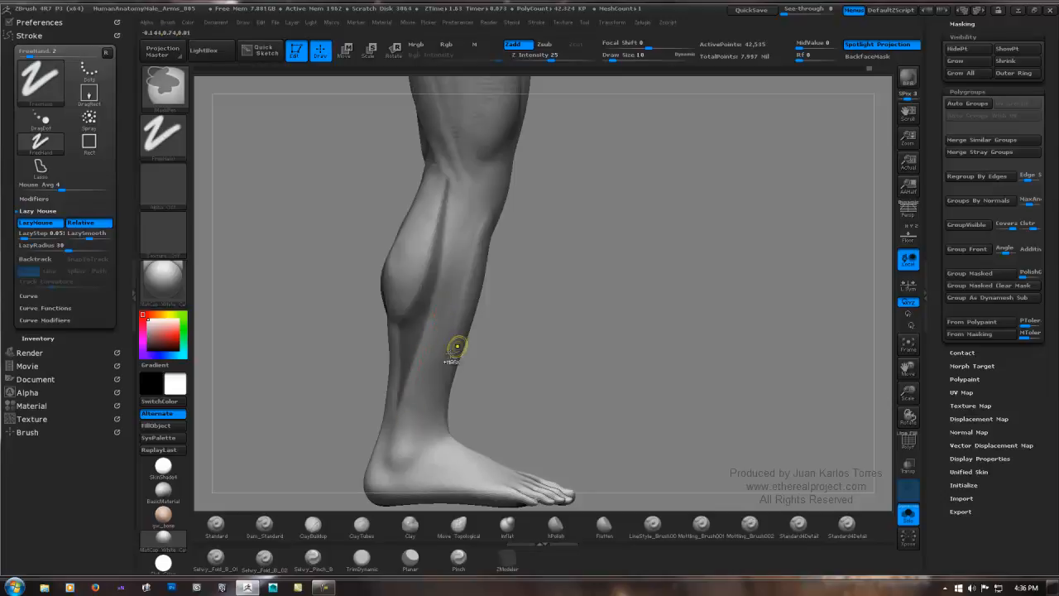
Invert the mask, build up the exposed soleus strip with ClayTubes at Z Intensity 9, and smooth it.
key("b")
key("c")
key("t")
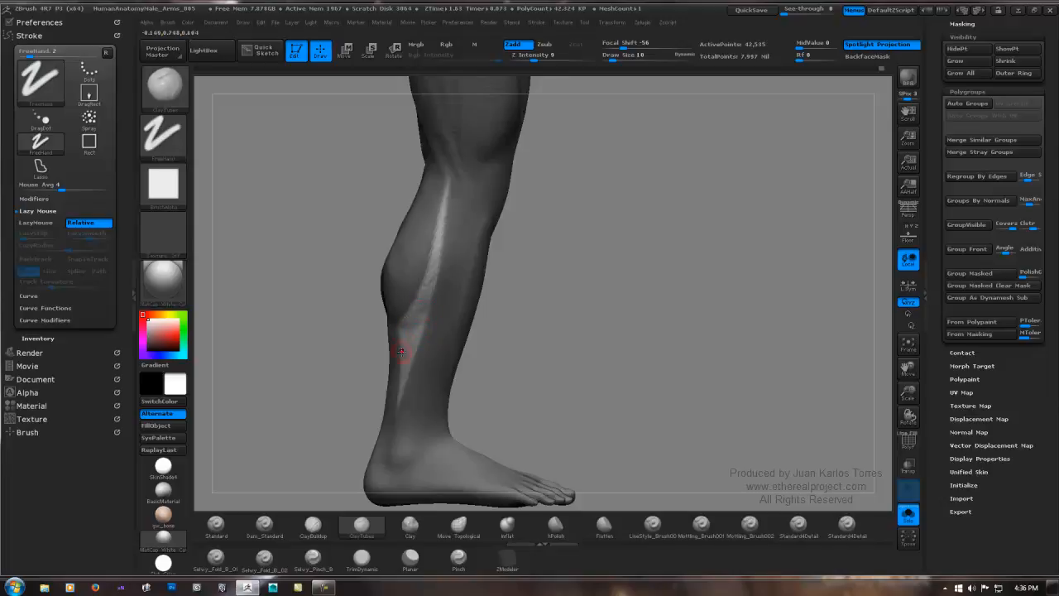
left_click_drag(400, 351, 406, 319)
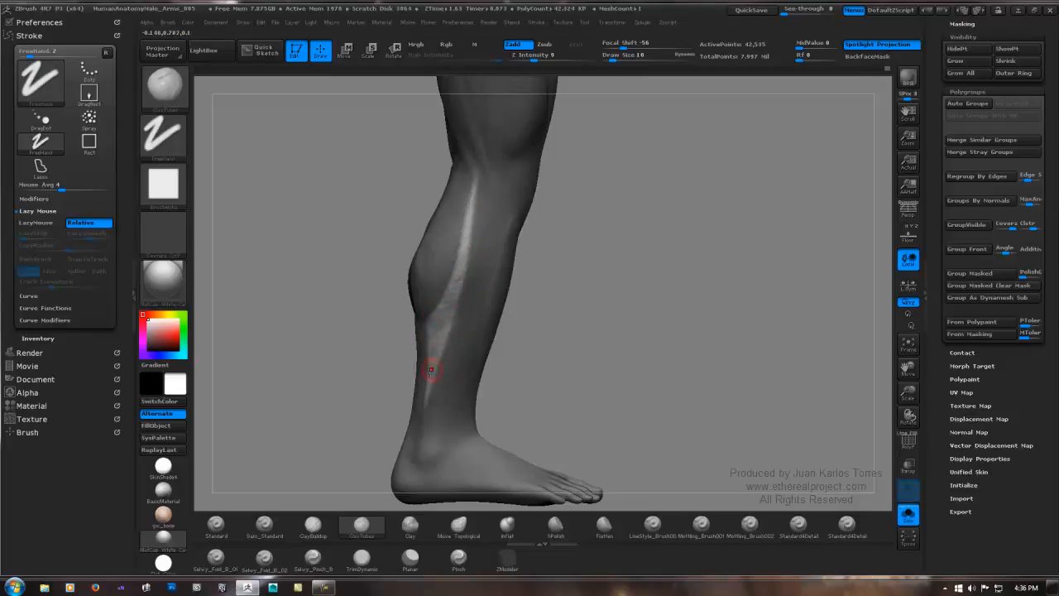
mouse_move(626, 307)
left_mouse_down()
mouse_move(628, 281)
mouse_move(632, 293)
mouse_move(653, 288)
mouse_move(586, 293)
mouse_move(596, 285)
left_mouse_up()
key("ctrl+h")
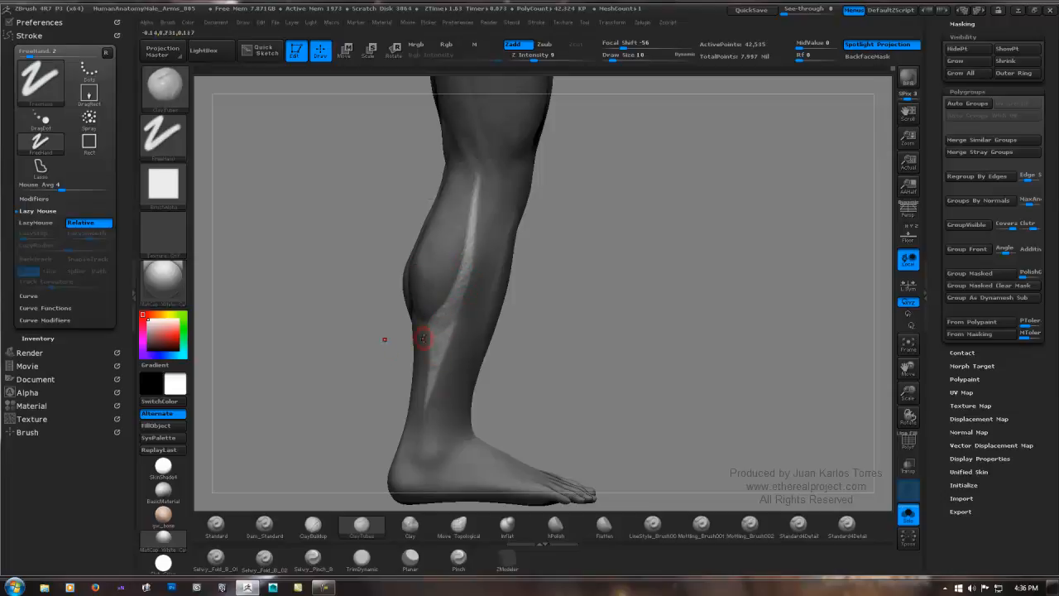
key("ctrl")
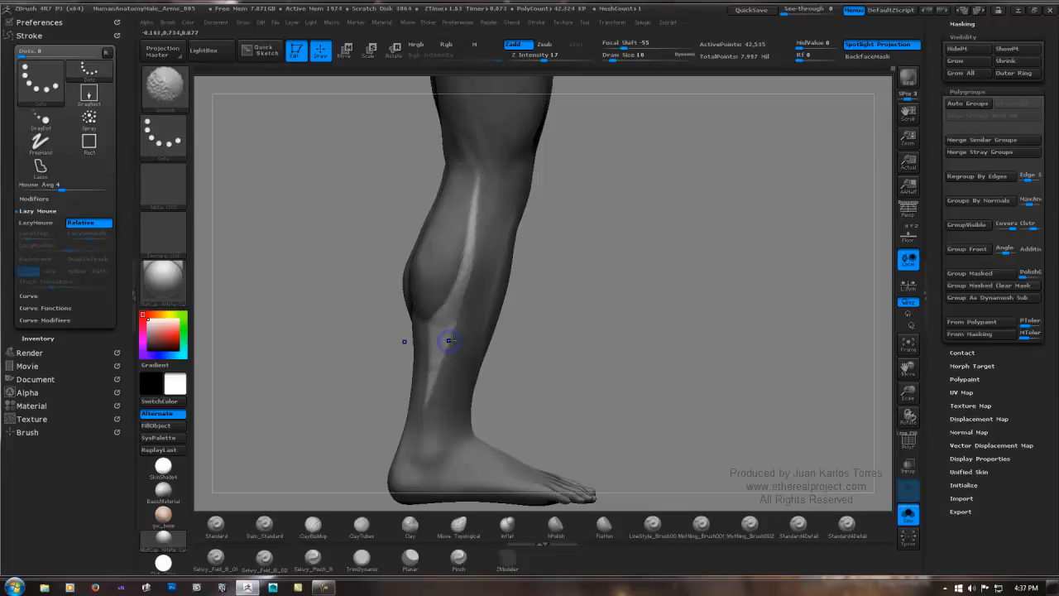
key("ctrl")
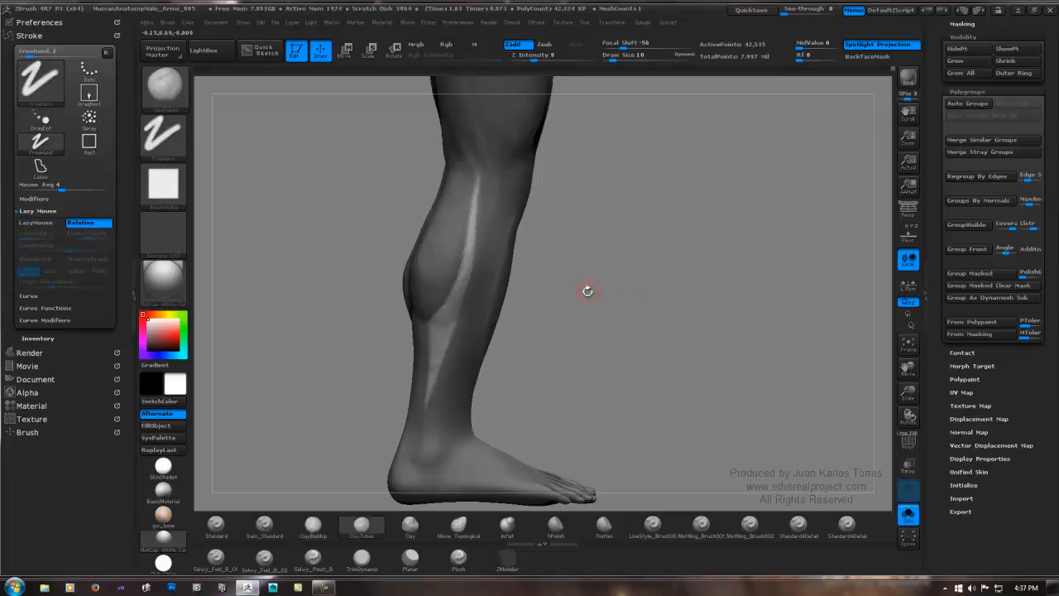
Subdivide the leg mesh and carve fine muscle fibres along the exposed strip using the Rake brush in Zsub at intensity 3.
key("ctrl+d")
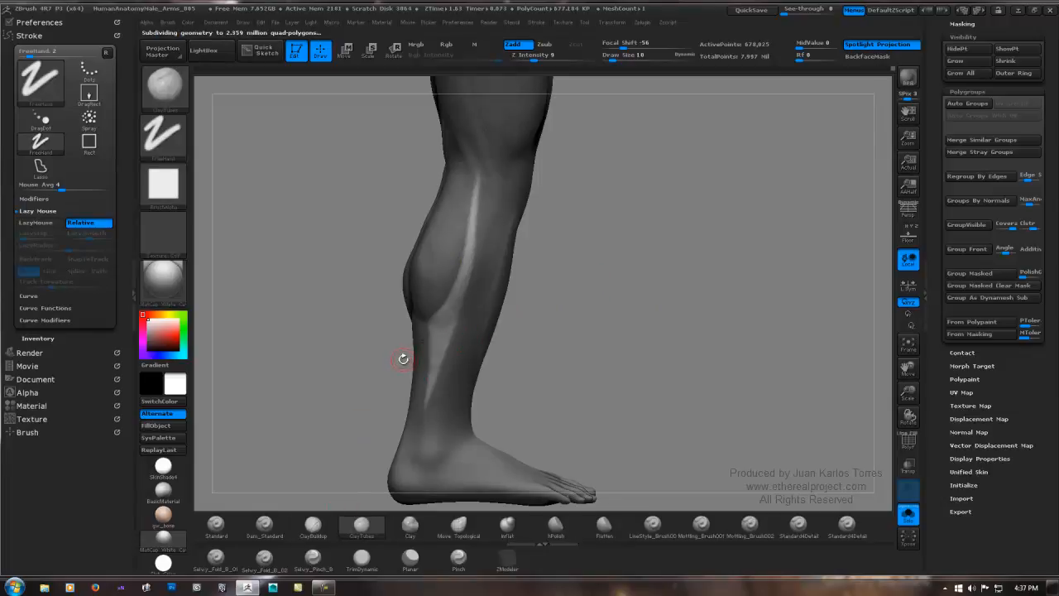
key("ctrl+alt")
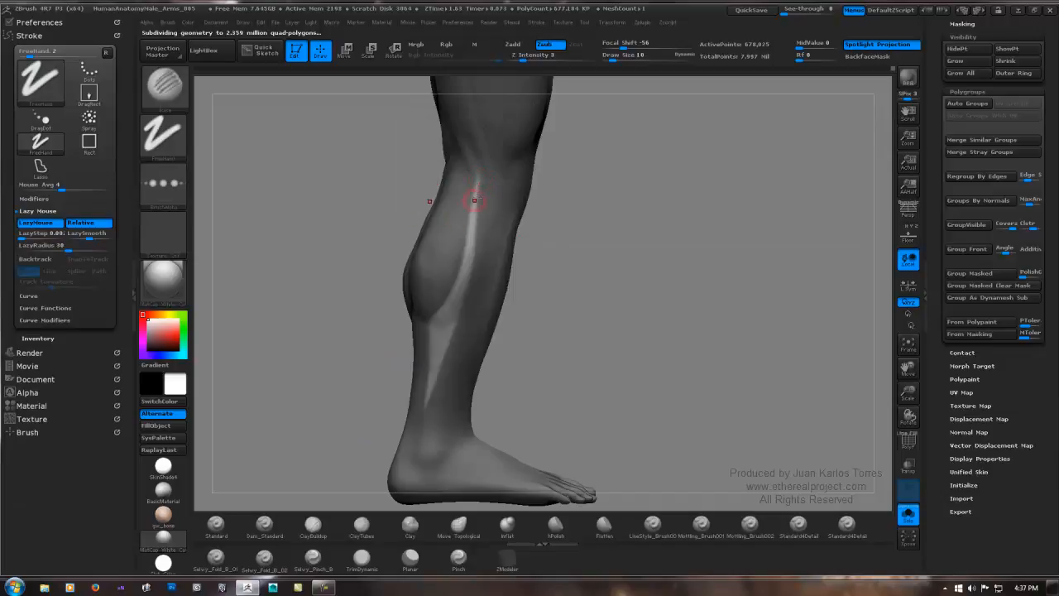
left_click_drag(468, 237, 467, 250)
mouse_move(480, 195)
left_mouse_down()
mouse_move(458, 263)
mouse_move(471, 269)
left_mouse_up()
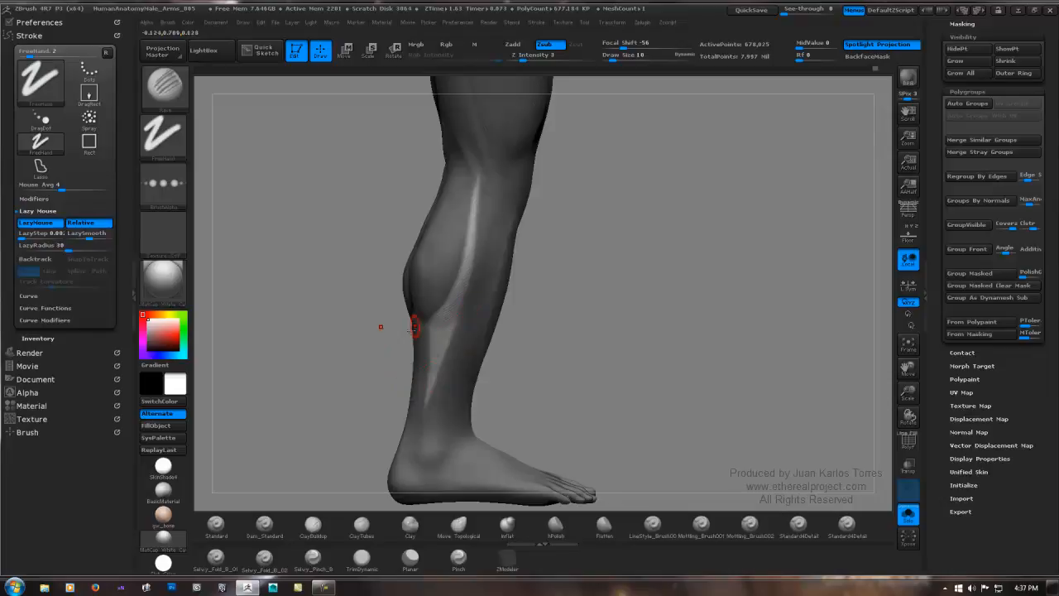
Rake fibres onto the exposed back of the calf, then mask the calf's inner head from the knee down to its lower edge.
left_click_drag(634, 303, 579, 273)
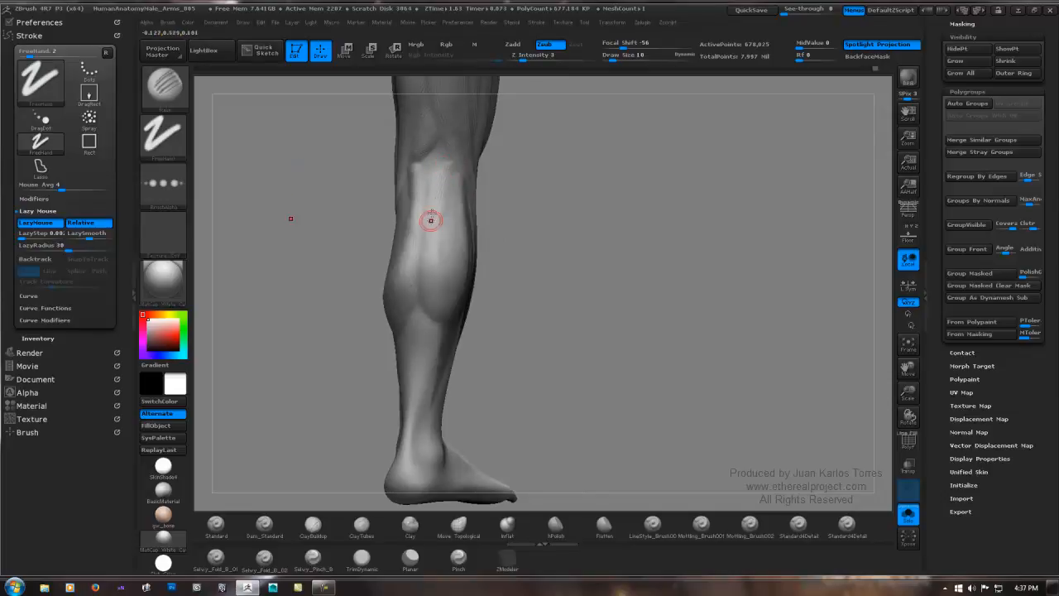
mouse_move(436, 182)
left_mouse_down()
mouse_move(448, 167)
mouse_move(418, 208)
mouse_move(419, 248)
left_mouse_up()
key("b")
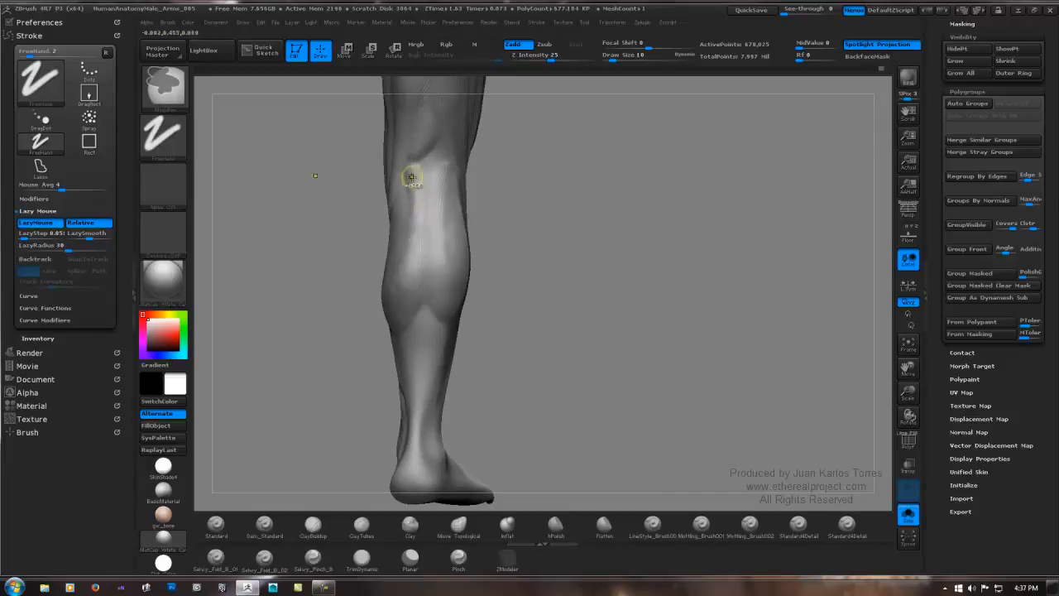
mouse_move(411, 176)
left_mouse_down()
mouse_move(417, 263)
mouse_move(404, 324)
mouse_move(386, 240)
mouse_move(430, 333)
left_mouse_up()
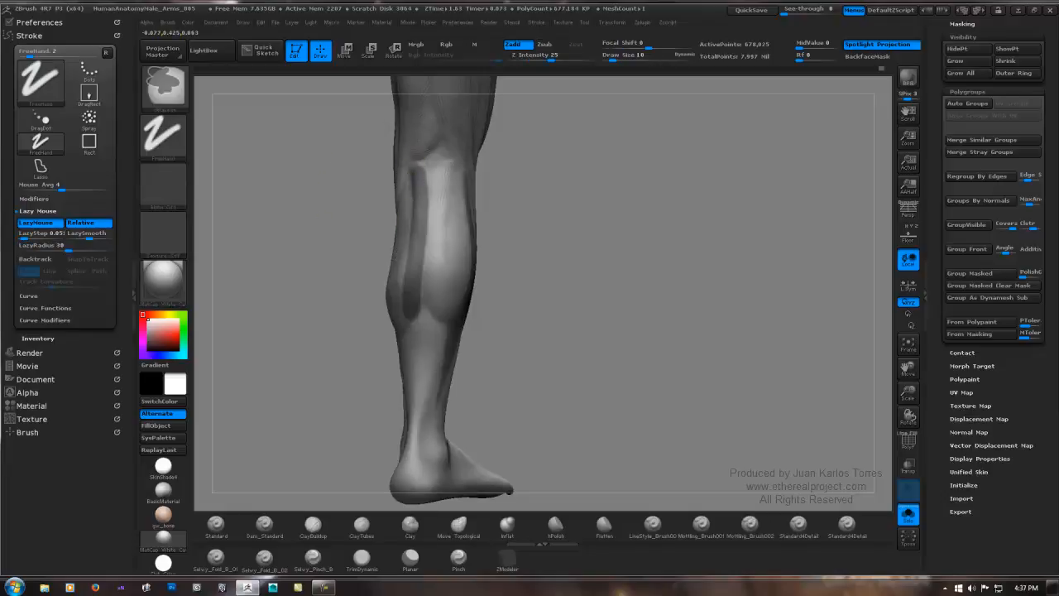
left_click_drag(420, 148, 415, 254)
mouse_move(417, 310)
left_mouse_down()
mouse_move(412, 300)
mouse_move(453, 339)
mouse_move(472, 335)
left_mouse_up()
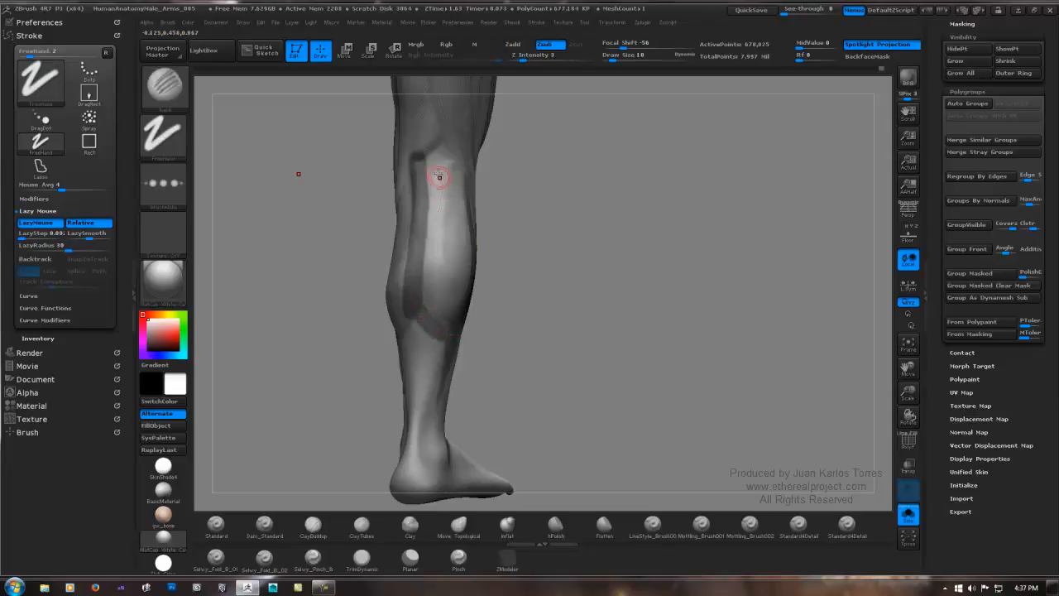
Rake lengthwise muscle fibres down the unmasked outer head of the calf from behind the knee.
mouse_move(414, 210)
left_mouse_down()
mouse_move(439, 205)
mouse_move(413, 237)
left_mouse_up()
mouse_move(446, 189)
left_mouse_down()
mouse_move(415, 250)
mouse_move(450, 190)
mouse_move(426, 252)
left_mouse_up()
left_click_drag(443, 207, 420, 276)
left_click_drag(442, 224, 441, 258)
Rake muscle fibres down the side and along the lower edge of the calf's unmasked outer head.
left_click_drag(506, 268, 448, 289)
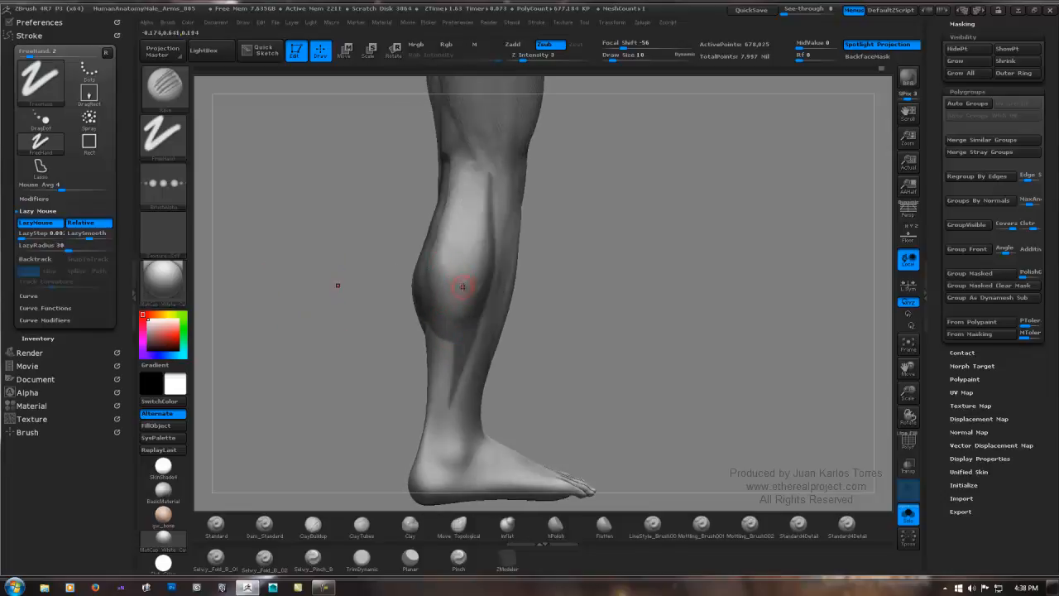
right_click_drag(463, 287, 476, 265)
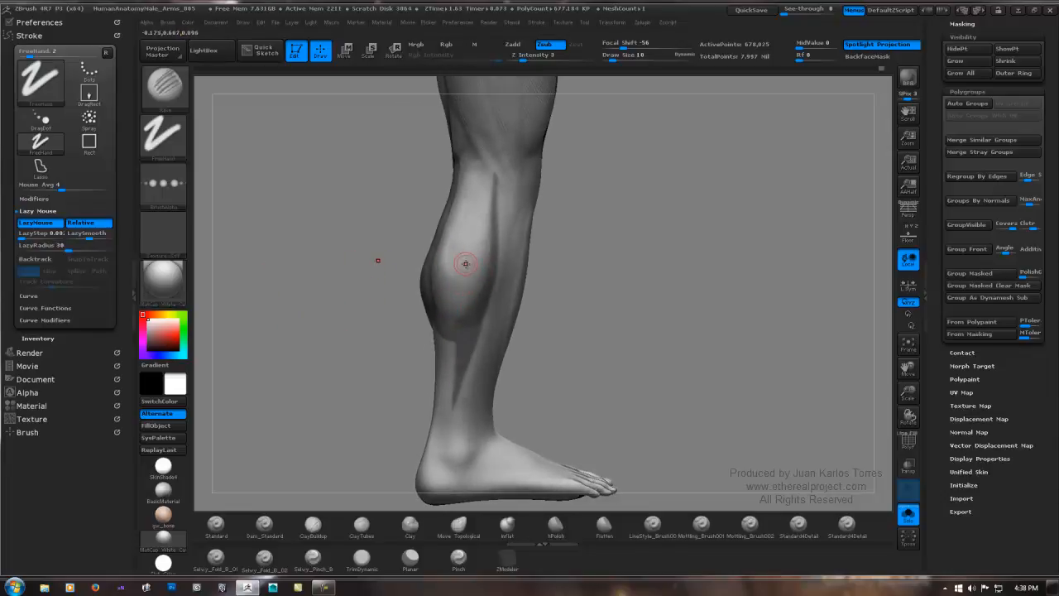
left_click_drag(461, 272, 467, 334)
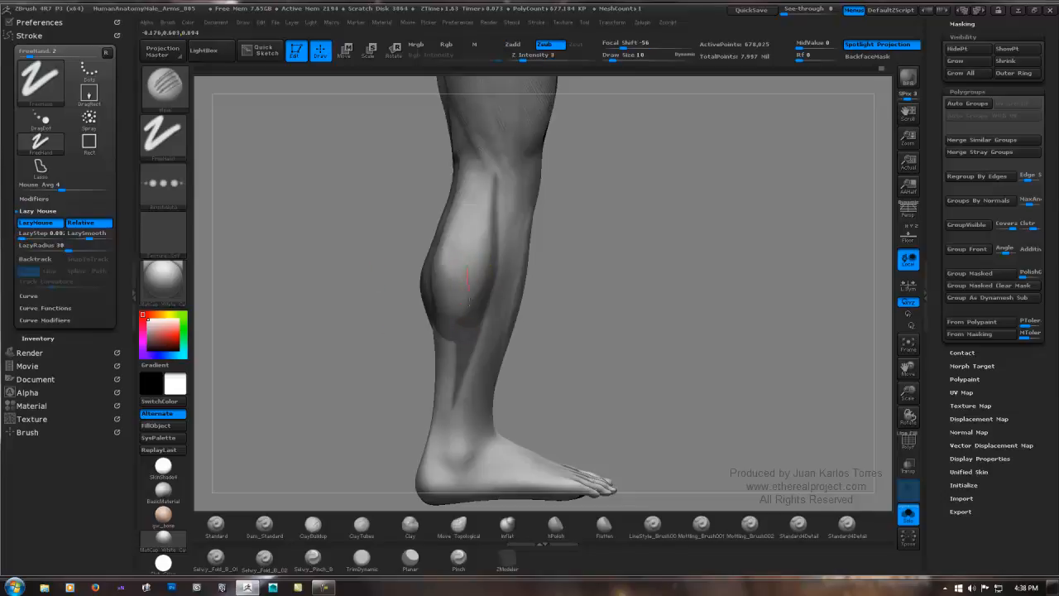
right_click_drag(480, 255, 449, 237)
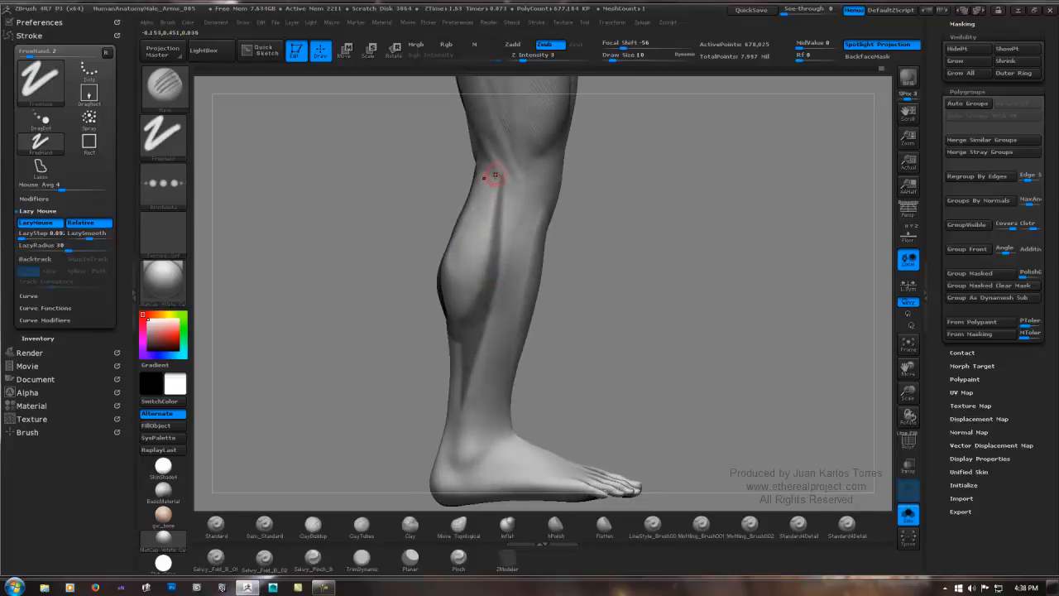
left_click_drag(495, 174, 484, 217)
right_click_drag(482, 237, 486, 261)
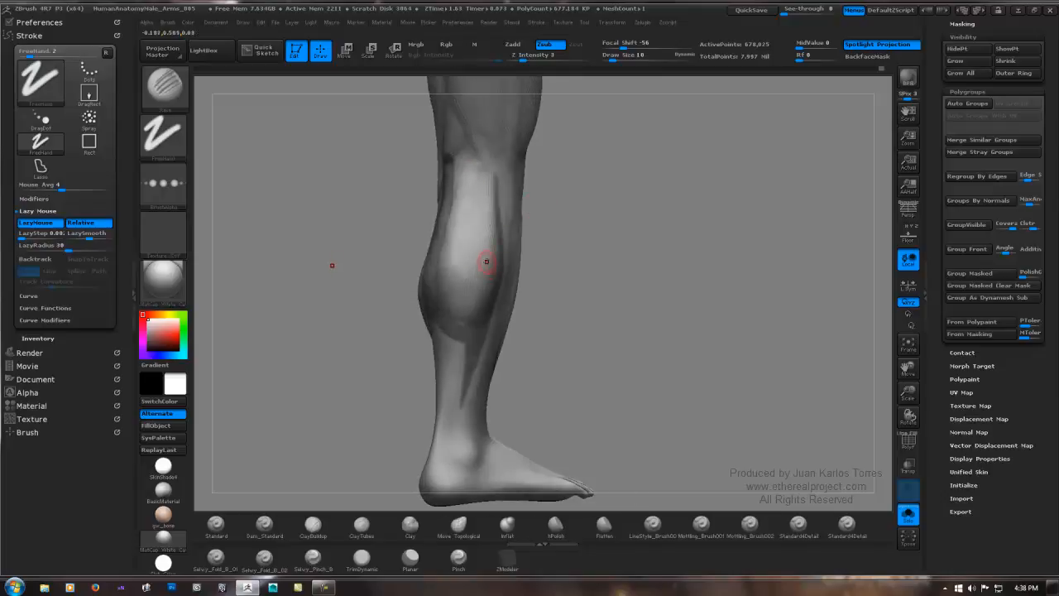
left_click_drag(475, 330, 473, 338)
left_click_drag(480, 269, 463, 321)
right_click_drag(440, 350, 443, 265)
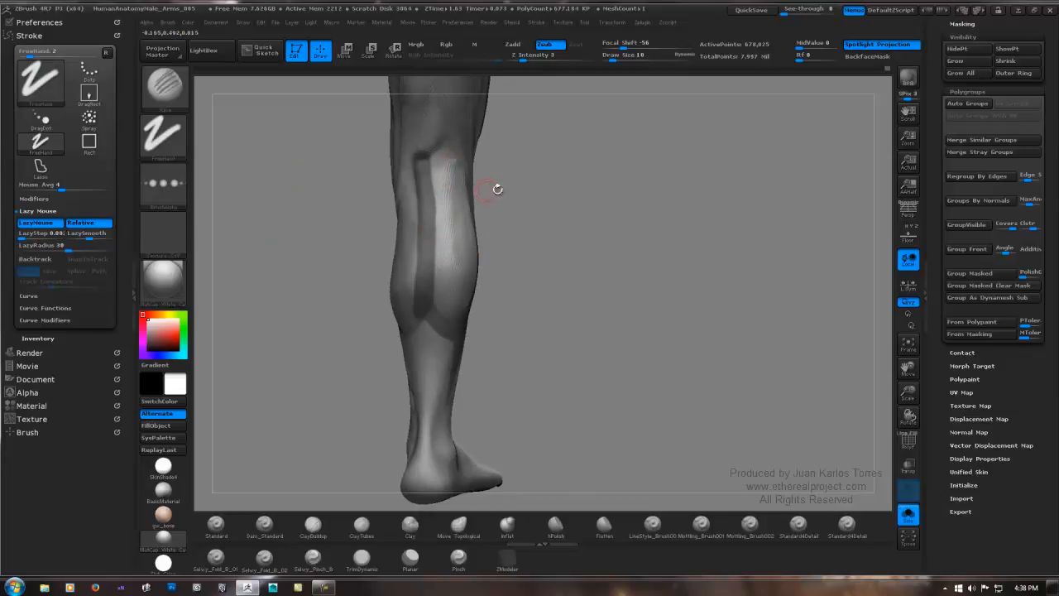
Clear the mask from the leg and drop the mesh two subdivision levels.
left_click_drag(529, 260, 623, 229)
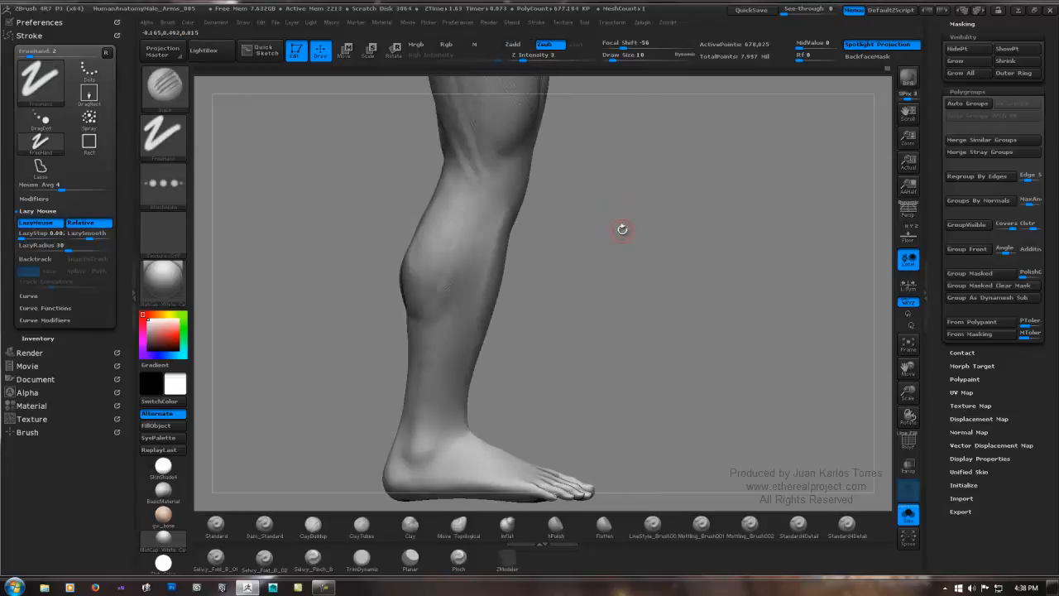
right_click_drag(622, 229, 596, 207, "ctrl")
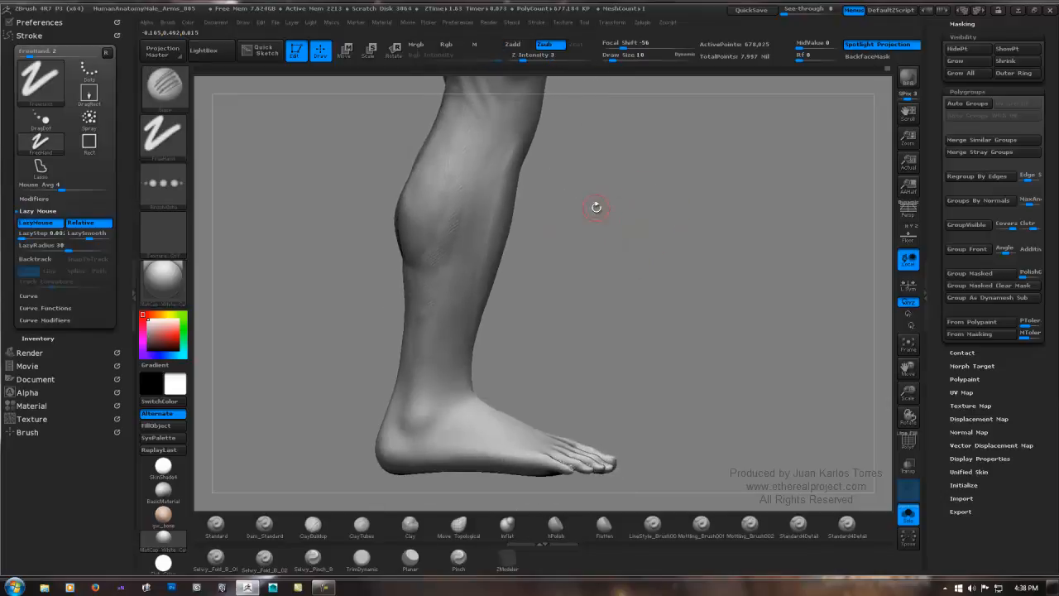
left_click_drag(582, 197, 590, 228, "alt")
key("shift+d")
key("shift+d")
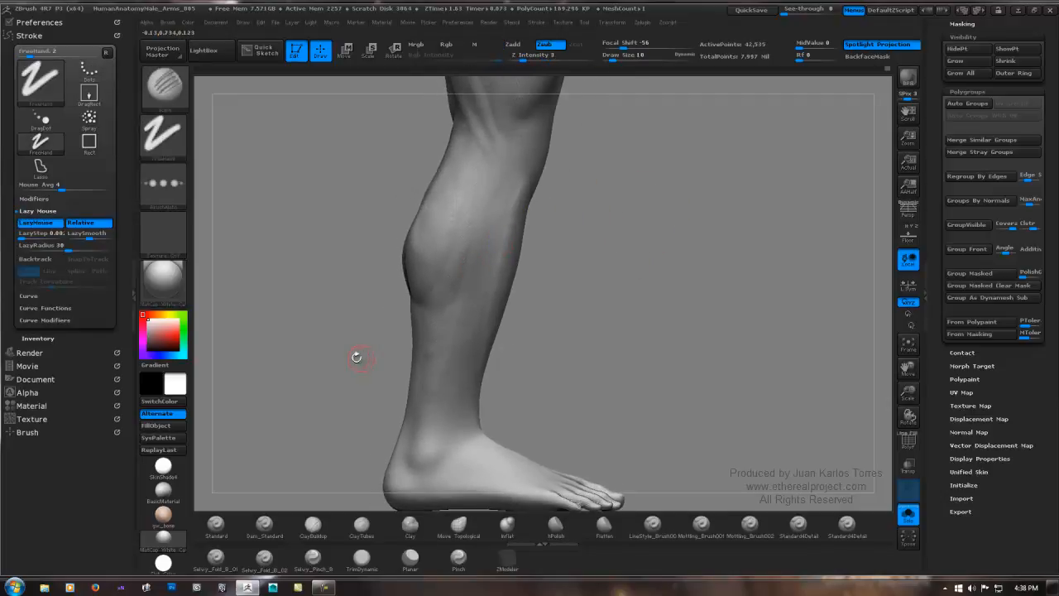
Carve the calf's outer contour from the knee around its lower edge with Dam_Standard at Z Intensity 7.
left_click(264, 524)
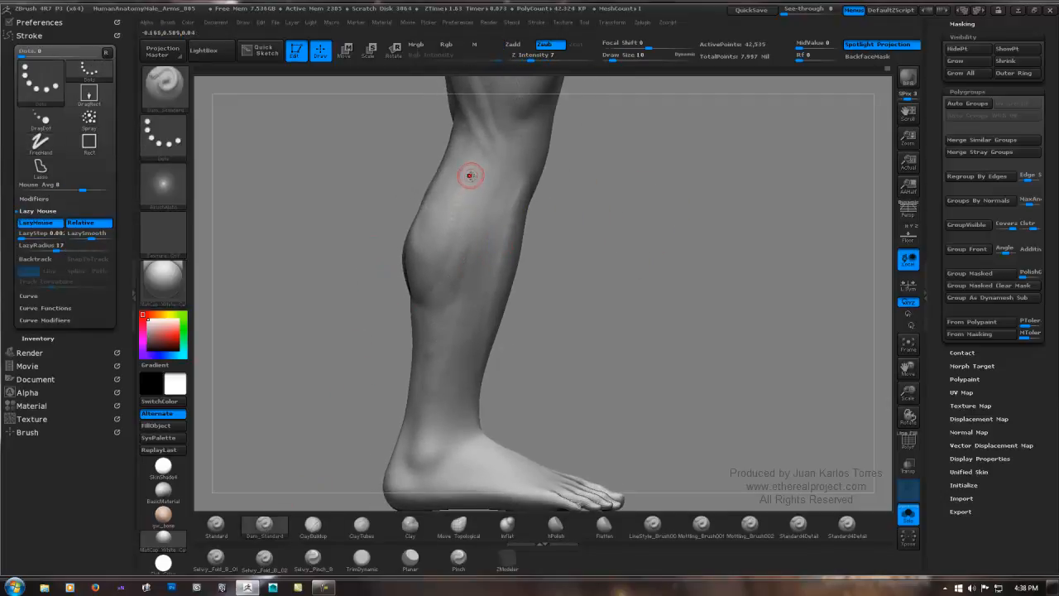
right_click_drag(469, 176, 468, 165, "ctrl")
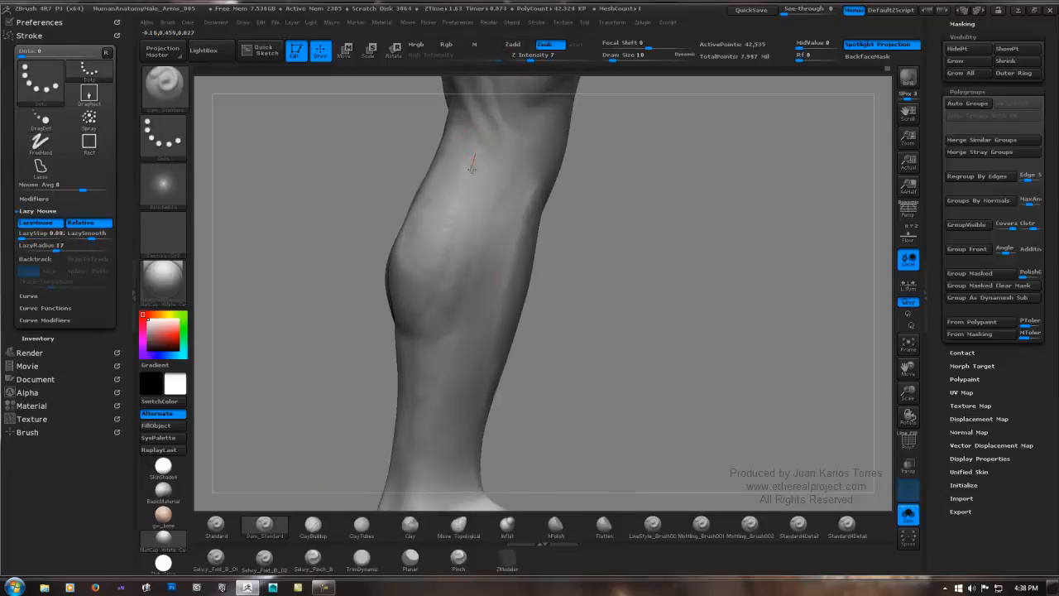
left_click_drag(464, 209, 465, 212)
right_click_drag(505, 151, 482, 158, "ctrl")
left_click_drag(479, 139, 475, 157)
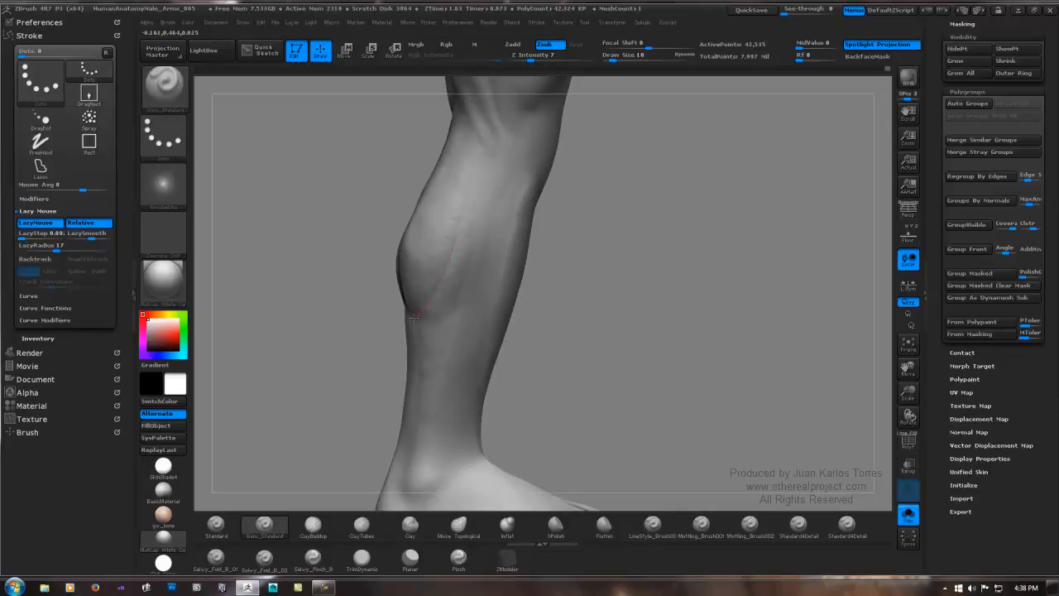
left_click_drag(403, 319, 404, 318)
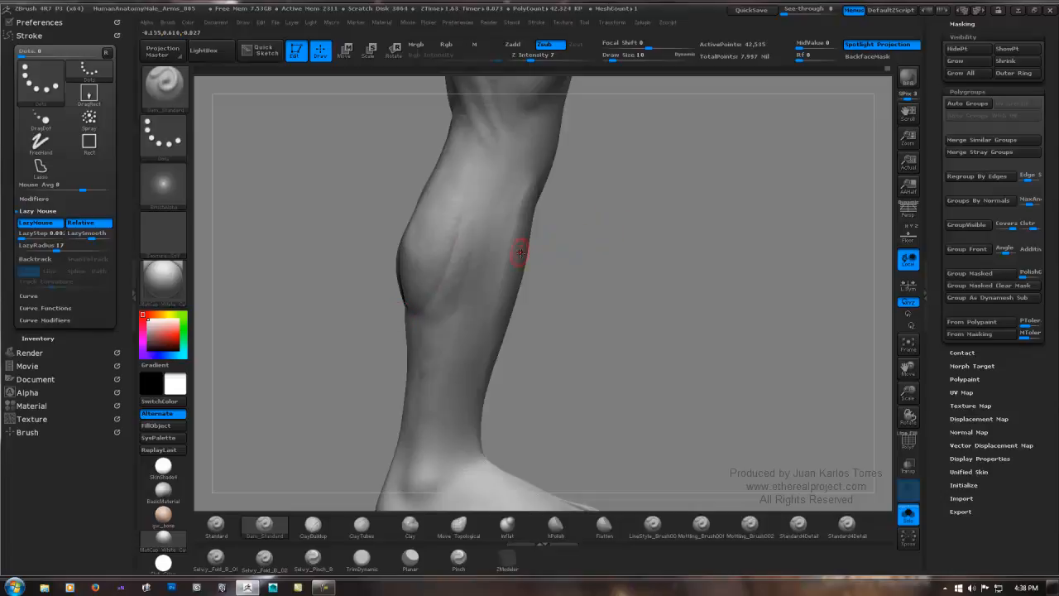
mouse_move(531, 259)
left_mouse_down()
mouse_move(529, 251)
mouse_move(571, 245)
mouse_move(568, 234)
left_mouse_up()
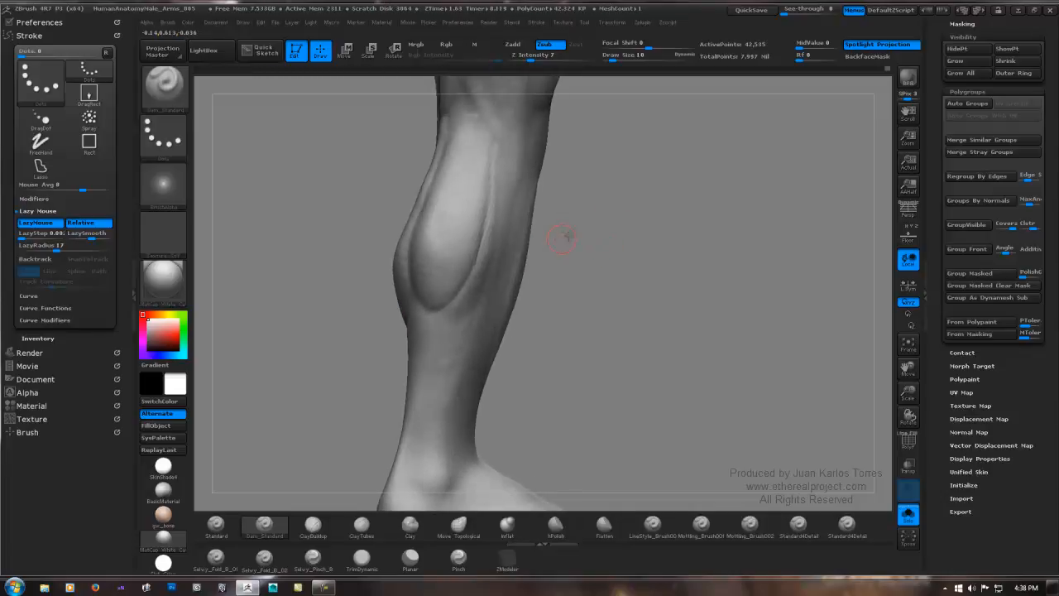
Carve a lengthwise groove between the two calf heads, starting behind the knee.
left_click_drag(385, 300, 482, 267)
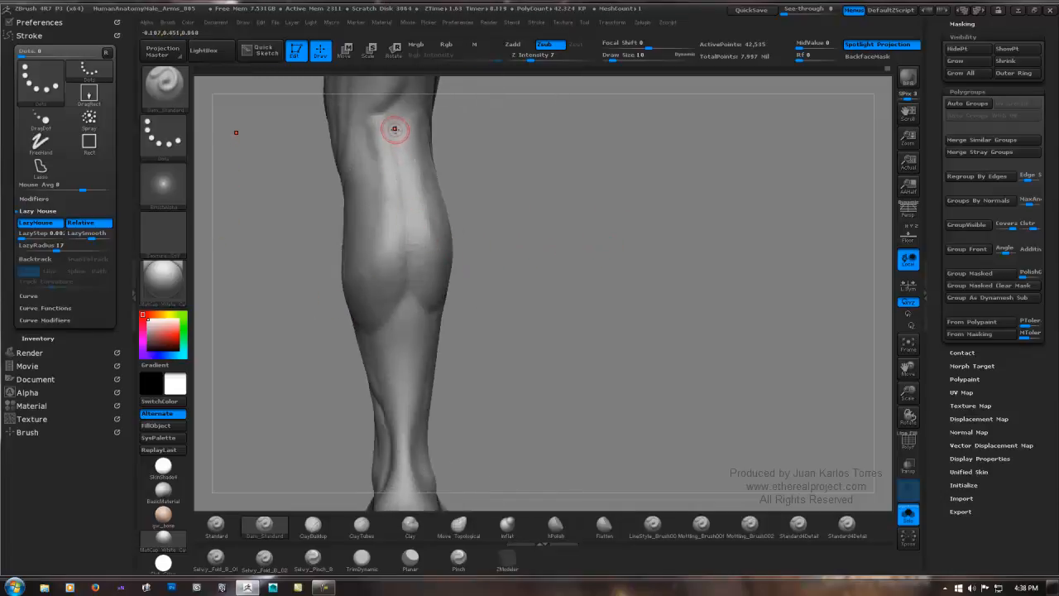
left_click_drag(397, 130, 404, 231)
left_click_drag(695, 245, 507, 207)
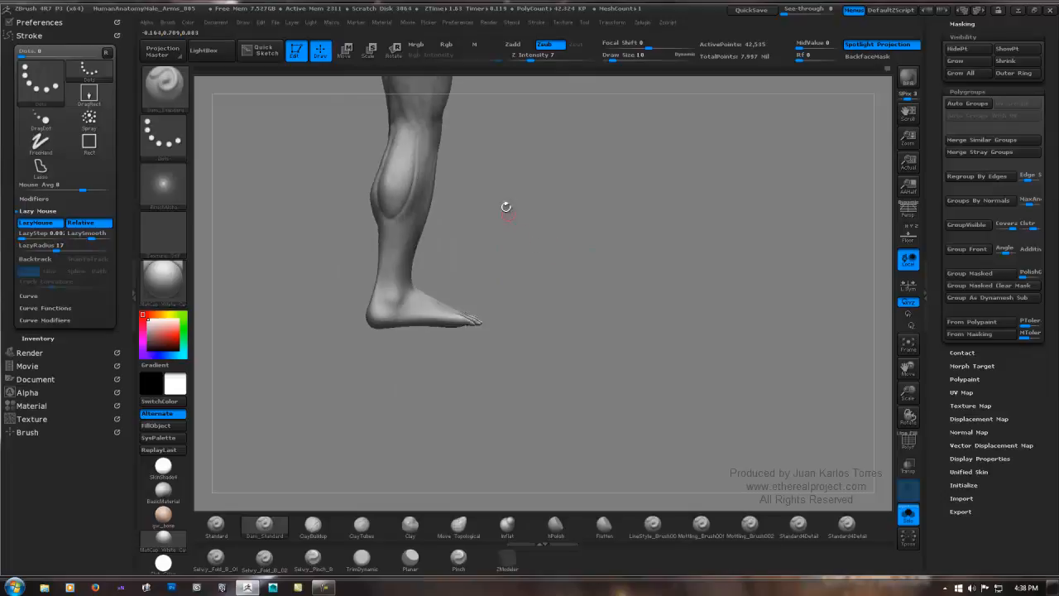
right_click_drag(505, 207, 513, 269, "alt")
Refine the crease along the outer side of the calf from the knee downward and soften it by smoothing.
right_click_drag(462, 237, 457, 208)
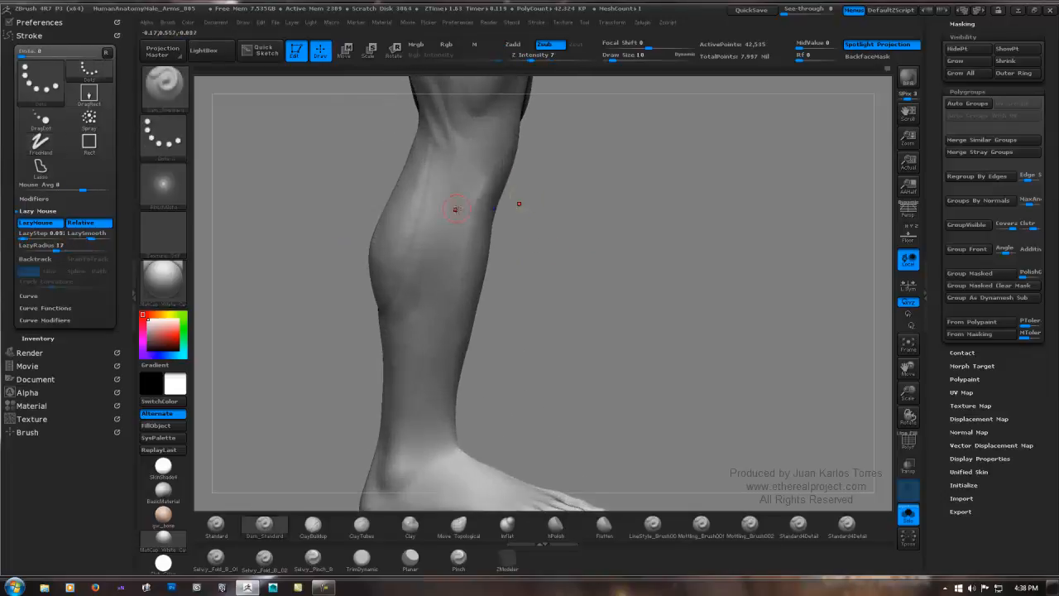
key("shift")
mouse_move(405, 286)
right_mouse_down()
mouse_move(475, 258)
mouse_move(646, 243)
mouse_move(513, 251)
mouse_move(525, 270)
mouse_move(605, 258)
mouse_move(537, 263)
mouse_move(501, 243)
mouse_move(489, 251)
mouse_move(541, 239)
right_mouse_up()
key("shift")
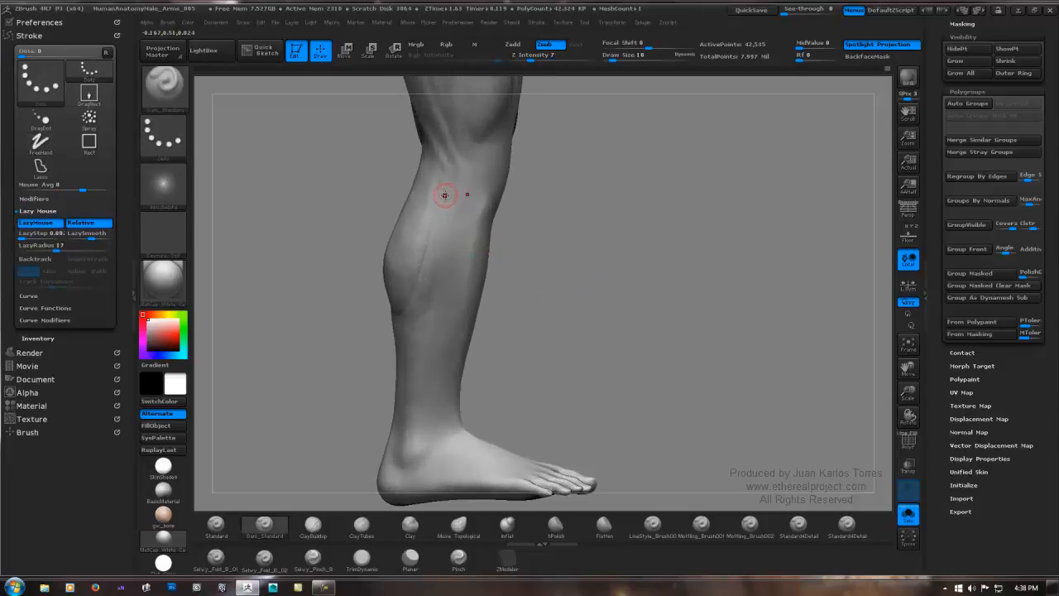
right_click_drag(445, 194, 442, 177)
left_click_drag(445, 172, 445, 184)
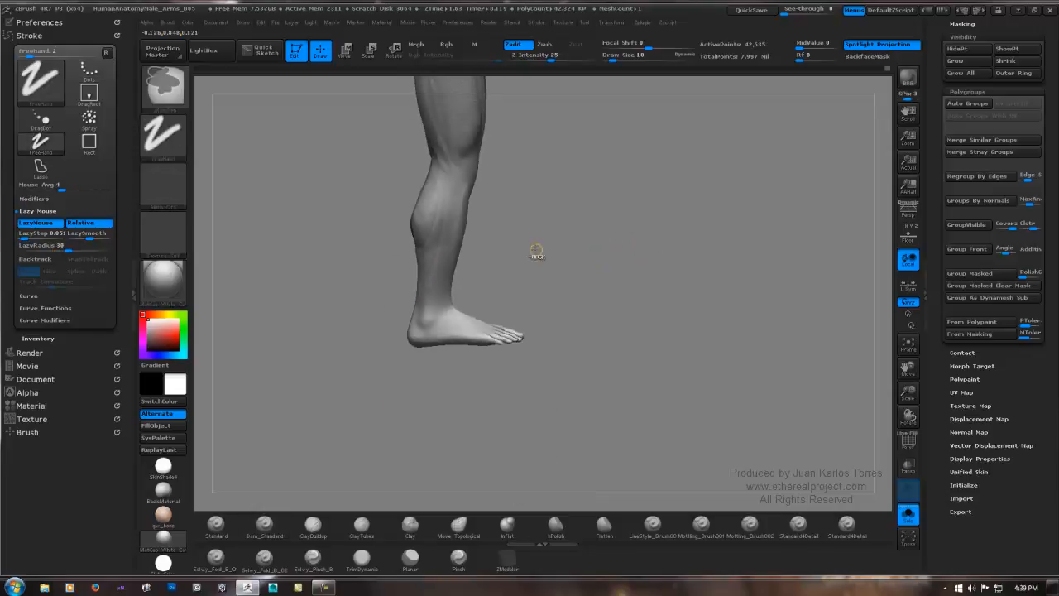
right_click_drag(536, 250, 513, 235)
left_click_drag(445, 191, 443, 176, "shift")
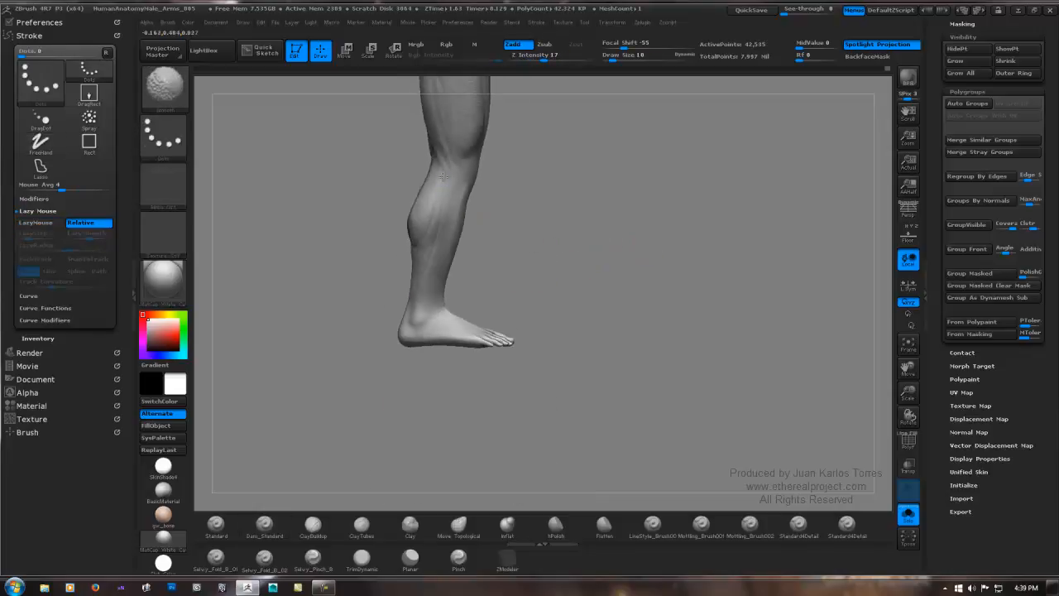
Carve the soleus crease below the calf's lower edge along the outer side of the lower leg.
mouse_move(487, 218)
right_mouse_down()
mouse_move(538, 229)
mouse_move(525, 243)
right_mouse_up()
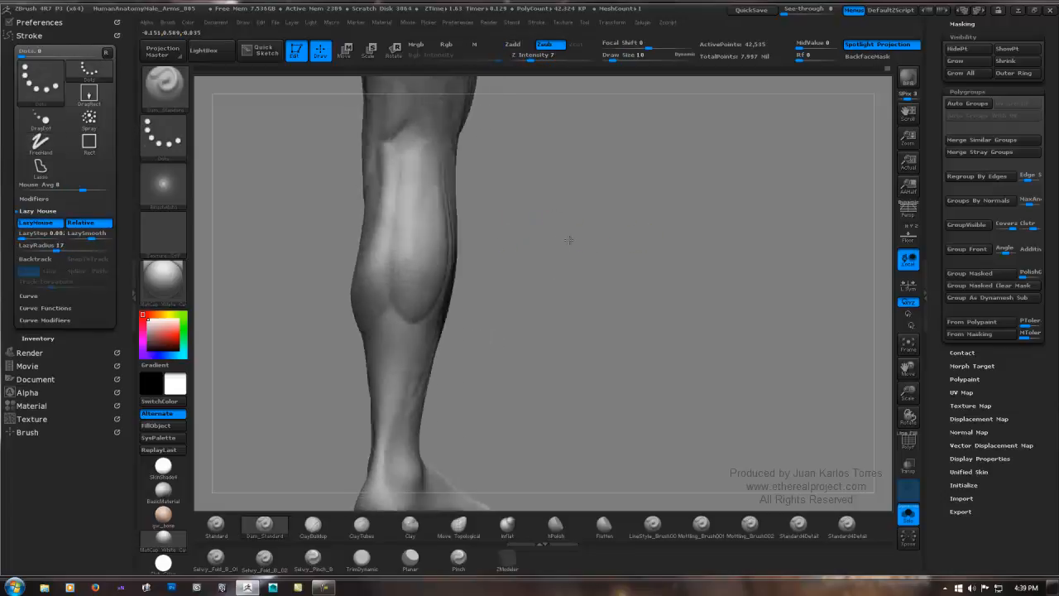
right_click_drag(569, 240, 548, 242)
right_click_drag(501, 282, 515, 233, "alt")
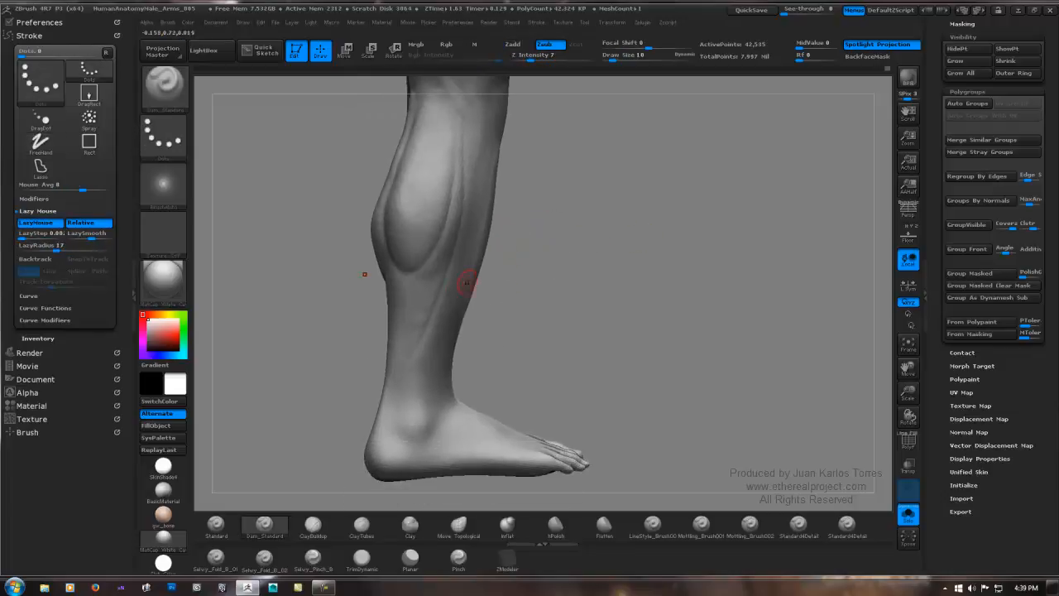
left_click_drag(412, 276, 411, 294)
mouse_move(516, 248)
right_mouse_down("ctrl")
mouse_move(532, 234)
mouse_move(617, 234)
right_mouse_up("ctrl")
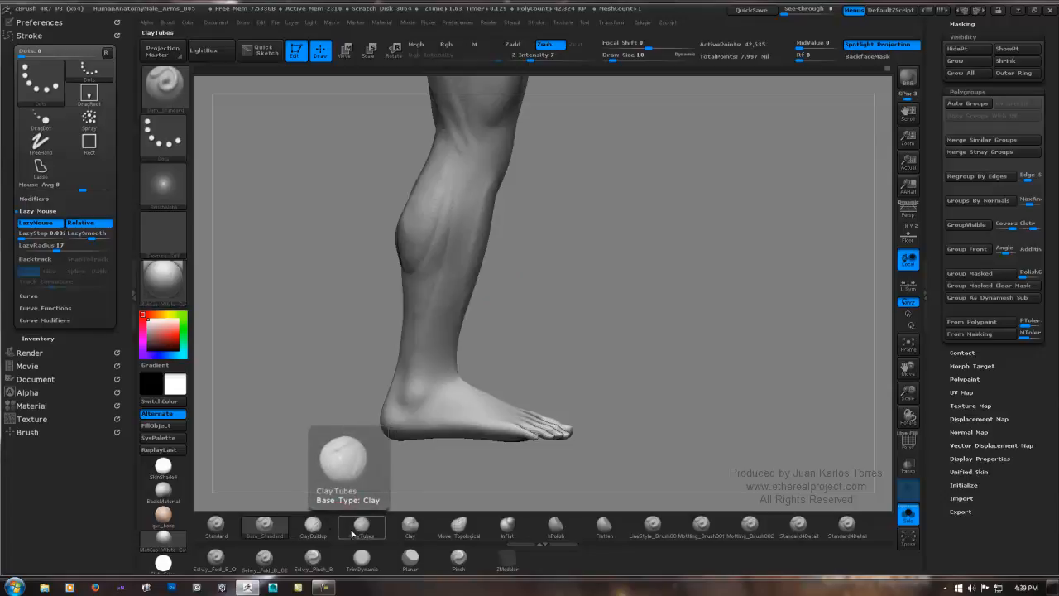
Build up and smooth the outer soleus with ClayBuildup at Z Intensity 10, and quick-save the project.
left_click(313, 525)
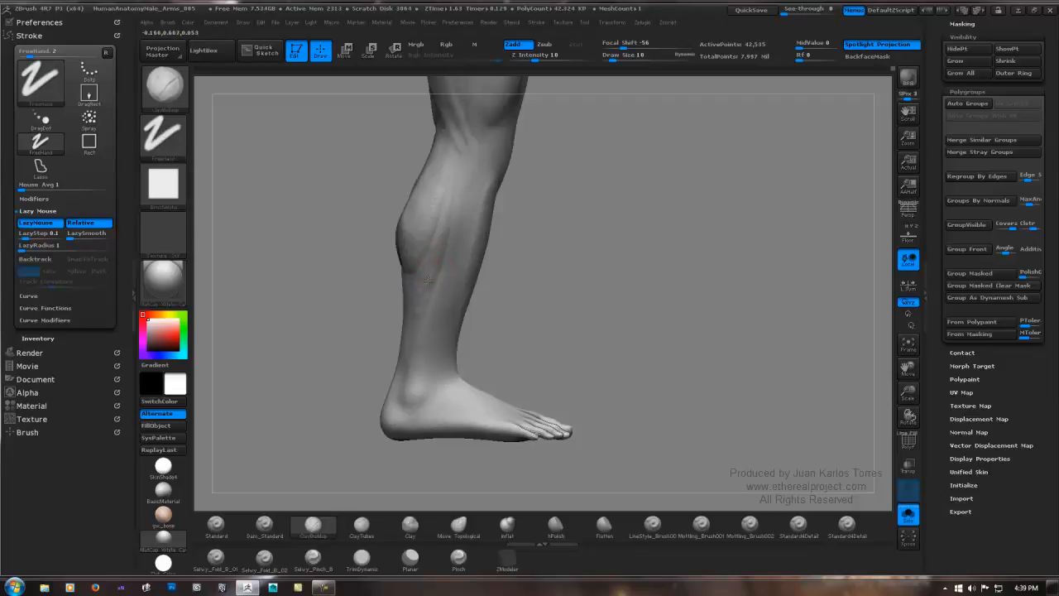
key("shift")
mouse_move(428, 283)
left_mouse_down()
mouse_move(508, 268)
mouse_move(475, 265)
mouse_move(569, 260)
mouse_move(485, 260)
mouse_move(546, 256)
mouse_move(563, 260)
mouse_move(561, 289)
mouse_move(529, 274)
mouse_move(608, 174)
left_mouse_up()
left_click(748, 13)
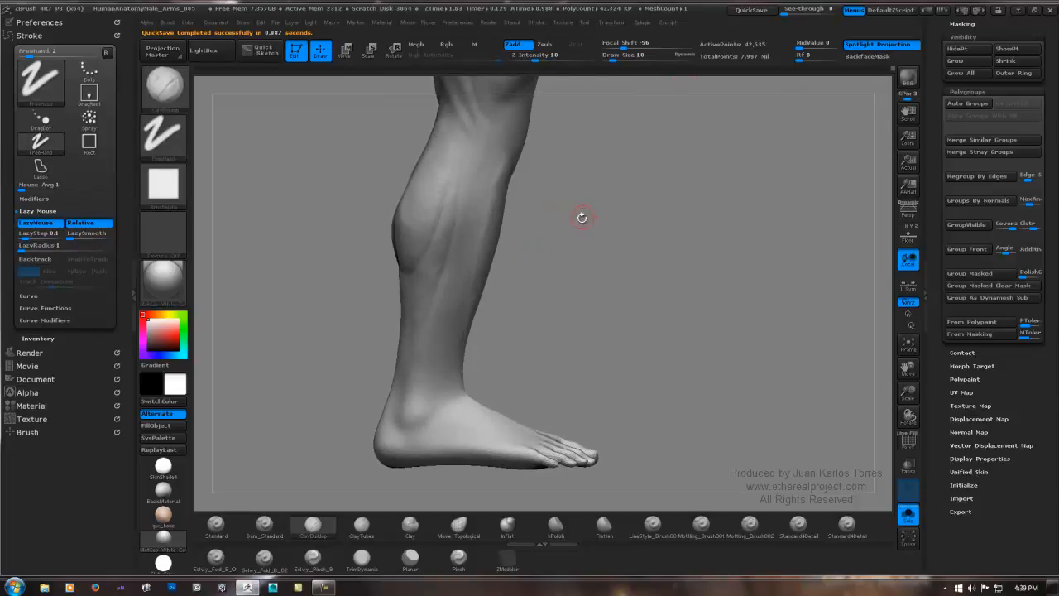
Build up the outer hamstring tendon just above the knee with ClayBuildup at Z Intensity 10.
right_click_drag(488, 197, 426, 238, "alt")
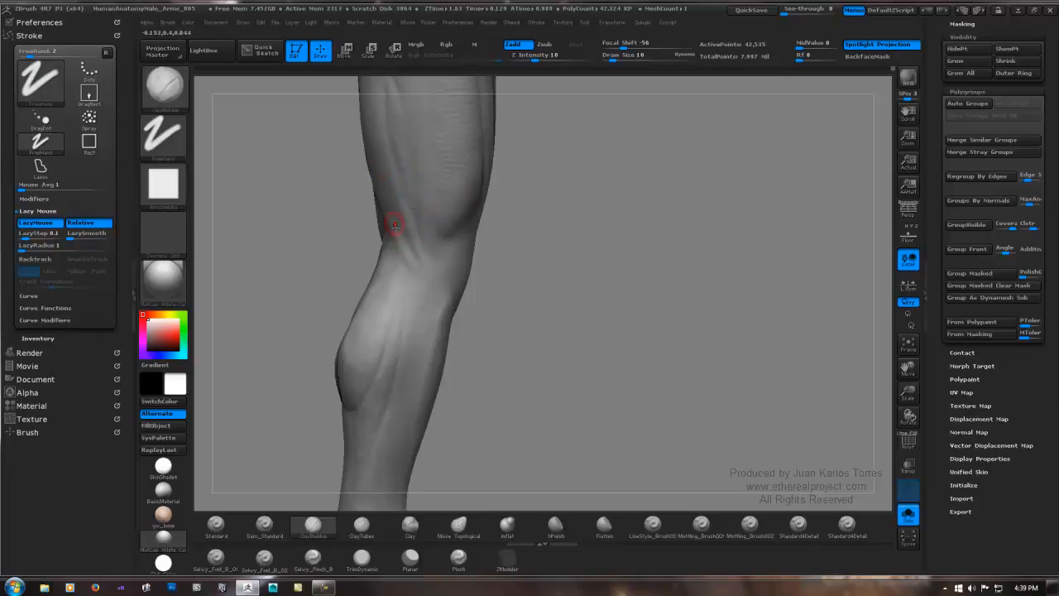
right_click_drag(404, 221, 442, 229)
mouse_move(524, 210)
right_mouse_down()
mouse_move(458, 183)
mouse_move(421, 198)
mouse_move(447, 207)
right_mouse_up()
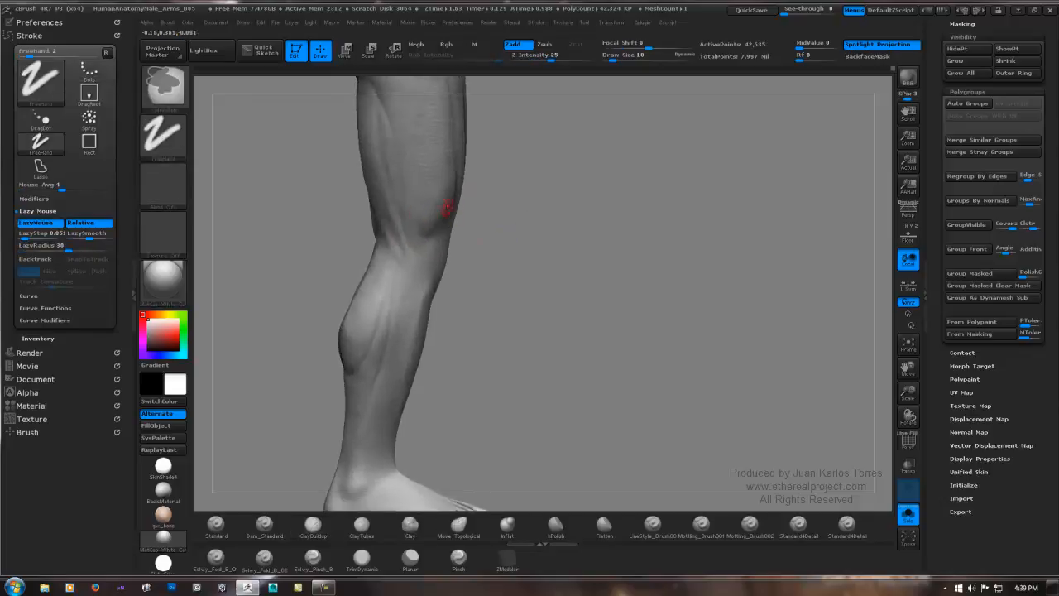
key("b")
key("c")
key("b")
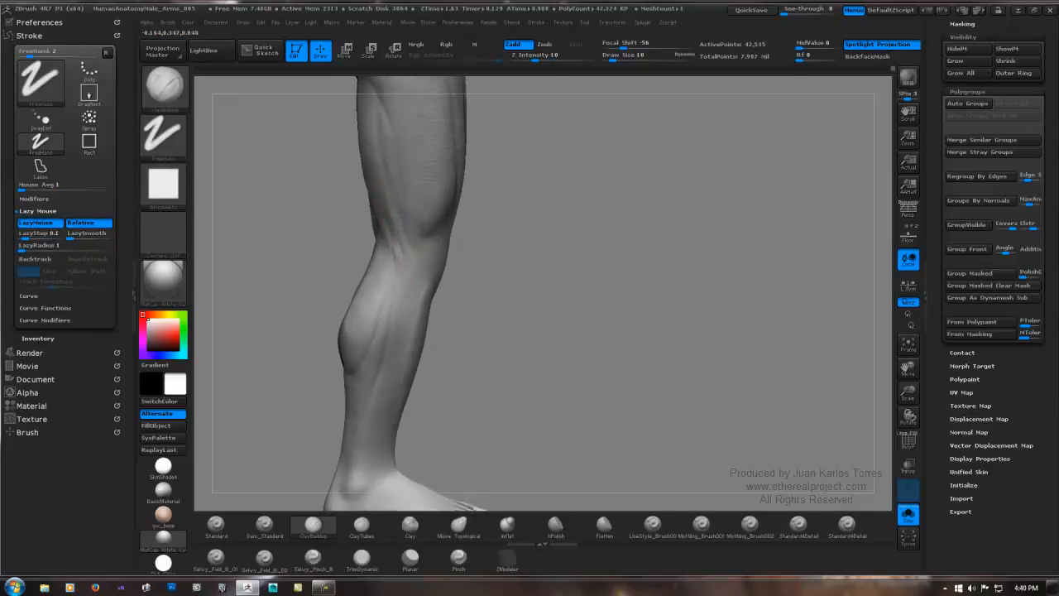
key("b")
key("s")
key("t")
key("ctrl")
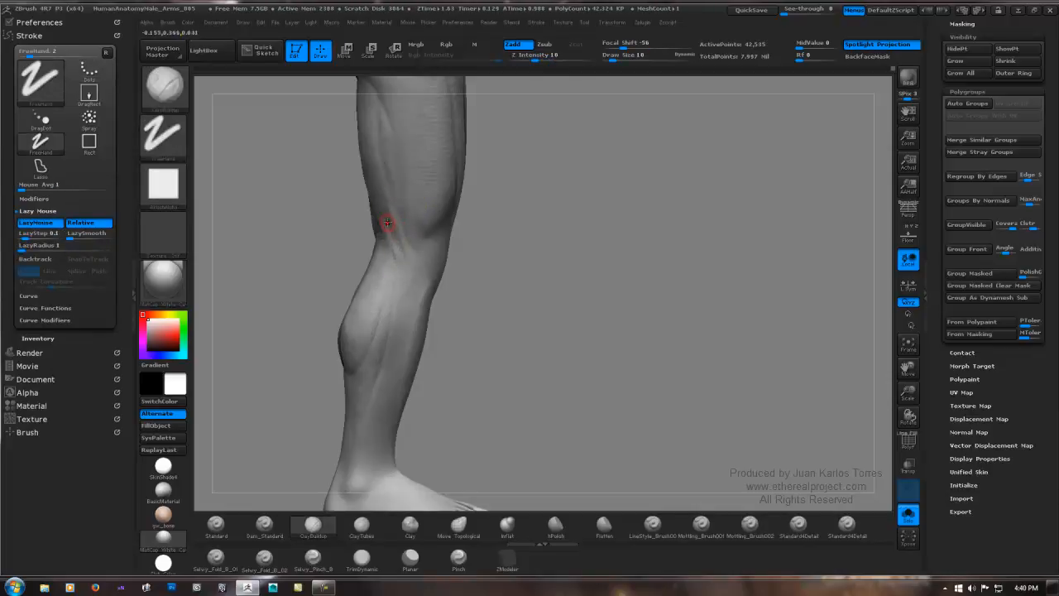
Add ClayBuildup strokes where the hamstring tendon crosses the outer side of the knee and smooth them.
key("b")
key("c")
key("b")
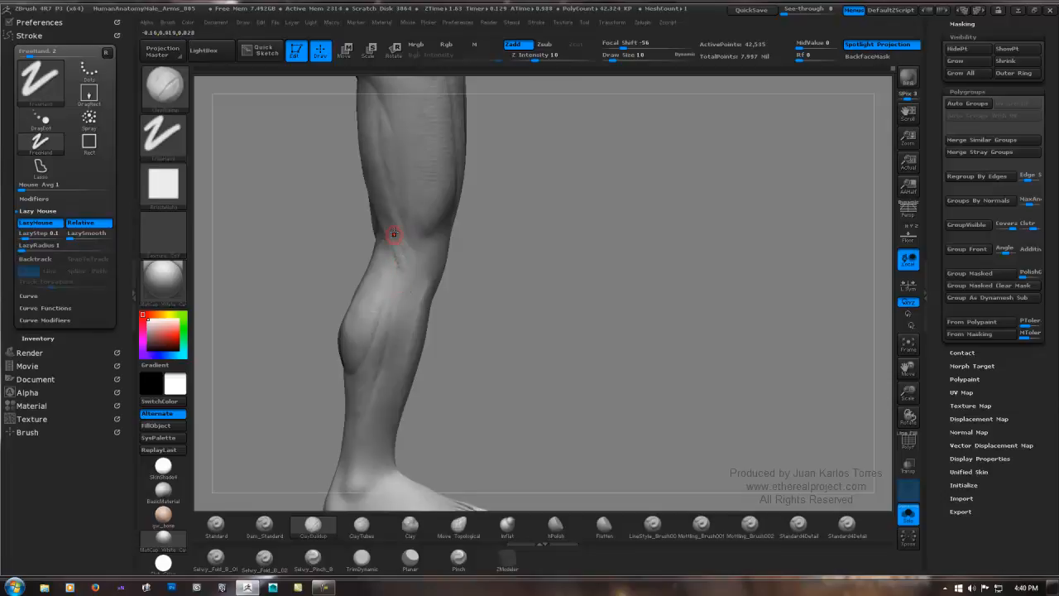
key("shift")
key("shift")
mouse_move(451, 265)
left_mouse_down()
mouse_move(539, 229)
mouse_move(485, 248)
mouse_move(488, 238)
mouse_move(485, 259)
mouse_move(475, 254)
mouse_move(501, 256)
left_mouse_up()
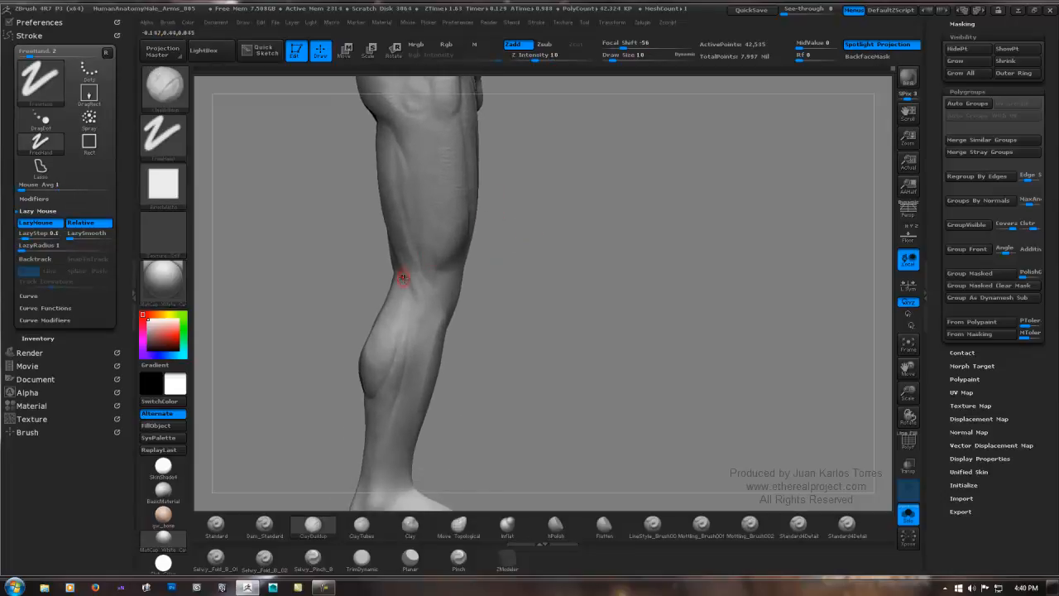
Shape and smooth the transition from the hamstring tendon into the top of the calf behind the outer knee.
mouse_move(546, 231)
right_mouse_down("ctrl")
mouse_move(493, 240)
mouse_move(489, 278)
mouse_move(483, 260)
mouse_move(540, 242)
right_mouse_up("ctrl")
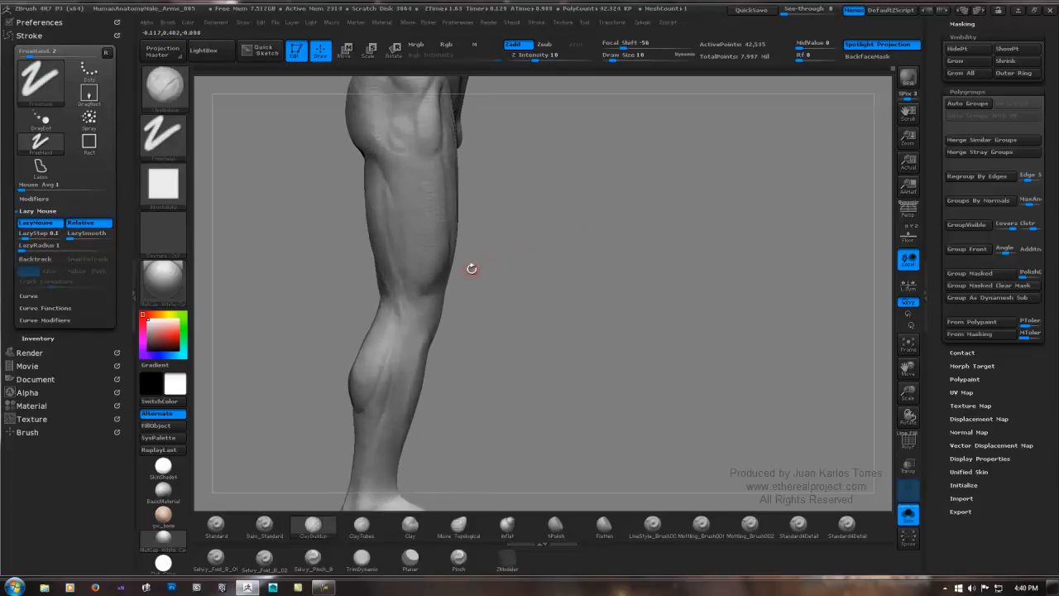
mouse_move(490, 278)
right_mouse_down("alt")
mouse_move(480, 234)
mouse_move(513, 246)
mouse_move(482, 239)
mouse_move(474, 271)
mouse_move(468, 227)
mouse_move(414, 273)
mouse_move(427, 217)
mouse_move(414, 258)
right_mouse_up("alt")
key("shift")
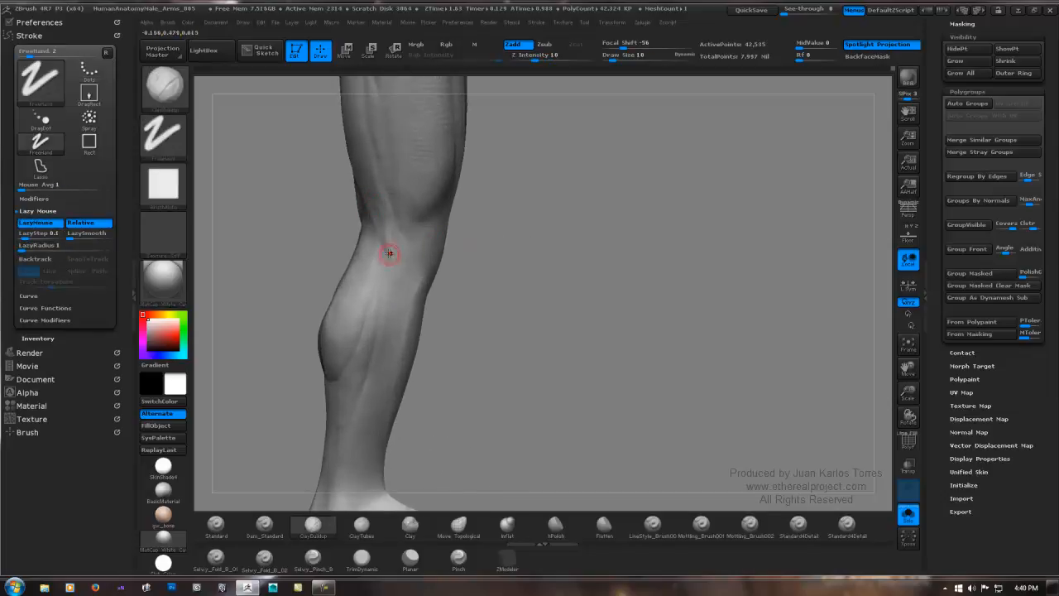
right_click_drag(374, 201, 403, 197)
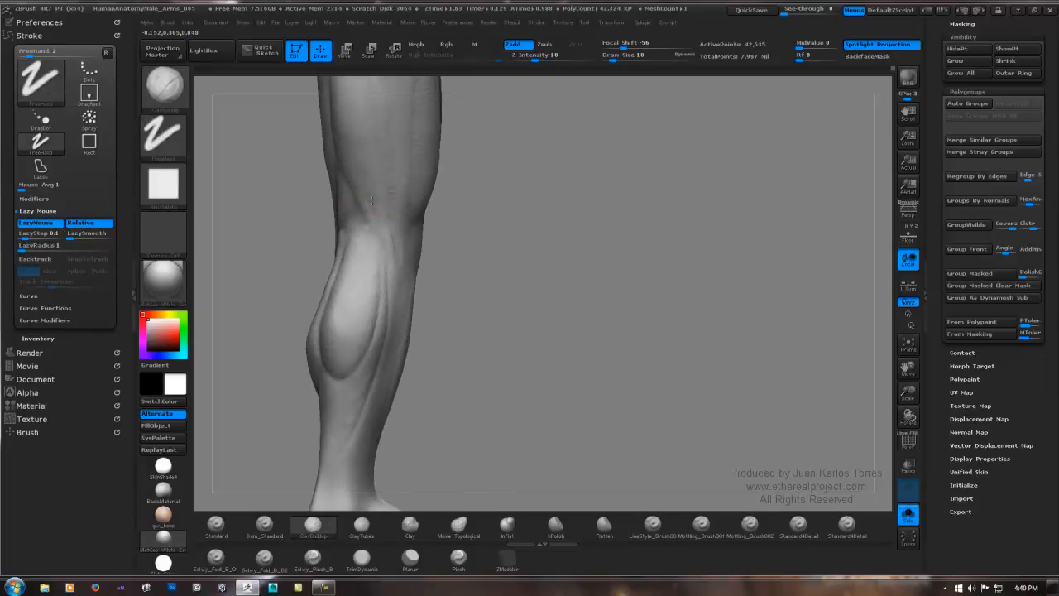
key("shift")
right_click_drag(392, 250, 518, 277)
mouse_move(464, 224)
right_mouse_down()
mouse_move(485, 254)
mouse_move(466, 229)
right_mouse_up()
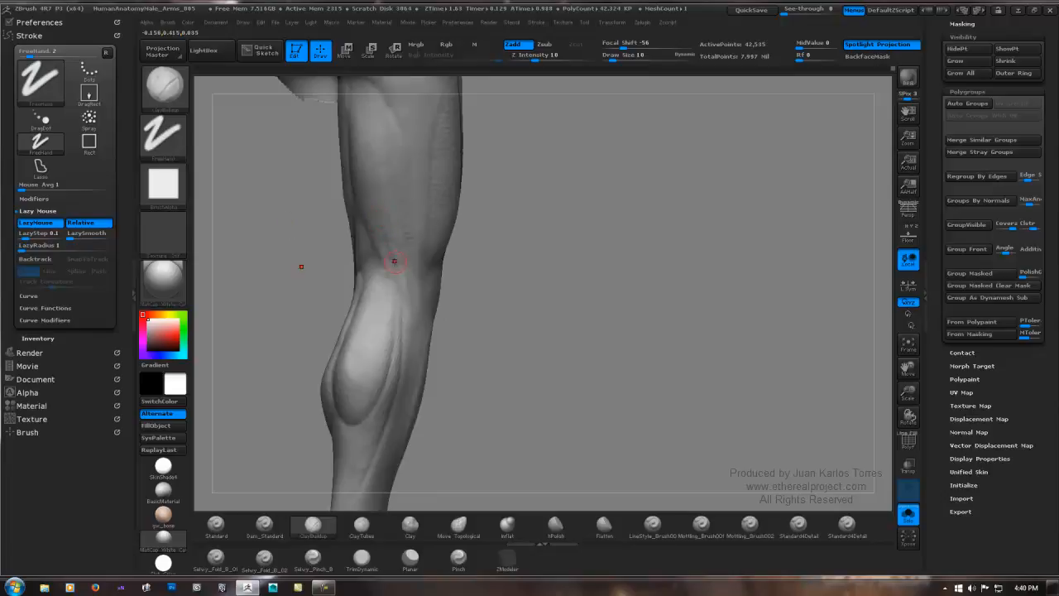
Examine the outer side of the leg from several angles, comparing the thigh, knee, calf and foot.
key("shift")
right_click_drag(394, 260, 506, 227)
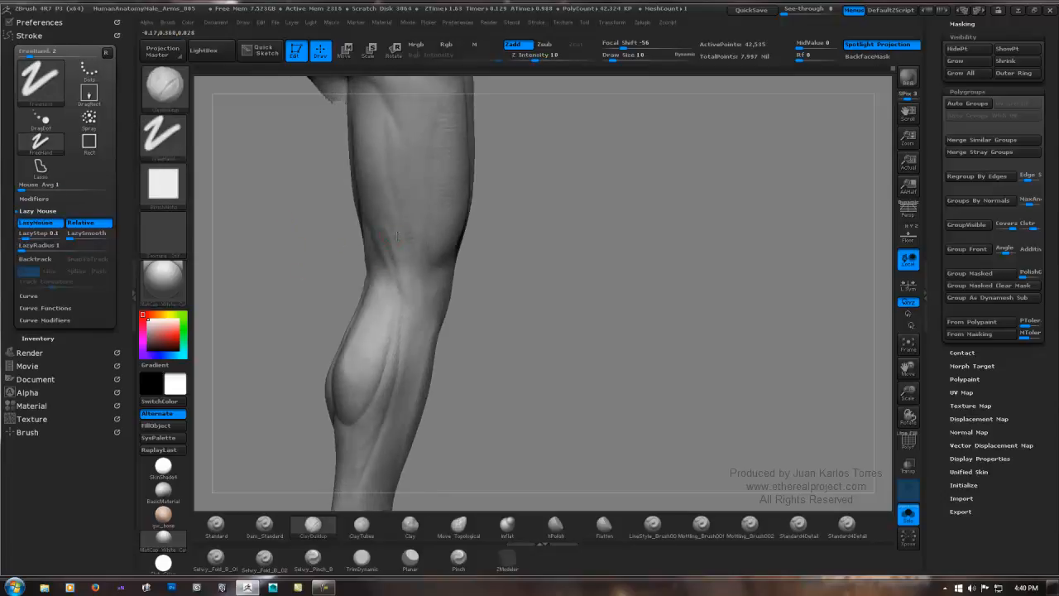
key("shift")
mouse_move(574, 231)
right_mouse_down()
mouse_move(577, 244)
mouse_move(508, 239)
mouse_move(533, 235)
right_mouse_up()
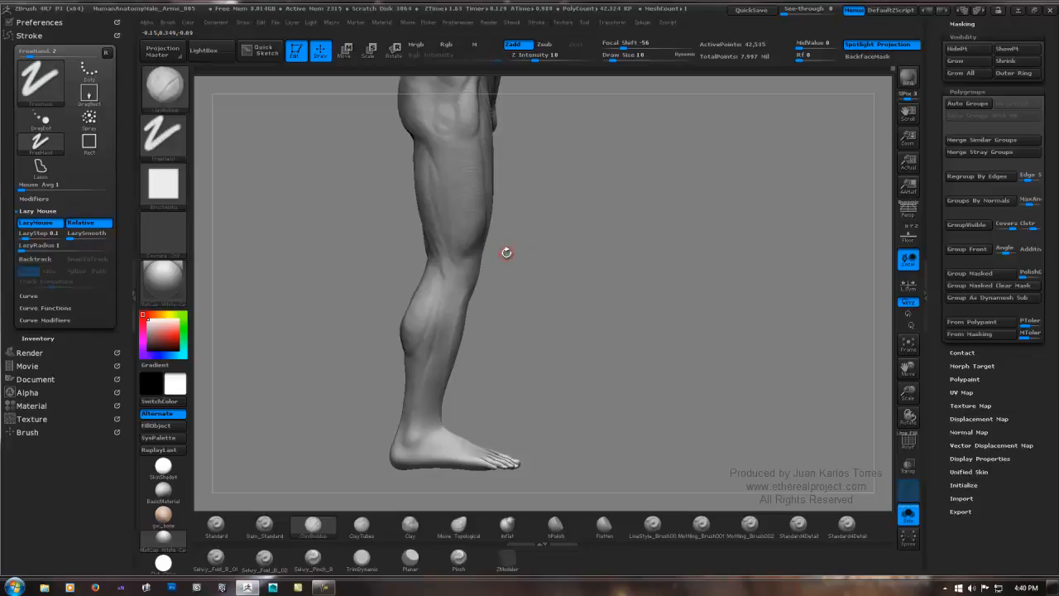
mouse_move(511, 256)
right_mouse_down()
mouse_move(523, 259)
mouse_move(477, 253)
mouse_move(518, 251)
mouse_move(546, 290)
right_mouse_up()
right_click_drag(494, 253, 521, 246, "alt")
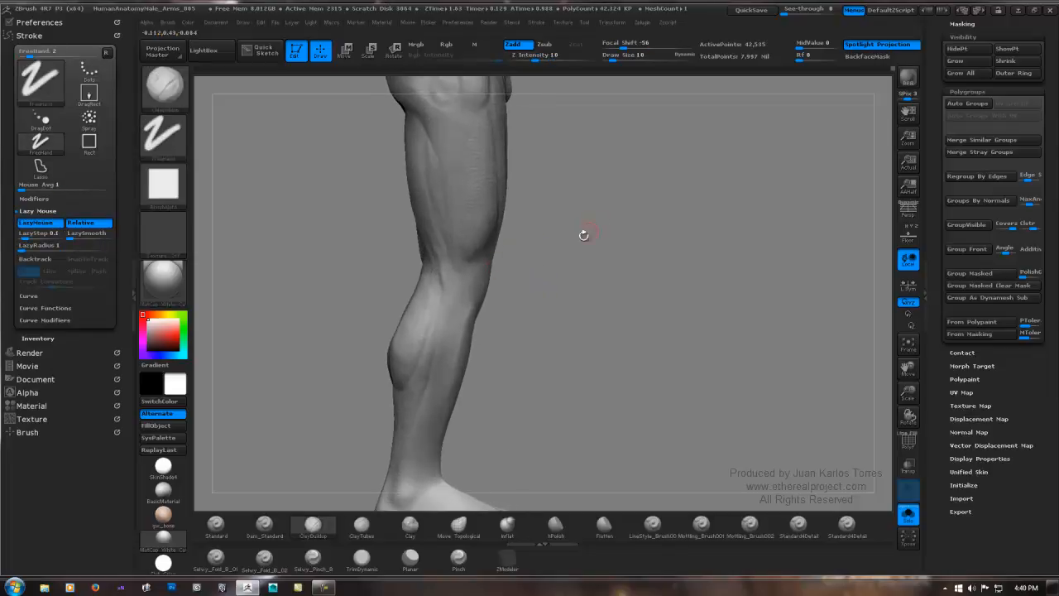
mouse_move(584, 232)
right_mouse_down("alt")
mouse_move(526, 225)
mouse_move(541, 260)
mouse_move(525, 237)
right_mouse_up("alt")
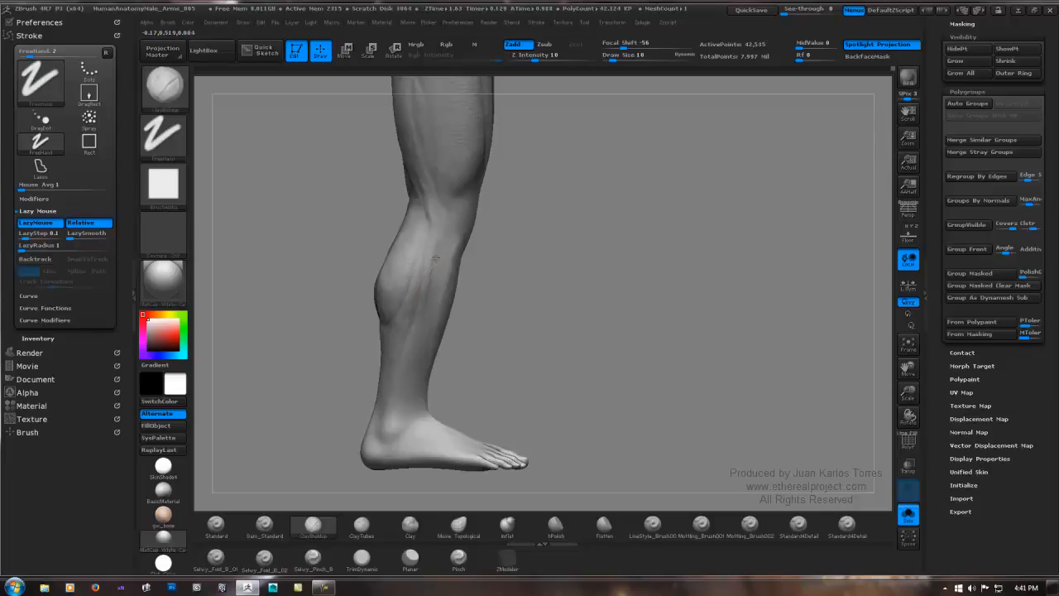
Build up the peroneal muscle on the outer lower leg beside the calf with ClayBuildup at Z Intensity 10 and smooth it.
right_click_drag(435, 270, 411, 264, "alt")
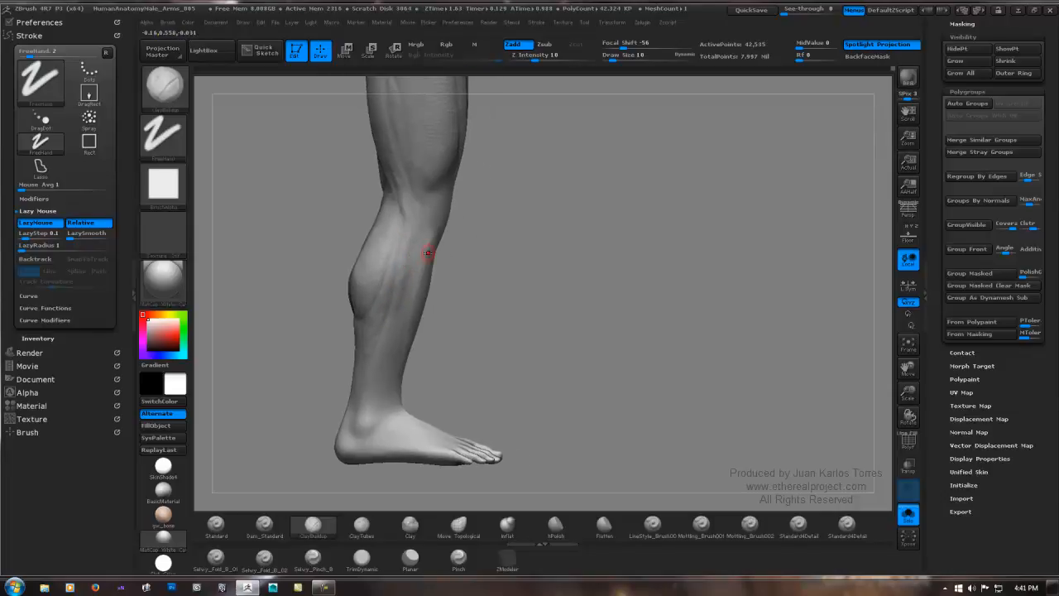
left_click_drag(413, 241, 407, 264)
right_click_drag(405, 299, 388, 285, "alt")
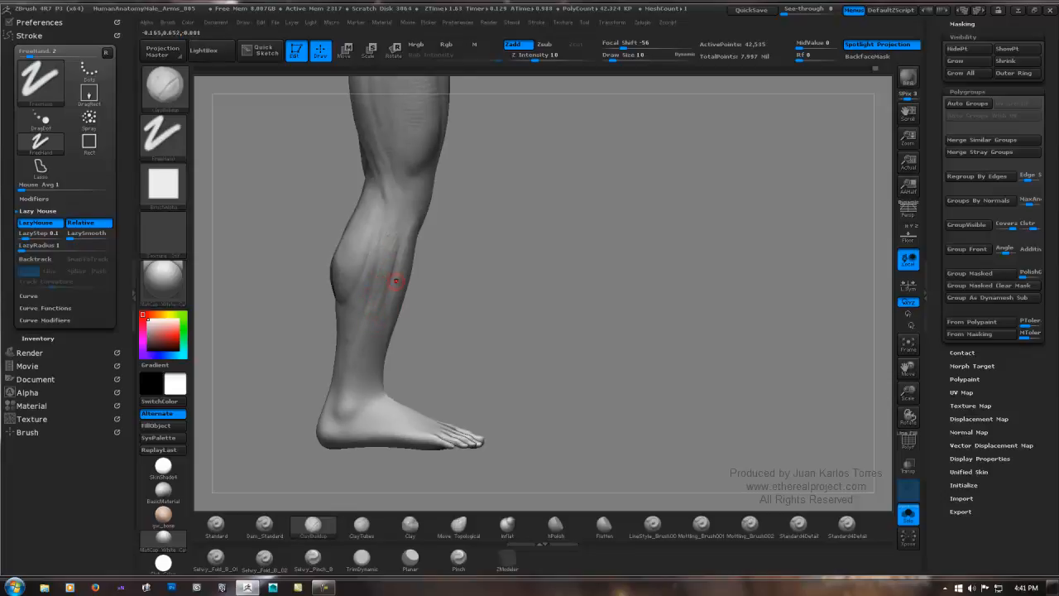
right_click_drag(385, 298, 353, 299, "alt")
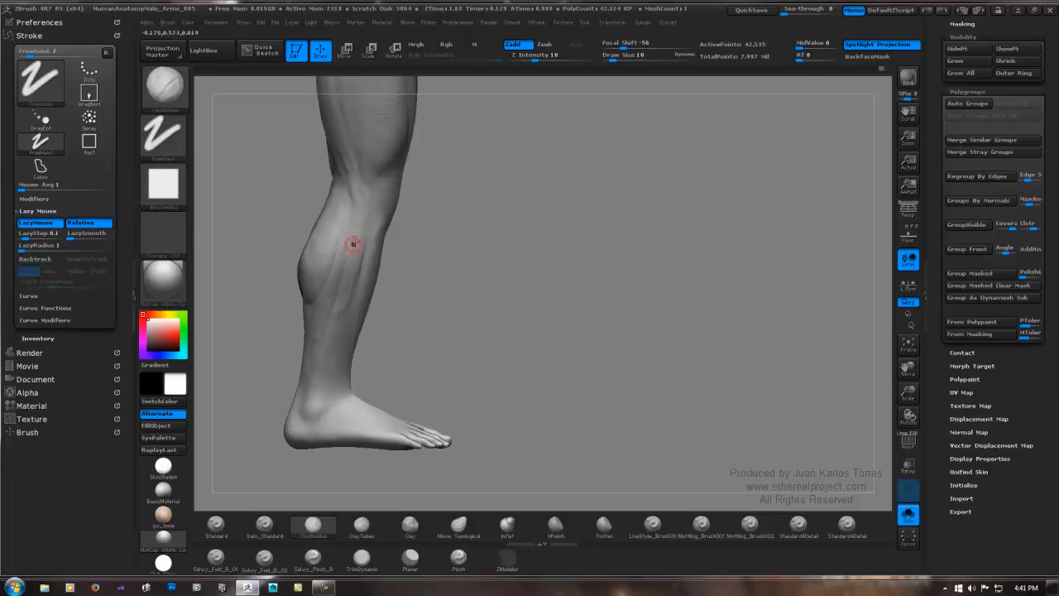
key("b")
key("s")
key("t")
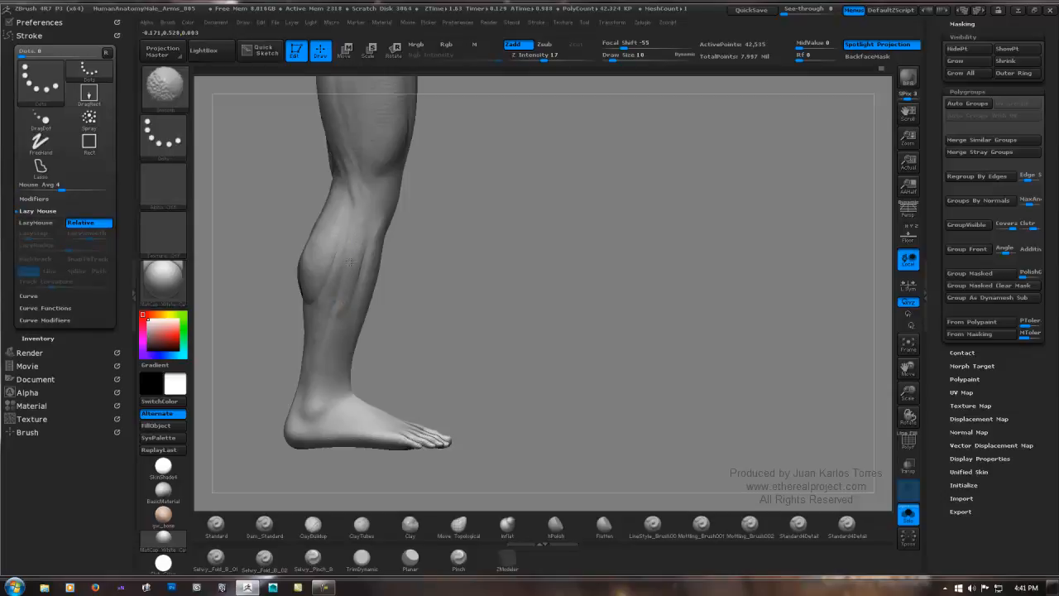
key("b")
key("c")
key("b")
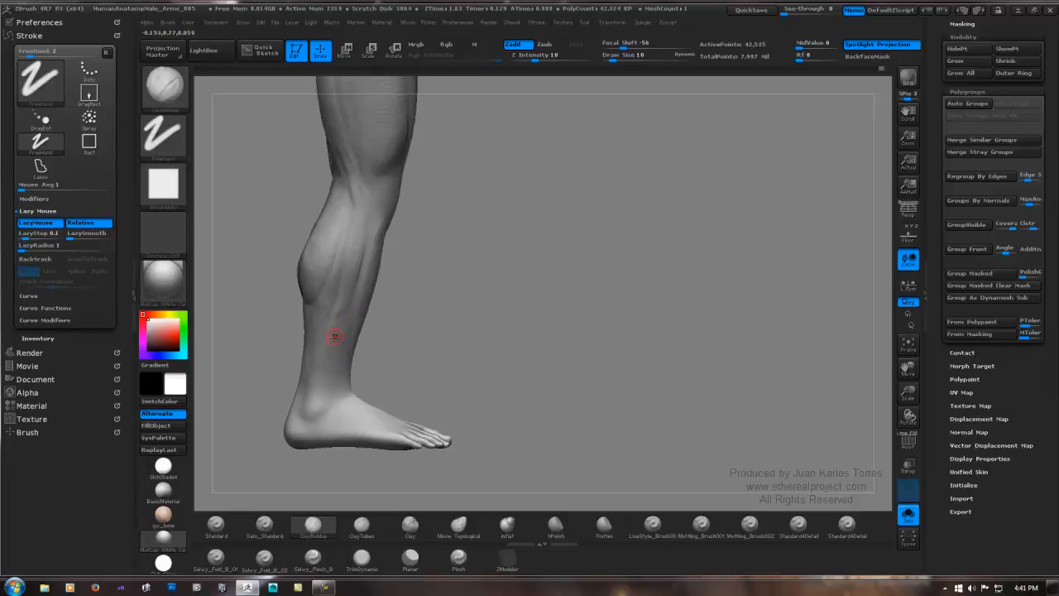
Lay a thin tendon stroke along the outer lower leg near the ankle with ClayBuildup at Draw Size 5 and LazyRadius 35.
key("s")
left_click_drag(335, 336, 331, 337)
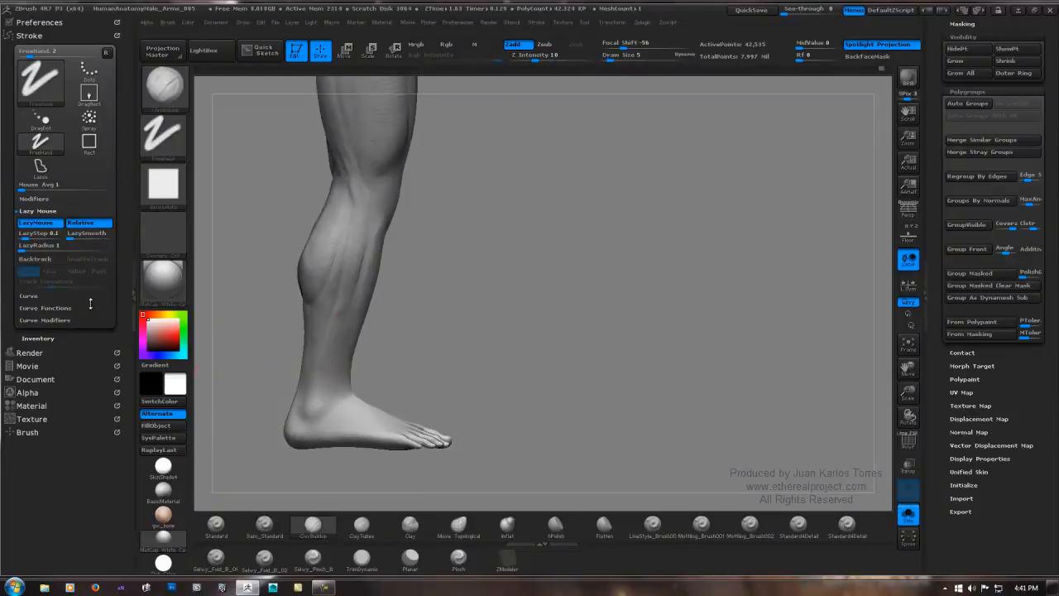
left_click(26, 235)
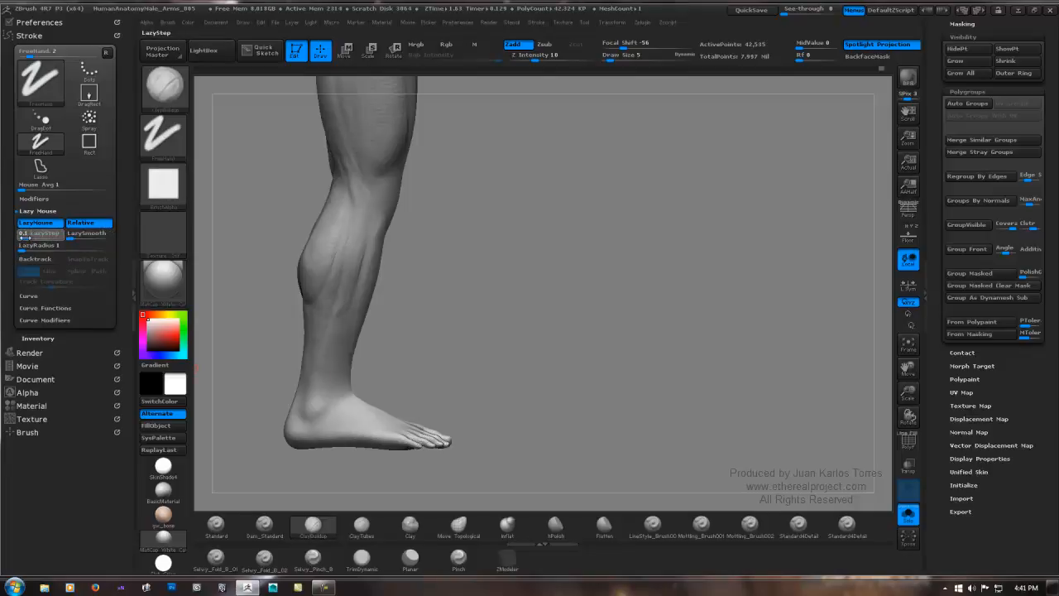
left_click(72, 249)
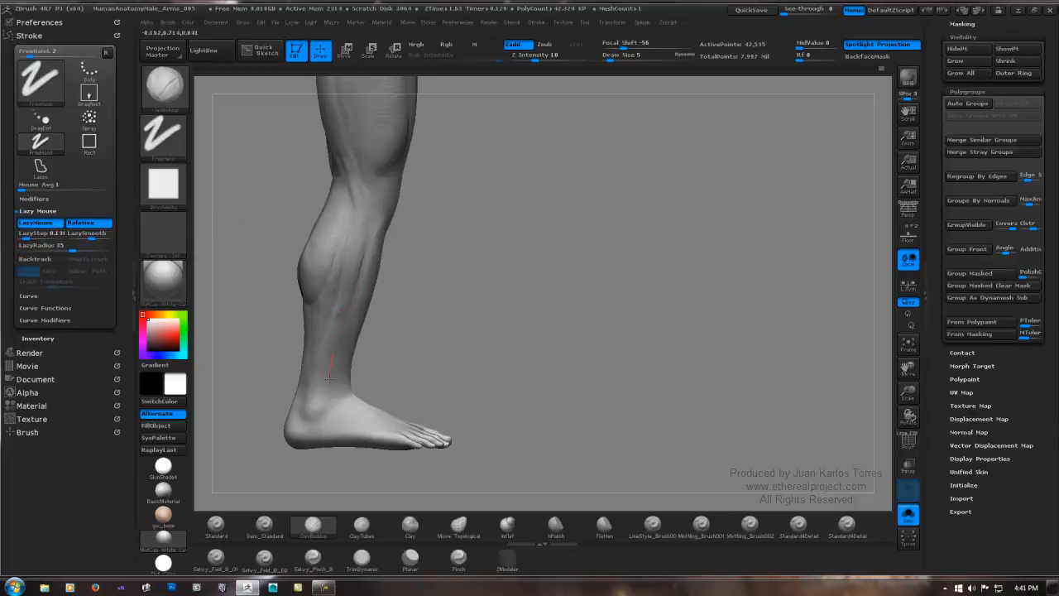
mouse_move(326, 395)
left_mouse_down()
mouse_move(323, 403)
mouse_move(338, 349)
left_mouse_up()
At a lower subdivision level, build up and smooth the outer ankle bone with ClayBuildup at Draw Size 13 and LazyMouse off.
key("shift+d")
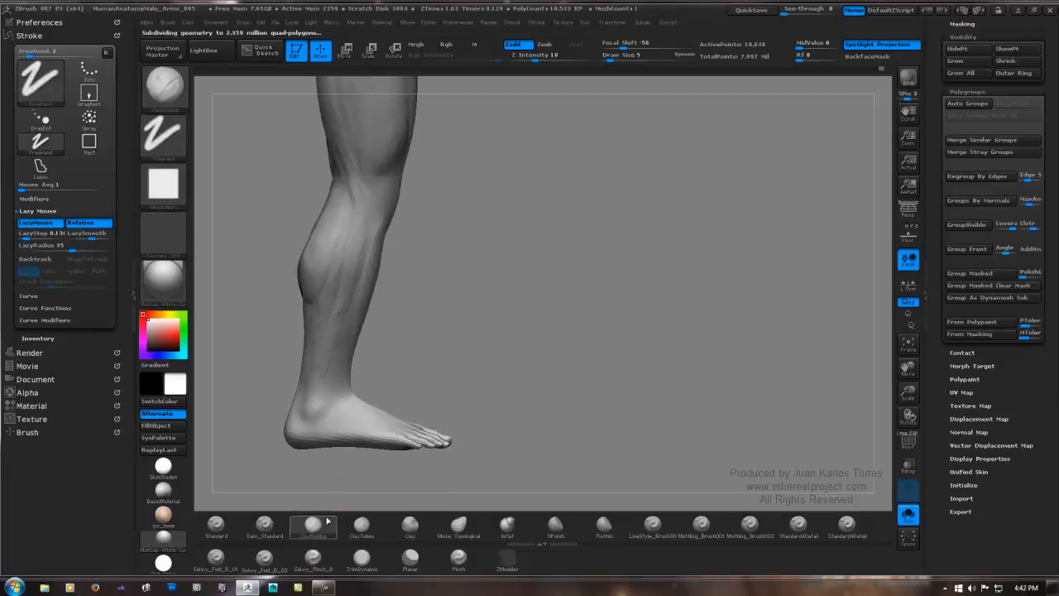
left_click(312, 528)
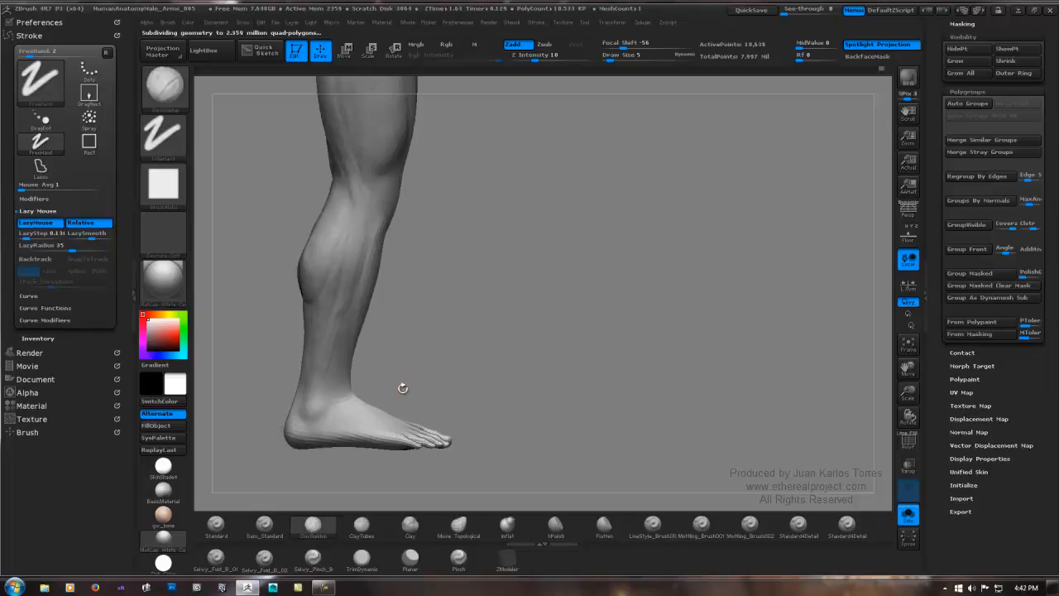
key("l")
key("space")
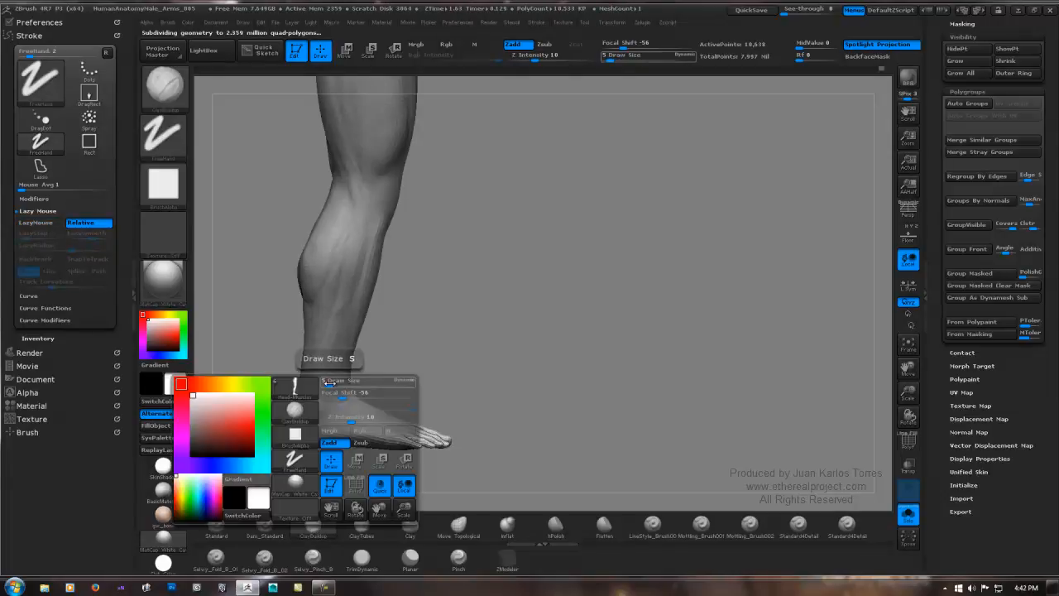
left_click_drag(335, 383, 329, 384)
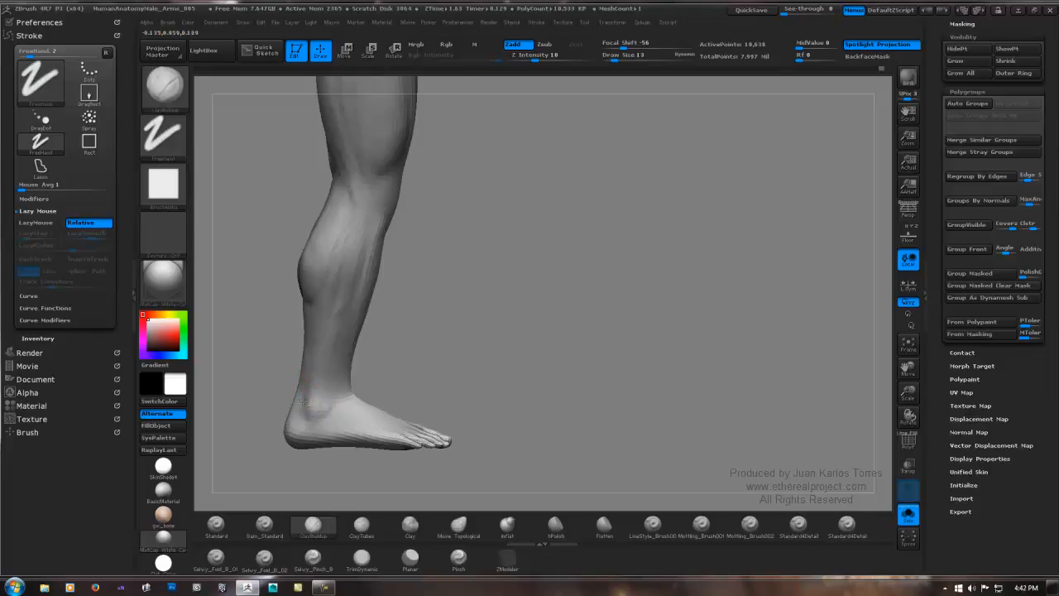
key("shift")
key("shift")
key("shift")
key("shift")
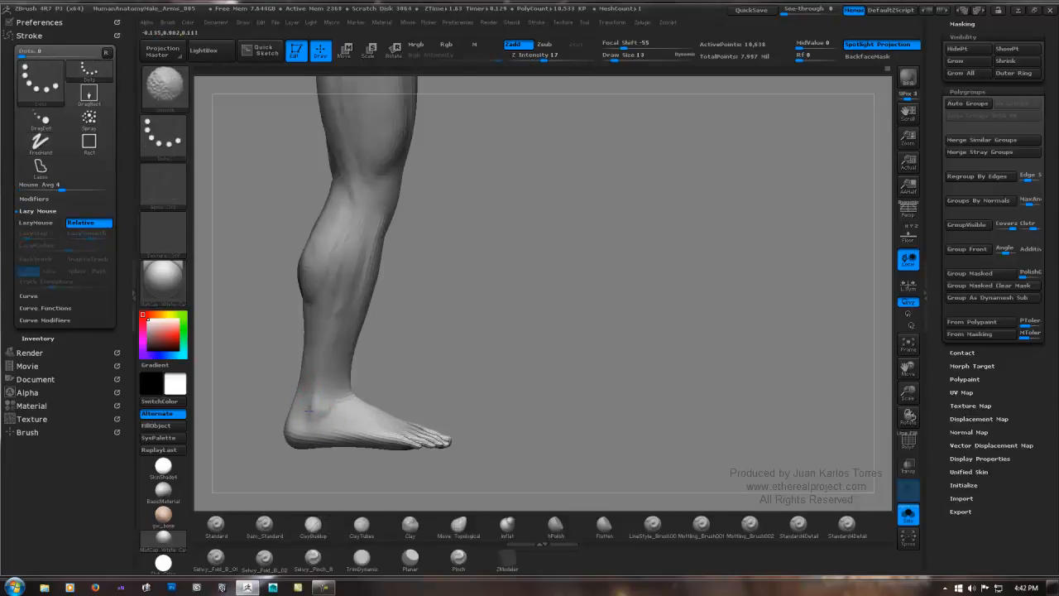
key("shift")
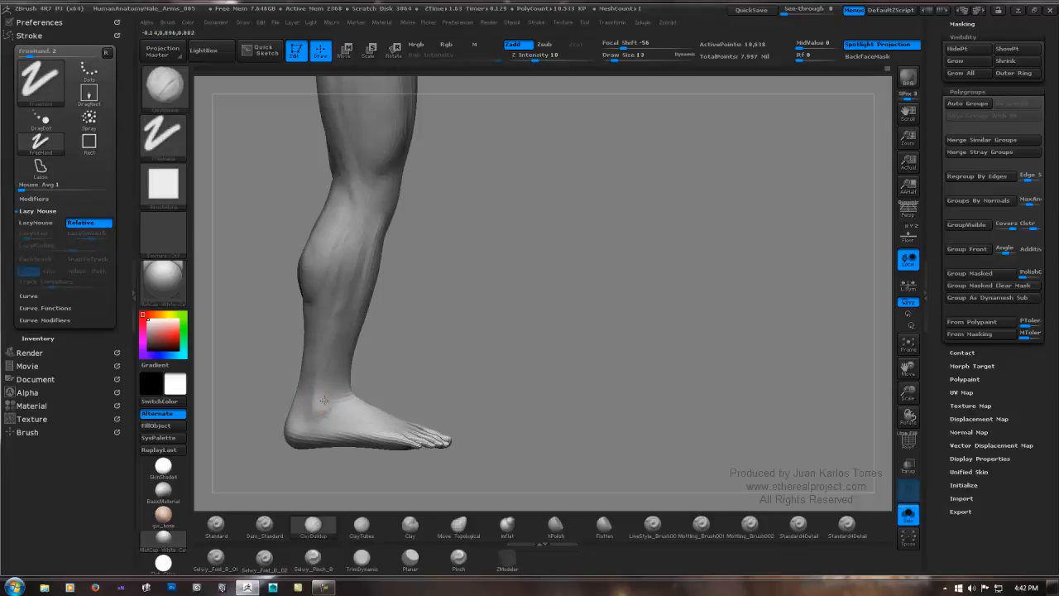
Refine the outer ankle bone and blend its edges into the heel and foot with light smoothing.
key("shift")
left_click_drag(371, 371, 325, 409)
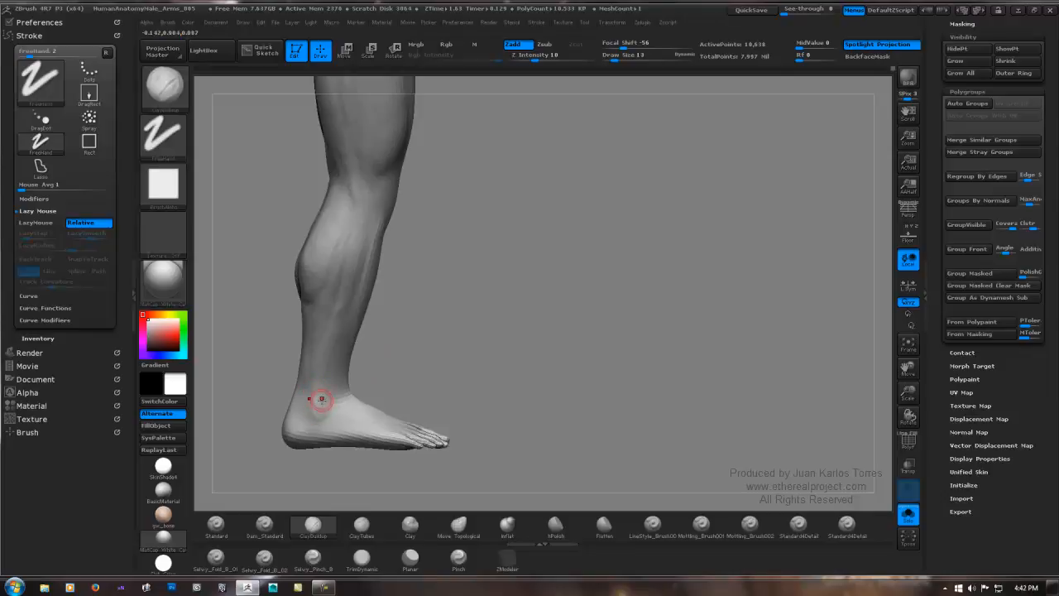
key("shift")
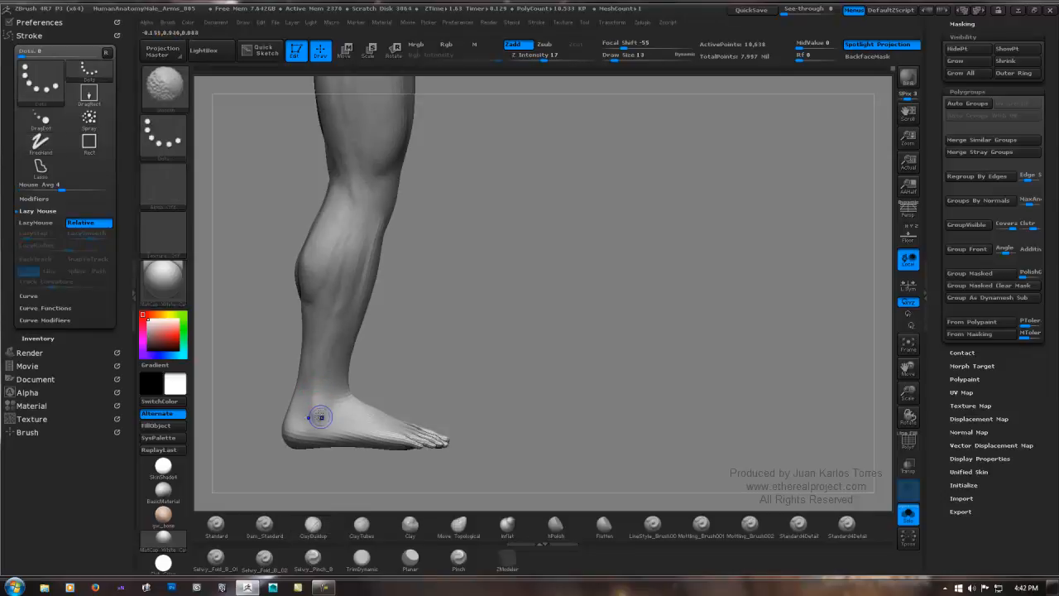
left_click_drag(386, 364, 460, 355)
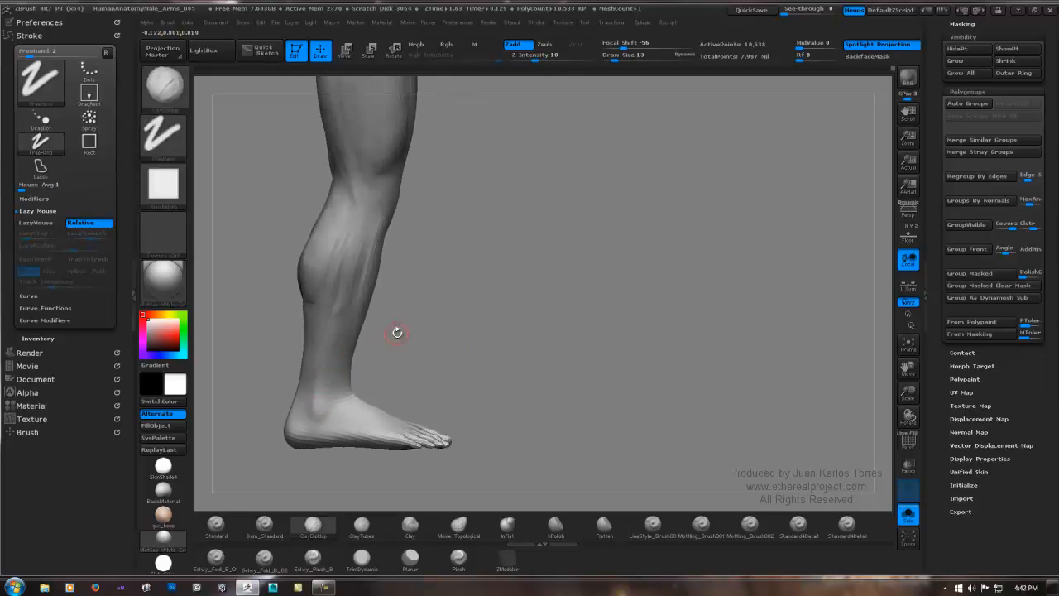
Return to the higher subdivision level and draw the peroneal tendon around the outer ankle onto the foot with LazyMouse on at Draw Size 6.
key("ctrl+d")
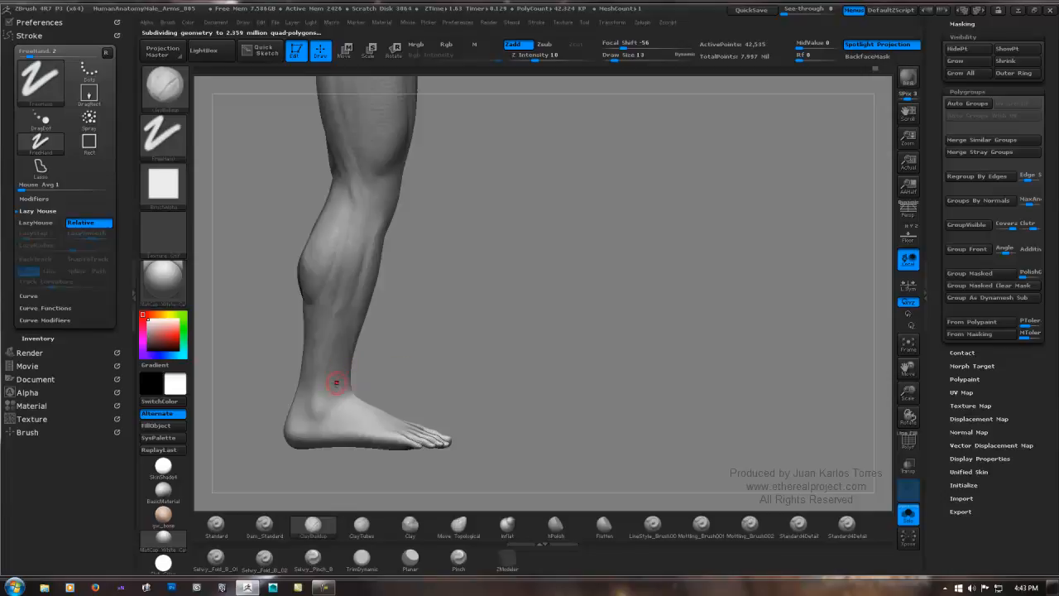
key("space")
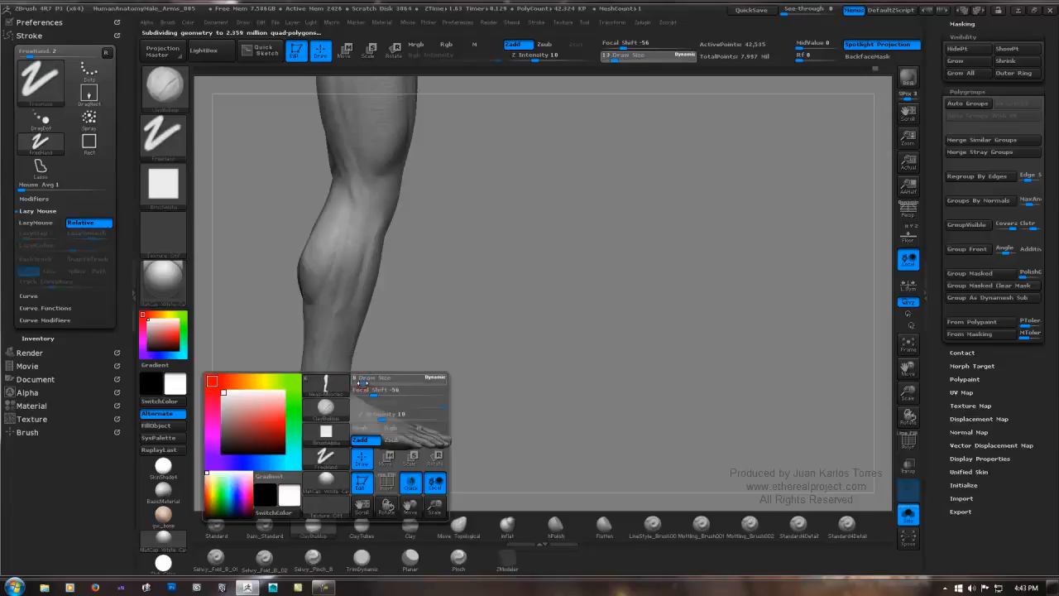
left_click_drag(362, 383, 359, 384)
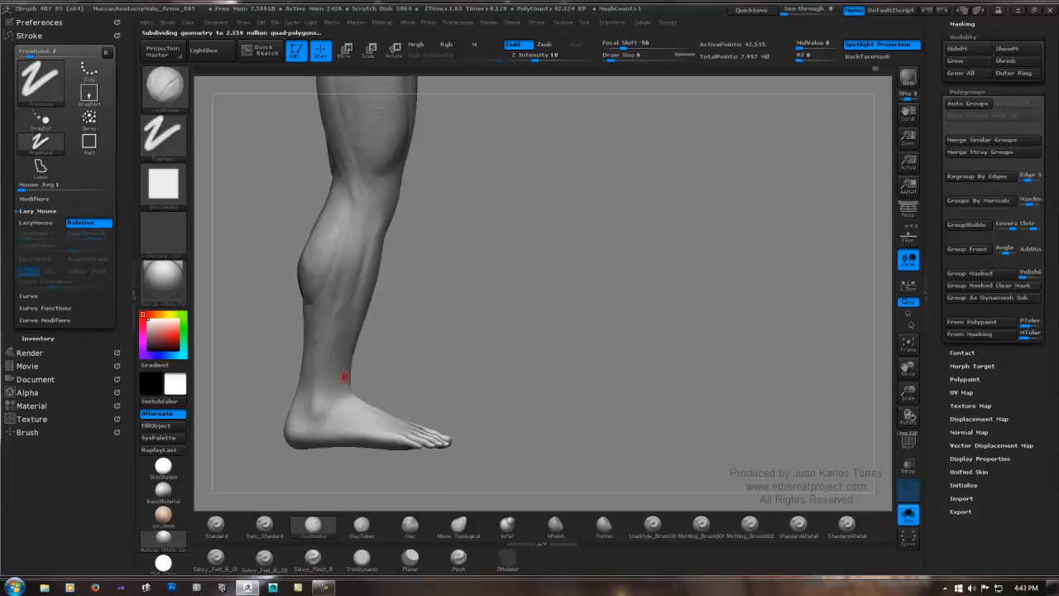
key("l")
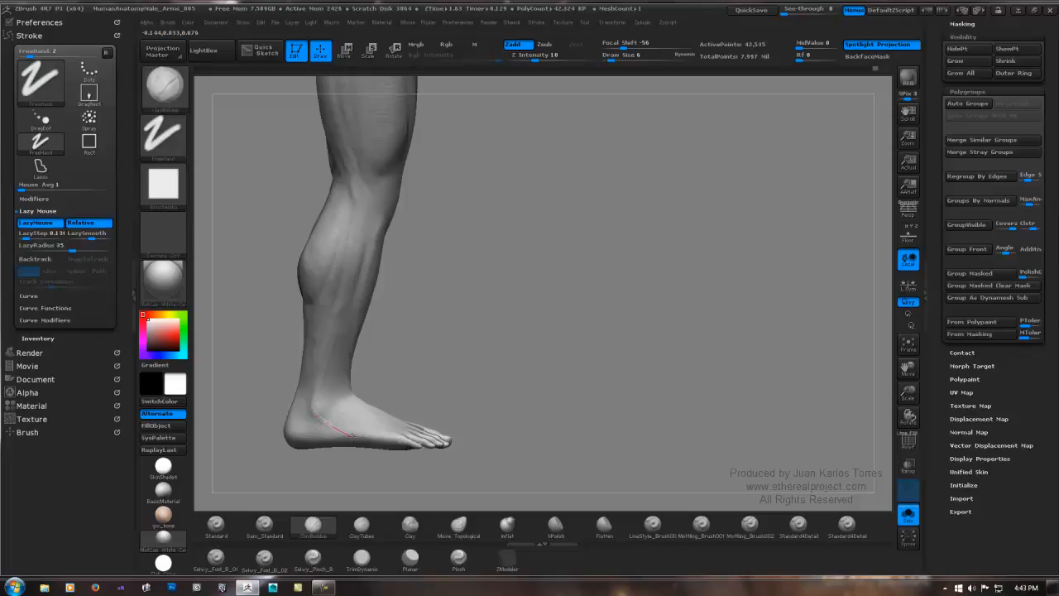
key("shift")
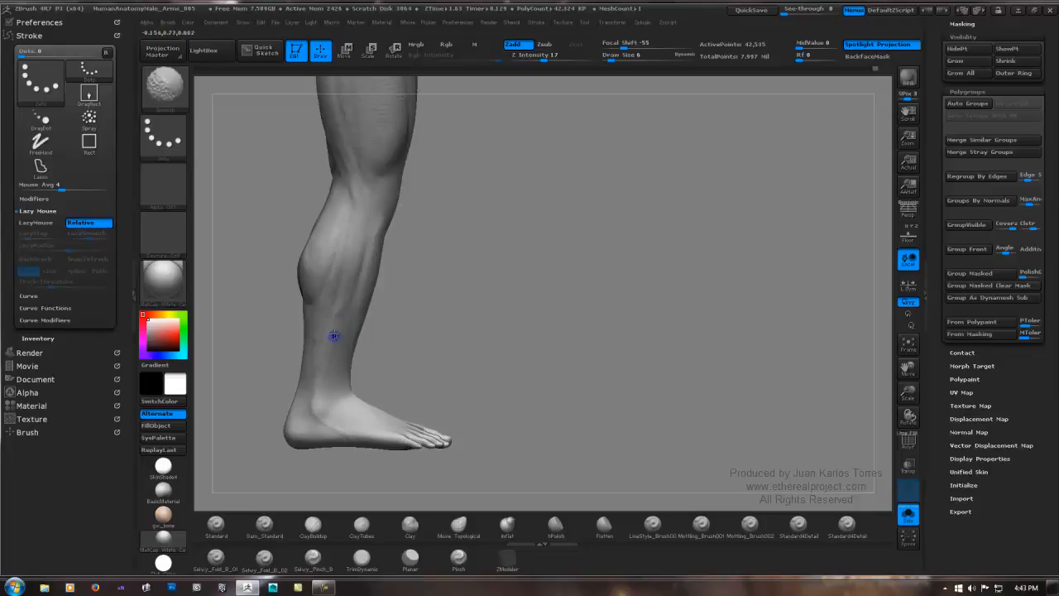
mouse_move(529, 300)
left_mouse_down()
mouse_move(455, 312)
mouse_move(474, 304)
left_mouse_up()
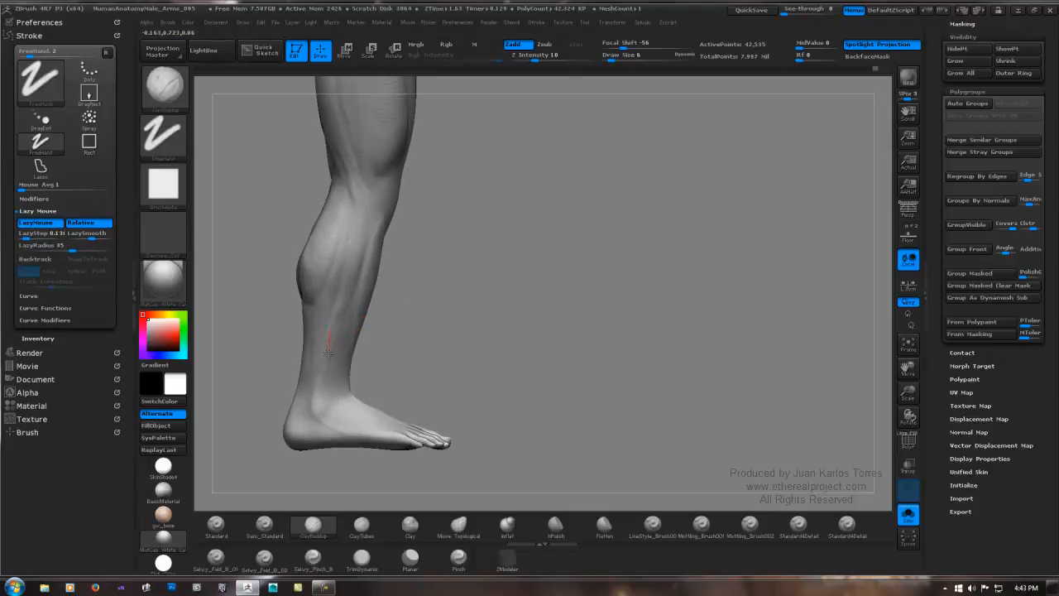
Build up the peroneal tendon from below the outer calf down to the ankle with ClayBuildup strokes and smooth them.
mouse_move(331, 338)
right_mouse_down()
mouse_move(364, 331)
mouse_move(324, 329)
mouse_move(381, 296)
right_mouse_up()
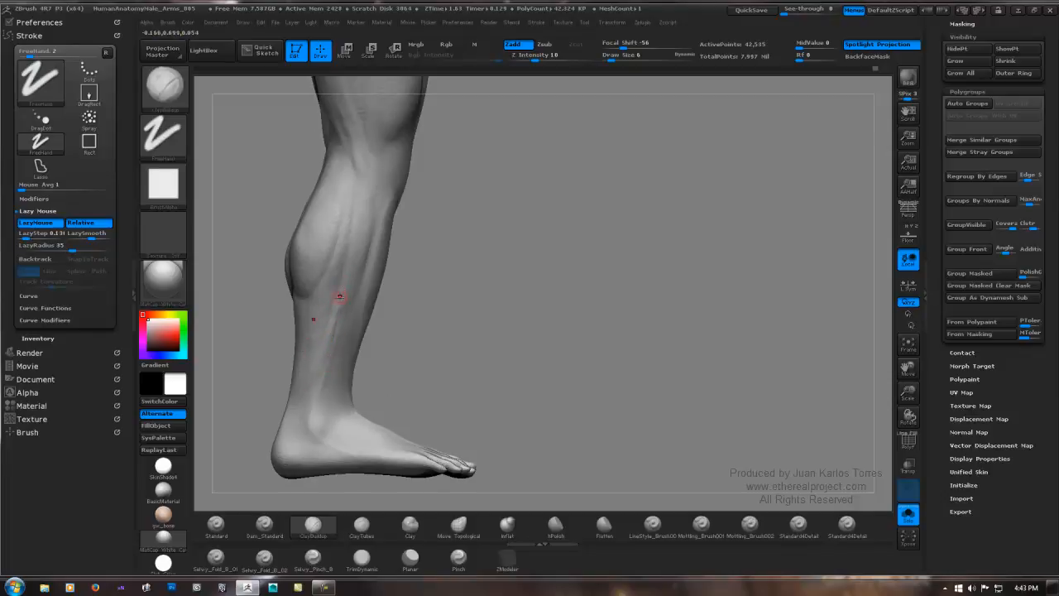
left_click_drag(340, 296, 334, 306)
right_click_drag(349, 282, 326, 267)
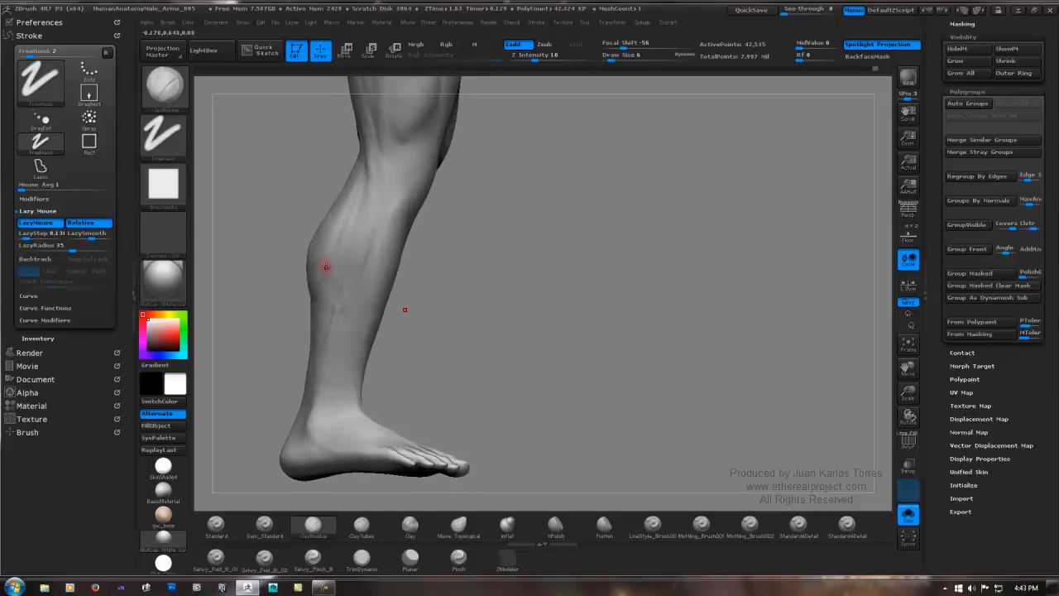
right_click_drag(336, 307, 343, 298)
left_click_drag(337, 298, 335, 329)
left_click_drag(327, 373, 328, 376)
right_click_drag(344, 317, 316, 306)
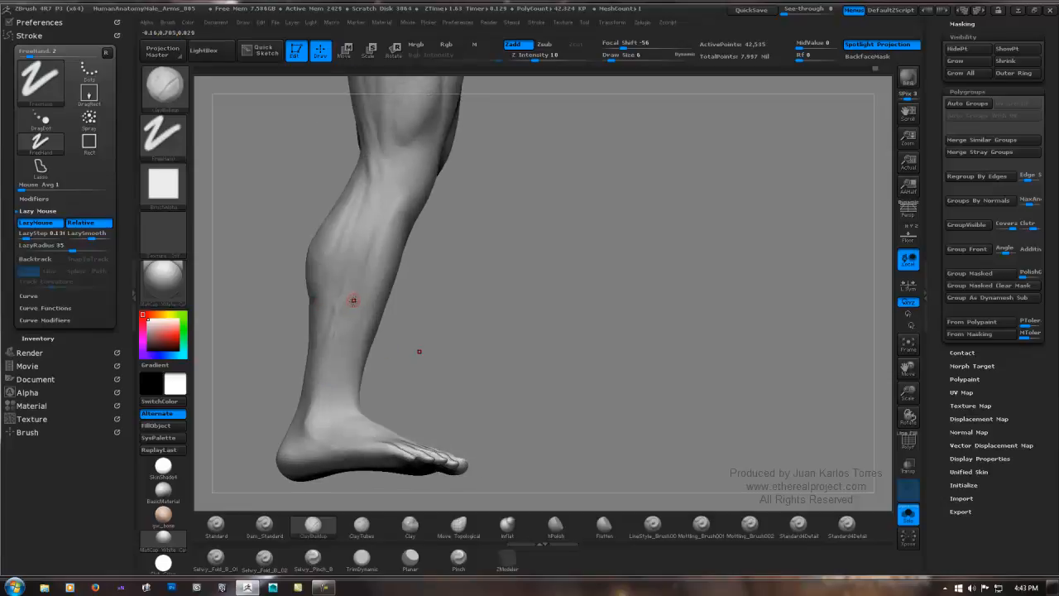
left_click_drag(354, 301, 337, 340)
right_click_drag(332, 347, 347, 340)
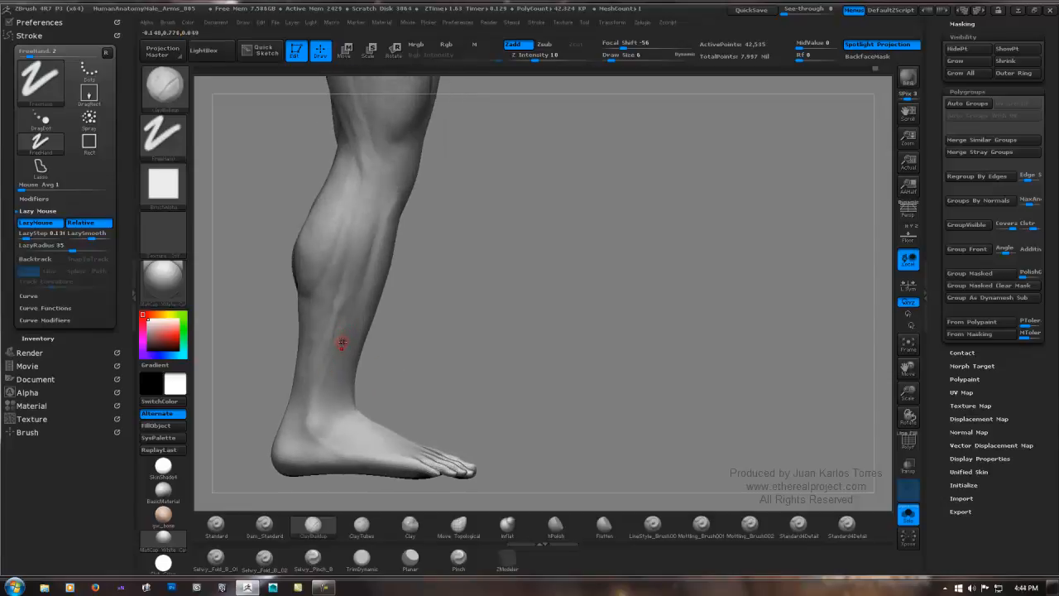
key("shift")
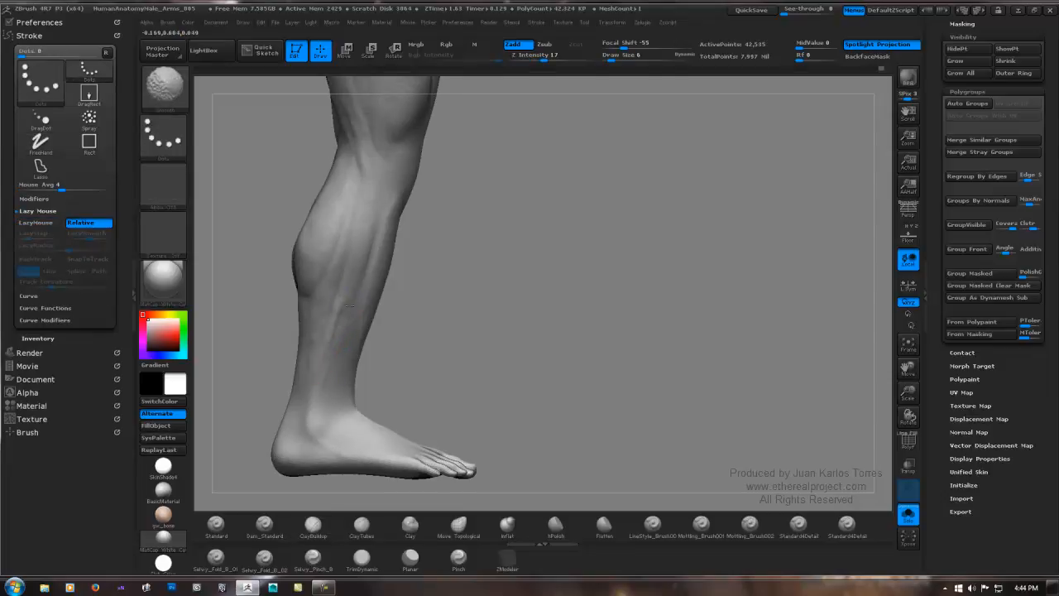
Carve a crease along the peroneal tendon below the outer calf with Dam_Standard and soften it with smoothing.
left_click(264, 524)
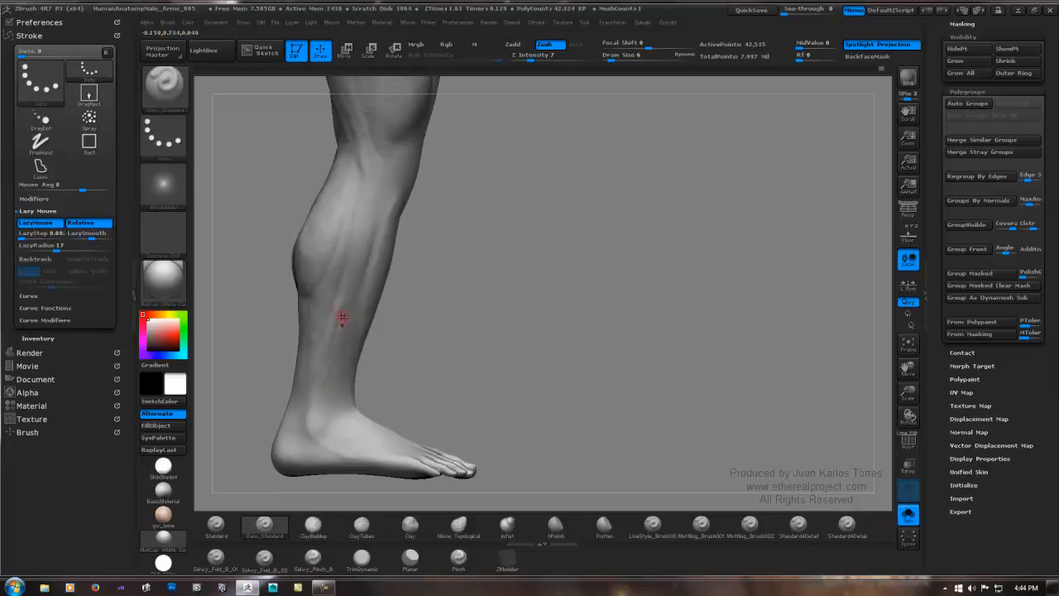
mouse_move(401, 315)
left_mouse_down()
mouse_move(327, 317)
mouse_move(392, 312)
mouse_move(433, 290)
mouse_move(346, 297)
left_mouse_up()
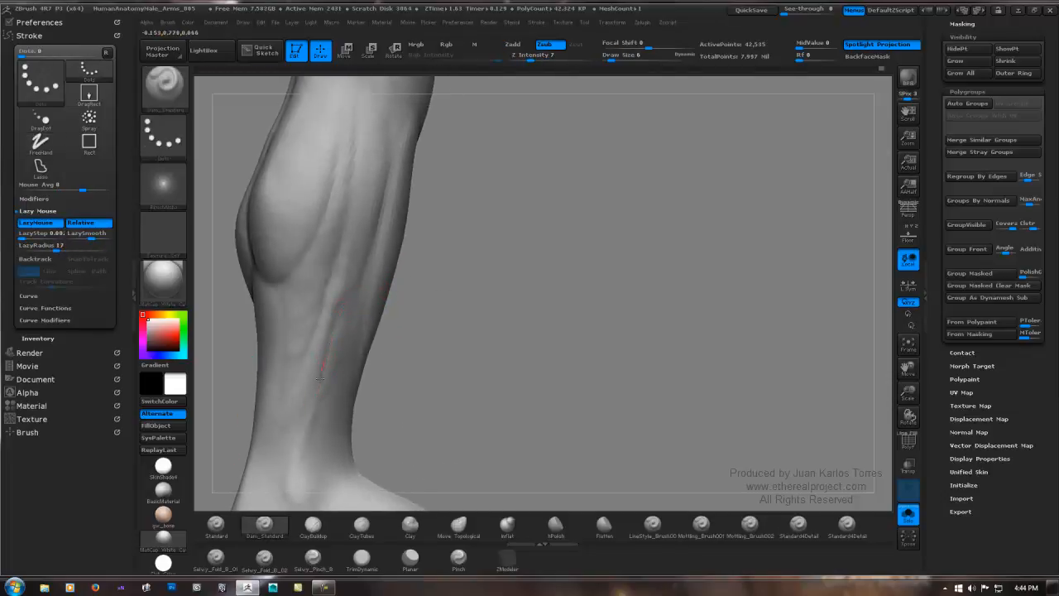
key("shift")
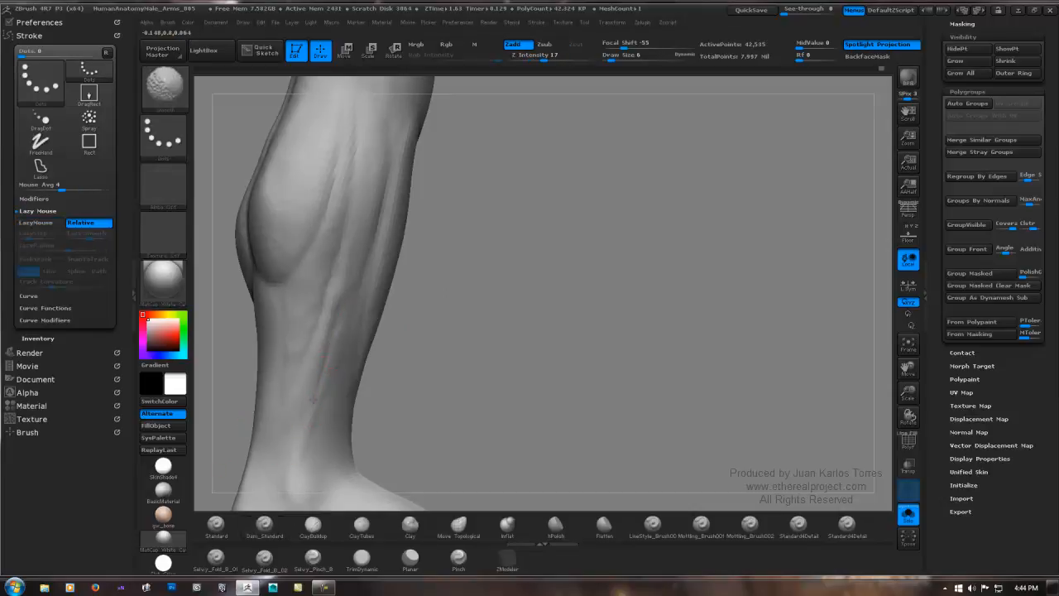
Build up the lower peroneal area below the outer calf with ClayBuildup and smooth the strokes into the leg.
left_click(362, 527)
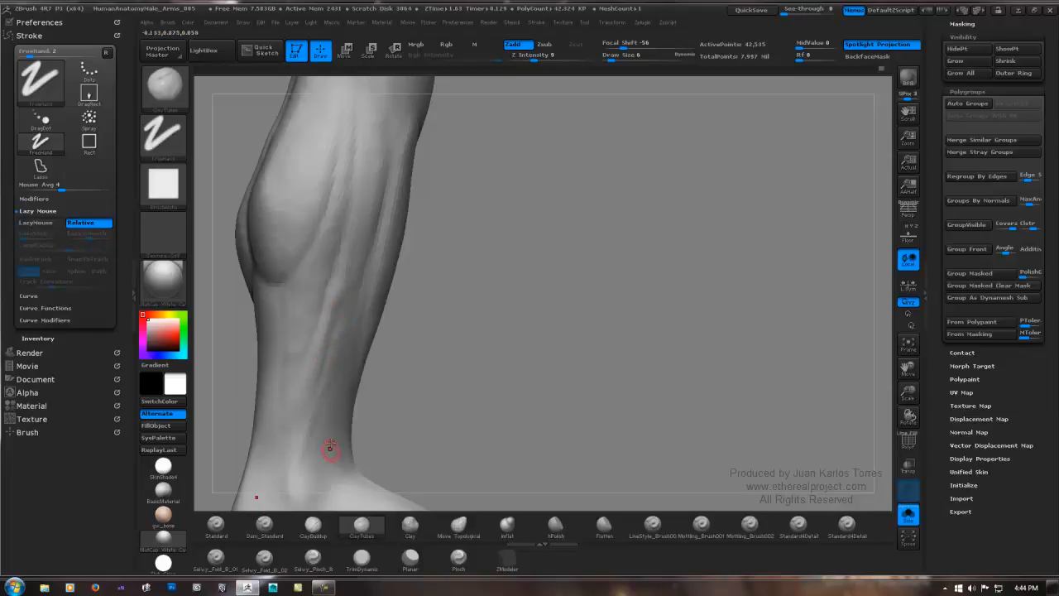
left_click(314, 525)
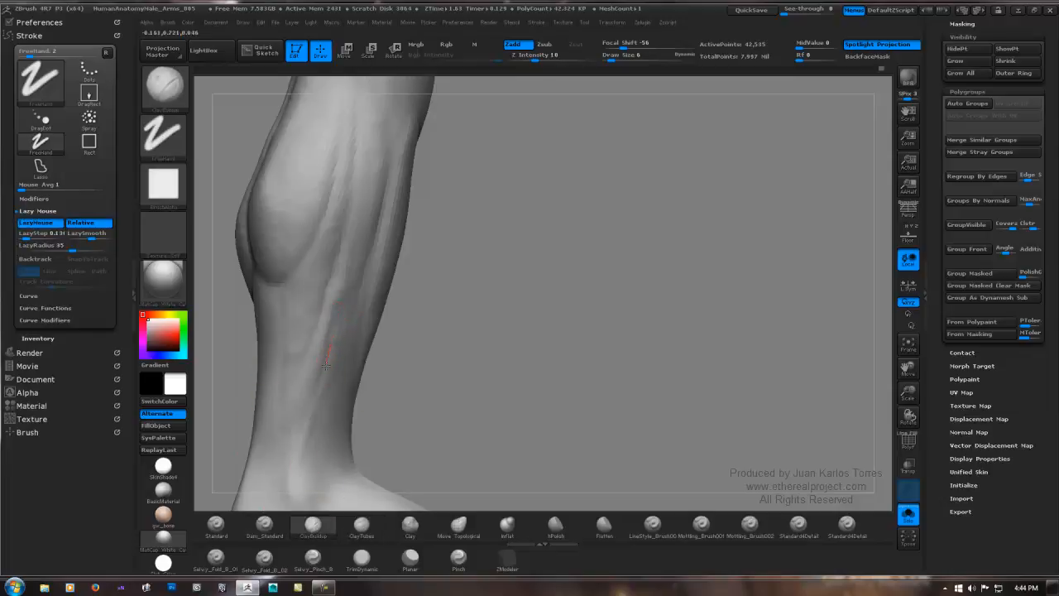
left_click_drag(414, 342, 335, 333, "alt")
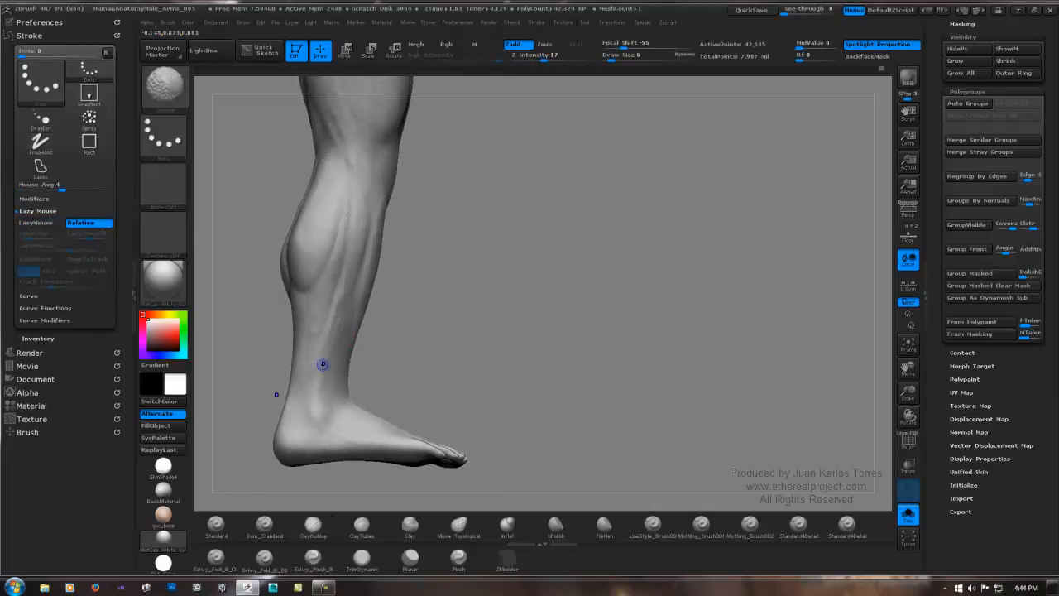
left_click_drag(447, 298, 438, 279)
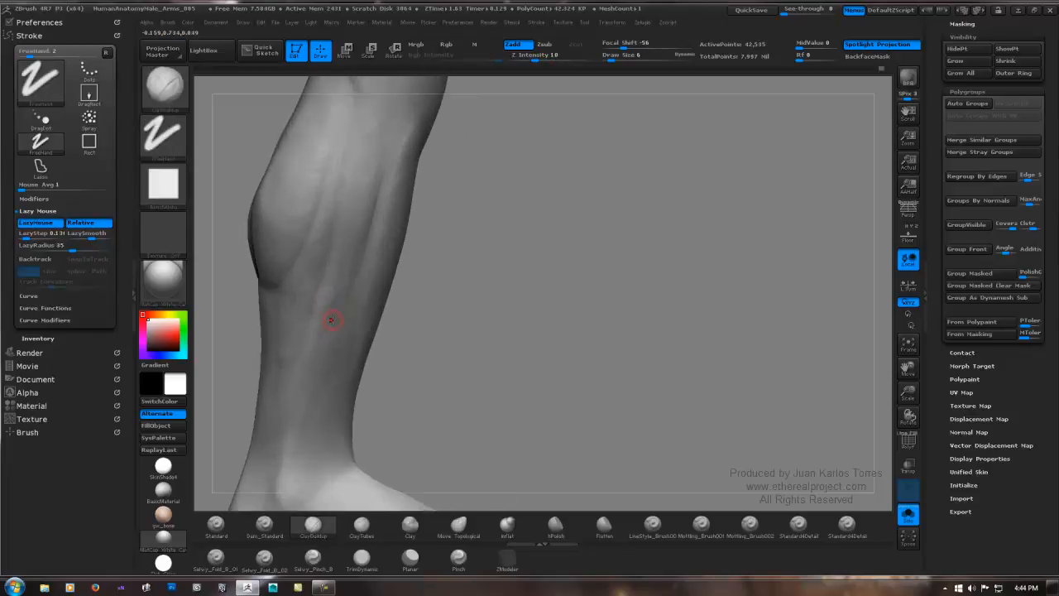
mouse_move(478, 276)
left_mouse_down("alt")
mouse_move(416, 276)
mouse_move(421, 237)
mouse_move(367, 295)
left_mouse_up("alt")
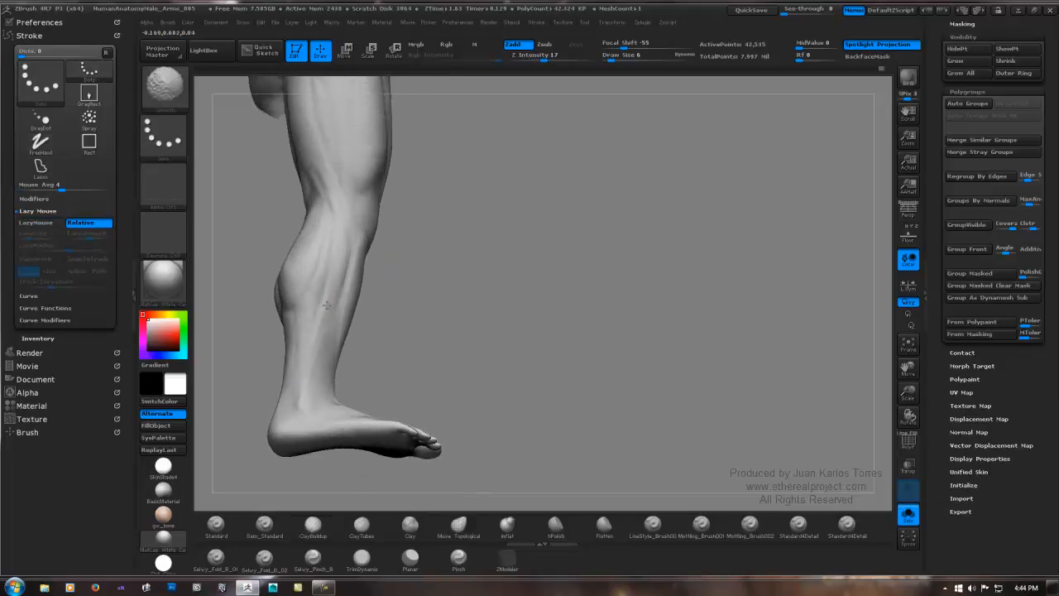
mouse_move(326, 310)
right_mouse_down()
mouse_move(352, 289)
mouse_move(328, 299)
right_mouse_up()
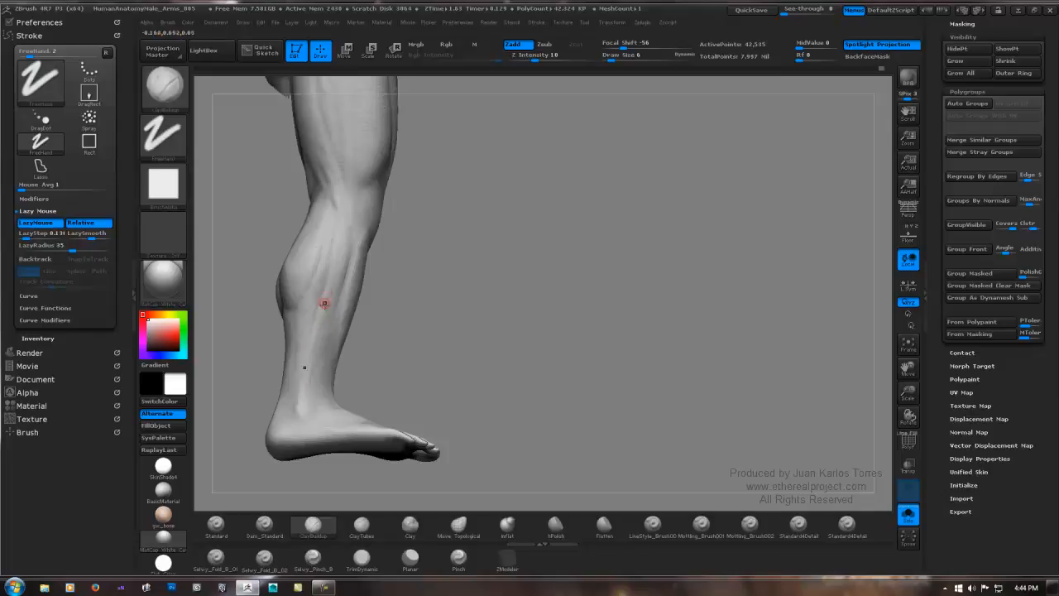
Smooth the transitions between the peroneal muscle and the shin along the outer lower leg.
key("shift")
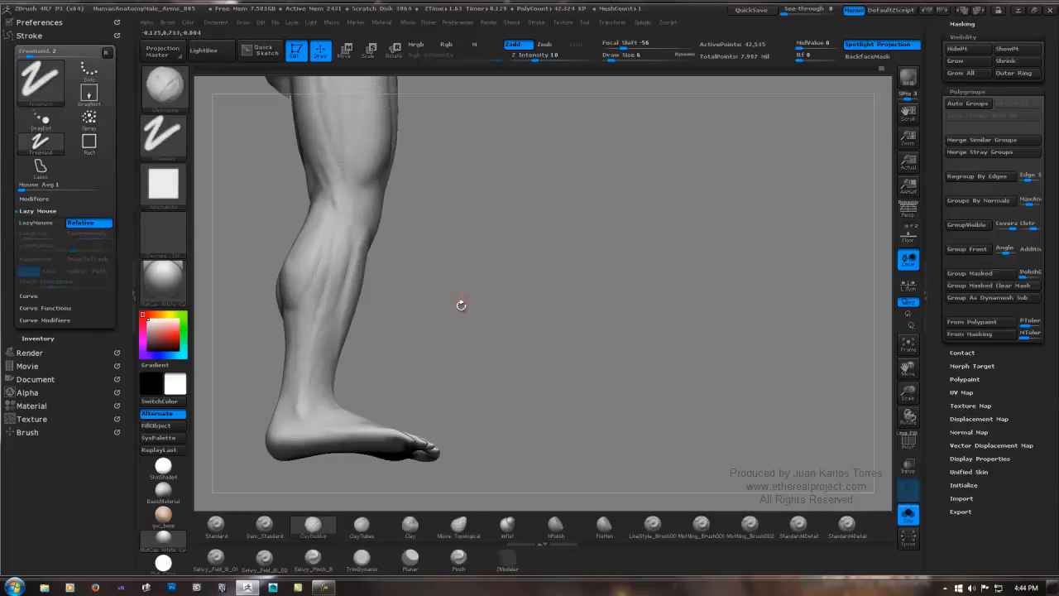
key("shift")
mouse_move(485, 320)
left_mouse_down()
mouse_move(437, 319)
mouse_move(477, 298)
mouse_move(427, 337)
mouse_move(439, 309)
mouse_move(471, 303)
left_mouse_up()
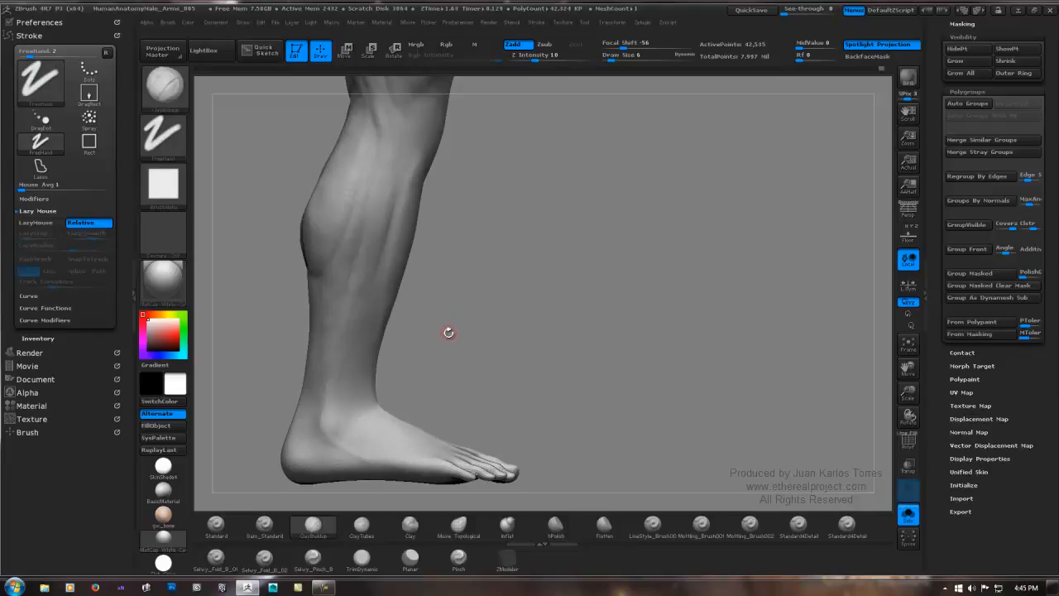
left_click_drag(459, 336, 456, 333)
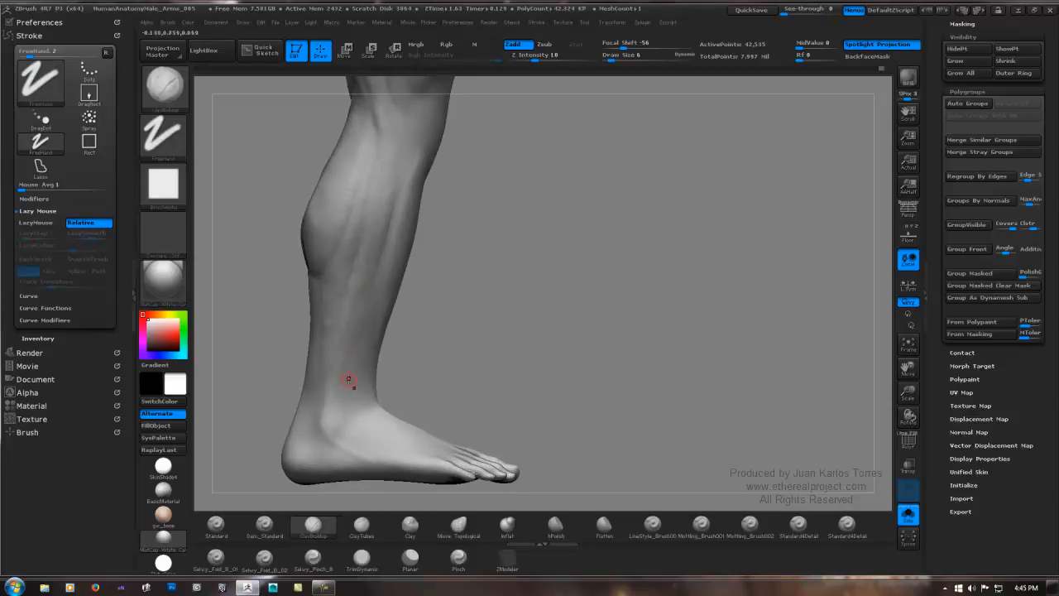
mouse_move(453, 329)
left_mouse_down()
mouse_move(464, 327)
mouse_move(438, 308)
mouse_move(490, 315)
left_mouse_up()
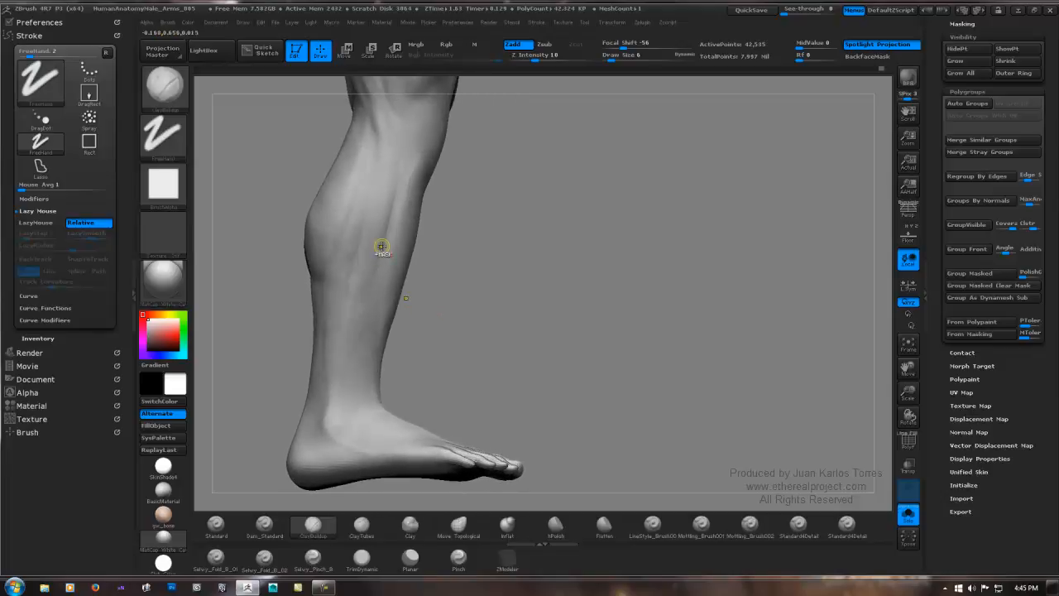
Paint a narrow mask down the outer lower leg in front of the peroneal tendon and trim its upper end to a taper.
left_click_drag(387, 239, 355, 364, "ctrl")
left_click_drag(370, 325, 339, 396, "ctrl")
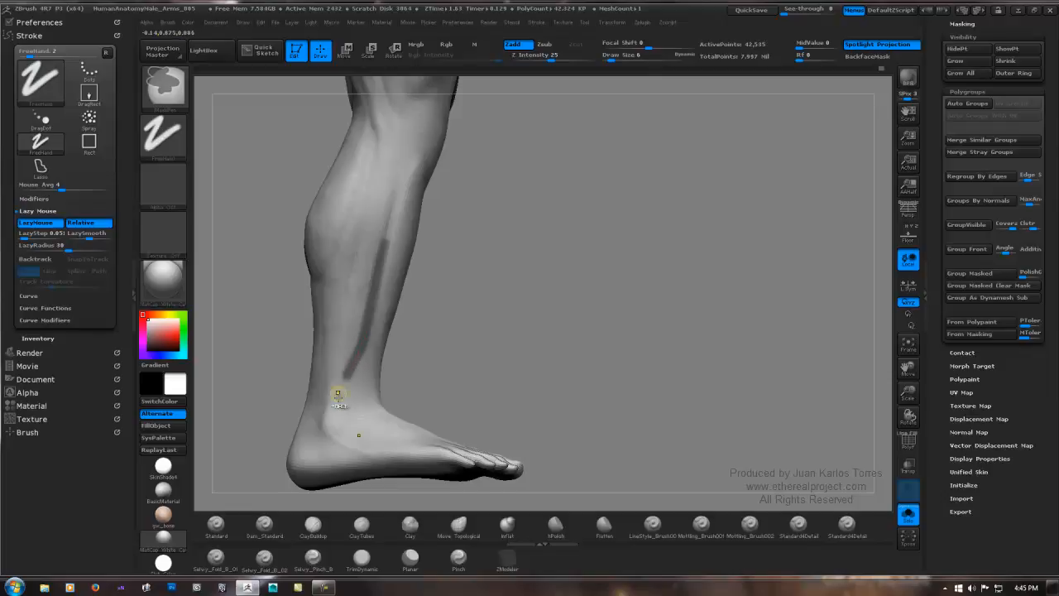
left_click_drag(374, 295, 372, 387, "ctrl")
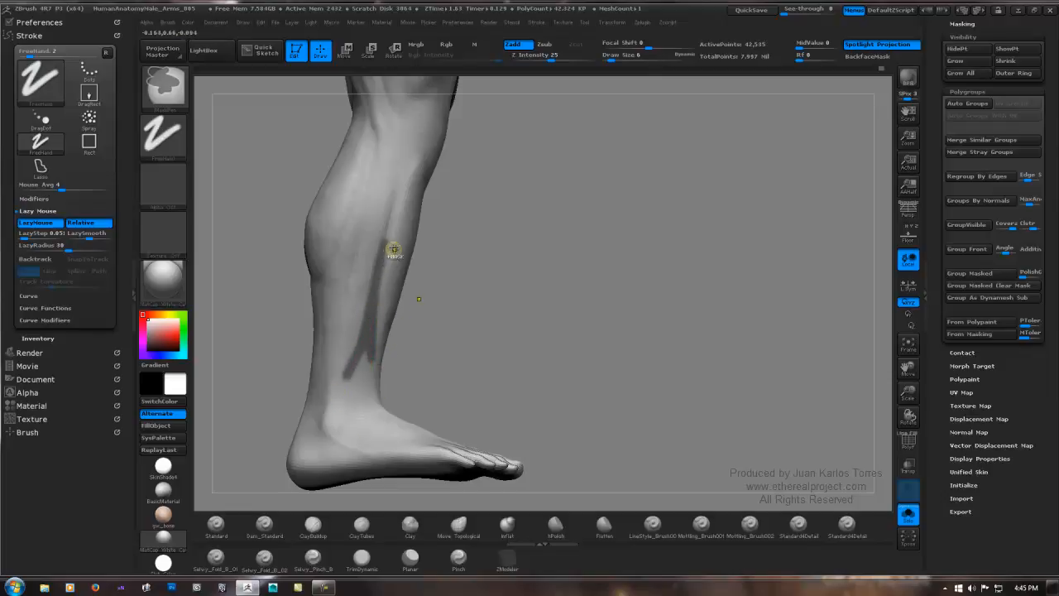
left_click_drag(394, 249, 384, 287, "ctrl")
left_click_drag(381, 222, 377, 242, "ctrl")
left_click_drag(362, 288, 351, 317, "ctrl")
left_click_drag(378, 221, 376, 234, "ctrl")
left_click_drag(347, 341, 345, 349, "ctrl+alt")
mouse_move(392, 220)
left_mouse_down("ctrl+alt")
mouse_move(384, 334)
mouse_move(358, 347)
left_mouse_up("ctrl+alt")
left_click_drag(386, 229, 369, 321, "ctrl")
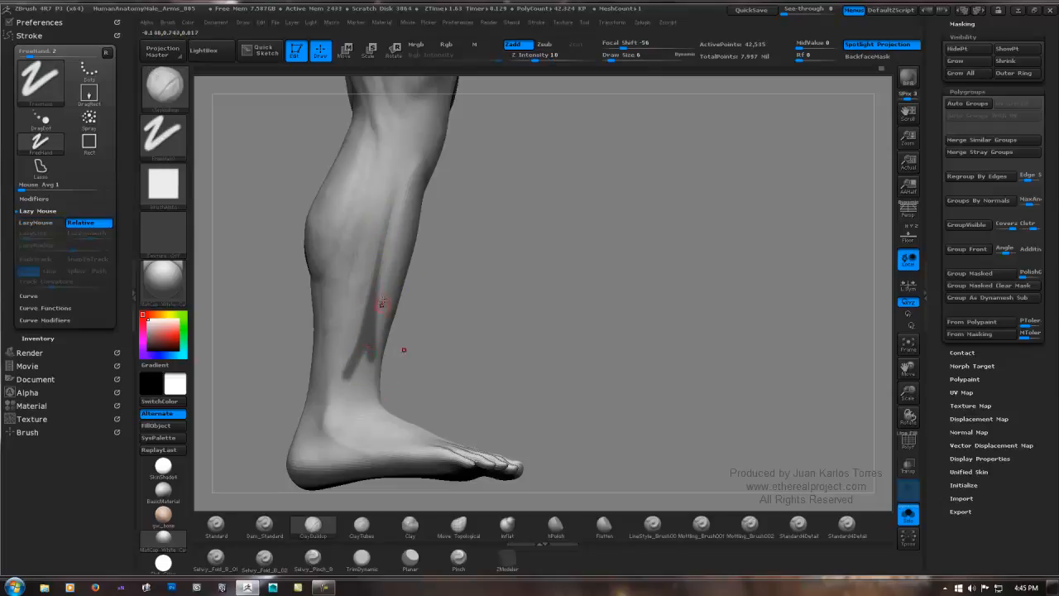
Fill out the mask's lower end to just above the ankle, clean up its edges, and invert the mask.
key("ctrl")
key("ctrl")
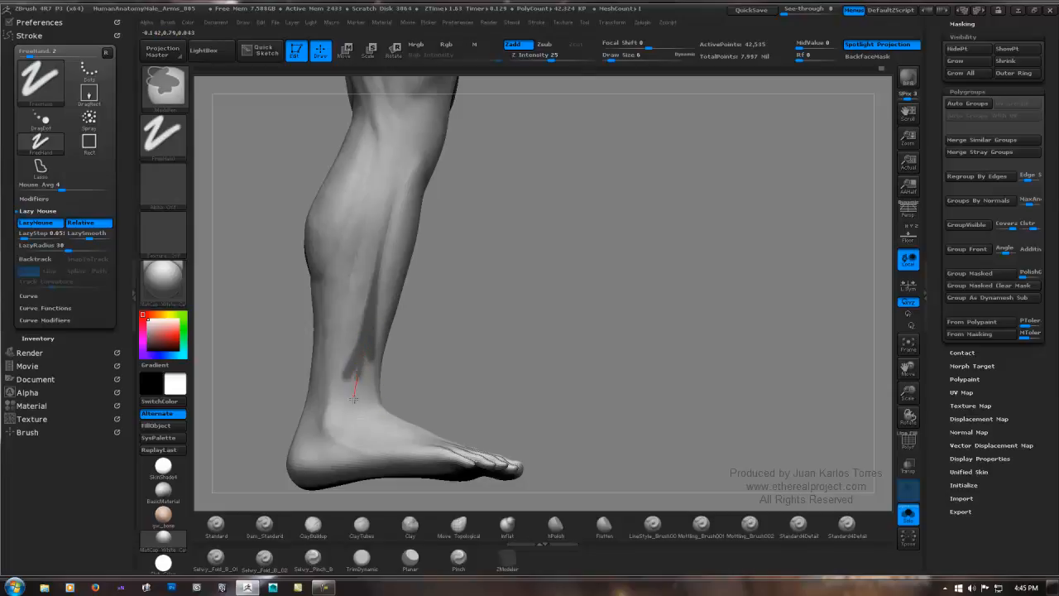
mouse_move(354, 399)
left_mouse_down("ctrl")
mouse_move(372, 341)
mouse_move(353, 326)
left_mouse_up("ctrl")
left_click_drag(343, 371, 351, 356, "ctrl")
mouse_move(337, 407)
left_mouse_down("ctrl")
mouse_move(369, 279)
mouse_move(355, 335)
left_mouse_up("ctrl")
mouse_move(341, 400)
left_mouse_down("ctrl")
mouse_move(372, 300)
mouse_move(369, 412)
left_mouse_up("ctrl")
left_click_drag(372, 348, 364, 405, "ctrl")
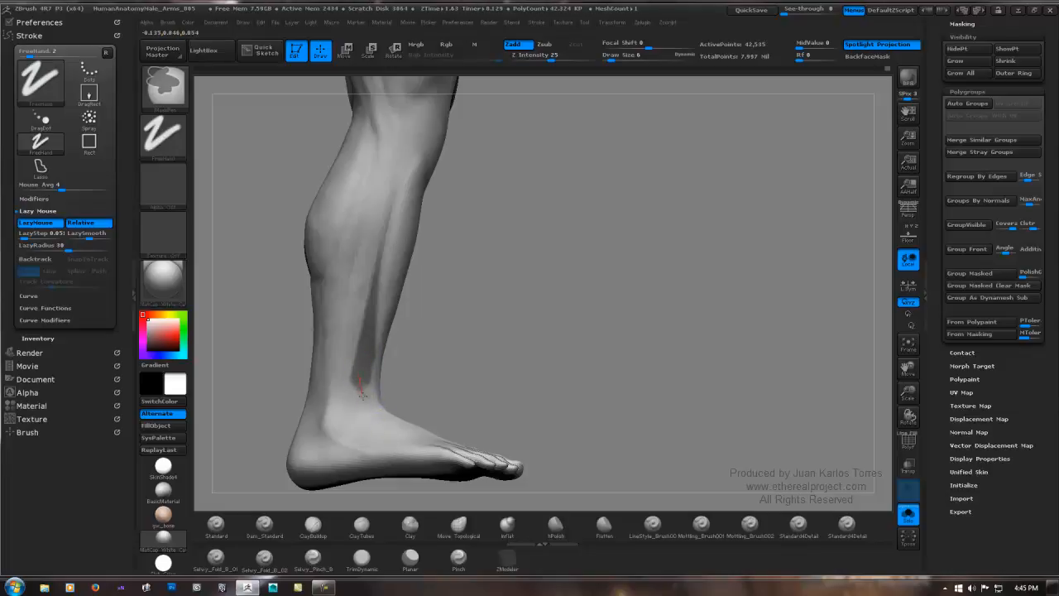
left_click_drag(361, 399, 360, 405, "ctrl")
mouse_move(376, 350)
left_mouse_down("ctrl")
mouse_move(359, 410)
mouse_move(353, 403)
left_mouse_up("ctrl")
left_click(442, 316, "ctrl")
left_click(465, 304, "ctrl")
left_click(485, 301, "ctrl")
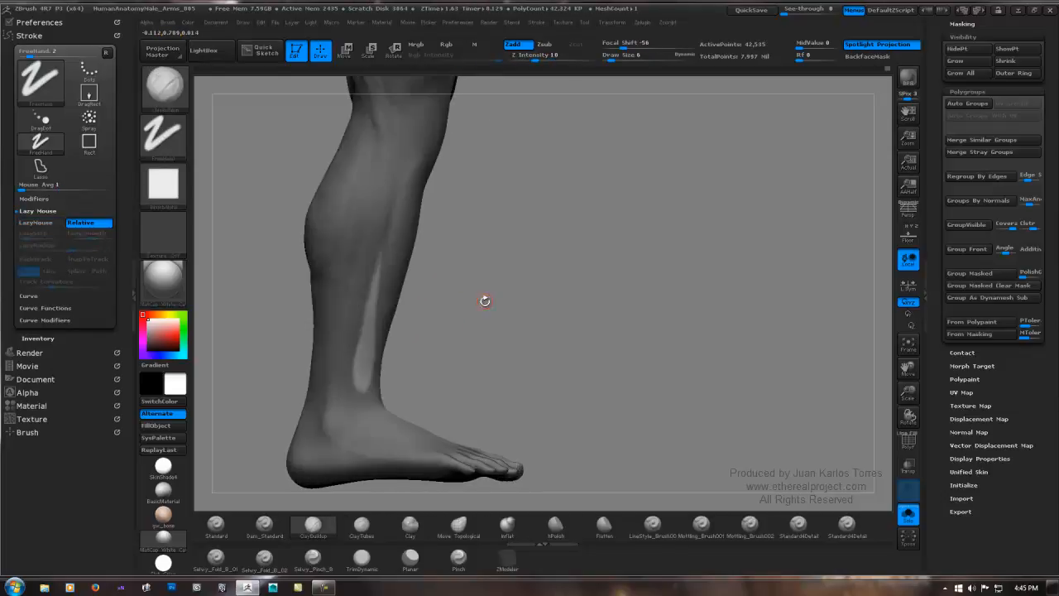
Build up the unmasked strip above the ankle with ClayTubes and smoothing, and clear the mask.
left_click(361, 523)
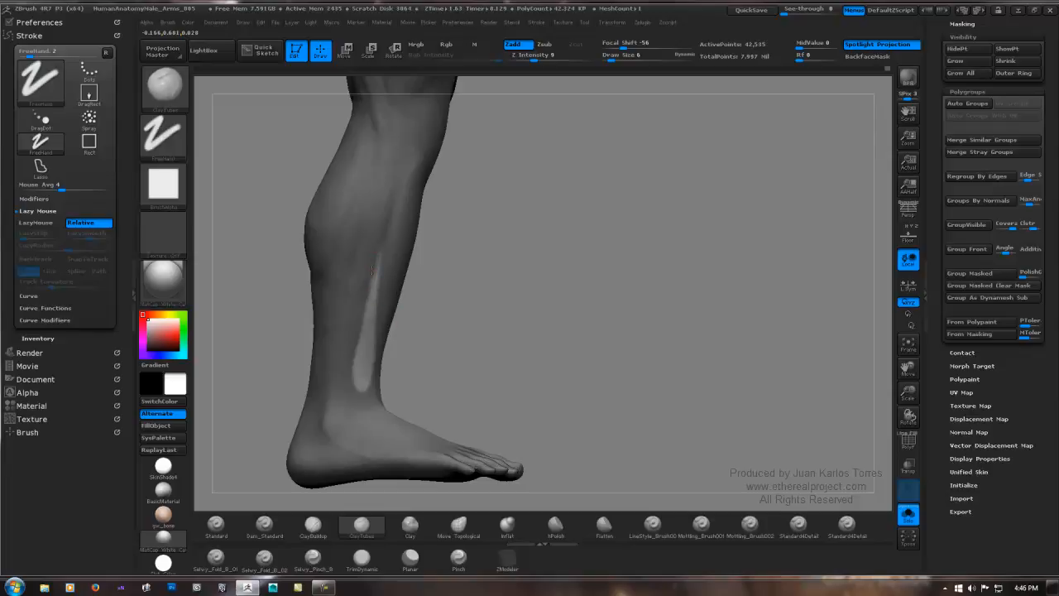
left_click_drag(371, 314, 364, 386, "shift")
key("1")
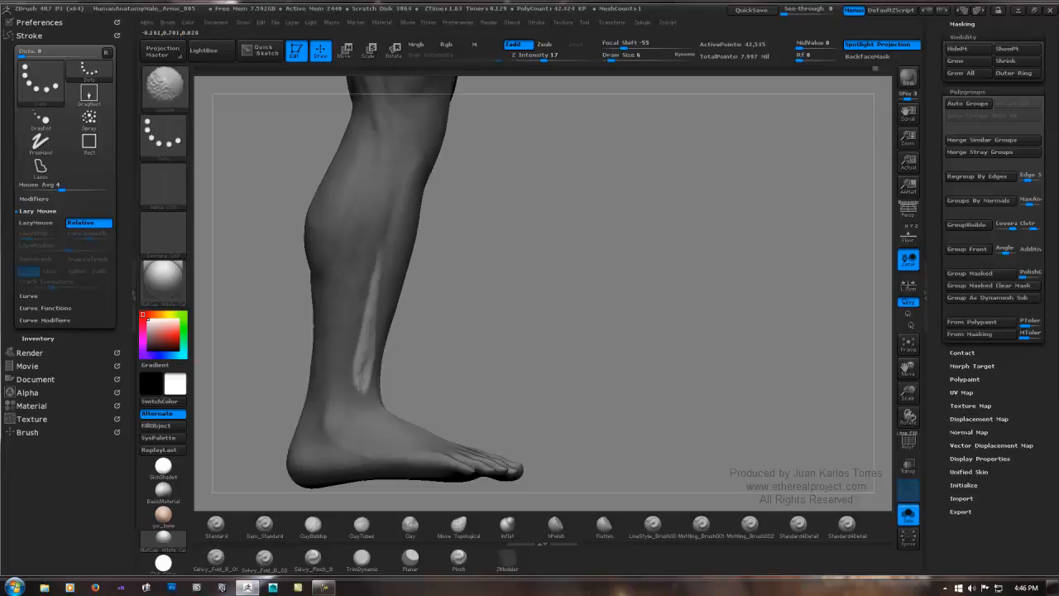
key("1")
key("ctrl+z")
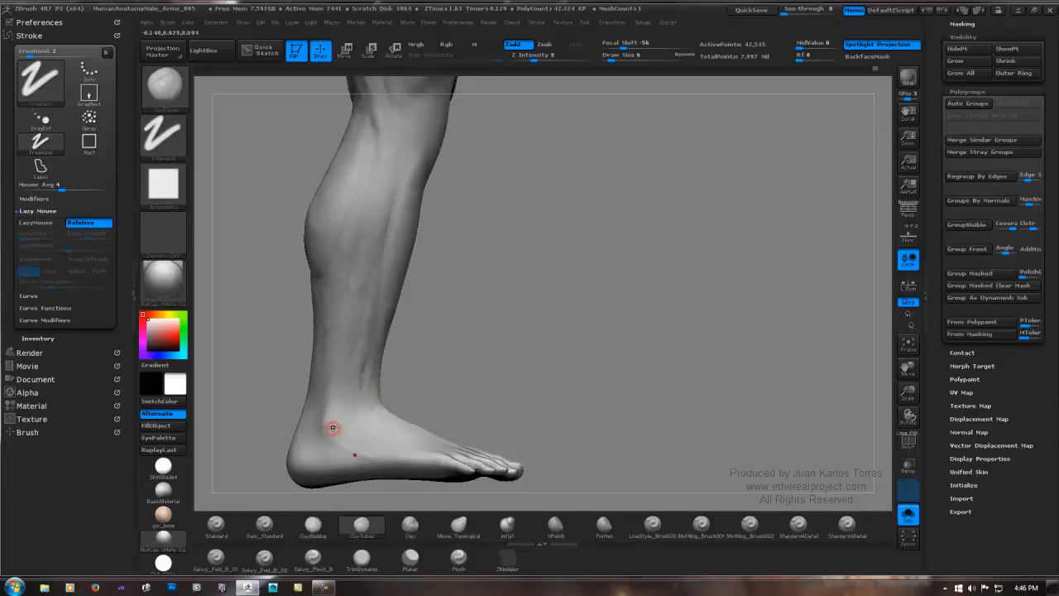
Draw the extensor tendon down the front of the ankle using ClayTubes with LazyMouse on at Draw Size 4.
key("l")
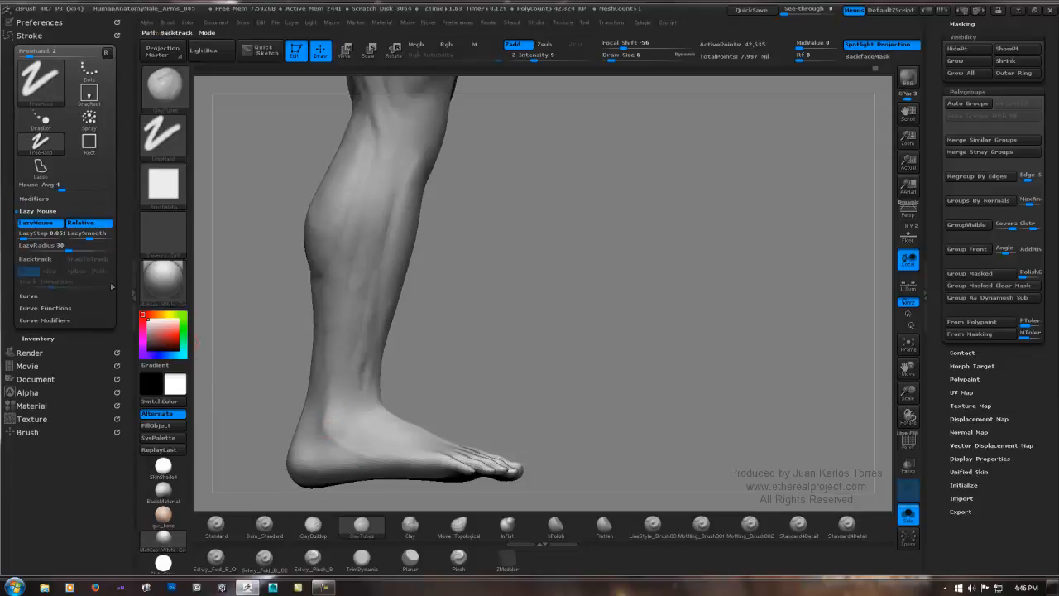
mouse_move(442, 309)
left_mouse_down()
mouse_move(422, 312)
mouse_move(395, 373)
mouse_move(364, 374)
left_mouse_up()
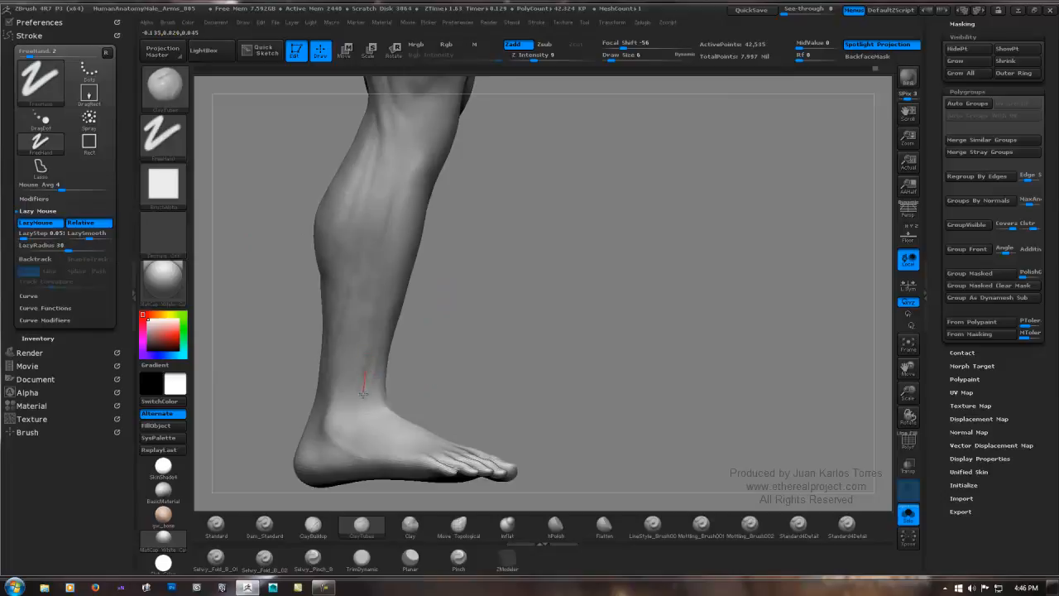
key("space")
key("shift")
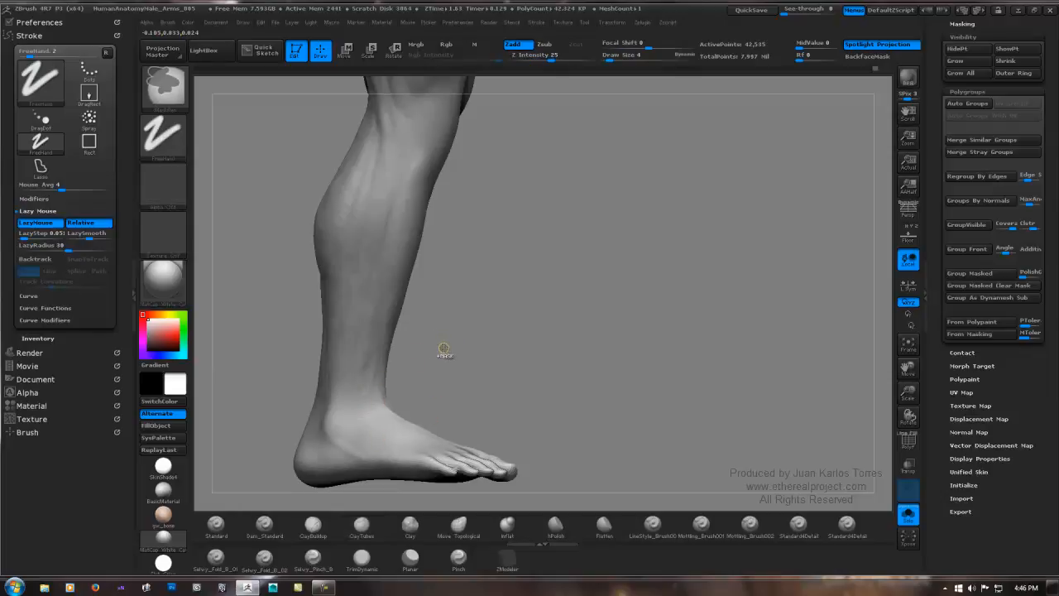
left_click_drag(432, 361, 371, 370)
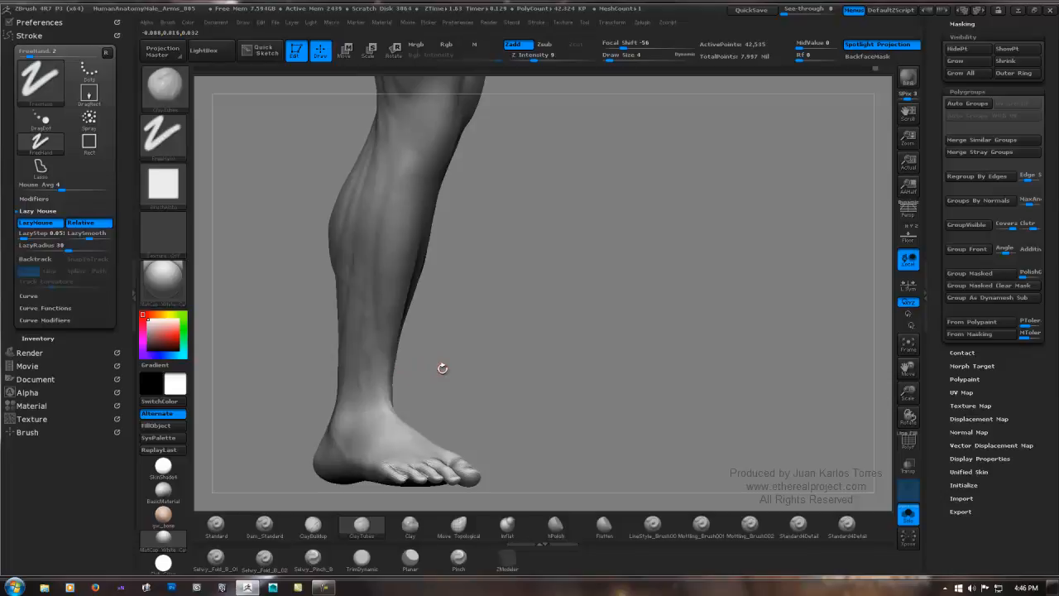
left_click_drag(443, 368, 411, 352)
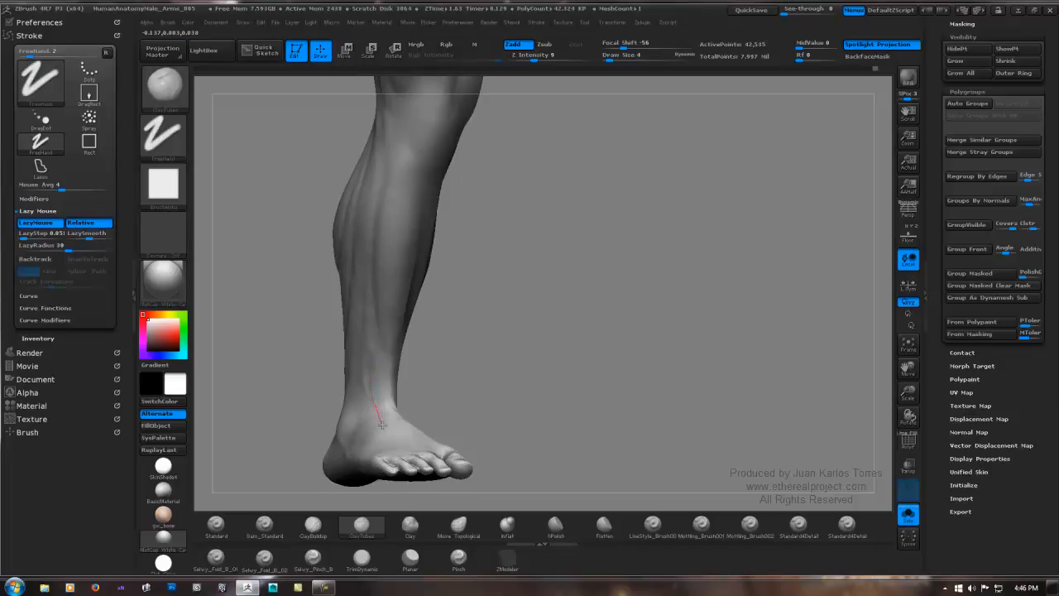
left_click_drag(489, 378, 514, 388)
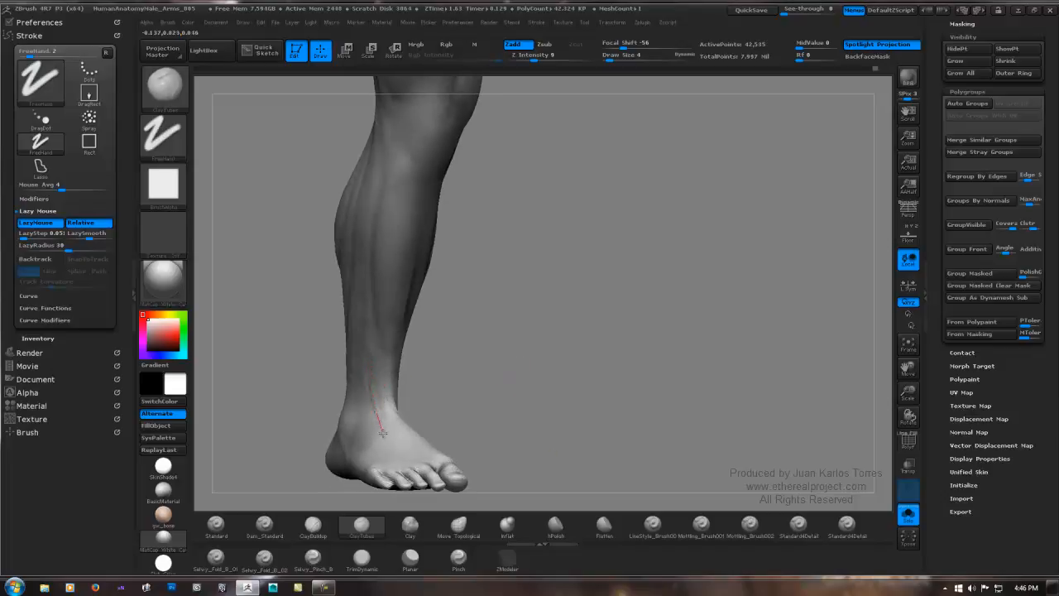
Extend the extensor tendons from the front of the ankle across the top of the foot, redoing and smoothing the strokes.
left_click_drag(558, 447, 549, 318)
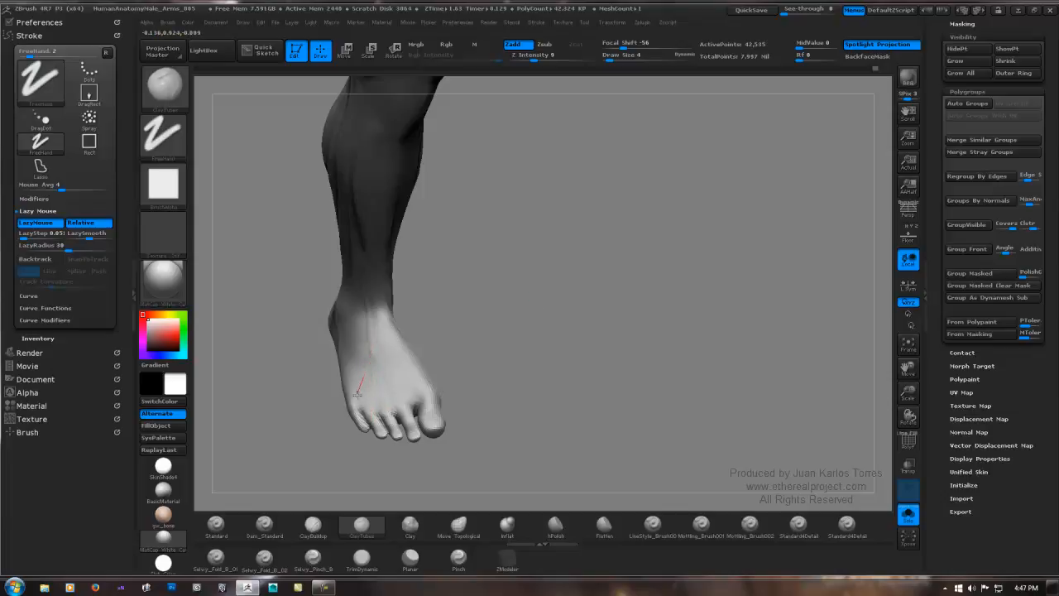
left_click_drag(372, 339, 367, 374)
right_click_drag(362, 321, 369, 320)
left_click_drag(363, 307, 373, 356)
key("ctrl+z")
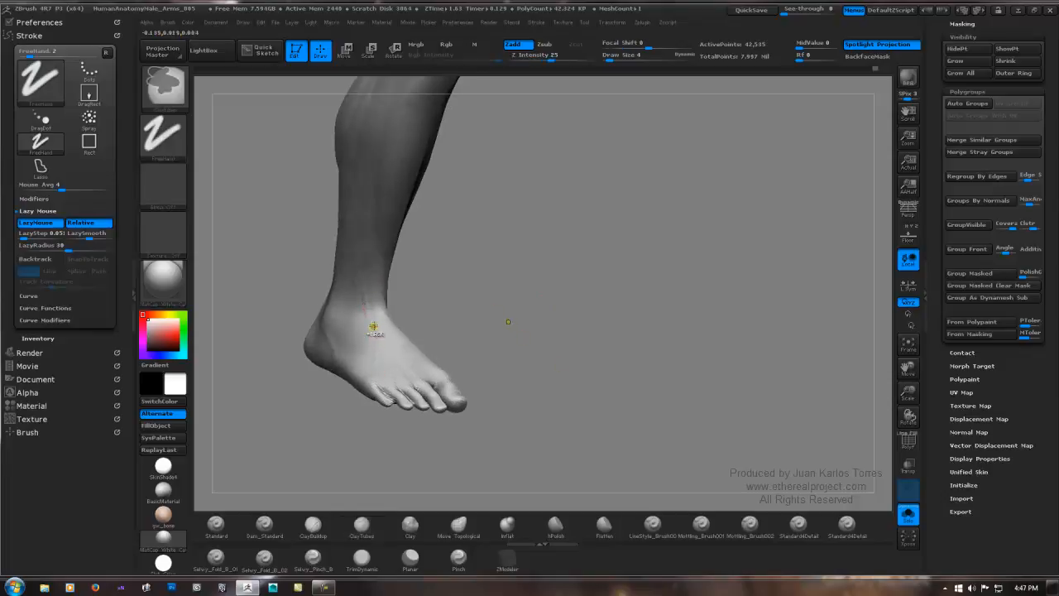
mouse_move(368, 314)
left_mouse_down()
mouse_move(383, 380)
mouse_move(378, 367)
left_mouse_up()
right_click_drag(377, 366, 364, 382, "shift")
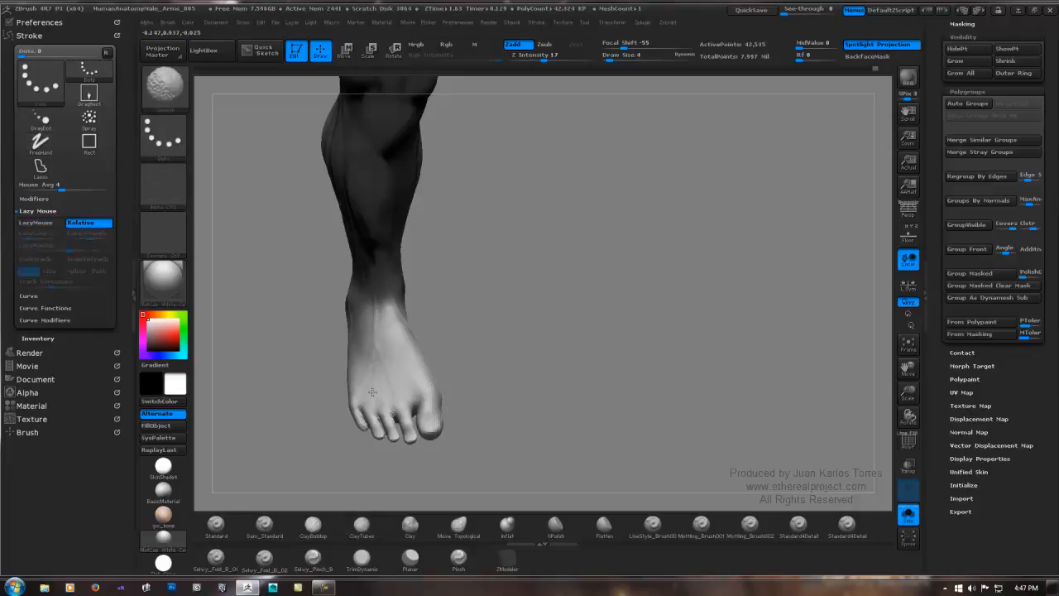
Strengthen the extensor tendon just above the front of the ankle with ClayTubes strokes and smooth its upper end.
mouse_move(368, 282)
right_mouse_down()
mouse_move(385, 246)
mouse_move(378, 267)
right_mouse_up()
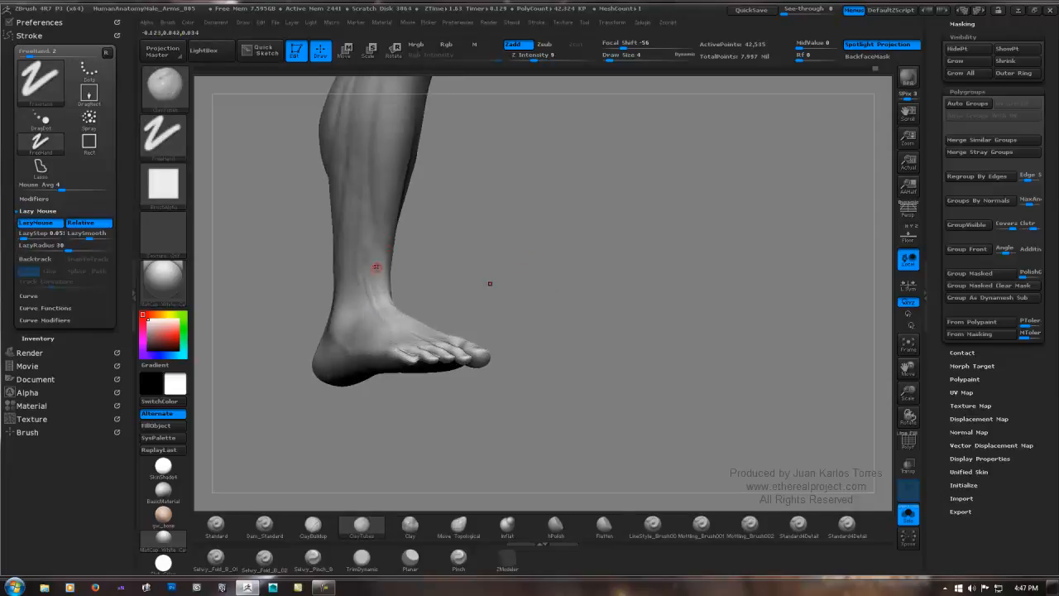
left_click_drag(371, 298, 376, 315)
left_click_drag(365, 251, 376, 306)
left_click_drag(366, 253, 368, 262, "shift")
mouse_move(513, 253)
right_mouse_down("shift")
mouse_move(452, 253)
mouse_move(483, 259)
mouse_move(610, 215)
mouse_move(361, 253)
mouse_move(543, 260)
mouse_move(535, 273)
mouse_move(469, 251)
right_mouse_up("shift")
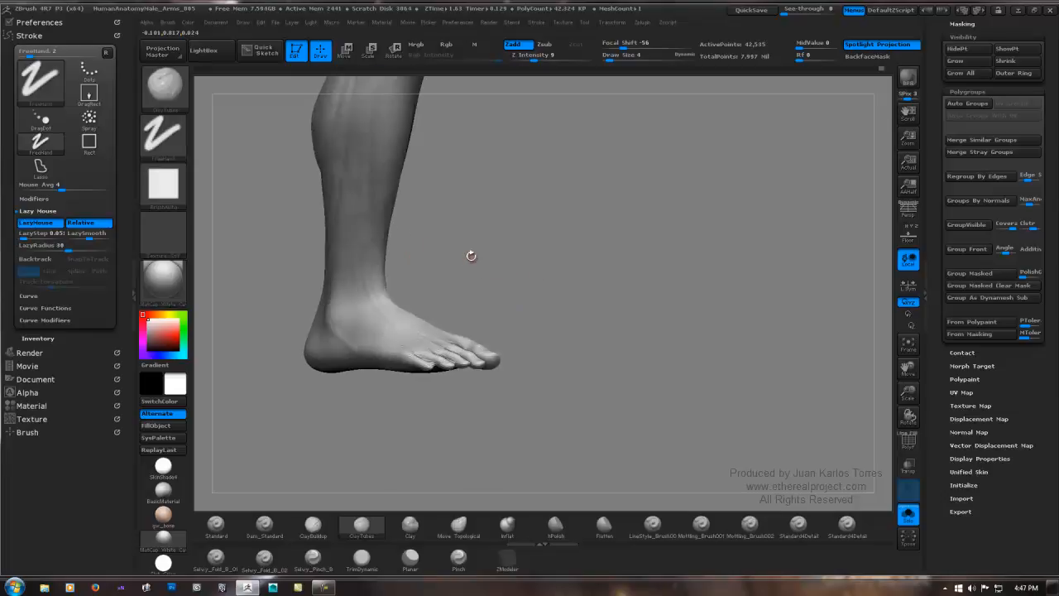
Build up the top of the extensor muscles on the outer shin below the knee with ClayTubes strokes and smoothing.
mouse_move(367, 255)
right_mouse_down()
mouse_move(475, 260)
mouse_move(471, 241)
mouse_move(482, 265)
mouse_move(504, 265)
mouse_move(442, 232)
mouse_move(456, 236)
right_mouse_up()
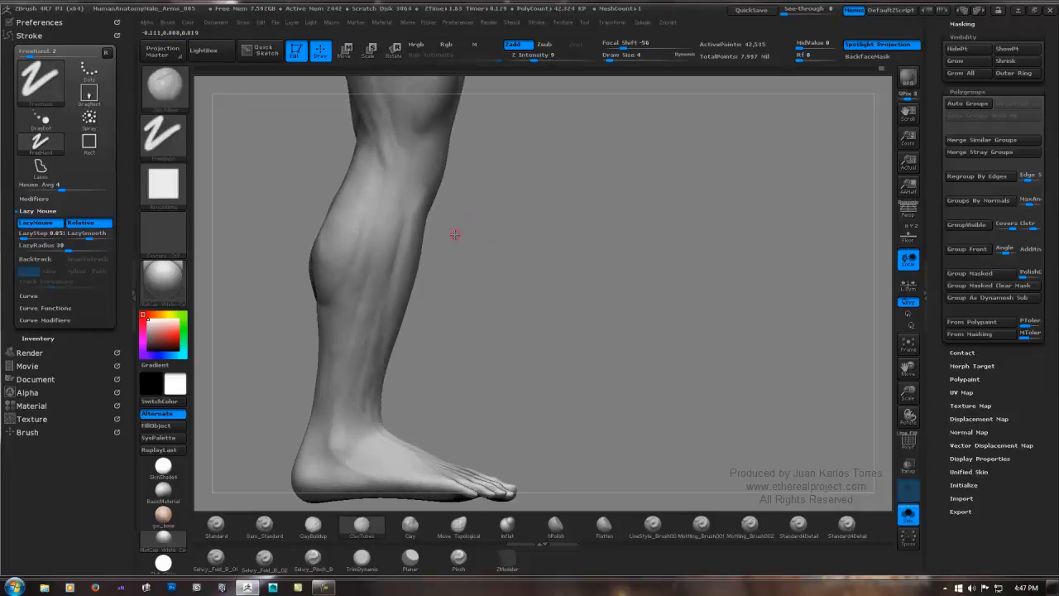
mouse_move(398, 200)
left_mouse_down()
mouse_move(381, 283)
mouse_move(392, 196)
mouse_move(398, 212)
left_mouse_up()
mouse_move(581, 263)
left_mouse_down()
mouse_move(614, 277)
mouse_move(472, 284)
mouse_move(402, 220)
left_mouse_up()
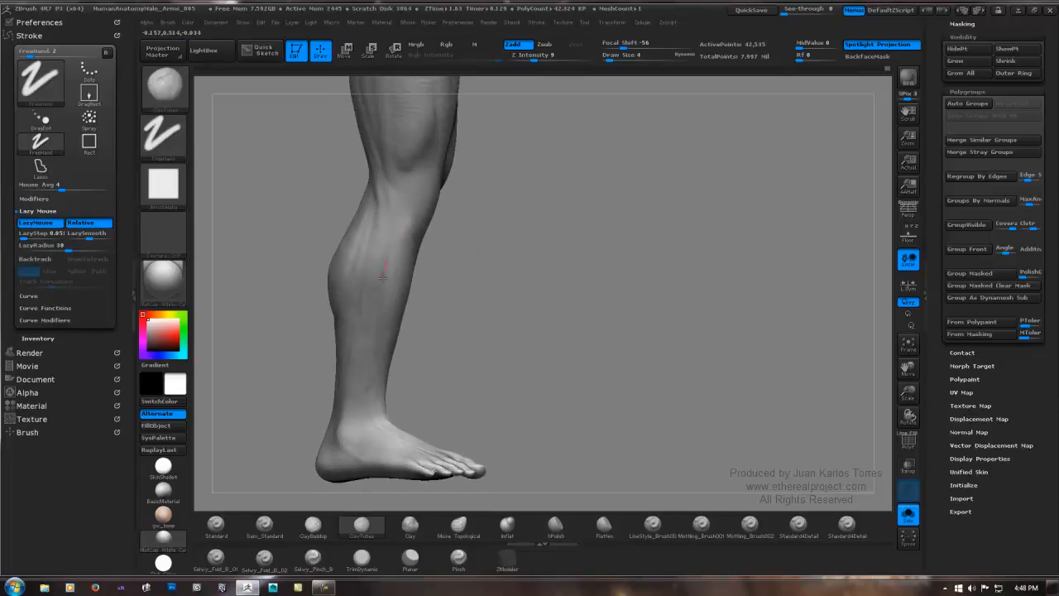
left_click_drag(482, 243, 478, 232)
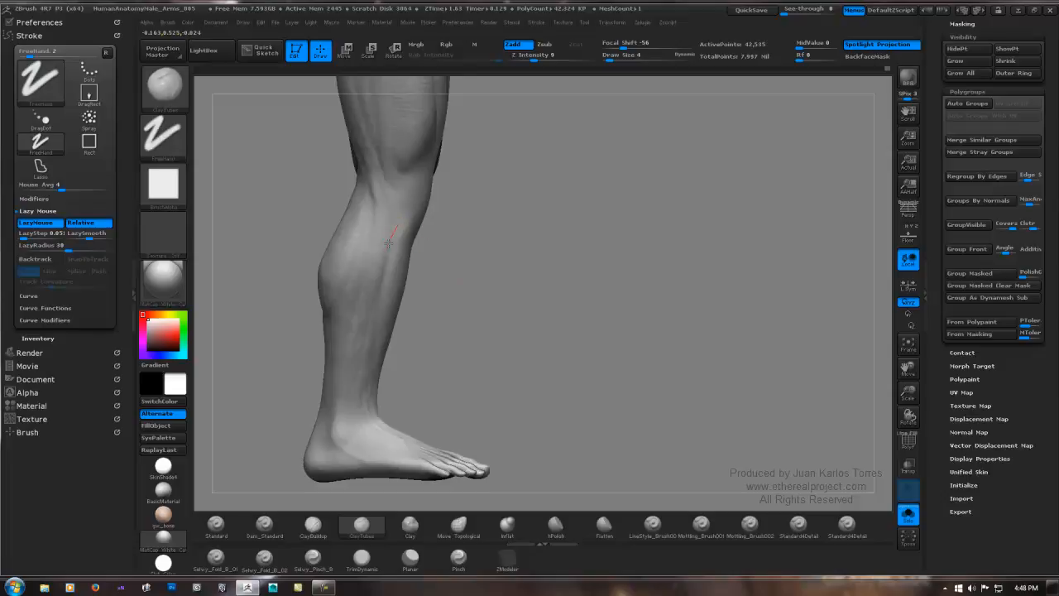
mouse_move(432, 238)
left_mouse_down("shift")
mouse_move(469, 290)
mouse_move(489, 274)
mouse_move(449, 253)
mouse_move(487, 277)
mouse_move(429, 278)
mouse_move(483, 262)
mouse_move(476, 233)
mouse_move(479, 274)
mouse_move(530, 256)
mouse_move(543, 236)
mouse_move(535, 260)
mouse_move(569, 248)
mouse_move(549, 237)
mouse_move(522, 263)
mouse_move(538, 251)
mouse_move(497, 266)
left_mouse_up("shift")
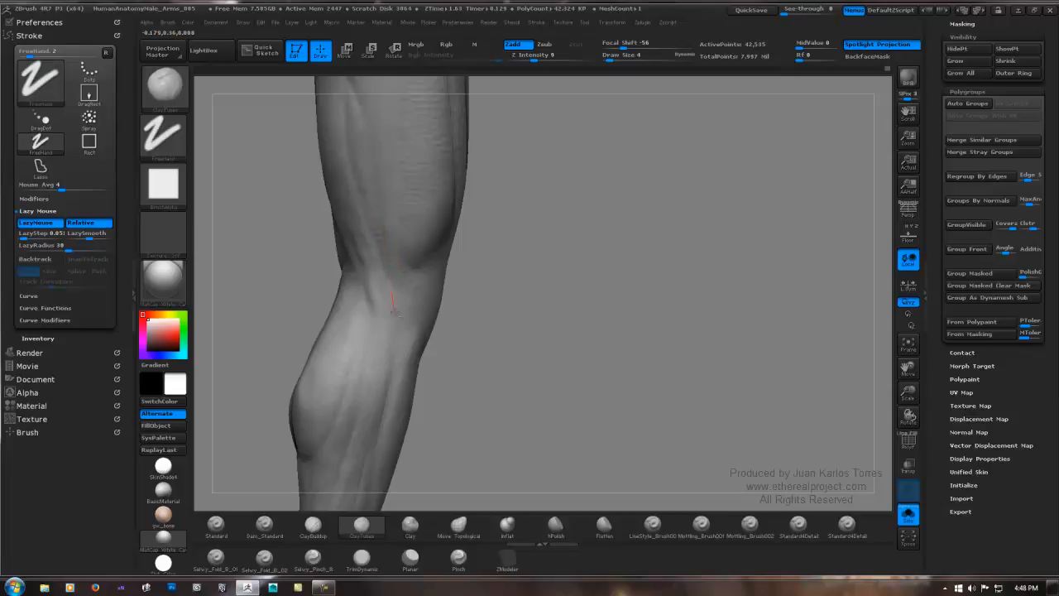
Refine the tendon and hollow on the outer side of the knee with ClayTubes, turning LazyMouse off and smoothing the strokes.
key("shift")
left_click_drag(395, 312, 395, 280)
key("shift")
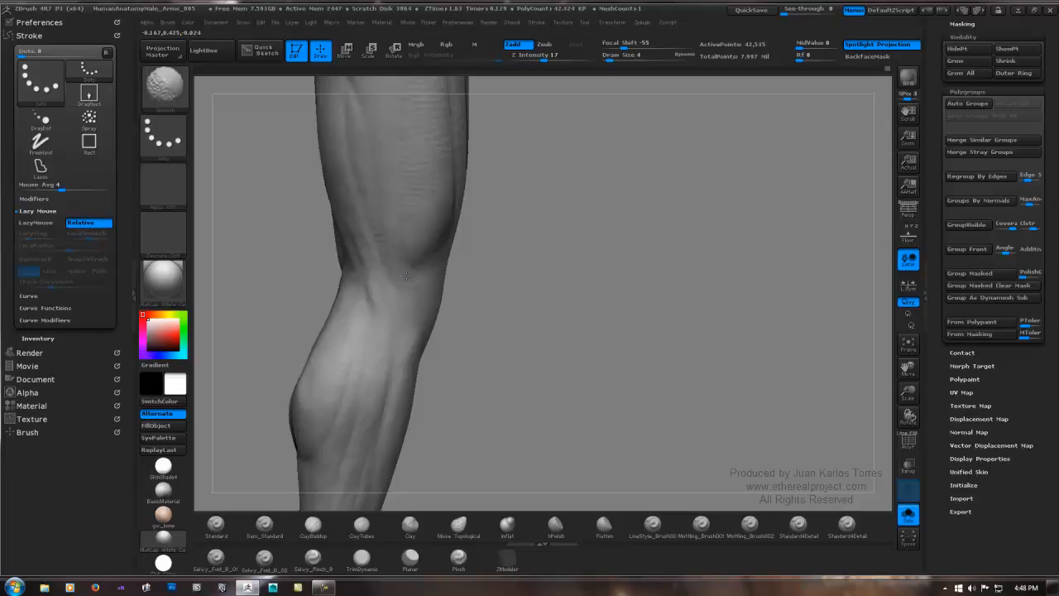
left_click_drag(399, 265, 402, 268, "shift")
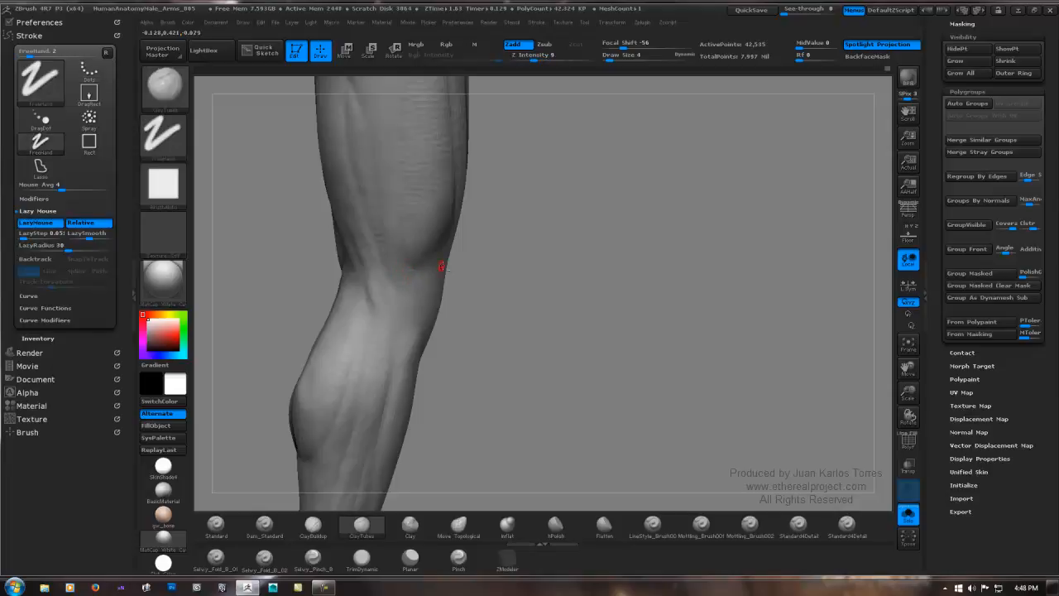
mouse_move(580, 241)
right_mouse_down("ctrl")
mouse_move(569, 217)
mouse_move(539, 259)
mouse_move(544, 248)
mouse_move(485, 277)
mouse_move(572, 253)
right_mouse_up("ctrl")
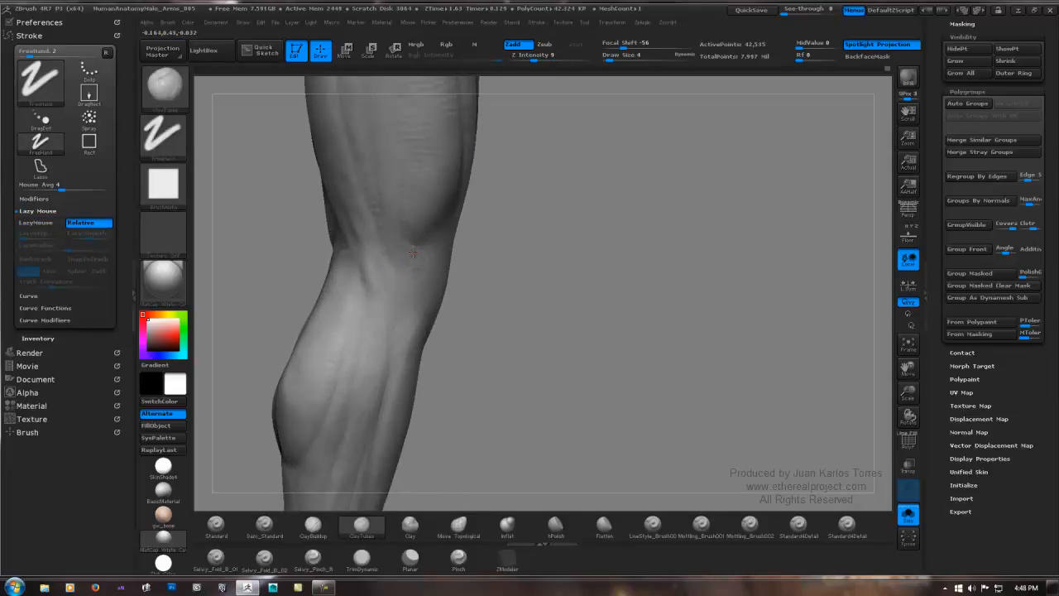
key("shift")
right_click_drag(431, 266, 412, 246, "alt")
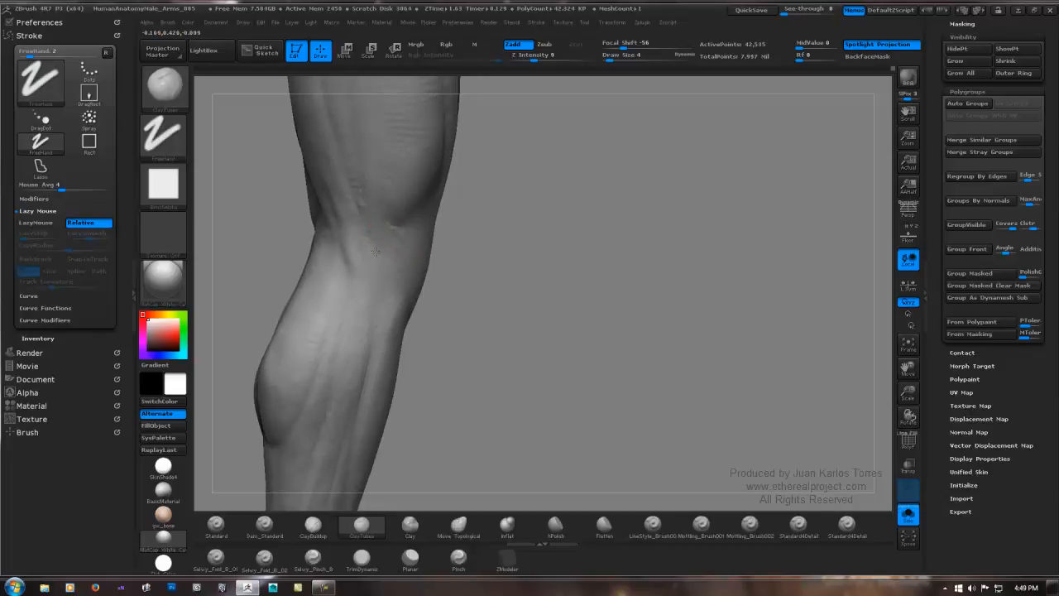
left_click_drag(379, 257, 369, 228, "shift")
mouse_move(504, 242)
right_mouse_down("ctrl")
mouse_move(404, 240)
mouse_move(475, 229)
mouse_move(444, 253)
mouse_move(516, 240)
mouse_move(535, 218)
mouse_move(468, 243)
mouse_move(563, 241)
mouse_move(473, 252)
mouse_move(503, 253)
mouse_move(500, 198)
mouse_move(551, 231)
mouse_move(514, 251)
mouse_move(551, 227)
right_mouse_up("ctrl")
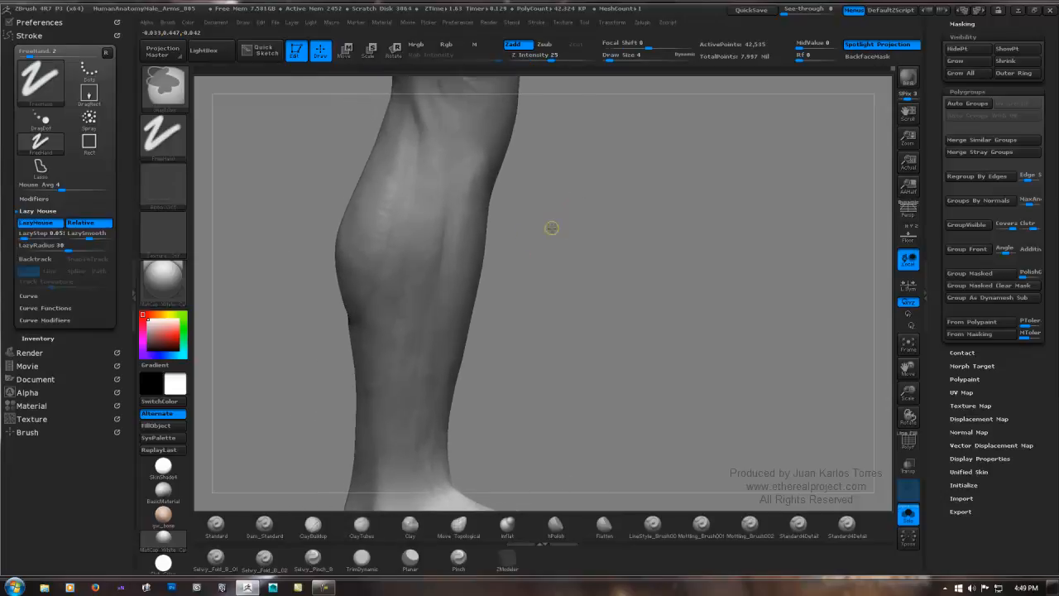
Draw an extensor tendon from the front of the outer ankle across the foot using ClayTubes with LazyMouse, then turn LazyMouse off.
right_click_drag(433, 360, 450, 205, "alt")
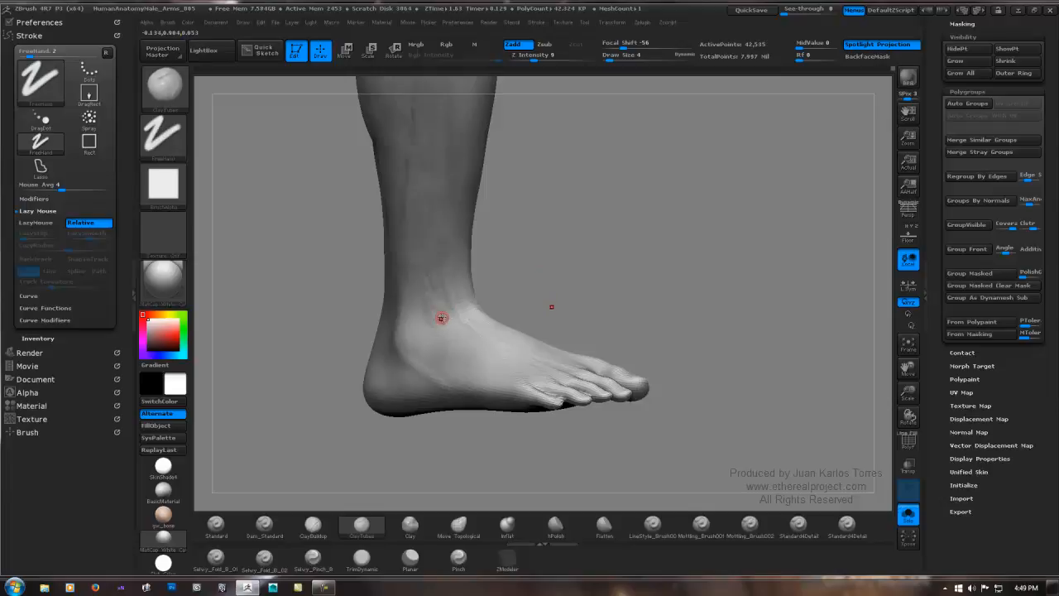
left_click_drag(489, 293, 441, 289, "alt")
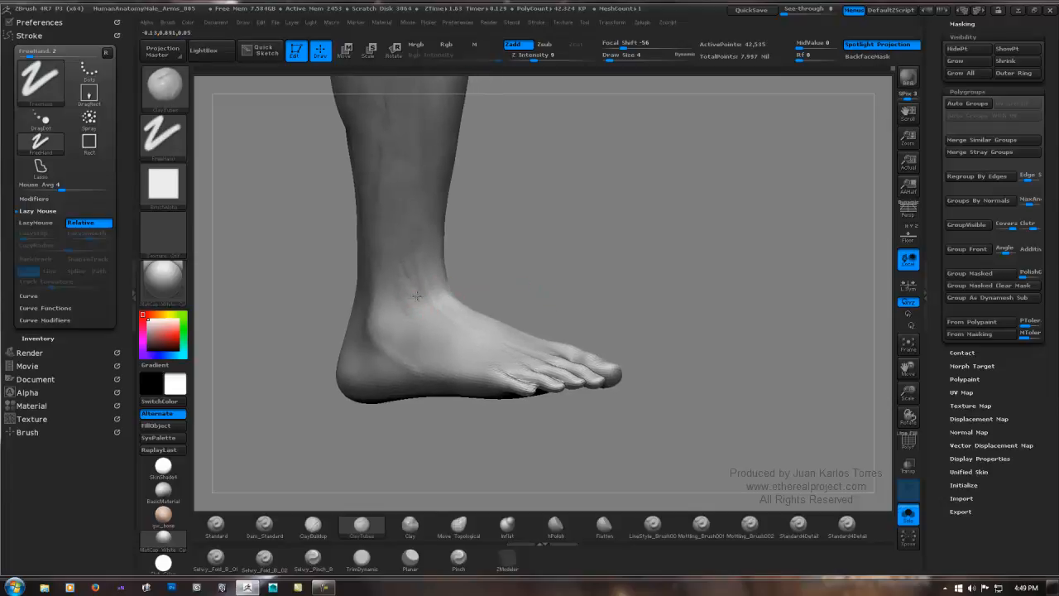
key("l")
left_click_drag(420, 308, 437, 343)
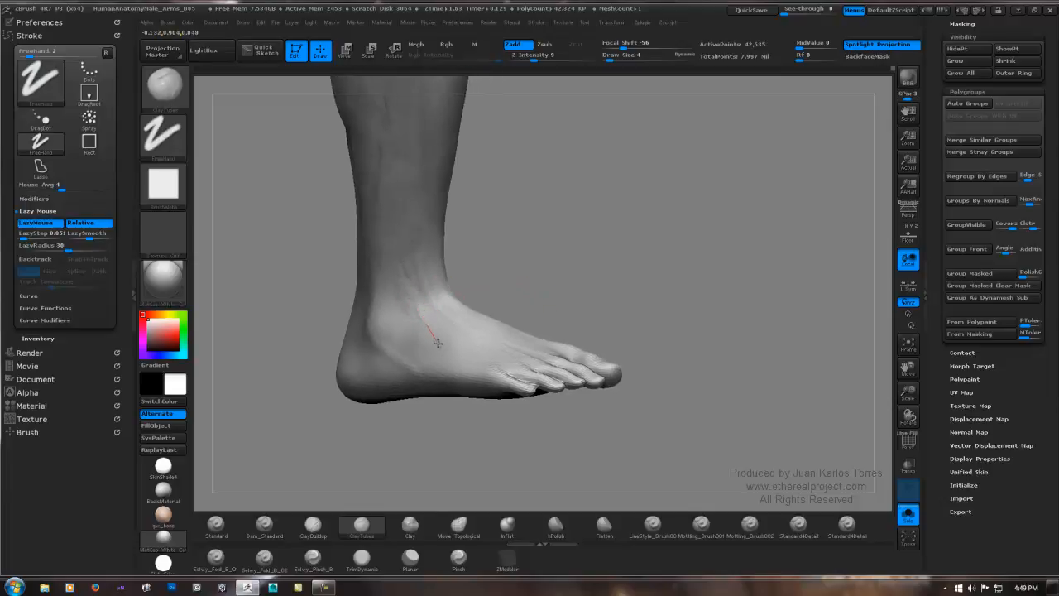
left_click_drag(476, 382, 478, 381)
mouse_move(420, 317)
left_mouse_down()
mouse_move(462, 380)
mouse_move(450, 366)
left_mouse_up()
key("b")
key("s")
key("t")
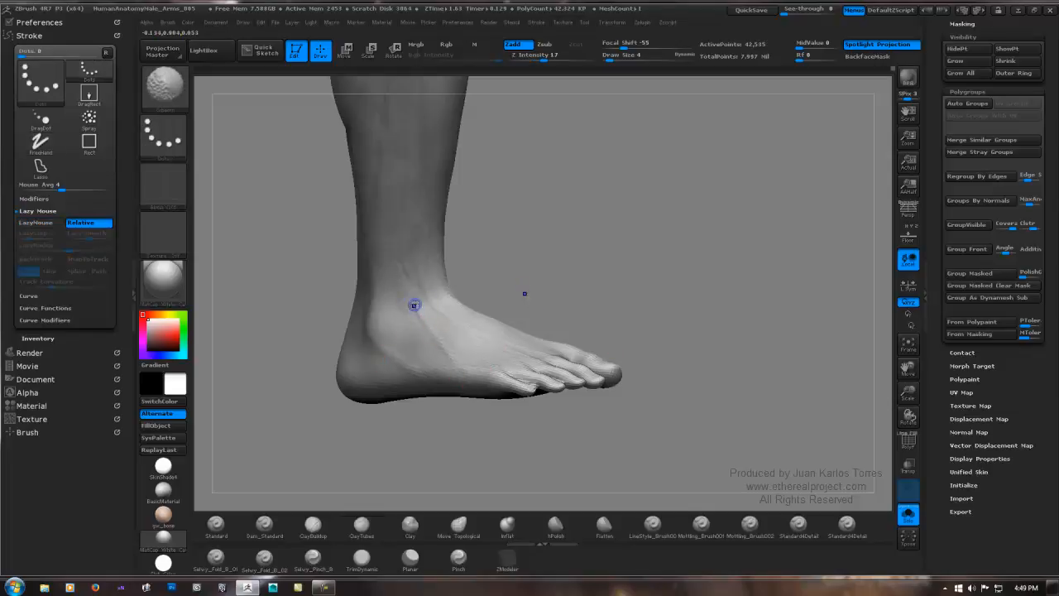
key("b")
key("c")
key("t")
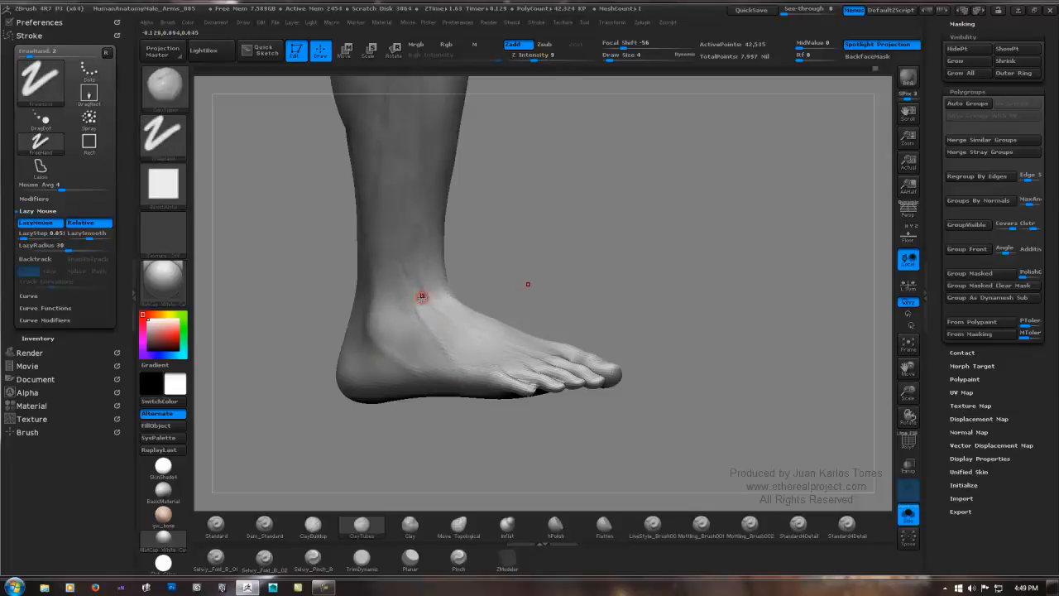
key("l")
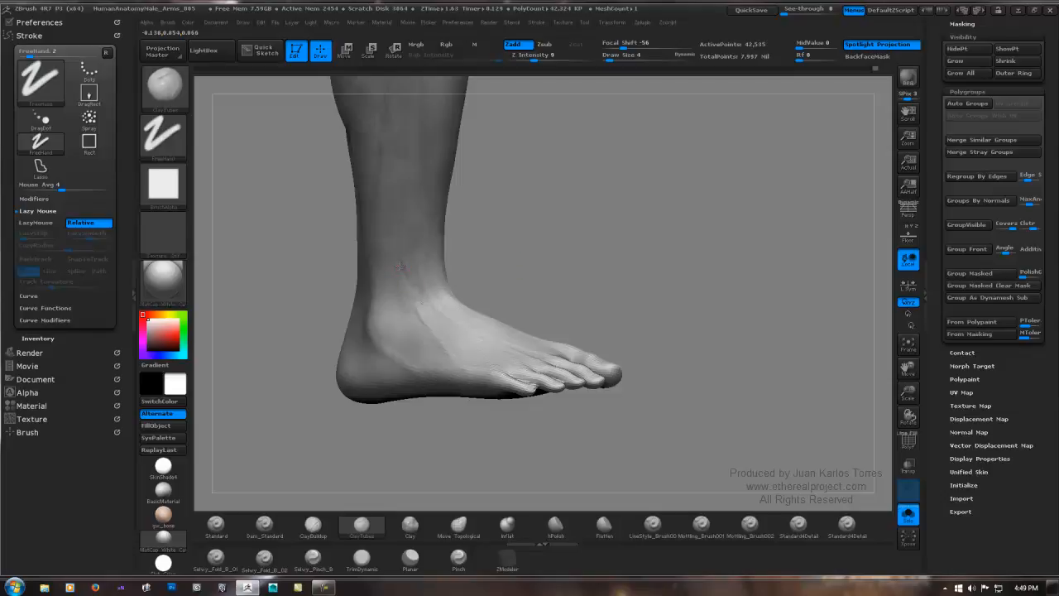
Carve a groove beside the extensor tendon in front of the outer ankle using Dam_Standard at Draw Size 7.
key("b")
key("d")
key("s")
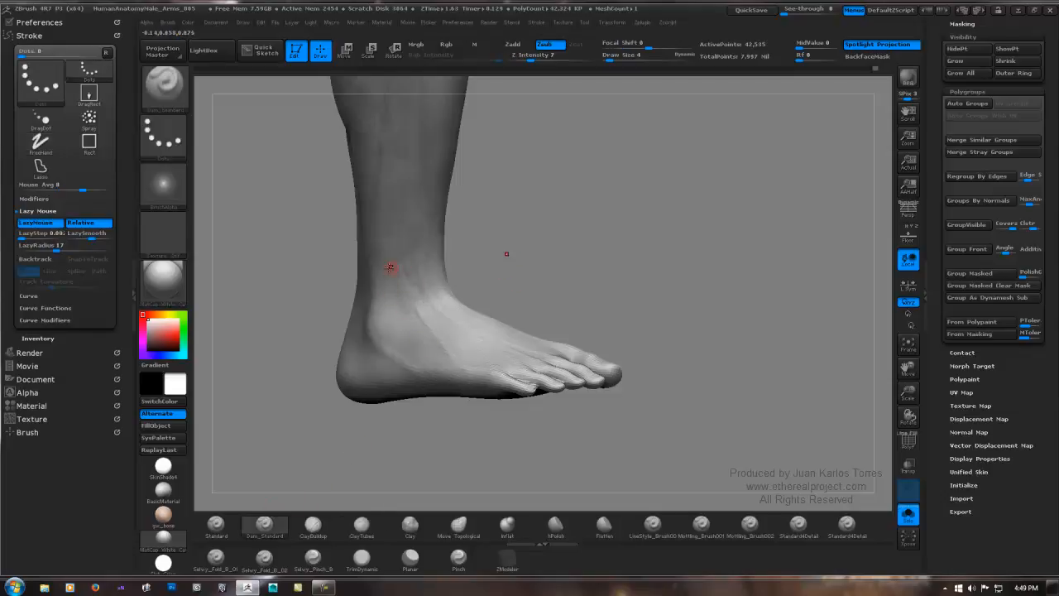
key("space")
left_click_drag(412, 265, 414, 265)
mouse_move(414, 326)
left_mouse_down()
mouse_move(430, 338)
mouse_move(435, 313)
mouse_move(430, 335)
left_mouse_up()
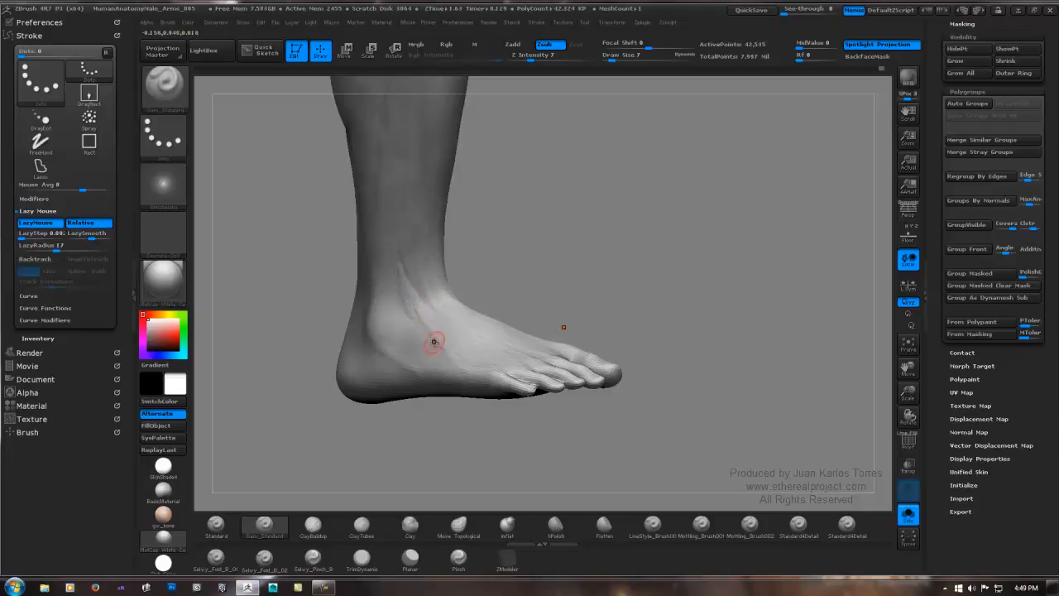
Carve the separation lines between the calf, peroneal and extensor muscles on the upper outer leg with Dam_Standard at Z Intensity 7.
key("b")
key("c")
key("b")
mouse_move(529, 244)
left_mouse_down()
mouse_move(445, 243)
mouse_move(485, 236)
mouse_move(440, 253)
mouse_move(465, 242)
mouse_move(473, 212)
mouse_move(460, 244)
mouse_move(414, 283)
mouse_move(431, 196)
left_mouse_up()
key("b")
key("d")
key("s")
key("b")
key("c")
key("b")
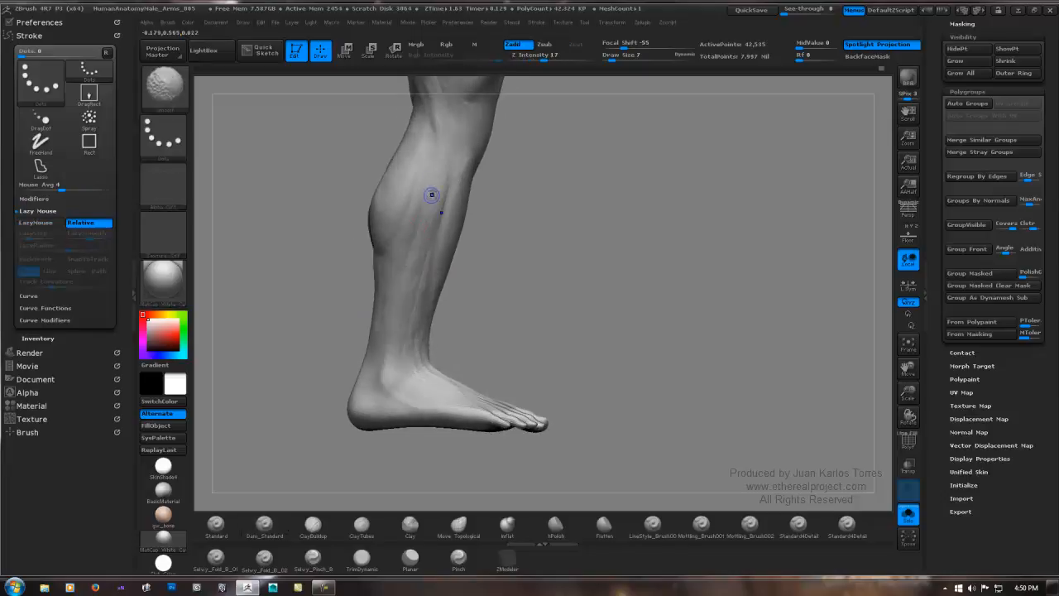
key("b")
key("d")
key("s")
left_click_drag(415, 263, 434, 157)
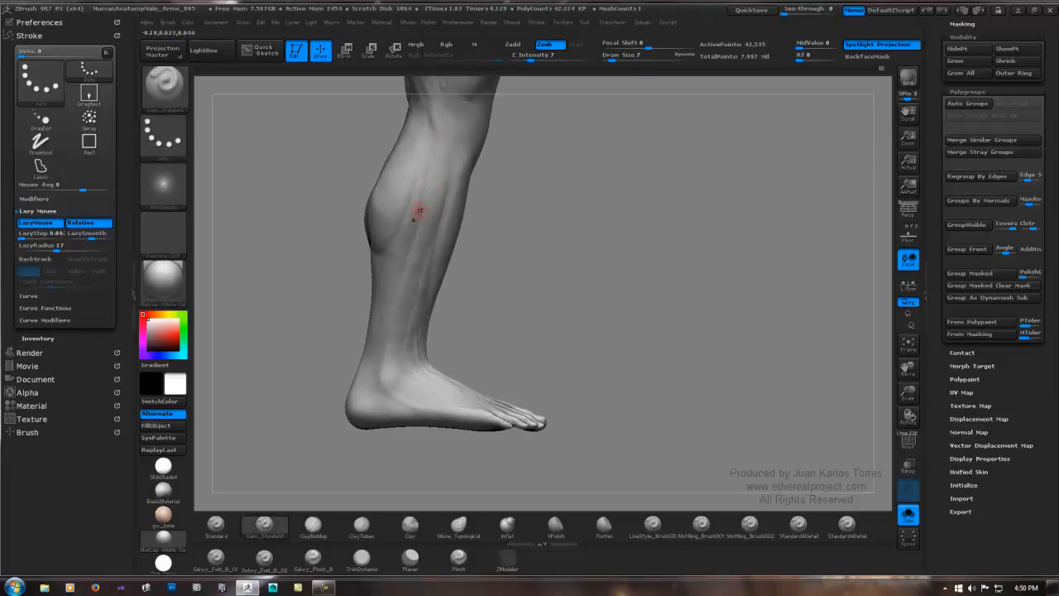
mouse_move(417, 213)
left_mouse_down()
mouse_move(451, 151)
mouse_move(448, 188)
left_mouse_up()
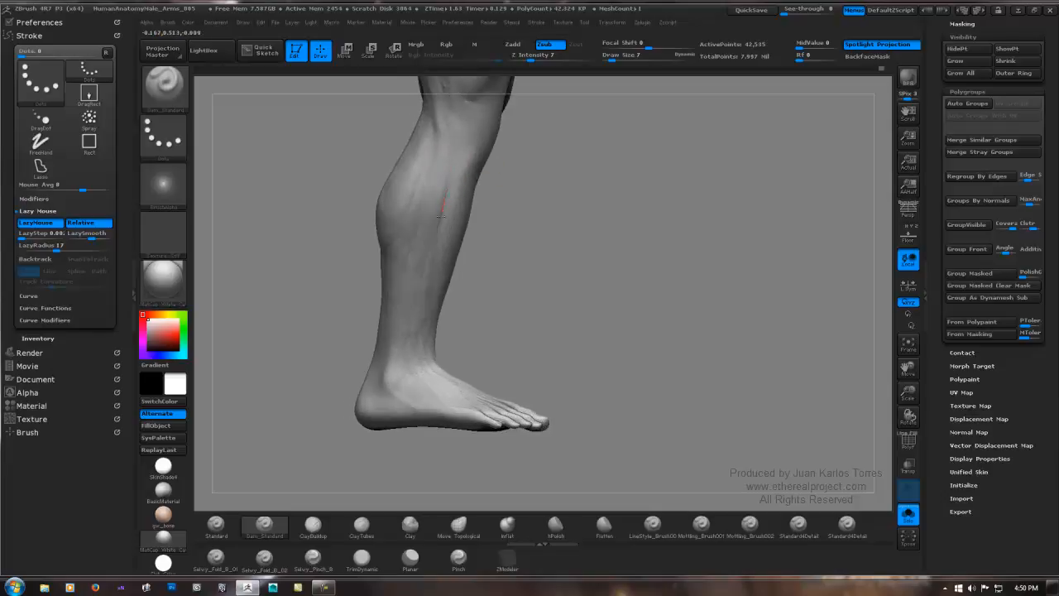
left_click_drag(420, 273, 415, 285)
Deepen the grooves along both edges of the peroneal muscle through the middle of the outer leg with Dam_Standard.
right_click_drag(431, 258, 488, 236)
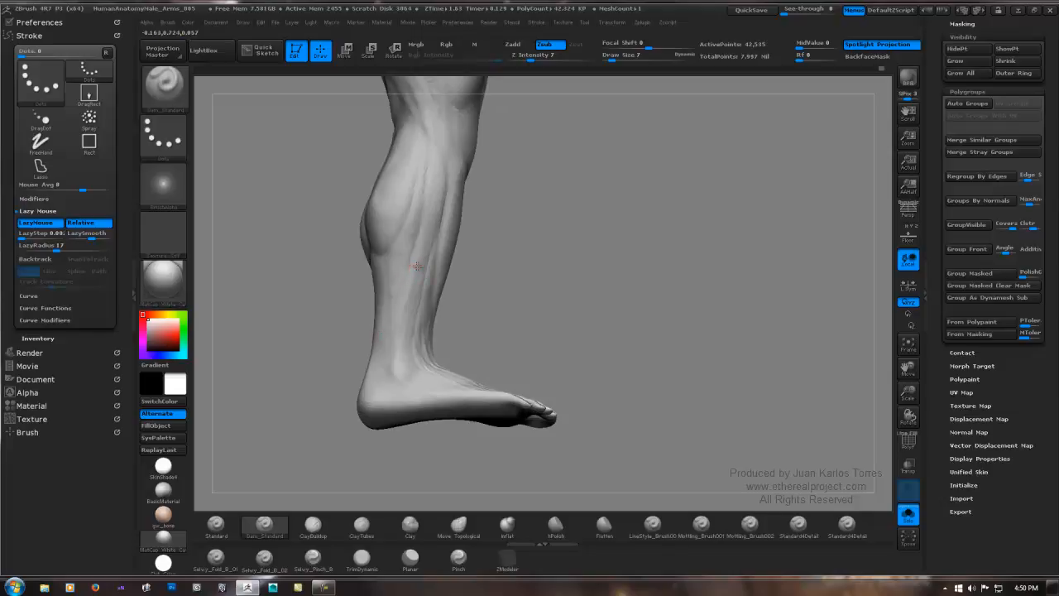
mouse_move(403, 313)
left_mouse_down()
mouse_move(399, 325)
mouse_move(418, 270)
left_mouse_up()
mouse_move(419, 270)
right_mouse_down()
mouse_move(435, 265)
mouse_move(406, 259)
right_mouse_up()
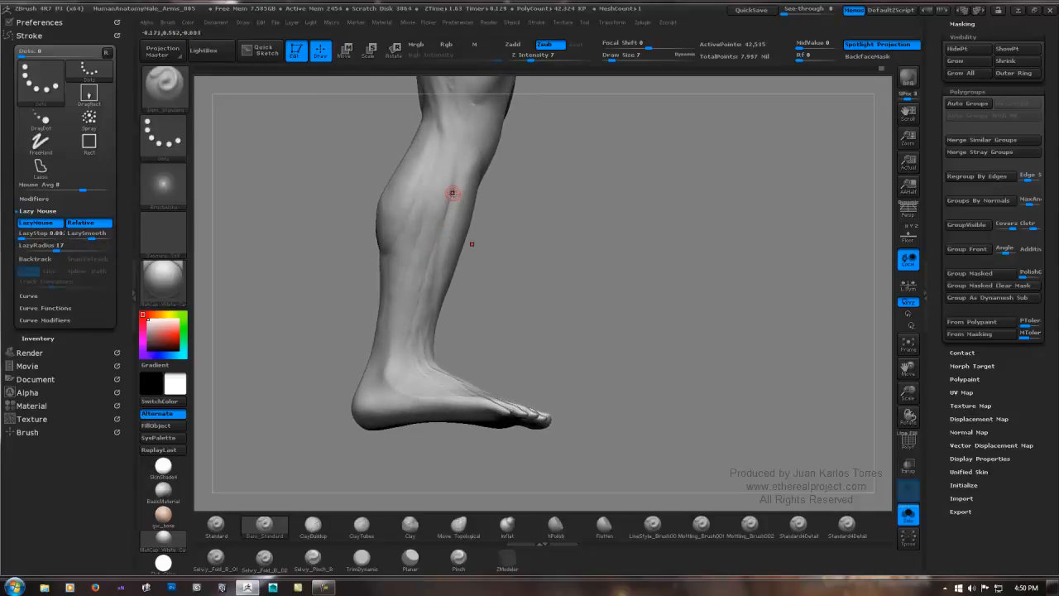
left_click_drag(453, 193, 425, 272)
left_click_drag(444, 226, 433, 251)
right_click_drag(405, 320, 407, 272)
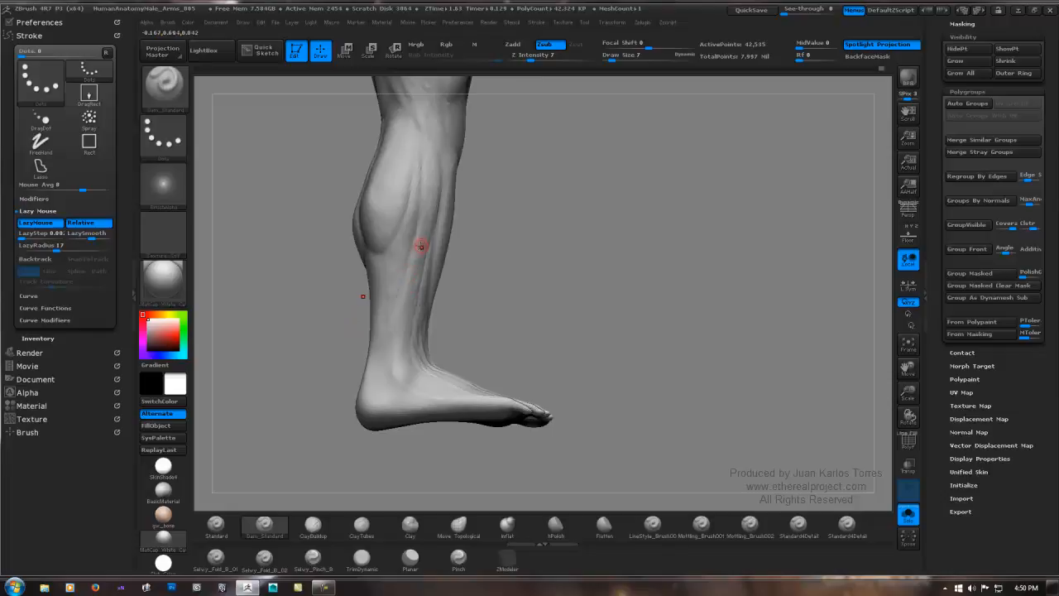
left_click_drag(421, 246, 410, 243)
right_click_drag(417, 261, 412, 260)
left_click_drag(414, 240, 412, 266)
Set Dam_Standard's Z Intensity to 9 and carve the peroneal tendon grooves on the lower leg above the outer ankle.
key("space")
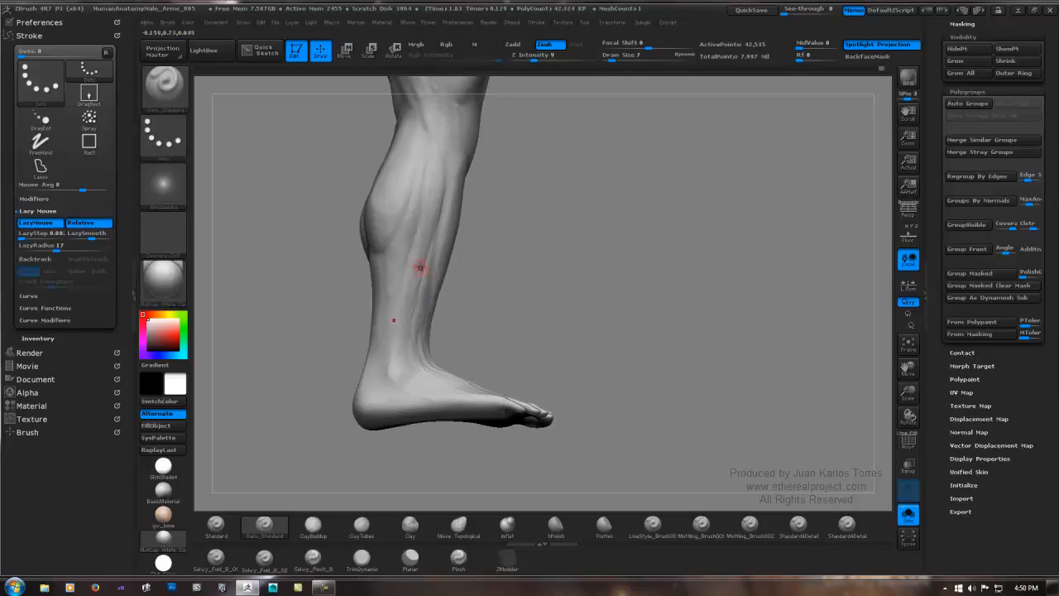
mouse_move(409, 281)
left_mouse_down()
mouse_move(406, 244)
mouse_move(399, 302)
left_mouse_up()
left_click_drag(390, 361, 405, 273)
mouse_move(393, 325)
left_mouse_down()
mouse_move(407, 263)
mouse_move(408, 282)
left_mouse_up()
mouse_move(405, 318)
left_mouse_down()
mouse_move(433, 272)
mouse_move(447, 287)
mouse_move(409, 292)
mouse_move(433, 241)
left_mouse_up()
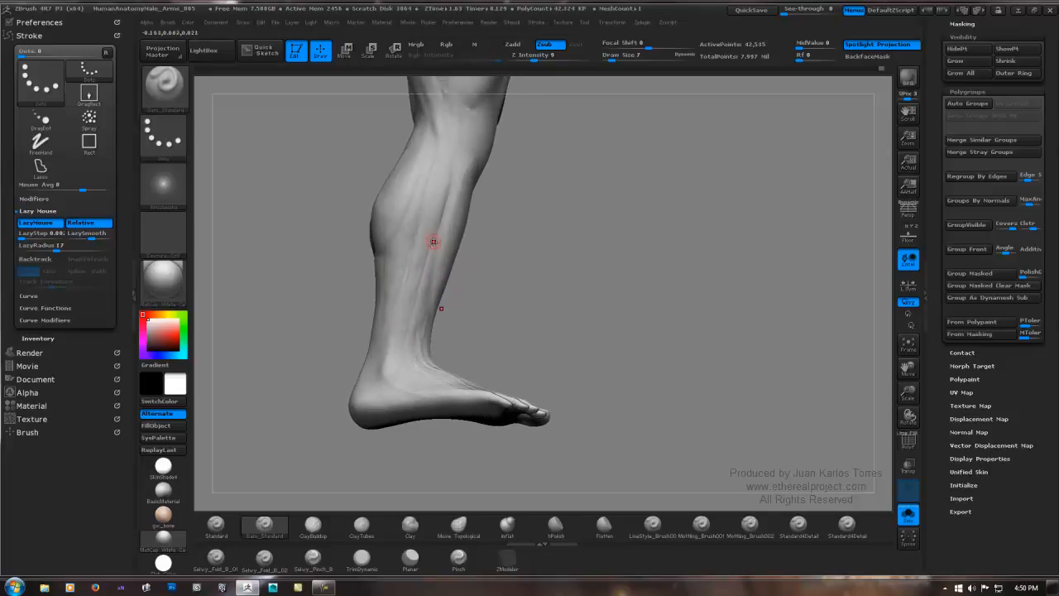
Continue the Dam_Standard grooves down around the outer ankle and smooth the crease below it on the foot.
mouse_move(414, 296)
left_mouse_down()
mouse_move(407, 284)
mouse_move(406, 298)
mouse_move(418, 286)
mouse_move(417, 315)
mouse_move(427, 315)
mouse_move(403, 331)
mouse_move(395, 364)
mouse_move(409, 401)
left_mouse_up()
mouse_move(416, 359)
right_mouse_down()
mouse_move(402, 371)
mouse_move(404, 392)
mouse_move(390, 390)
right_mouse_up()
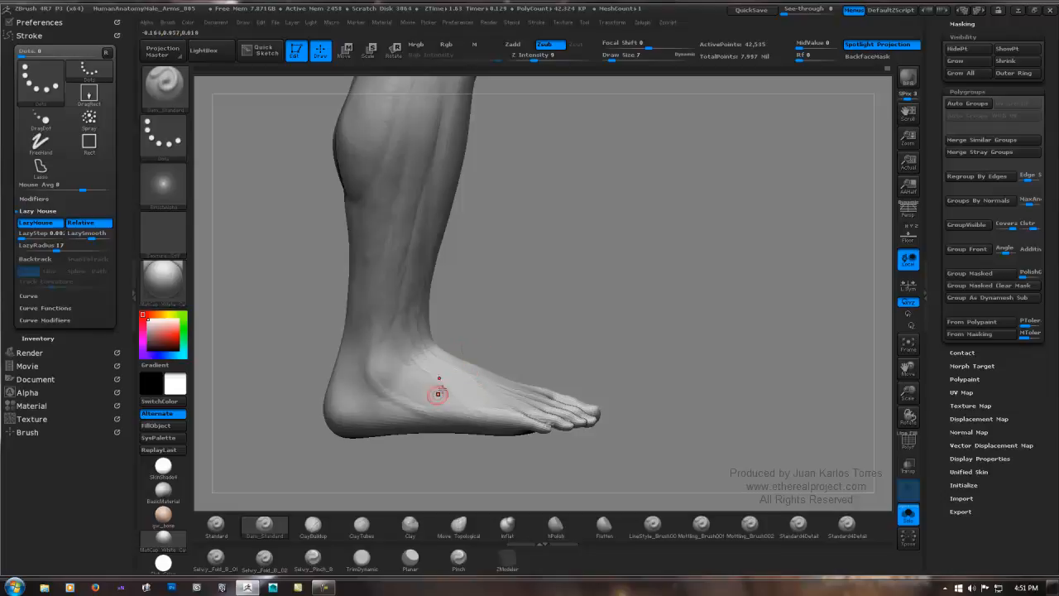
left_click_drag(413, 407, 408, 410, "shift")
mouse_move(419, 362)
right_mouse_down()
mouse_move(431, 331)
mouse_move(397, 315)
mouse_move(412, 308)
mouse_move(443, 200)
mouse_move(441, 209)
right_mouse_up()
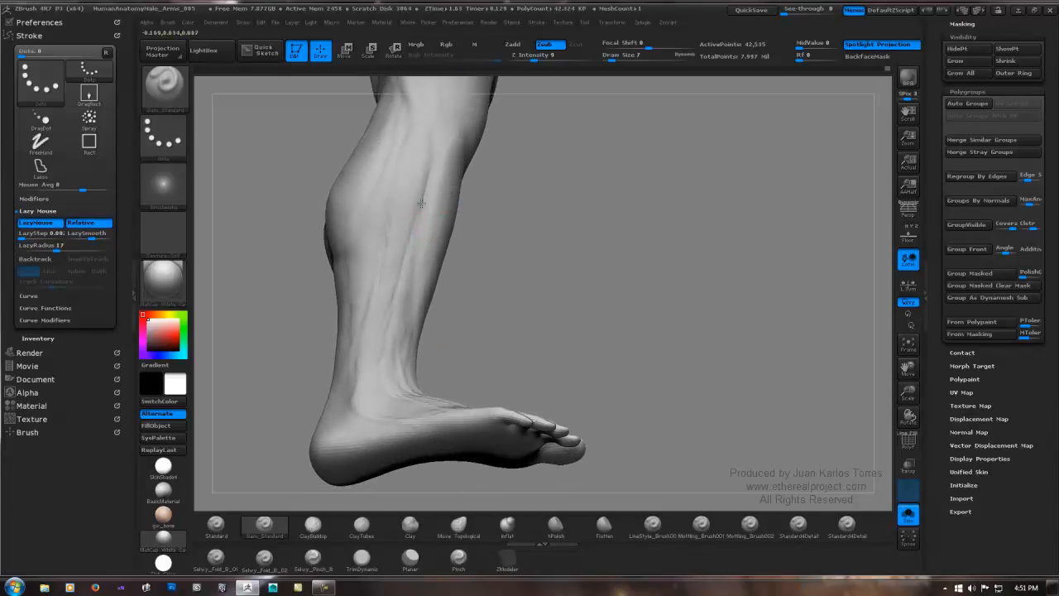
Deepen the long groove between the peroneal and extensor muscles from below the knee down the outer leg with Dam_Standard.
left_click_drag(423, 203, 413, 330)
right_click_drag(423, 260, 416, 355, "alt")
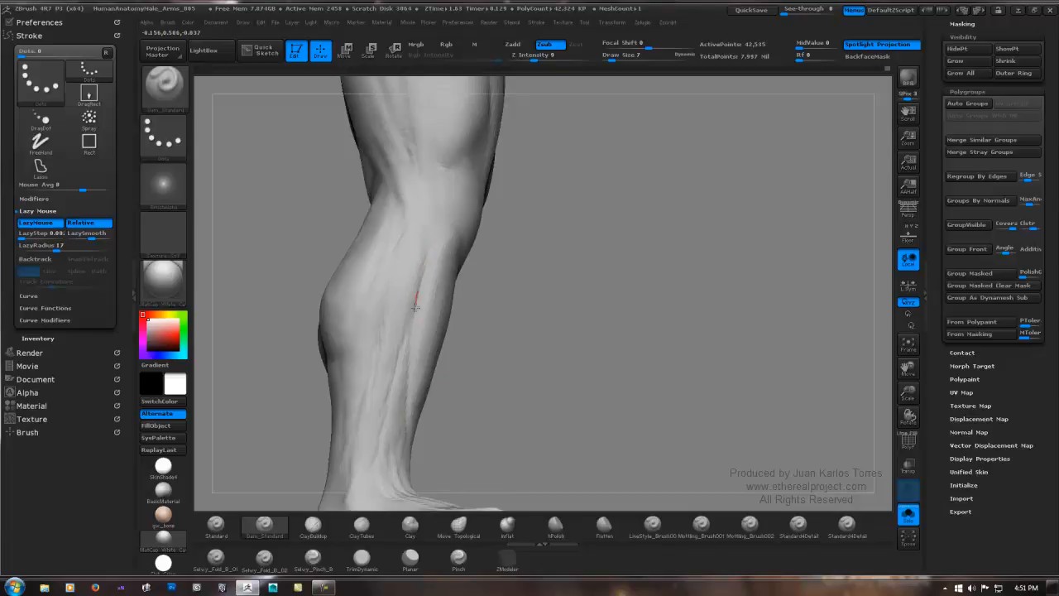
right_click_drag(433, 367, 449, 246, "alt")
right_click_drag(450, 246, 439, 266)
right_click_drag(425, 313, 397, 315)
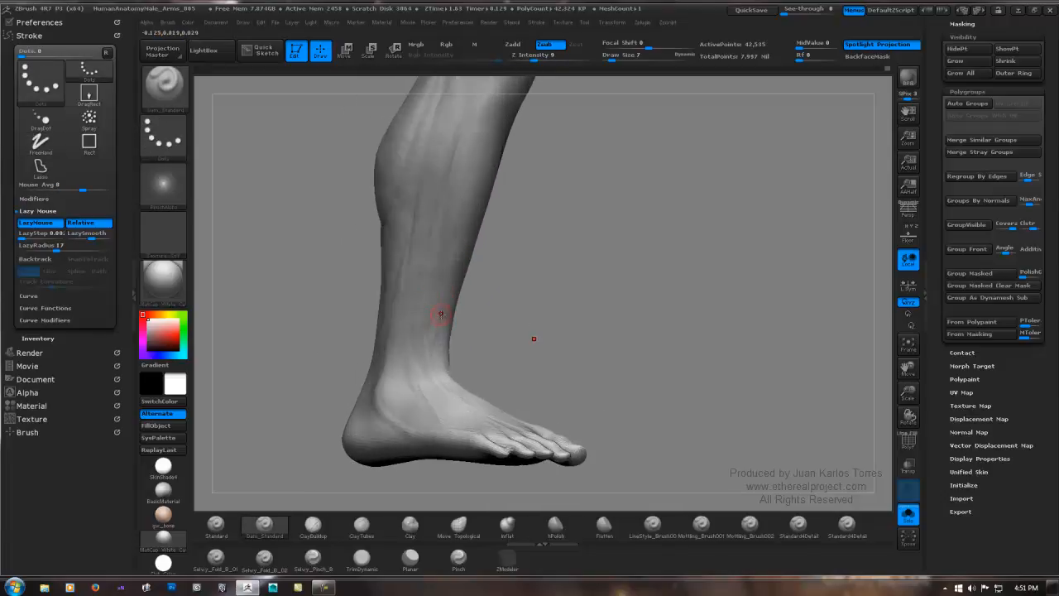
right_click_drag(435, 376, 429, 348)
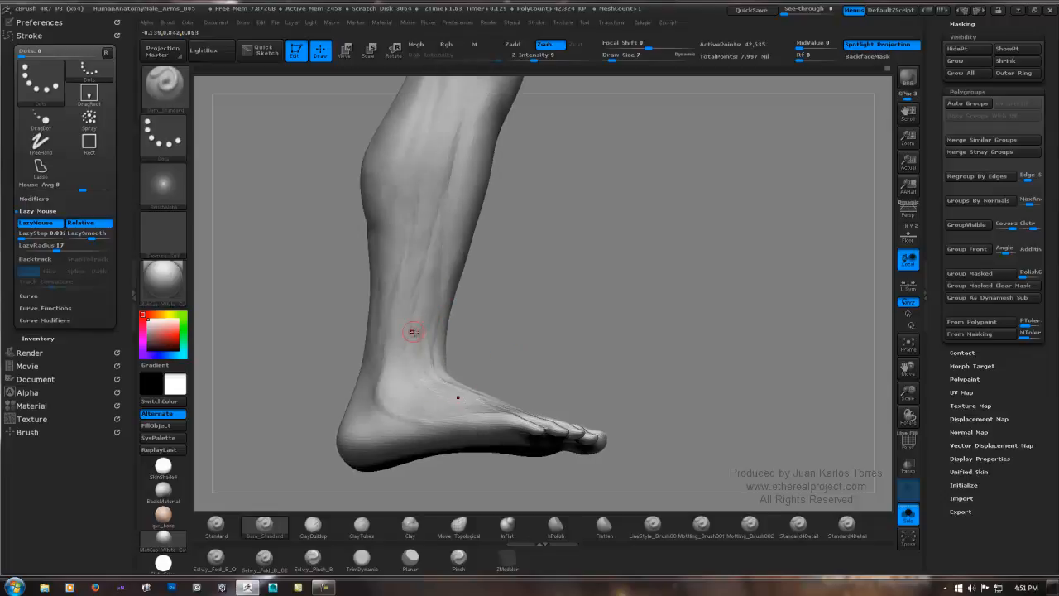
Carve the lower end of the muscle groove down to the outer ankle bone, undoing the last Dam_Standard stroke.
right_click_drag(428, 303, 433, 230)
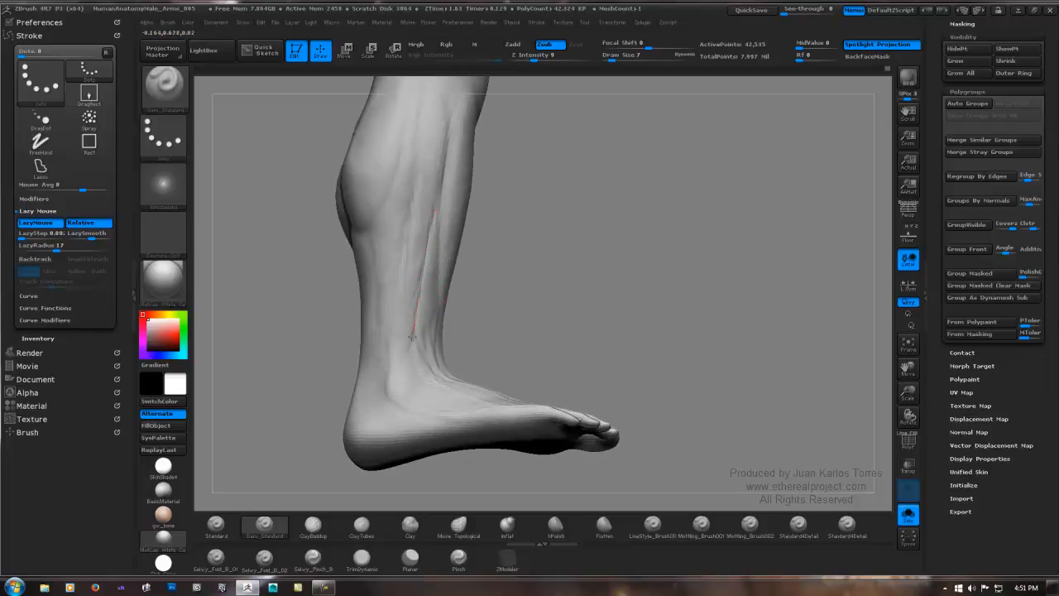
left_click_drag(398, 366, 395, 373)
right_click_drag(396, 372, 416, 364)
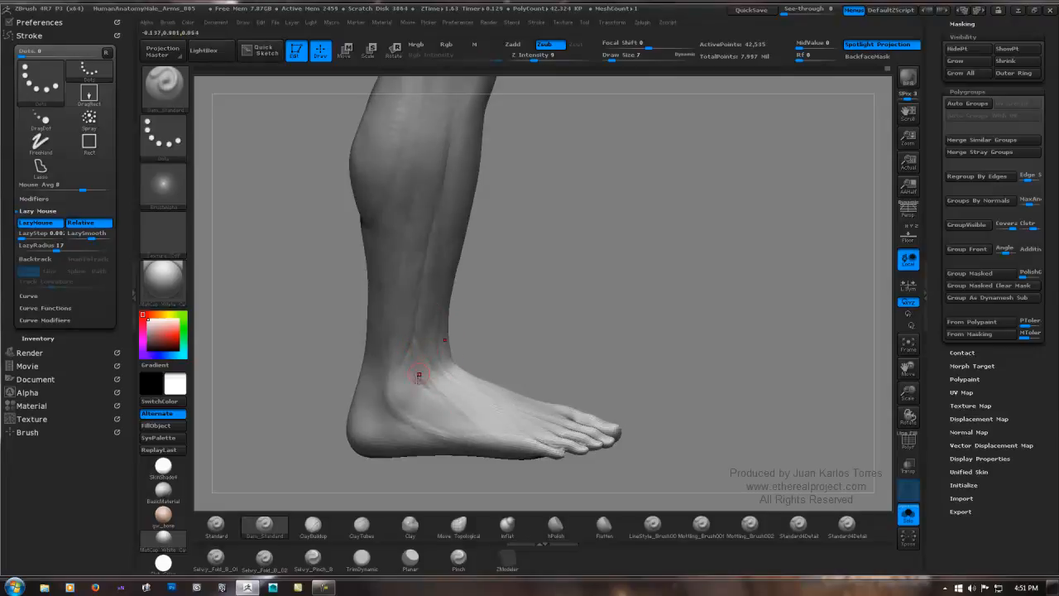
mouse_move(408, 350)
left_mouse_down()
mouse_move(400, 380)
mouse_move(426, 331)
left_mouse_up()
mouse_move(413, 382)
left_mouse_down()
mouse_move(416, 397)
mouse_move(393, 349)
mouse_move(411, 319)
left_mouse_up()
key("ctrl+z")
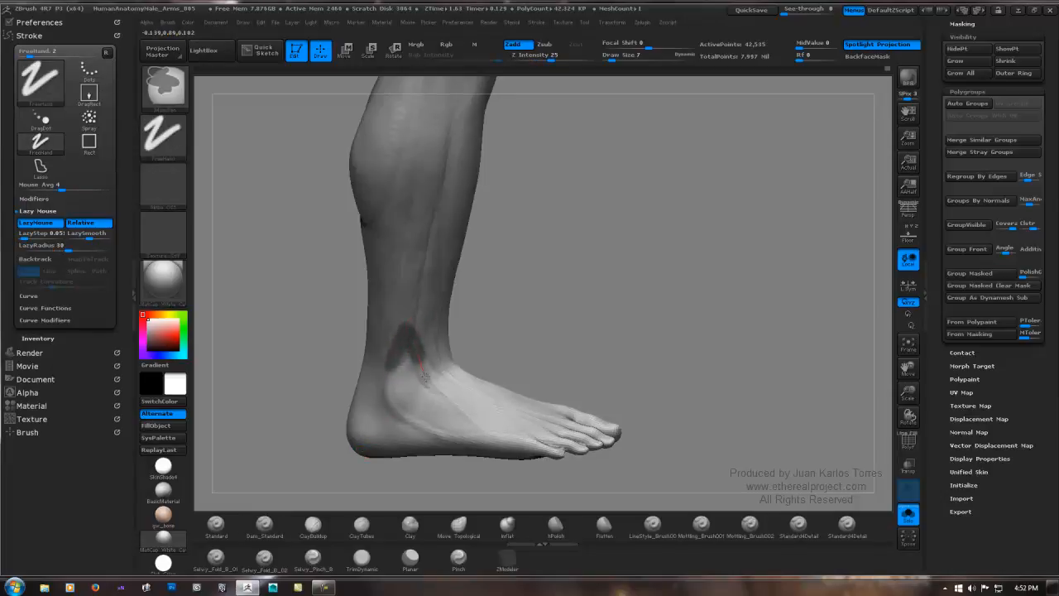
Mask the tendons forming an inverted V above the outer ankle and build up the ankle bone with ClayTubes.
left_click_drag(425, 377, 443, 399, "ctrl")
left_click_drag(409, 333, 389, 377, "ctrl")
left_click(362, 524)
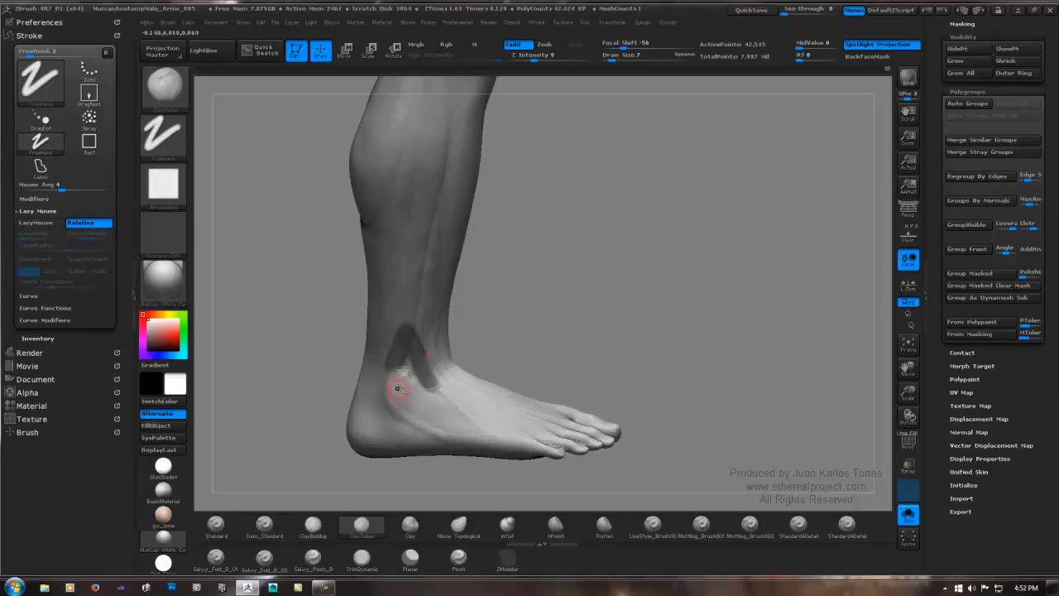
left_click_drag(406, 371, 397, 387, "shift")
left_click_drag(411, 405, 397, 402)
left_click_drag(405, 403, 409, 384)
key("shift")
mouse_move(622, 291)
left_mouse_down()
mouse_move(409, 326)
mouse_move(573, 301)
mouse_move(555, 320)
left_mouse_up()
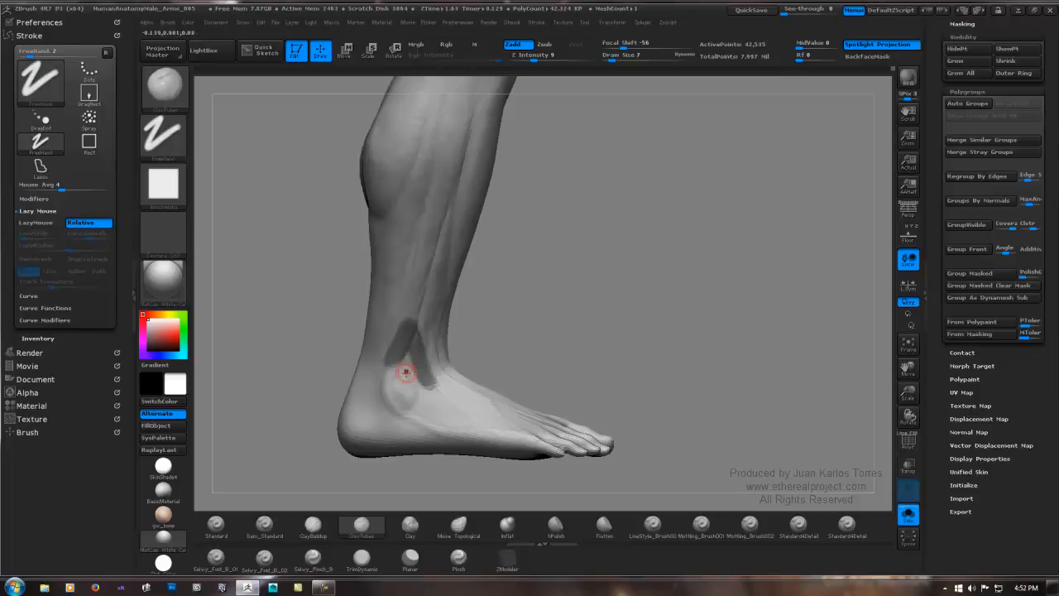
Clear the mask and carve the tendon grooves down the front and outer side of the ankle with Dam_Standard.
key("b")
key("s")
key("t")
key("b")
key("c")
key("t")
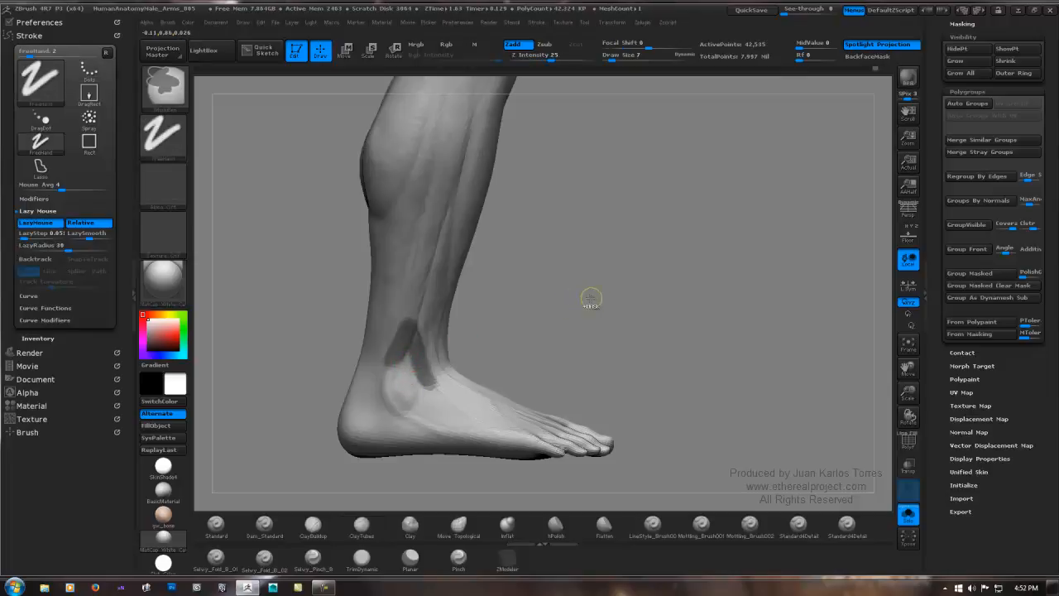
mouse_move(617, 289)
left_mouse_down()
mouse_move(504, 302)
mouse_move(553, 298)
mouse_move(471, 333)
mouse_move(575, 283)
left_mouse_up()
left_click(264, 523)
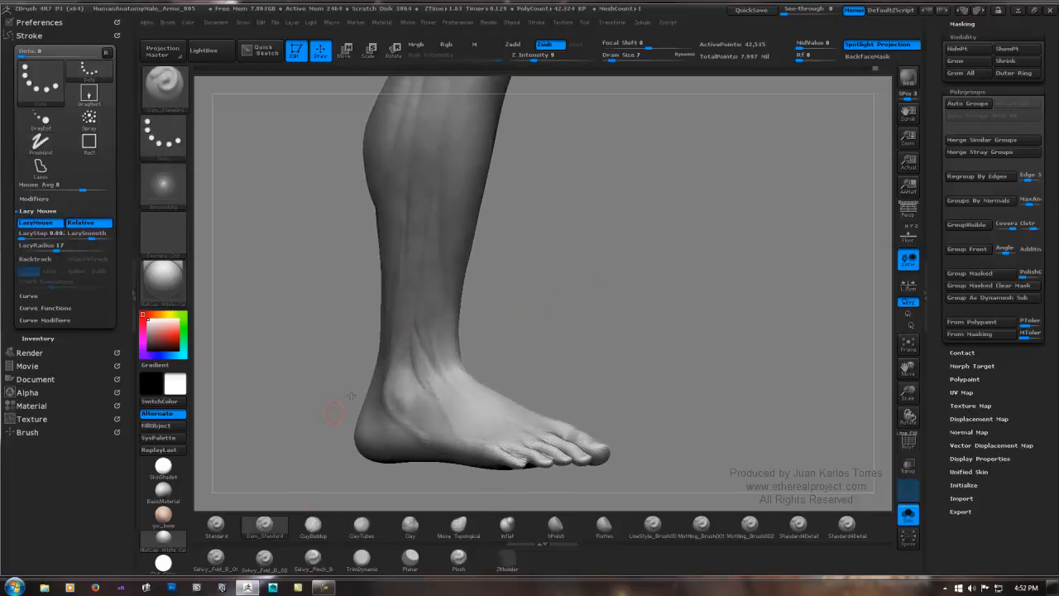
left_click_drag(331, 407, 427, 285)
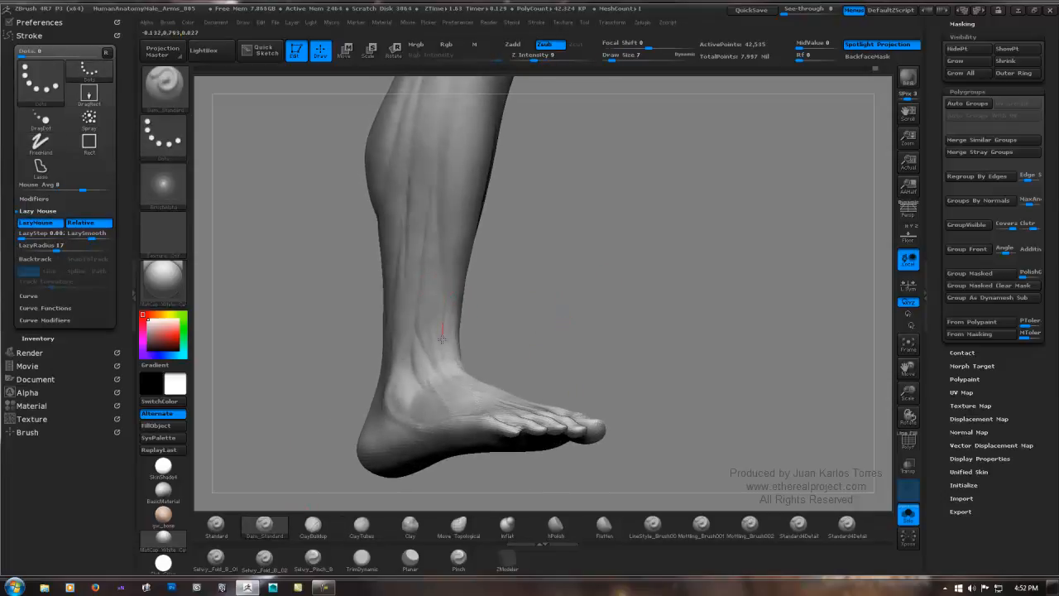
left_click_drag(439, 312, 425, 329)
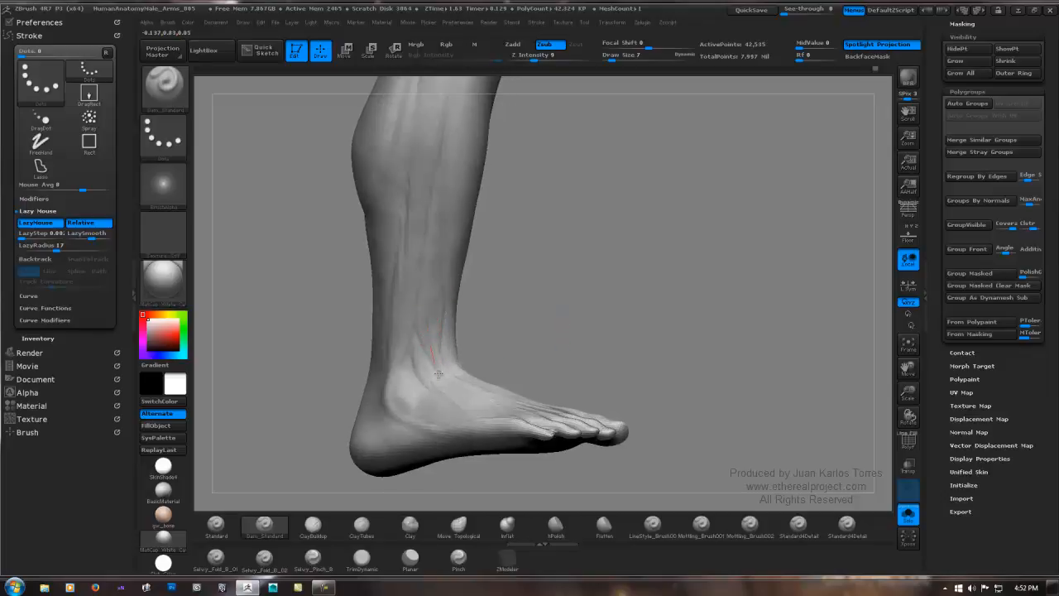
left_click_drag(435, 373, 403, 315)
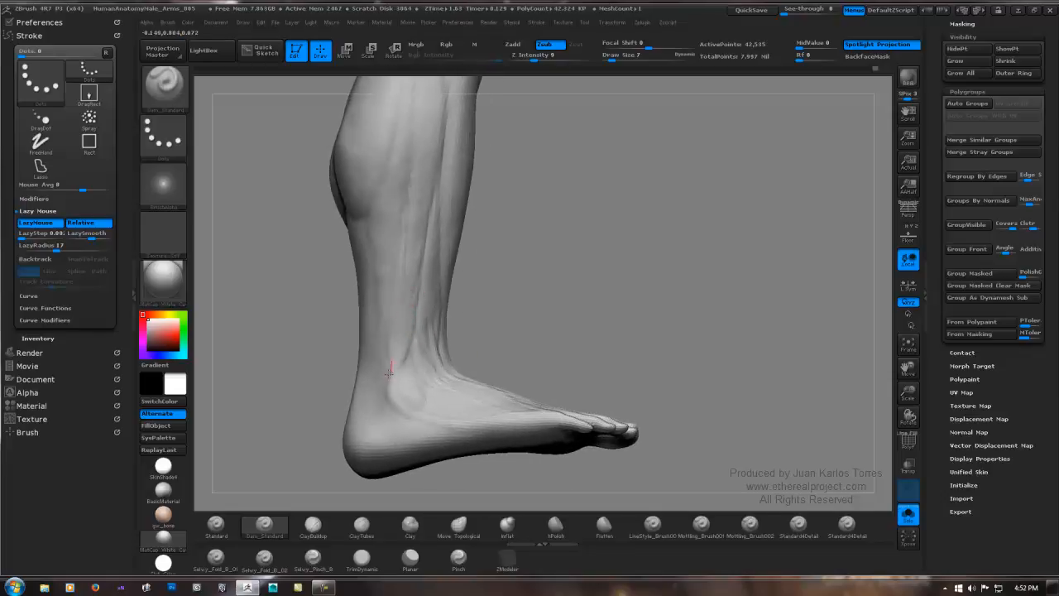
left_click_drag(397, 364, 423, 284)
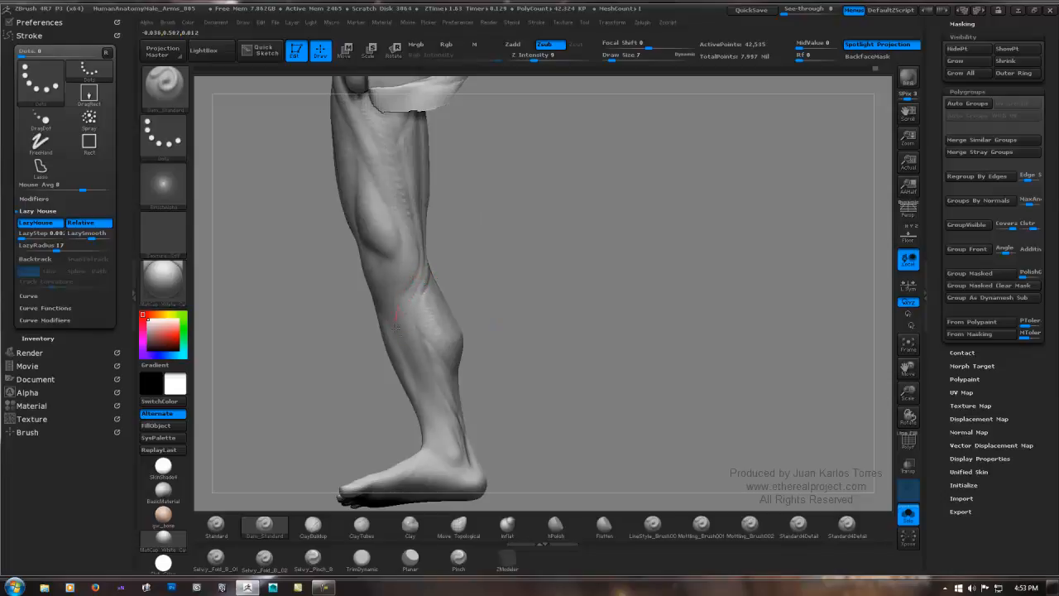
Carve and smooth the grooves outlining the hollow between the outer ankle bone and the Achilles tendon with Dam_Standard.
left_click_drag(471, 261, 539, 272)
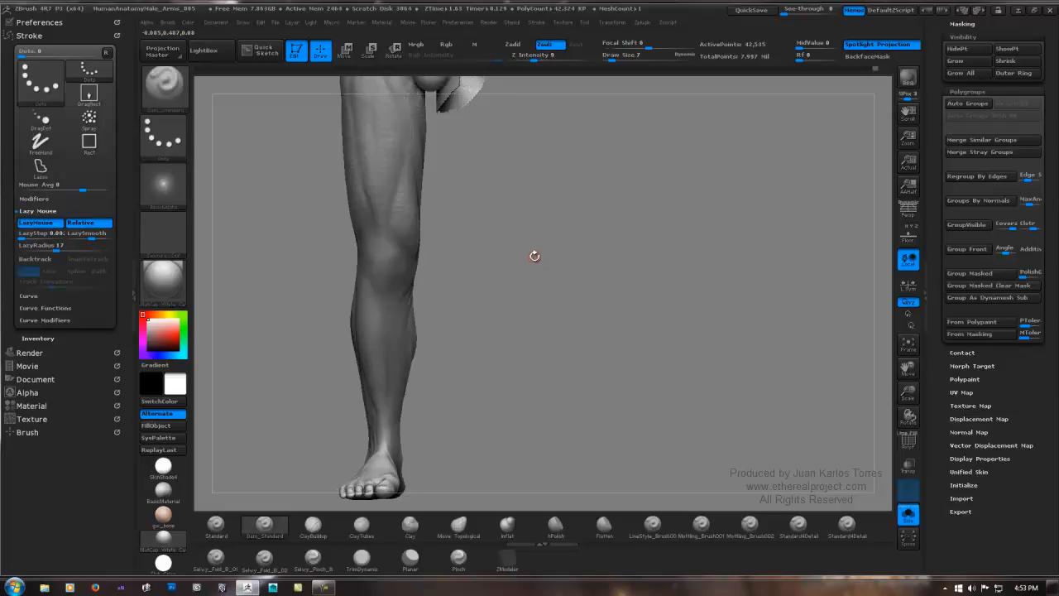
left_click_drag(468, 325, 526, 226)
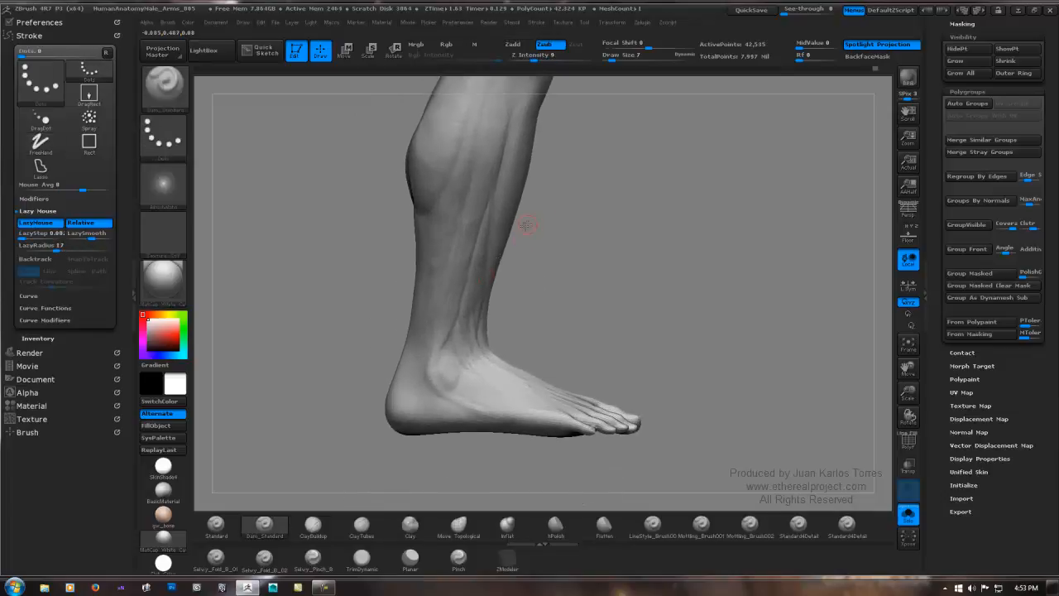
mouse_move(441, 273)
right_mouse_down()
mouse_move(473, 268)
mouse_move(454, 270)
right_mouse_up()
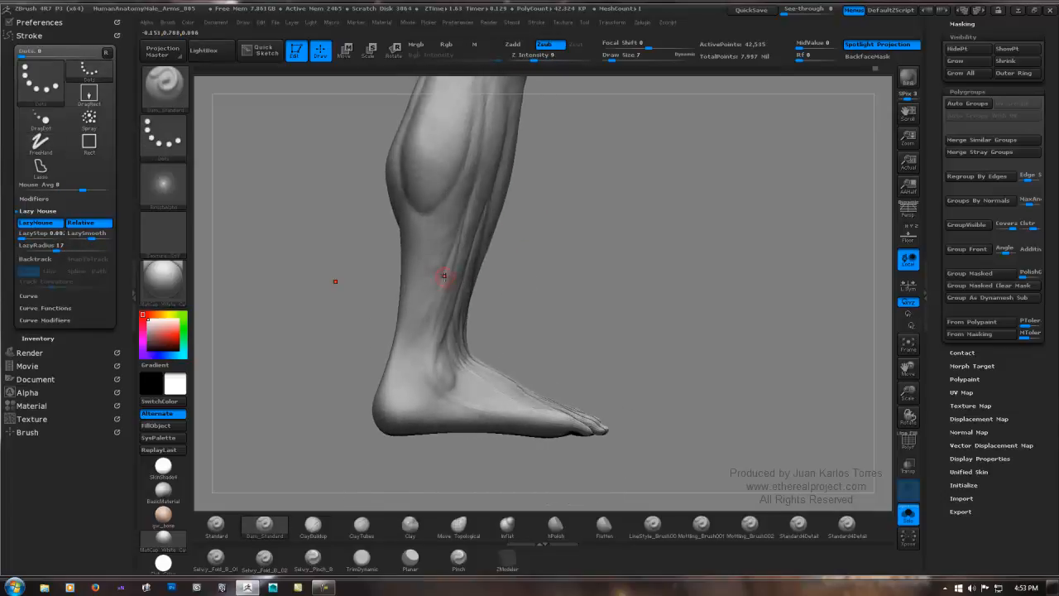
right_click_drag(417, 326, 549, 307)
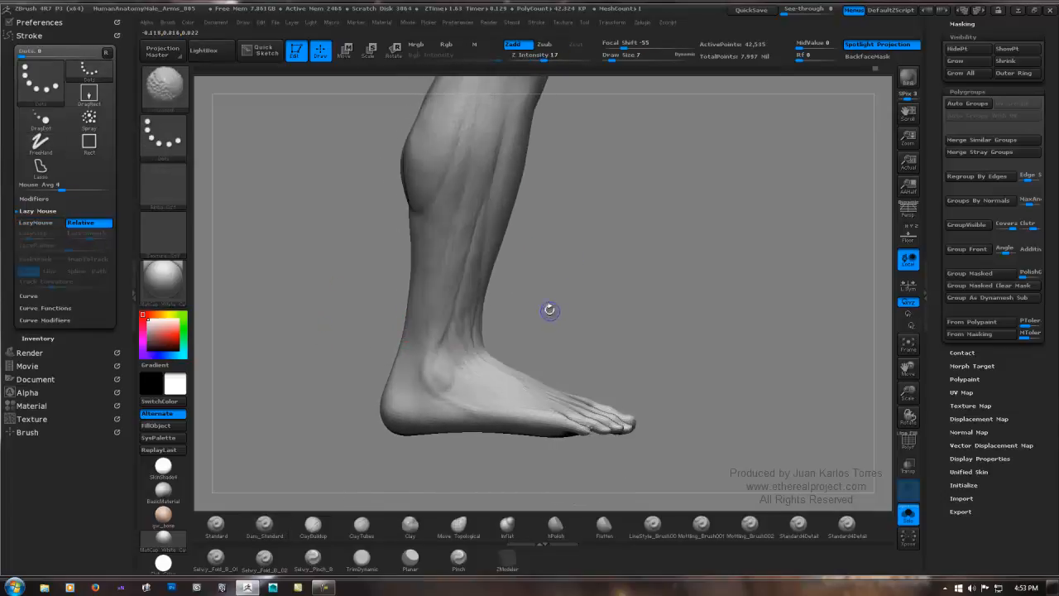
right_click_drag(427, 350, 411, 337)
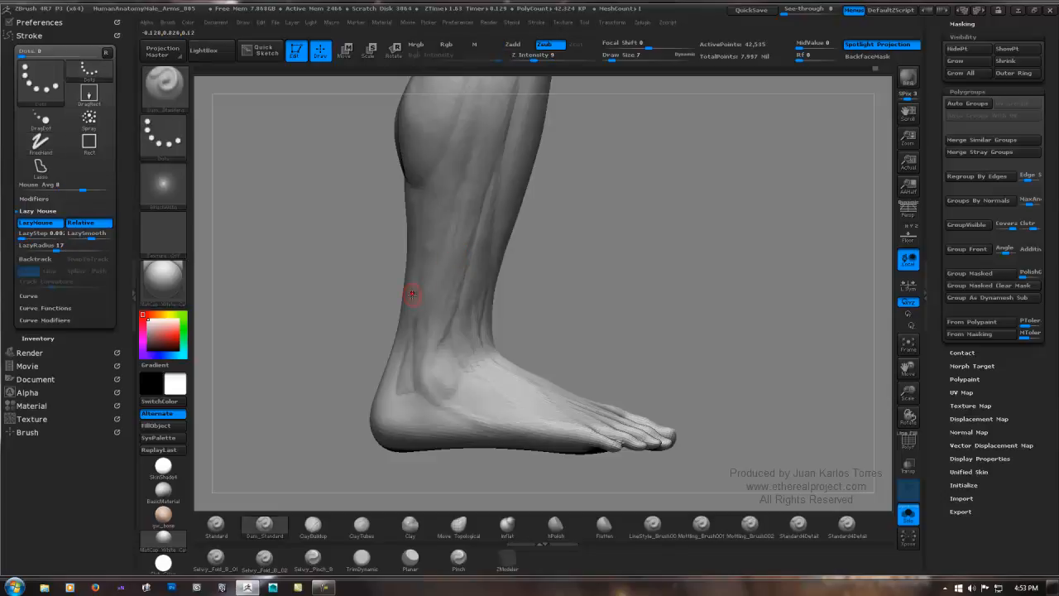
right_click_drag(406, 342, 471, 297)
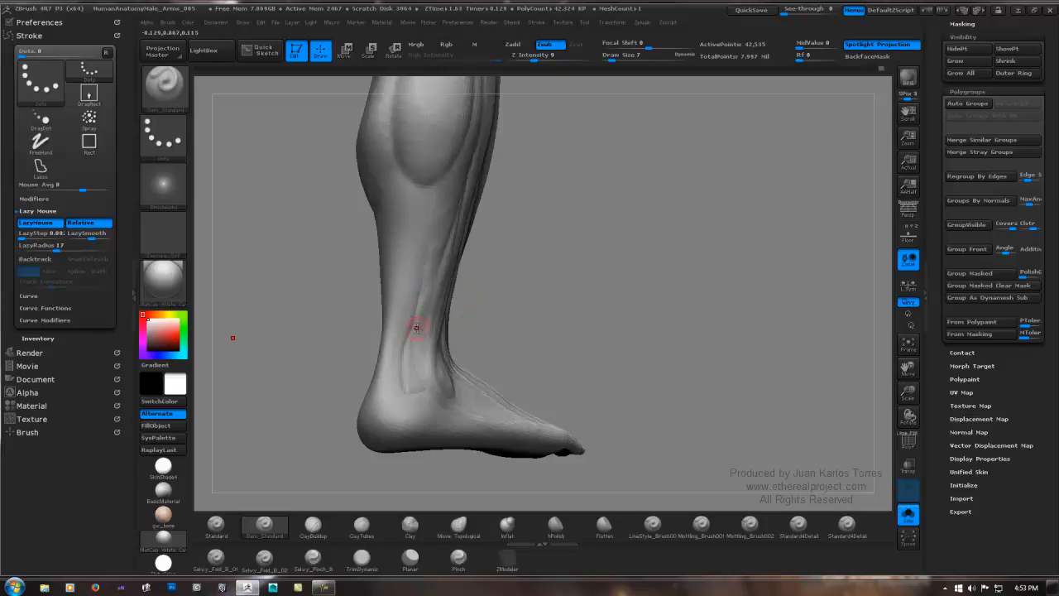
Carve the groove in front of the Achilles tendon on the inner side of the ankle, down to the heel, with Dam_Standard.
right_click_drag(433, 314, 534, 296)
key("b")
key("d")
key("s")
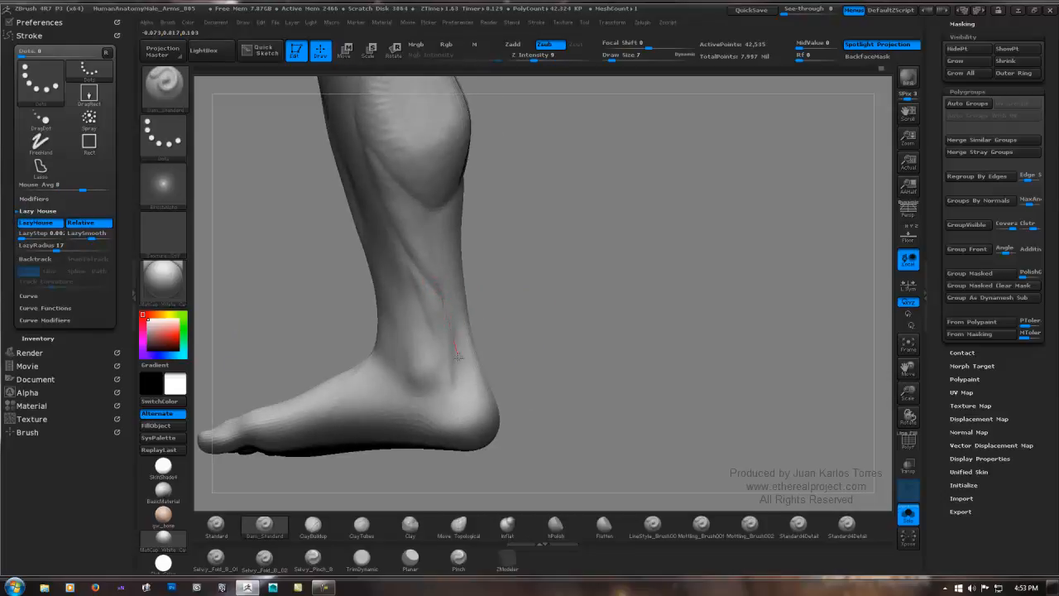
left_click_drag(466, 376, 456, 339)
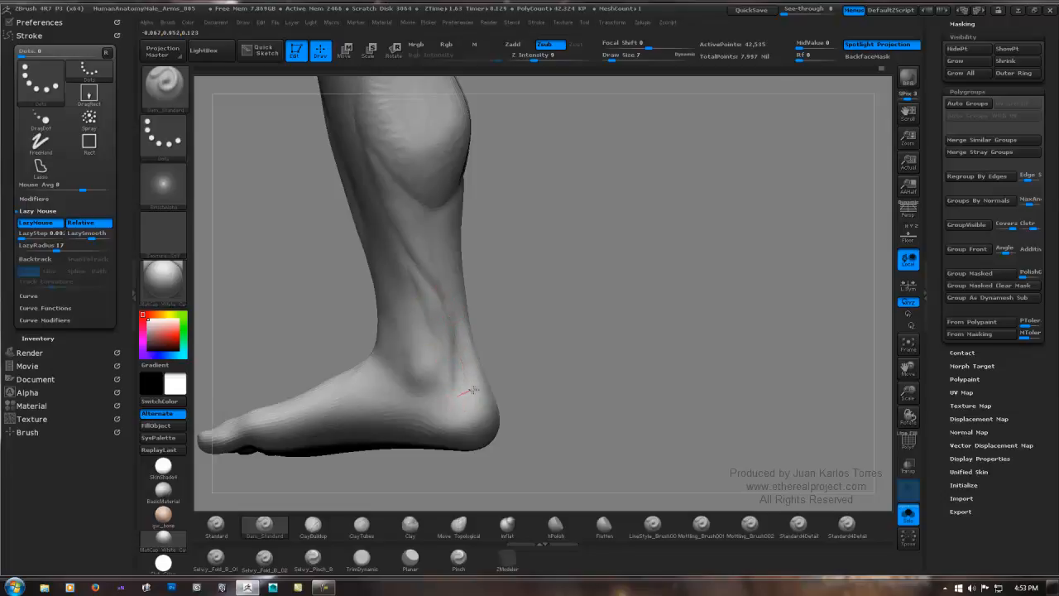
Mask the hollow between the Achilles tendon and the outer ankle, trim the mask's edges and invert it.
right_click_drag(549, 322, 472, 347)
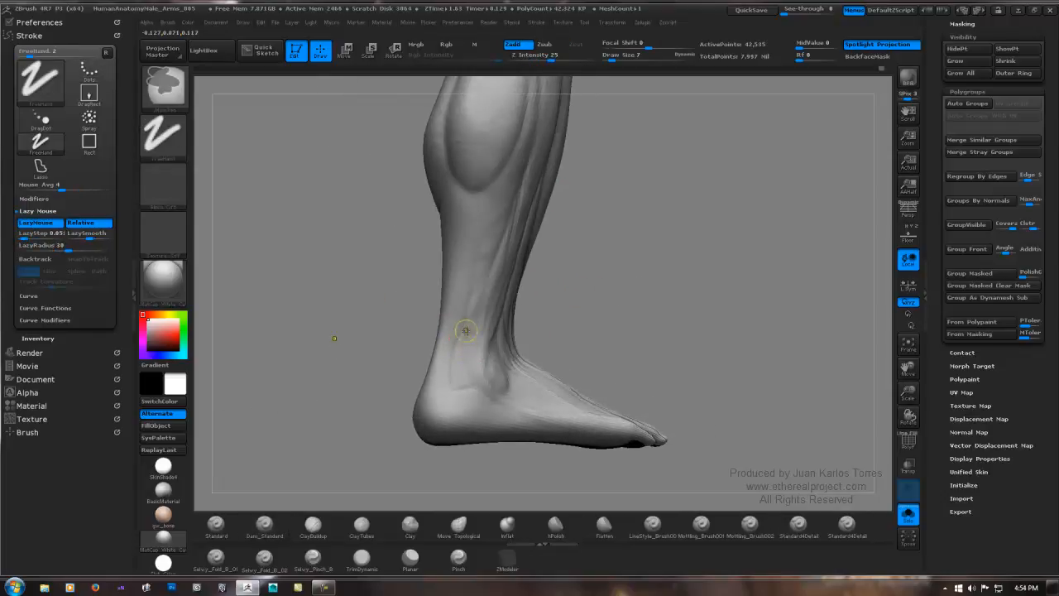
mouse_move(466, 331)
left_mouse_down("ctrl")
mouse_move(456, 364)
mouse_move(484, 371)
left_mouse_up("ctrl")
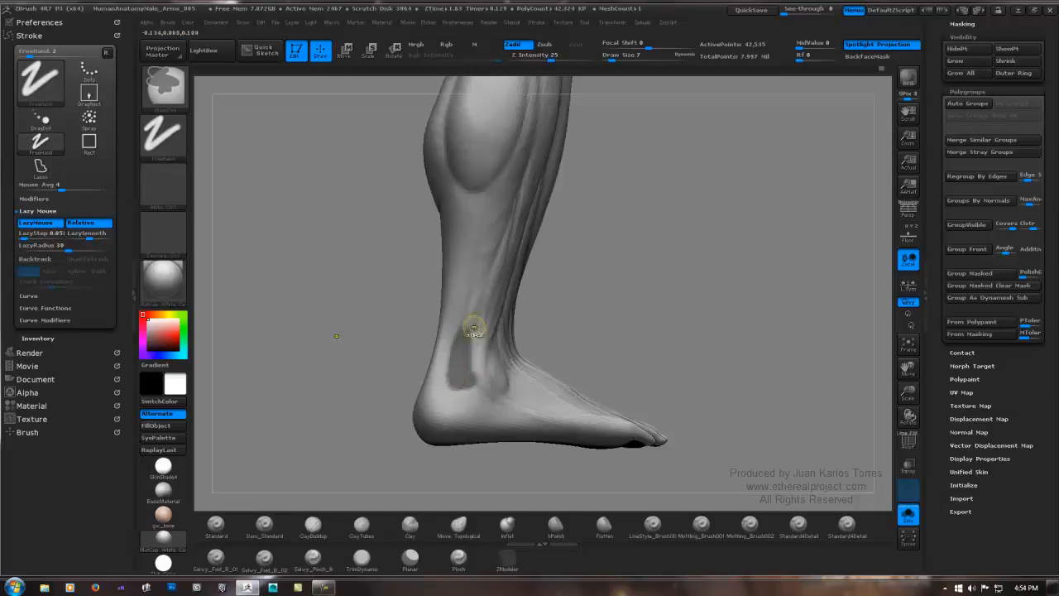
left_click_drag(473, 331, 471, 324, "ctrl")
left_click_drag(487, 389, 436, 354, "ctrl")
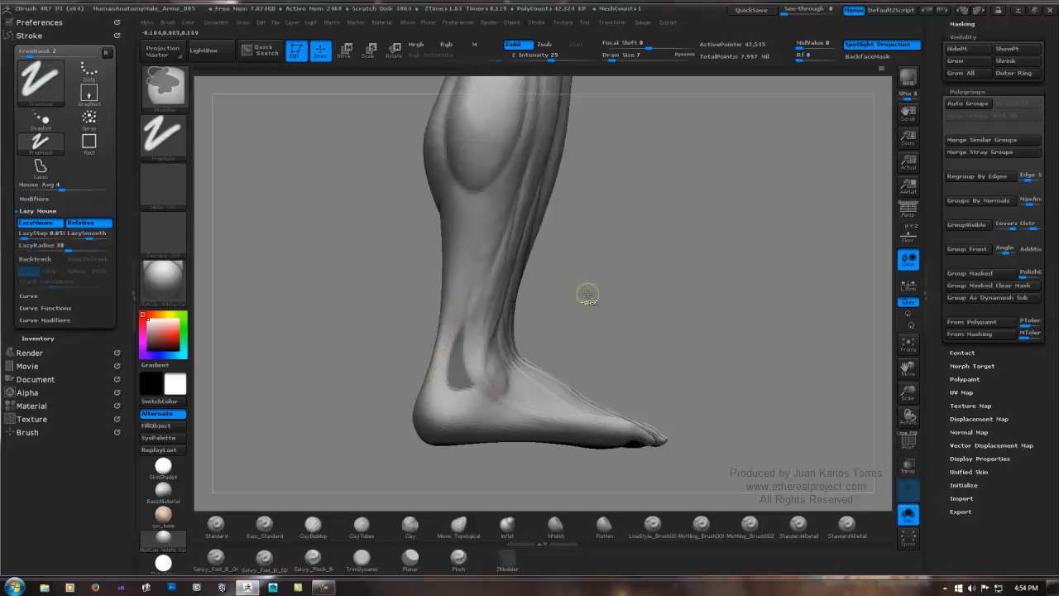
left_click(587, 295, "ctrl")
Sculpt the unmasked hollow beside the Achilles tendon with ClayTubes and smooth it into the heel once the mask is cleared.
left_click(362, 526)
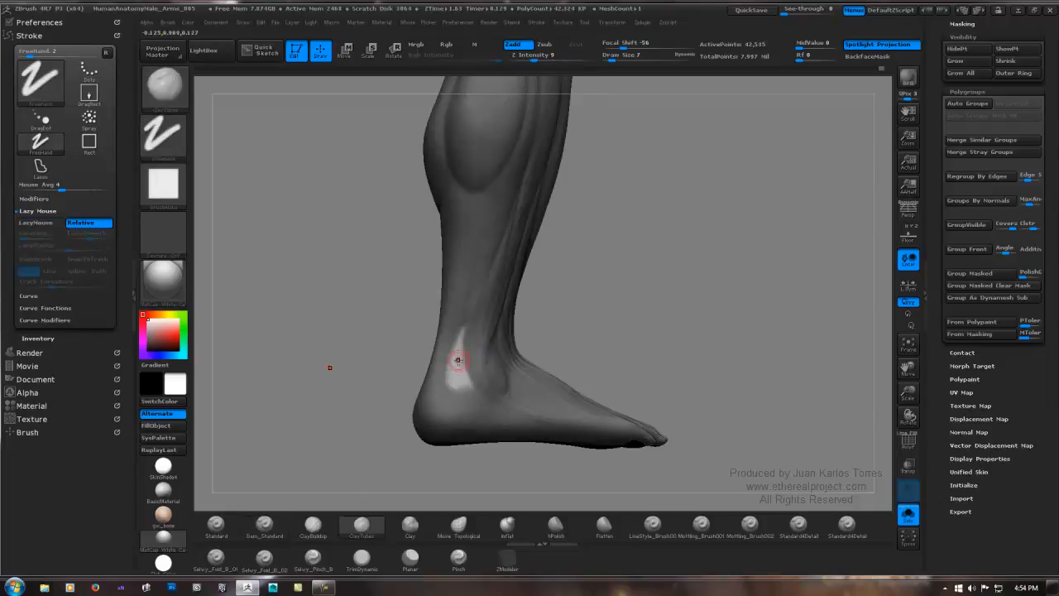
left_click_drag(328, 369, 276, 360)
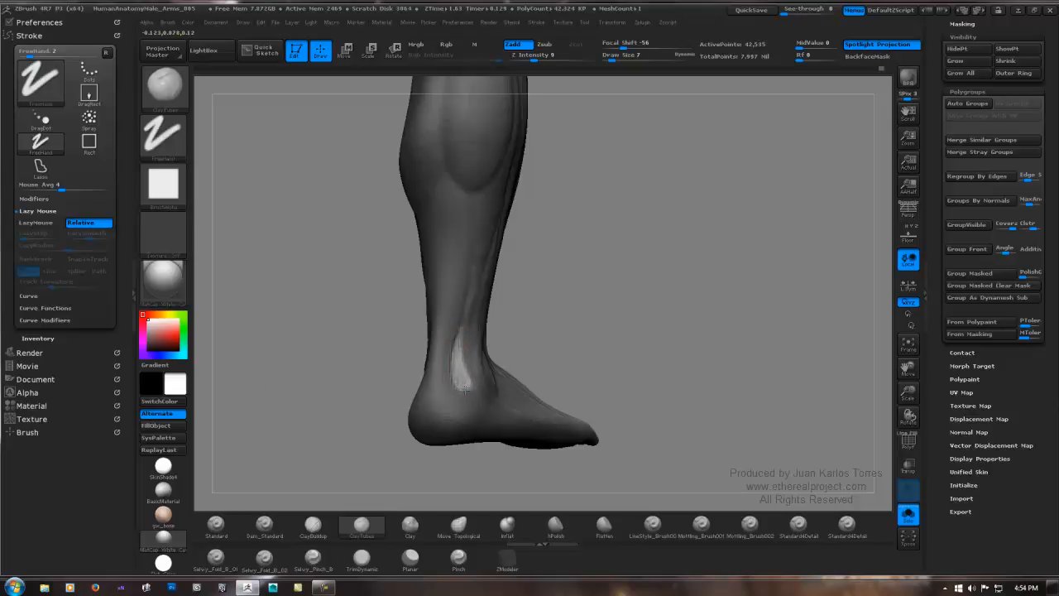
key("shift")
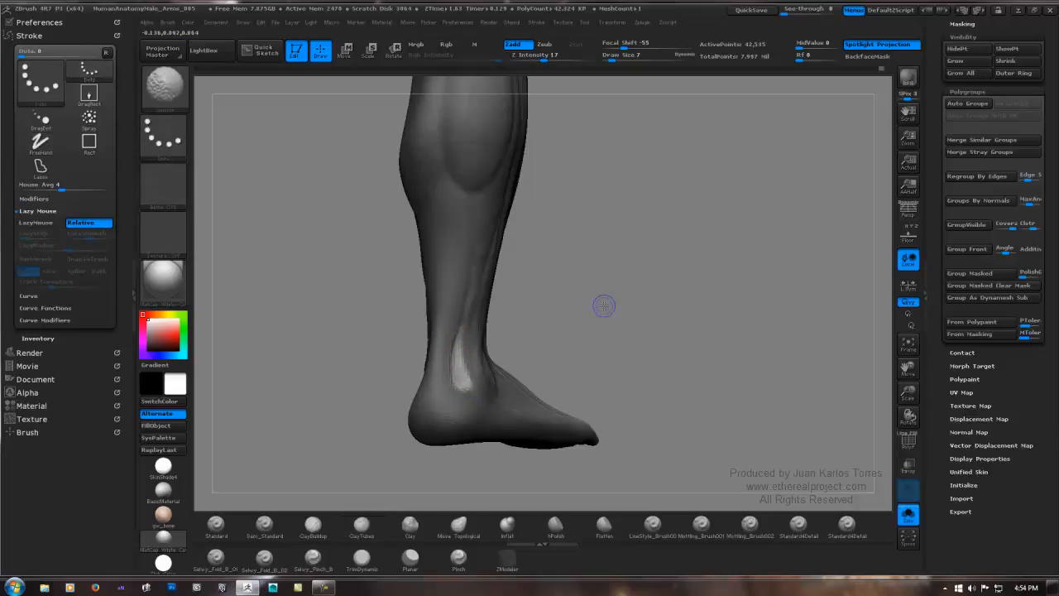
mouse_move(600, 307)
left_mouse_down()
mouse_move(662, 300)
mouse_move(557, 307)
mouse_move(658, 318)
mouse_move(700, 283)
left_mouse_up()
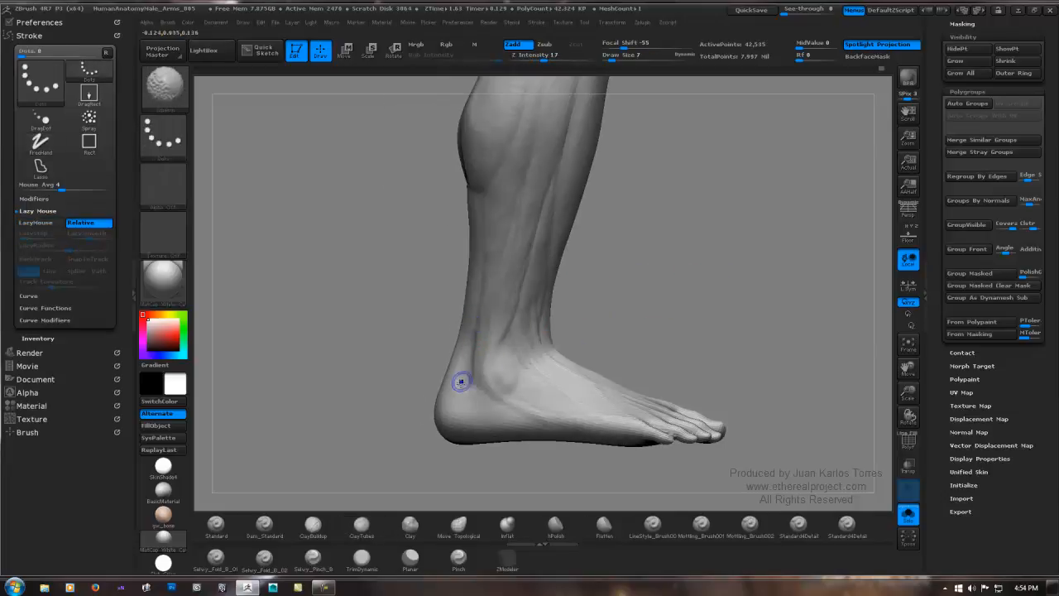
mouse_move(462, 385)
left_mouse_down("shift")
mouse_move(483, 379)
mouse_move(469, 324)
left_mouse_up("shift")
Sharpen the outer edge of the Achilles tendon down to the heel with Dam_Standard and soften the stroke ends.
right_click_drag(484, 309, 533, 298)
right_click_drag(534, 298, 534, 321, "ctrl")
mouse_move(475, 355)
left_mouse_down()
mouse_move(477, 333)
mouse_move(453, 364)
mouse_move(463, 339)
mouse_move(473, 348)
left_mouse_up()
left_click(264, 527)
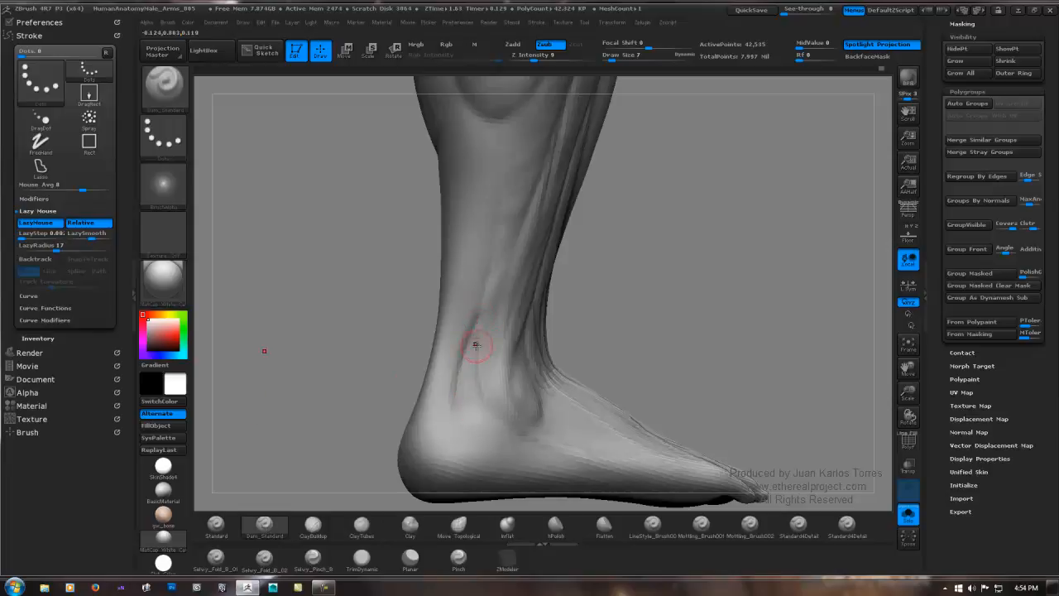
right_click_drag(472, 383, 454, 400)
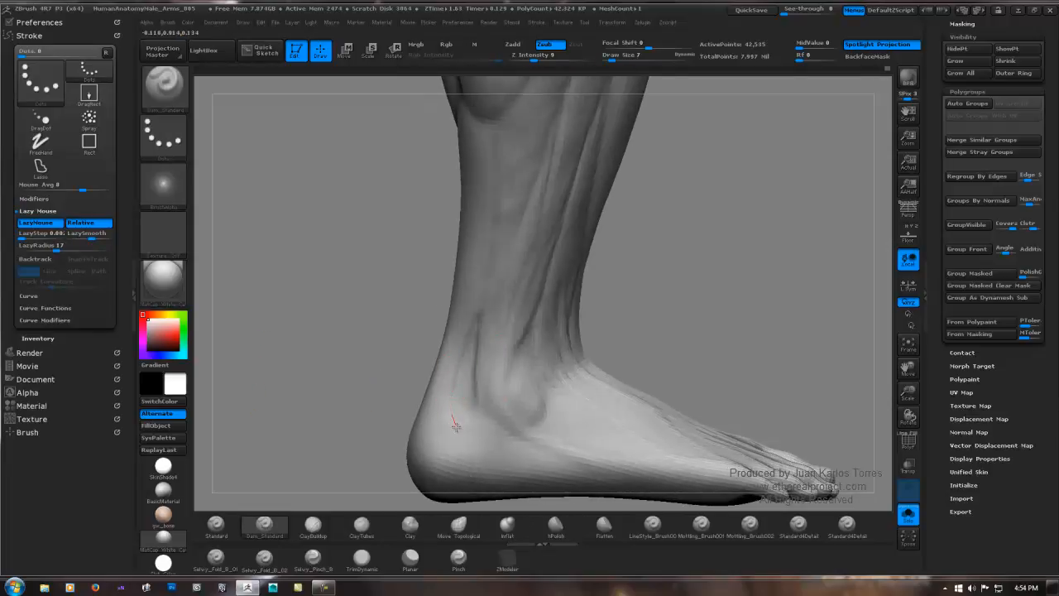
left_click_drag(456, 427, 475, 413)
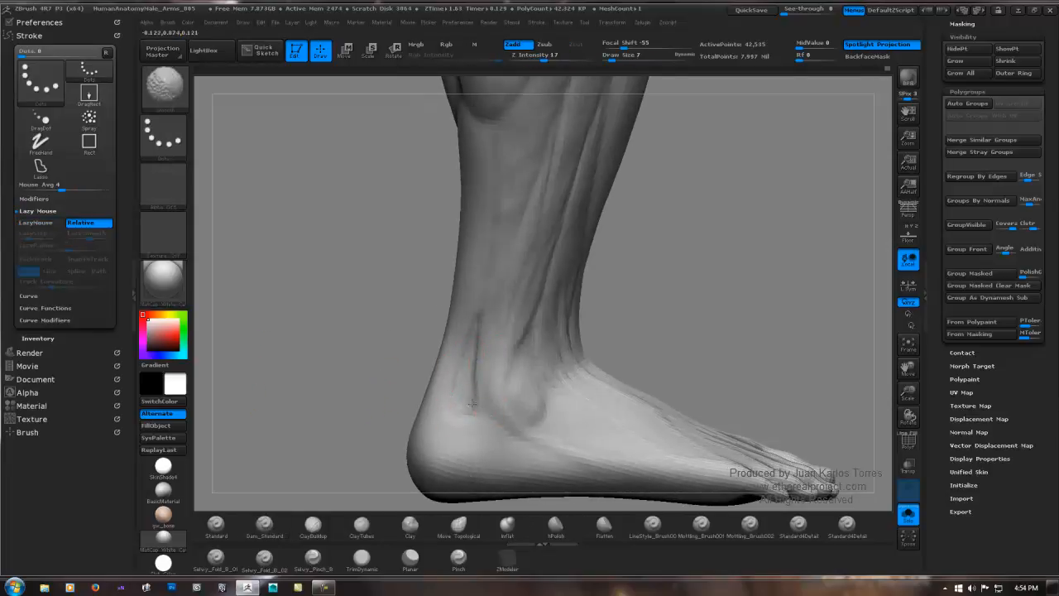
Carve the Achilles tendon's inner edge down to the heel bone with Dam_Standard and smooth around the heel.
mouse_move(480, 307)
right_mouse_down()
mouse_move(565, 297)
mouse_move(539, 288)
mouse_move(508, 342)
right_mouse_up()
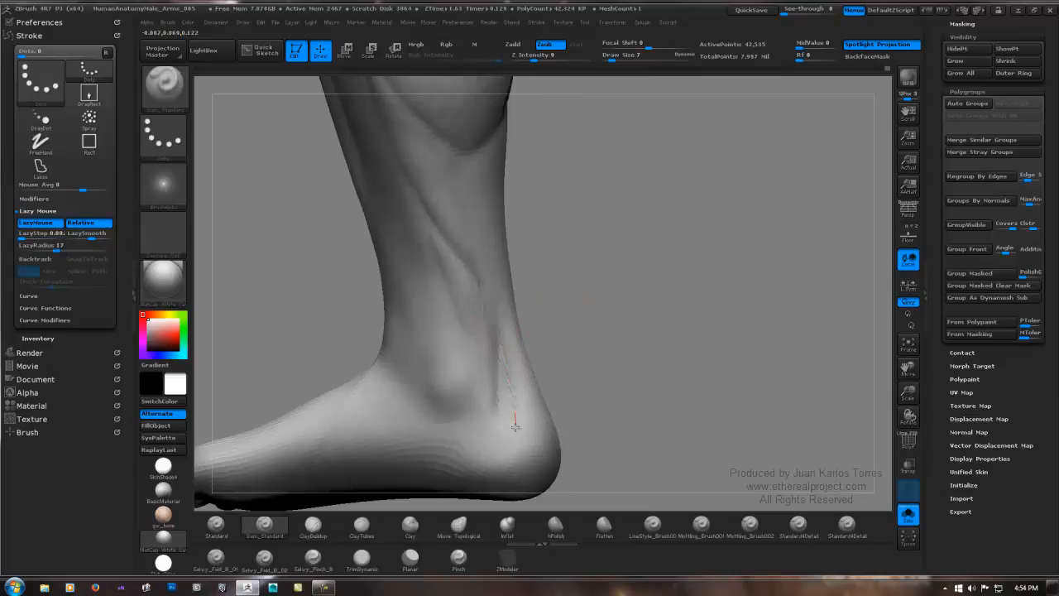
mouse_move(603, 325)
right_mouse_down("ctrl")
mouse_move(520, 331)
mouse_move(570, 307)
mouse_move(650, 298)
mouse_move(671, 300)
mouse_move(687, 322)
mouse_move(626, 331)
mouse_move(605, 272)
right_mouse_up("ctrl")
right_click_drag(549, 300, 654, 286, "ctrl")
left_click_drag(455, 384, 459, 358, "shift")
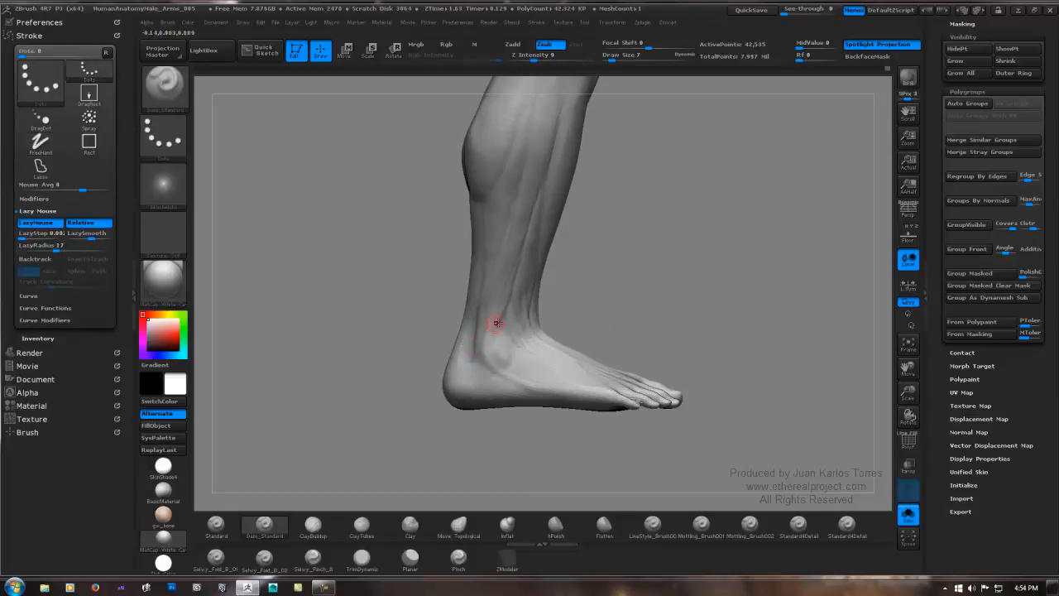
Redefine the Achilles tendon's outer edge above the heel with Dam_Standard, undoing the first stroke.
mouse_move(621, 284)
right_mouse_down("ctrl")
mouse_move(629, 289)
mouse_move(613, 279)
right_mouse_up("ctrl")
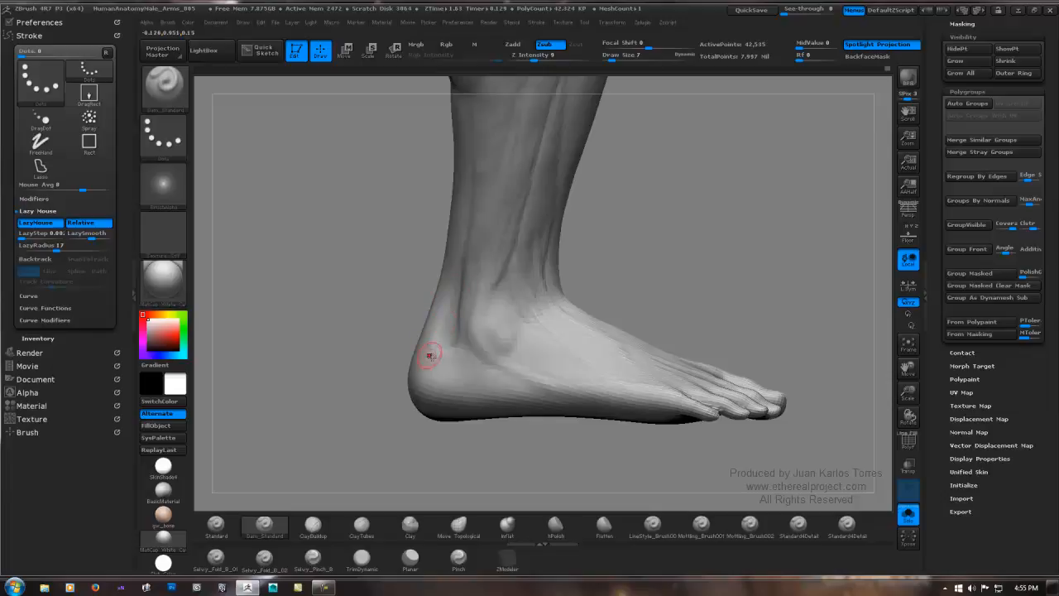
left_click_drag(433, 348, 455, 299)
key("ctrl+z")
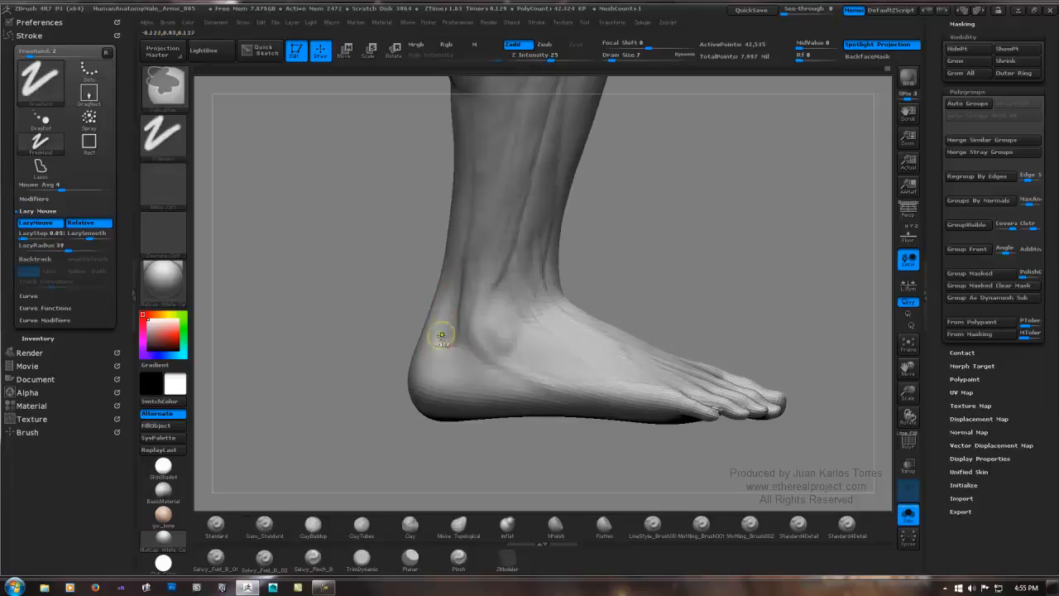
left_click_drag(433, 346, 437, 336)
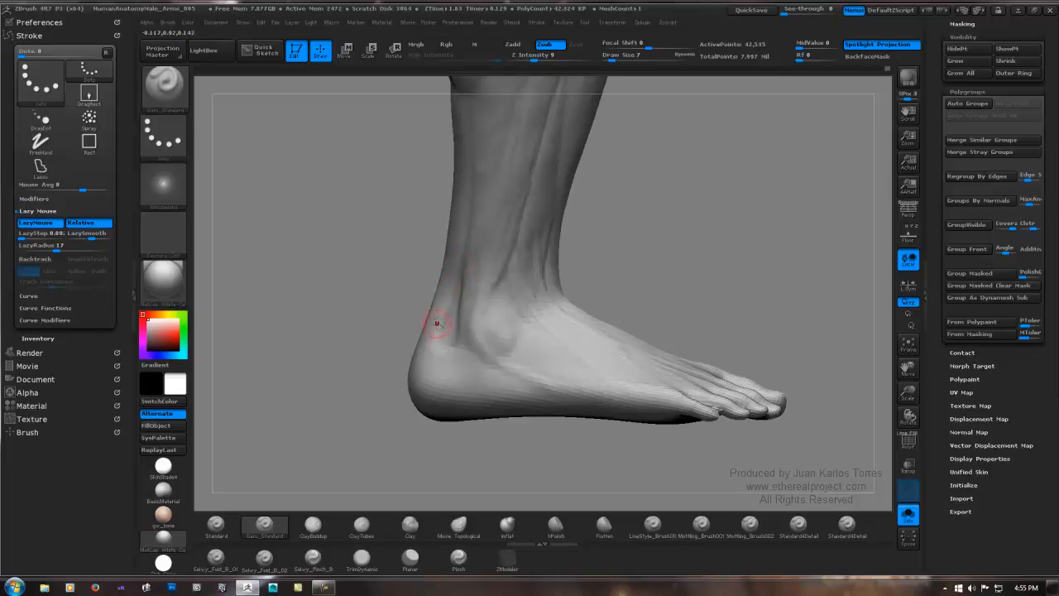
Deepen the groove between the Achilles tendon and the inner ankle bone with Dam_Standard.
left_click_drag(497, 319, 504, 304)
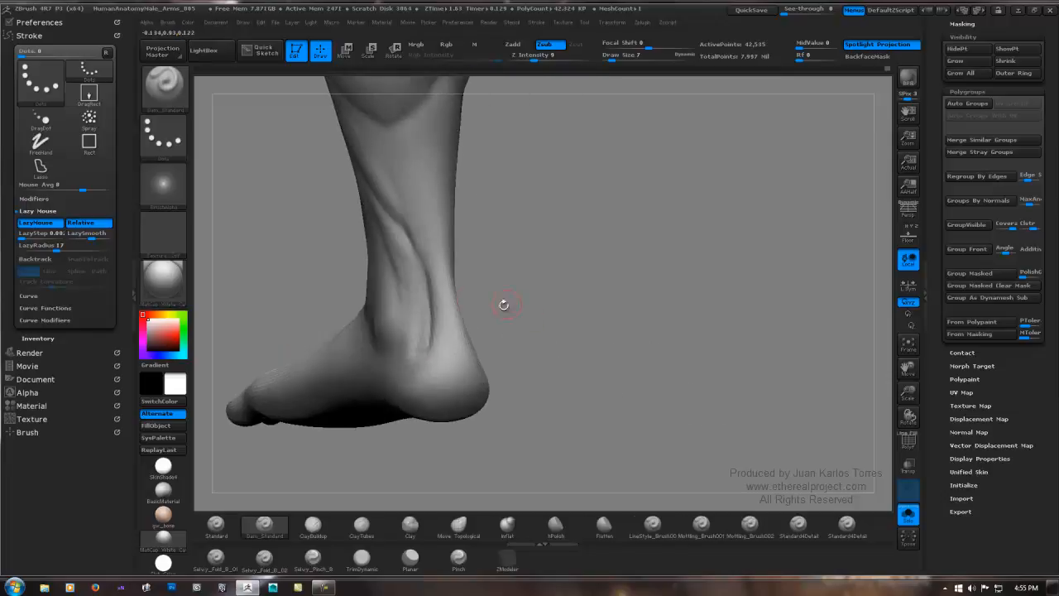
left_click_drag(435, 316, 438, 346)
right_click_drag(467, 333, 474, 311, "ctrl")
left_click_drag(530, 298, 489, 294, "shift")
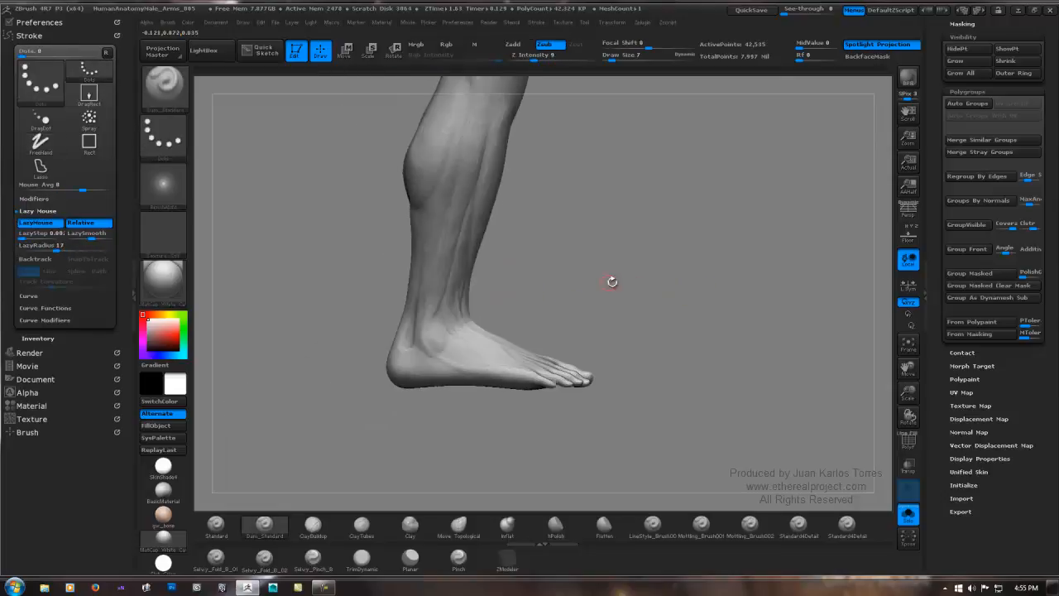
Divide the leg's geometry into higher subdivision levels for finer ankle detail.
left_click_drag(578, 287, 537, 331)
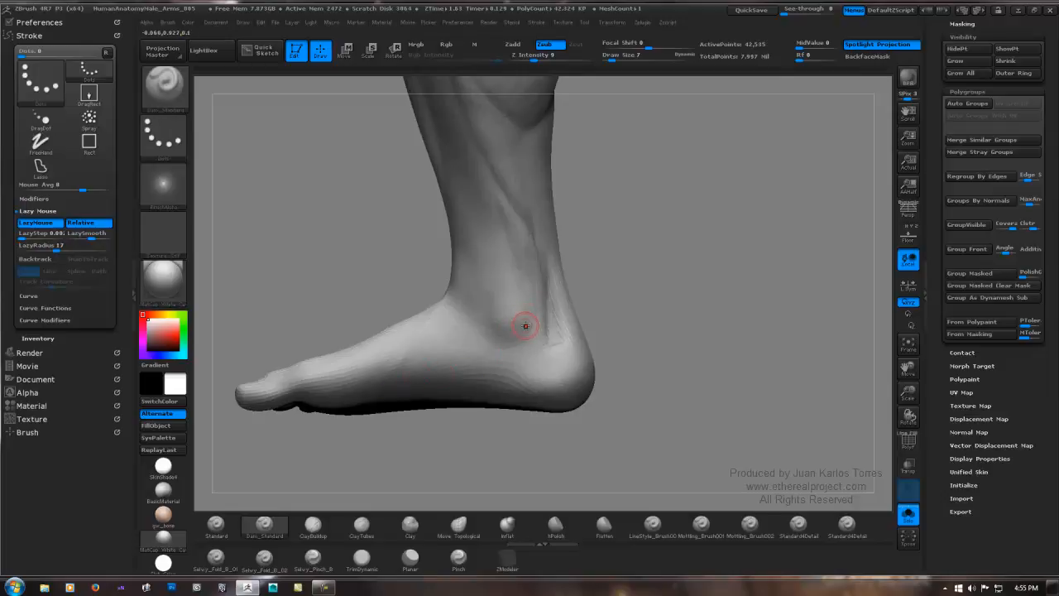
key("ctrl+d")
key("ctrl+d")
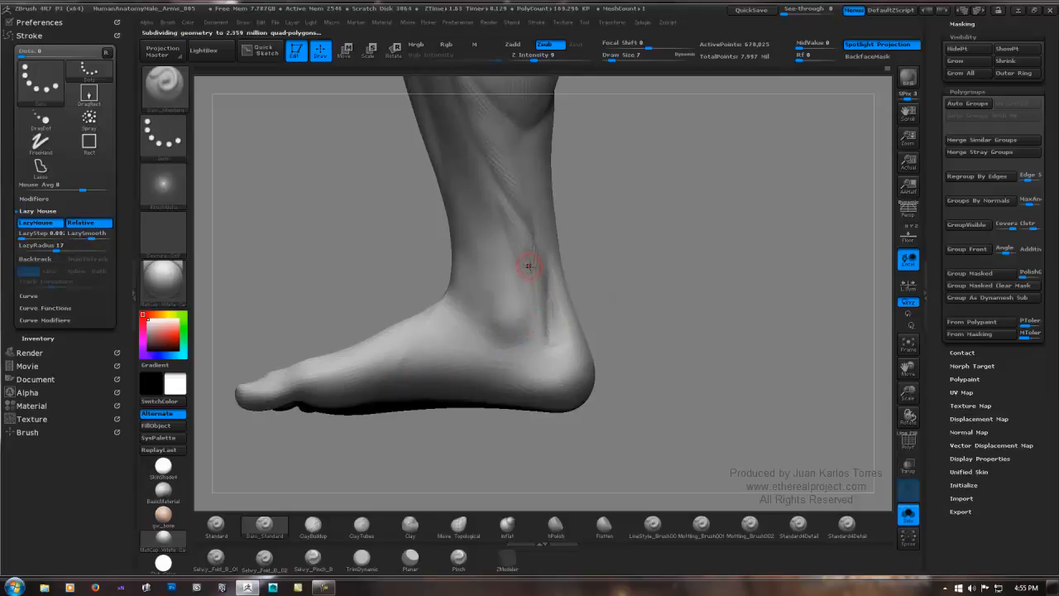
Drop one subdivision level and build up the tendon behind the inner ankle bone with ClayTubes and LazyMouse on.
key("shift+d")
left_click(362, 524)
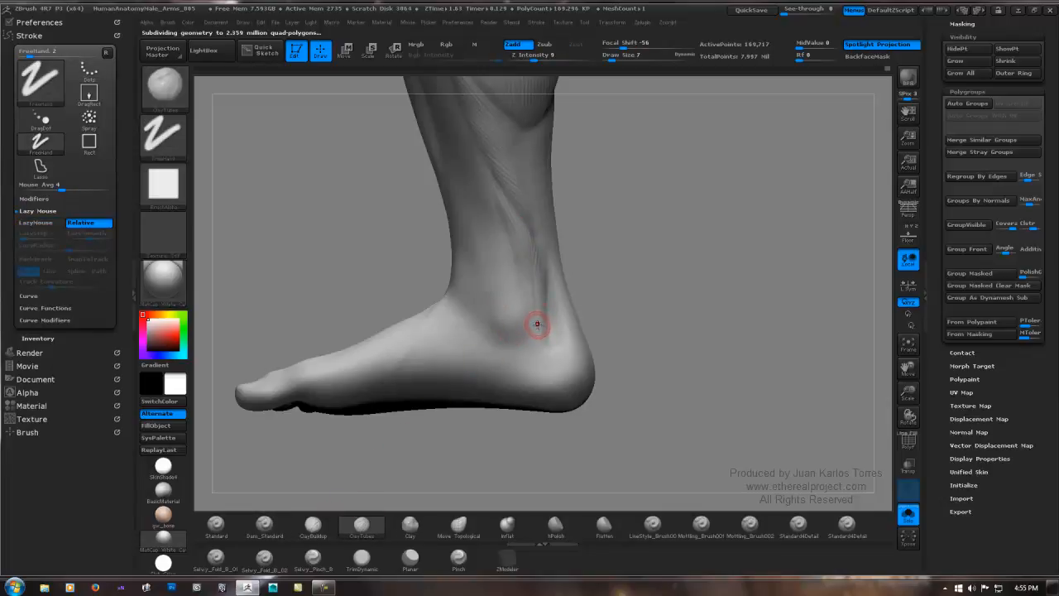
key("l")
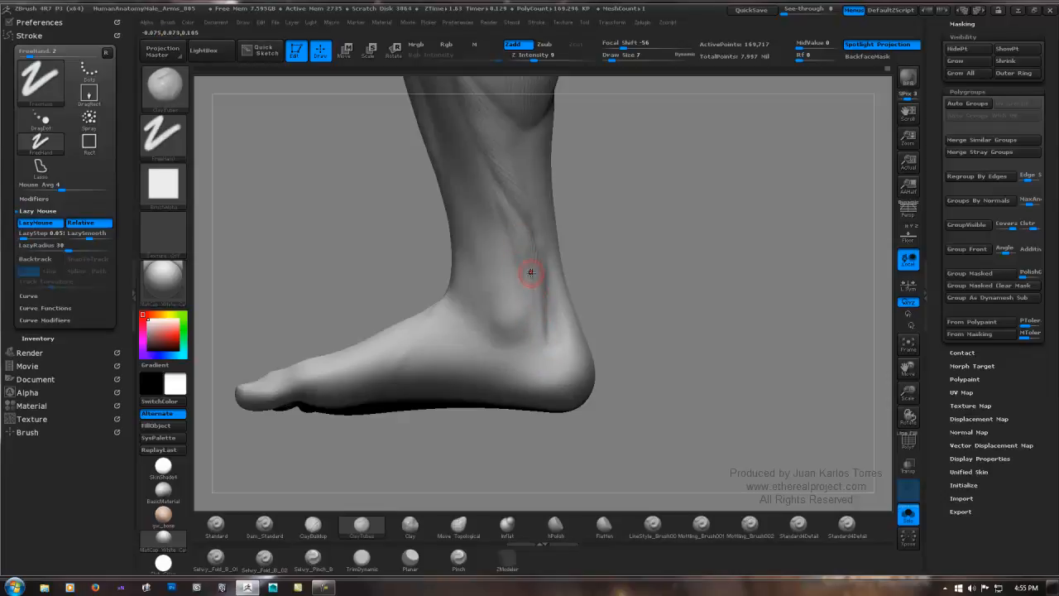
left_click_drag(532, 294, 528, 342)
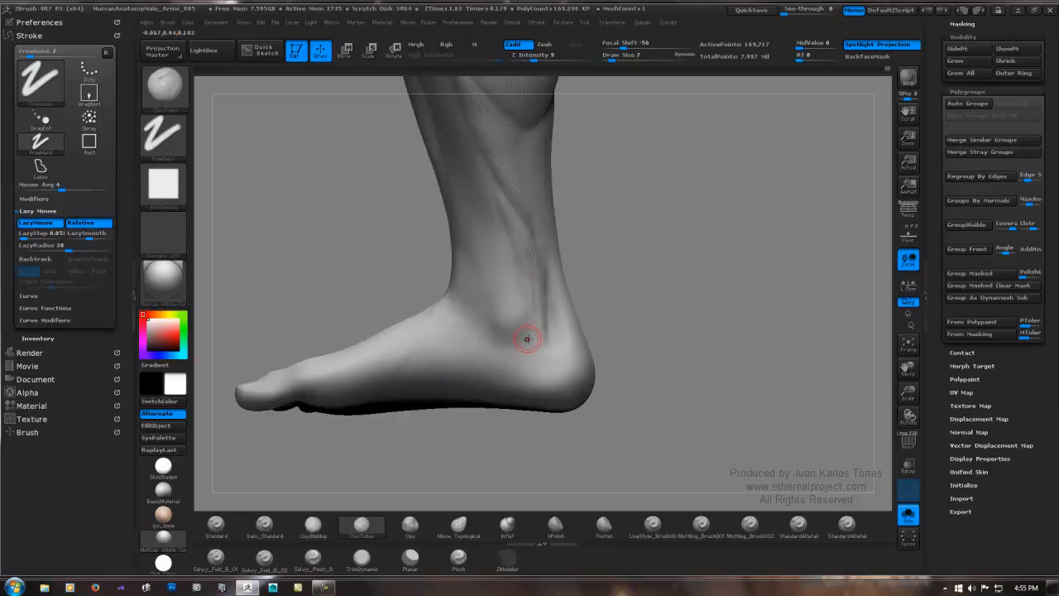
key("bracketleft")
key("bracketleft")
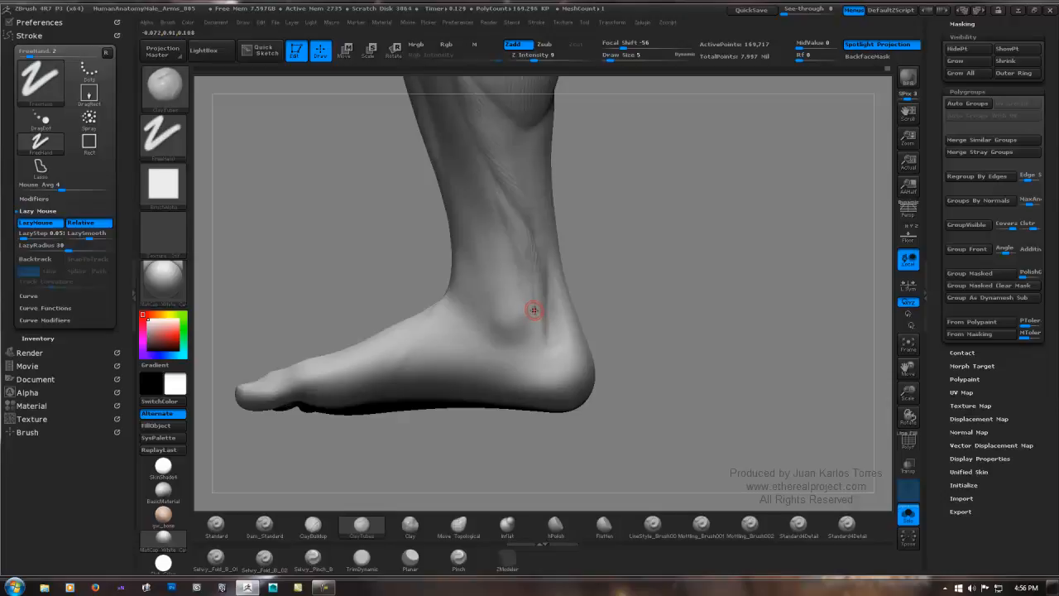
Extend the tendon under the inner ankle bone toward the arch with ClayTubes at draw size 4 and smooth it.
left_click_drag(633, 56, 629, 55)
left_click_drag(484, 372, 468, 367)
key("space")
key("shift")
key("shift")
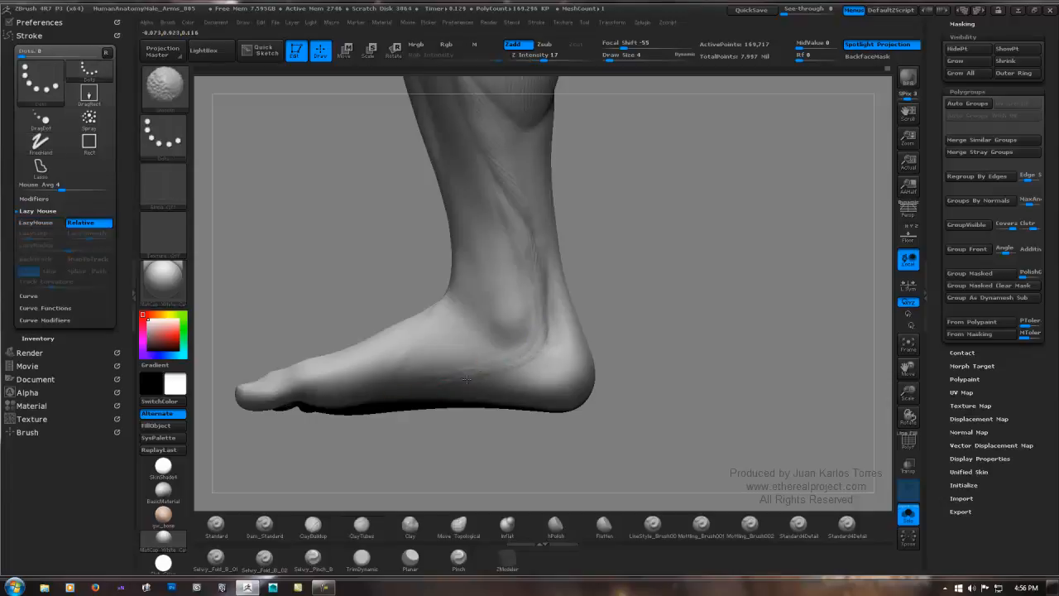
key("shift")
right_click_drag(546, 342, 667, 333)
right_click_drag(585, 318, 669, 315)
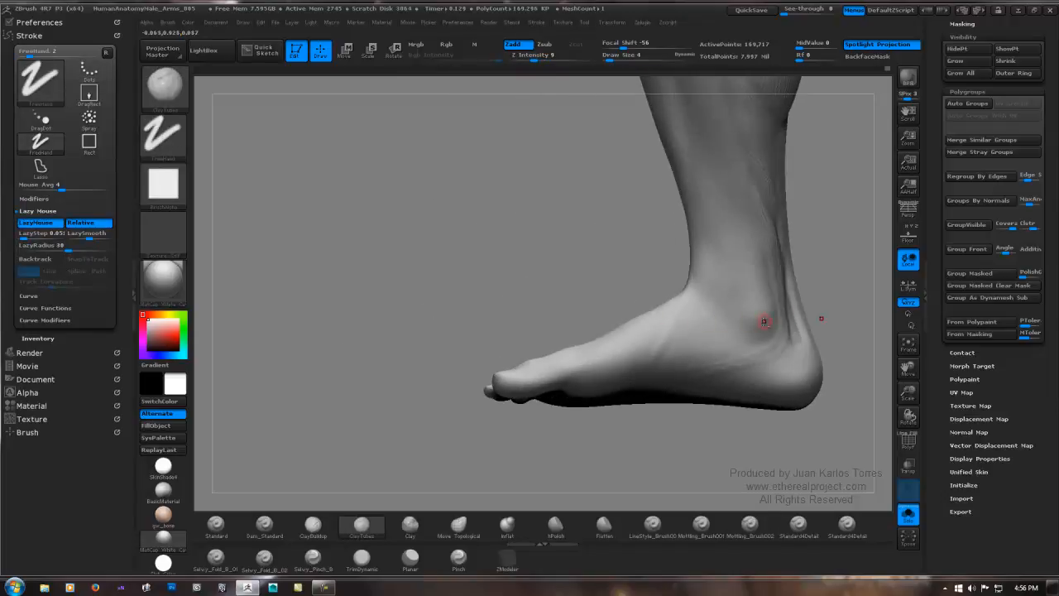
right_click_drag(761, 317, 579, 346)
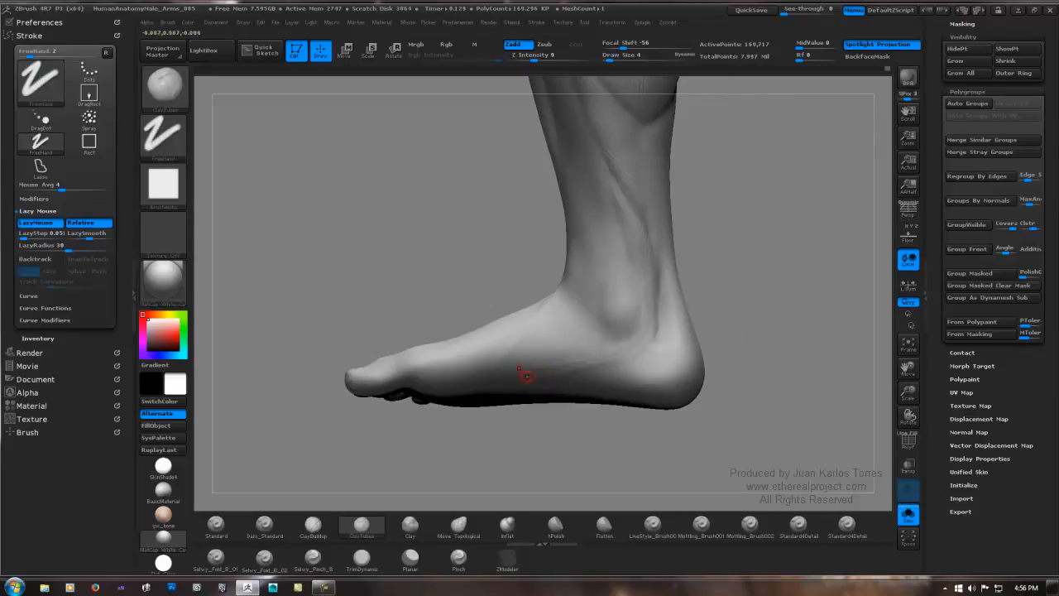
left_click_drag(527, 378, 550, 374, "shift")
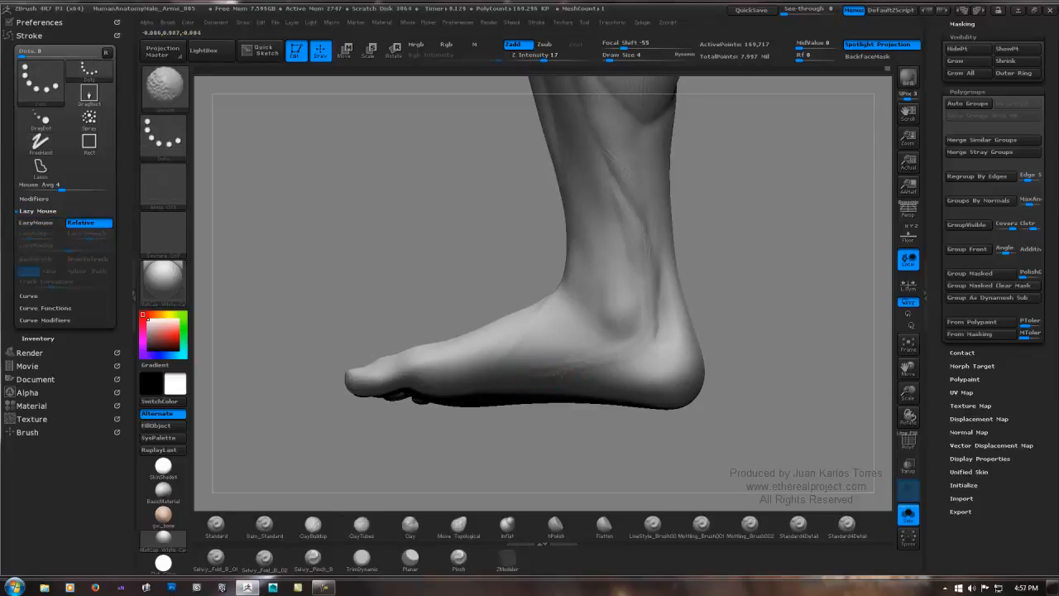
mouse_move(729, 315)
right_mouse_down()
mouse_move(764, 314)
mouse_move(645, 319)
right_mouse_up()
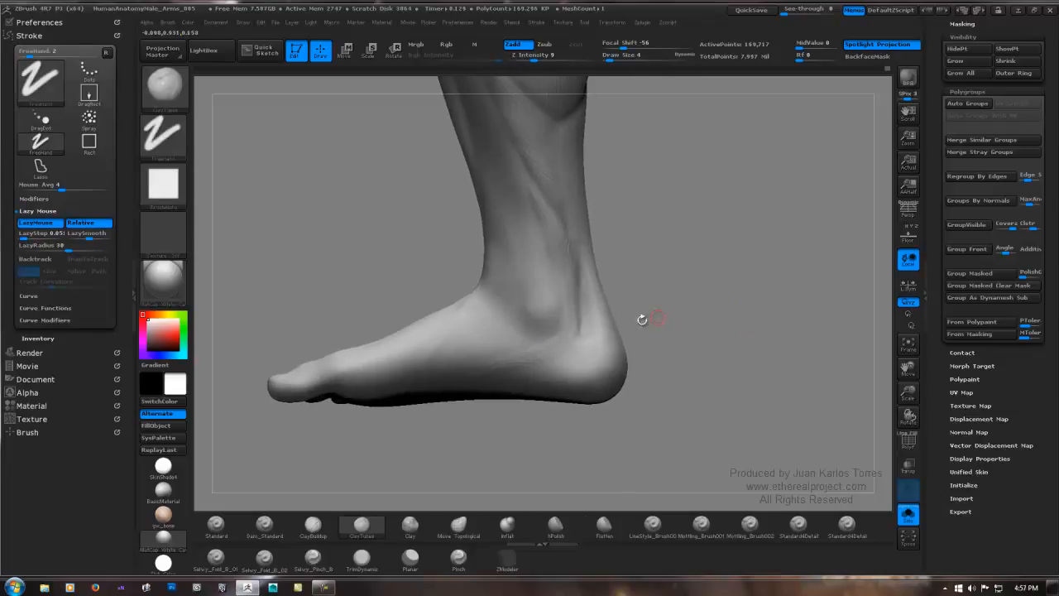
Build up the big toe's extensor tendon along the top of the foot with ClayTubes and smooth it.
mouse_move(509, 365)
right_mouse_down("ctrl")
mouse_move(580, 352)
mouse_move(568, 331)
mouse_move(560, 348)
mouse_move(554, 340)
mouse_move(577, 332)
mouse_move(610, 279)
mouse_move(560, 293)
mouse_move(552, 256)
mouse_move(509, 223)
right_mouse_up("ctrl")
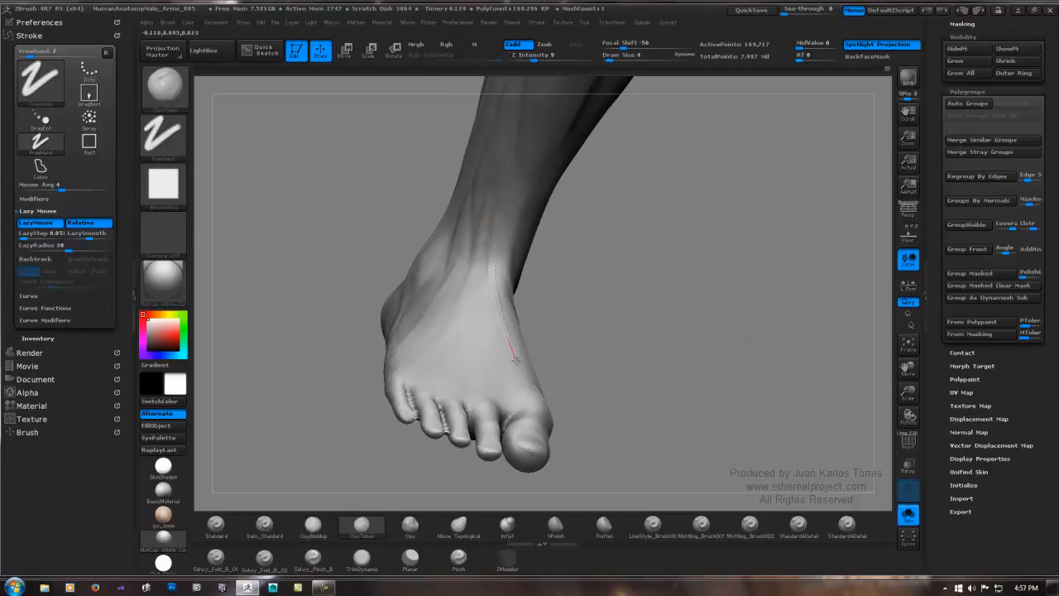
left_click_drag(515, 361, 519, 383)
mouse_move(524, 314)
right_mouse_down()
mouse_move(499, 336)
mouse_move(490, 369)
mouse_move(537, 302)
right_mouse_up()
left_click_drag(538, 302, 534, 332)
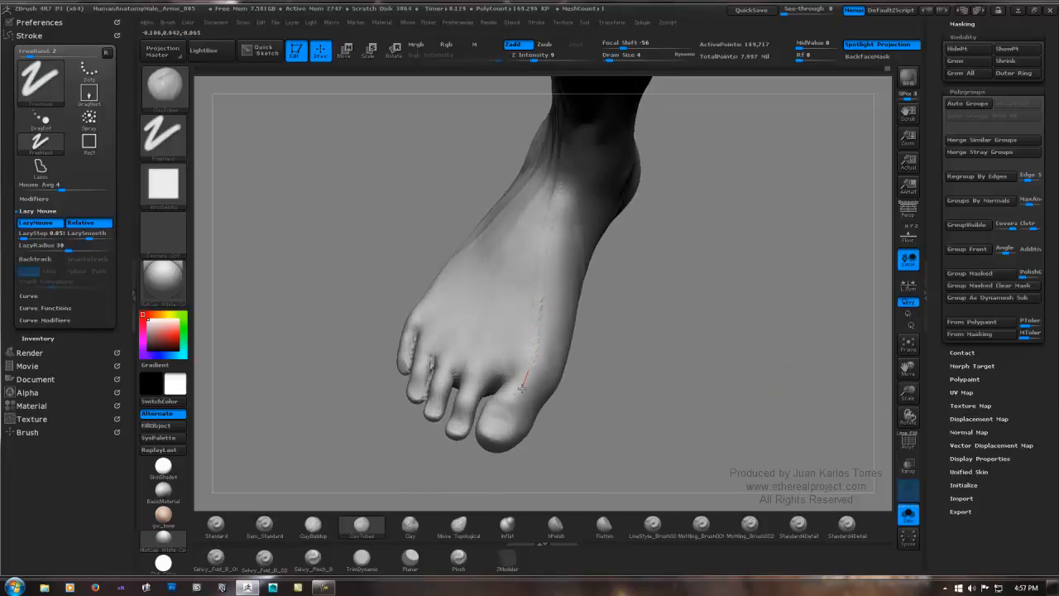
left_click_drag(521, 388, 523, 386)
key("b")
key("s")
key("t")
right_click_drag(546, 253, 543, 204)
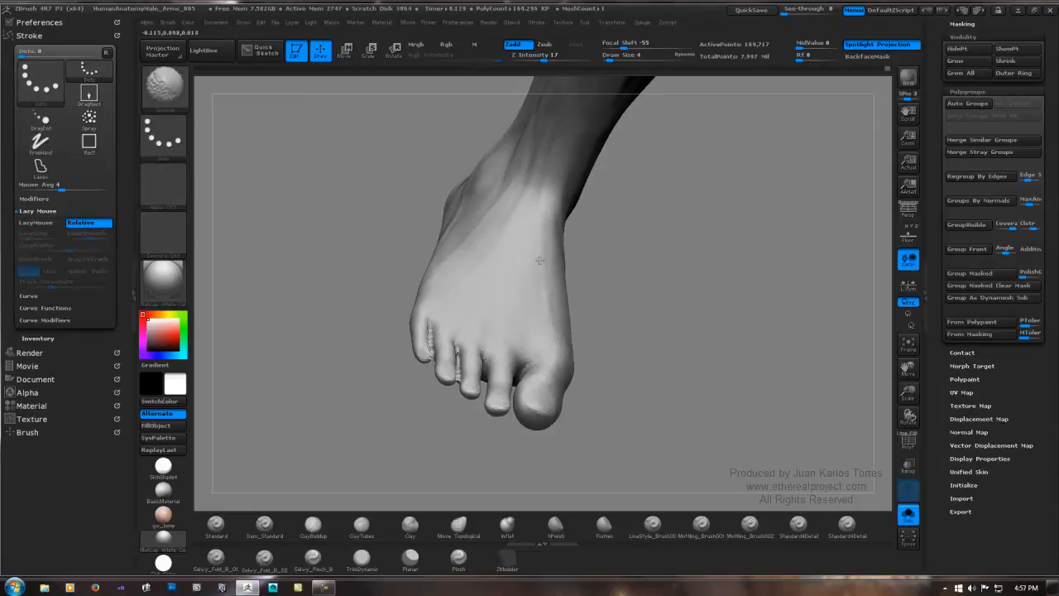
Build up the extensor tendon crossing the front of the ankle with ClayTubes and smooth it into the shin.
key("b")
key("c")
key("t")
mouse_move(579, 276)
right_mouse_down()
mouse_move(538, 276)
mouse_move(512, 260)
mouse_move(492, 326)
mouse_move(575, 268)
mouse_move(472, 201)
mouse_move(482, 274)
right_mouse_up()
key("b")
key("s")
key("t")
key("b")
key("c")
key("t")
key("b")
key("c")
key("t")
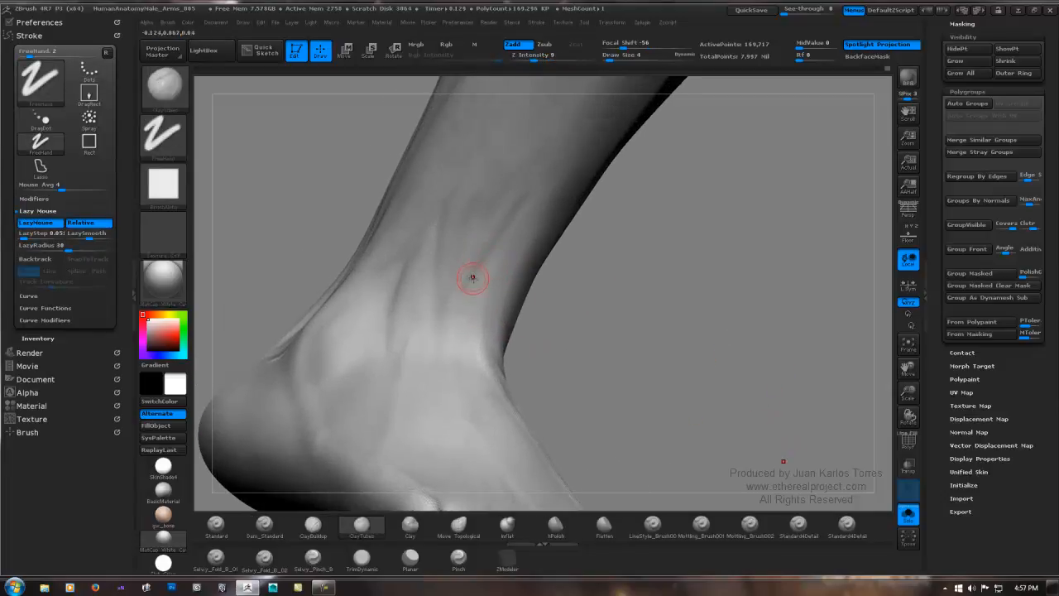
mouse_move(472, 277)
left_mouse_down()
mouse_move(473, 301)
mouse_move(488, 269)
left_mouse_up()
key("b")
key("s")
key("t")
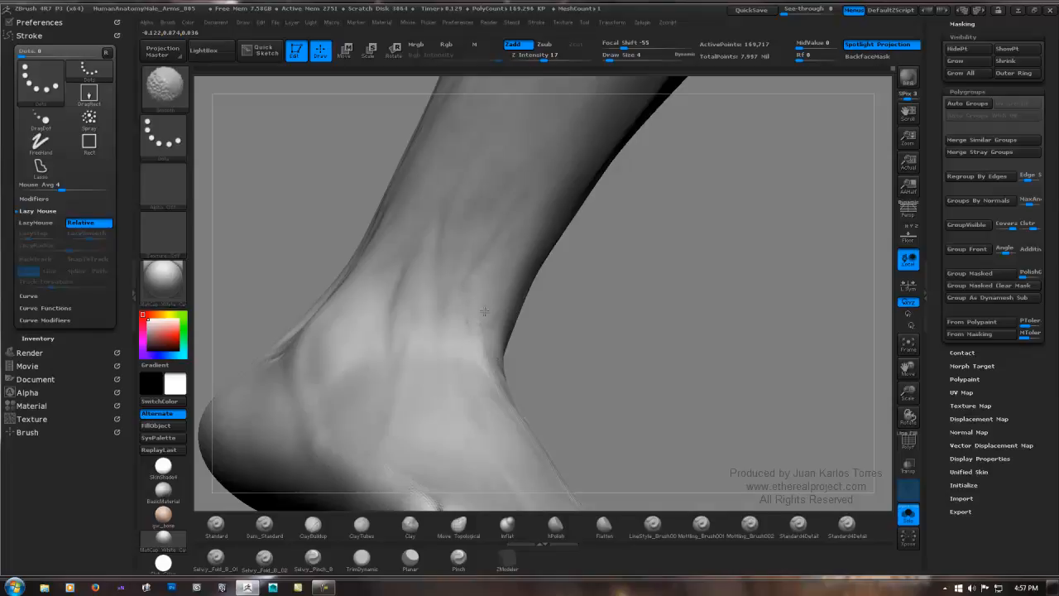
Rake muscle fibres down the outer side of the calf with the Rake brush at draw size 7.
right_click_drag(571, 323, 619, 329, "shift")
right_click_drag(753, 289, 566, 261, "ctrl")
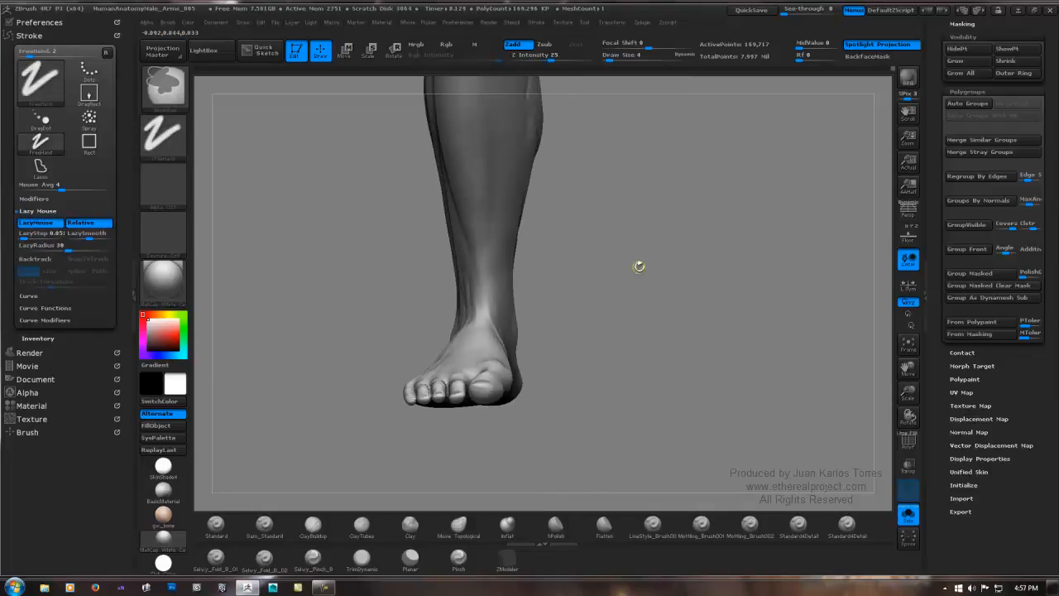
mouse_move(641, 267)
right_mouse_down()
mouse_move(678, 281)
mouse_move(651, 295)
mouse_move(611, 294)
mouse_move(612, 270)
mouse_move(626, 278)
mouse_move(582, 284)
mouse_move(622, 273)
right_mouse_up()
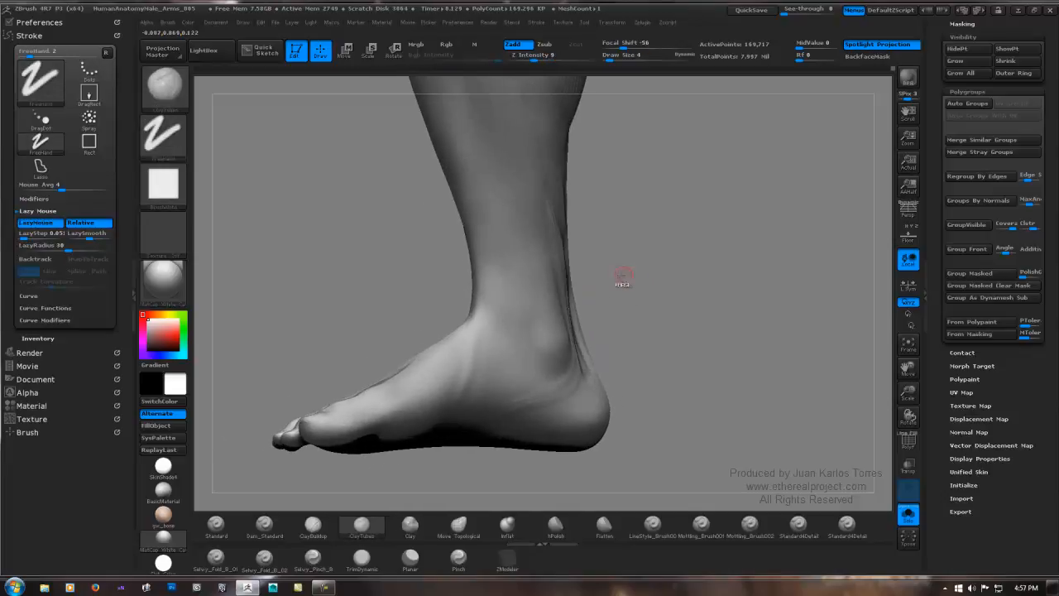
mouse_move(698, 274)
right_mouse_down()
mouse_move(631, 273)
mouse_move(676, 274)
mouse_move(638, 296)
right_mouse_up()
mouse_move(726, 270)
right_mouse_down()
mouse_move(627, 234)
mouse_move(584, 270)
mouse_move(697, 258)
mouse_move(726, 276)
mouse_move(547, 286)
right_mouse_up()
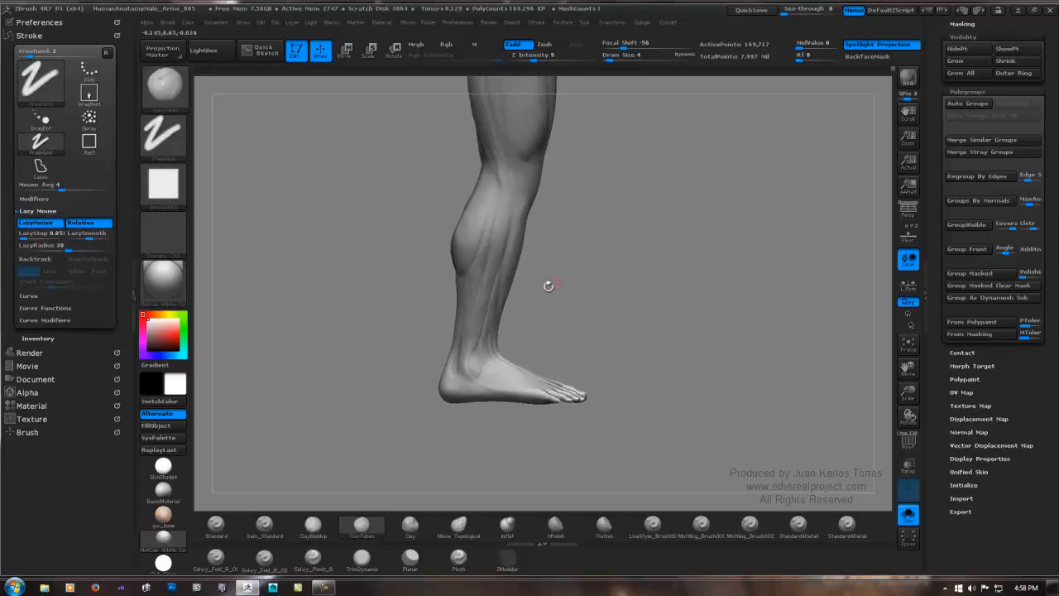
key("3")
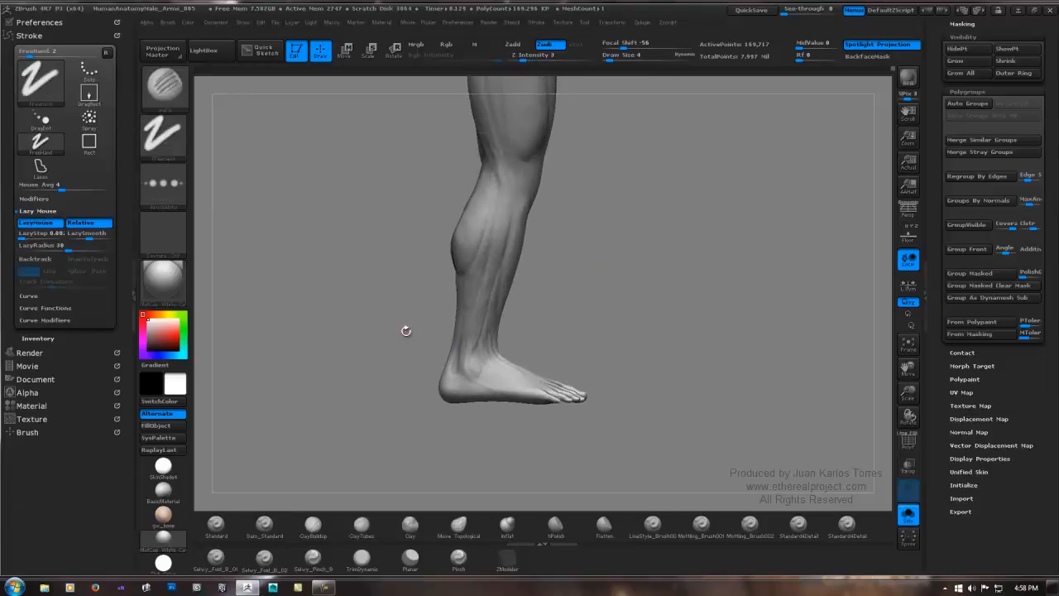
right_click_drag(412, 323, 447, 358, "alt")
right_click_drag(540, 224, 488, 217, "alt")
right_click_drag(465, 336, 471, 260)
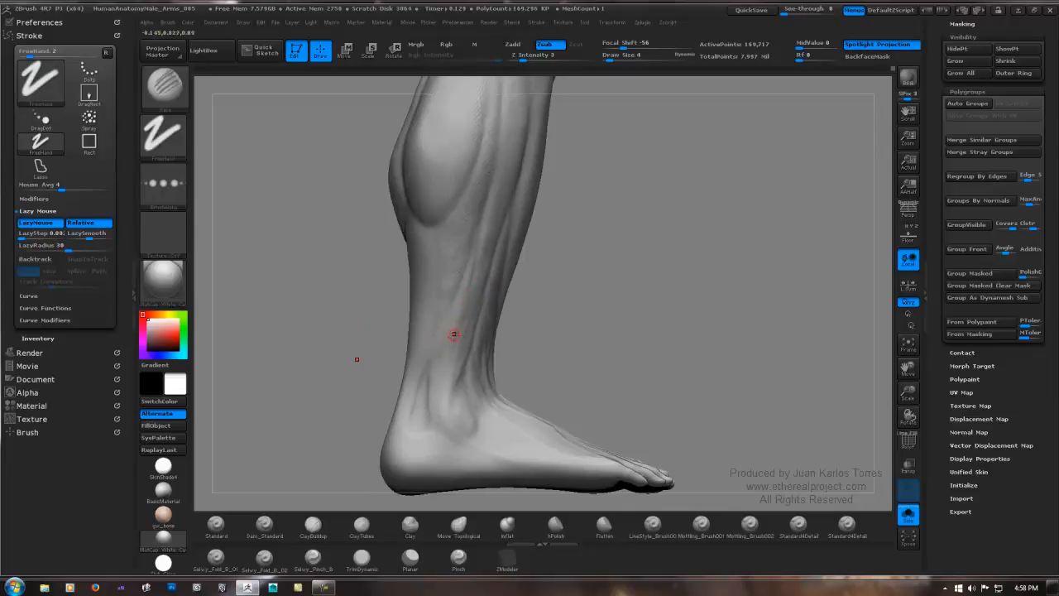
key("space")
left_click_drag(455, 336, 459, 336)
mouse_move(360, 353)
left_mouse_down()
mouse_move(324, 354)
mouse_move(354, 353)
left_mouse_up()
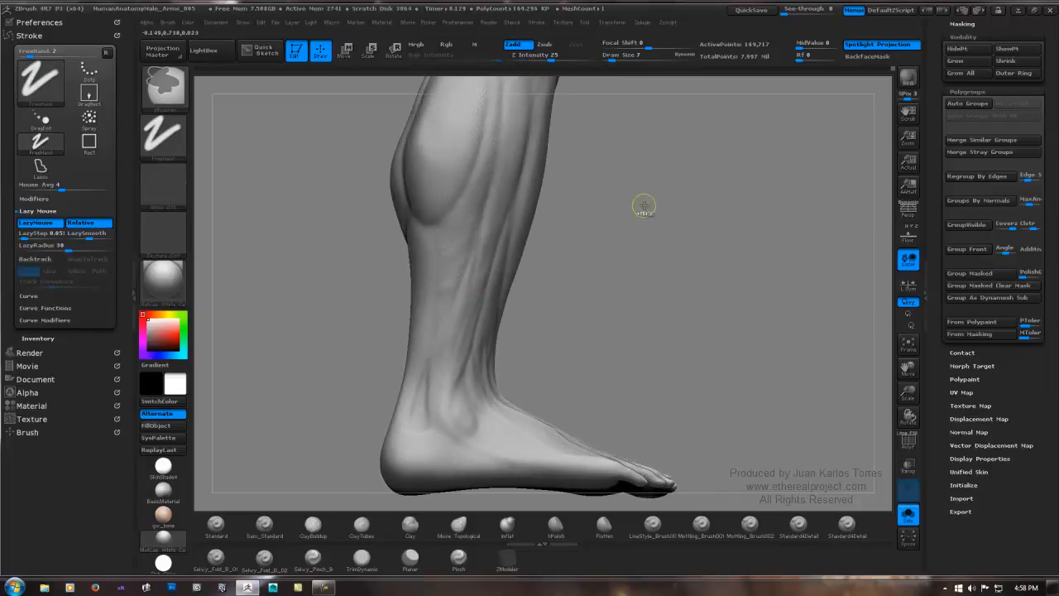
mouse_move(553, 255)
left_mouse_down()
mouse_move(517, 255)
mouse_move(529, 254)
mouse_move(478, 346)
left_mouse_up()
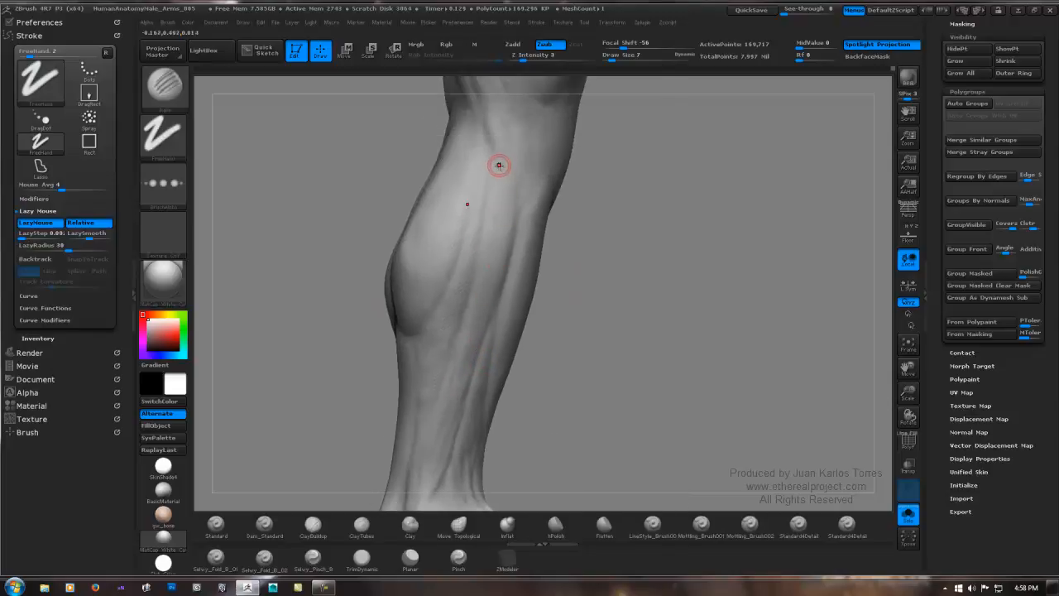
left_click_drag(499, 178, 480, 285)
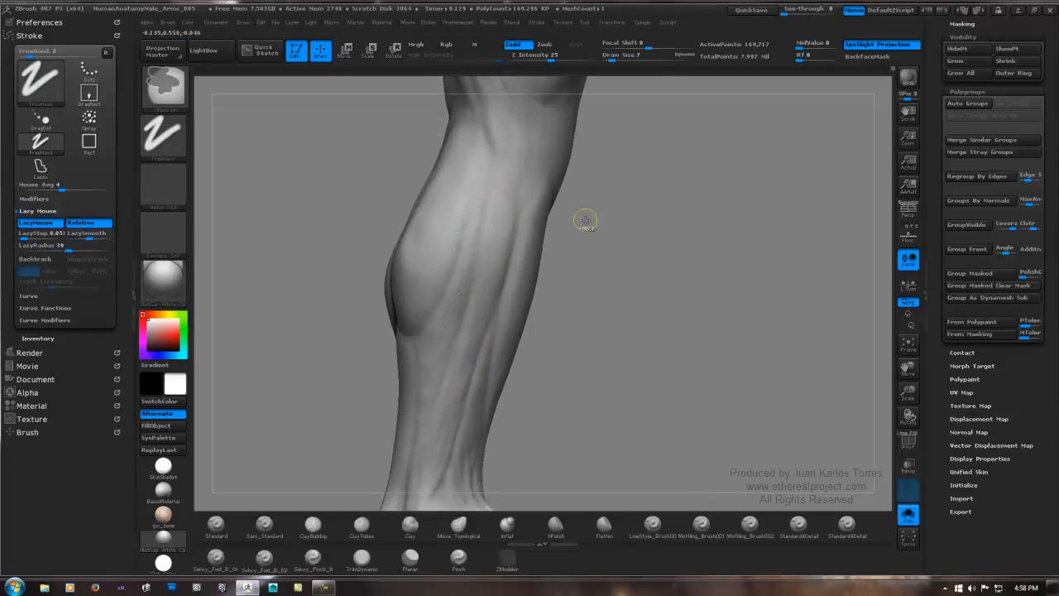
Raise the leg to the next subdivision level and rake finer fibres along the peroneal muscle beside the calf.
key("ctrl+d")
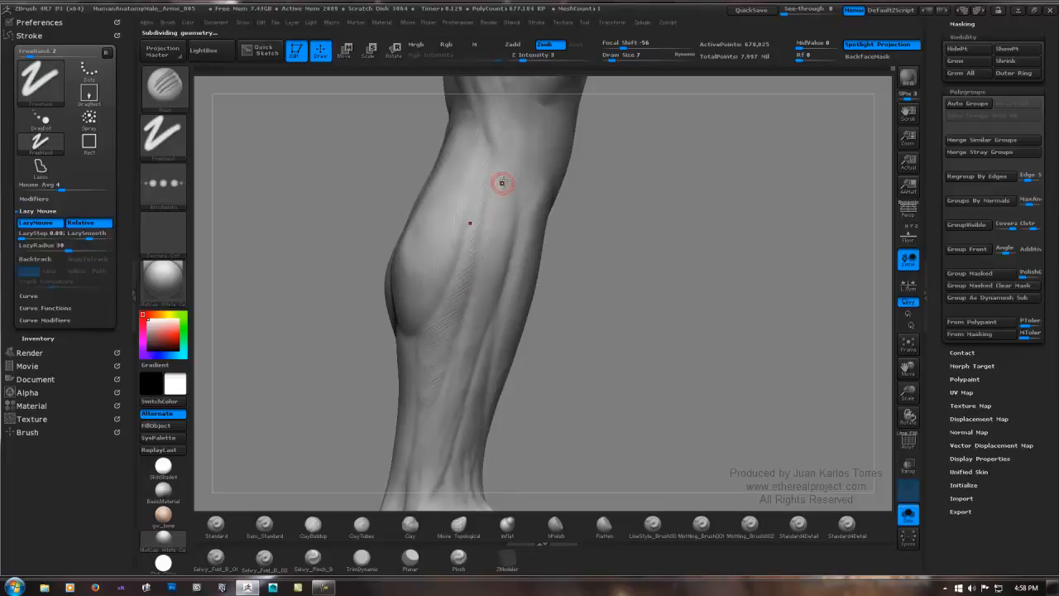
mouse_move(512, 170)
left_mouse_down()
mouse_move(483, 275)
mouse_move(510, 211)
left_mouse_up()
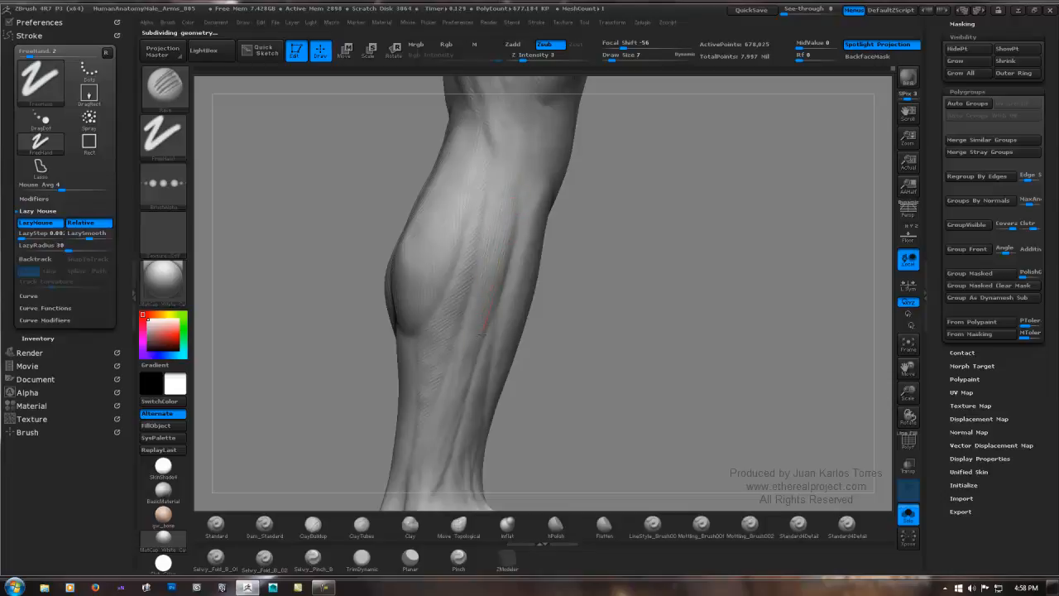
right_click_drag(495, 303, 450, 258, "alt")
left_click_drag(476, 211, 451, 265)
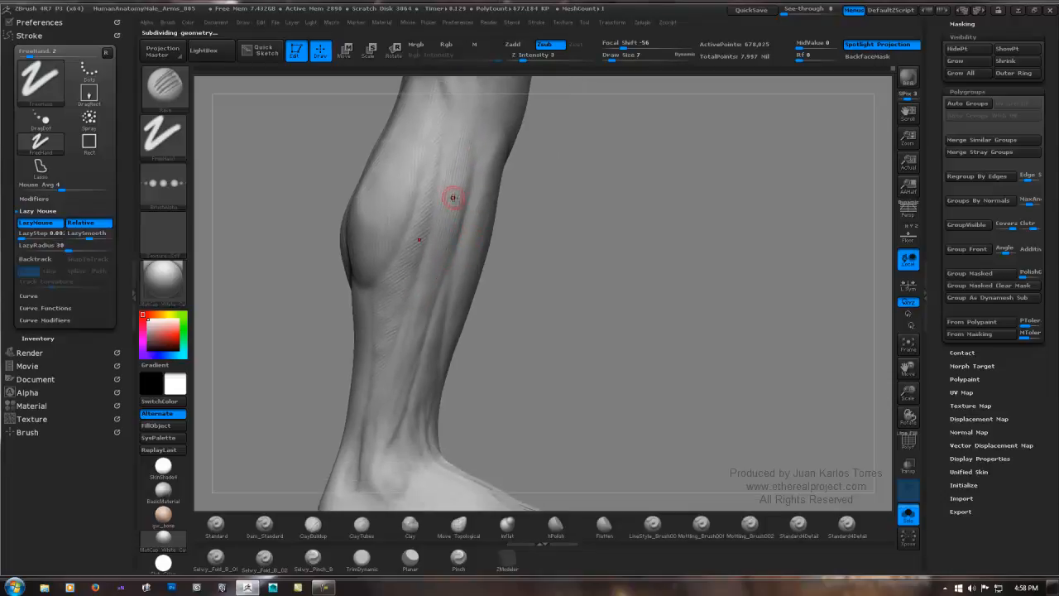
left_click_drag(452, 198, 404, 340)
Continue the raked peroneal fibres down the lower outer leg to the outer ankle bone.
right_click_drag(412, 329, 425, 268)
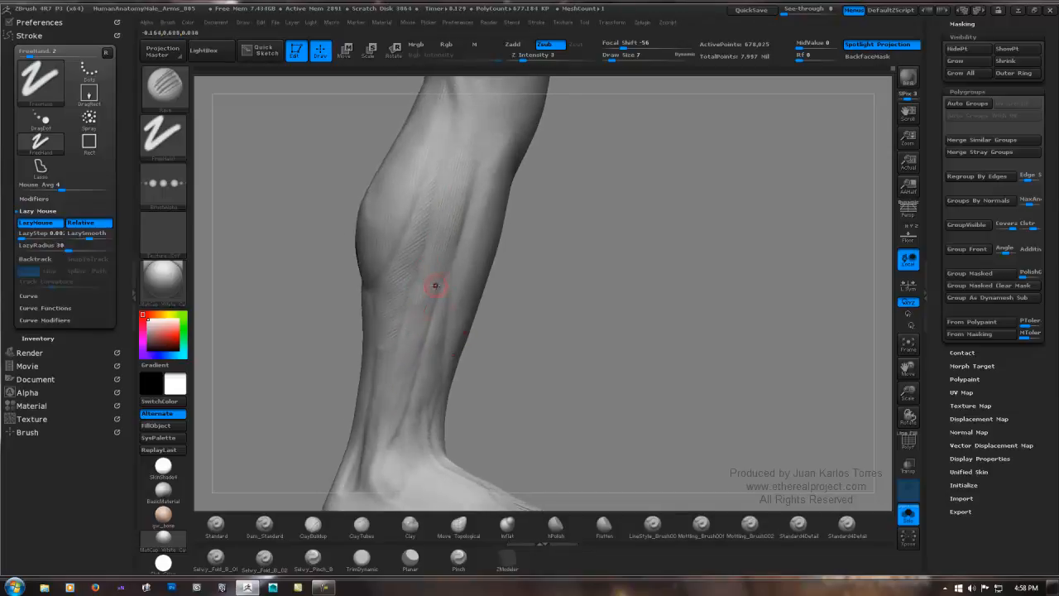
left_click_drag(419, 342, 414, 359)
mouse_move(405, 357)
right_mouse_down()
mouse_move(402, 321)
mouse_move(420, 281)
right_mouse_up()
left_click_drag(422, 274, 418, 327)
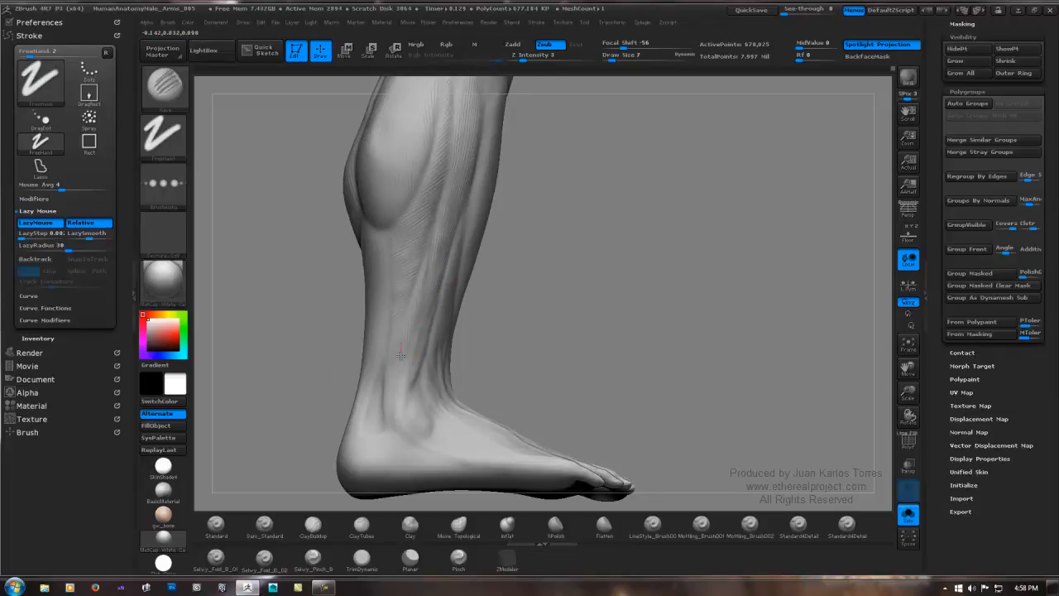
left_click_drag(420, 279, 418, 328)
right_click_drag(428, 284, 439, 304)
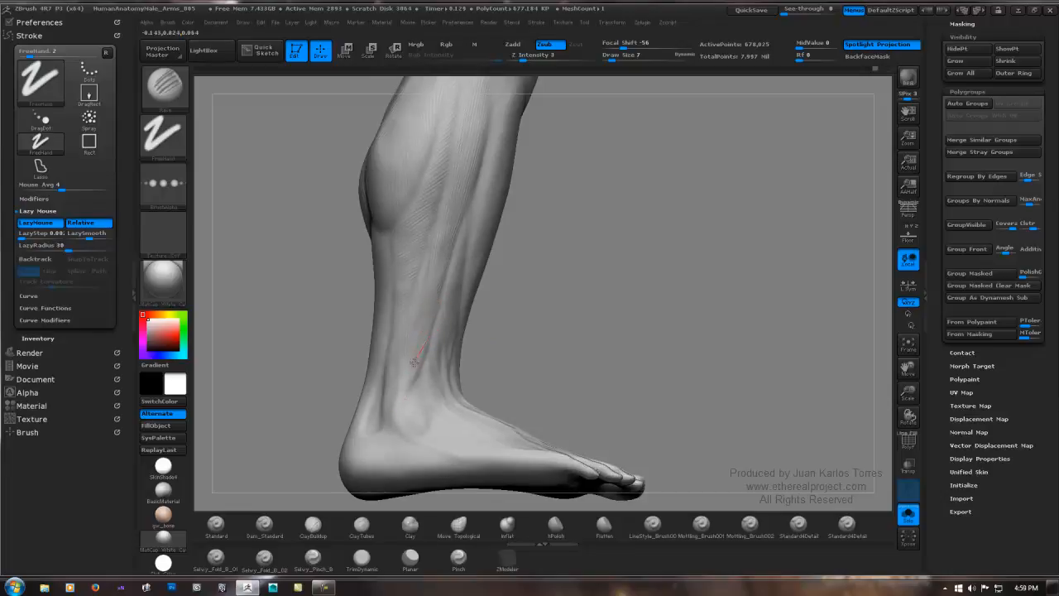
left_click_drag(418, 372, 402, 390)
Rake fine fibres along the shin's extensor muscles down toward the front of the ankle.
mouse_move(426, 327)
right_mouse_down()
mouse_move(464, 306)
mouse_move(434, 301)
mouse_move(450, 286)
mouse_move(480, 291)
right_mouse_up()
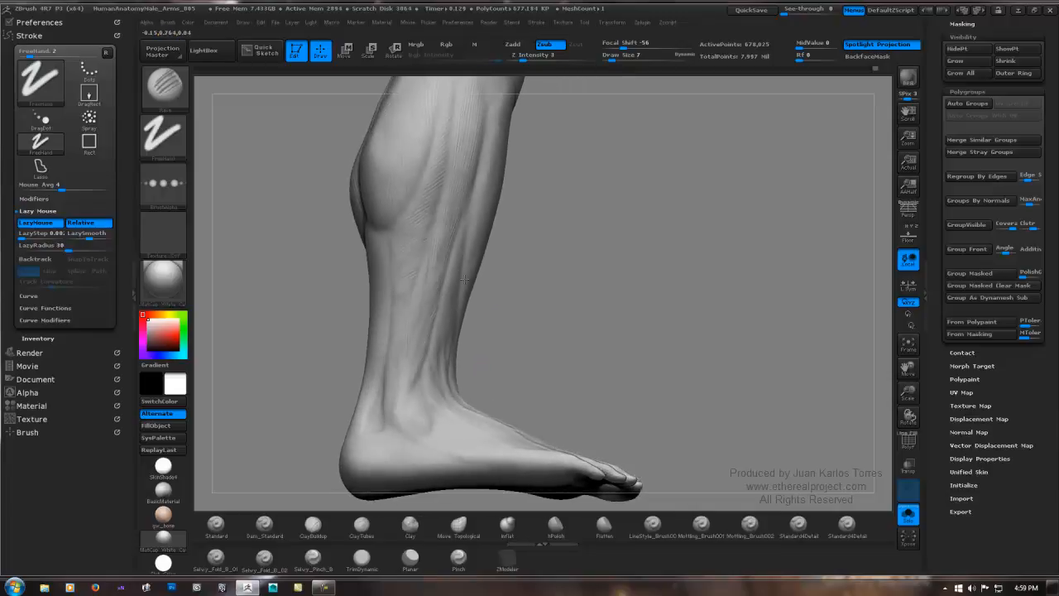
right_click_drag(438, 348, 400, 322)
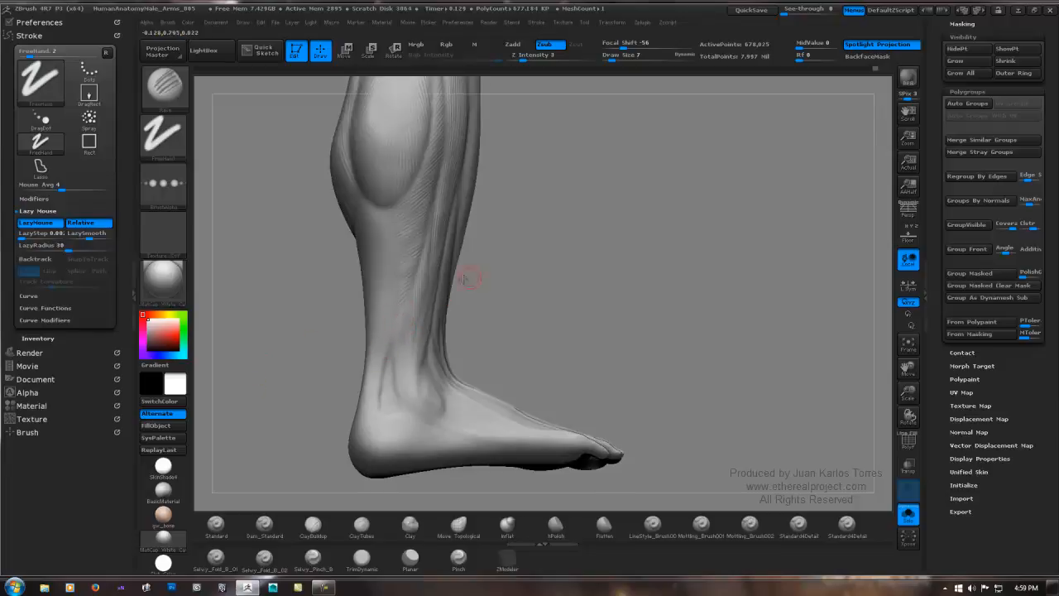
mouse_move(463, 278)
right_mouse_down()
mouse_move(438, 262)
mouse_move(451, 226)
mouse_move(426, 231)
right_mouse_up()
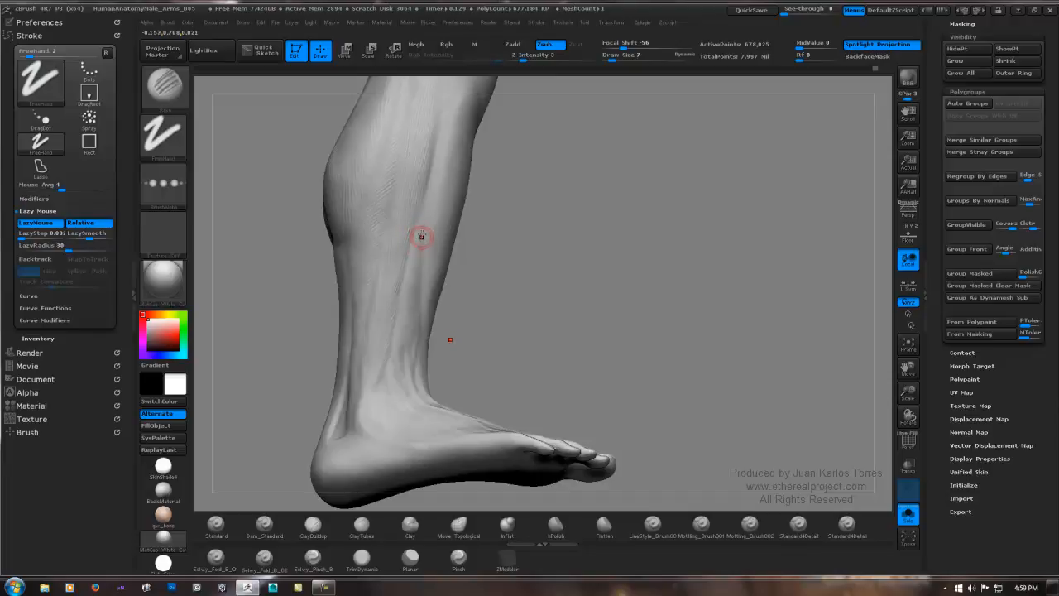
mouse_move(421, 235)
right_mouse_down()
mouse_move(431, 237)
mouse_move(416, 240)
right_mouse_up()
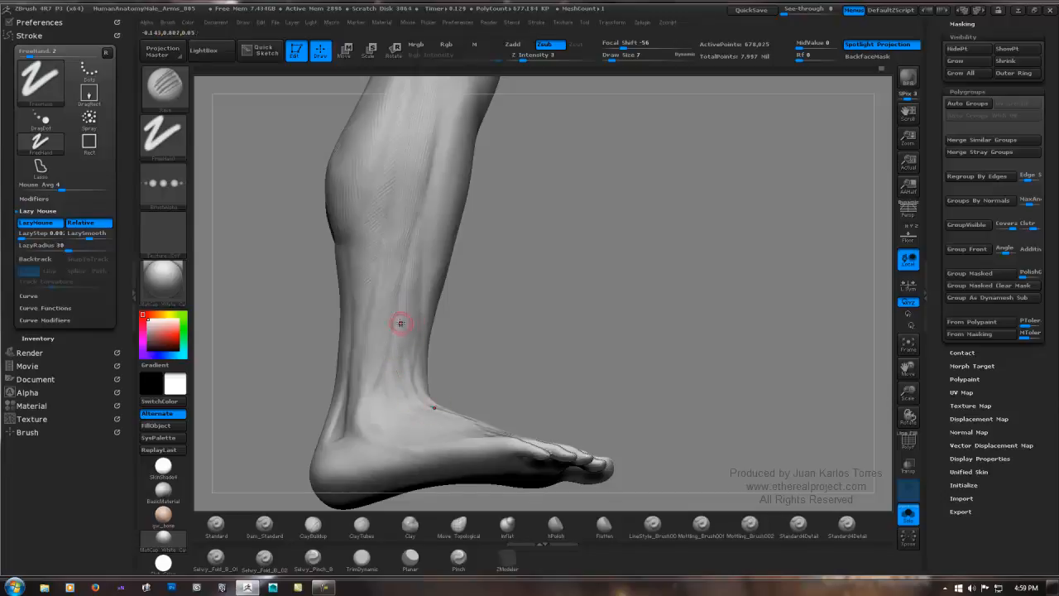
right_click_drag(402, 324, 405, 305)
mouse_move(423, 244)
right_mouse_down()
mouse_move(436, 236)
mouse_move(416, 256)
right_mouse_up()
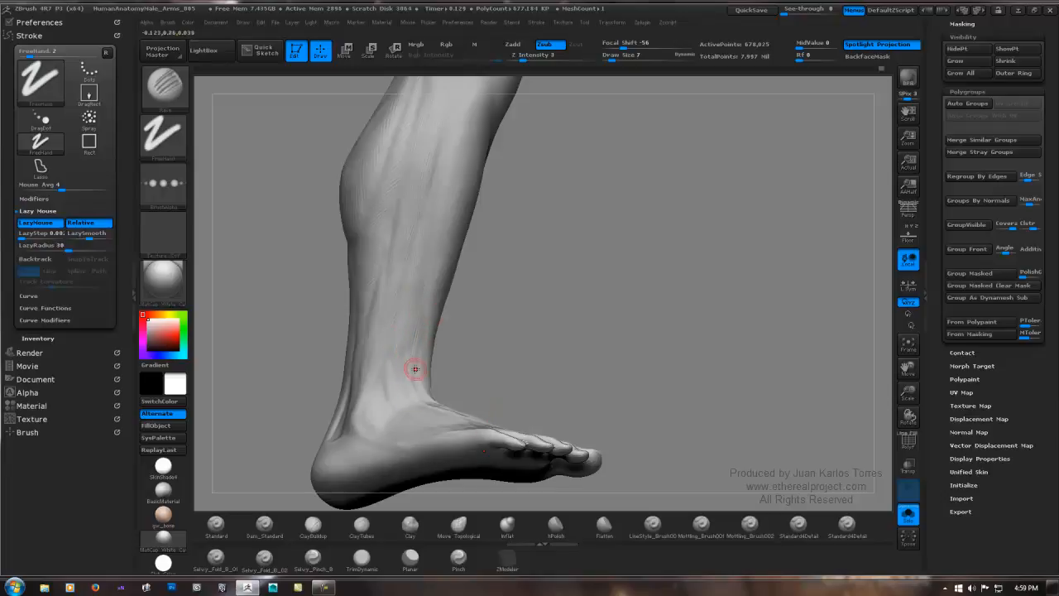
right_click_drag(433, 308, 389, 320)
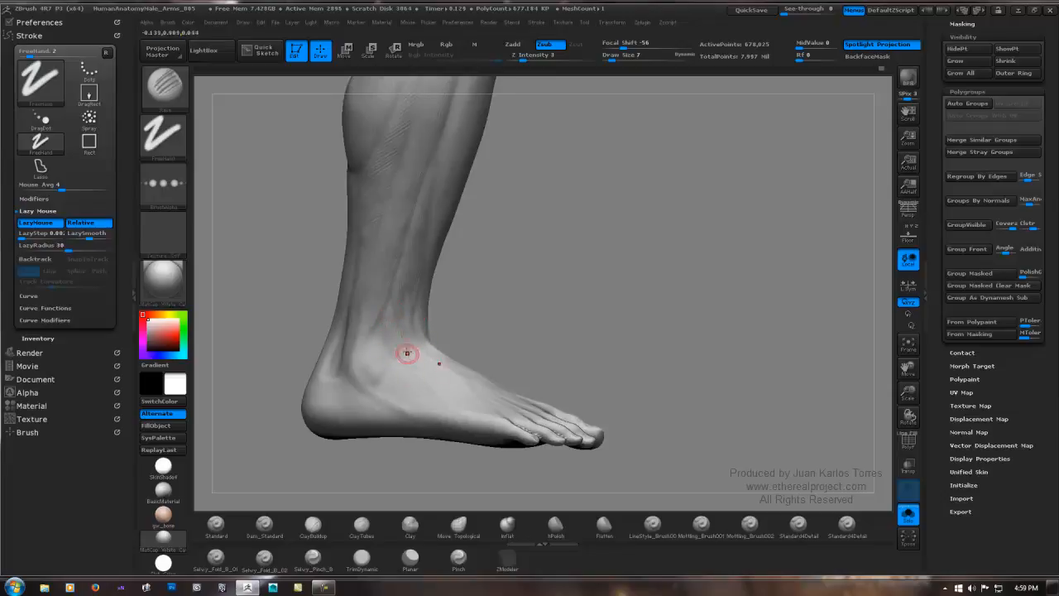
right_click_drag(431, 362, 414, 314)
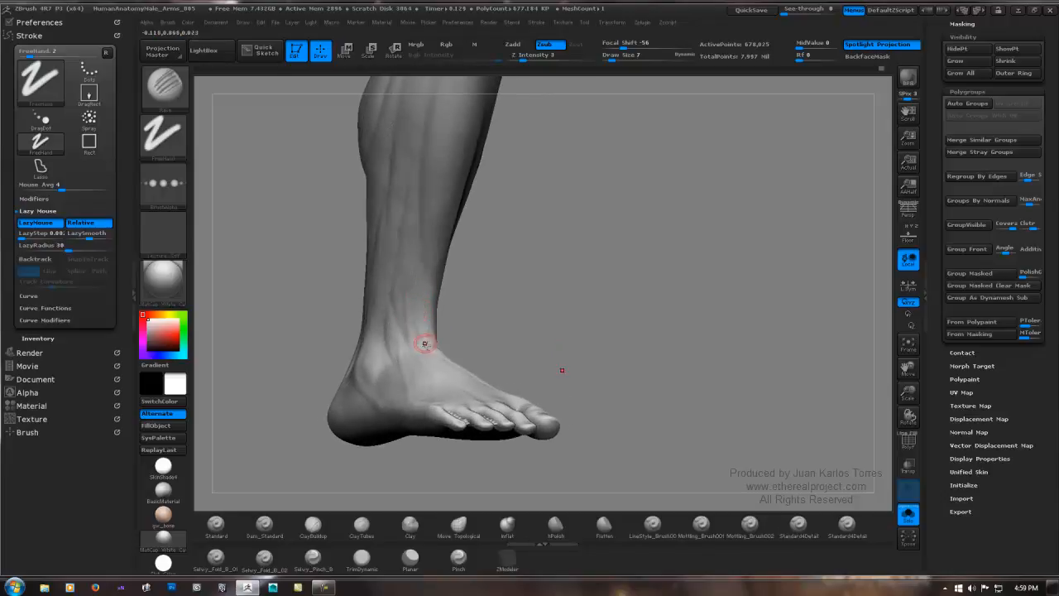
Rake short fibres along the extensor tendons at the front of the outer ankle.
left_click_drag(425, 343, 430, 355)
left_click_drag(560, 326, 601, 336)
mouse_move(421, 360)
left_mouse_down()
mouse_move(452, 284)
mouse_move(421, 328)
left_mouse_up()
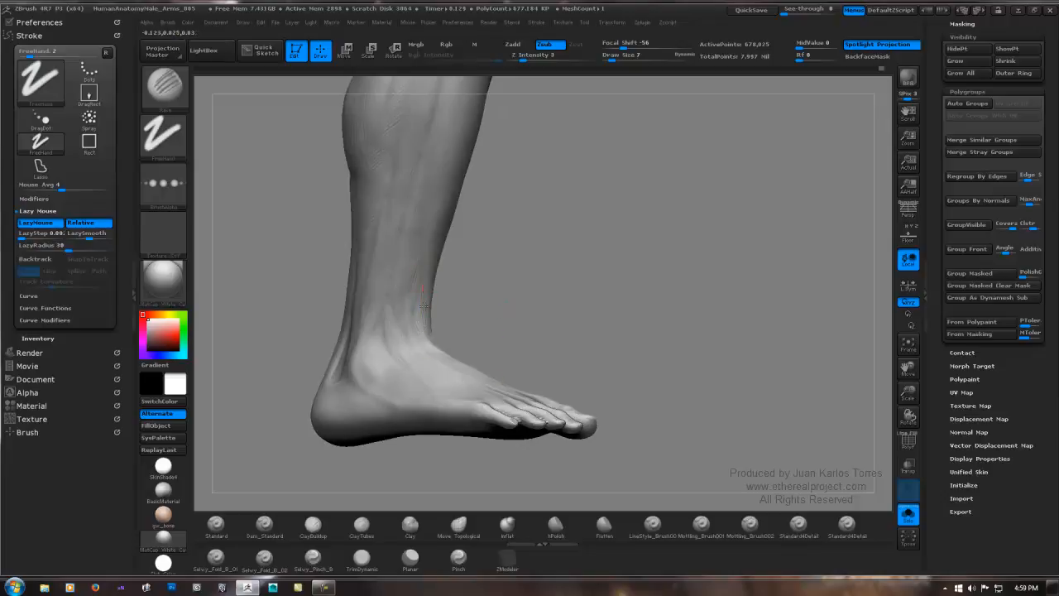
mouse_move(485, 303)
left_mouse_down()
mouse_move(530, 230)
mouse_move(528, 210)
mouse_move(558, 218)
mouse_move(579, 265)
mouse_move(615, 255)
left_mouse_up()
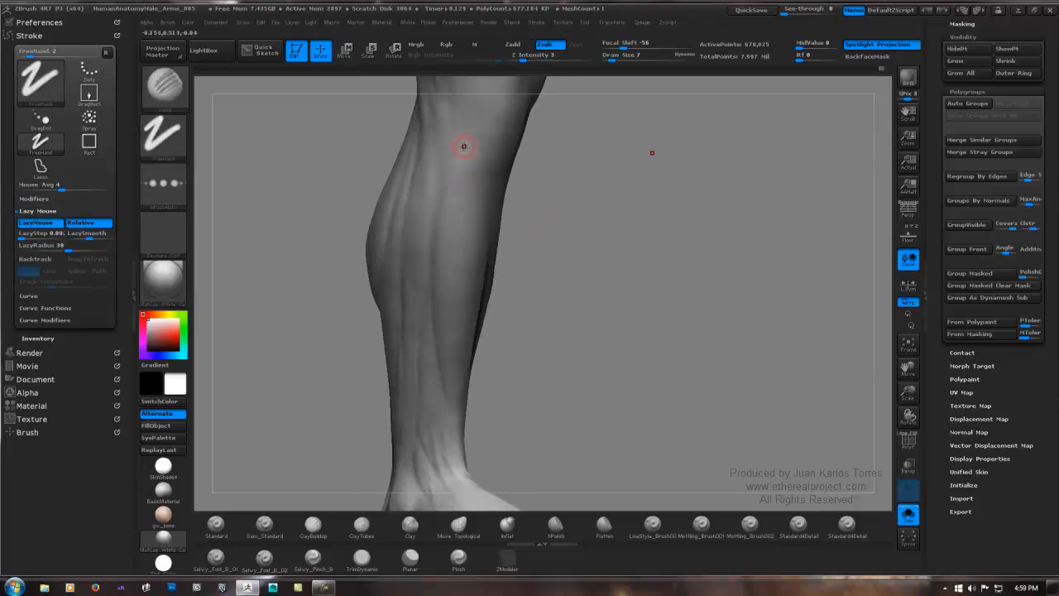
Rake long fibres from just below the knee down the upper outer side of the shin.
left_click_drag(463, 146, 436, 260)
left_click_drag(530, 224, 579, 220)
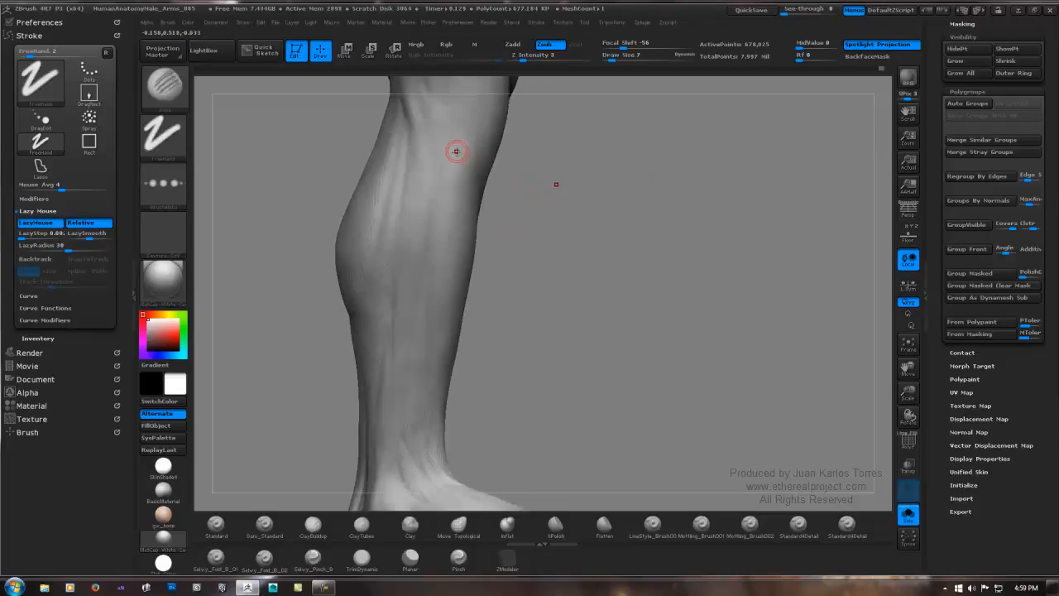
left_click_drag(456, 152, 435, 296)
left_click_drag(456, 159, 441, 292)
left_click_drag(461, 149, 442, 297)
left_click_drag(538, 222, 581, 219)
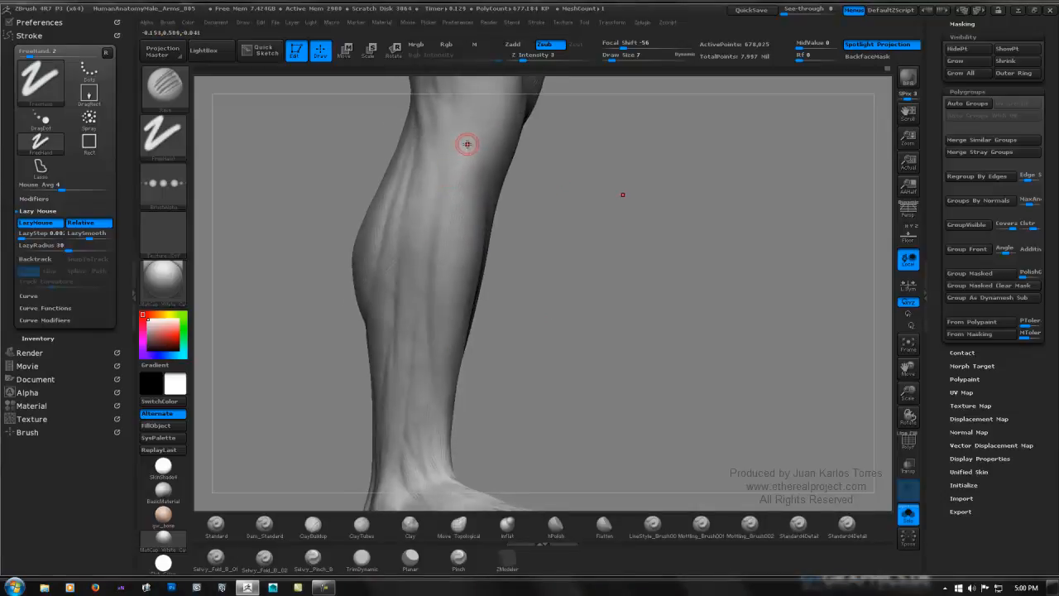
mouse_move(468, 145)
left_mouse_down()
mouse_move(455, 178)
mouse_move(467, 207)
left_mouse_up()
mouse_move(551, 207)
left_mouse_down()
mouse_move(507, 186)
mouse_move(462, 262)
left_mouse_up()
left_click_drag(480, 149, 461, 265)
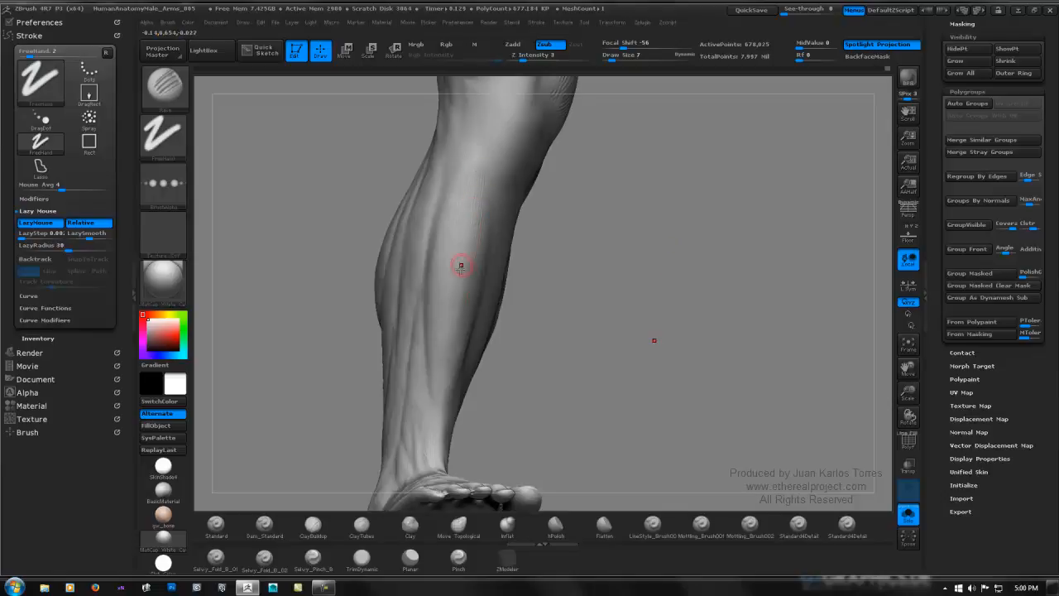
Rake fibres down the tibialis anterior along the front of the shin toward the inner ankle.
mouse_move(534, 225)
left_mouse_down()
mouse_move(460, 217)
mouse_move(494, 202)
left_mouse_up()
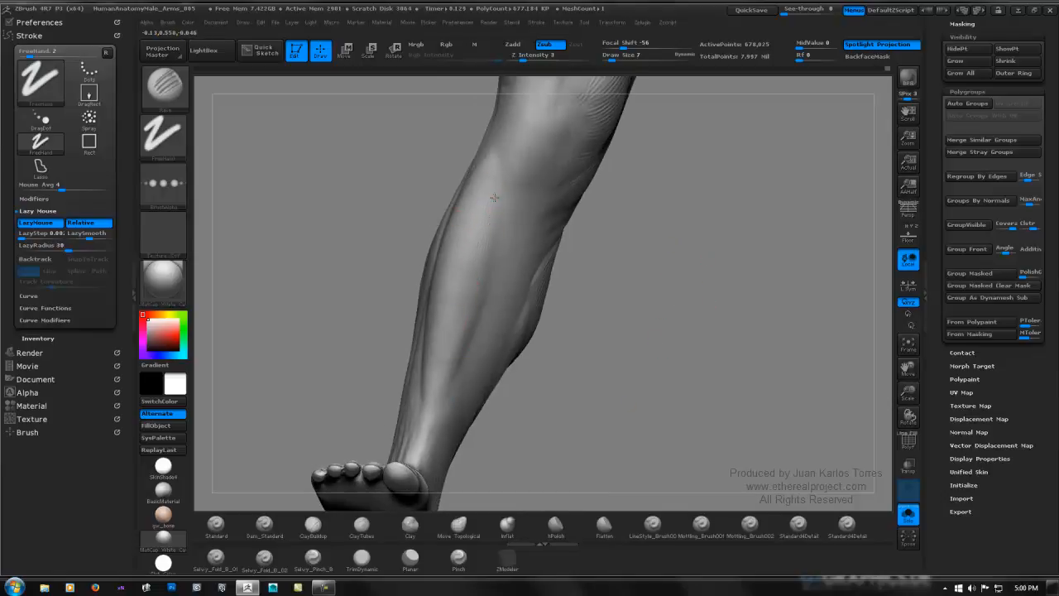
left_click_drag(461, 352, 430, 414)
mouse_move(480, 208)
left_mouse_down()
mouse_move(457, 329)
mouse_move(425, 410)
left_mouse_up()
mouse_move(473, 263)
left_mouse_down()
mouse_move(422, 420)
mouse_move(447, 371)
mouse_move(444, 379)
left_mouse_up()
left_click_drag(718, 280, 661, 284)
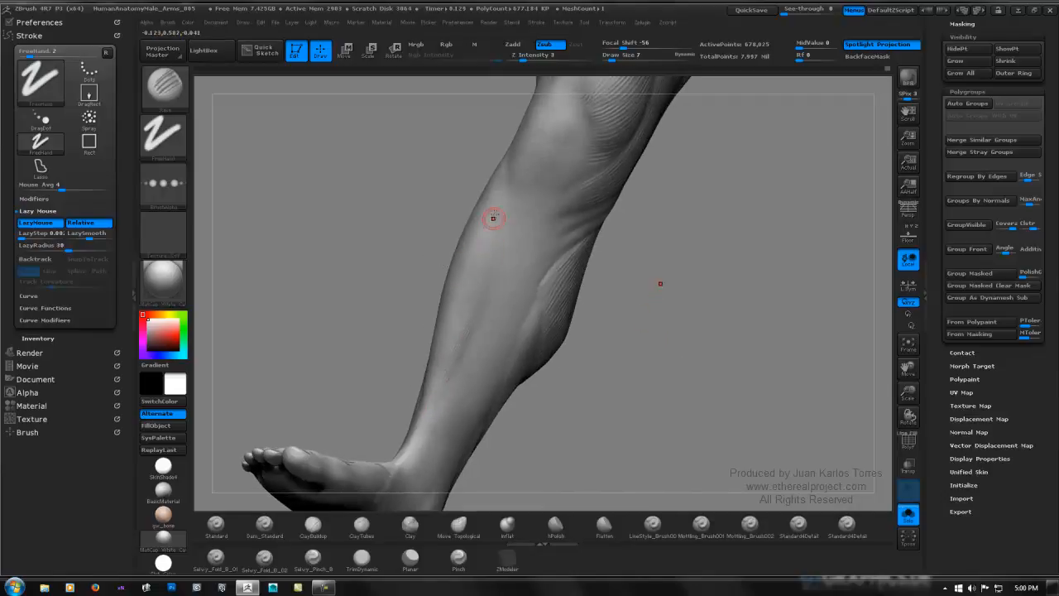
left_click_drag(498, 197, 476, 321)
left_click_drag(447, 377, 438, 382)
Add more raked fibres to the middle of the tibialis anterior, seen from the front of the shin.
left_click_drag(597, 356, 654, 362)
left_click_drag(469, 234, 458, 291)
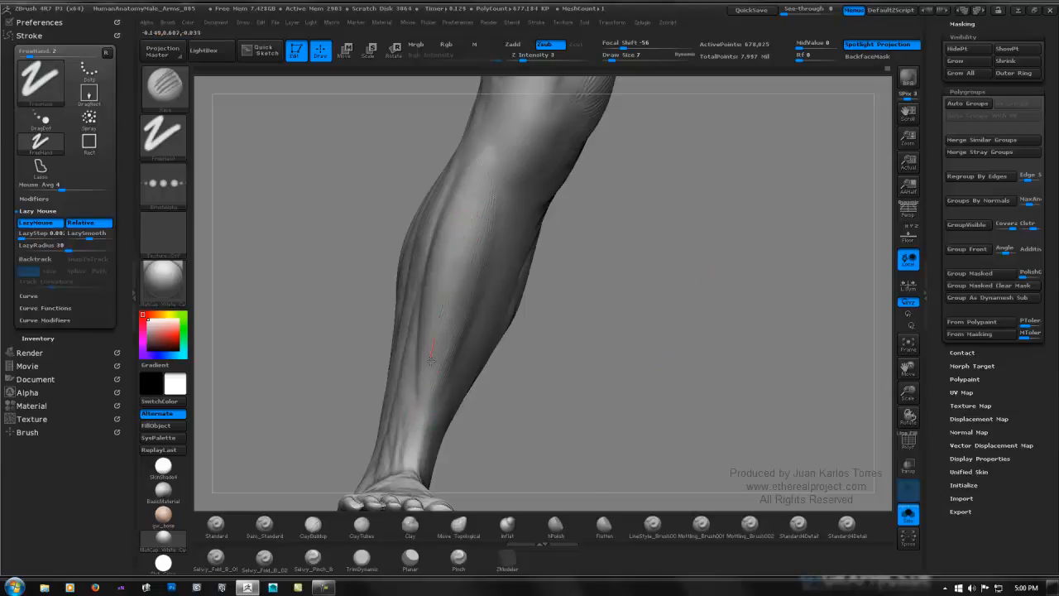
mouse_move(416, 388)
right_mouse_down()
mouse_move(466, 352)
mouse_move(468, 335)
right_mouse_up()
left_click_drag(454, 203, 427, 352)
left_click_drag(449, 224, 447, 230)
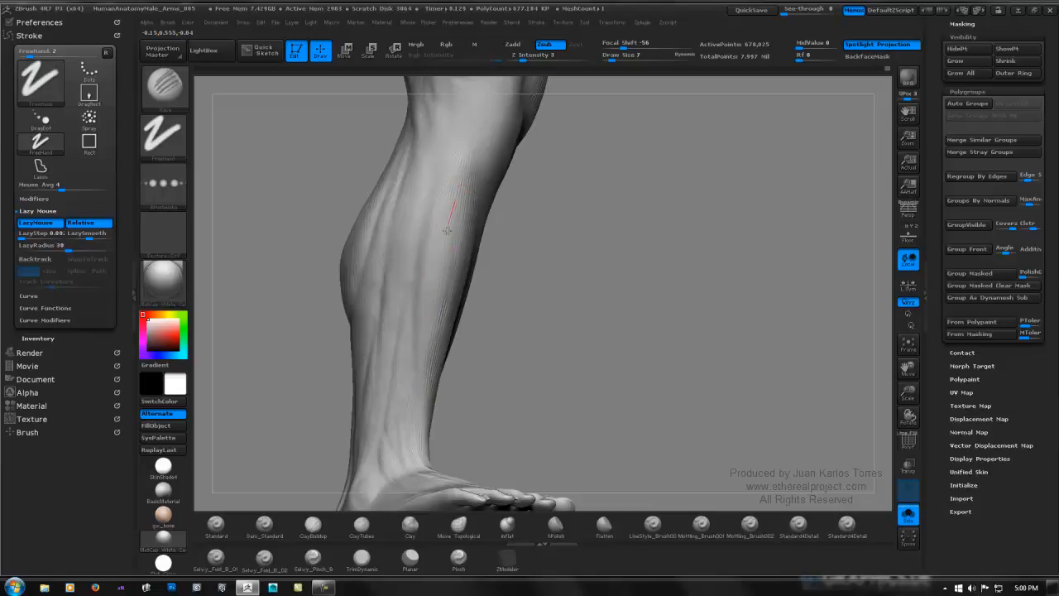
Deepen the raked fibres along the outer side of the shin from below the knee to above the ankle.
left_click_drag(427, 348, 420, 405)
left_click_drag(448, 197, 417, 413)
left_click_drag(438, 222, 424, 400)
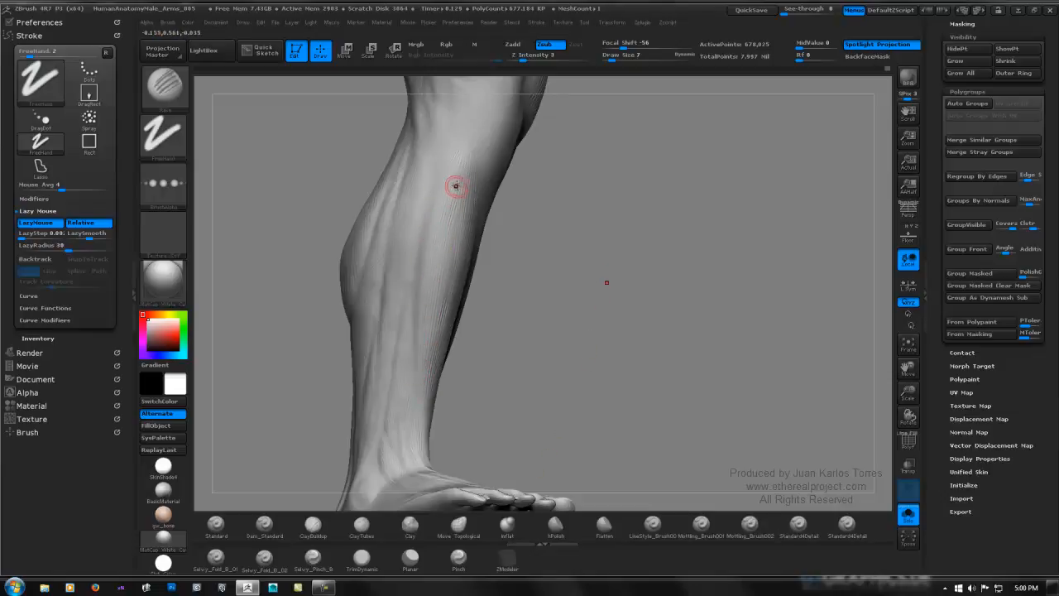
mouse_move(455, 180)
left_mouse_down()
mouse_move(432, 234)
mouse_move(423, 366)
left_mouse_up()
mouse_move(436, 205)
left_mouse_down()
mouse_move(420, 282)
mouse_move(419, 414)
left_mouse_up()
left_click_drag(452, 165, 423, 273)
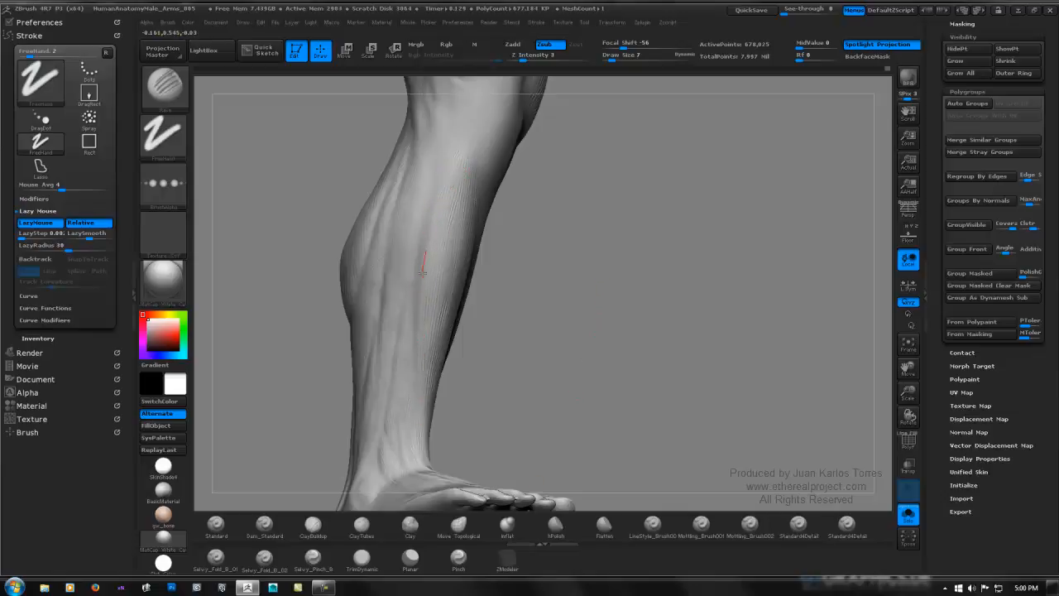
left_click_drag(418, 352, 422, 414)
Drop the leg two subdivision levels and set up the ClayTubes brush with LazyMouse turned off.
mouse_move(572, 287)
left_mouse_down("shift")
mouse_move(631, 264)
mouse_move(714, 279)
mouse_move(615, 286)
mouse_move(600, 270)
left_mouse_up("shift")
mouse_move(522, 279)
left_mouse_down()
mouse_move(610, 279)
mouse_move(591, 289)
mouse_move(624, 277)
mouse_move(577, 281)
mouse_move(638, 288)
mouse_move(567, 290)
mouse_move(612, 298)
mouse_move(600, 315)
mouse_move(596, 265)
left_mouse_up()
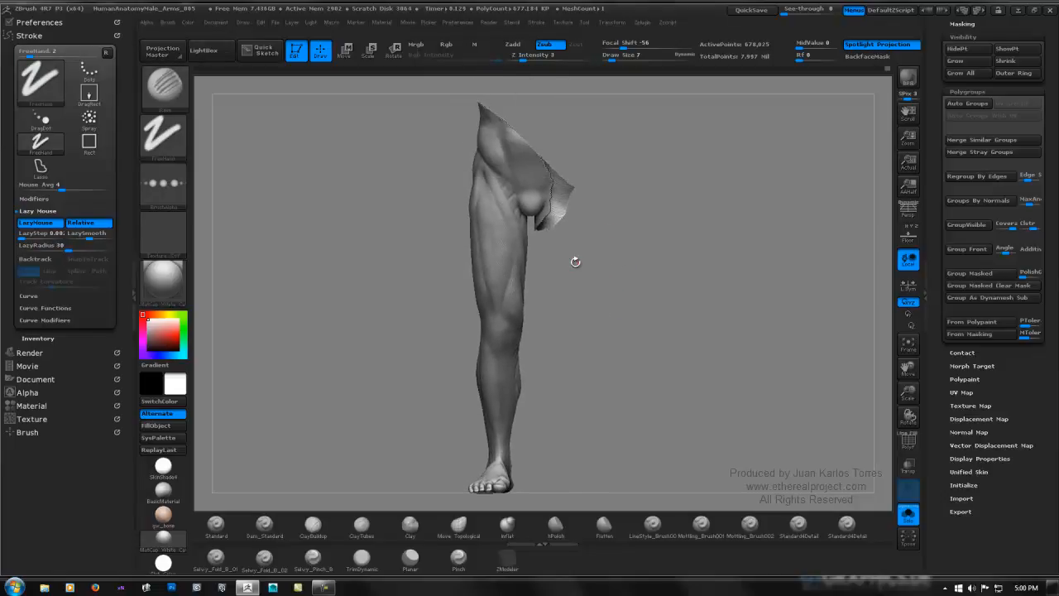
left_click_drag(579, 264, 653, 256, "alt")
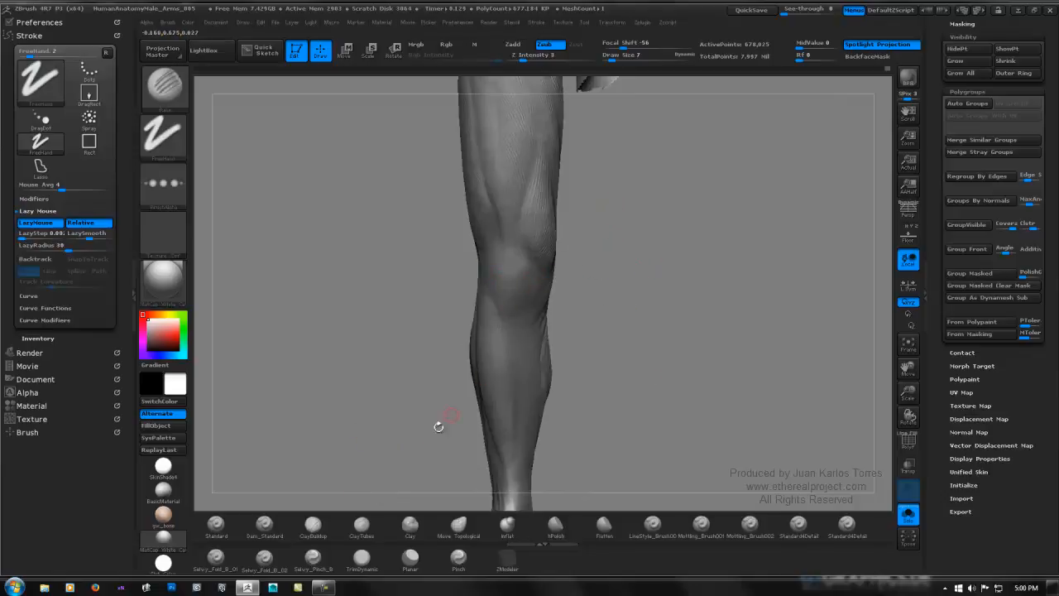
left_click(406, 523)
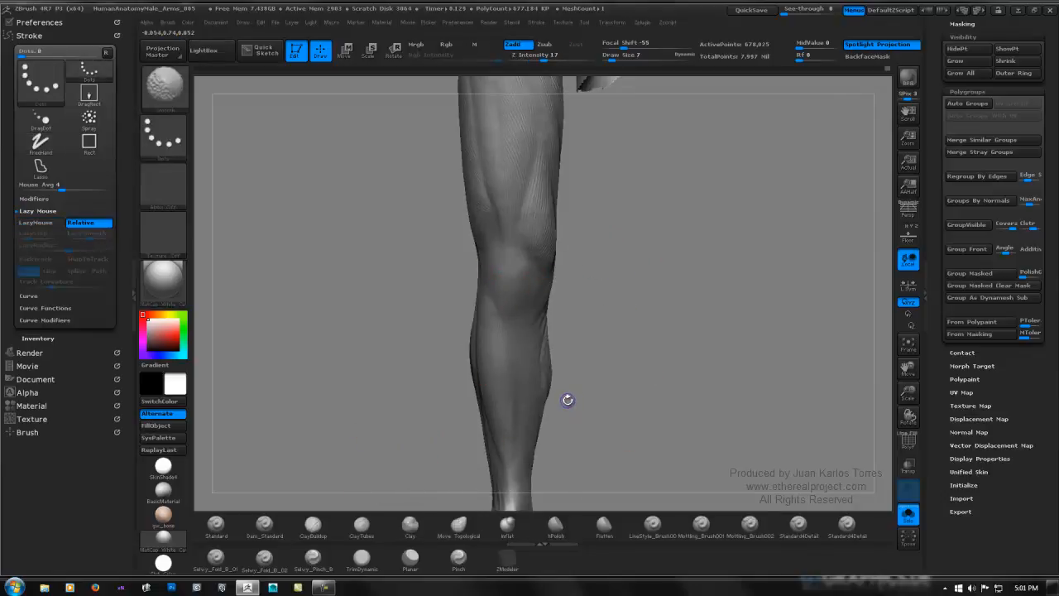
left_click_drag(562, 386, 562, 340, "alt")
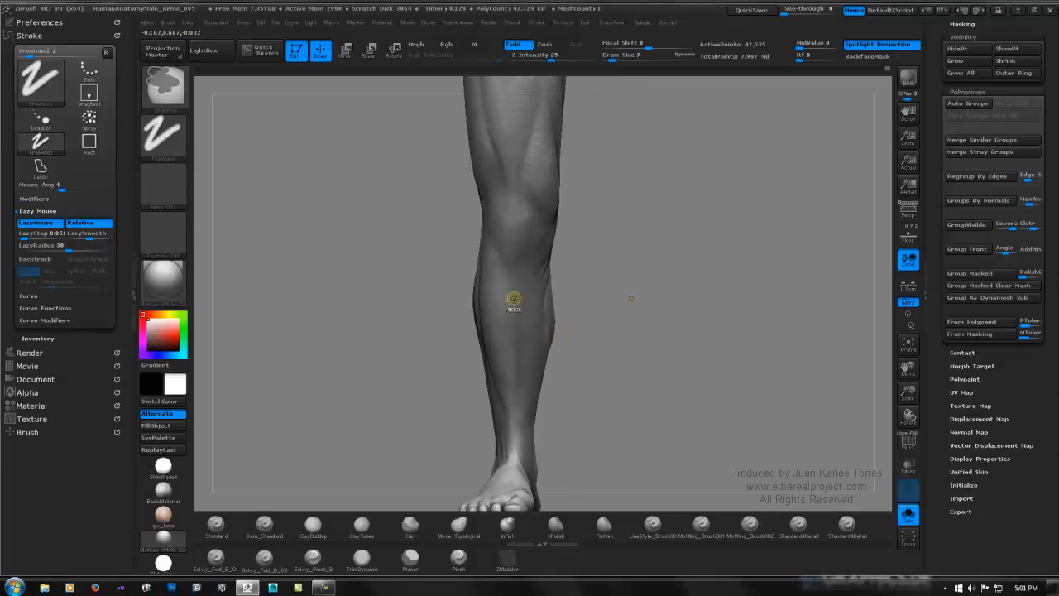
left_click(362, 524)
left_click(312, 524)
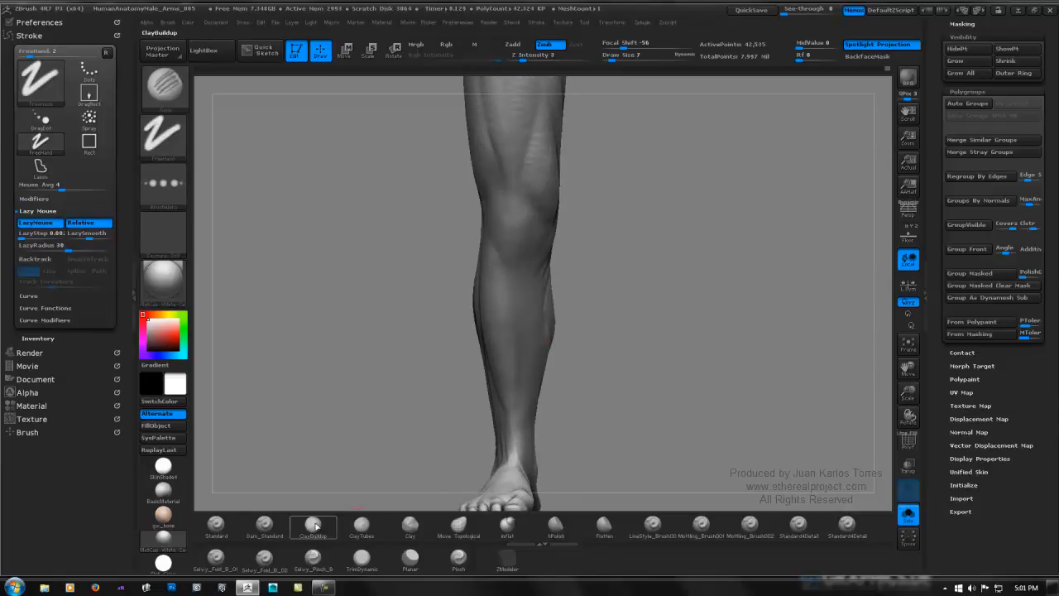
left_click(361, 523)
left_click_drag(494, 274, 536, 252, "alt")
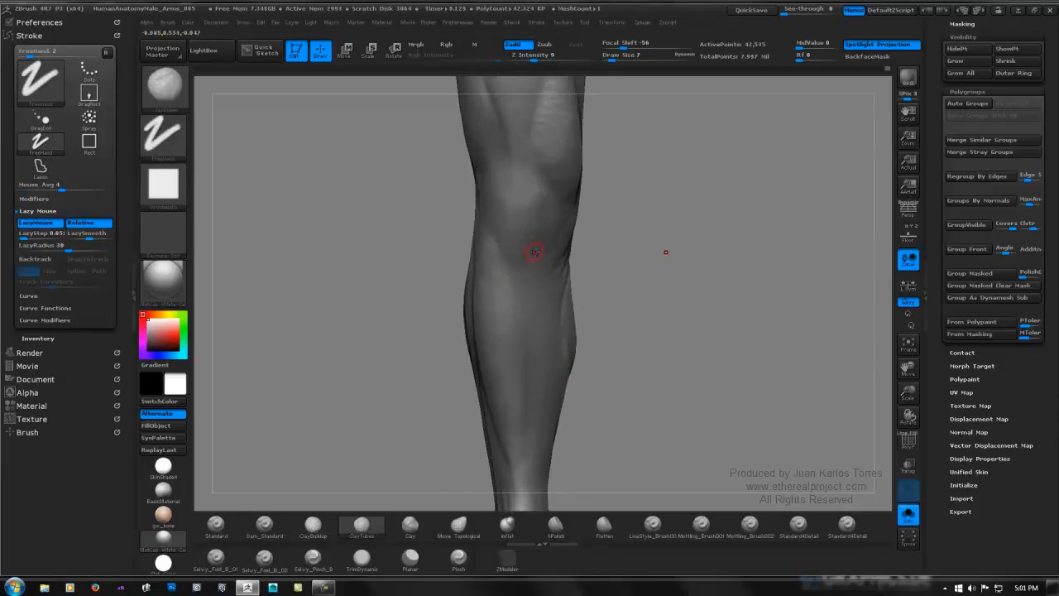
key("l")
Build up the forms around the front and sides of the knee with the ClayTubes brush.
left_click_drag(504, 204, 466, 234)
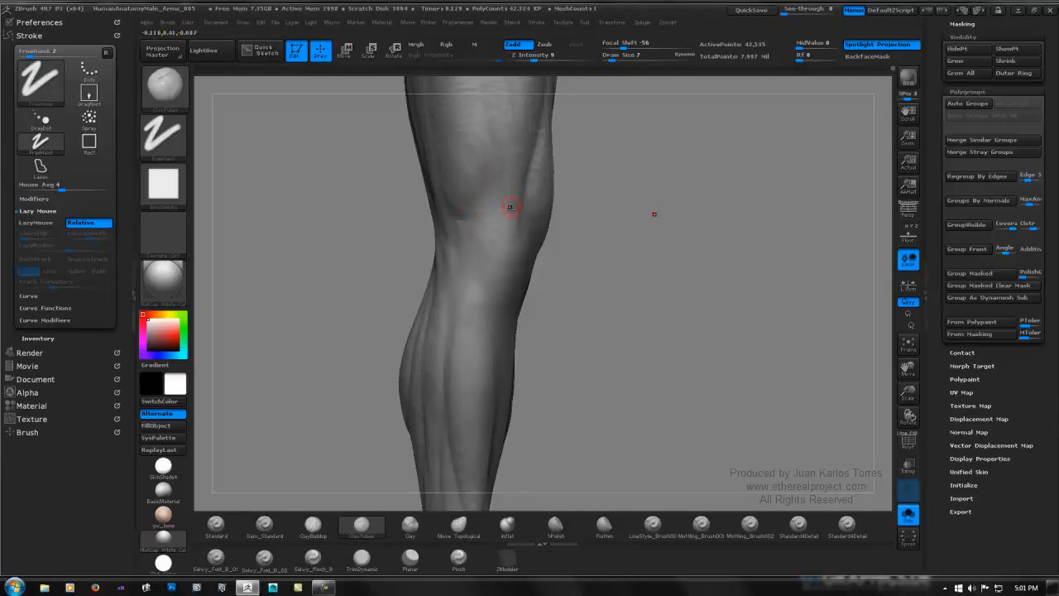
right_click_drag(511, 232, 469, 207)
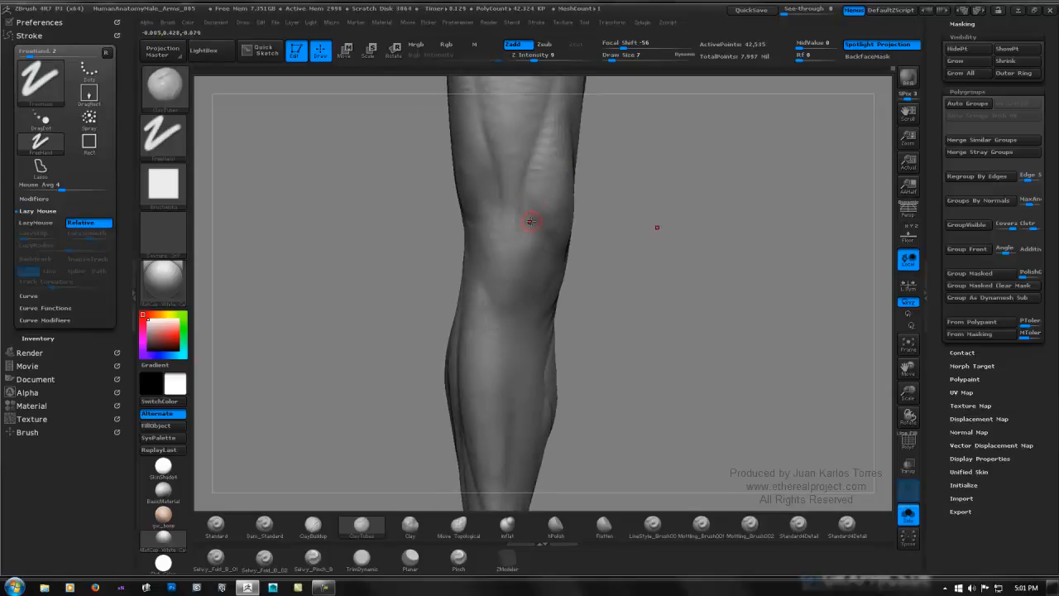
right_click_drag(576, 211, 621, 215)
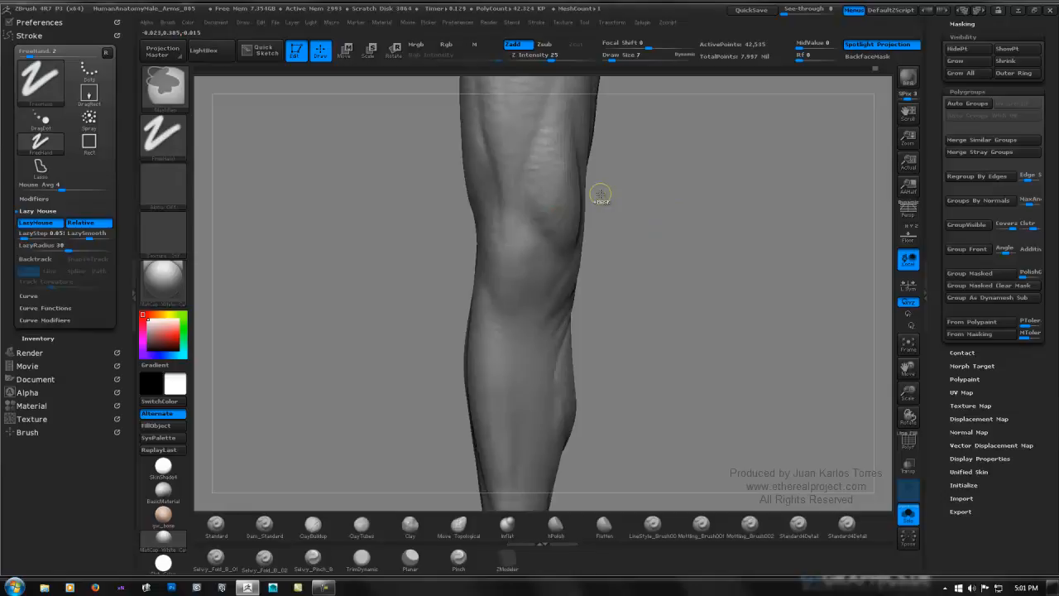
key("ctrl")
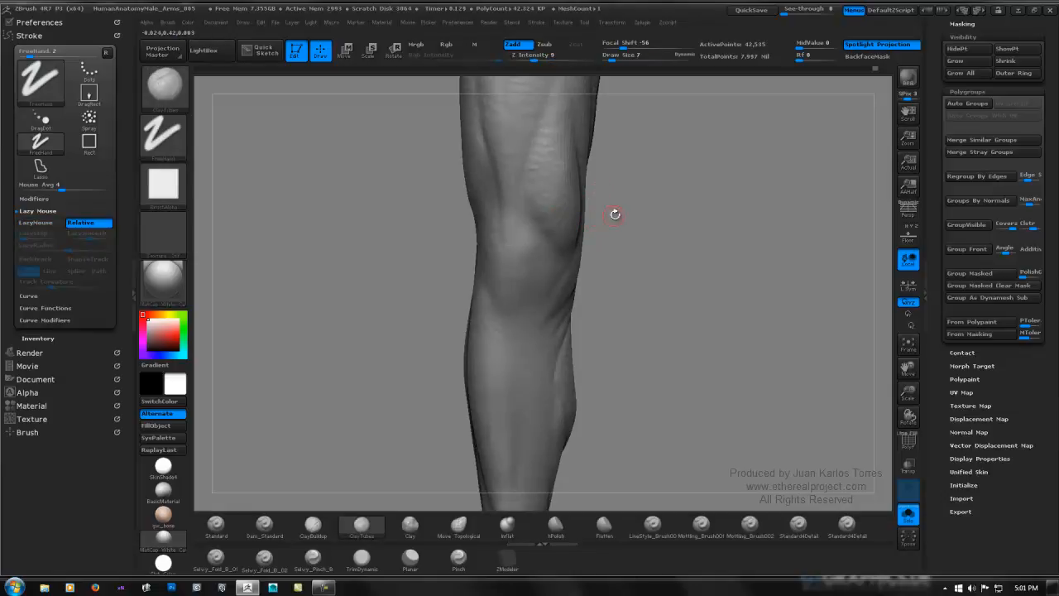
right_click_drag(615, 214, 516, 224)
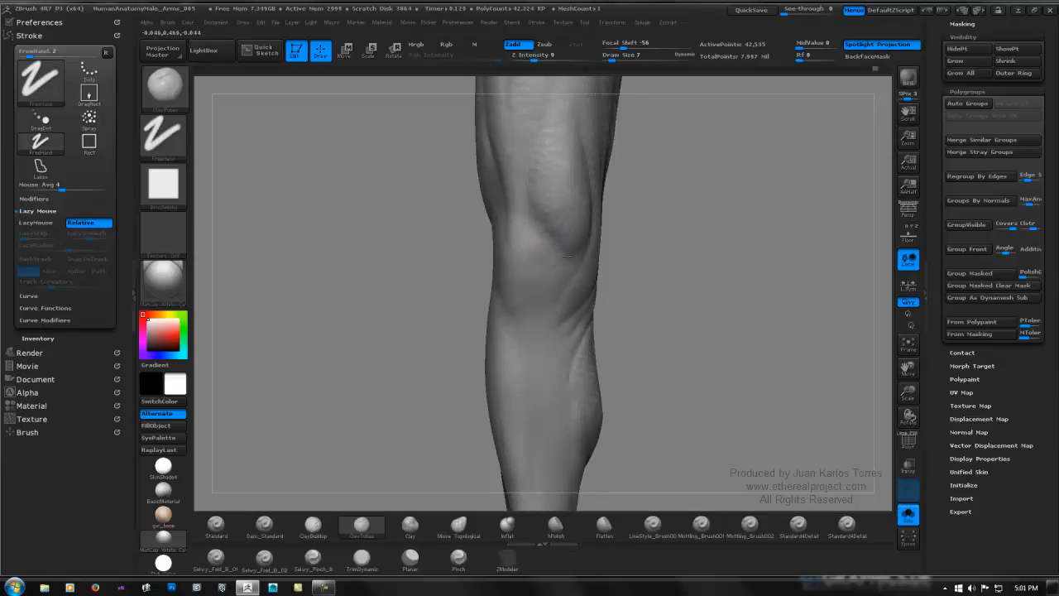
right_click_drag(560, 258, 684, 256)
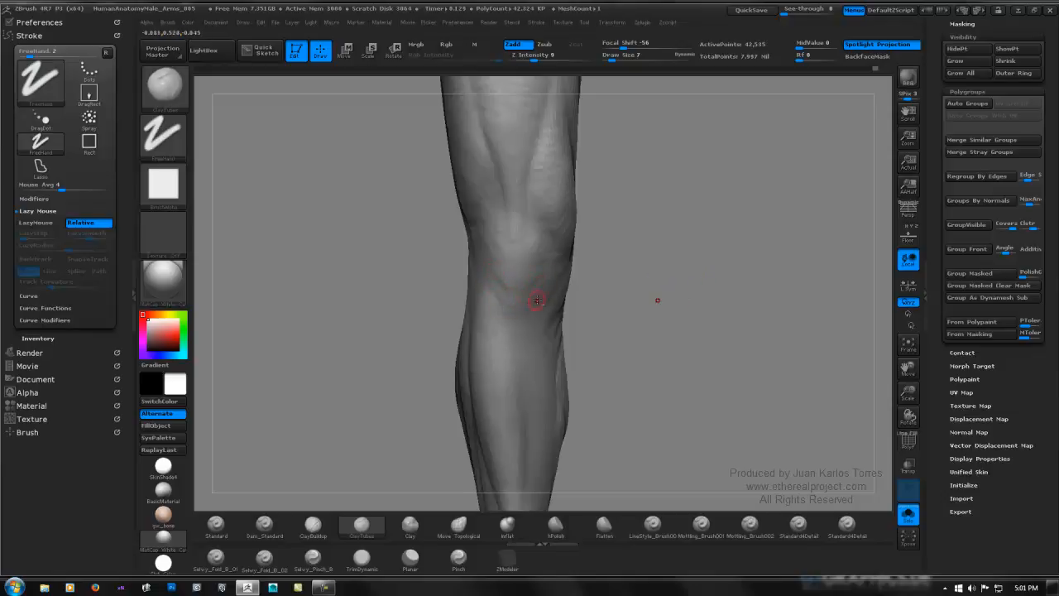
key("shift")
Add clay across the kneecap to define its shape and smooth its lower inner edge.
left_click_drag(504, 250, 533, 253)
key("shift")
left_click_drag(507, 252, 534, 257)
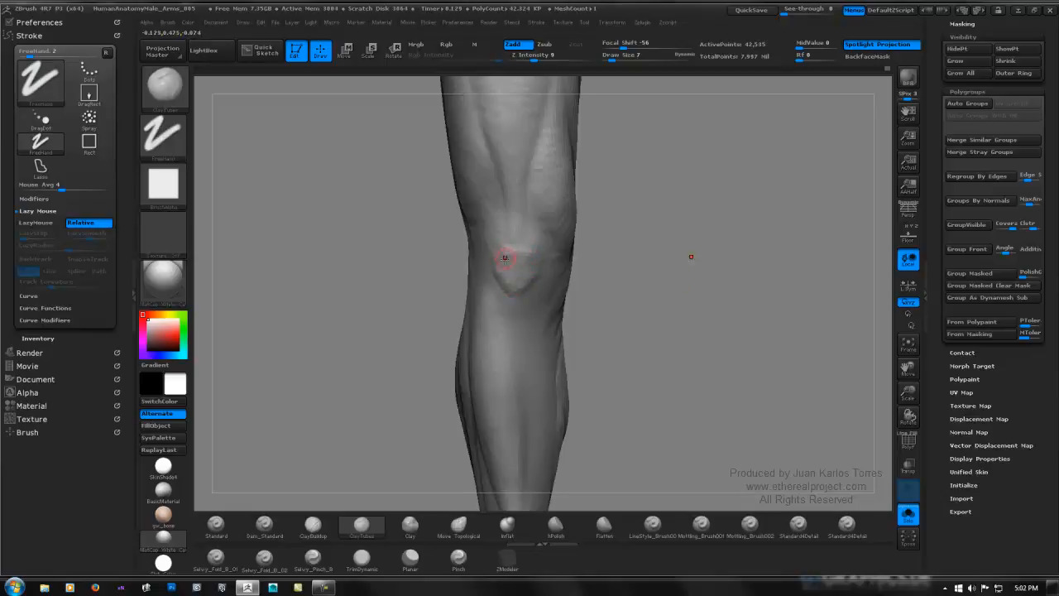
mouse_move(504, 262)
left_mouse_down()
mouse_move(528, 284)
mouse_move(516, 288)
mouse_move(528, 285)
left_mouse_up()
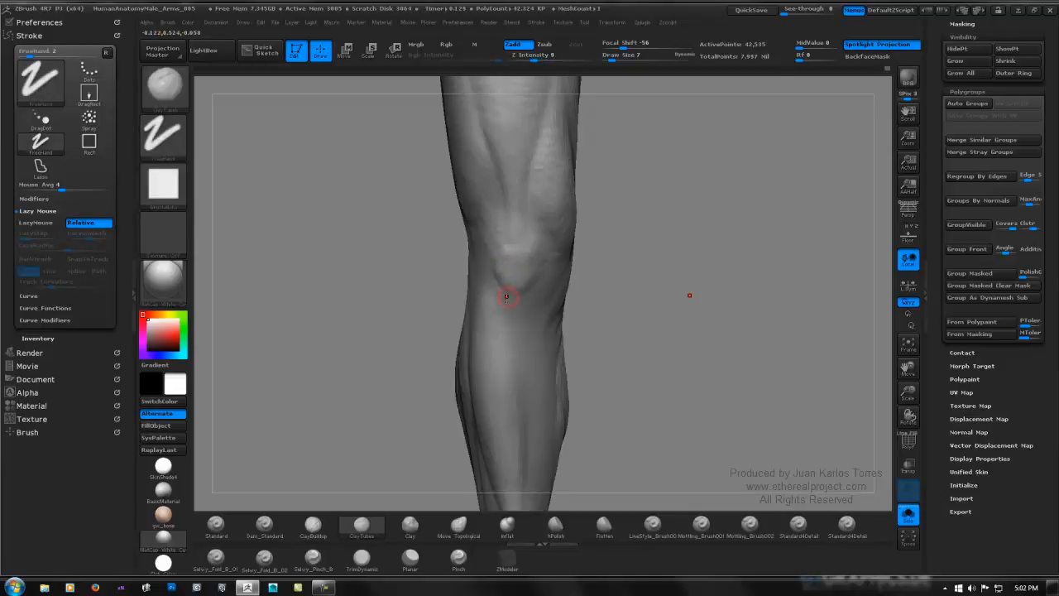
left_click_drag(543, 287, 541, 275, "shift")
left_click_drag(530, 290, 543, 280, "shift")
Smooth the transition on the inner side of the knee below the teardrop-shaped thigh muscle.
left_click_drag(620, 251, 553, 253)
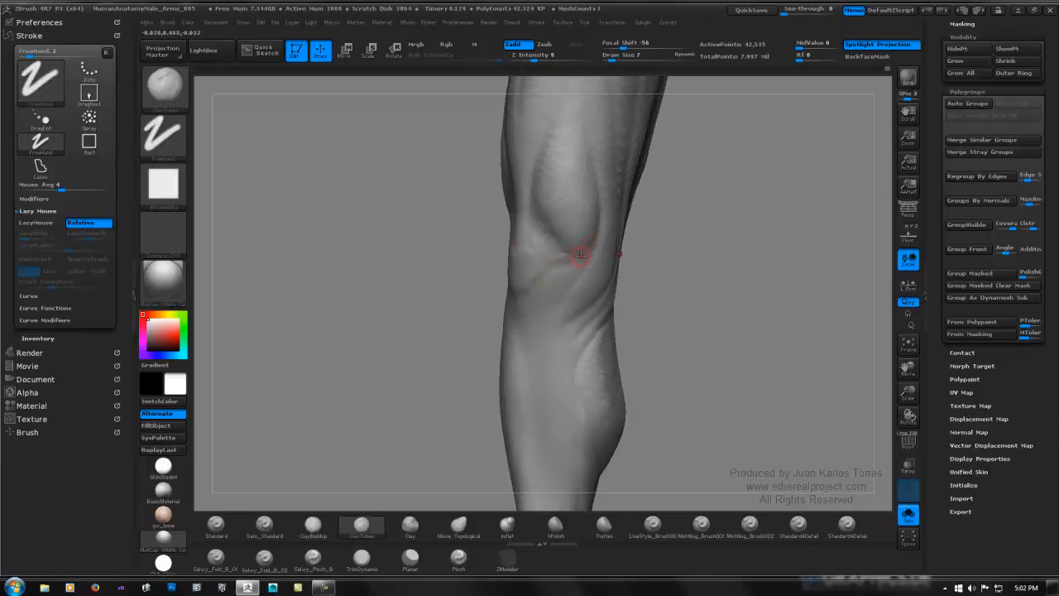
key("shift")
left_click_drag(576, 264, 557, 250, "shift")
right_click_drag(557, 209, 514, 233, "alt")
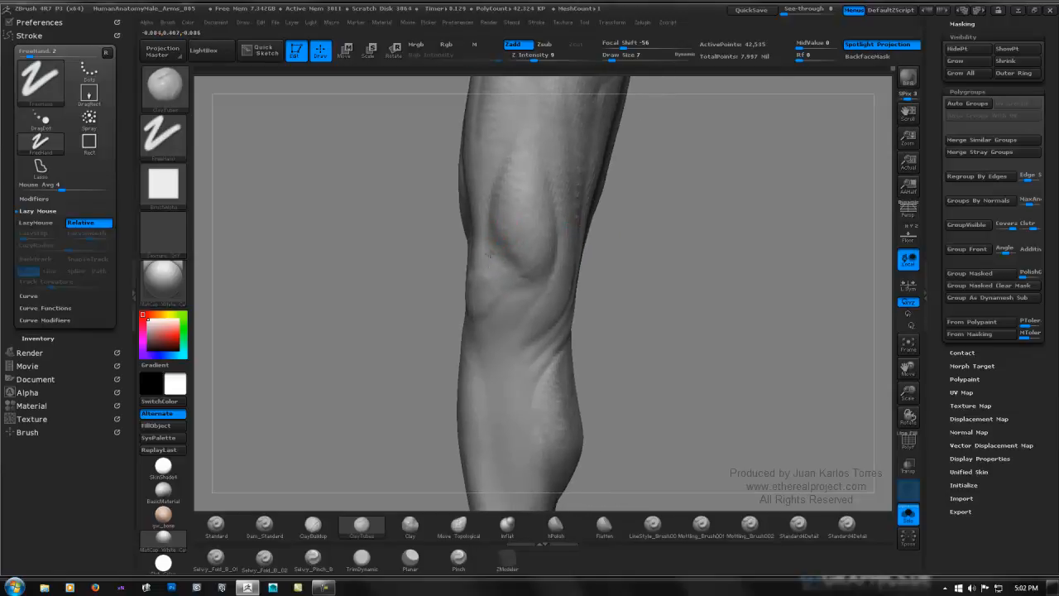
Add clay to the tendon area above the kneecap and blend the outer side of the knee.
left_click_drag(491, 254, 486, 221)
right_click_drag(478, 258, 513, 227)
left_click_drag(491, 218, 484, 235)
right_click_drag(485, 235, 442, 267)
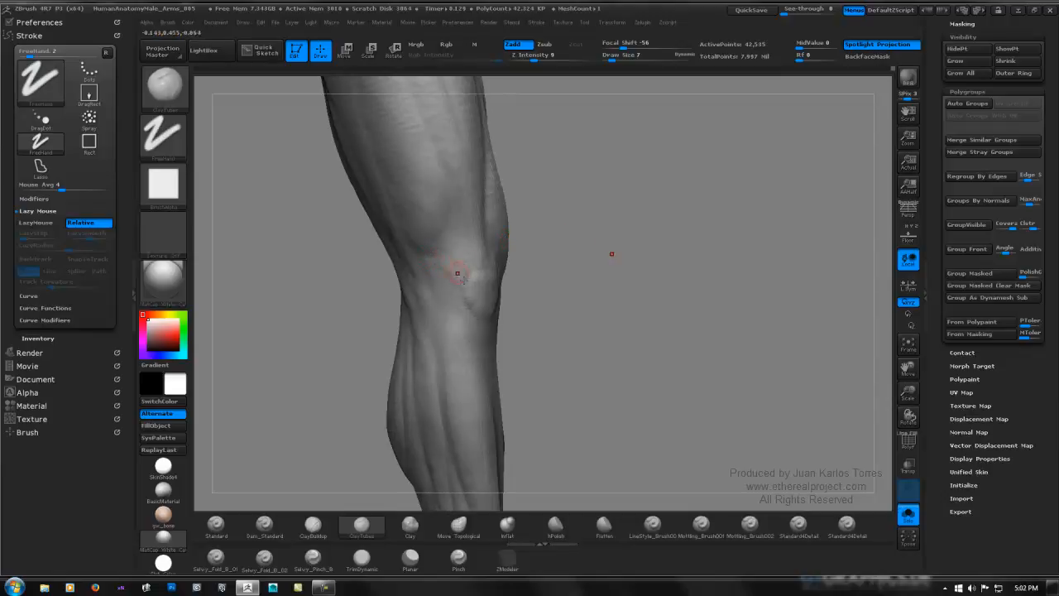
key("shift")
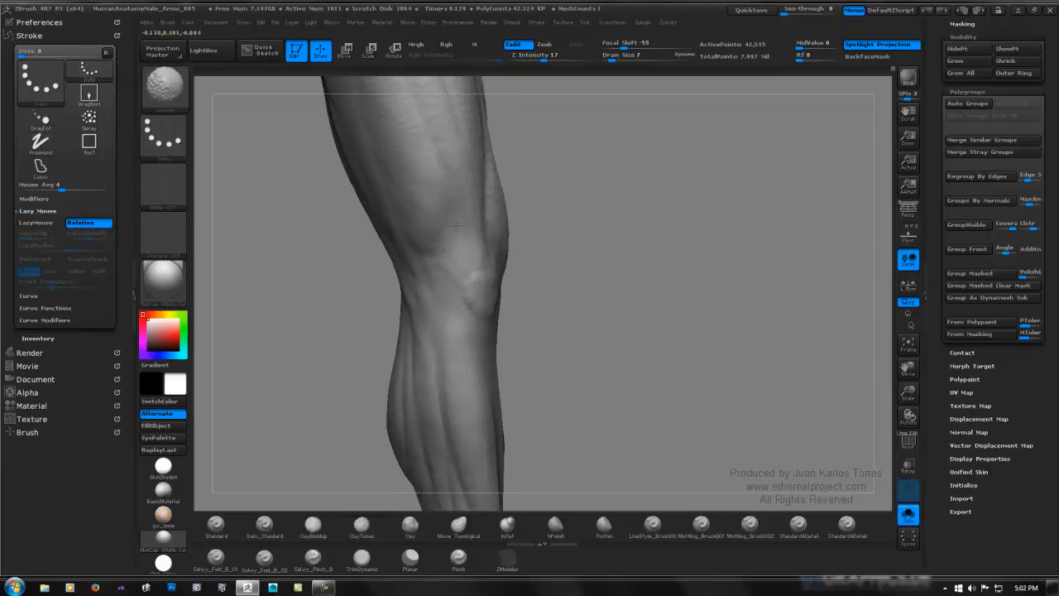
Refine the lower edge of the kneecap and the patellar tendon area beneath it with ClayTubes.
mouse_move(463, 263)
right_mouse_down()
mouse_move(586, 227)
mouse_move(621, 257)
mouse_move(523, 277)
right_mouse_up()
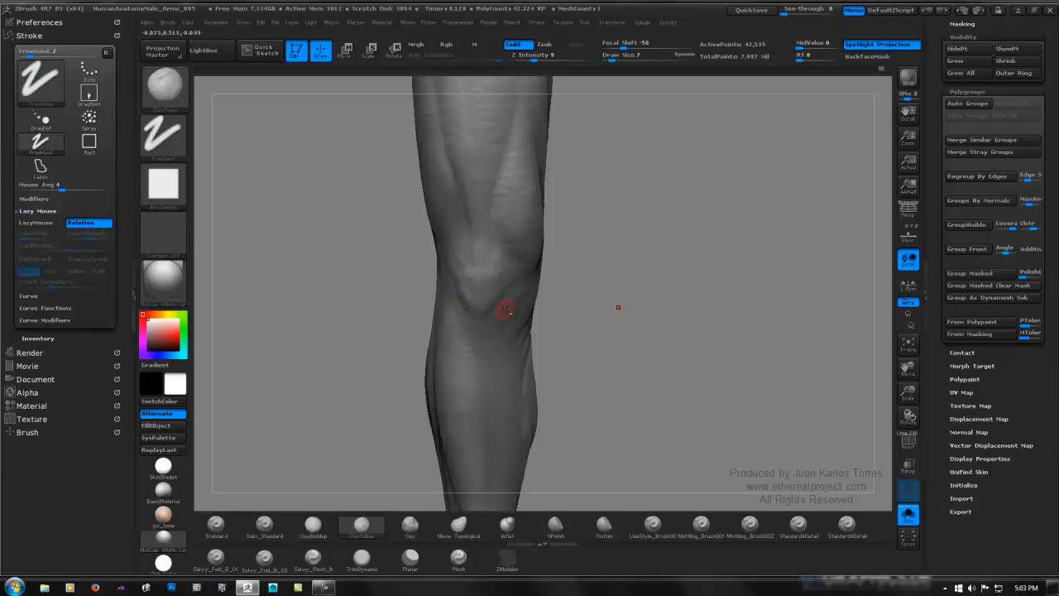
right_click_drag(505, 309, 515, 270, "alt")
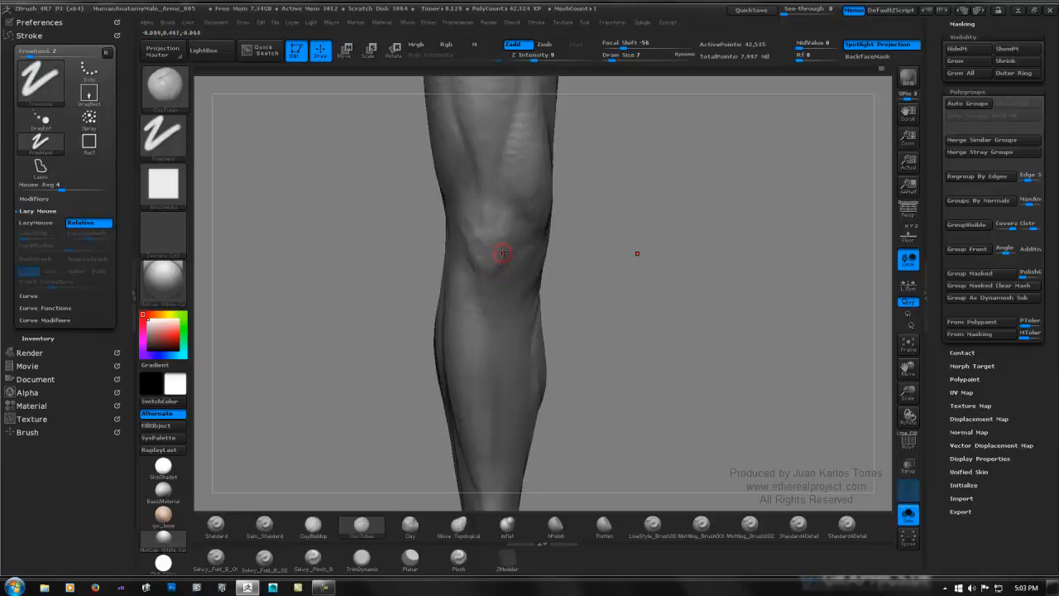
mouse_move(502, 256)
right_mouse_down()
mouse_move(497, 238)
mouse_move(492, 287)
right_mouse_up()
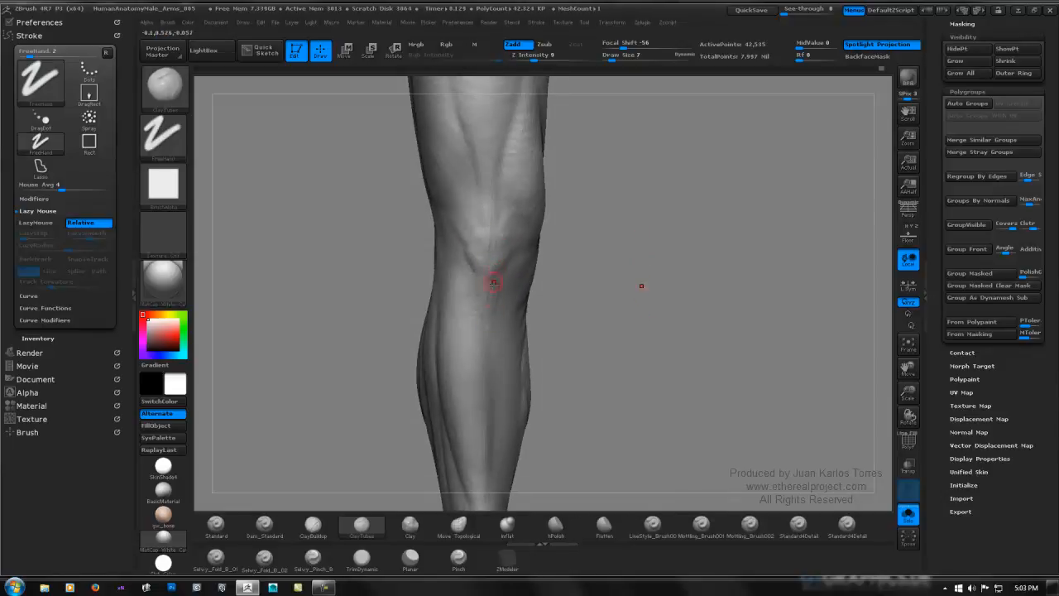
Smooth the kneecap and carve a crease with Dam_Standard from its inner edge up around the base of the teardrop-shaped thigh muscle.
key("b")
key("i")
key("n")
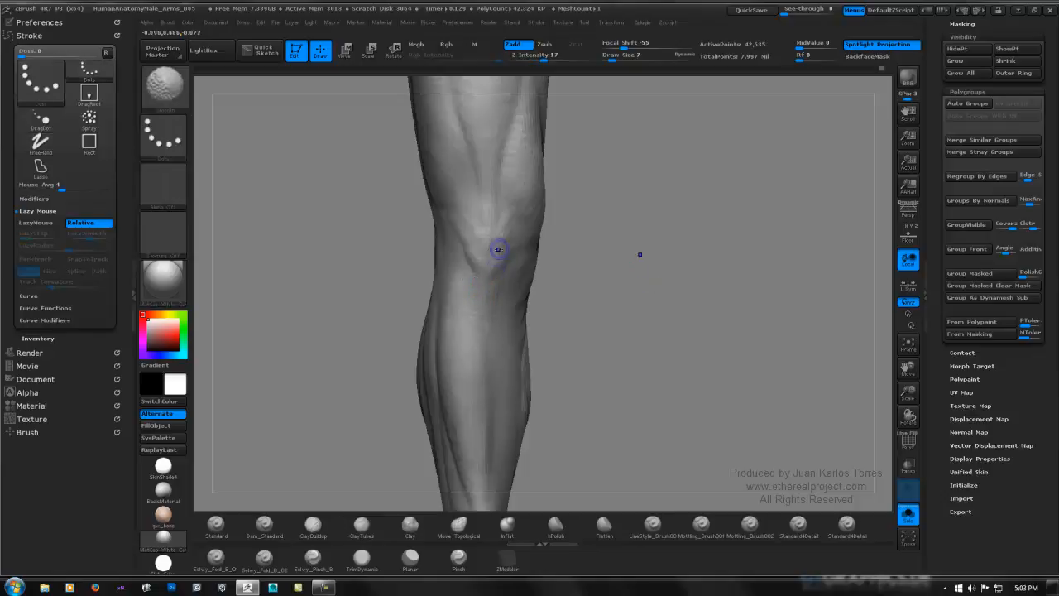
key("b")
key("d")
key("s")
left_click(273, 520)
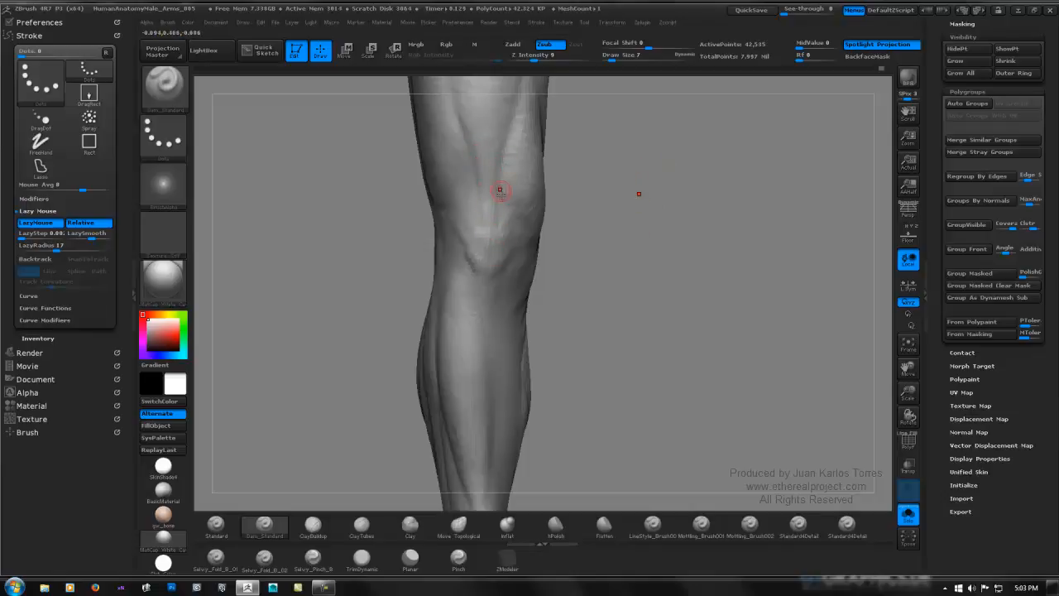
left_click_drag(629, 229, 615, 248)
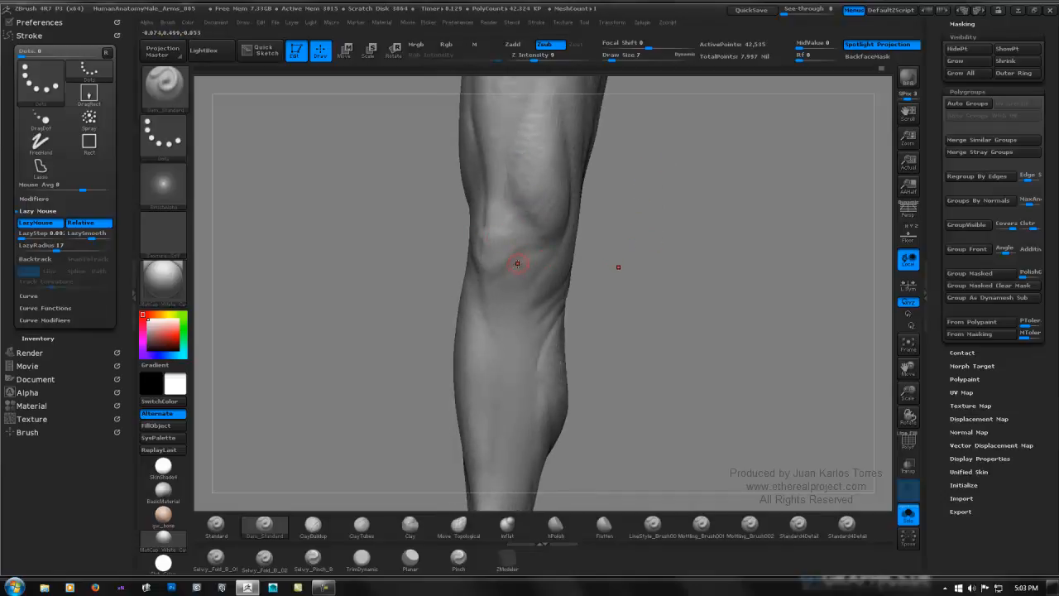
mouse_move(513, 267)
left_mouse_down()
mouse_move(562, 246)
mouse_move(575, 223)
left_mouse_up()
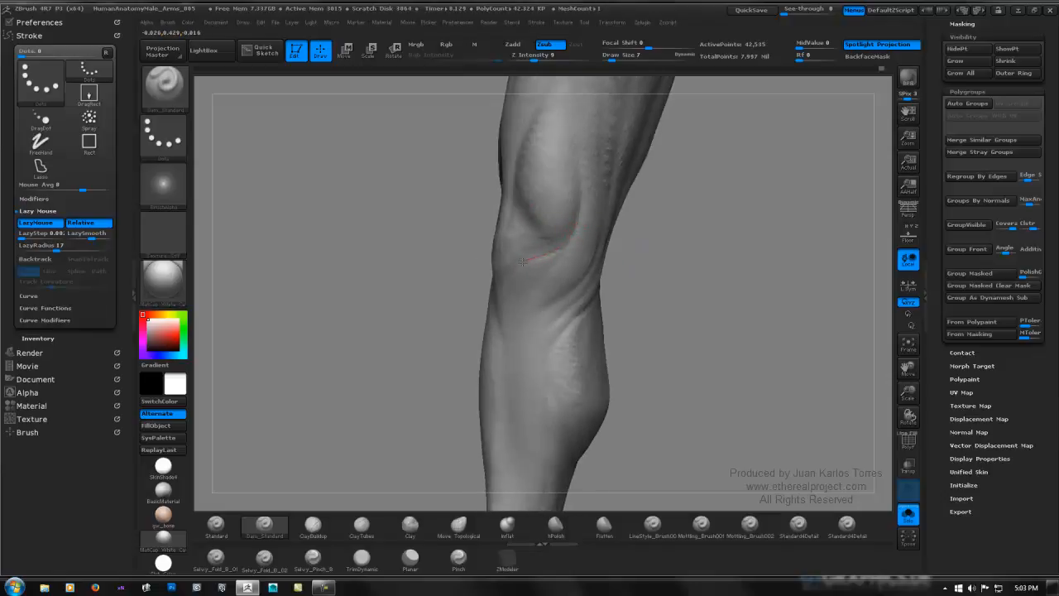
key("shift")
Carve the outer edge of the kneecap with Dam_Standard and smooth the area just beneath it.
mouse_move(516, 274)
left_mouse_down()
mouse_move(571, 231)
mouse_move(529, 232)
left_mouse_up()
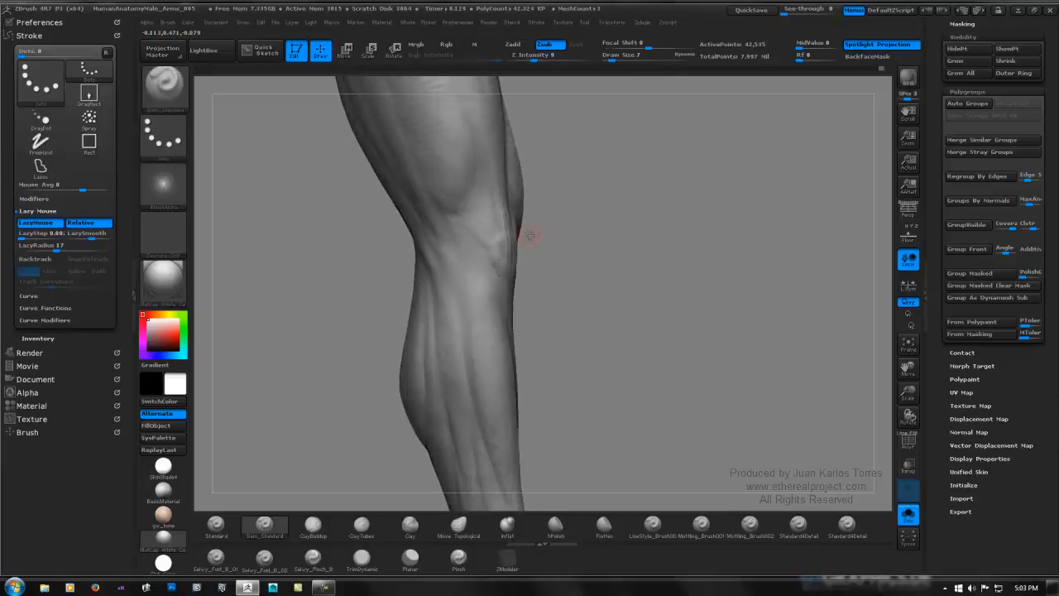
left_click(449, 227)
left_click(484, 240)
mouse_move(484, 240)
left_mouse_down()
mouse_move(439, 239)
mouse_move(531, 243)
mouse_move(527, 273)
mouse_move(571, 239)
mouse_move(555, 256)
mouse_move(538, 248)
left_mouse_up()
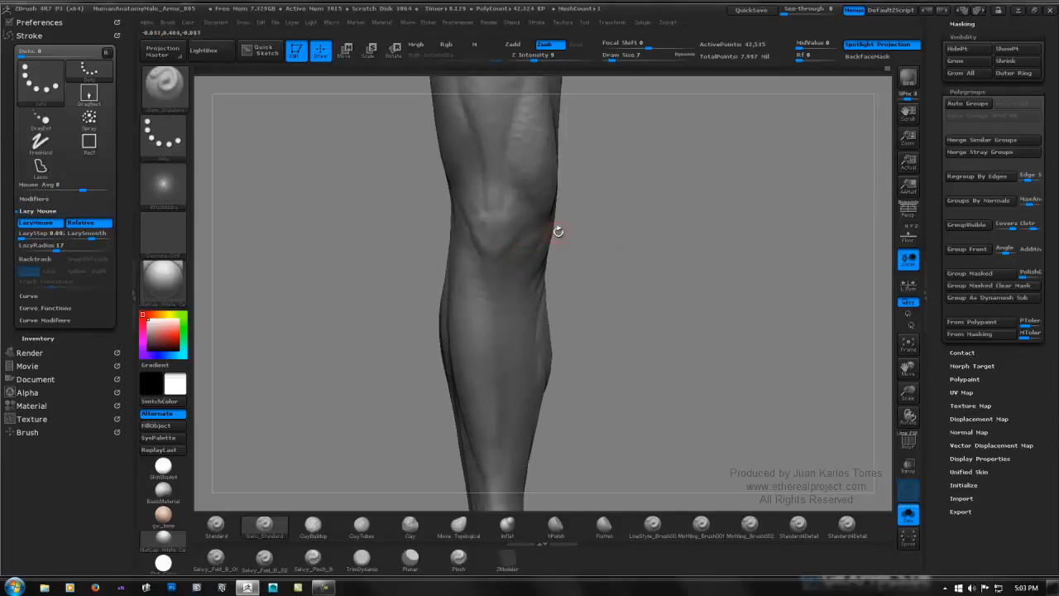
key("shift")
left_click_drag(501, 277, 505, 264, "shift")
mouse_move(542, 265)
right_mouse_down()
mouse_move(509, 255)
mouse_move(525, 265)
right_mouse_up()
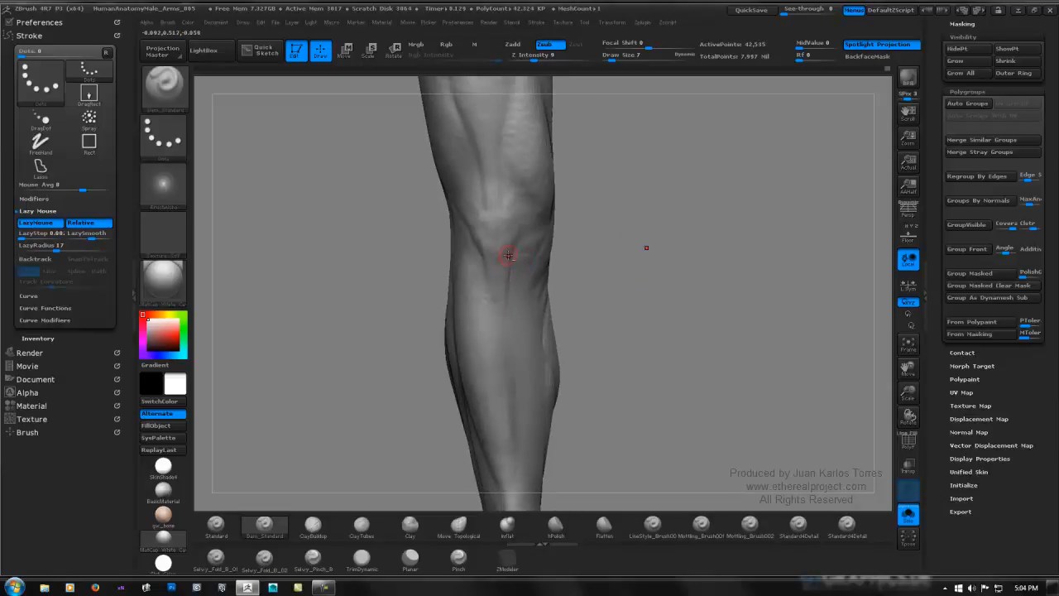
Carve the inner edge of the patellar tendon down from the kneecap and soften the lower end of the line.
left_click_drag(508, 312, 505, 303)
key("b")
key("s")
key("t")
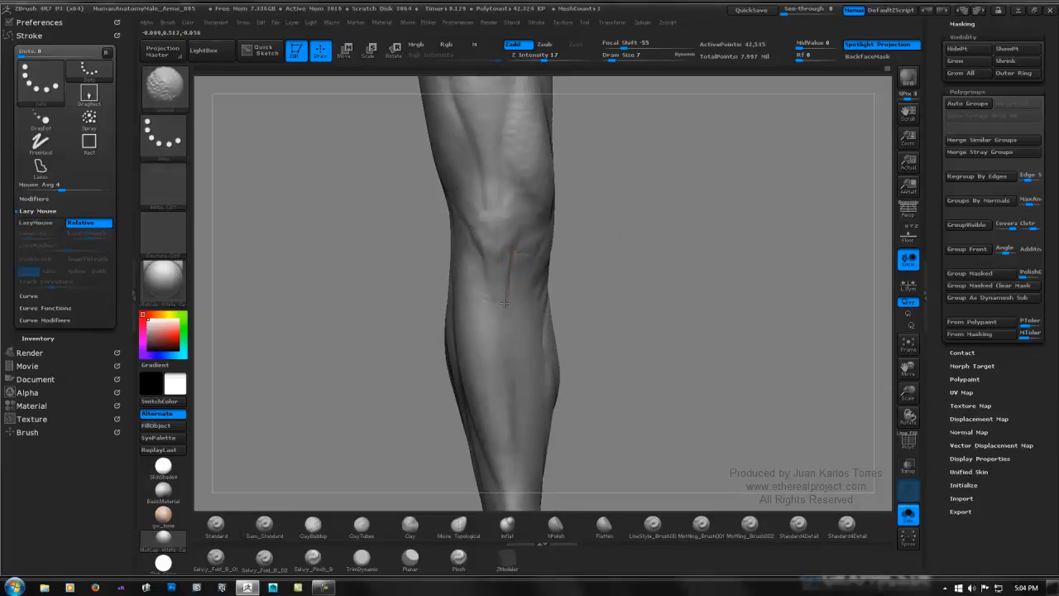
key("b")
key("d")
key("s")
Deepen the diagonal crease on the inner side of the knee below the teardrop-shaped muscle and soften it.
right_click_drag(604, 243, 596, 237)
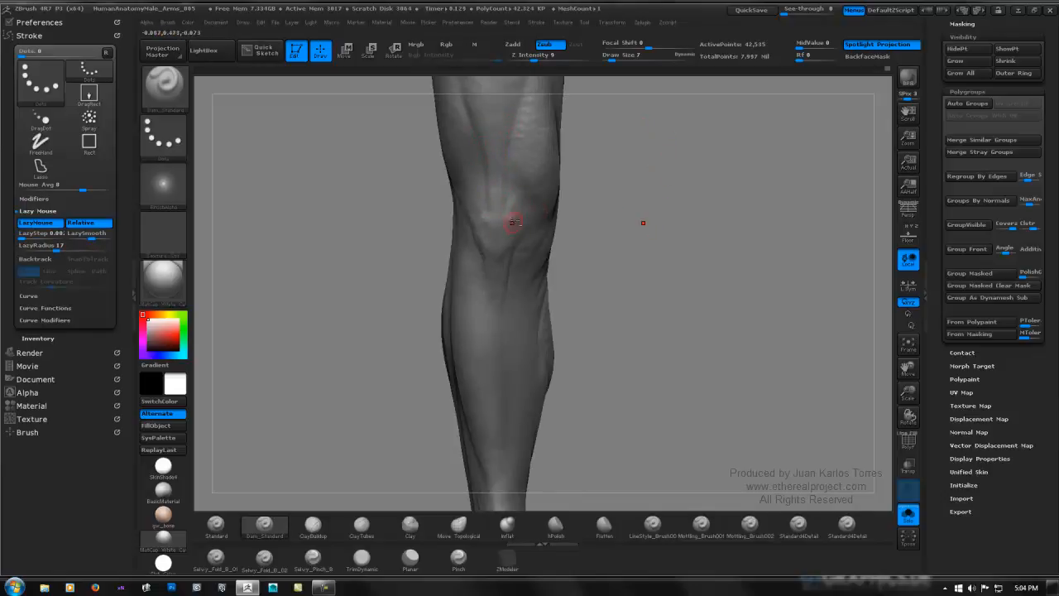
right_click_drag(513, 222, 522, 239)
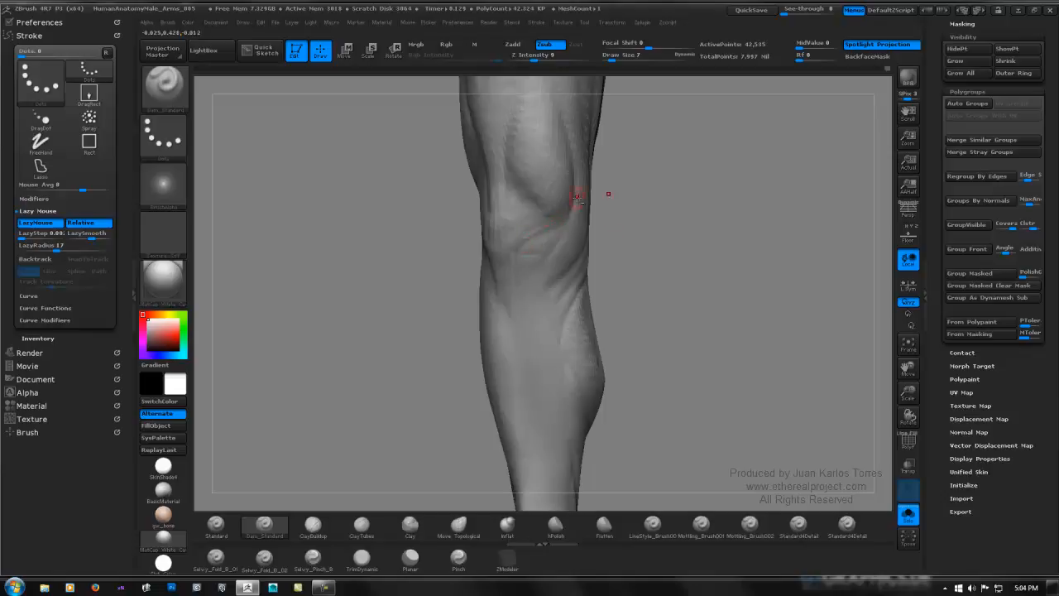
left_click_drag(577, 197, 580, 201)
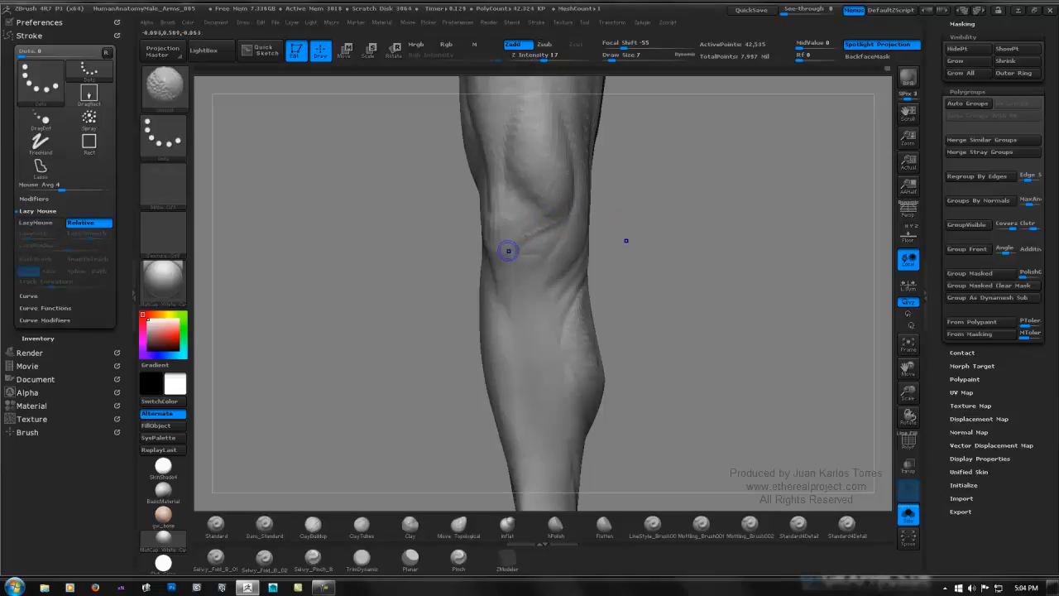
Carve a diagonal crease along the kneecap's lower outer edge and smooth its transition into the outer knee.
right_click_drag(506, 251, 454, 205)
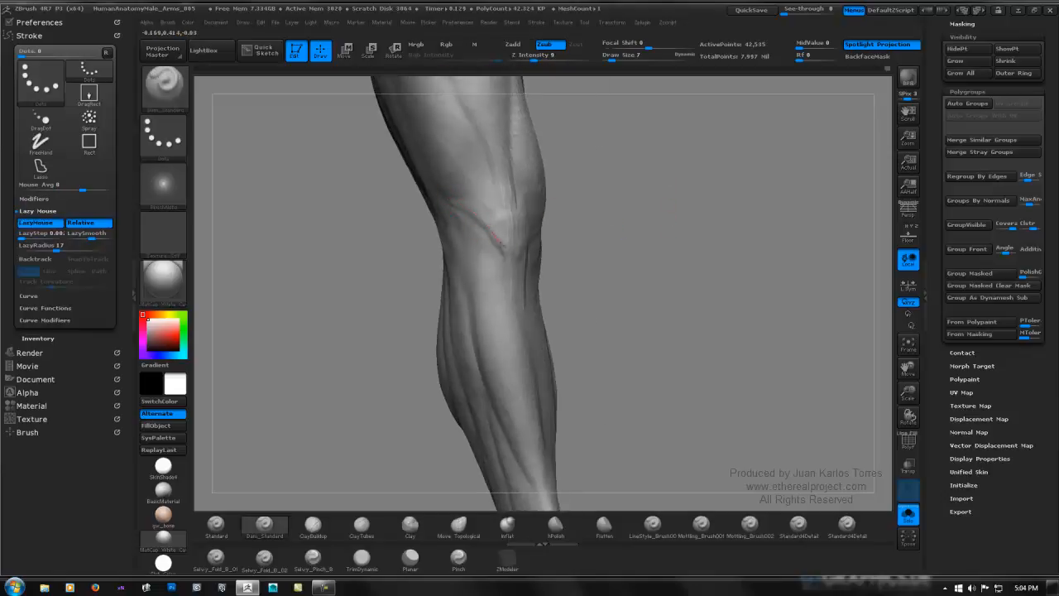
key("b")
key("s")
key("t")
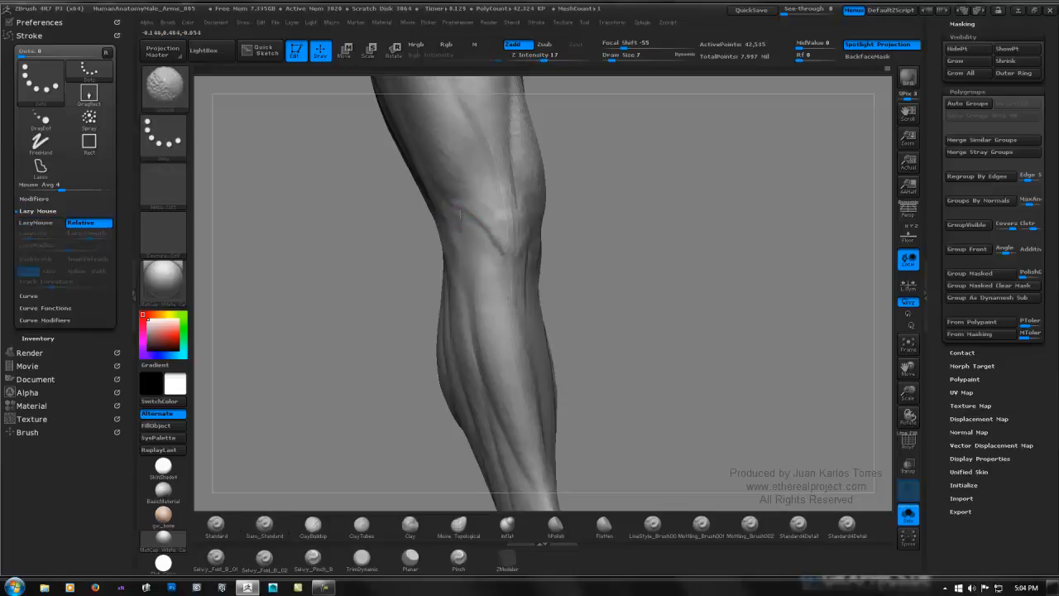
right_click_drag(477, 242, 454, 220)
left_click_drag(453, 220, 441, 240)
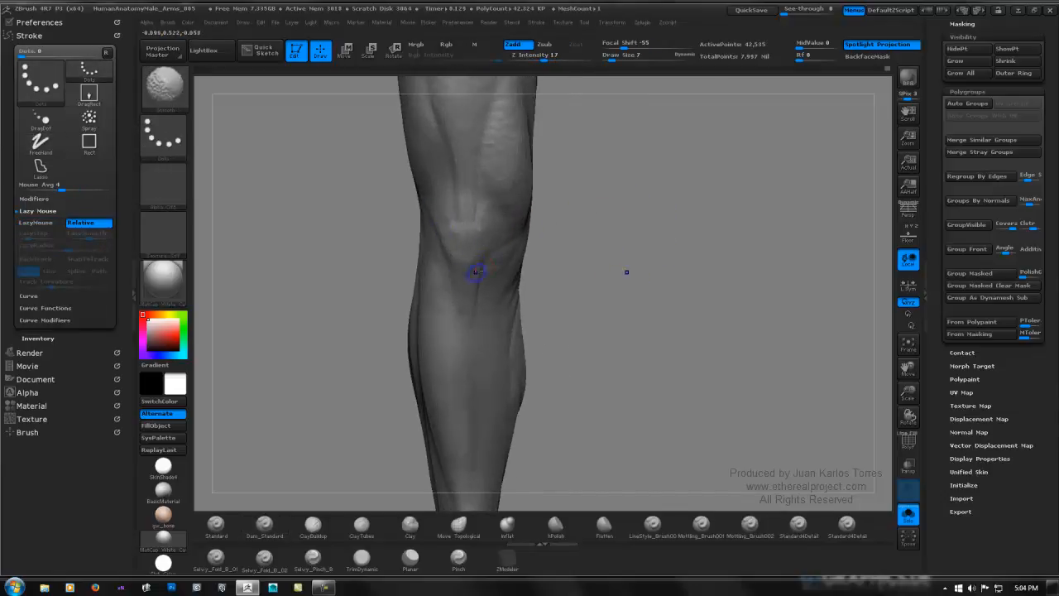
Set the Dam_Standard draw size to 13, redefine the sides of the kneecap and smooth the strokes.
key("b")
key("d")
key("s")
key("space")
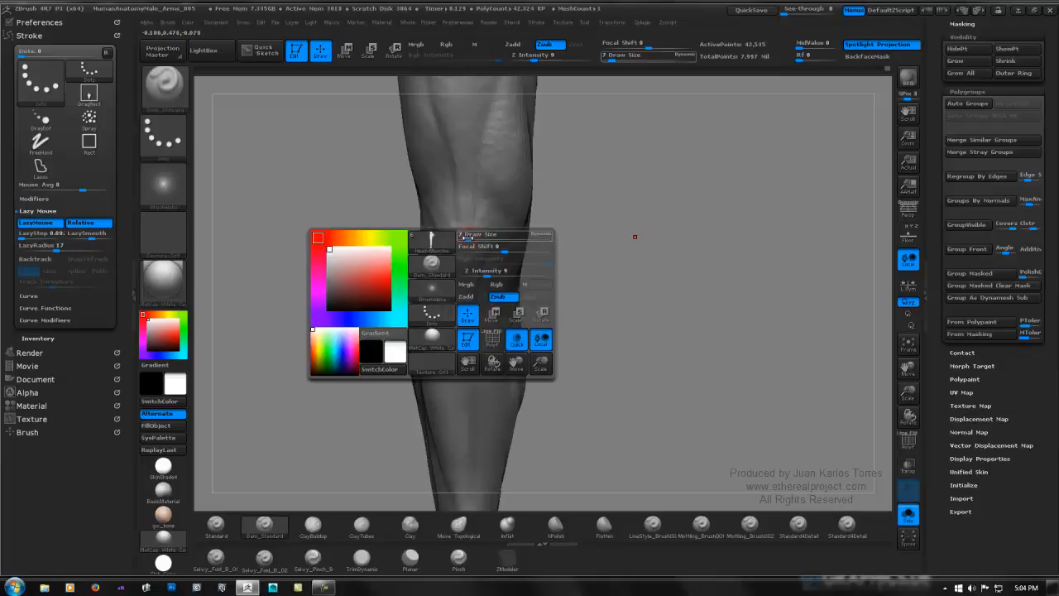
left_click_drag(465, 235, 492, 228)
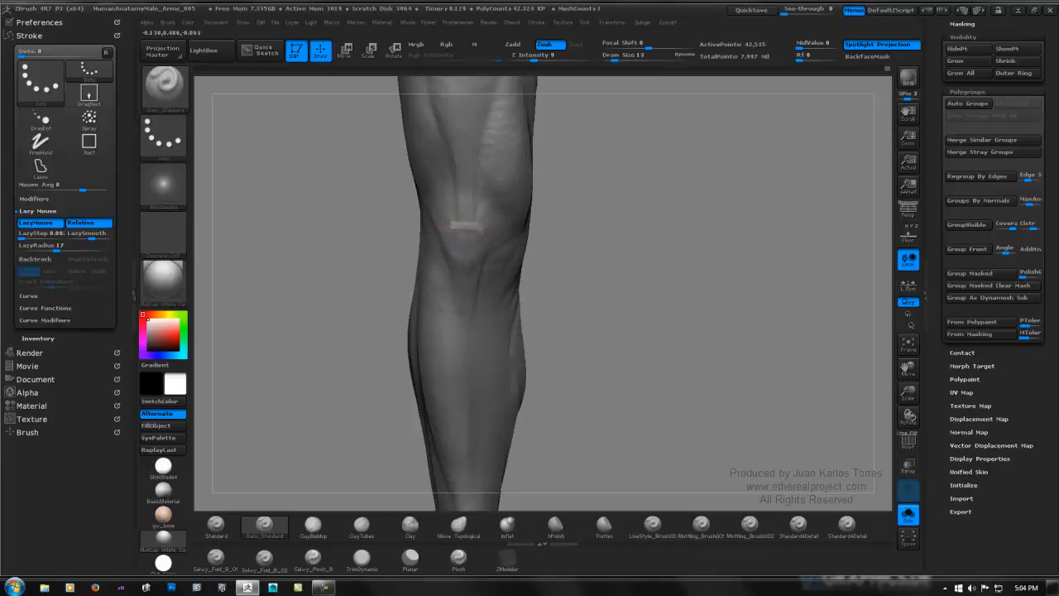
key("b")
key("c")
key("b")
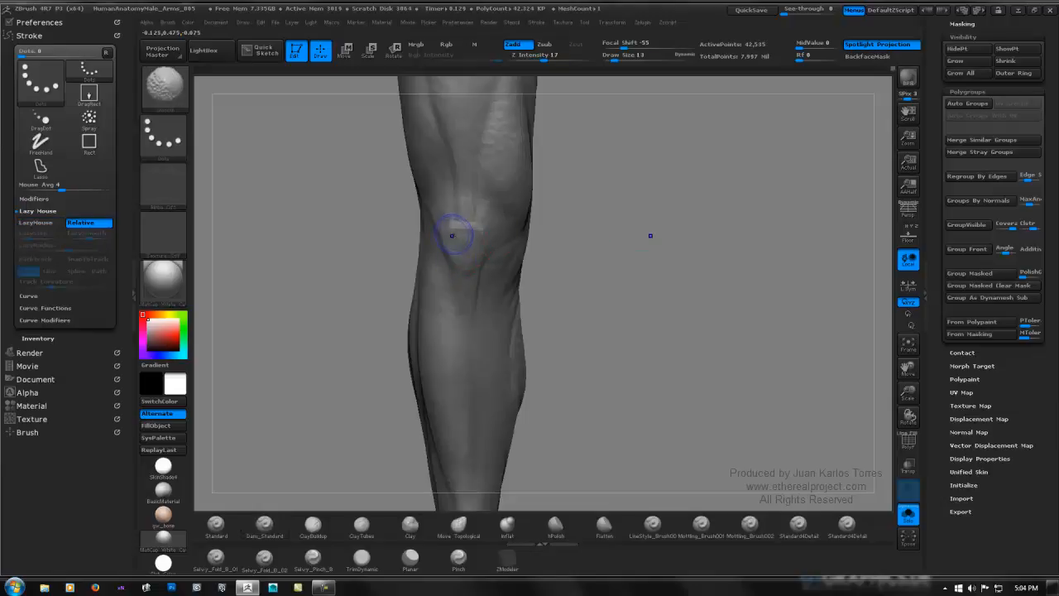
Carve the diagonal tendon grooves on the inner side of the knee above the calf and blend them toward the shin.
right_click_drag(577, 222, 520, 217, "ctrl")
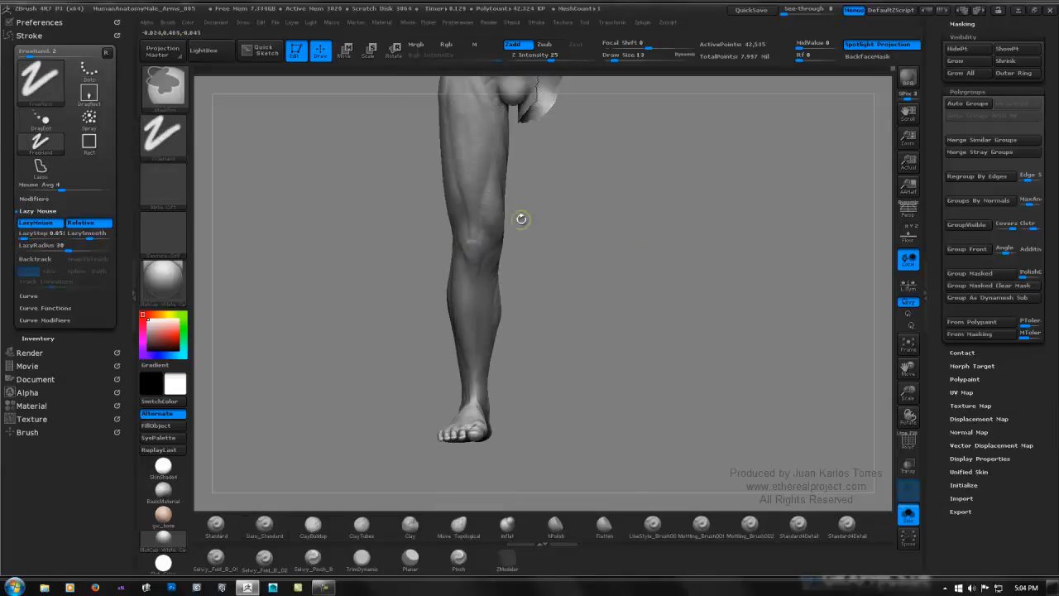
mouse_move(631, 226)
right_mouse_down("ctrl")
mouse_move(535, 224)
mouse_move(674, 215)
right_mouse_up("ctrl")
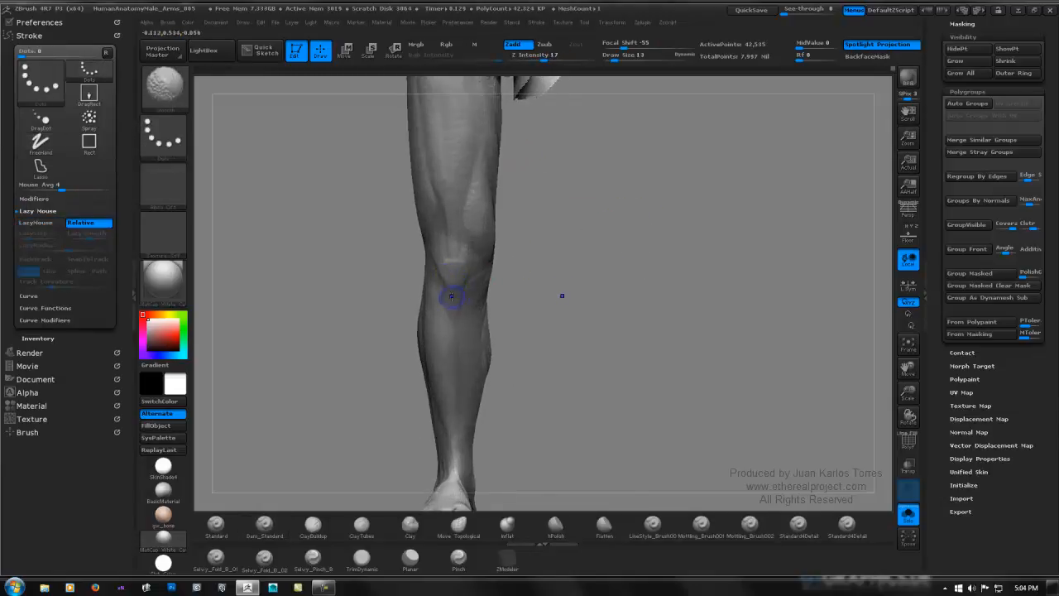
mouse_move(547, 267)
right_mouse_down("ctrl")
mouse_move(544, 241)
mouse_move(500, 236)
mouse_move(560, 229)
mouse_move(577, 266)
mouse_move(579, 255)
mouse_move(538, 241)
mouse_move(533, 192)
mouse_move(485, 230)
mouse_move(497, 236)
right_mouse_up("ctrl")
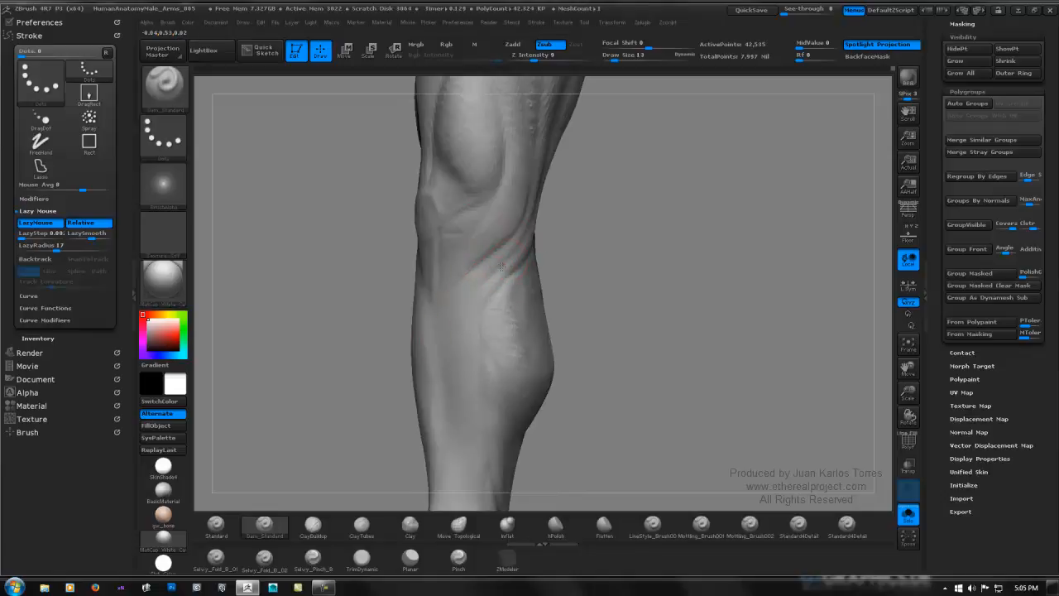
left_click_drag(475, 291, 532, 254)
left_click_drag(450, 279, 465, 342, "shift")
left_click_drag(493, 195, 482, 216)
left_click_drag(443, 272, 452, 235)
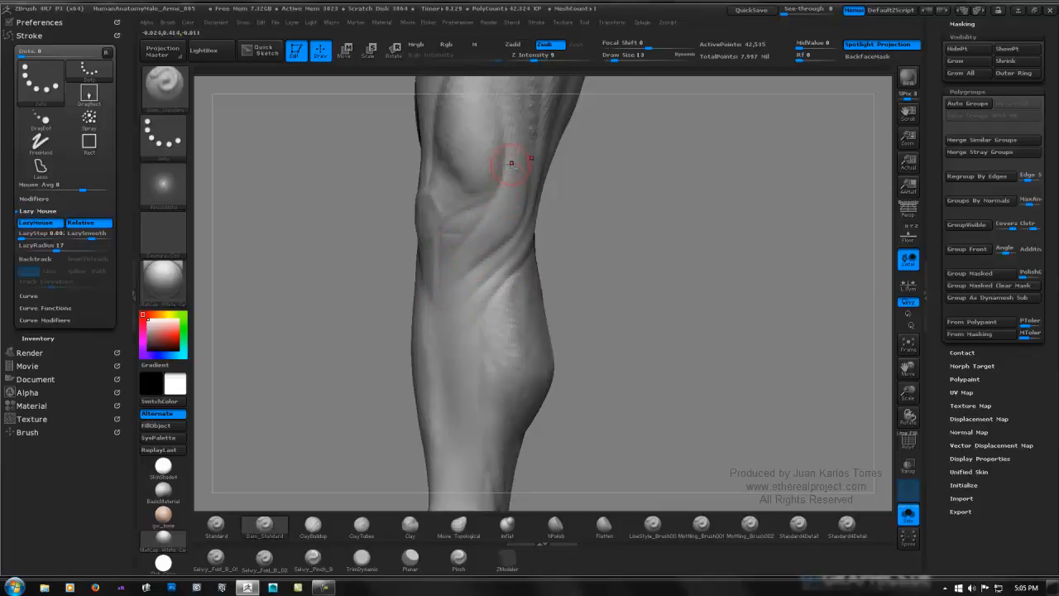
Carve the long tendon lines running from the inner thigh past the knee to the upper calf and smooth them.
mouse_move(511, 133)
left_mouse_down()
mouse_move(506, 182)
mouse_move(485, 222)
left_mouse_up()
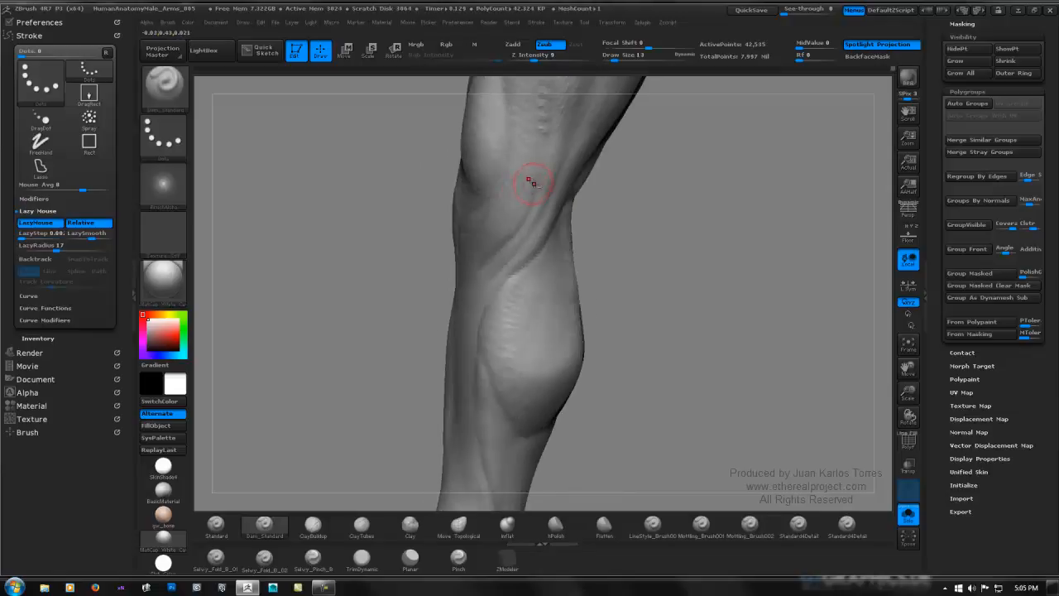
left_click_drag(529, 177, 532, 199)
left_click_drag(542, 149, 539, 201)
mouse_move(535, 239)
left_mouse_down()
mouse_move(559, 168)
mouse_move(478, 306)
left_mouse_up()
left_click_drag(536, 173, 471, 255, "shift")
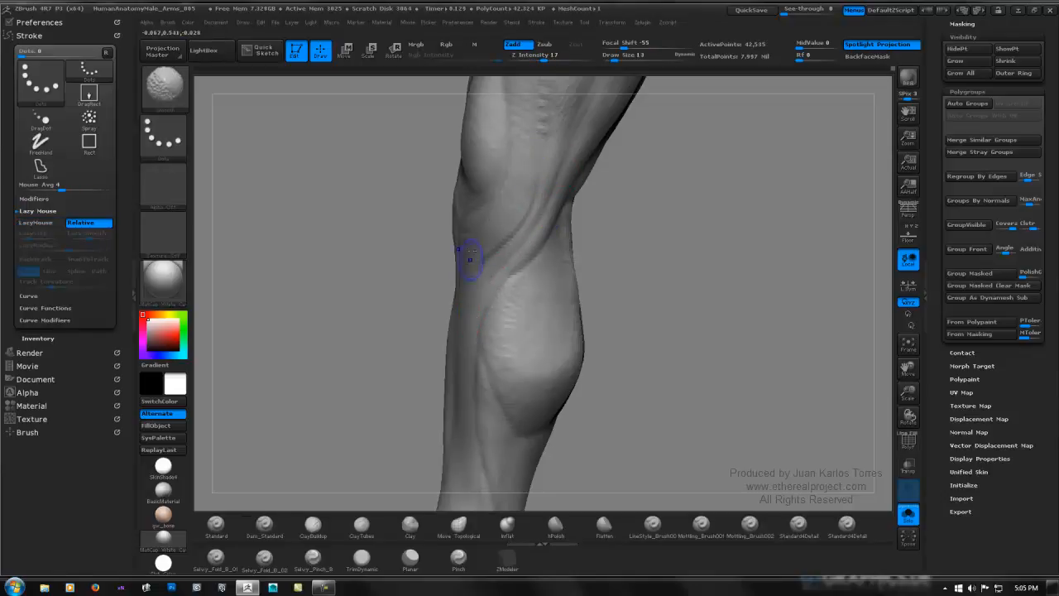
Soften the inner knee above the calf and rework the grooves where the tendons reach the shin.
mouse_move(514, 235)
right_mouse_down()
mouse_move(615, 209)
mouse_move(673, 238)
mouse_move(563, 250)
mouse_move(557, 237)
mouse_move(573, 241)
mouse_move(521, 261)
right_mouse_up()
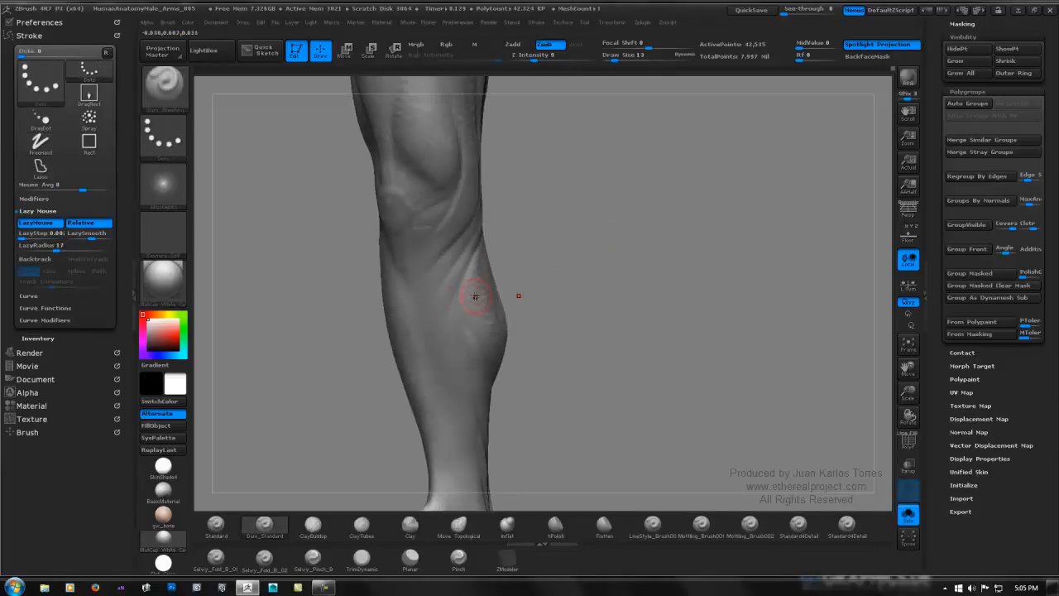
left_click_drag(475, 295, 444, 277, "shift")
right_click_drag(445, 299, 449, 255)
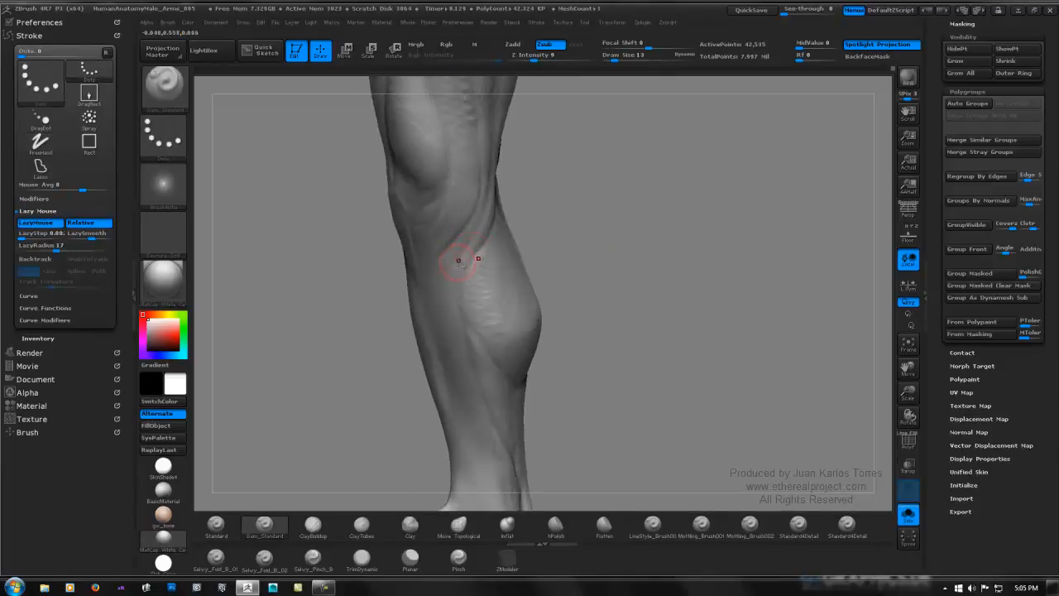
mouse_move(474, 252)
left_mouse_down()
mouse_move(497, 231)
mouse_move(483, 259)
mouse_move(463, 265)
mouse_move(445, 269)
mouse_move(447, 241)
mouse_move(426, 252)
mouse_move(439, 213)
left_mouse_up()
left_click_drag(436, 283, 449, 234)
Build up the inner knee tendons with ClayTubes, smooth them and return to Dam_Standard.
left_click(361, 528)
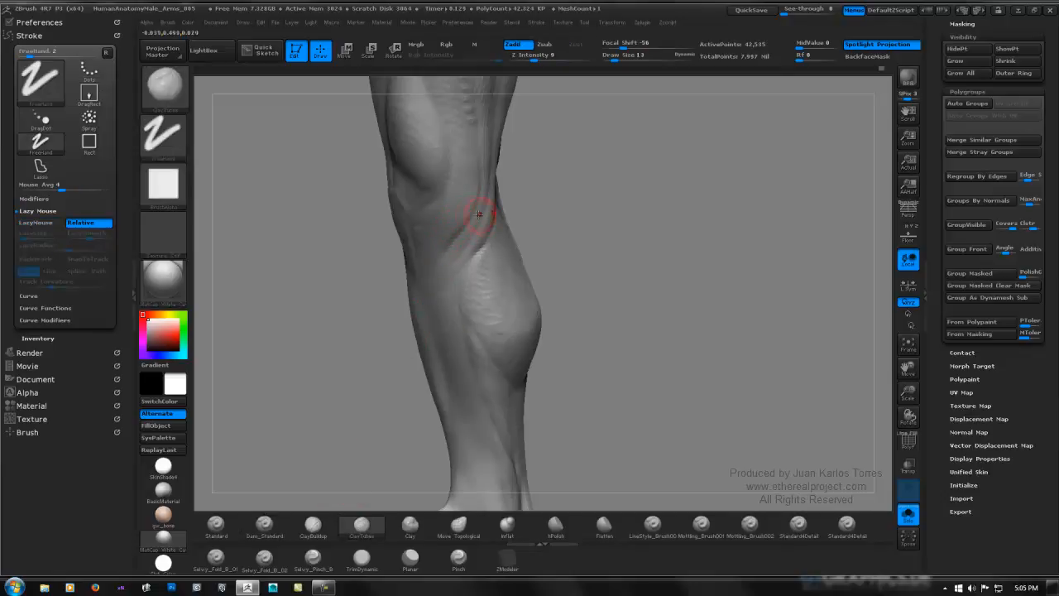
left_click_drag(440, 270, 452, 238, "shift")
left_click(266, 524)
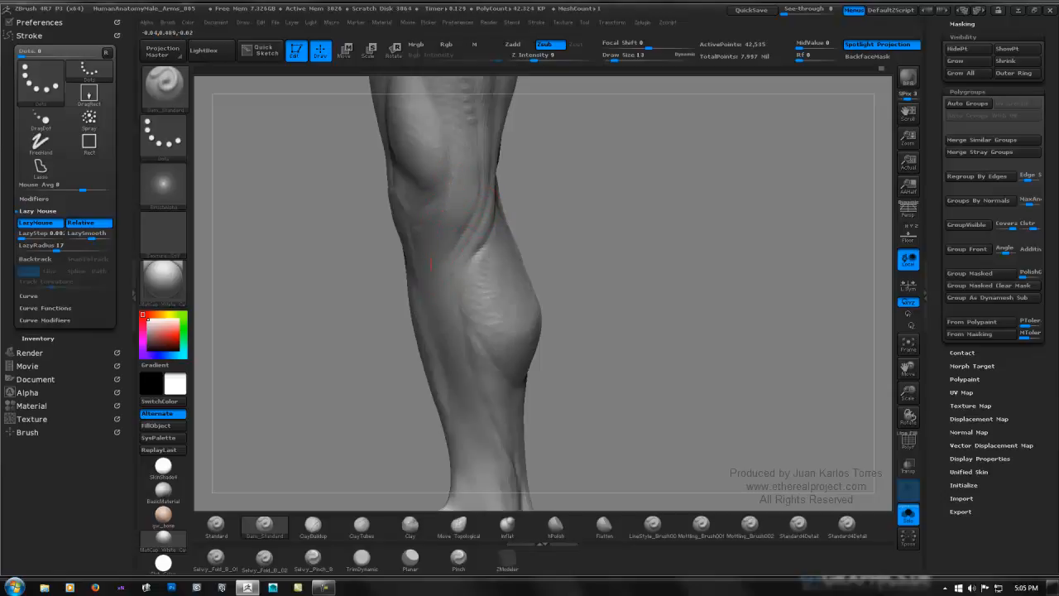
Carve the groove between the teardrop-shaped muscle and the inner thigh tendons above the knee and smooth it.
right_click_drag(466, 216, 453, 186)
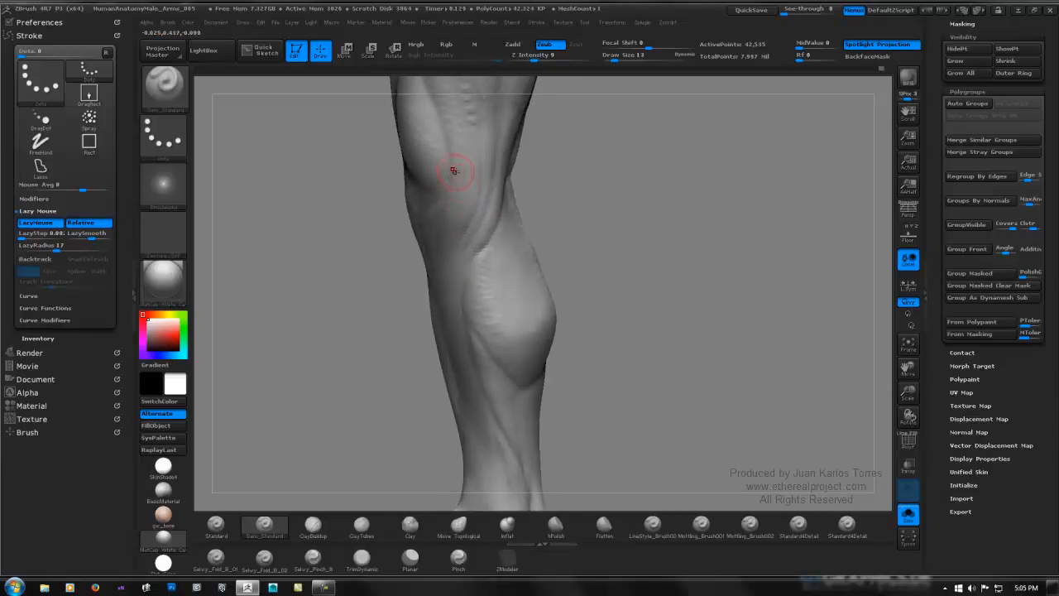
left_click_drag(453, 179, 453, 203)
left_click_drag(437, 255, 440, 244)
mouse_move(453, 175)
left_mouse_down()
mouse_move(452, 195)
mouse_move(456, 179)
left_mouse_up()
key("shift")
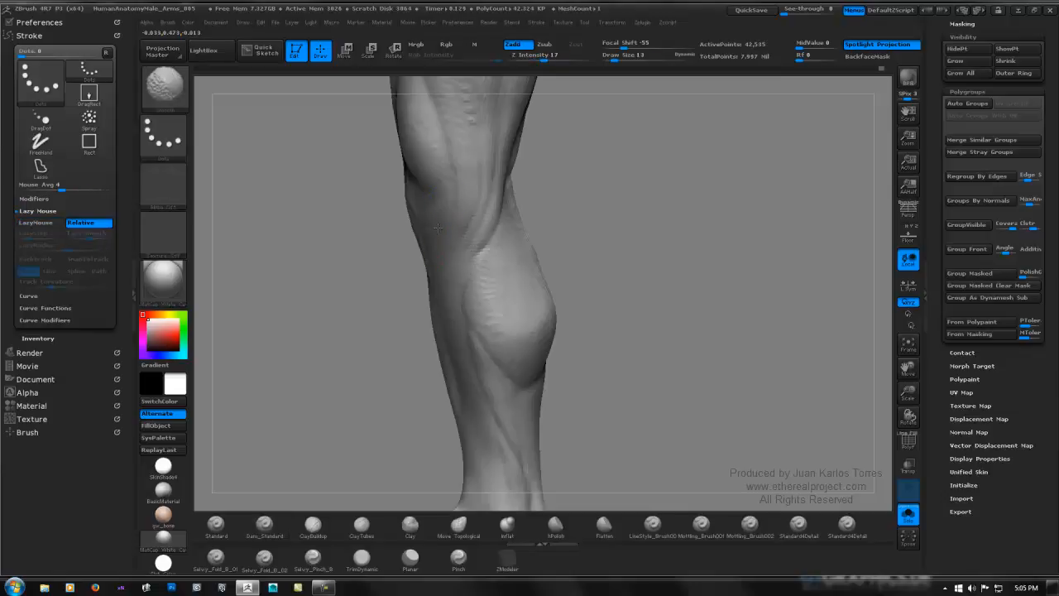
left_click_drag(458, 163, 459, 199, "shift")
mouse_move(431, 255)
left_mouse_down()
mouse_move(516, 191)
mouse_move(516, 203)
left_mouse_up()
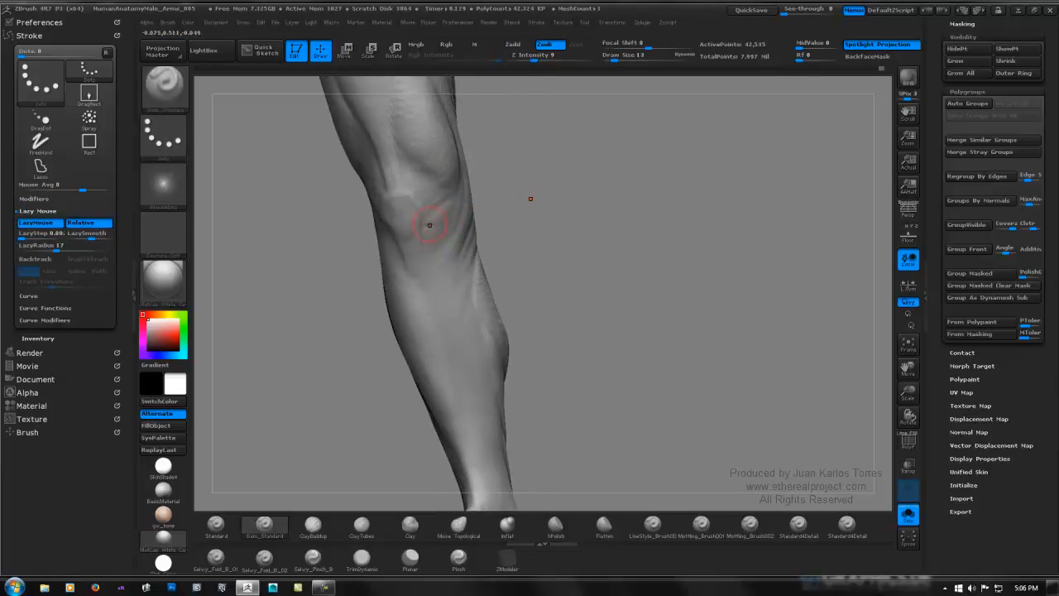
Sharpen the tendon edge running down behind the teardrop-shaped muscle and blend the creases on the inner knee.
left_click_drag(477, 211, 460, 194)
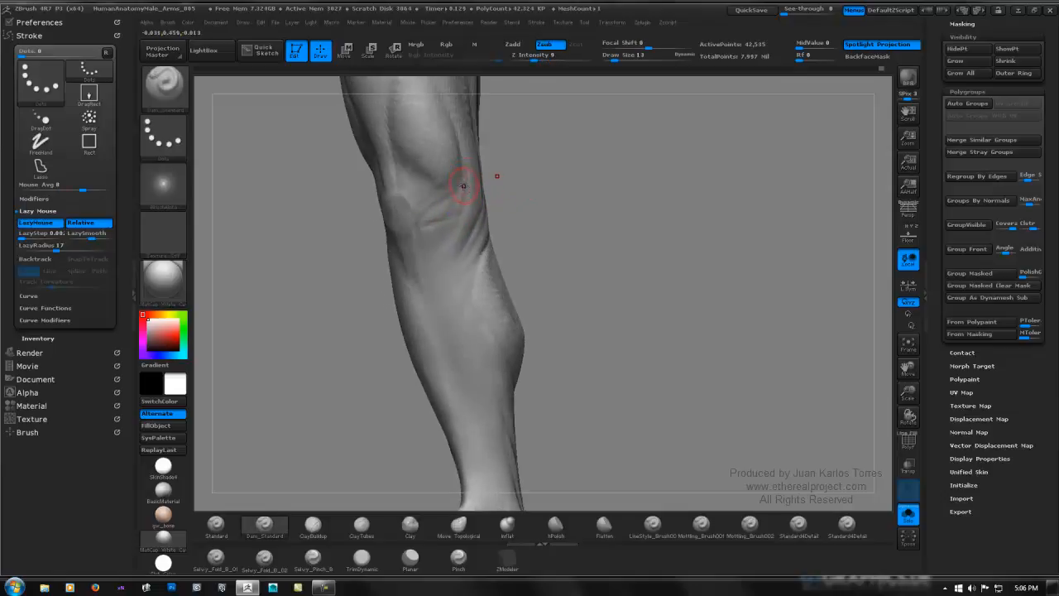
key("shift")
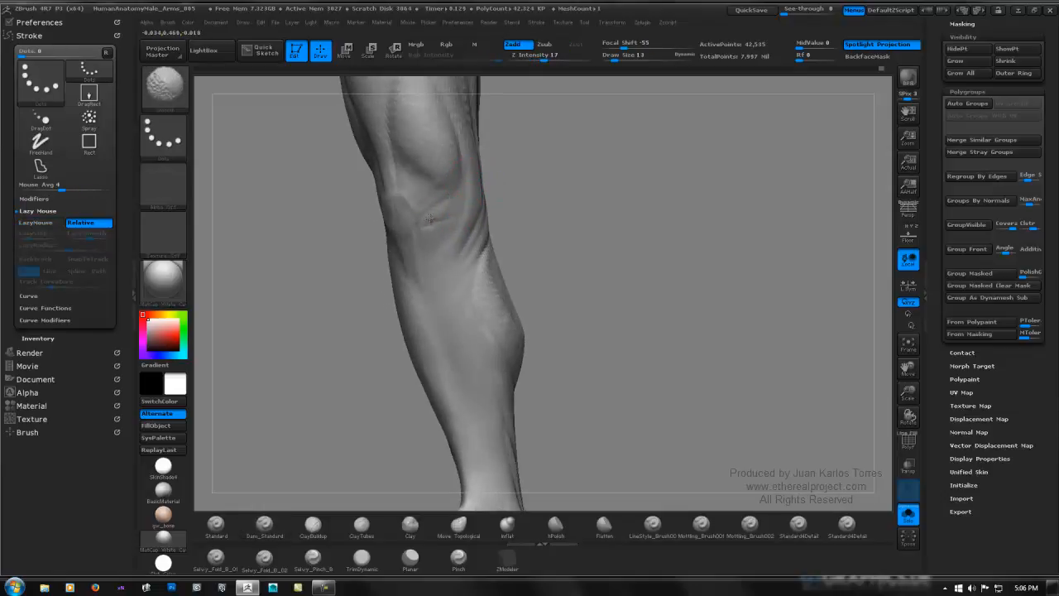
mouse_move(461, 201)
left_mouse_down()
mouse_move(461, 168)
mouse_move(472, 258)
left_mouse_up()
mouse_move(543, 206)
right_mouse_down("shift")
mouse_move(590, 265)
mouse_move(524, 248)
mouse_move(508, 218)
mouse_move(560, 219)
right_mouse_up("shift")
mouse_move(561, 220)
left_mouse_down()
mouse_move(441, 216)
mouse_move(520, 178)
mouse_move(589, 227)
left_mouse_up()
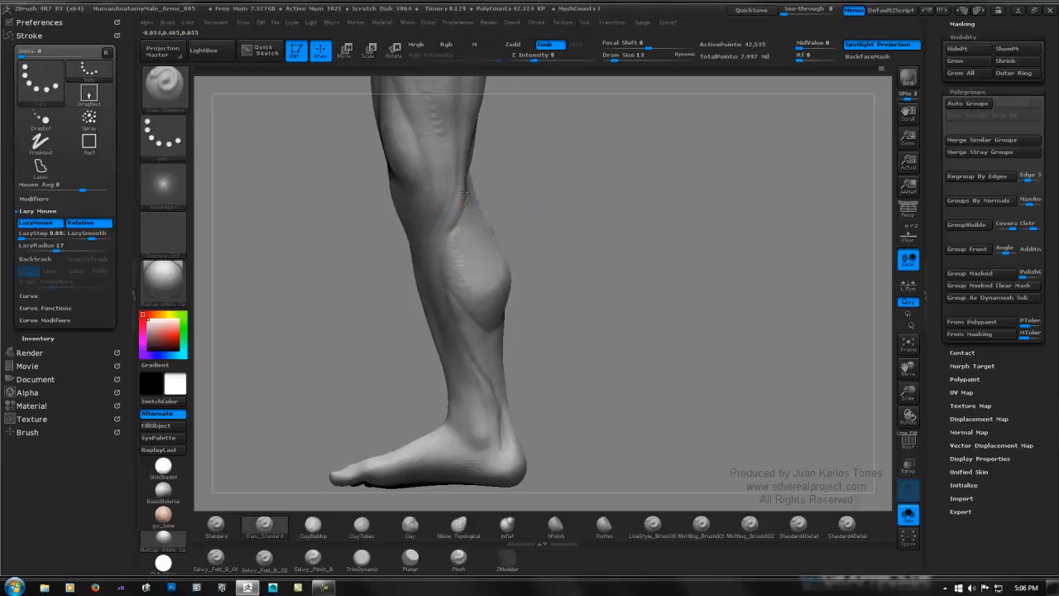
Subdivide the leg mesh by one level and bring the whole leg into view for a lasso selection.
left_click_drag(510, 191, 552, 235)
key("ctrl+d")
mouse_move(487, 265)
left_mouse_down("alt")
mouse_move(543, 244)
mouse_move(475, 296)
mouse_move(487, 256)
left_mouse_up("alt")
mouse_move(487, 256)
right_mouse_down()
mouse_move(624, 257)
mouse_move(537, 239)
mouse_move(538, 298)
right_mouse_up()
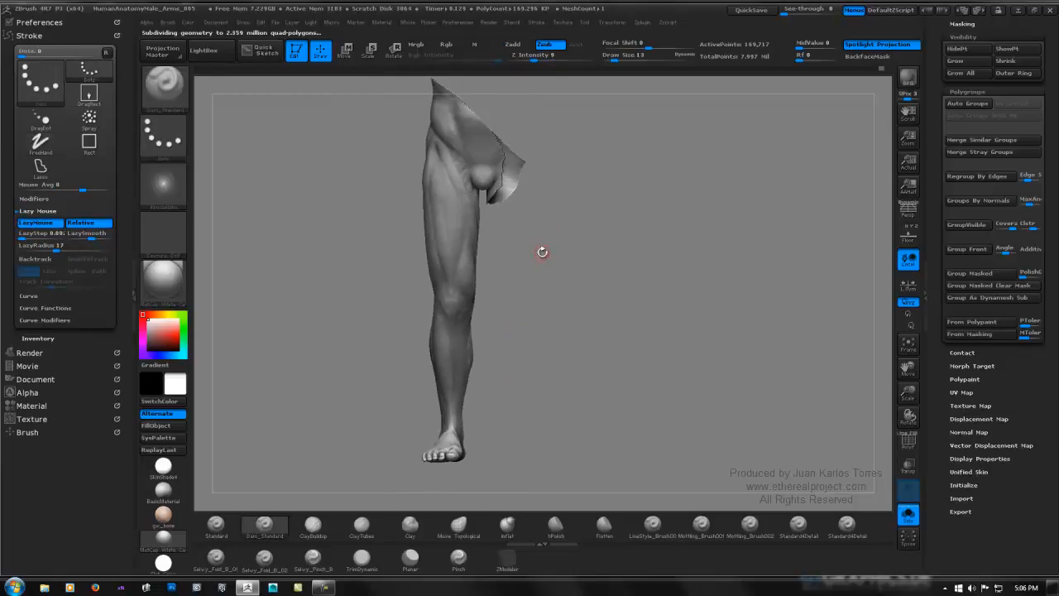
key("ctrl+shift")
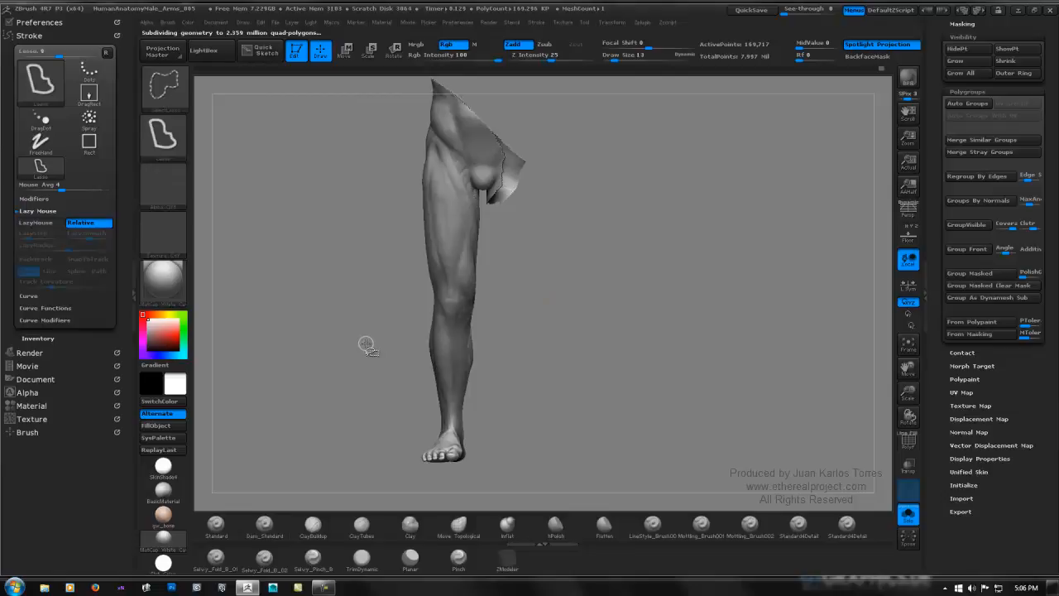
Show the full figure again, frame it from the front and select the MaskLasso brush for masking.
left_click(367, 346, "ctrl+shift")
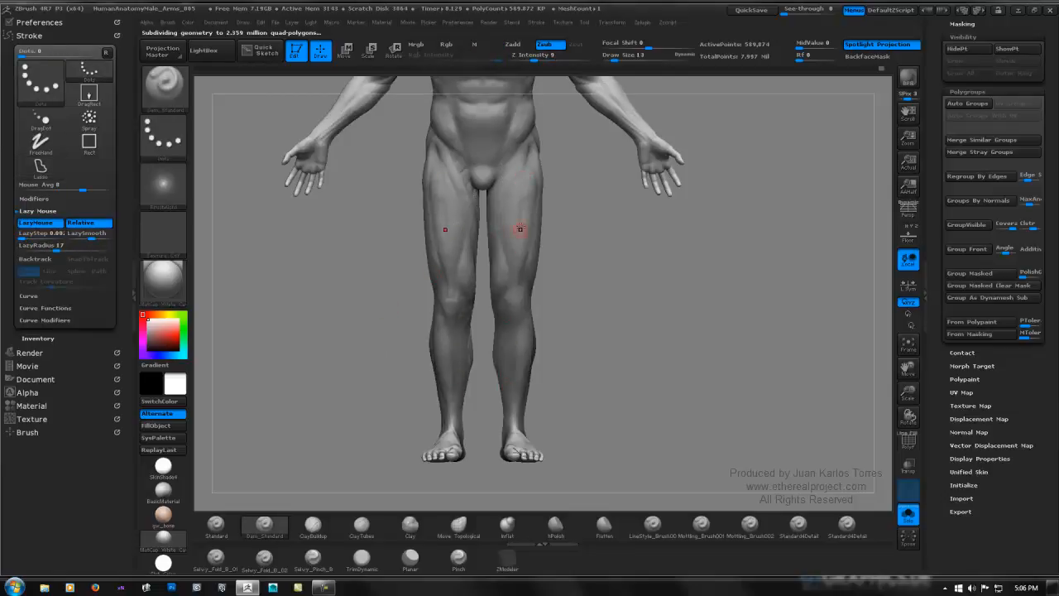
mouse_move(601, 254)
right_mouse_down("ctrl")
mouse_move(643, 243)
mouse_move(582, 237)
mouse_move(676, 226)
mouse_move(579, 238)
right_mouse_up("ctrl")
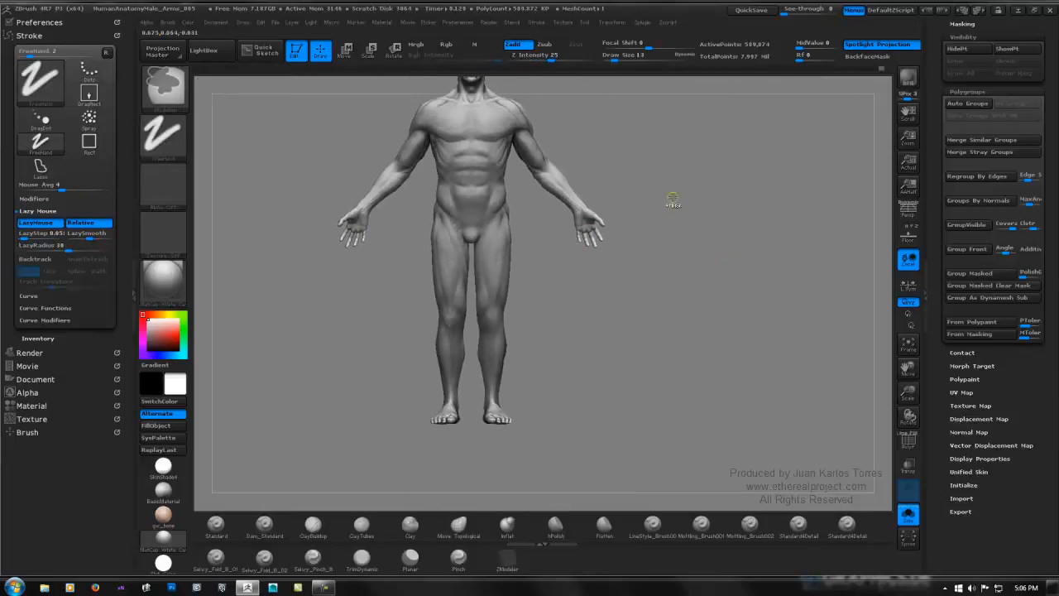
mouse_move(671, 212)
right_mouse_down()
mouse_move(672, 224)
mouse_move(666, 214)
right_mouse_up()
key("b")
key("ctrl+shift")
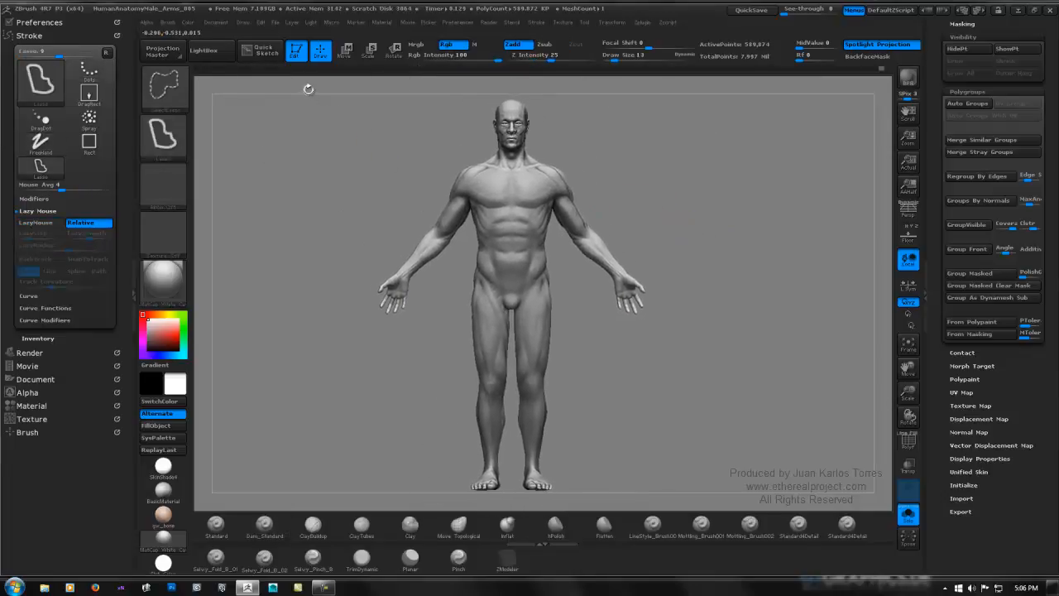
left_click_drag(452, 177, 369, 193, "ctrl+shift")
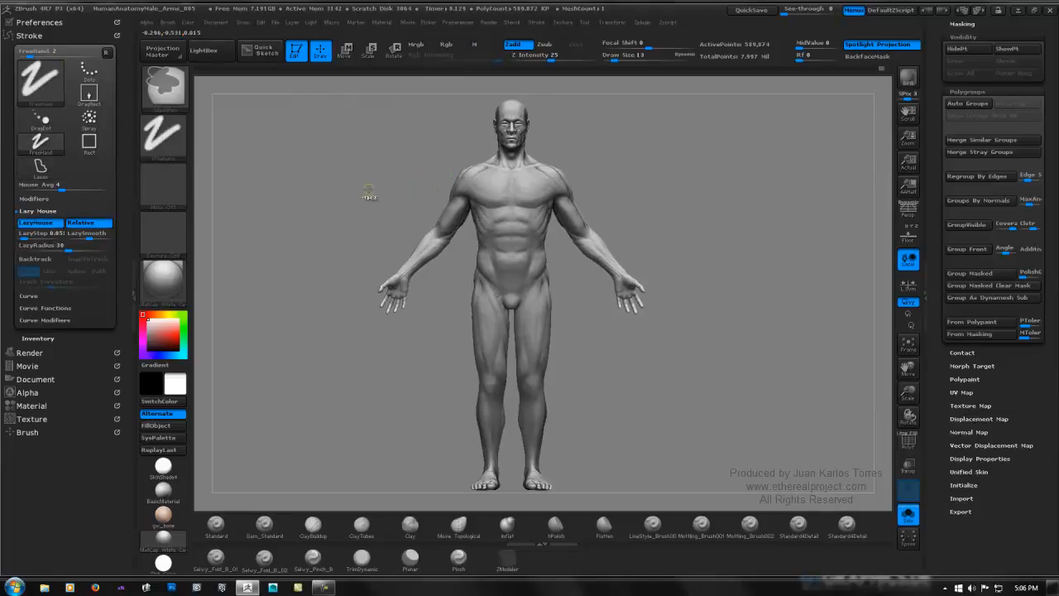
left_click(177, 92, "ctrl")
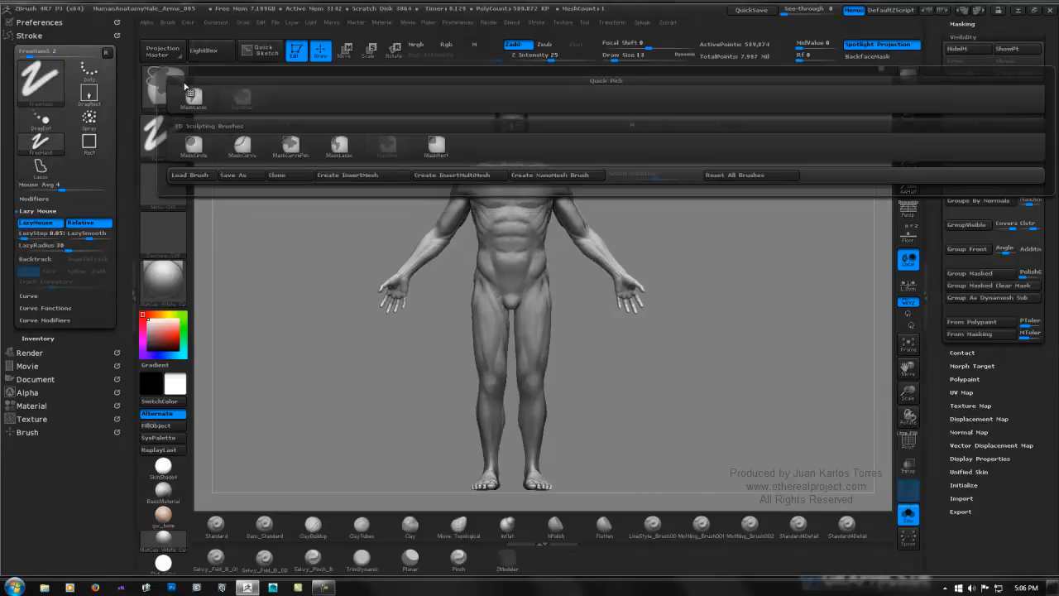
left_click(195, 99)
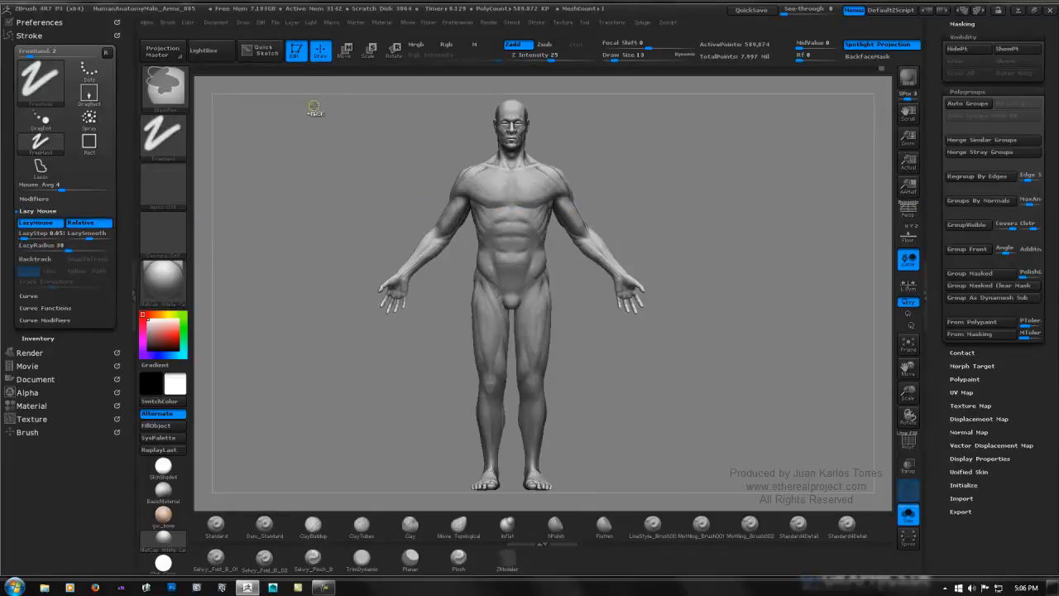
mouse_move(307, 84)
left_mouse_down("ctrl")
mouse_move(389, 130)
mouse_move(490, 211)
mouse_move(513, 499)
left_mouse_up("ctrl")
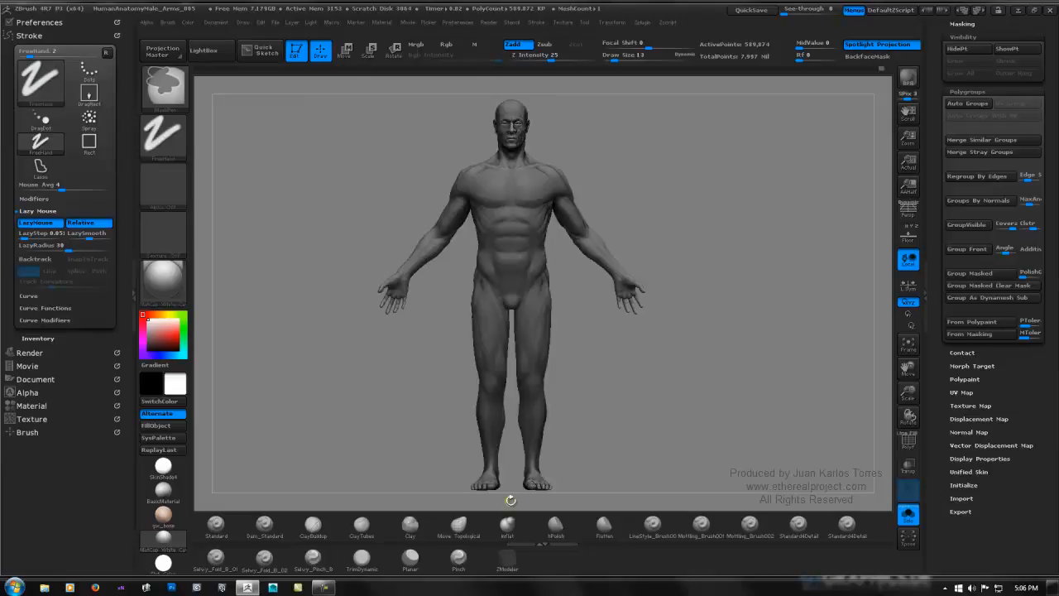
key("b")
key("d")
key("s")
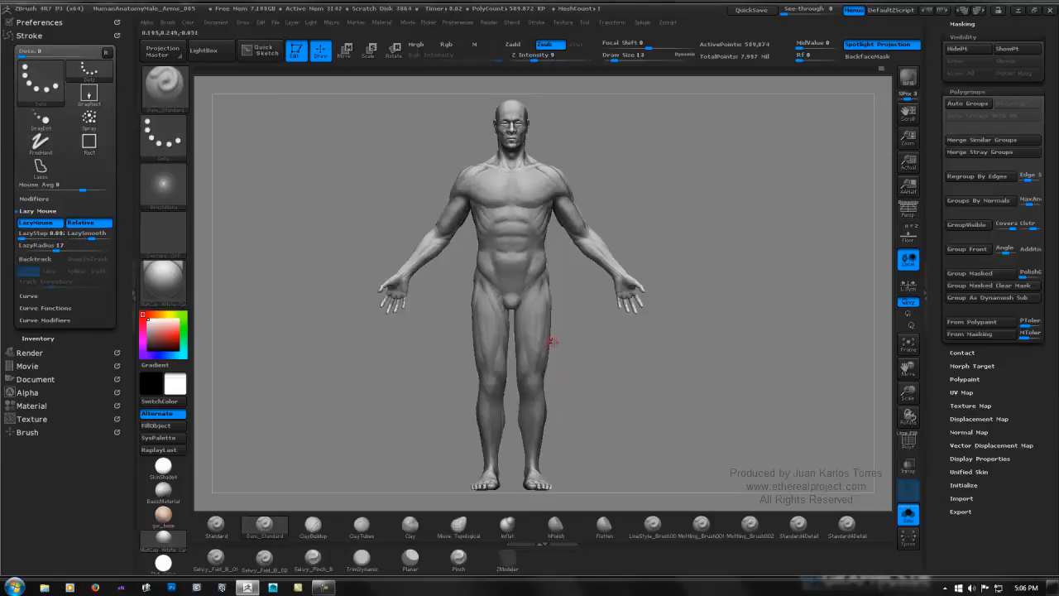
Mask the figure's right half from head to feet along the body's centre line.
key("ctrl")
left_click_drag(304, 81, 515, 504, "ctrl")
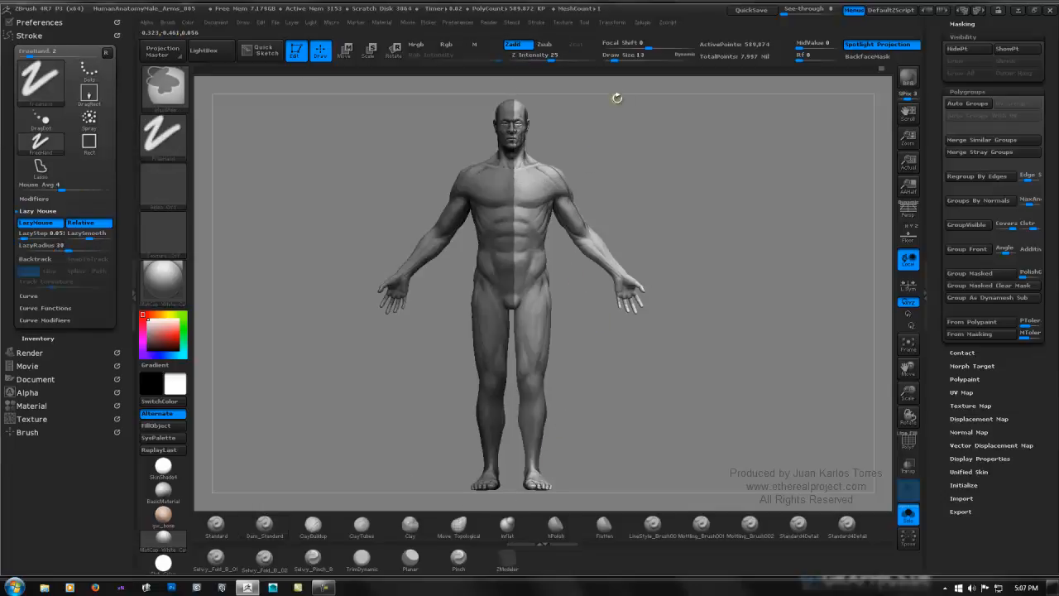
left_click_drag(623, 84, 514, 352, "ctrl")
mouse_move(664, 99)
left_mouse_down("ctrl")
mouse_move(631, 137)
mouse_move(625, 183)
mouse_move(627, 170)
mouse_move(554, 347)
mouse_move(553, 379)
mouse_move(510, 402)
left_mouse_up("ctrl")
key("b")
key("d")
key("s")
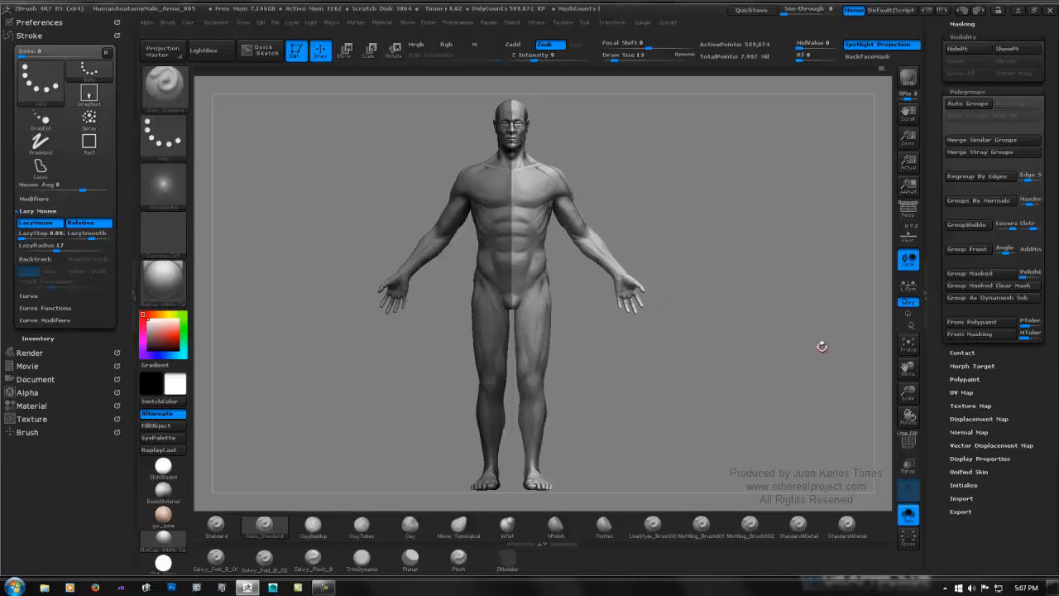
Lower the mesh to subdivision level 1 and realign its symmetry onto the masked half with Smart ReSym.
left_click_drag(821, 346, 771, 347)
left_click_drag(1051, 379, 1052, 491)
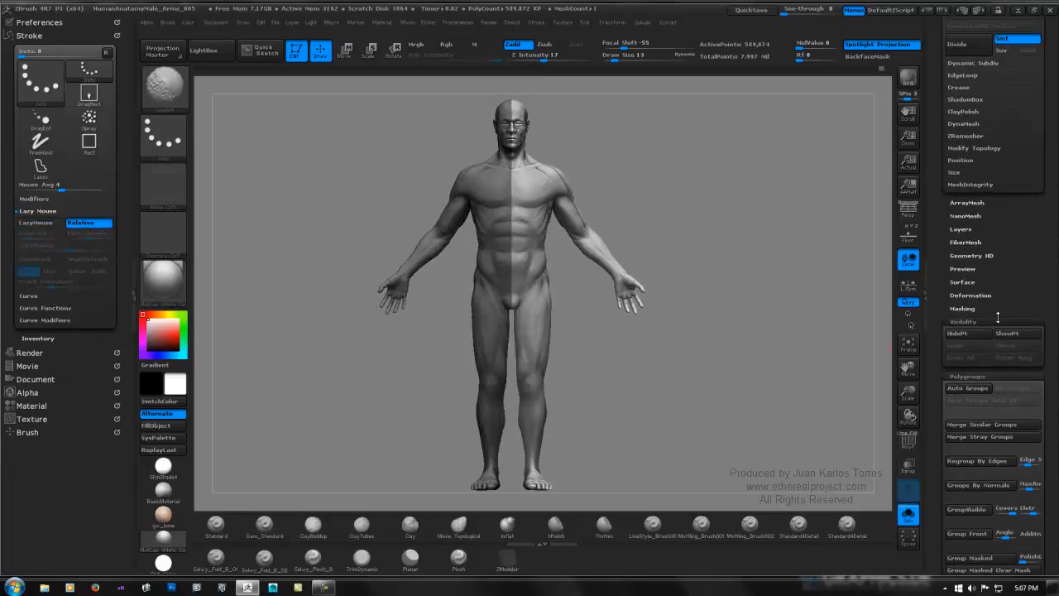
left_click(987, 295)
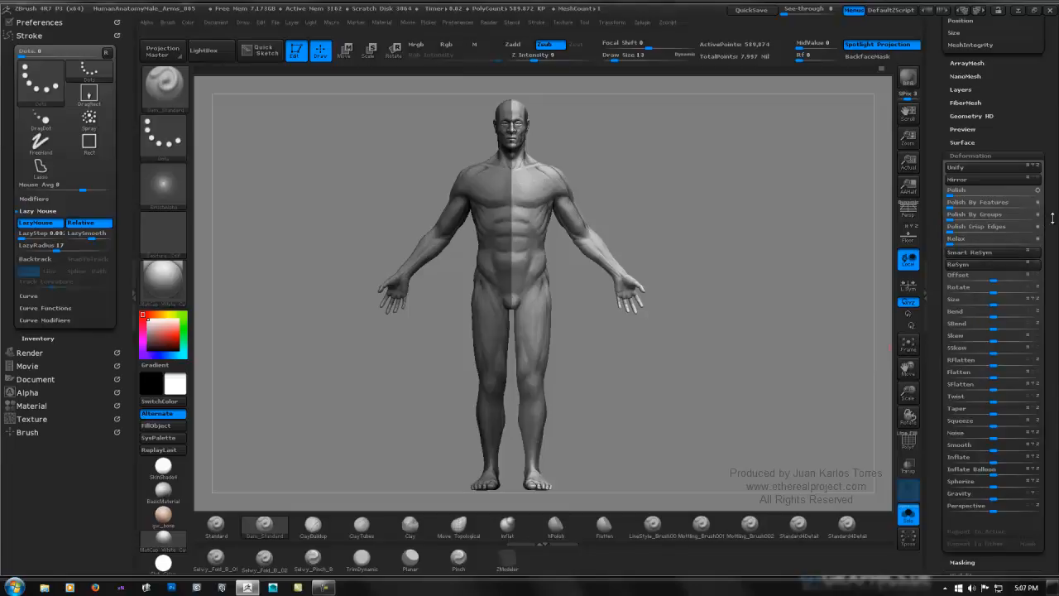
left_click(994, 252)
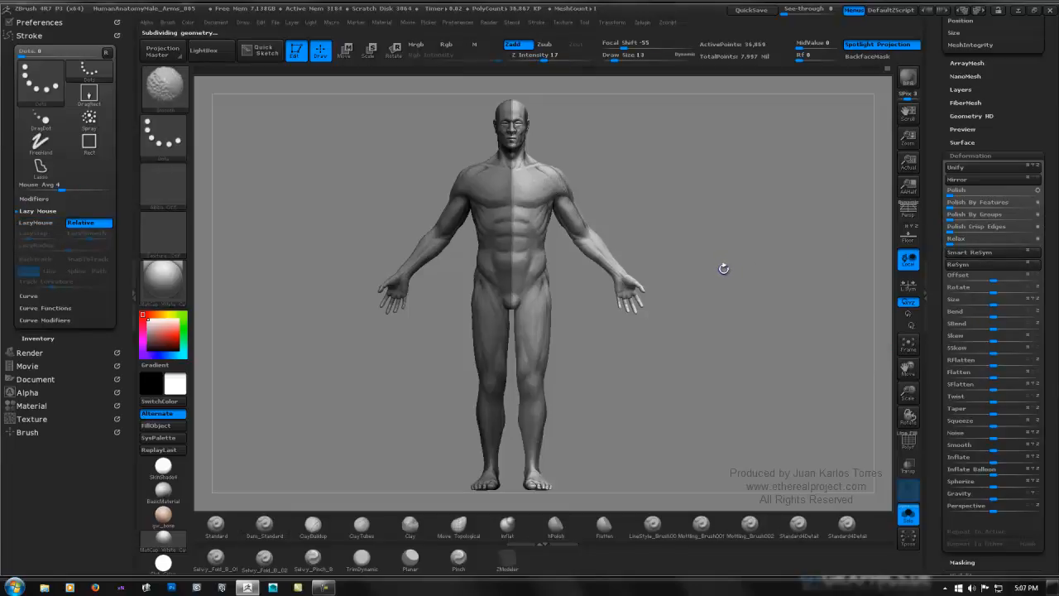
key("b")
key("d")
key("s")
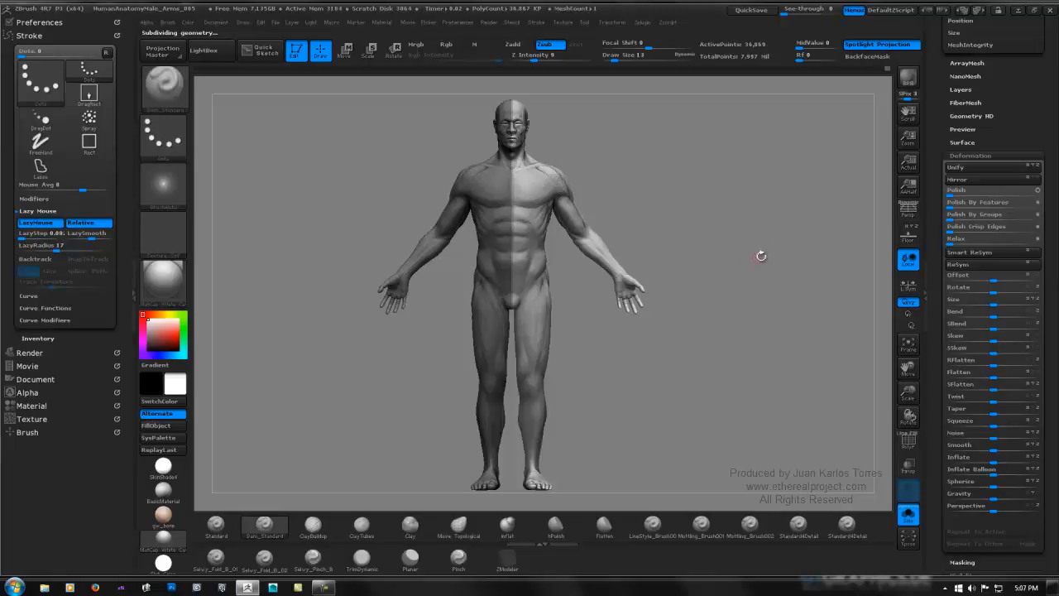
scroll(911, 208, "up", 10)
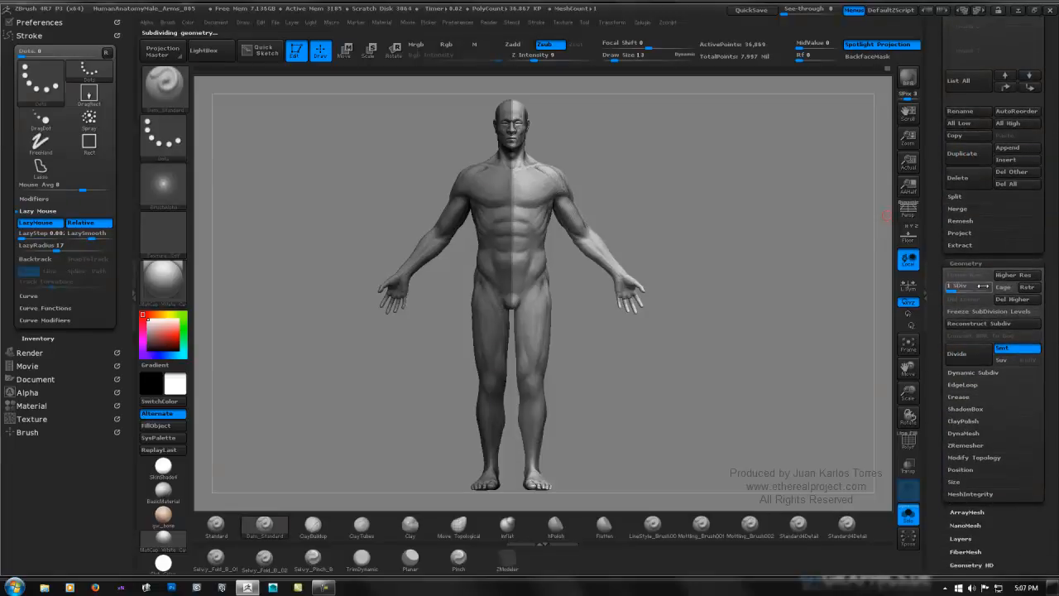
scroll(1045, 211, "down", 8)
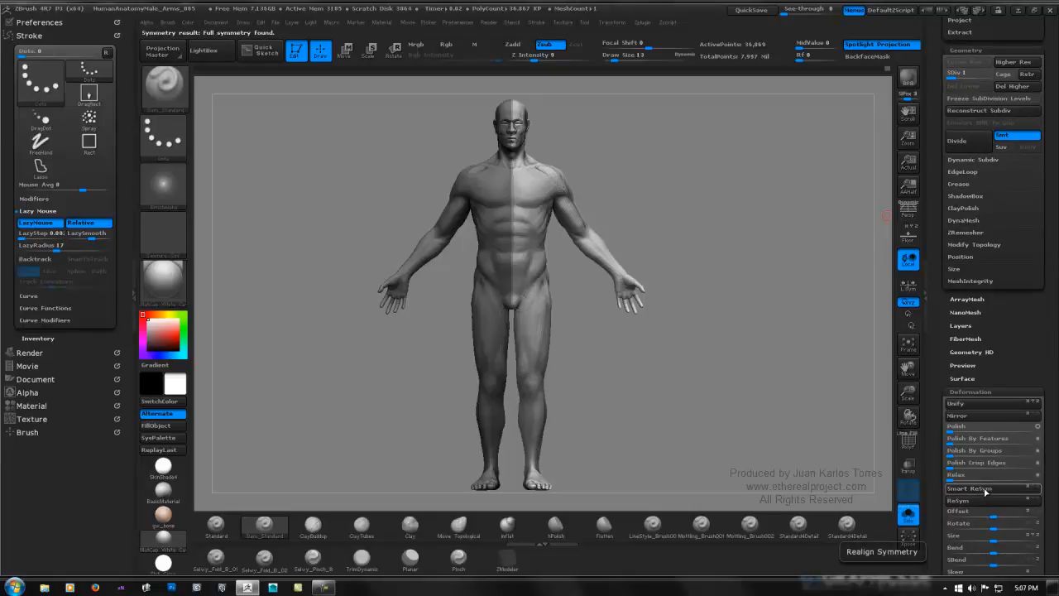
left_click(988, 489)
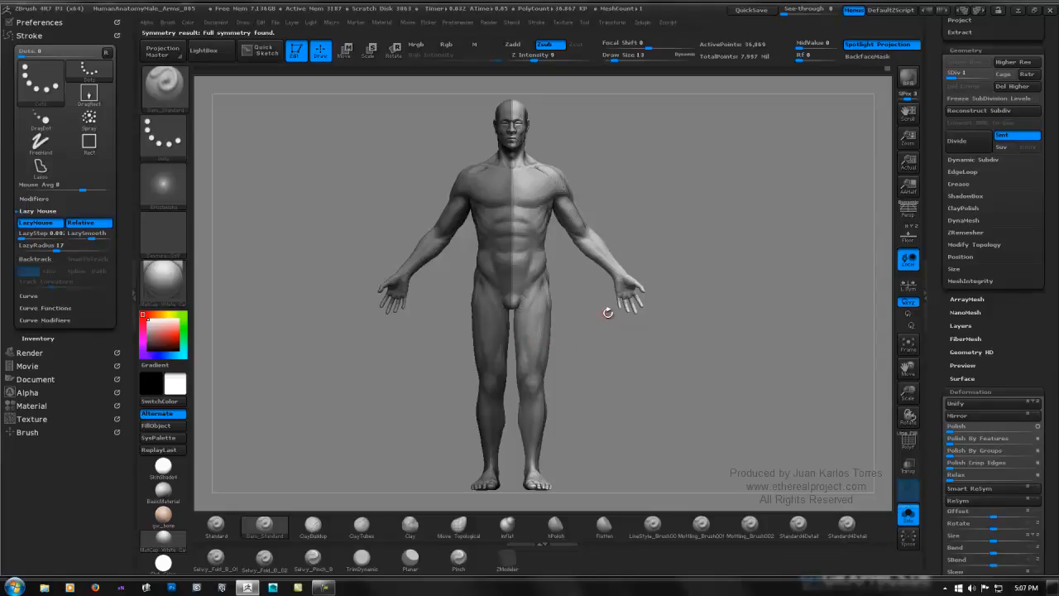
Go up through subdivision levels 2, 3 and 4 and apply Smart ReSym at each level.
key("ctrl+d")
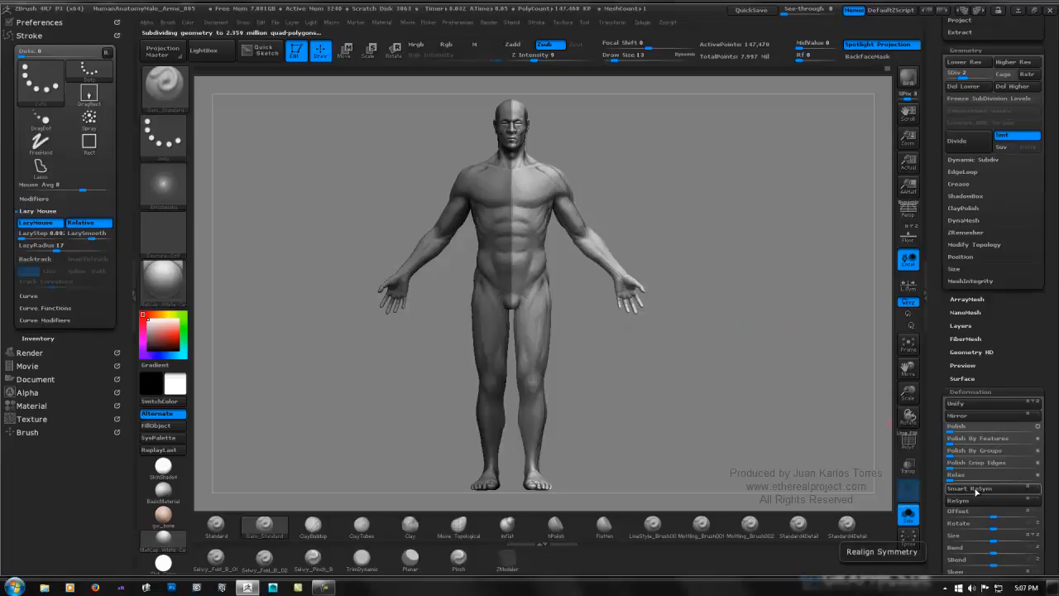
left_click(977, 491)
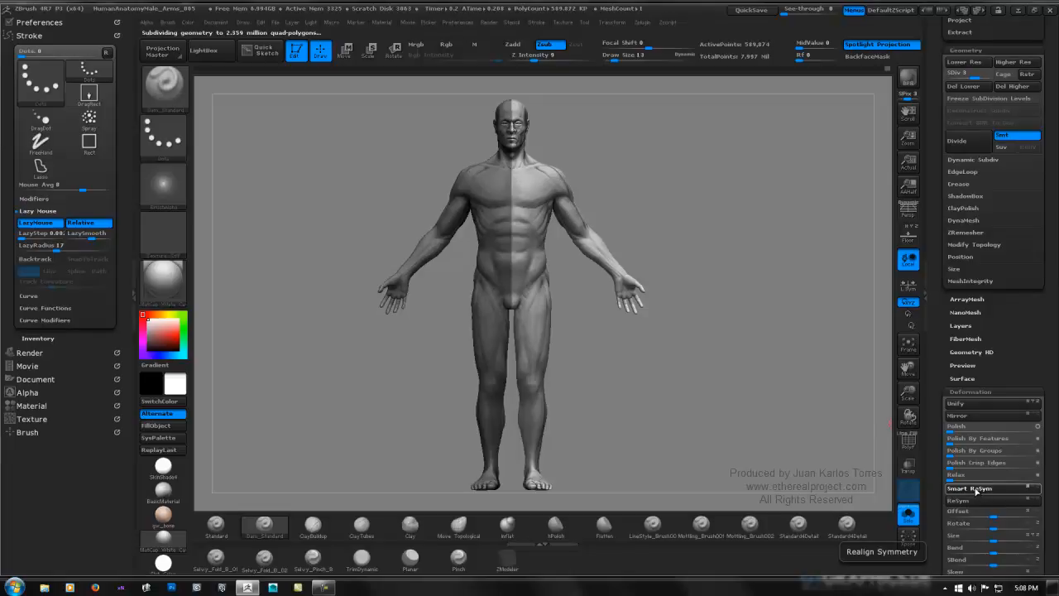
left_click(973, 493)
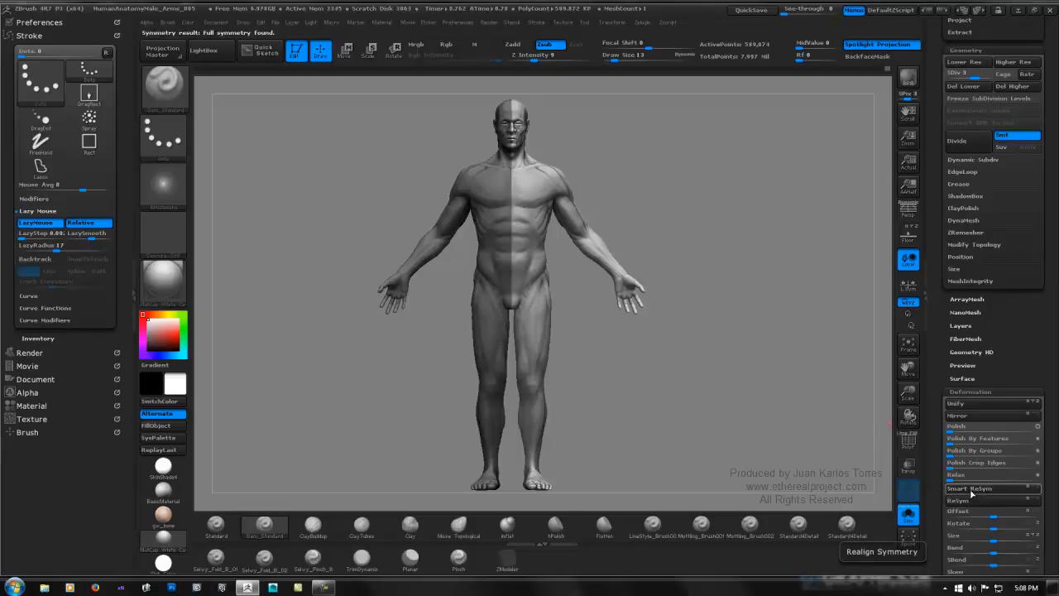
key("ctrl+d")
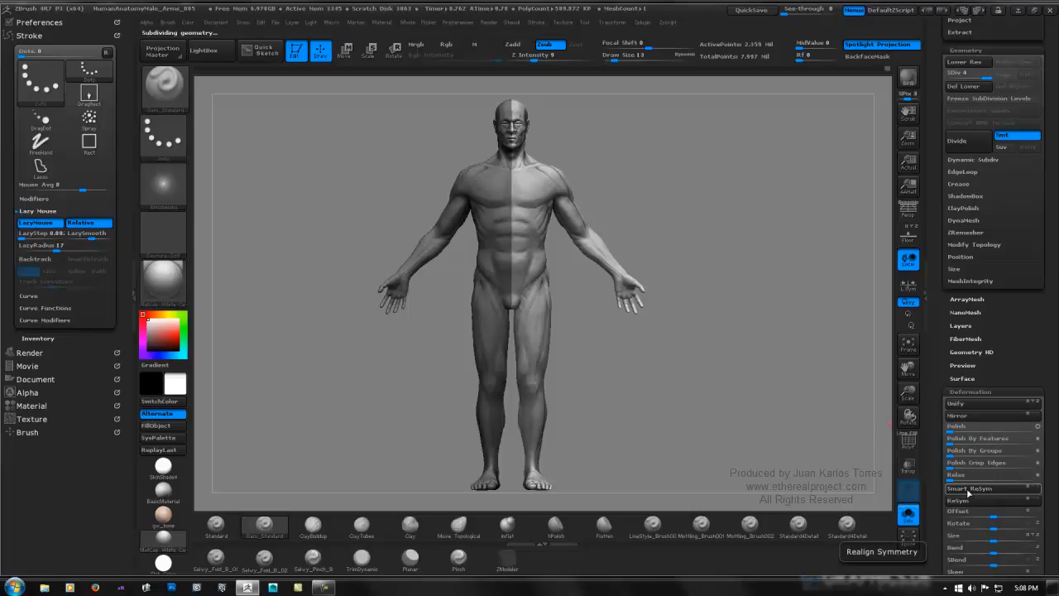
left_click(971, 490)
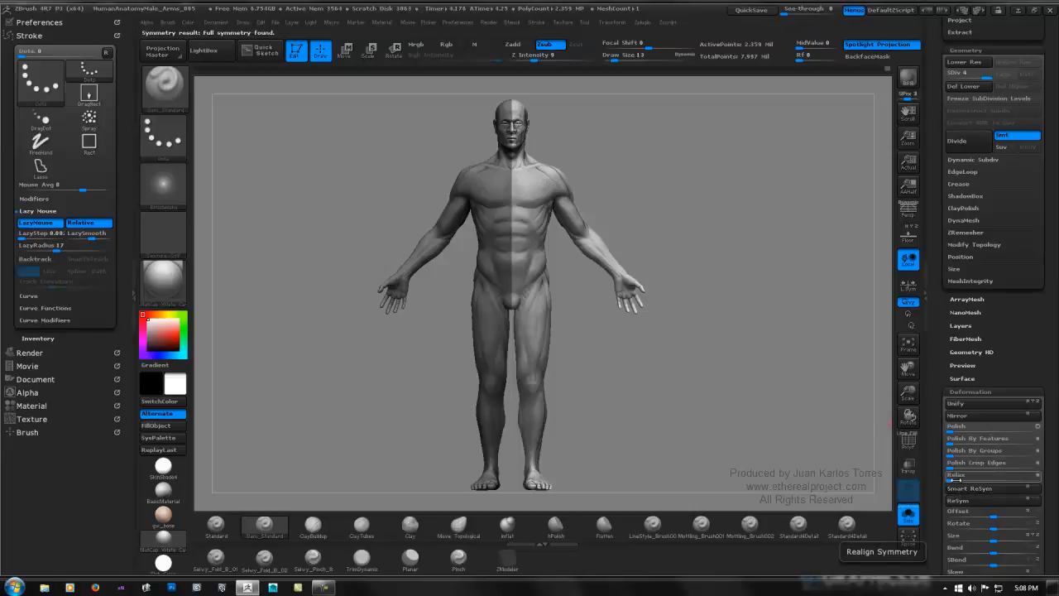
Clear the mask from the figure, check the legs from behind and the front, and quick-save the project.
left_click_drag(749, 288, 733, 305, "ctrl")
left_click_drag(604, 356, 636, 254, "alt")
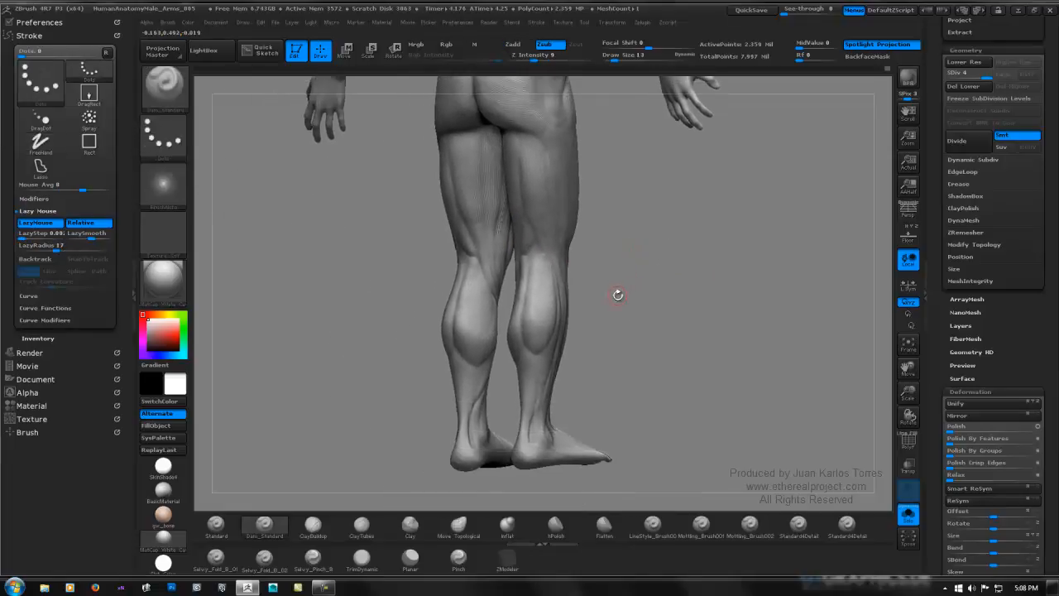
left_click_drag(618, 294, 750, 296)
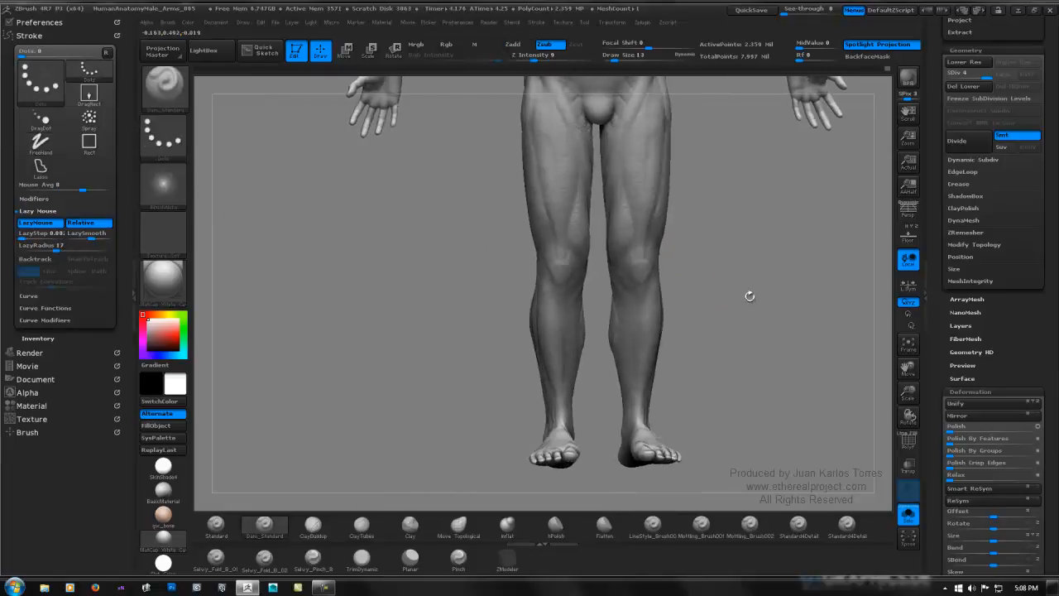
right_click_drag(750, 296, 695, 321, "shift")
mouse_move(695, 321)
right_mouse_down("ctrl")
mouse_move(709, 301)
mouse_move(736, 303)
mouse_move(636, 286)
mouse_move(653, 393)
right_mouse_up("ctrl")
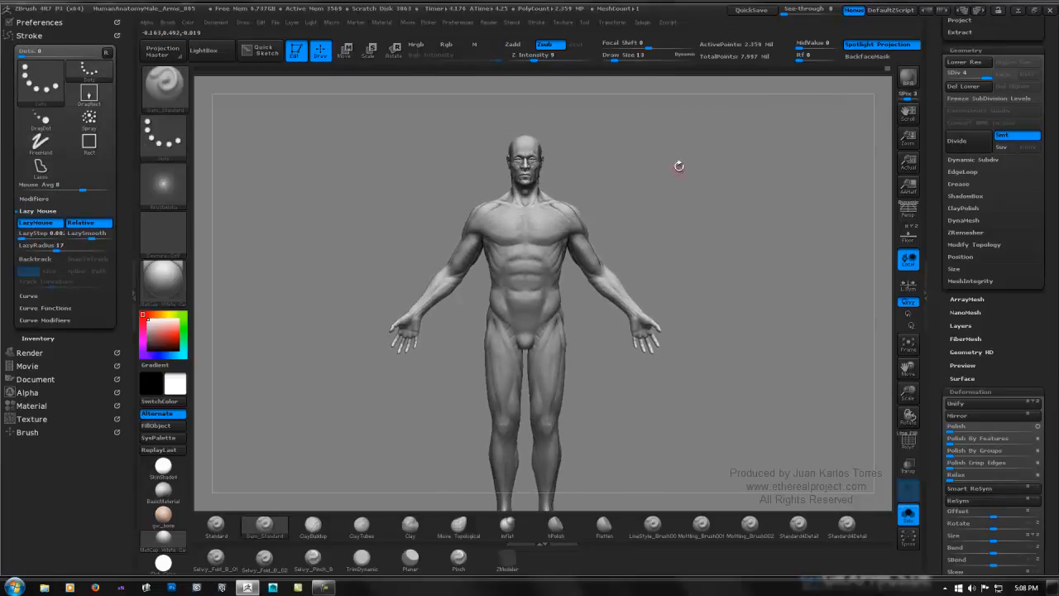
key("ctrl+s")
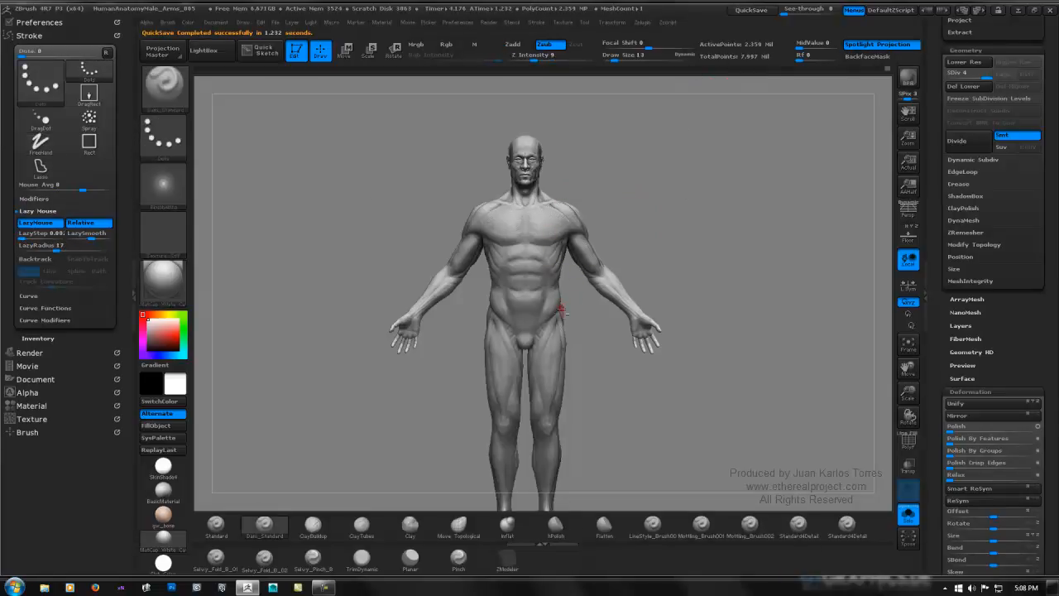
Hide both forearms and hands with a symmetrical lasso selection.
mouse_move(559, 313)
right_mouse_down("alt")
mouse_move(553, 274)
mouse_move(548, 282)
right_mouse_up("alt")
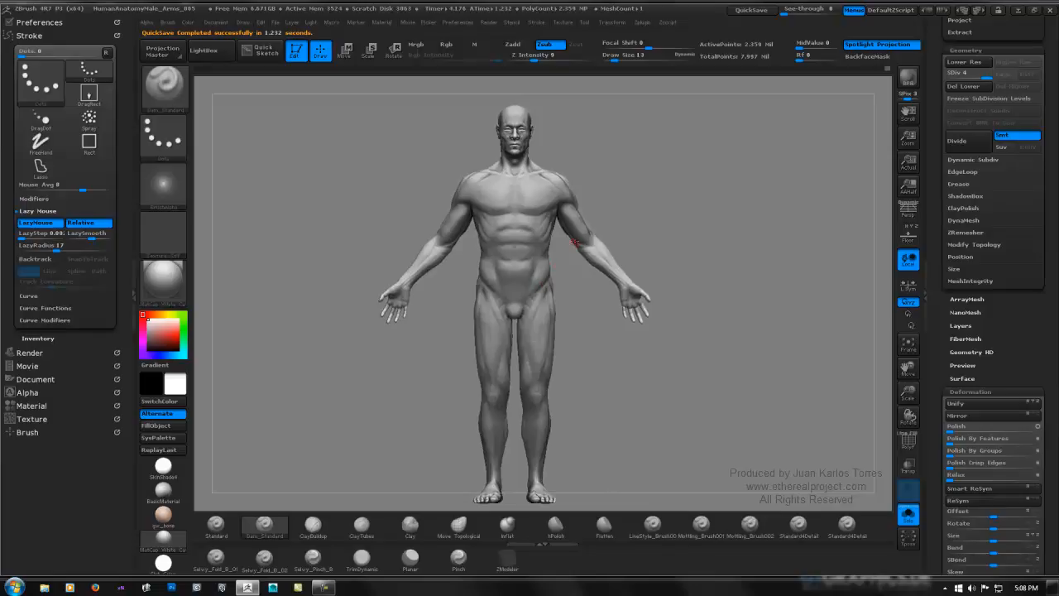
key("ctrl+shift")
key("ctrl+shift")
mouse_move(411, 246)
left_mouse_down("ctrl+shift")
mouse_move(387, 347)
mouse_move(382, 246)
left_mouse_up("ctrl+shift")
left_click(404, 241, "ctrl+shift")
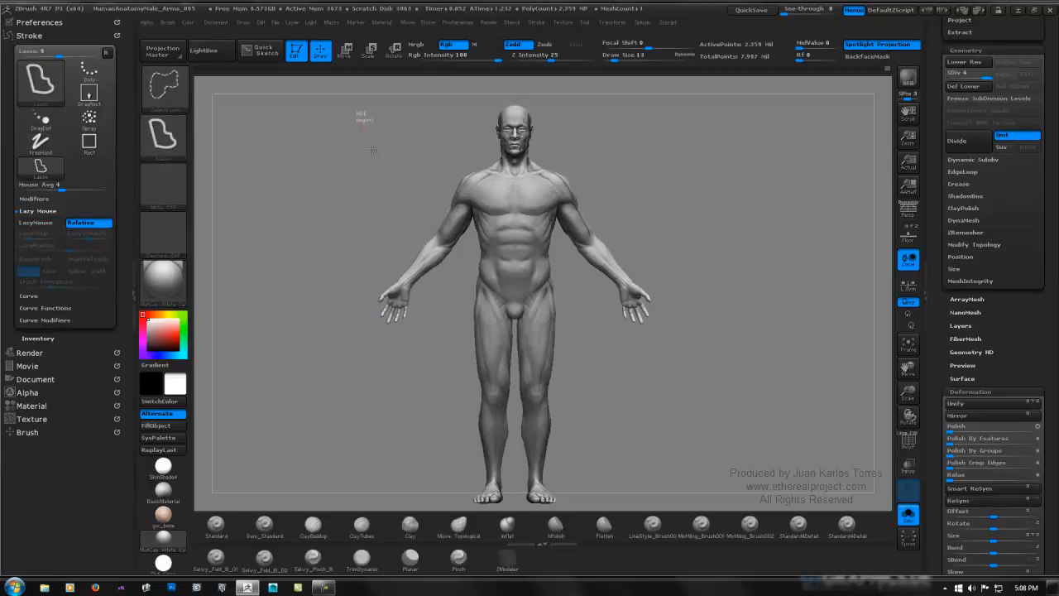
mouse_move(372, 150)
left_mouse_down("ctrl+alt+shift")
mouse_move(430, 236)
mouse_move(343, 355)
mouse_move(289, 360)
left_mouse_up("ctrl+alt+shift")
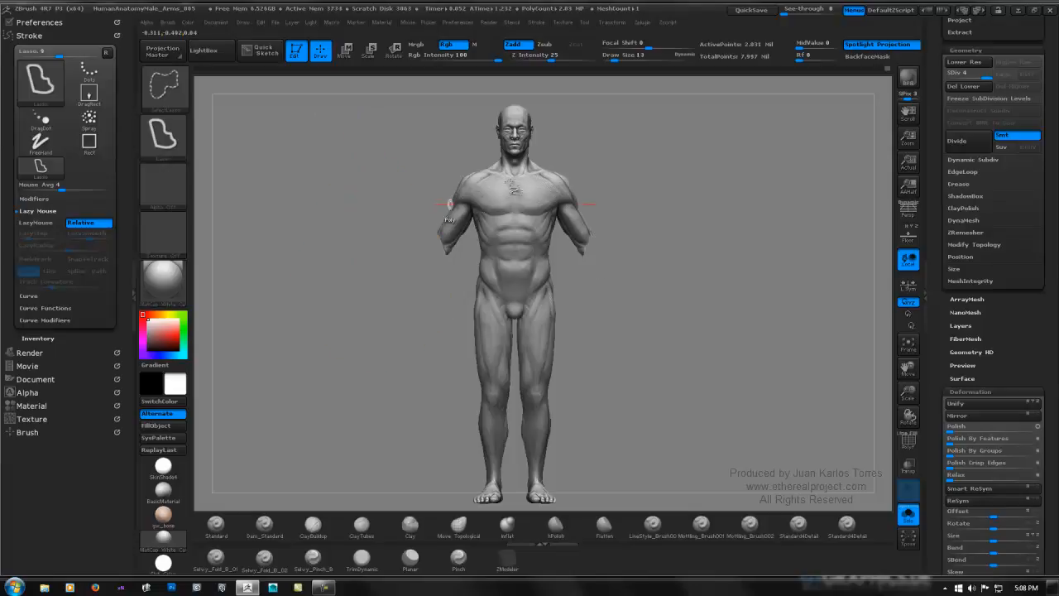
Hide the head, torso and upper arms so only the pelvis and legs remain.
mouse_move(535, 97)
left_mouse_down("ctrl+alt+shift")
mouse_move(440, 124)
mouse_move(417, 240)
mouse_move(434, 279)
mouse_move(556, 270)
mouse_move(625, 198)
mouse_move(555, 226)
mouse_move(544, 217)
mouse_move(551, 229)
left_mouse_up("ctrl+alt+shift")
left_click(542, 228, "ctrl+shift")
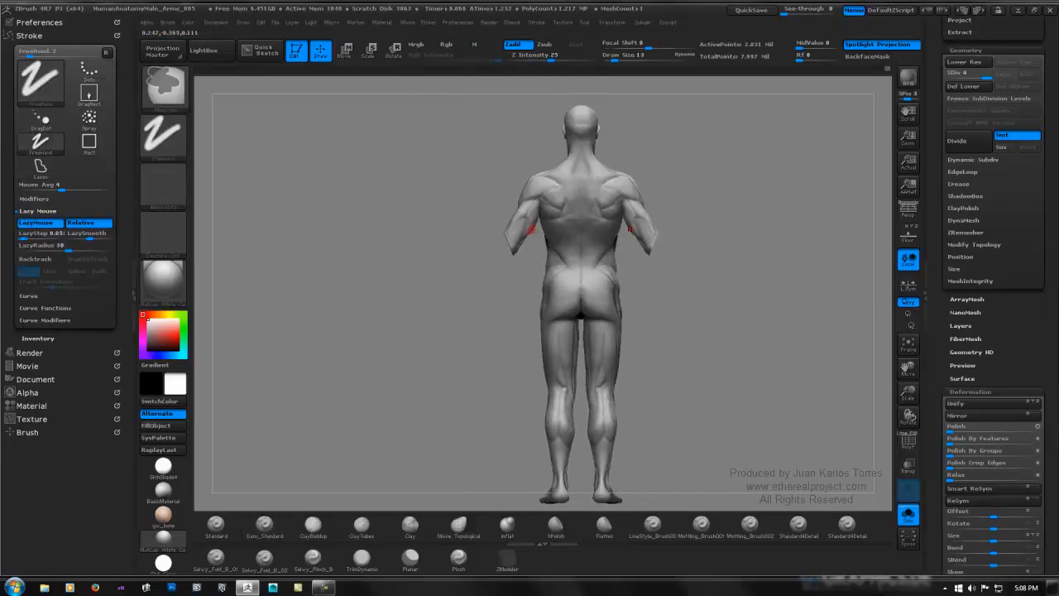
left_click_drag(619, 185, 556, 203, "alt")
mouse_move(549, 104)
left_mouse_down("ctrl+alt+shift")
mouse_move(437, 142)
mouse_move(422, 290)
mouse_move(447, 300)
mouse_move(586, 282)
mouse_move(679, 182)
mouse_move(633, 256)
left_mouse_up("ctrl+alt+shift")
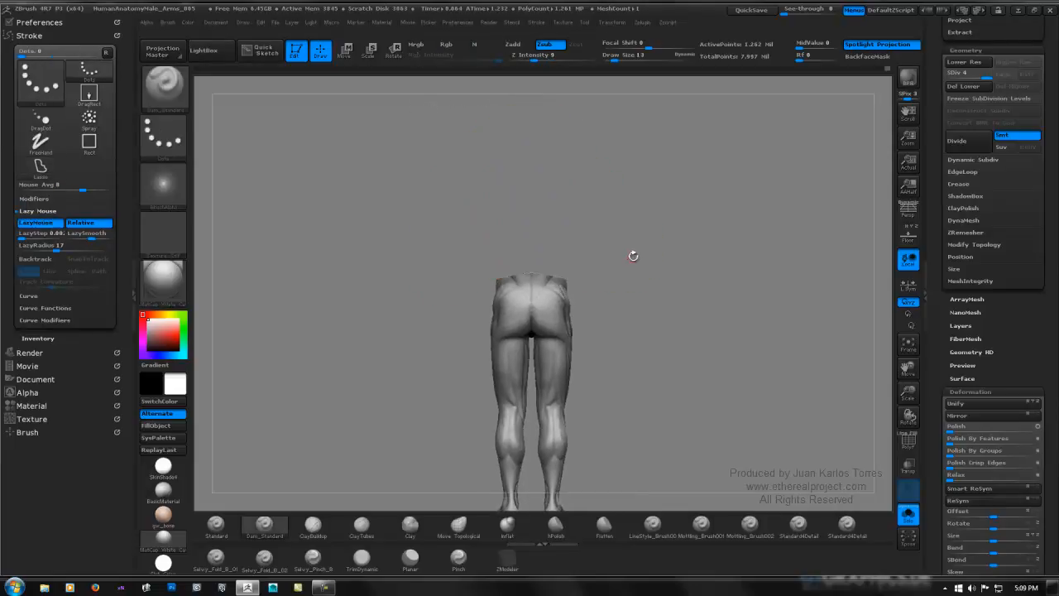
Hide the surrounding interface and leave a back-view snapshot of the pelvis and legs filling the canvas height.
right_click_drag(604, 293, 511, 189, "alt")
mouse_move(489, 223)
right_mouse_down("ctrl")
mouse_move(532, 222)
mouse_move(535, 237)
right_mouse_up("ctrl")
right_click_drag(471, 252, 415, 224, "alt")
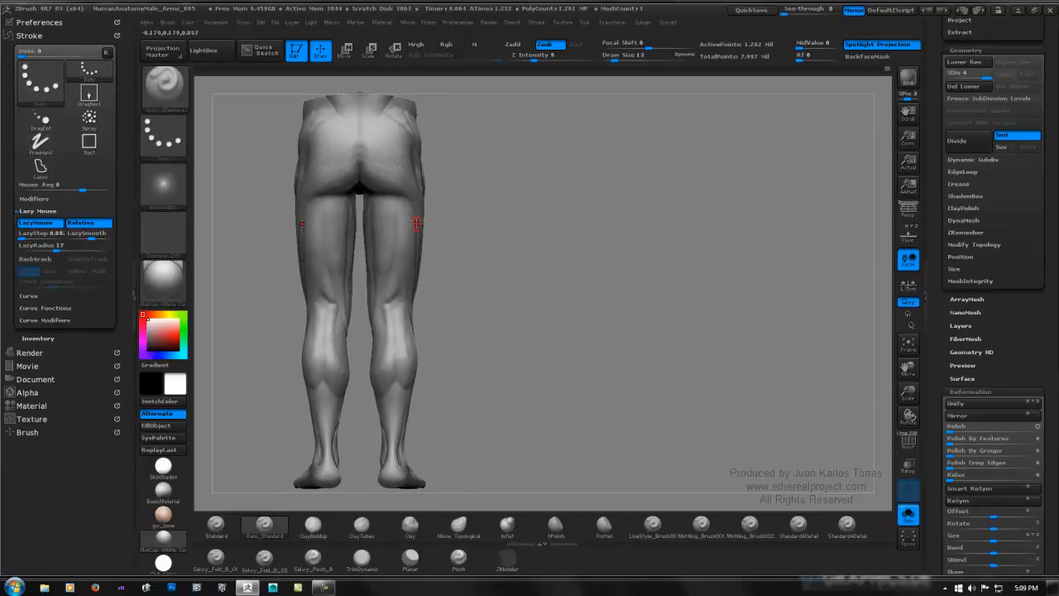
key("Tab")
mouse_move(399, 237)
right_mouse_down("ctrl")
mouse_move(410, 232)
mouse_move(393, 250)
right_mouse_up("ctrl")
right_click(393, 250, "ctrl")
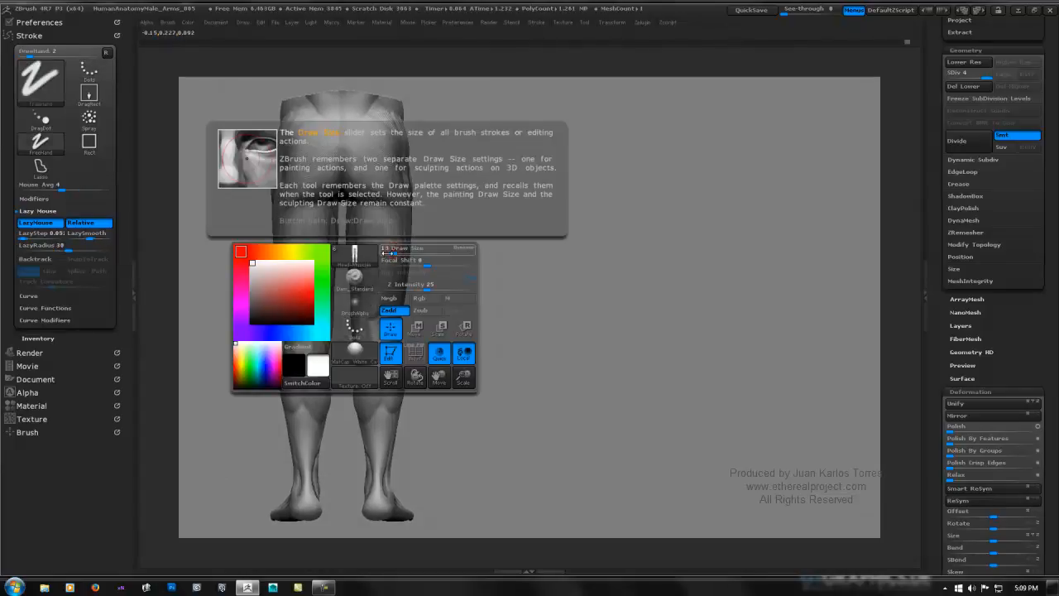
mouse_move(407, 242)
right_mouse_down("ctrl")
mouse_move(402, 220)
mouse_move(386, 232)
right_mouse_up("ctrl")
left_click_drag(386, 239, 386, 234, "shift")
right_click_drag(386, 235, 382, 238, "alt")
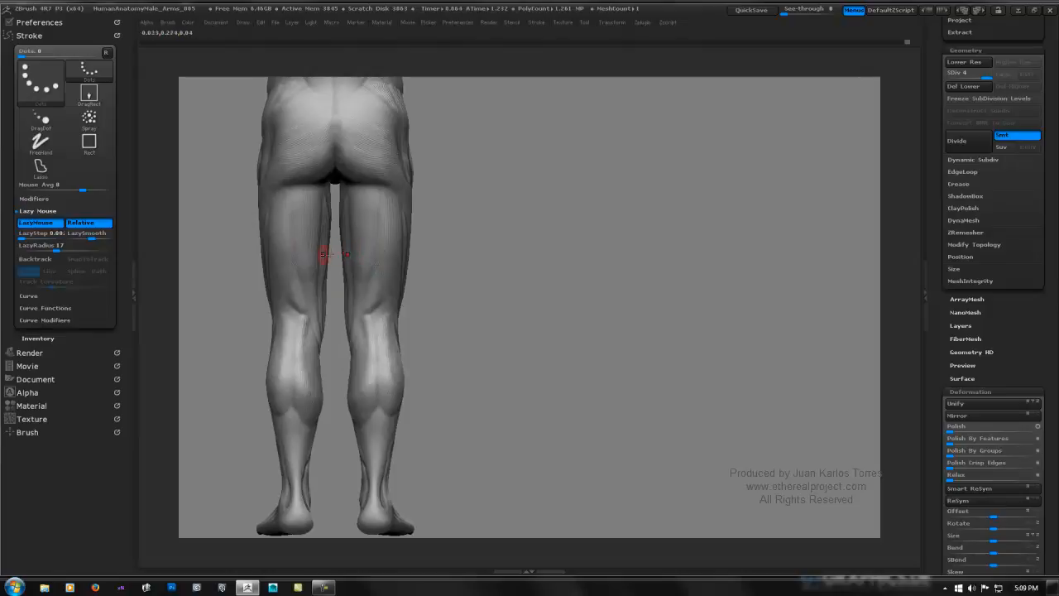
Place a front-view snapshot of the legs beside the back view and line up a side view next to it.
mouse_move(323, 249)
right_mouse_down()
mouse_move(420, 247)
mouse_move(470, 229)
mouse_move(480, 253)
right_mouse_up()
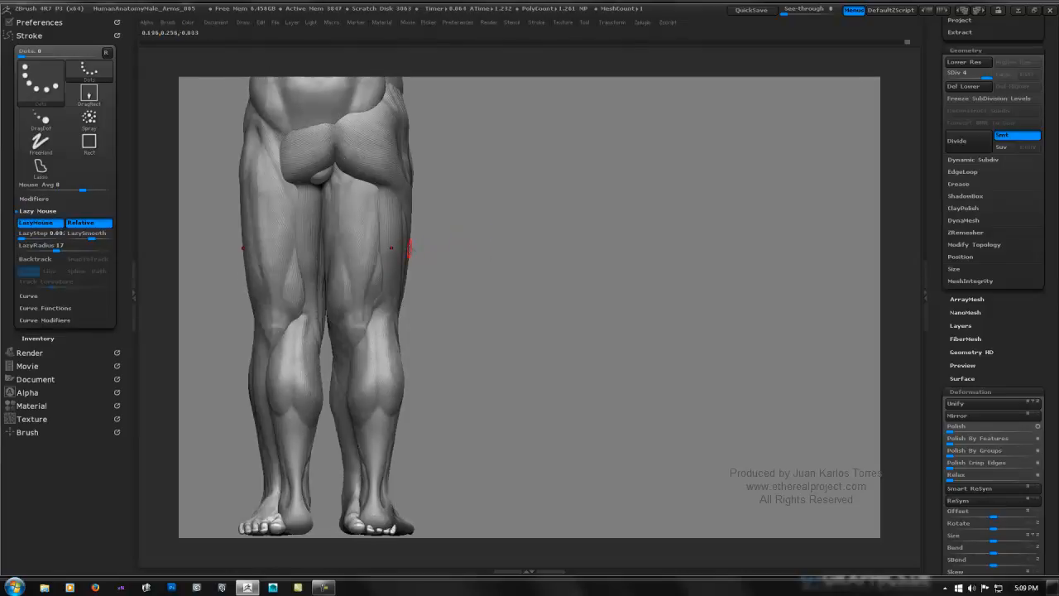
right_click_drag(390, 252, 607, 255)
right_click_drag(429, 253, 801, 251, "alt")
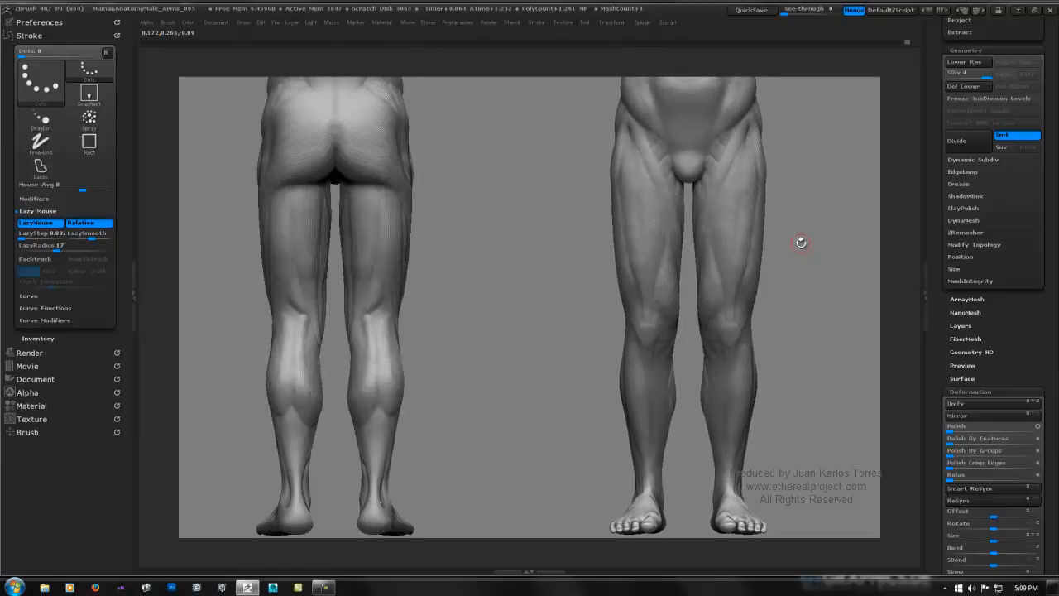
mouse_move(801, 243)
right_mouse_down("alt")
mouse_move(562, 238)
mouse_move(754, 233)
mouse_move(744, 234)
right_mouse_up("alt")
key("shift")
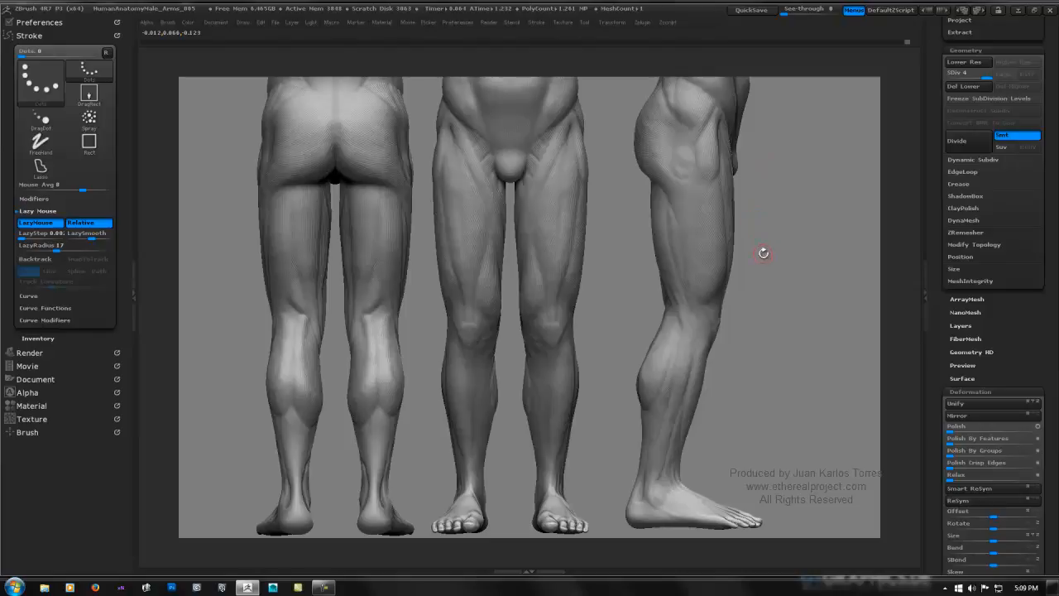
right_click_drag(759, 257, 765, 258, "alt")
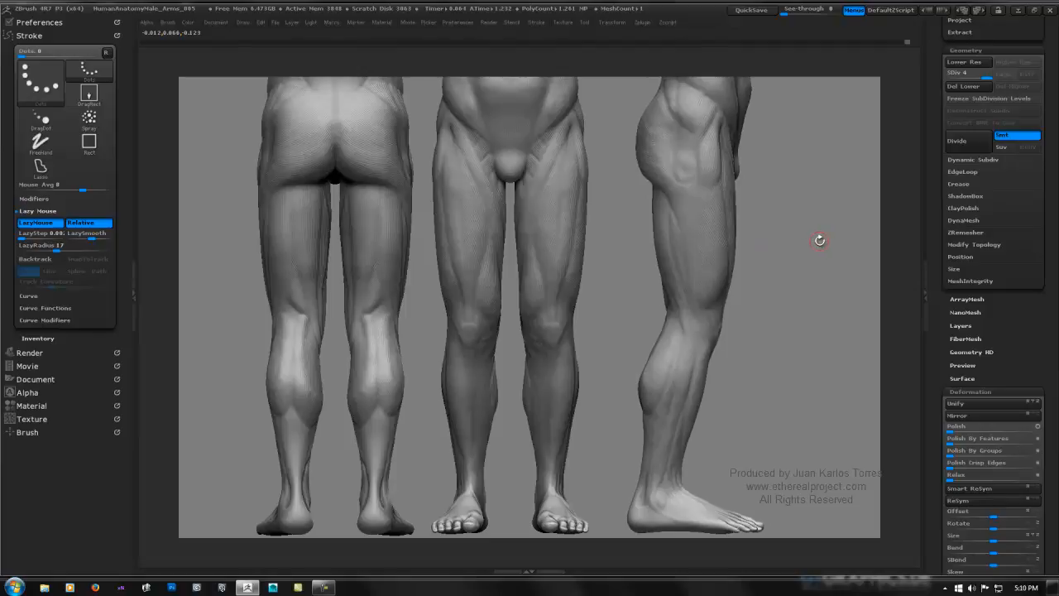